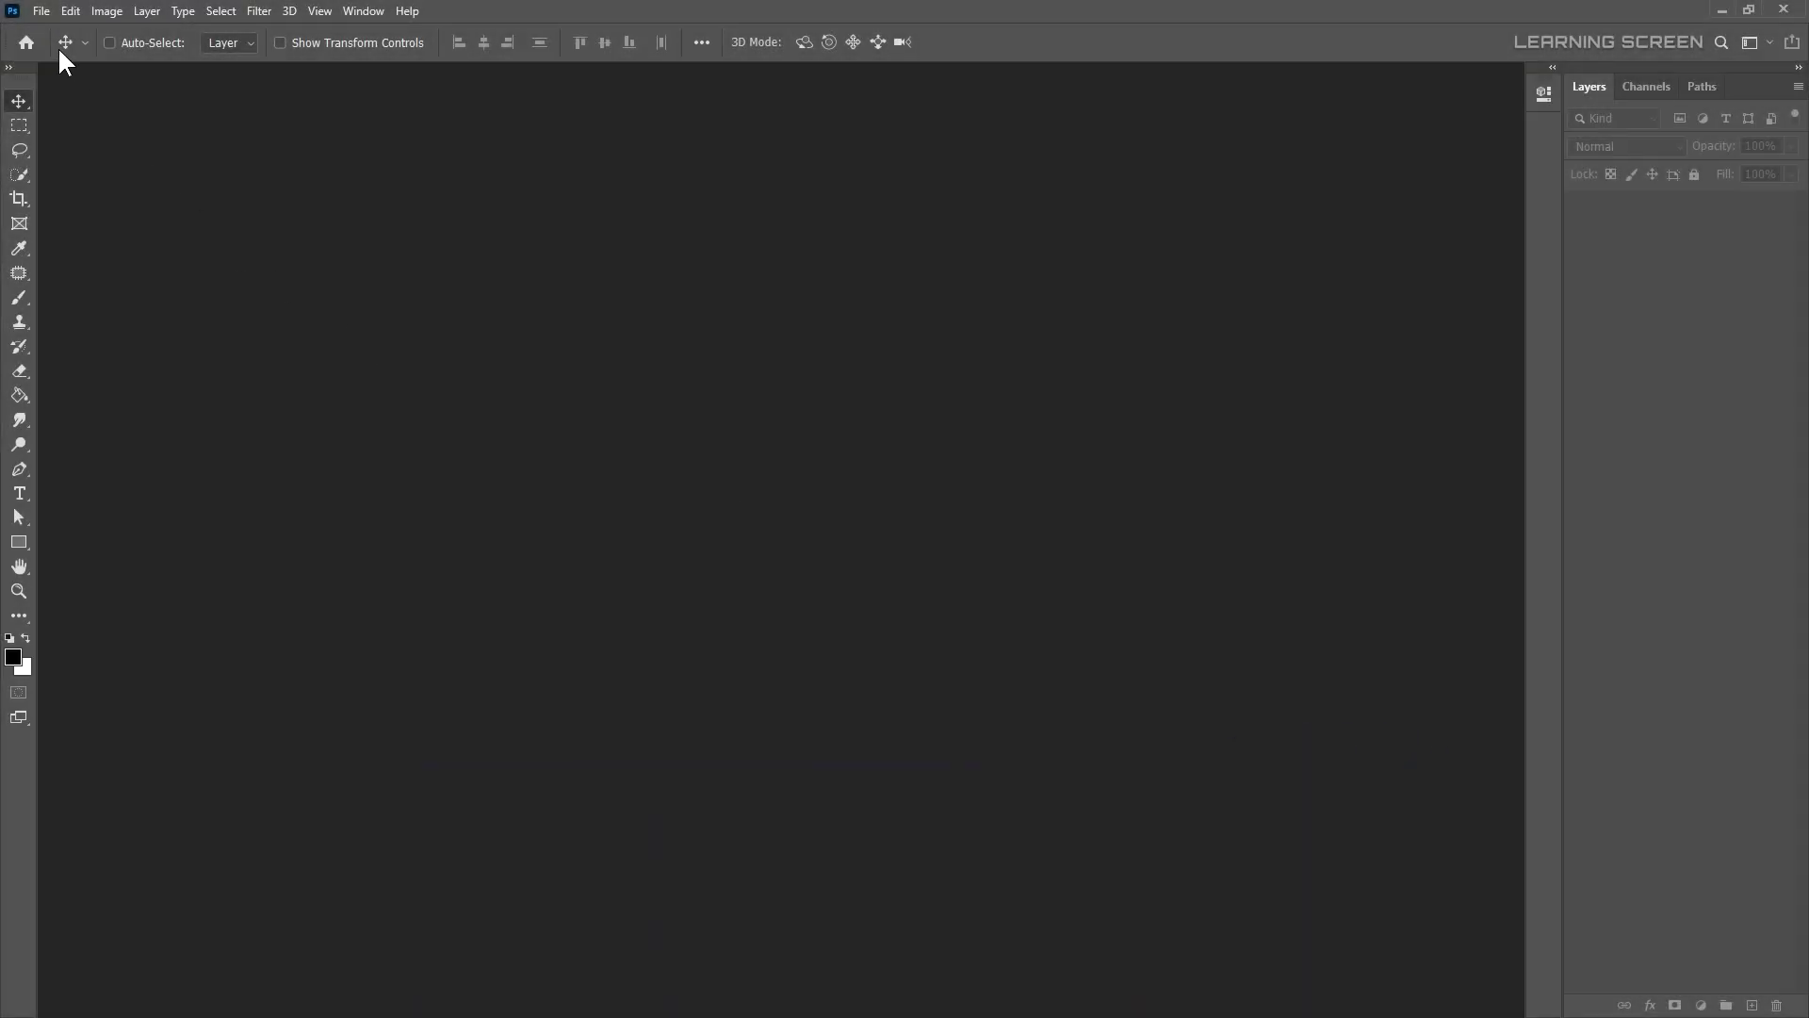
- Create a new 3200×2000 px document with a transparent background
left_click(42, 11)
left_click(66, 30)
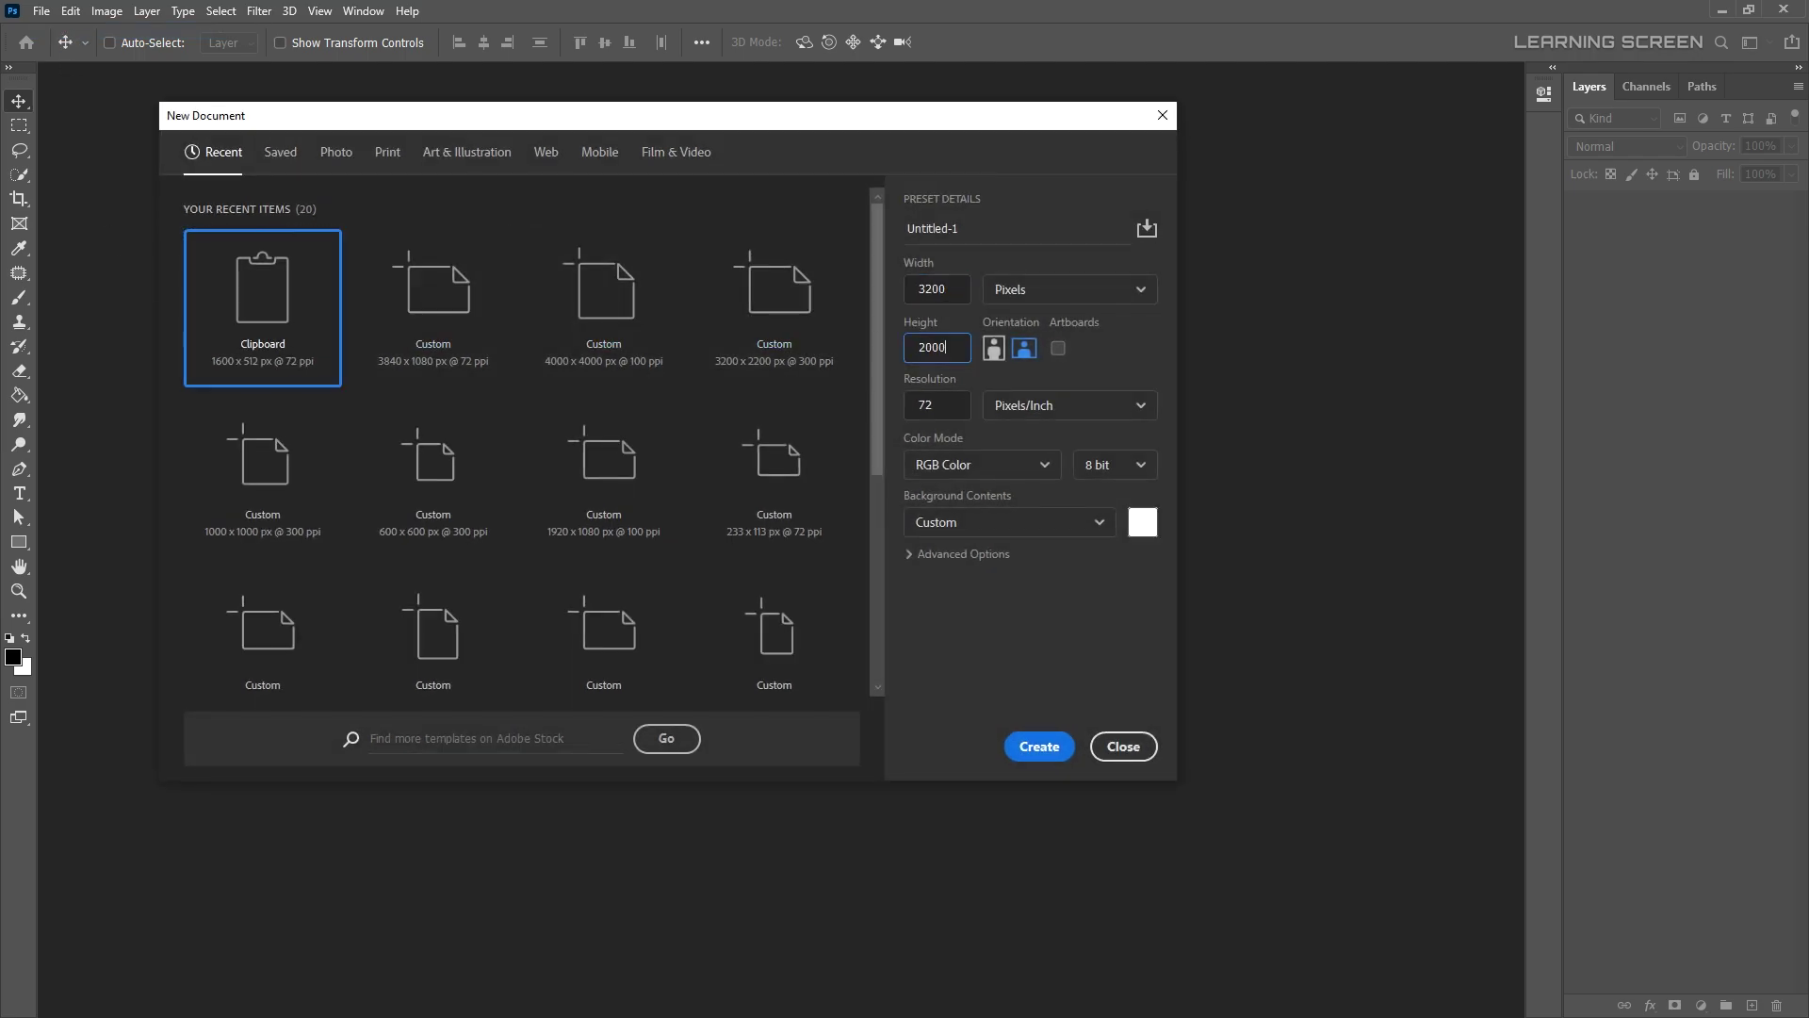
left_click(1008, 522)
left_click(942, 658)
- Open Night_City.jpg and paste a copy of it into the new canvas
left_click(1039, 746)
left_click(42, 12)
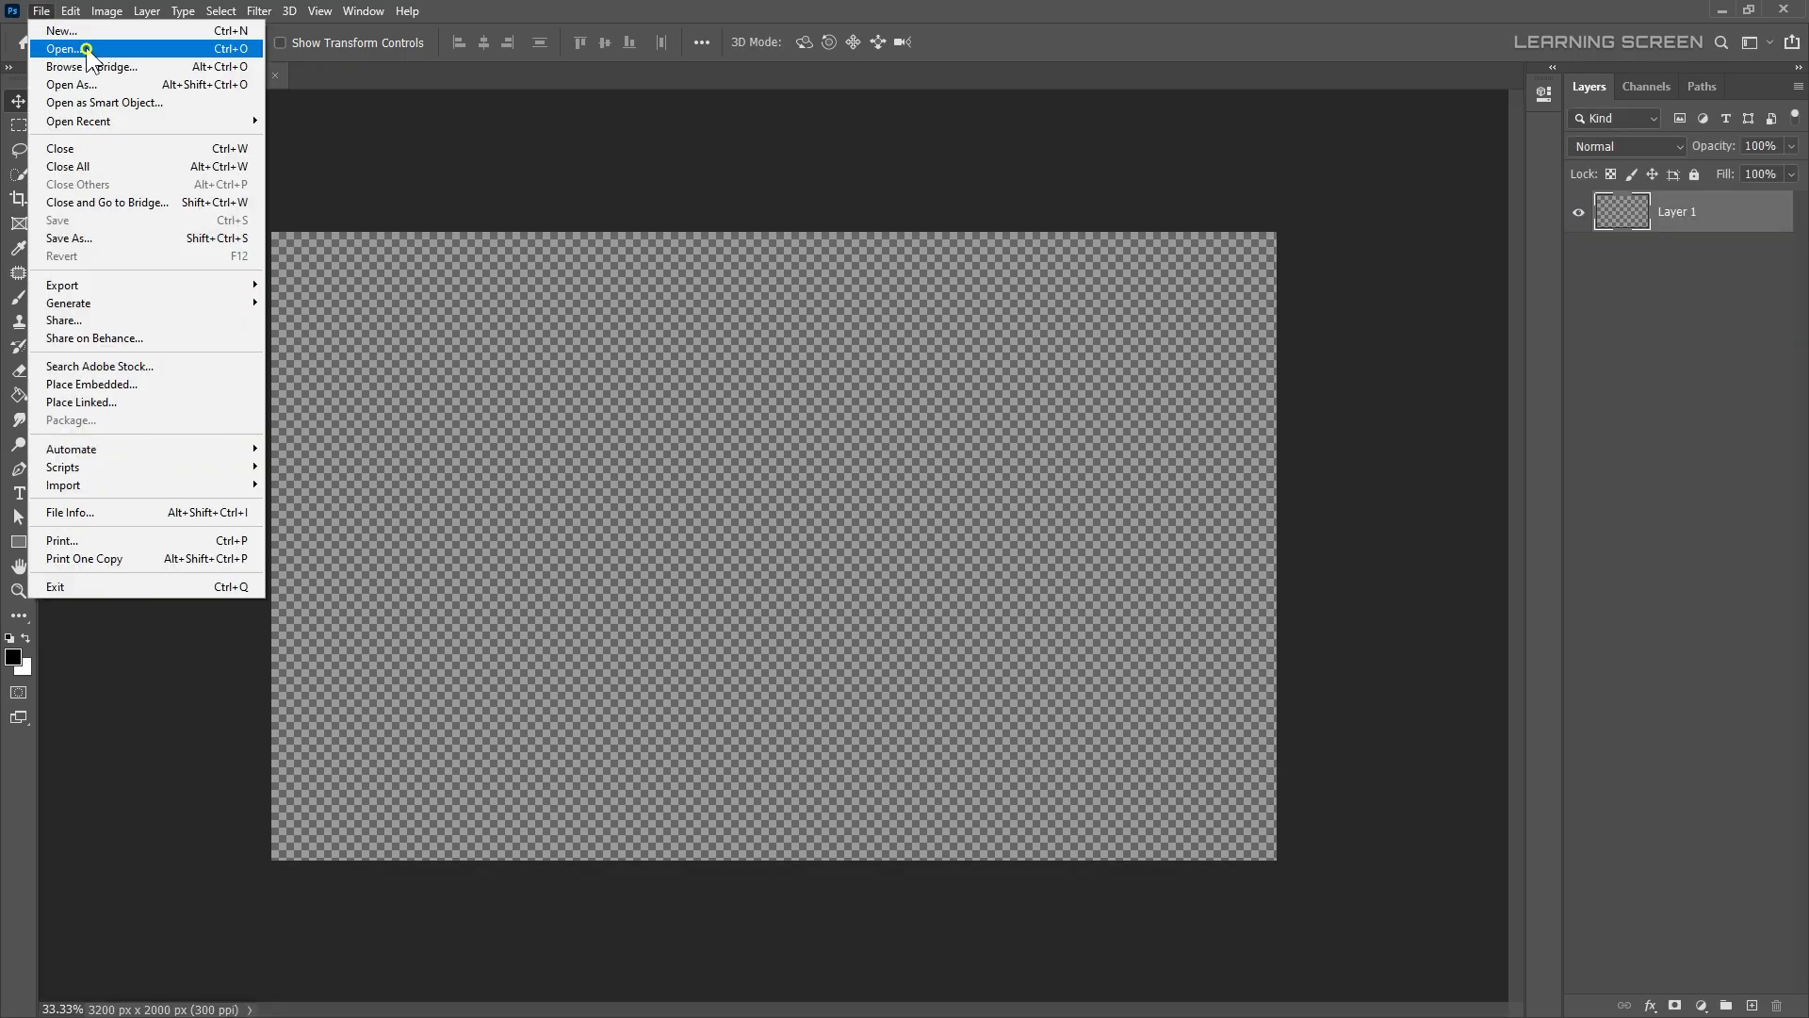
left_click(75, 49)
key("ctrl+a")
key("ctrl+c")
key("ctrl+Tab")
key("ctrl+v")
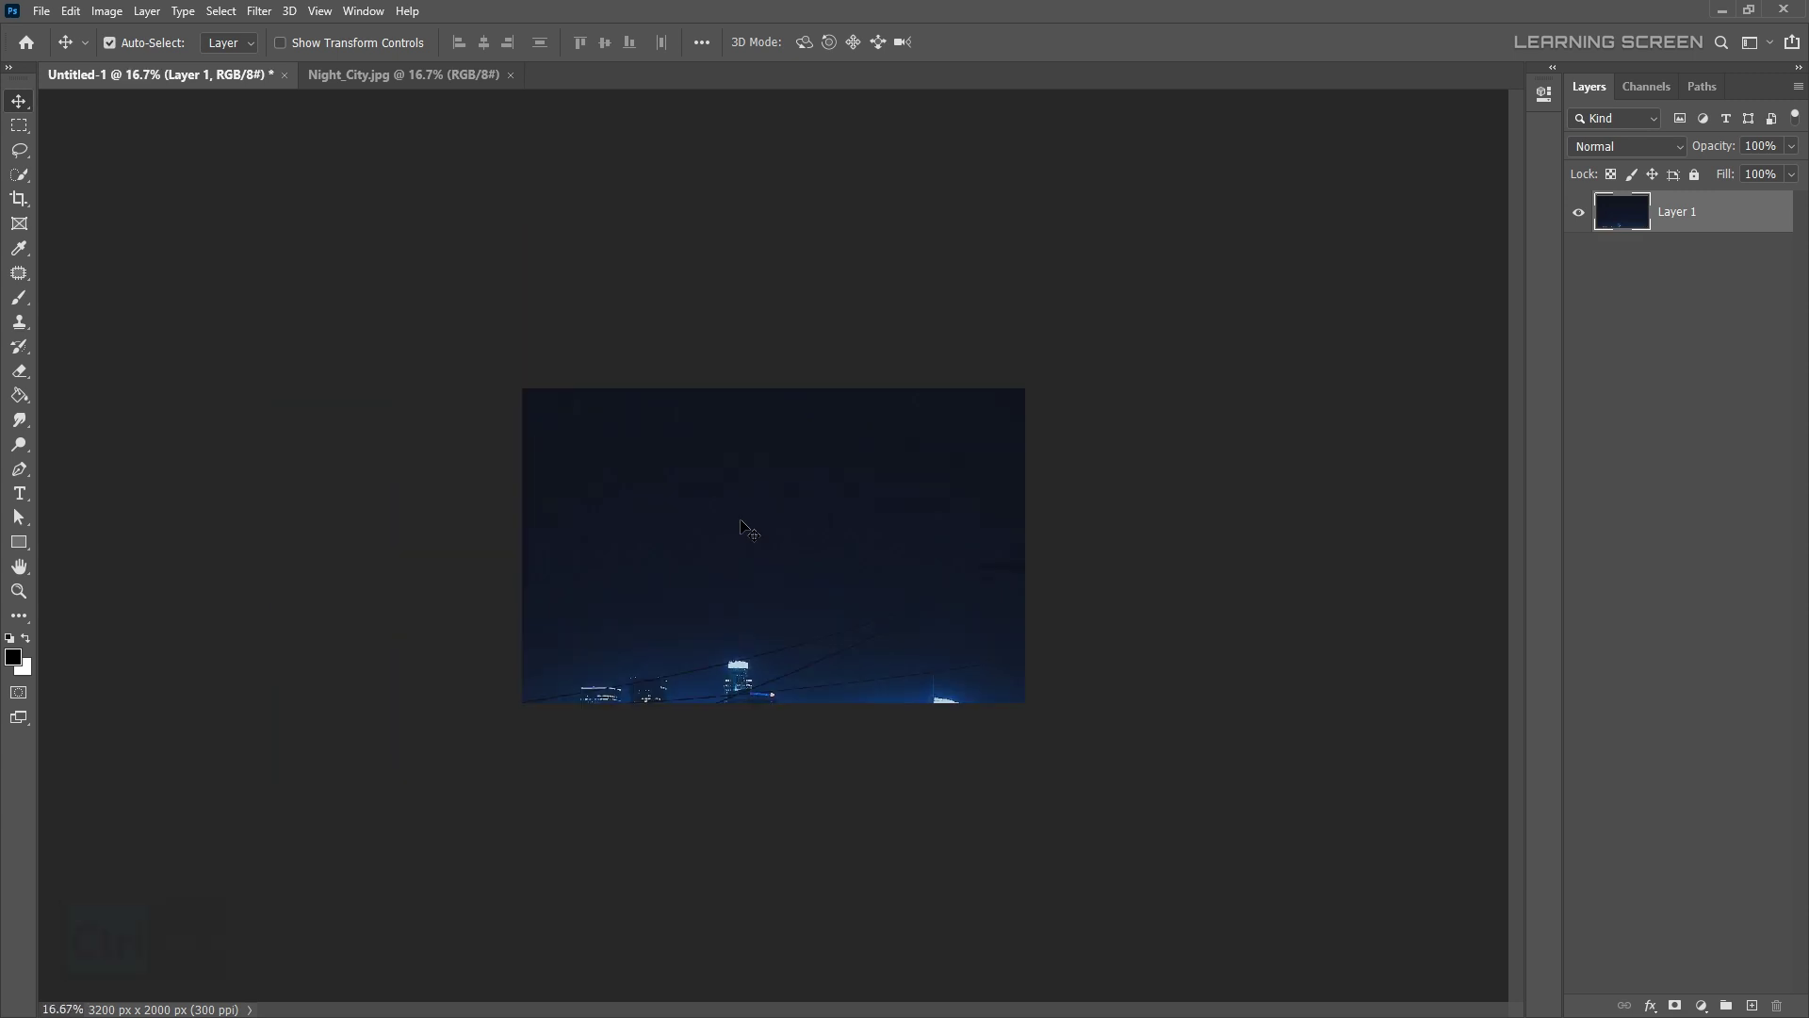
- Flip the pasted city photo horizontally, name its layer Background, and open Path.jpg
key("ctrl+t")
right_click(796, 513)
left_click(848, 829)
left_click(1059, 42)
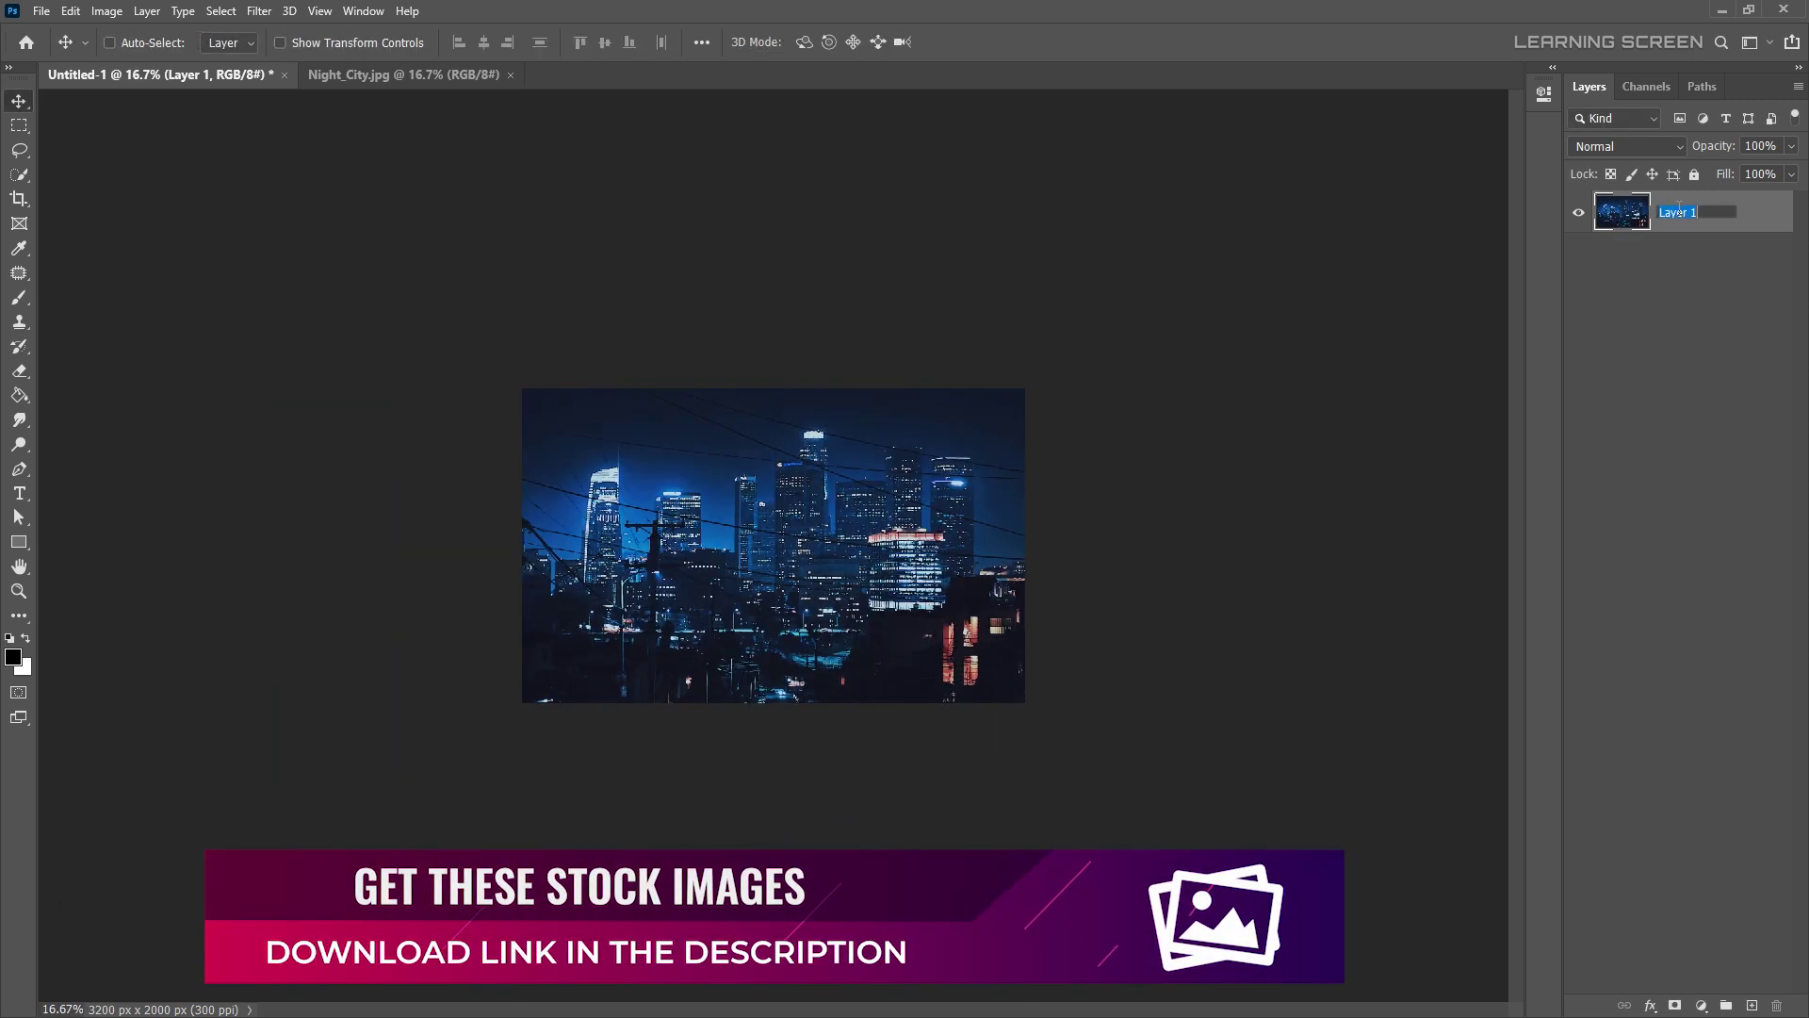
type("Background")
key("Return")
left_click(42, 12)
left_click(75, 49)
- Copy the Path.jpg pavement image into the composite document
double_click(896, 170)
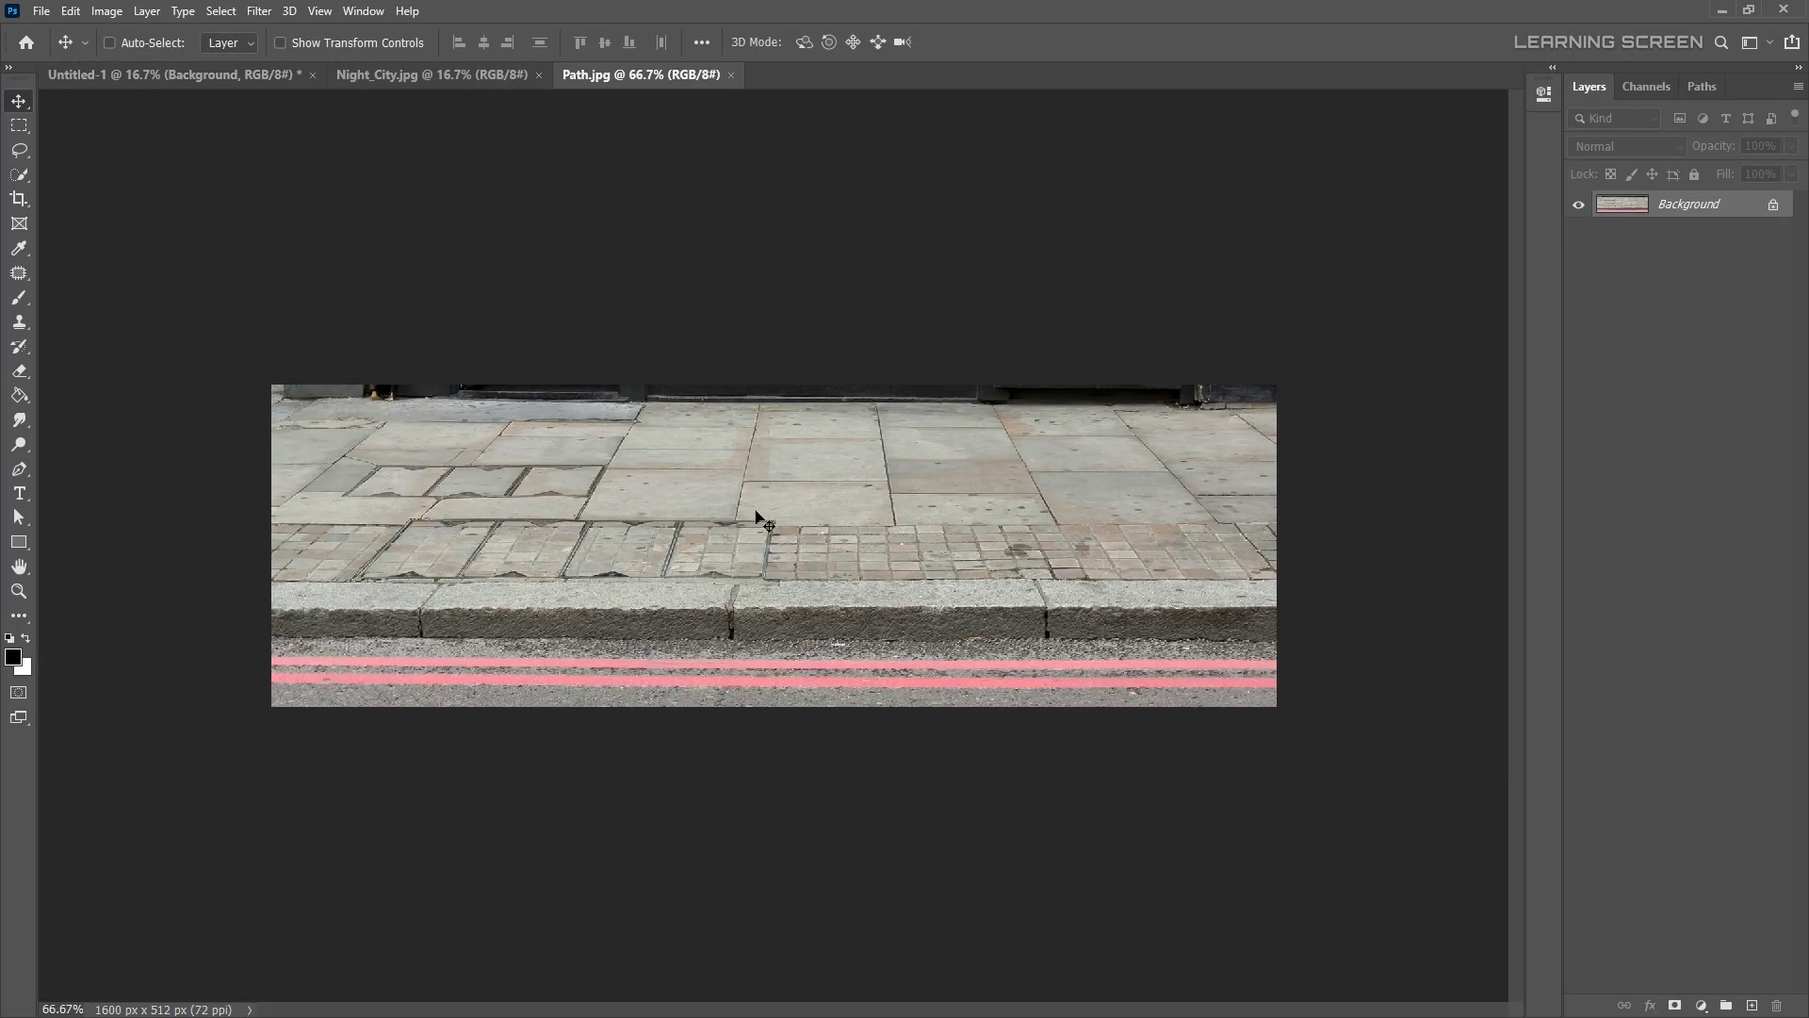
key("ctrl+a")
key("ctrl+c")
left_click(232, 83)
key("ctrl+v")
- Stretch the pavement across the canvas bottom, past both edges, and flatten it
key("ctrl+t")
left_click_drag(773, 546, 556, 801)
left_click_drag(807, 739, 1277, 578)
left_click_drag(272, 744, 247, 745)
left_click_drag(768, 587, 768, 730)
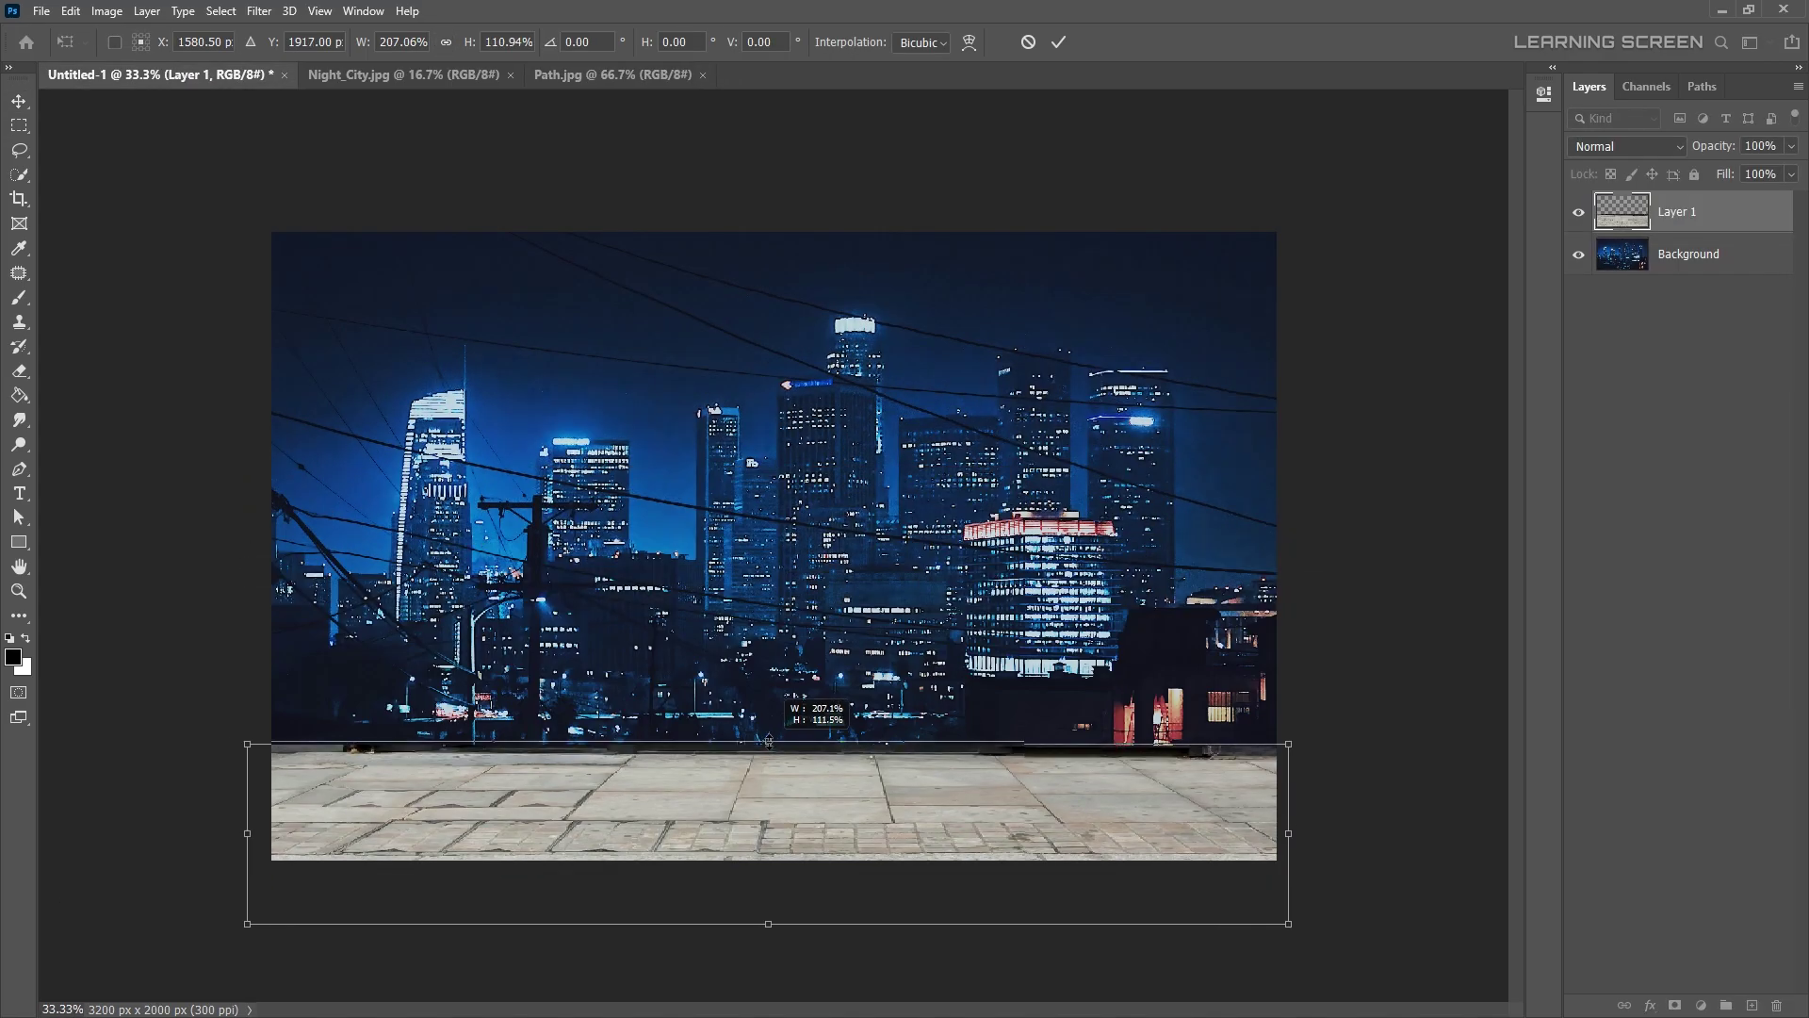
key("Return")
- Switch to the Rectangular Marquee tool to select the ground strip
key("m")
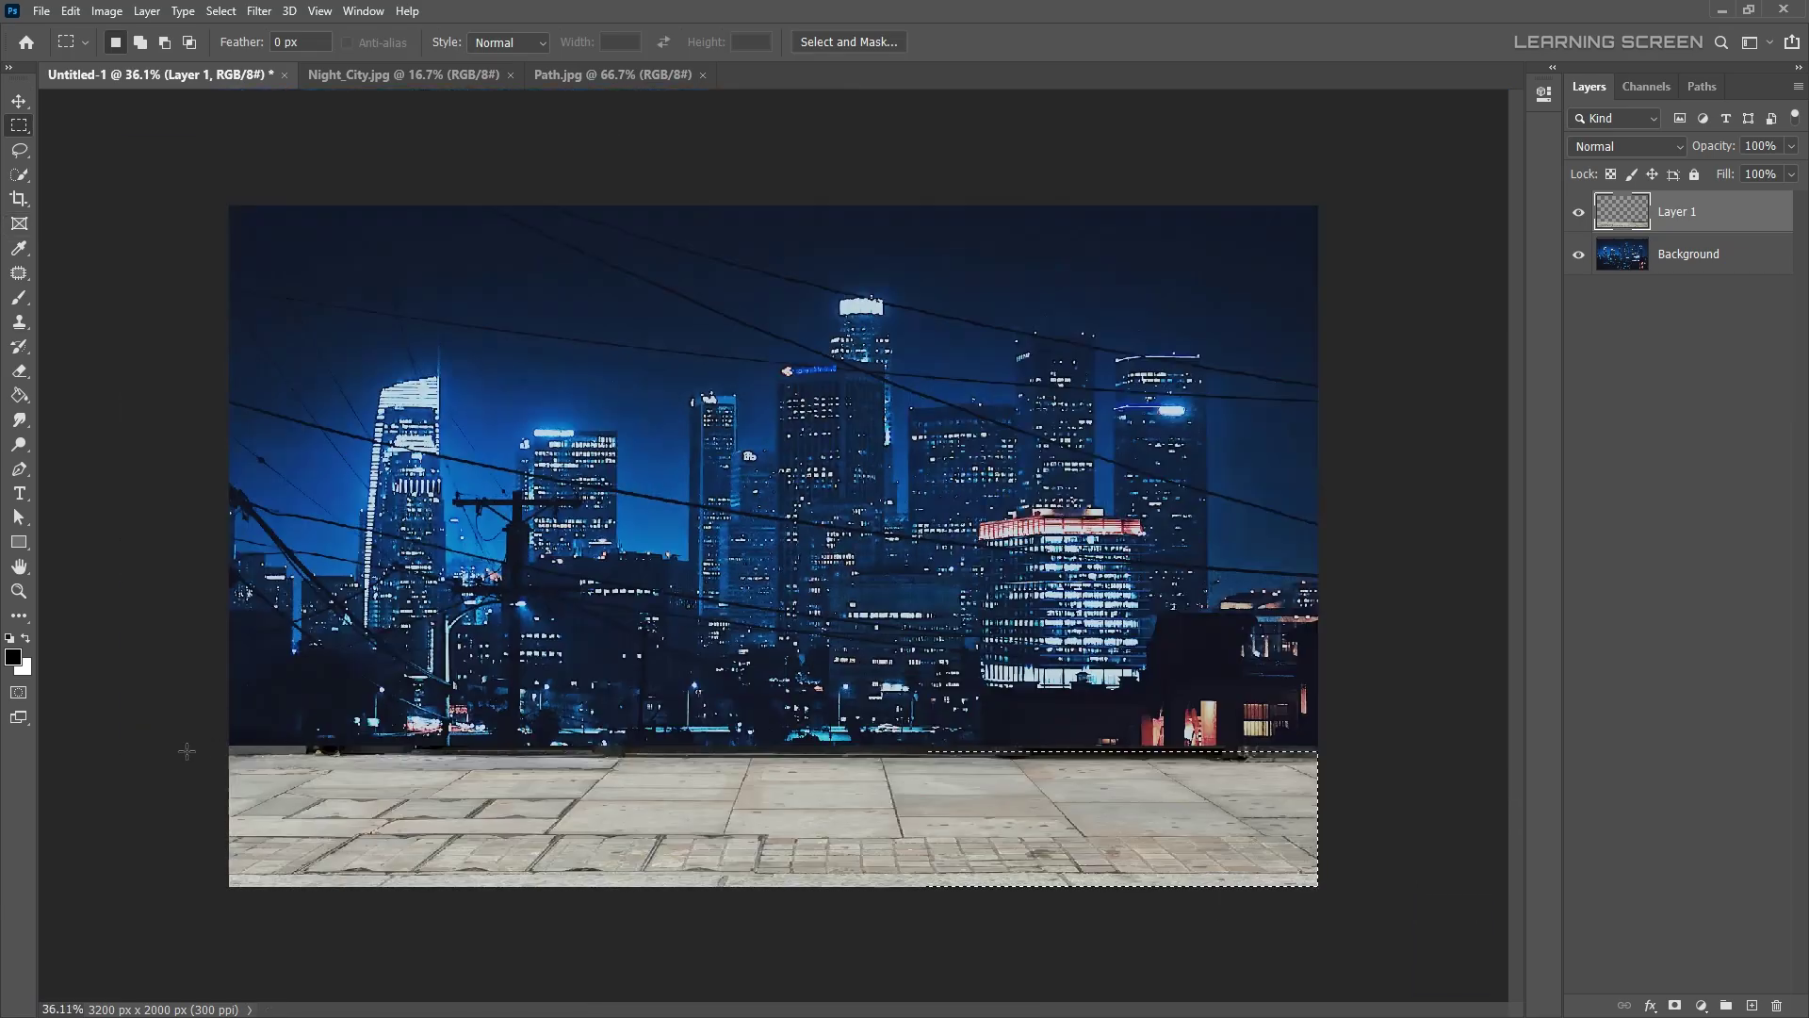
scroll(713, 730, "up", 10)
scroll(713, 731, "down", 10)
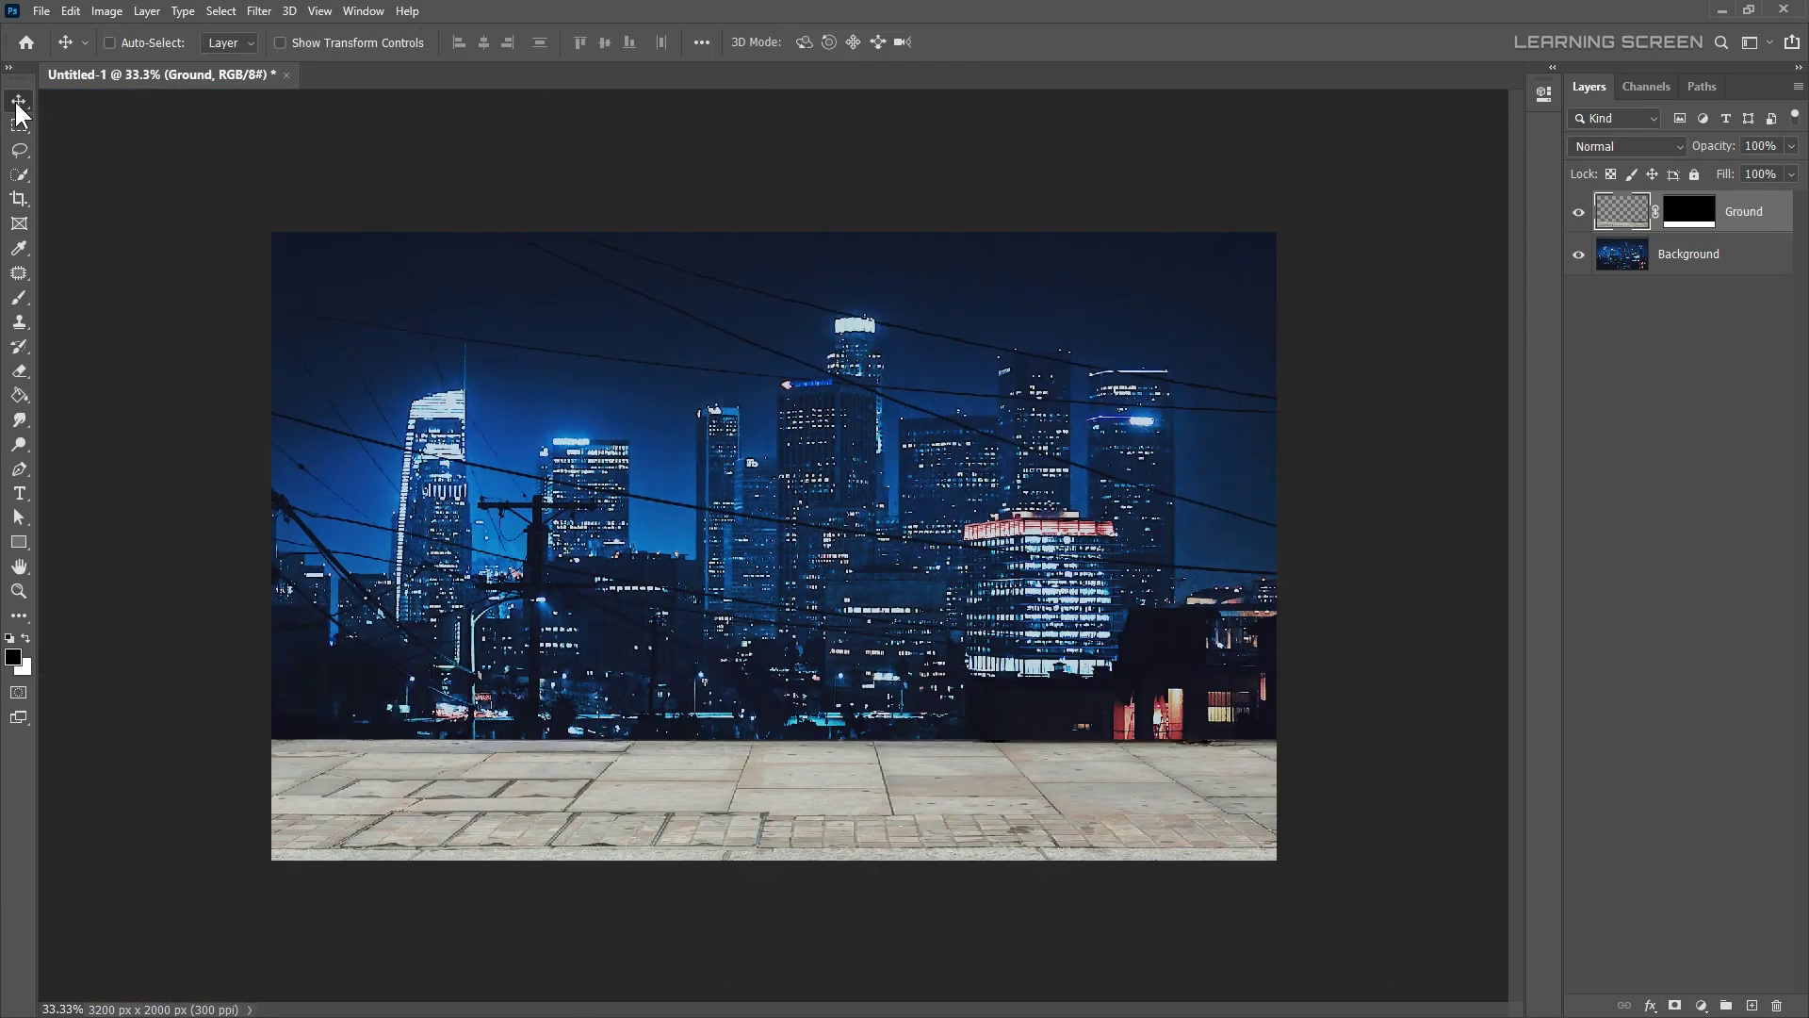
- Open Railing.png and paste it into the composite
left_click(41, 10)
left_click(80, 55)
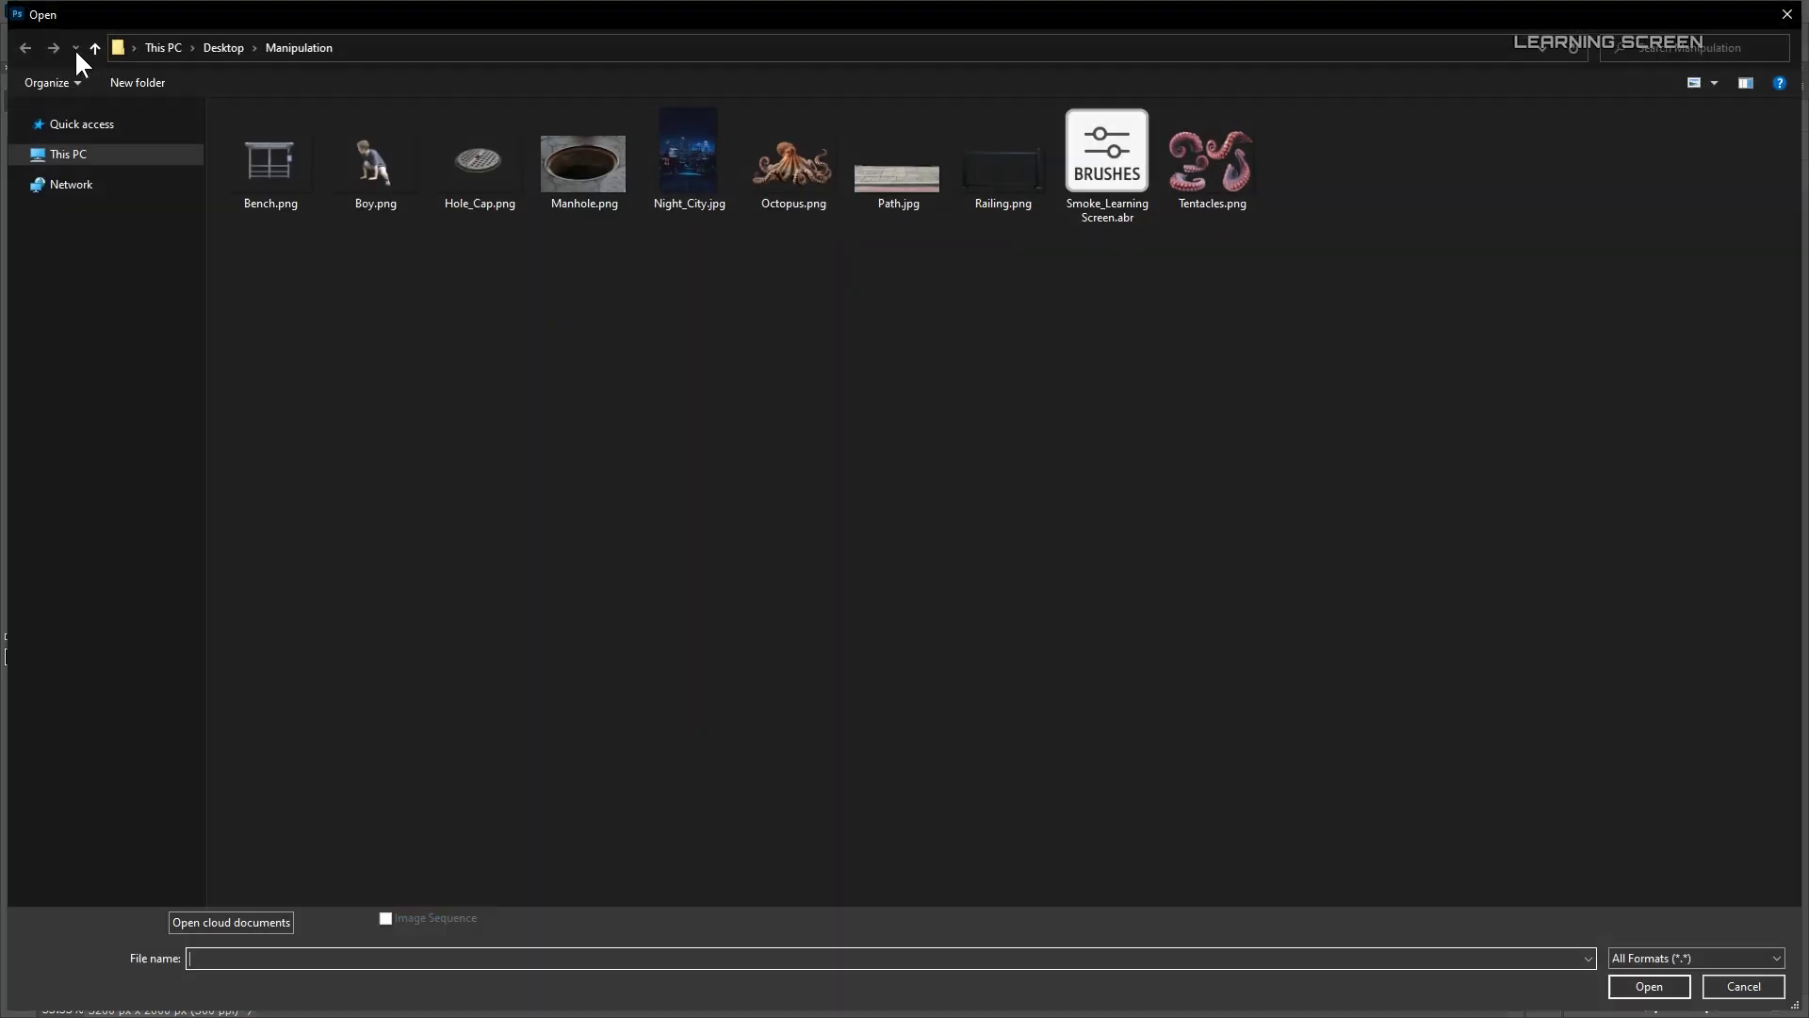
double_click(1008, 171)
key("ctrl+Tab")
key("ctrl+v")
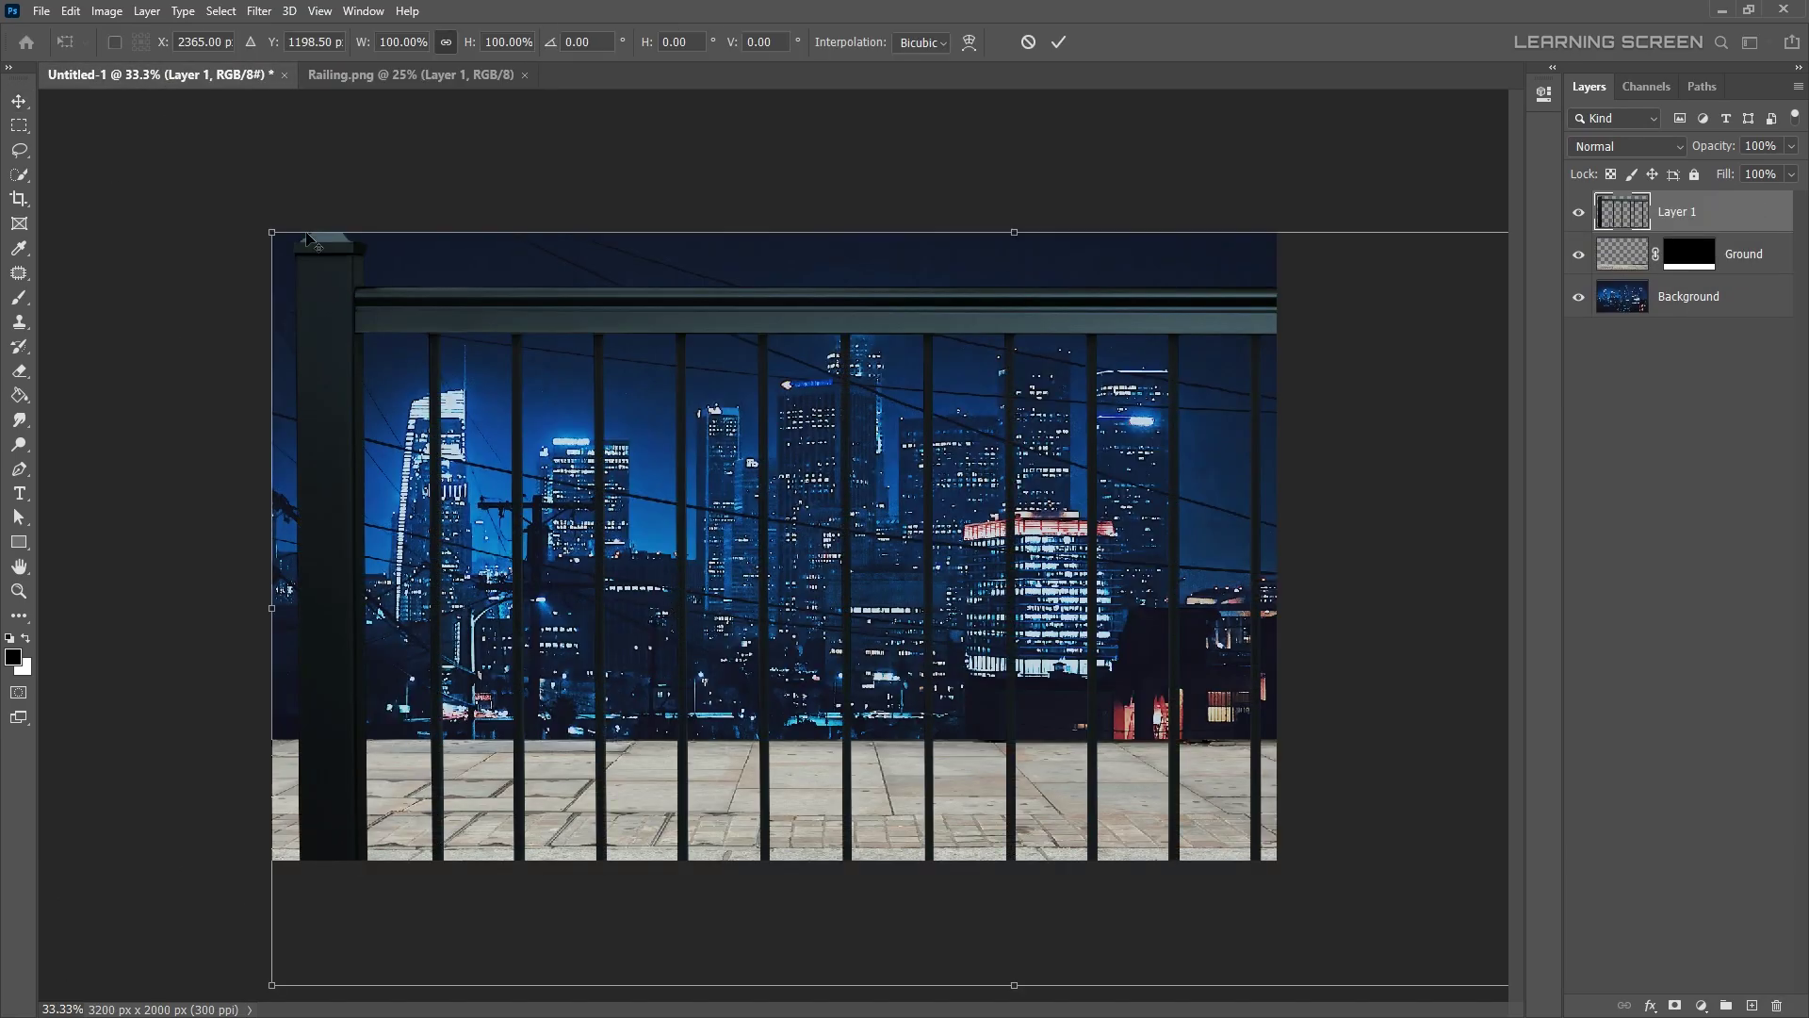
- Scale the pasted railing down to 26.51% so it sits on the pavement
key("ctrl+t")
mouse_move(1008, 604)
left_mouse_down()
mouse_move(496, 641)
mouse_move(660, 650)
left_mouse_up()
left_click_drag(956, 617, 846, 615)
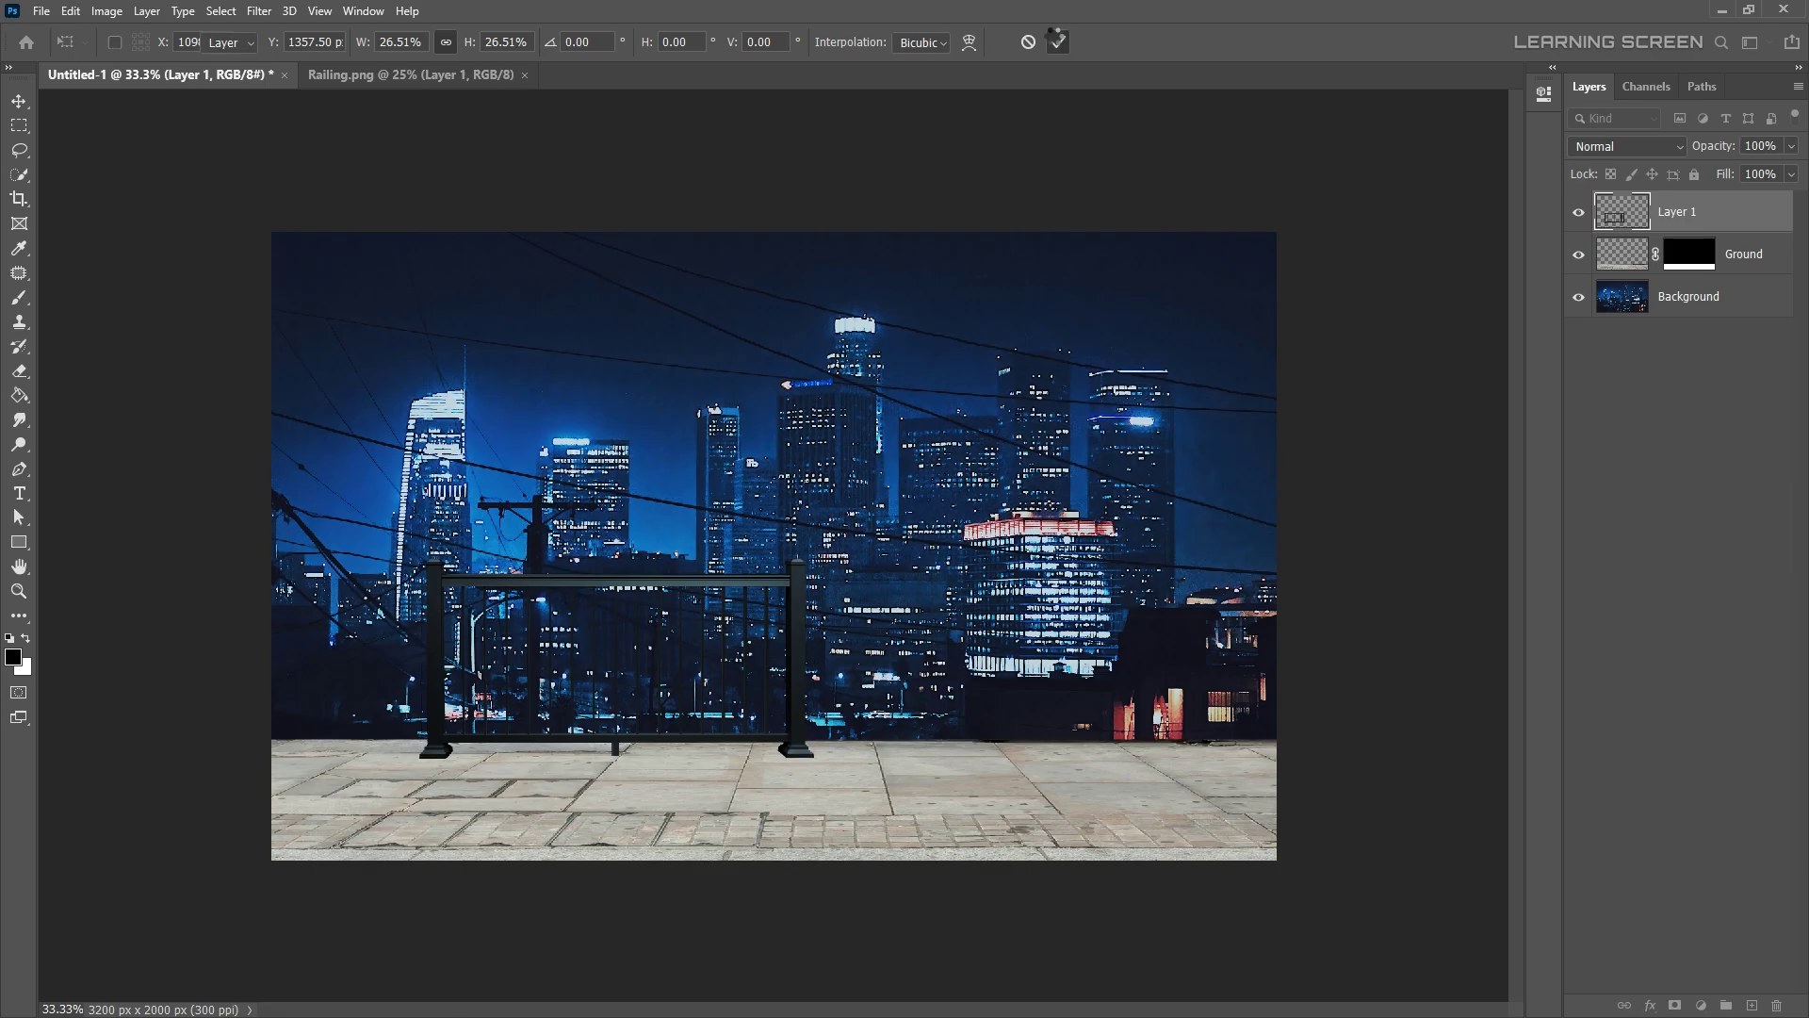
key("Return")
- Alt-drag a railing duplicate to the right, reorder it below the original, and duplicate again
left_click_drag(772, 669, 1001, 669)
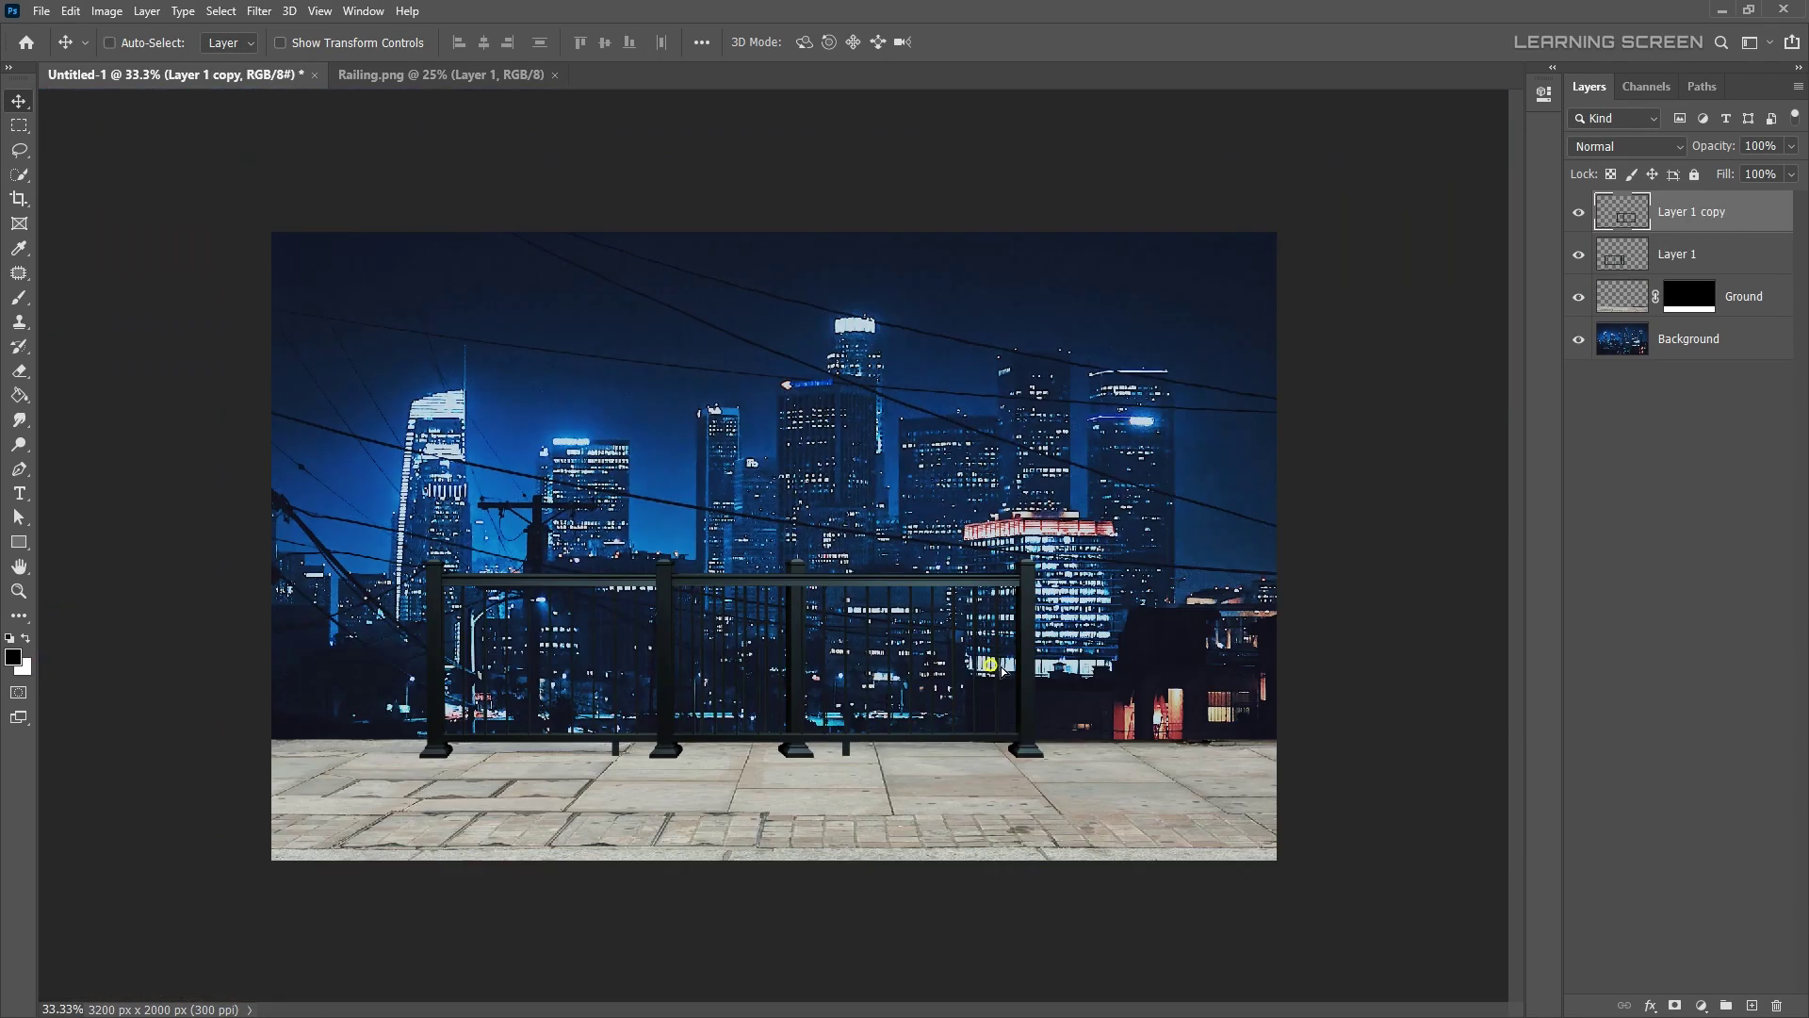
scroll(806, 732, "up", 5, "alt")
key("m")
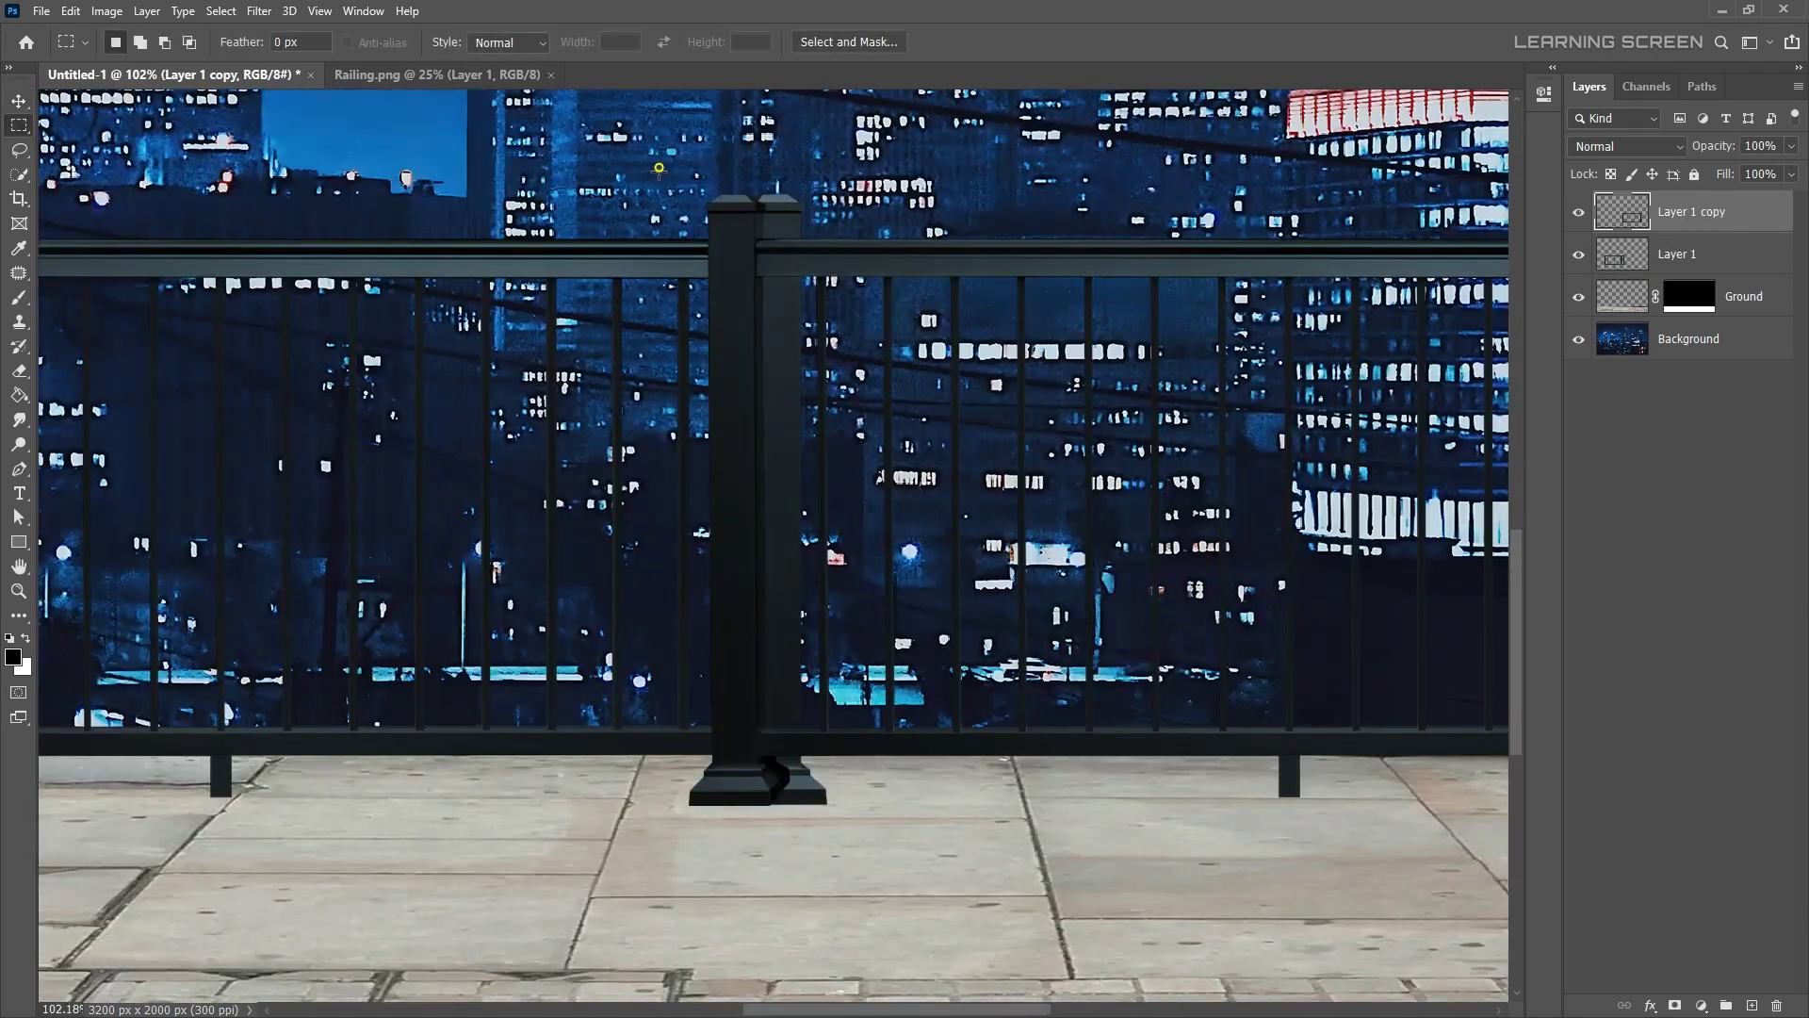
left_click_drag(1635, 217, 1635, 269)
scroll(927, 581, "down", 5, "alt")
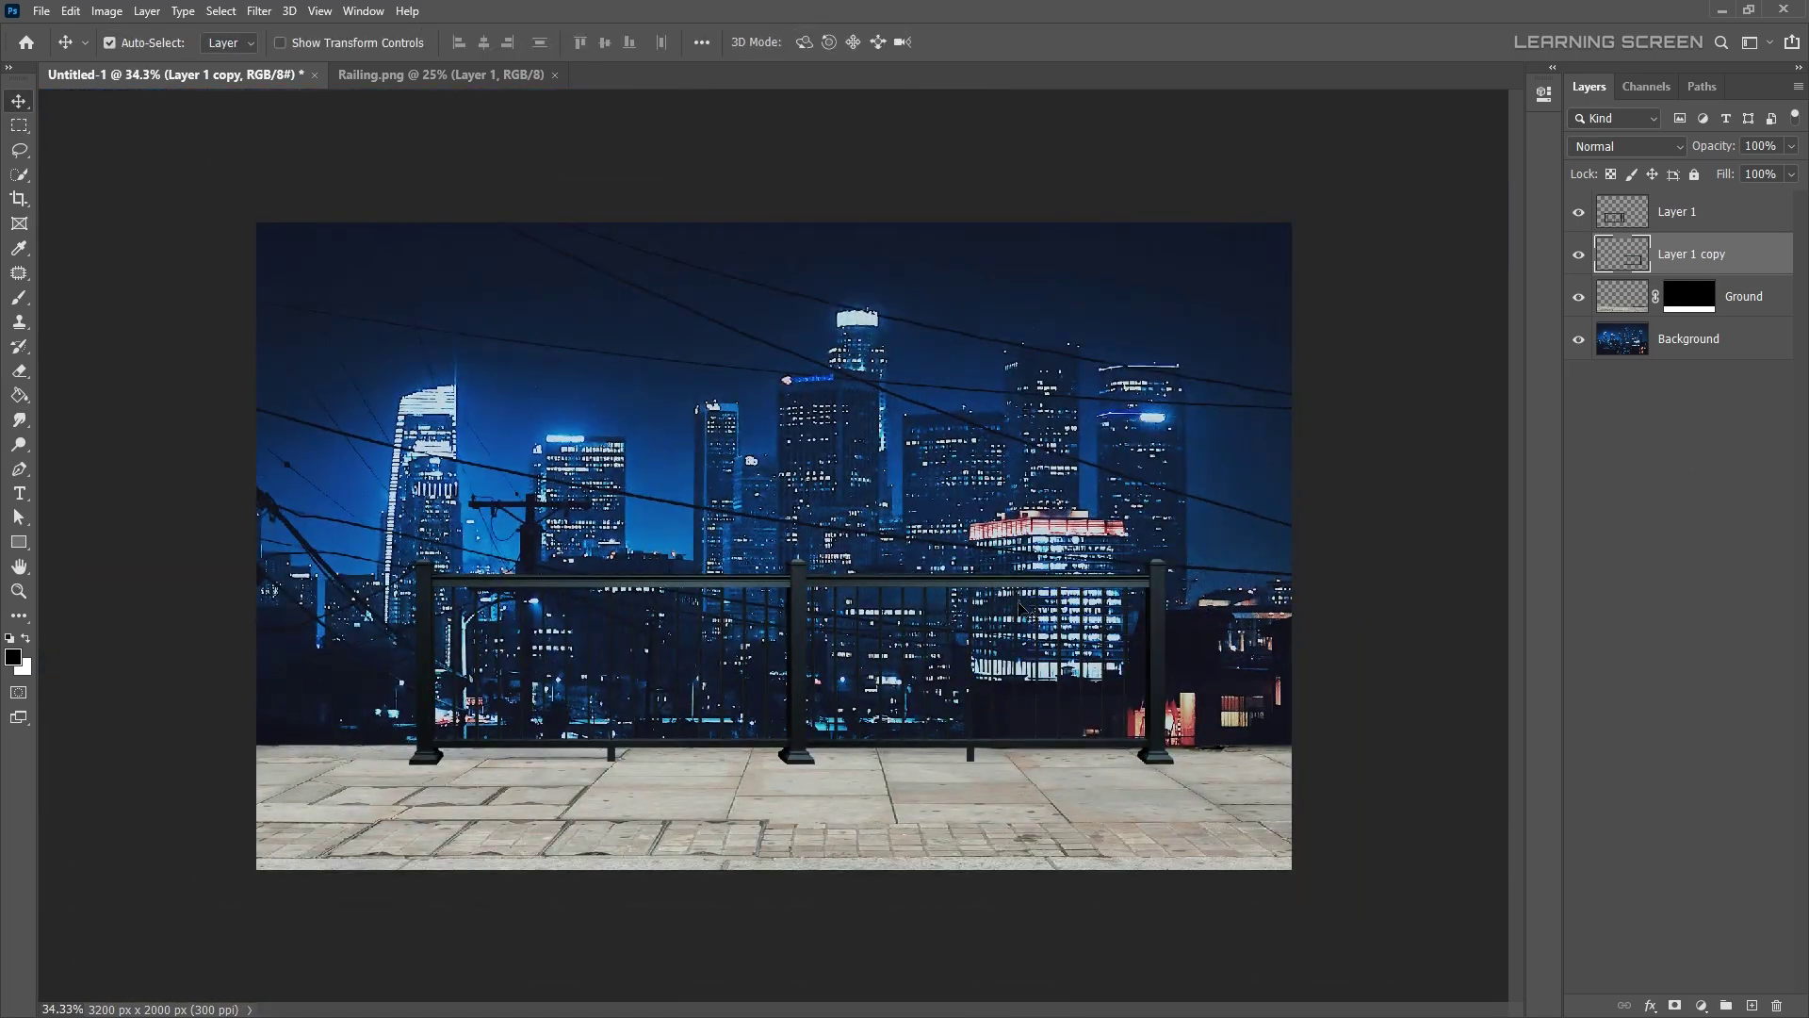
key("ctrl+j")
scroll(1025, 608, "up", 5, "alt")
scroll(782, 742, "down", 6, "alt")
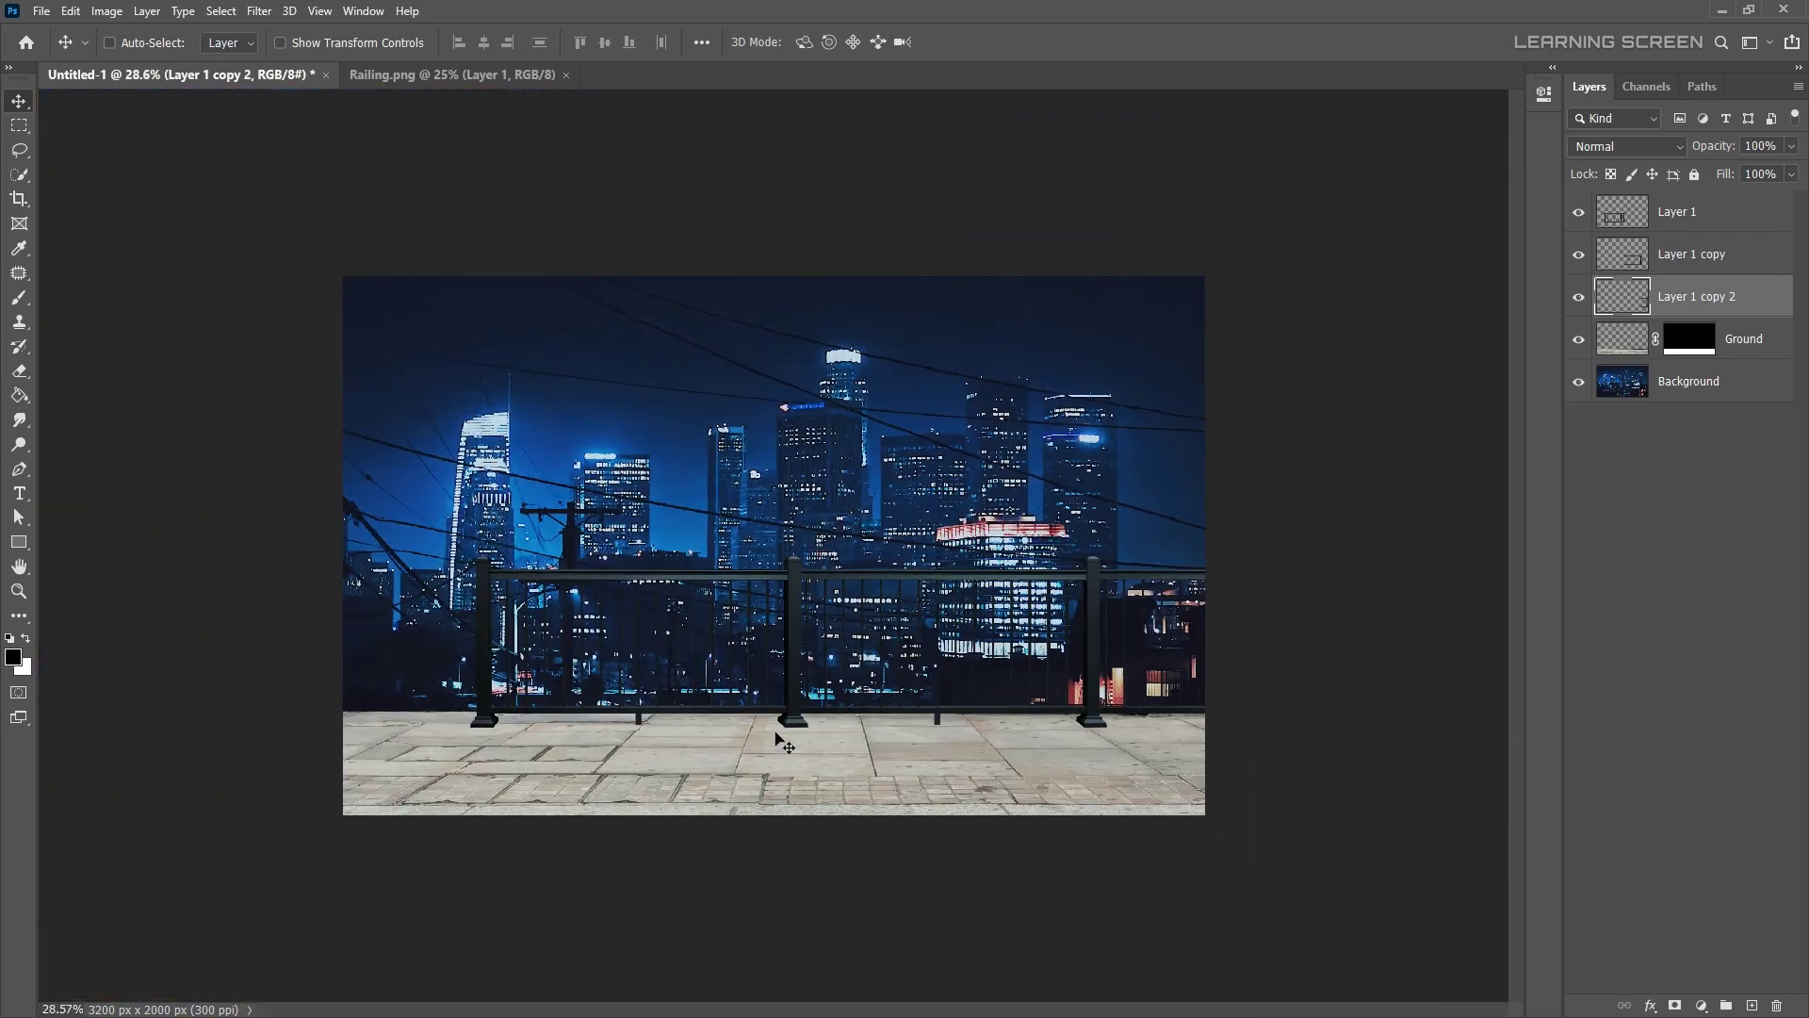
scroll(783, 741, "up", 4, "alt")
scroll(783, 742, "up", 2, "alt")
scroll(1305, 641, "down", 5, "alt")
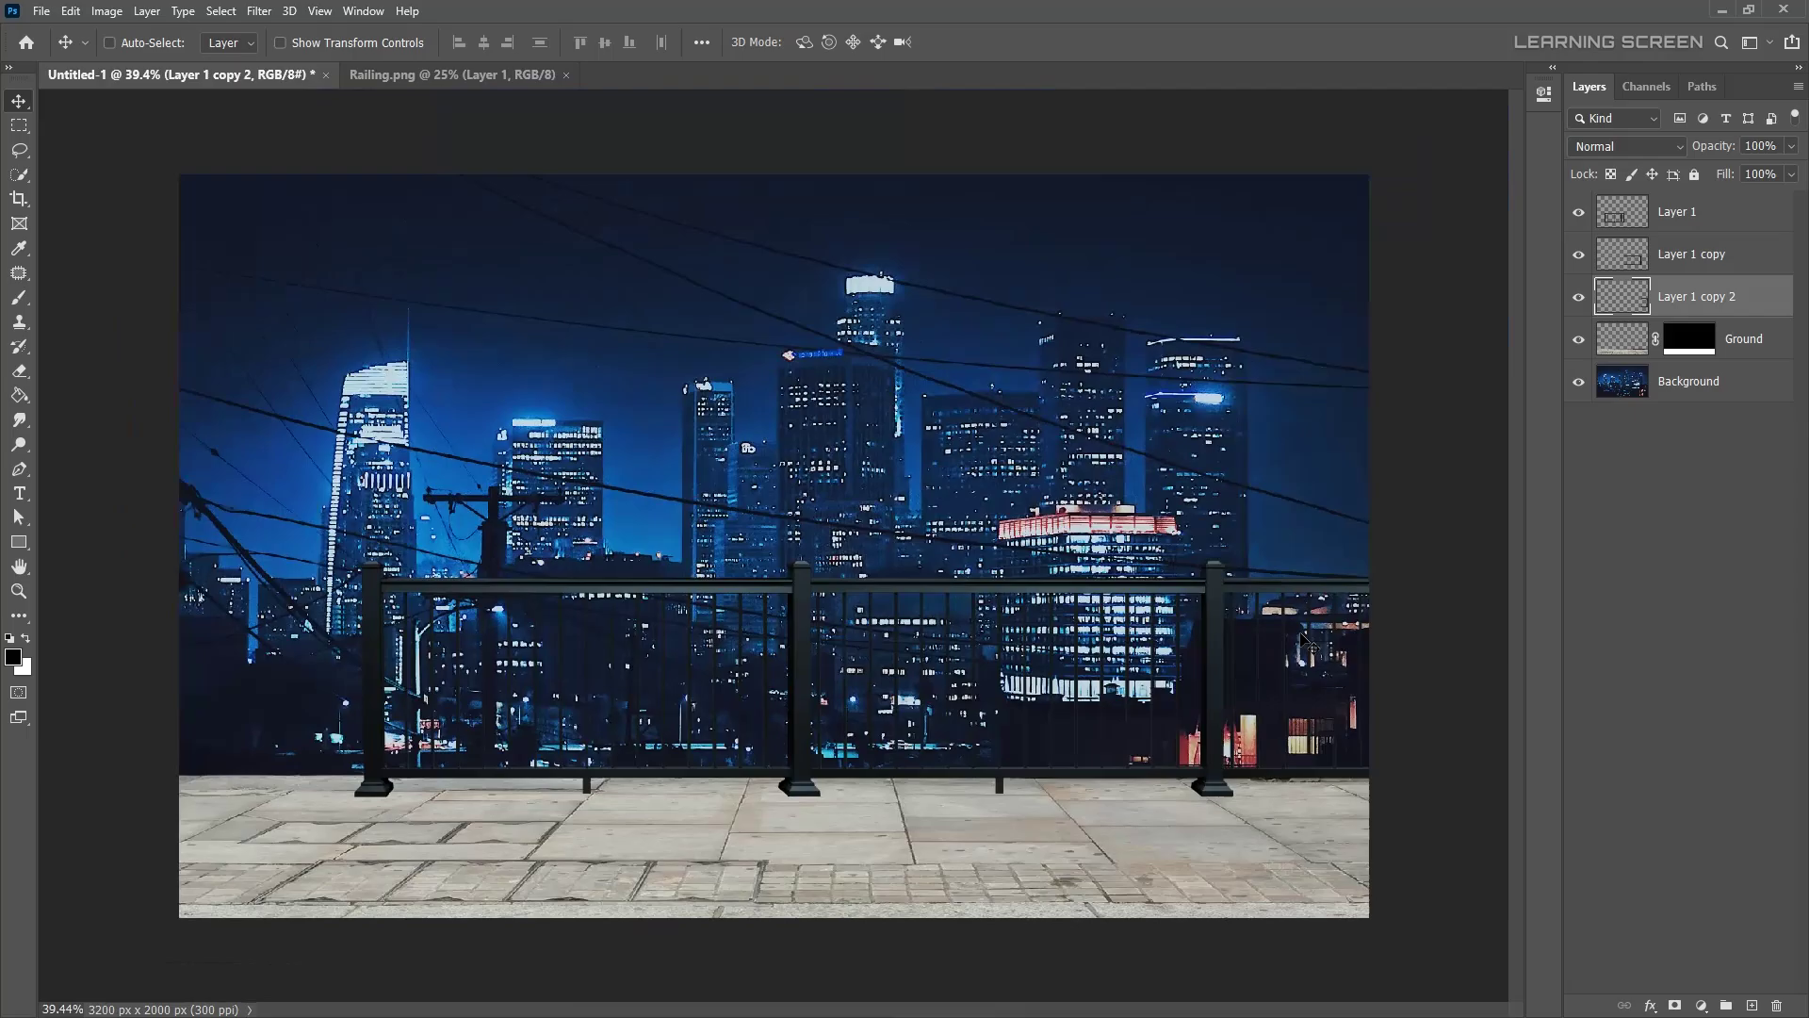
- Duplicate the first railing copy and flip it horizontally to extend the fence
left_click(1642, 253)
key("ctrl+j")
key("ctrl+t")
key("Return")
scroll(299, 665, "up", 3, "alt")
scroll(660, 565, "down", 4, "alt")
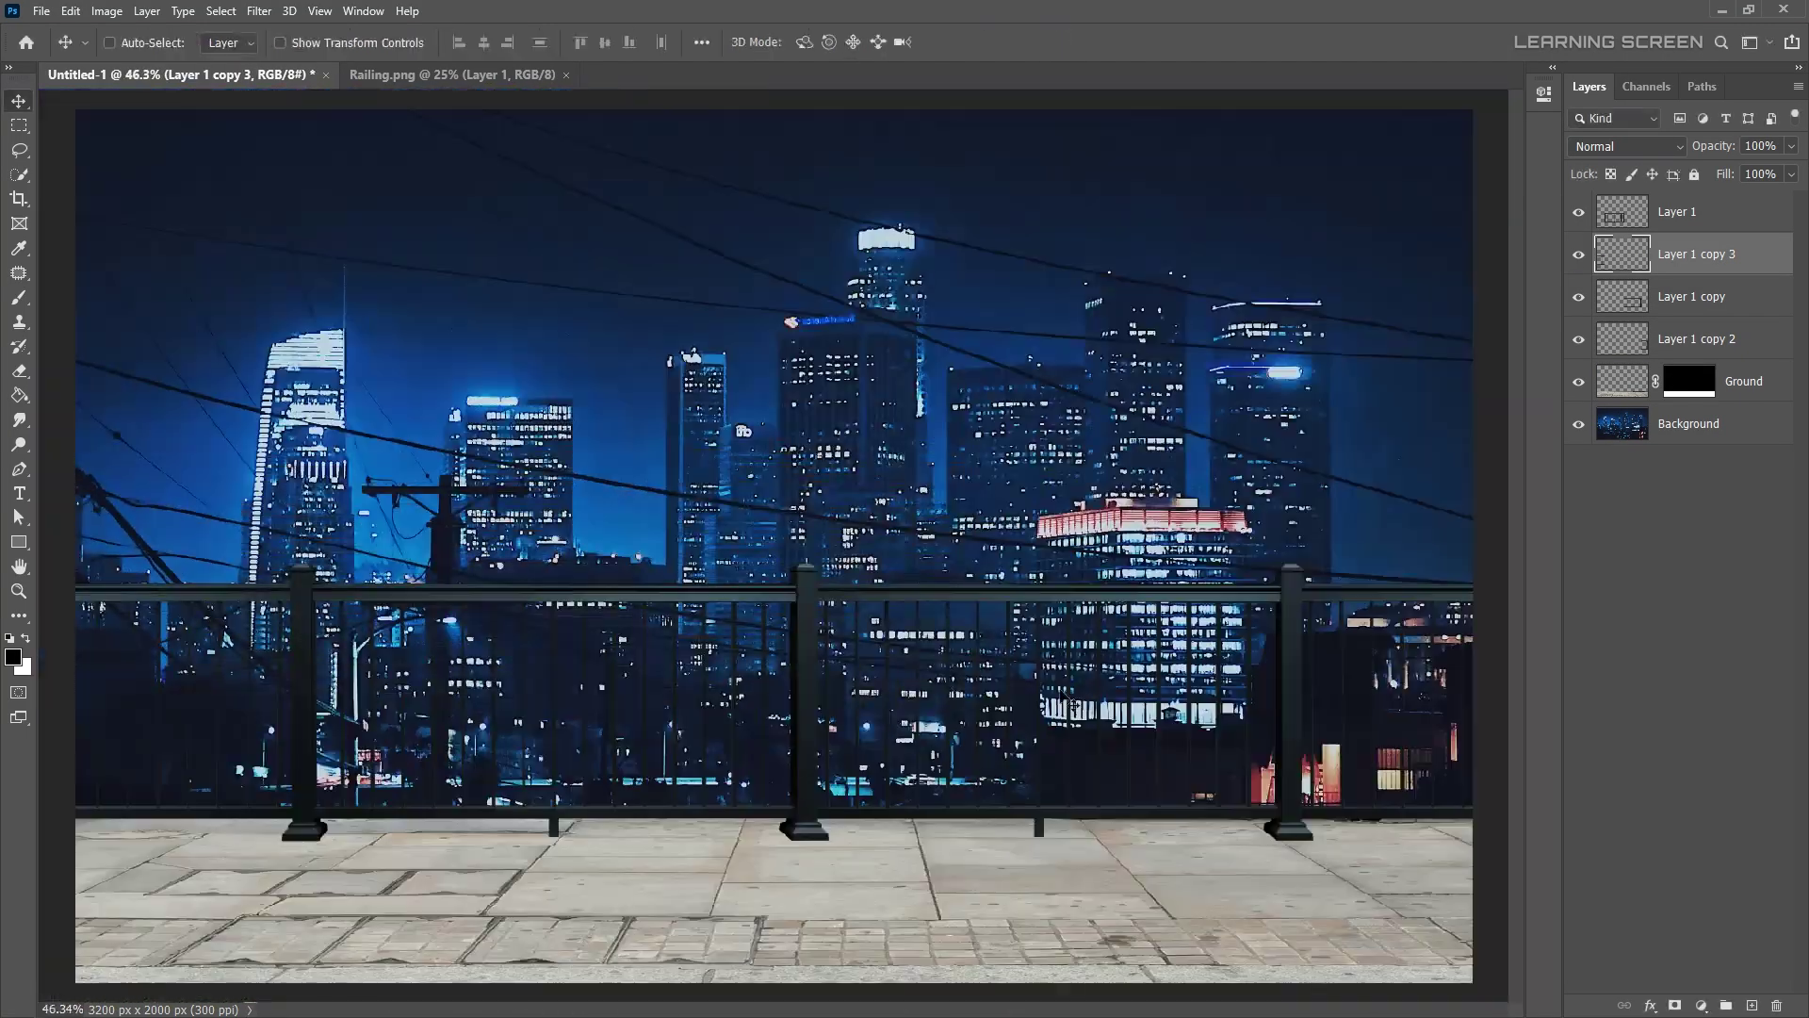
- Polygonal-lasso the overlapping post edge on the original railing layer and delete it
left_click(1641, 212)
scroll(757, 469, "up", 6, "alt")
scroll(758, 468, "down", 2, "alt")
key("m")
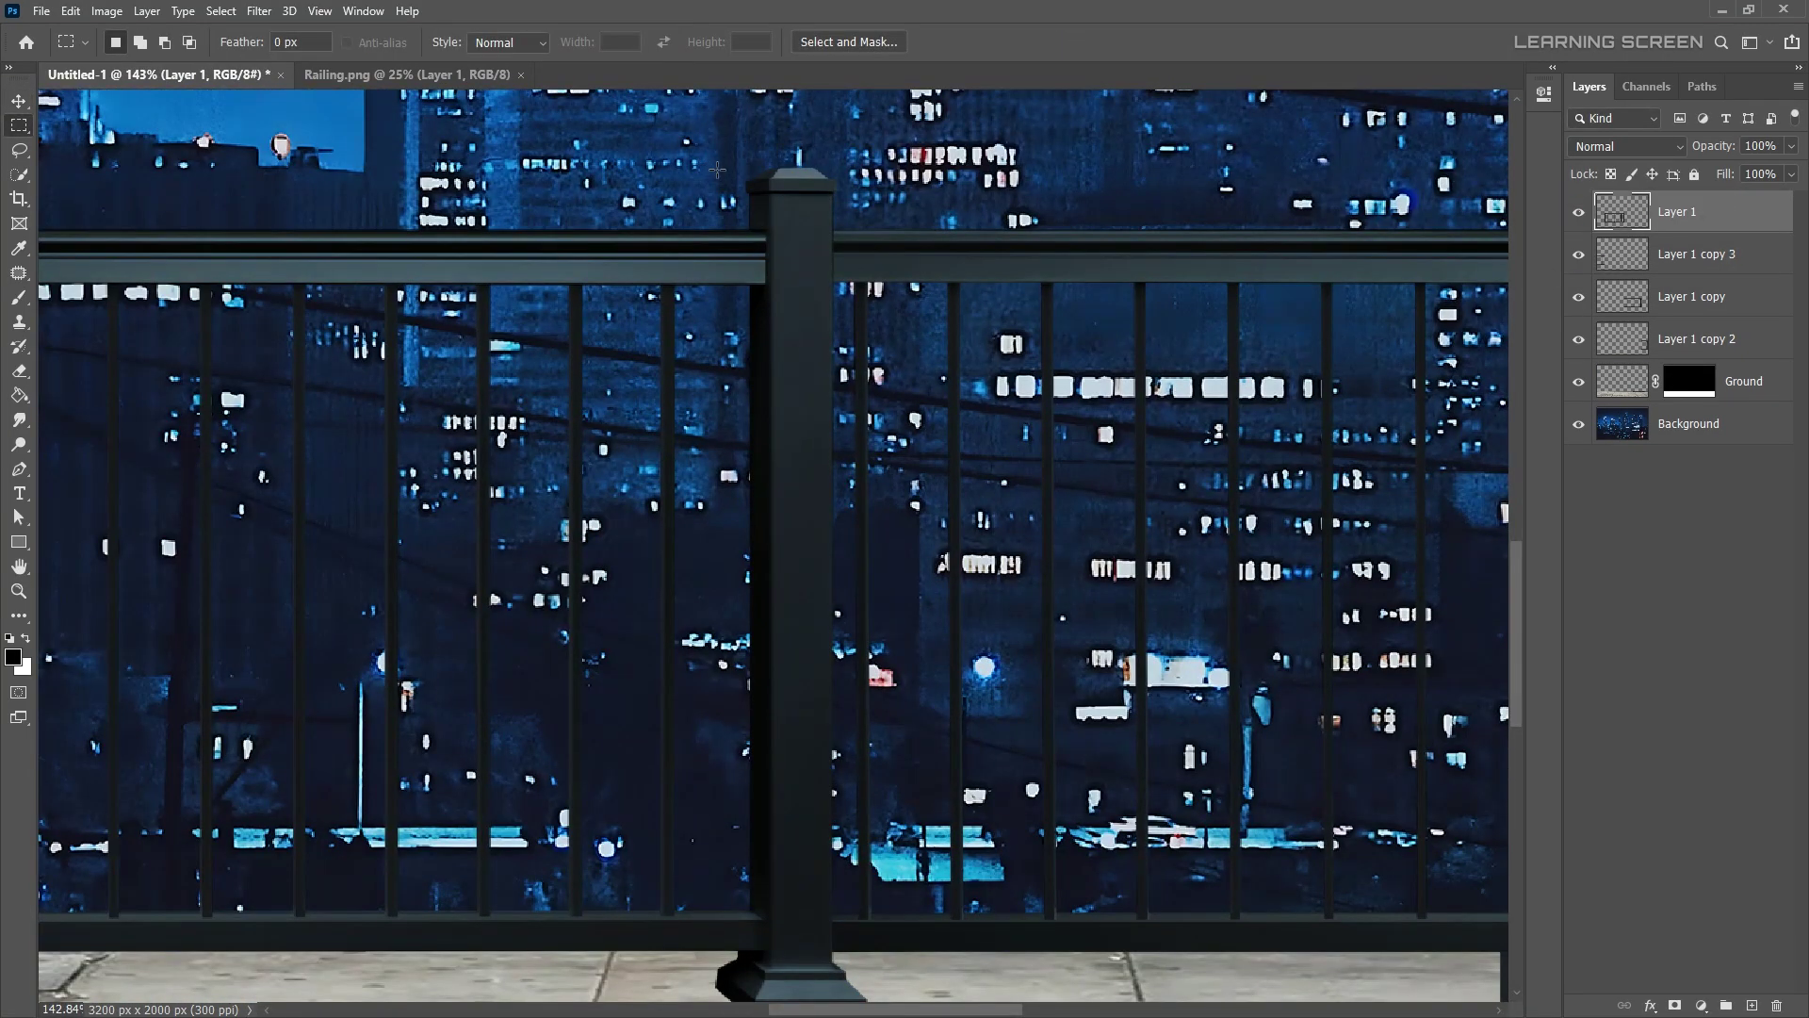
left_click(83, 168)
scroll(798, 151, "up", 5, "alt")
left_click(693, 240)
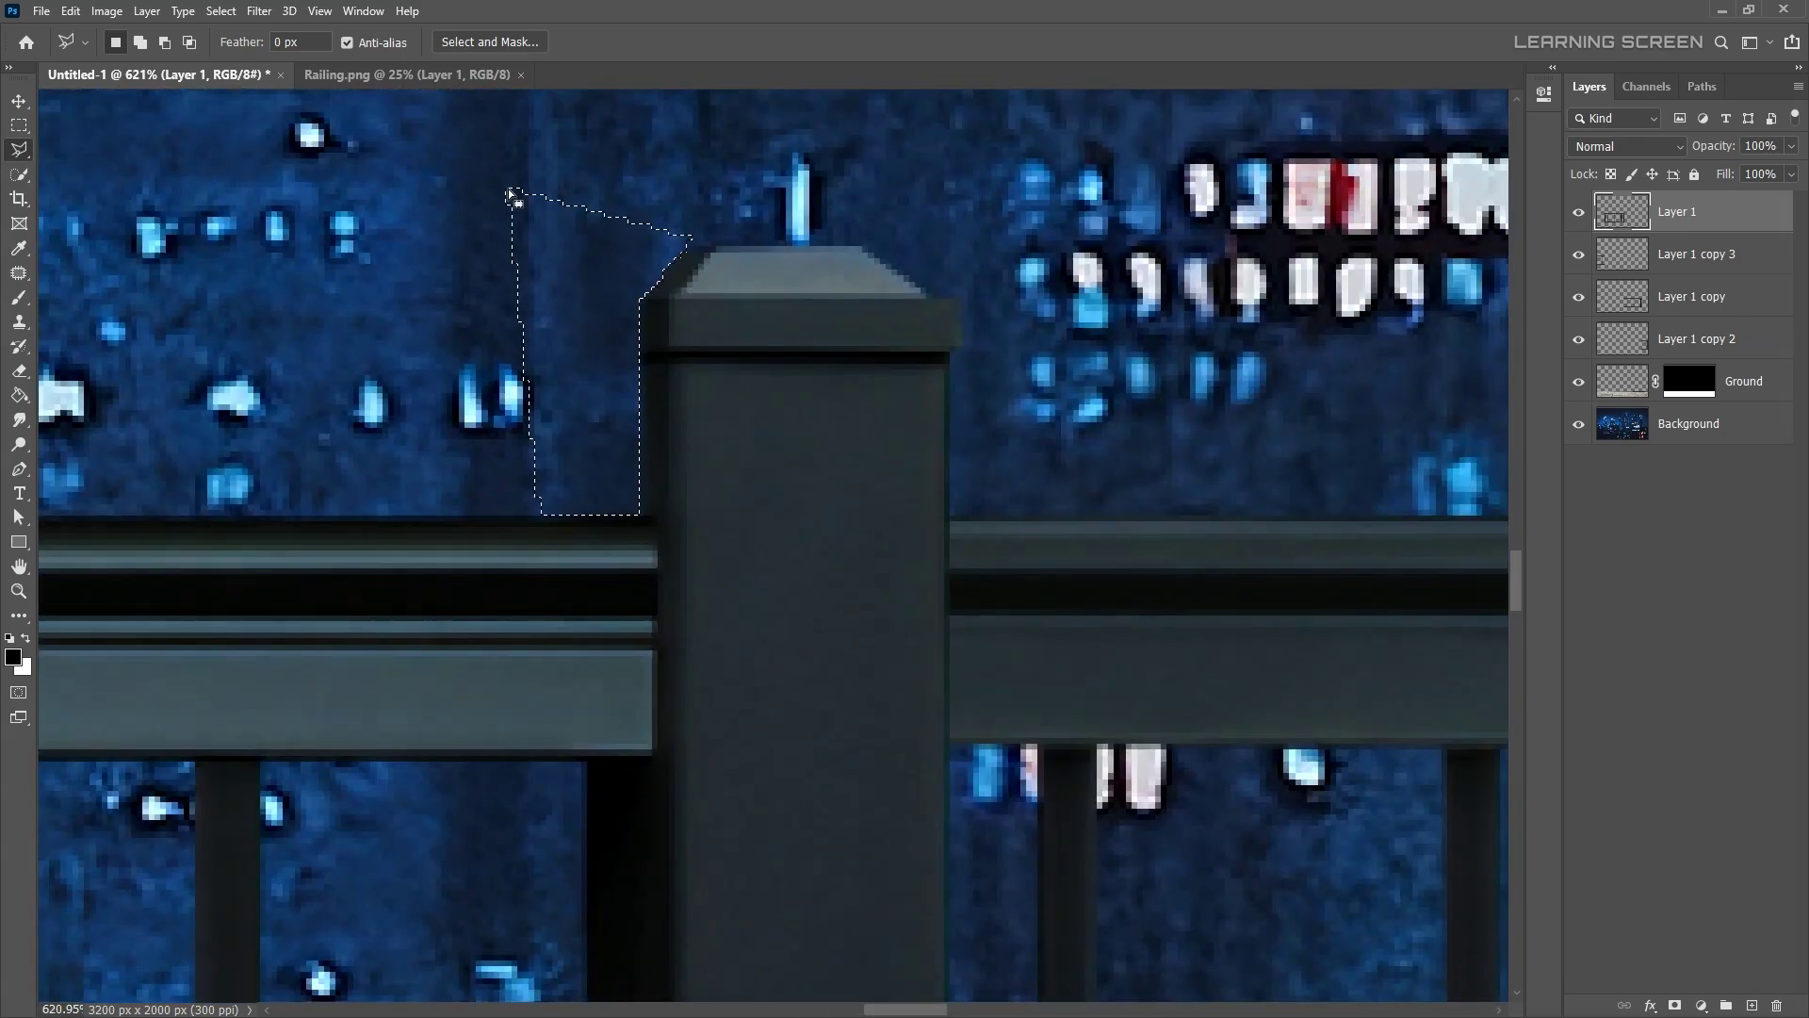
scroll(604, 406, "down", 1)
scroll(671, 617, "down", 1, "alt")
scroll(636, 698, "down", 5)
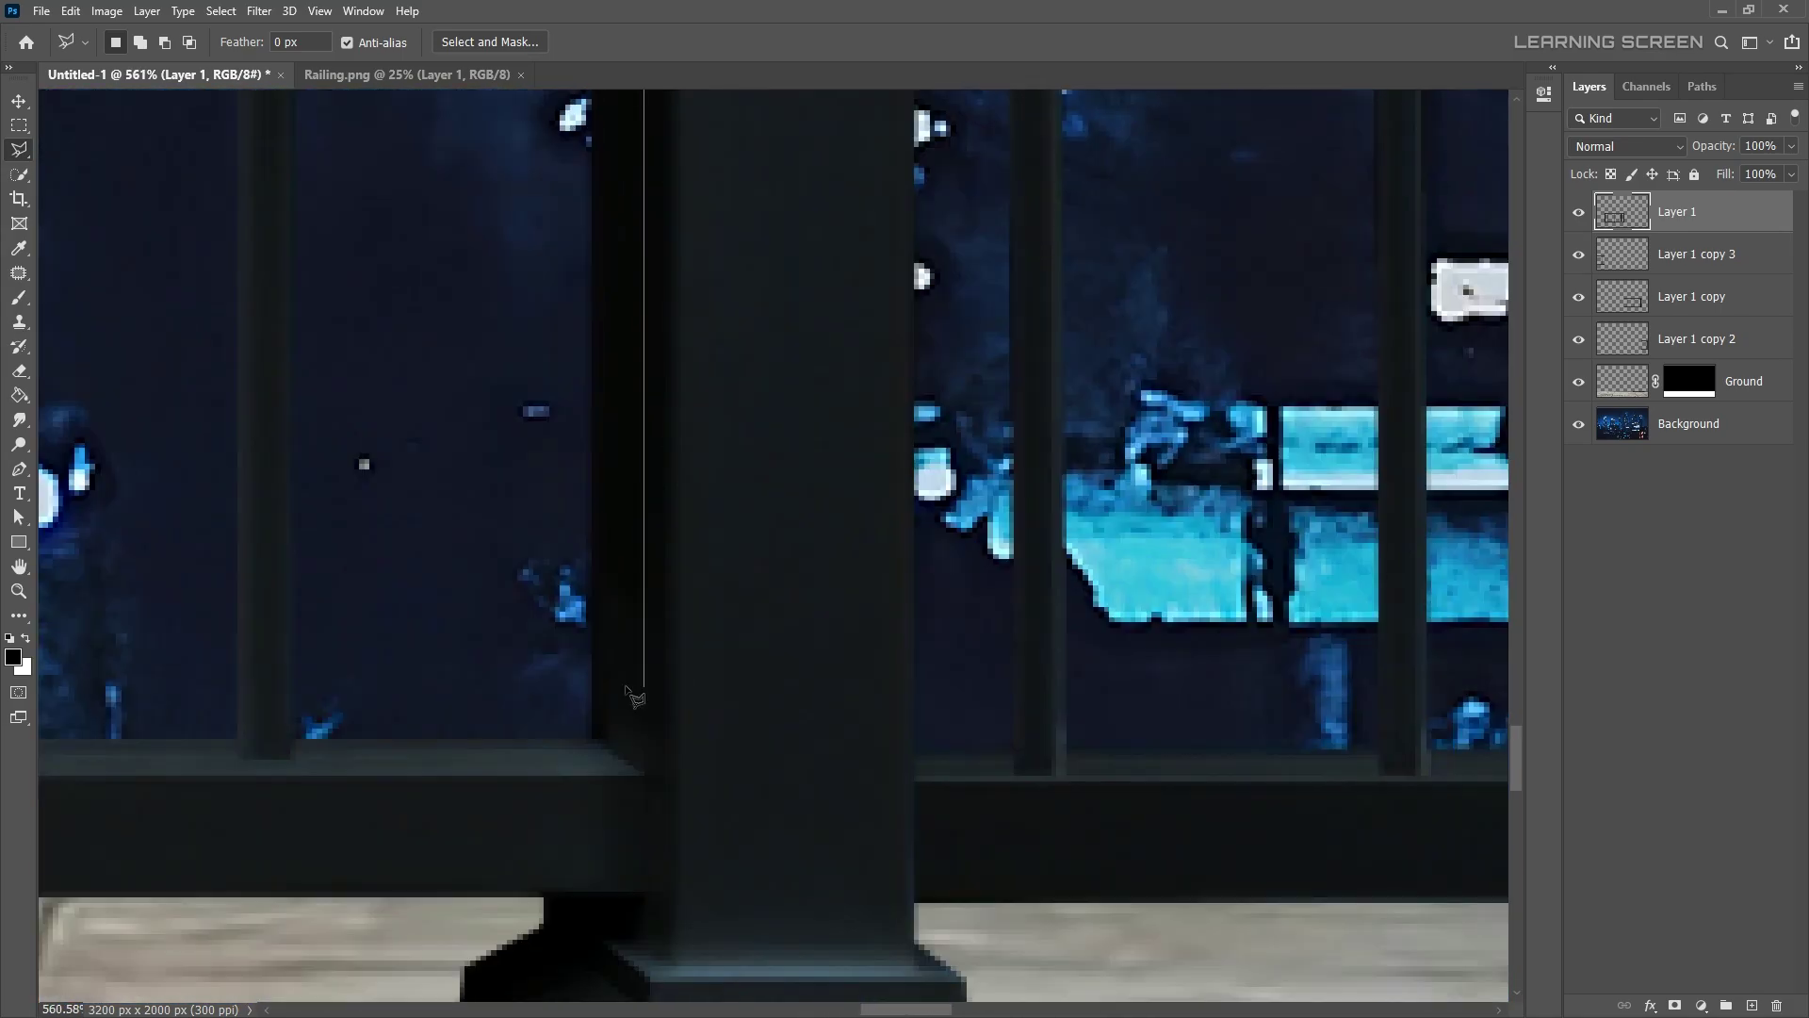
double_click(644, 739)
key("Delete")
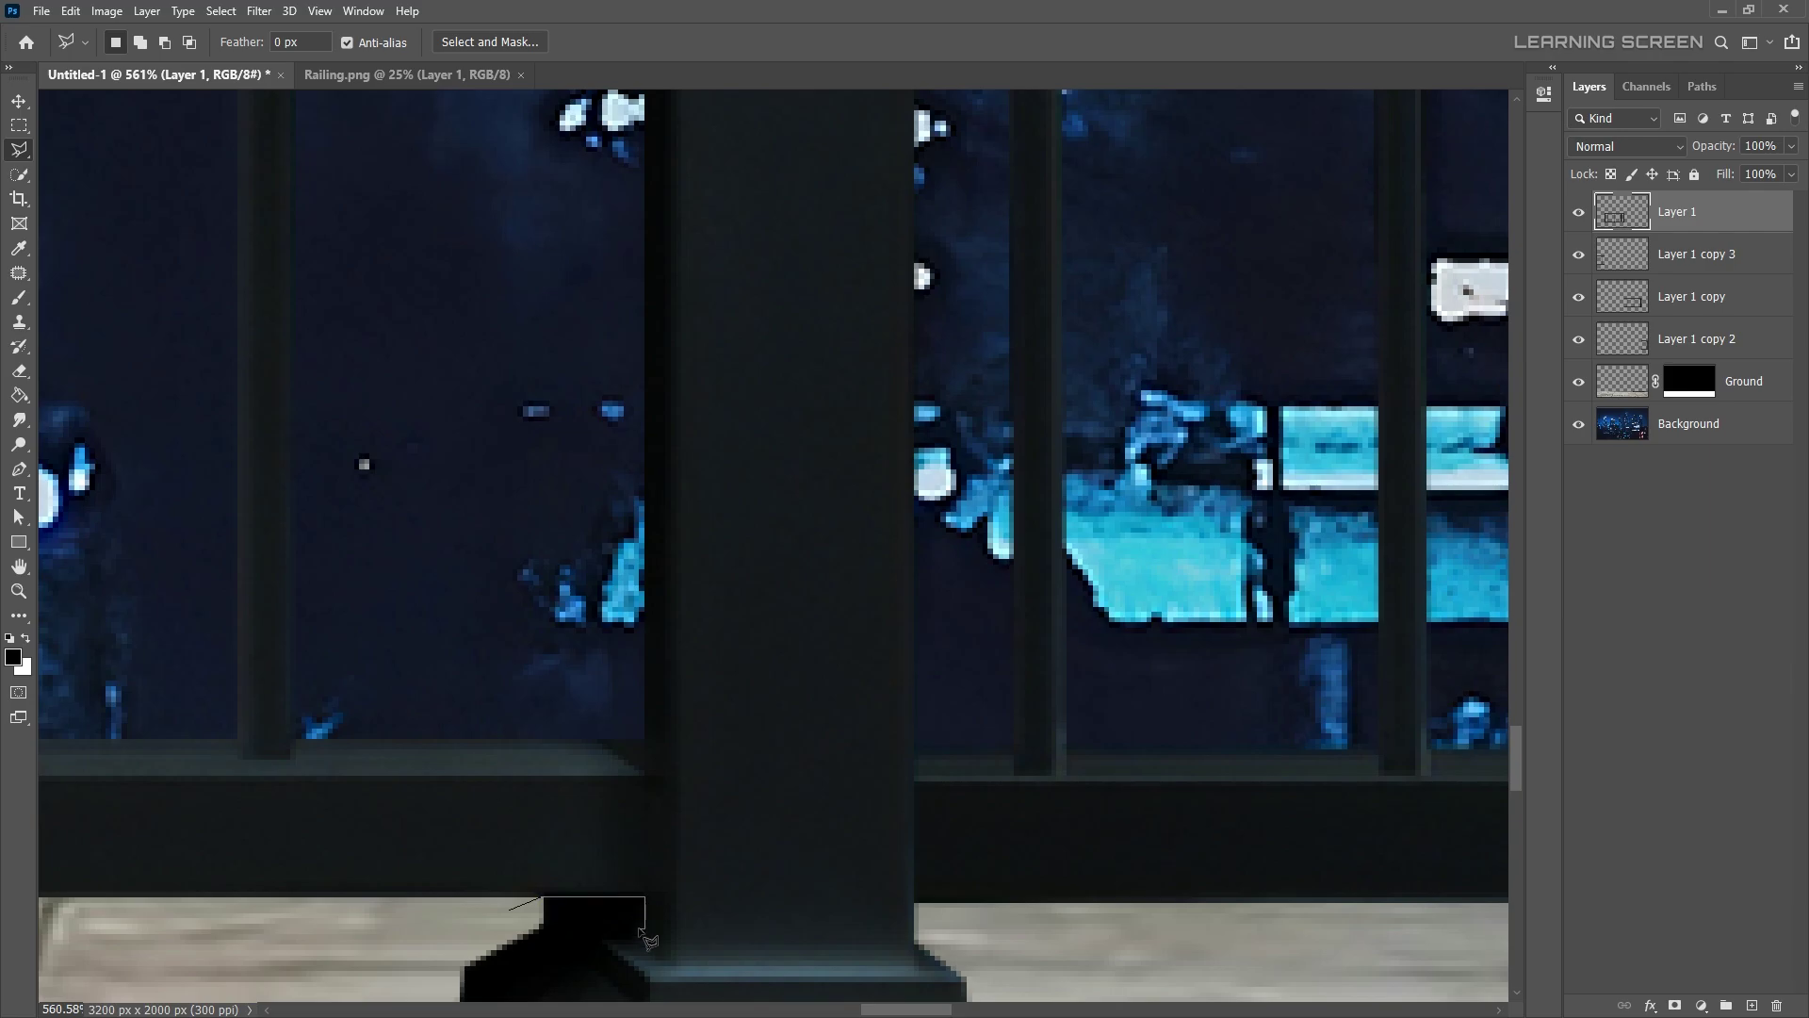
scroll(648, 938, "down", 5)
- Retouch the remaining post seam with a smaller Clone Stamp brush
key("ctrl+0")
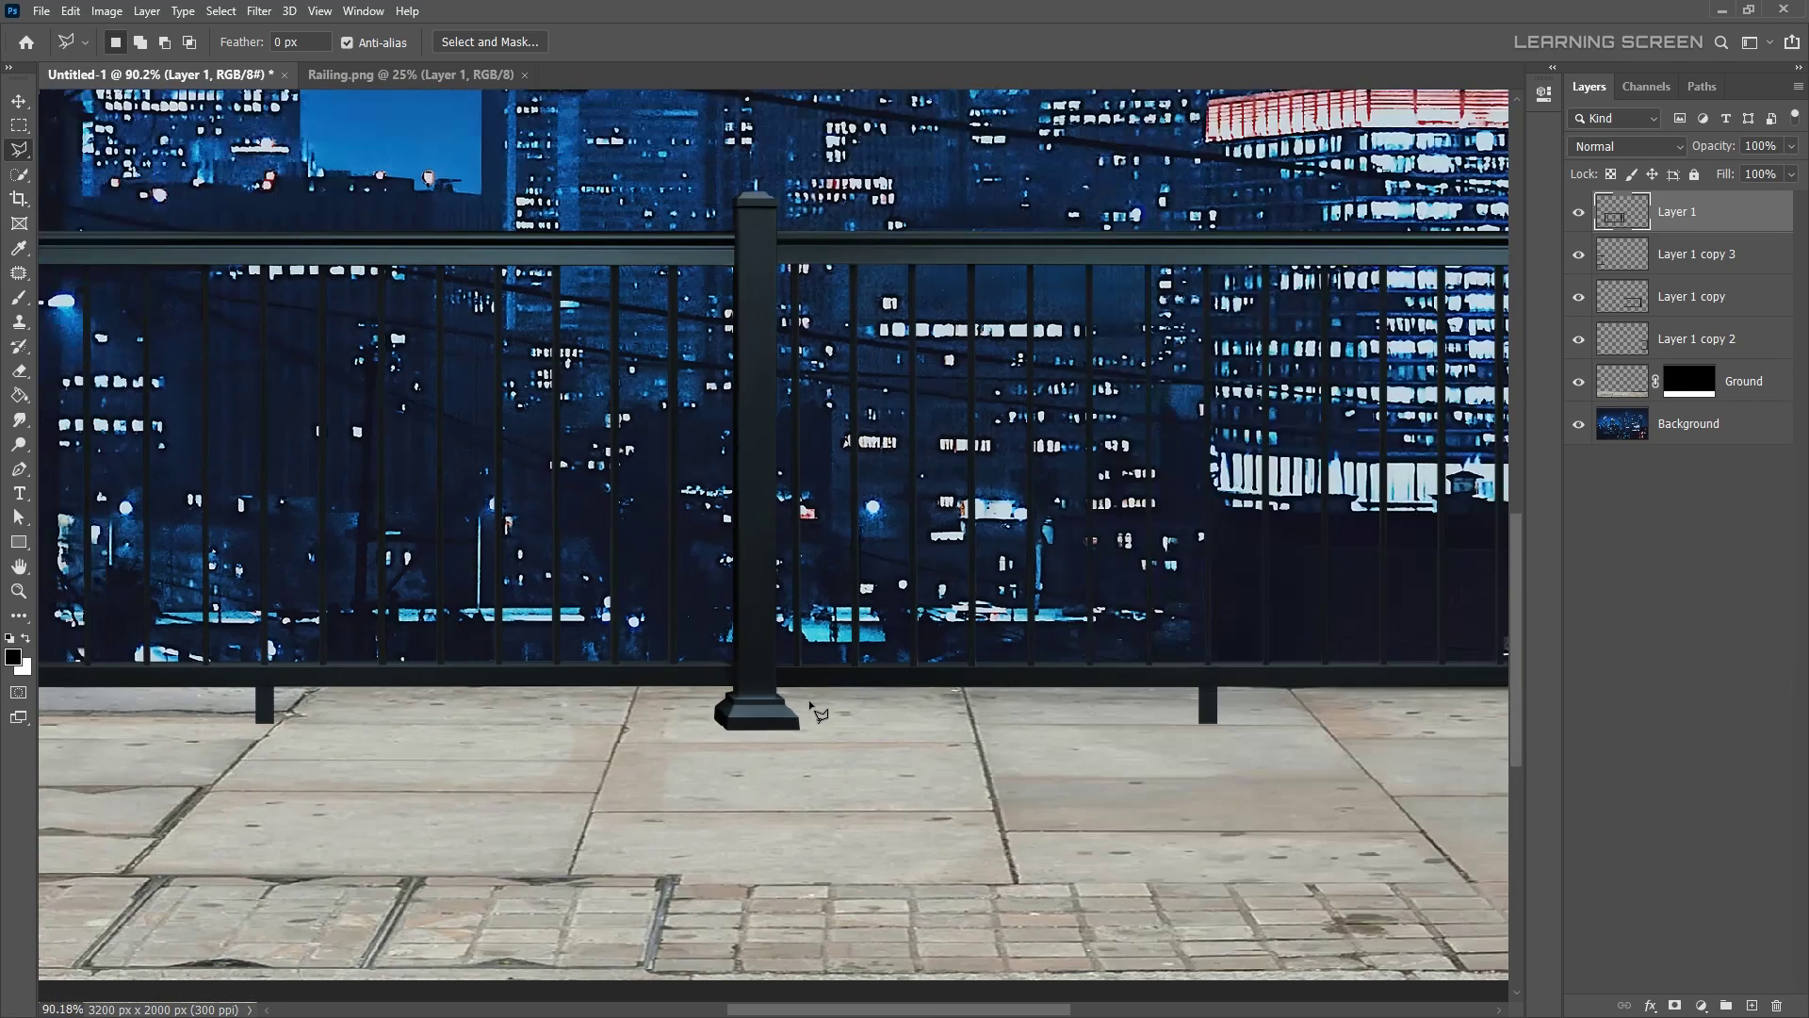
scroll(808, 889, "up", 5)
scroll(634, 634, "up", 5)
left_click(20, 322)
scroll(510, 626, "up", 2)
key("bracketleft")
key("bracketleft")
key("bracketleft")
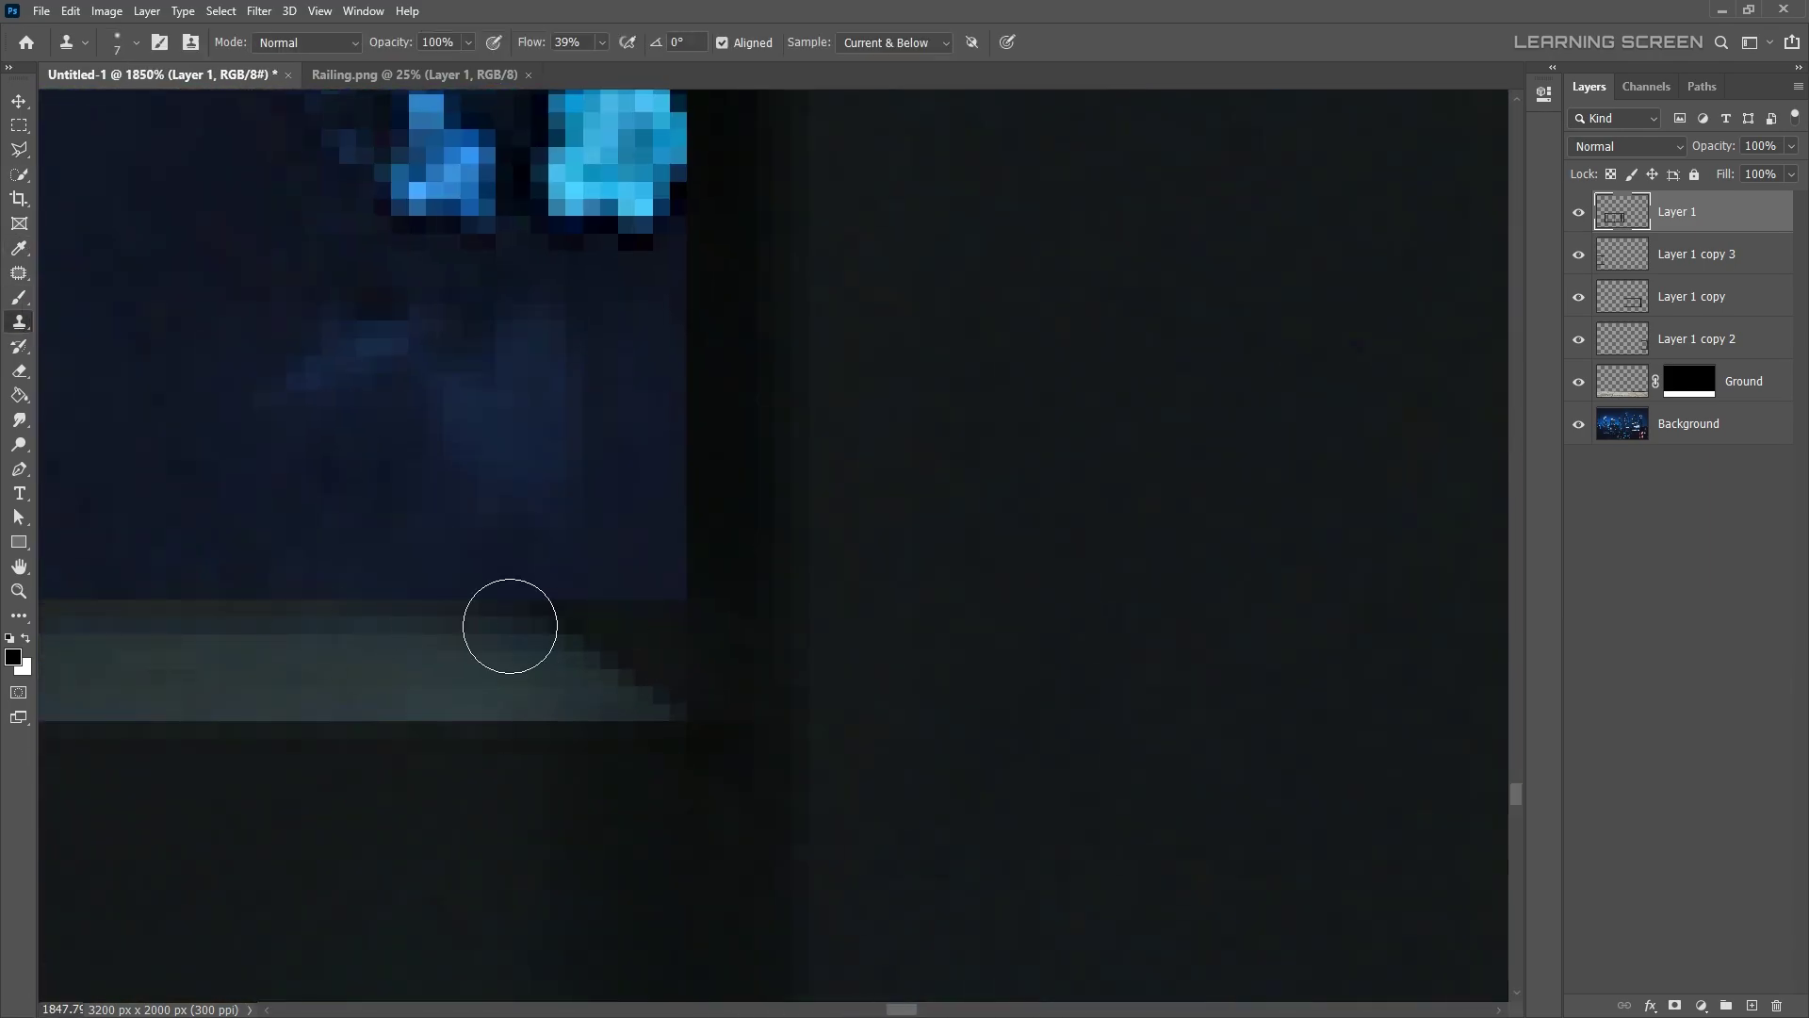
scroll(582, 696, "down", 10)
- Merge the railing copies into a single layer named Fence
key("v")
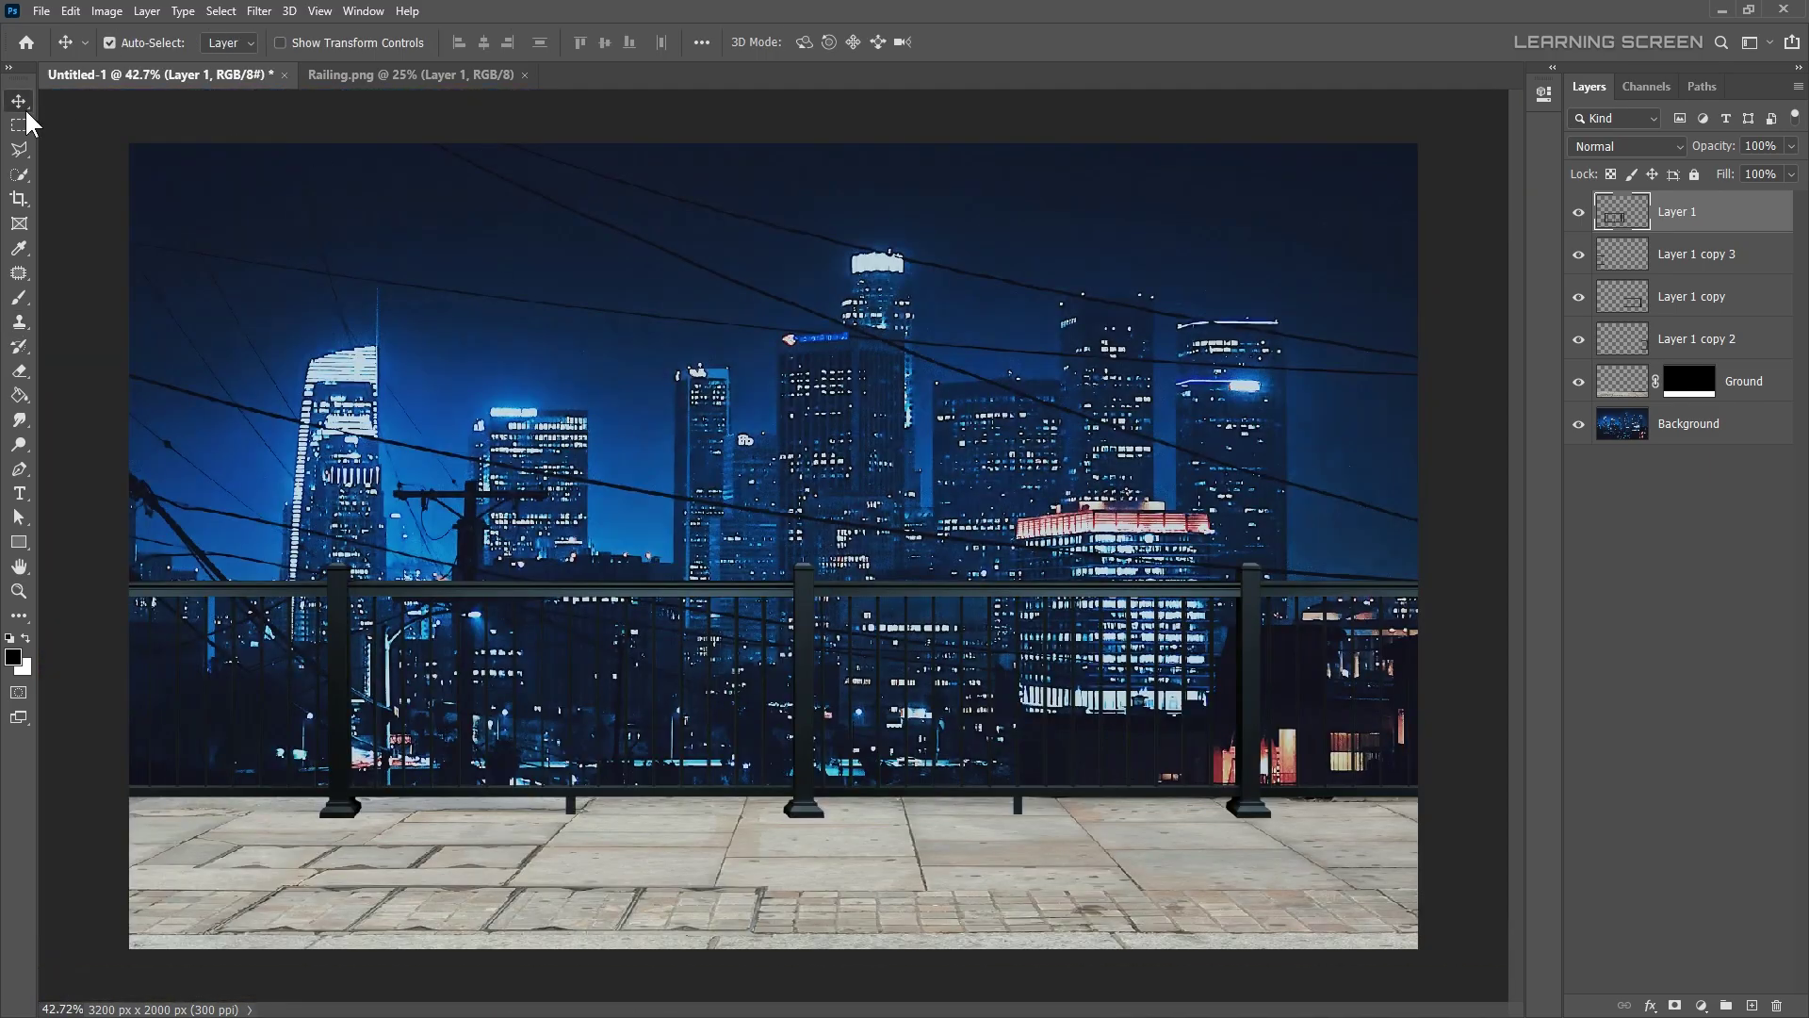
left_click(1696, 338, "shift")
right_click(1744, 340)
left_click(1602, 759)
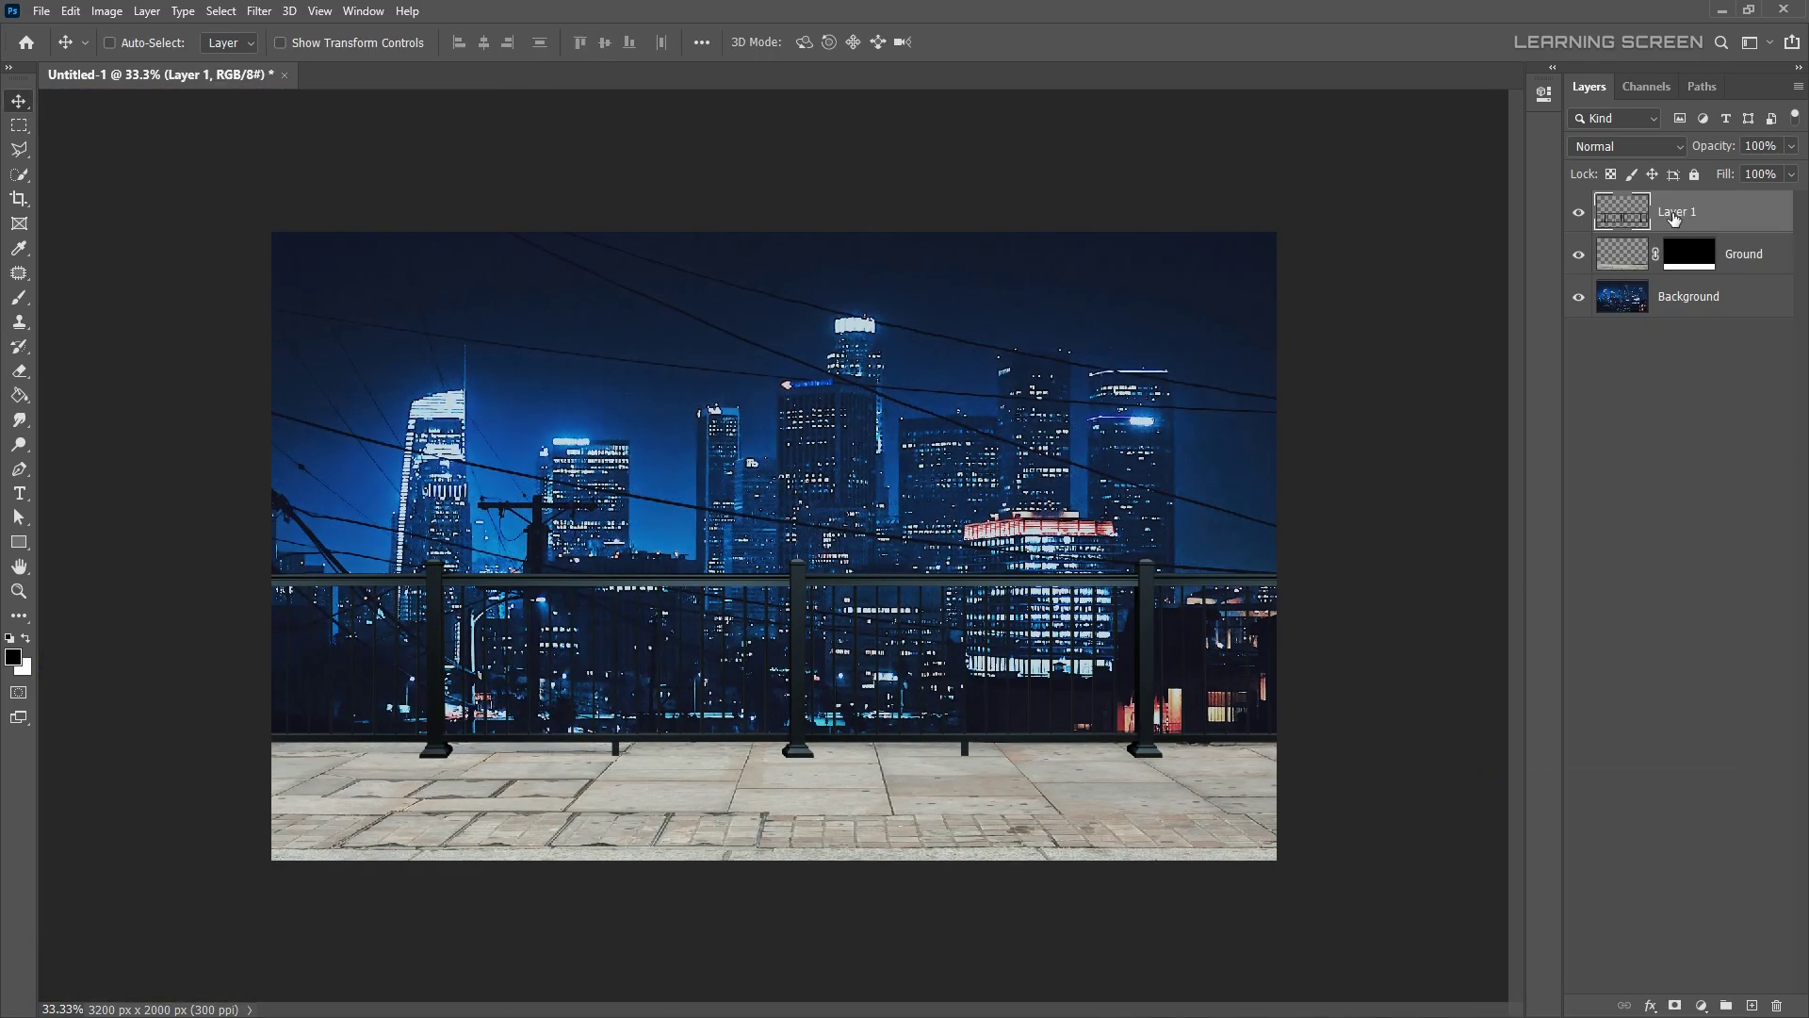
left_click(1696, 212)
type("Fence")
left_click(40, 11)
- Save the composite as Manipulation.psd
left_click(85, 227)
type("Manipulation")
key("Return")
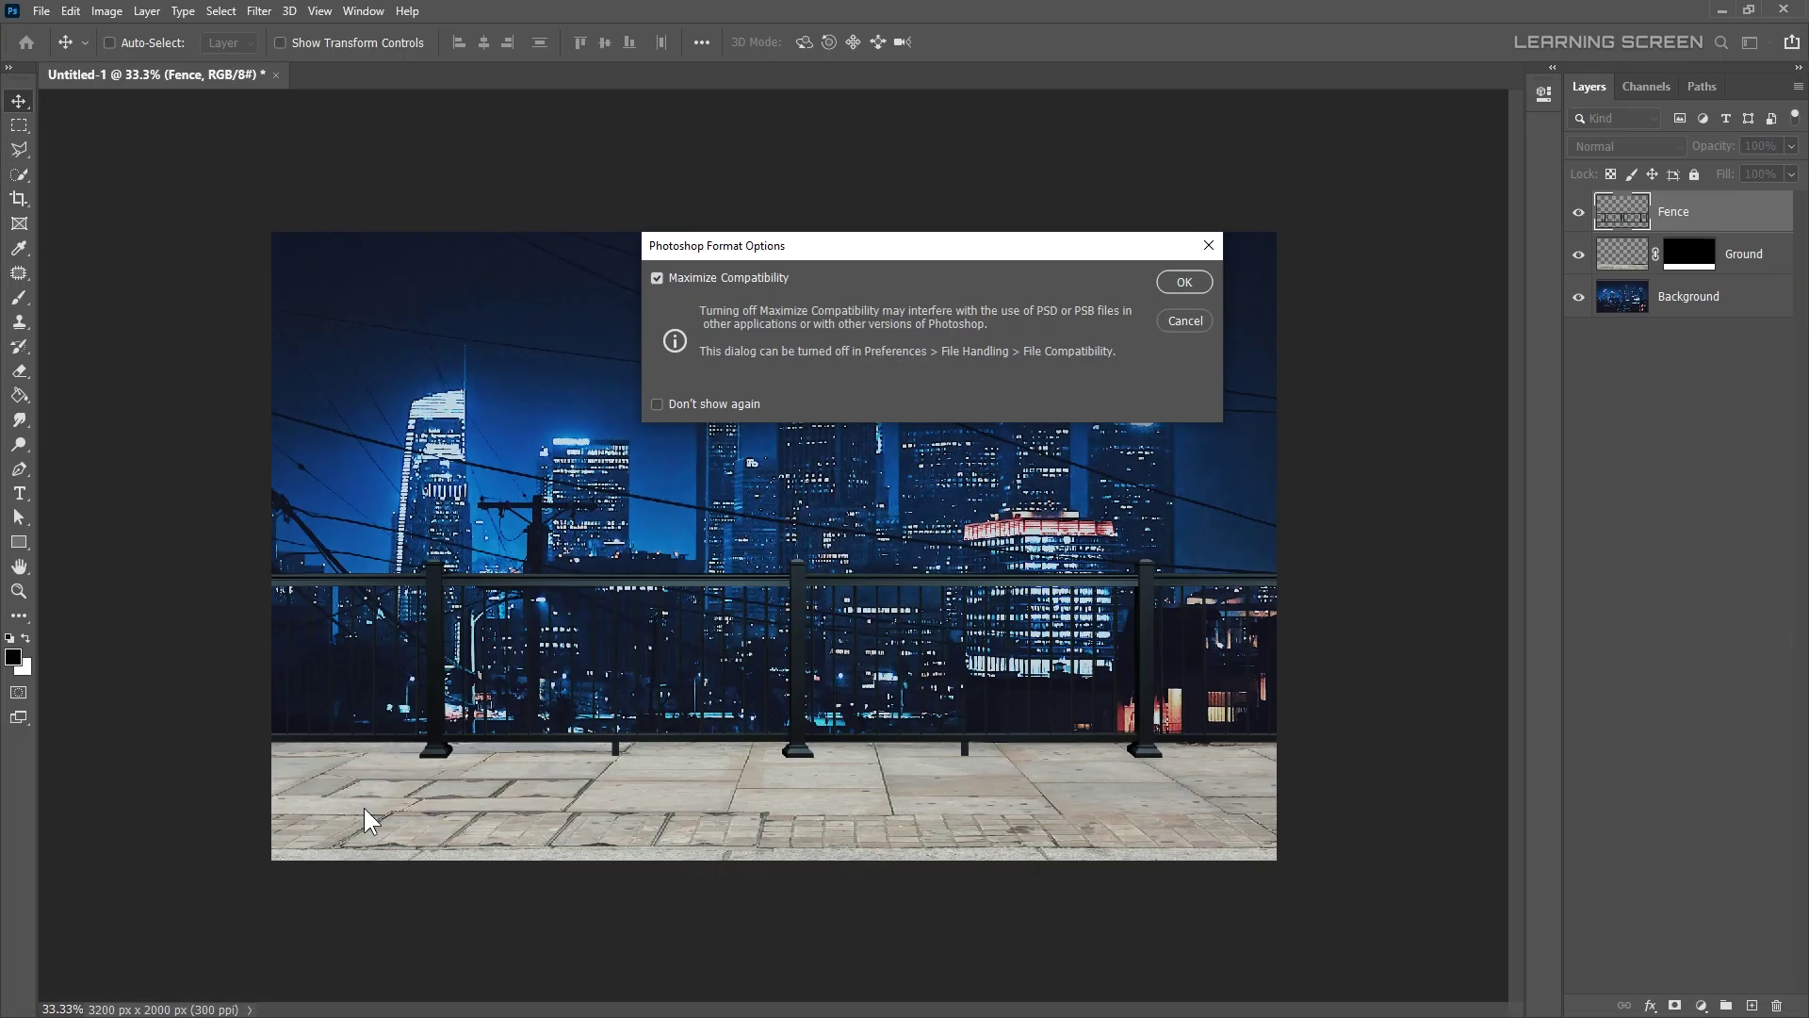
key("Return")
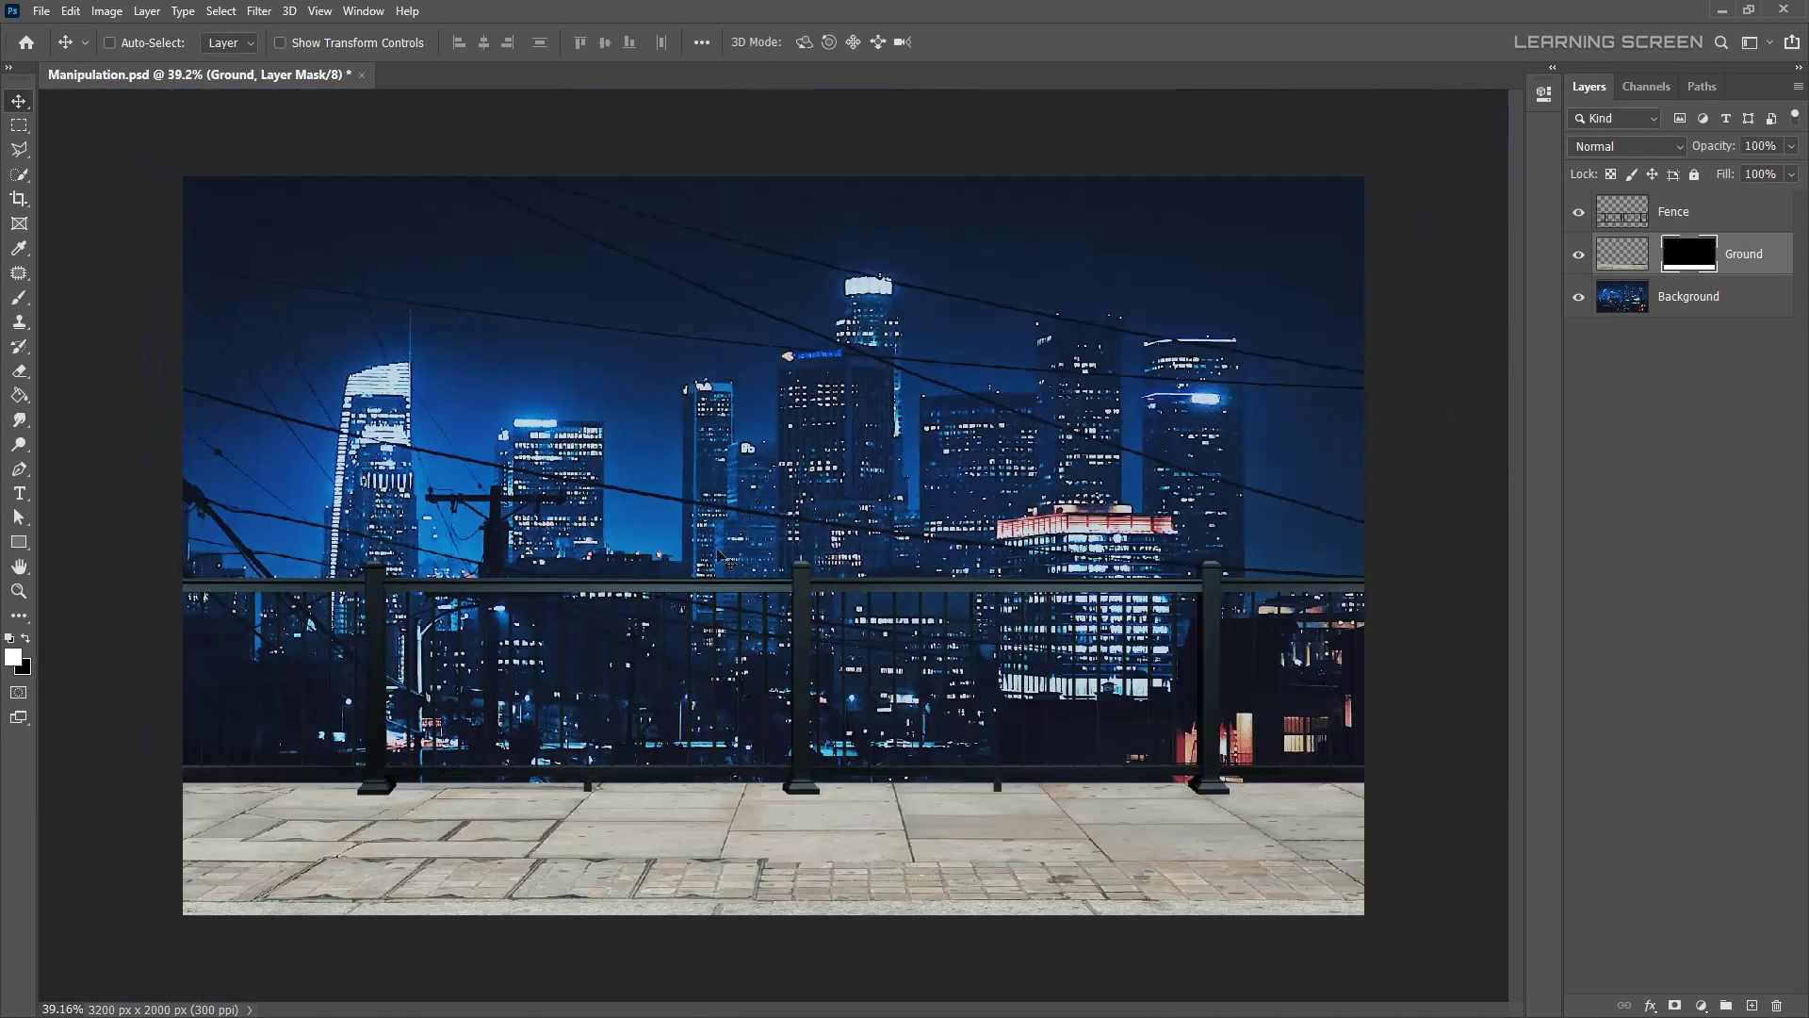
- Open Manhole.png, trace its rim with the Pen tool, and convert the path to a selection
left_click(40, 11)
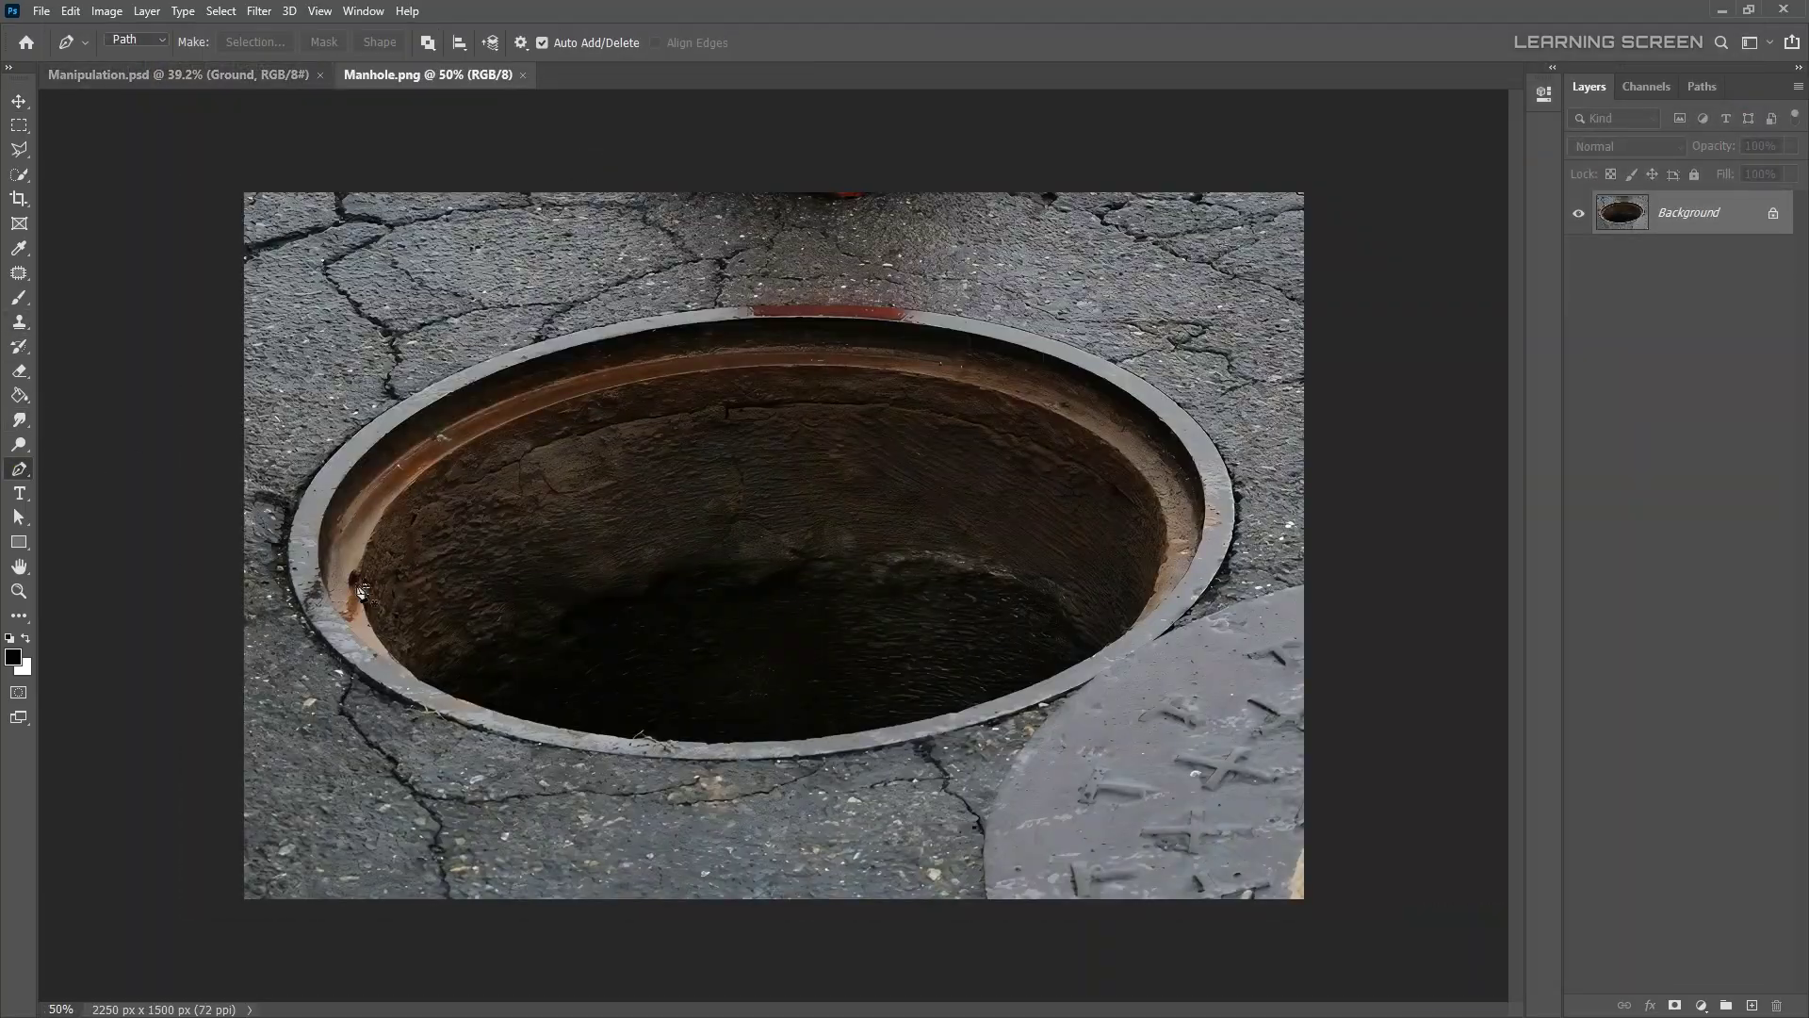
scroll(361, 591, "up", 5)
left_click(193, 469)
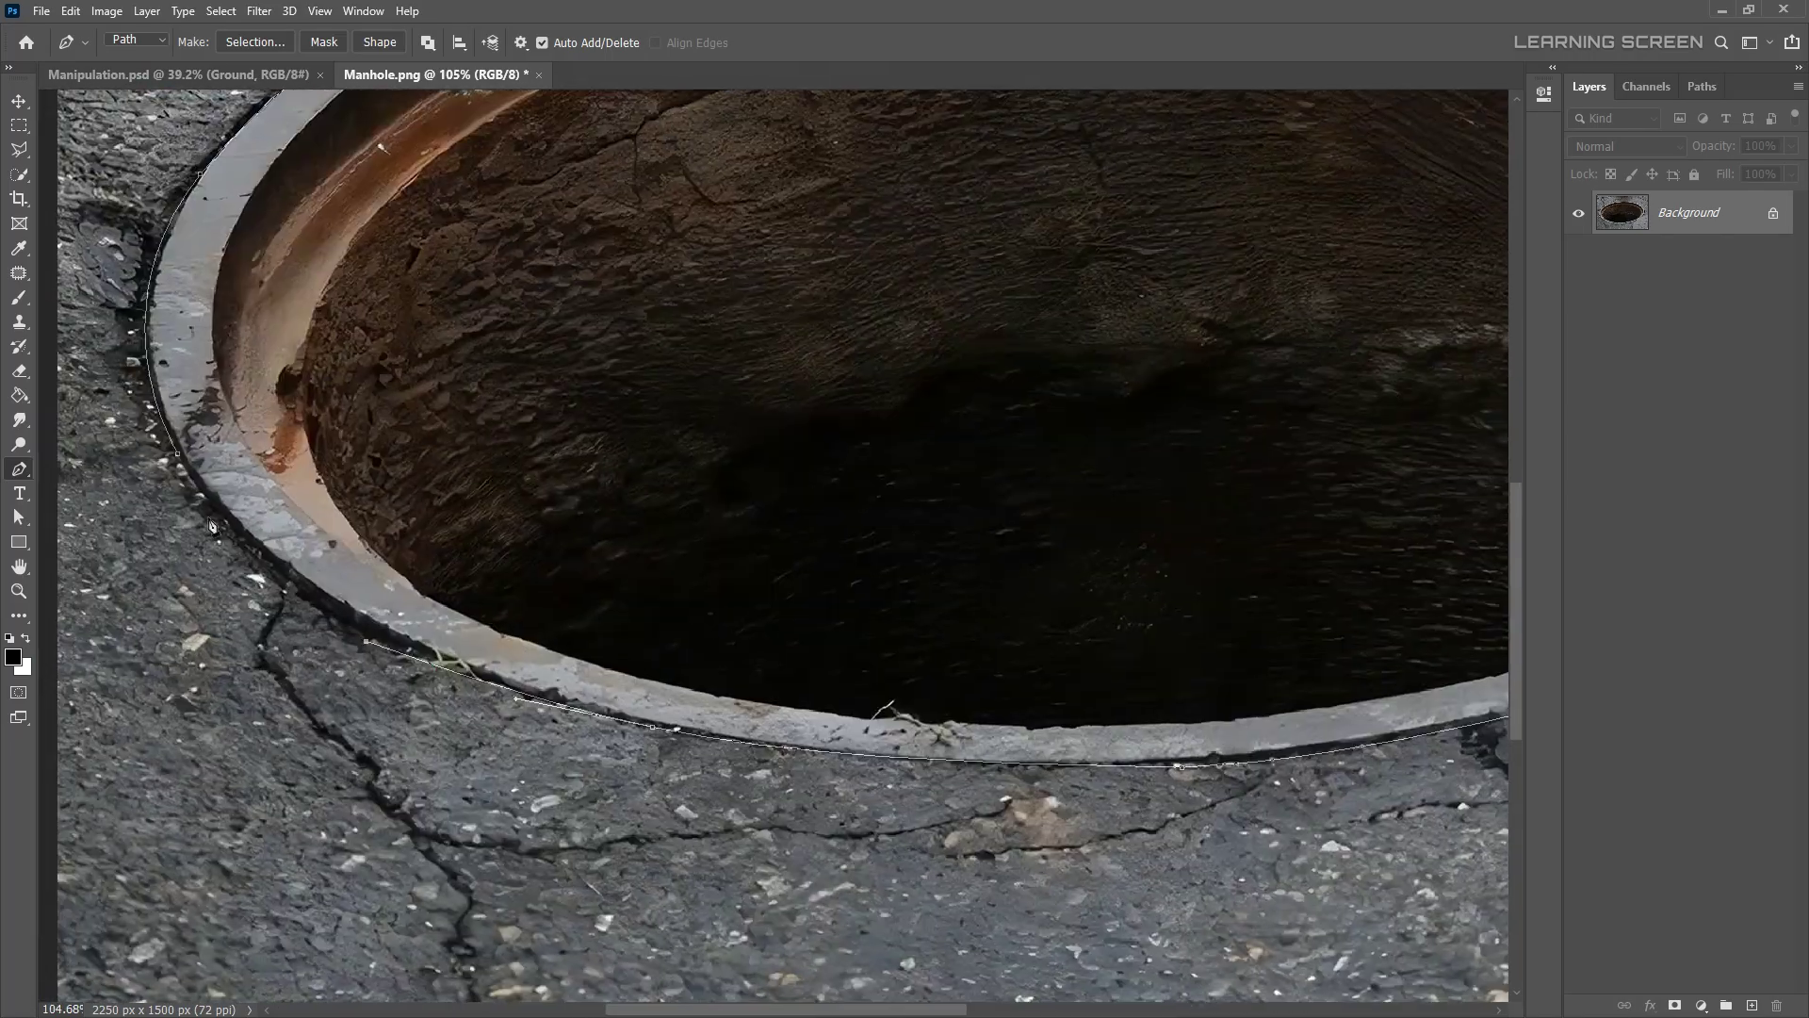
key("ctrl+0")
right_click(859, 444)
left_click(933, 526)
left_click(980, 256)
left_click(250, 75)
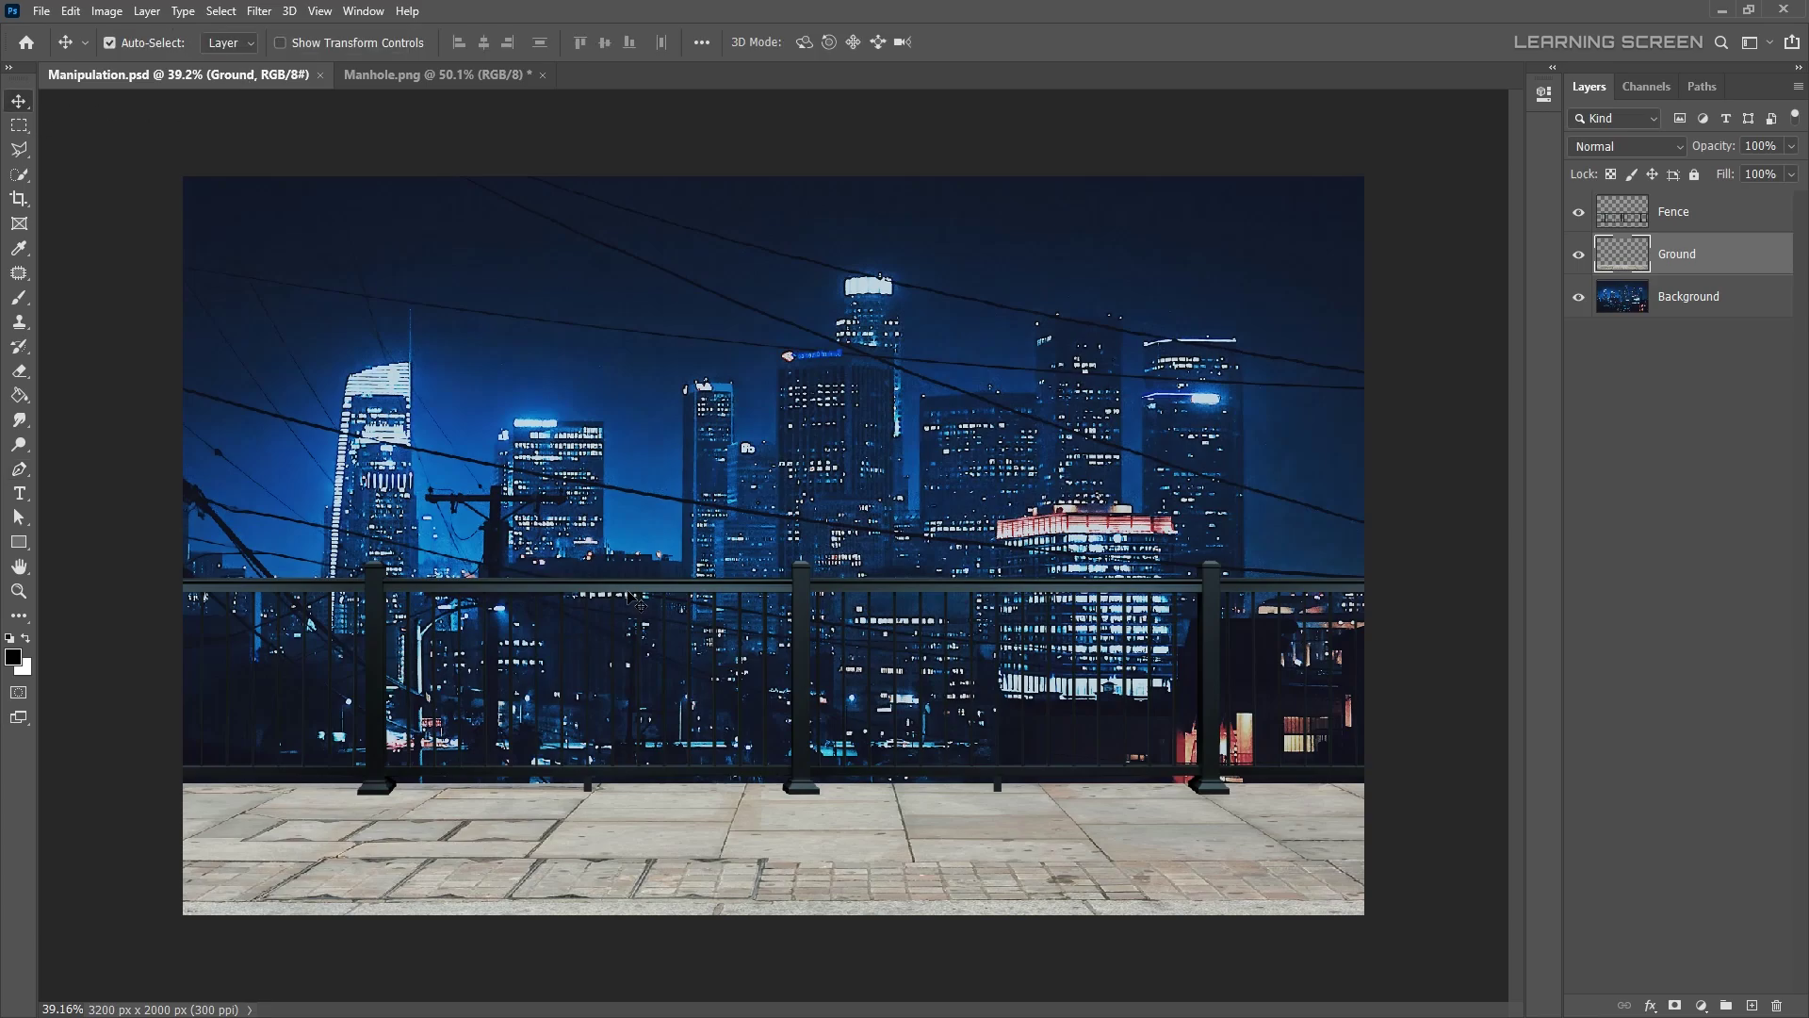
- Paste the cut-out manhole, shrink it, and squash it flat onto the paving before the railing
key("ctrl+v")
key("ctrl+t")
left_click_drag(1171, 537, 808, 707)
left_click_drag(735, 820, 855, 827)
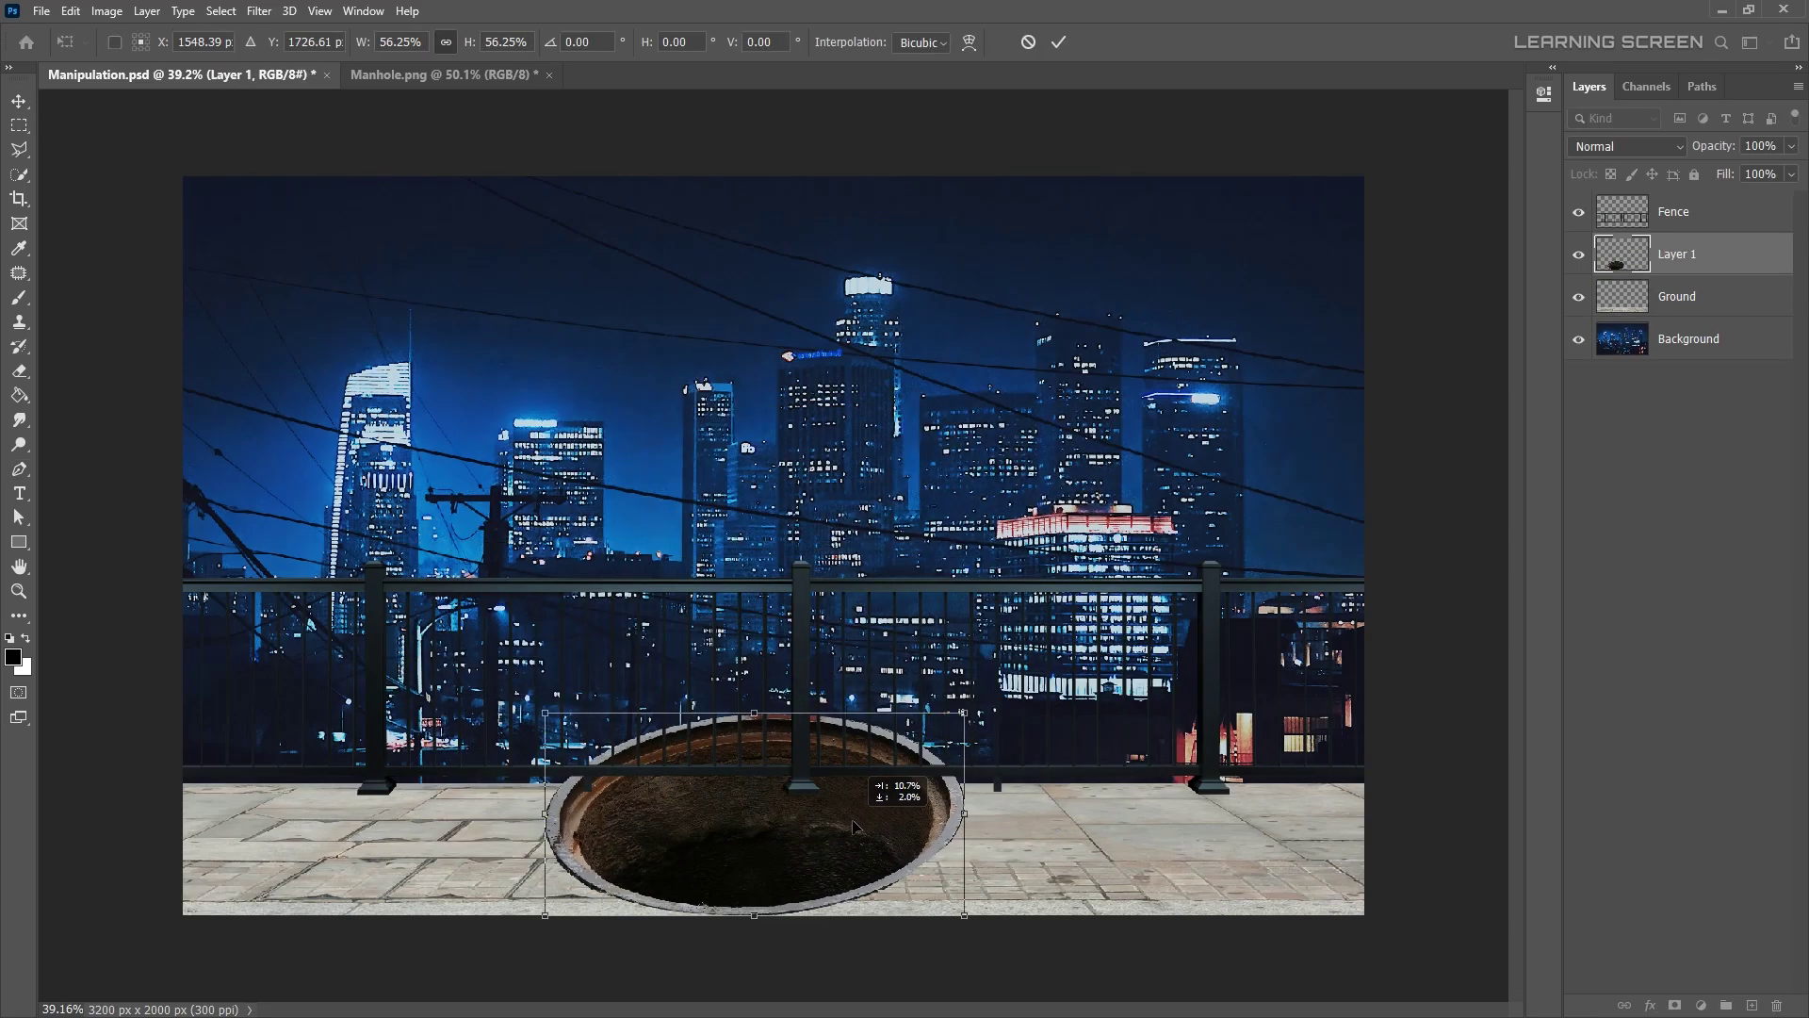
key("ctrl+plus")
left_click_drag(748, 758, 796, 839)
left_click_drag(810, 904, 907, 935)
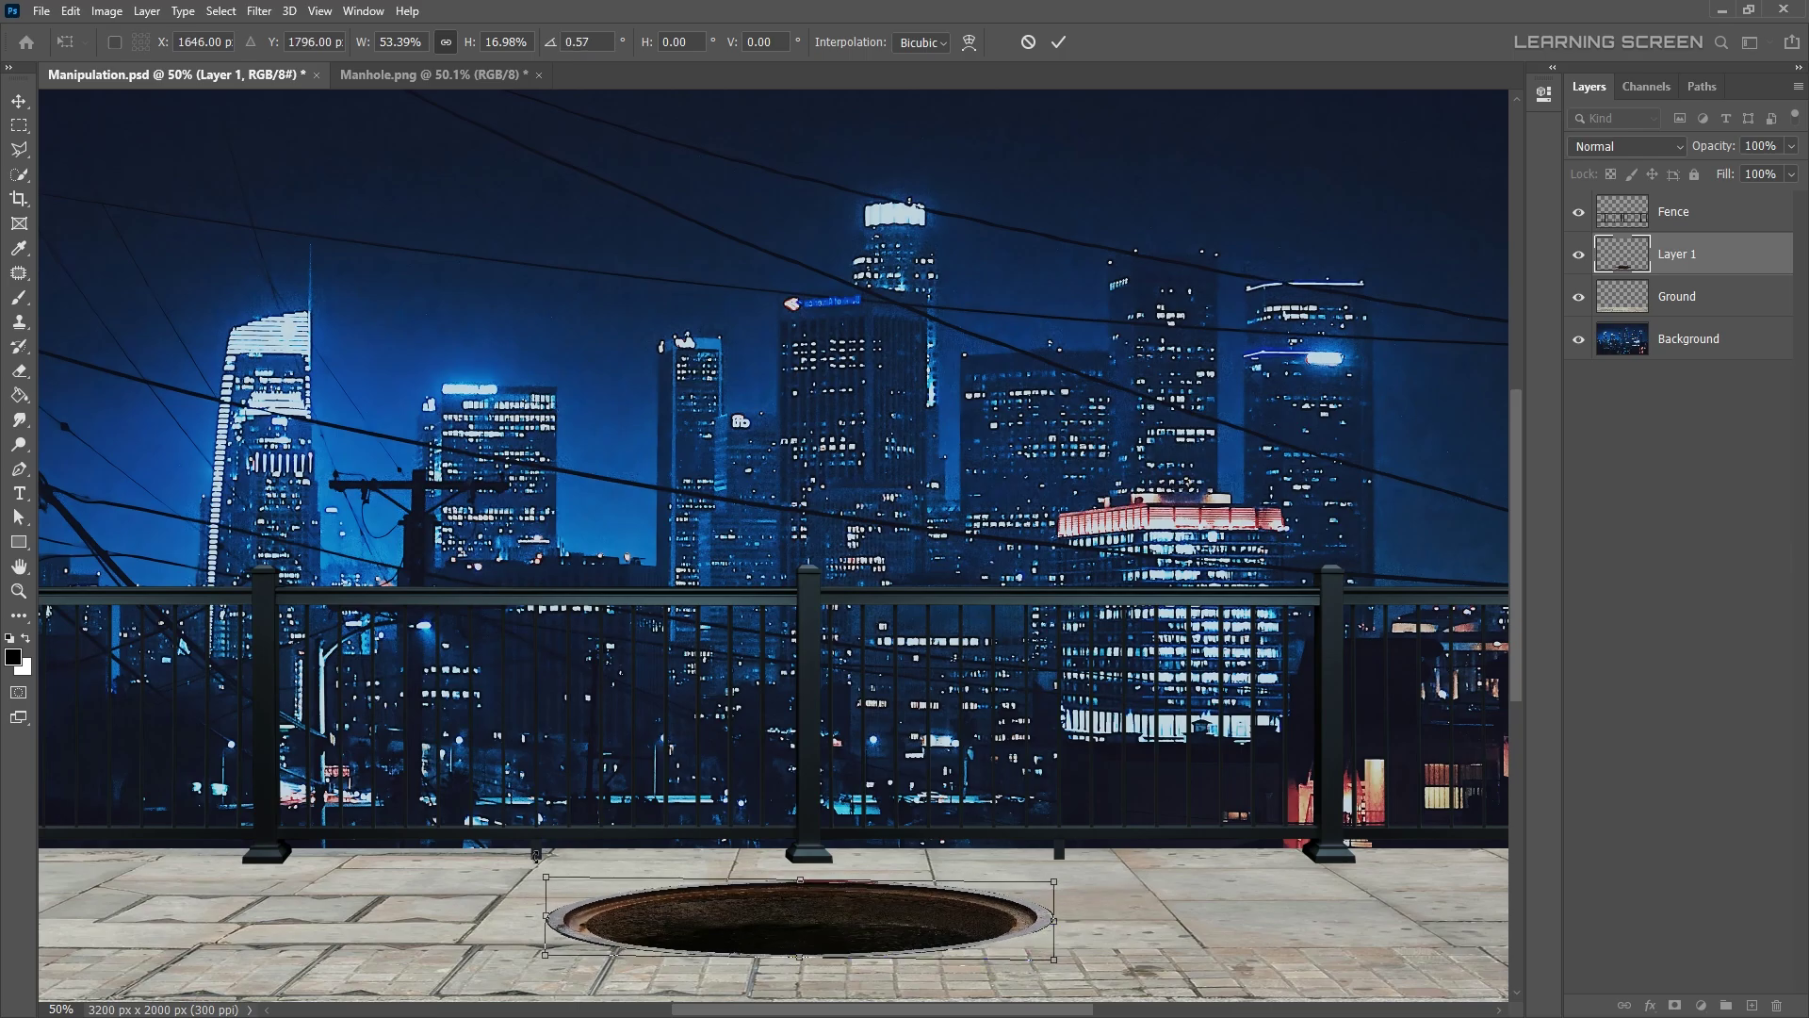
key("ctrl+plus")
key("ctrl+minus")
key("ctrl+minus")
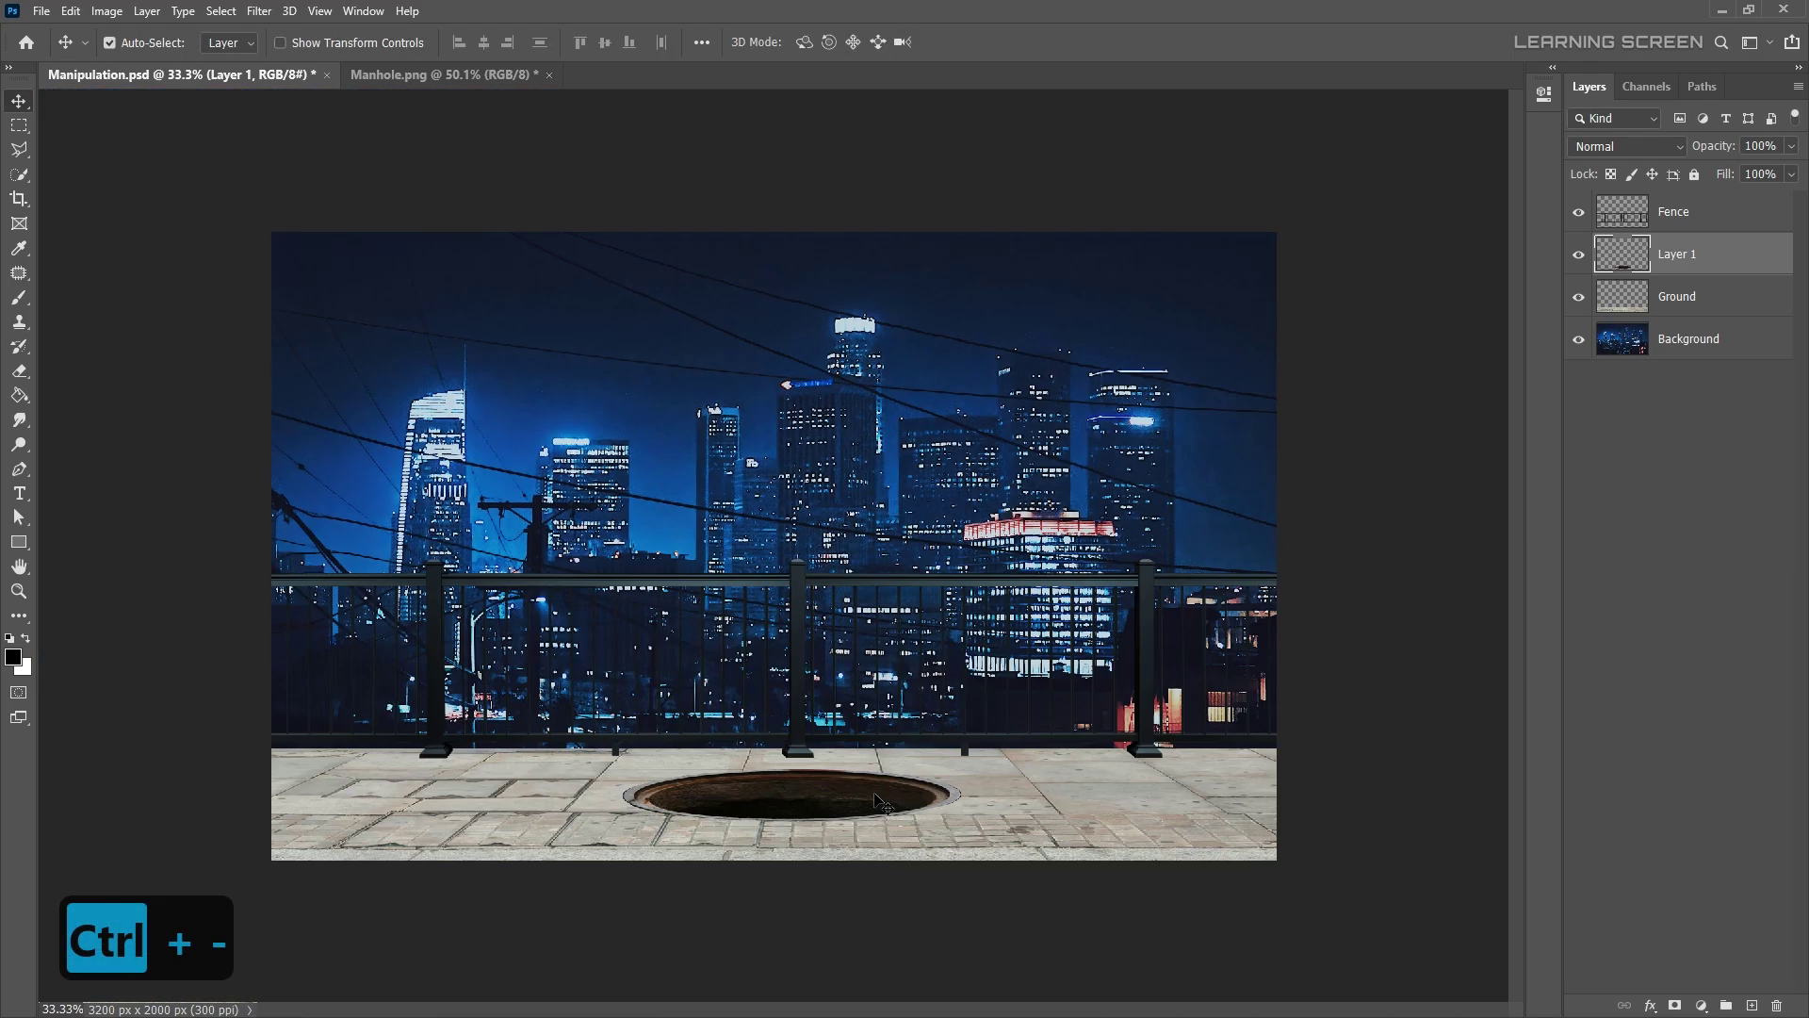
left_click(1722, 254)
type("Manhole")
- Close Manhole.png and darken the ground with an Exposure adjustment at gamma 0.36
left_click(558, 75)
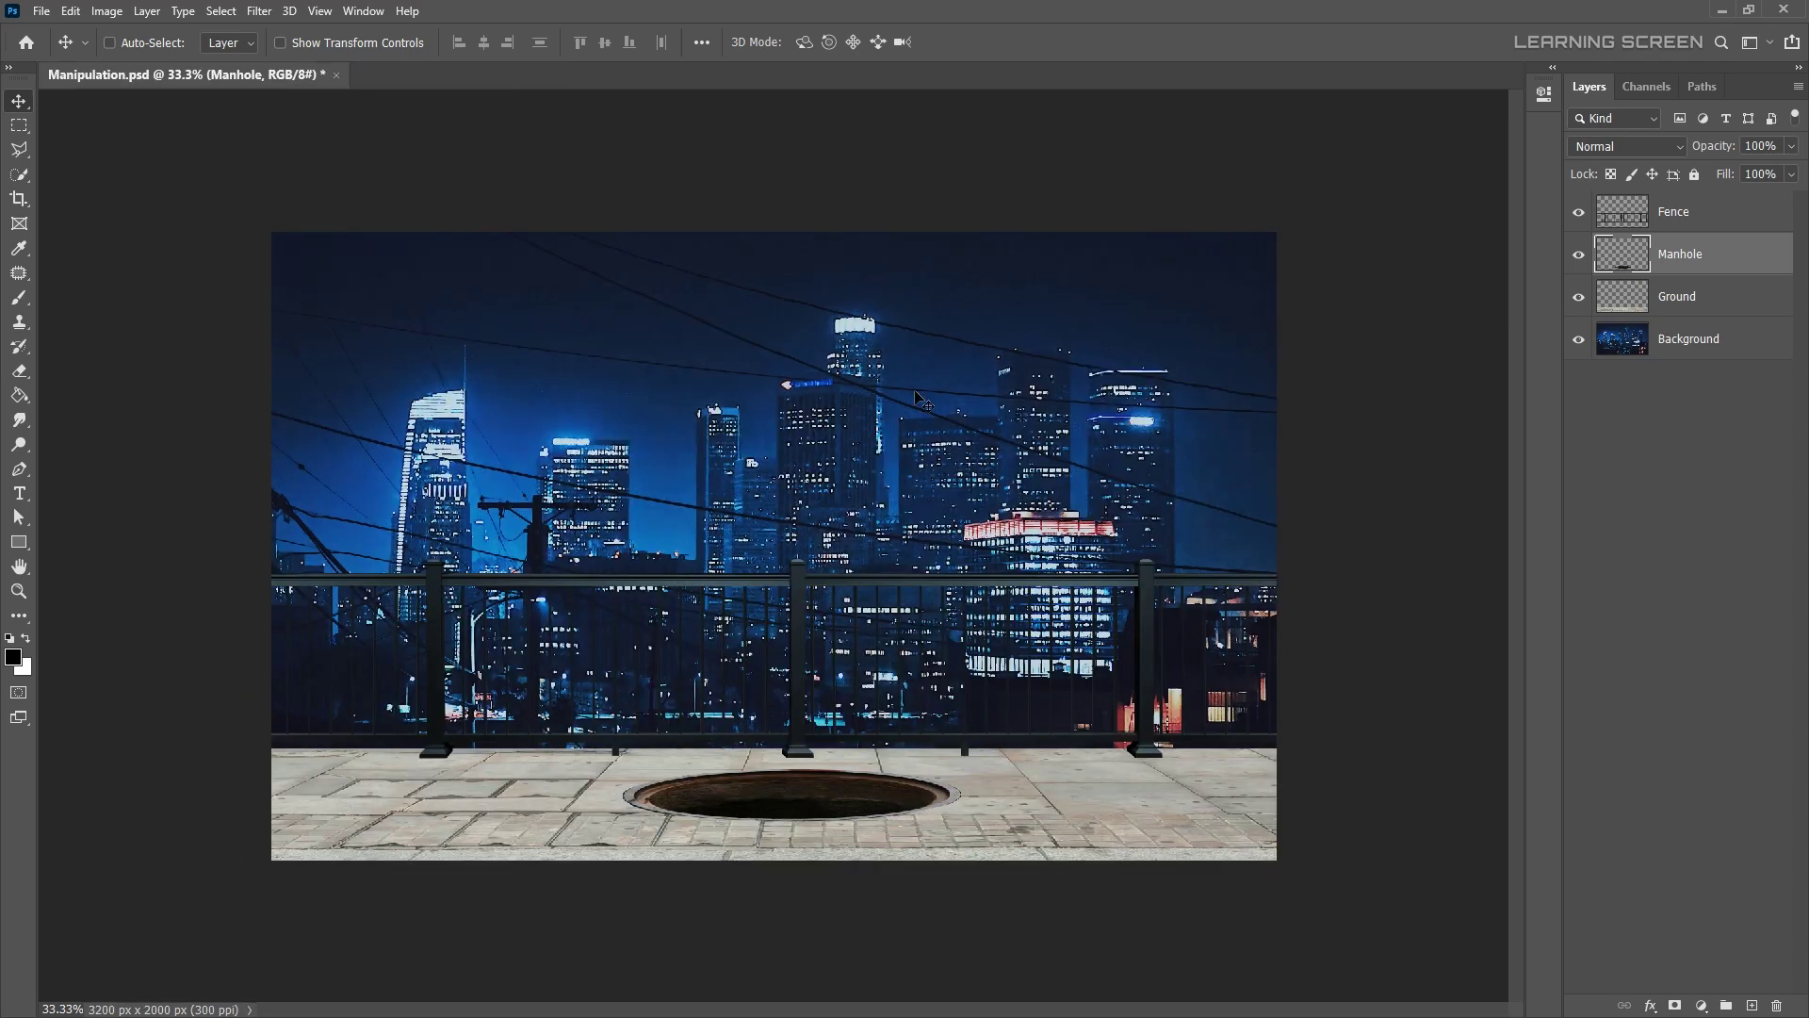
left_click(1701, 1005)
left_click(1697, 791)
left_click_drag(1383, 283, 1445, 285)
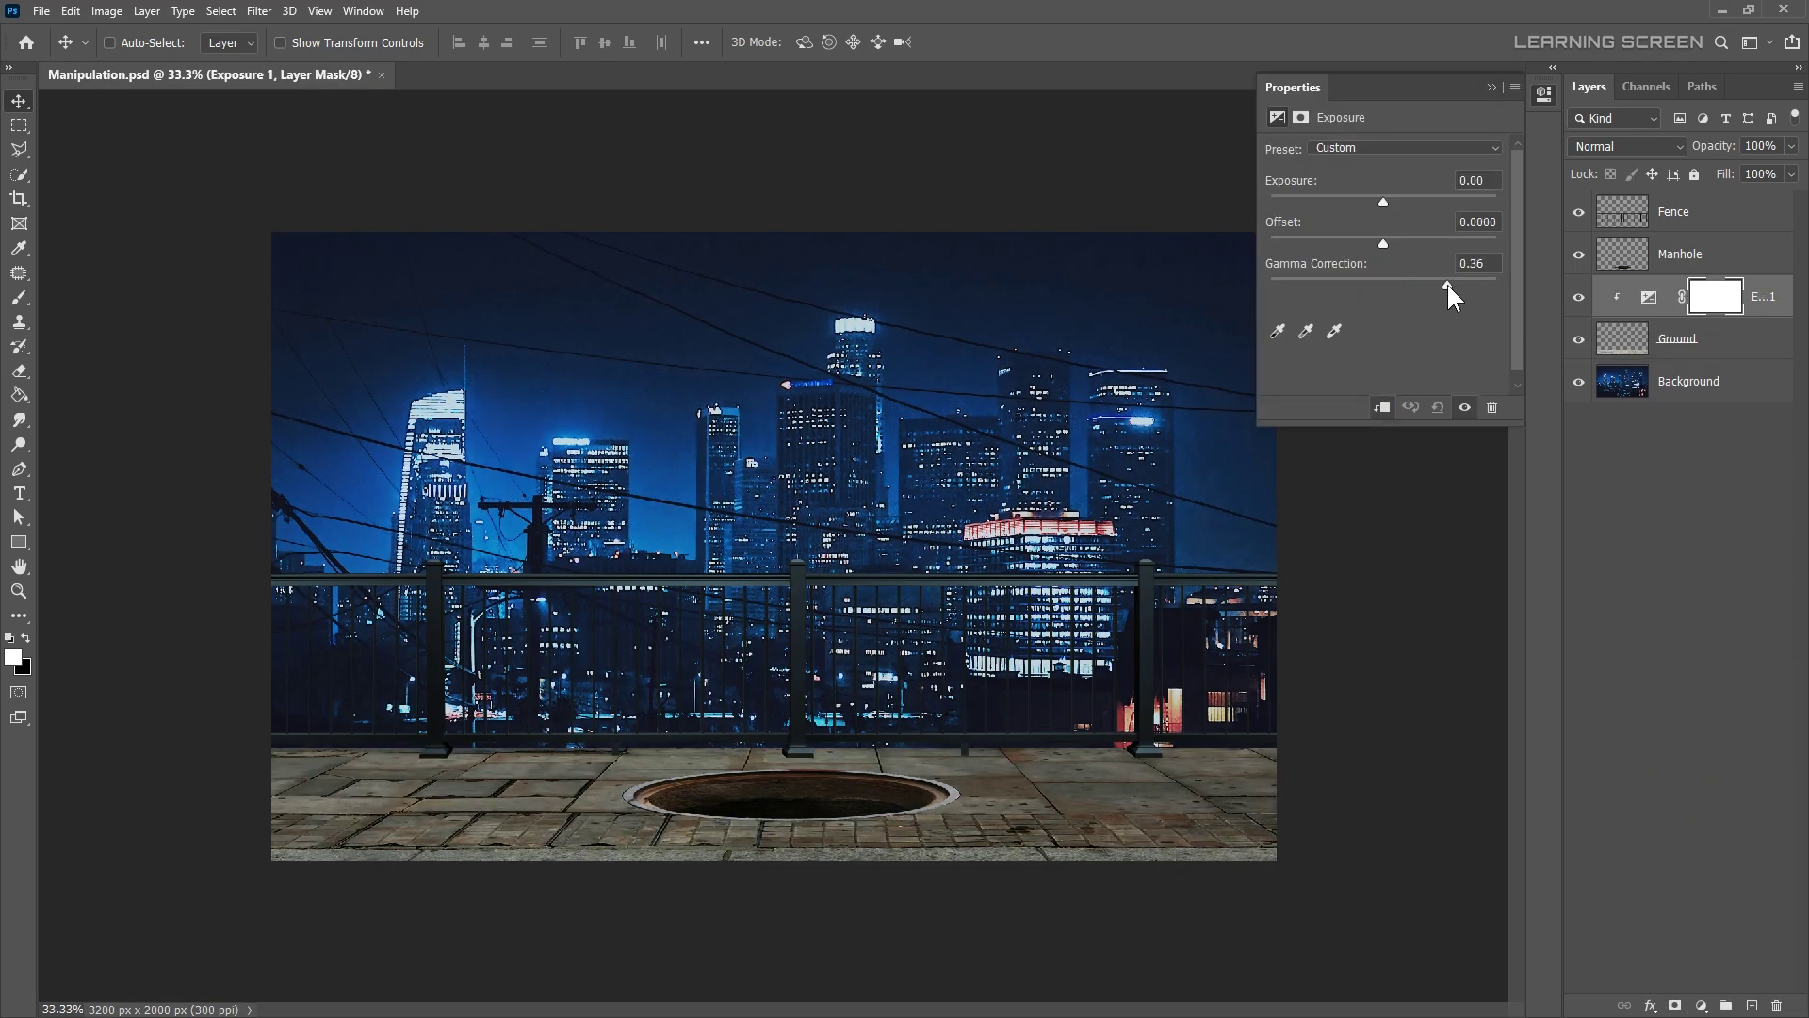
left_click_drag(1388, 202, 1376, 202)
- Add a clipped Color Balance pushing the ground's midtones and shadows toward cyan and blue
left_click(1701, 1006)
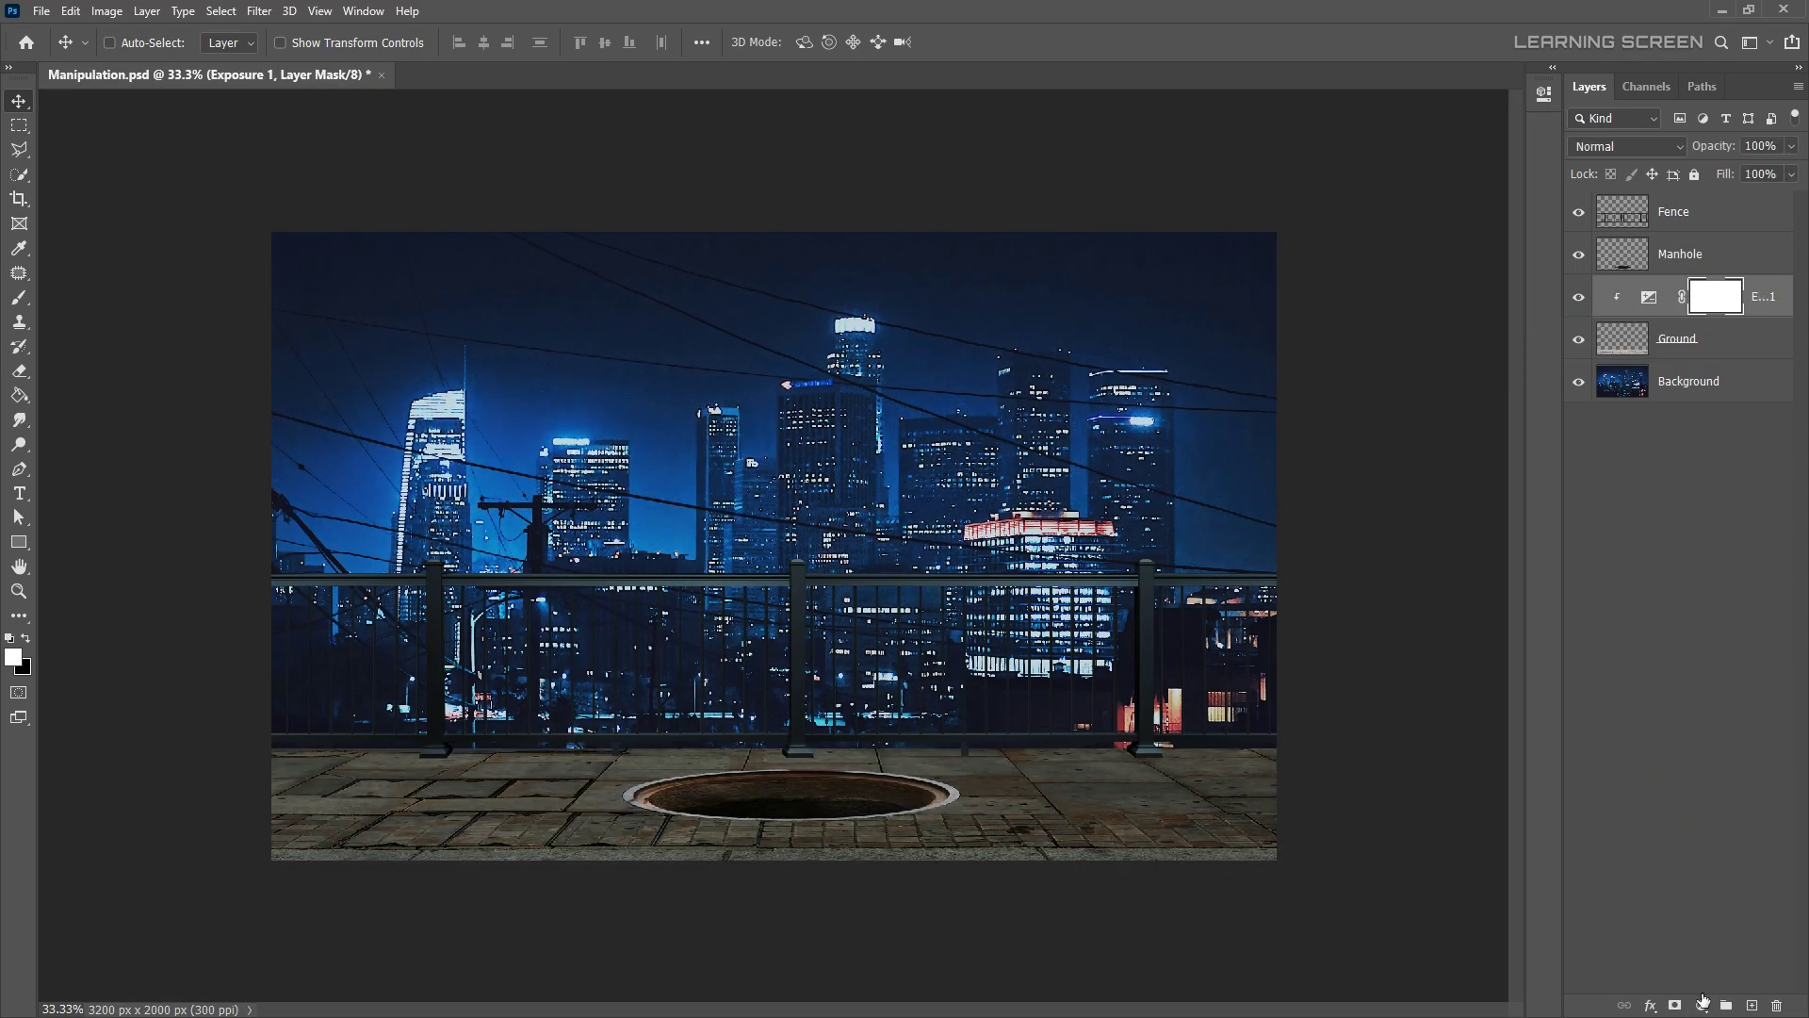
left_click(1696, 862)
left_click(1382, 408)
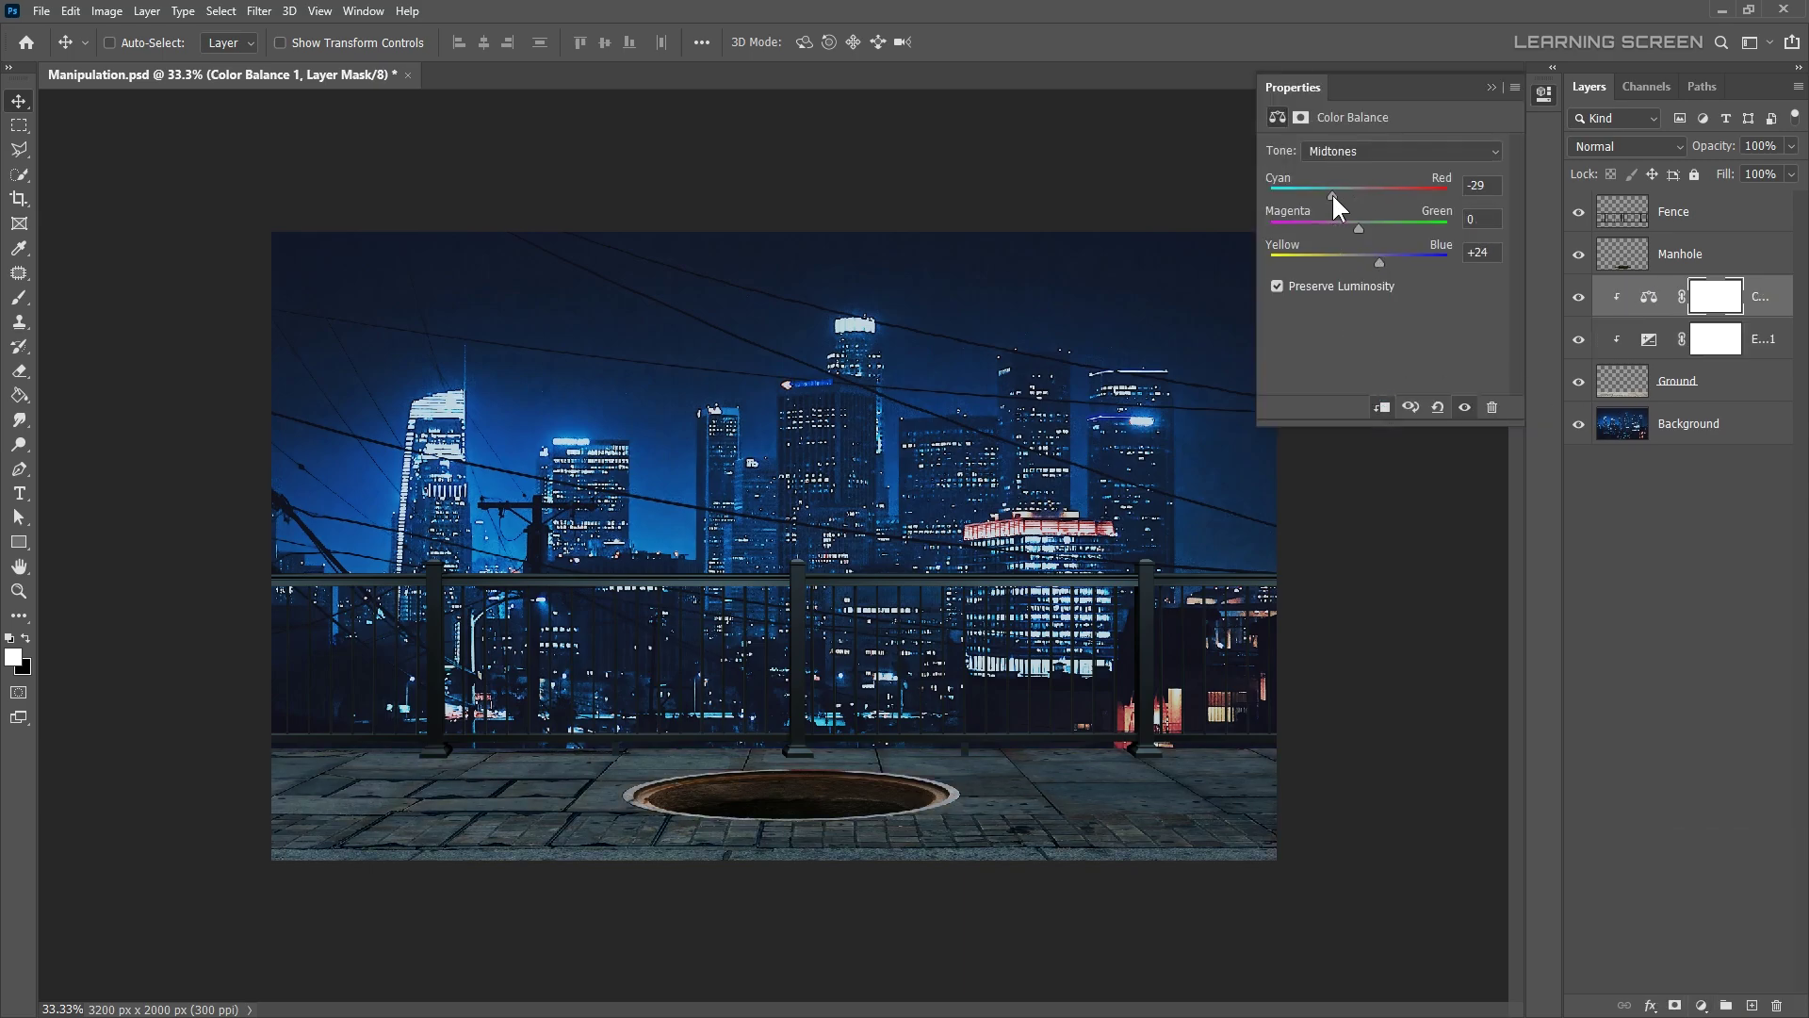
left_click_drag(1332, 192, 1319, 194)
left_click(1363, 151)
left_click_drag(1358, 262, 1370, 262)
left_click(1490, 87)
right_click(1726, 387)
- Group the ground layers as Ground, then darken the Fence with clipped Levels at output 111
left_click(1532, 353)
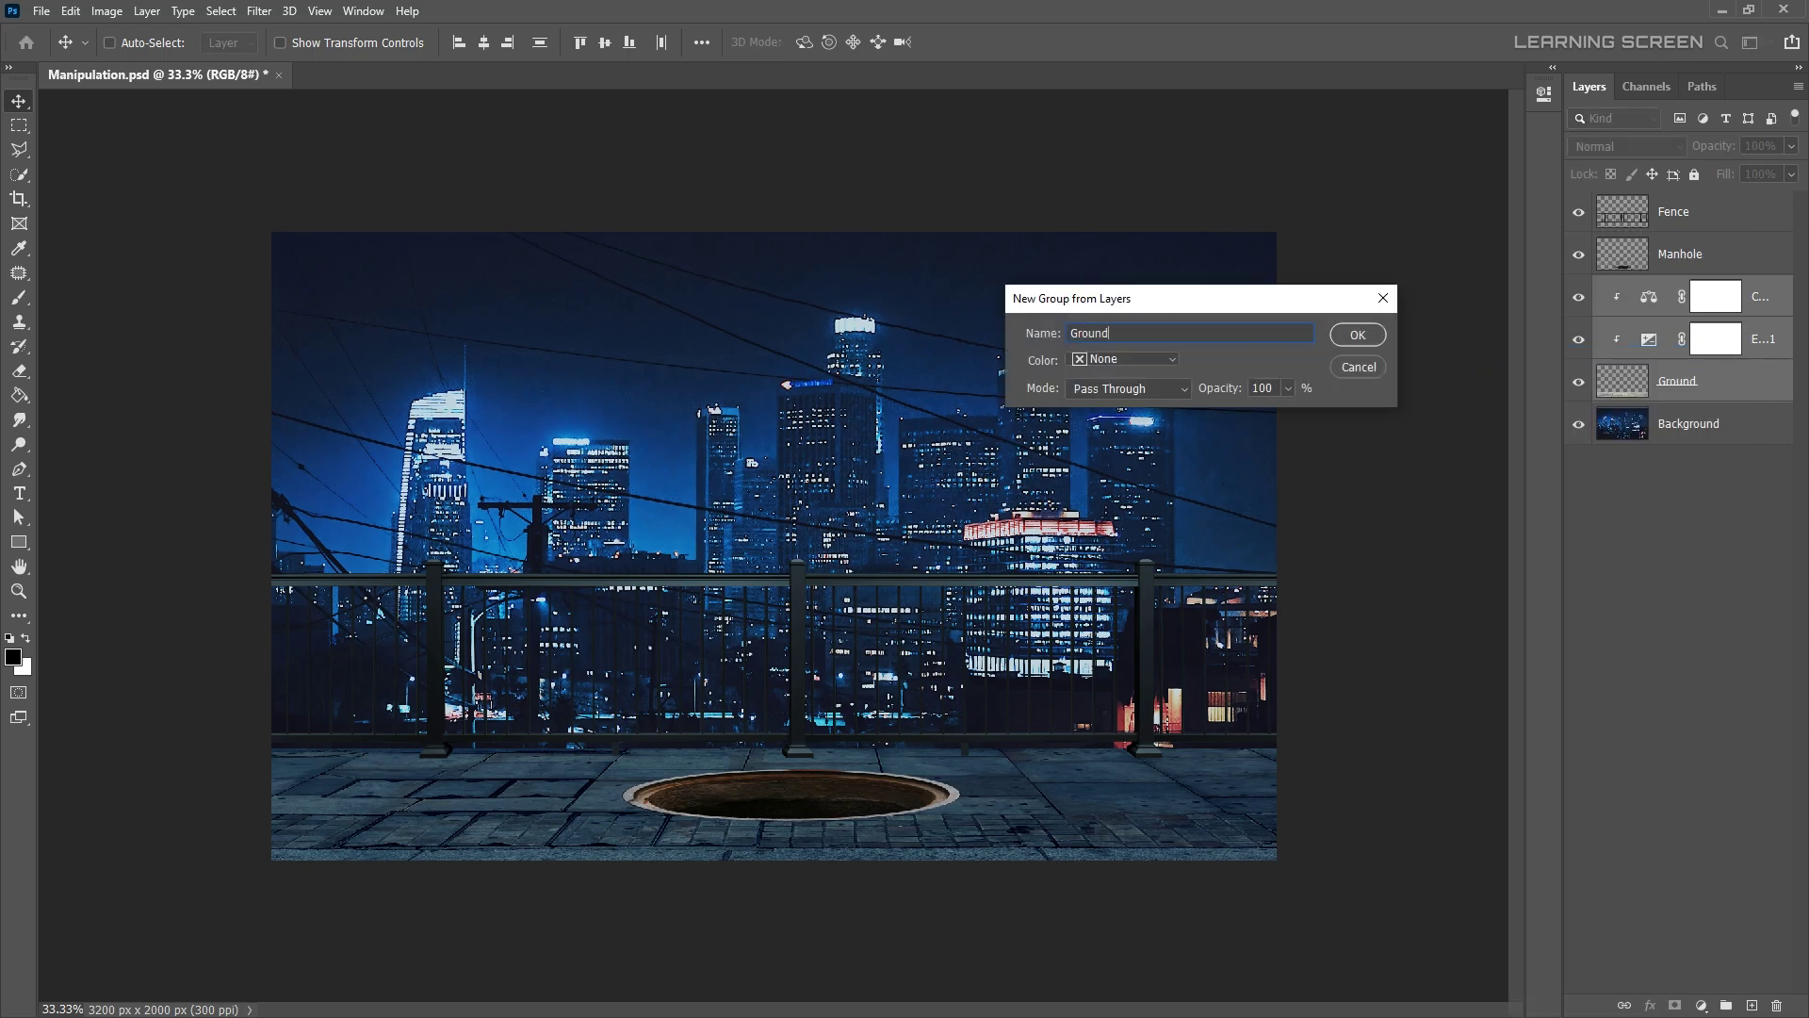
left_click(1361, 336)
left_click(1701, 1005)
left_click(1694, 762)
key("ctrl+alt+g")
left_click_drag(1499, 350, 1400, 349)
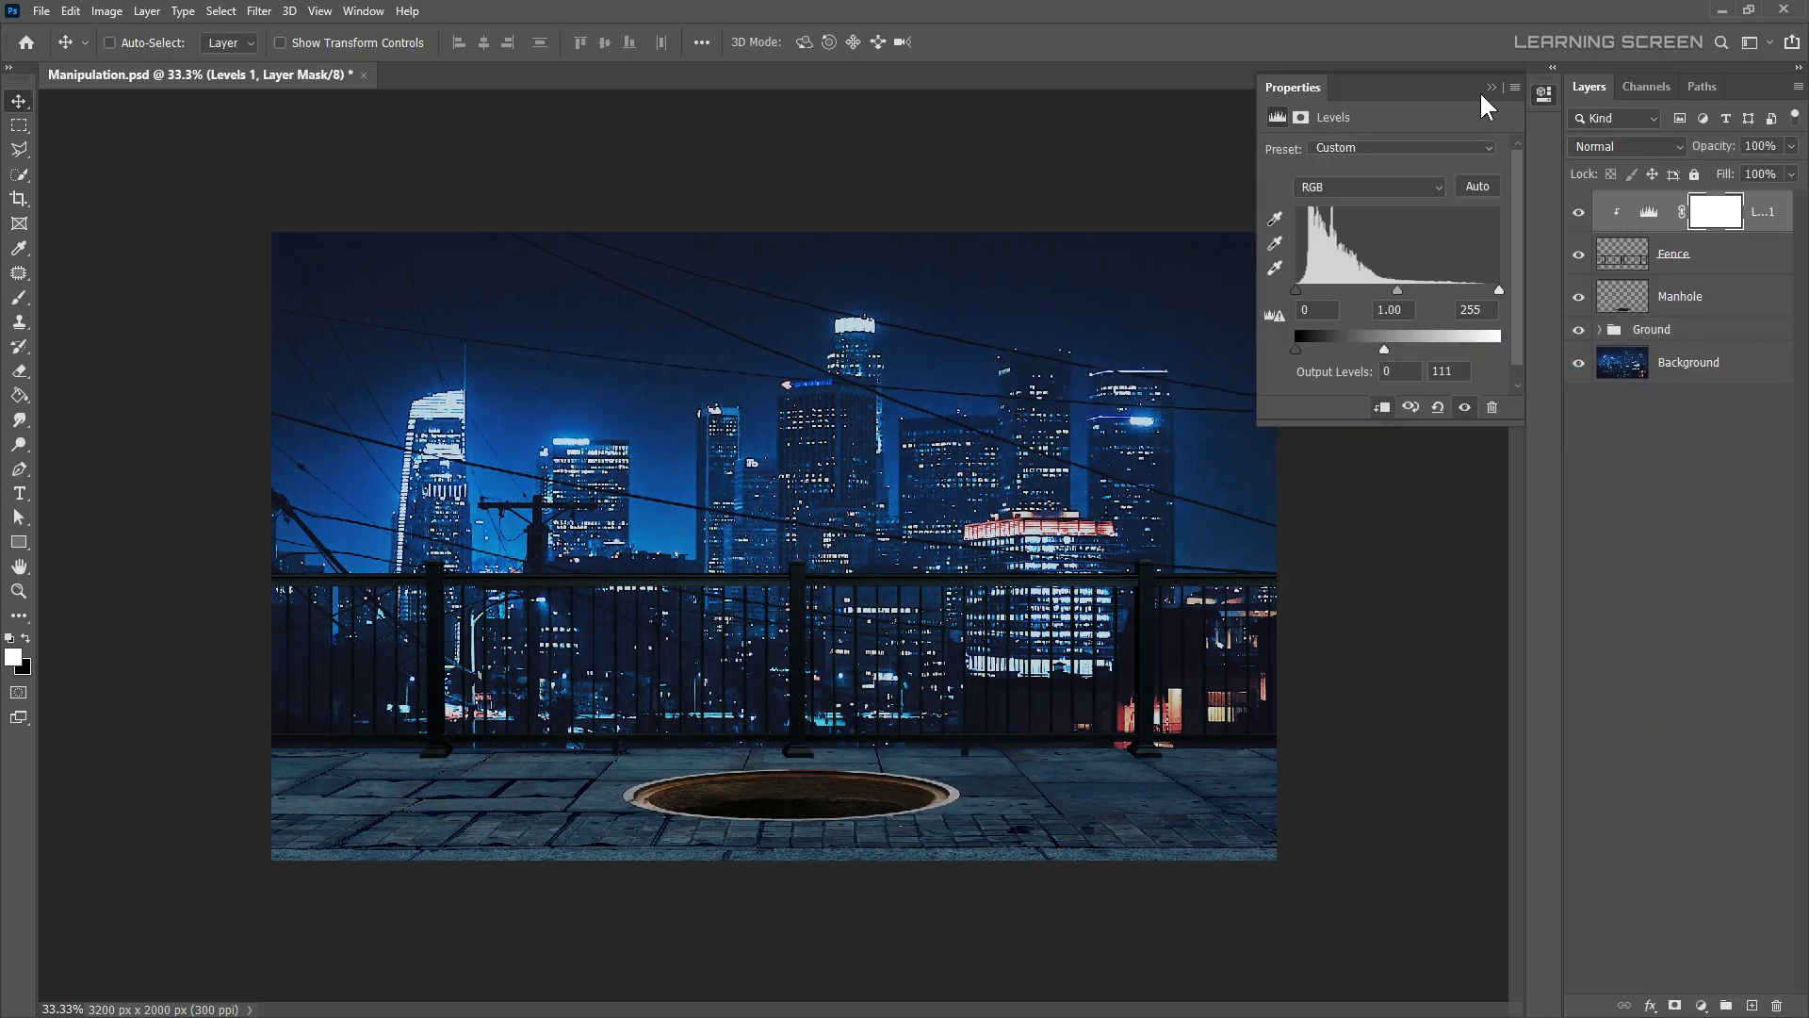
left_click(1491, 87)
- Cool the Fence with a clipped Color Balance of -19 and +17 toward cyan and blue
left_click(1701, 1005)
left_click(1692, 913)
key("ctrl+alt+g")
left_click_drag(1358, 256, 1372, 254)
left_click_drag(1358, 192, 1342, 190)
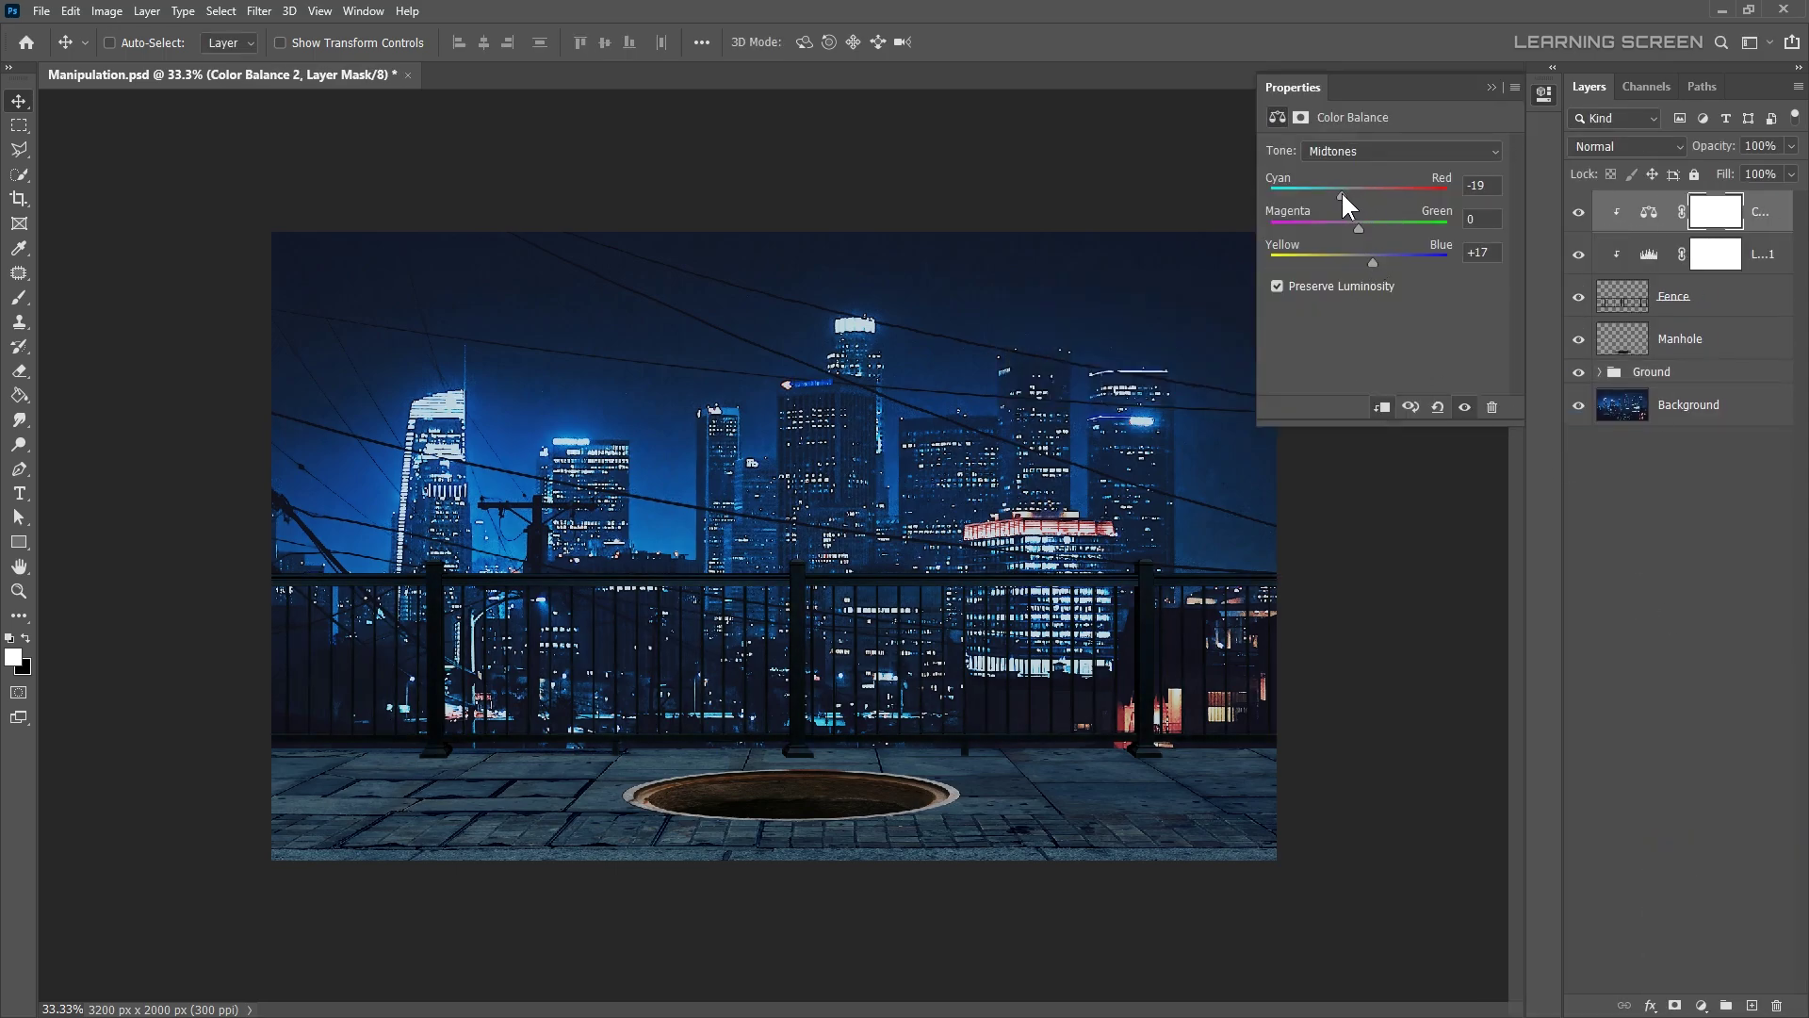
left_click(1491, 86)
- Add a colorized Hue/Saturation (200, 76, +42) to the Fence and invert its mask to hide it
left_click(1701, 1005)
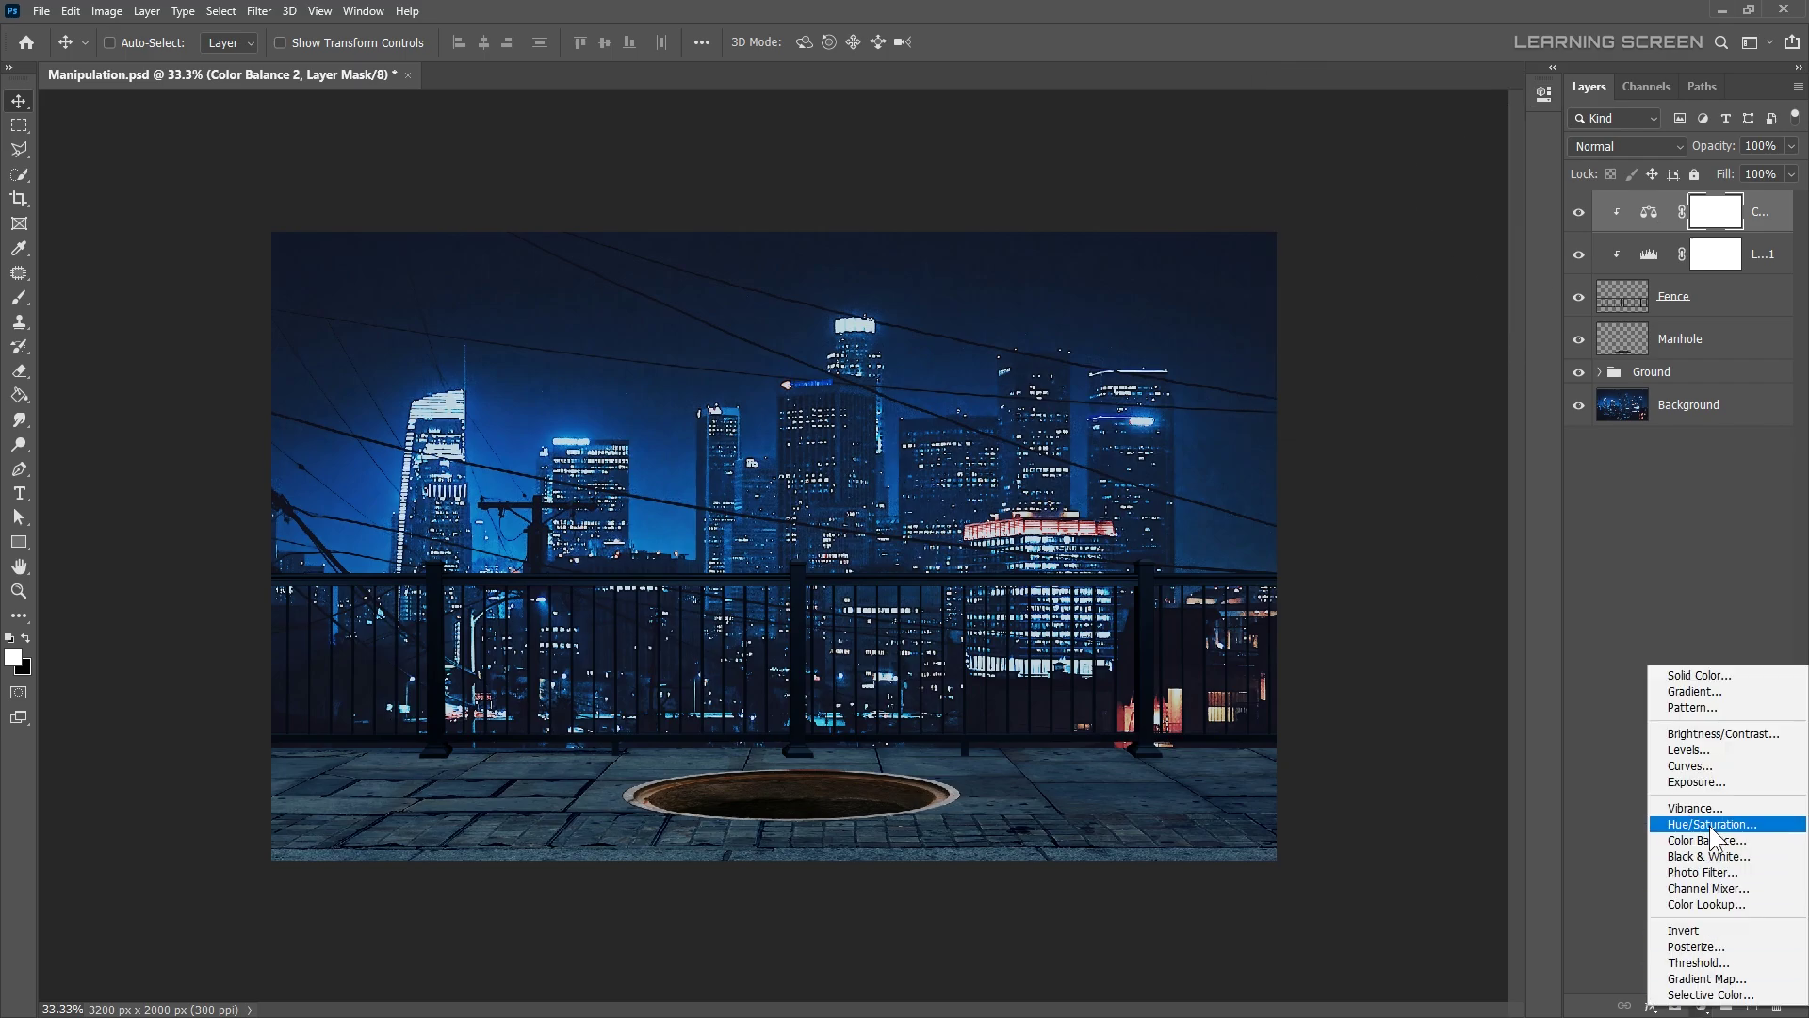
left_click(1710, 824)
left_click_drag(1327, 269, 1442, 268)
left_click_drag(1383, 310, 1430, 310)
left_click_drag(1271, 227, 1395, 228)
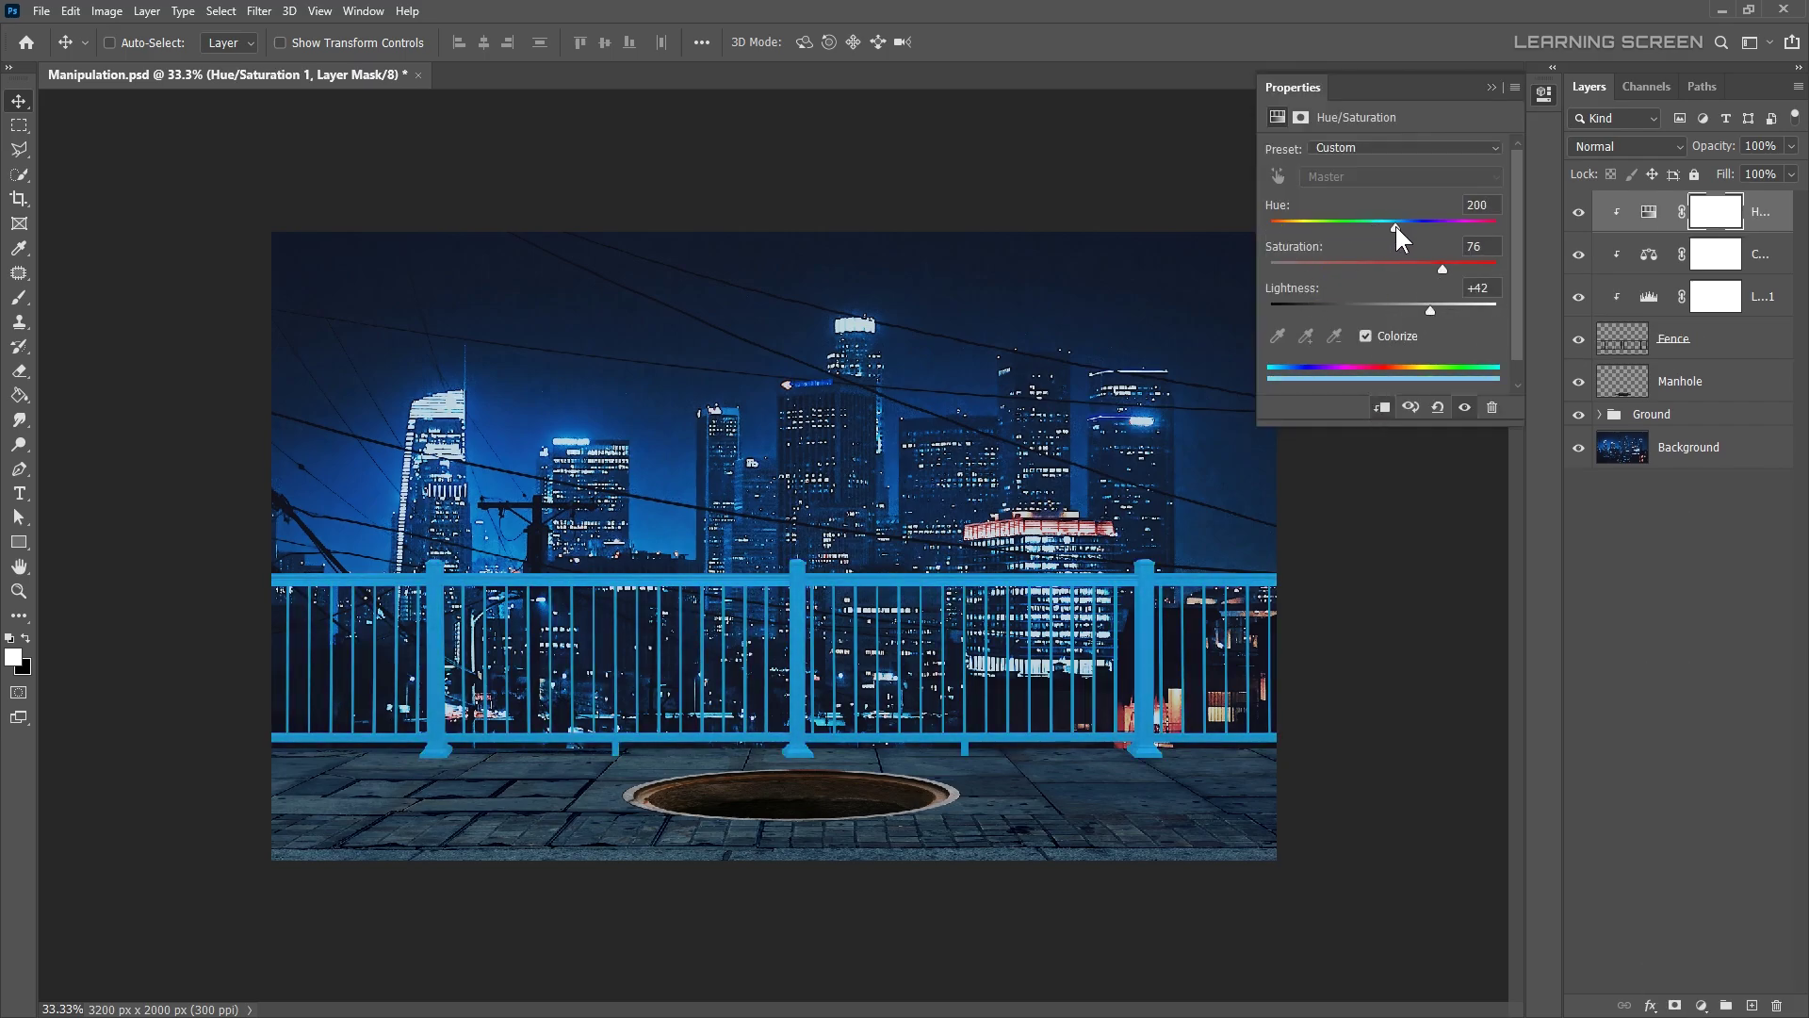
left_click(1491, 86)
scroll(808, 598, "up", 5)
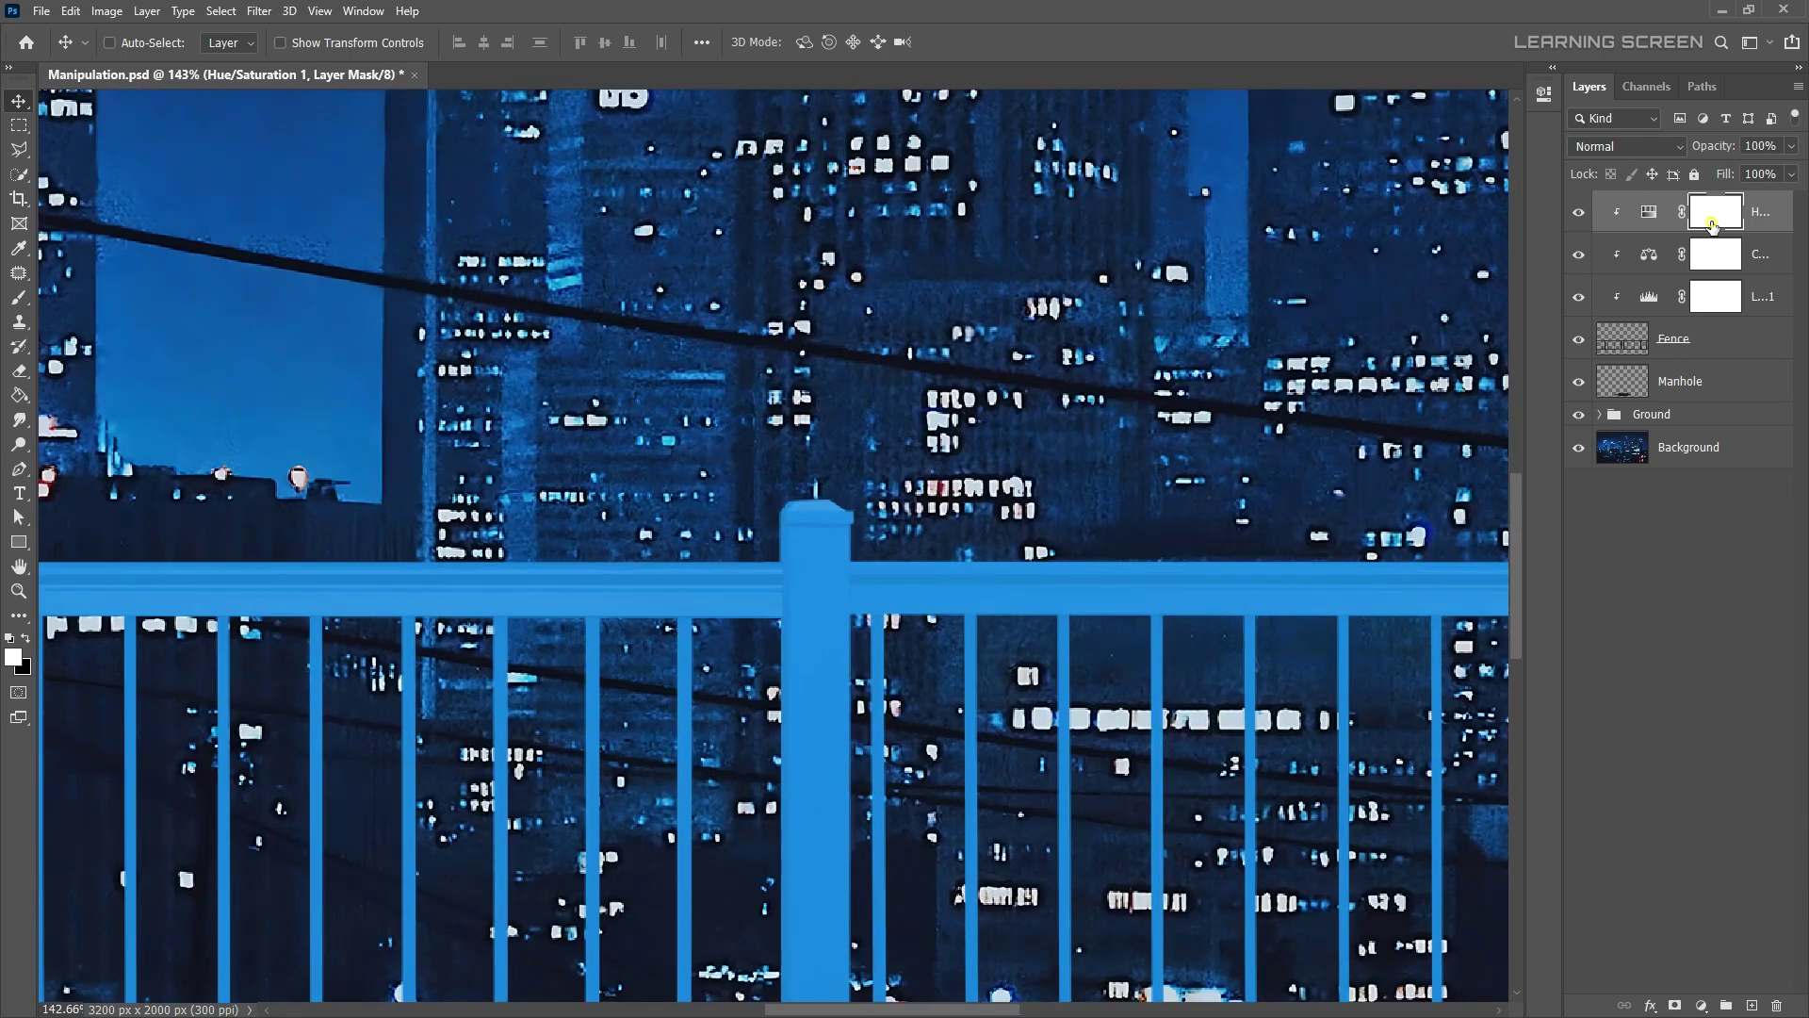
key("ctrl+i")
key("b")
right_click(414, 485)
- Paint white on the Hue/Saturation mask along the fence rail edges with a small brush
key("Escape")
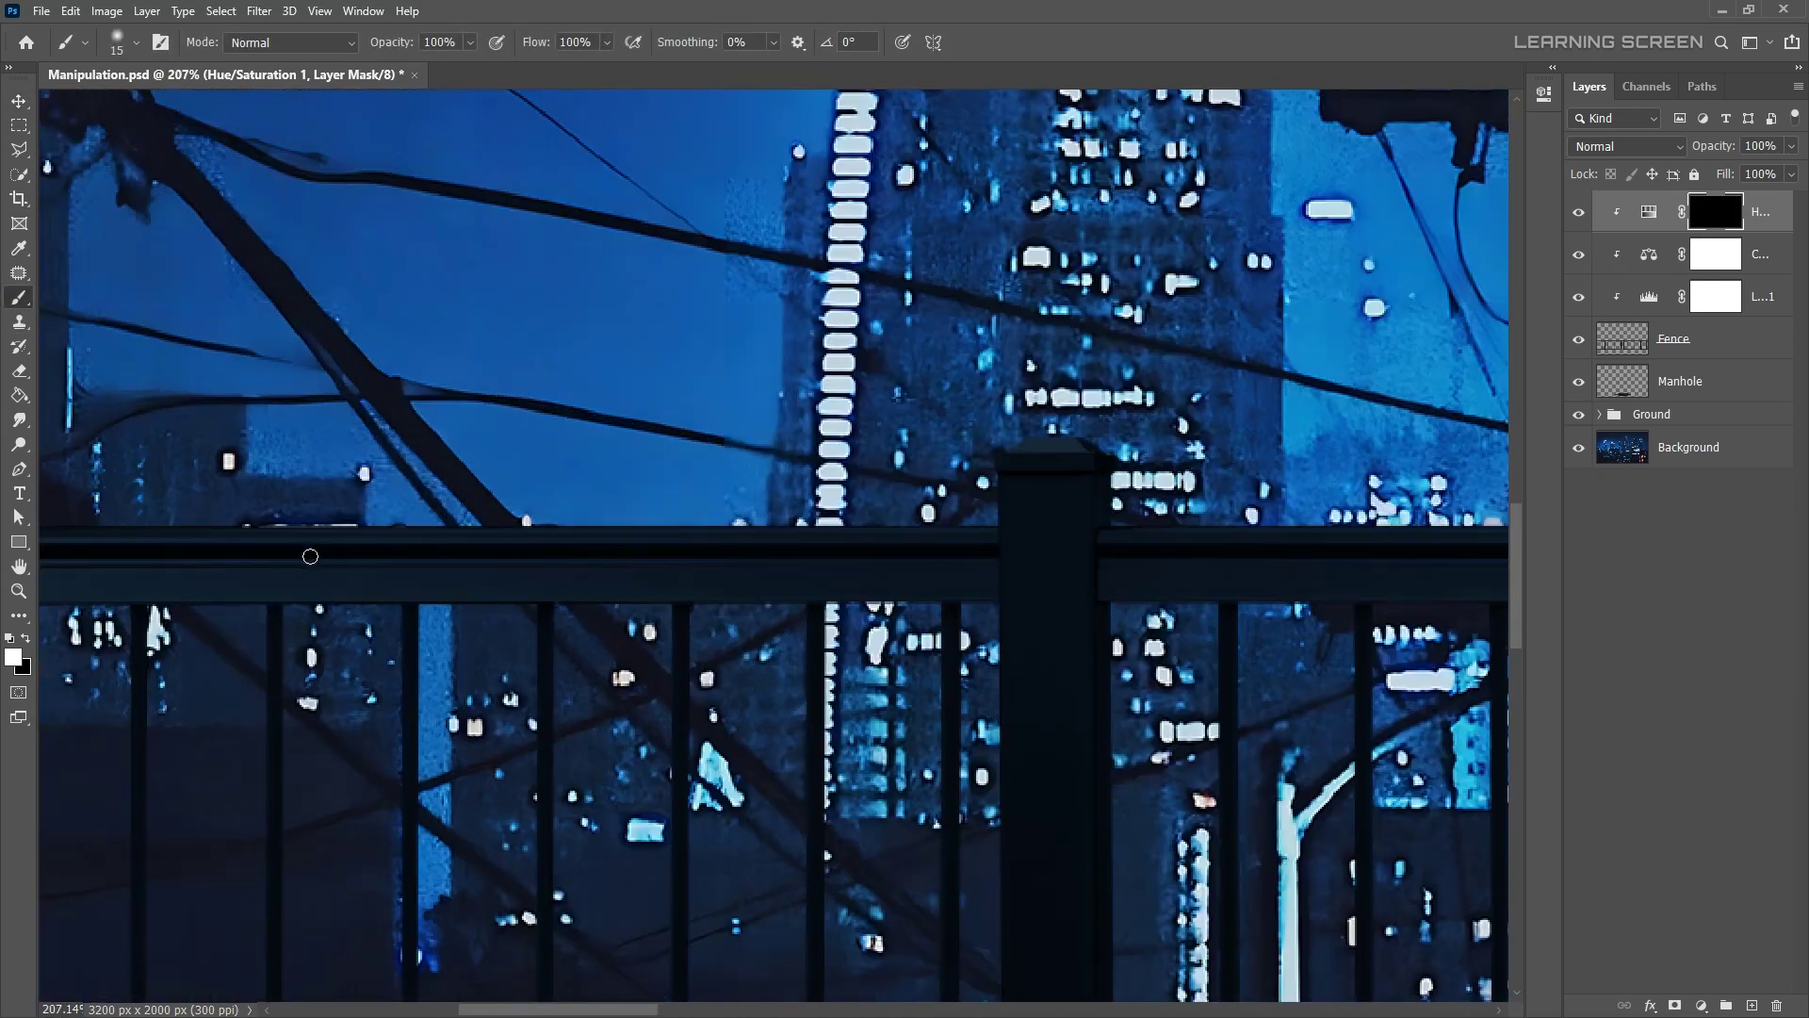
scroll(1158, 529, "down", 2)
scroll(1158, 528, "down", 1)
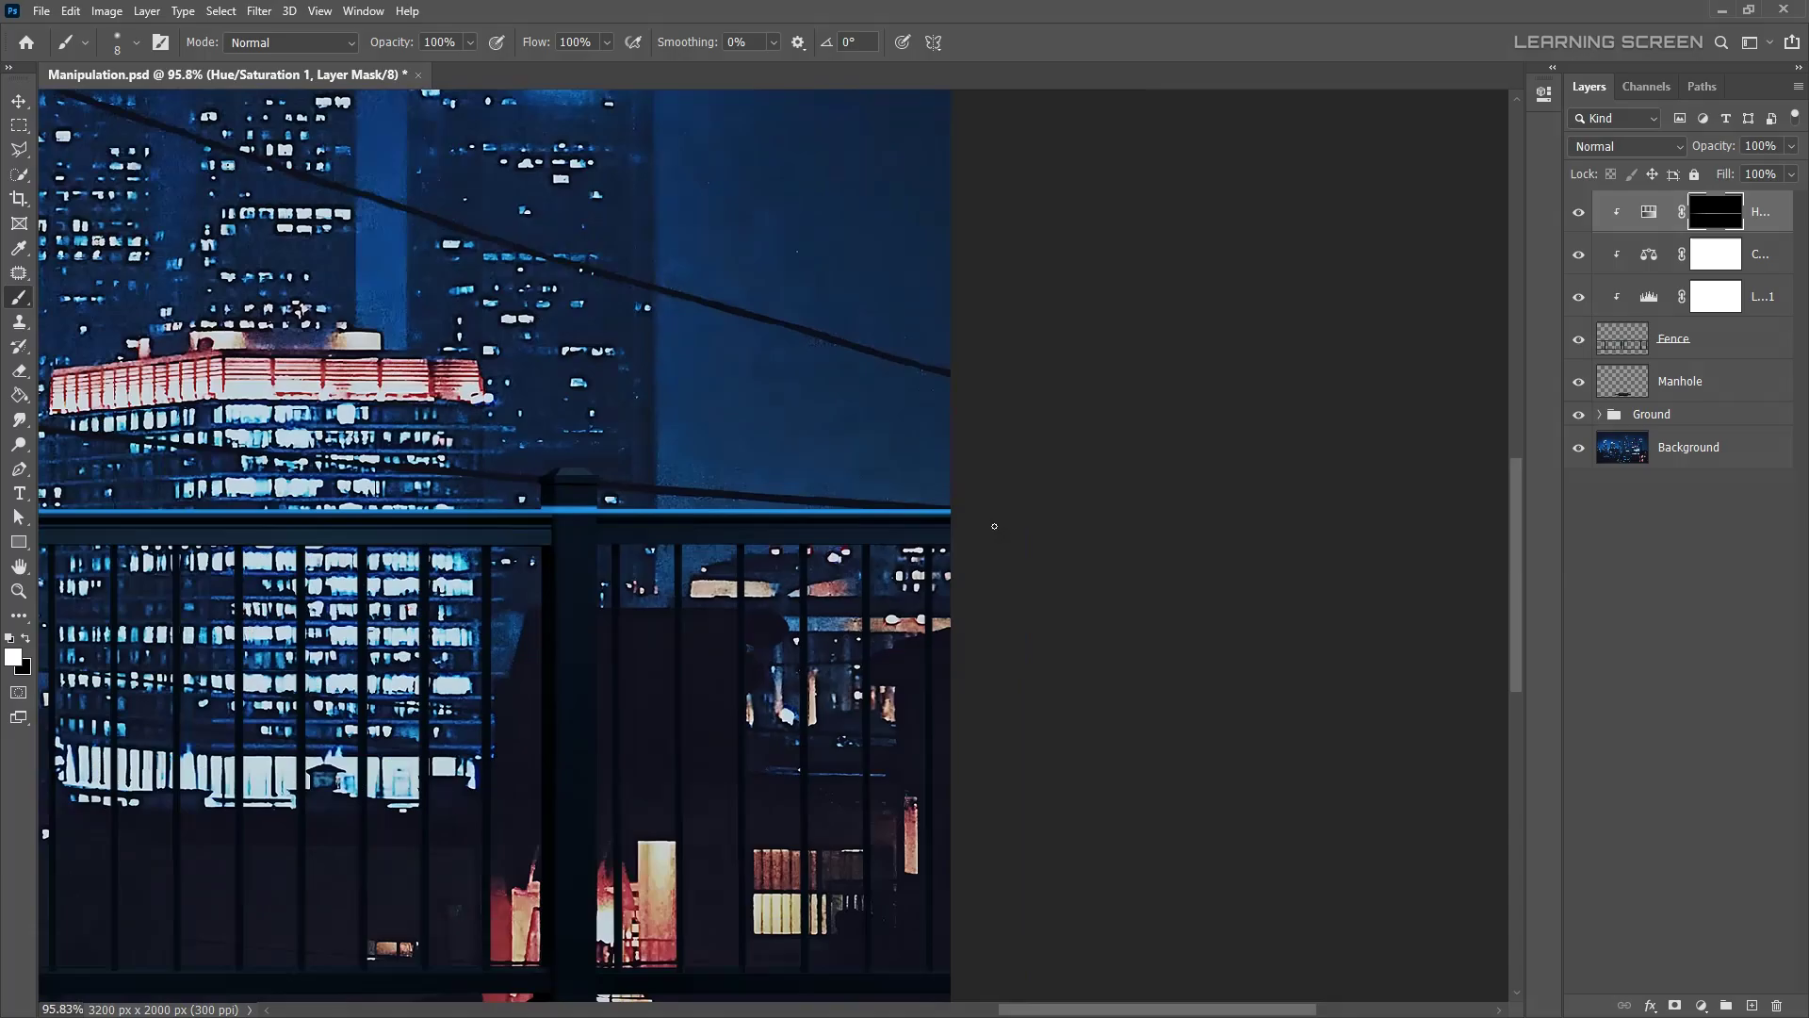
mouse_move(1158, 529)
left_mouse_down()
mouse_move(1123, 638)
mouse_move(274, 581)
left_mouse_up()
scroll(274, 581, "down", 1)
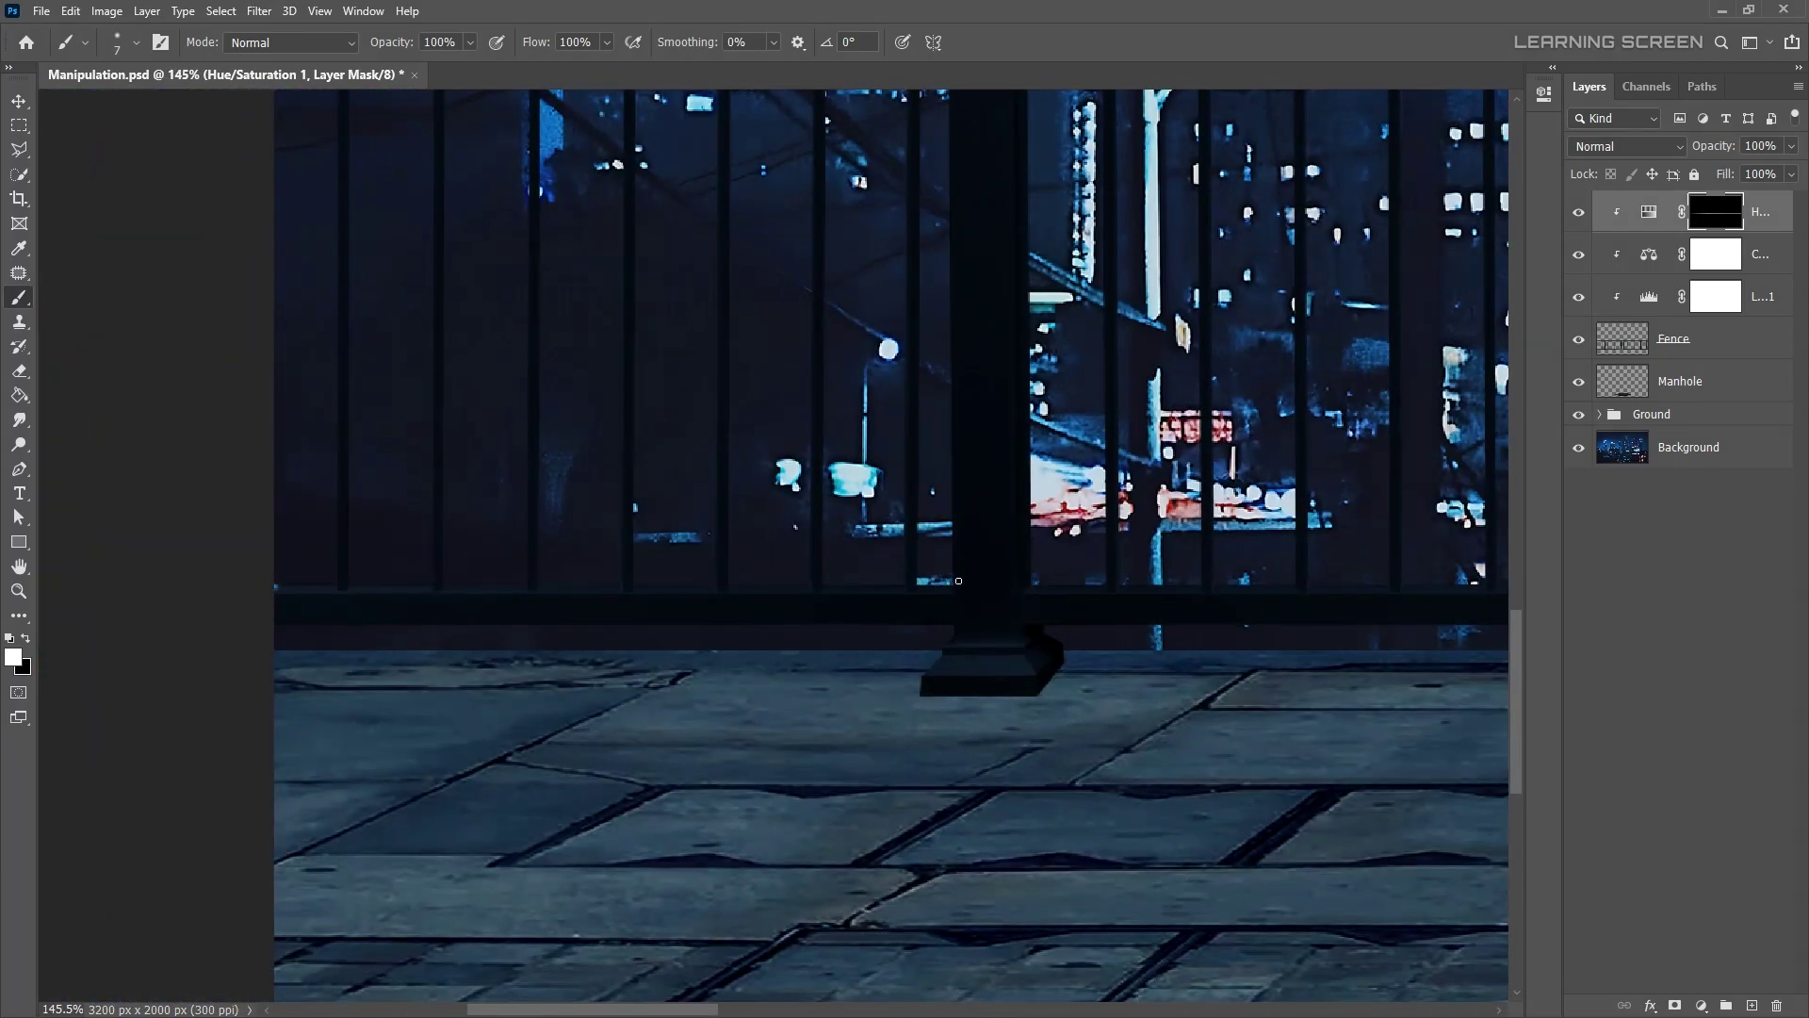
scroll(270, 612, "down", 3)
scroll(271, 613, "down", 1)
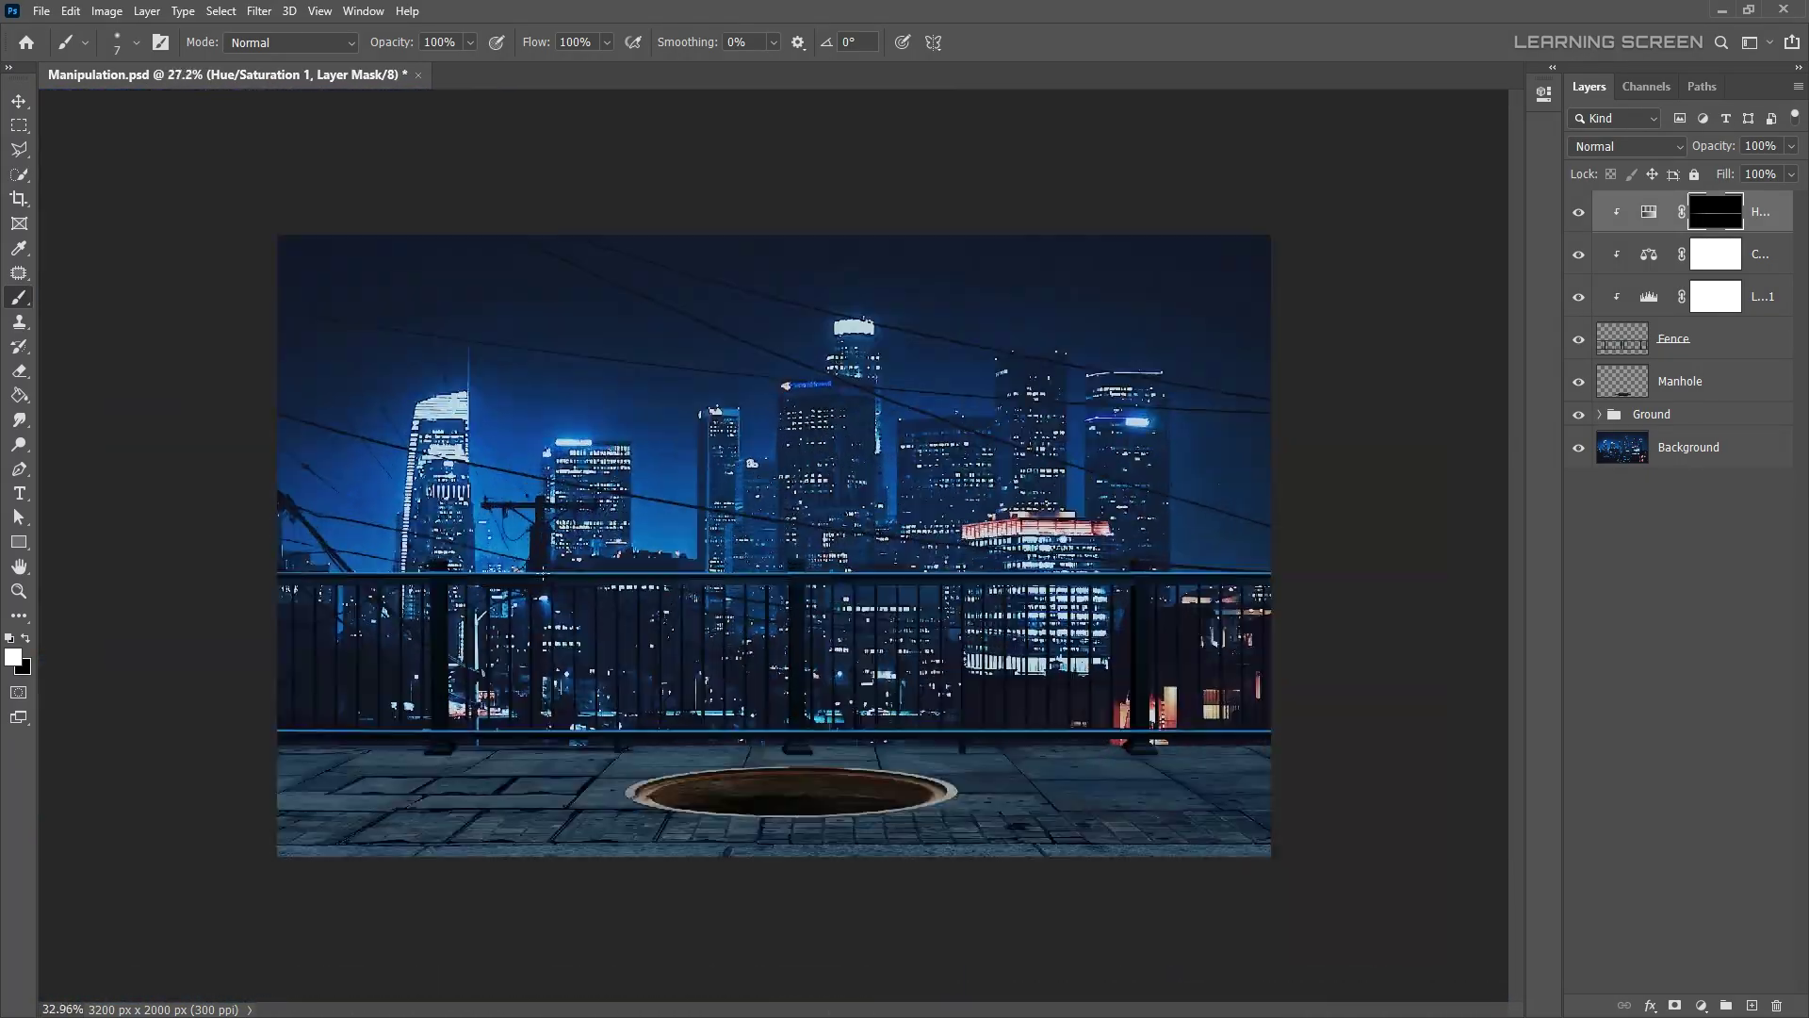
scroll(230, 565, "up", 10)
scroll(437, 511, "up", 2)
key("bracketleft")
key("bracketleft")
key("bracketleft")
scroll(564, 602, "down", 5)
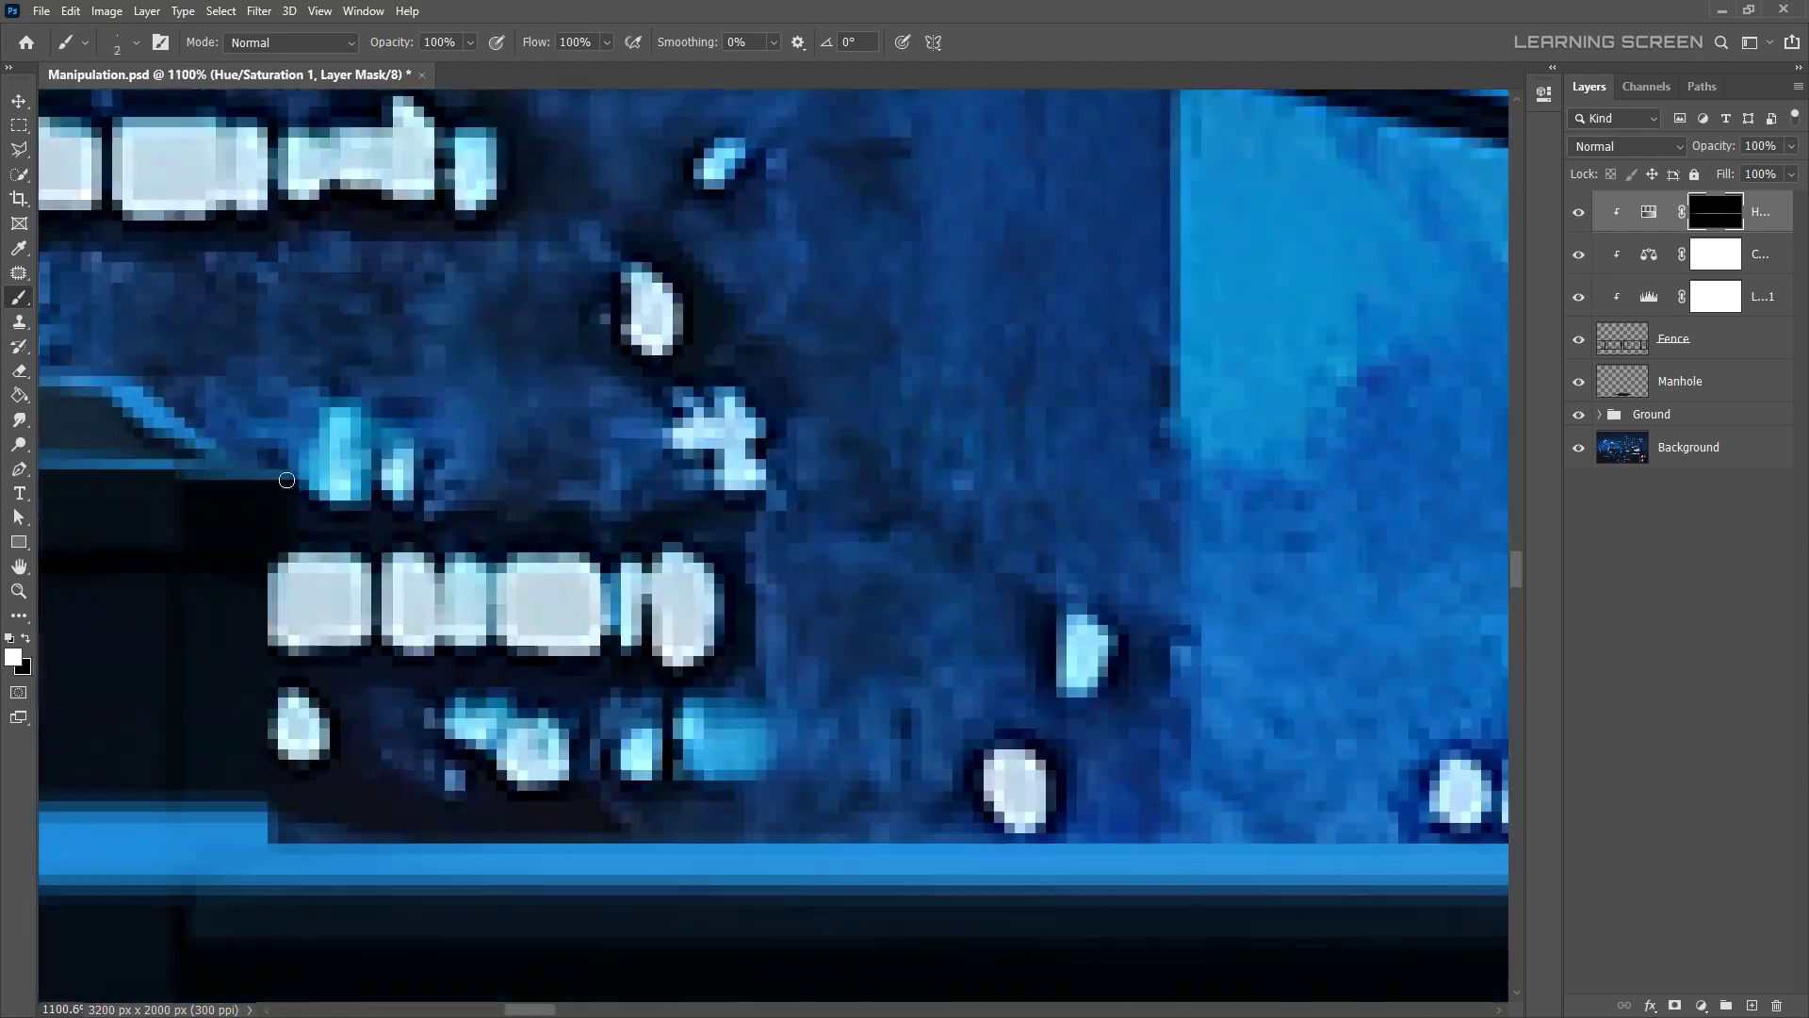
scroll(564, 602, "down", 3)
scroll(925, 635, "up", 3)
scroll(924, 635, "down", 3)
key("bracketright")
scroll(744, 556, "up", 5)
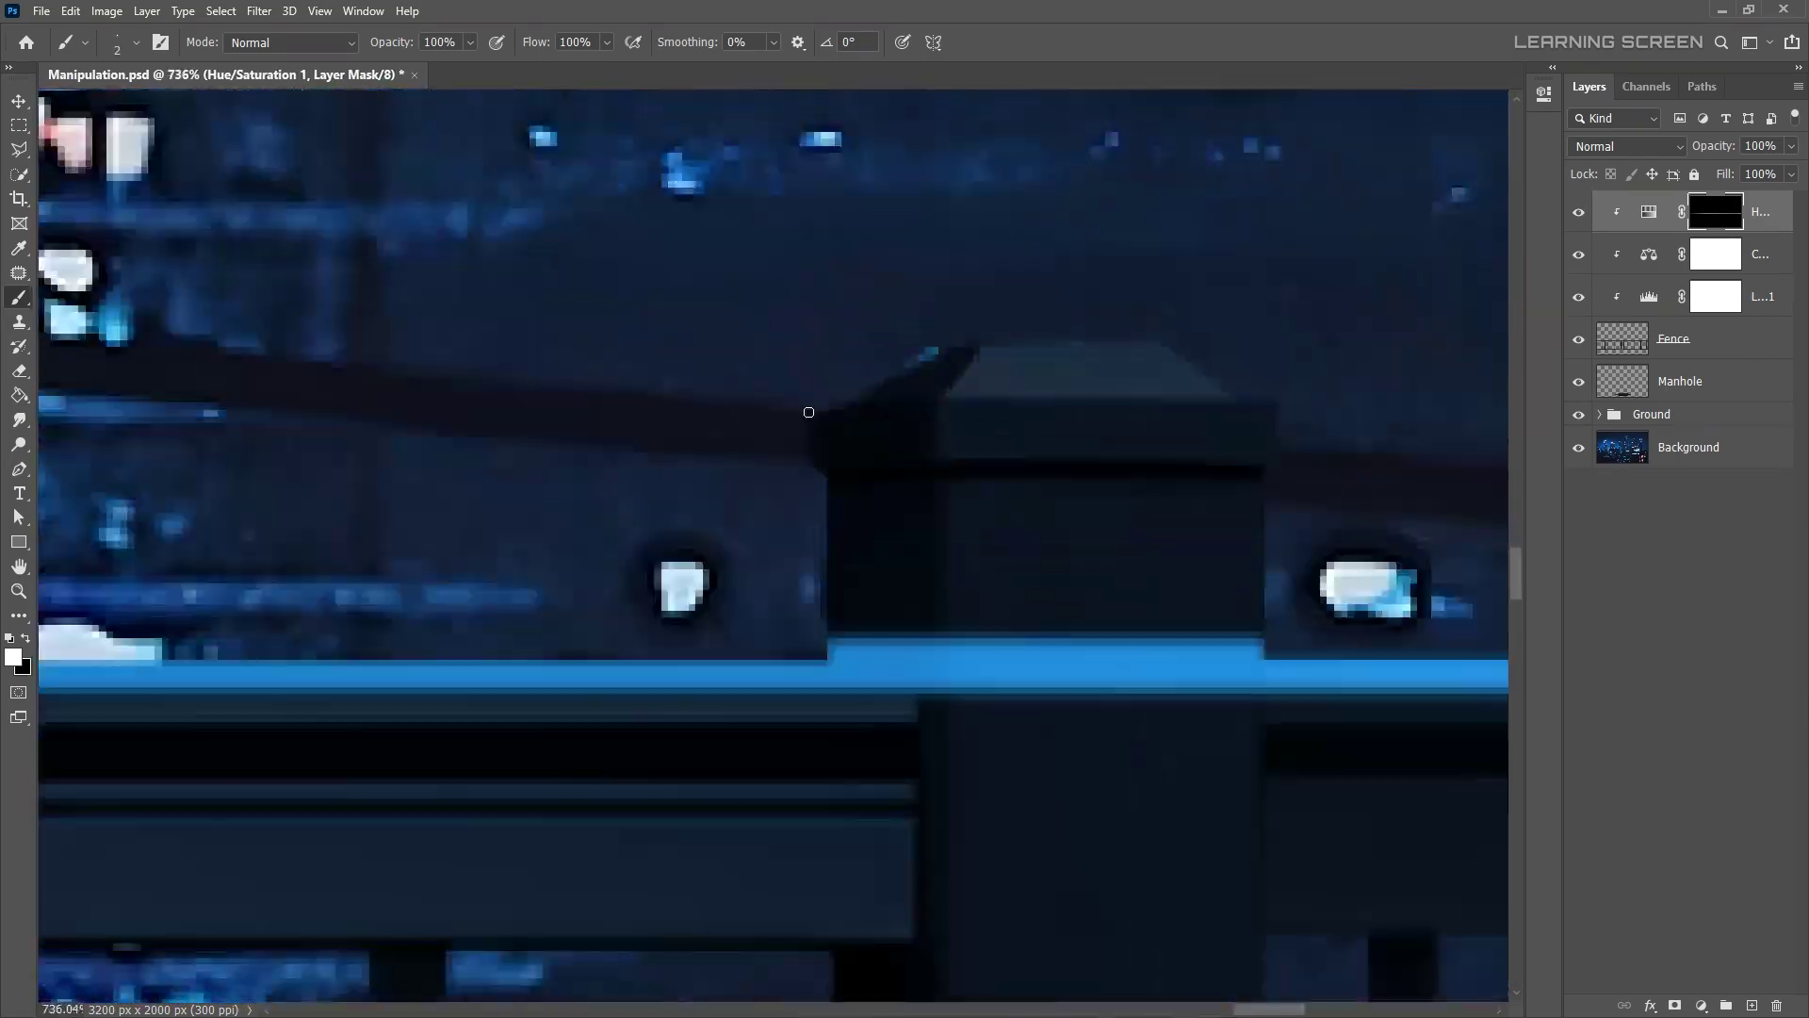
scroll(745, 556, "down", 6)
scroll(409, 648, "up", 4)
scroll(409, 649, "up", 5)
- Refine the rail glow by alternating black and white on the mask to hide or reveal it
key("x")
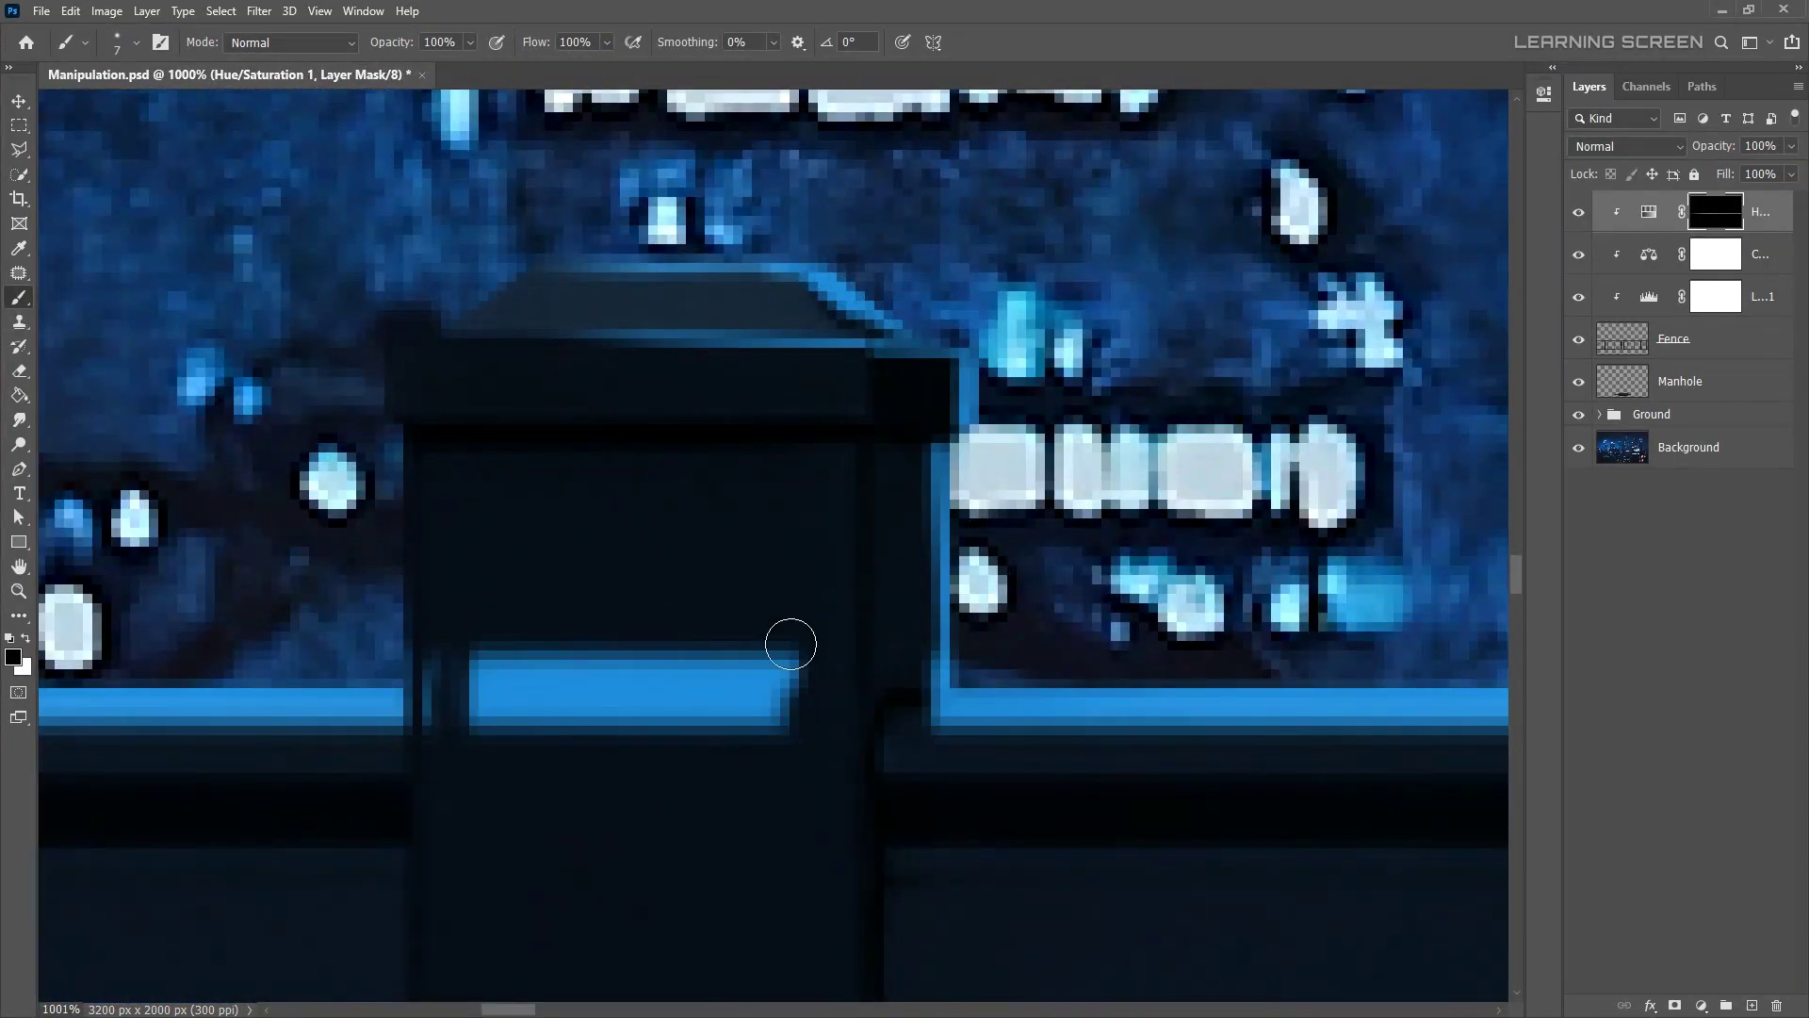
scroll(791, 644, "down", 4)
scroll(735, 589, "up", 3)
scroll(735, 590, "down", 4)
scroll(613, 577, "up", 4)
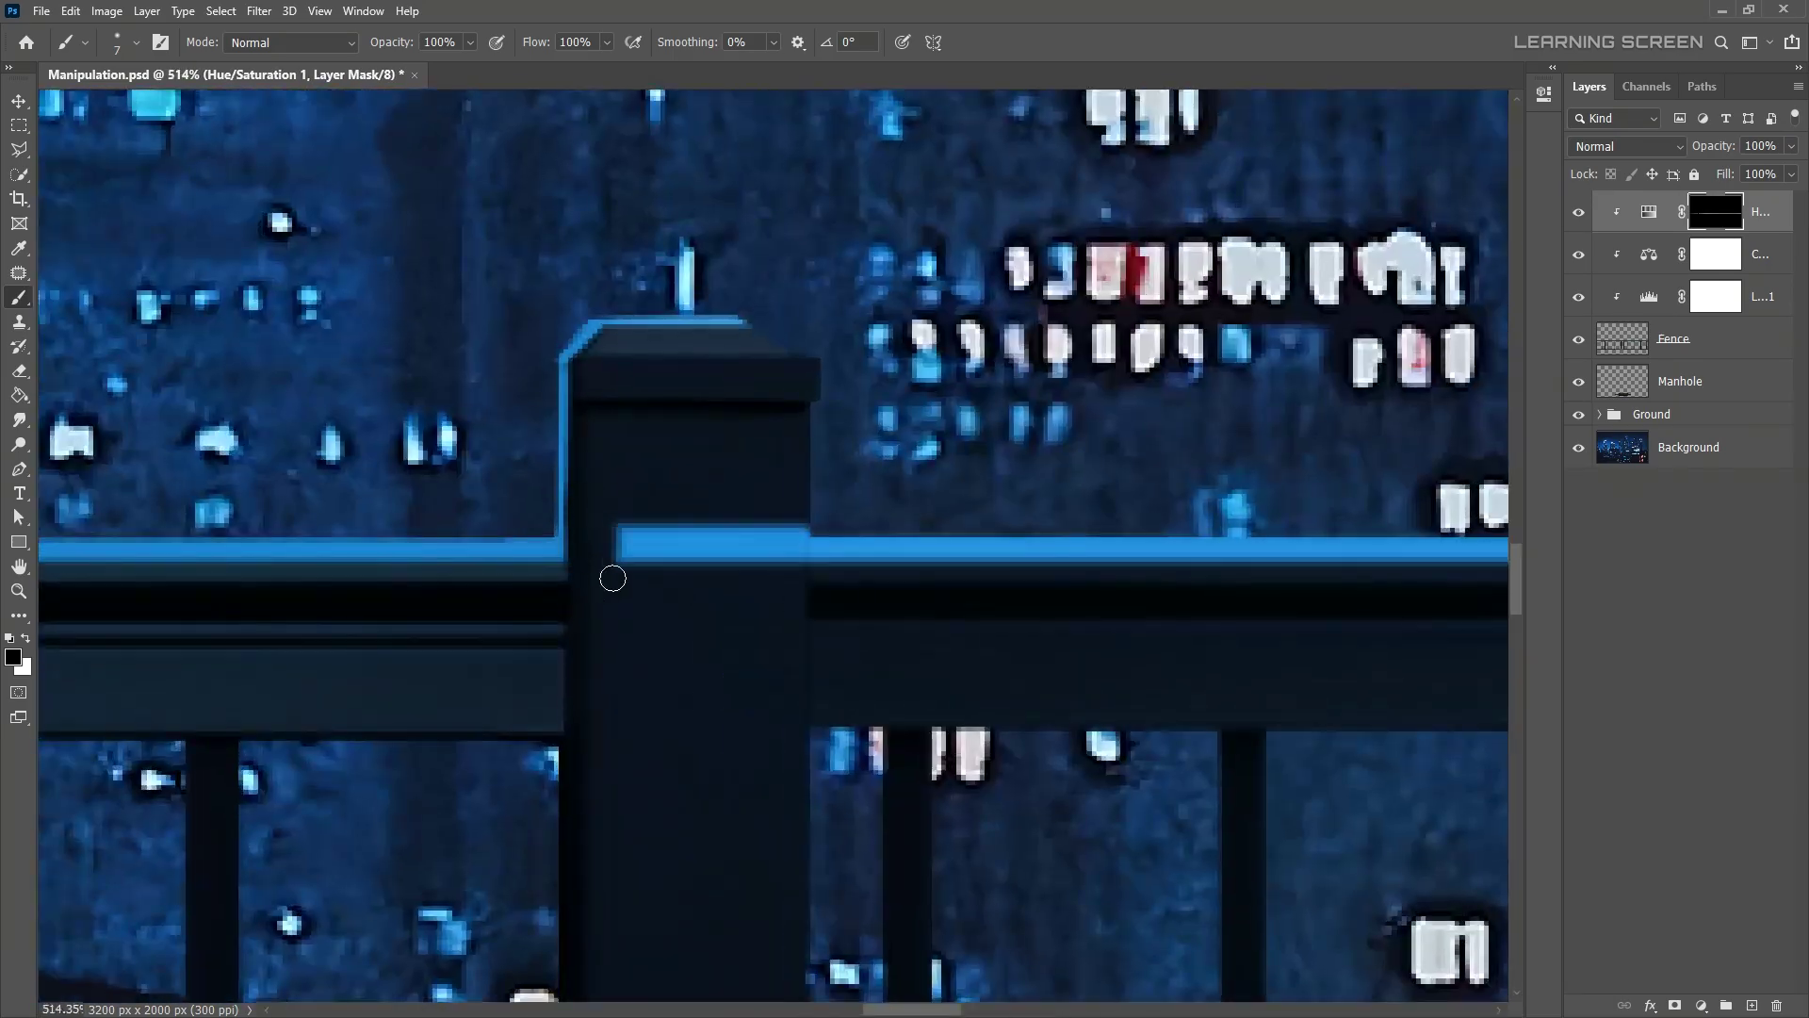
scroll(612, 577, "down", 3)
scroll(634, 539, "up", 2)
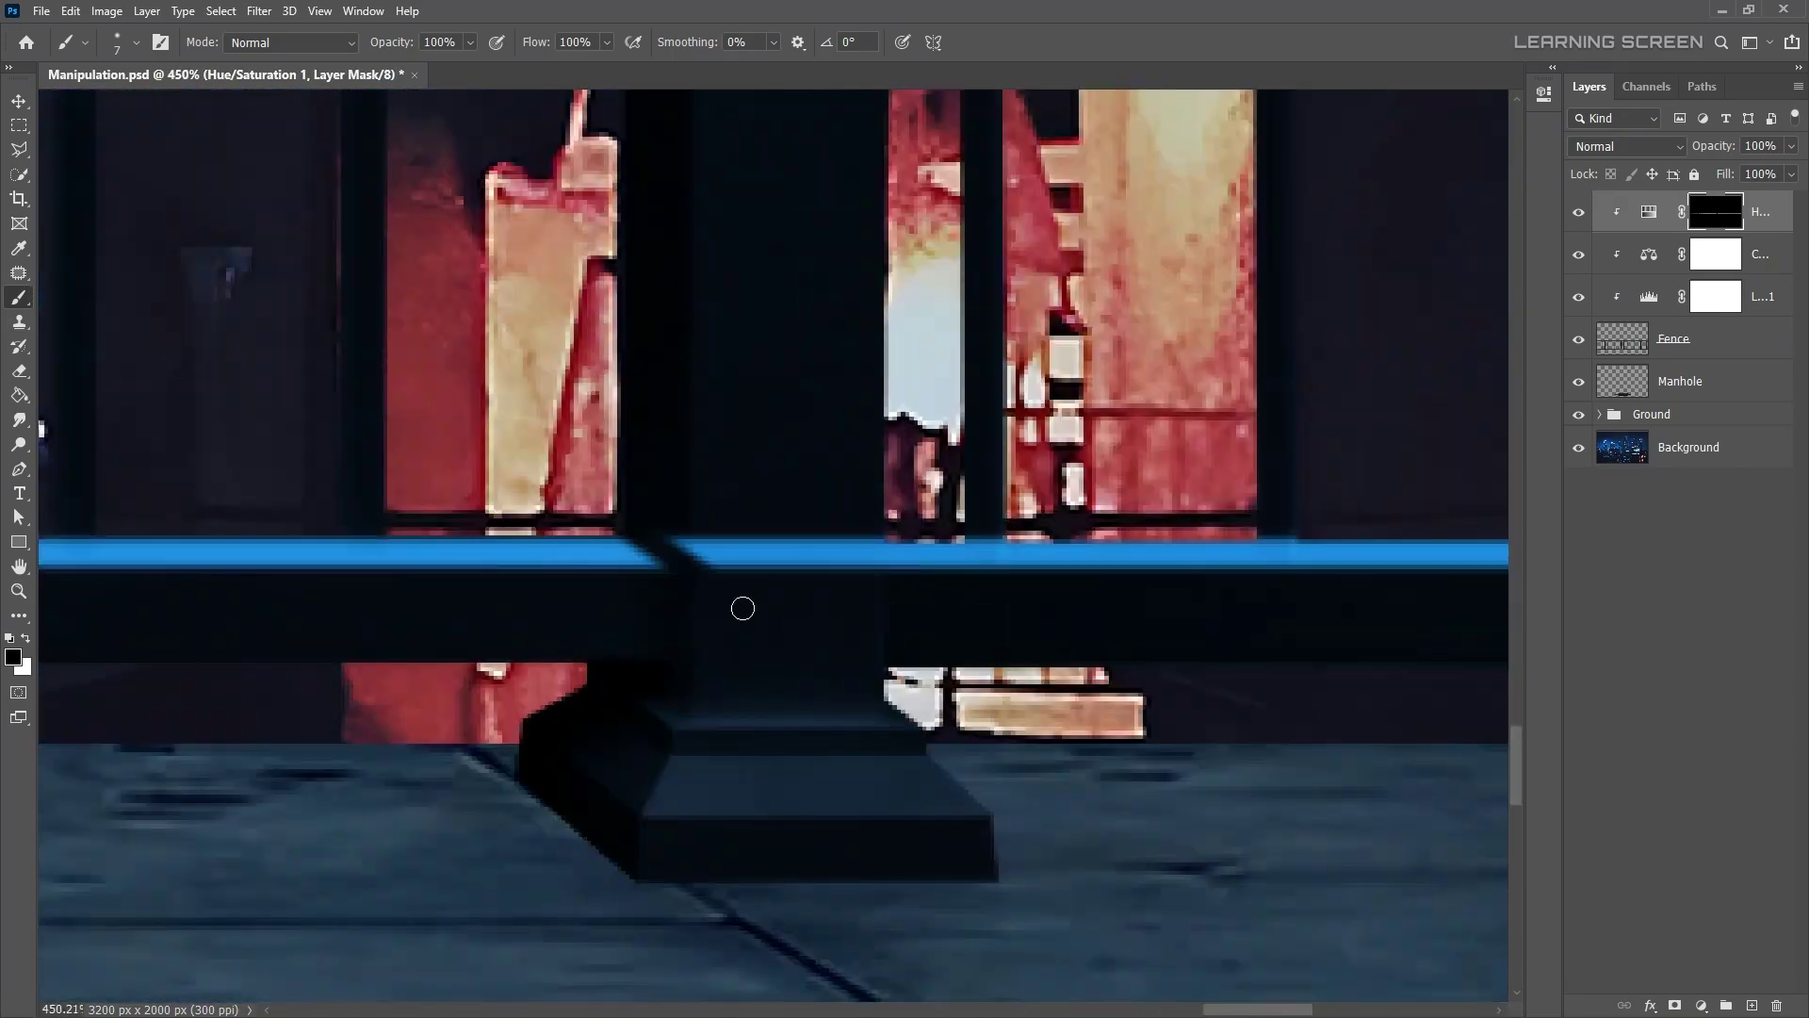
scroll(738, 606, "down", 5)
scroll(1054, 646, "up", 8)
scroll(783, 364, "down", 8)
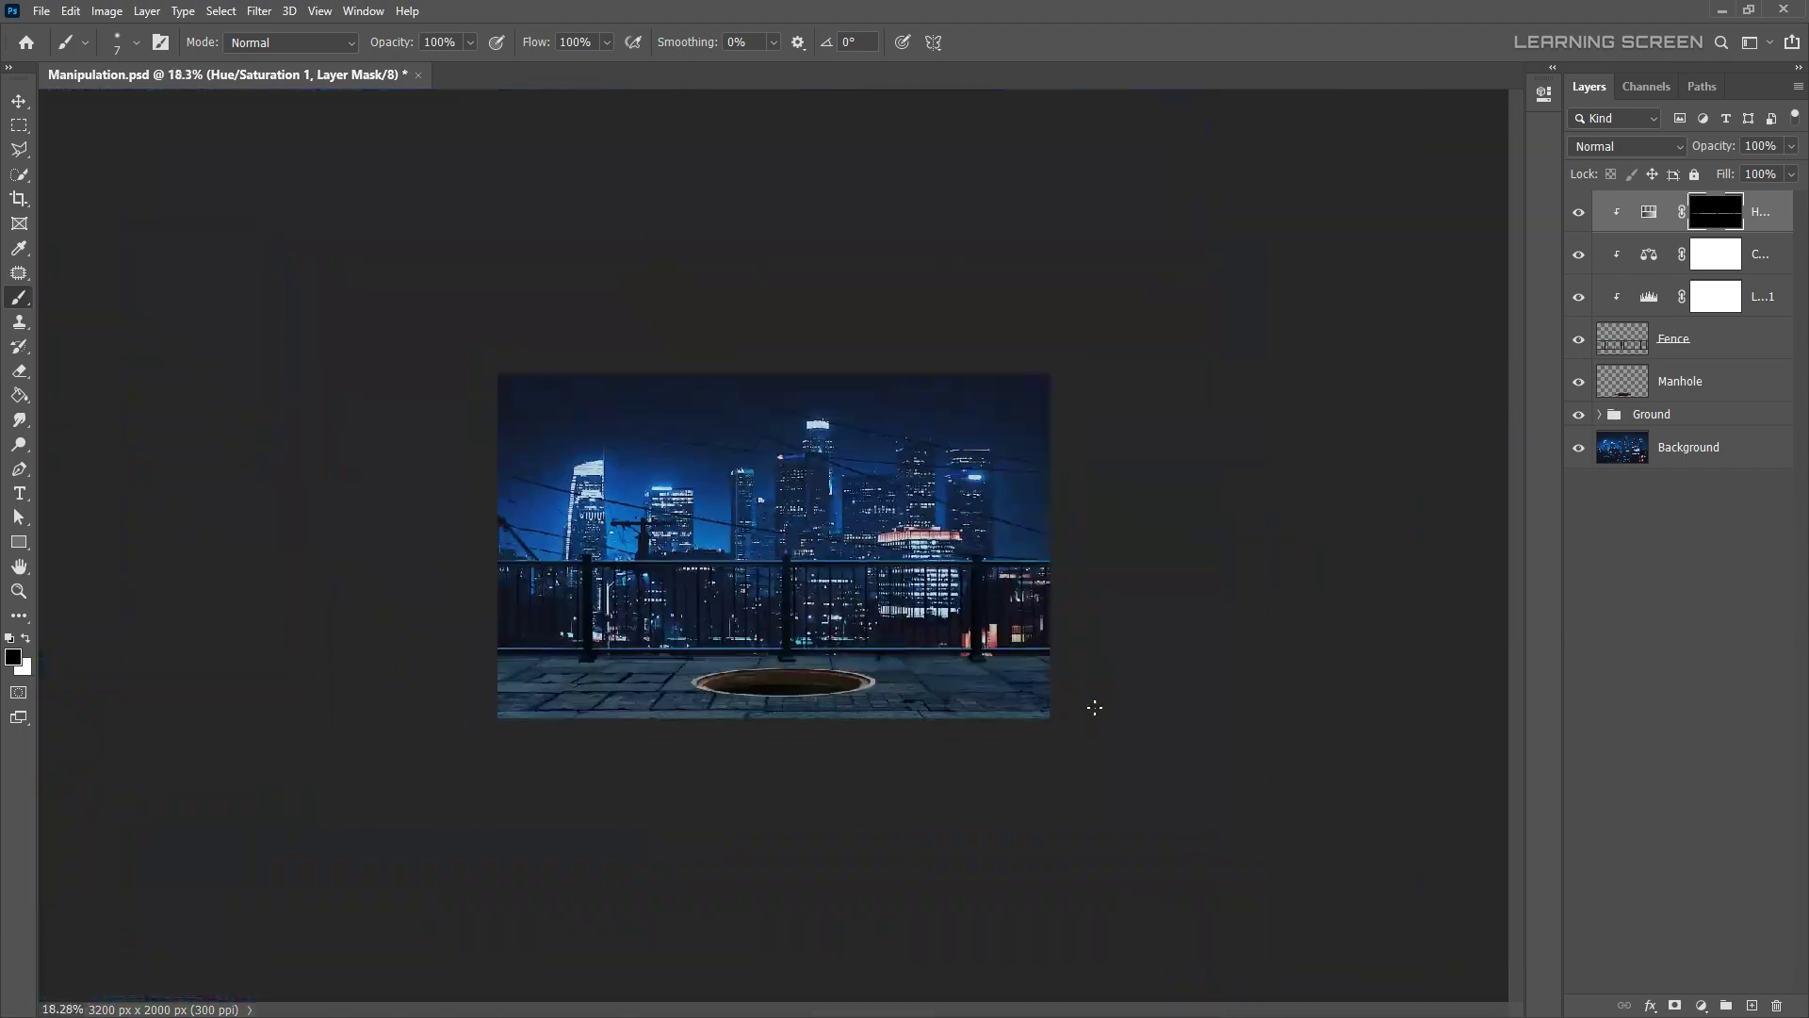
scroll(1091, 707, "up", 6)
key("x")
scroll(365, 532, "down", 5)
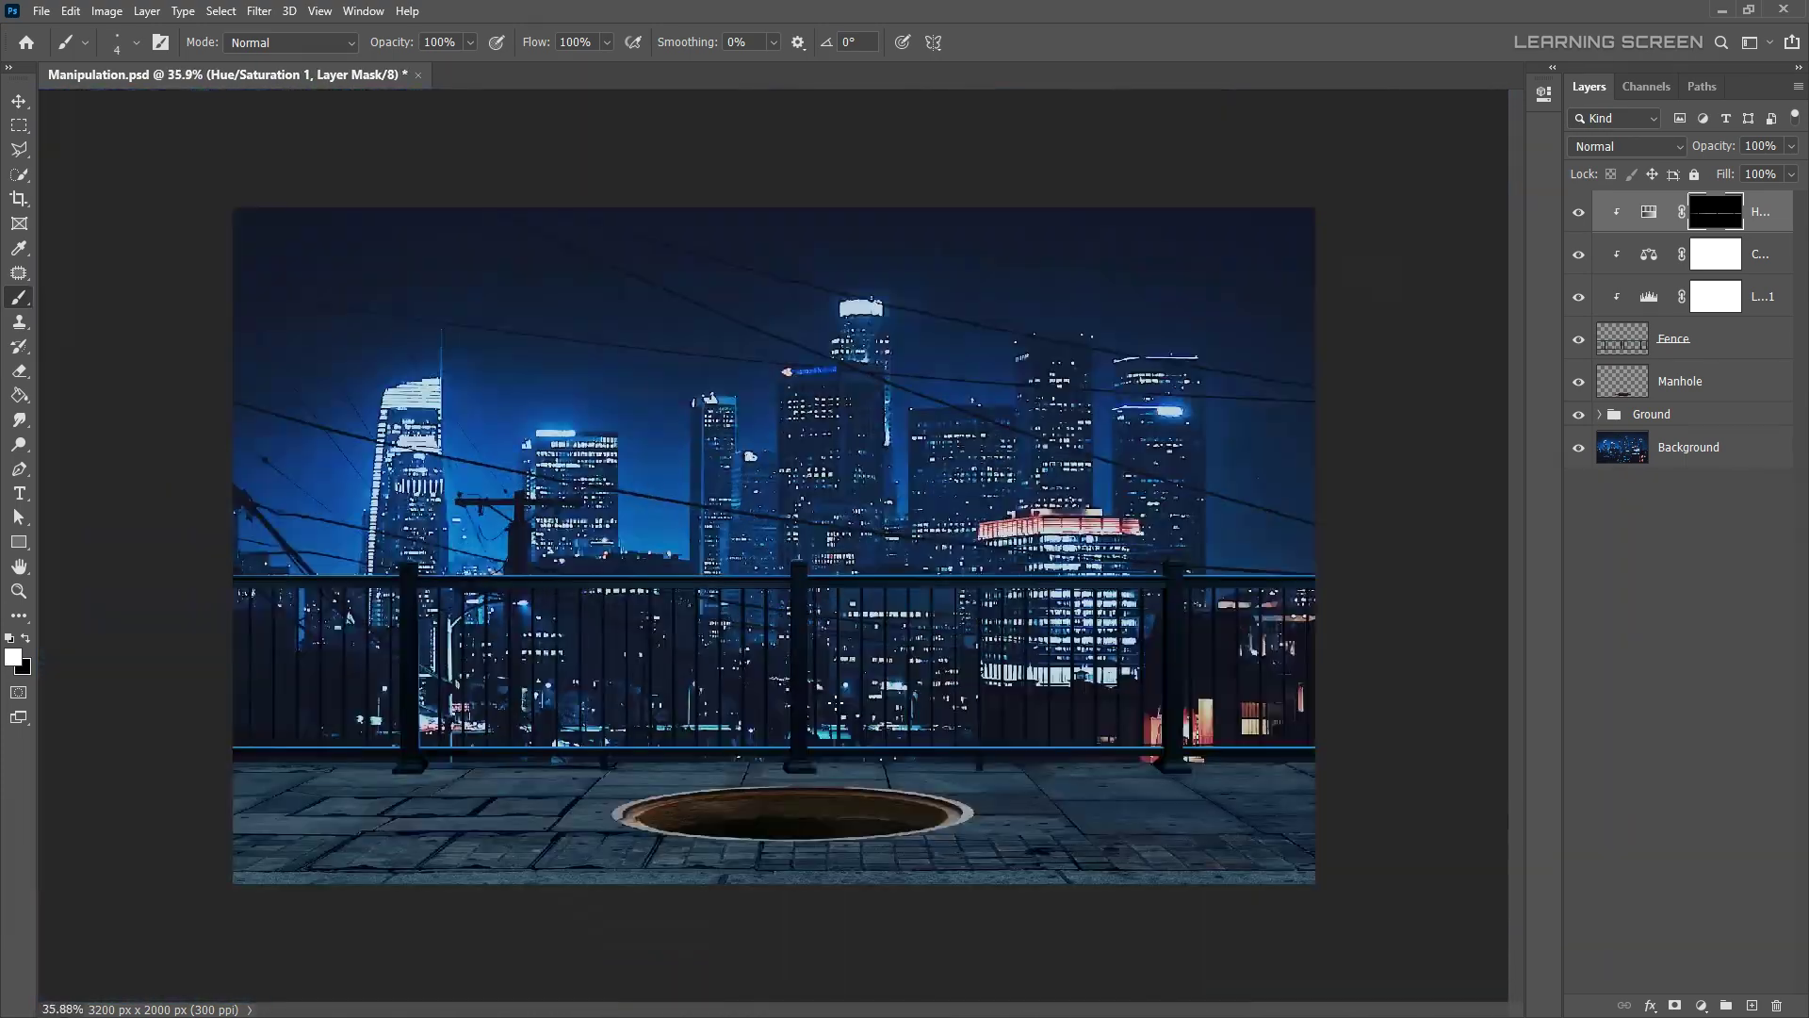
scroll(754, 528, "up", 4)
key("x")
- Set the Hue/Saturation layer to Screen and touch up the rim glow with a smaller brush
left_click(1627, 146)
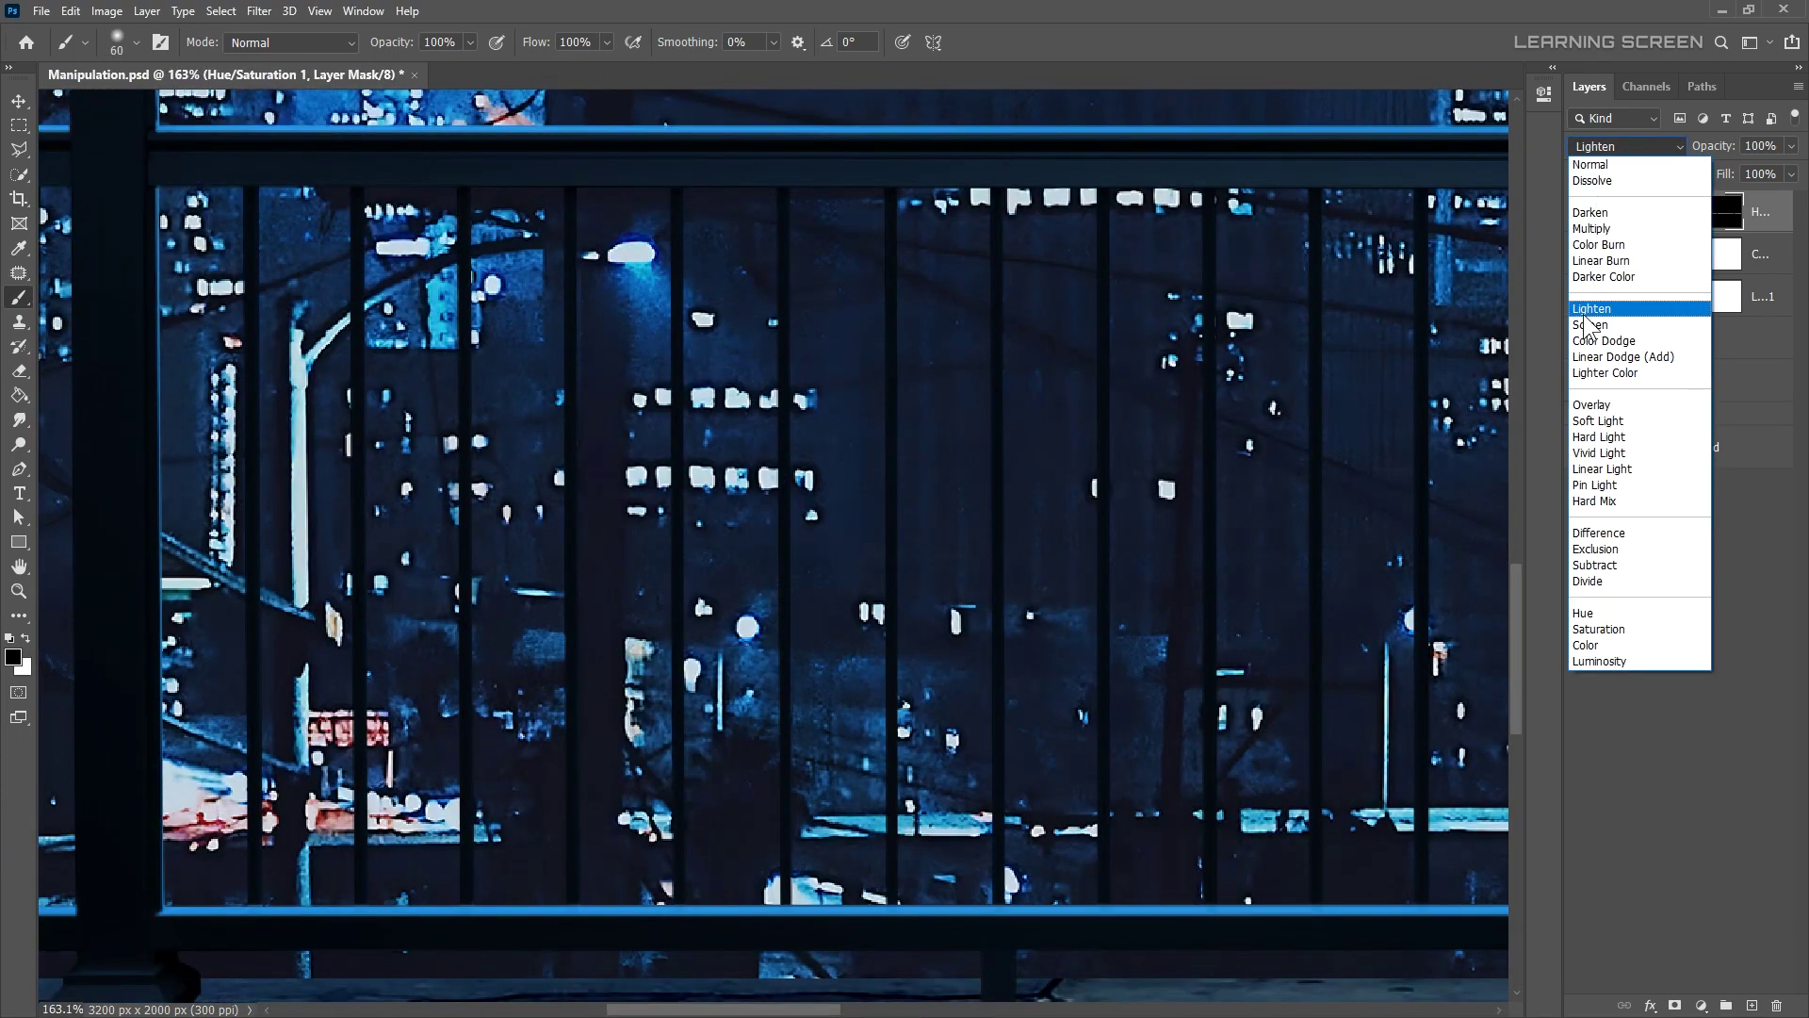
left_click(1591, 324)
scroll(606, 778, "down", 3)
scroll(1082, 638, "up", 4)
key("bracketleft")
key("bracketleft")
key("bracketleft")
scroll(334, 636, "down", 3)
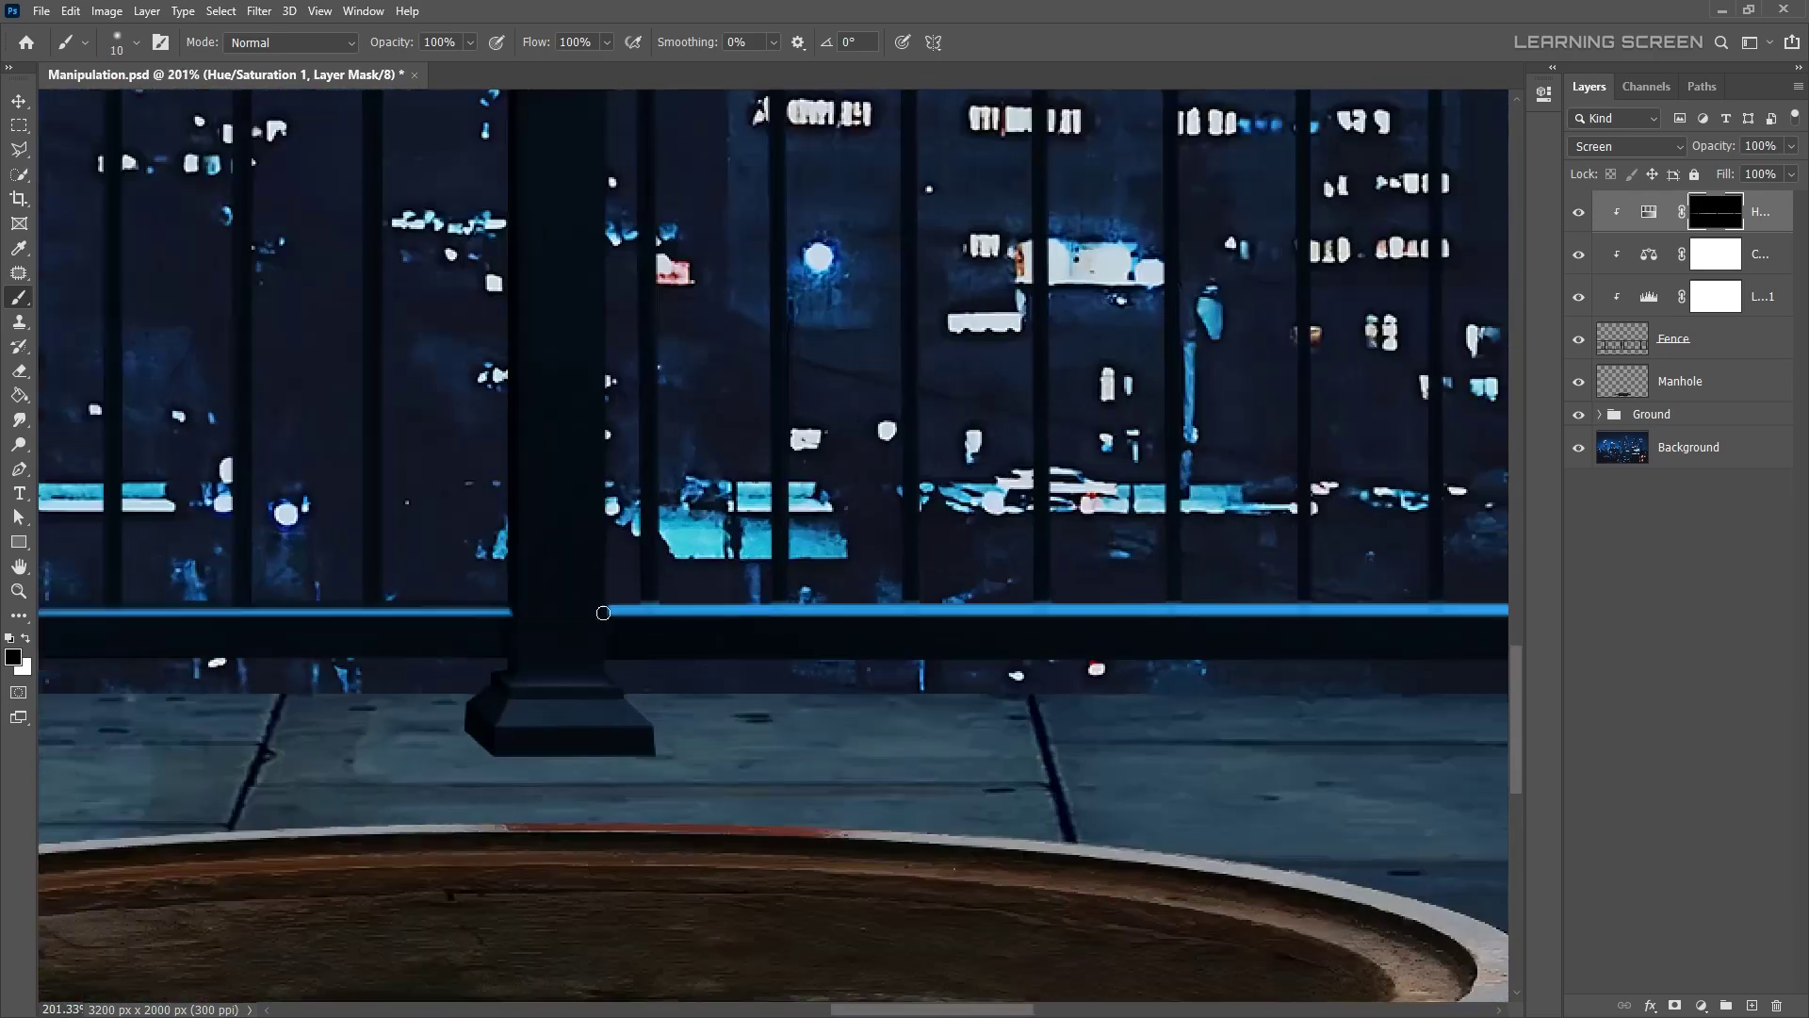
scroll(942, 612, "up", 3)
scroll(1233, 725, "down", 8)
scroll(1232, 725, "up", 2)
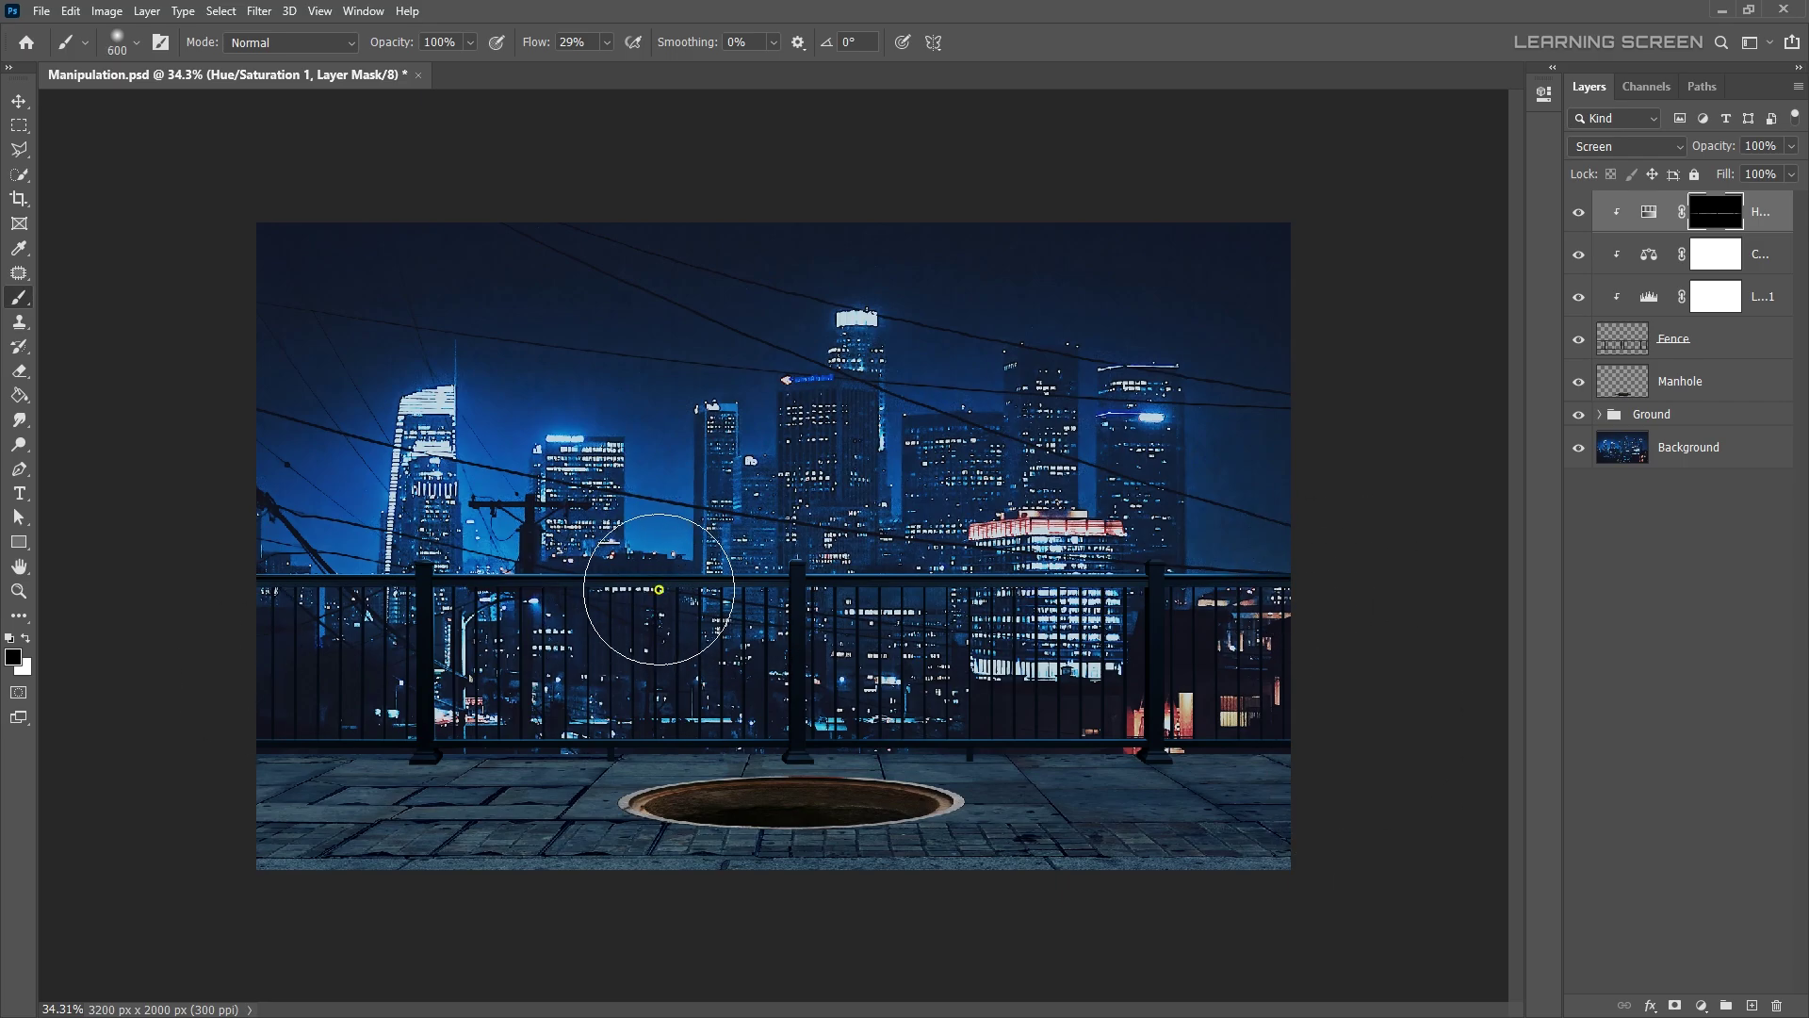
scroll(658, 590, "down", 1)
scroll(471, 800, "up", 3)
scroll(471, 801, "up", 3)
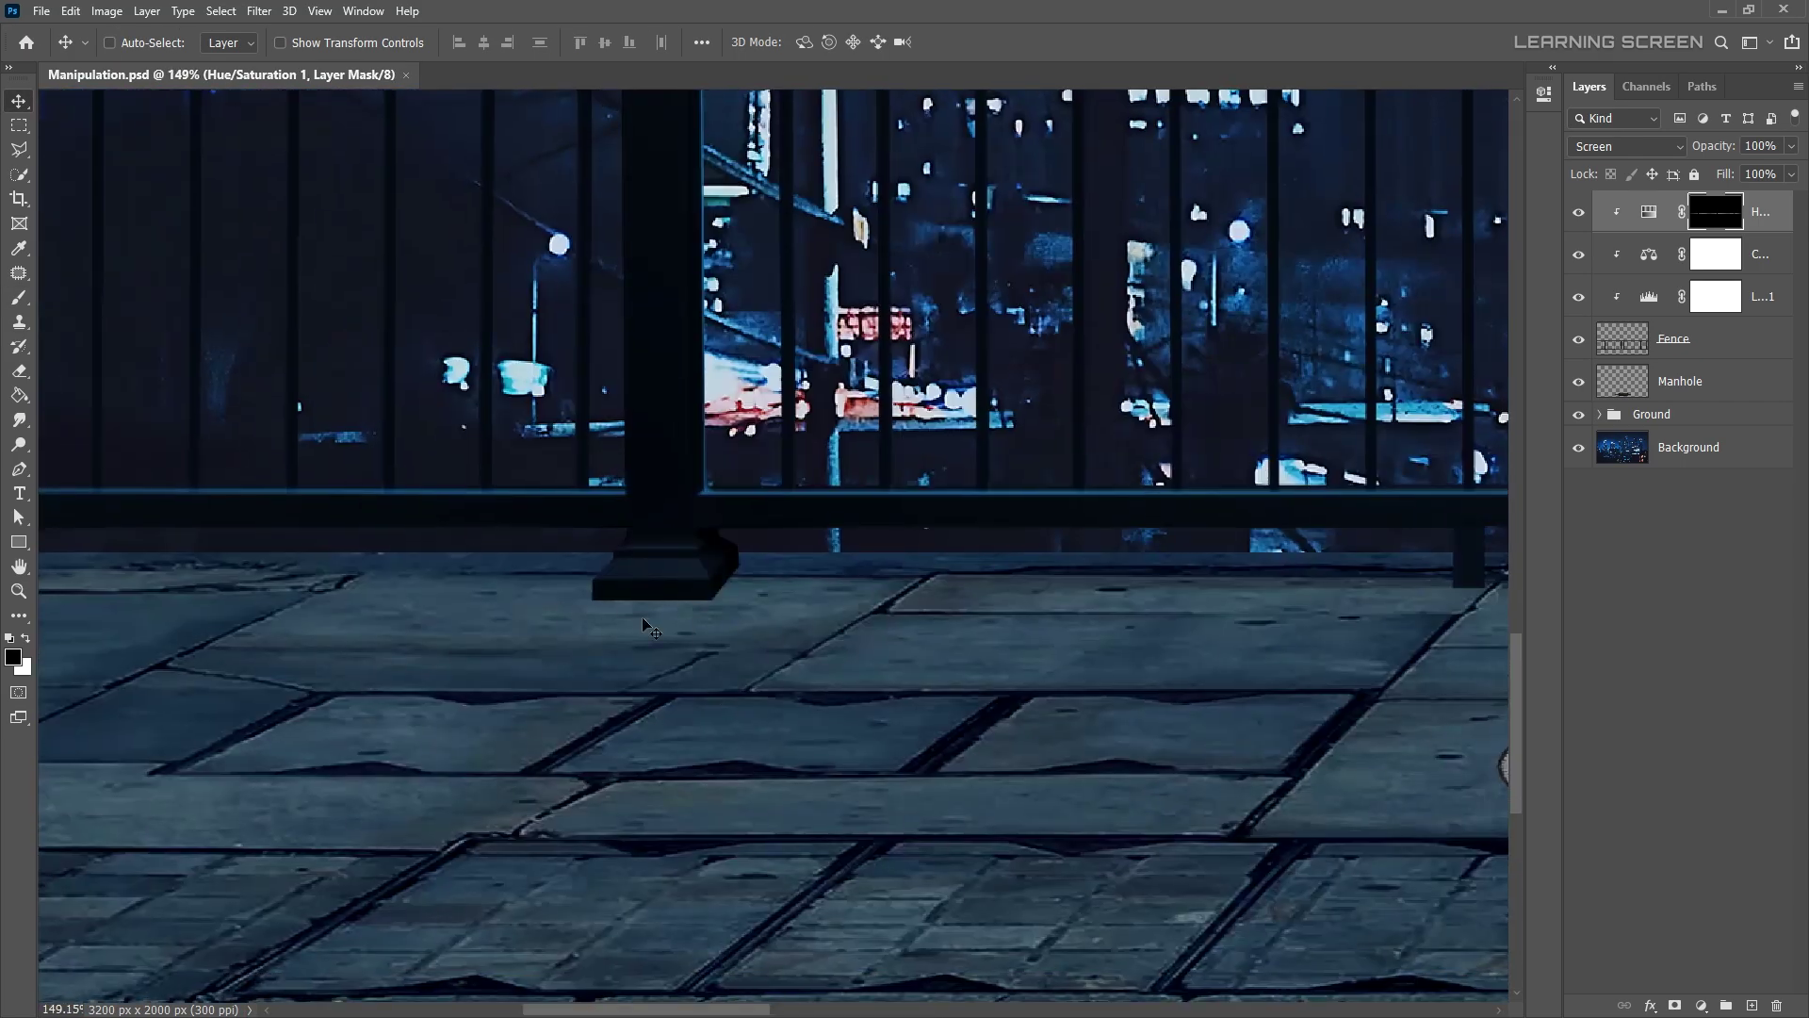
- Add a Levels 2 layer lowering output whites in the RGB, red and green channels
left_click(1701, 1006)
left_click(1687, 740)
left_click_drag(1498, 350, 1305, 351)
key("alt+3")
left_click(1331, 237)
left_click(1316, 205)
- Invert the Shadow levels mask and move the Shadow layer below Manhole
left_click(1543, 93)
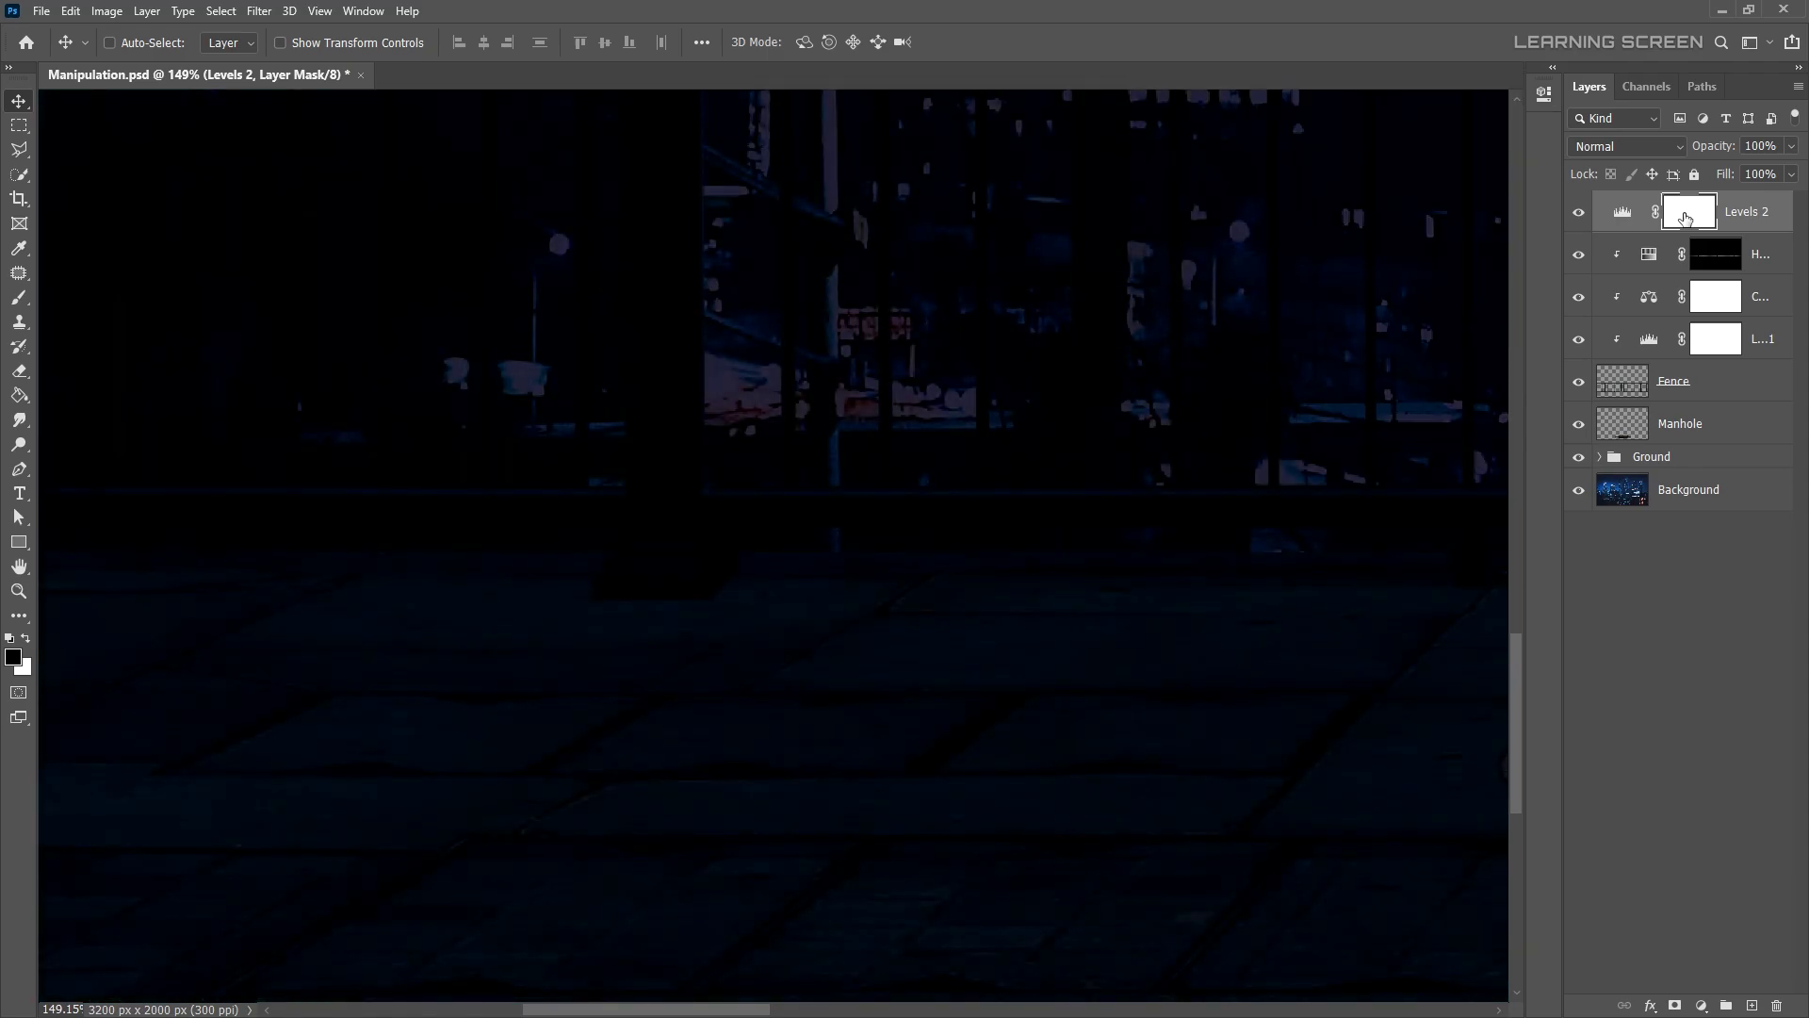
key("ctrl+i")
left_click_drag(1744, 211, 1739, 426)
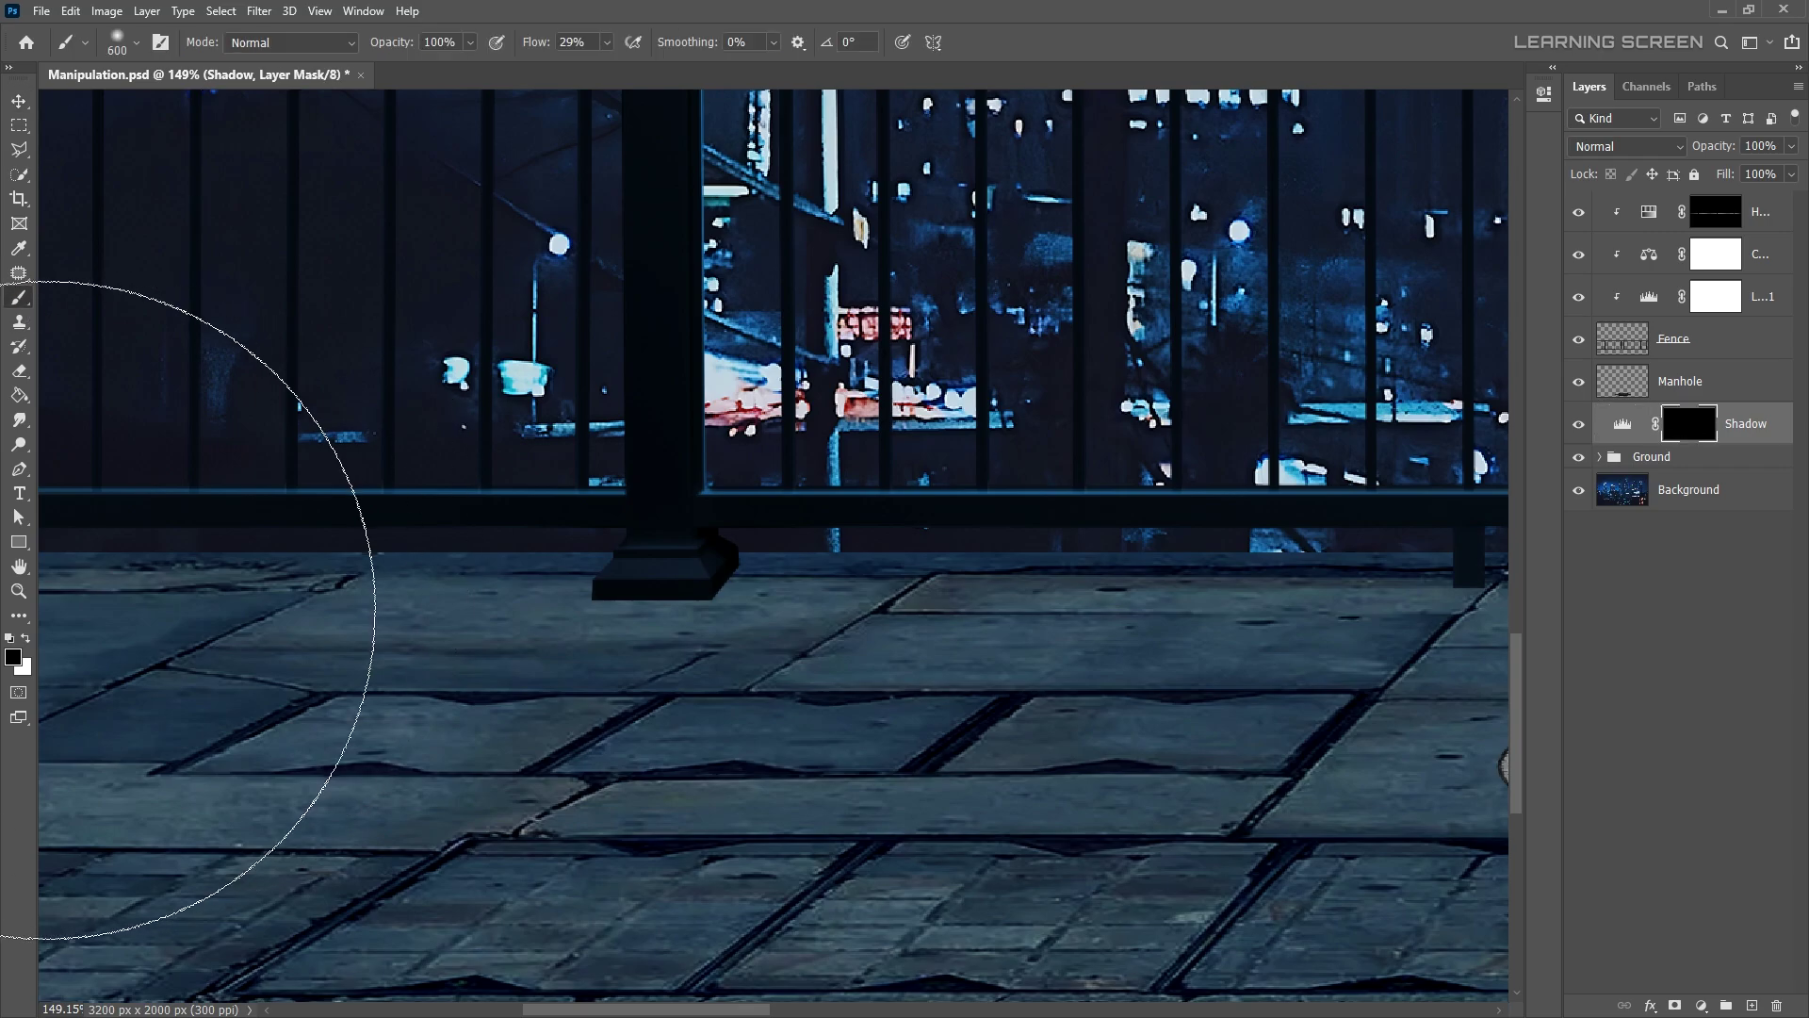
- Lower the brush flow and paint a soft shadow under the first fence post foot
key("x")
scroll(617, 619, "up", 3)
left_click_drag(584, 565, 782, 565)
key("ctrl+z")
right_click(748, 707)
left_click_drag(606, 43, 586, 67)
scroll(632, 586, "up", 2)
key("bracketright")
key("bracketright")
key("bracketright")
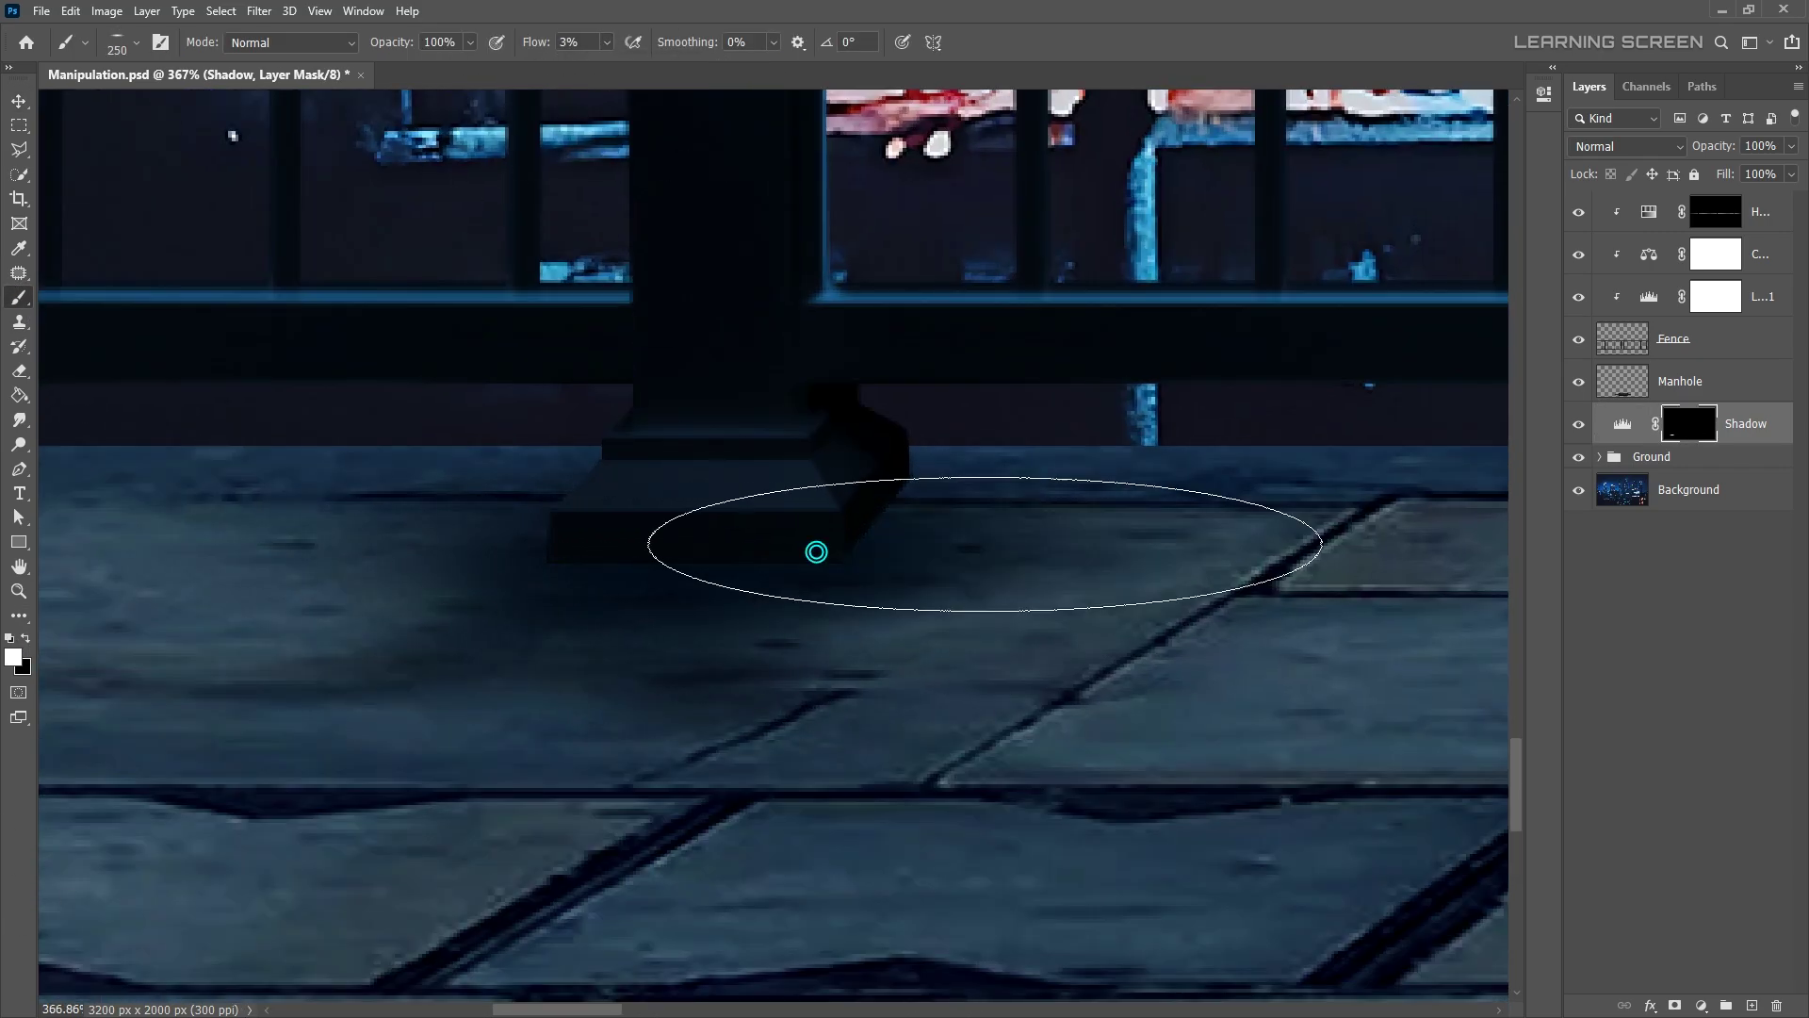
scroll(304, 798, "down", 5)
scroll(303, 797, "up", 5)
key("bracketleft")
key("bracketleft")
key("bracketleft")
key("ctrl+z")
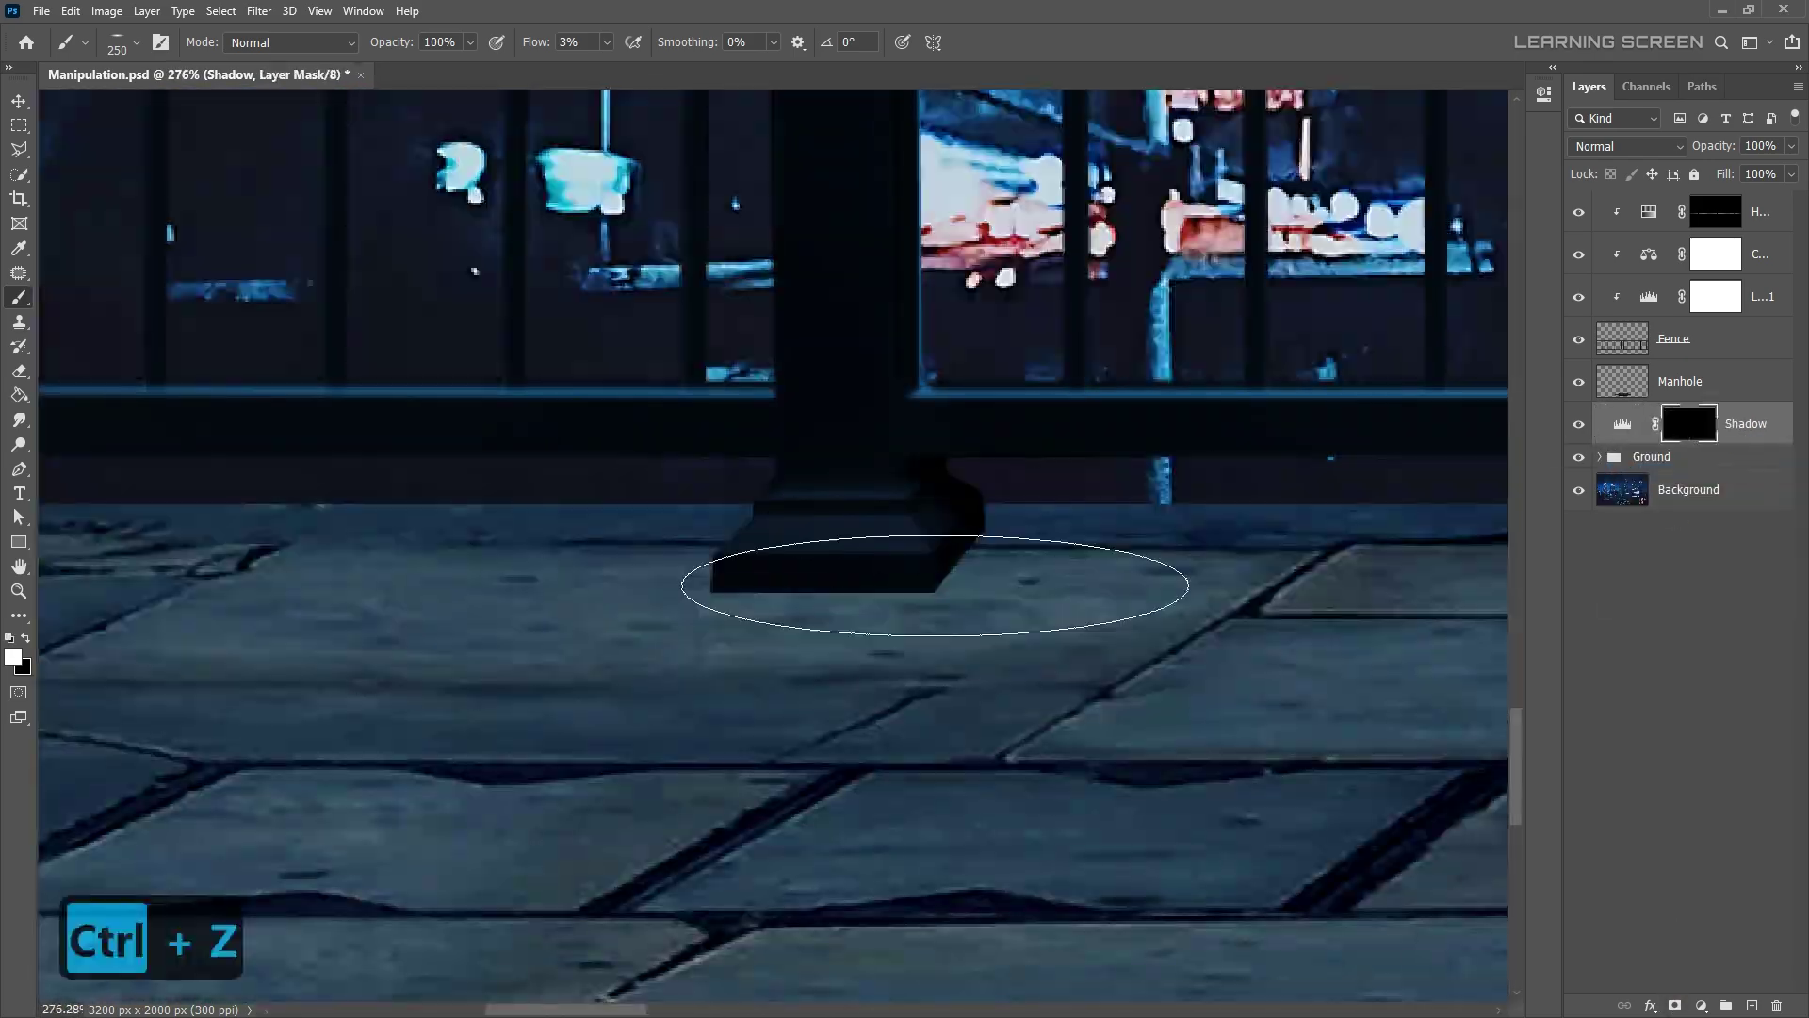
left_click_drag(938, 585, 796, 472)
- Set the brush flow to 2% and deepen the shadow under the fence foot
key("bracketleft")
key("bracketleft")
key("bracketleft")
left_click_drag(964, 541, 848, 754)
key("bracketright")
key("bracketright")
key("bracketright")
scroll(876, 692, "down", 4)
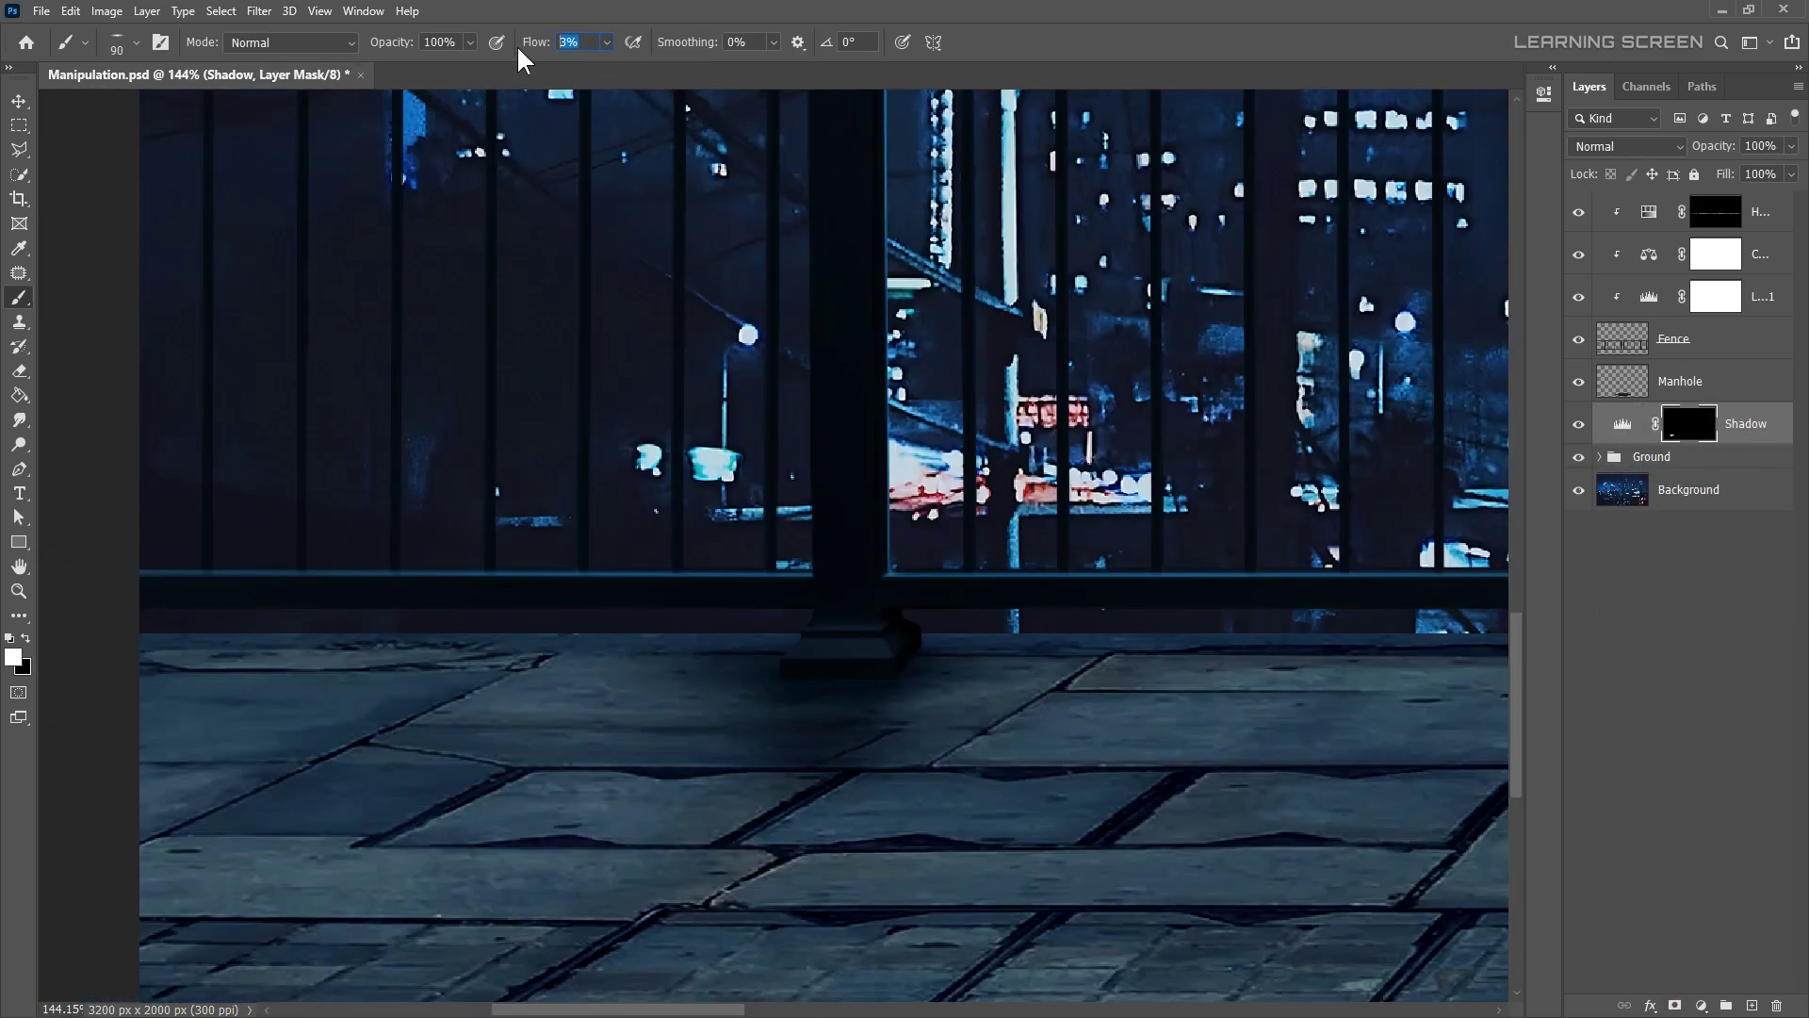
type("2")
scroll(723, 620, "down", 4)
scroll(723, 620, "up", 5)
key("bracketright")
key("bracketright")
scroll(724, 620, "down", 5)
scroll(724, 620, "up", 5)
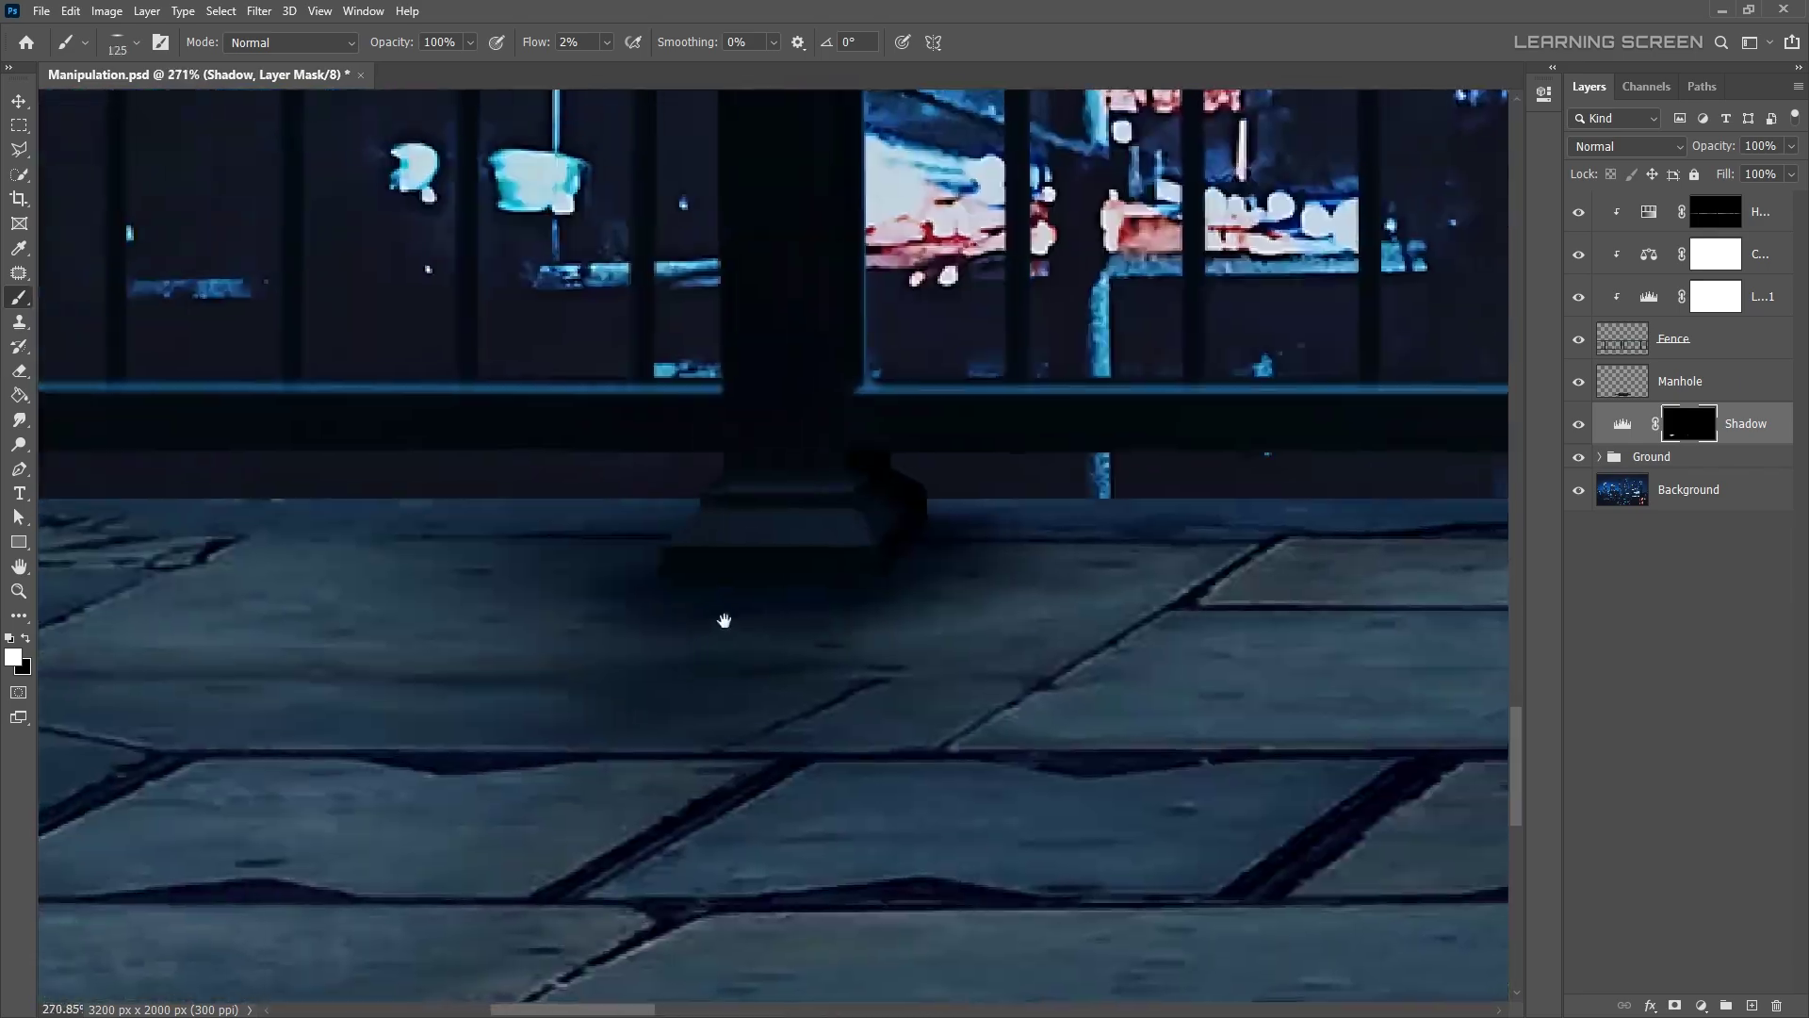
- Paint soft contact shadows beneath the remaining fence post feet, shrinking the brush for thin posts
left_click_drag(723, 620, 773, 577)
key("bracketright")
key("bracketright")
key("bracketright")
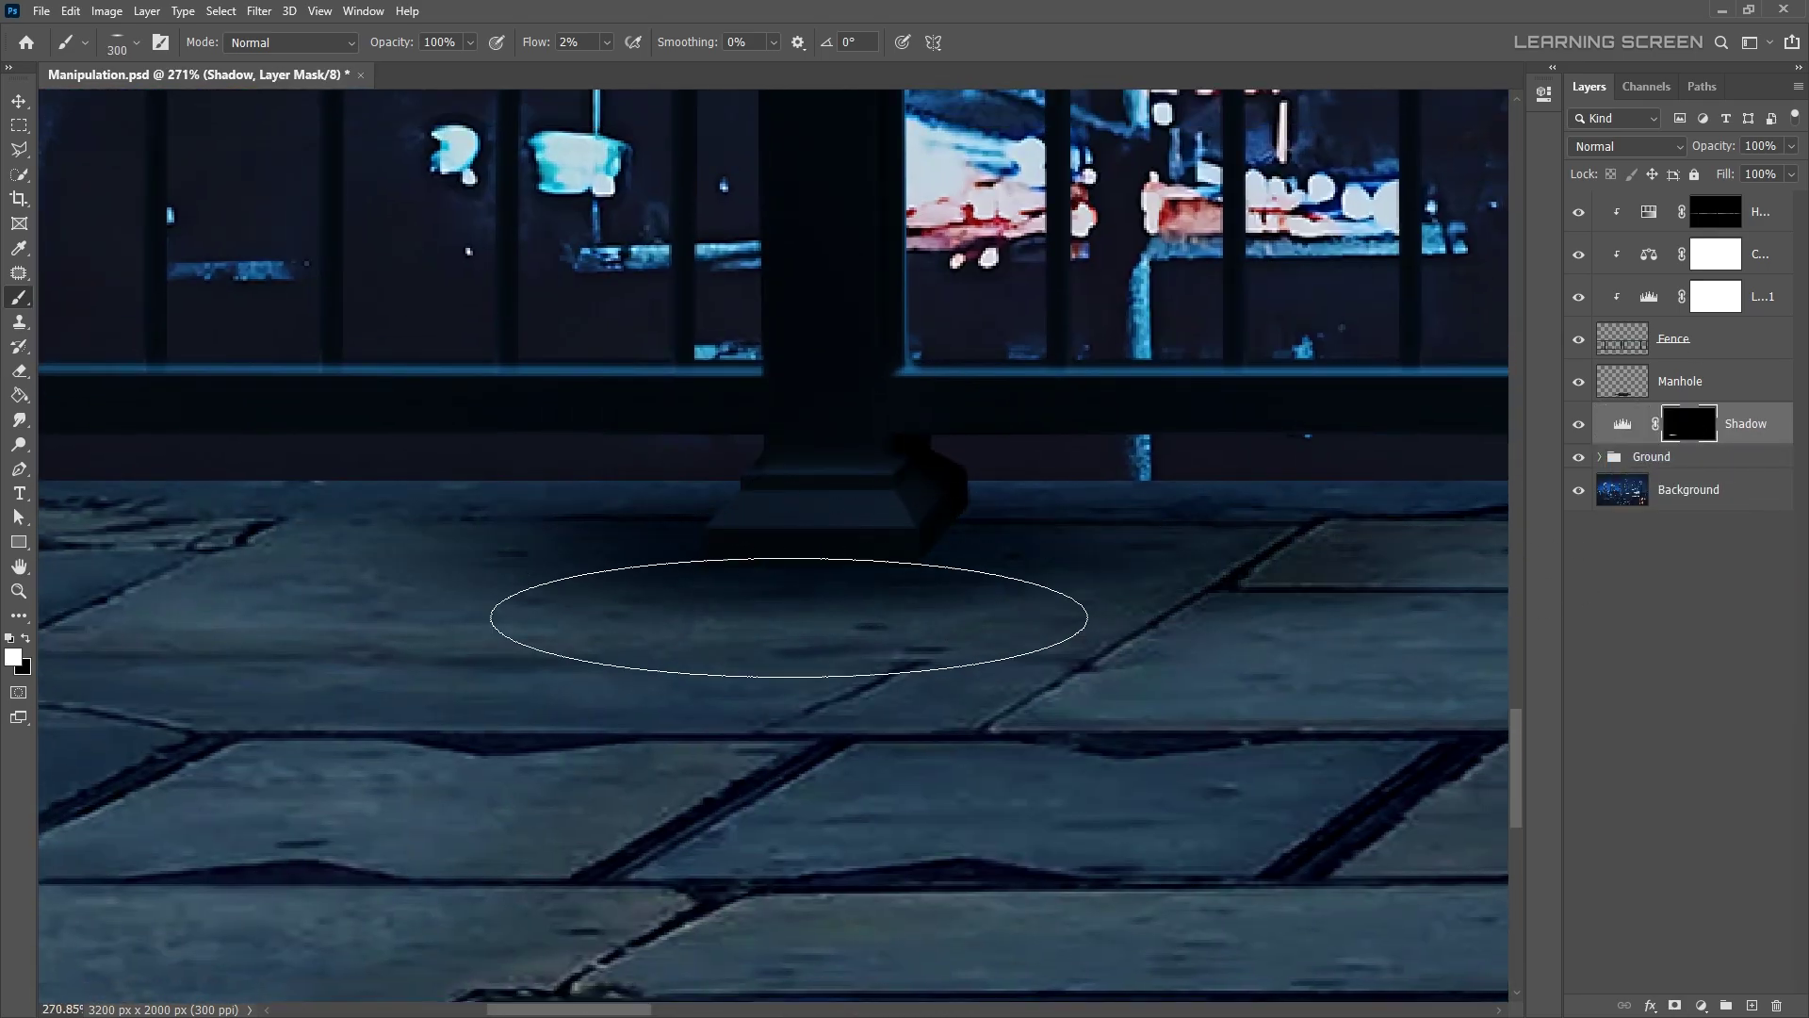
scroll(754, 584, "down", 3)
left_click_drag(791, 797, 819, 796)
key("bracketright")
key("bracketright")
scroll(998, 797, "down", 3)
scroll(997, 797, "up", 2)
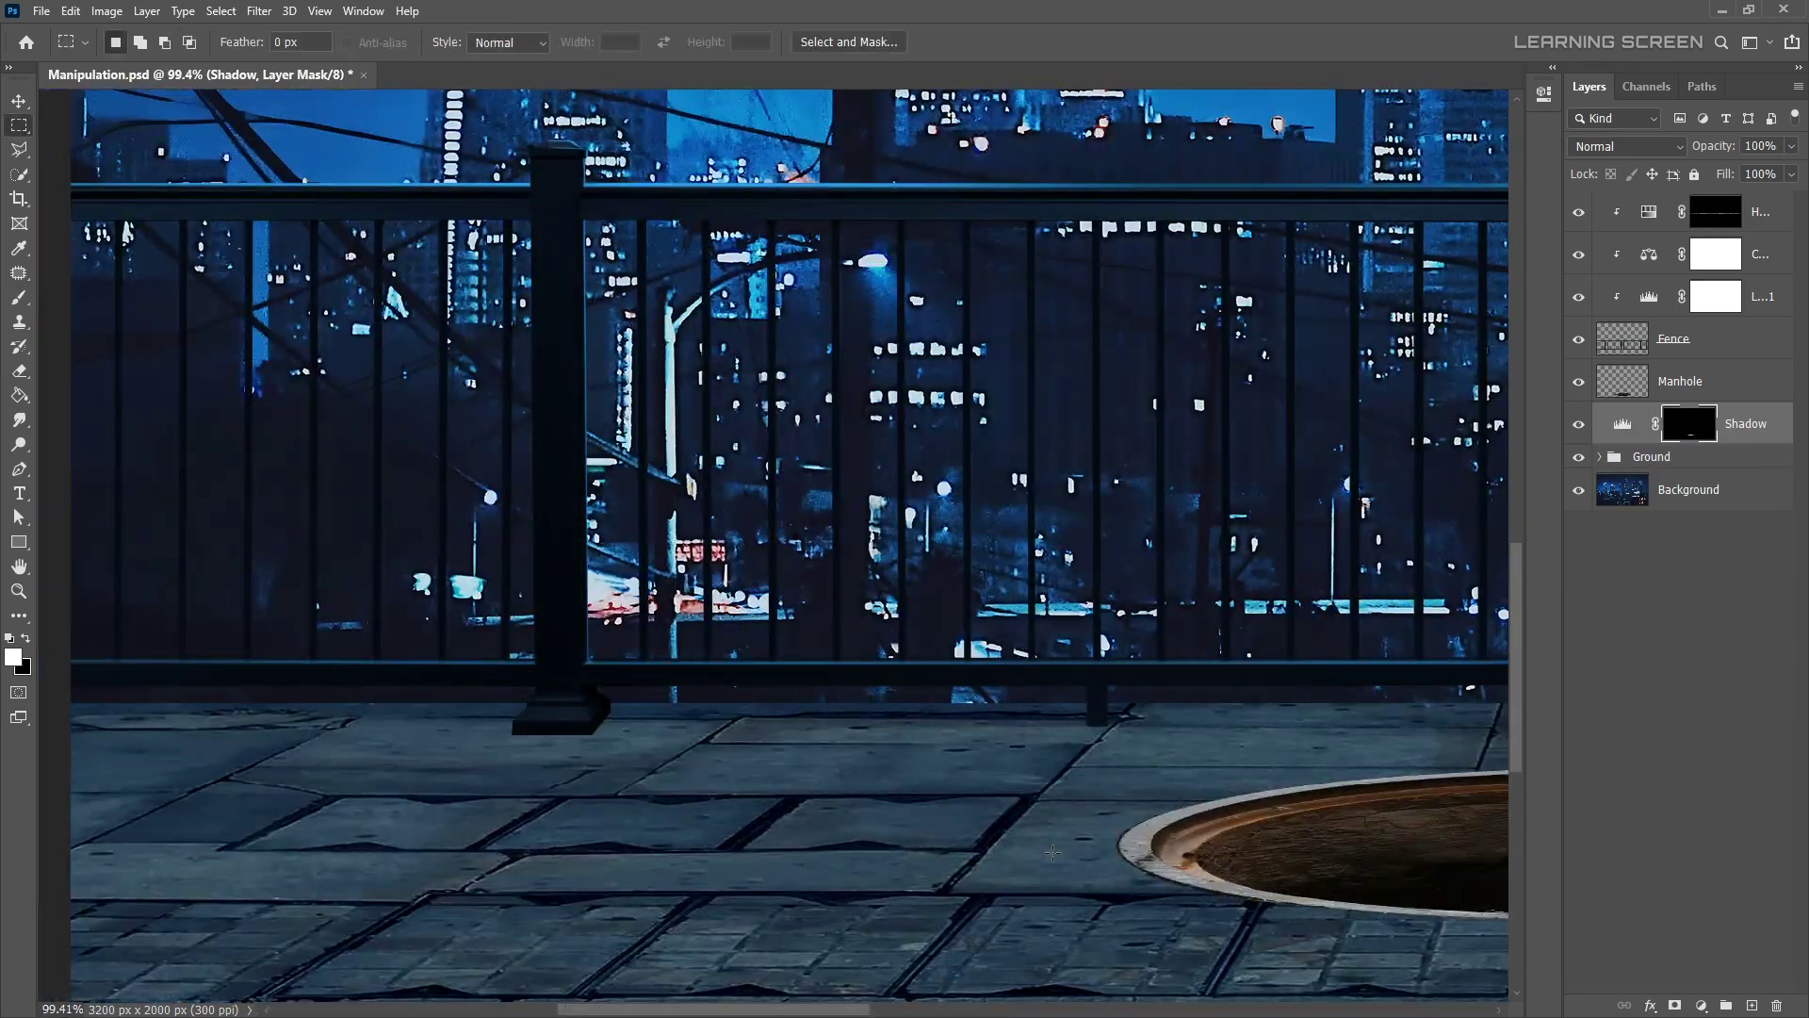
scroll(1037, 735, "up", 2)
scroll(1078, 678, "down", 3)
scroll(732, 747, "up", 3)
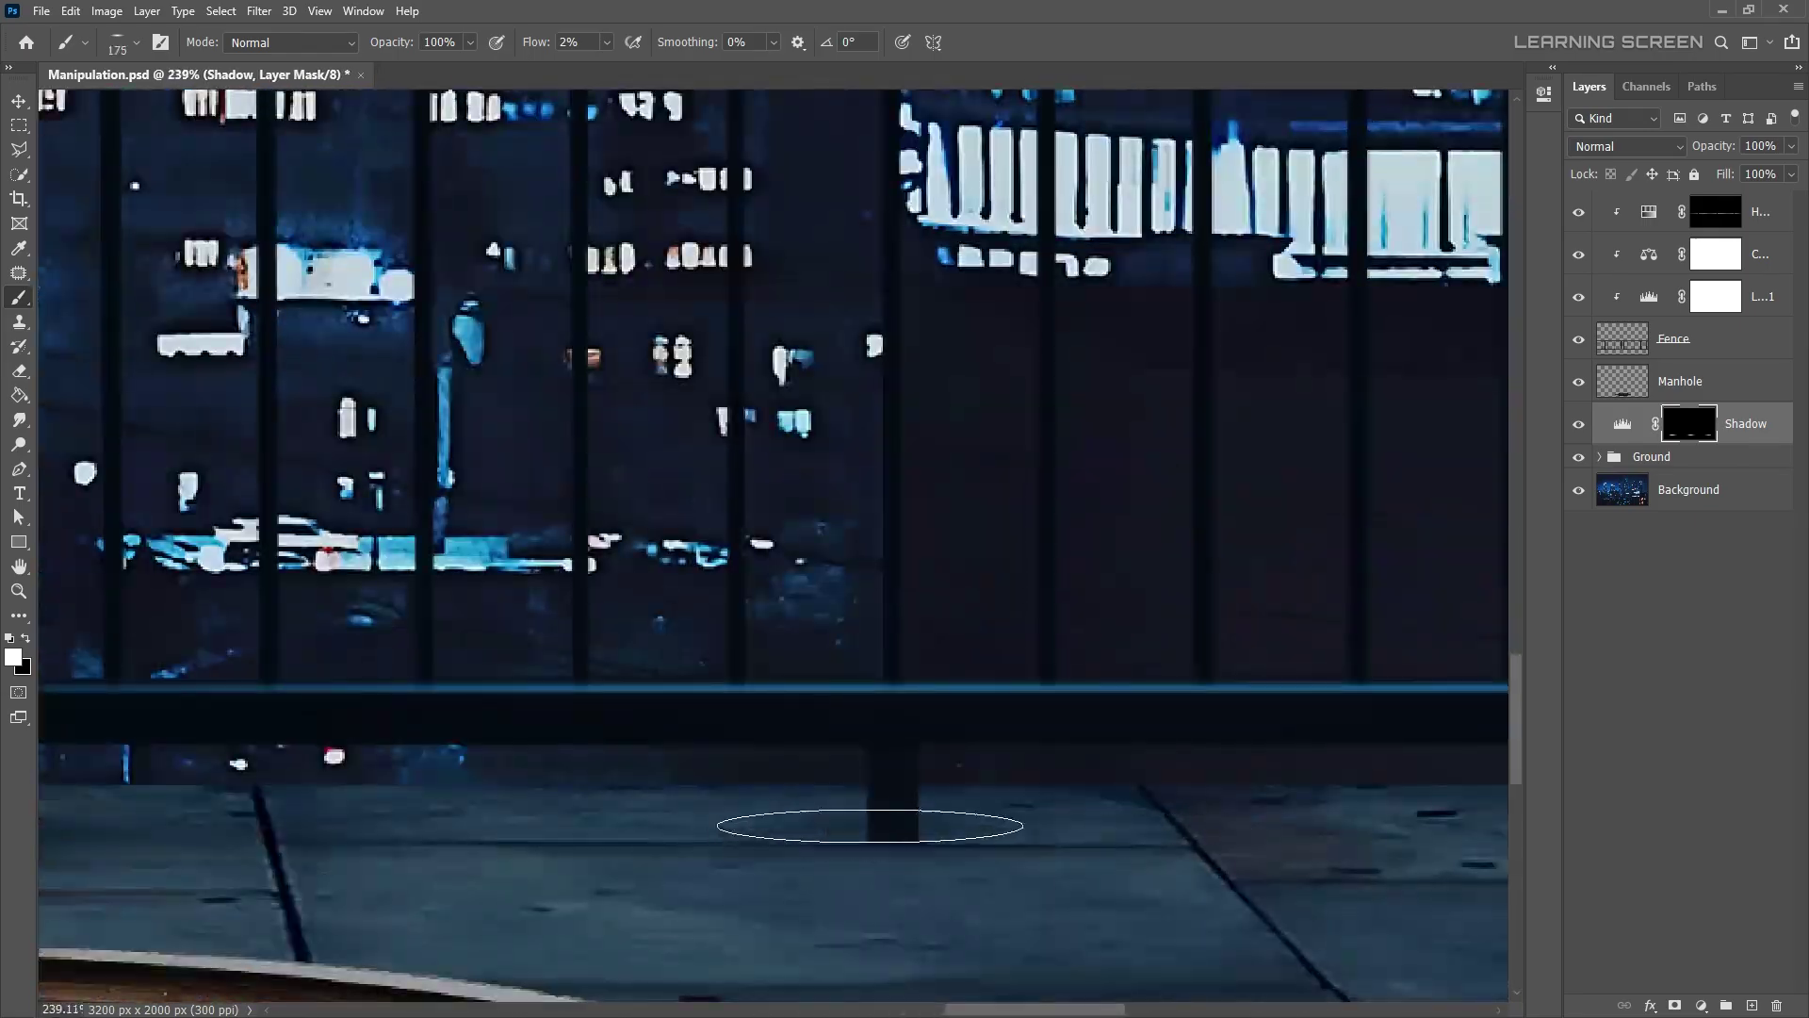
key("bracketleft")
key("bracketleft")
key("bracketleft")
scroll(707, 799, "down", 5)
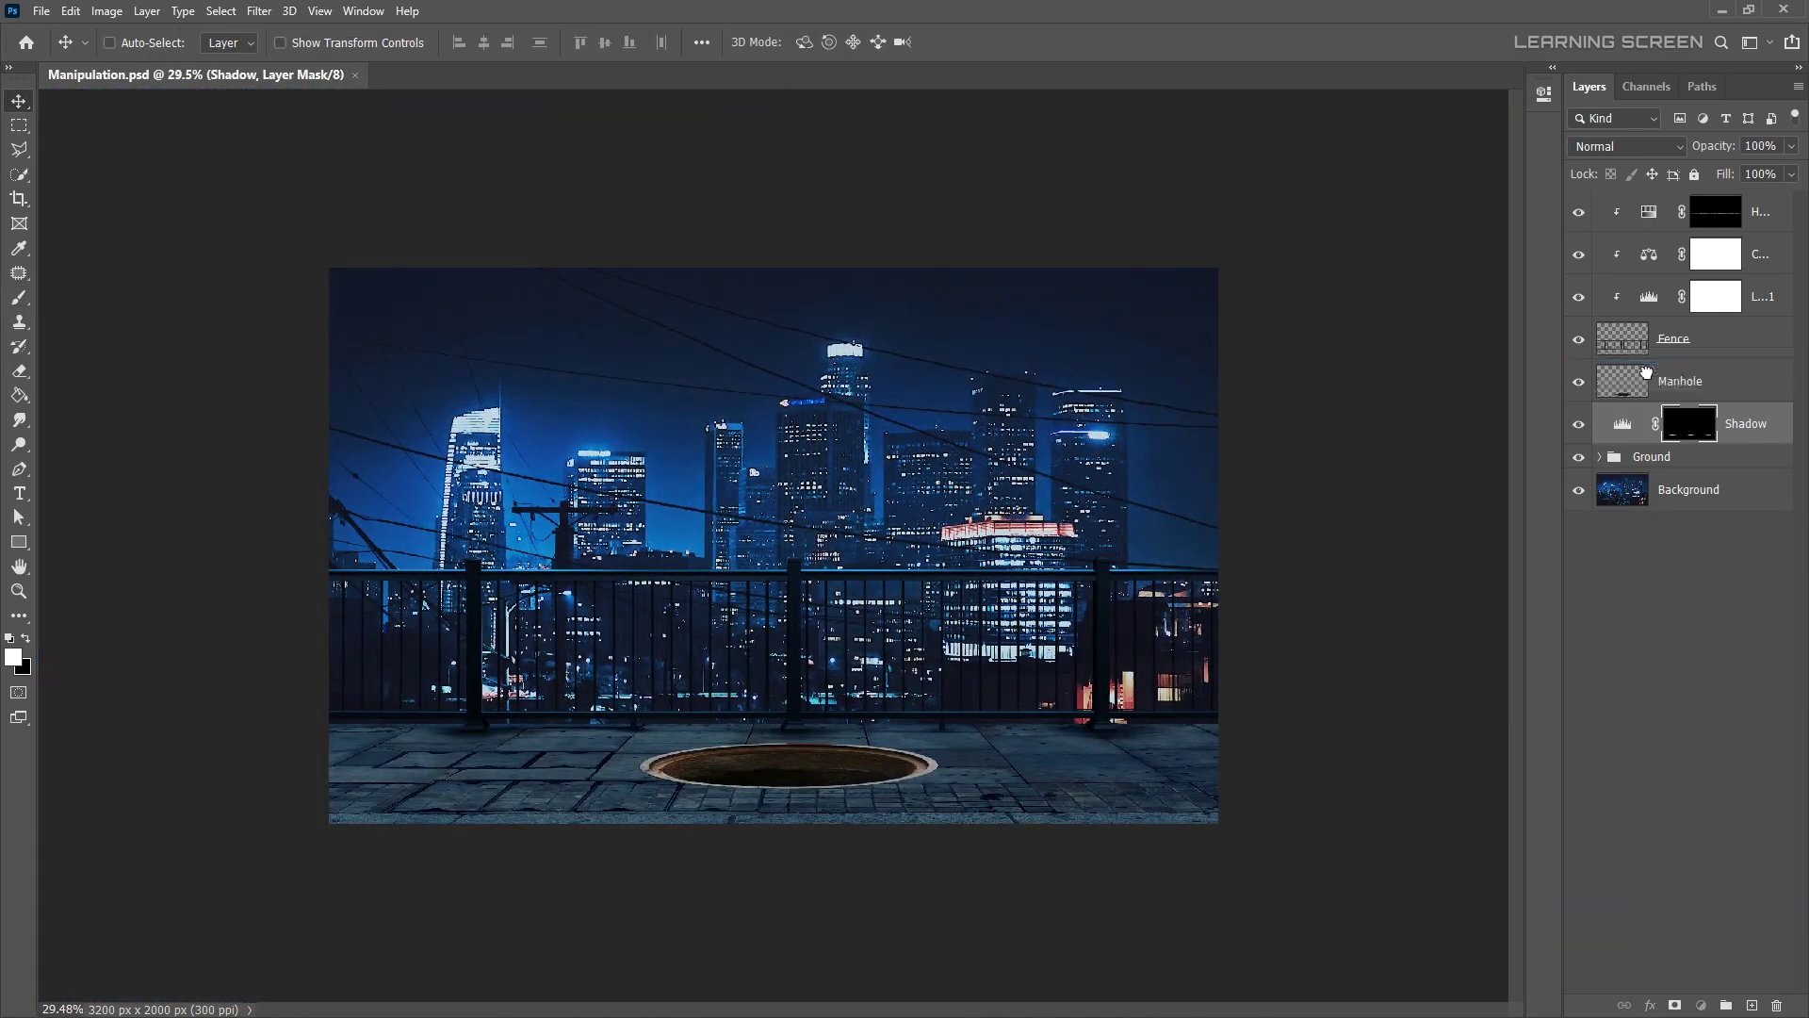
- Group the fence layers and their Shadow adjustment into a Fence group
left_click_drag(1647, 372, 1647, 362)
left_click(1757, 212, "shift")
key("ctrl+g")
key("Return")
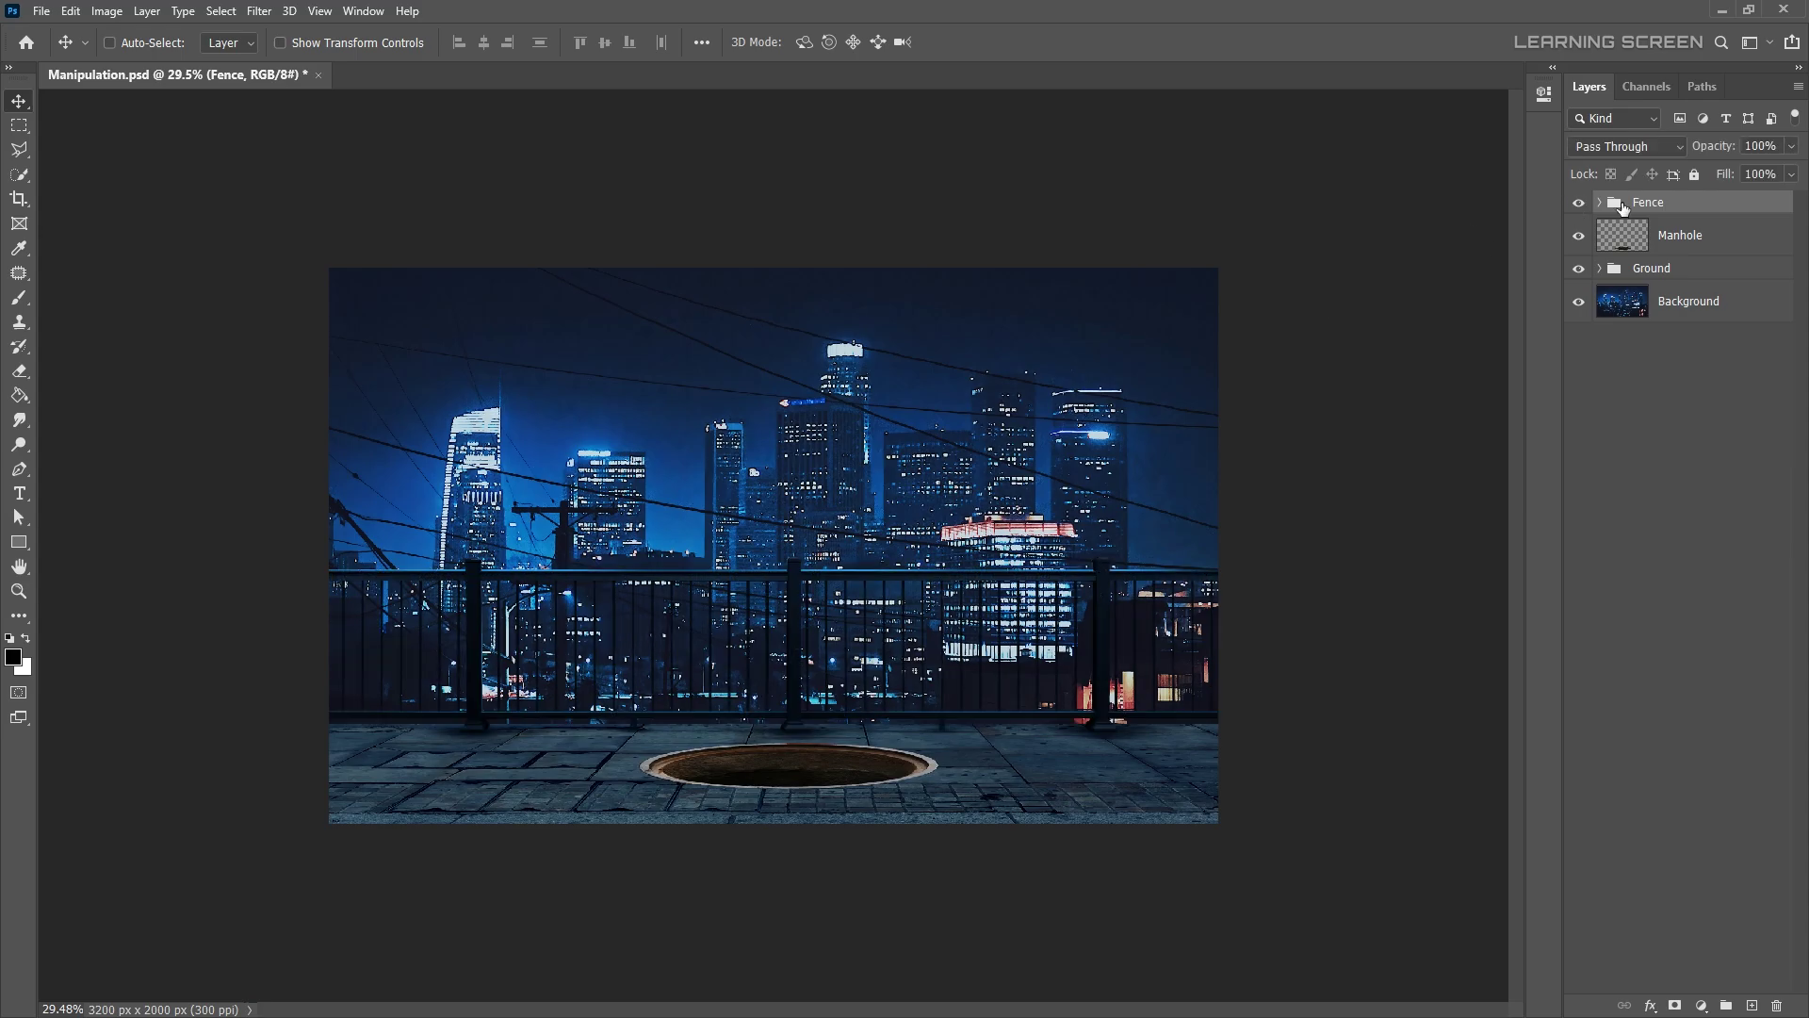
- Darken the city Background with Camera Raw Blacks -24
left_click(259, 10)
left_click(298, 121)
scroll(1300, 565, "down", 2)
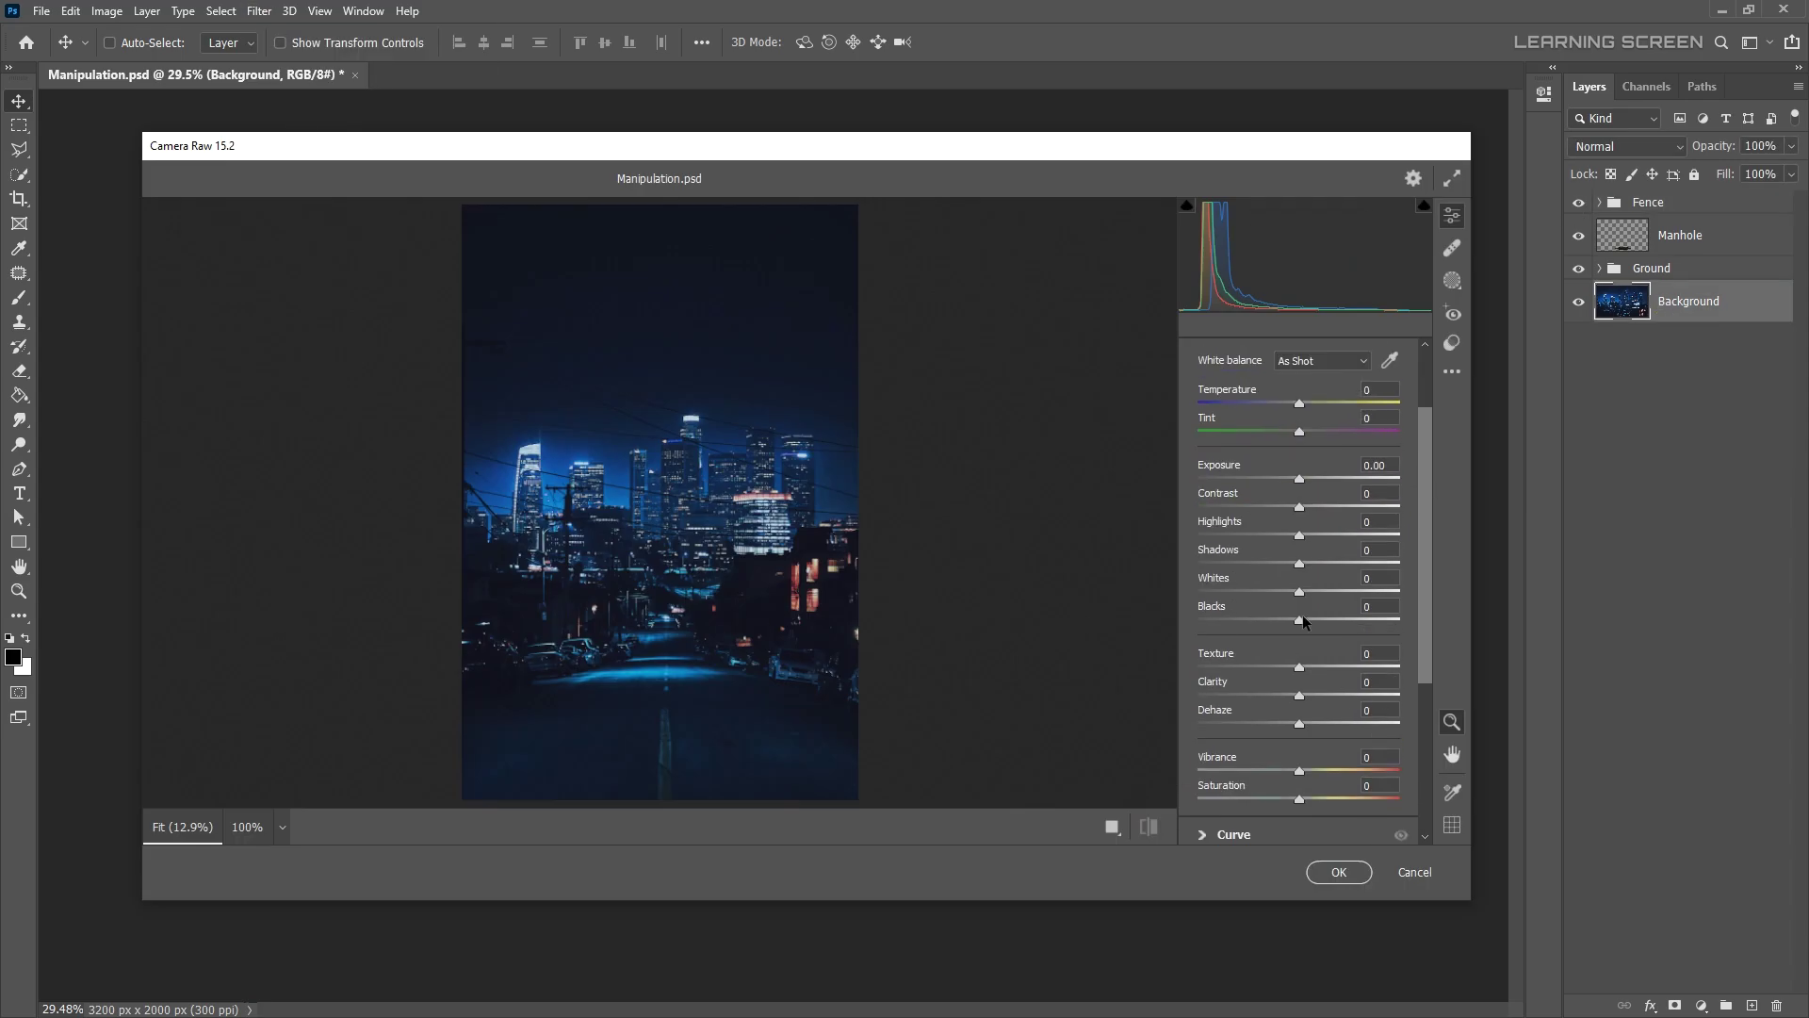
left_click_drag(1298, 620, 1268, 622)
left_click(1338, 871)
- Apply a 2.5 px Gaussian Blur to the city Background
left_click(259, 11)
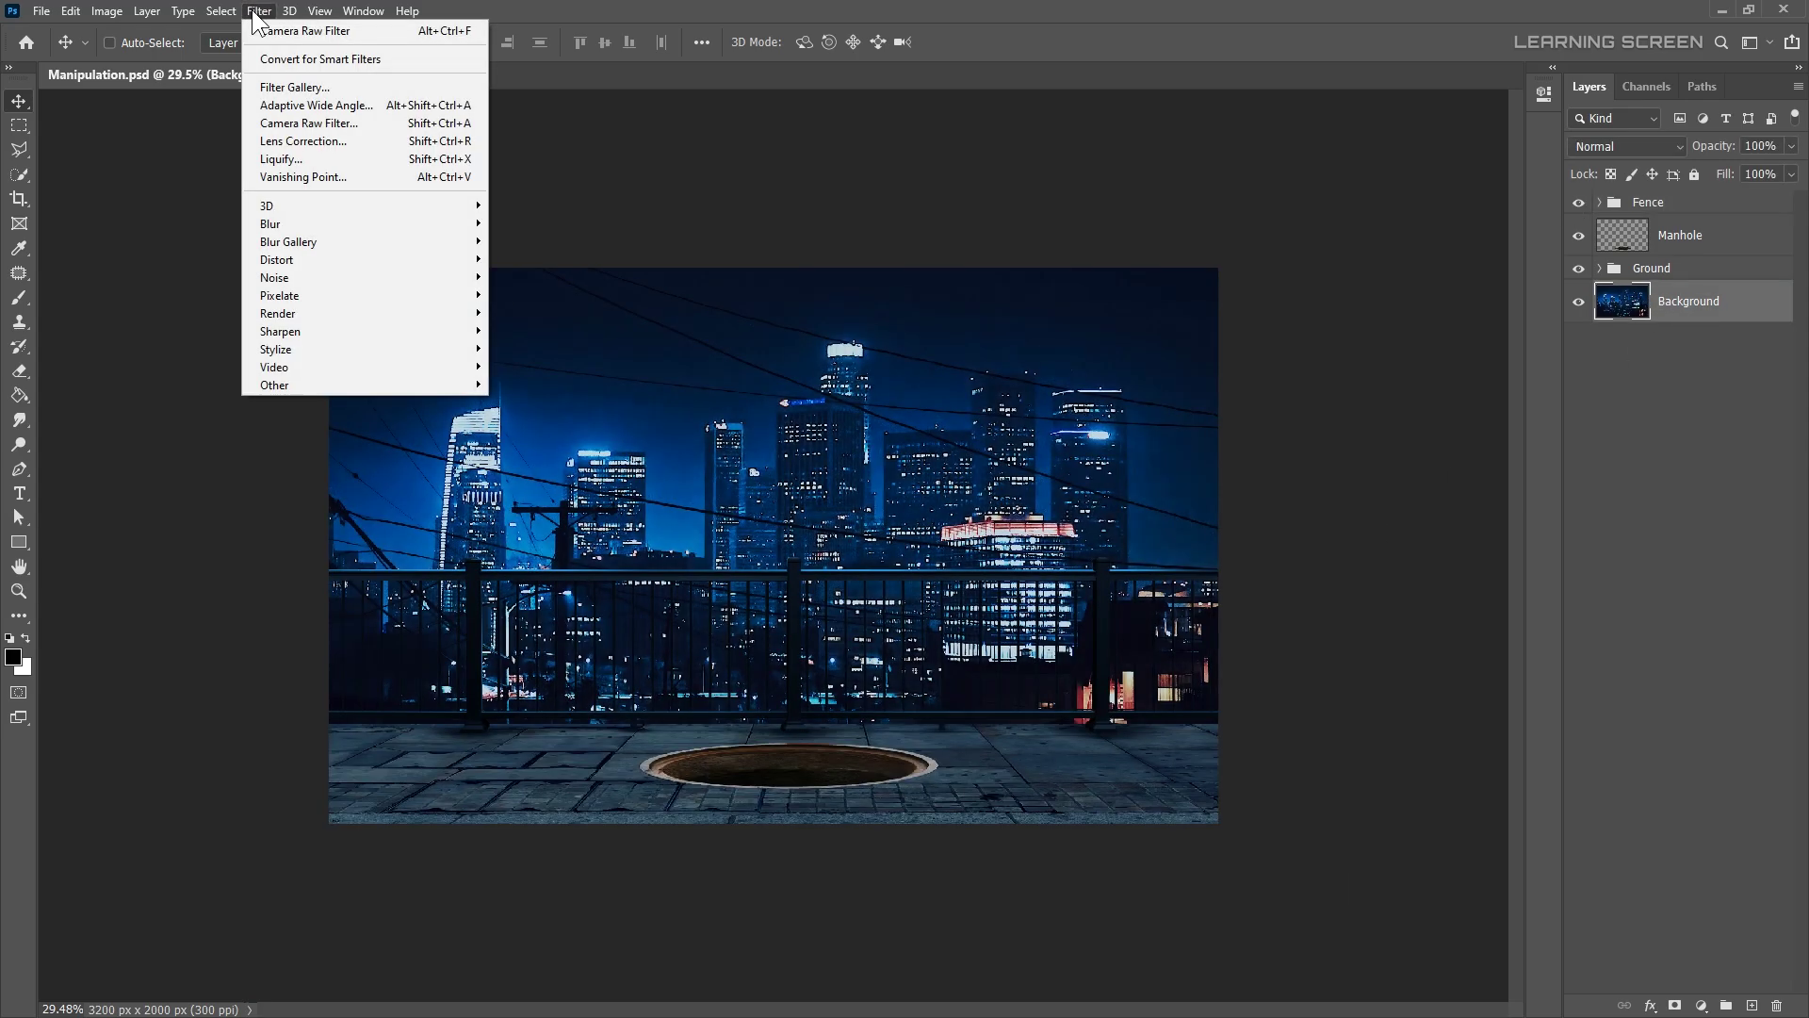
left_click(514, 295)
left_click_drag(1097, 460, 1095, 460)
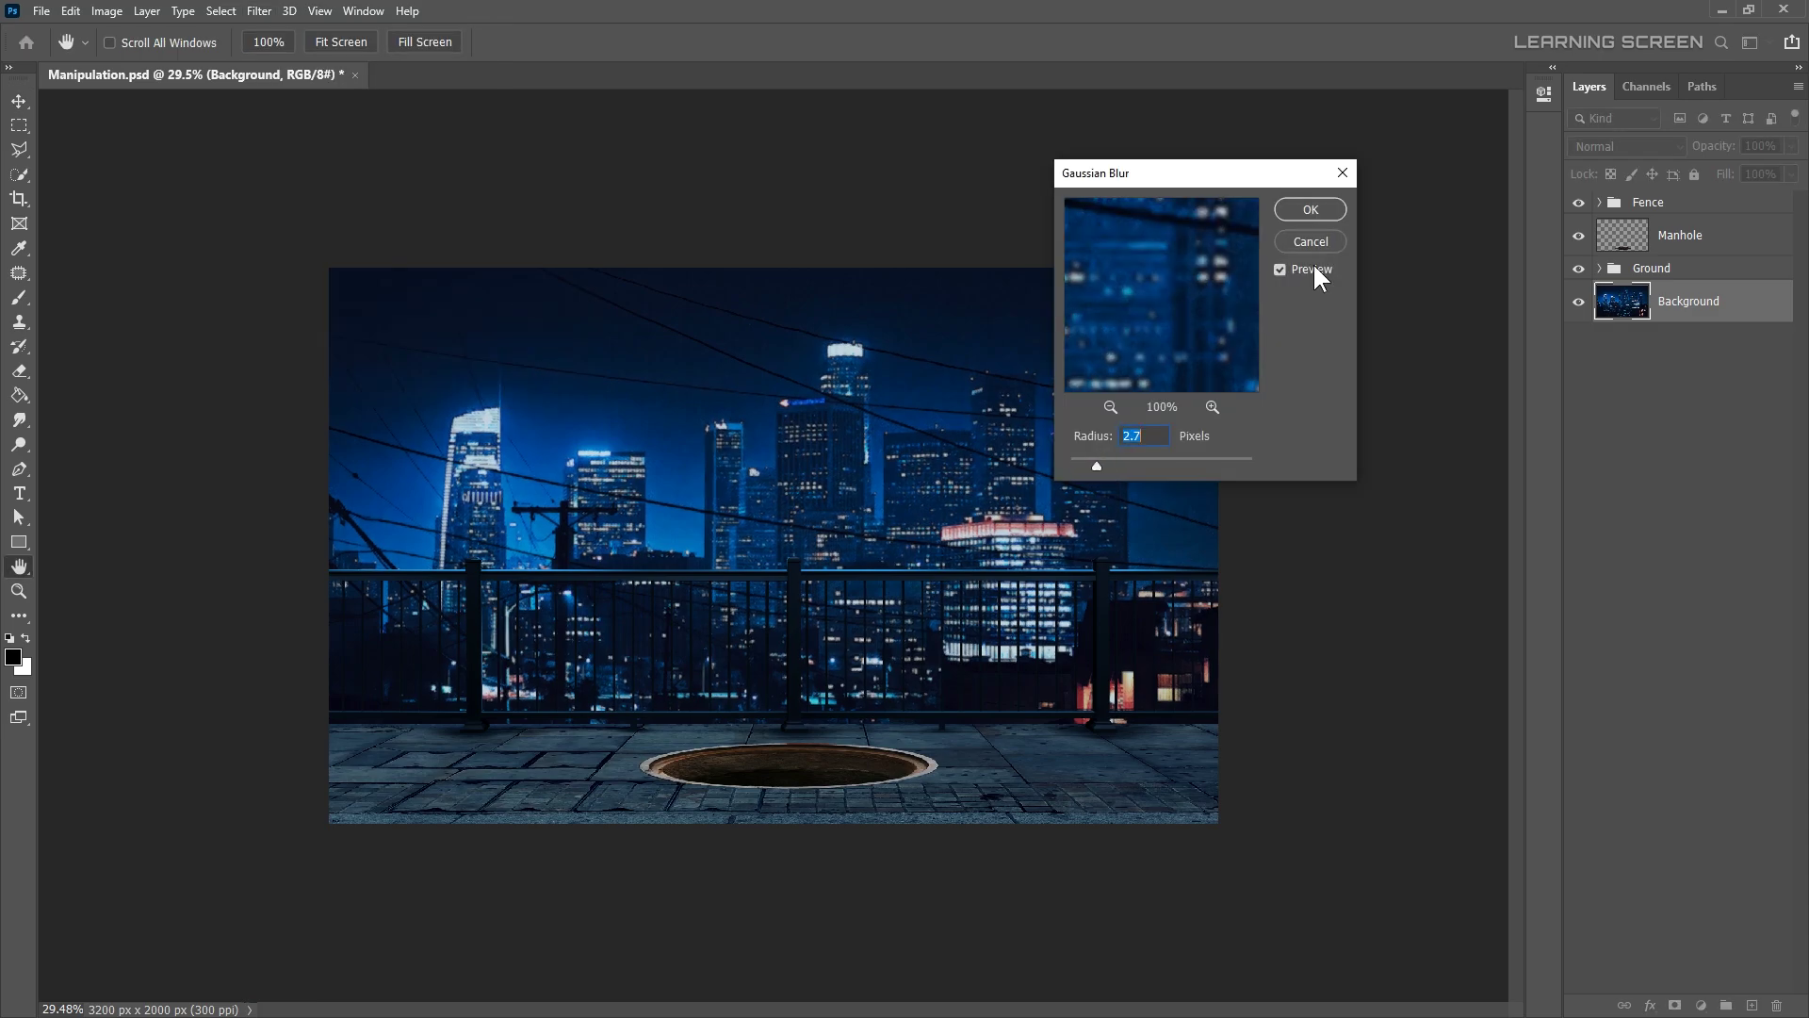
left_click(1280, 269)
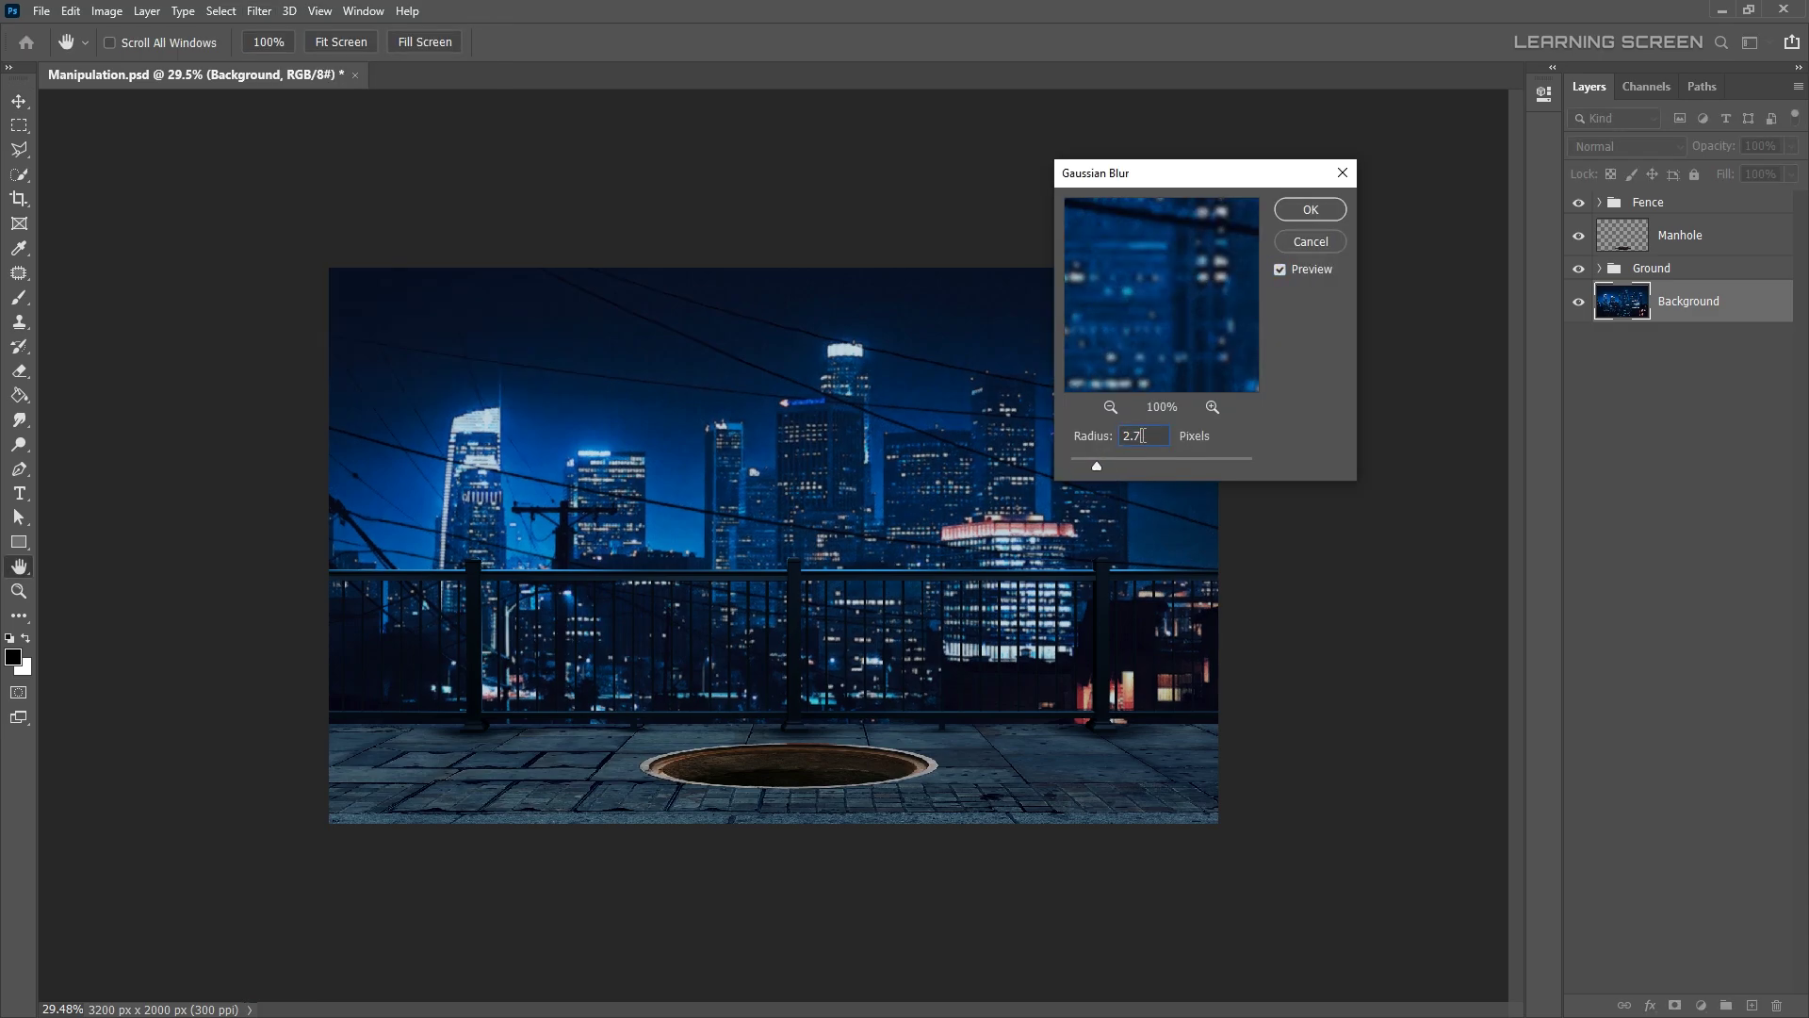
left_click(1310, 208)
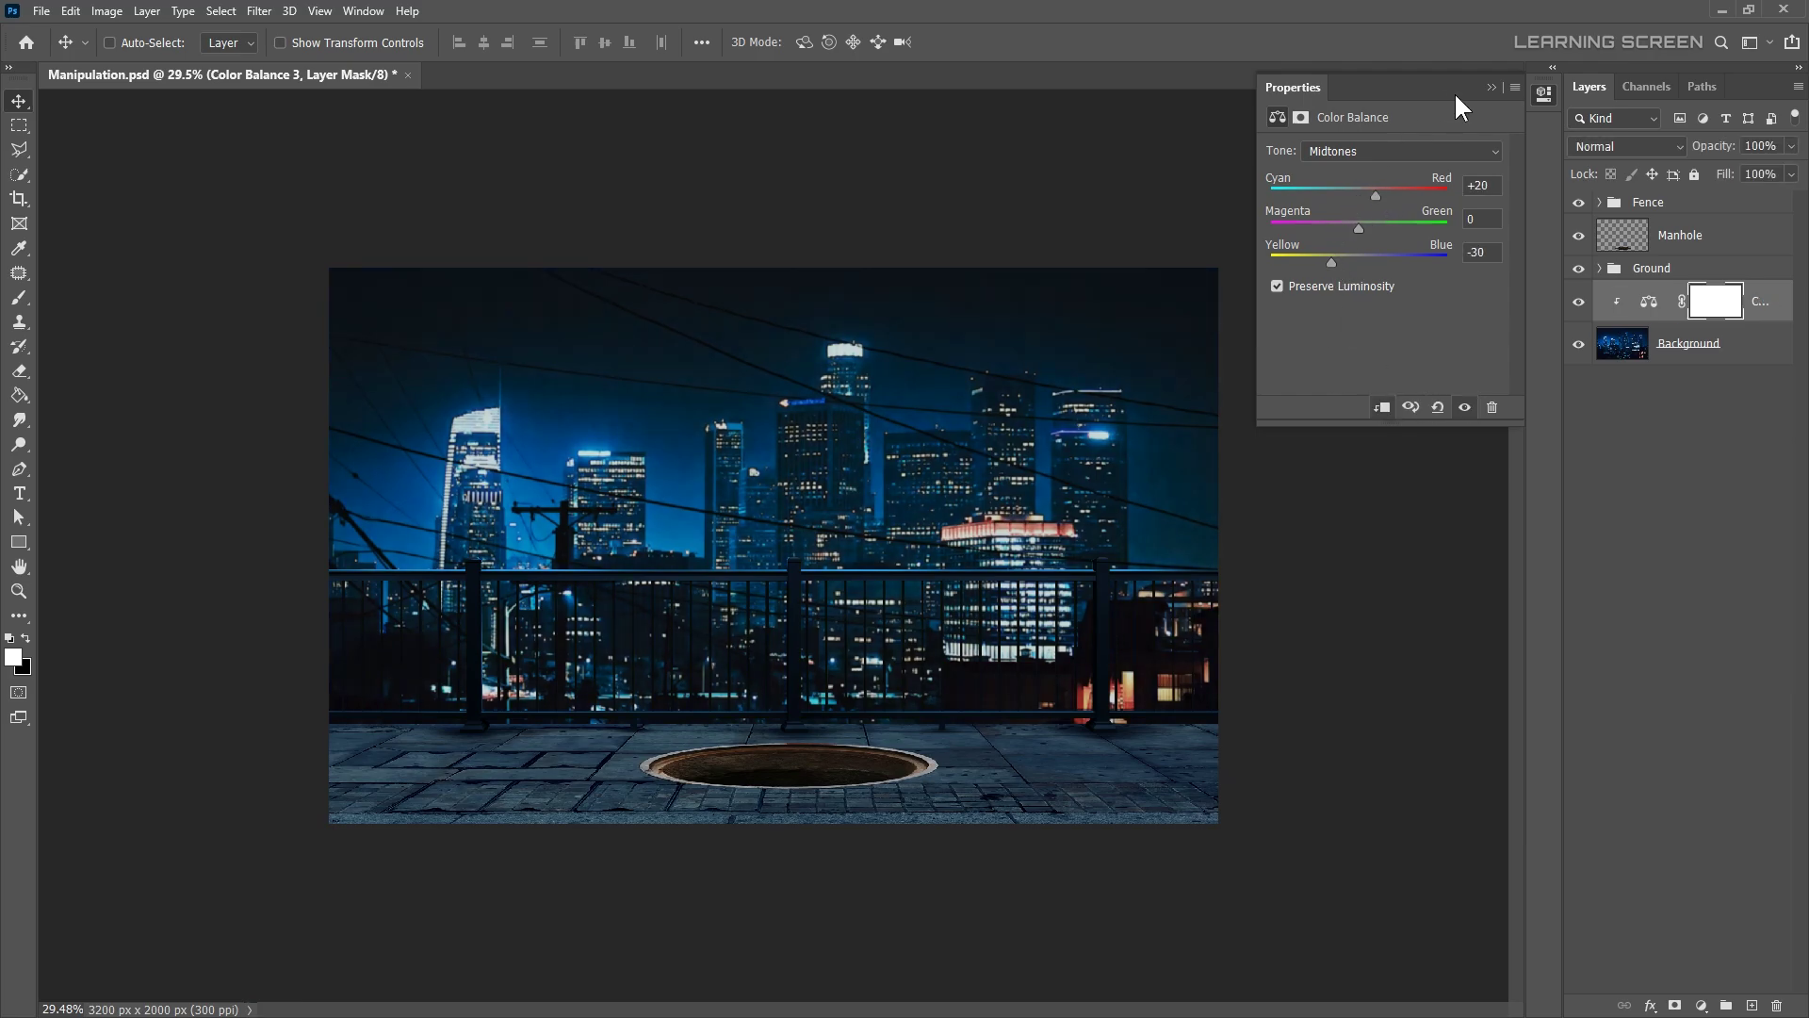
- Add a light-blue Solid Color fill layer clipped to the city layers
left_click(1491, 87)
left_click(1644, 306)
left_click(1702, 1005)
left_click(1683, 671)
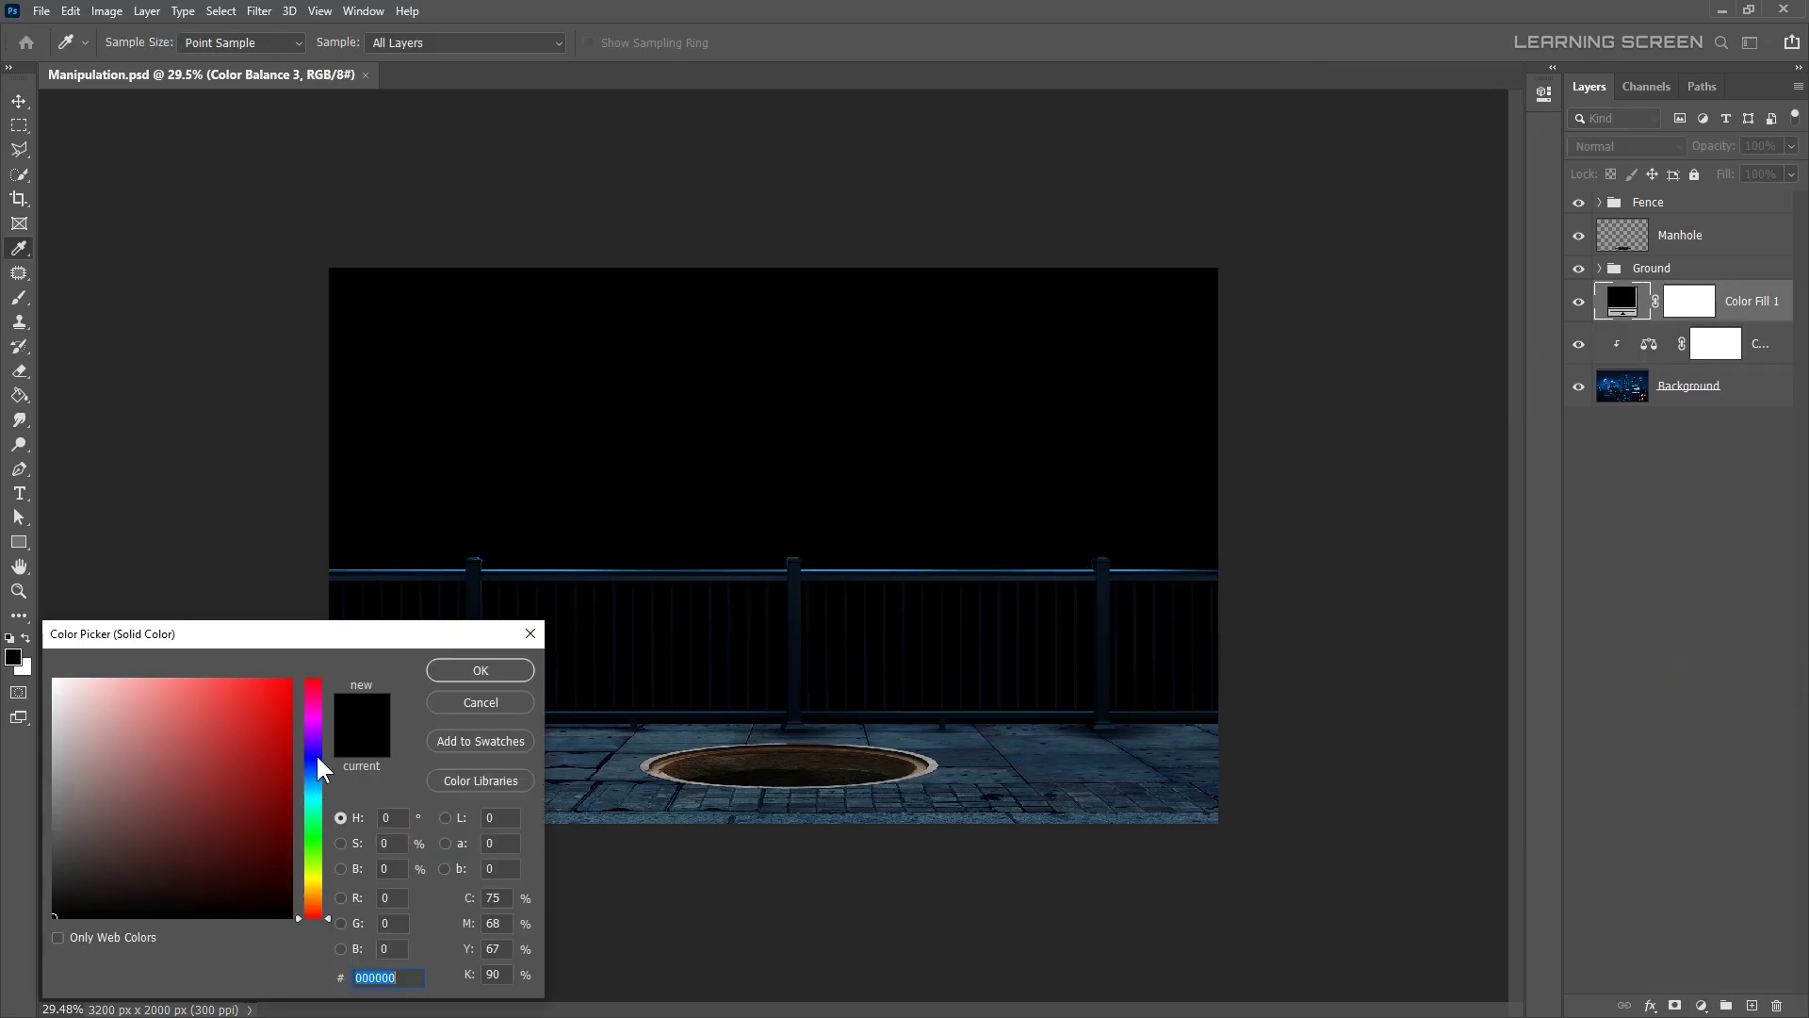
left_click(315, 753)
left_click(202, 735)
key("Return")
right_click(1678, 312)
left_click(1547, 586)
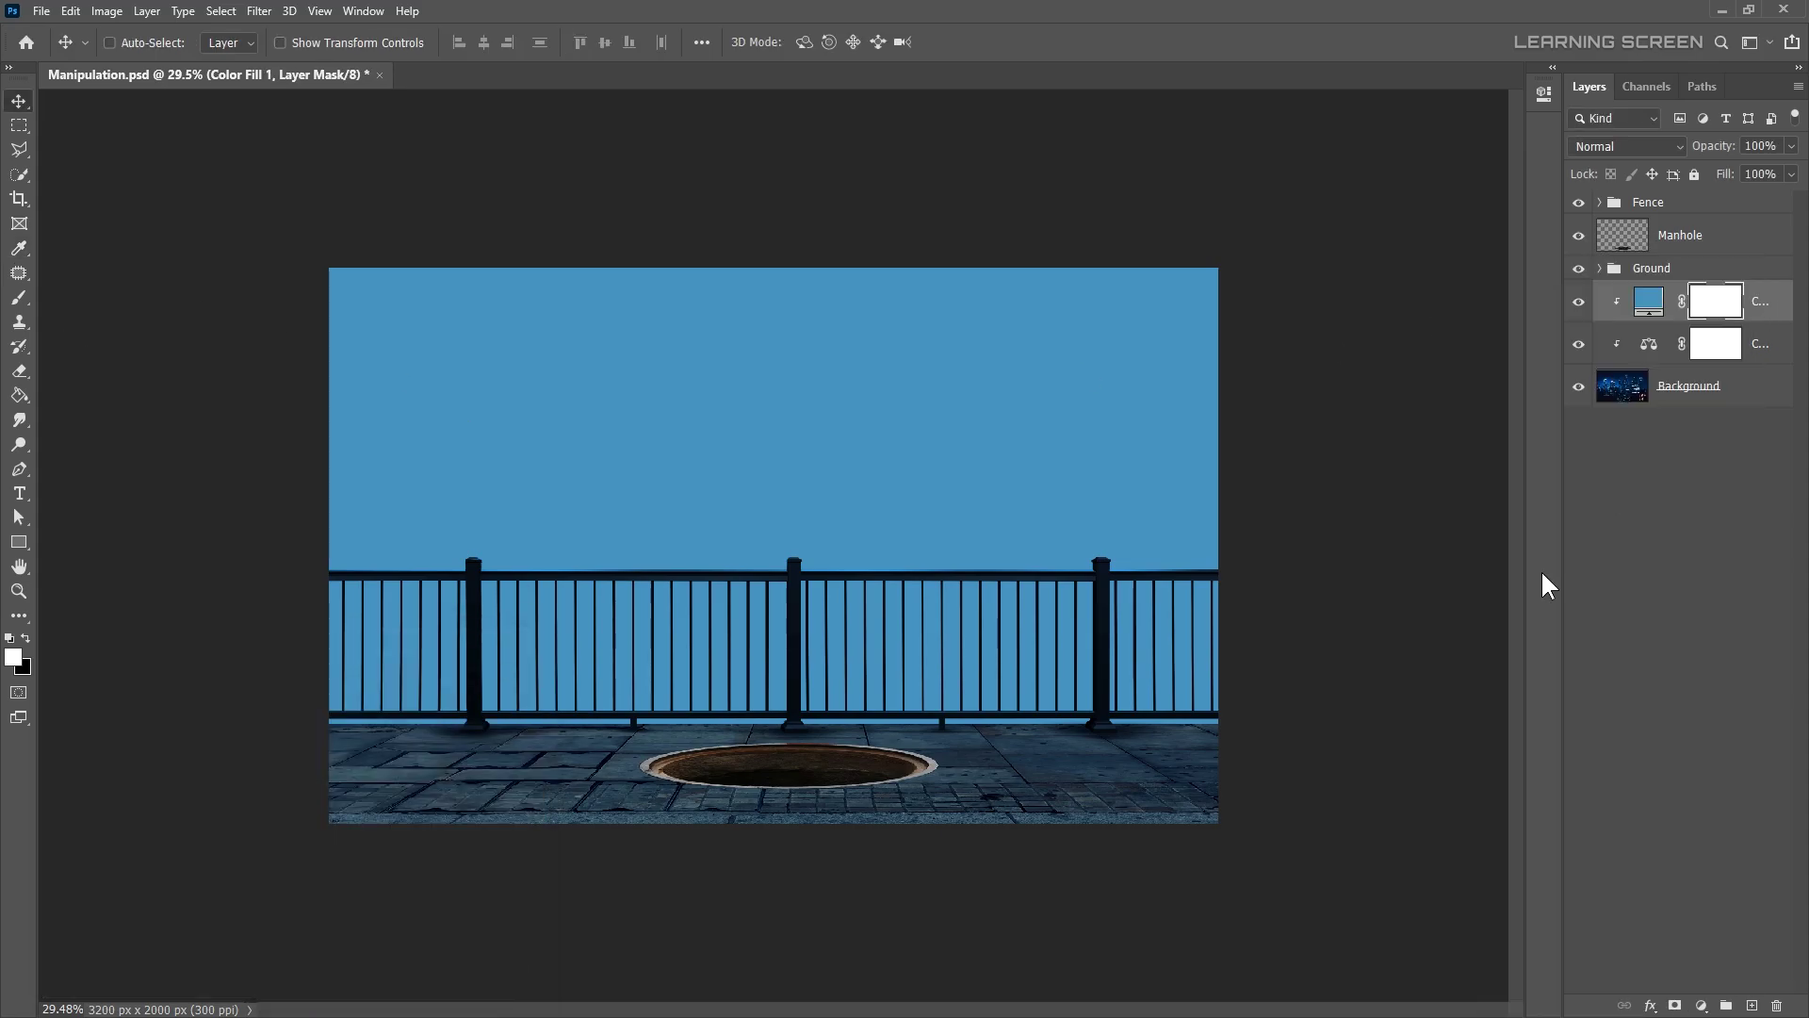
- Draw a foreground-to-background gradient on the fill mask, fading the blue from top to bottom
left_click(133, 43)
left_click(973, 251)
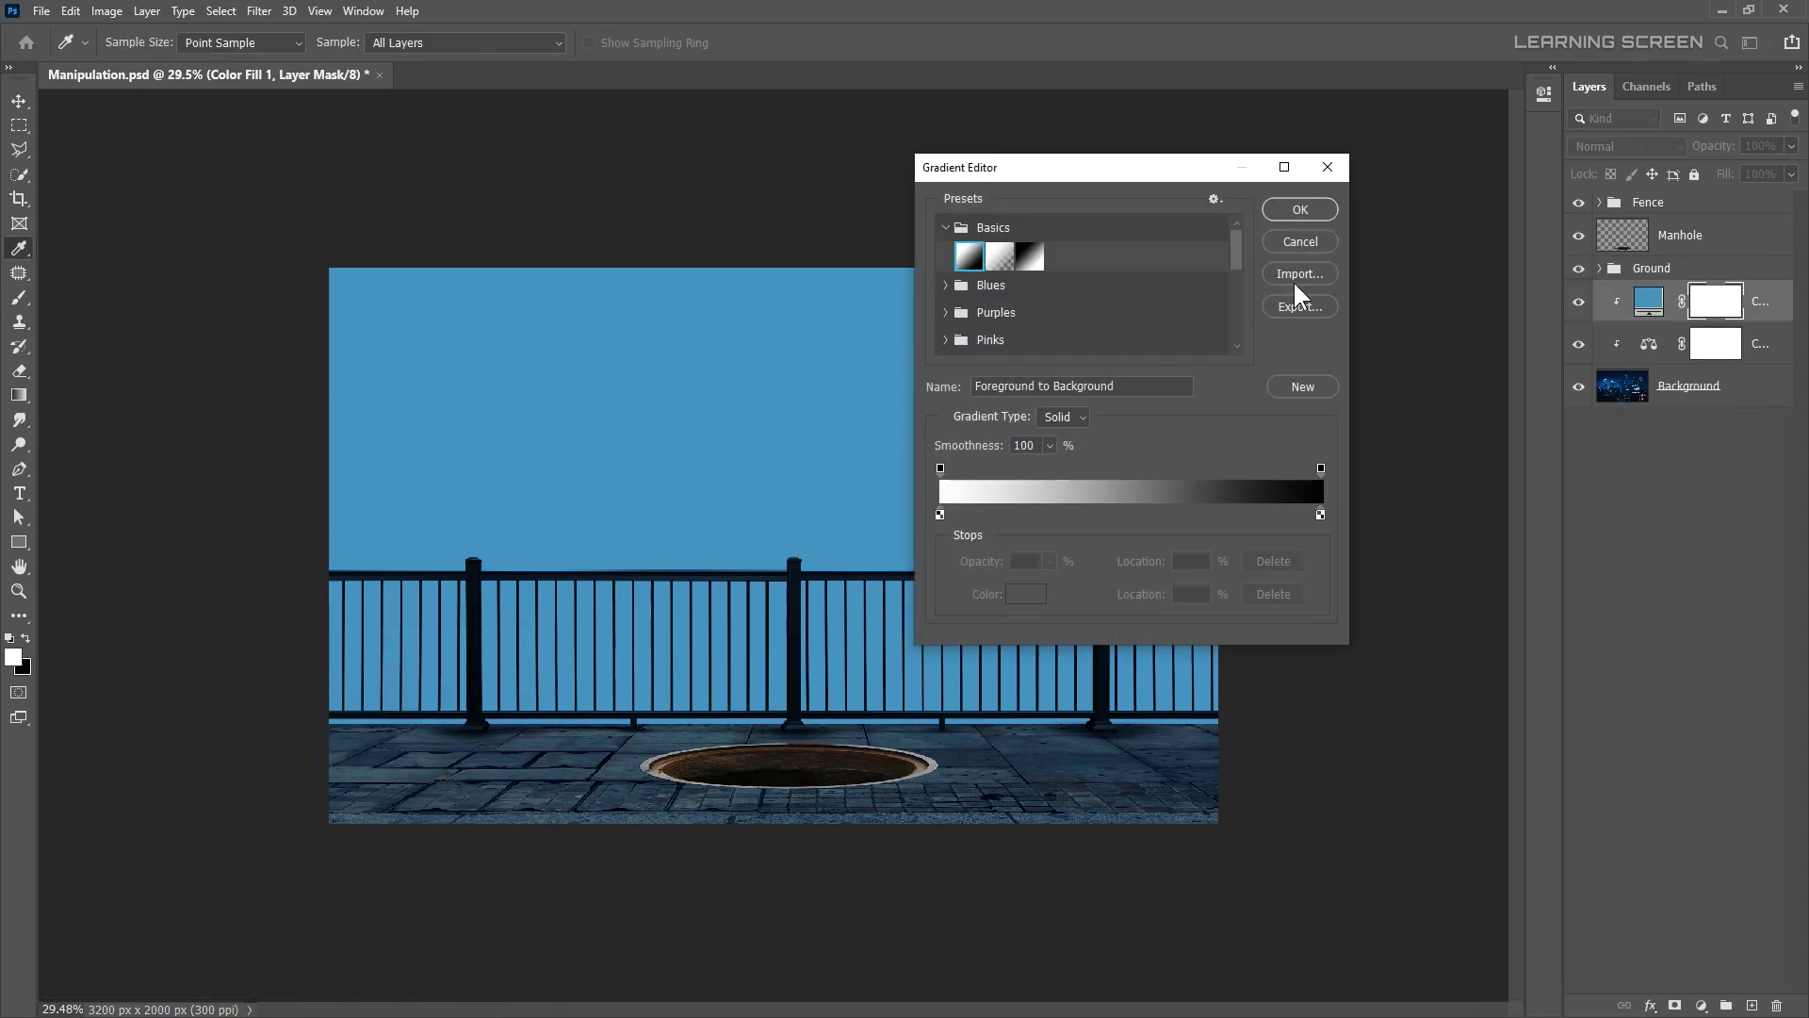
left_click(1301, 210)
left_click_drag(772, 810, 772, 424)
key("ctrl+minus")
left_click_drag(763, 783, 761, 377)
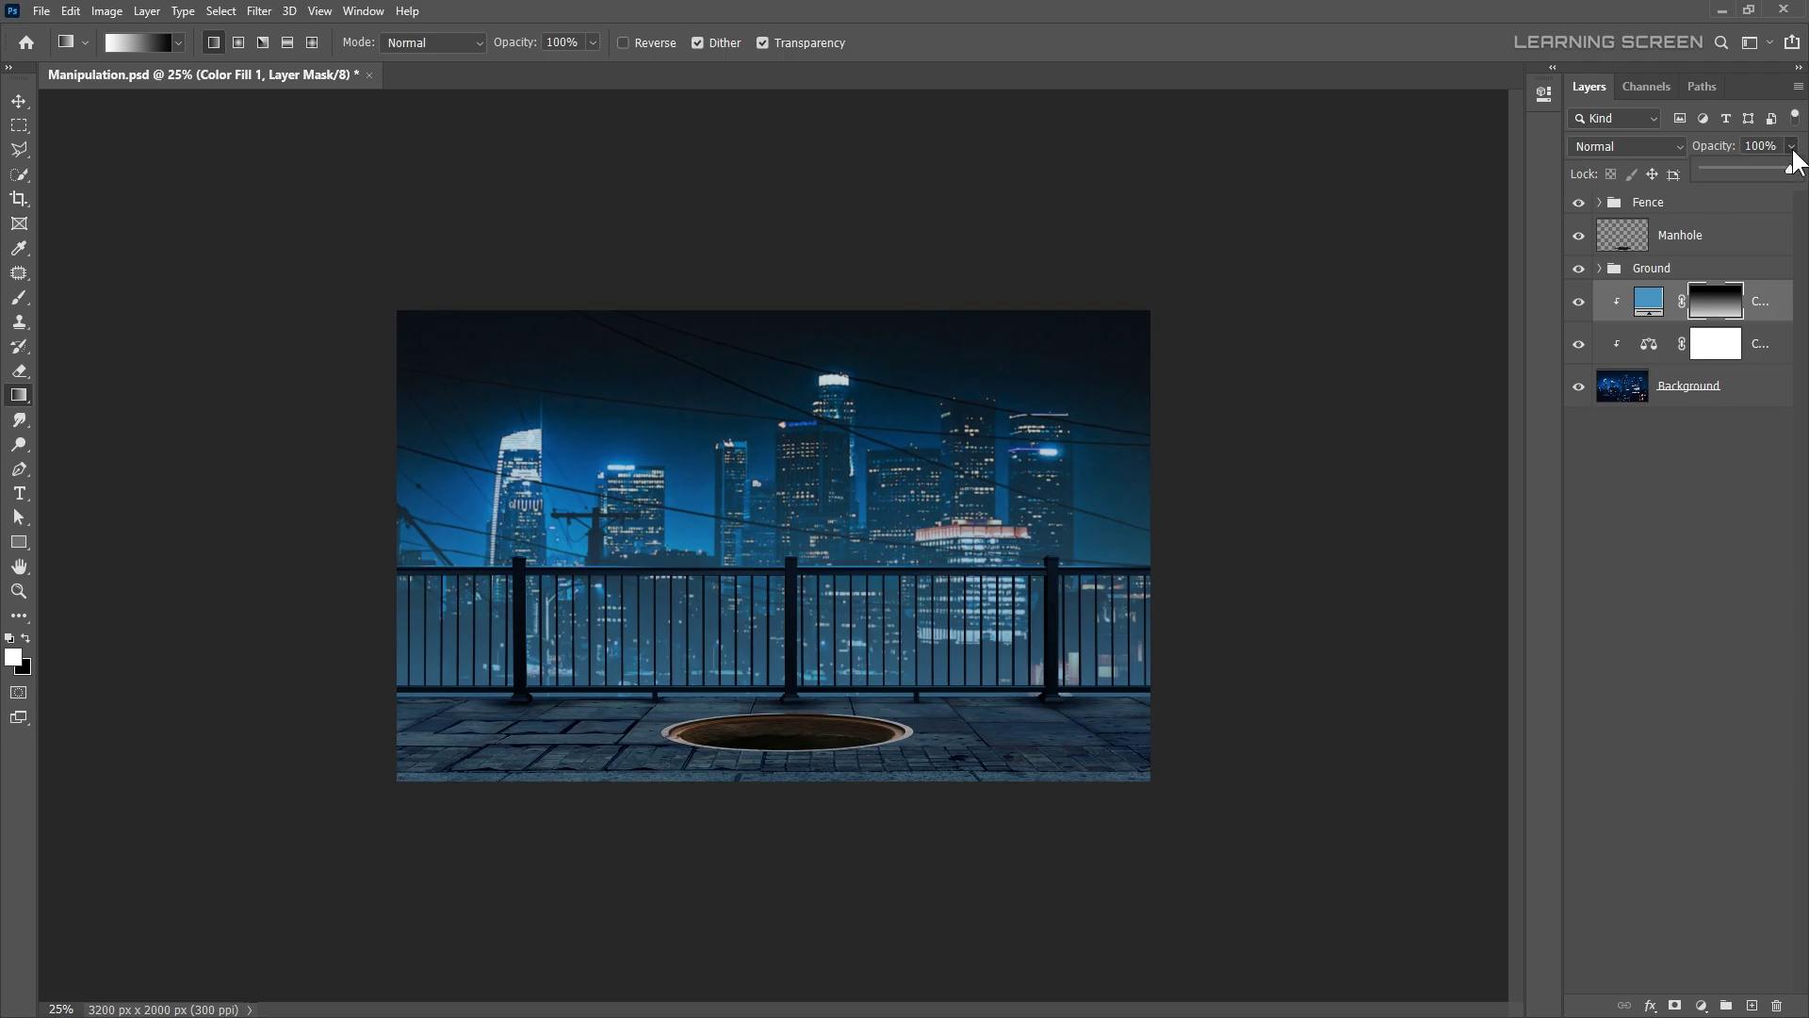
left_click(1580, 302)
left_click(1580, 303)
left_click_drag(775, 781, 776, 401)
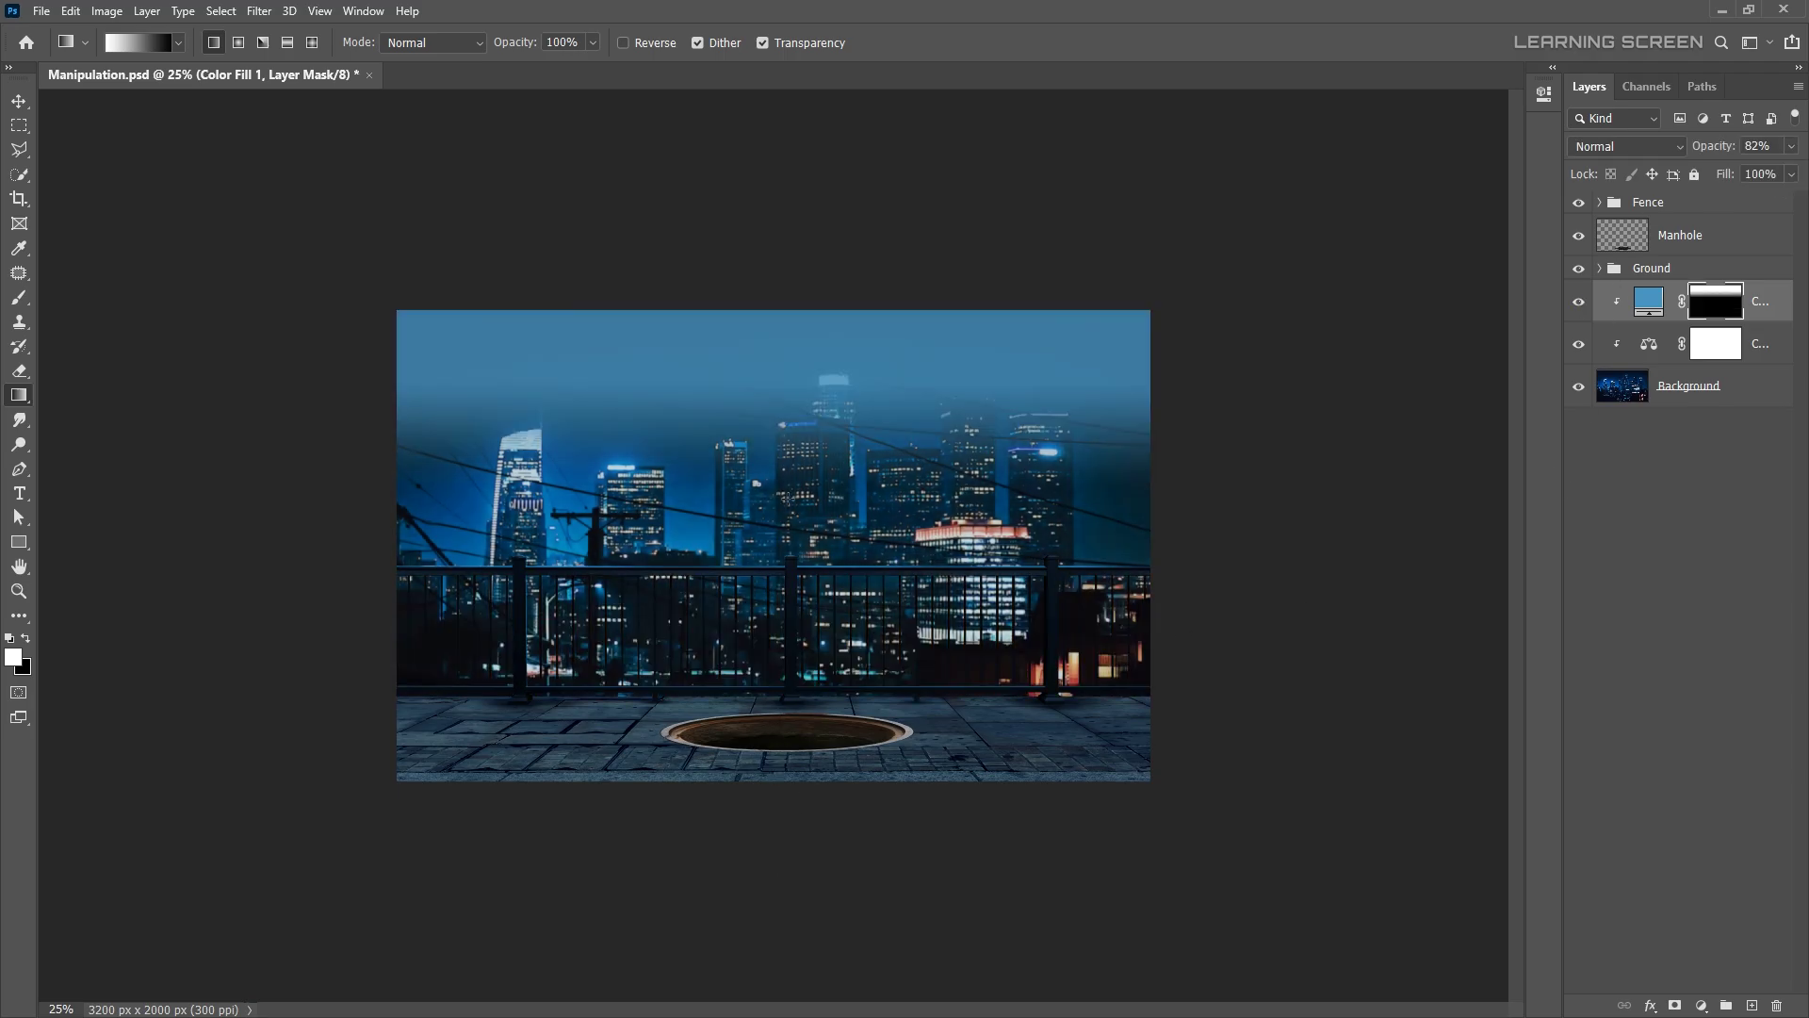
key("ctrl+z")
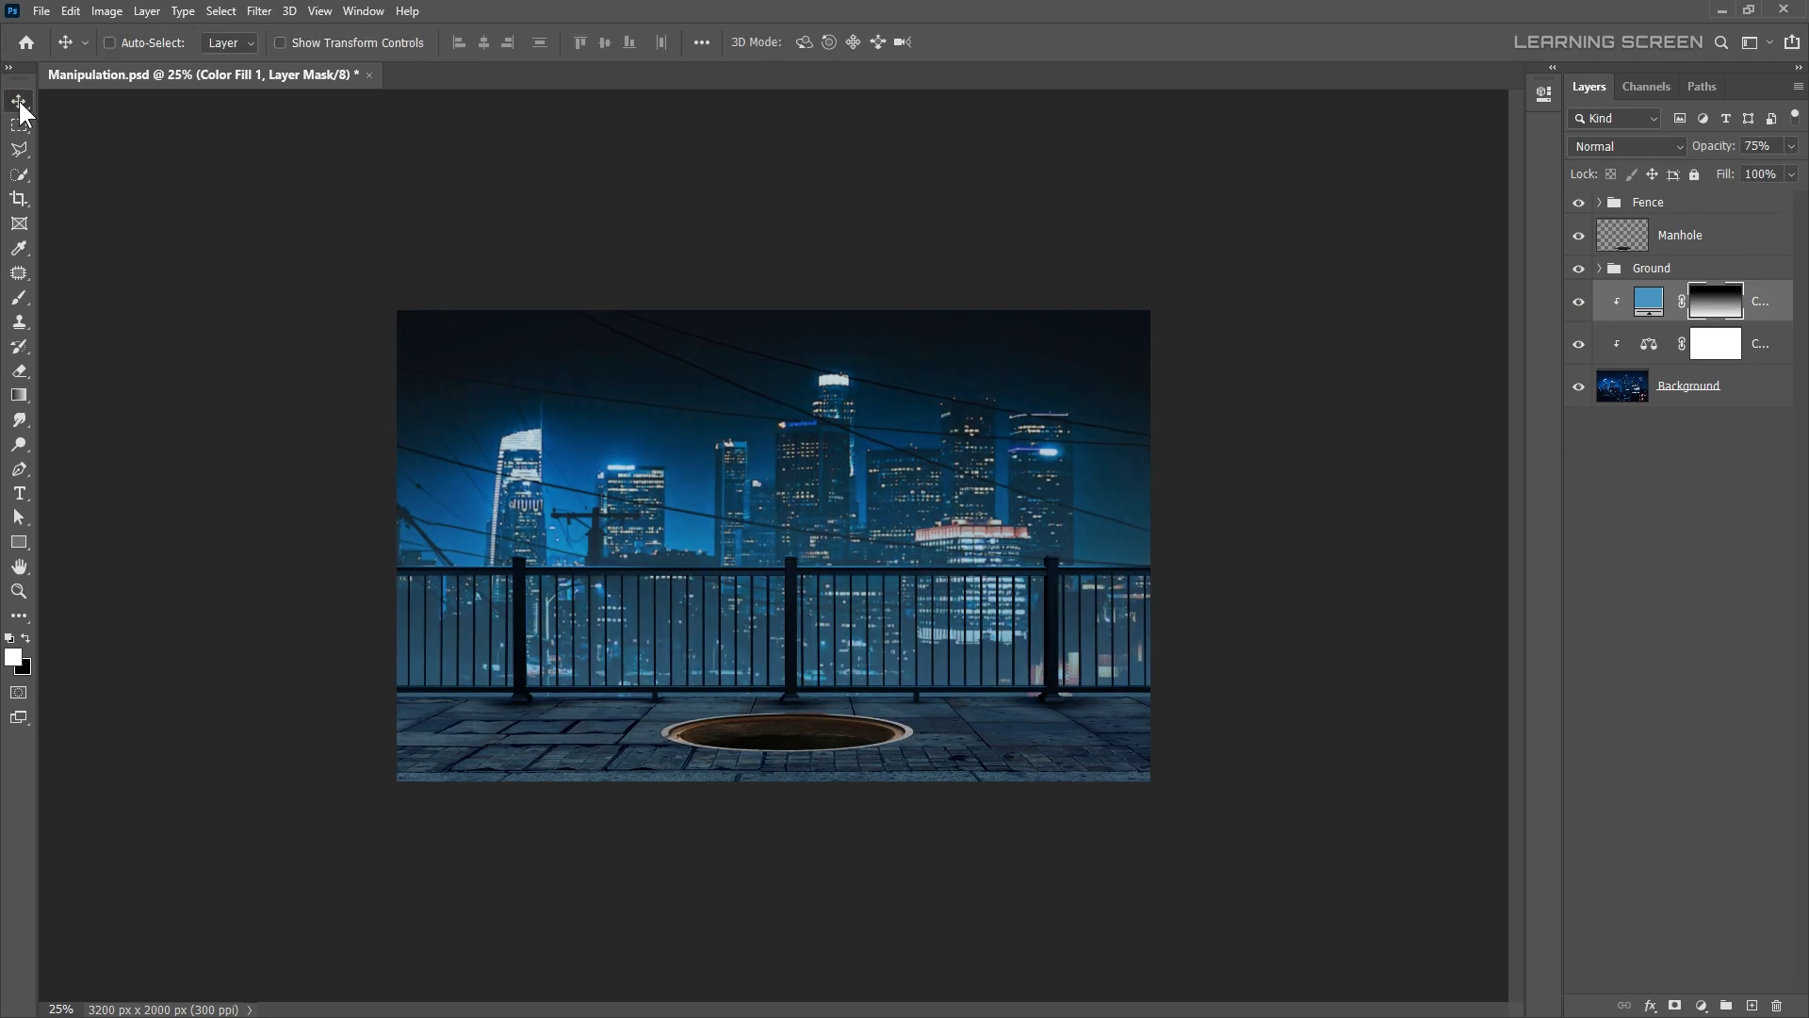
- Group the city layers and name the group 'City'
right_click(1750, 396)
type("City")
key("Return")
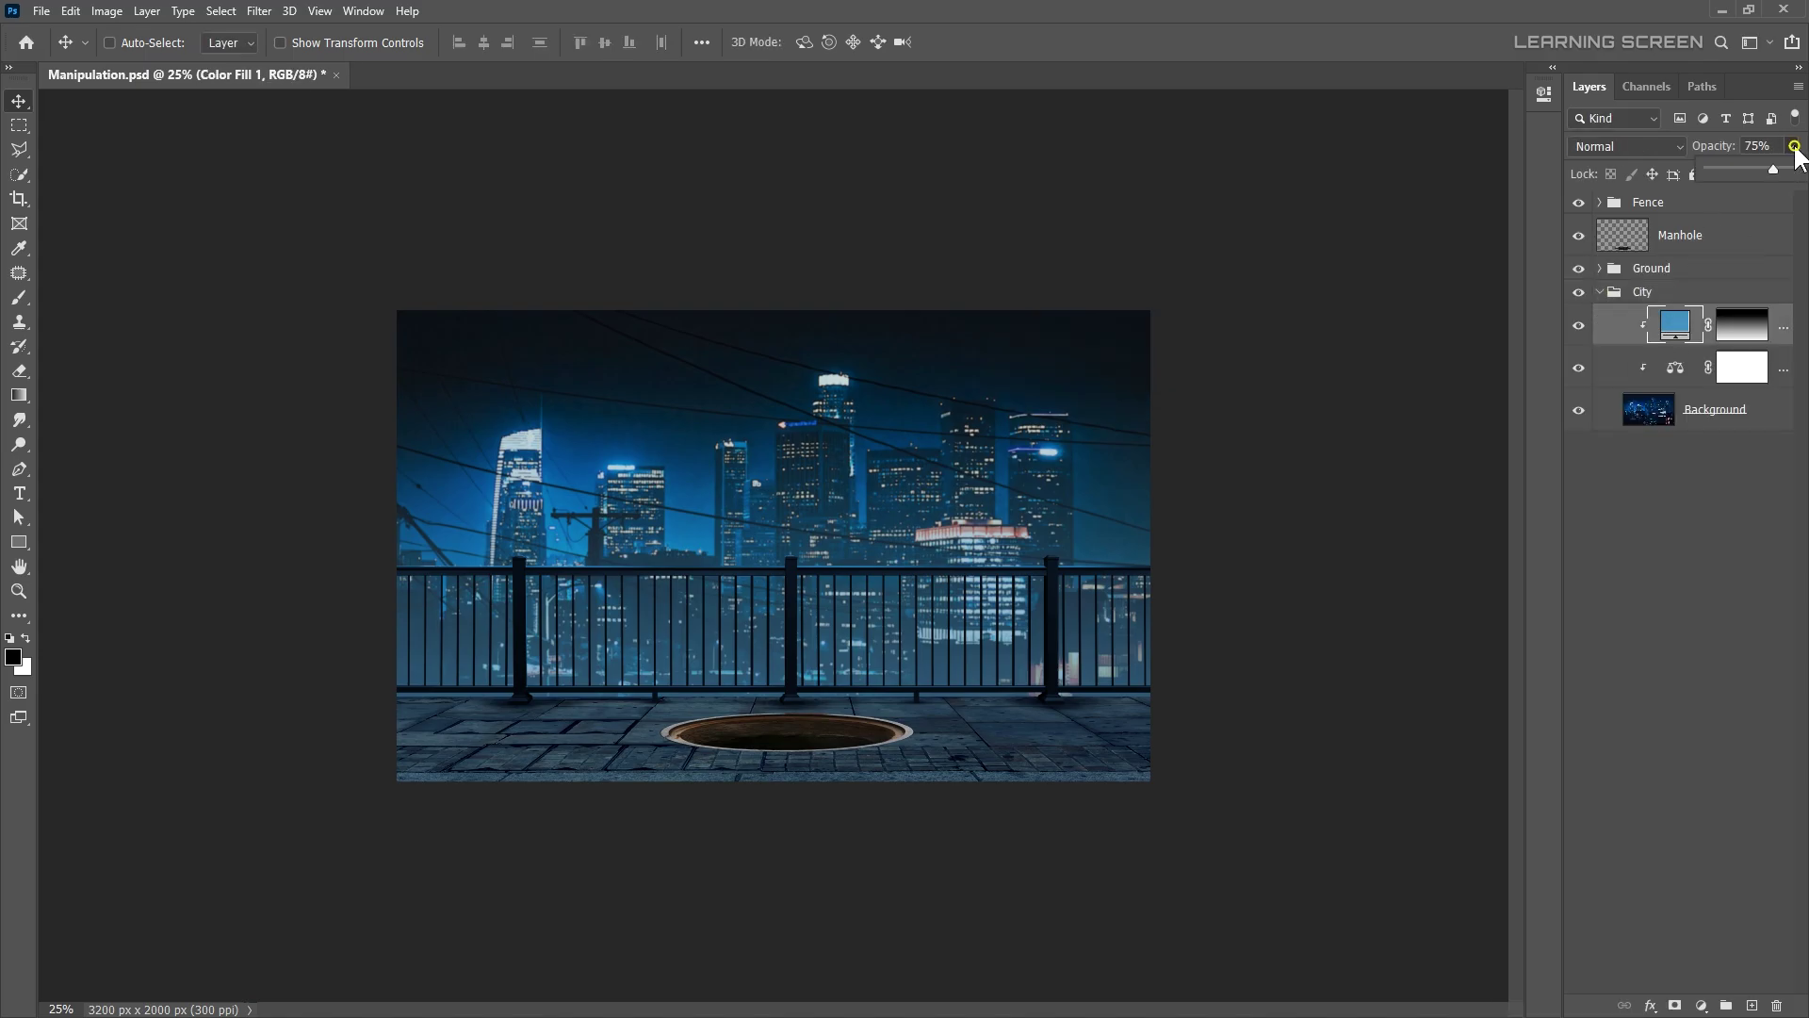
- Darken the ground with a Levels layer lowering output white, its mask inverted to black
left_click(1669, 304)
left_click(1701, 1005)
left_click(1661, 751)
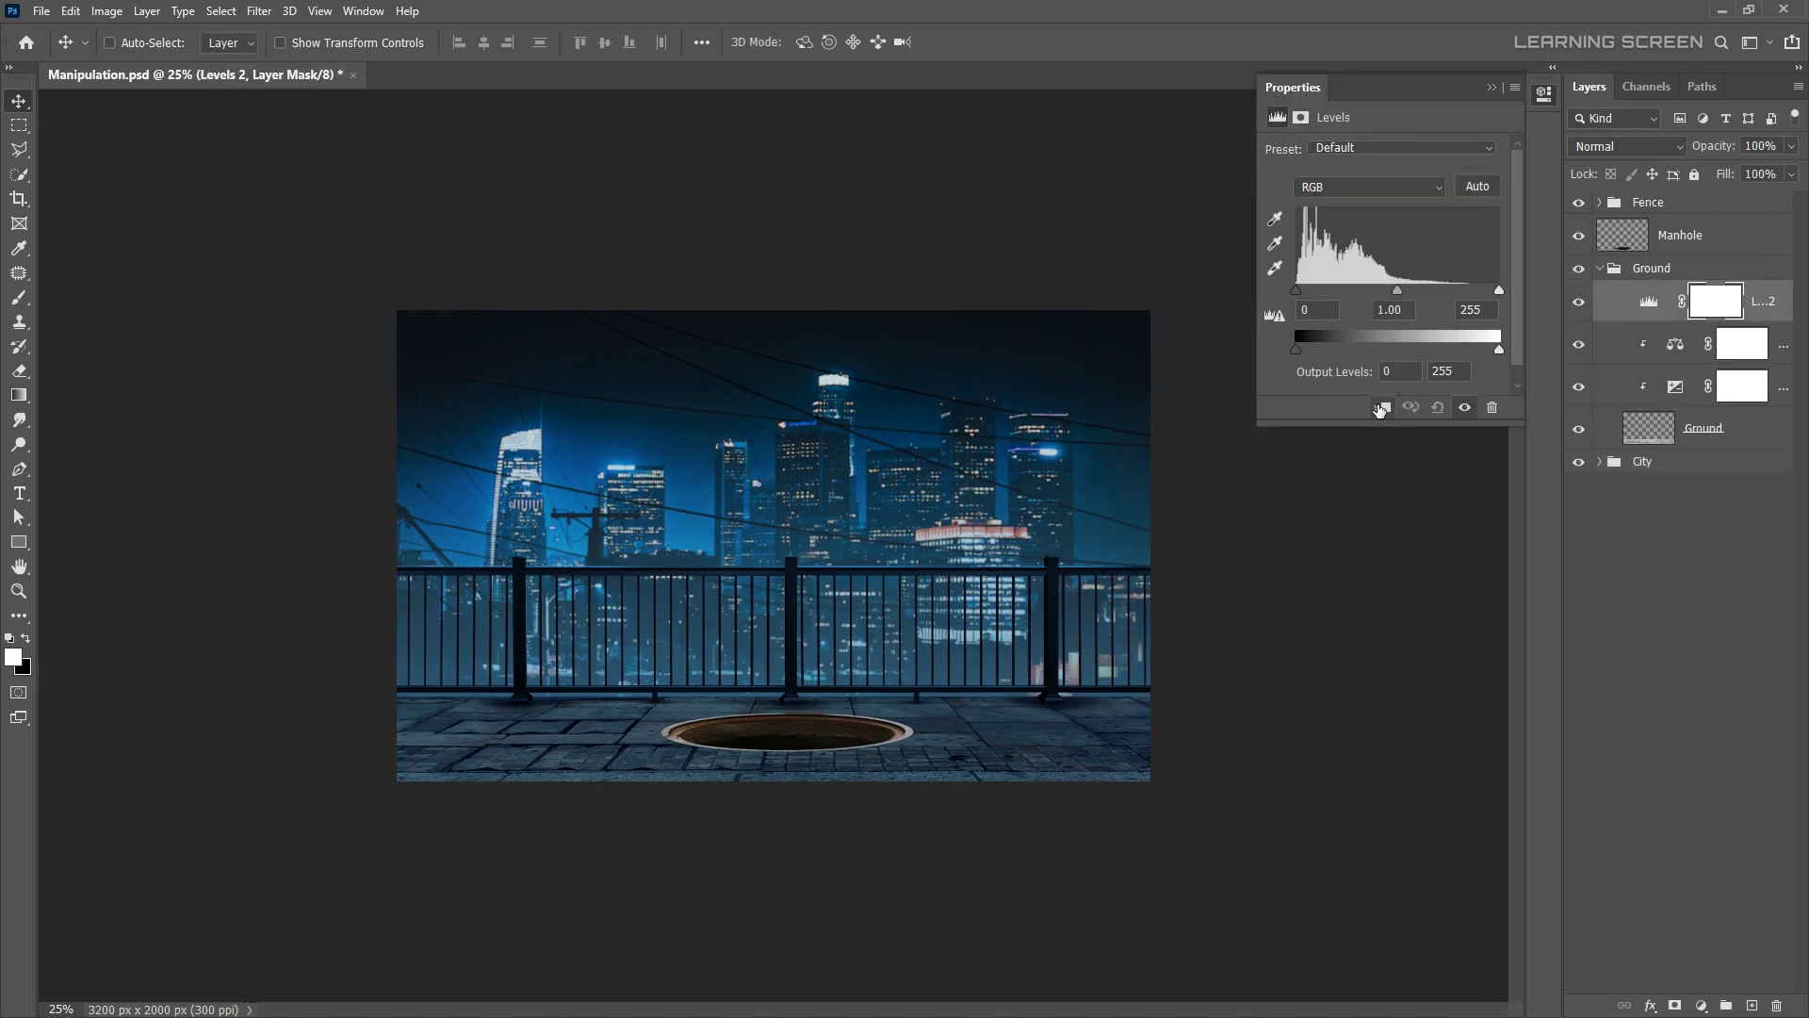
left_click_drag(1499, 349, 1420, 350)
key("g")
key("ctrl+i")
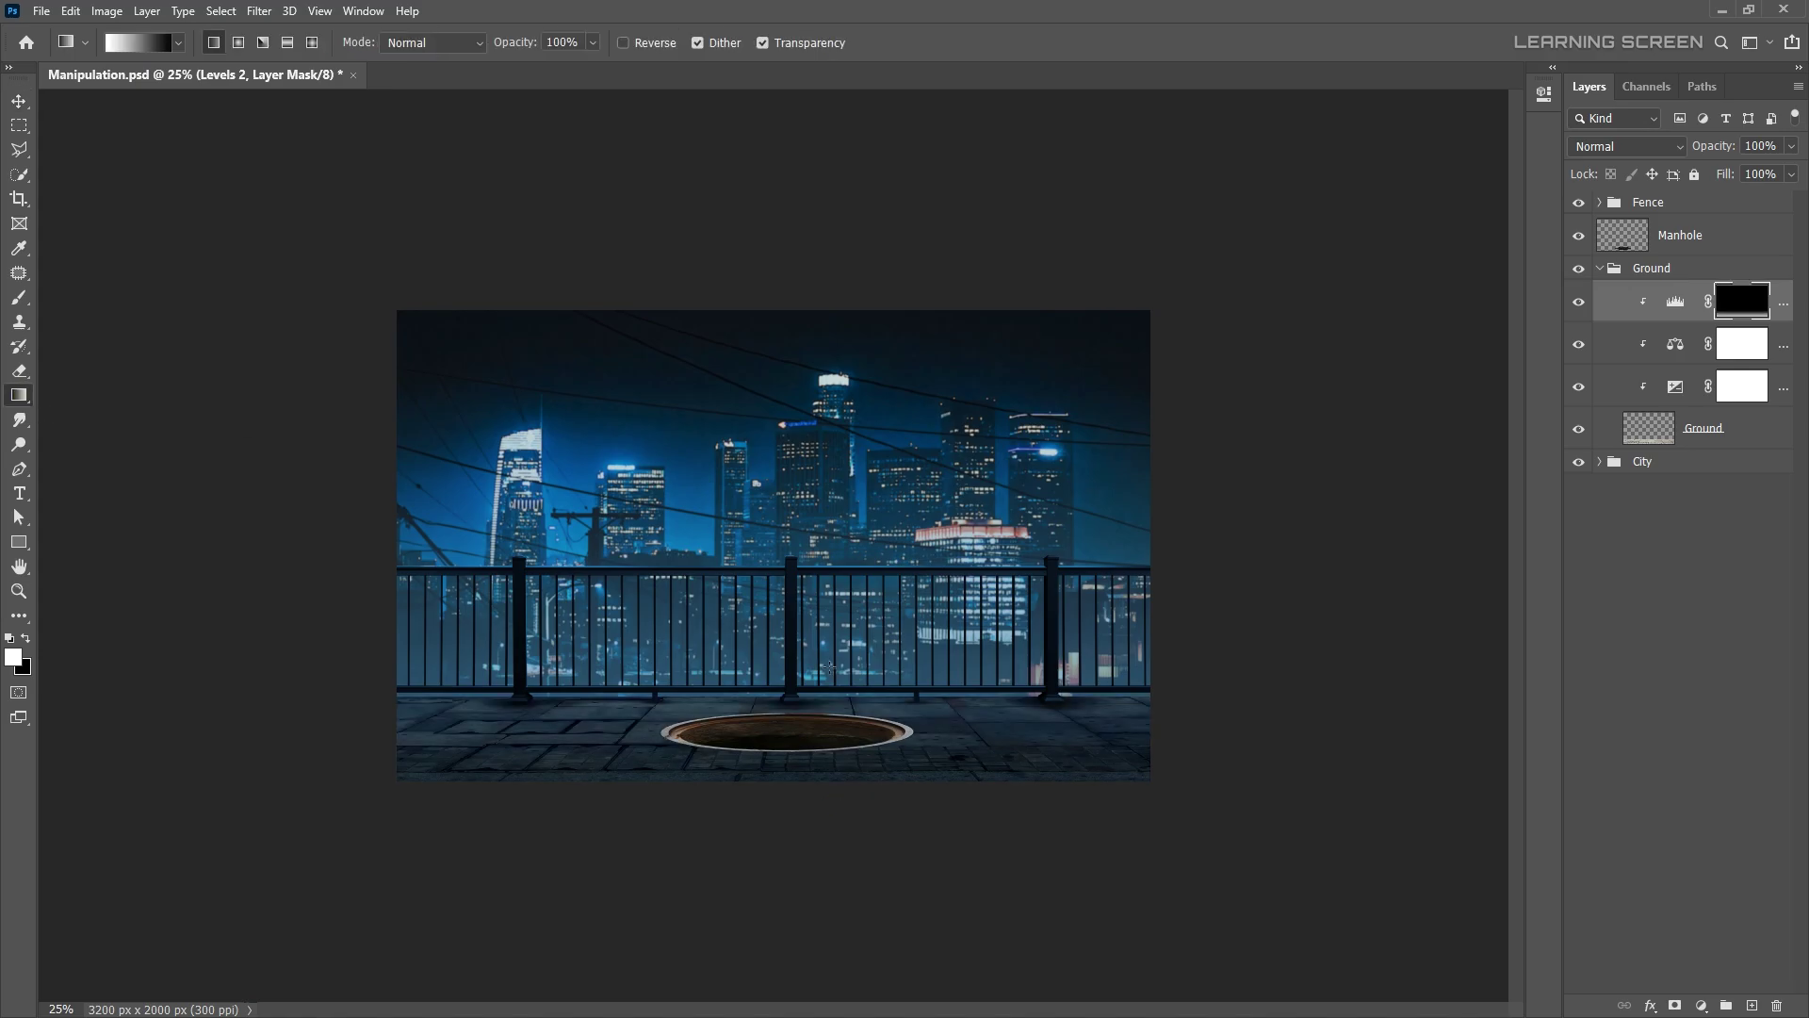
key("b")
right_click(790, 700)
key("Return")
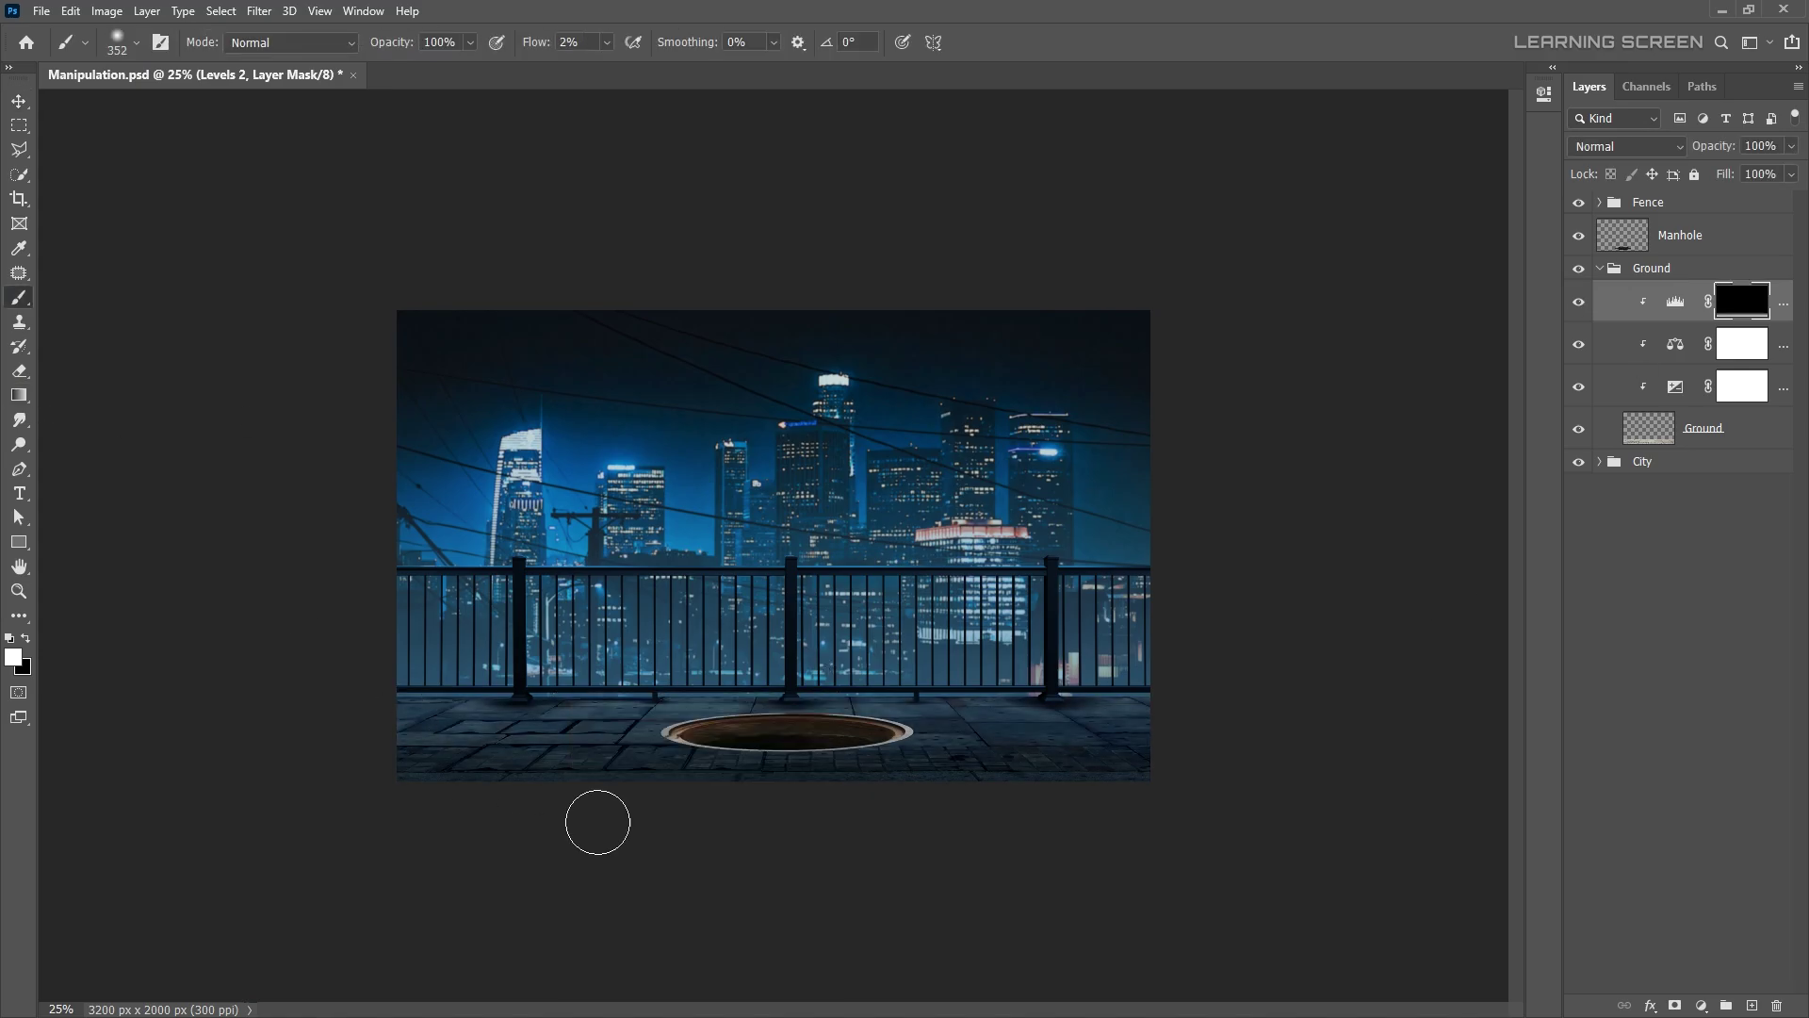
double_click(1671, 299)
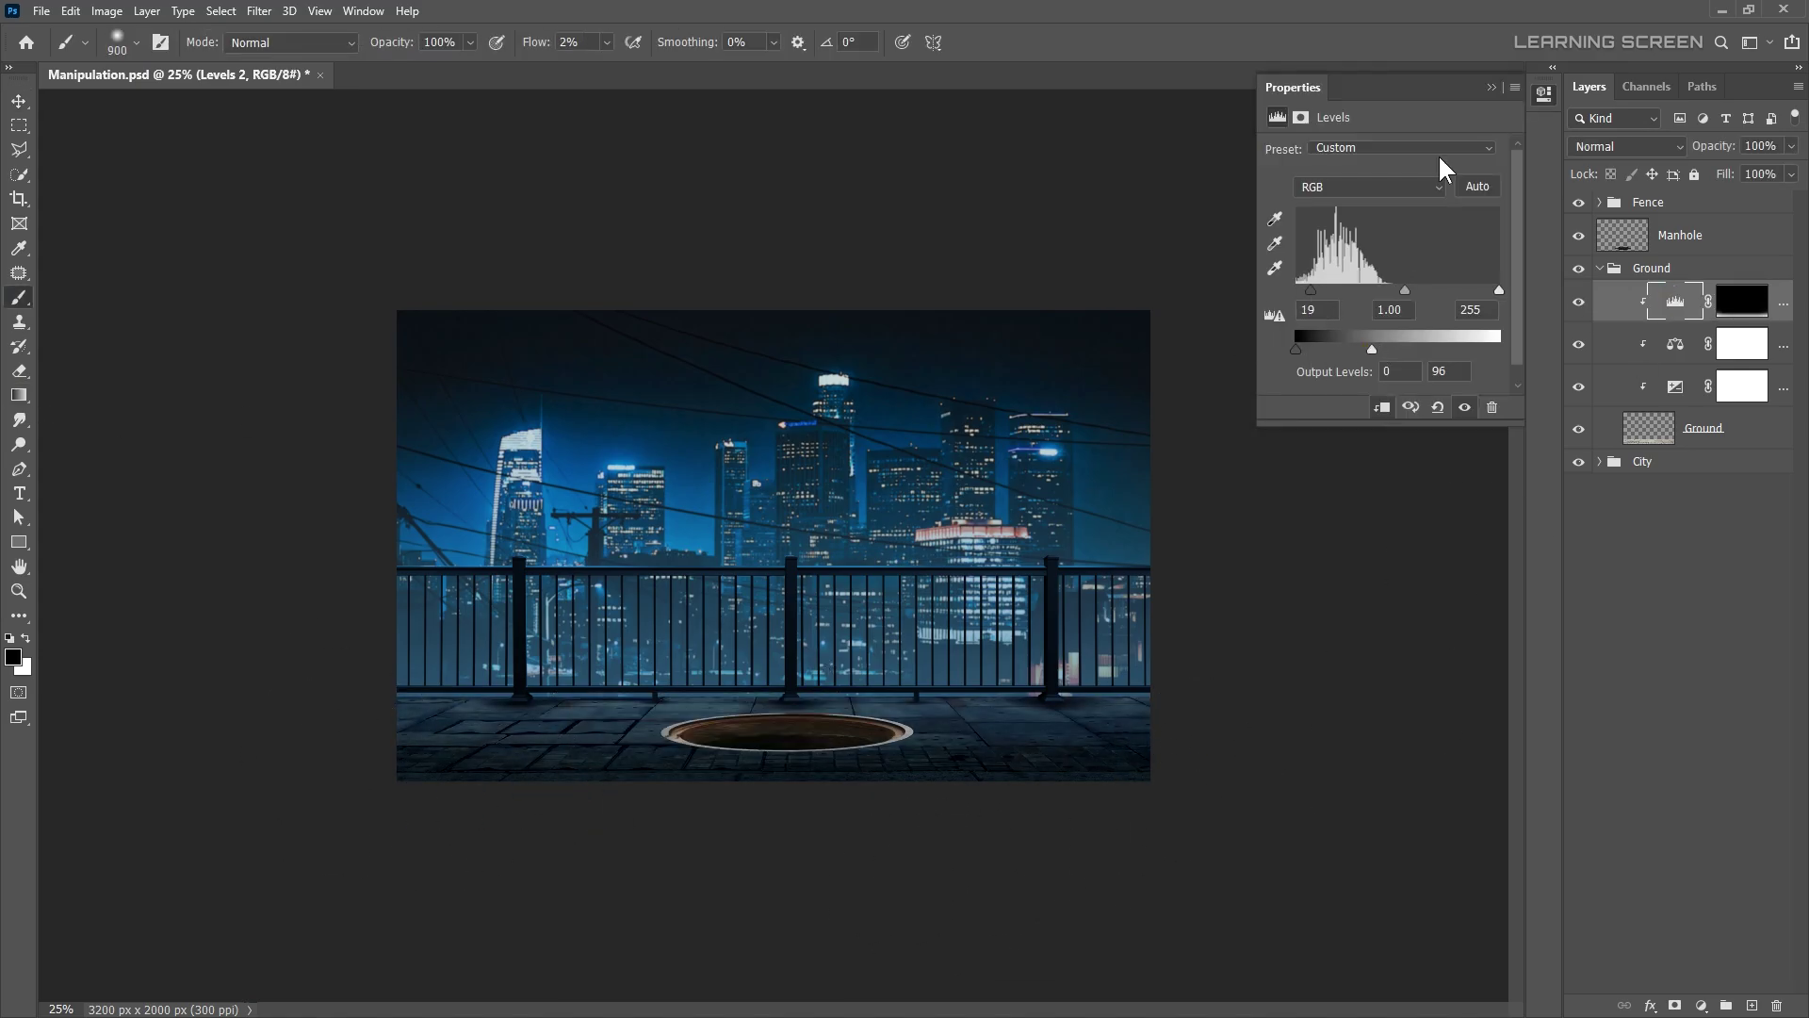
left_click(1492, 87)
left_click(1600, 269)
- Add clipped Levels and Color Balance adjustments to the Manhole layer
left_click(1707, 1007)
left_click(1658, 678)
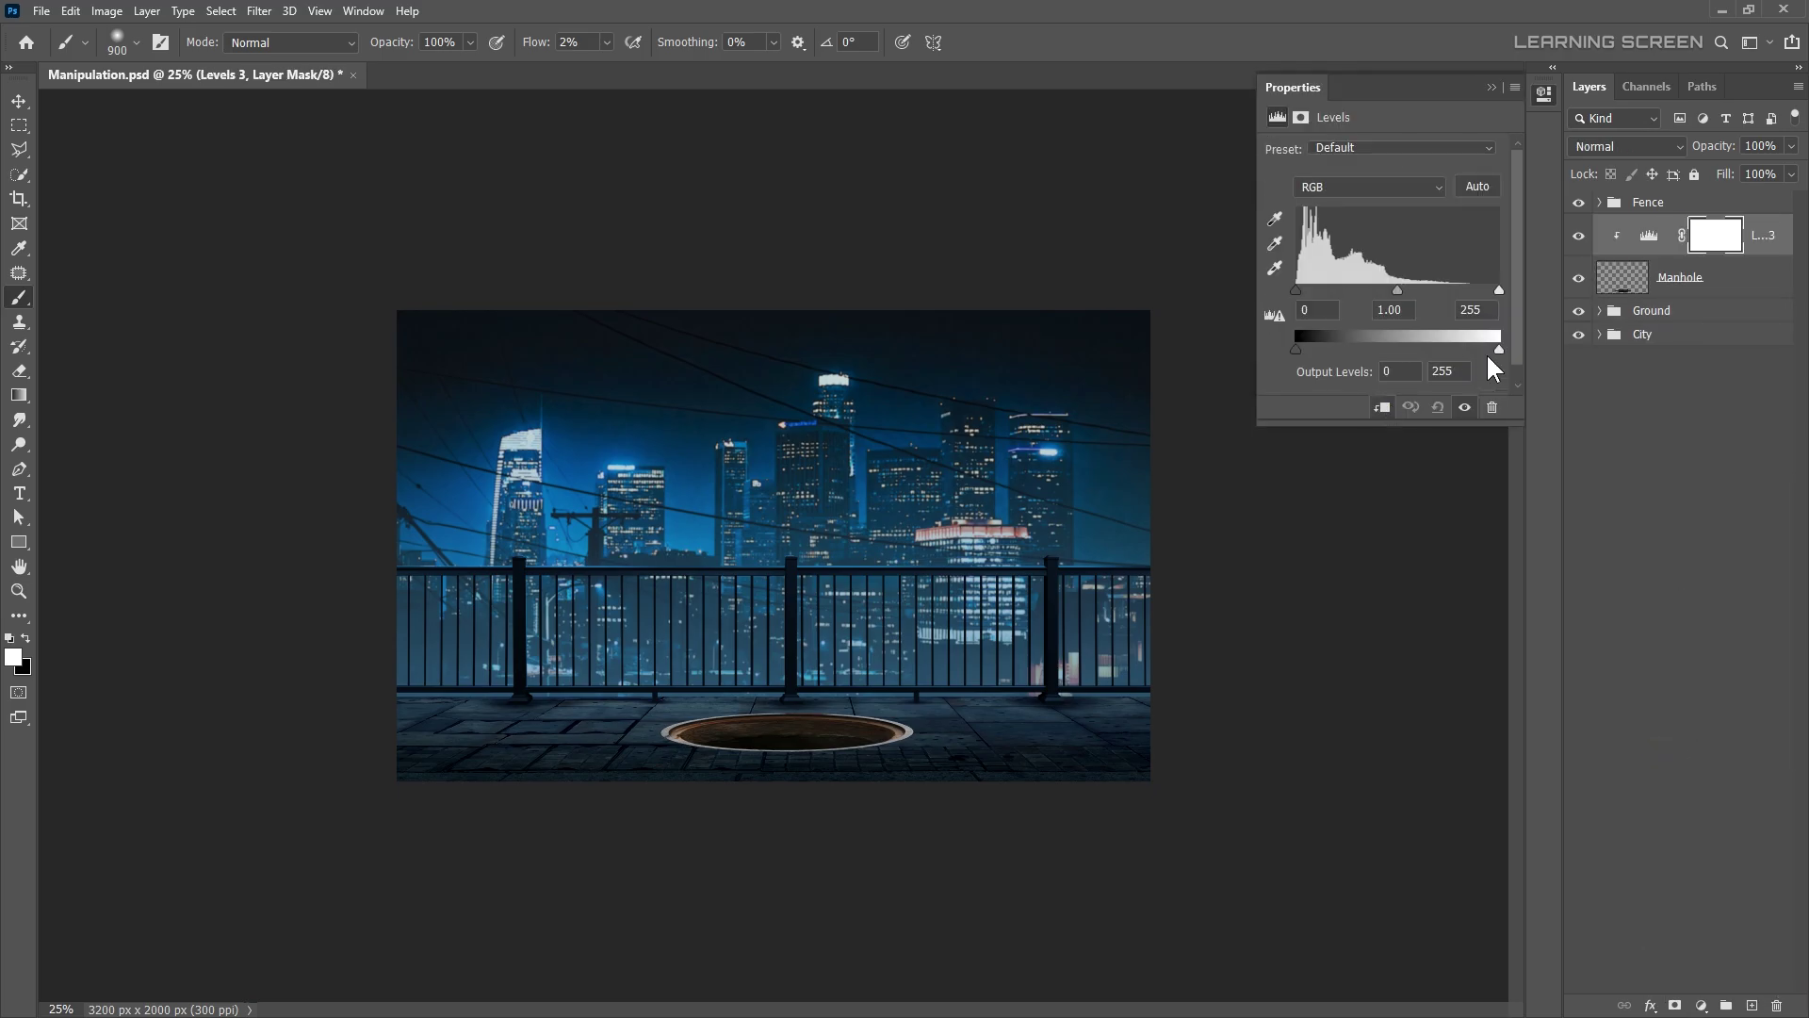
left_click(1492, 87)
left_click(1701, 1007)
left_click(1686, 791)
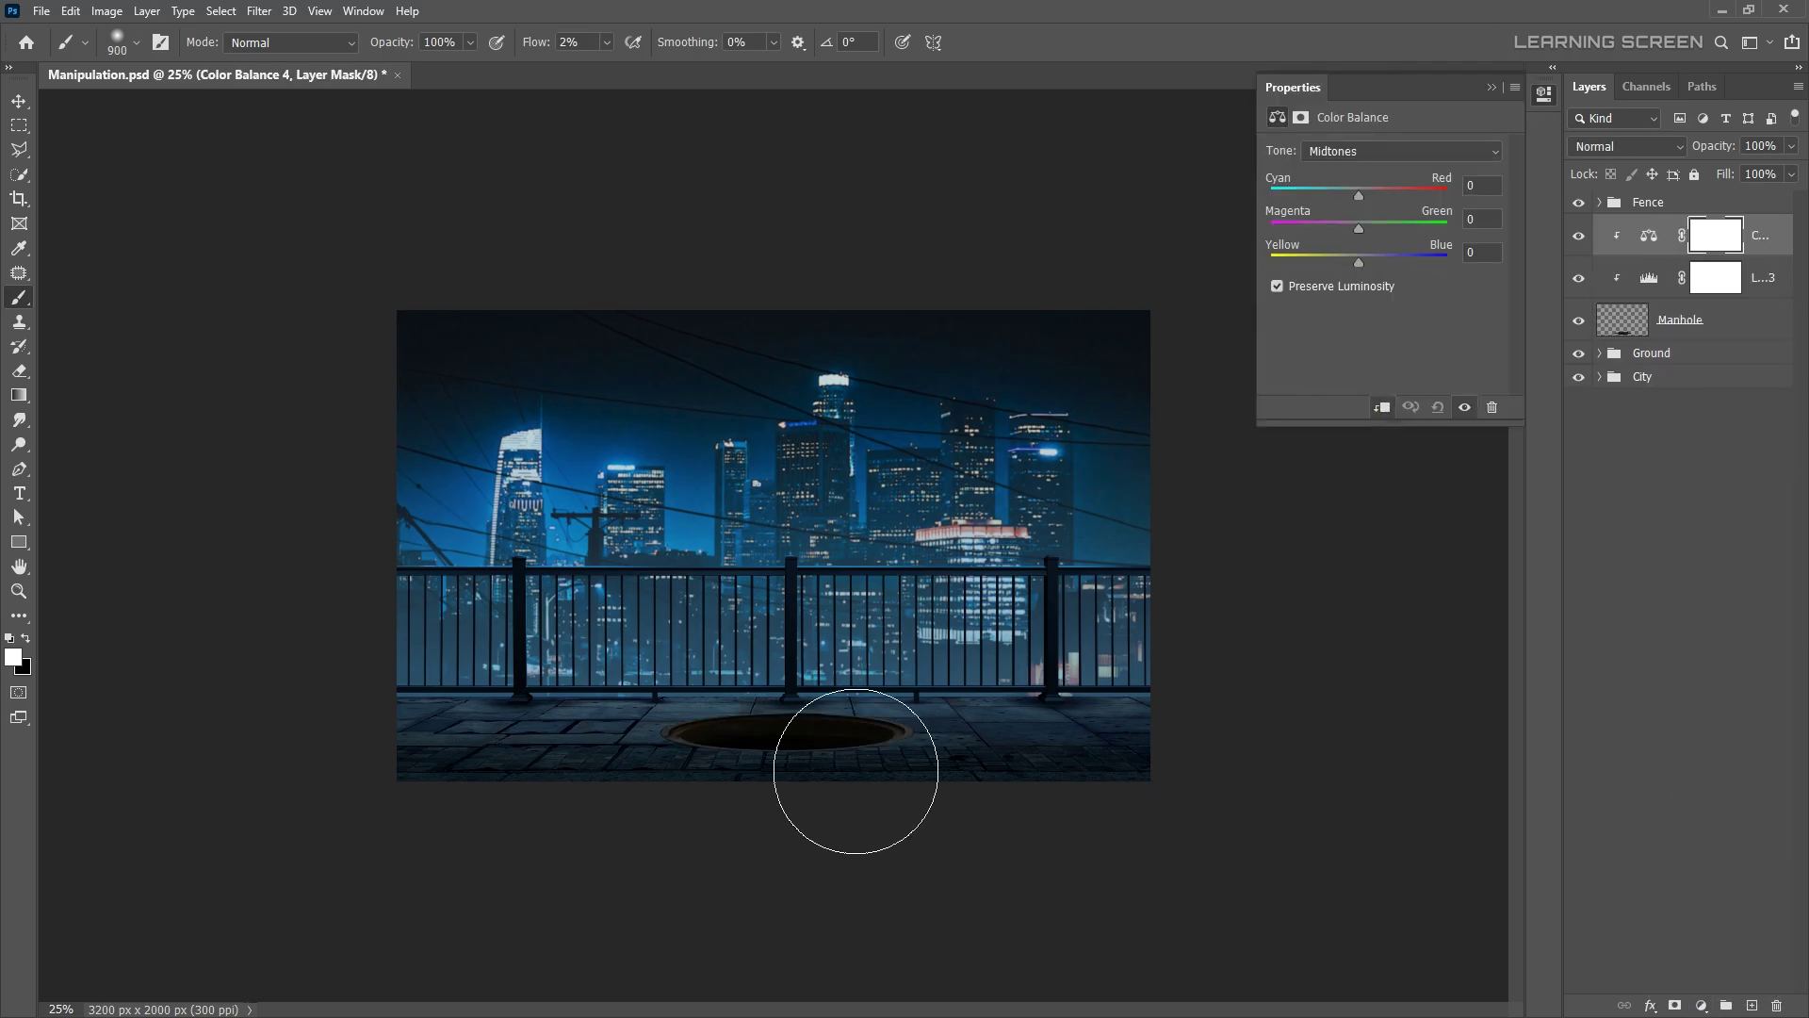
scroll(829, 763, "up", 5)
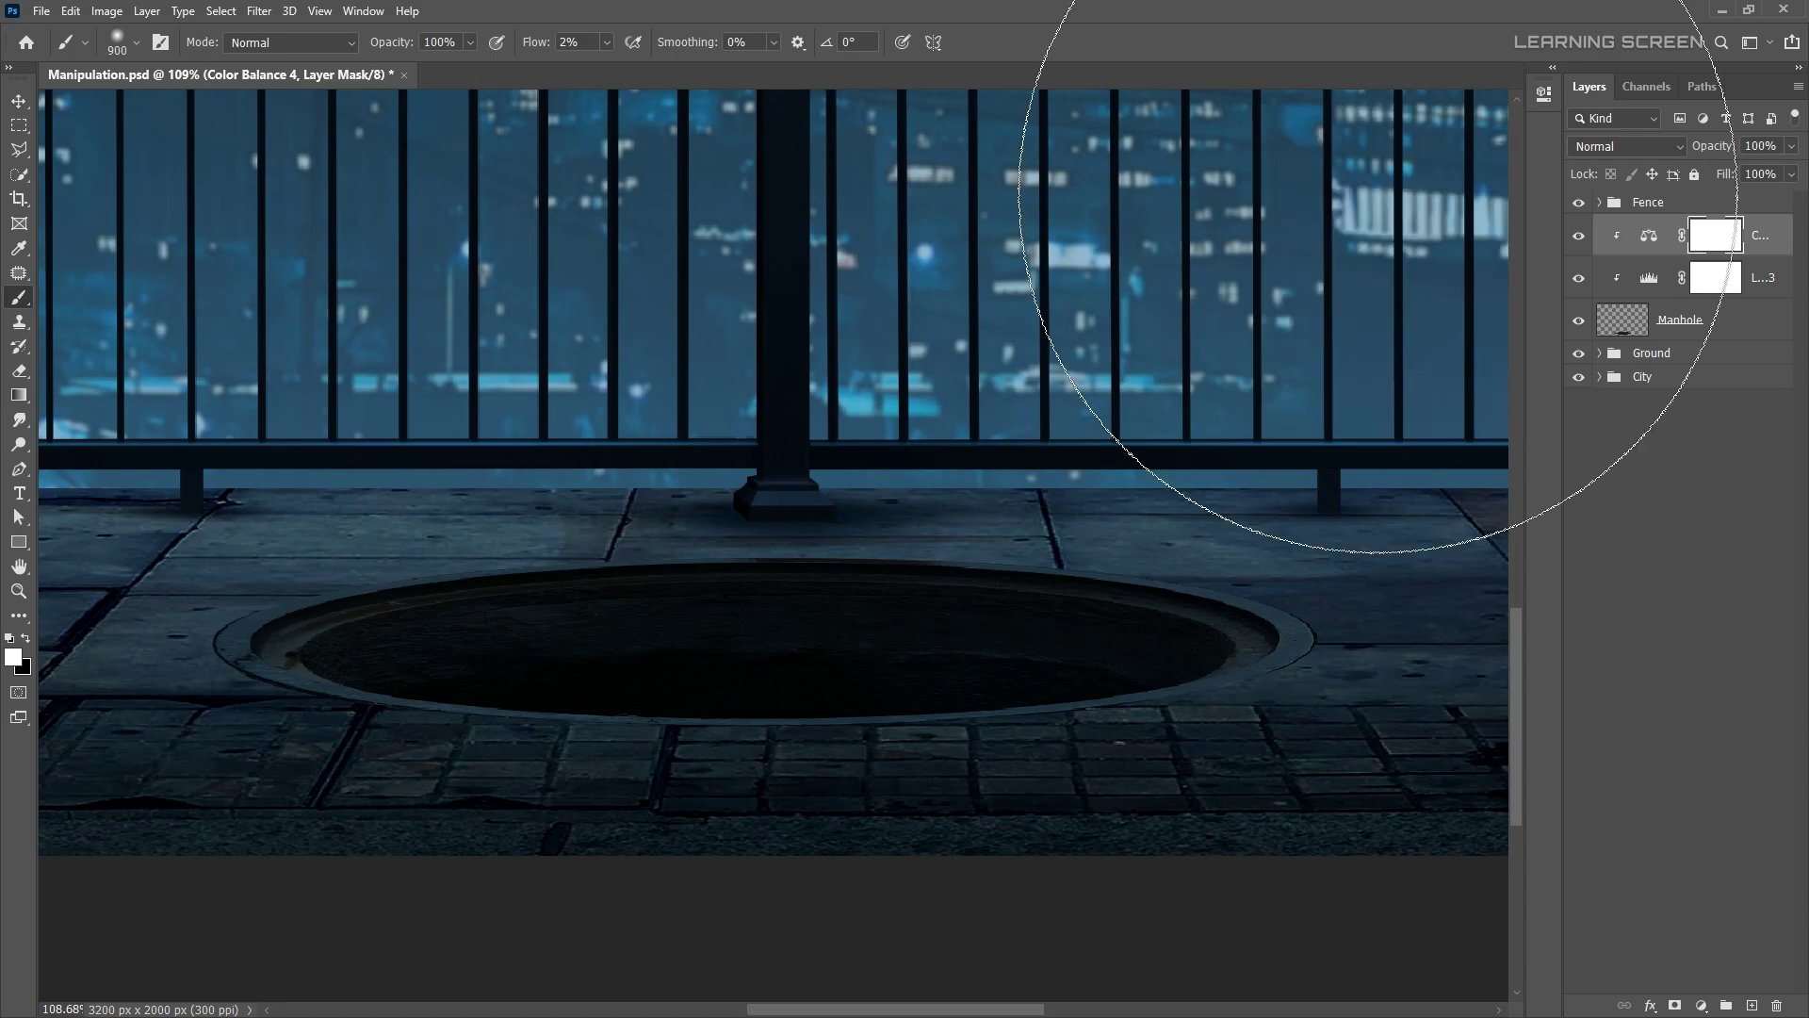
scroll(908, 677, "down", 5)
- Group the Manhole layer and its adjustments into a group named Man_Hole
left_click(18, 101)
left_click(1680, 320, "shift")
right_click(1681, 319)
left_click(1602, 490)
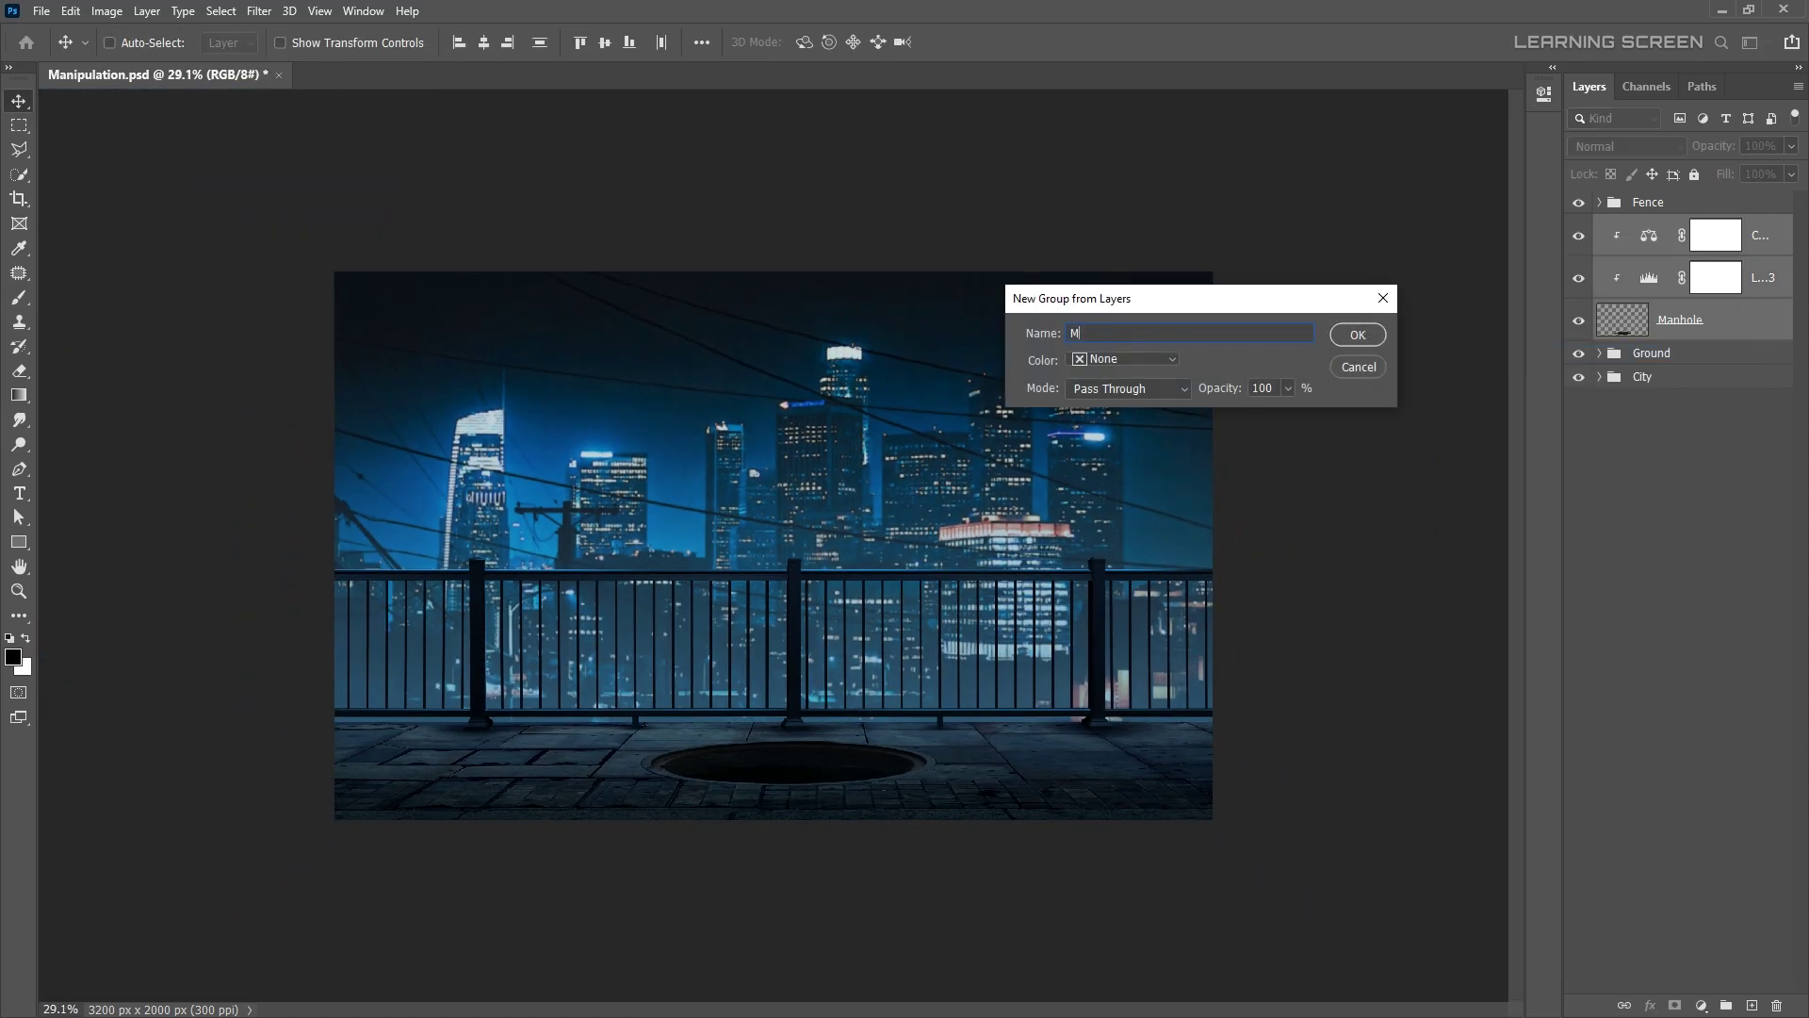
type("Man_Hole")
key("Return")
left_click(42, 11)
- Open the Octopus.png image from the Manipulation folder
left_click(62, 48)
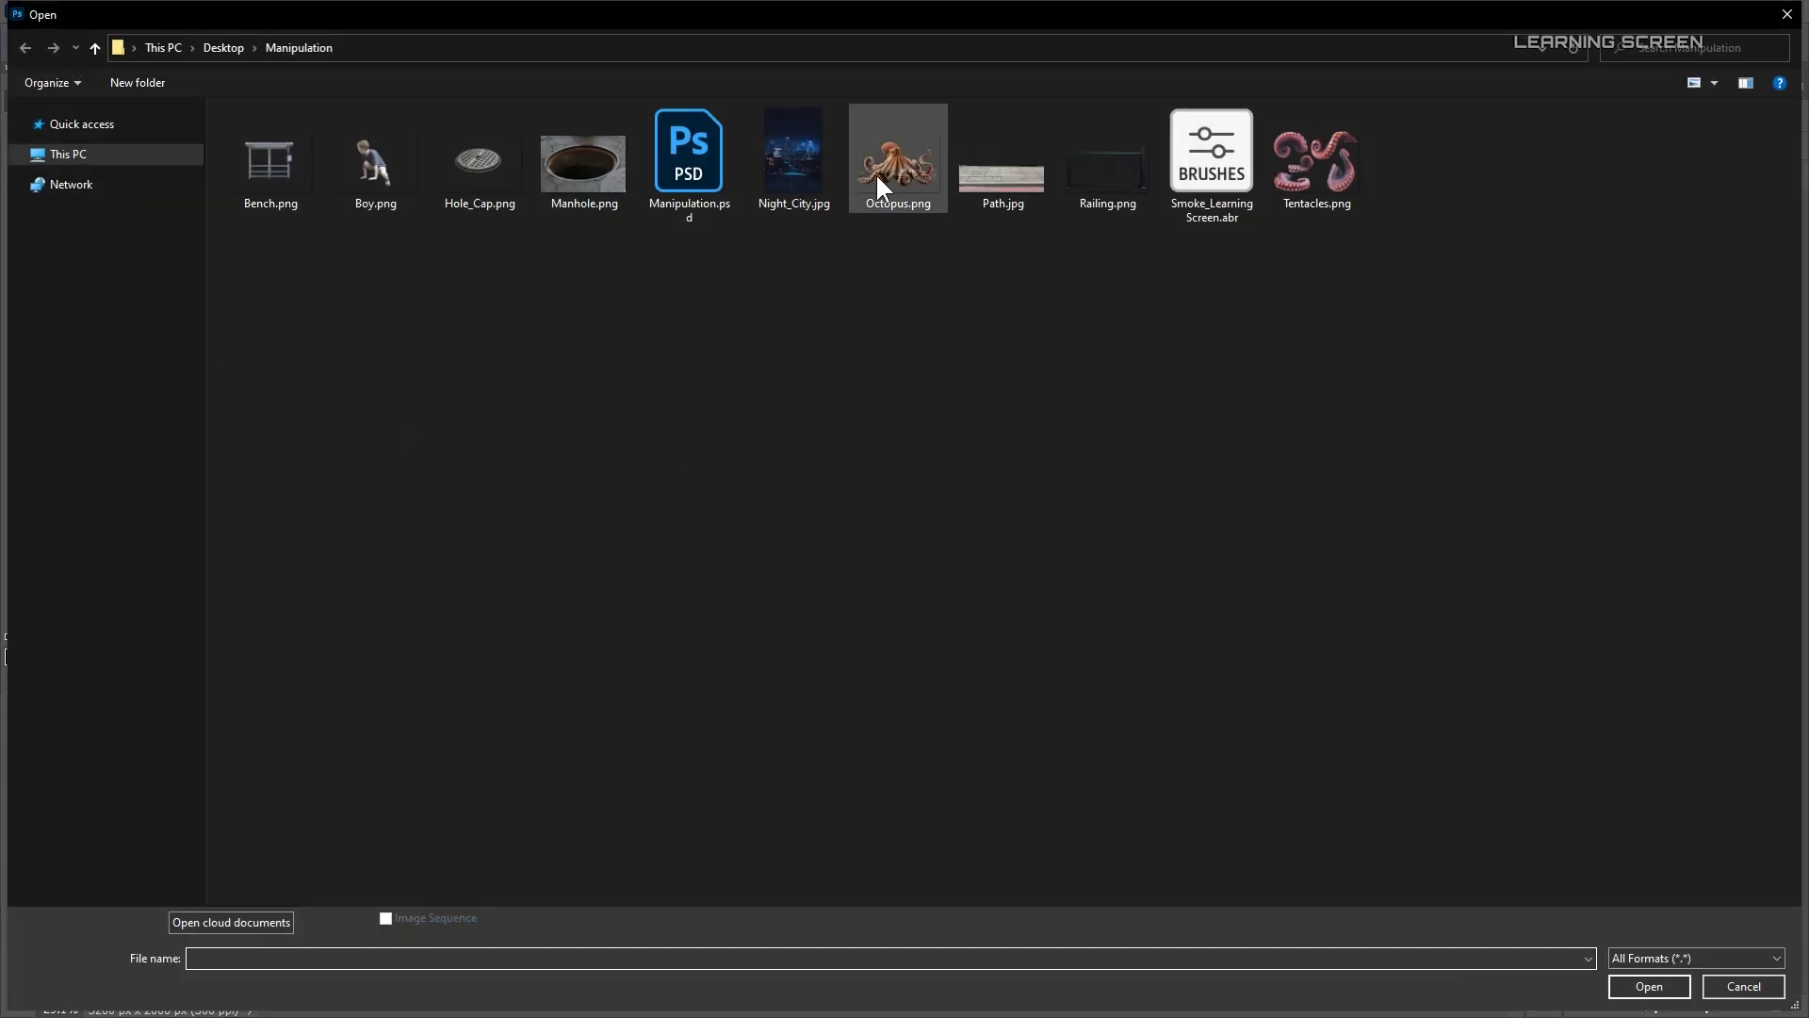
double_click(876, 177)
left_click(41, 10)
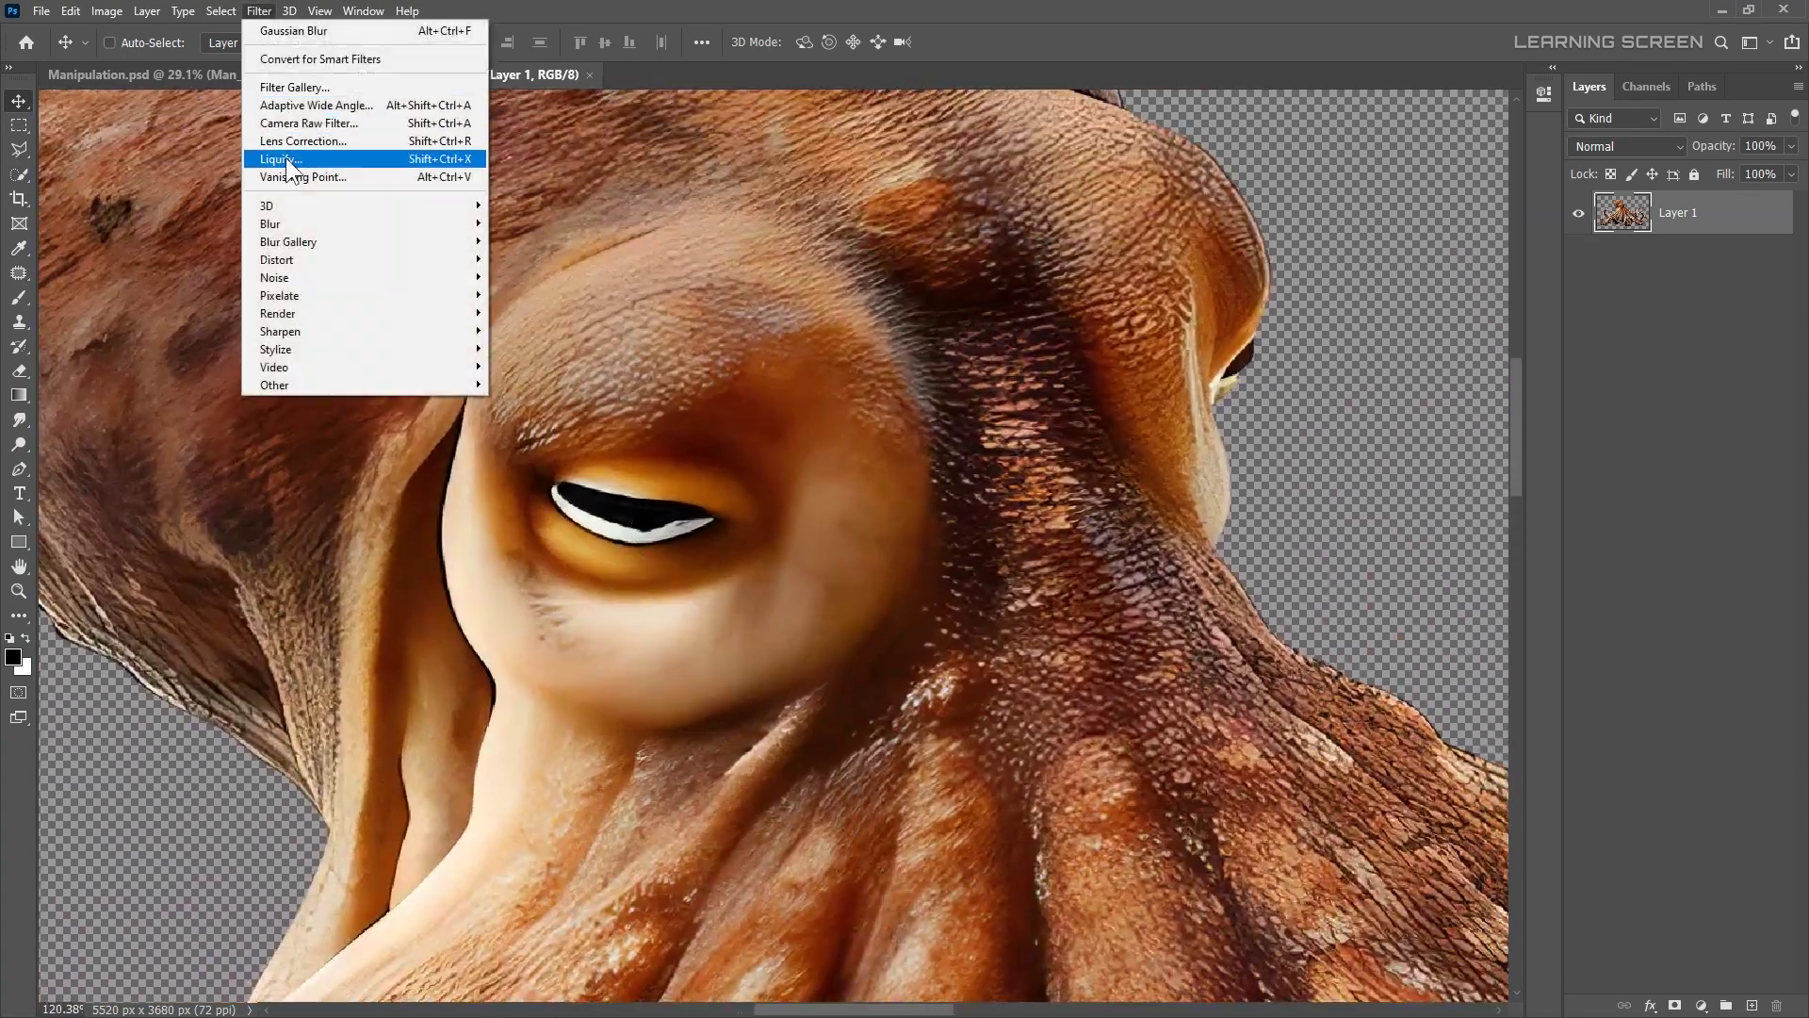
- Enlarge the octopus's eye with the Liquify warp brush
left_click(288, 161)
key("ctrl+equal")
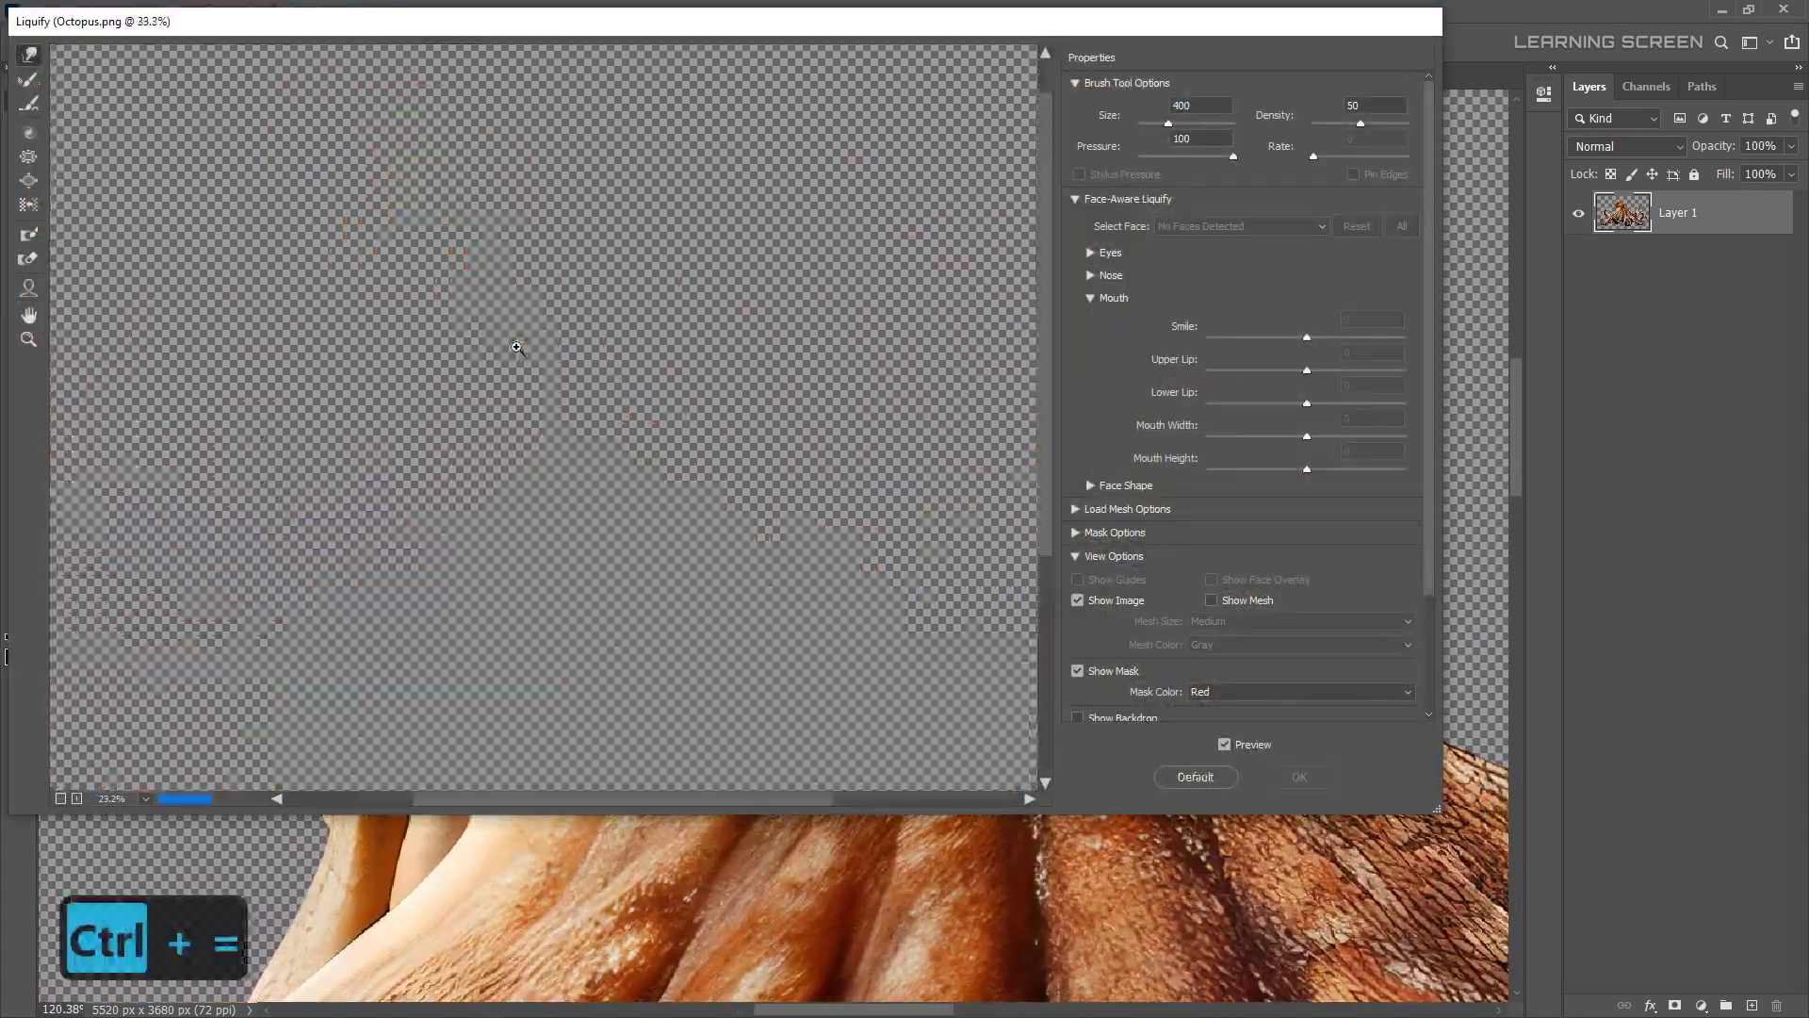
left_click(544, 450)
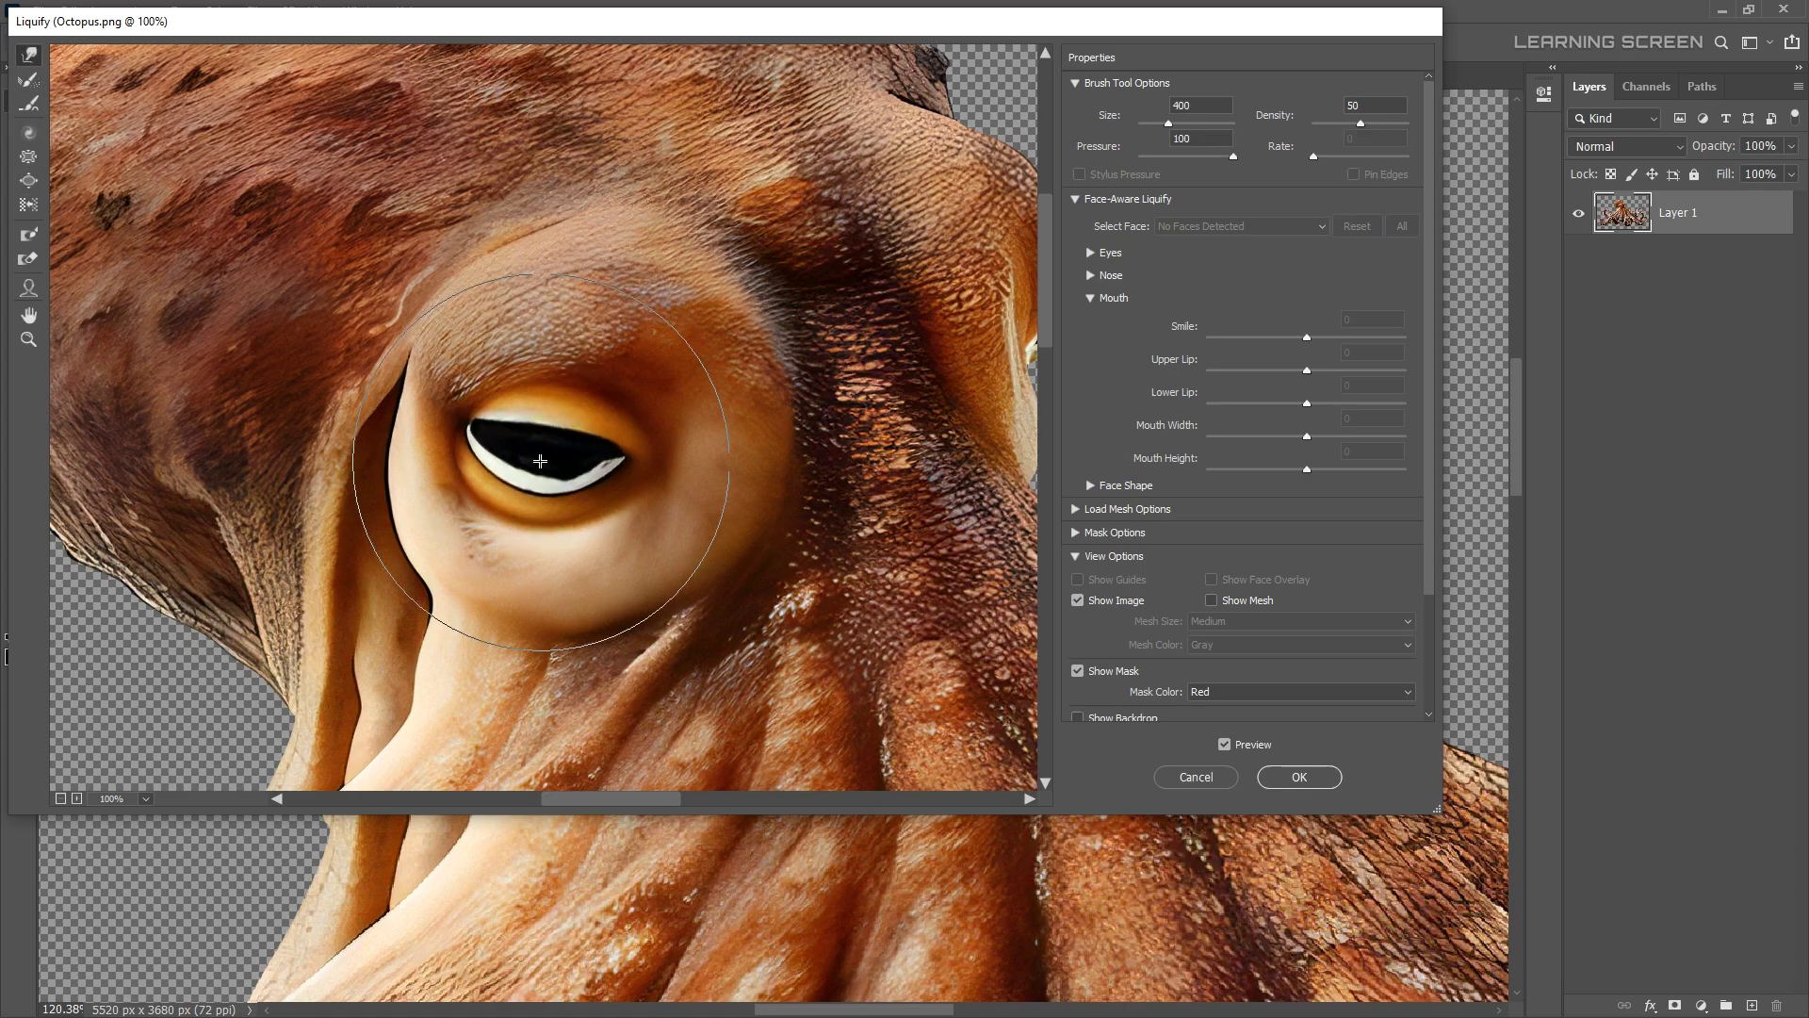
key("w")
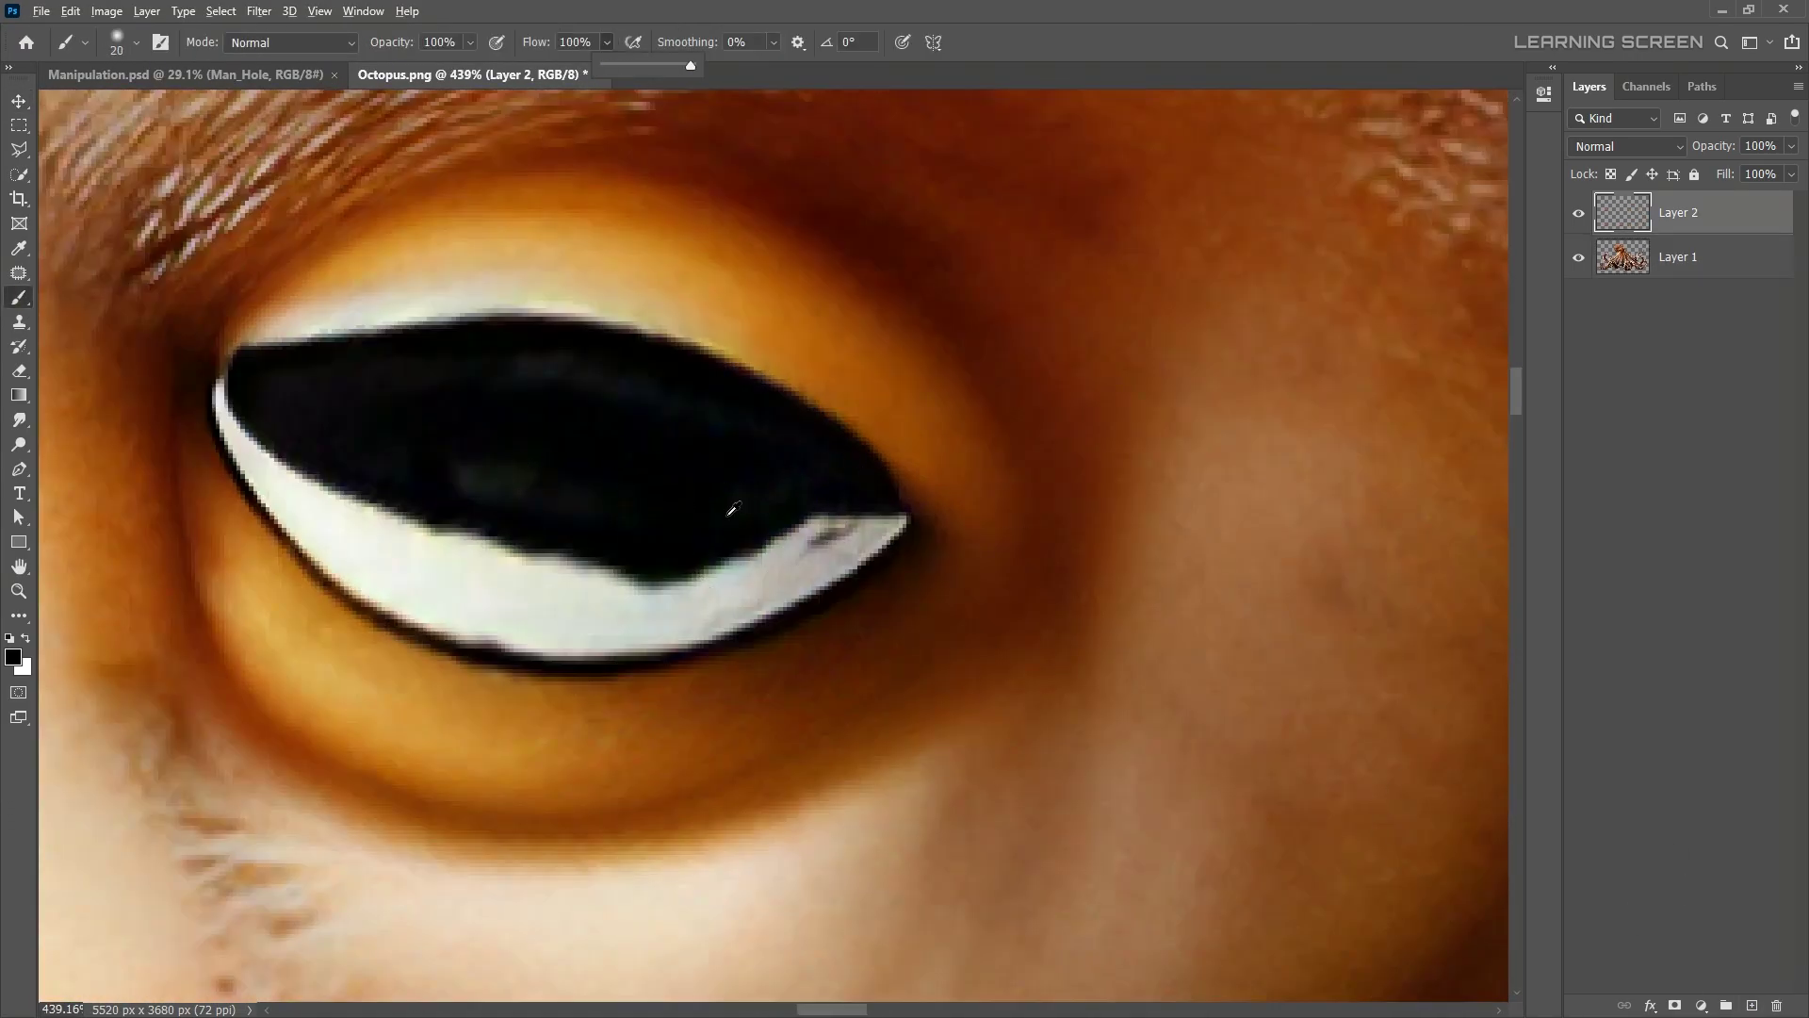
- Paint black over the white lower eyelid of the octopus
left_click_drag(733, 509, 591, 579)
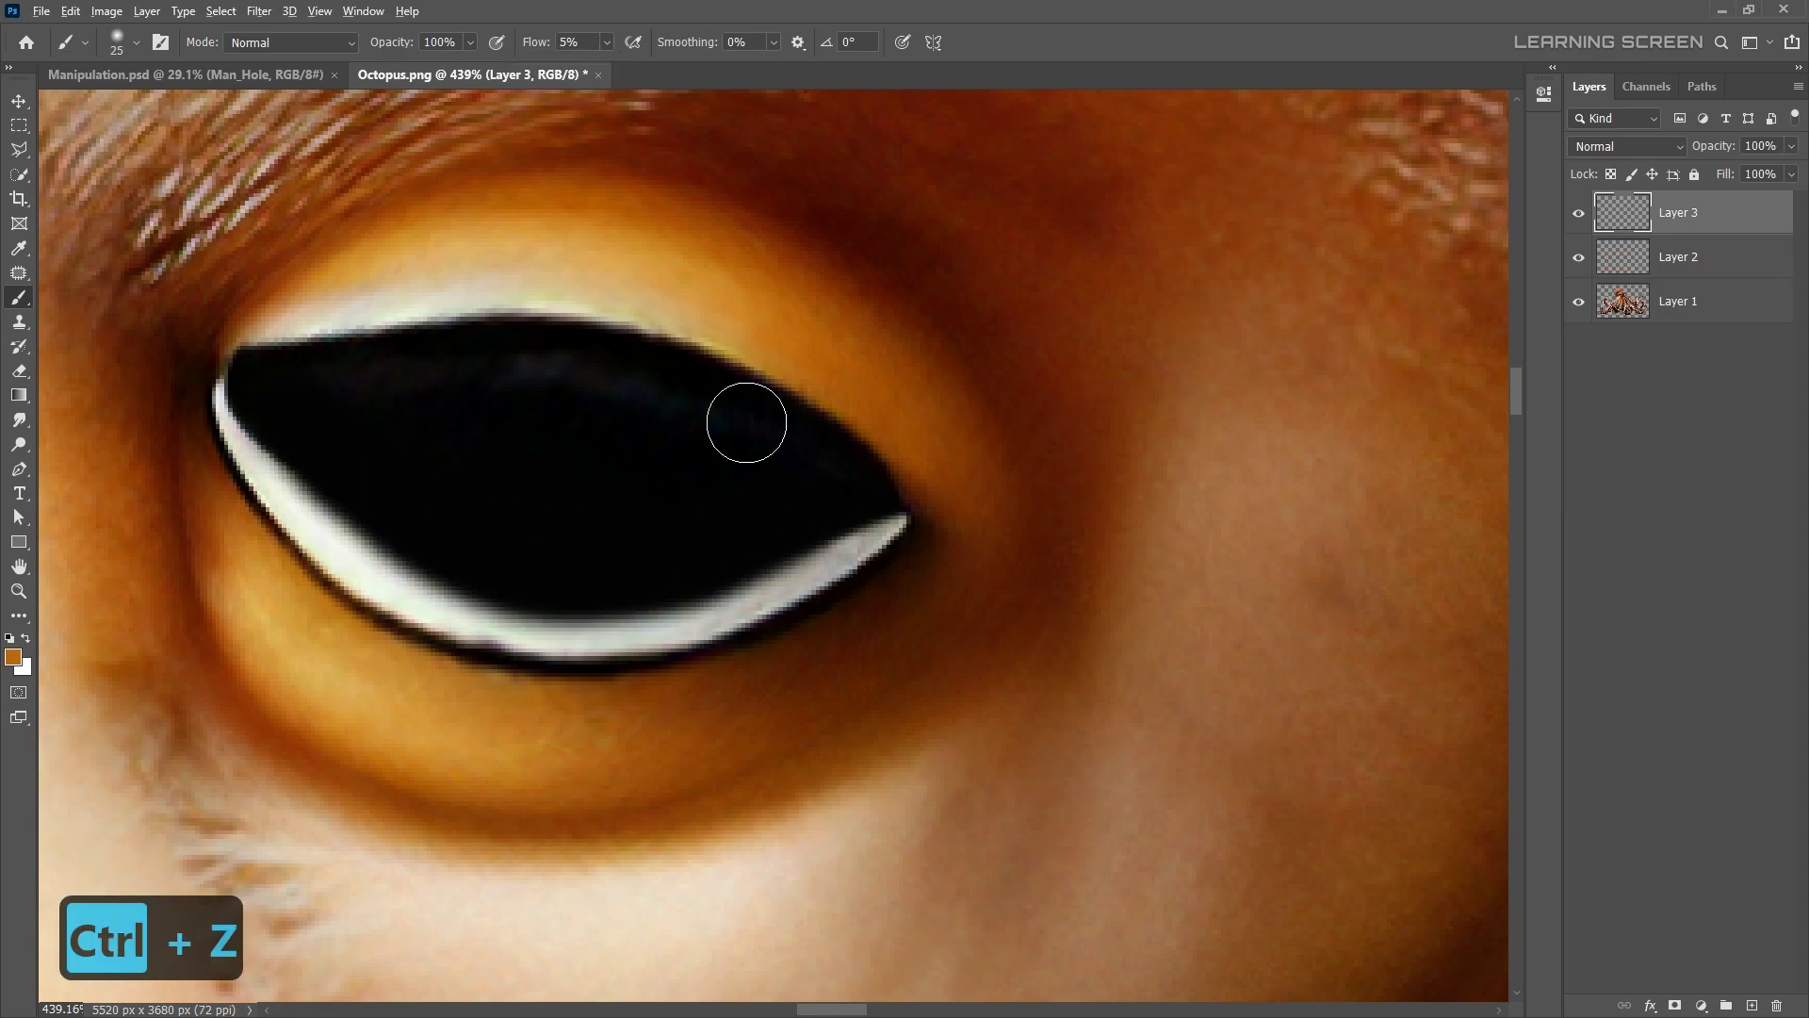
mouse_move(746, 422)
left_mouse_down()
mouse_move(848, 537)
mouse_move(452, 565)
mouse_move(235, 395)
left_mouse_up()
key("d")
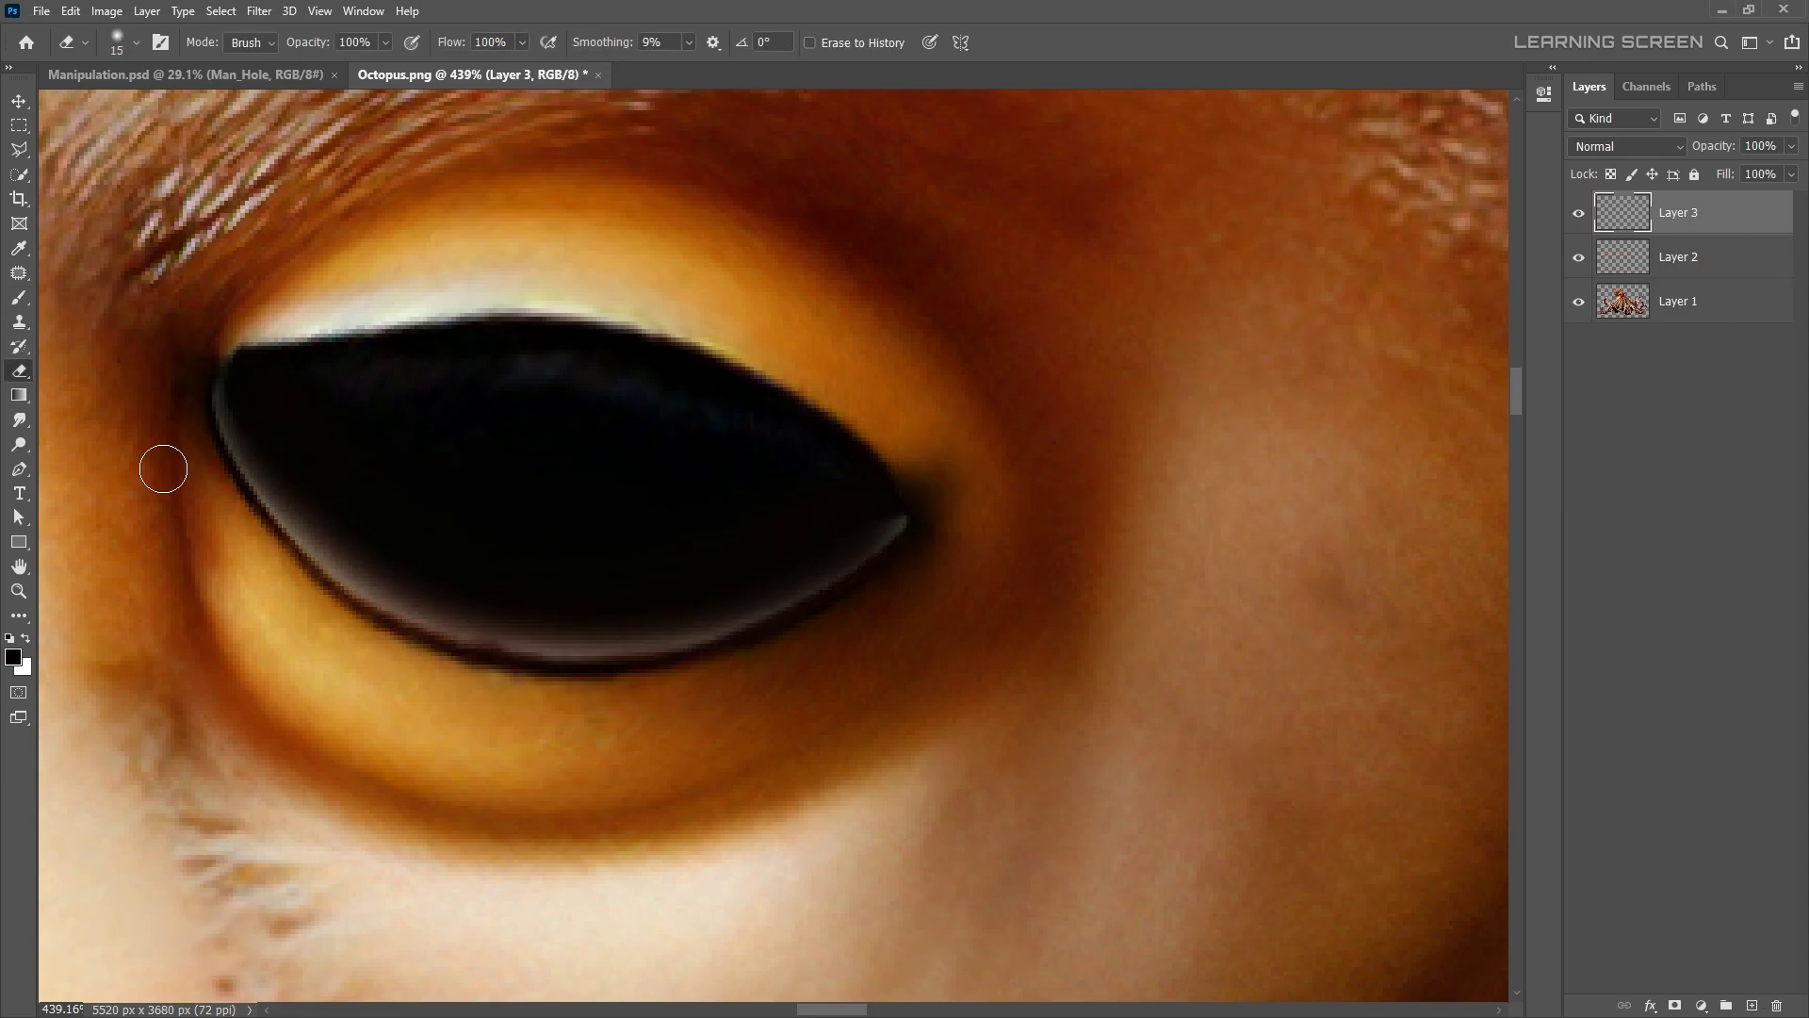
- Merge the painted layers with the octopus into one layer
key("ctrl+0")
scroll(960, 466, "up", 5)
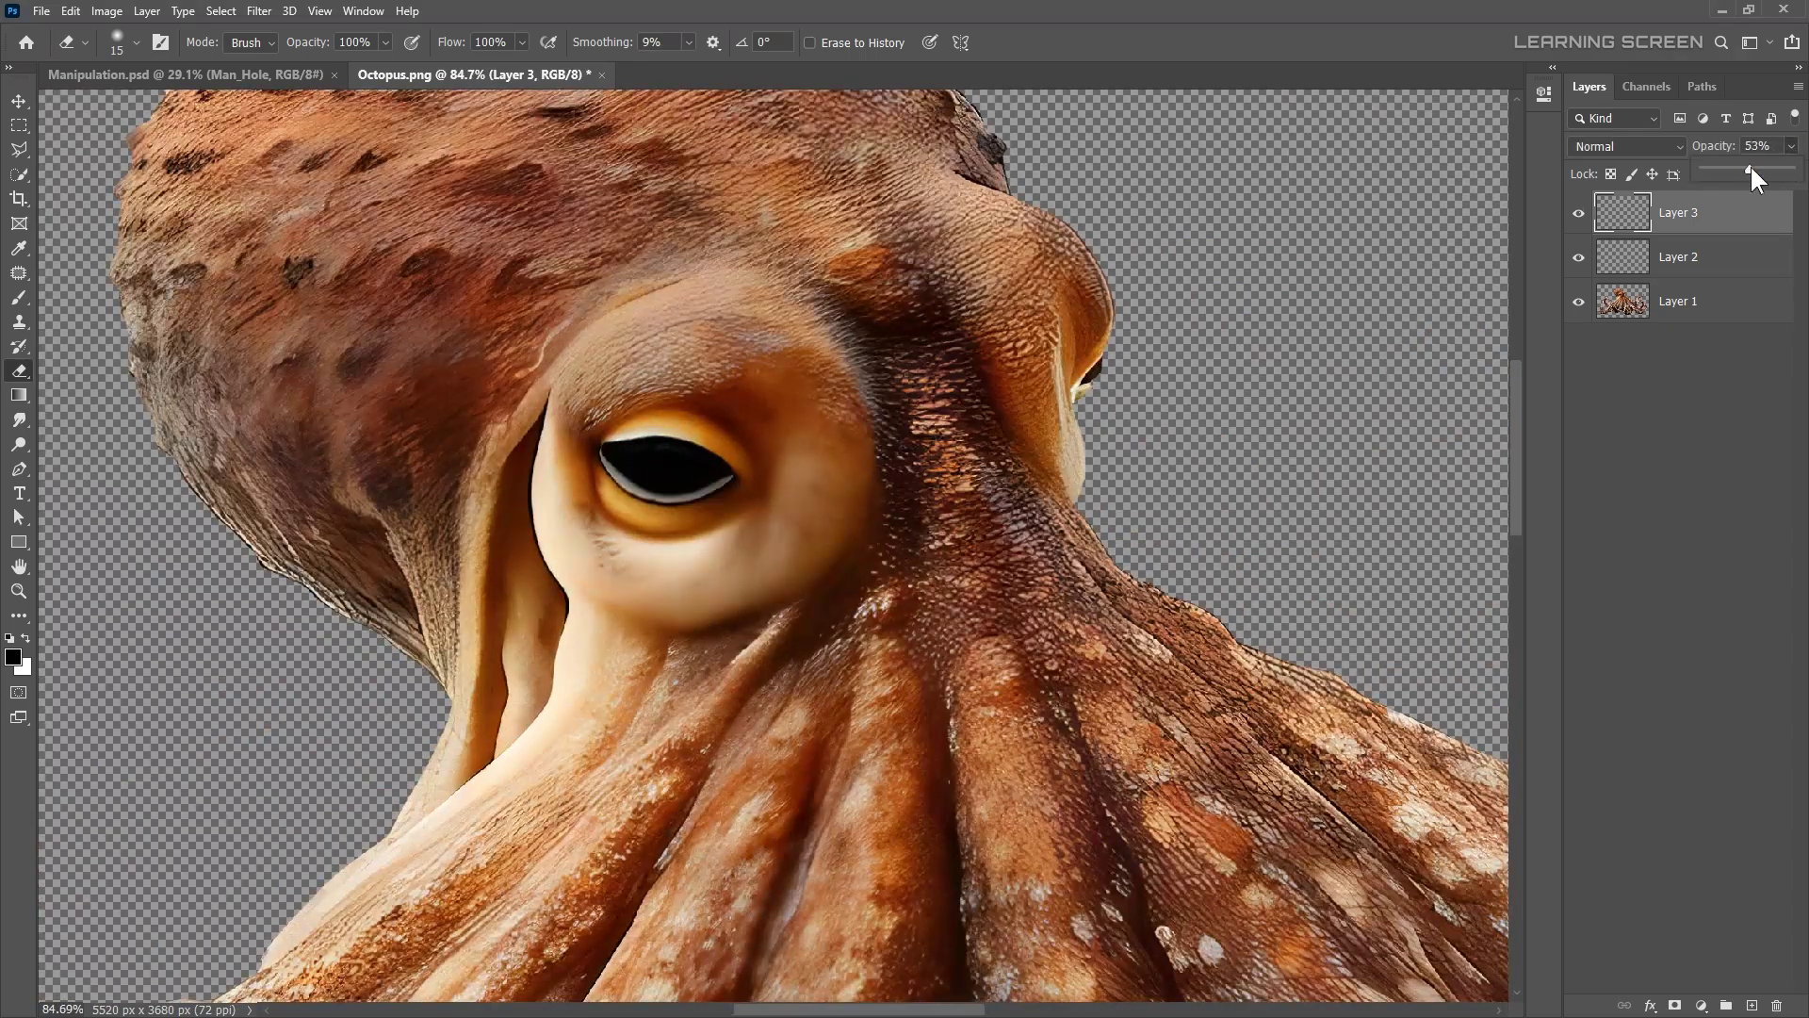
right_click(1720, 299)
left_click(1602, 778)
key("v")
scroll(443, 264, "up", 4)
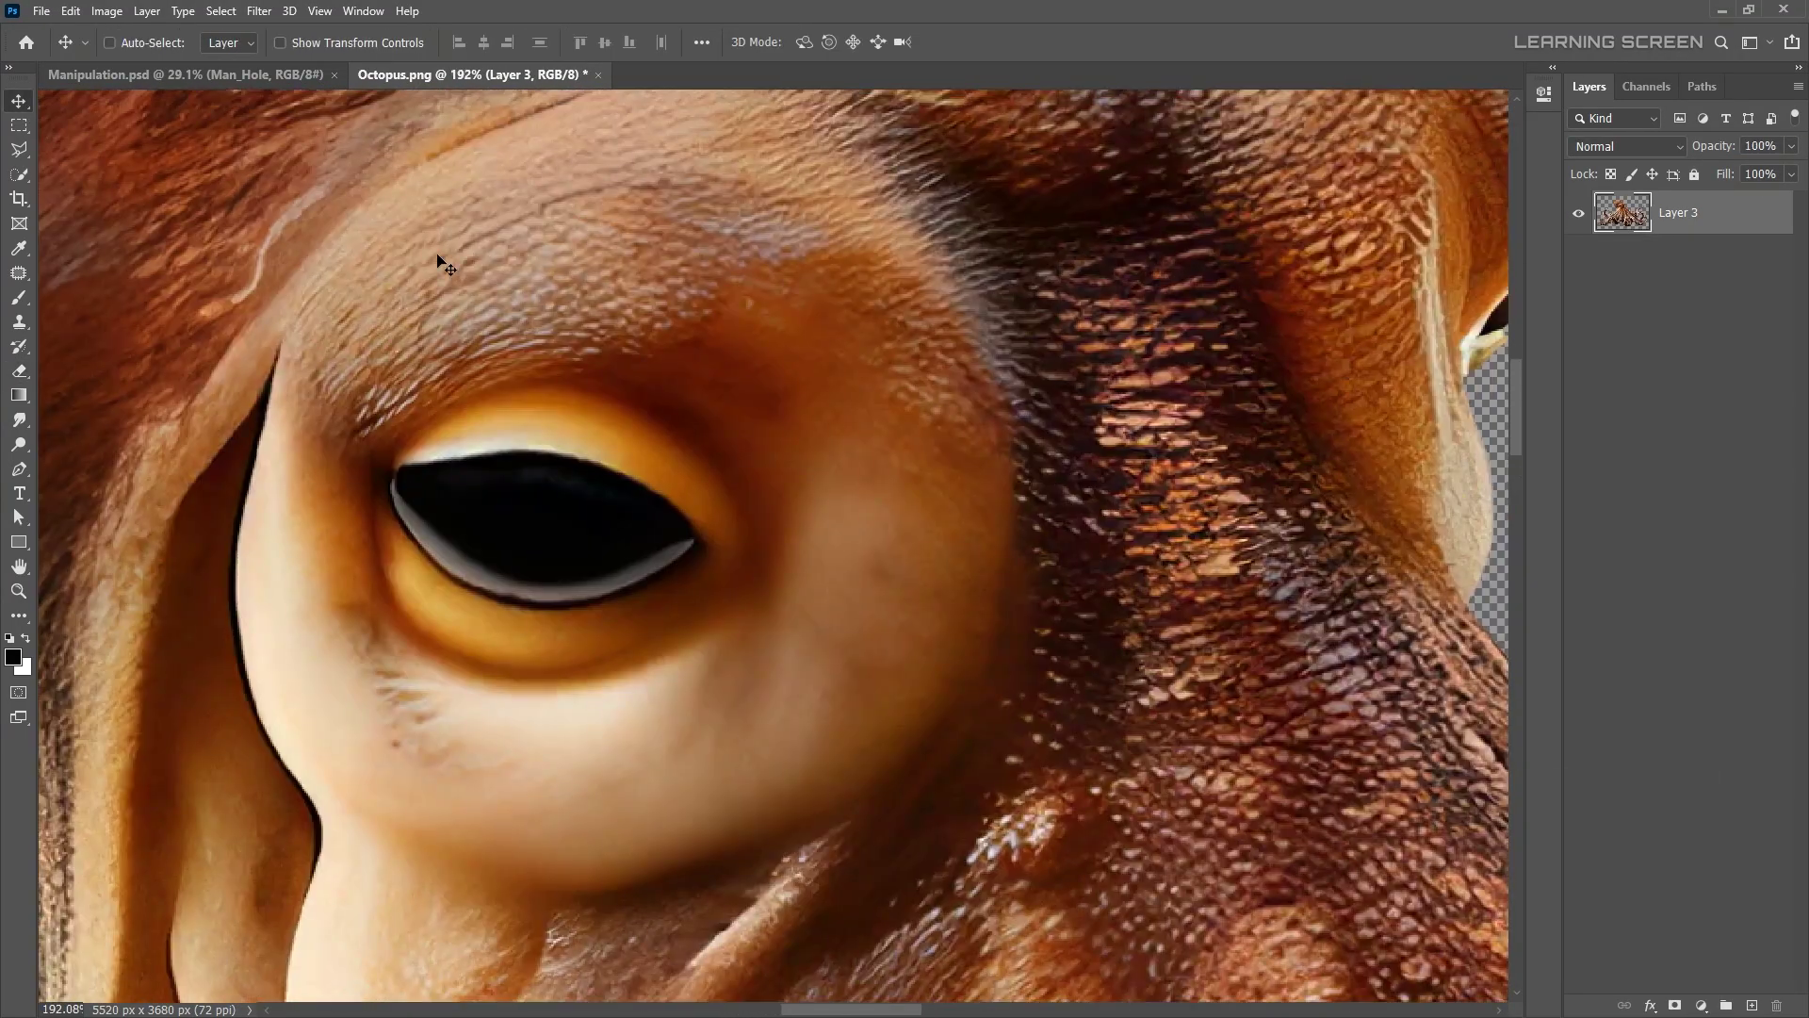
- Lasso the upper eyelid onto its own layer and warp it down over the eye
left_click_drag(387, 176, 386, 443)
scroll(675, 377, "down", 3)
key("ctrl+t")
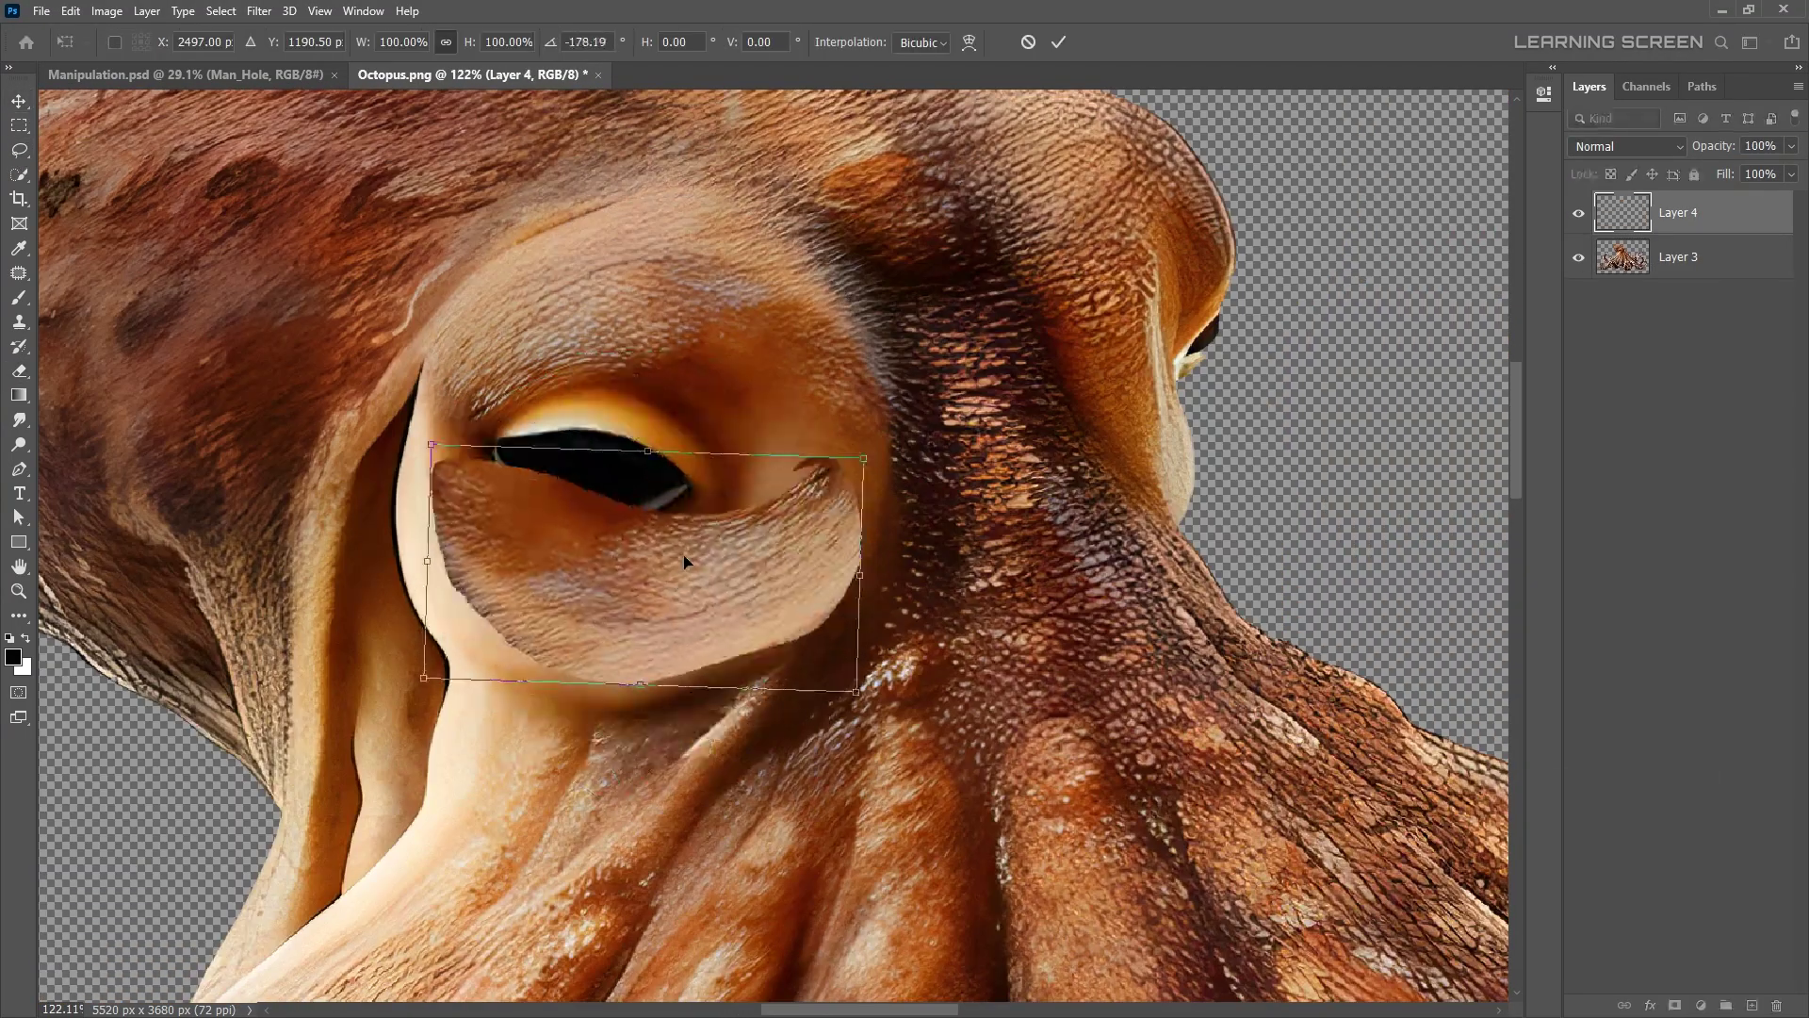
right_click(755, 537)
left_click(791, 665)
left_click_drag(867, 706, 952, 725)
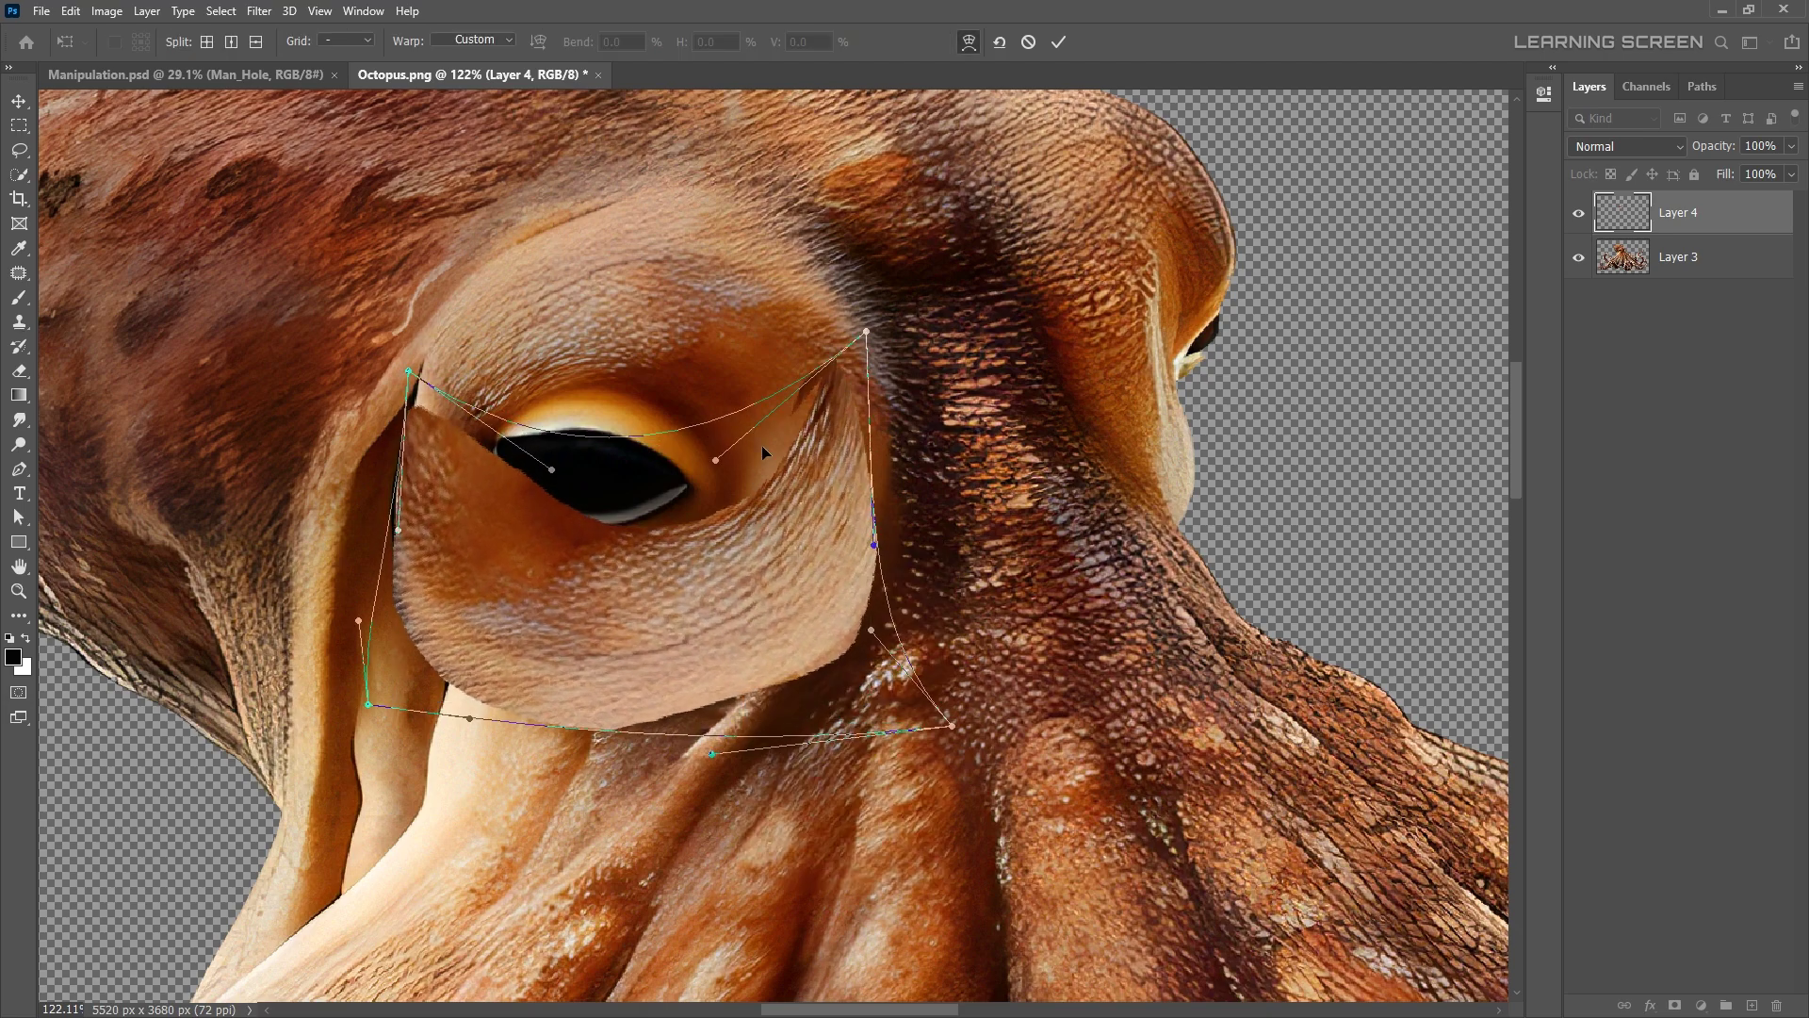
key("Return")
- Apply High Pass to the eyelid patch and blend it in Overlay mode
left_click(260, 10)
left_click(527, 403)
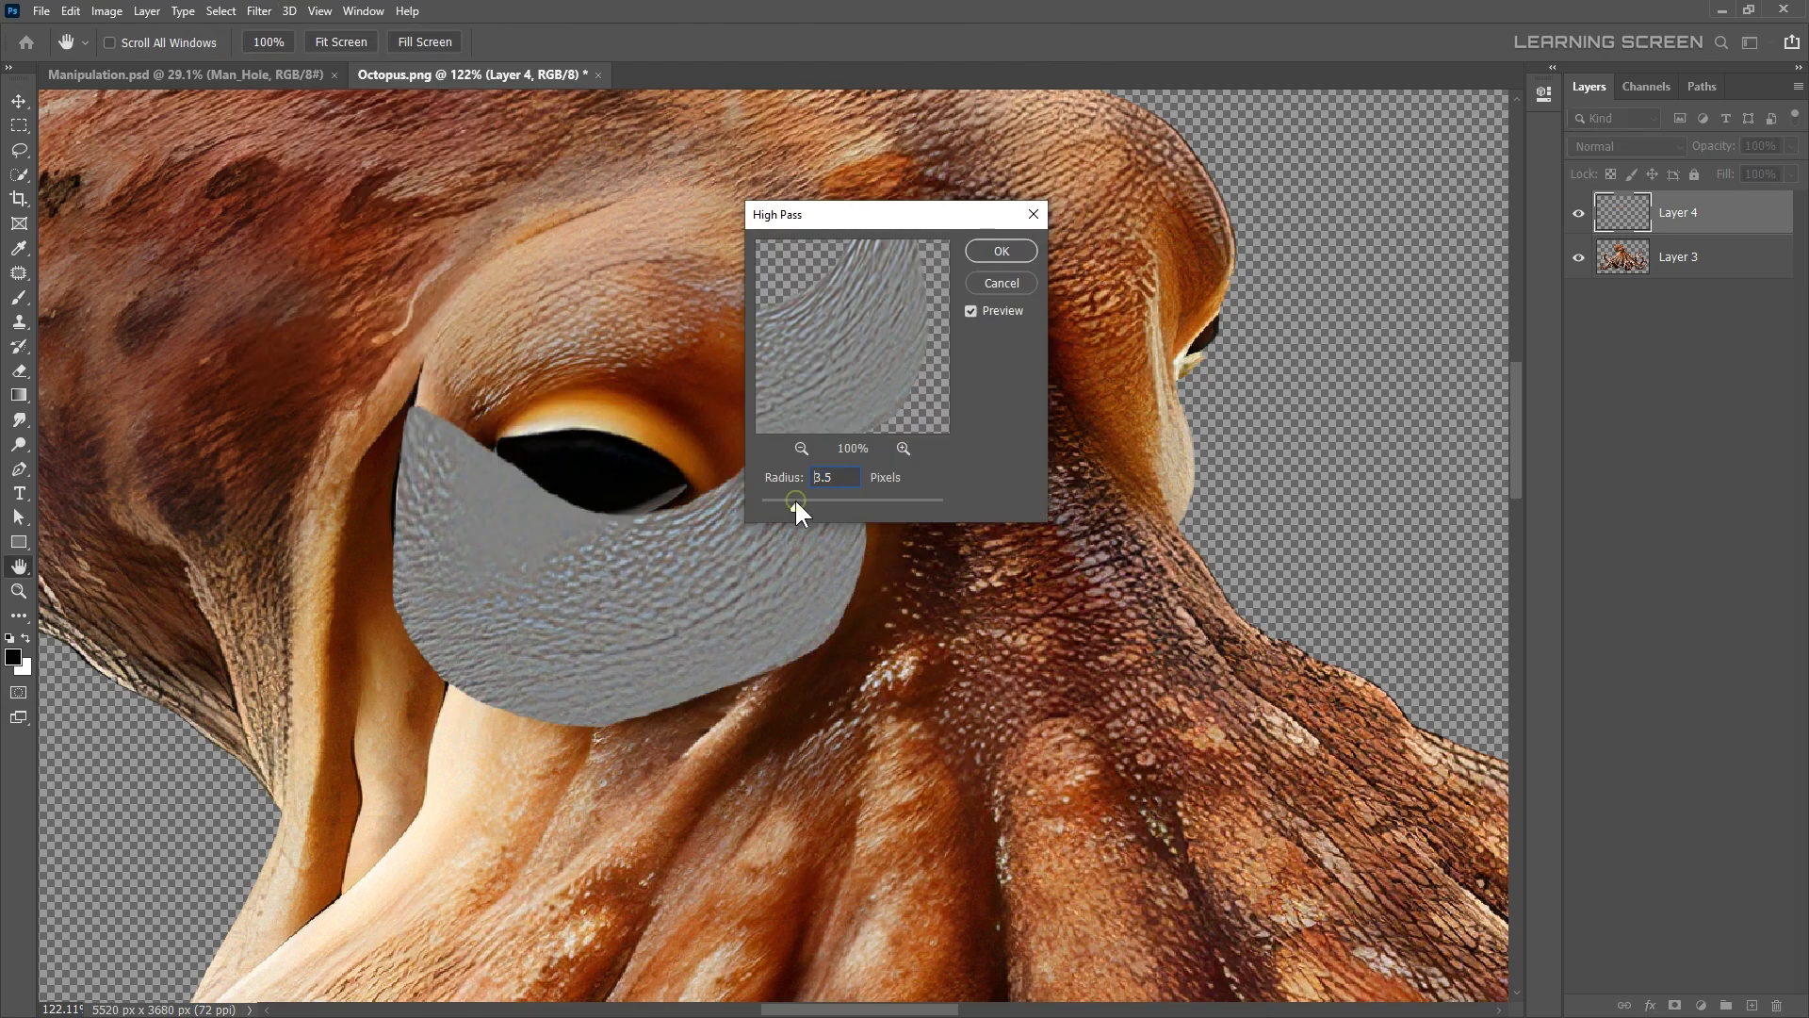
left_click(1013, 256)
left_click(1626, 146)
left_click(1599, 405)
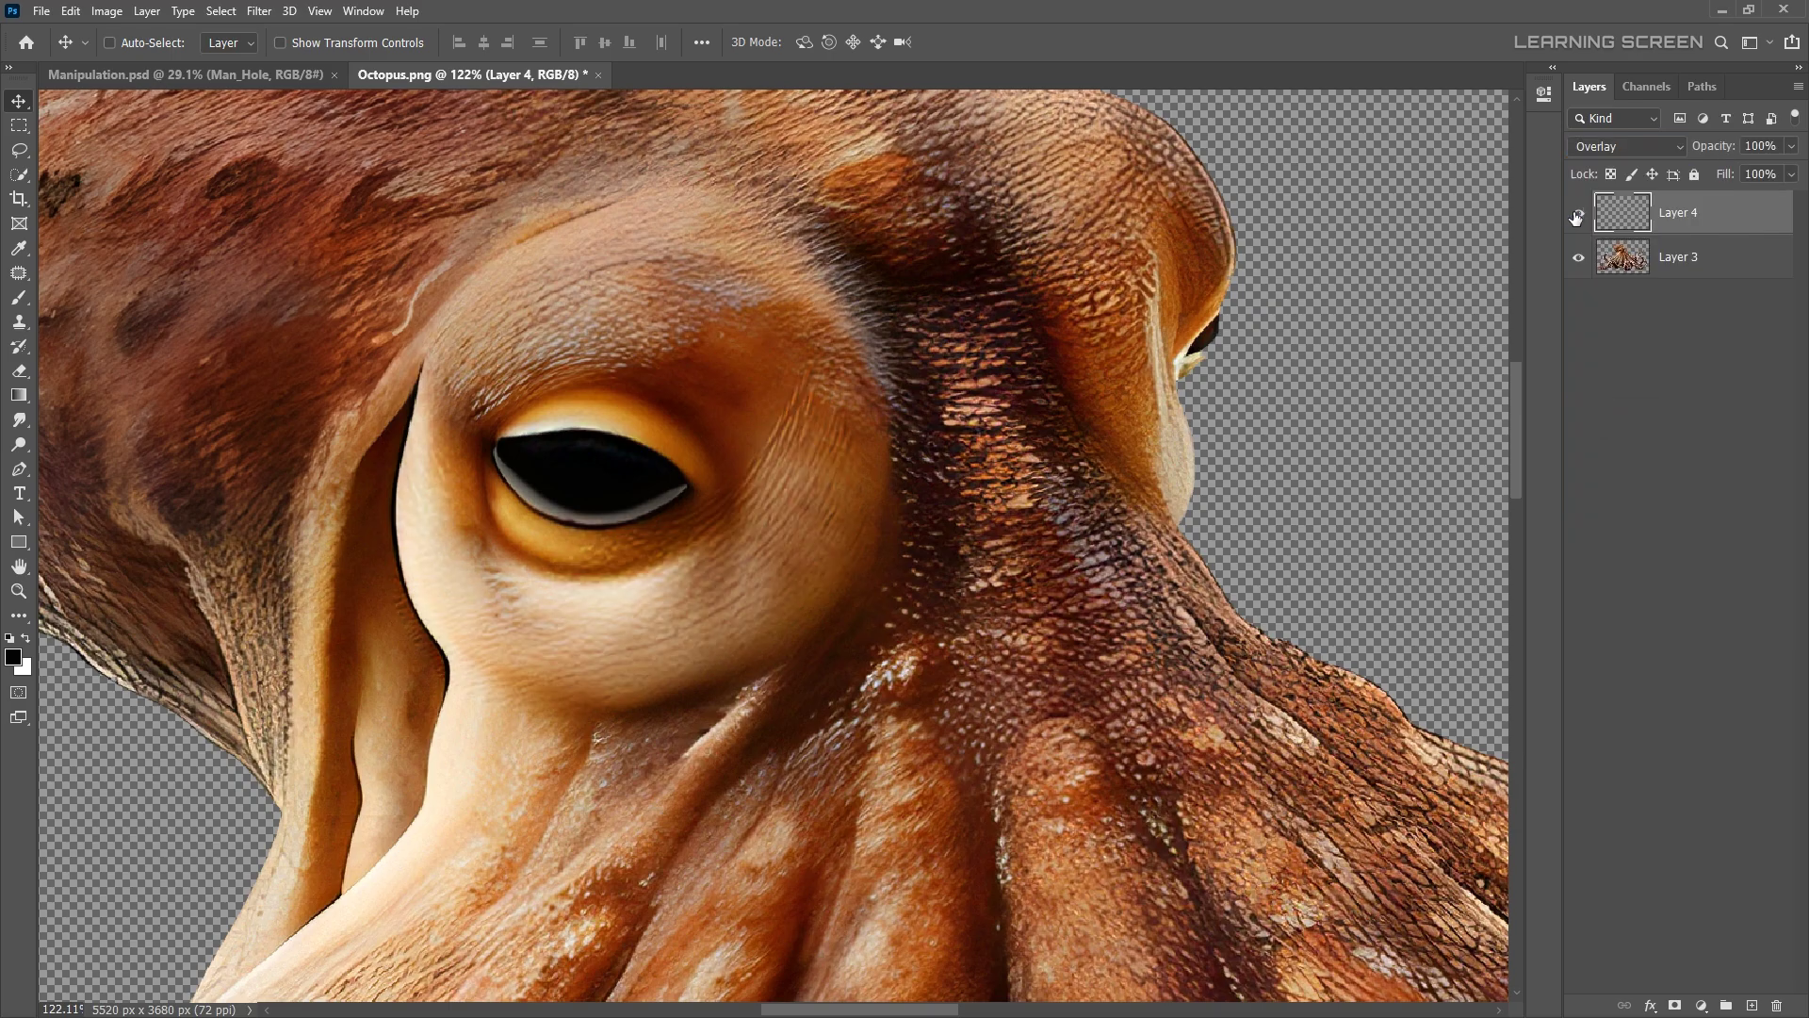
- Erase the patch edges with a soft eraser and merge the octopus layers
key("e")
right_click(669, 400)
key("Return")
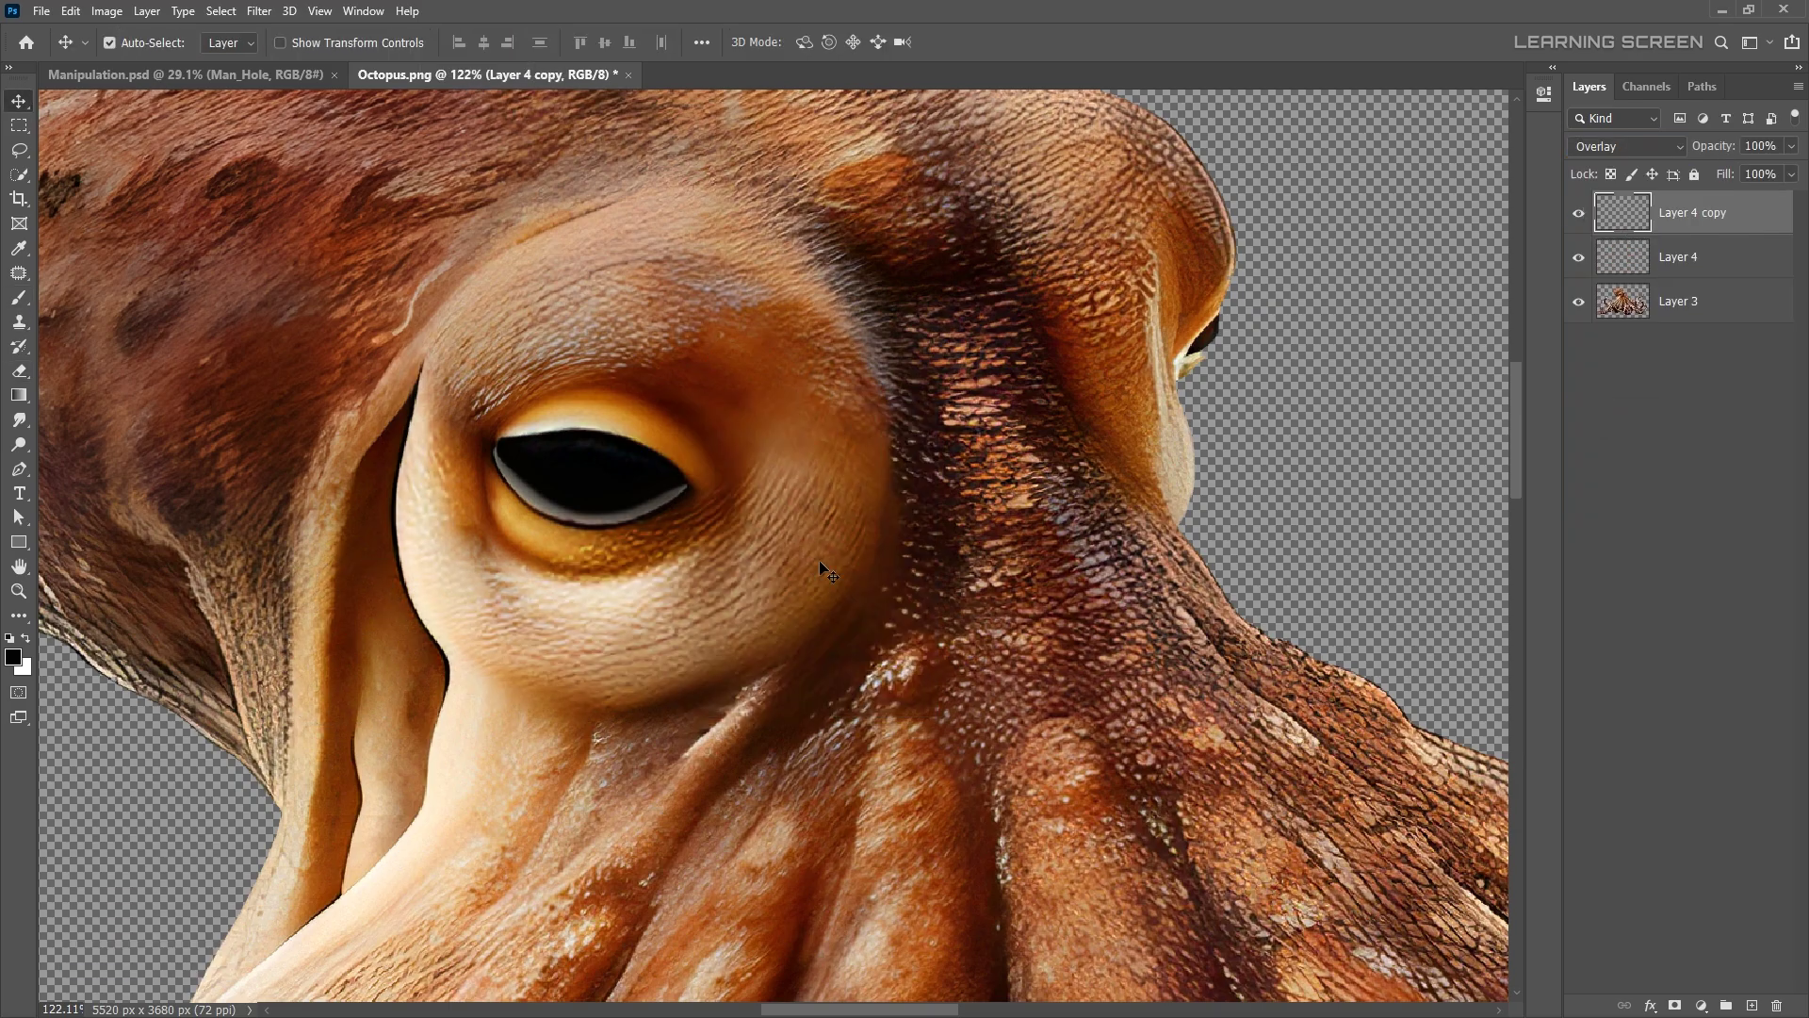
scroll(826, 569, "down", 3)
key("ctrl+j")
left_click_drag(1578, 213, 1582, 301)
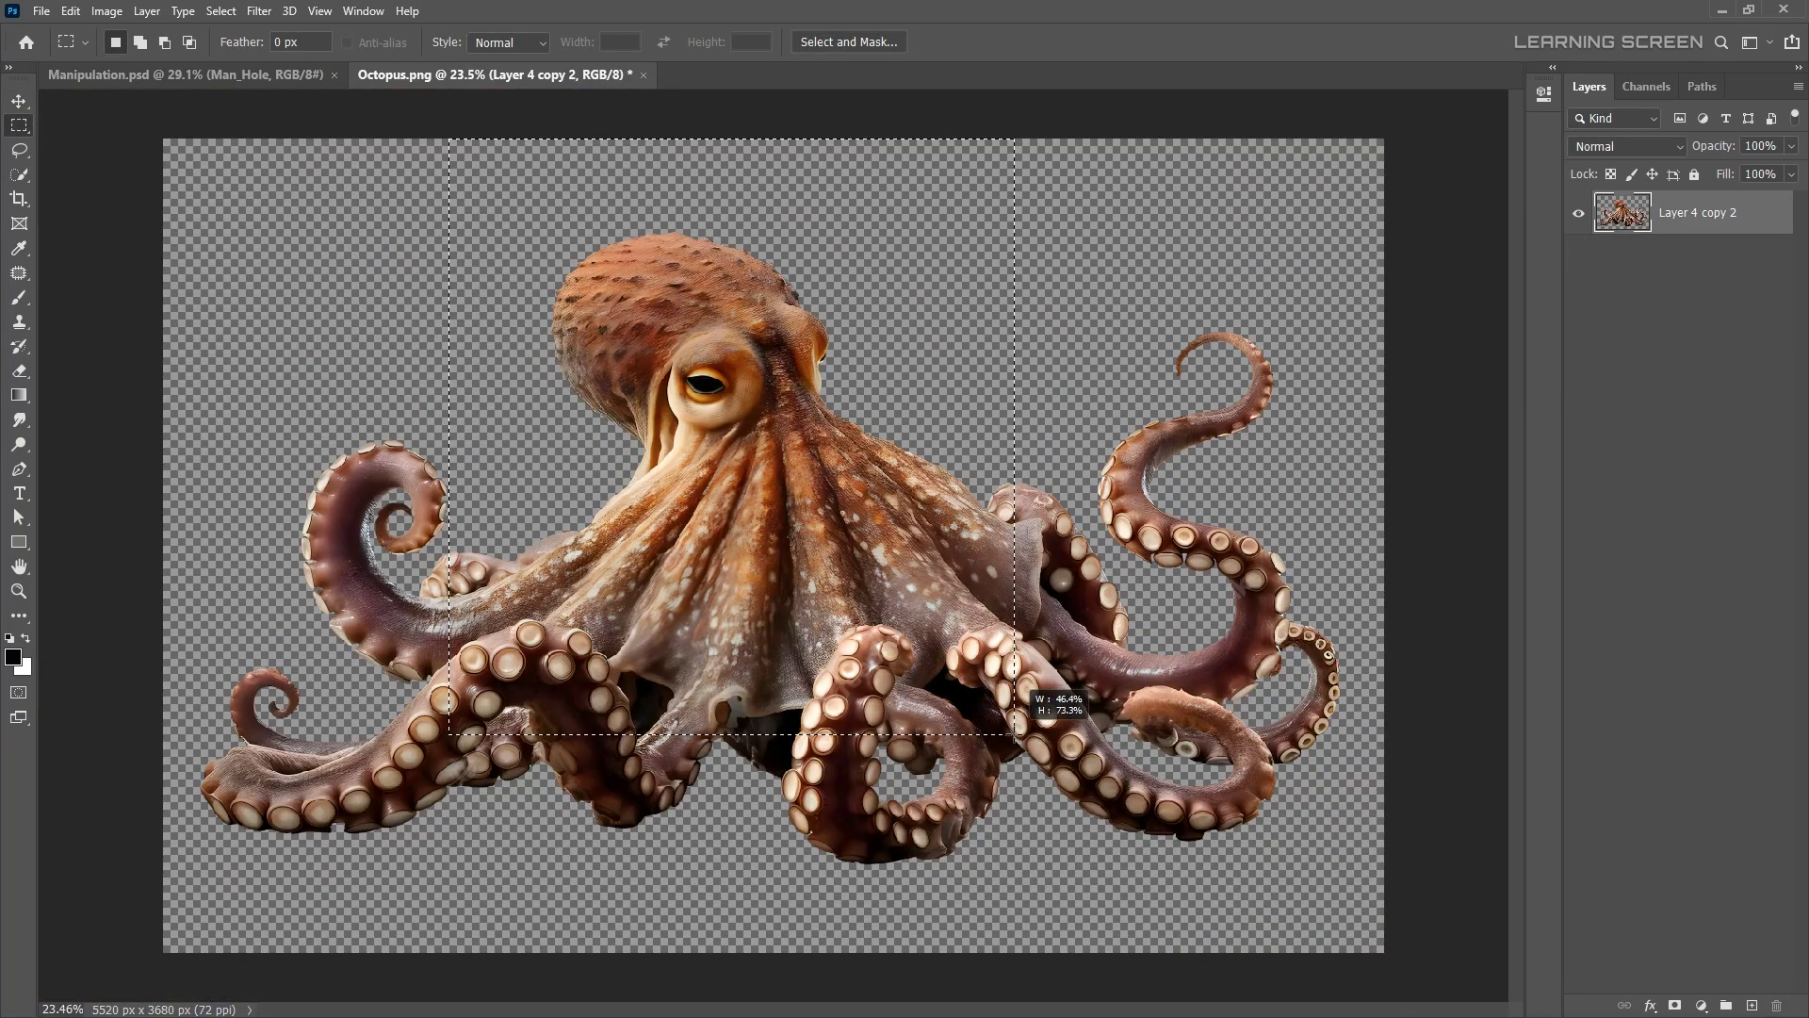
- Paste the octopus into Manipulation.psd, scaled to about 73.69% behind the railing
left_click_drag(1014, 733, 1016, 738)
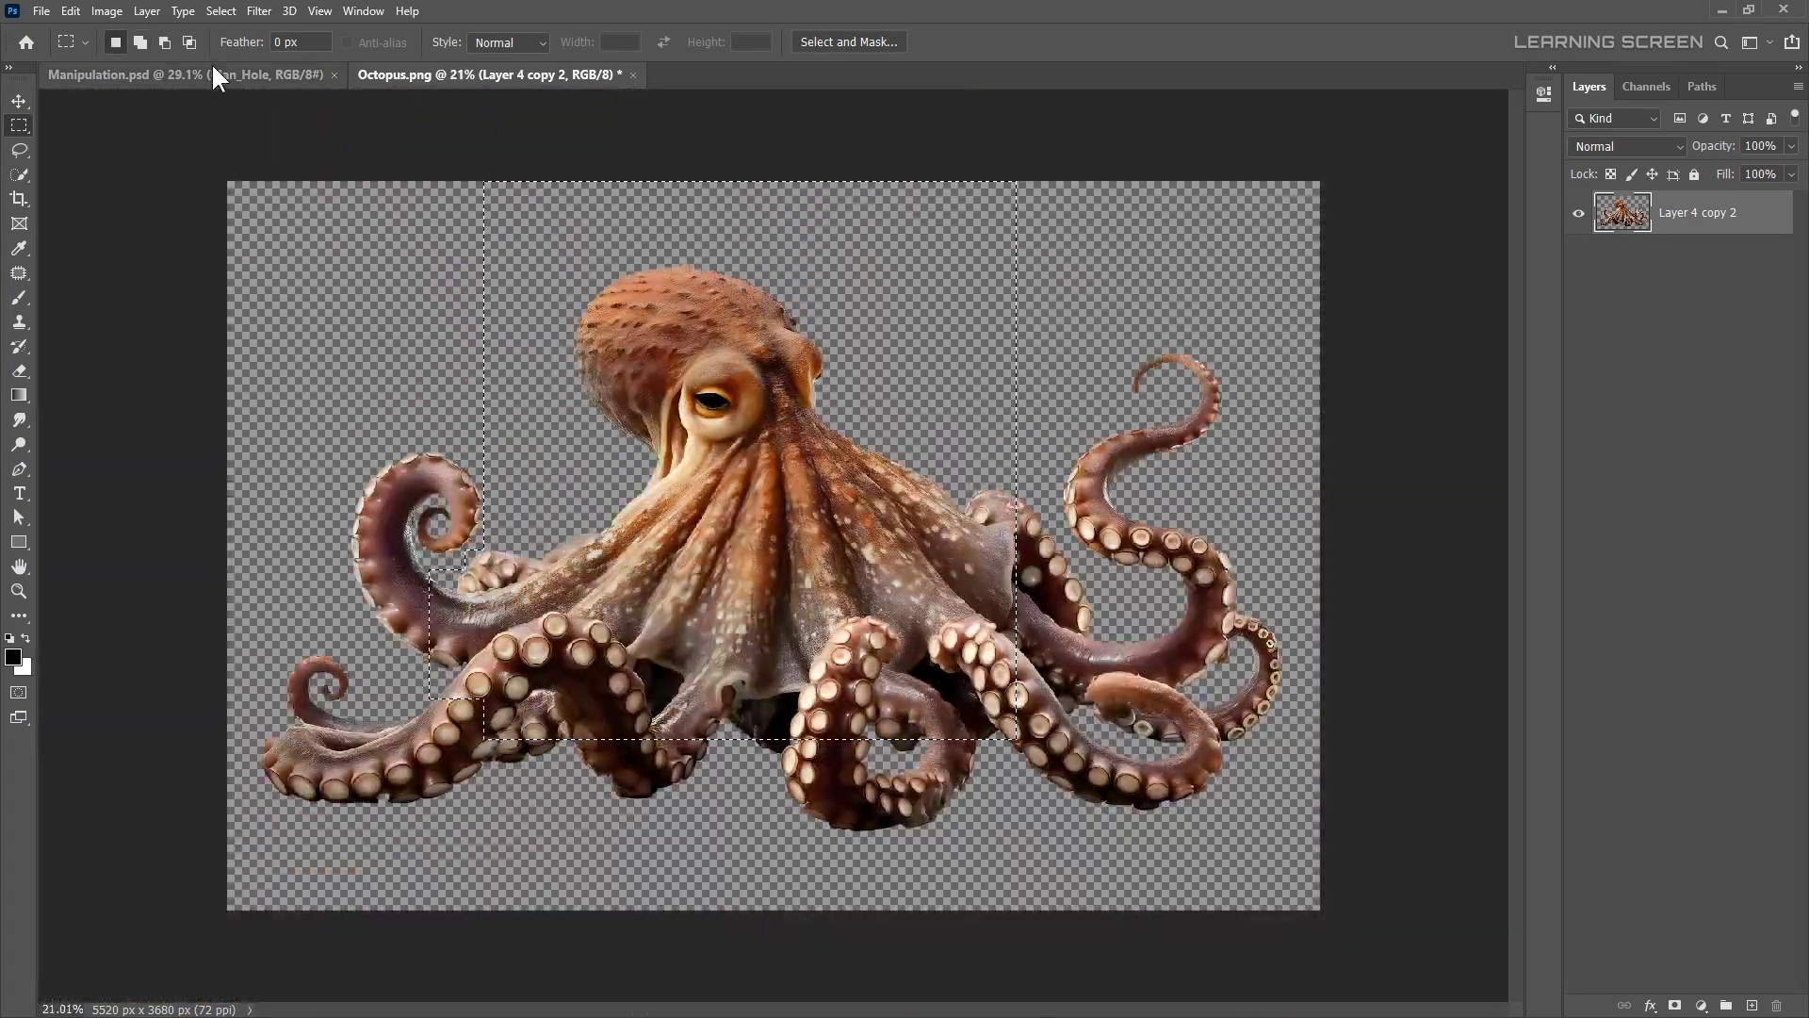
left_click(213, 74)
key("ctrl+v")
key("ctrl+equal")
key("ctrl+t")
left_click_drag(1160, 989, 934, 861)
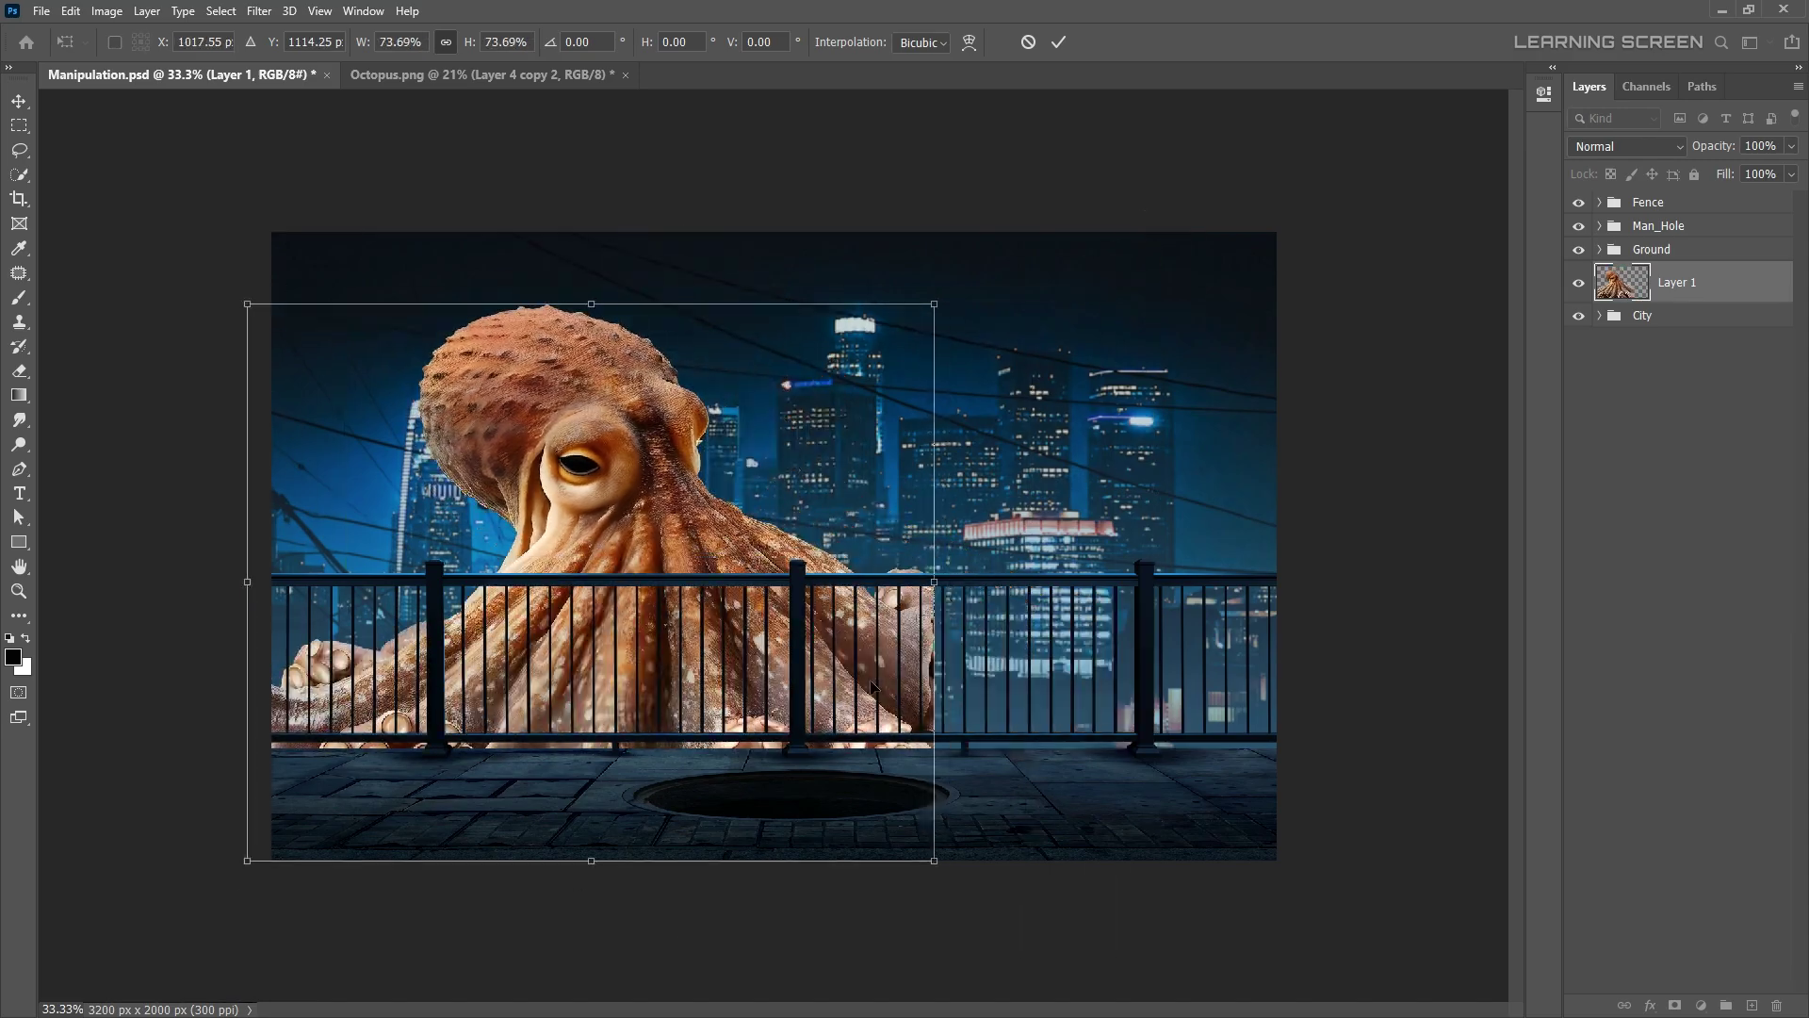
left_click_drag(247, 303, 273, 318)
key("Return")
scroll(298, 678, "up", 5)
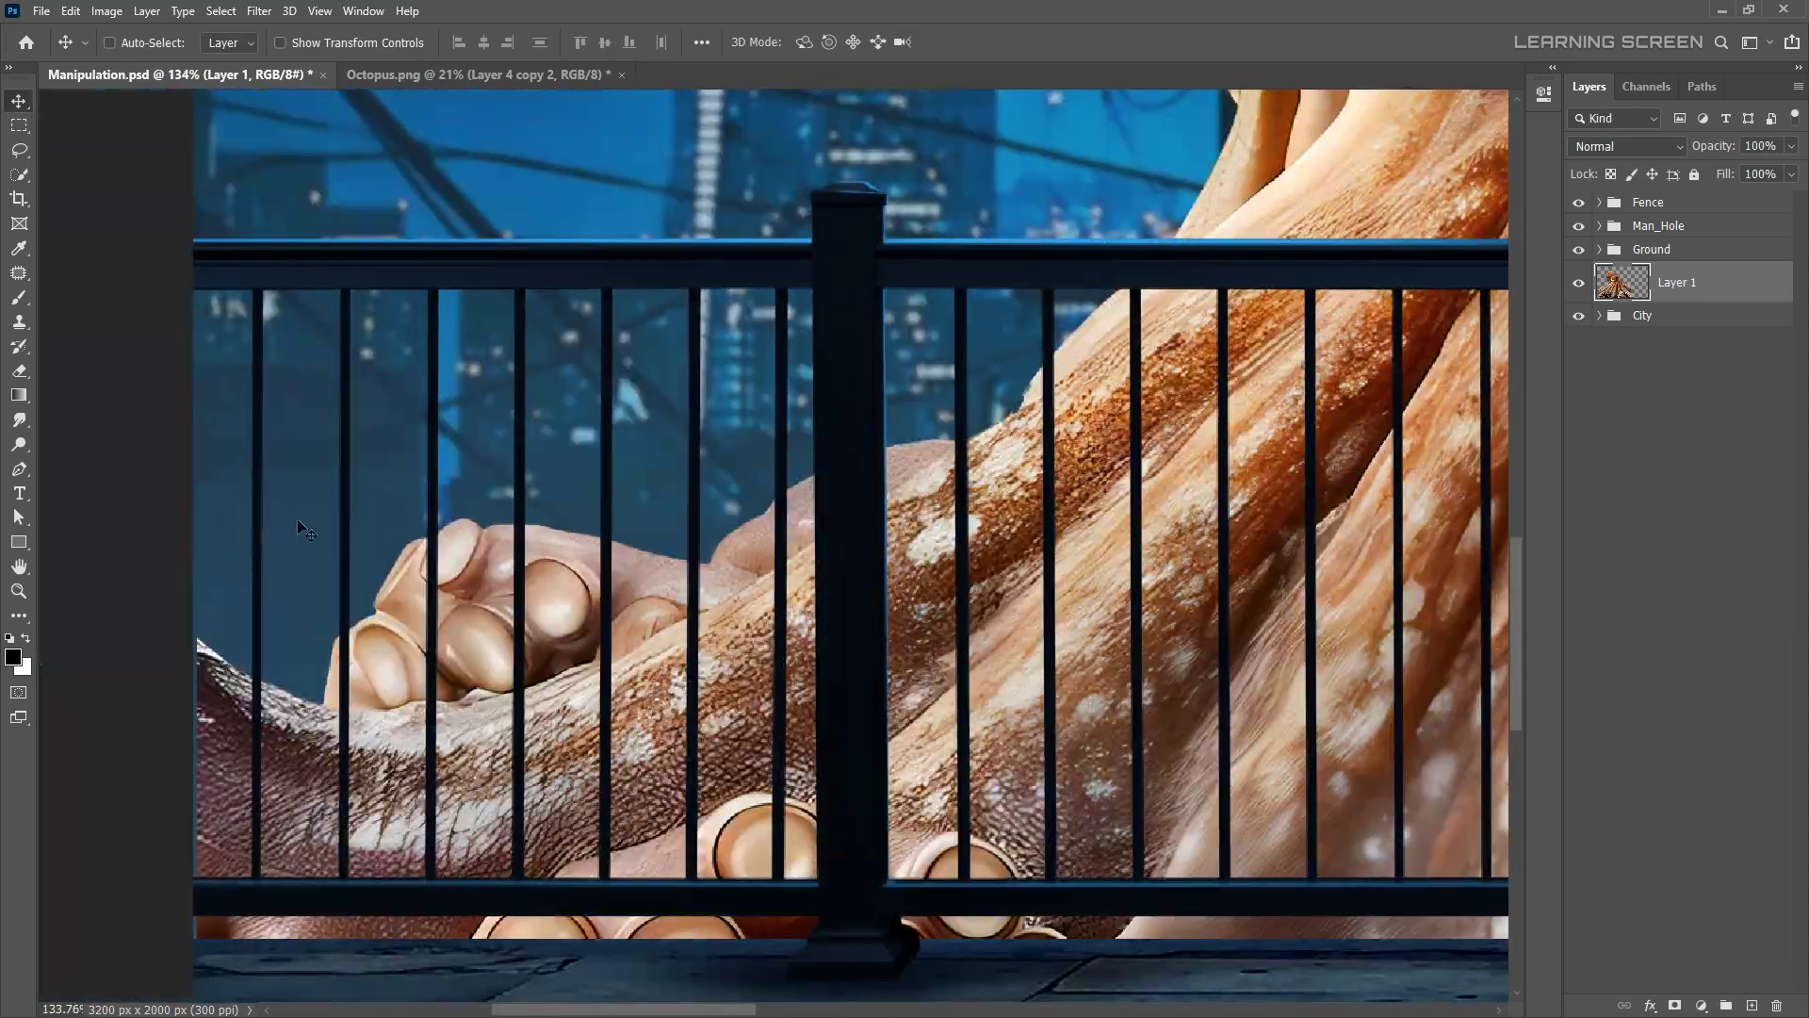
- Trace the stray tentacle piece with the Pen tool and delete it
left_click(19, 468)
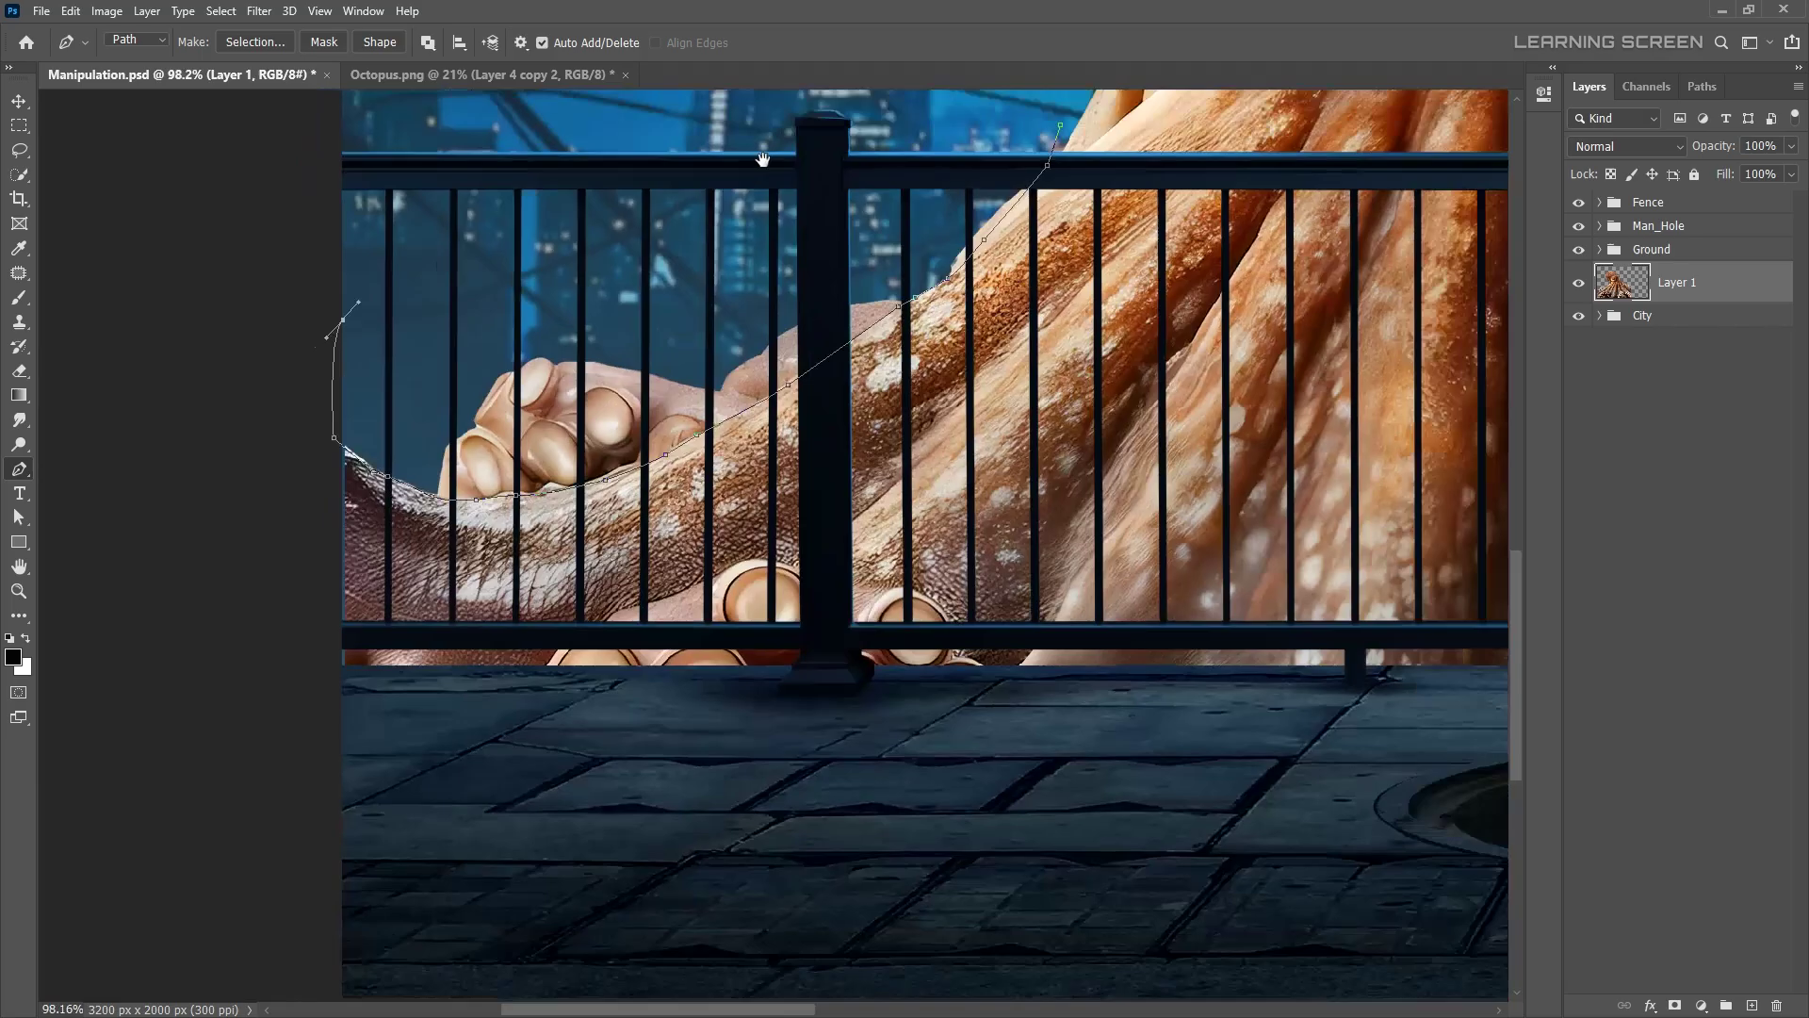
right_click(985, 287)
left_click(1008, 399)
key("Delete")
key("ctrl+d")
key("ctrl+0")
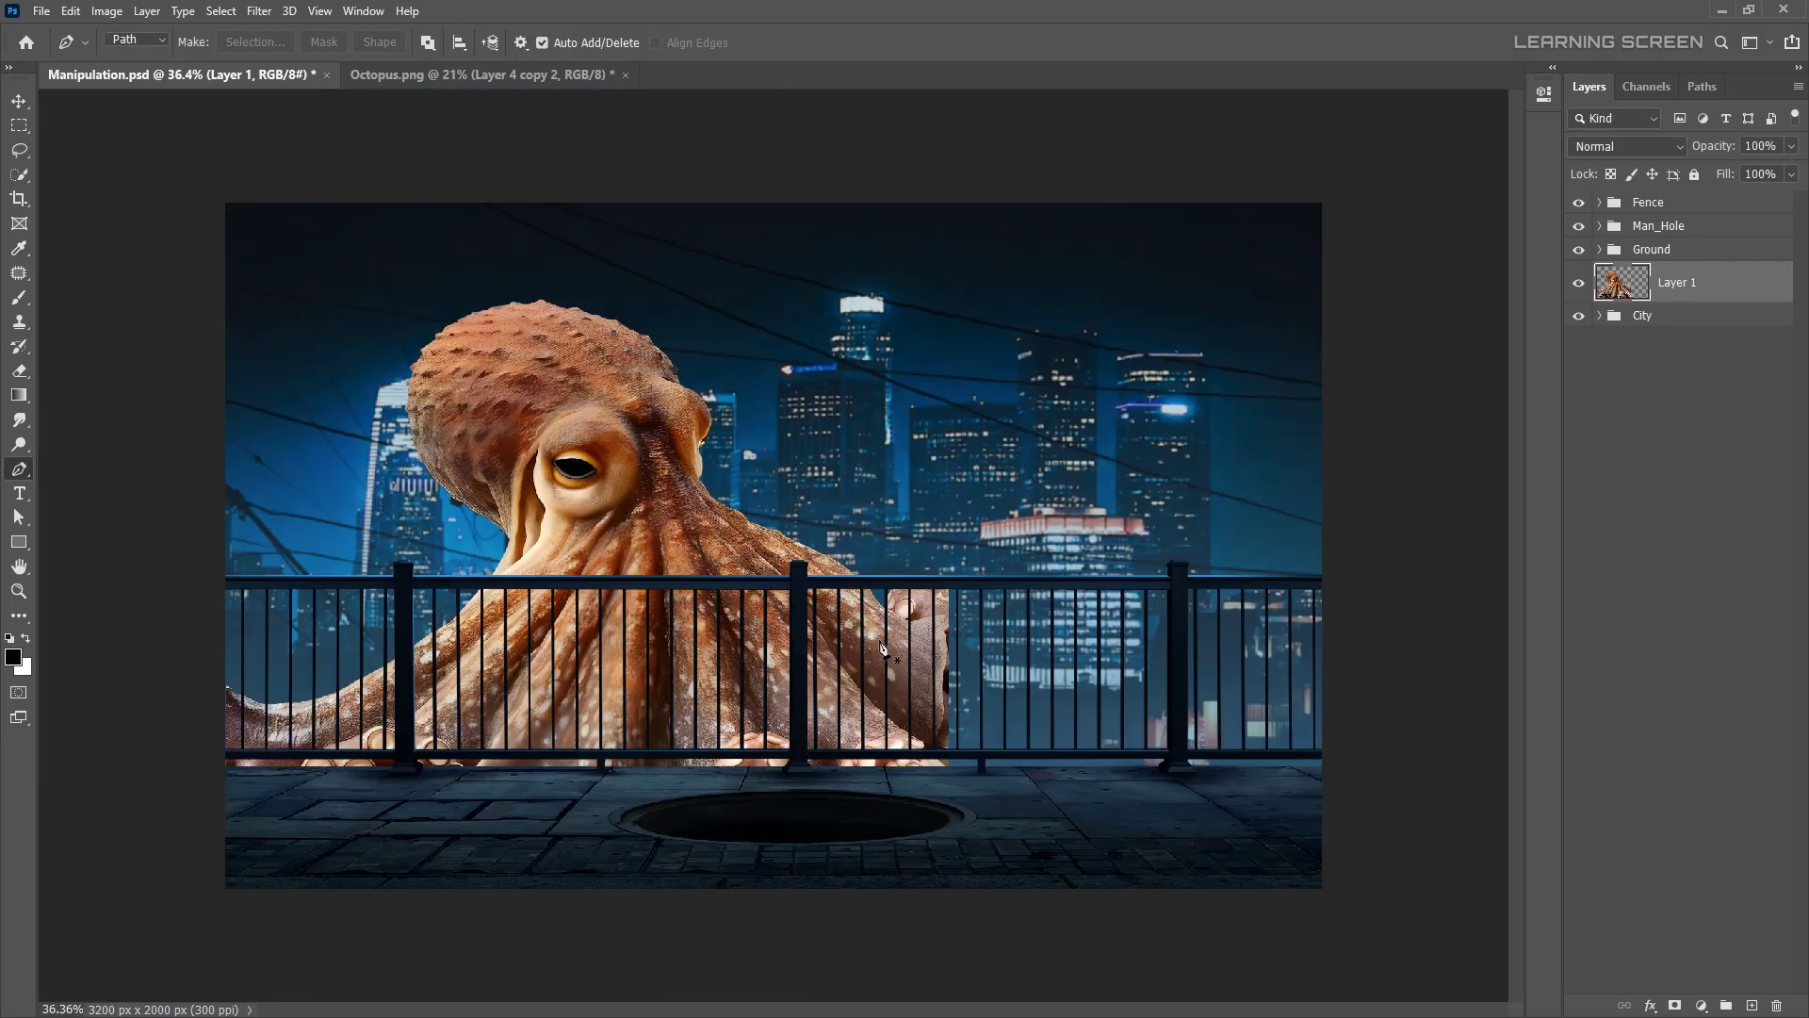
scroll(832, 571, "up", 3)
- Reshape the octopus's right side with Liquify
scroll(831, 572, "down", 3)
left_click(259, 11)
left_click(283, 161)
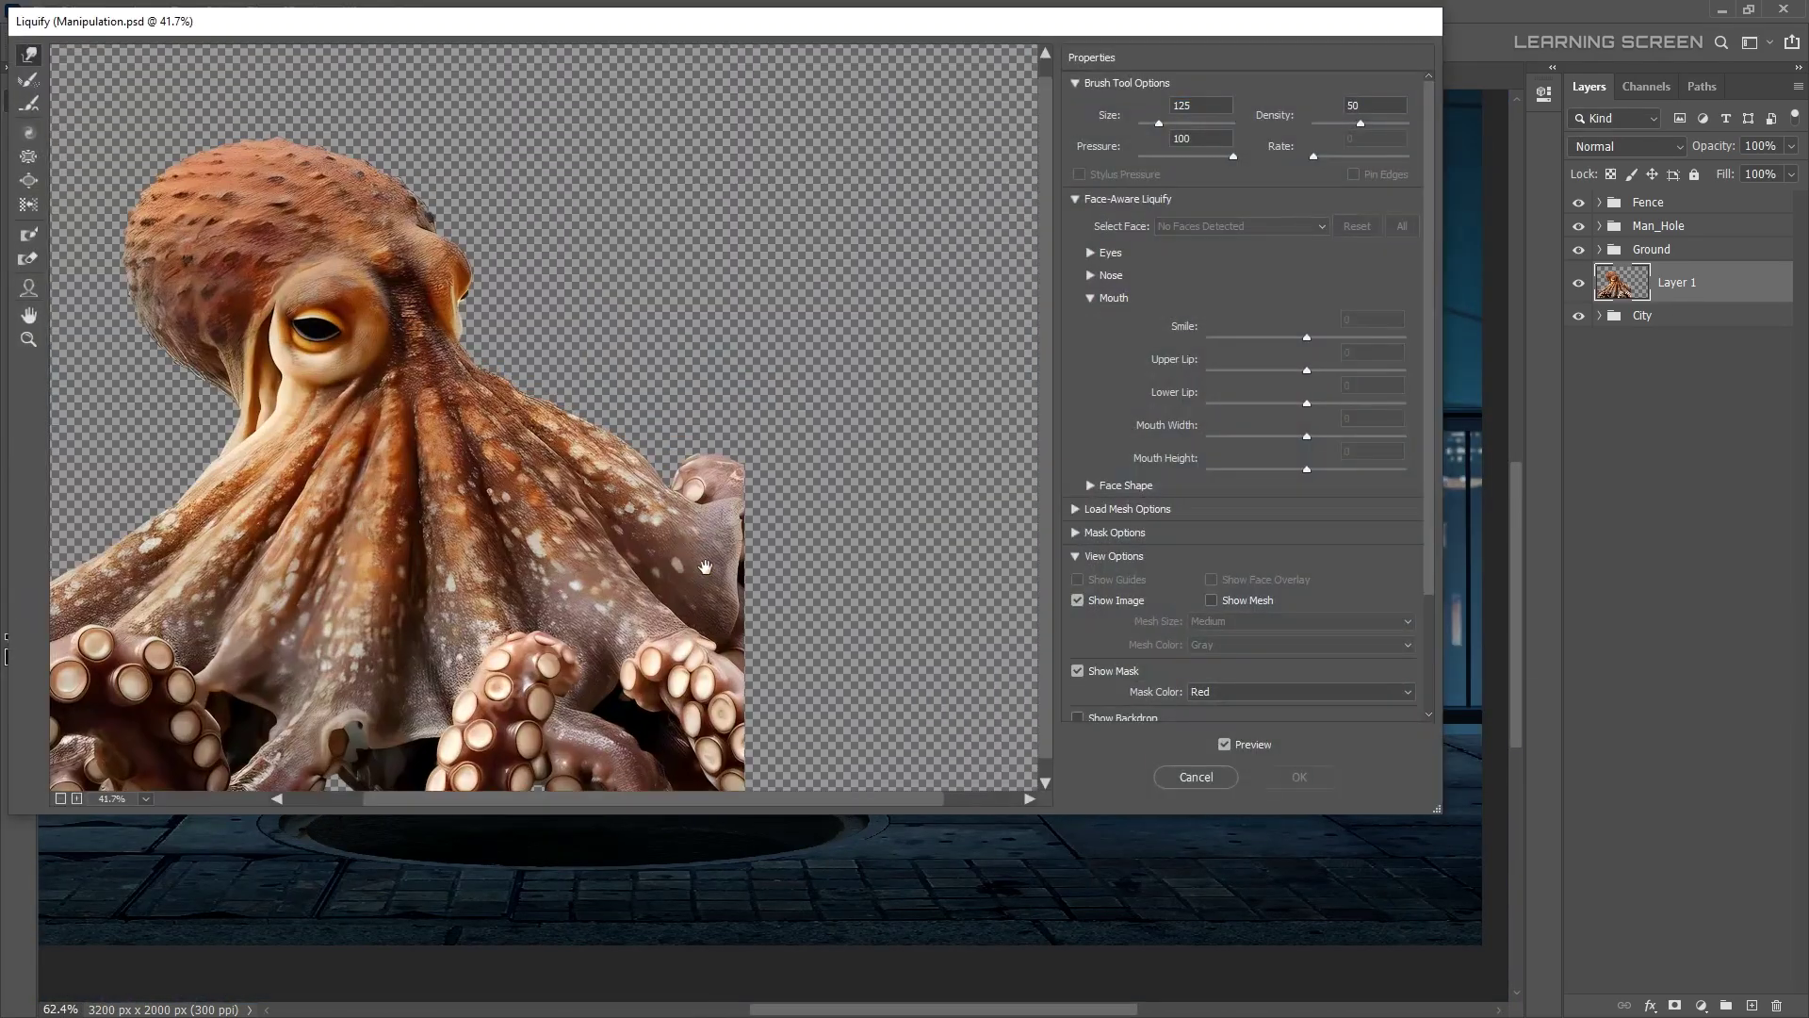
left_click_drag(512, 465, 681, 493)
key("bracketright")
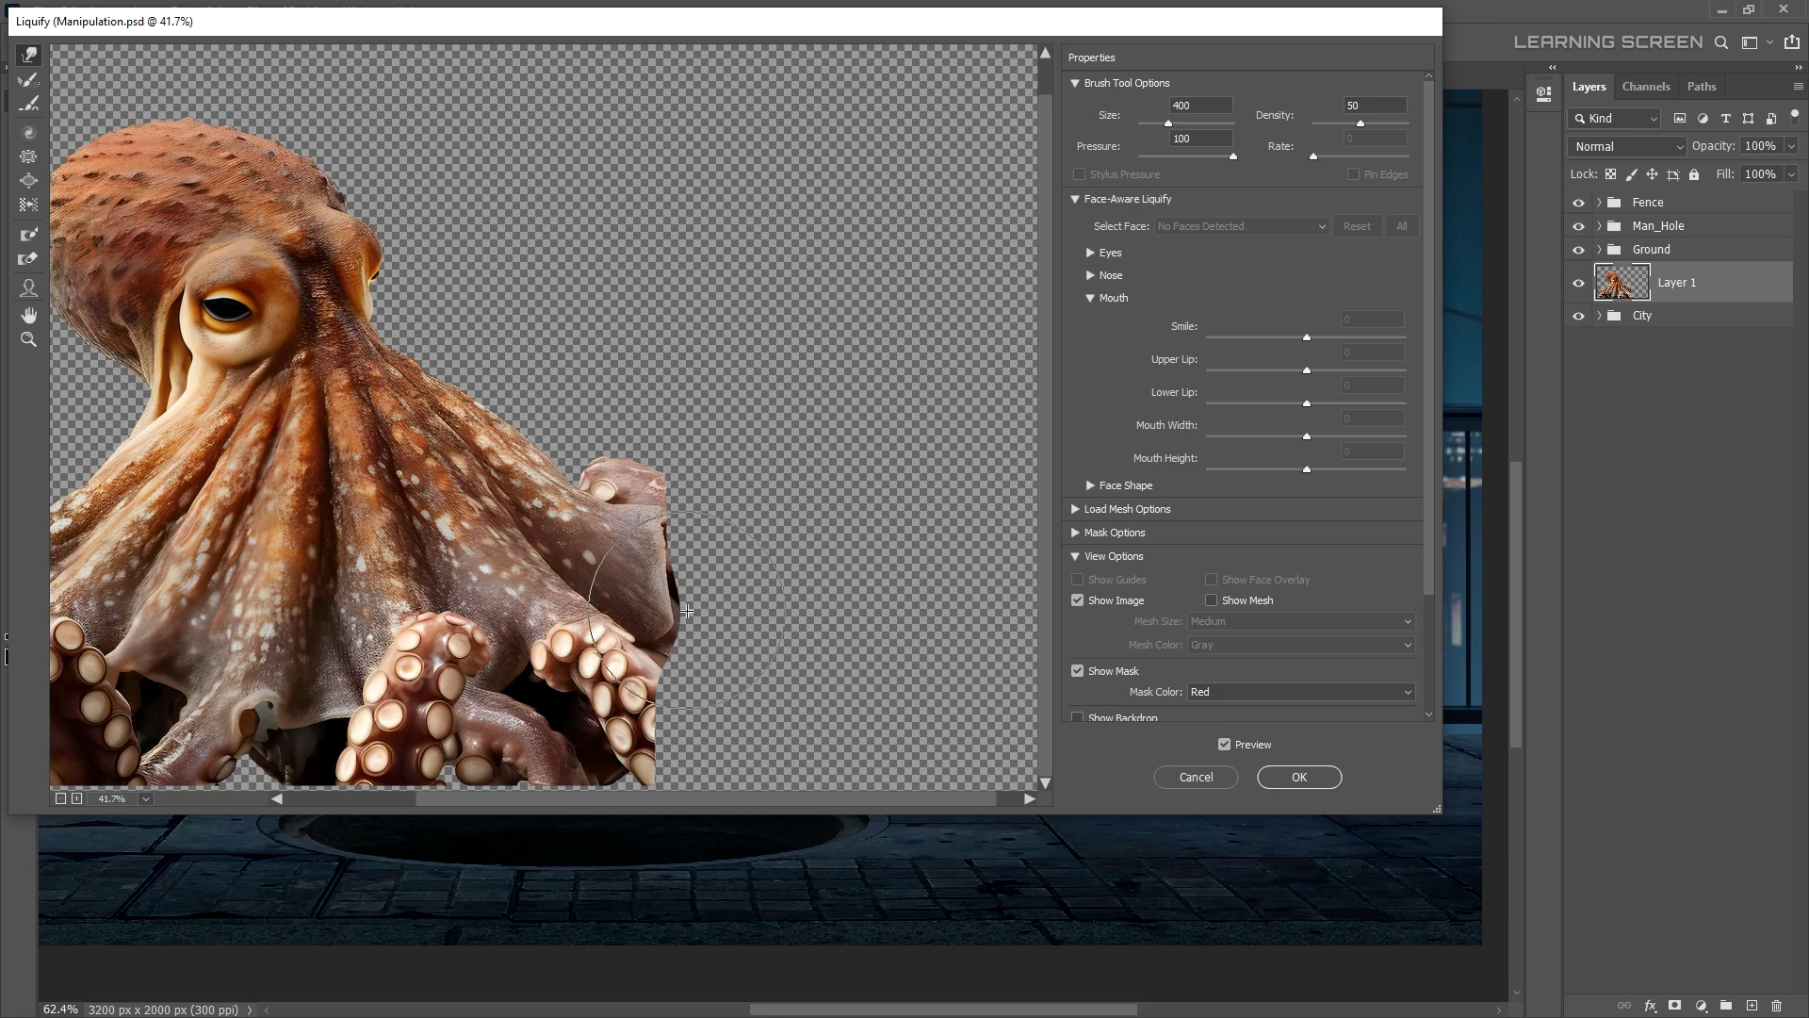
key("bracketleft")
key("bracketleft")
key("bracketleft")
scroll(546, 415, "up", 2)
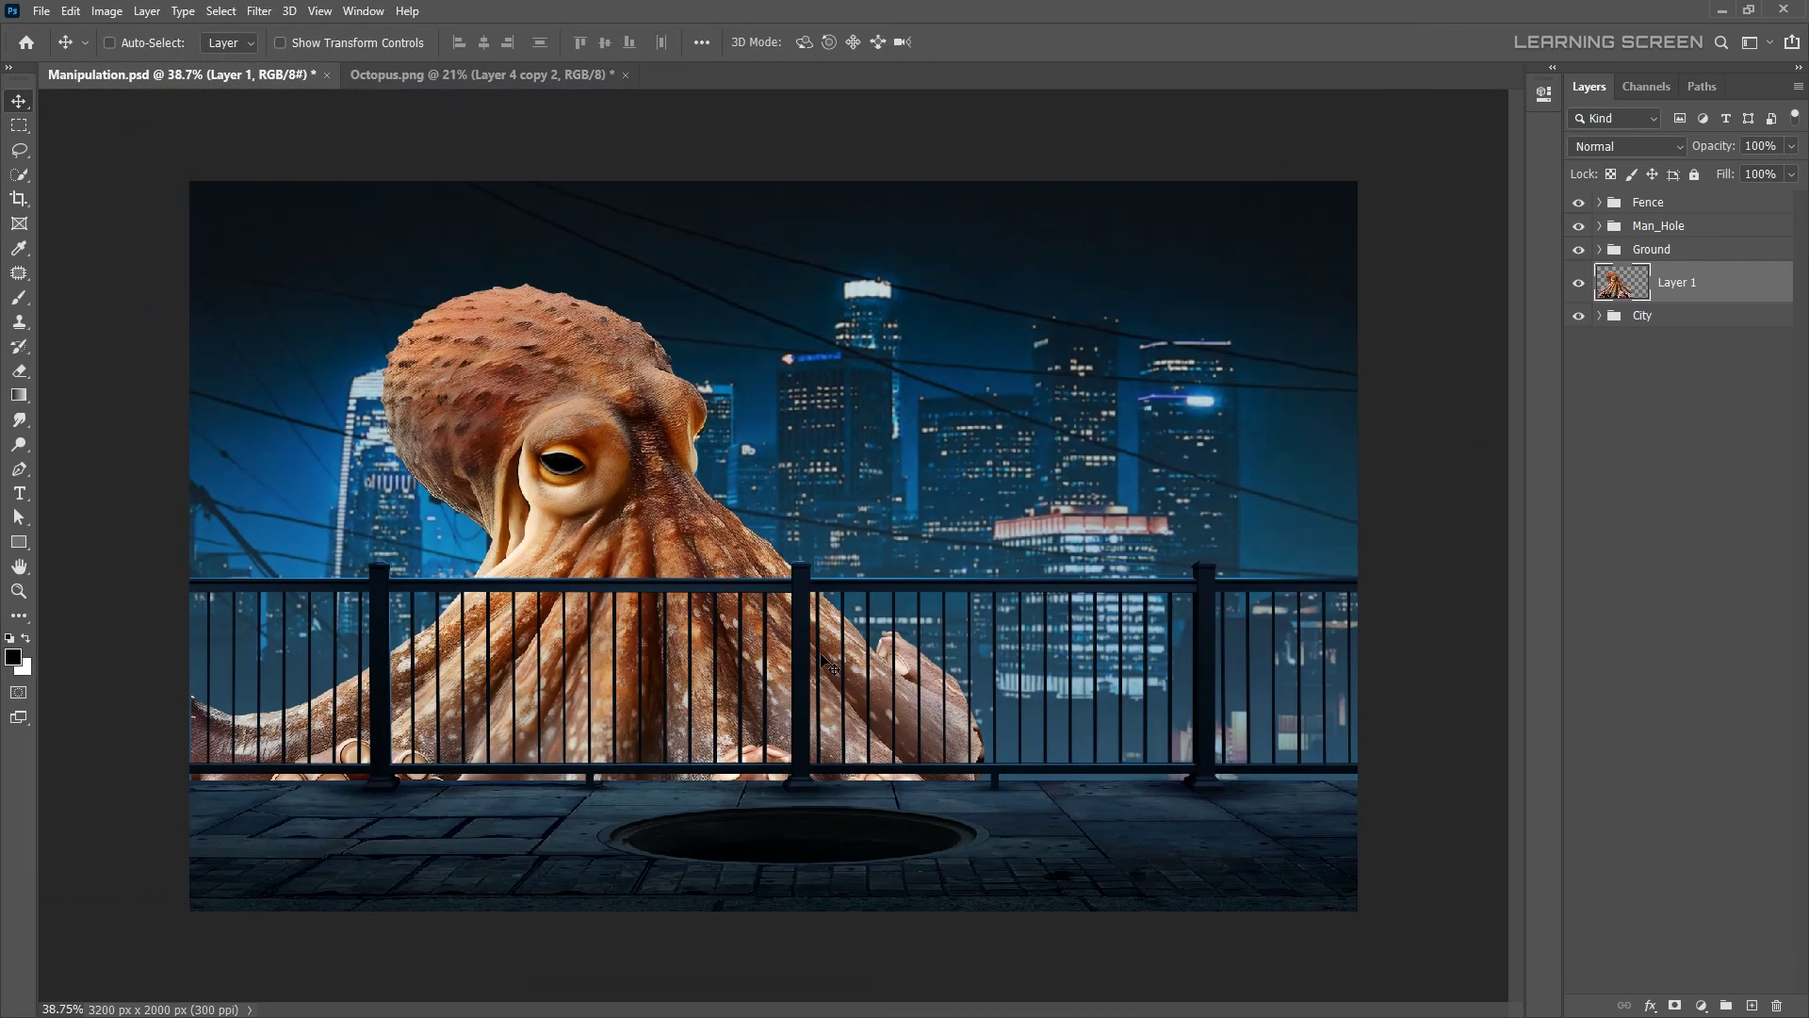
scroll(865, 697, "up", 5)
scroll(660, 566, "down", 4)
scroll(660, 566, "down", 1)
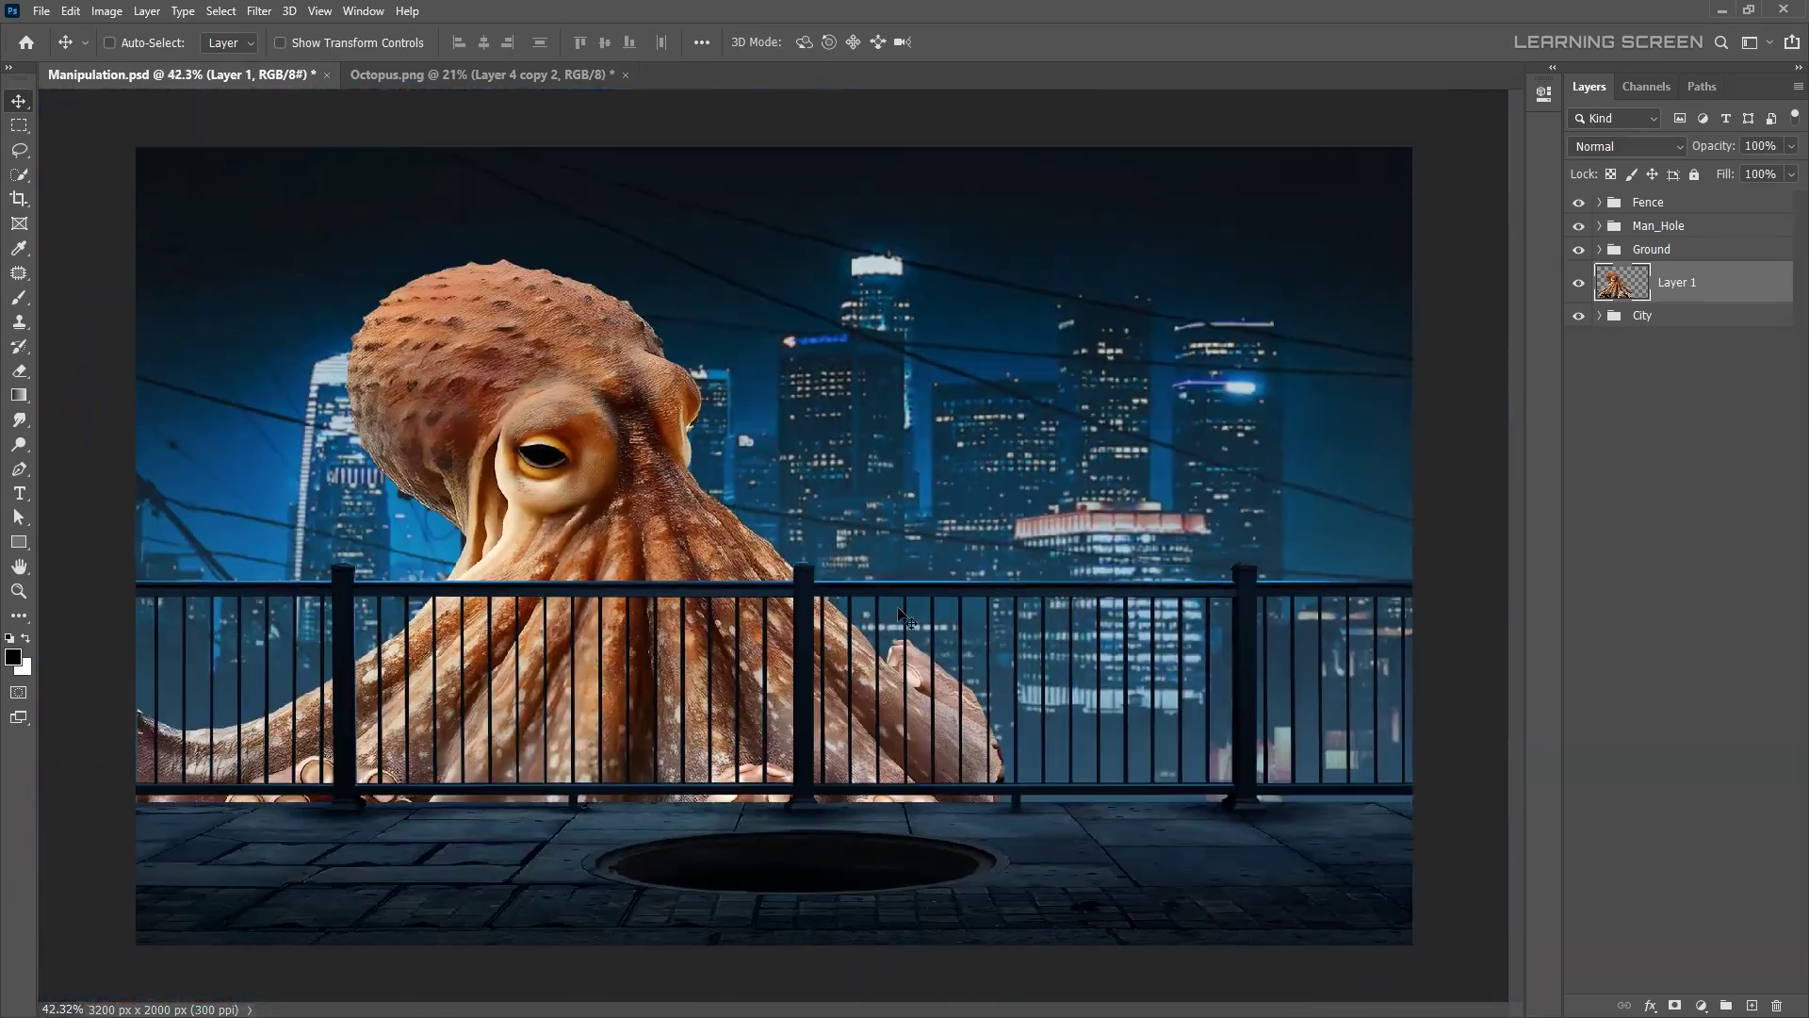
scroll(99, 377, "up", 5)
- Trace a tentacle path with the Pen tool and turn it into a selection
key("p")
scroll(99, 377, "up", 2)
scroll(305, 448, "up", 2)
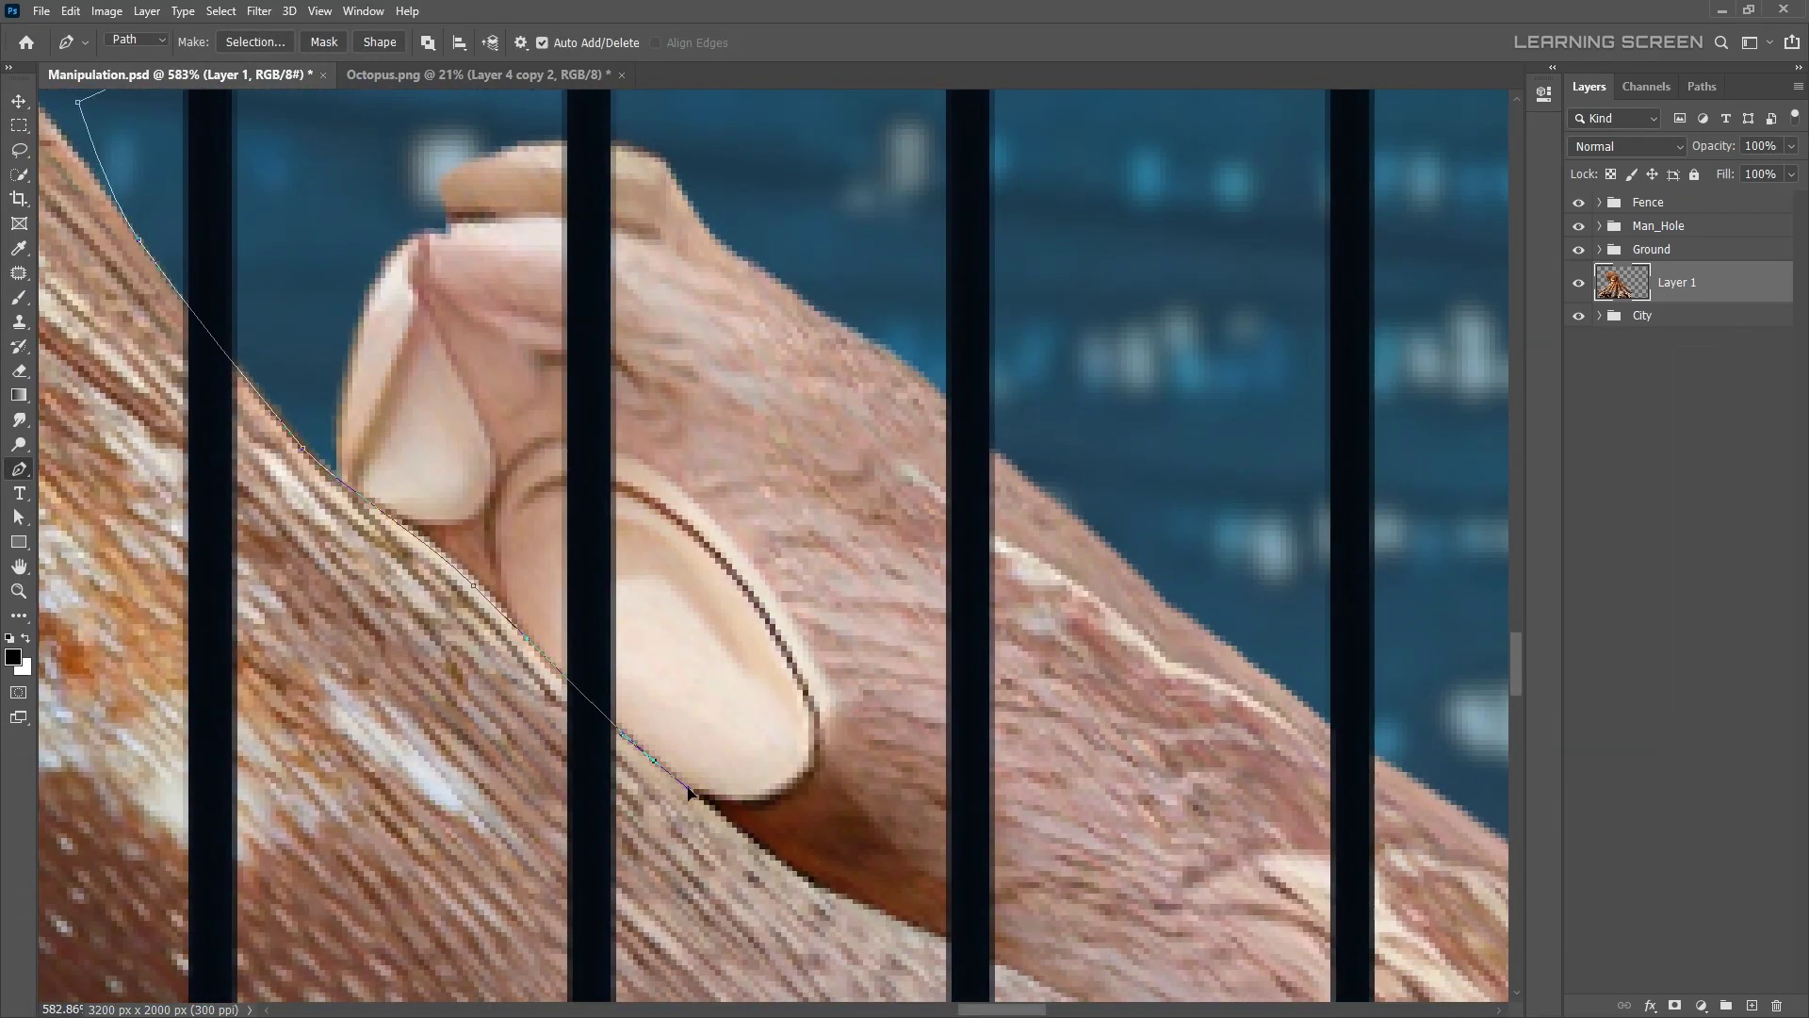
scroll(690, 795, "down", 3)
scroll(961, 840, "down", 3)
right_click(1043, 370)
left_click(1083, 422)
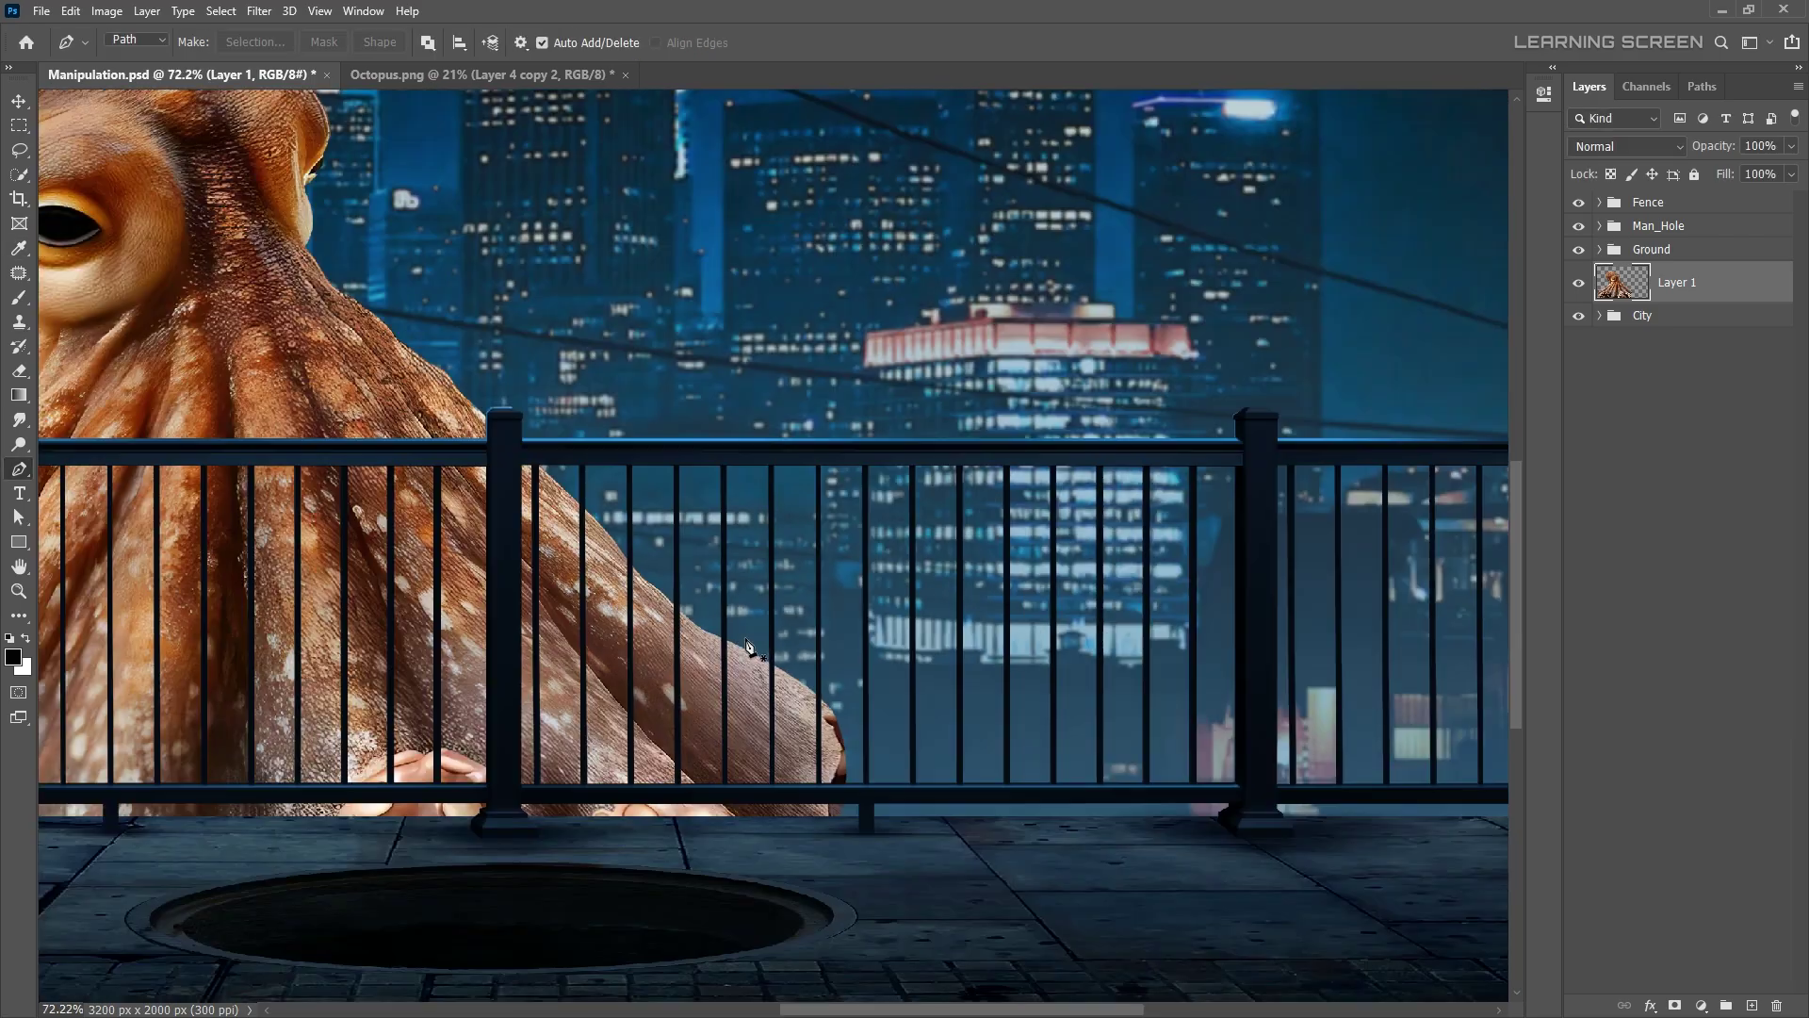
scroll(992, 745, "down", 3)
- Push the octopus webbing downward in Liquify, then close Octopus.png
left_click(259, 10)
left_click(283, 165)
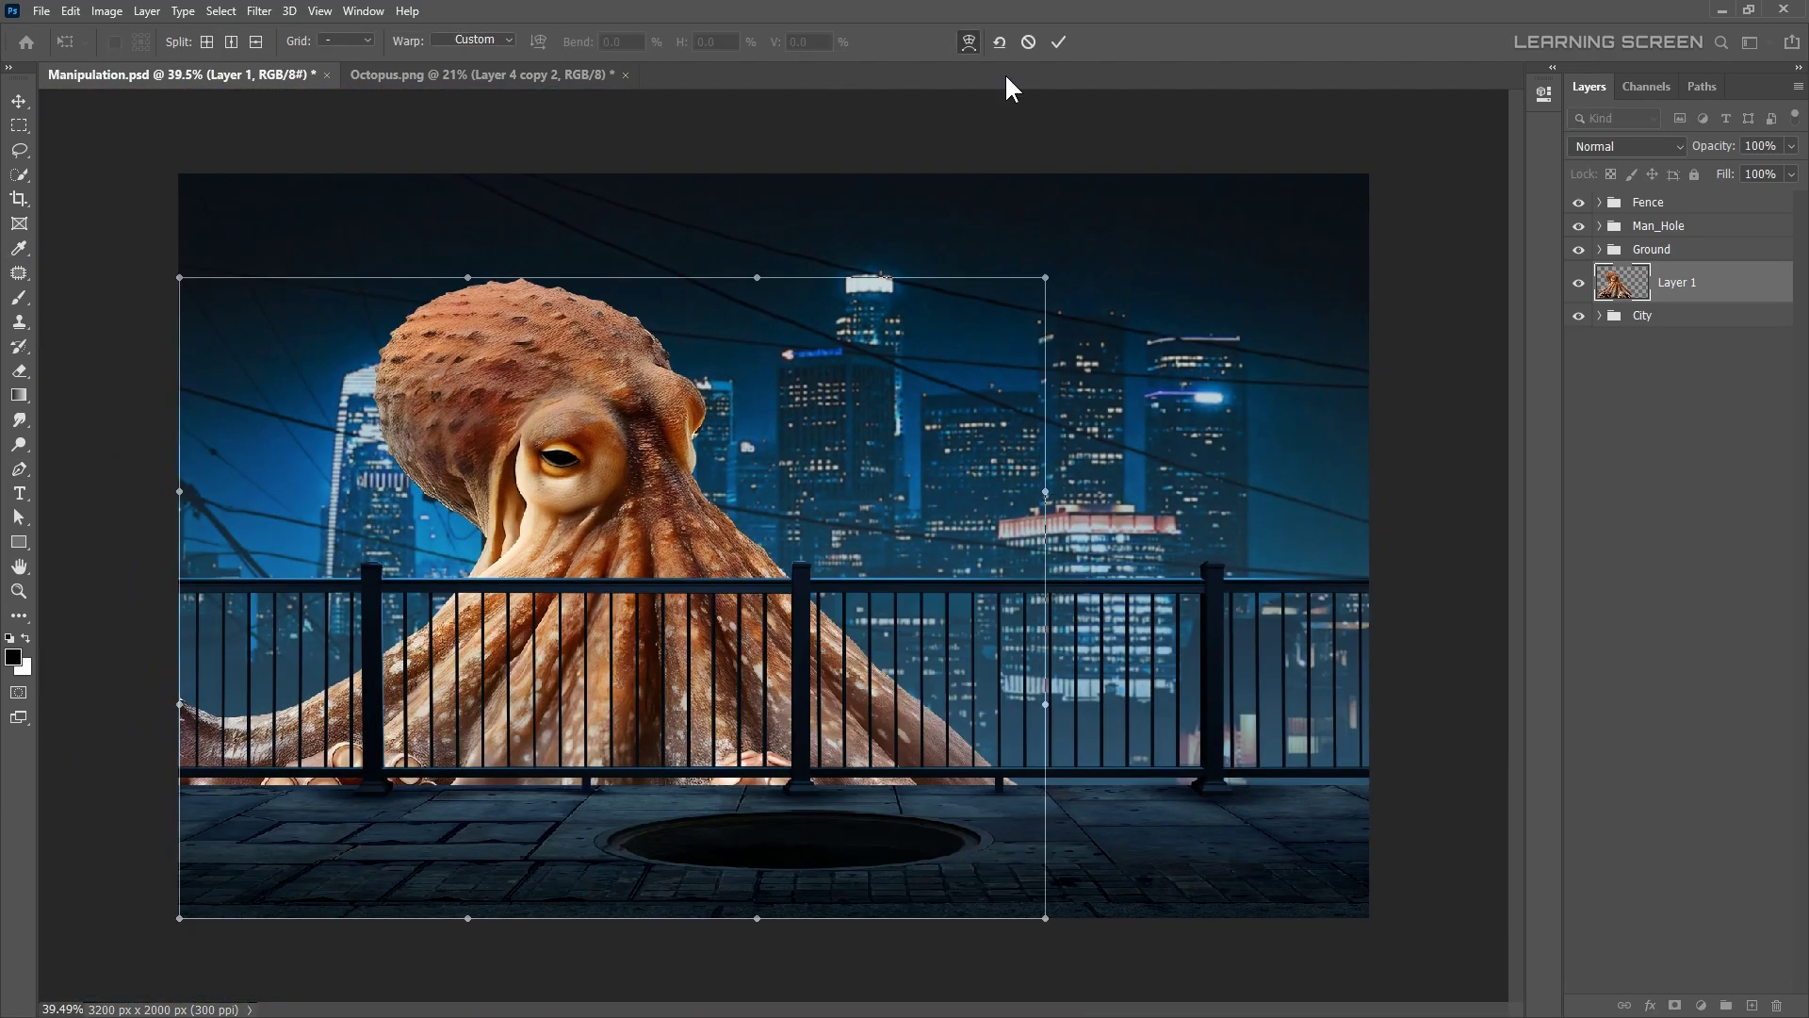
left_click(259, 11)
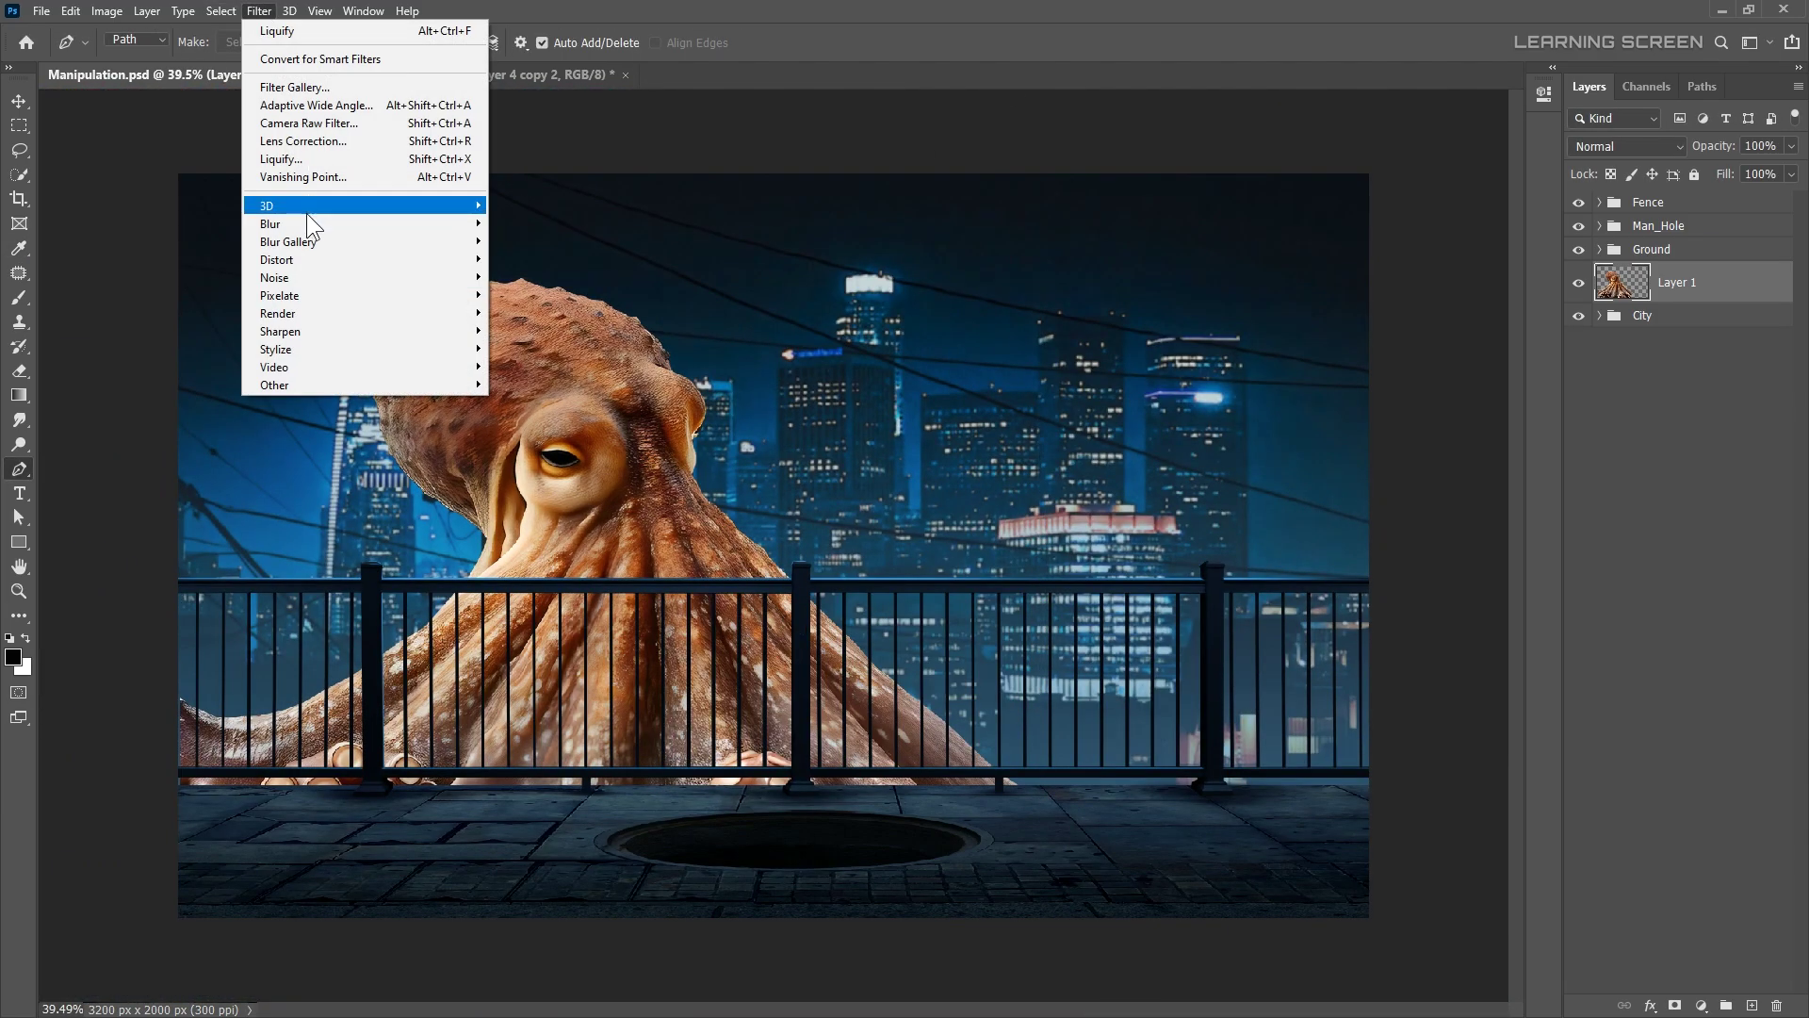
left_click(282, 173)
key("bracketright")
key("bracketright")
left_click_drag(580, 518, 601, 592)
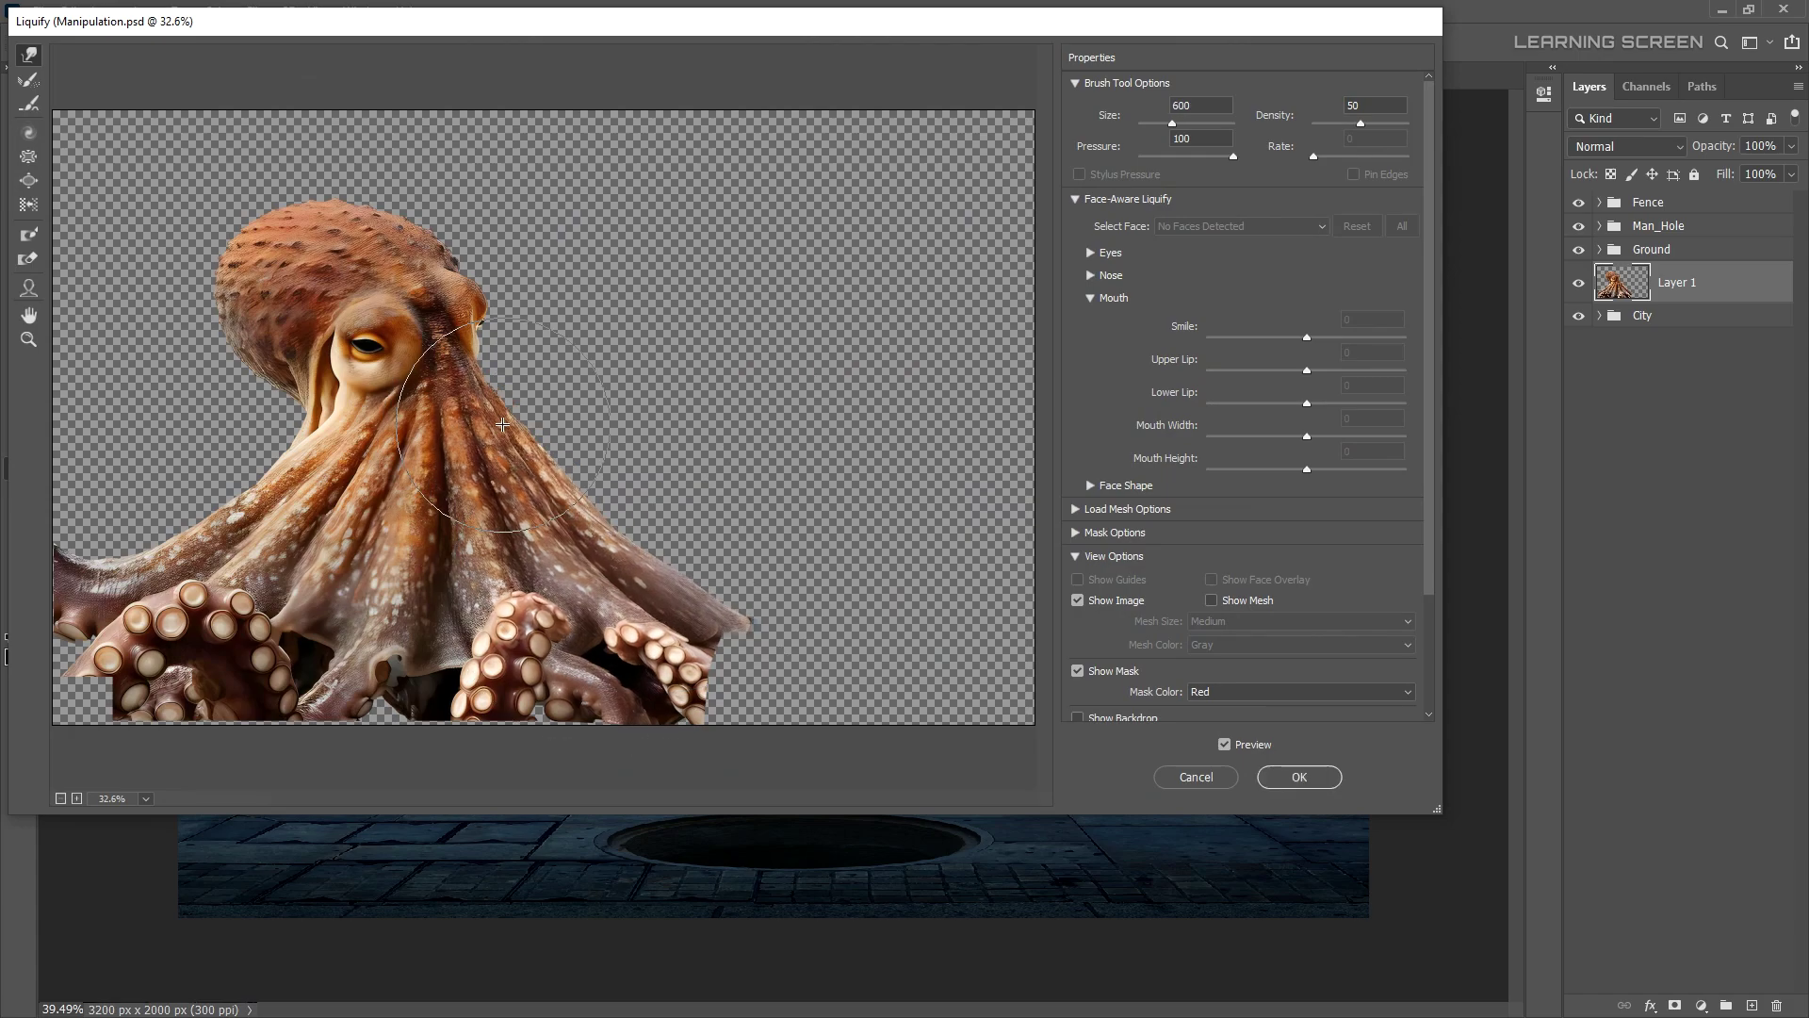
key("Return")
left_click(625, 75)
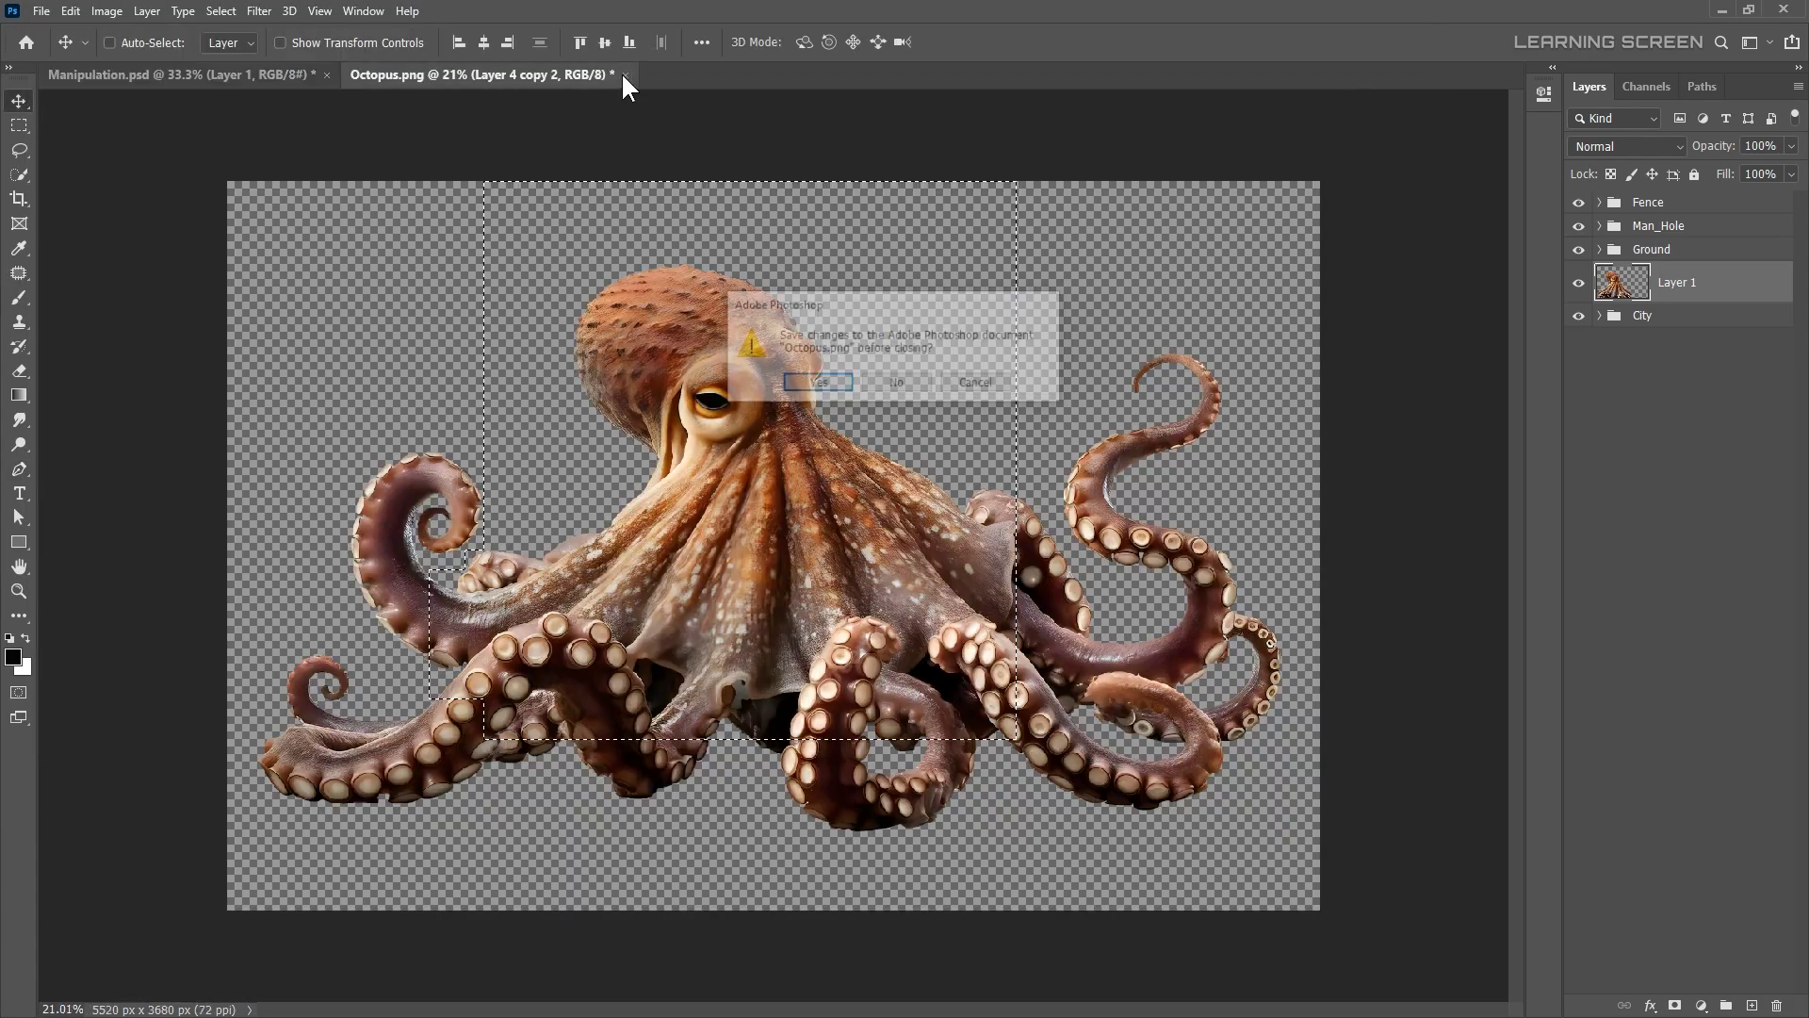
left_click(896, 381)
- Darken the octopus with a clipped Levels layer using lowered output whites
left_click(1702, 1006)
left_click(1686, 765)
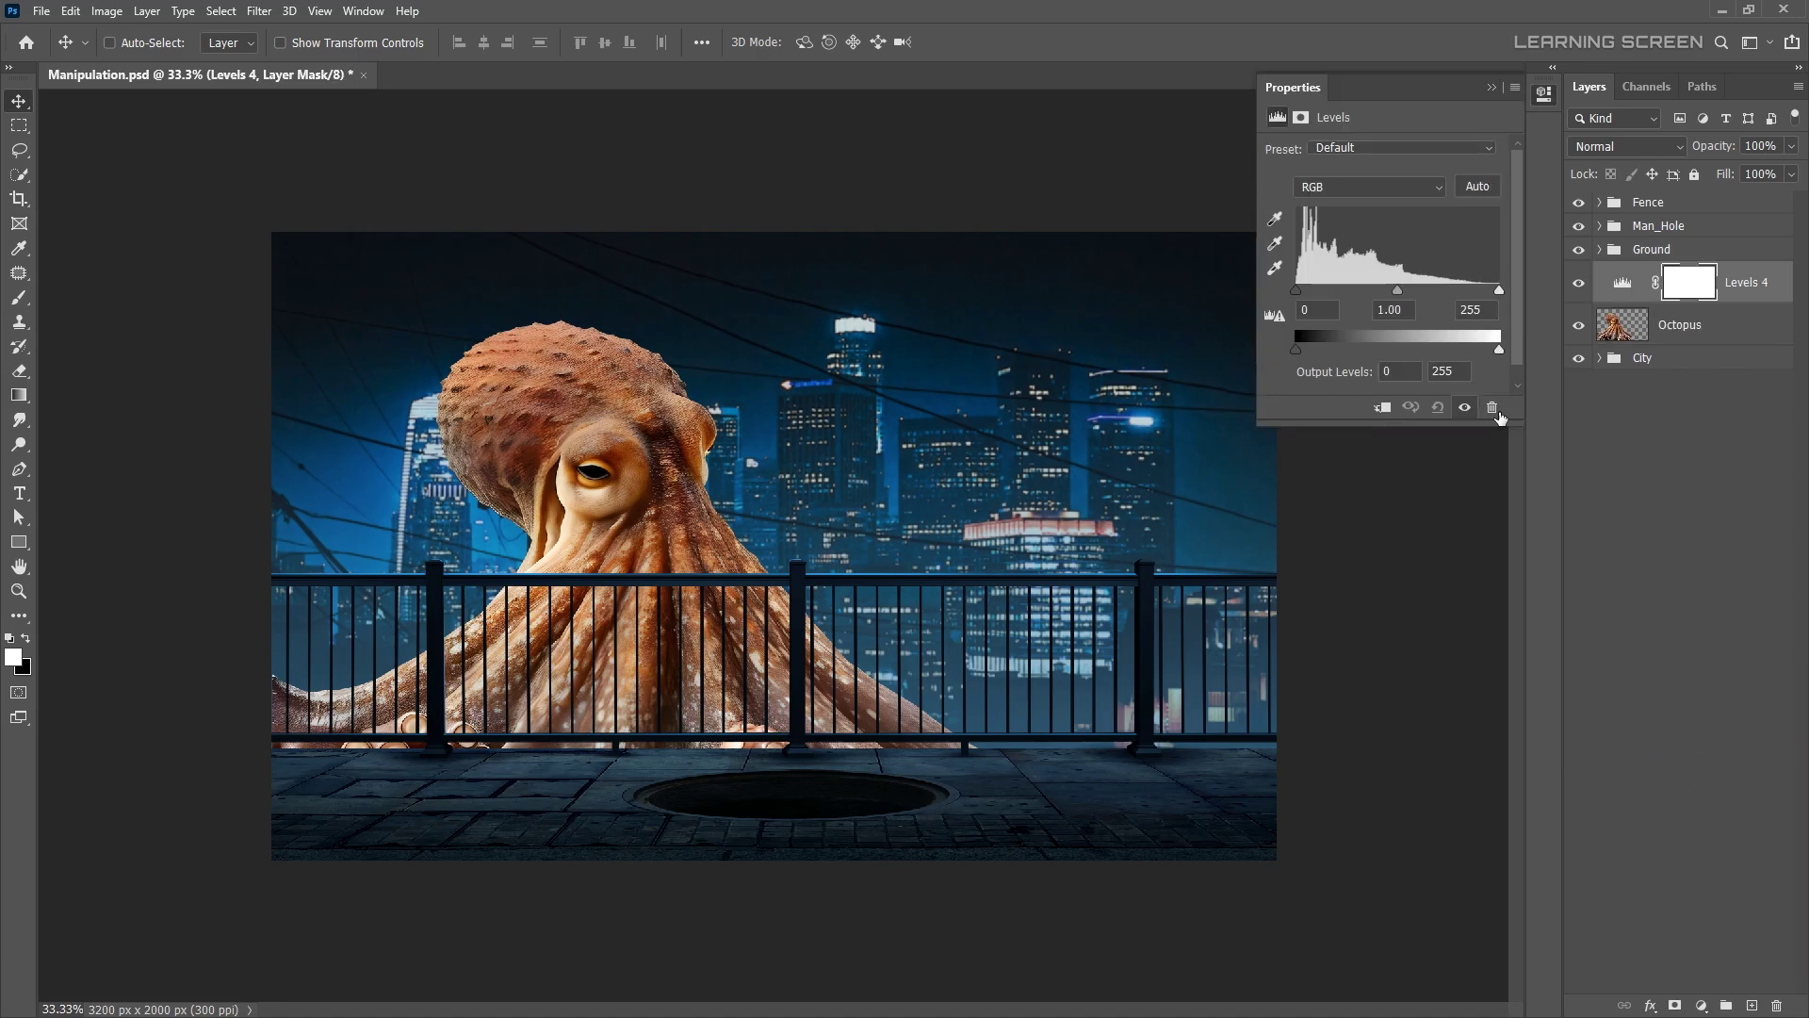
left_click_drag(1500, 350, 1368, 350)
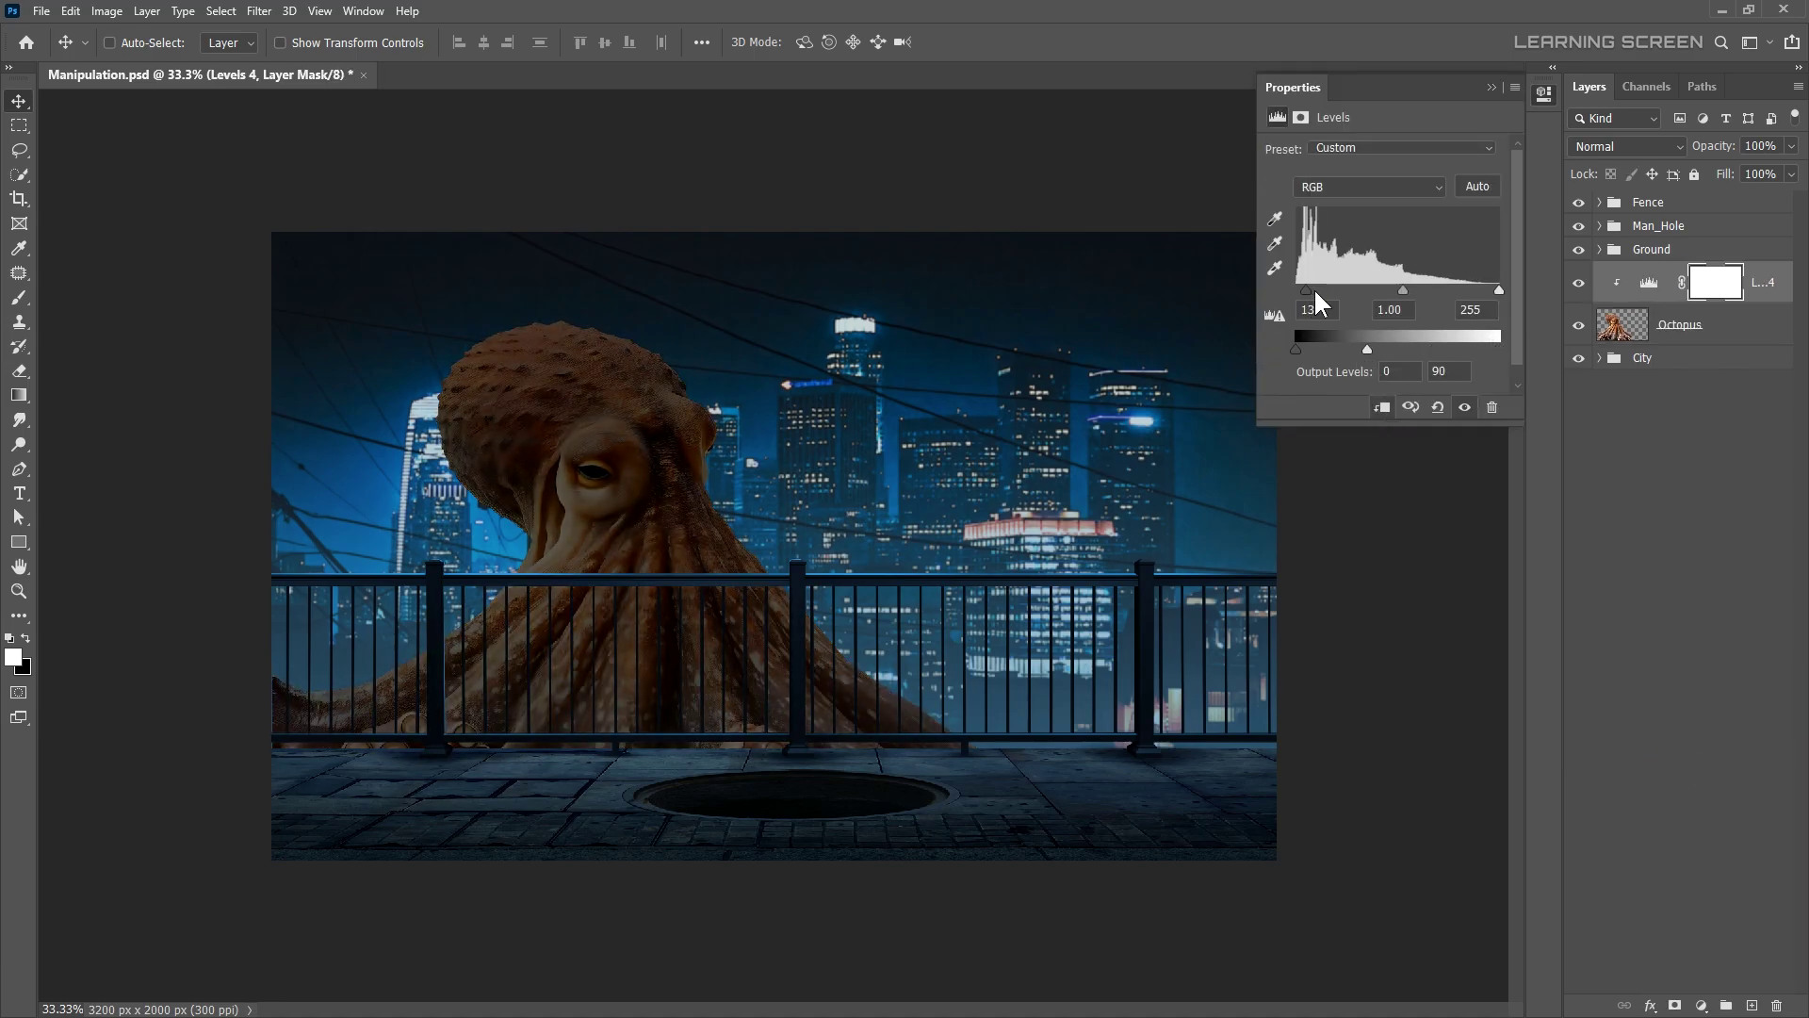
left_click_drag(1500, 349, 1402, 349)
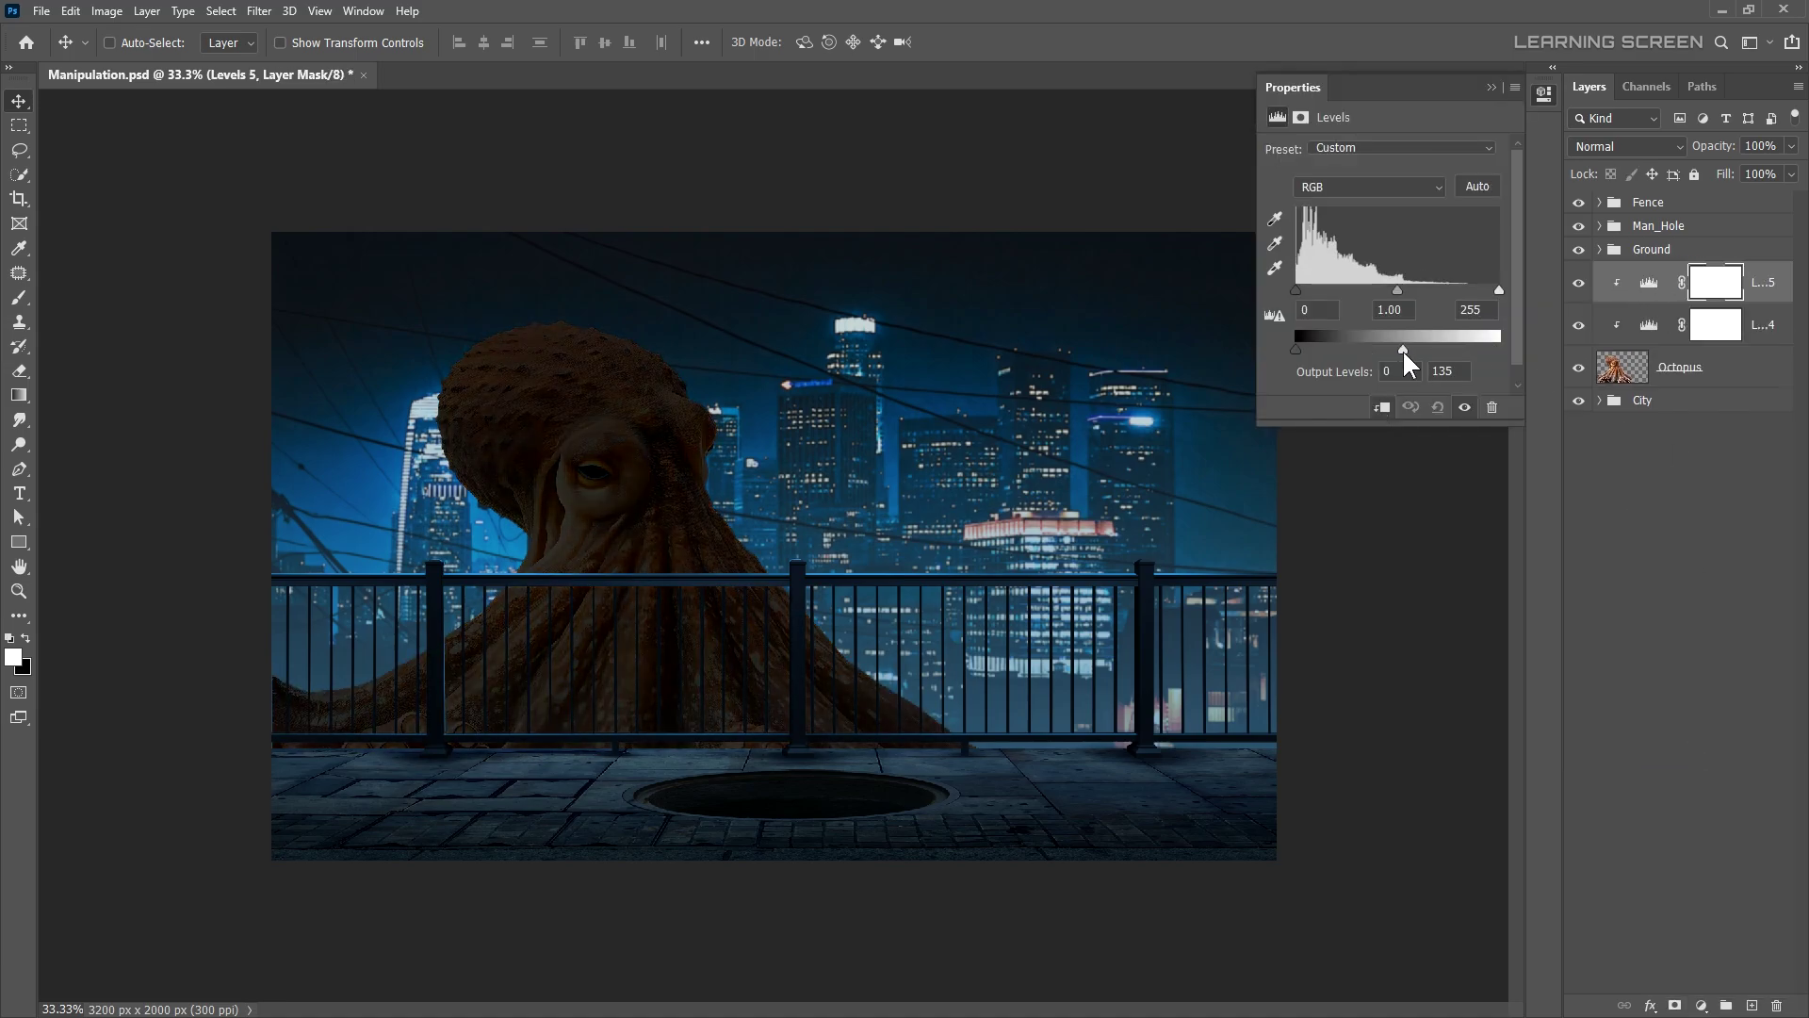
left_click(1492, 86)
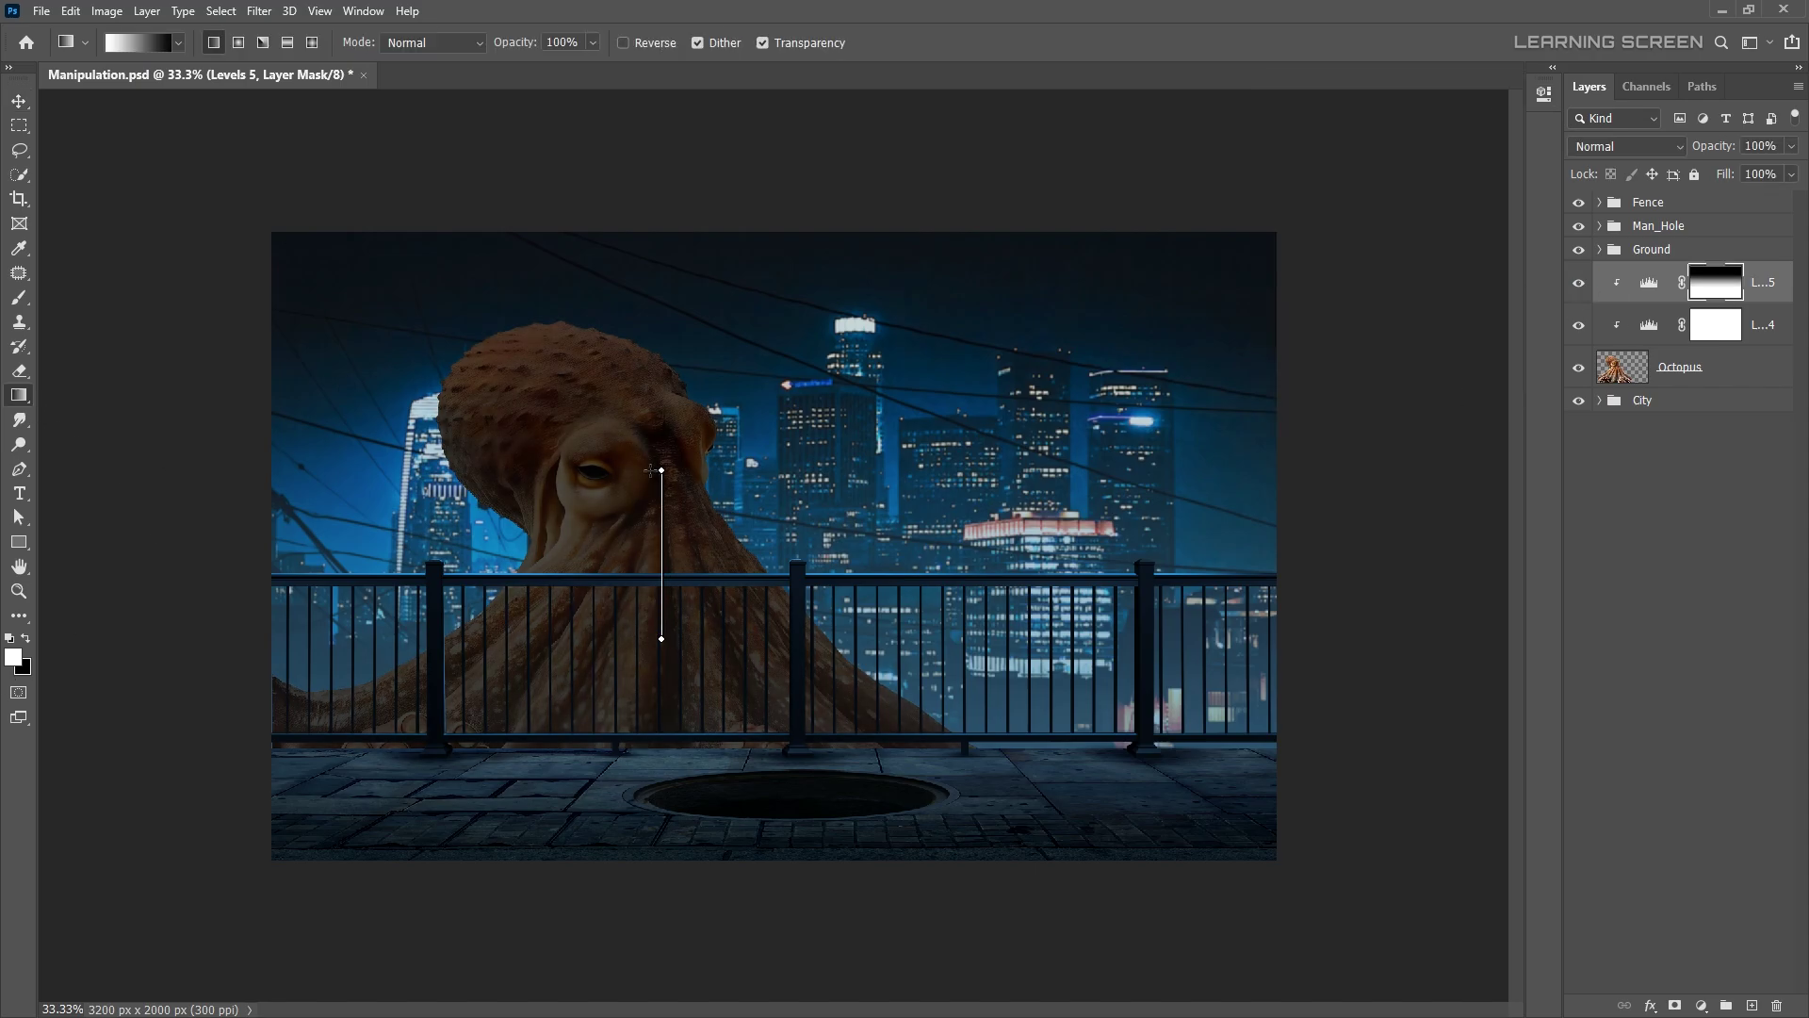
- Add a Curves adjustment above the octopus to brighten it
left_click(1701, 1005)
left_click(1696, 717)
left_click_drag(1499, 361, 1376, 361)
- Invert the Levels 6 mask to black and frame the octopus head and railing
left_click(1491, 86)
key("ctrl+i")
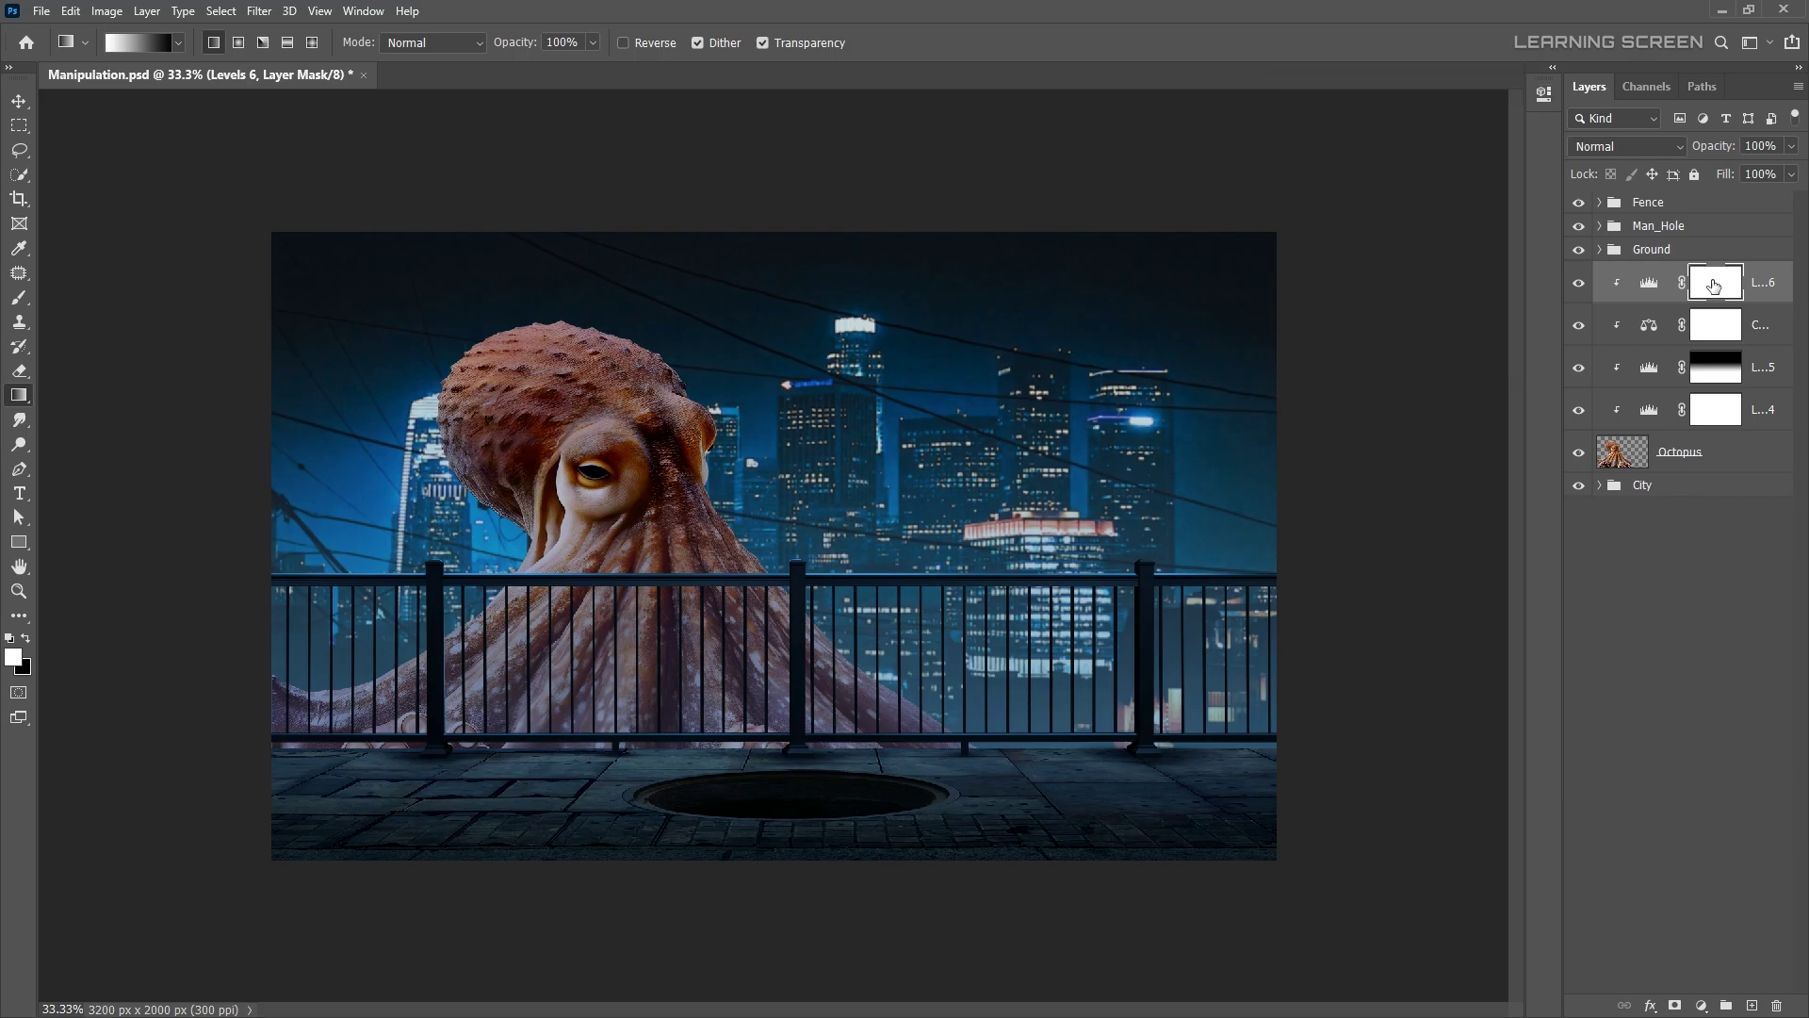
scroll(544, 595, "up", 5)
left_click_drag(544, 594, 878, 529)
- Paint soft white brush strokes into the mask over the octopus's tentacles and head
key("b")
right_click(462, 499)
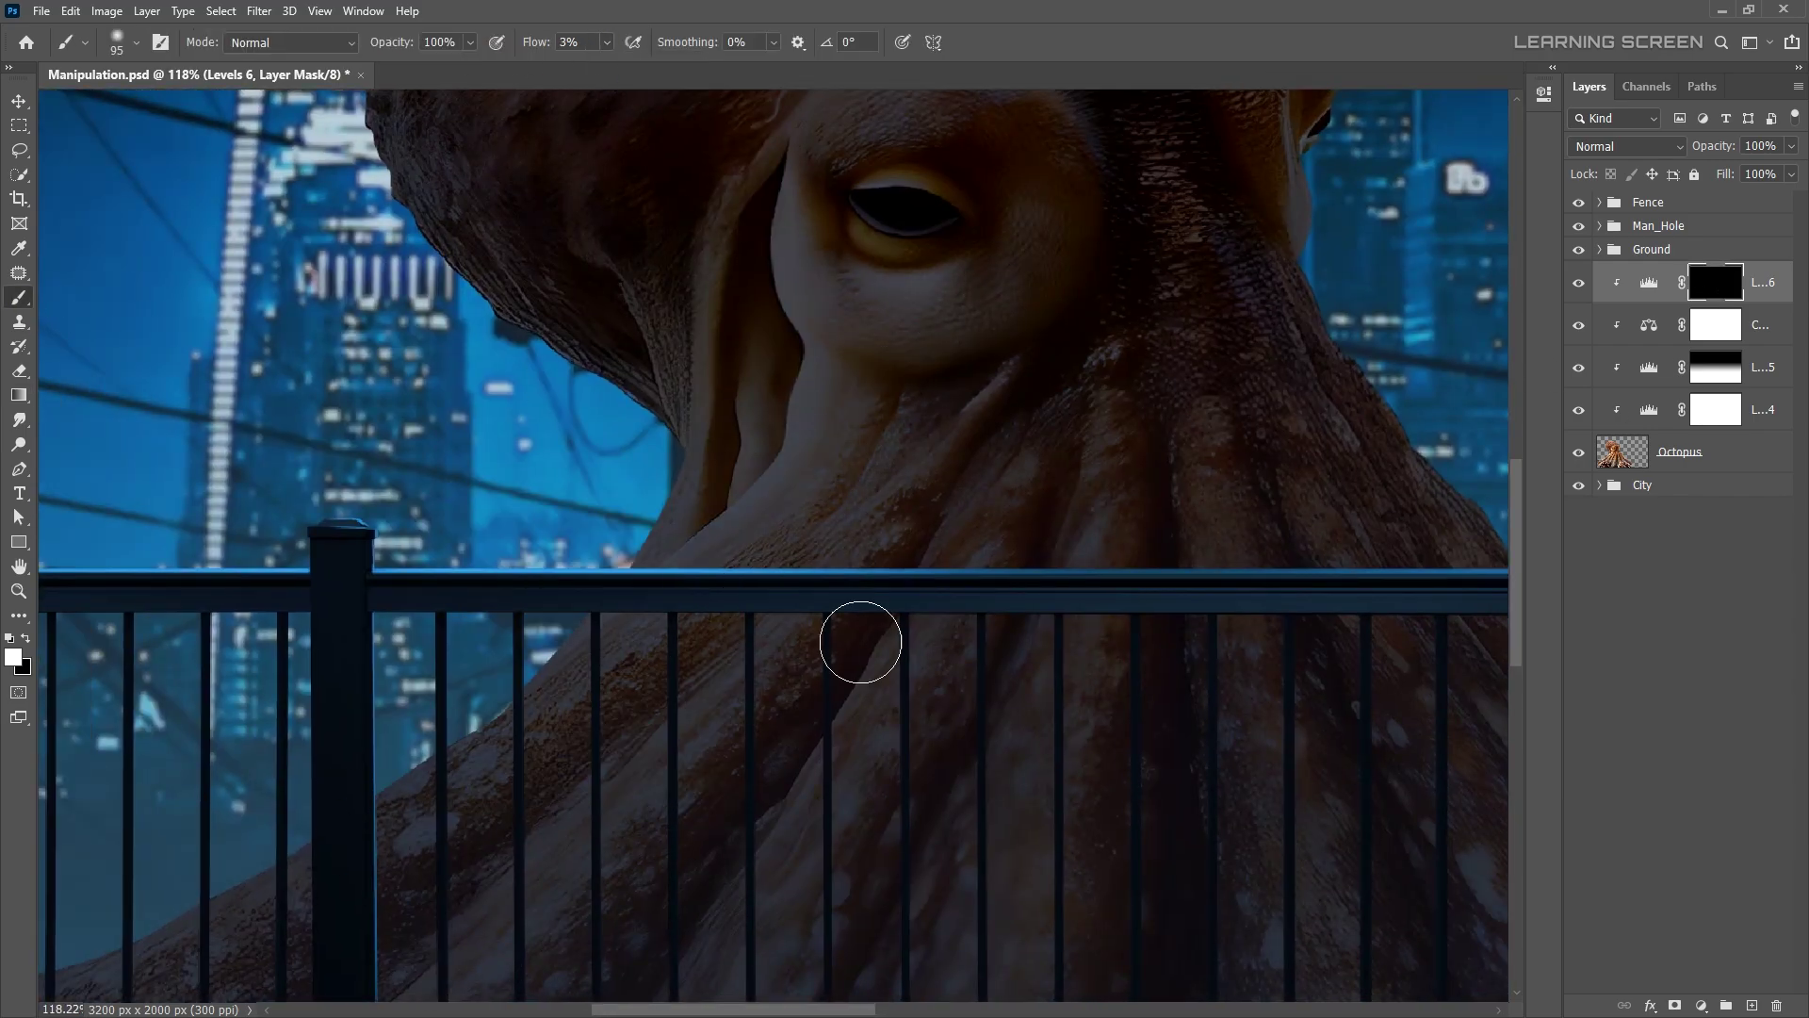
scroll(860, 642, "down", 3)
scroll(566, 626, "down", 3)
scroll(566, 625, "down", 3)
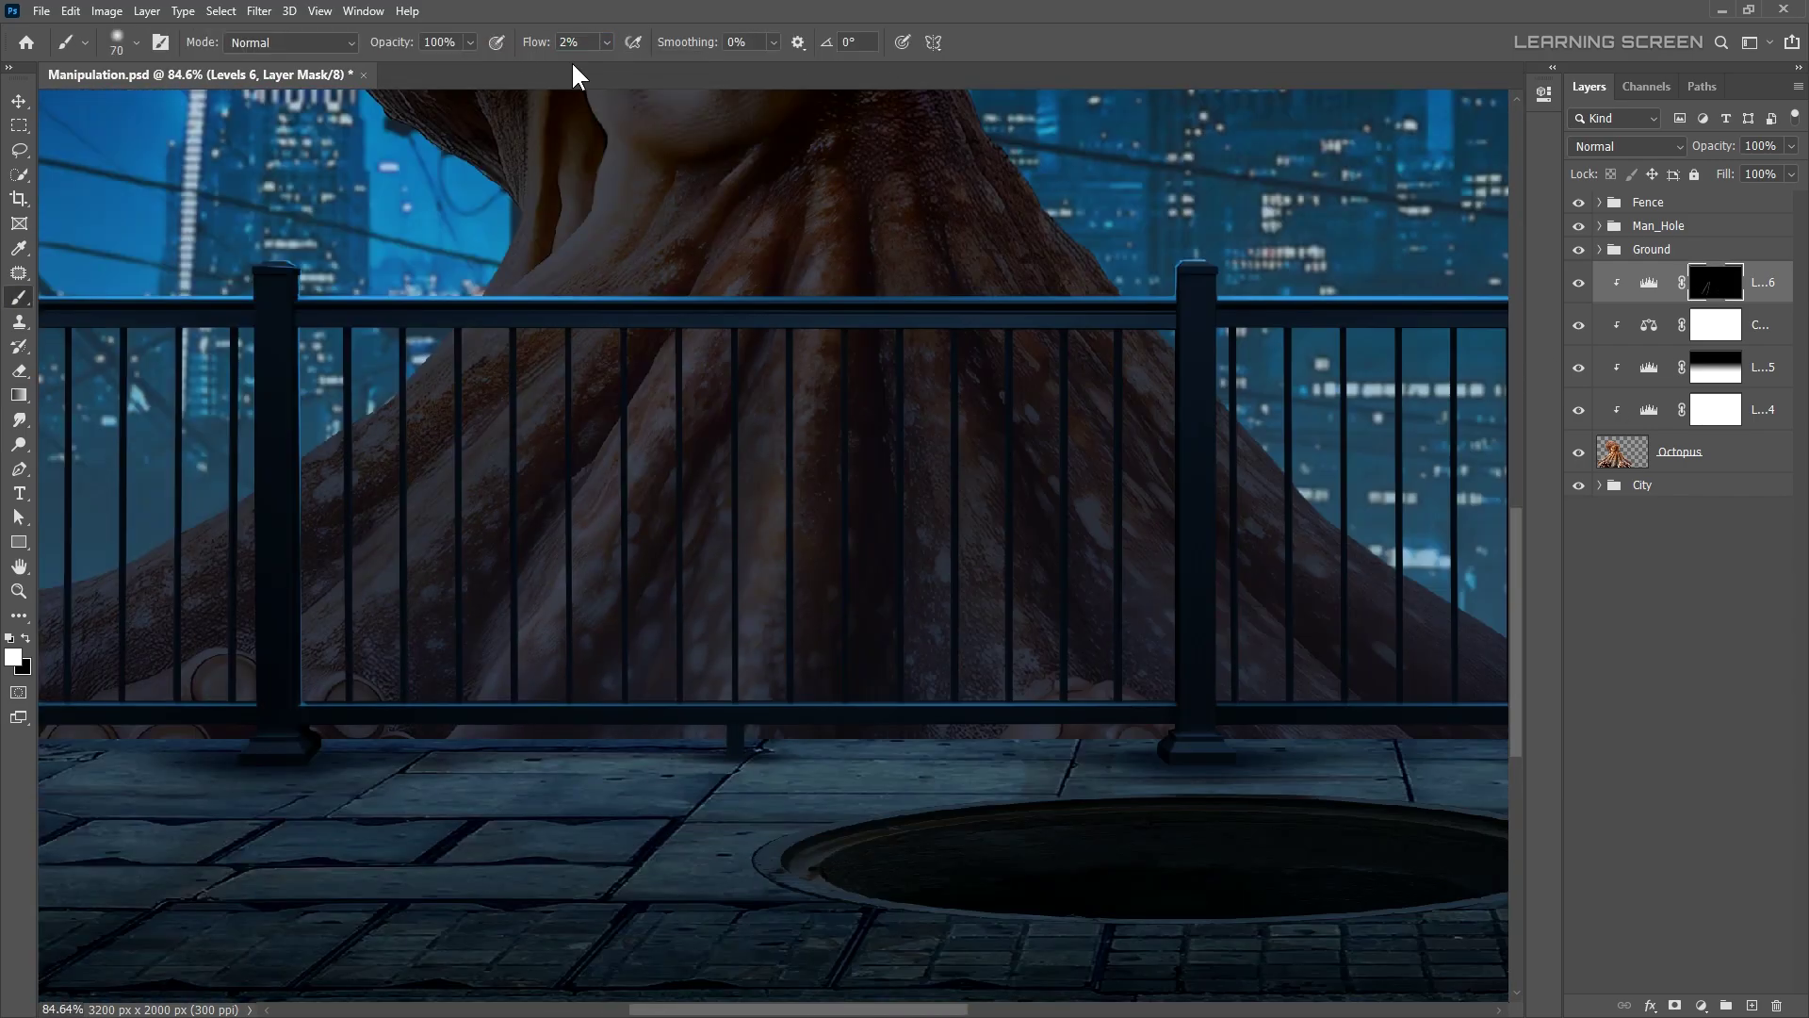
scroll(836, 210, "up", 2)
scroll(627, 355, "up", 2)
scroll(355, 945, "up", 3)
scroll(782, 535, "down", 2)
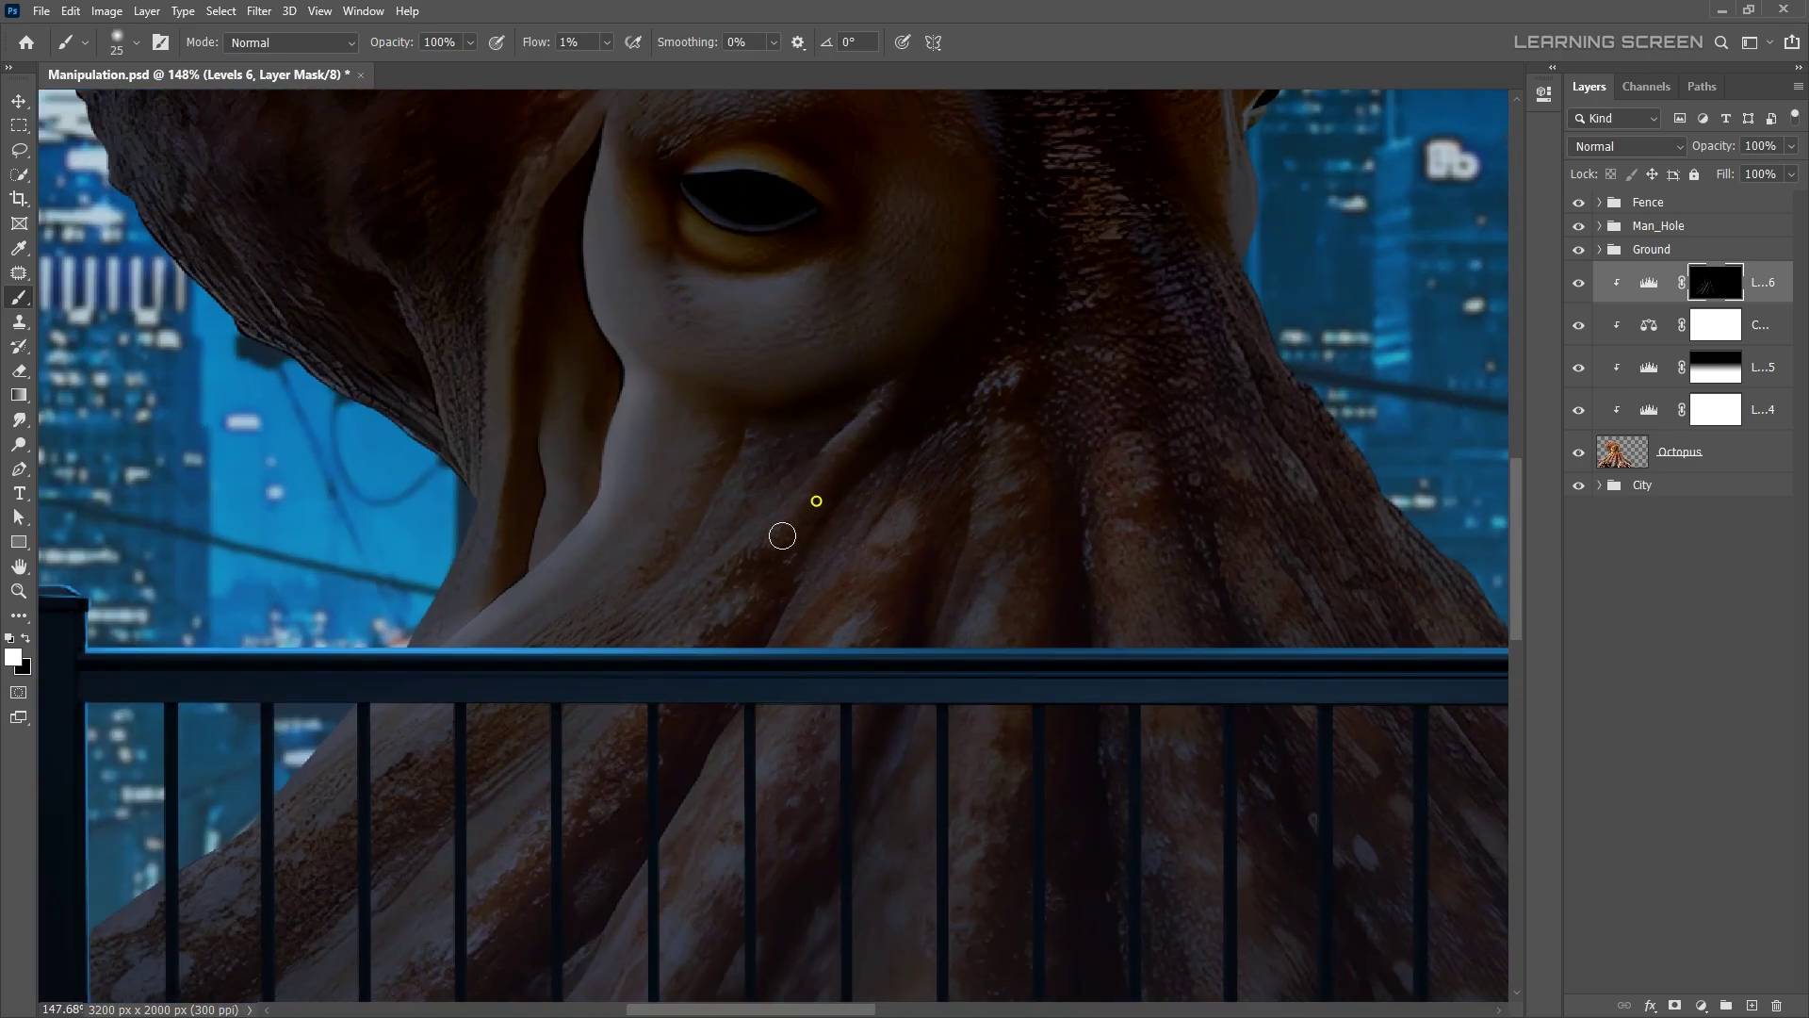
scroll(782, 535, "up", 2)
scroll(782, 565, "up", 2)
scroll(646, 647, "up", 2)
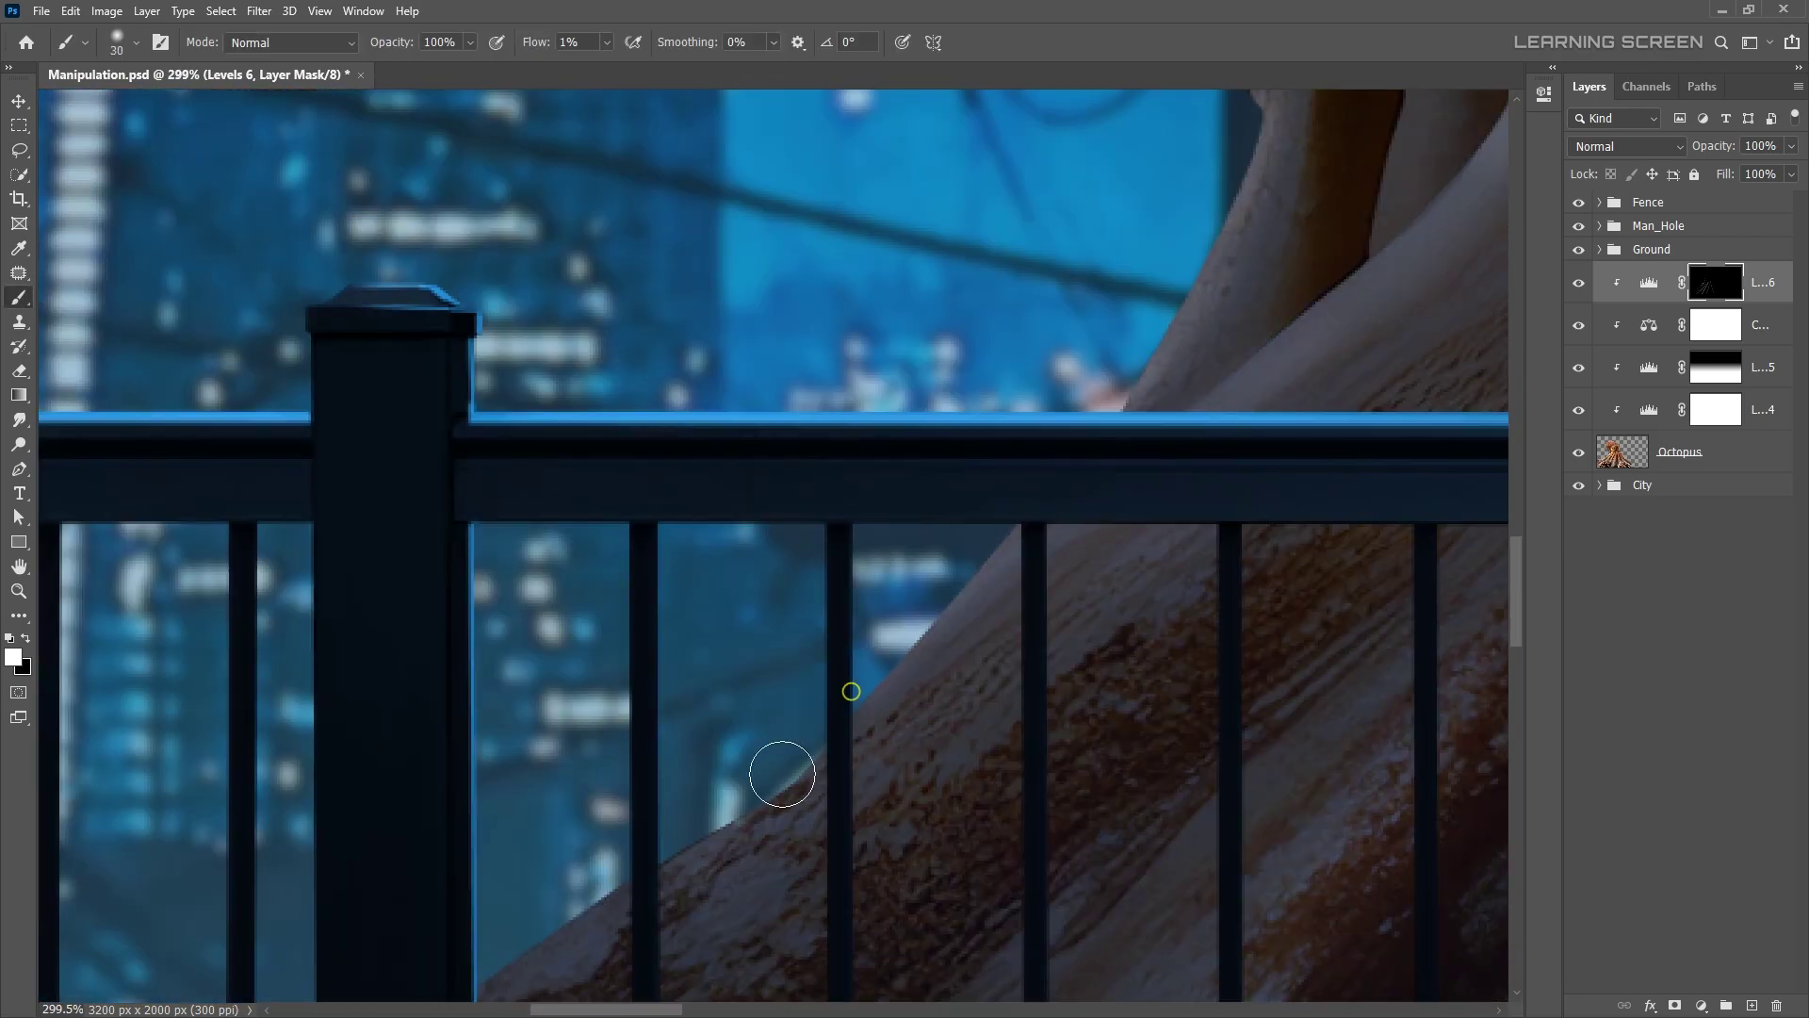
scroll(782, 774, "down", 2)
scroll(545, 274, "up", 3)
scroll(545, 275, "down", 1)
scroll(843, 682, "down", 5)
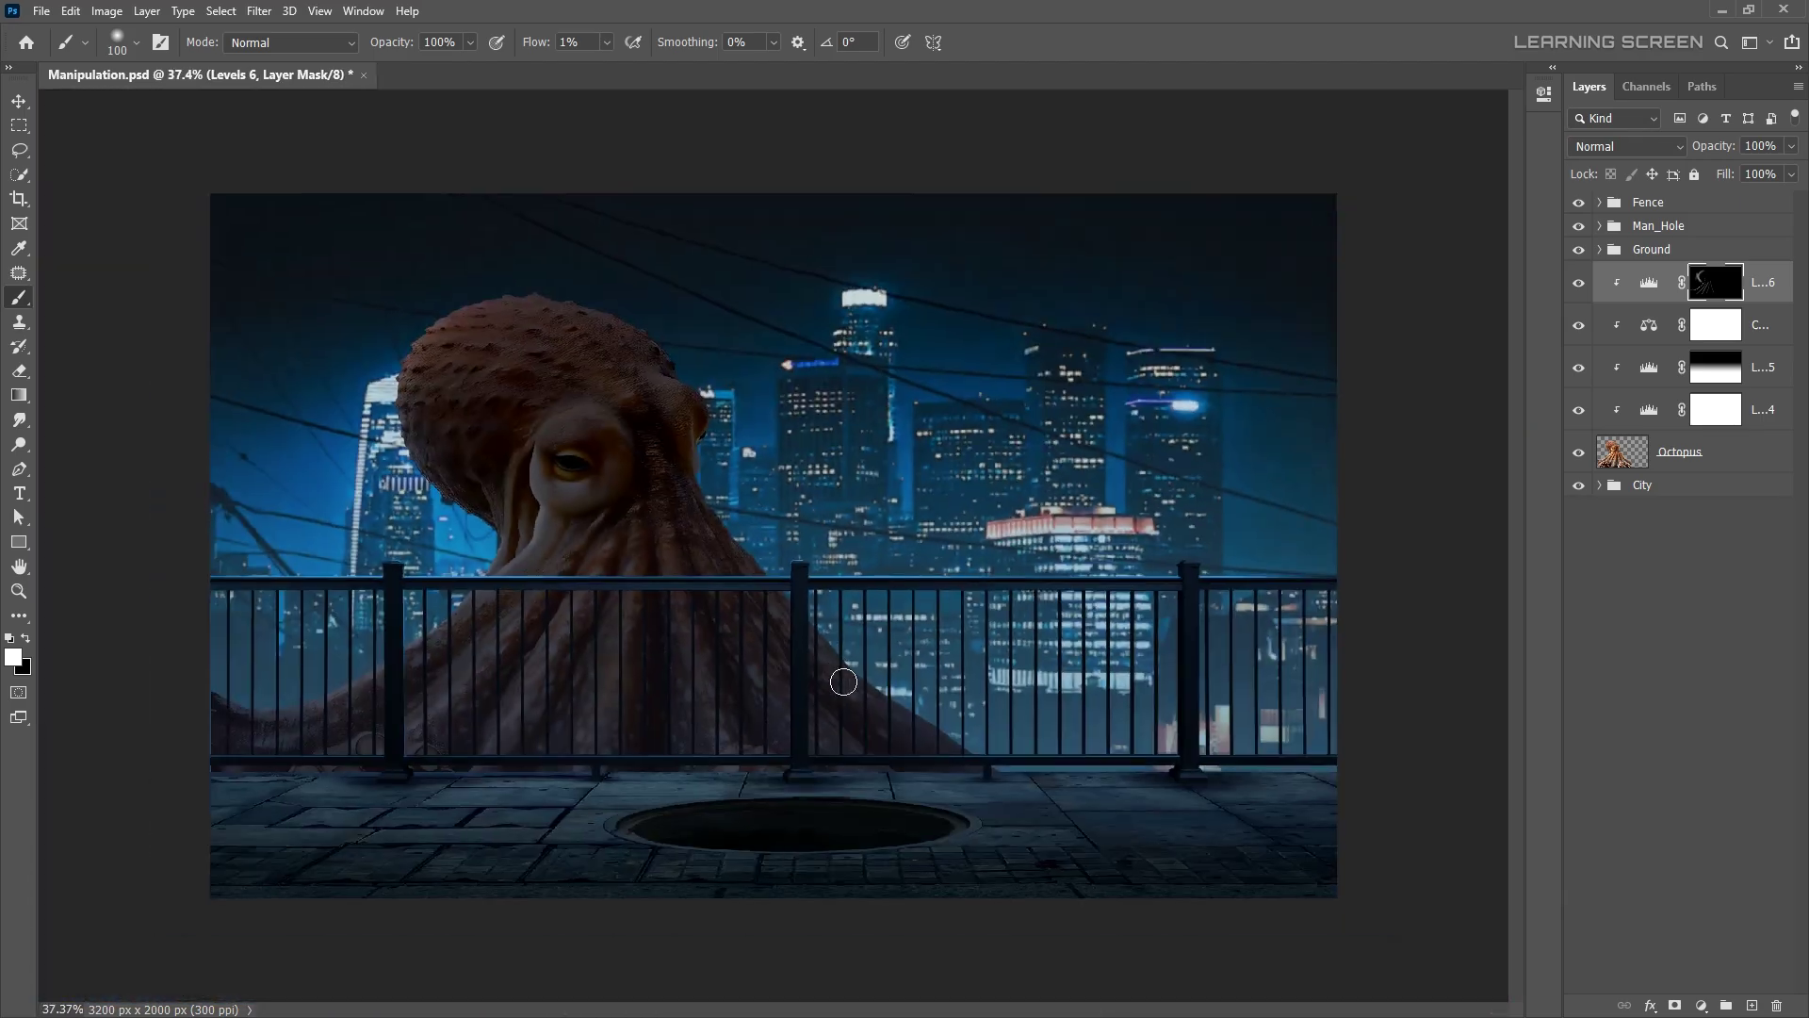
- Open Liquify on the octopus layer, cancel it without changes, and review the canvas
key("ctrl+shift+x")
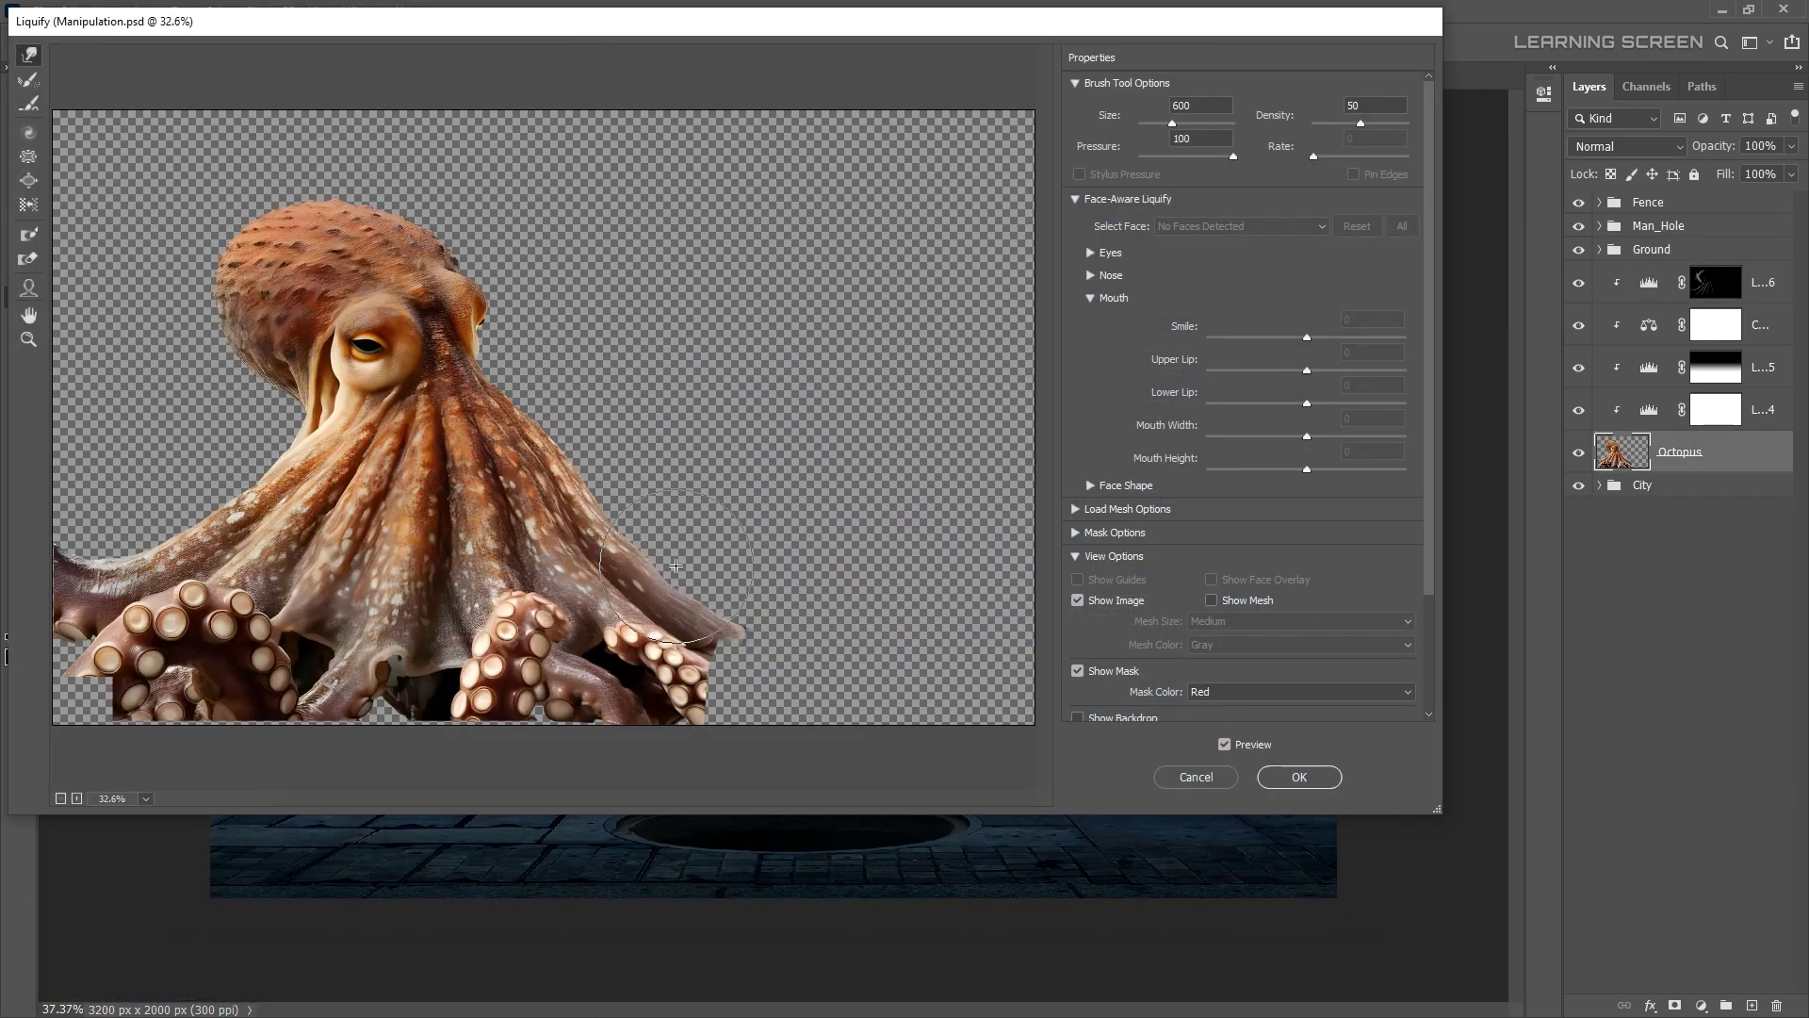
key("Escape")
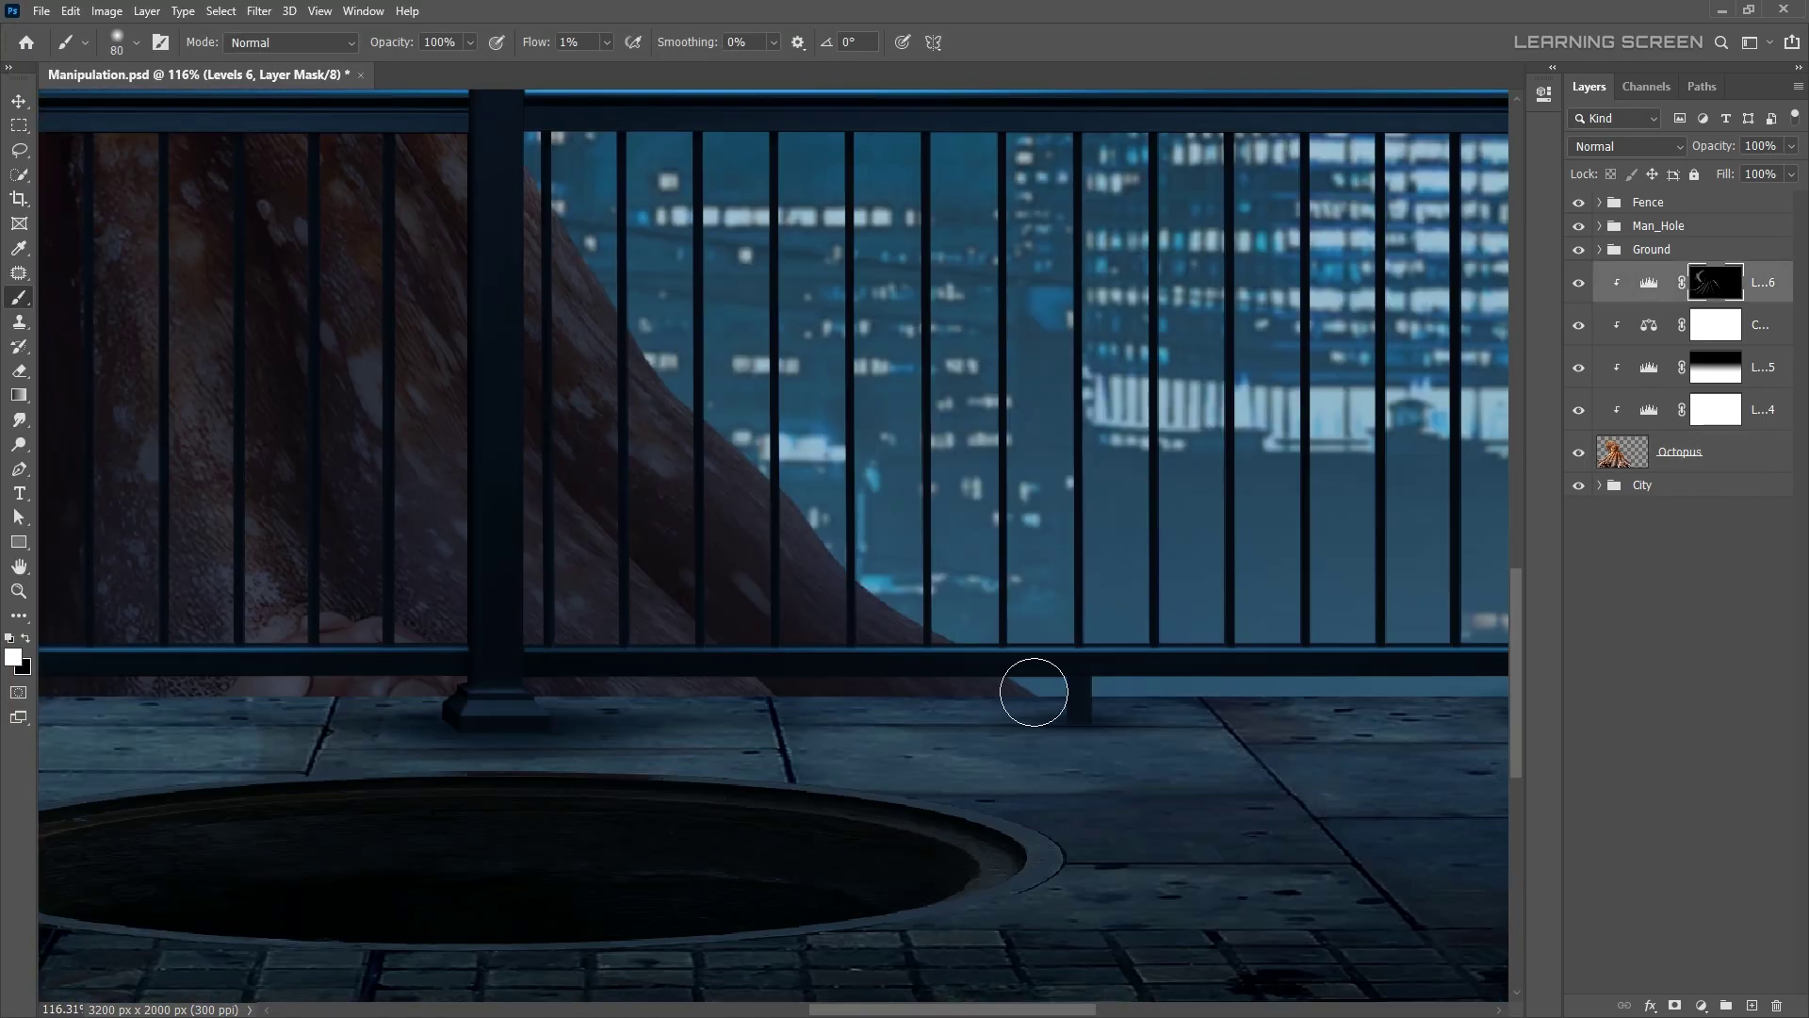
scroll(505, 424, "up", 2)
scroll(666, 606, "down", 3)
scroll(190, 452, "up", 4)
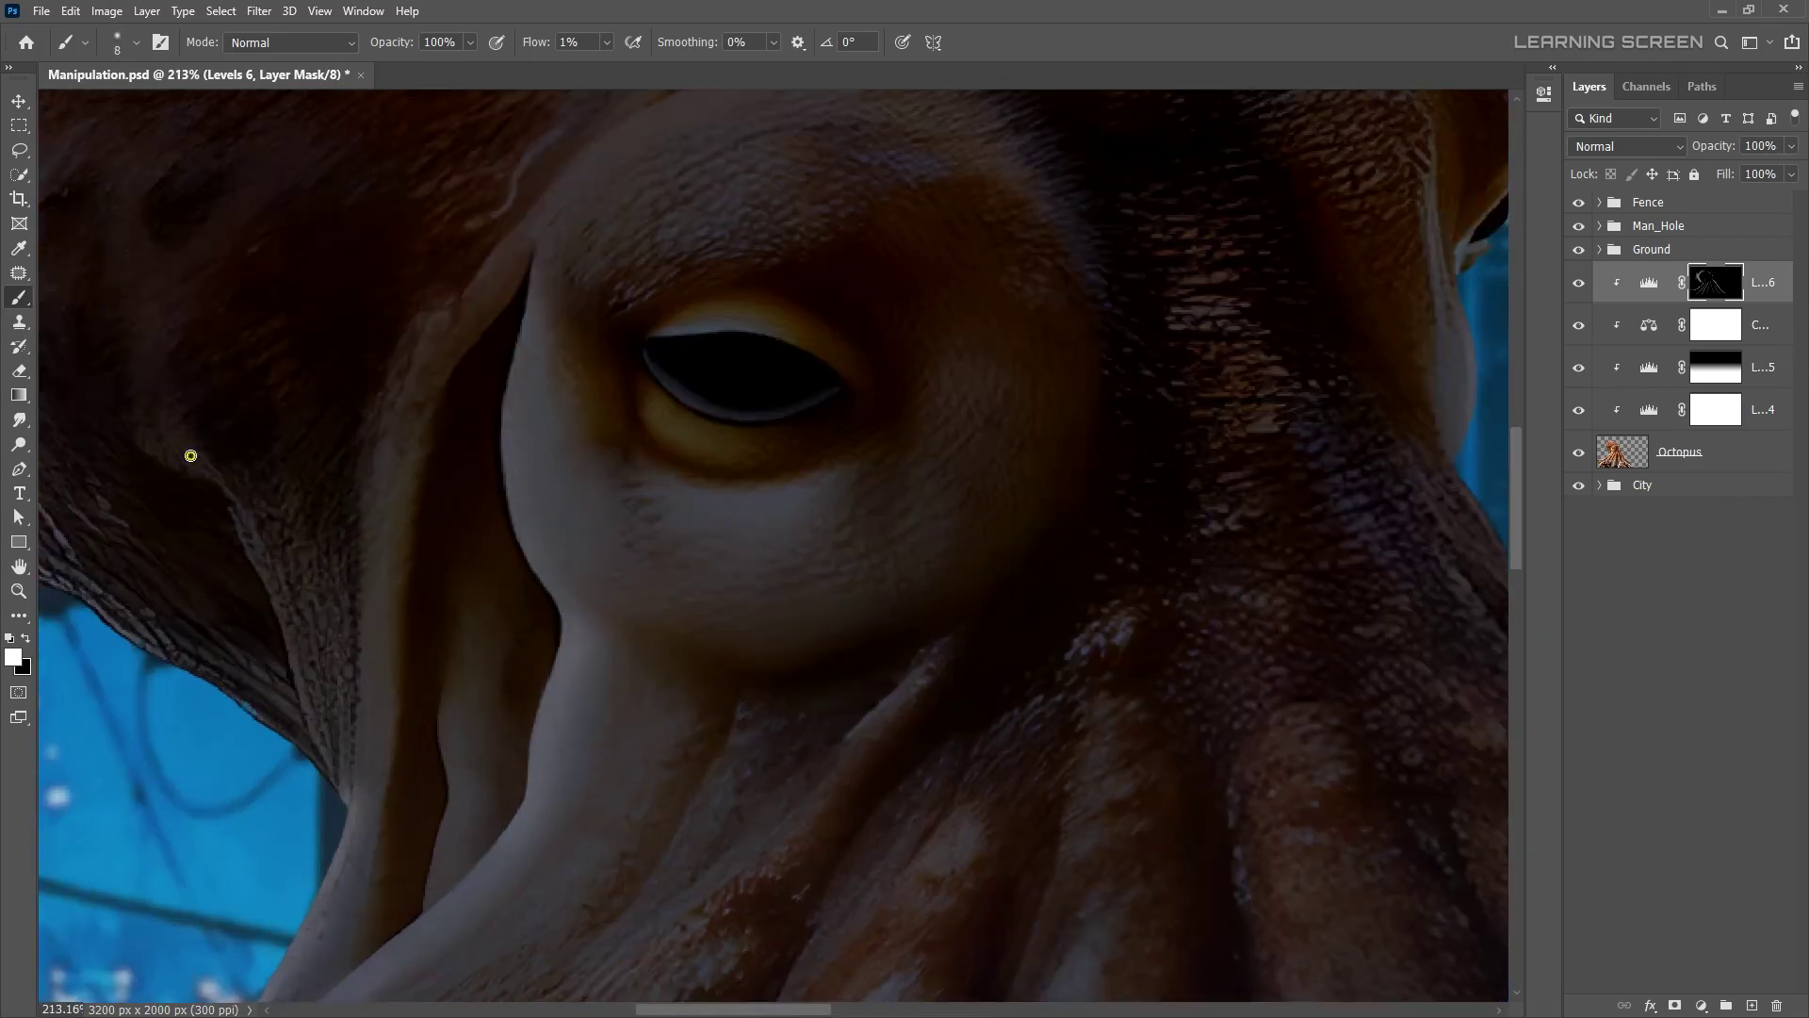
scroll(642, 760, "down", 3)
scroll(641, 760, "down", 2)
scroll(1383, 567, "down", 3)
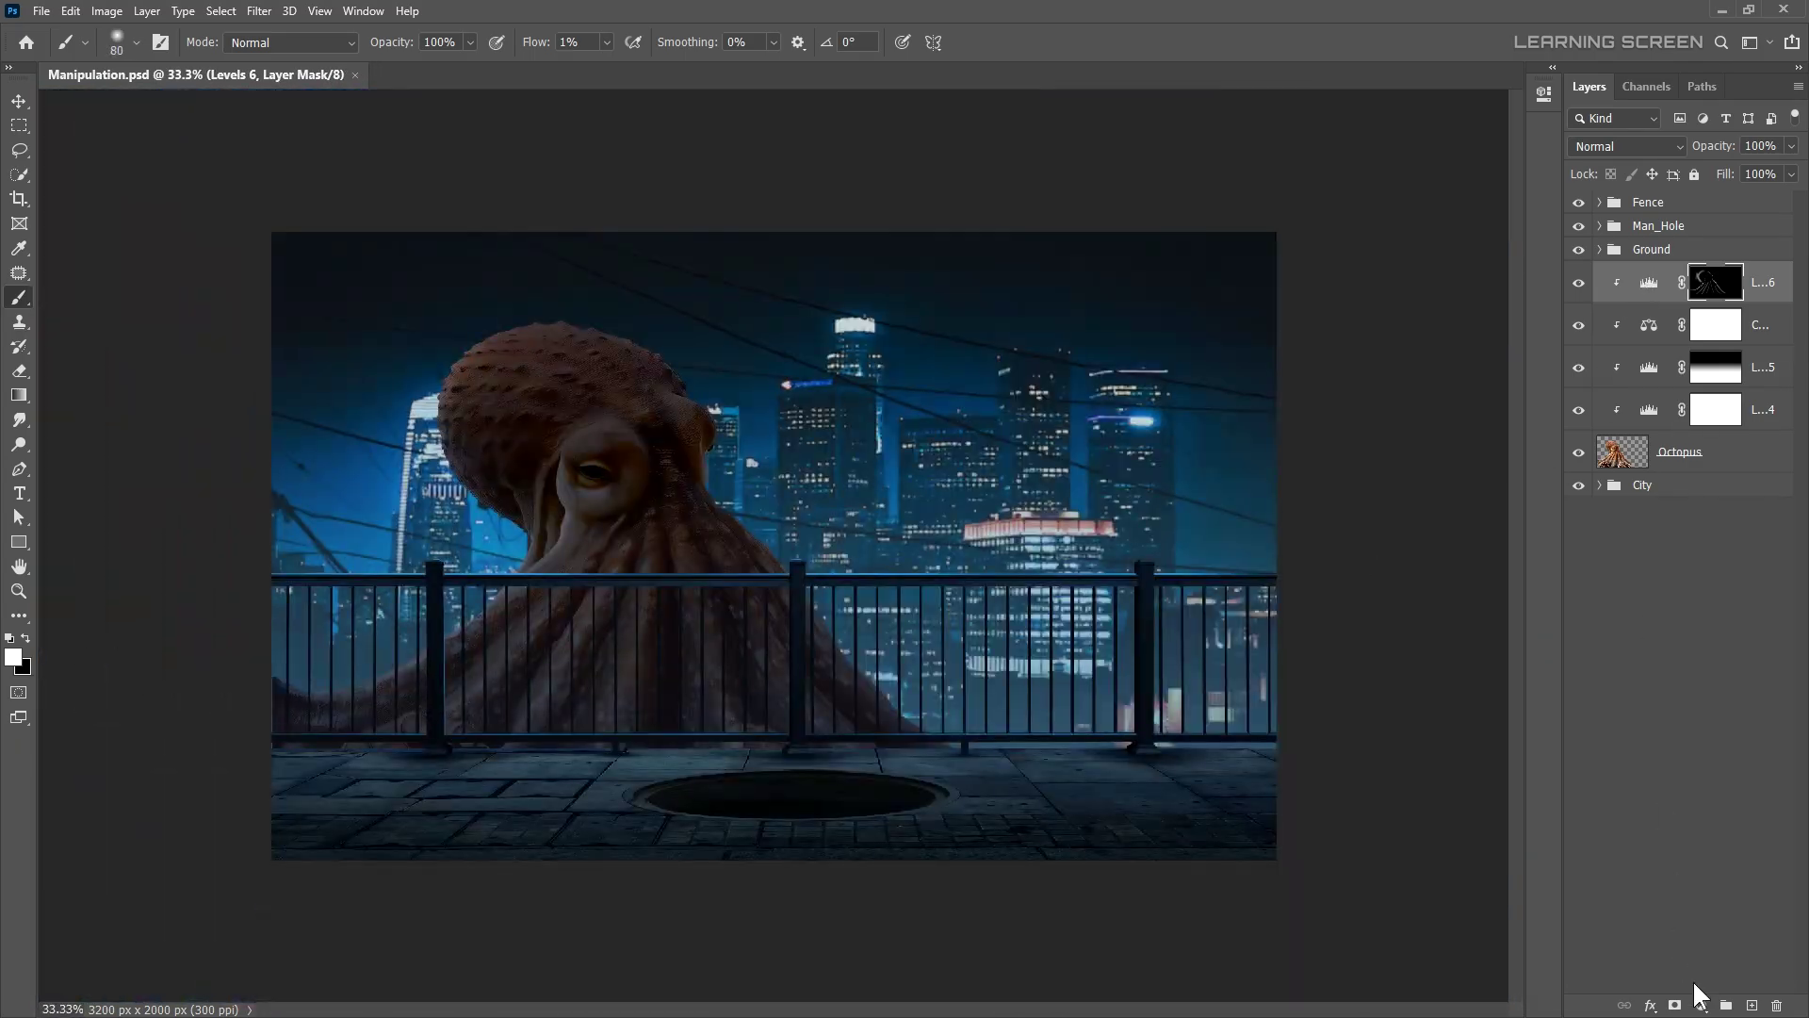
- Add a Levels layer to the octopus, raising output black and pulling in input white
left_click(1701, 1004)
left_click(1658, 650)
left_click_drag(1298, 348, 1301, 348)
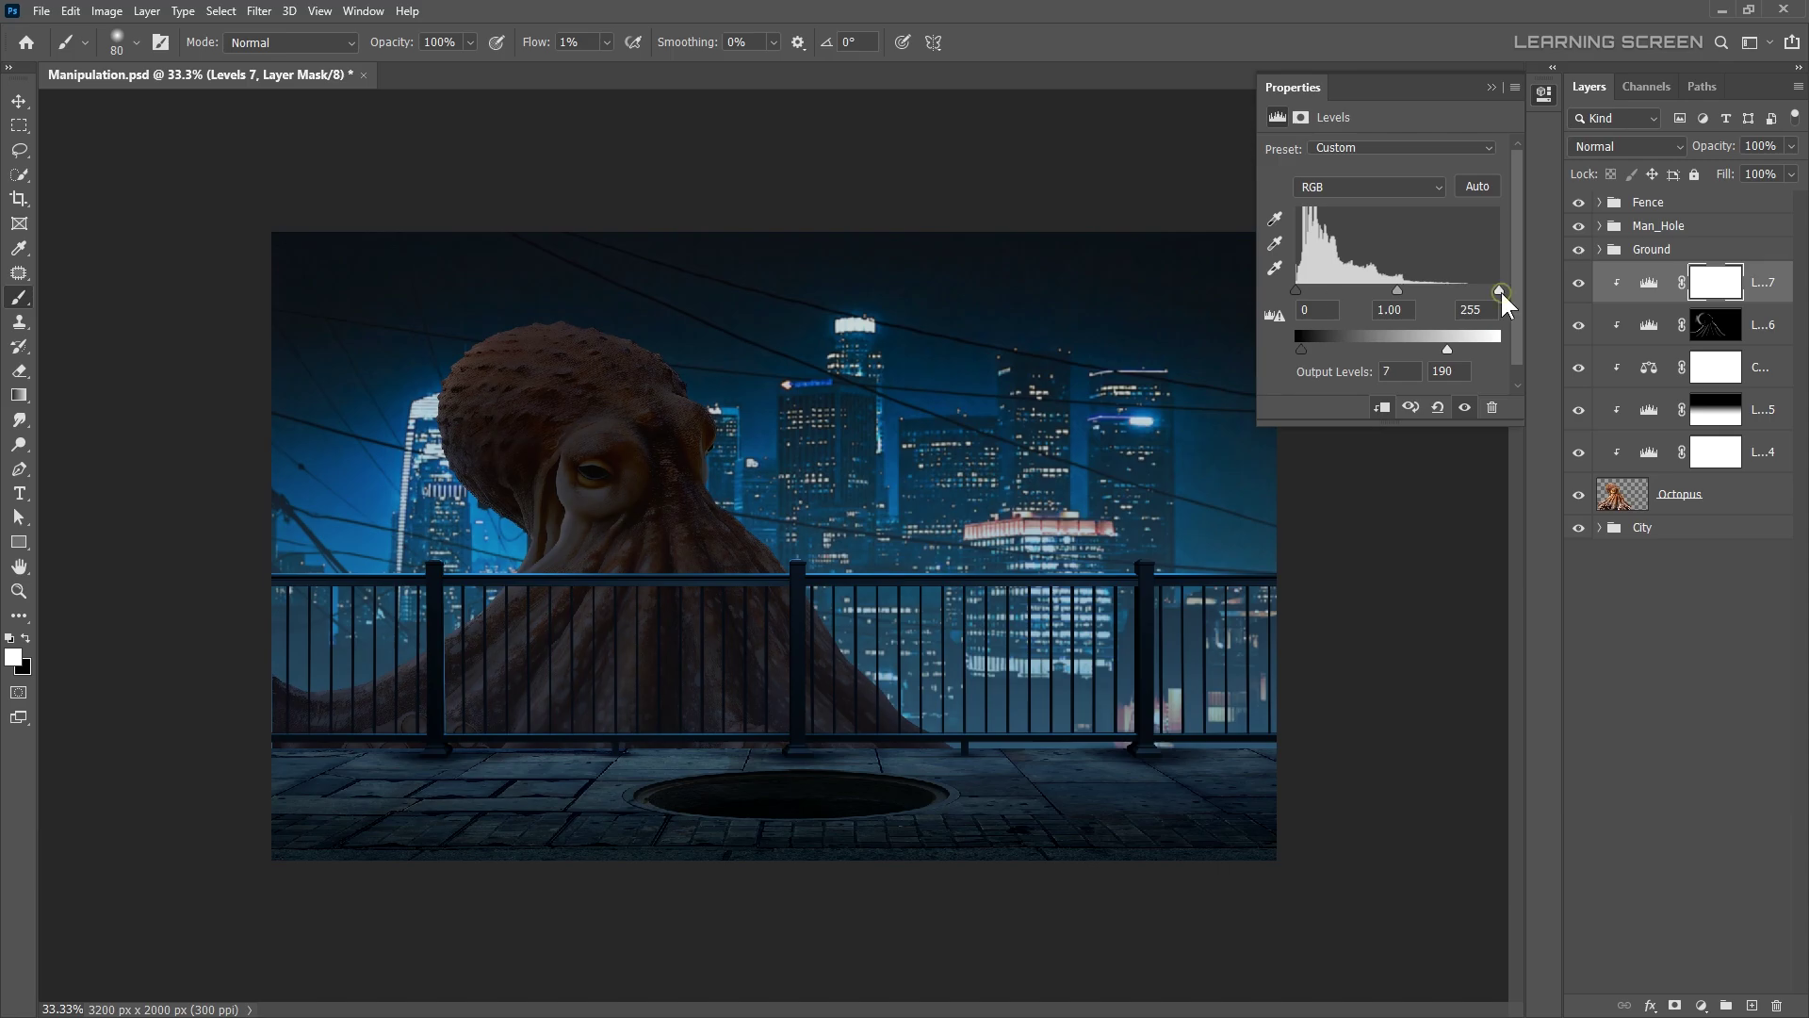
left_click_drag(1500, 291, 1481, 290)
- Add a Hue/Saturation layer colorized blue with maximum saturation and raised lightness
left_click(1701, 1004)
left_click(1659, 739)
left_click(1365, 336)
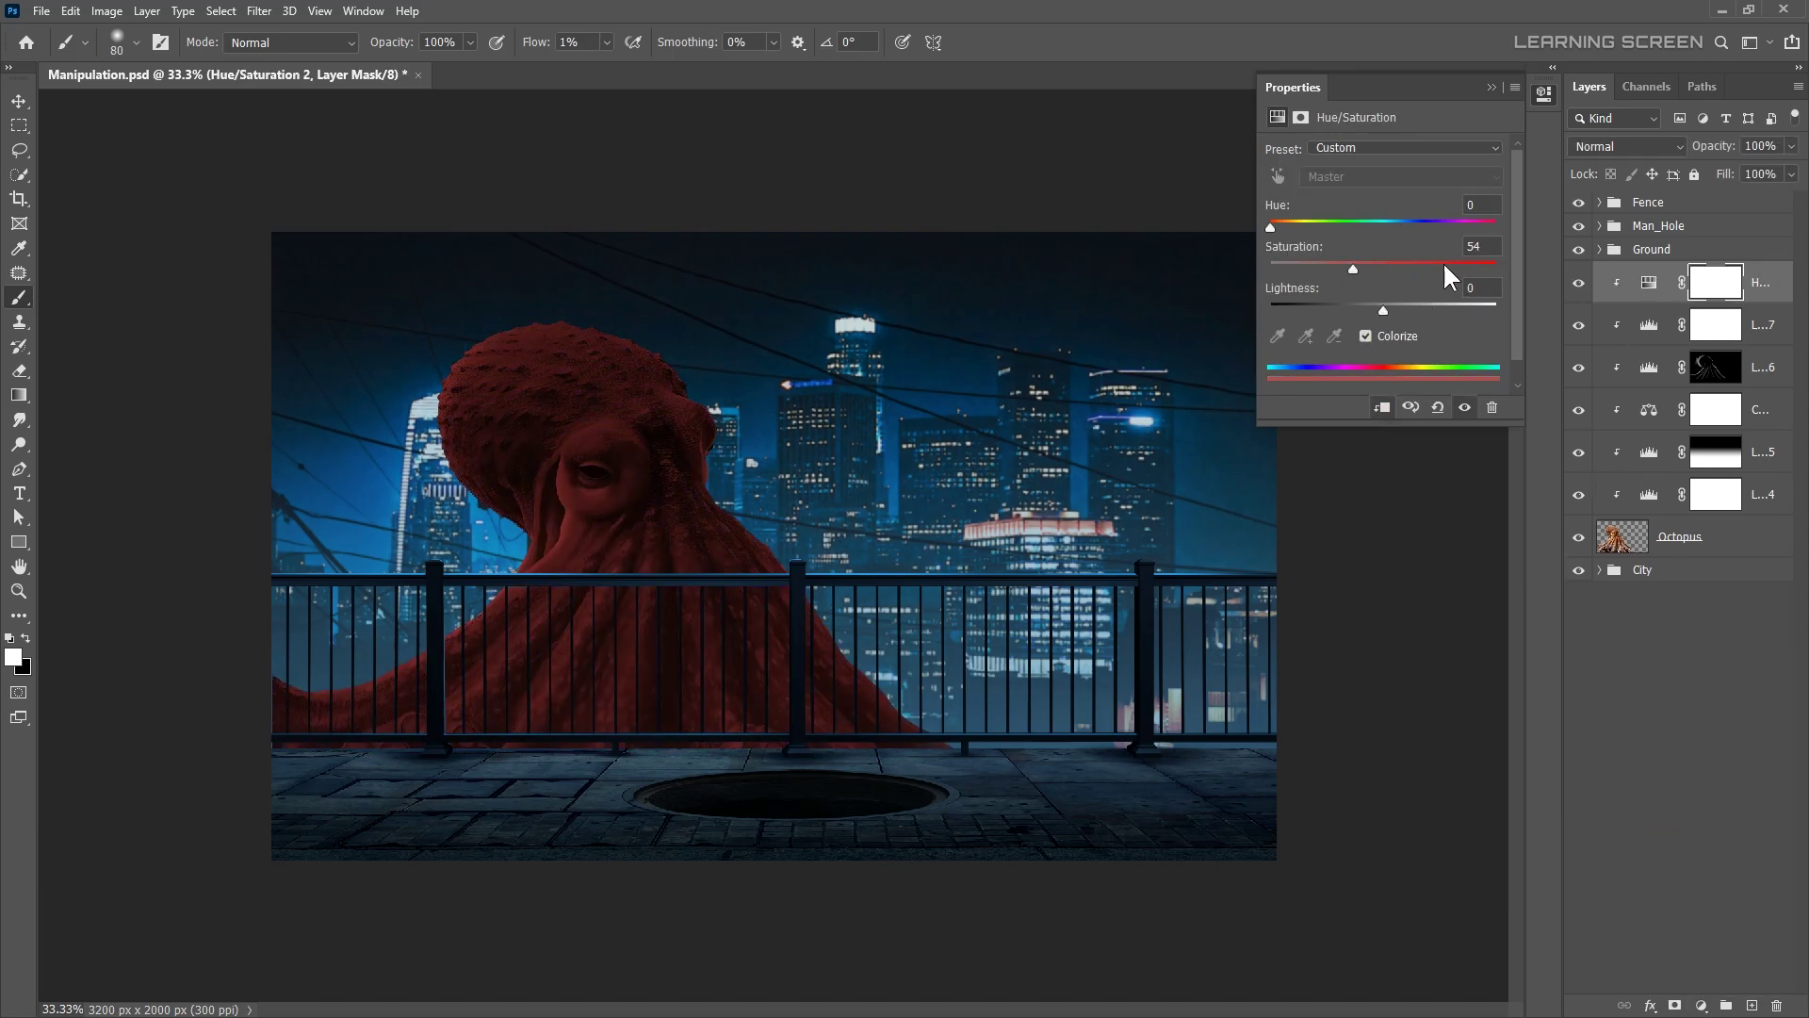
left_click_drag(1327, 268, 1496, 268)
left_click_drag(1270, 228, 1396, 227)
left_click_drag(1383, 310, 1434, 310)
left_click(1493, 87)
- Invert the Hue/Saturation mask to hide the tint and set blend mode to Linear Dodge (Add)
key("ctrl+i")
left_click(1628, 146)
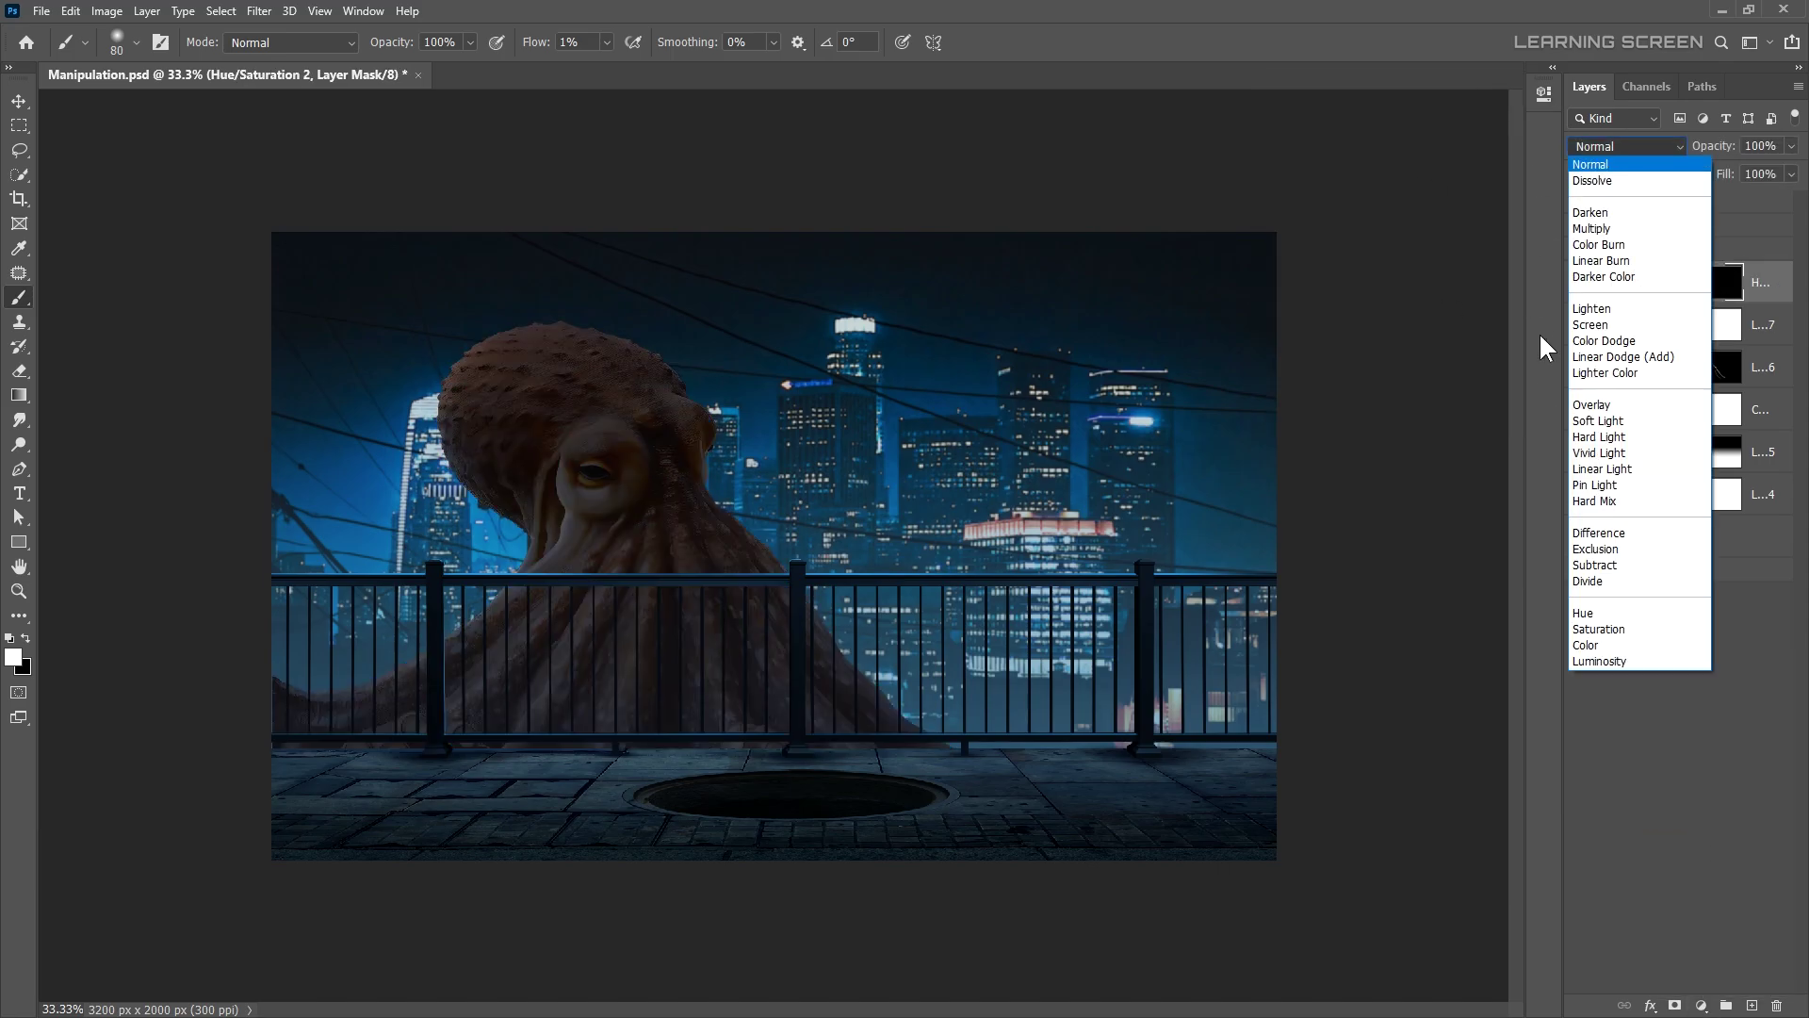
left_click(1602, 372)
key("ctrl+plus")
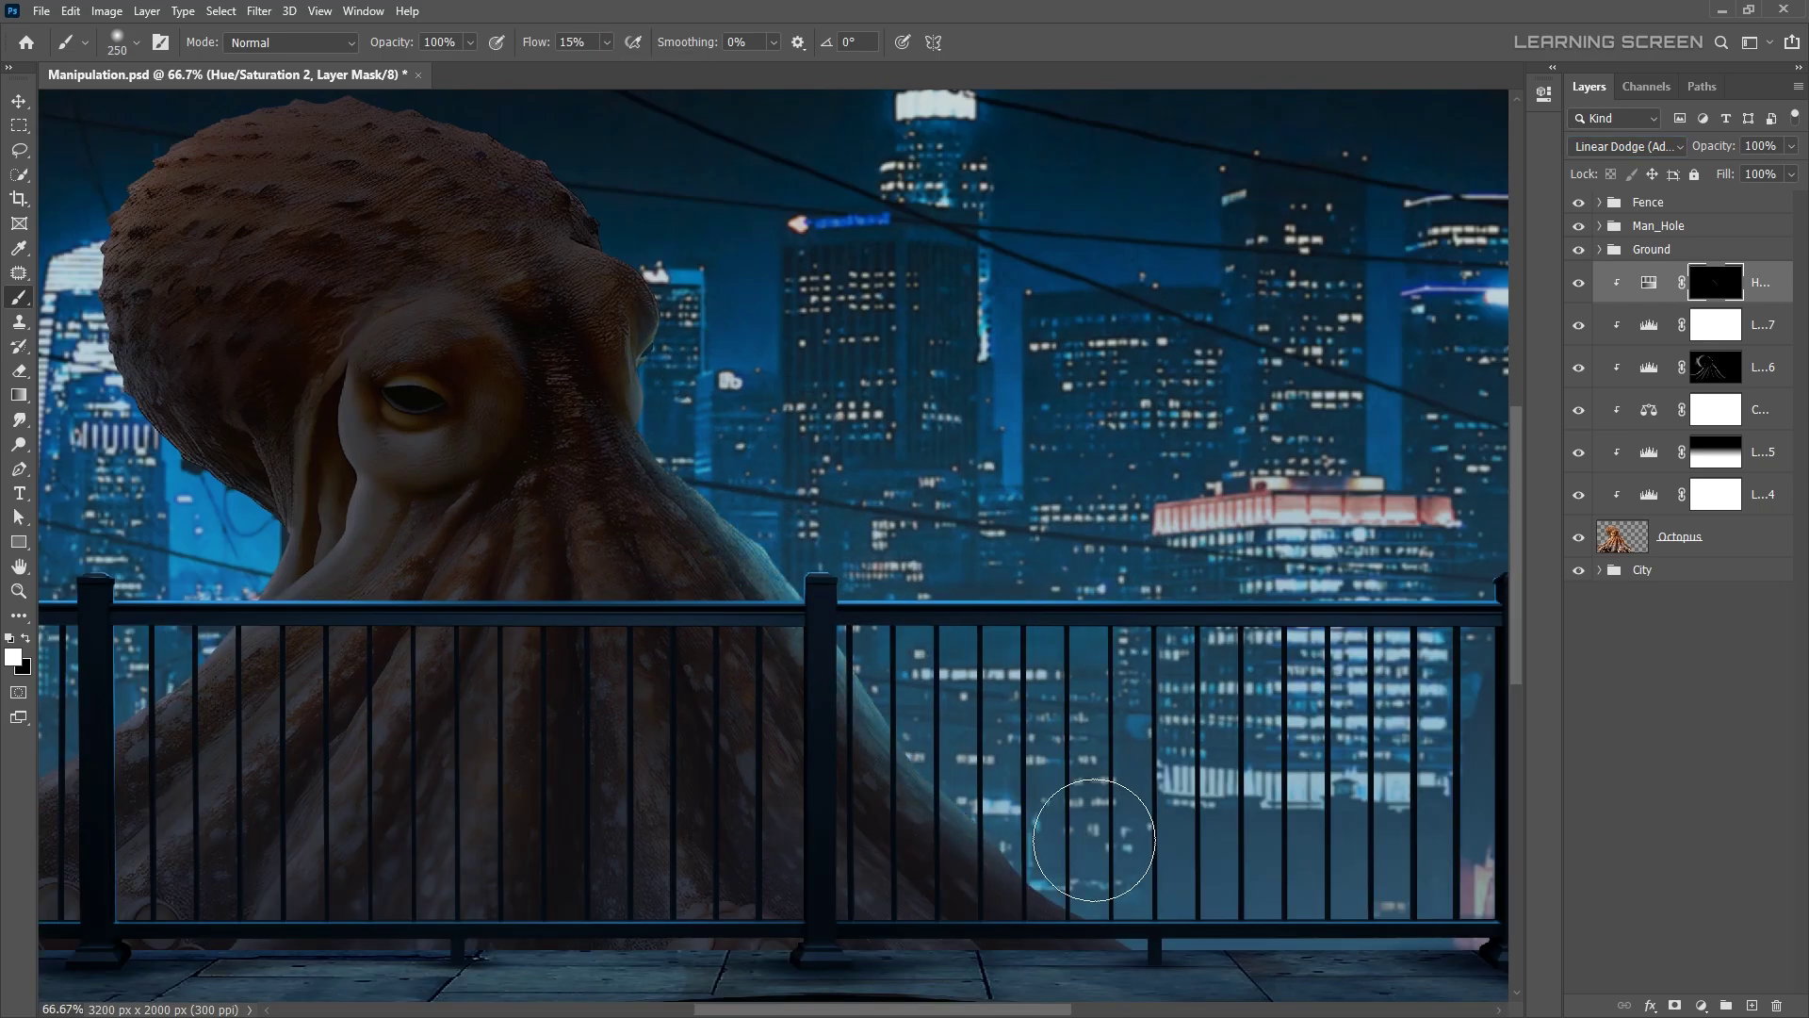
- Paint blue rim light along the top of the octopus head with a small, low-flow brush
key("bracketleft")
key("bracketleft")
scroll(1151, 890, "up", 3)
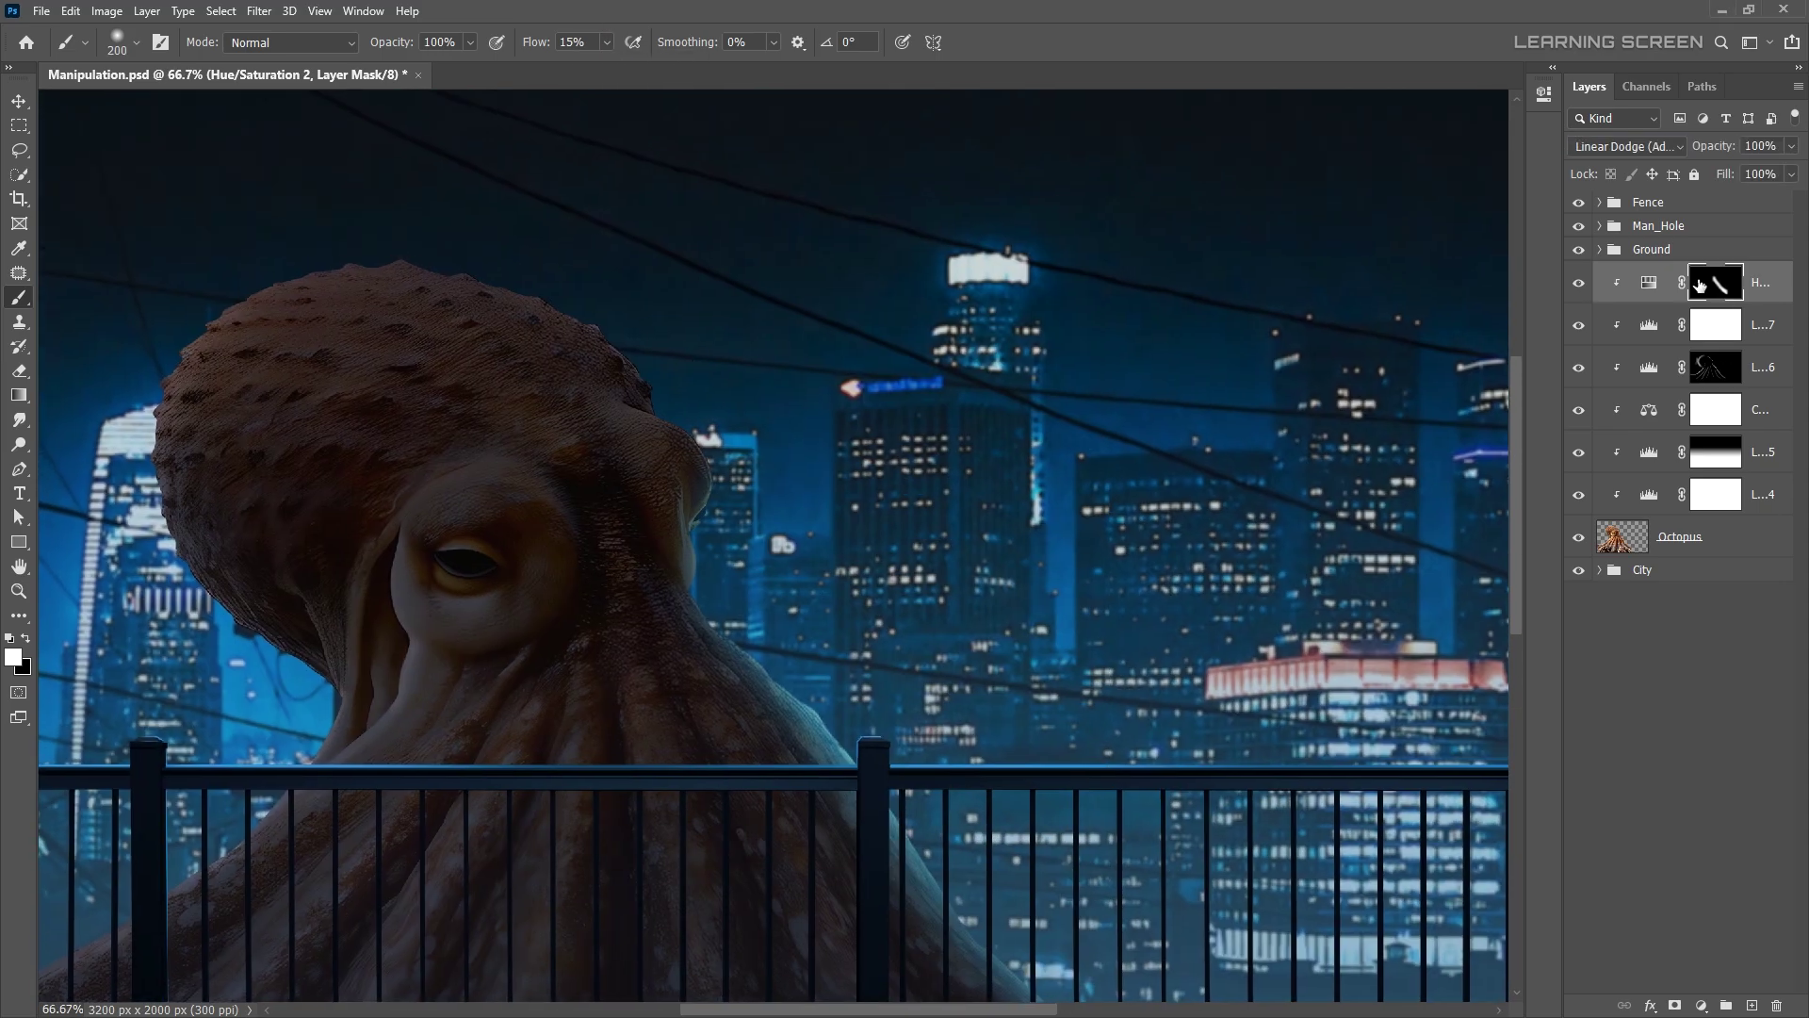
key("bracketleft")
key("shift+0")
key("shift+8")
left_click_drag(584, 274, 189, 377)
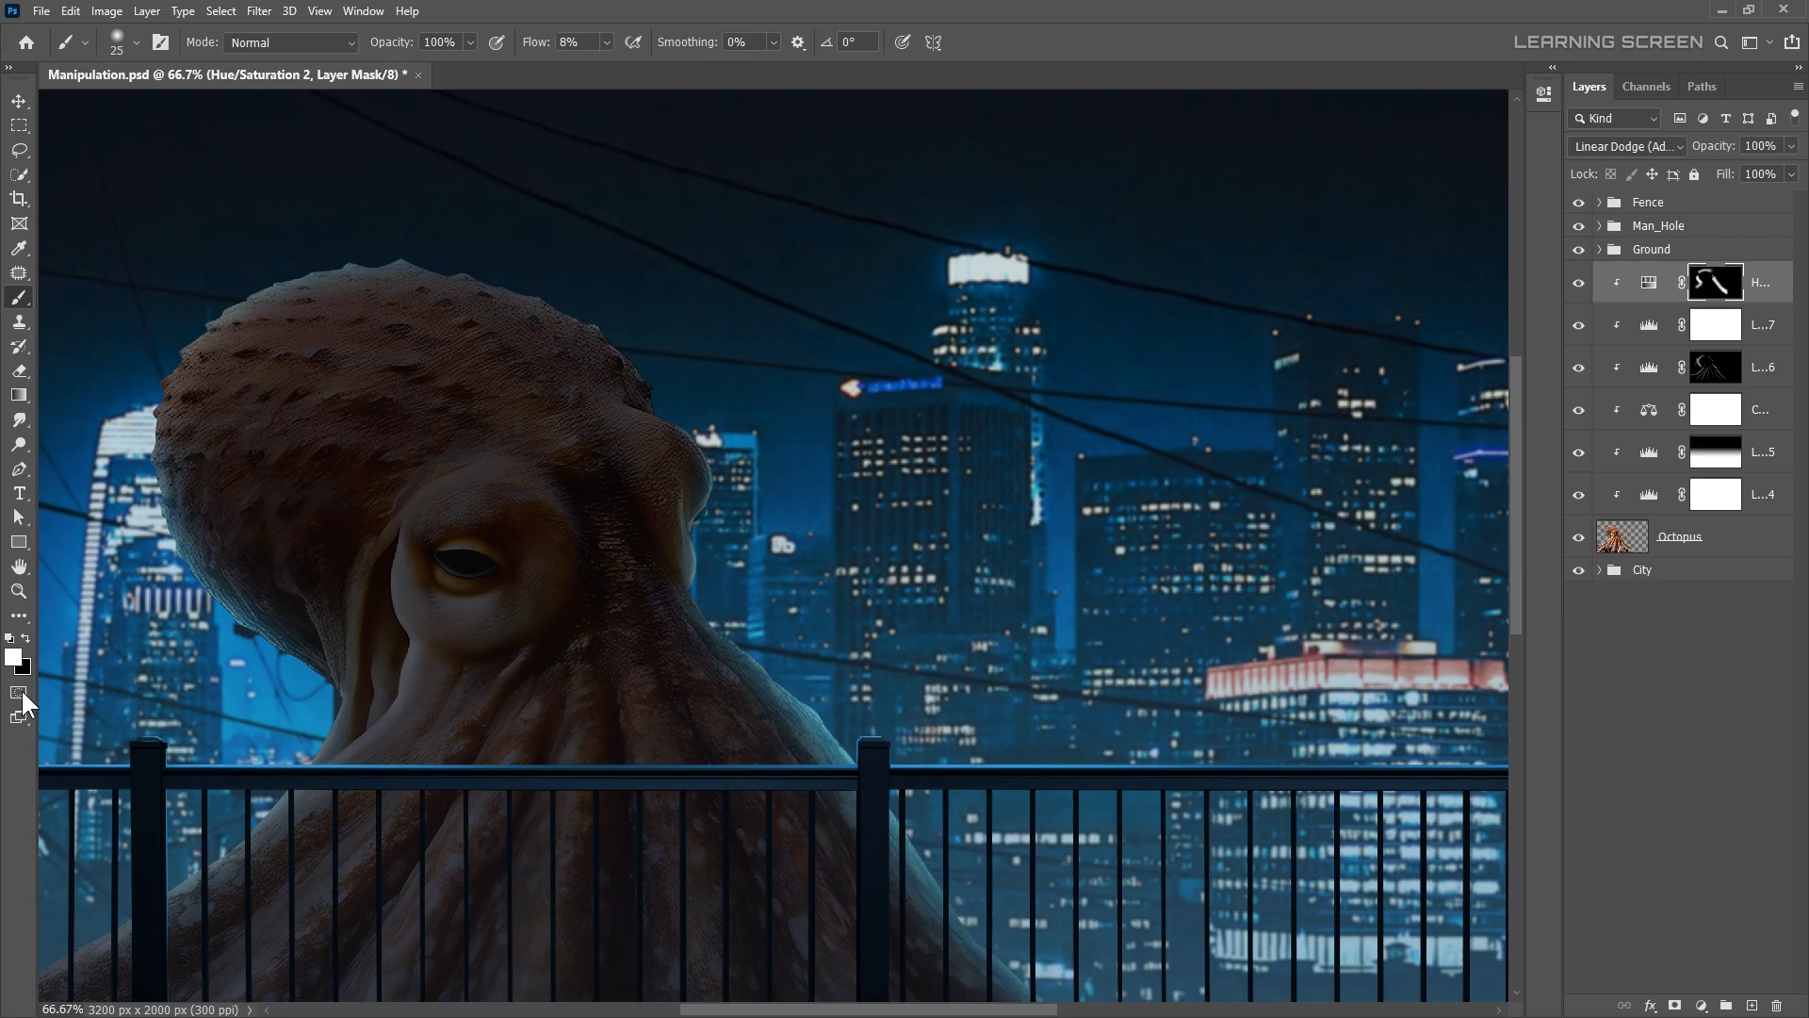
scroll(776, 790, "down", 5)
scroll(660, 509, "up", 15)
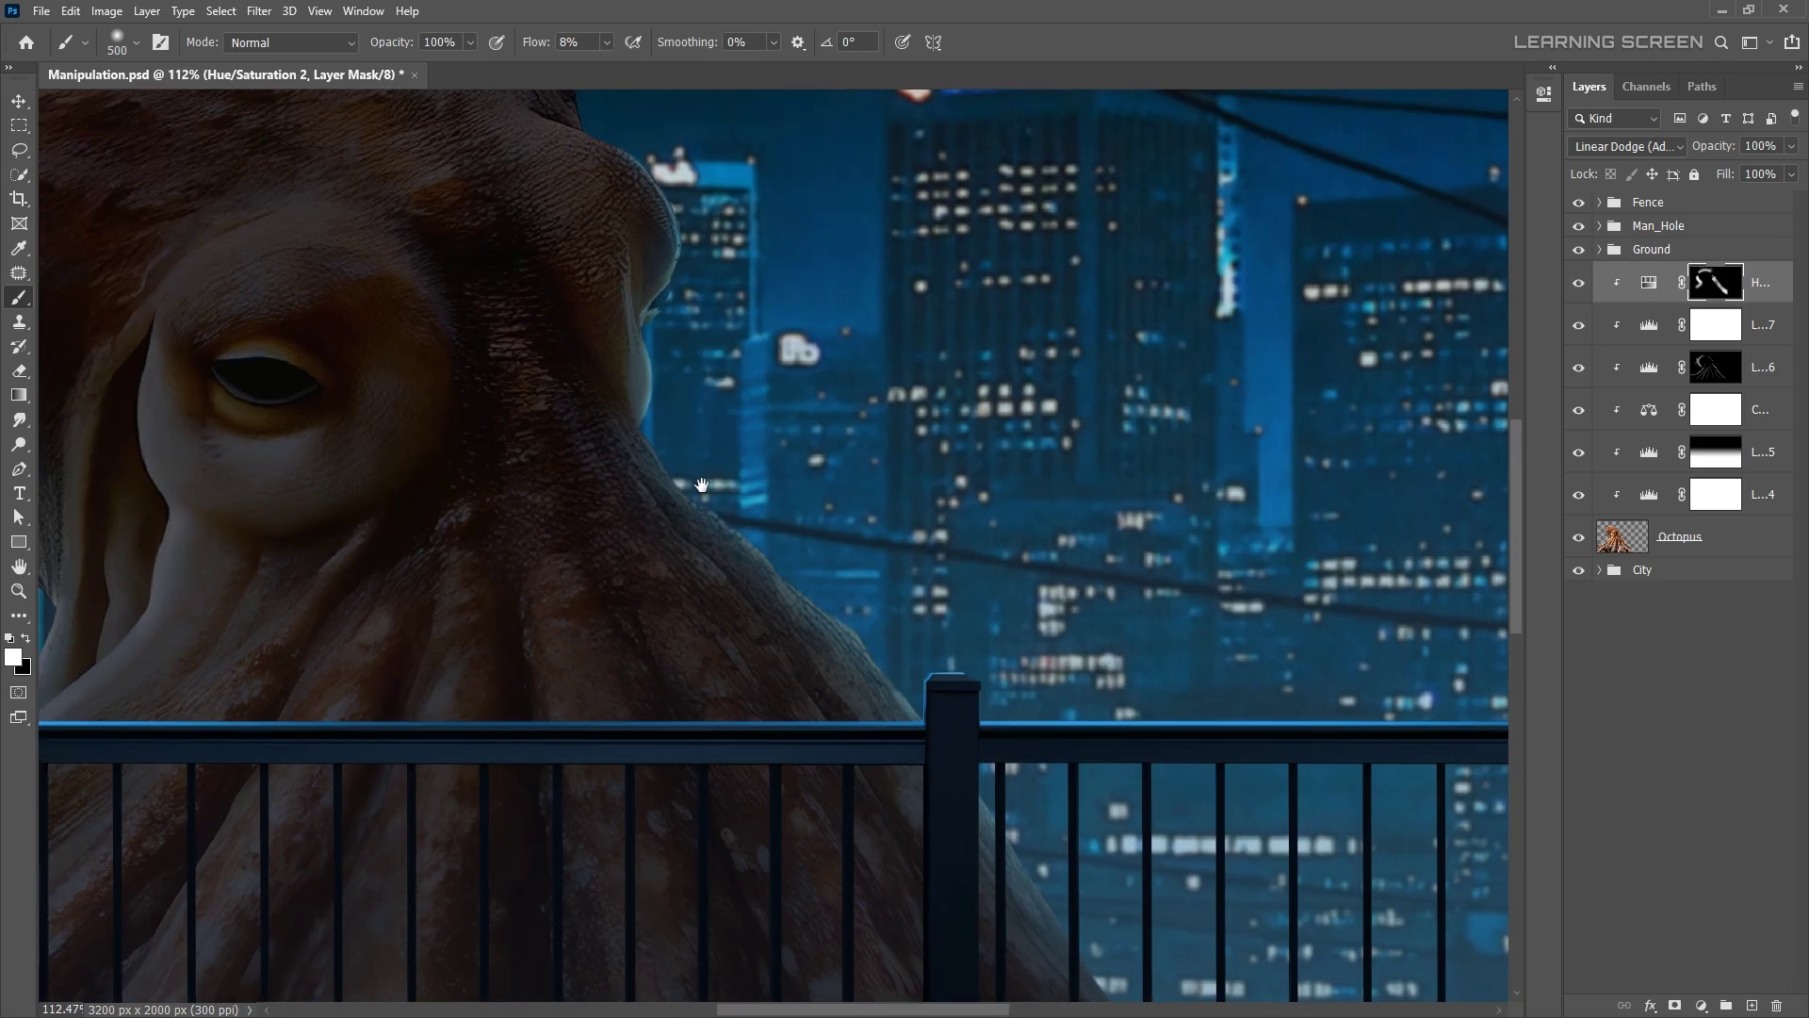
- Refine the rim light along the octopus edges with a smaller brush, swapping paint colours
key("x")
key("bracketleft")
key("bracketleft")
key("bracketleft")
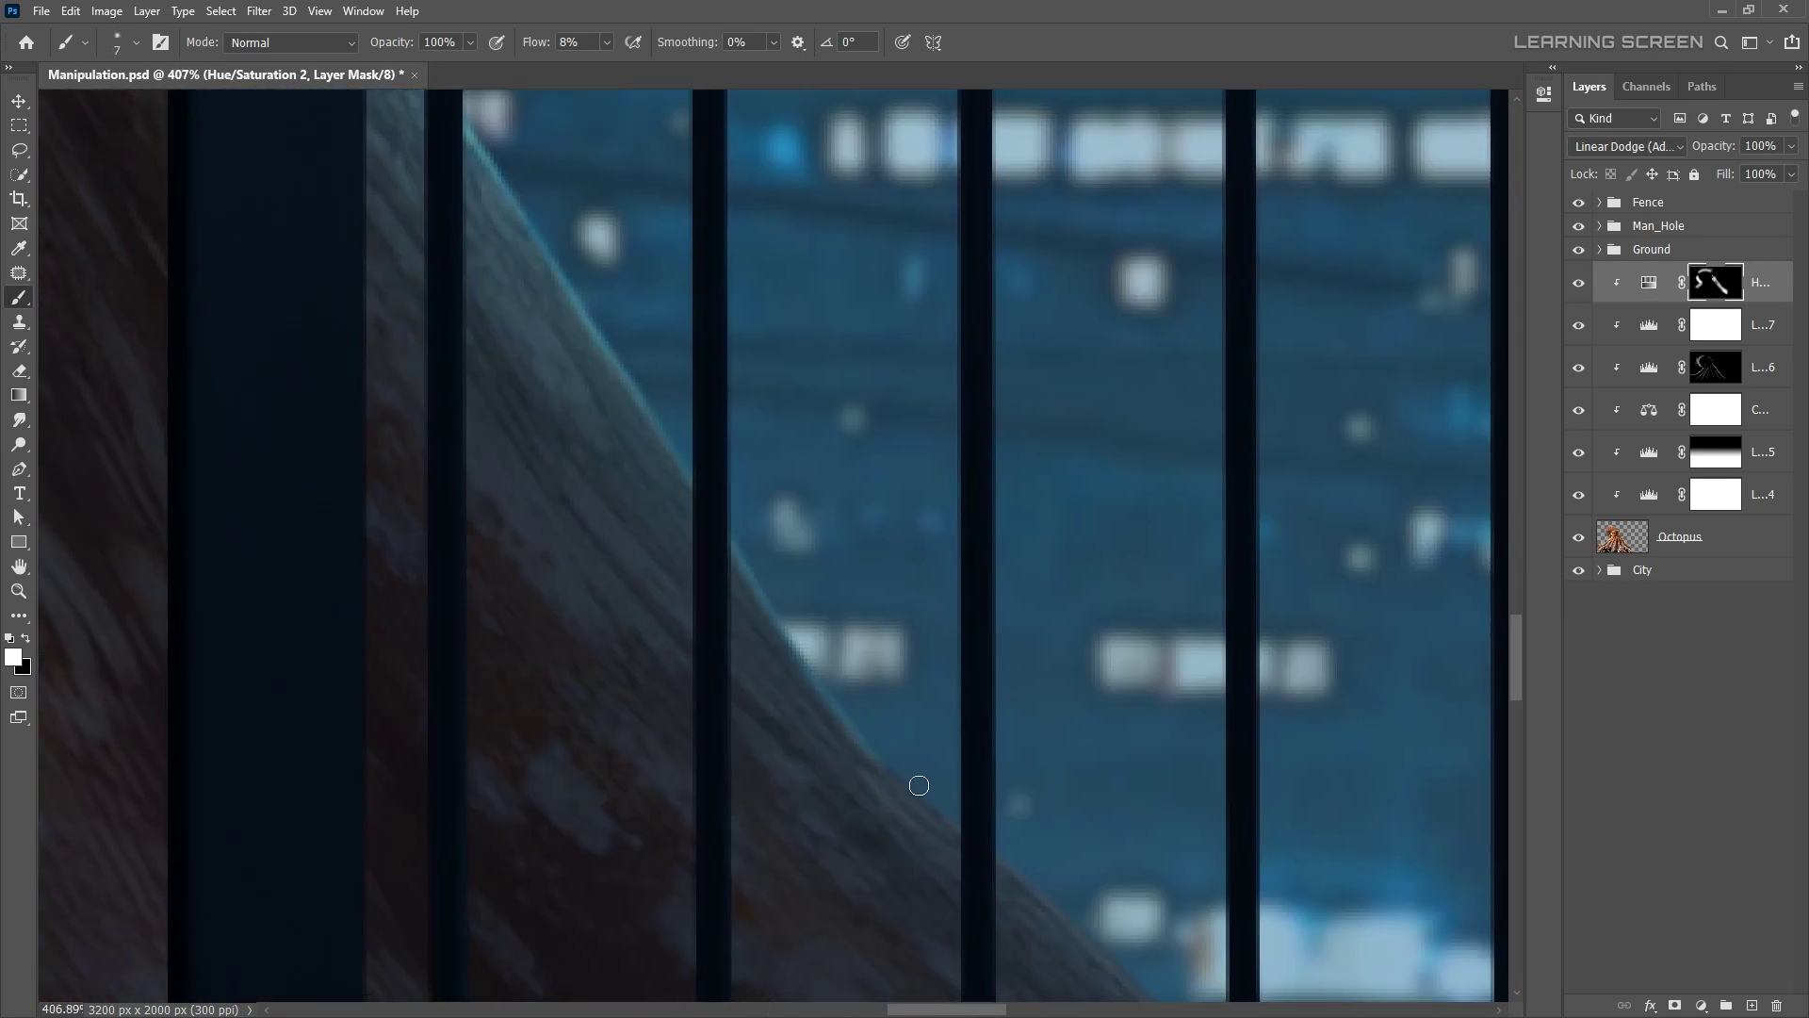
scroll(791, 512, "down", 5)
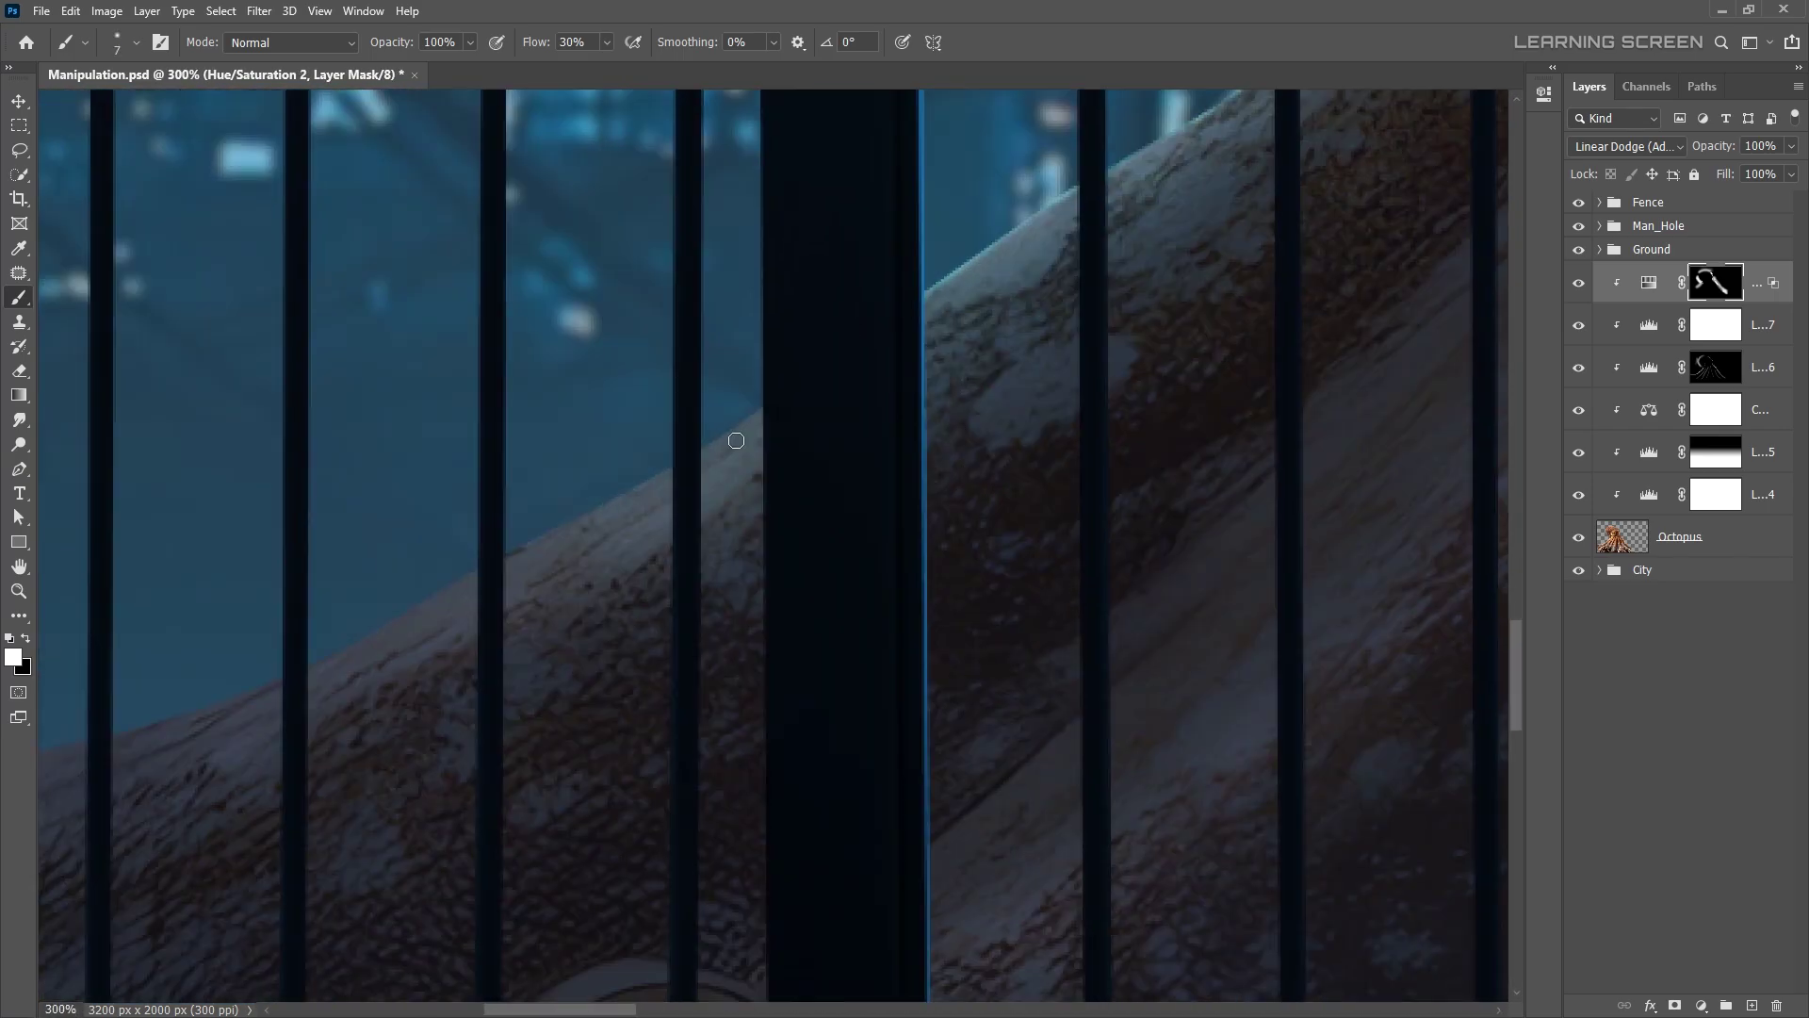
scroll(544, 515, "down", 2)
scroll(726, 396, "down", 2)
scroll(456, 537, "down", 2)
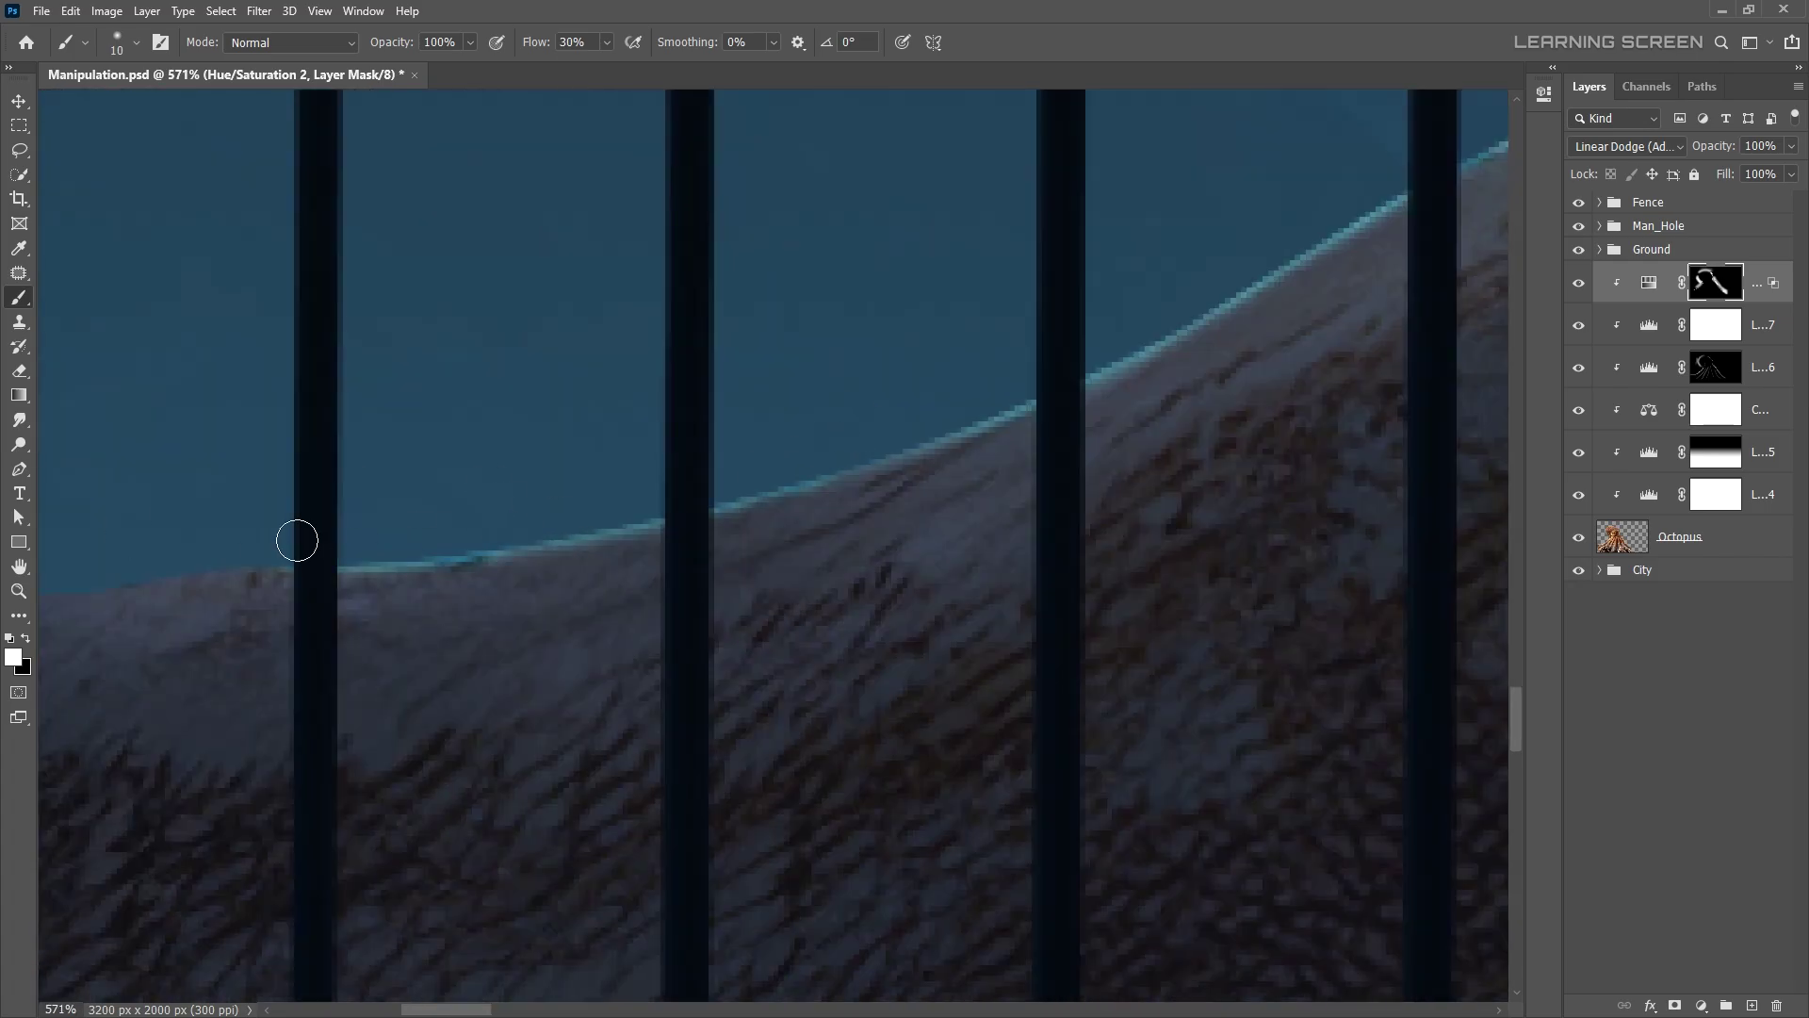
scroll(295, 537, "down", 3)
scroll(511, 574, "up", 10)
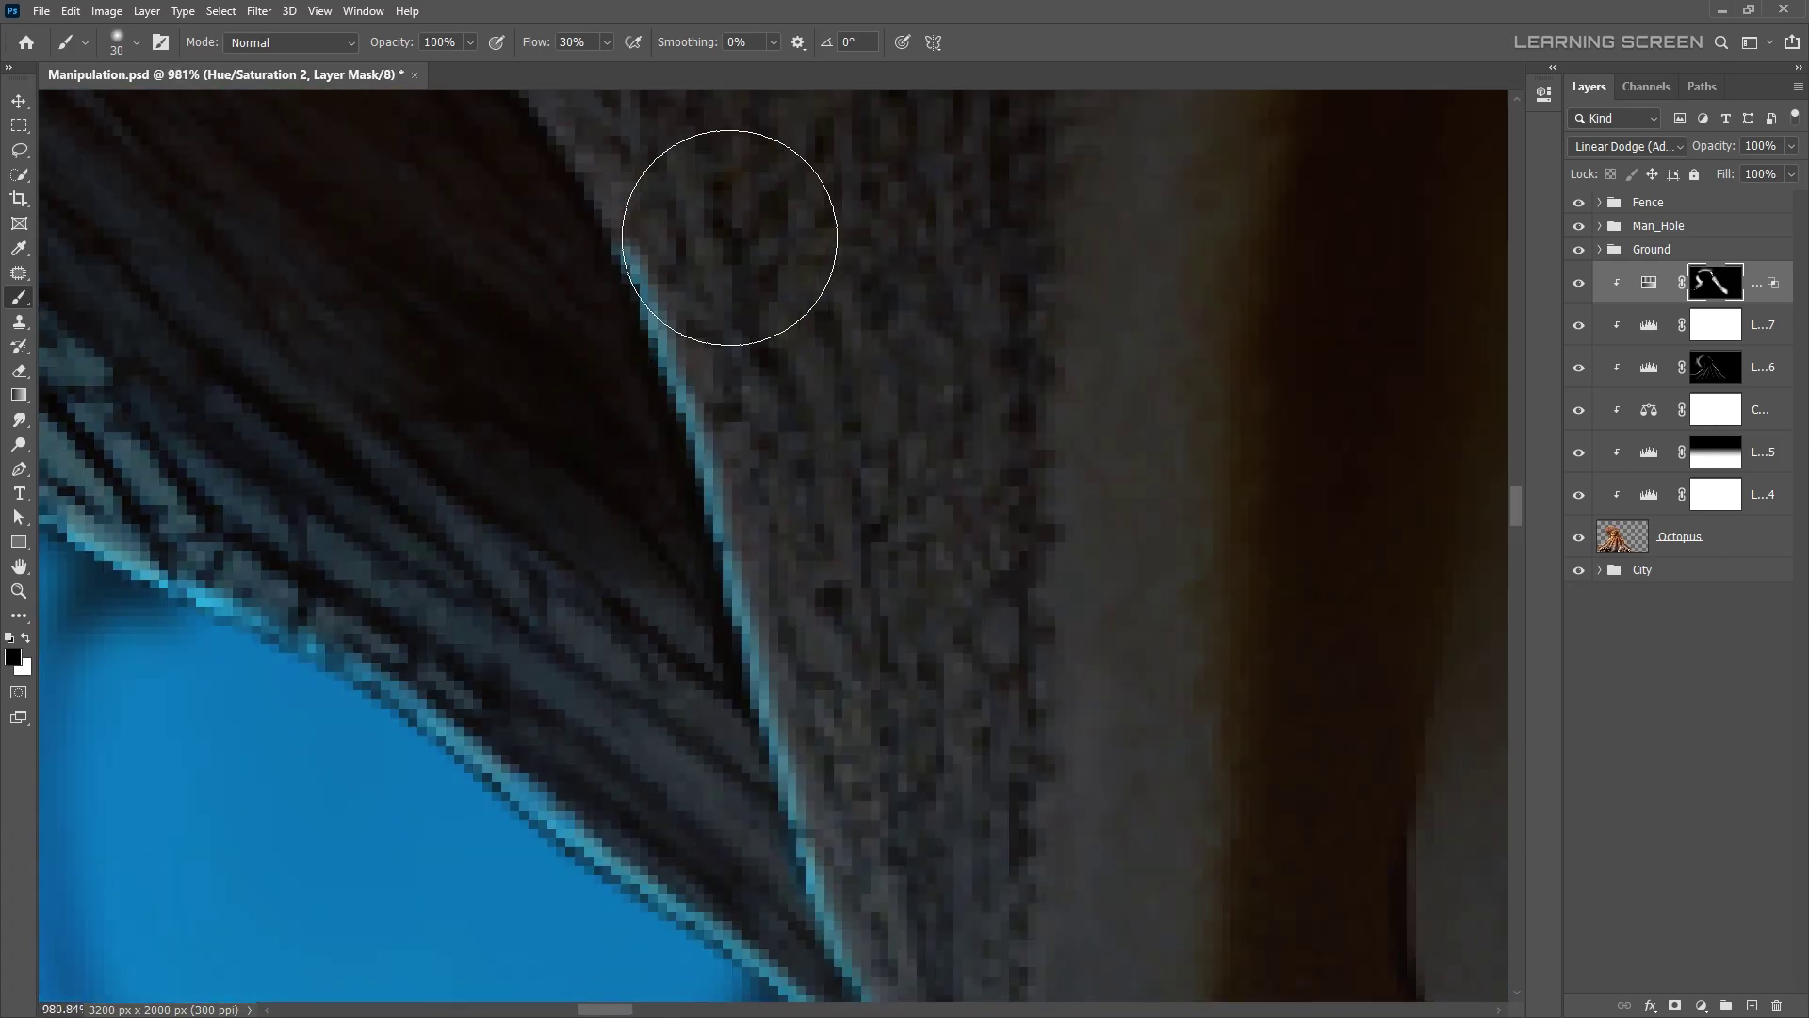
key("bracketleft")
key("bracketleft")
key("bracketleft")
scroll(981, 543, "down", 5)
key("bracketright")
key("bracketright")
key("bracketright")
scroll(768, 578, "down", 3)
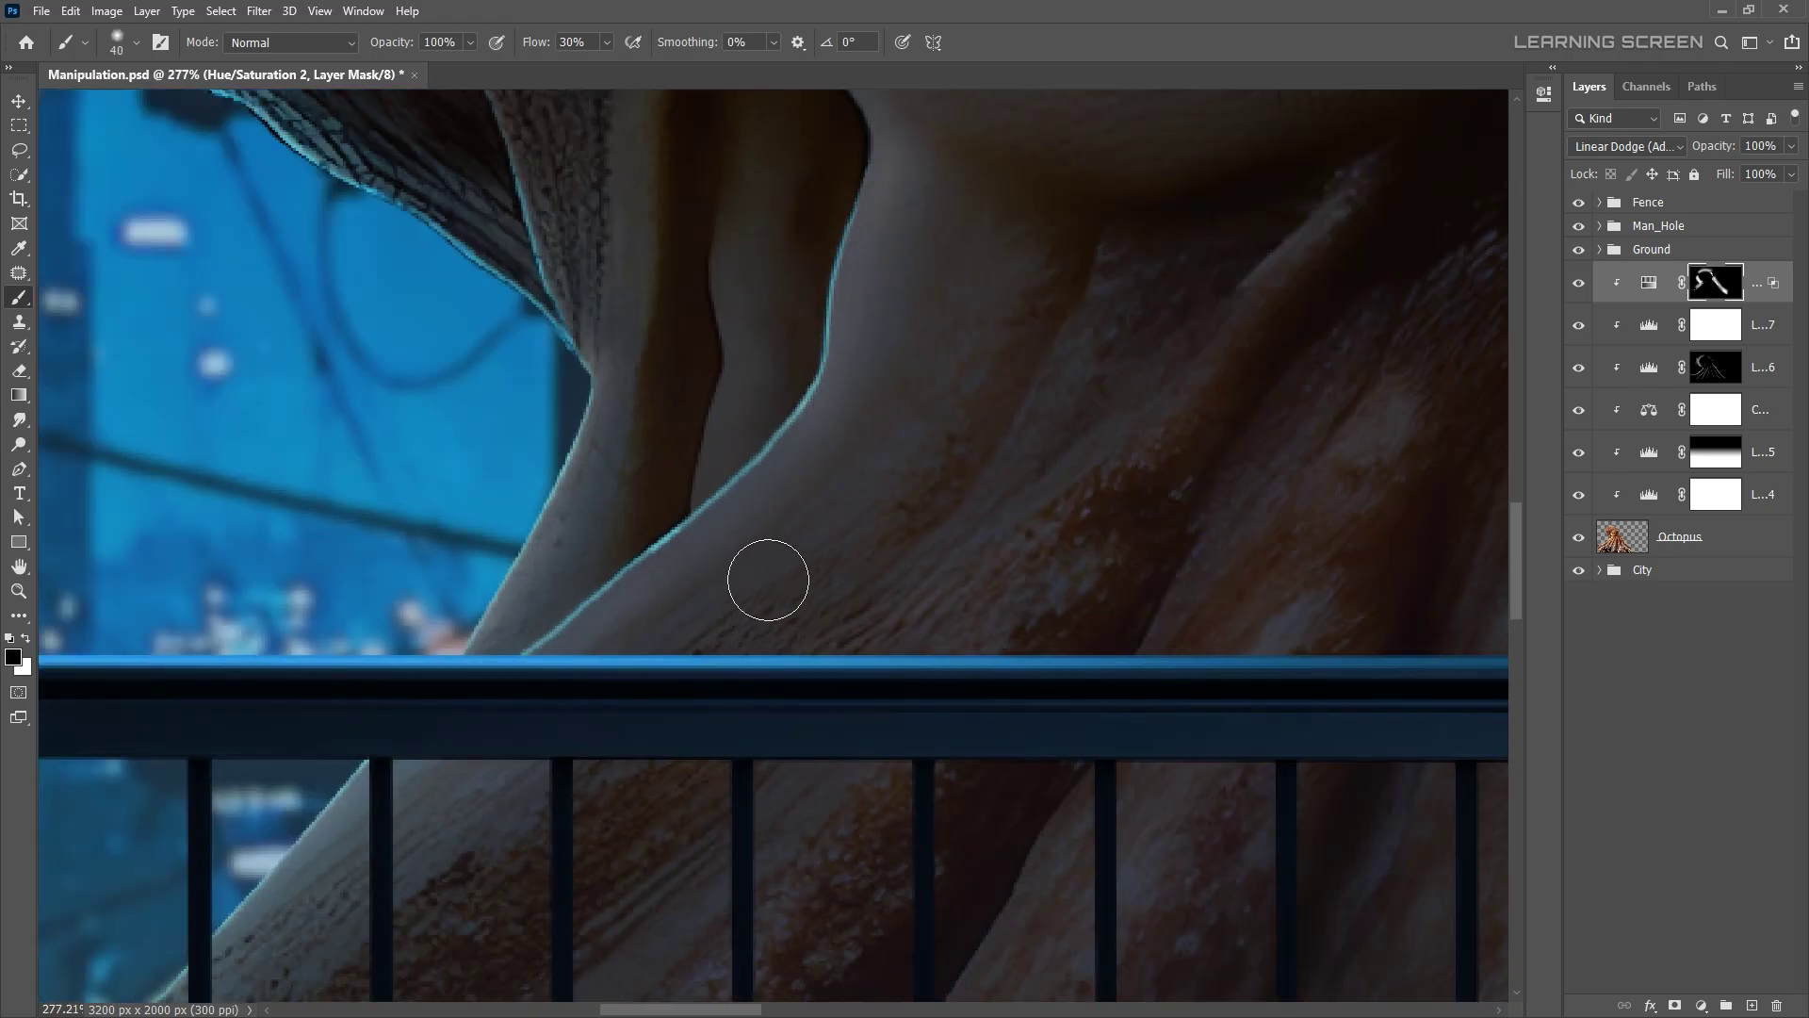
scroll(767, 578, "down", 3)
- Duplicate the rim-light layer, select its mask, and adjust brush size and flow
key("x")
key("Return")
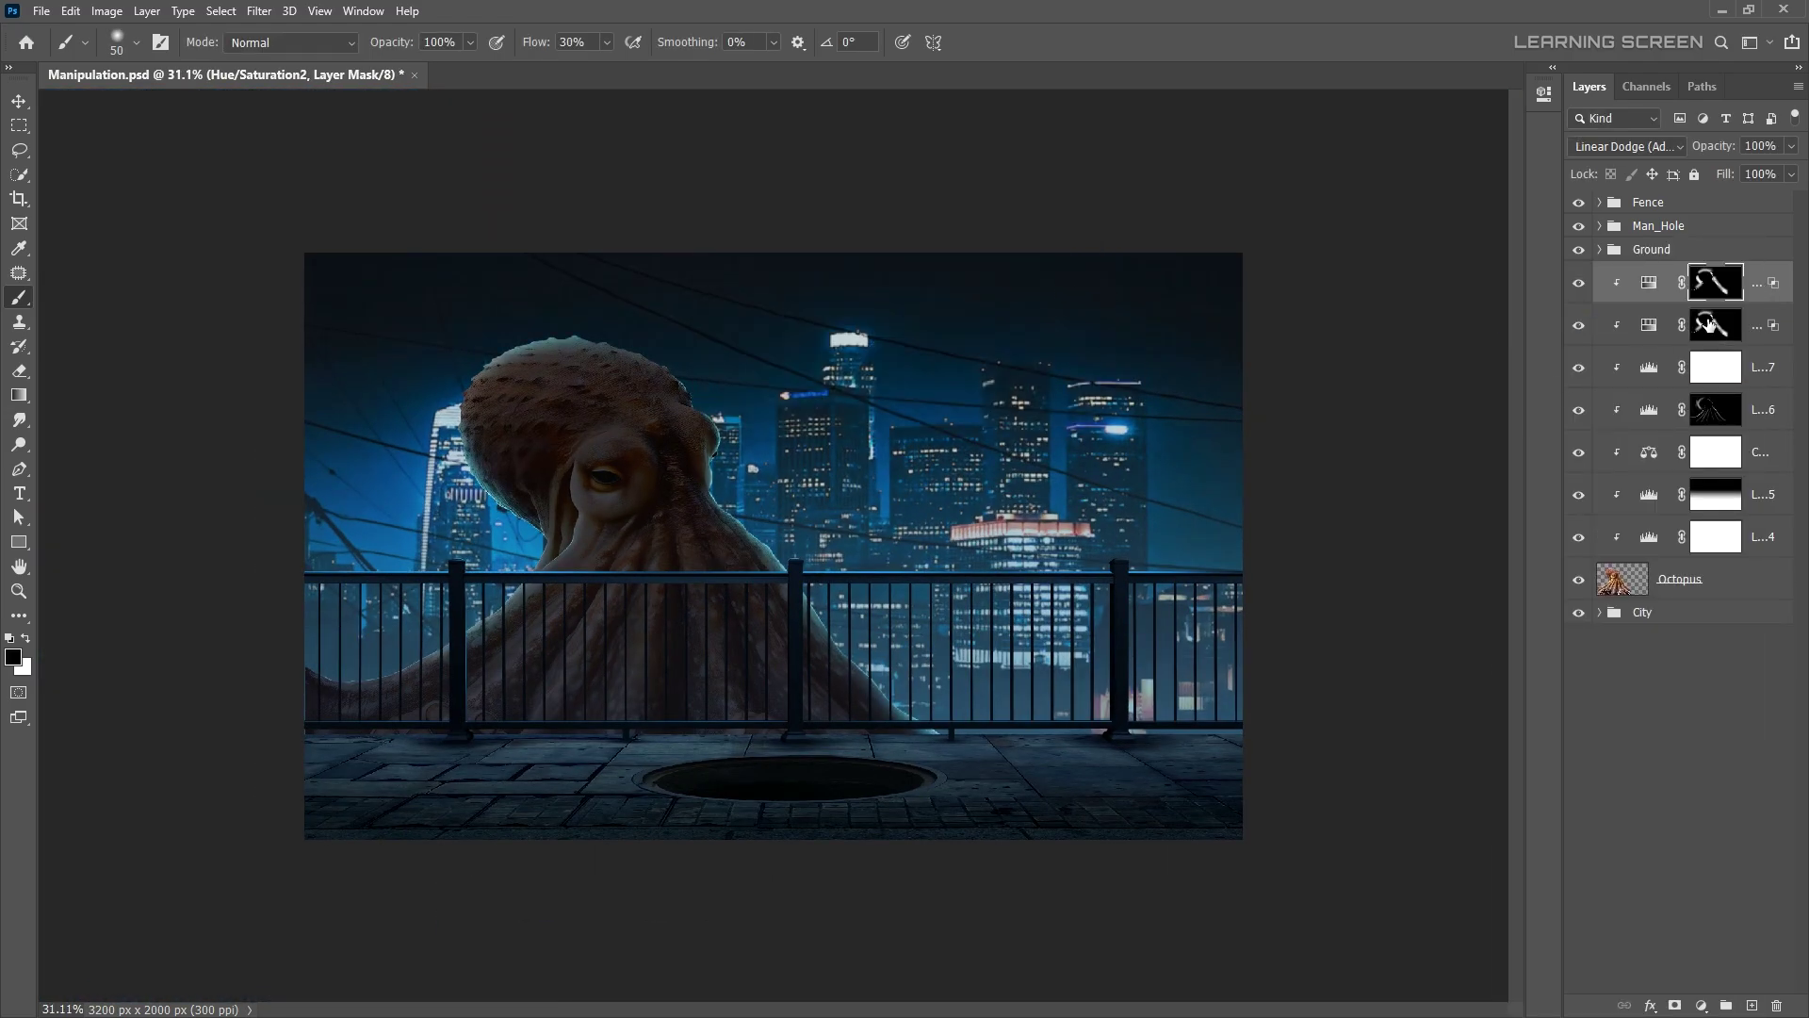
left_click(1731, 549)
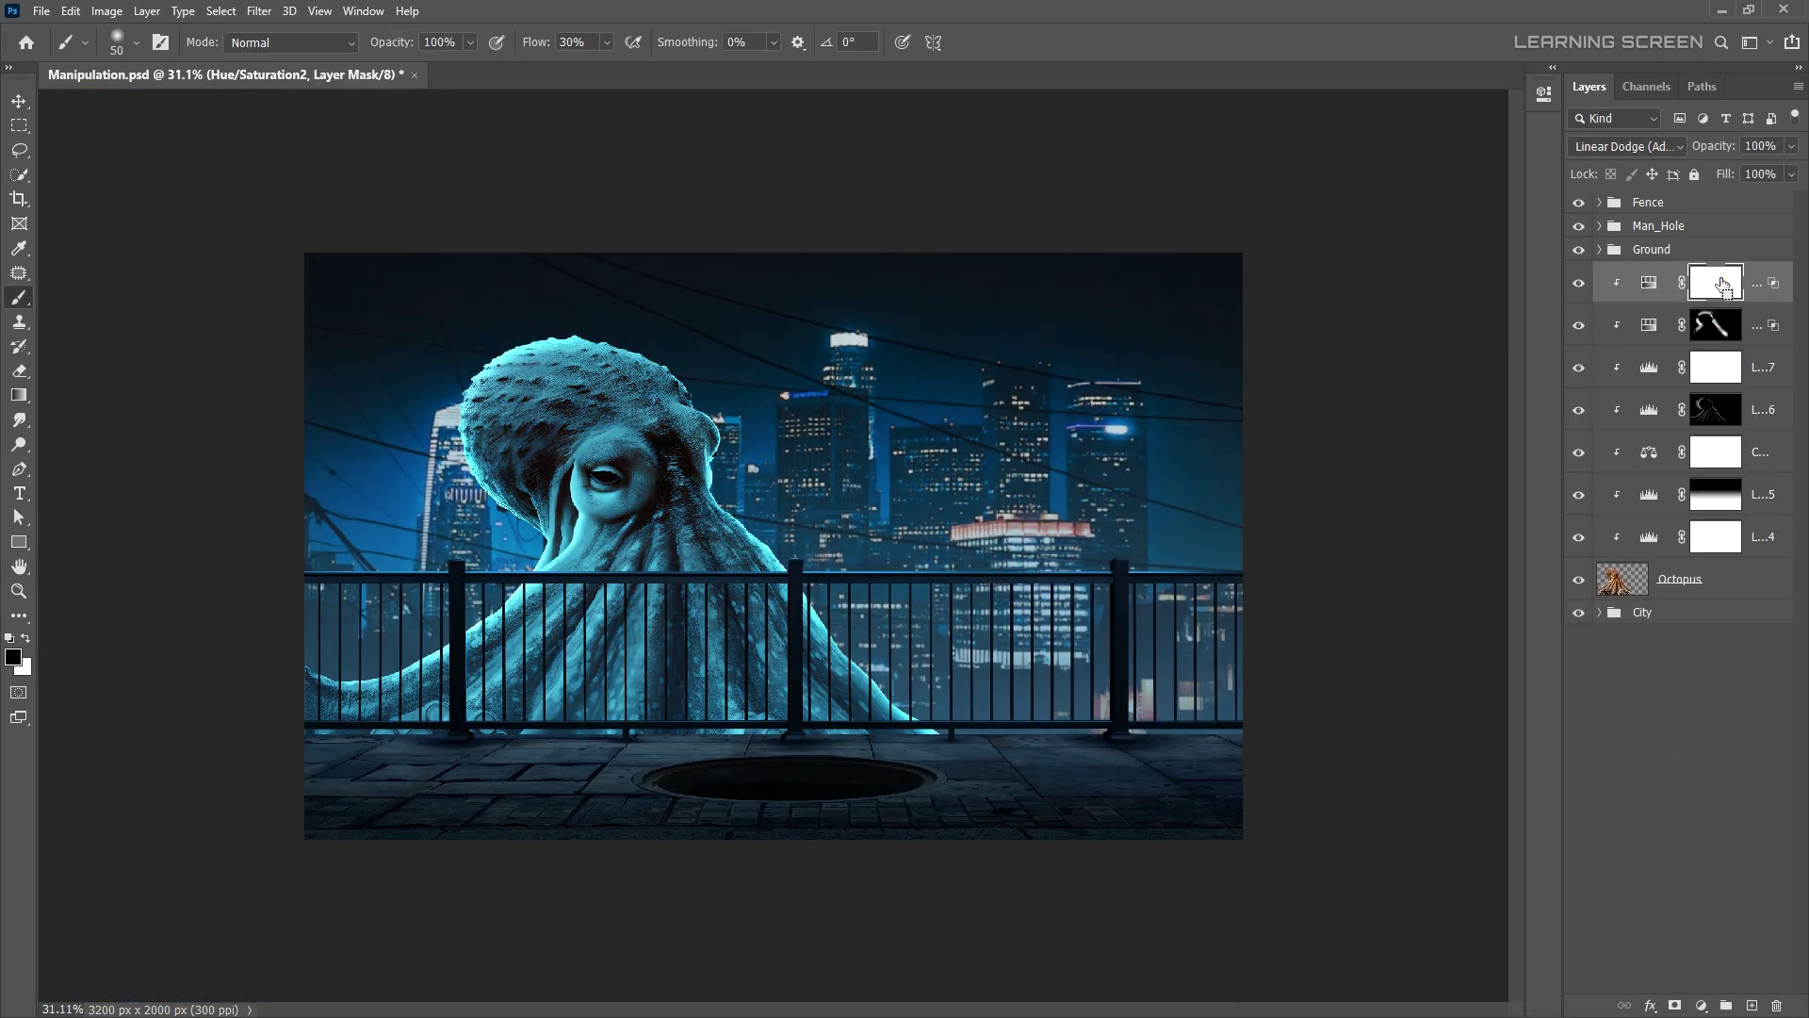
scroll(595, 281, "down", 3)
key("bracketright")
key("bracketright")
key("bracketright")
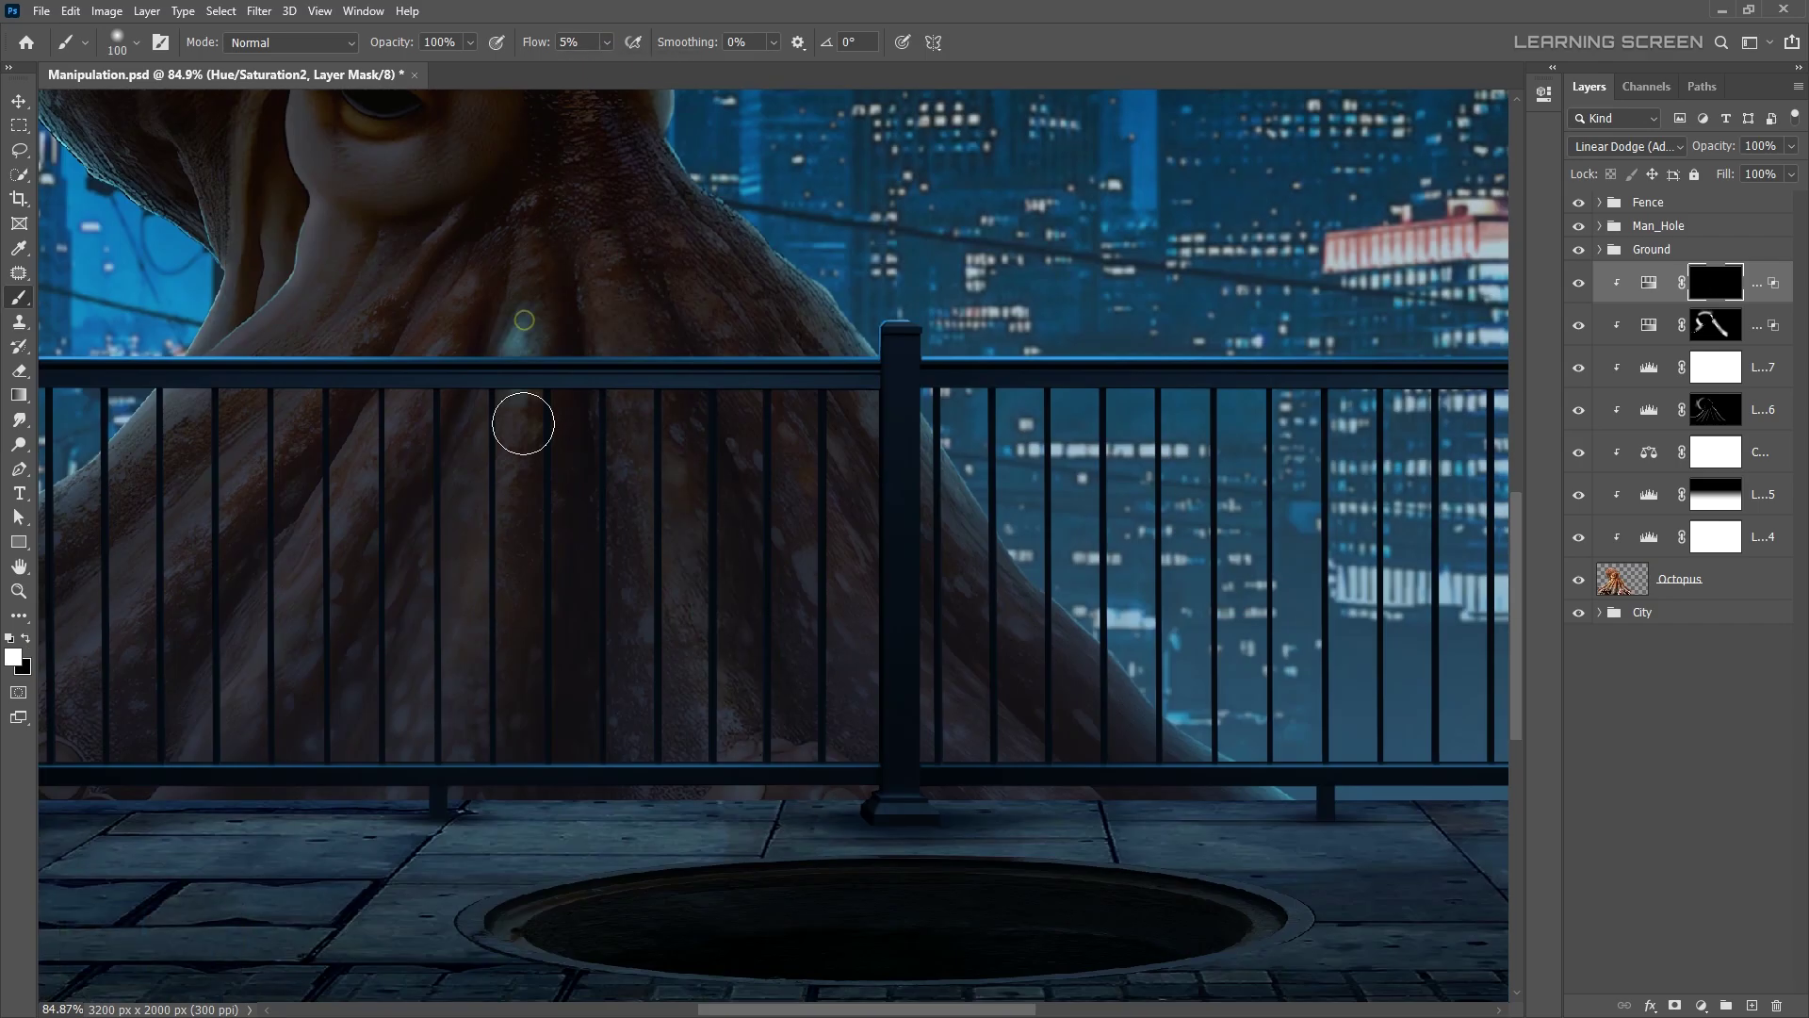
scroll(523, 423, "up", 2)
left_click(563, 42)
scroll(725, 405, "up", 1)
scroll(725, 405, "left", 4)
key("bracketleft")
key("bracketleft")
key("bracketleft")
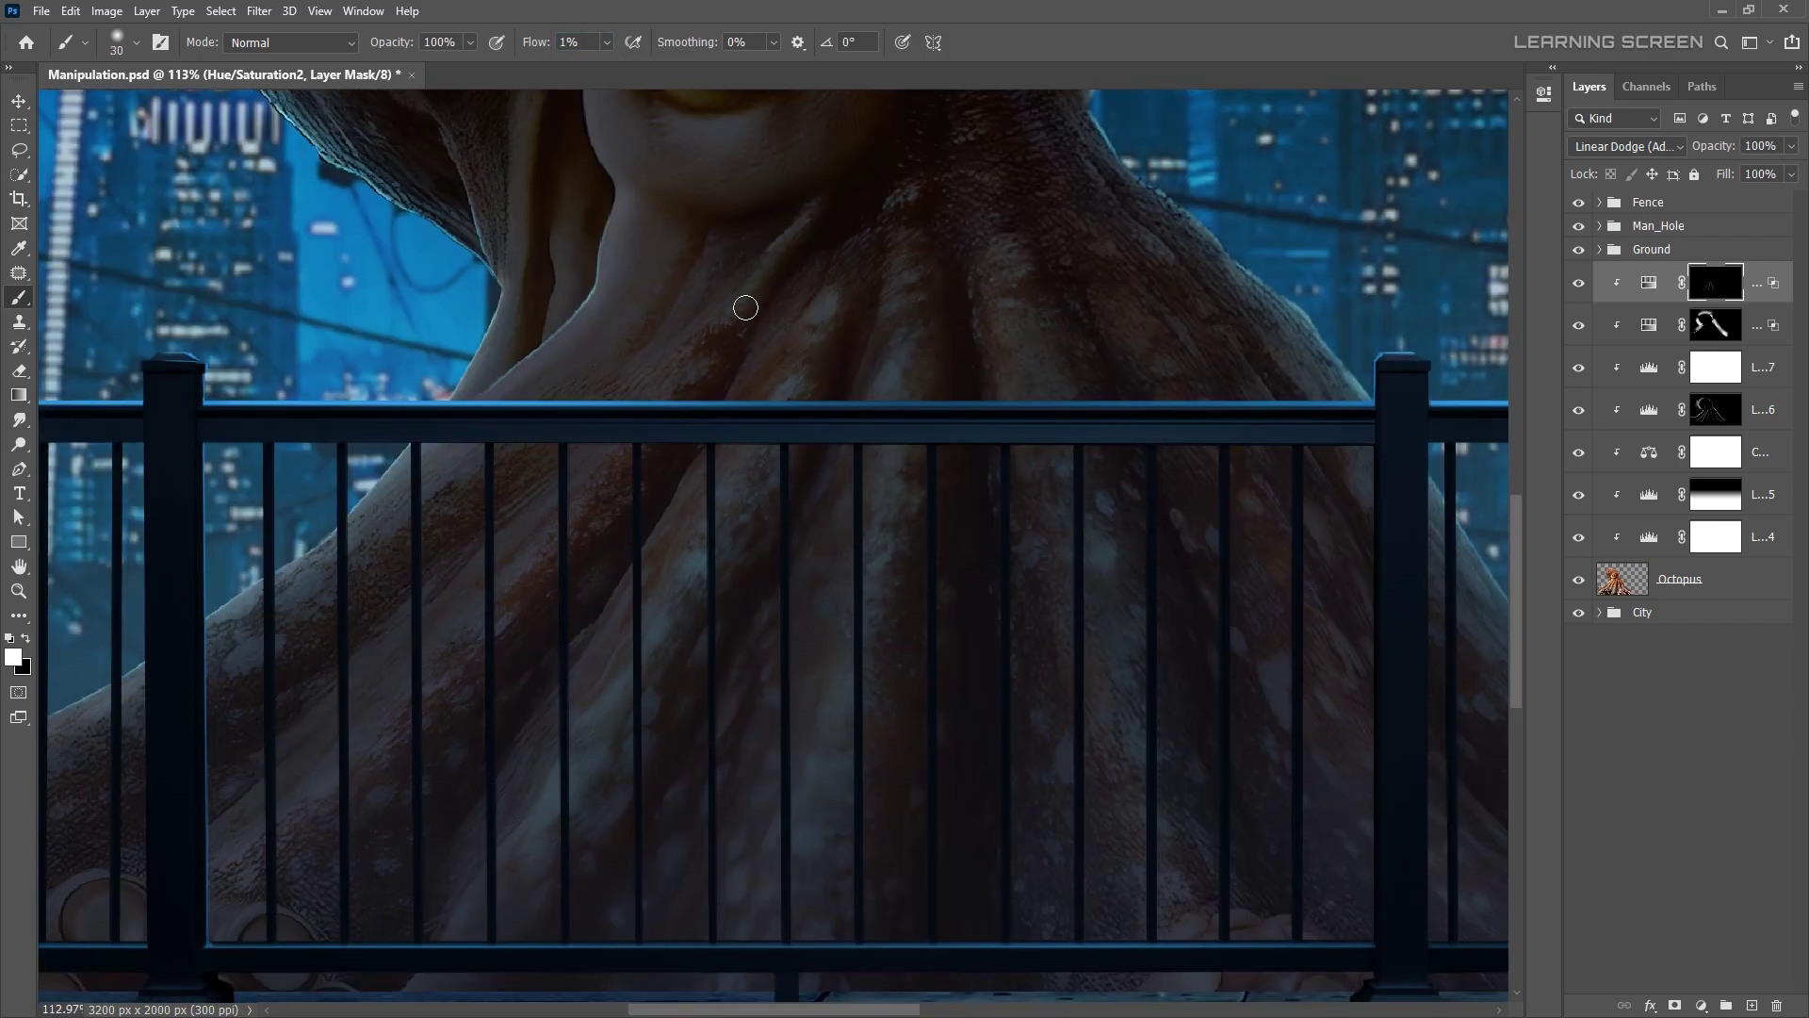
- Paint soft blue glow along the octopus edges on the duplicate mask at about half opacity
scroll(801, 264, "up", 5)
scroll(820, 275, "down", 2)
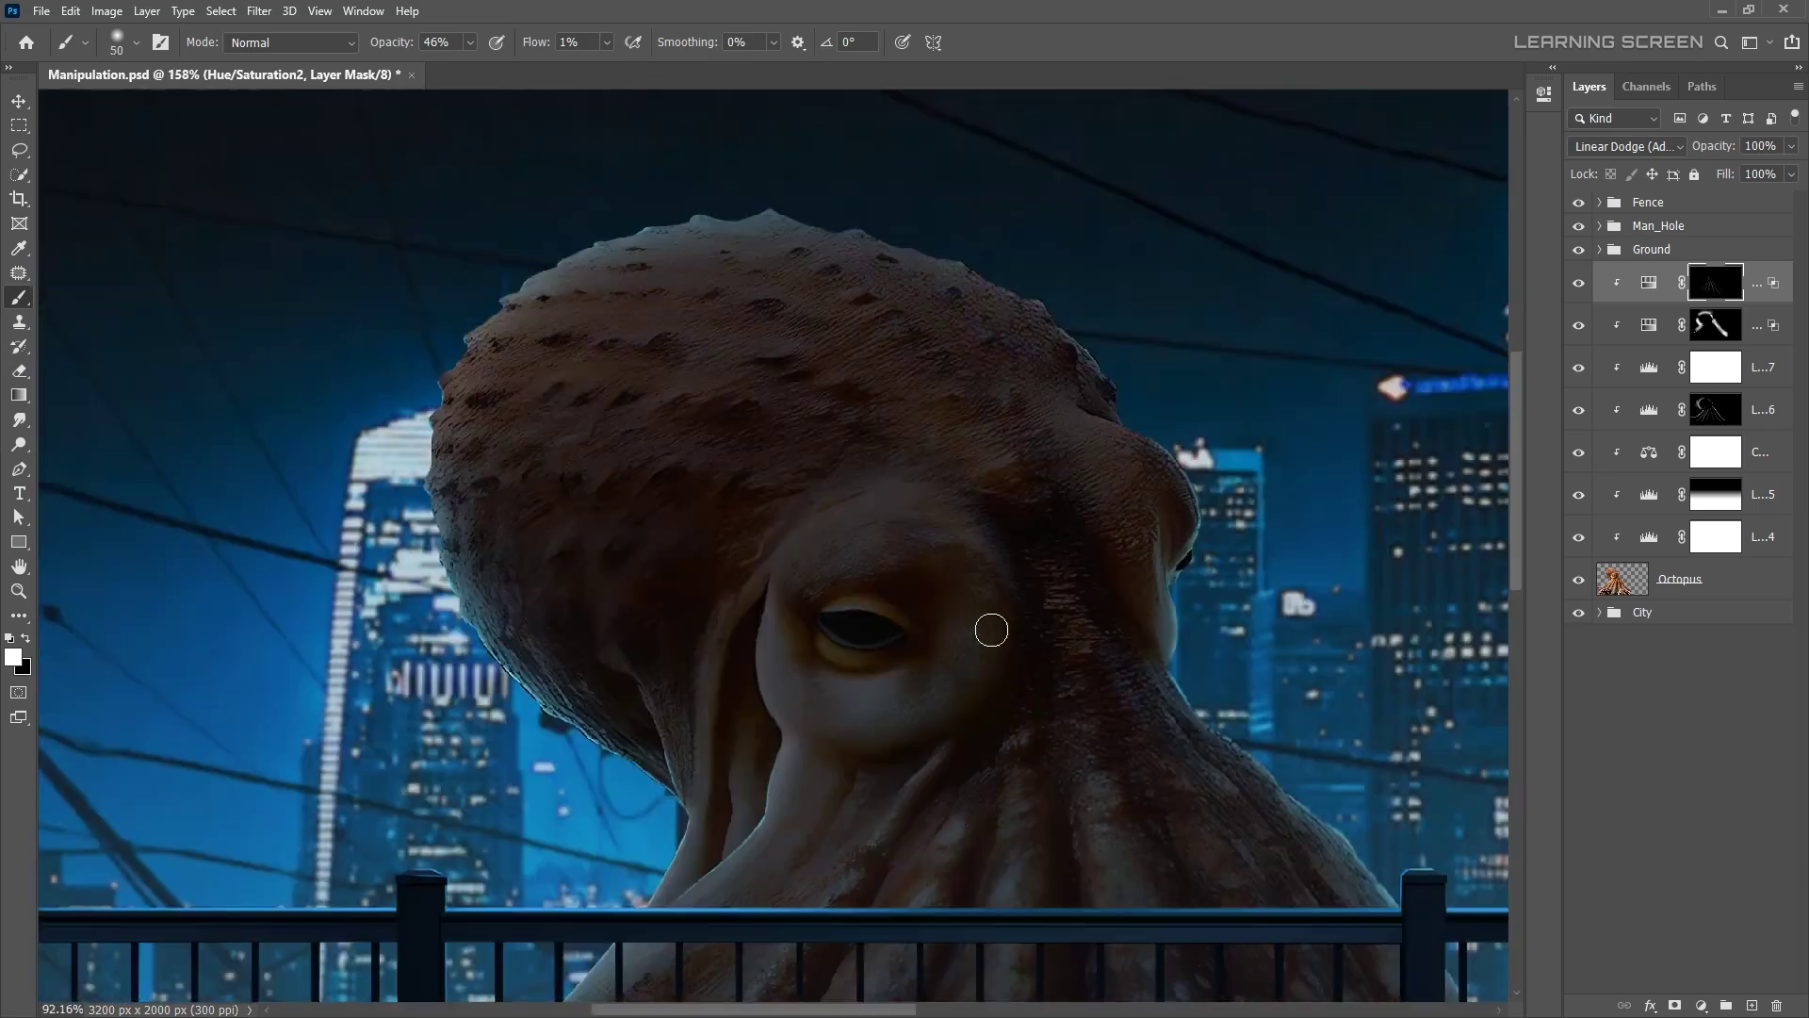
key("bracketright")
key("bracketright")
key("bracketright")
key("bracketleft")
key("bracketleft")
key("bracketleft")
scroll(593, 557, "down", 3)
scroll(509, 320, "up", 2)
scroll(775, 691, "down", 2)
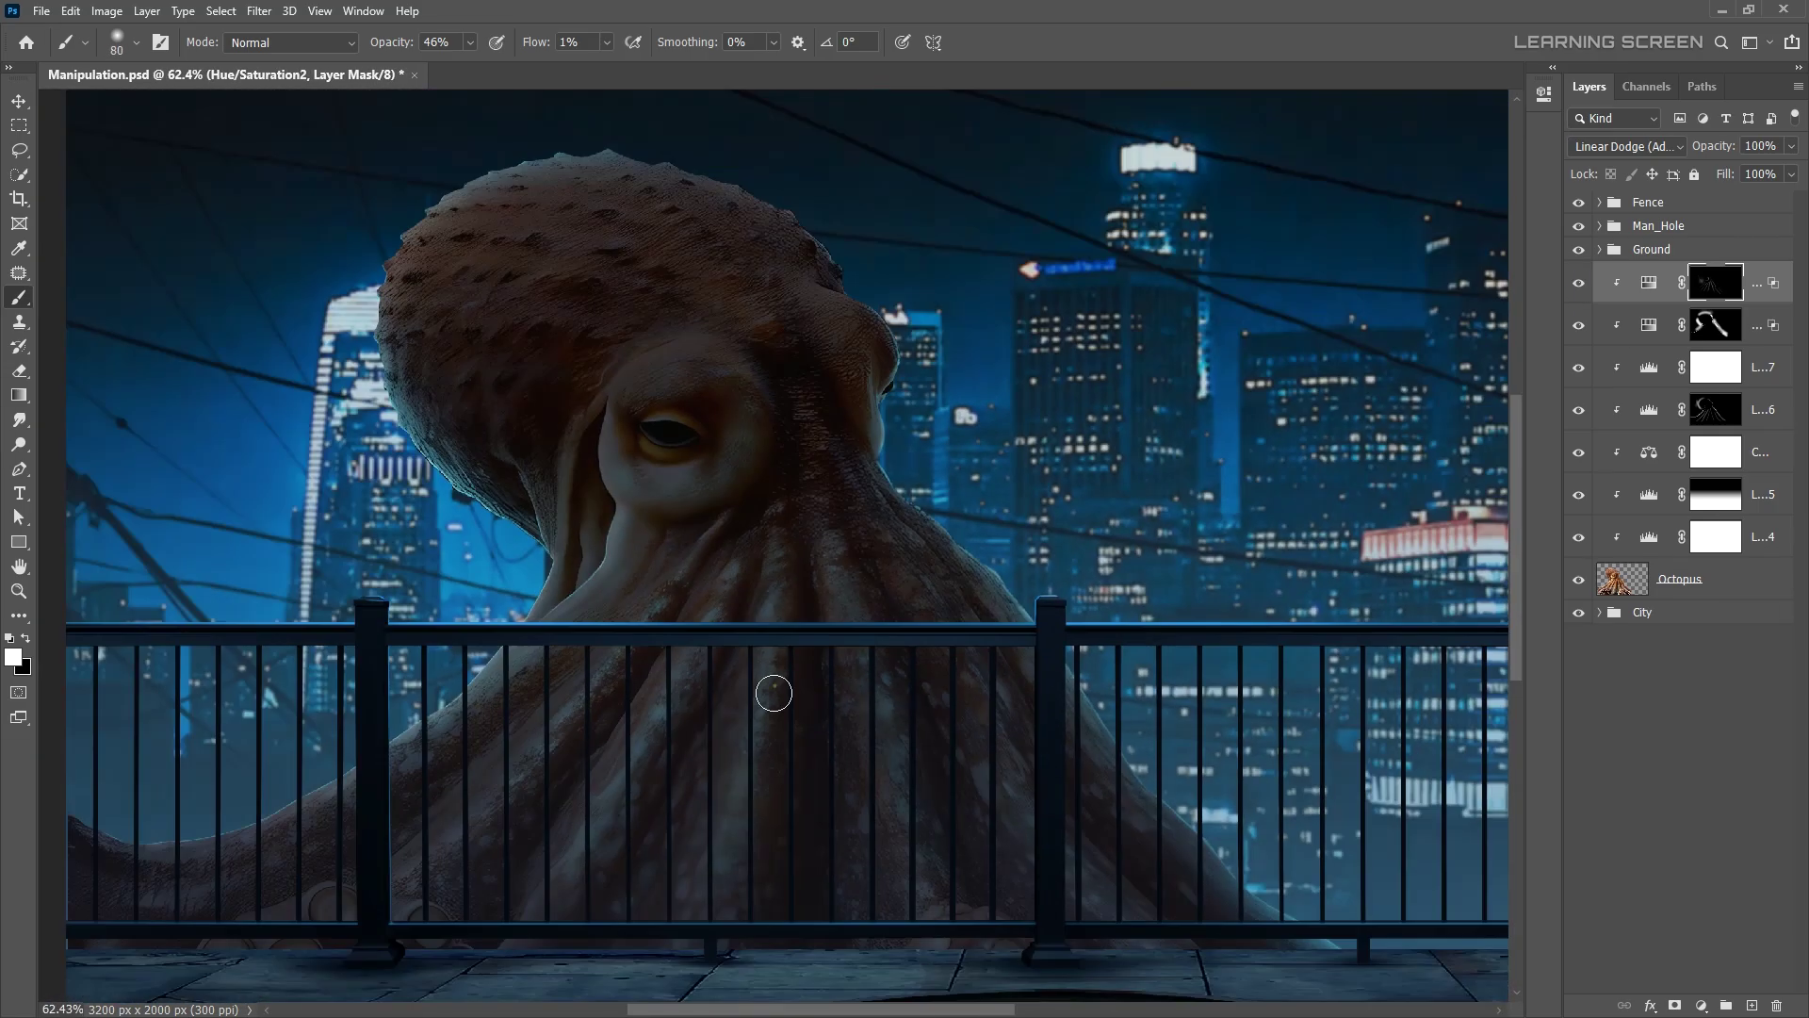
scroll(777, 346, "up", 3)
scroll(777, 346, "down", 2)
scroll(473, 250, "down", 3)
scroll(472, 251, "down", 2)
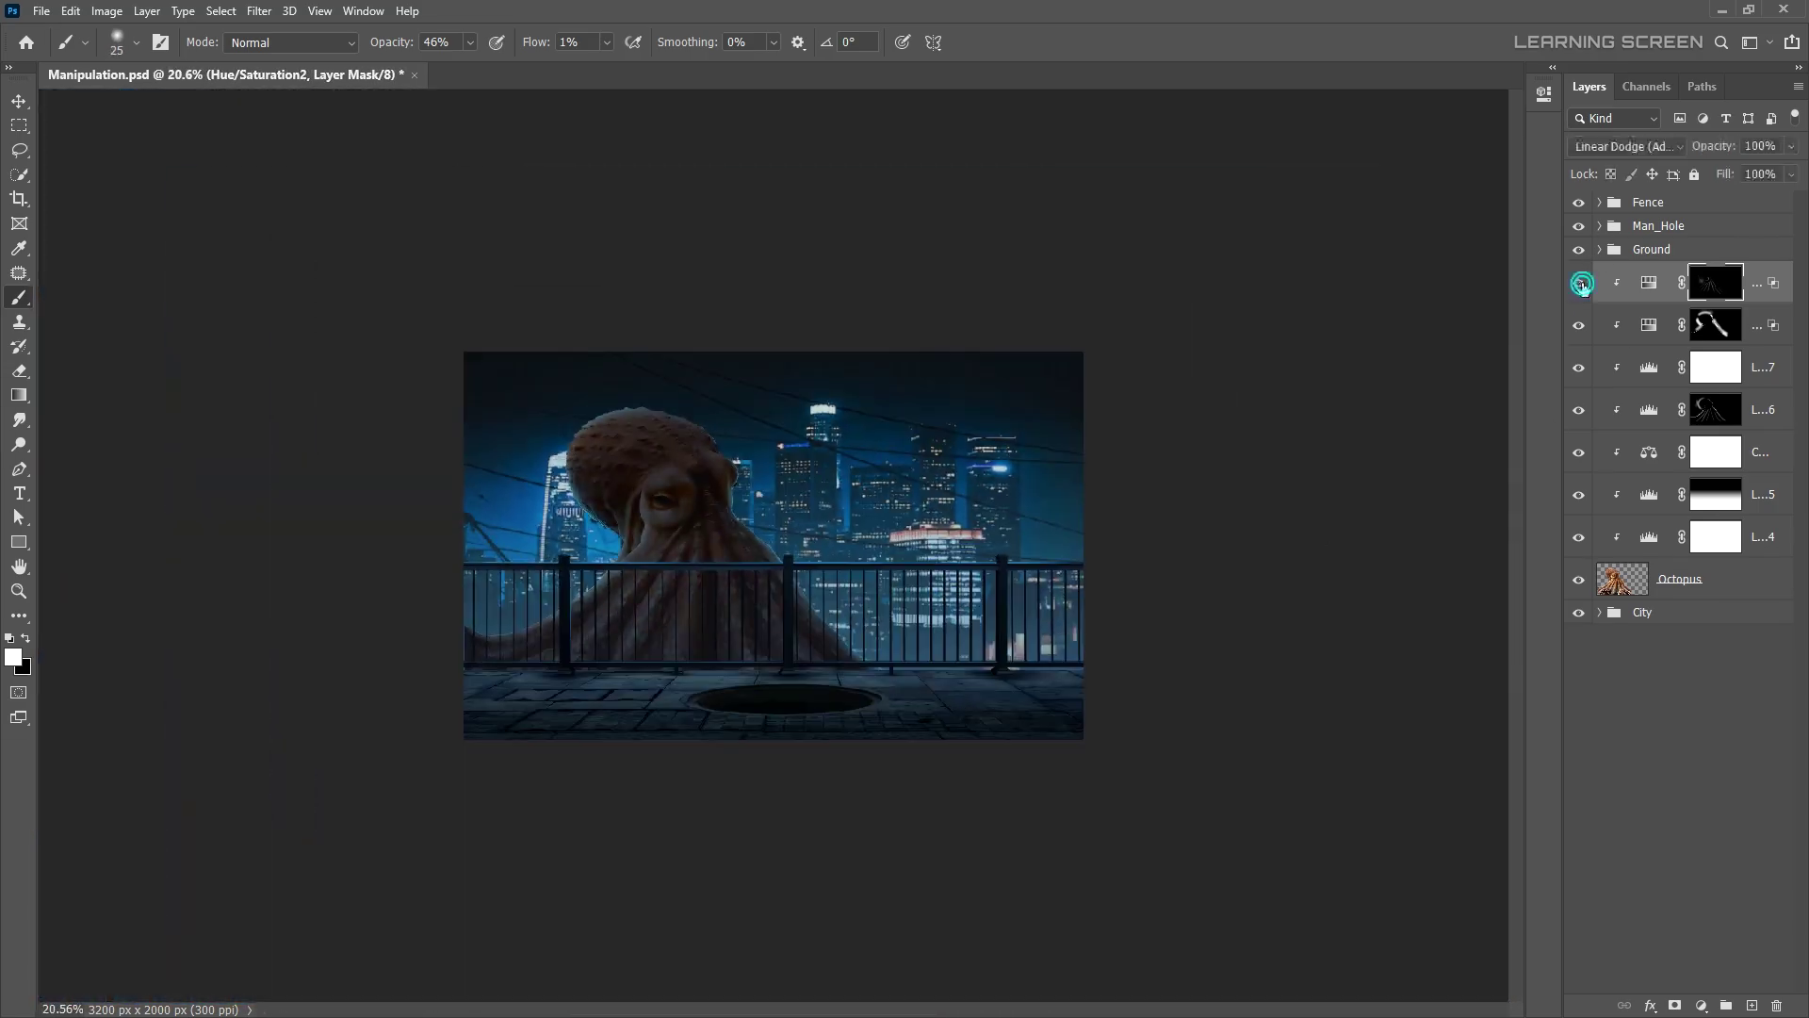
scroll(270, 706, "up", 2)
key("x")
key("bracketleft")
key("bracketleft")
scroll(737, 345, "up", 3)
key("bracketleft")
key("bracketleft")
key("bracketleft")
key("x")
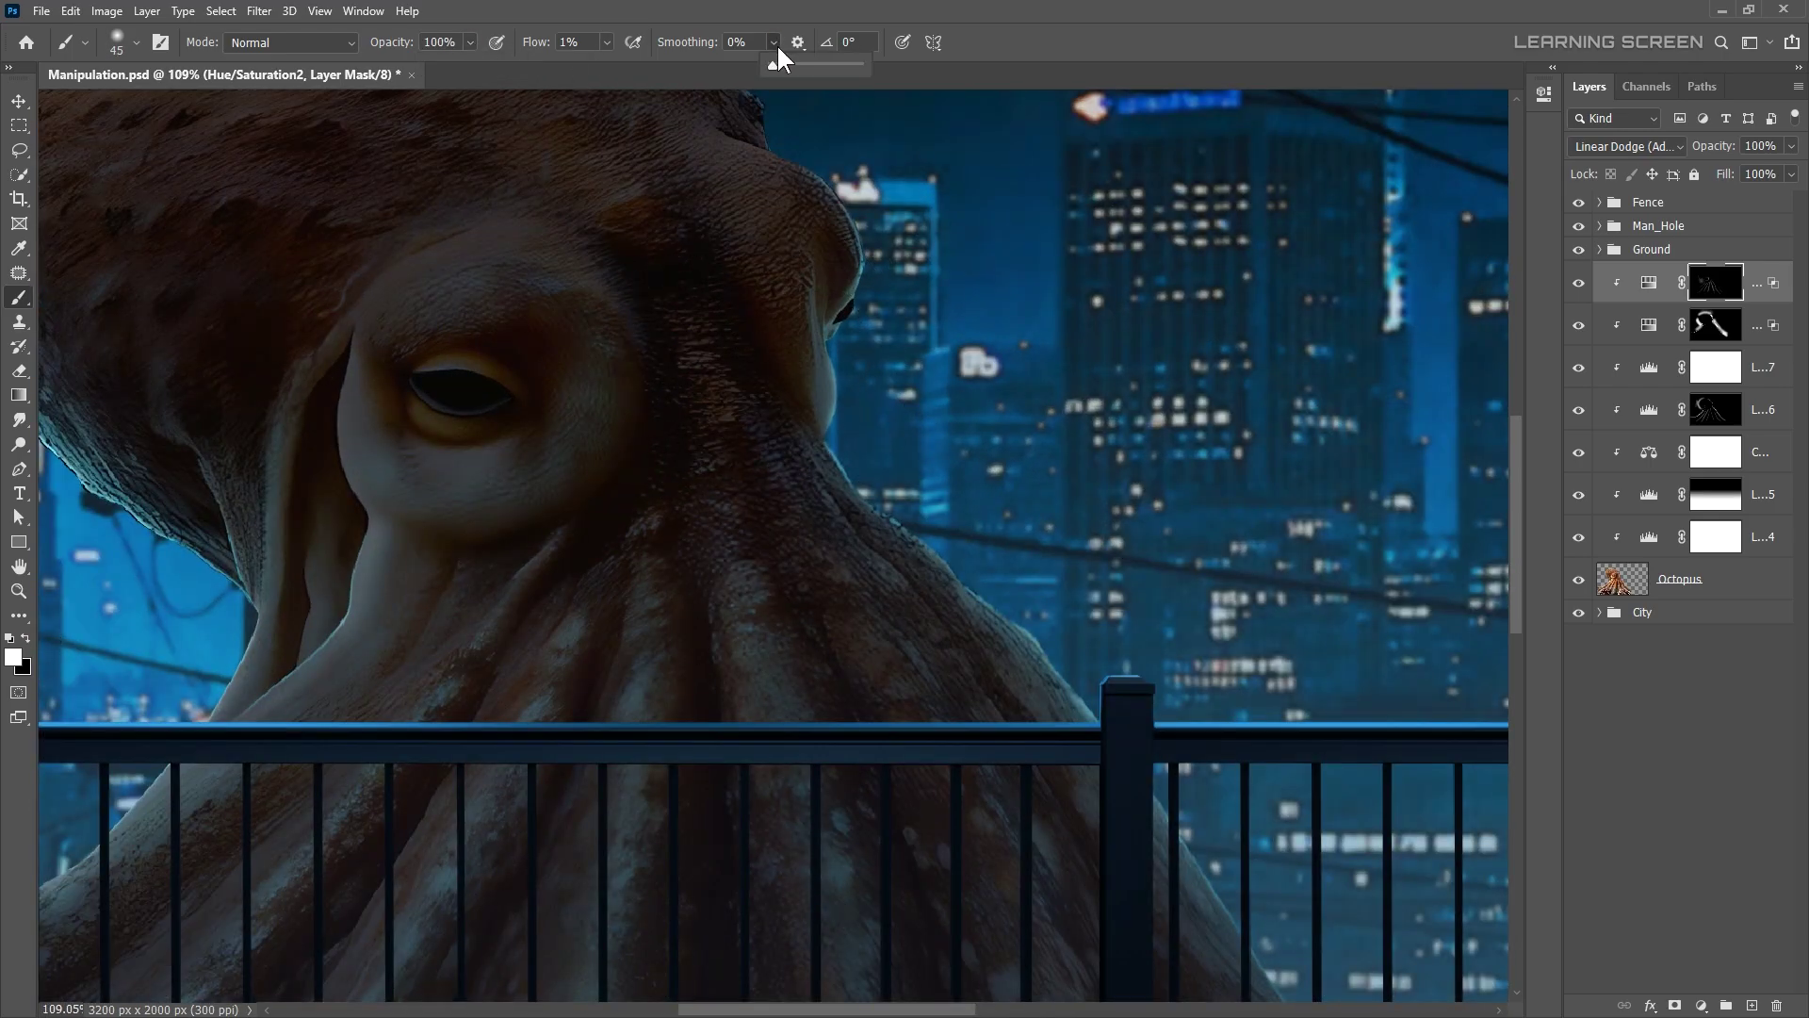
- Set brush smoothing to 5% and trace the head edge, removing excess glow
left_click_drag(774, 63, 779, 64)
scroll(645, 155, "down", 5)
key("bracketright")
key("bracketright")
key("bracketright")
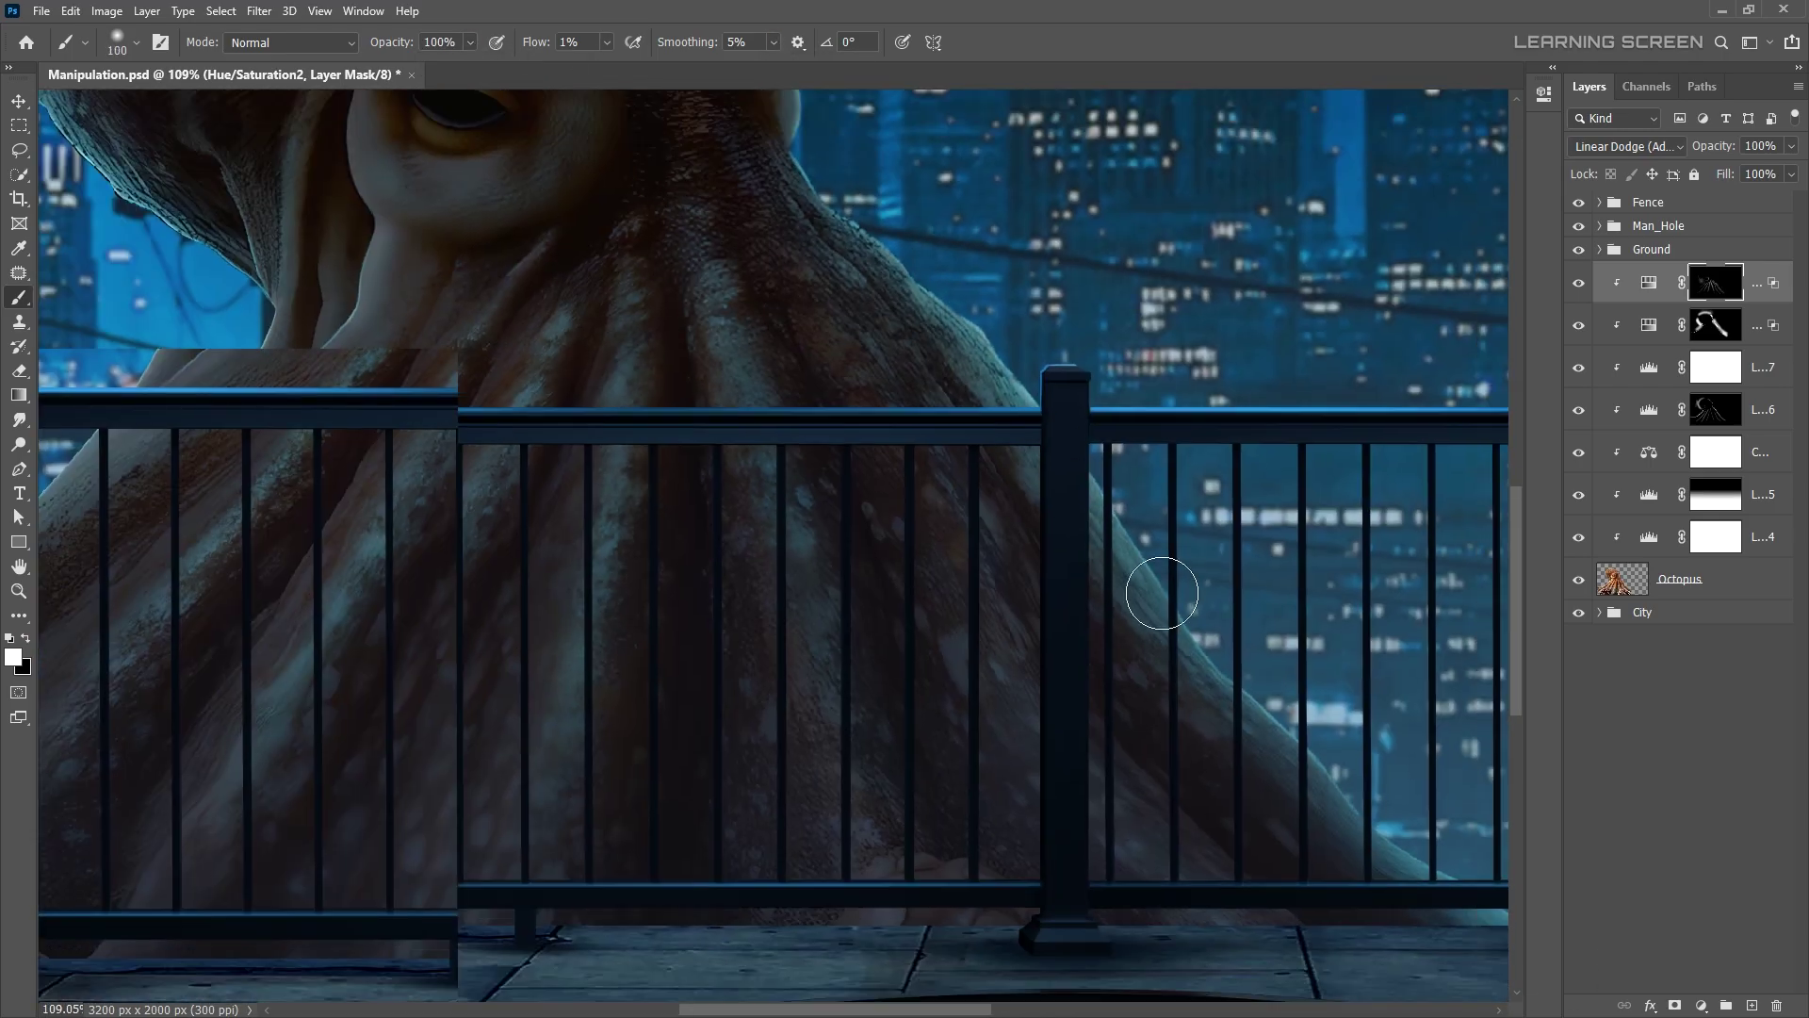
scroll(942, 323, "up", 3)
scroll(942, 323, "up", 2)
key("bracketleft")
key("bracketleft")
key("bracketleft")
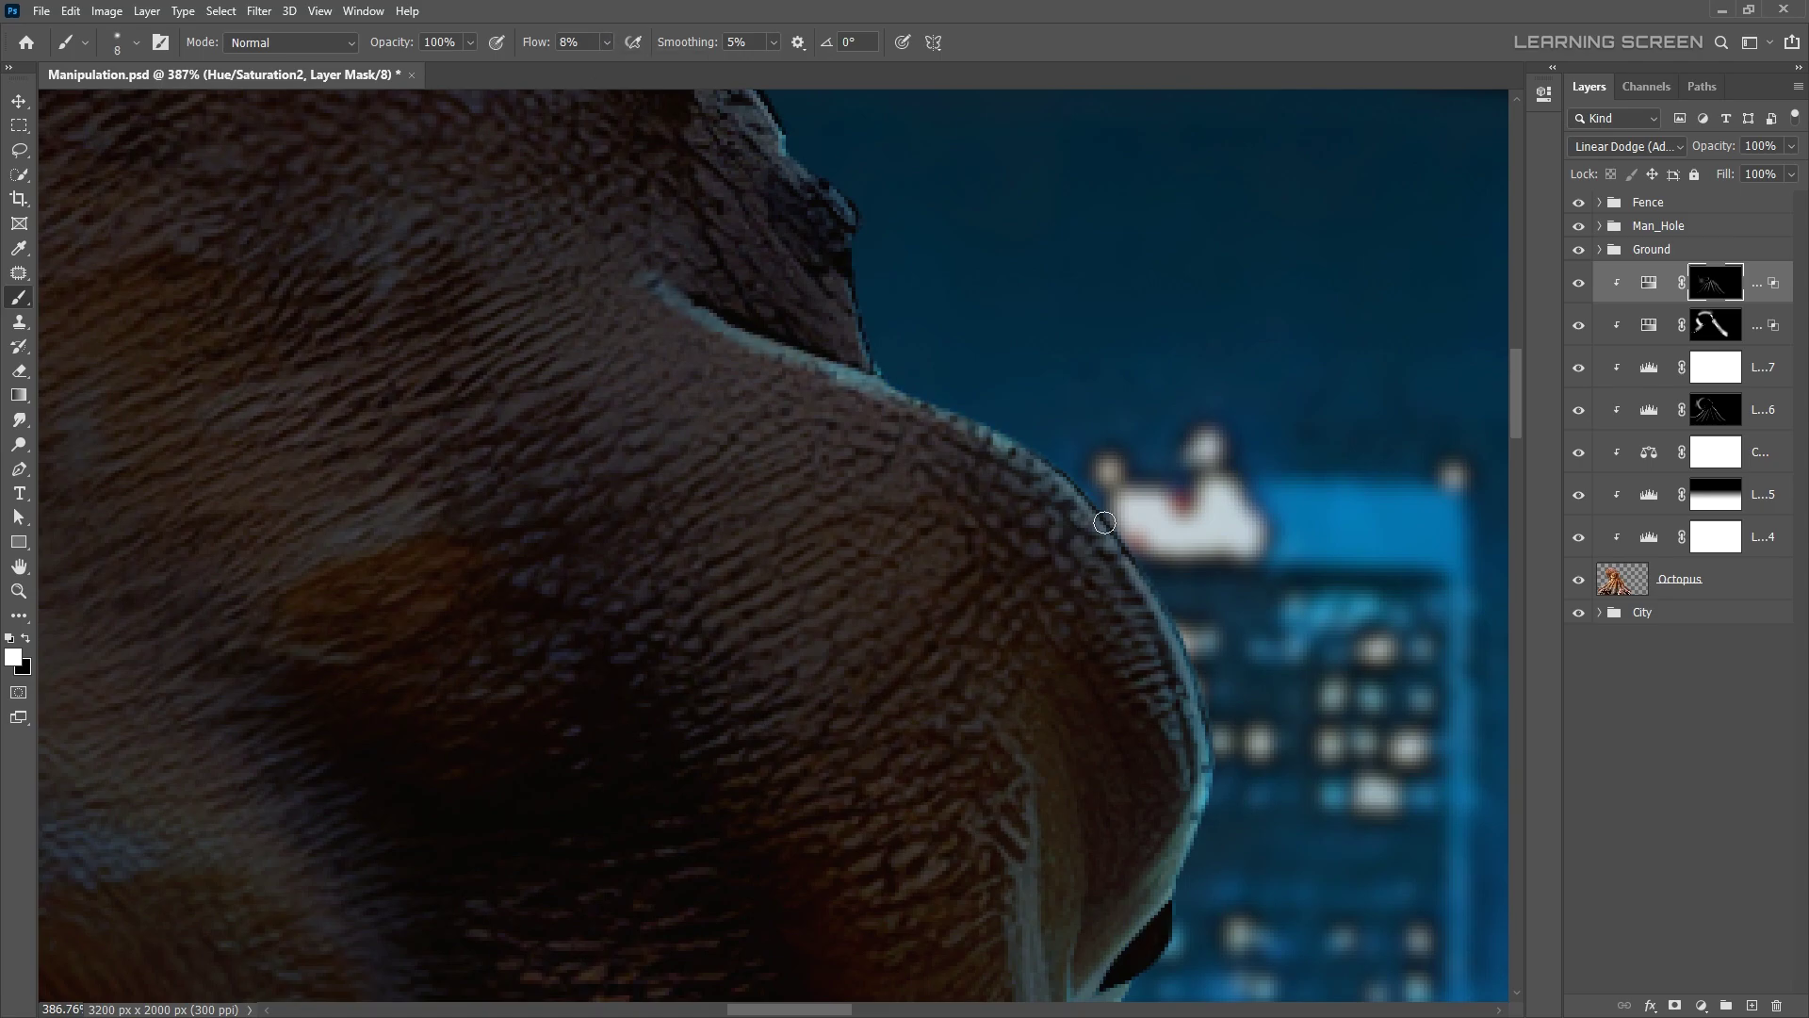
scroll(795, 198, "down", 5)
scroll(836, 391, "up", 3)
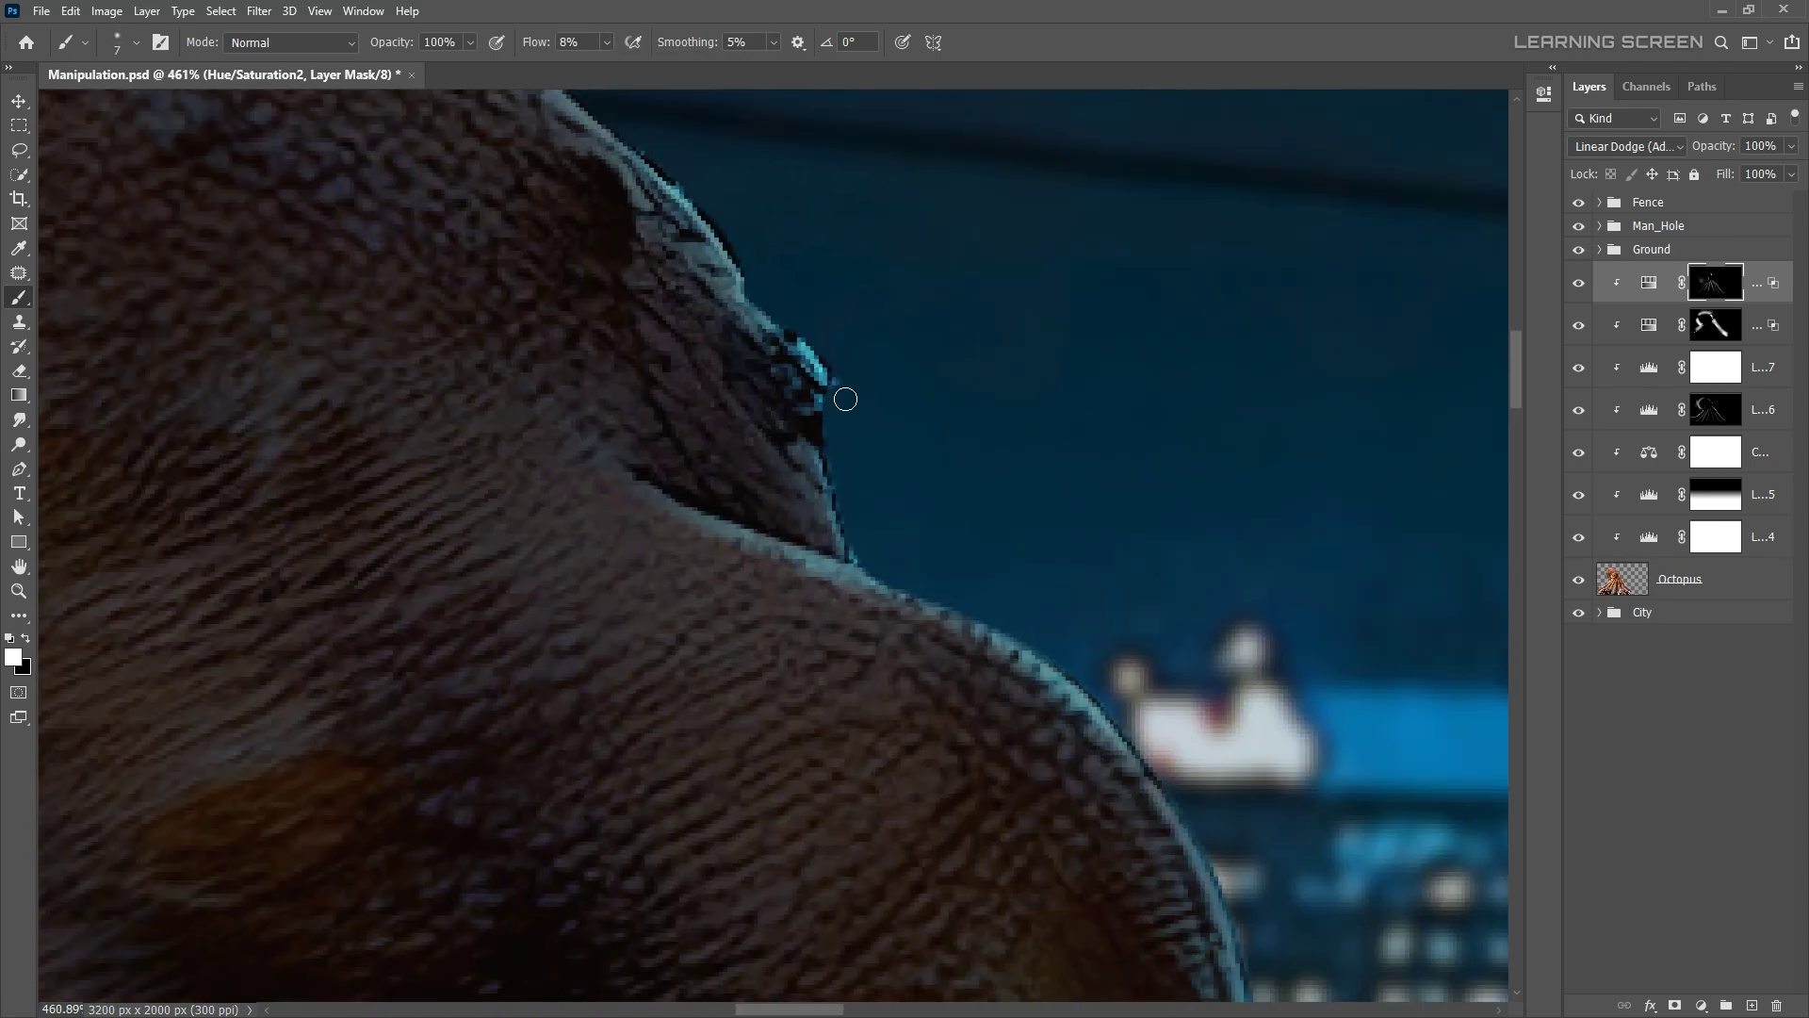
scroll(1030, 432, "down", 2)
scroll(1088, 398, "down", 2)
key("bracketright")
key("bracketright")
key("bracketright")
key("x")
- Refine the glow on the adjustment layer below at 1% brush flow, undoing a stray stroke
key("alt+bracketleft")
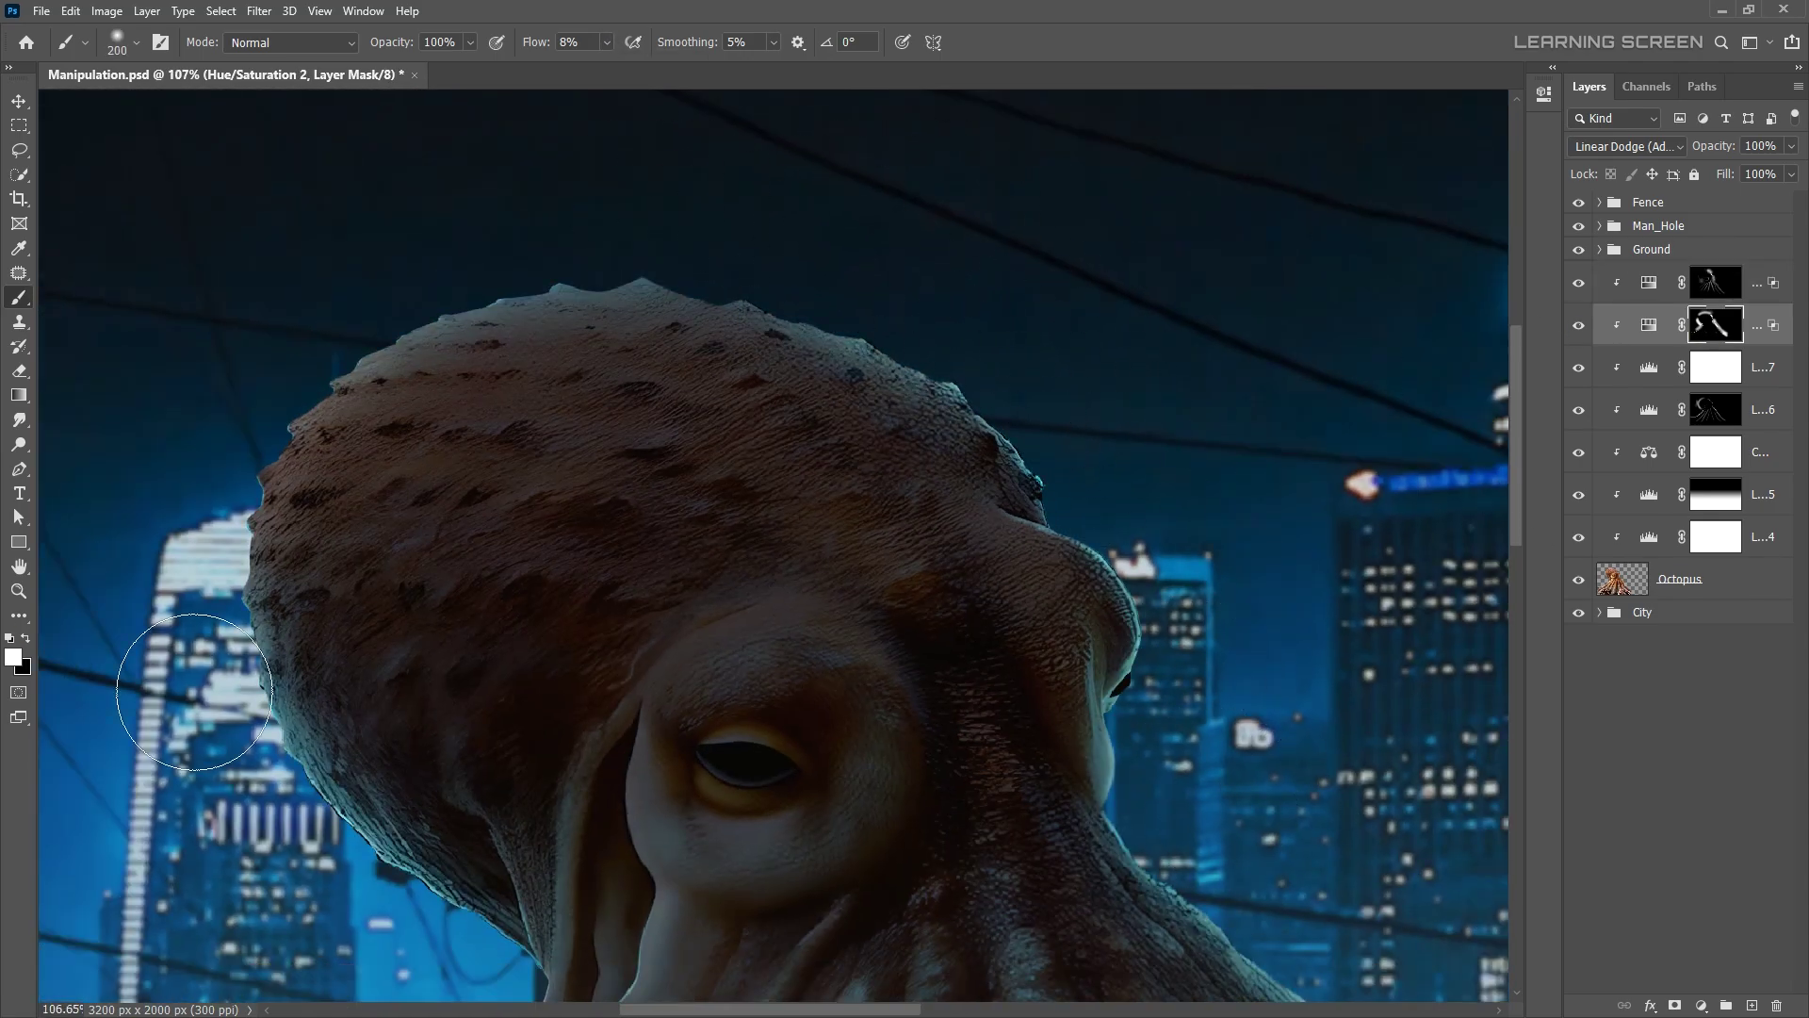
scroll(210, 747, "down", 2)
scroll(586, 638, "down", 2)
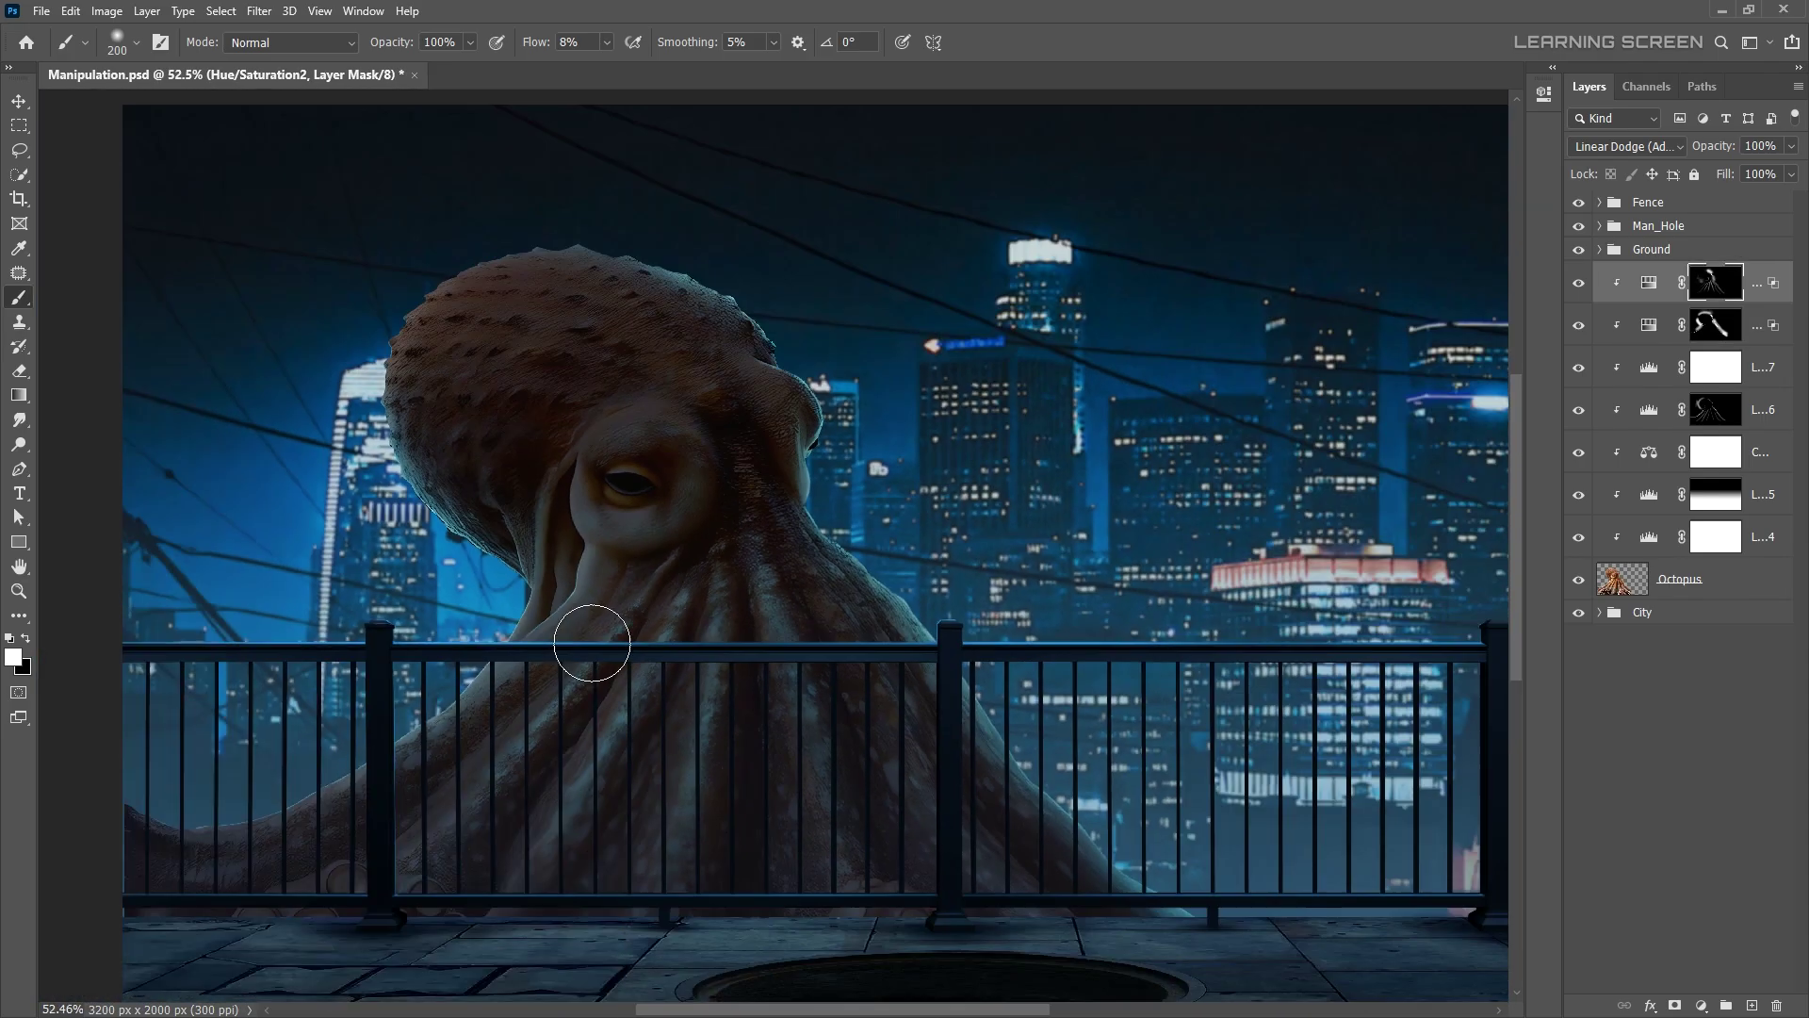
scroll(882, 626, "down", 2)
scroll(881, 627, "up", 5)
key("bracketleft")
key("bracketleft")
key("bracketleft")
left_click_drag(606, 42, 598, 60)
key("bracketleft")
key("bracketleft")
key("bracketleft")
scroll(437, 493, "up", 2)
scroll(295, 444, "up", 3)
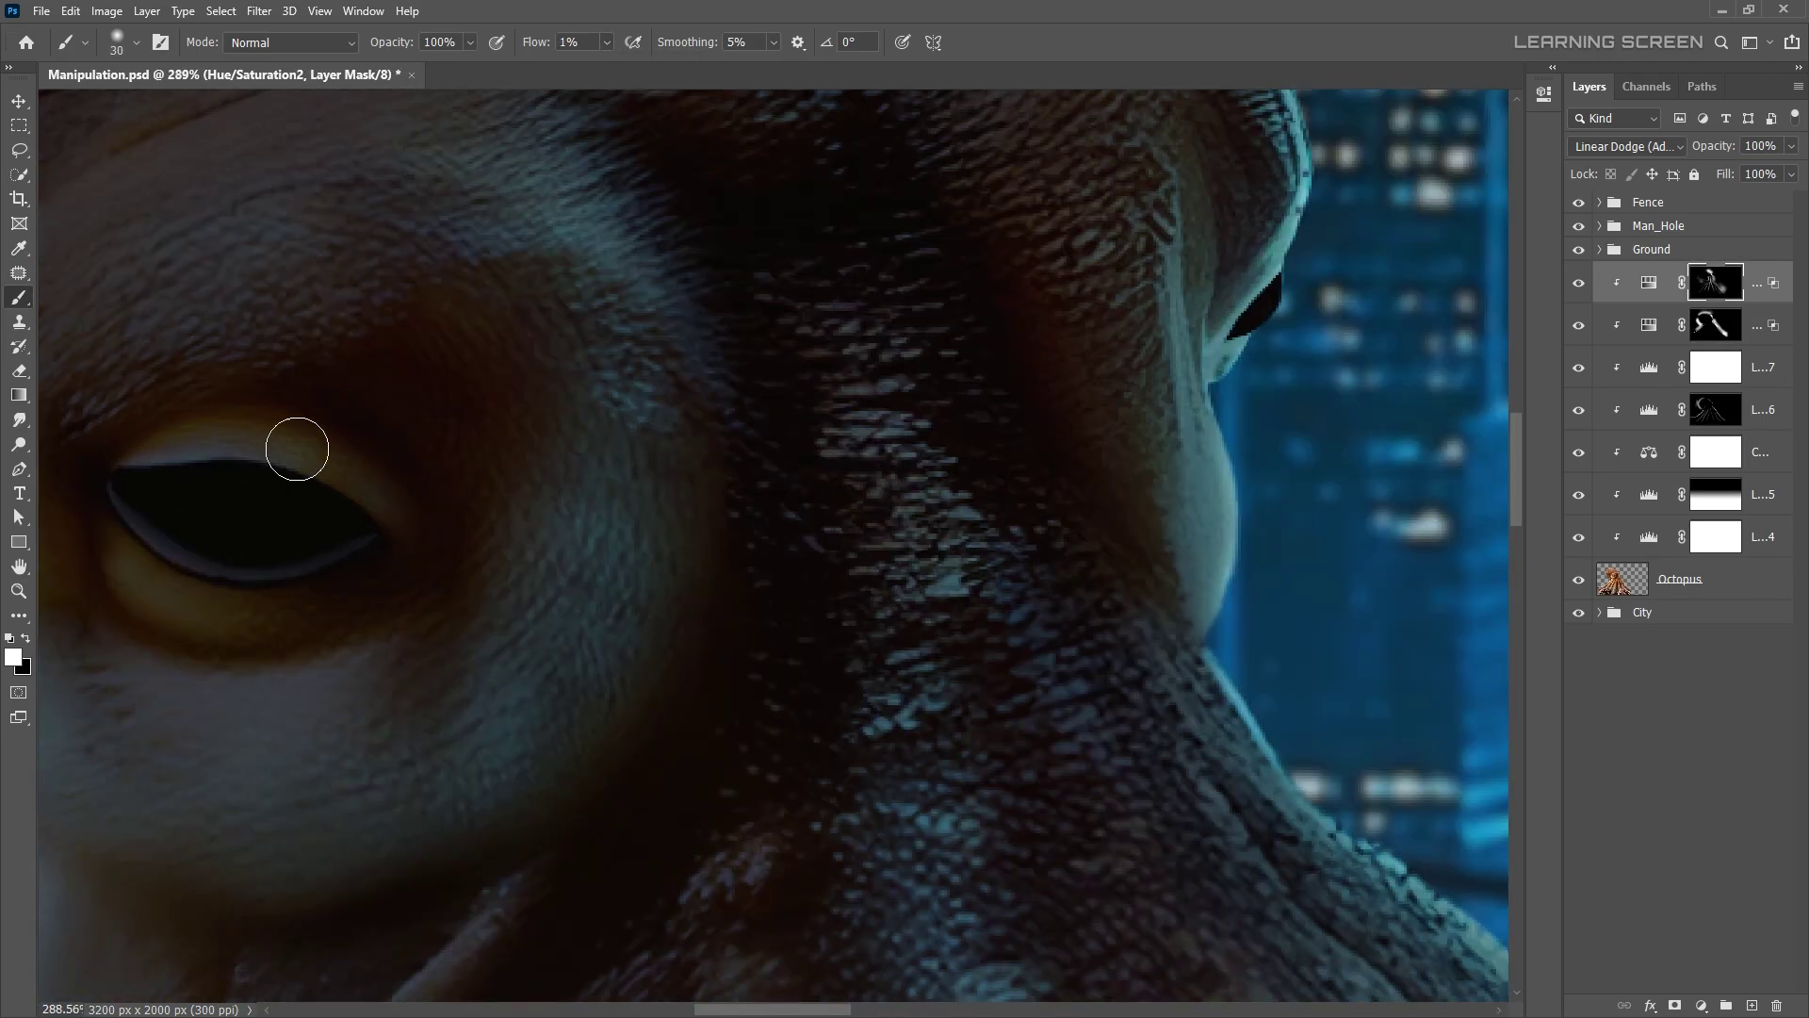
scroll(925, 882, "down", 5)
scroll(440, 542, "up", 2)
key("ctrl+z")
- Touch up the remaining head and eye rim glow with a small brush at 1% flow
scroll(439, 542, "down", 3)
scroll(1005, 517, "down", 2)
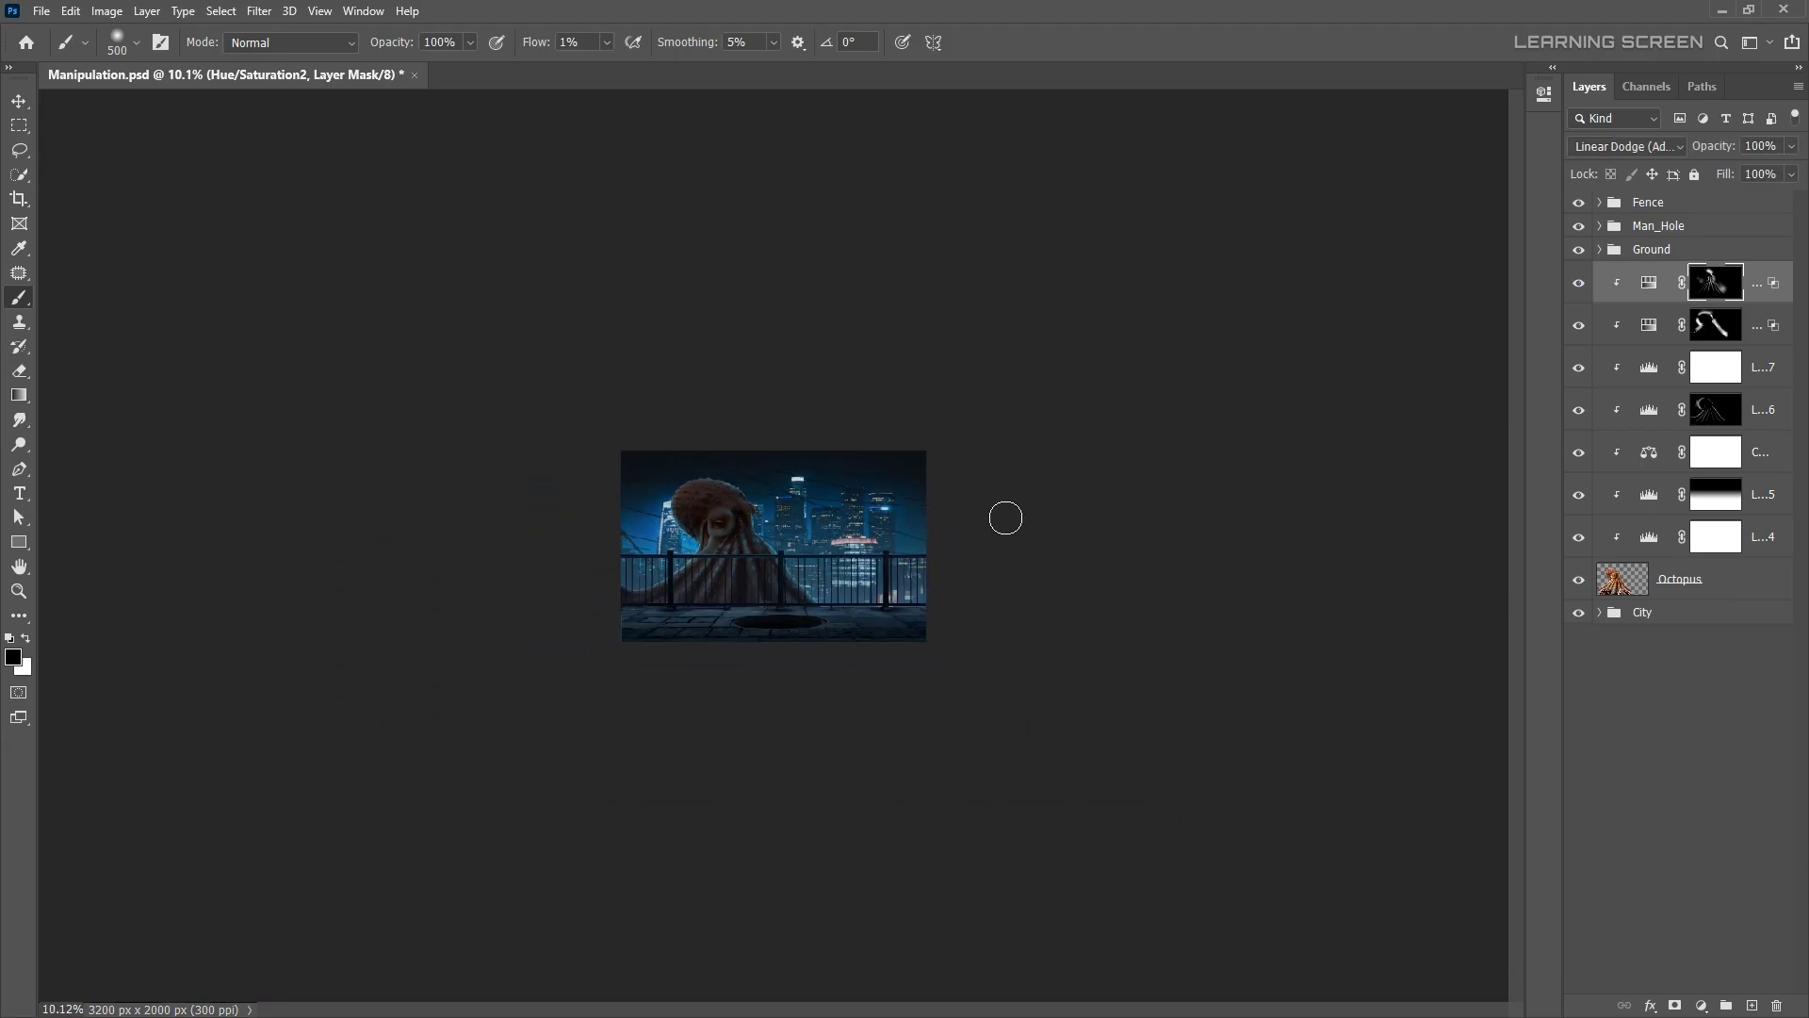
scroll(566, 695, "up", 3)
scroll(611, 498, "up", 3)
key("x")
scroll(404, 311, "up", 2)
scroll(440, 223, "up", 2)
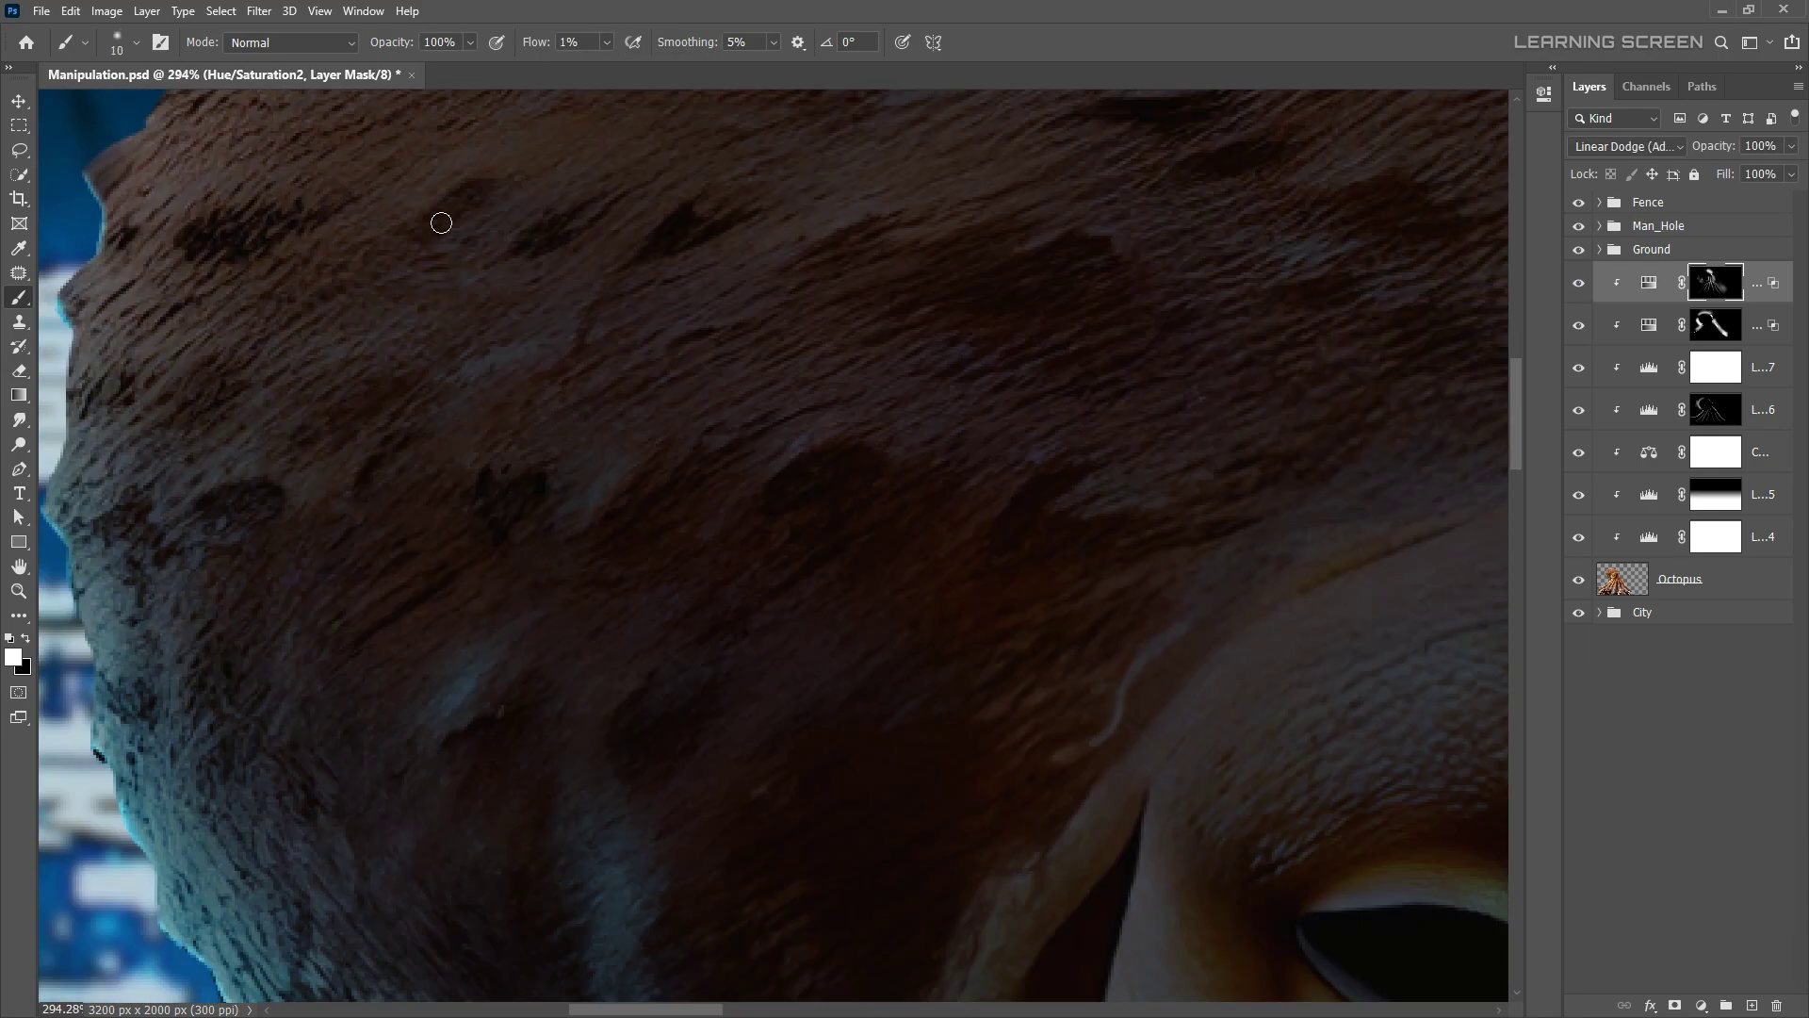
key("bracketleft")
key("bracketleft")
key("bracketleft")
scroll(690, 735, "down", 3)
scroll(825, 575, "down", 4)
key("shift+0")
key("shift+1")
scroll(826, 576, "up", 2)
key("v")
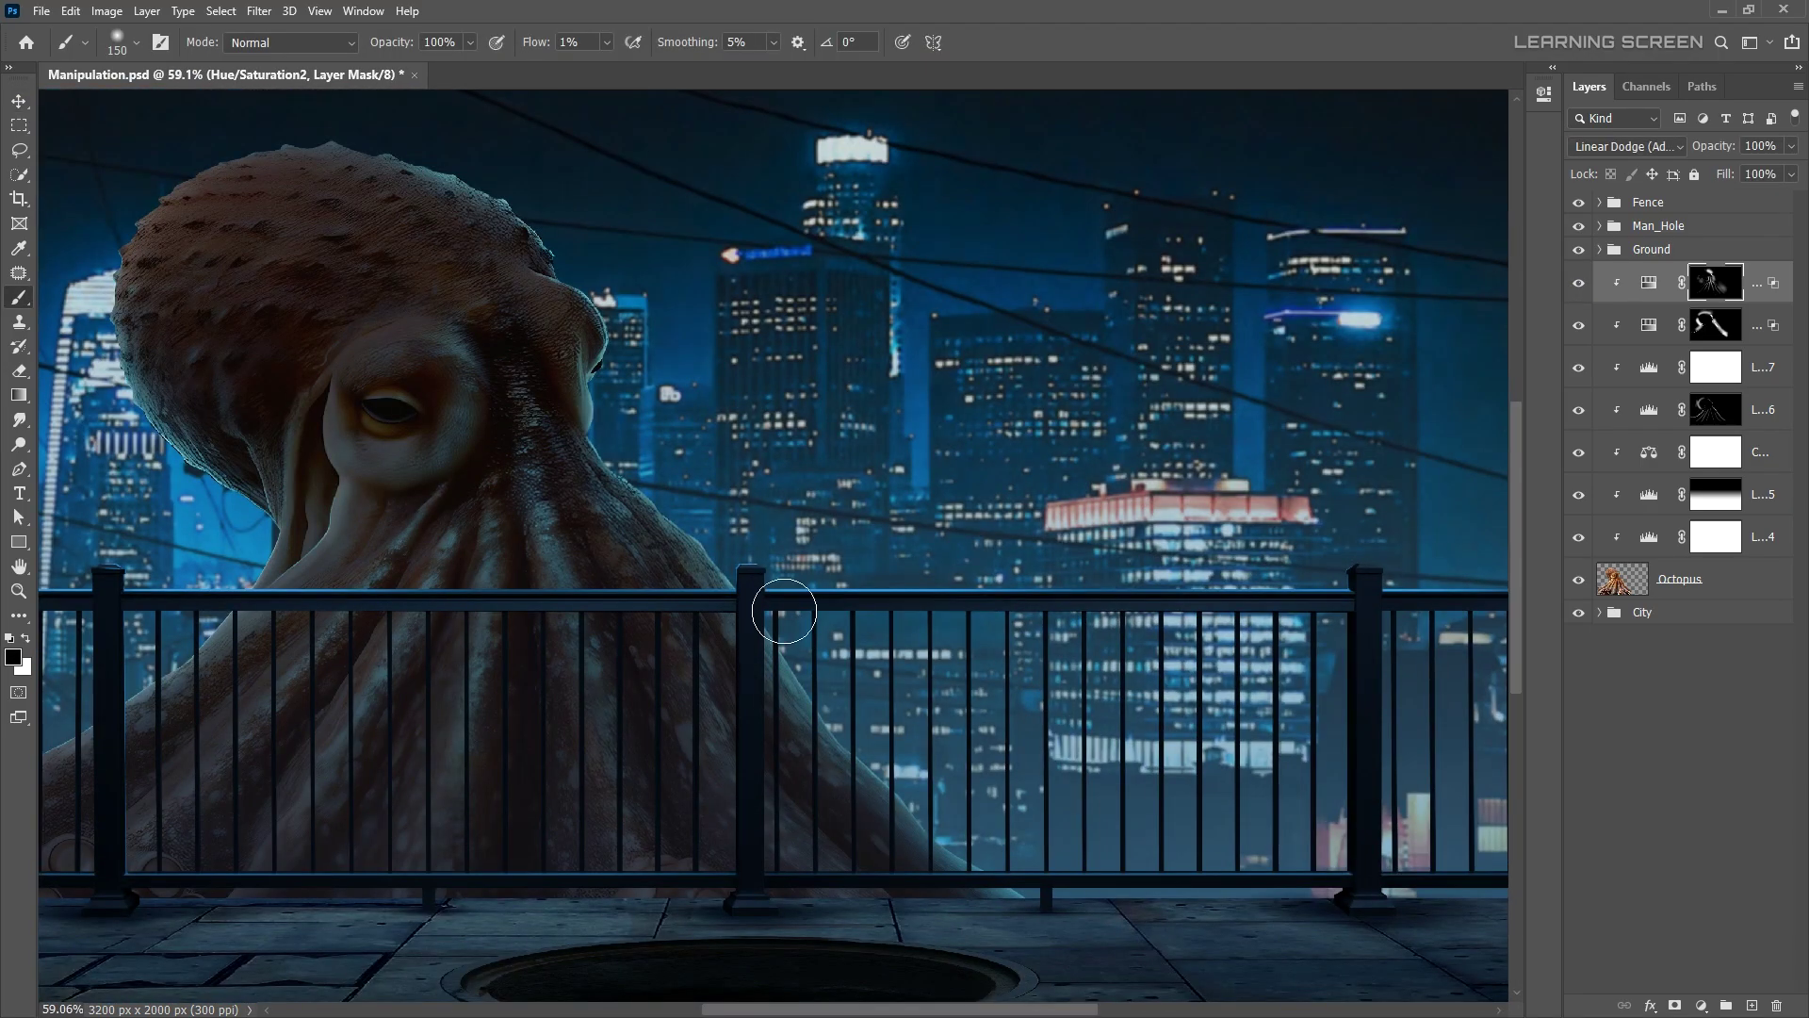
scroll(784, 612, "down", 3)
- Group the octopus adjustment layers and Octopus layer into a group named Octopus
key("v")
left_click(1681, 579, "shift")
right_click(1680, 578)
left_click(1526, 356)
type("us")
key("Return")
left_click(42, 10)
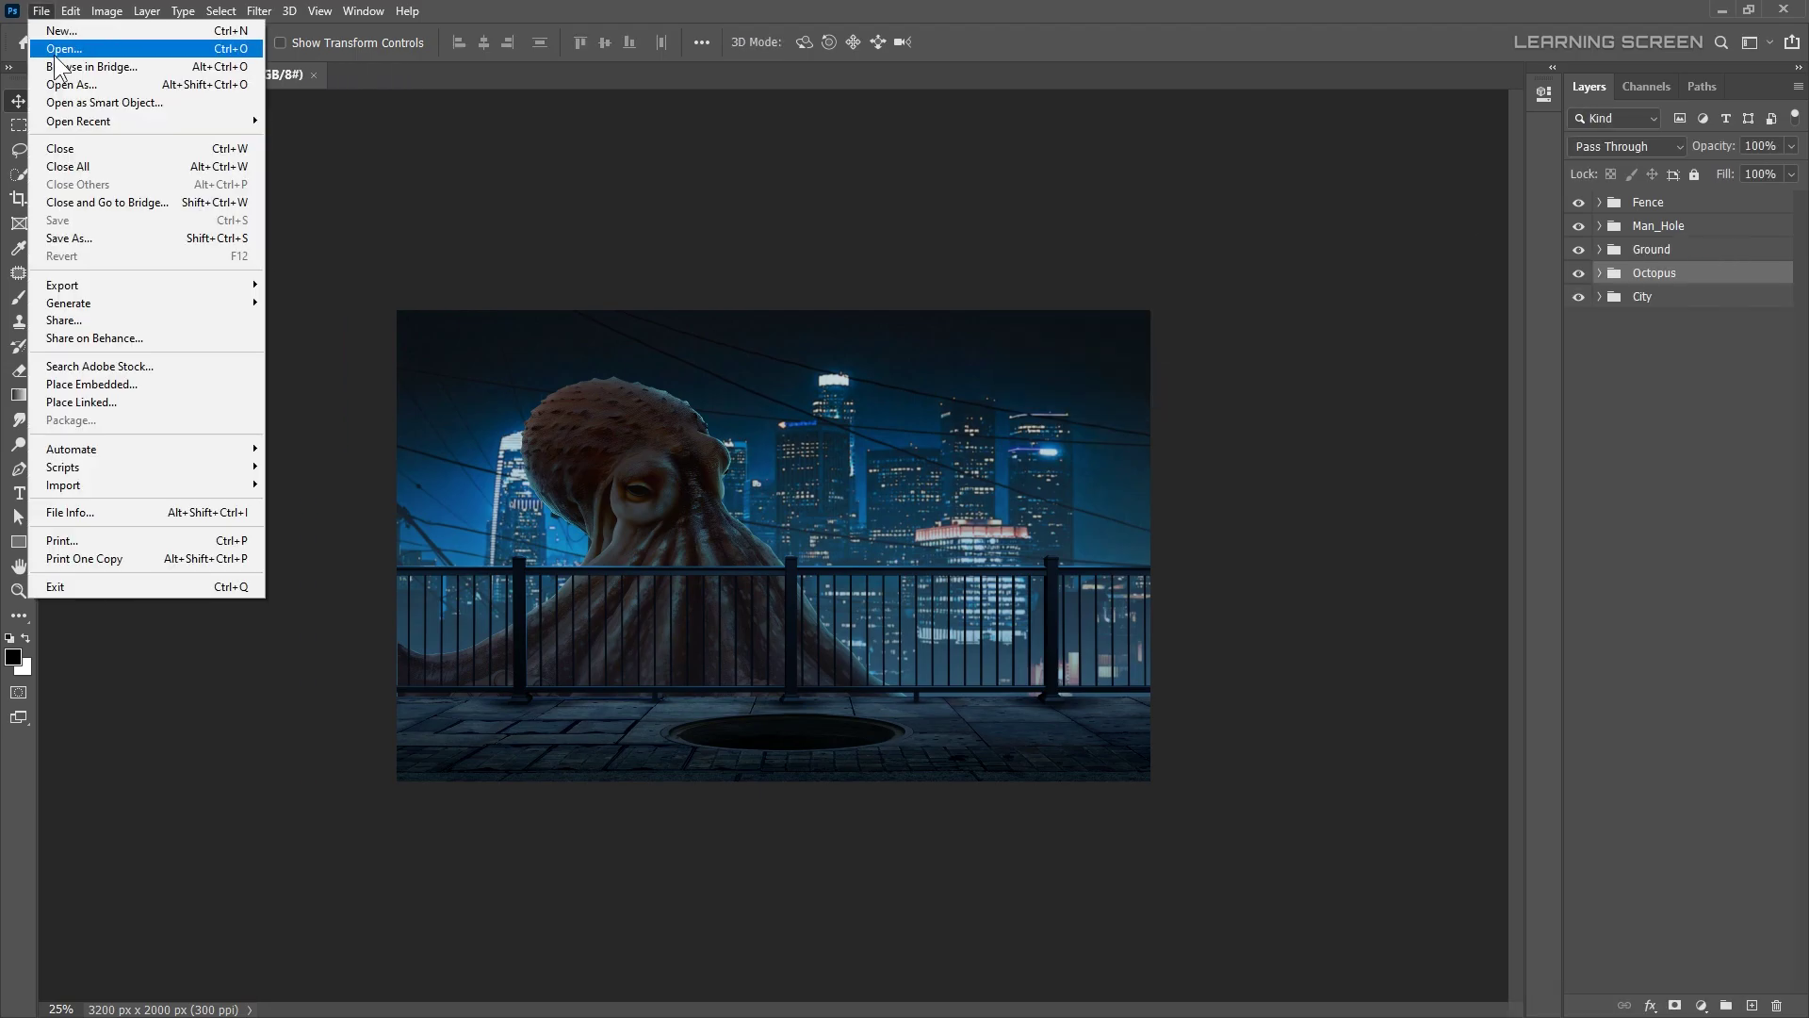
- Bring a curled tentacle from Tentacles.png to the scene's left edge, scaled, rotated and warped
left_click(56, 54)
double_click(1314, 156)
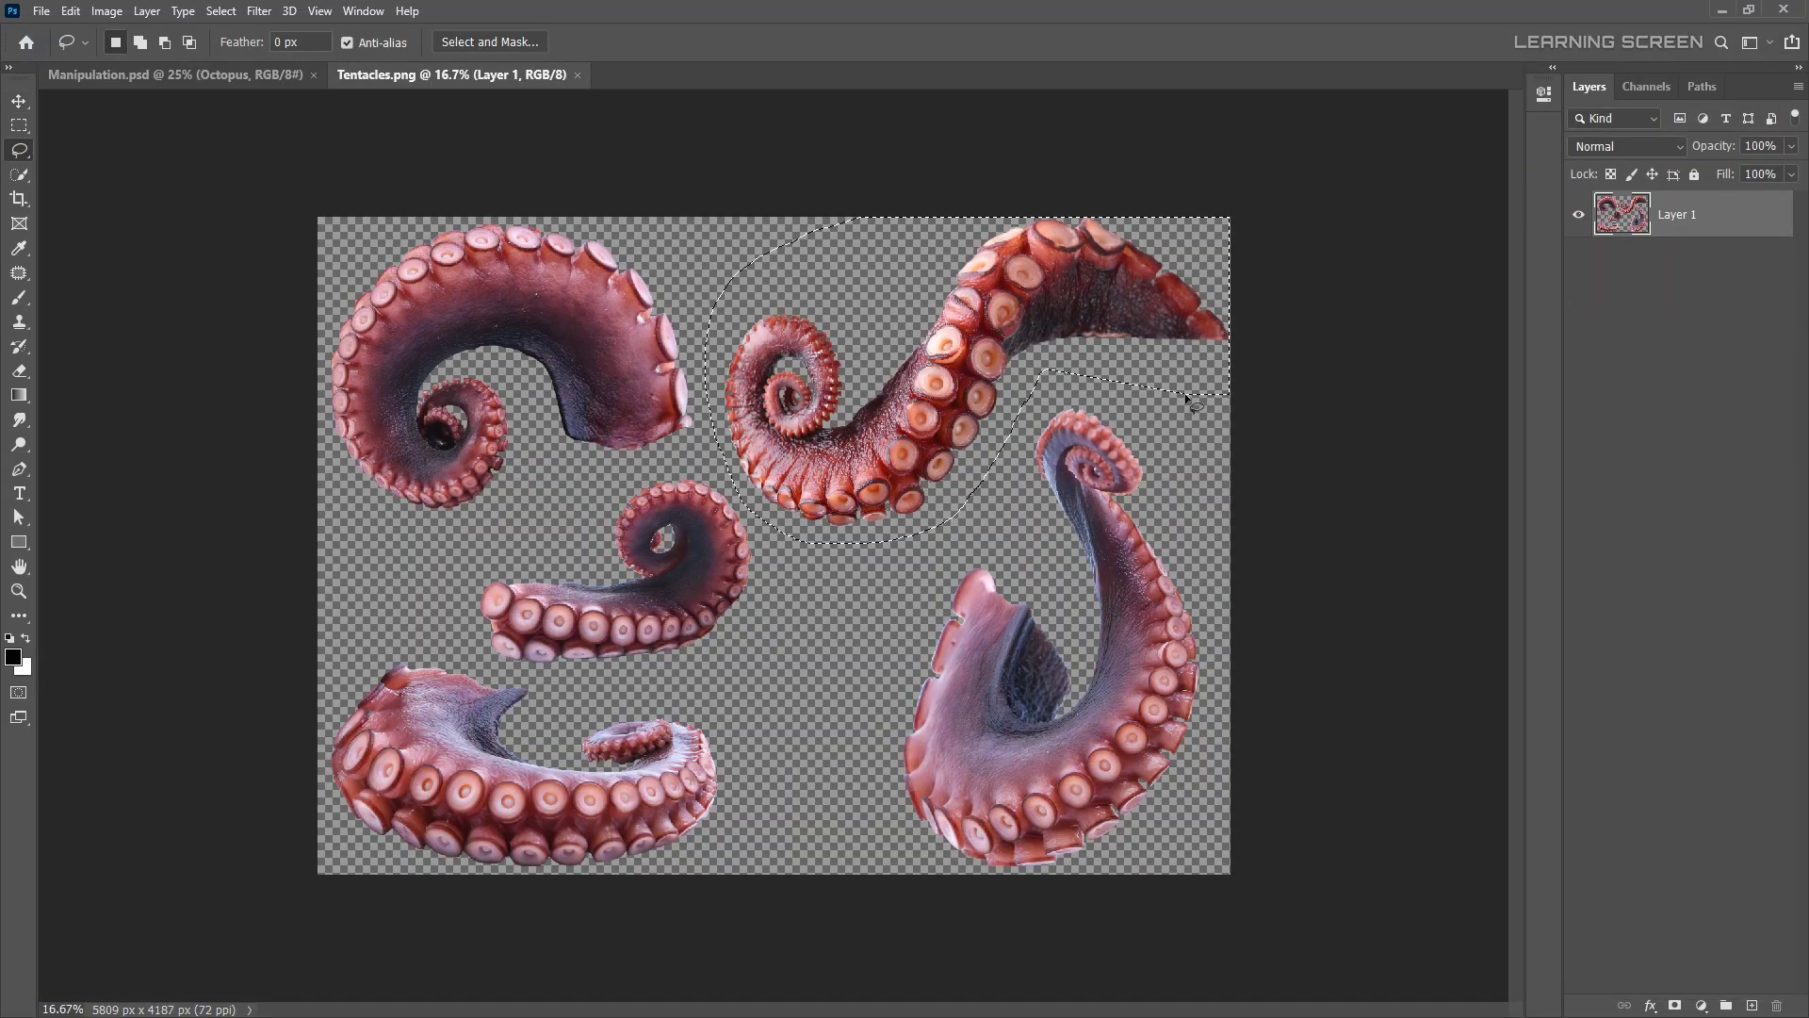
key("v")
left_click_drag(302, 137, 895, 467)
left_click_drag(902, 198, 219, 270)
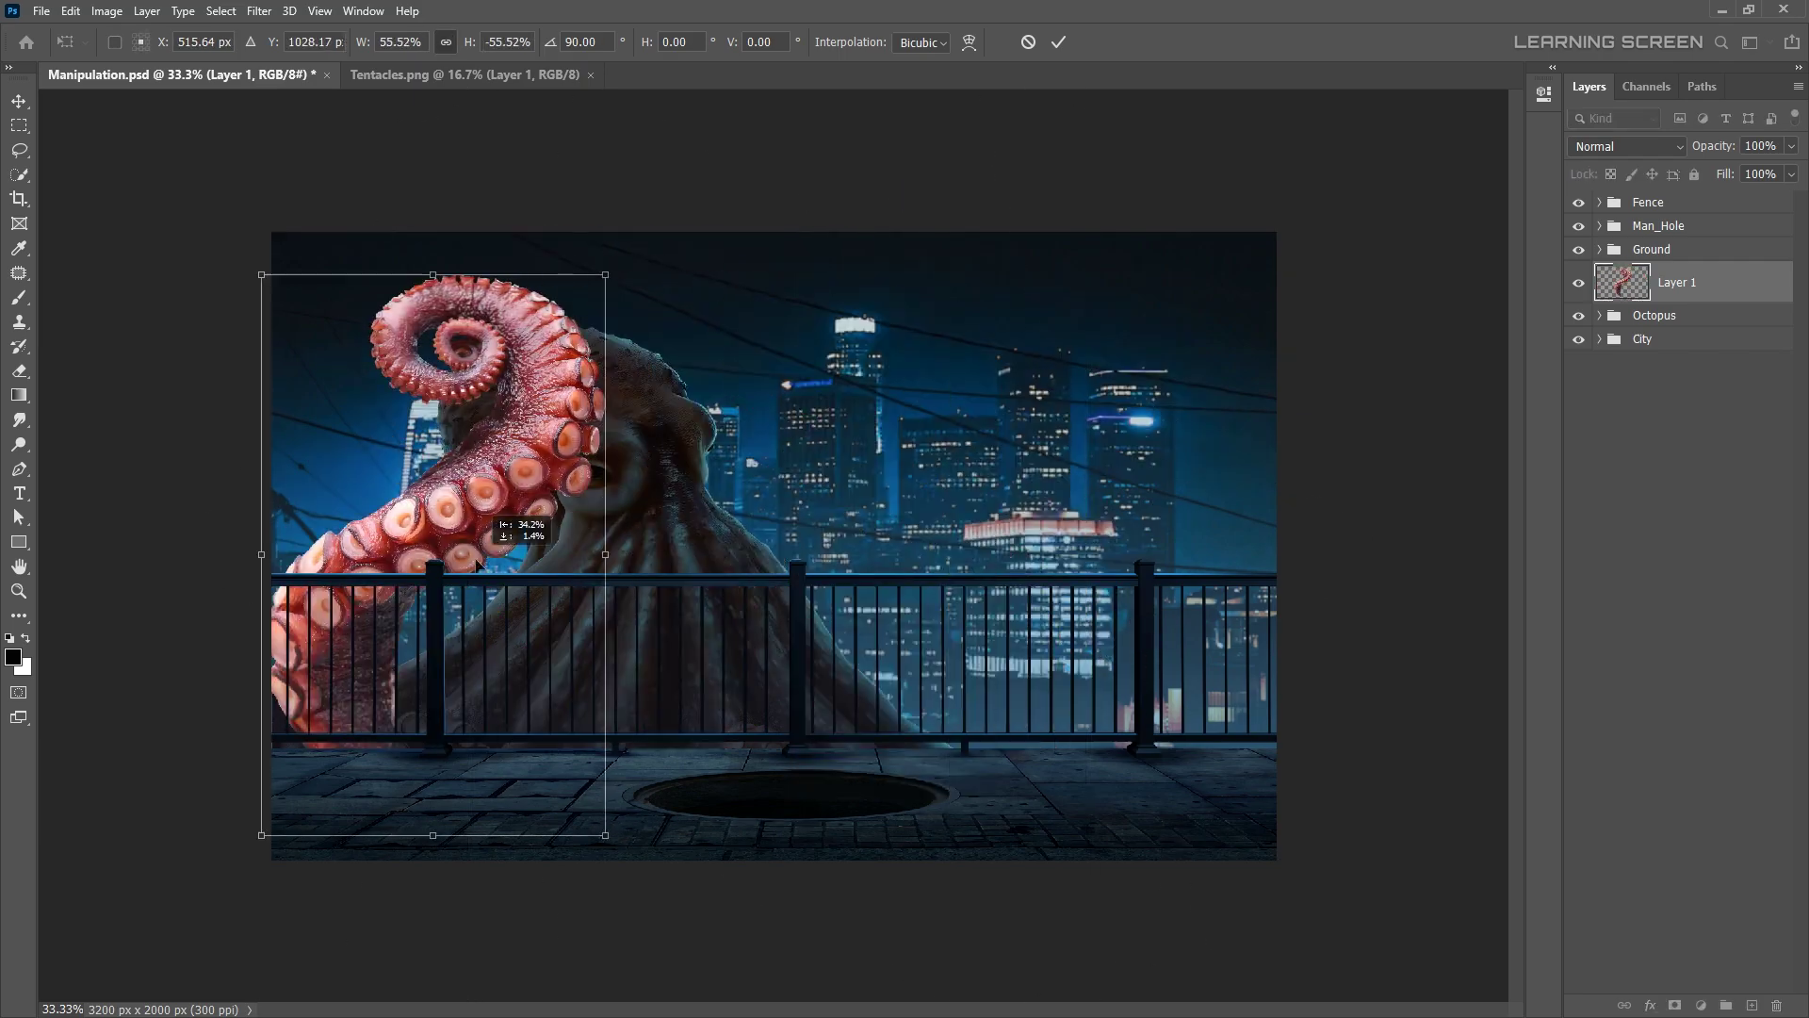
right_click(219, 270)
left_click(317, 618)
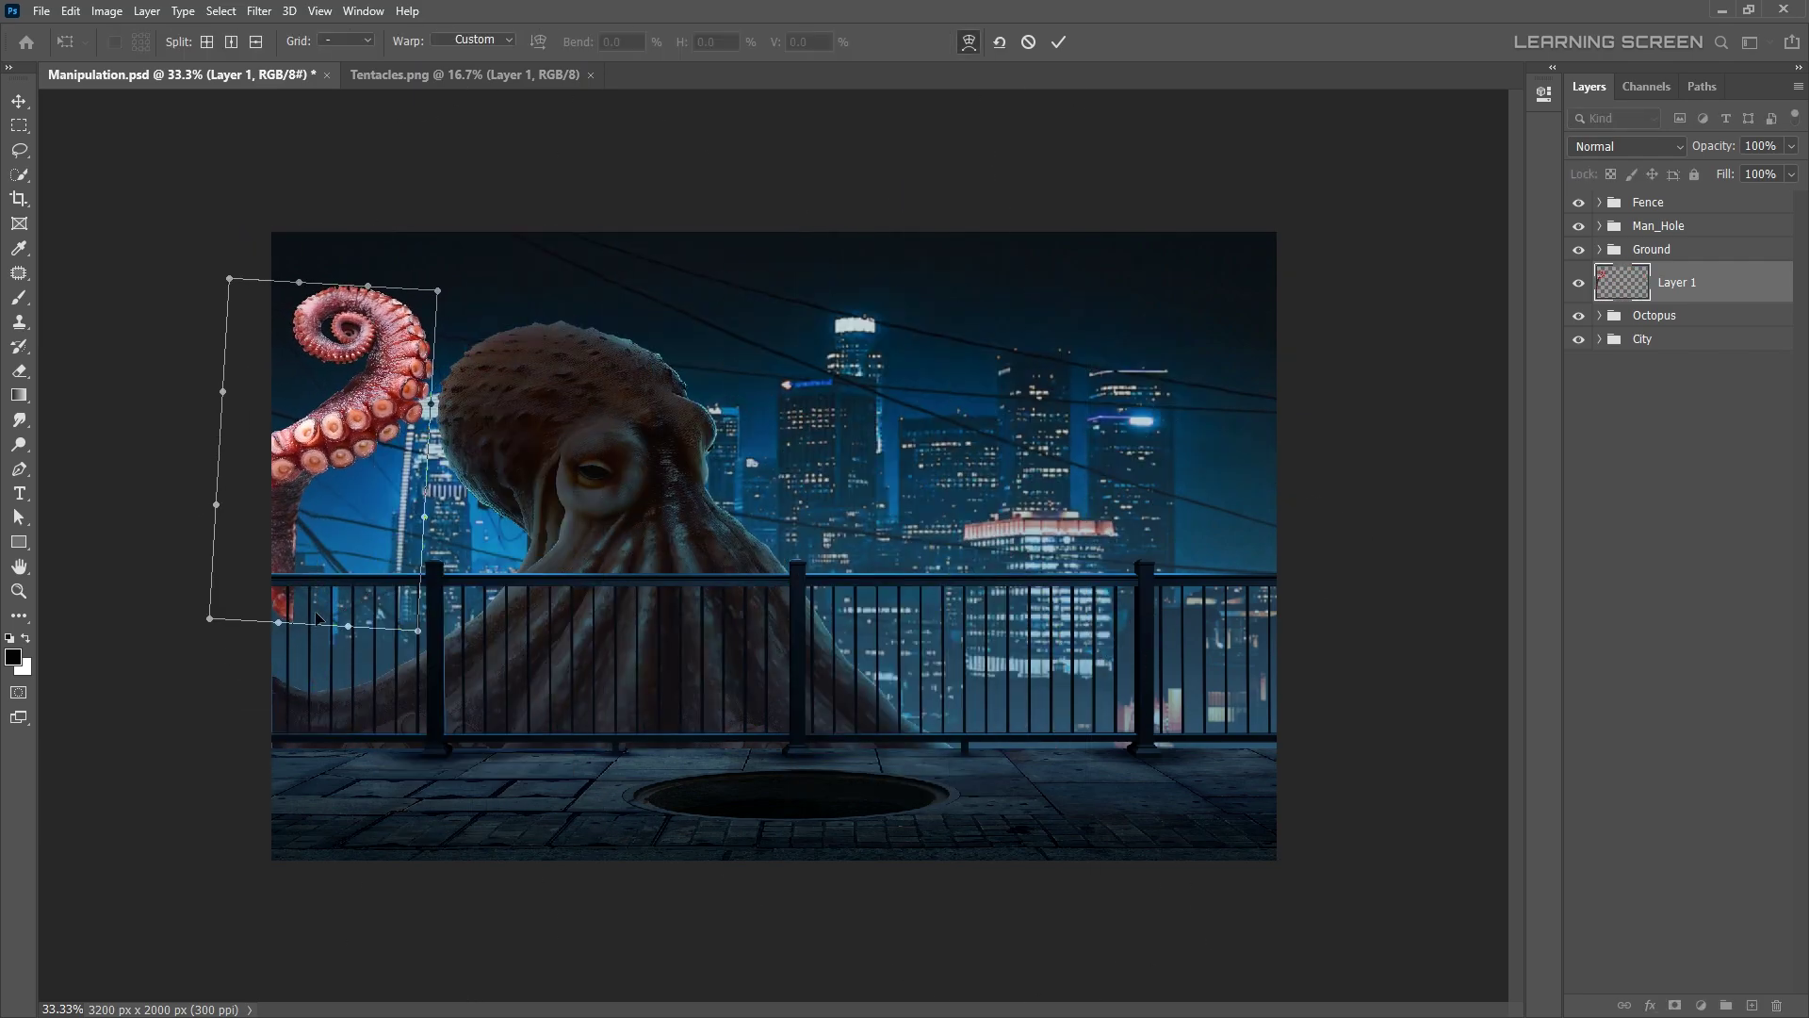
left_click(1059, 42)
- Paste a second tentacle into the lower right, scaled and rotated about 29 degrees
left_click(461, 75)
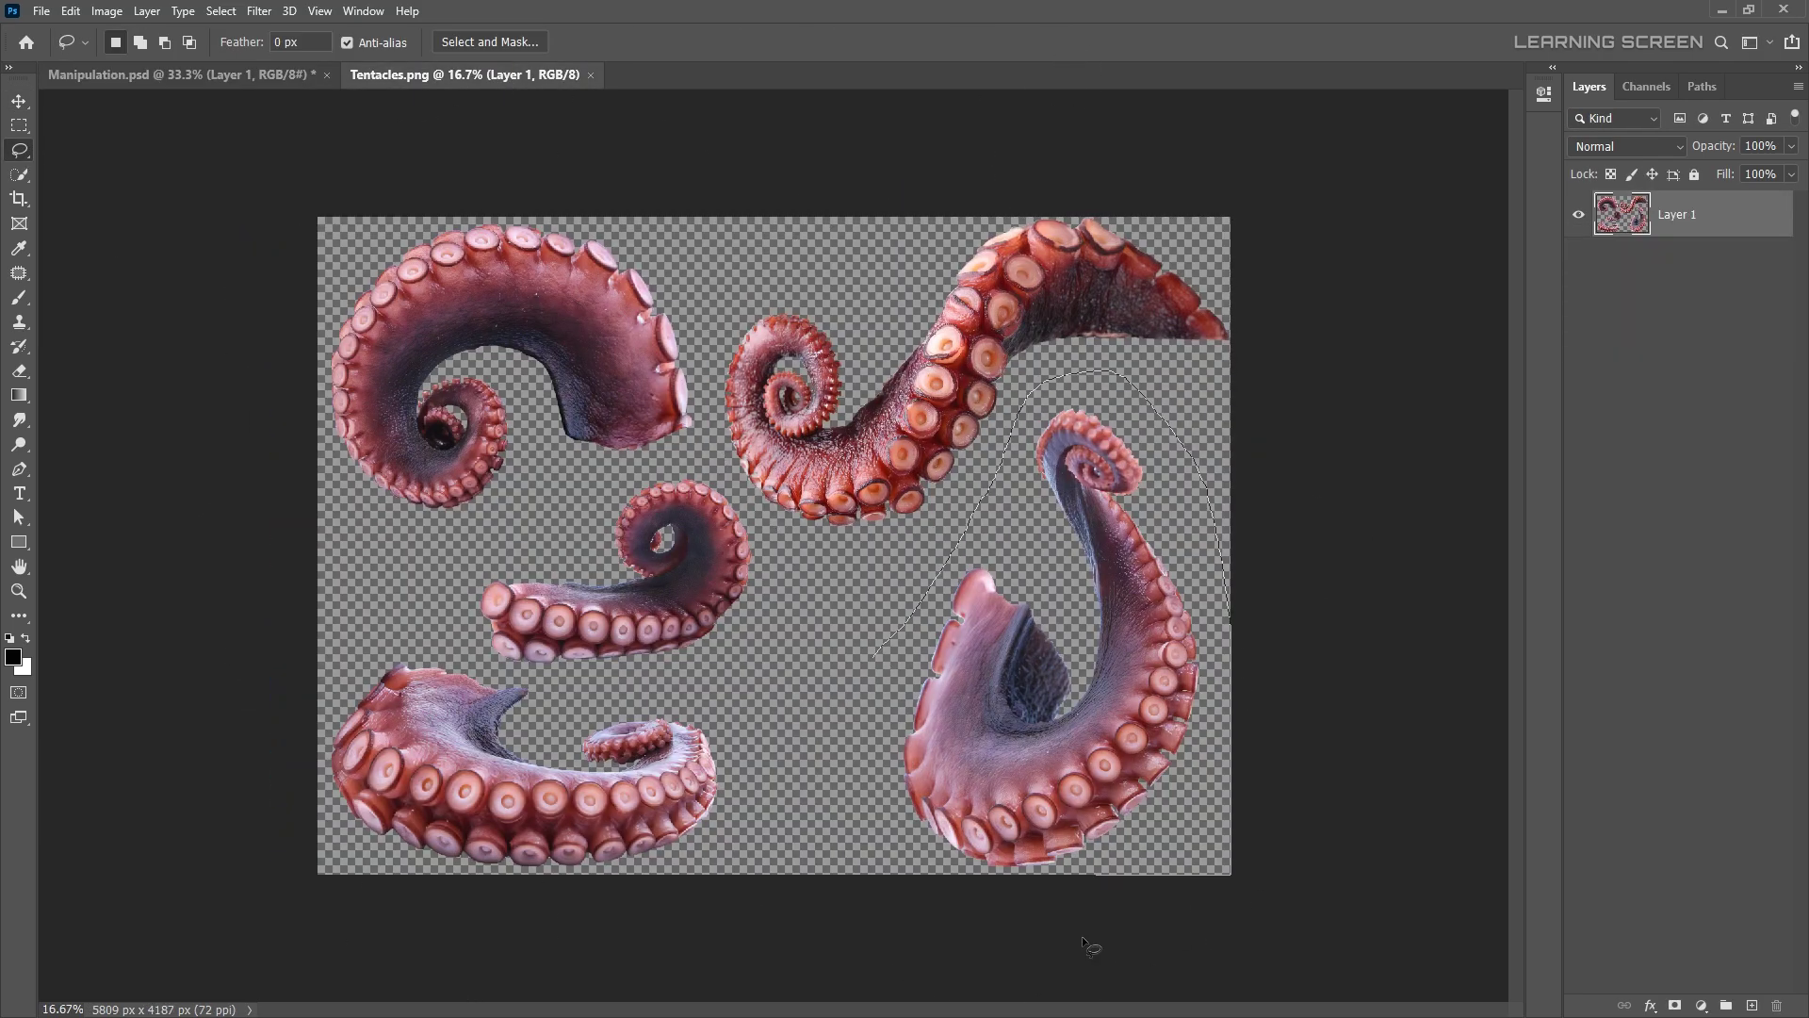
left_click(179, 75)
key("ctrl+v")
key("ctrl+t")
left_click_drag(477, 229, 889, 403)
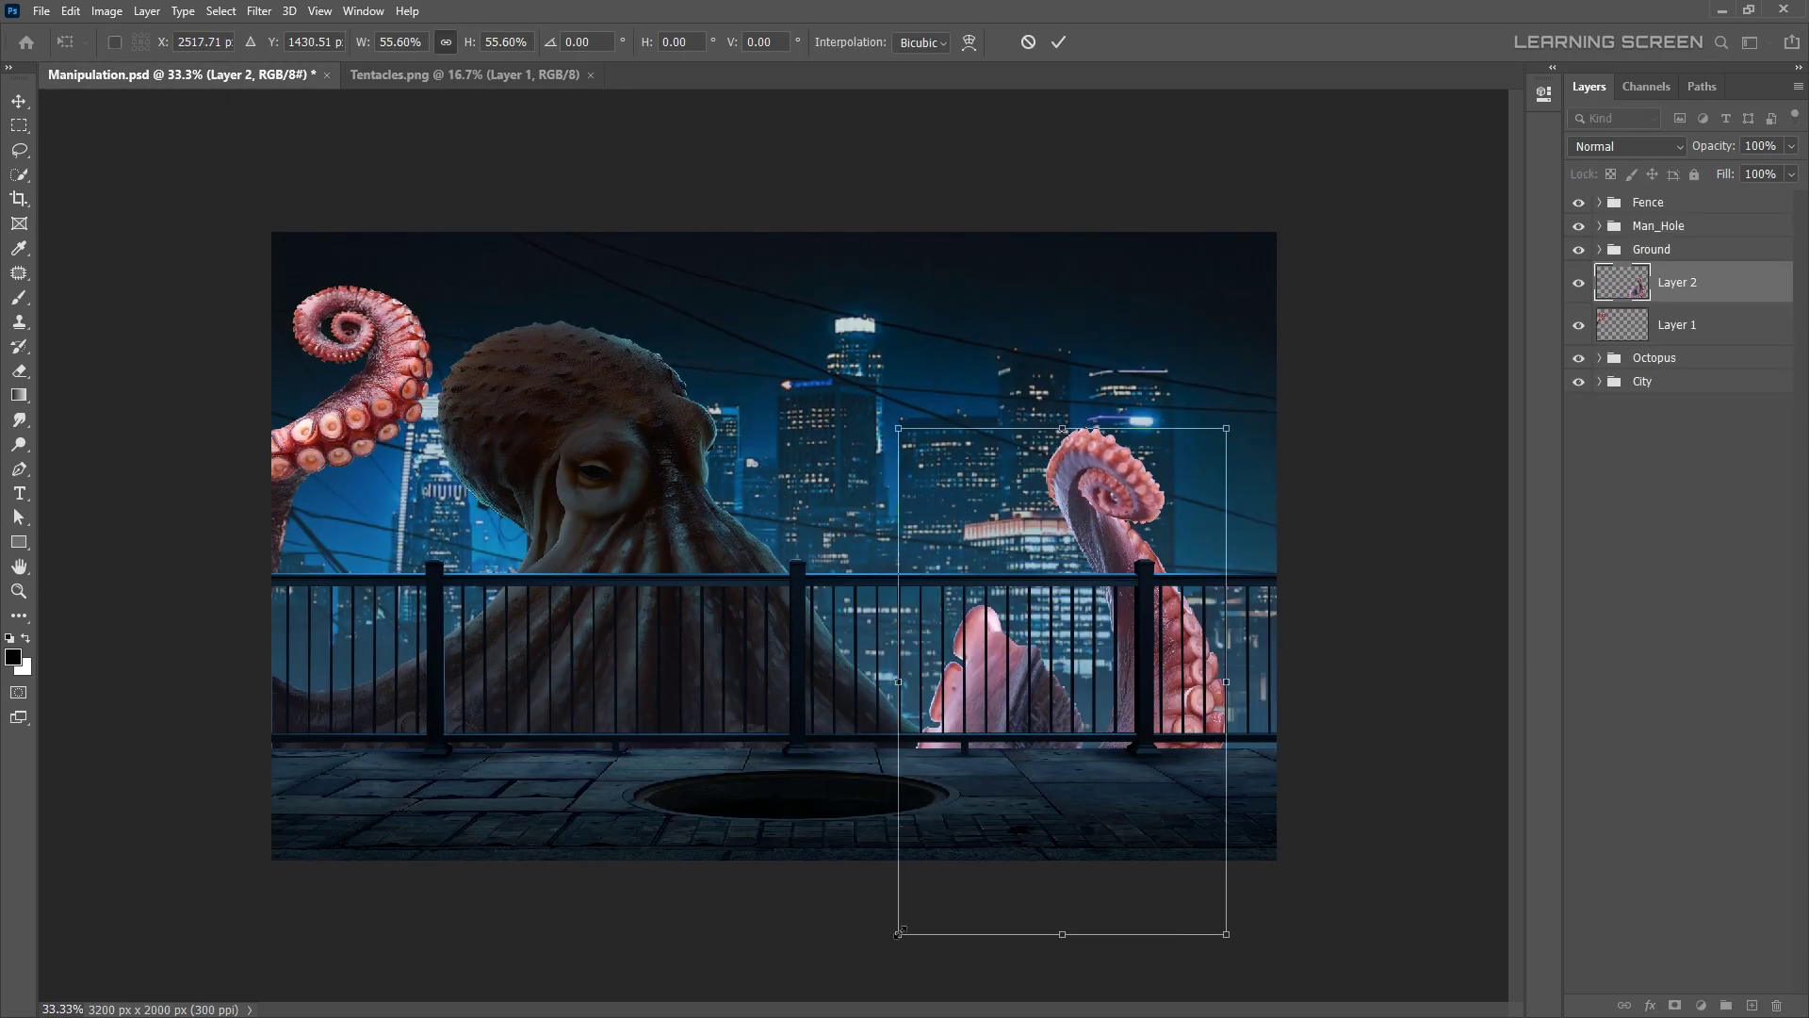
left_click_drag(1135, 345, 1254, 443)
key("Return")
- Mask Layer 2 from a lasso selection so the tentacle sits behind the right railing
key("l")
scroll(933, 675, "up", 3)
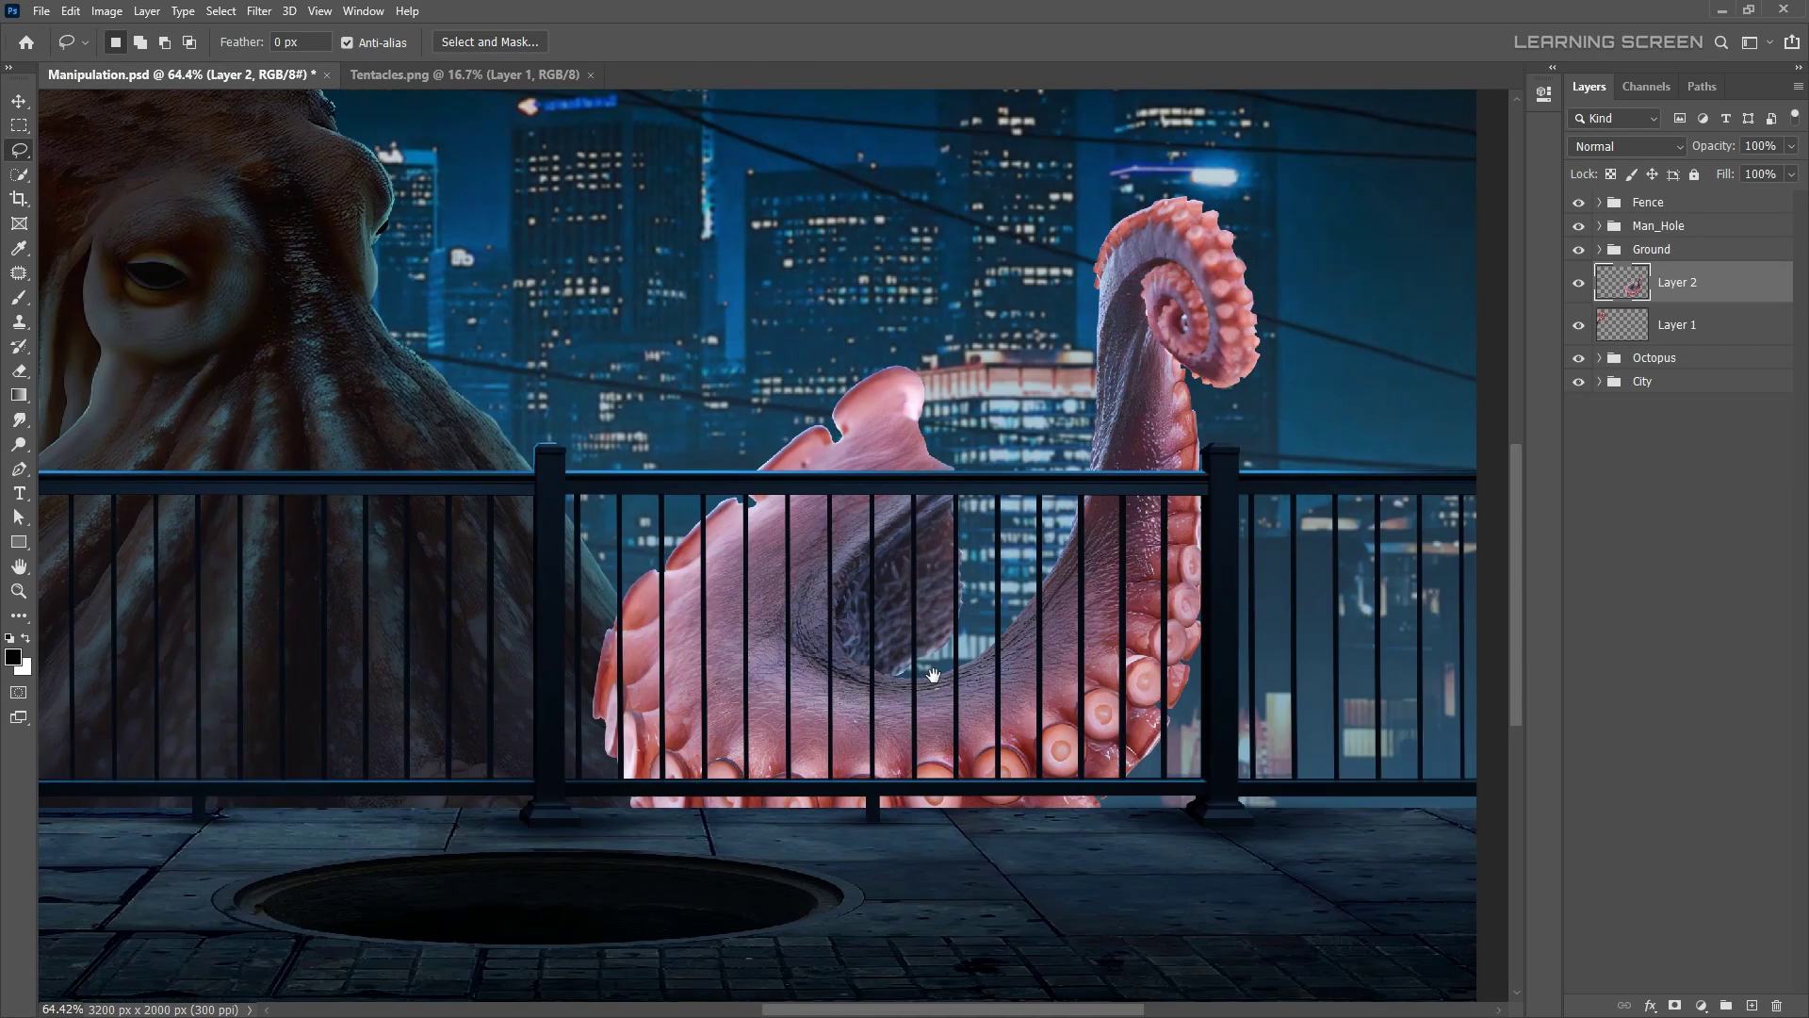
left_click(1675, 1006)
scroll(754, 547, "down", 4)
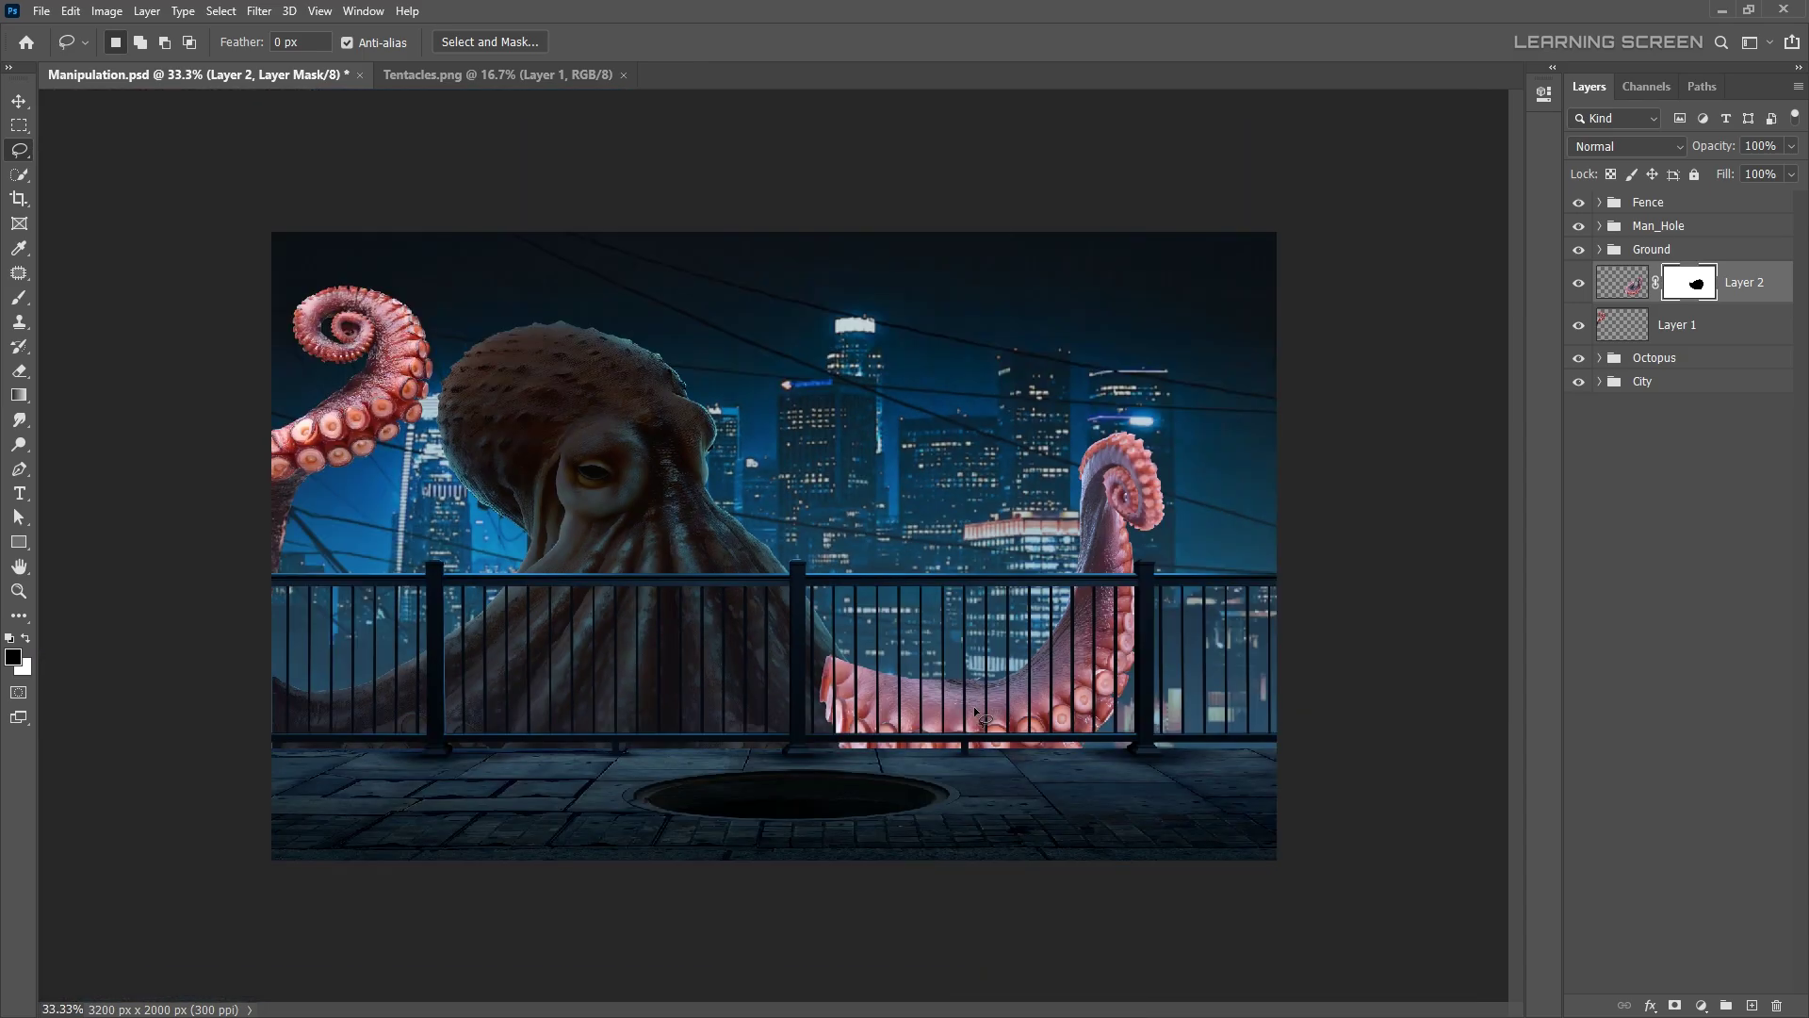
left_click(18, 100)
left_click(480, 75)
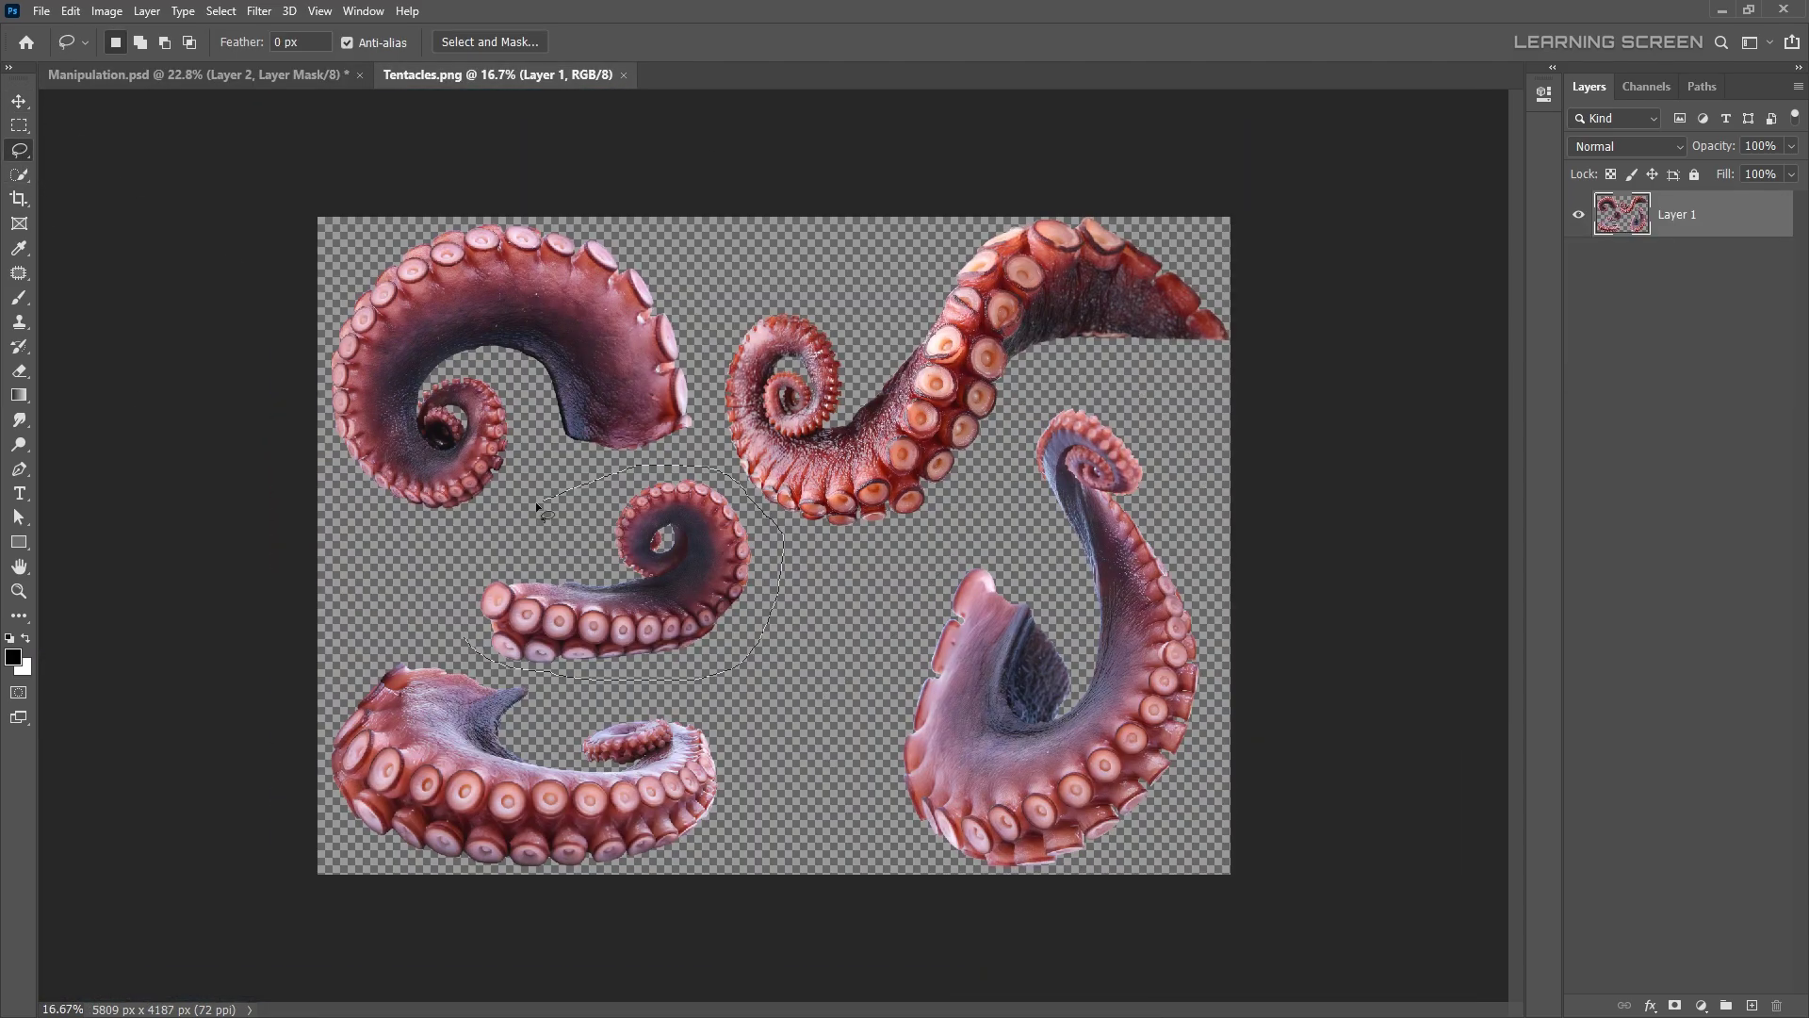
- Paste the third tentacle, flip it horizontally, and warp it behind the lower-left railing
key("ctrl+Tab")
left_click(20, 102)
key("ctrl+v")
key("ctrl+t")
right_click(780, 532)
left_click(867, 857)
scroll(660, 660, "up", 5)
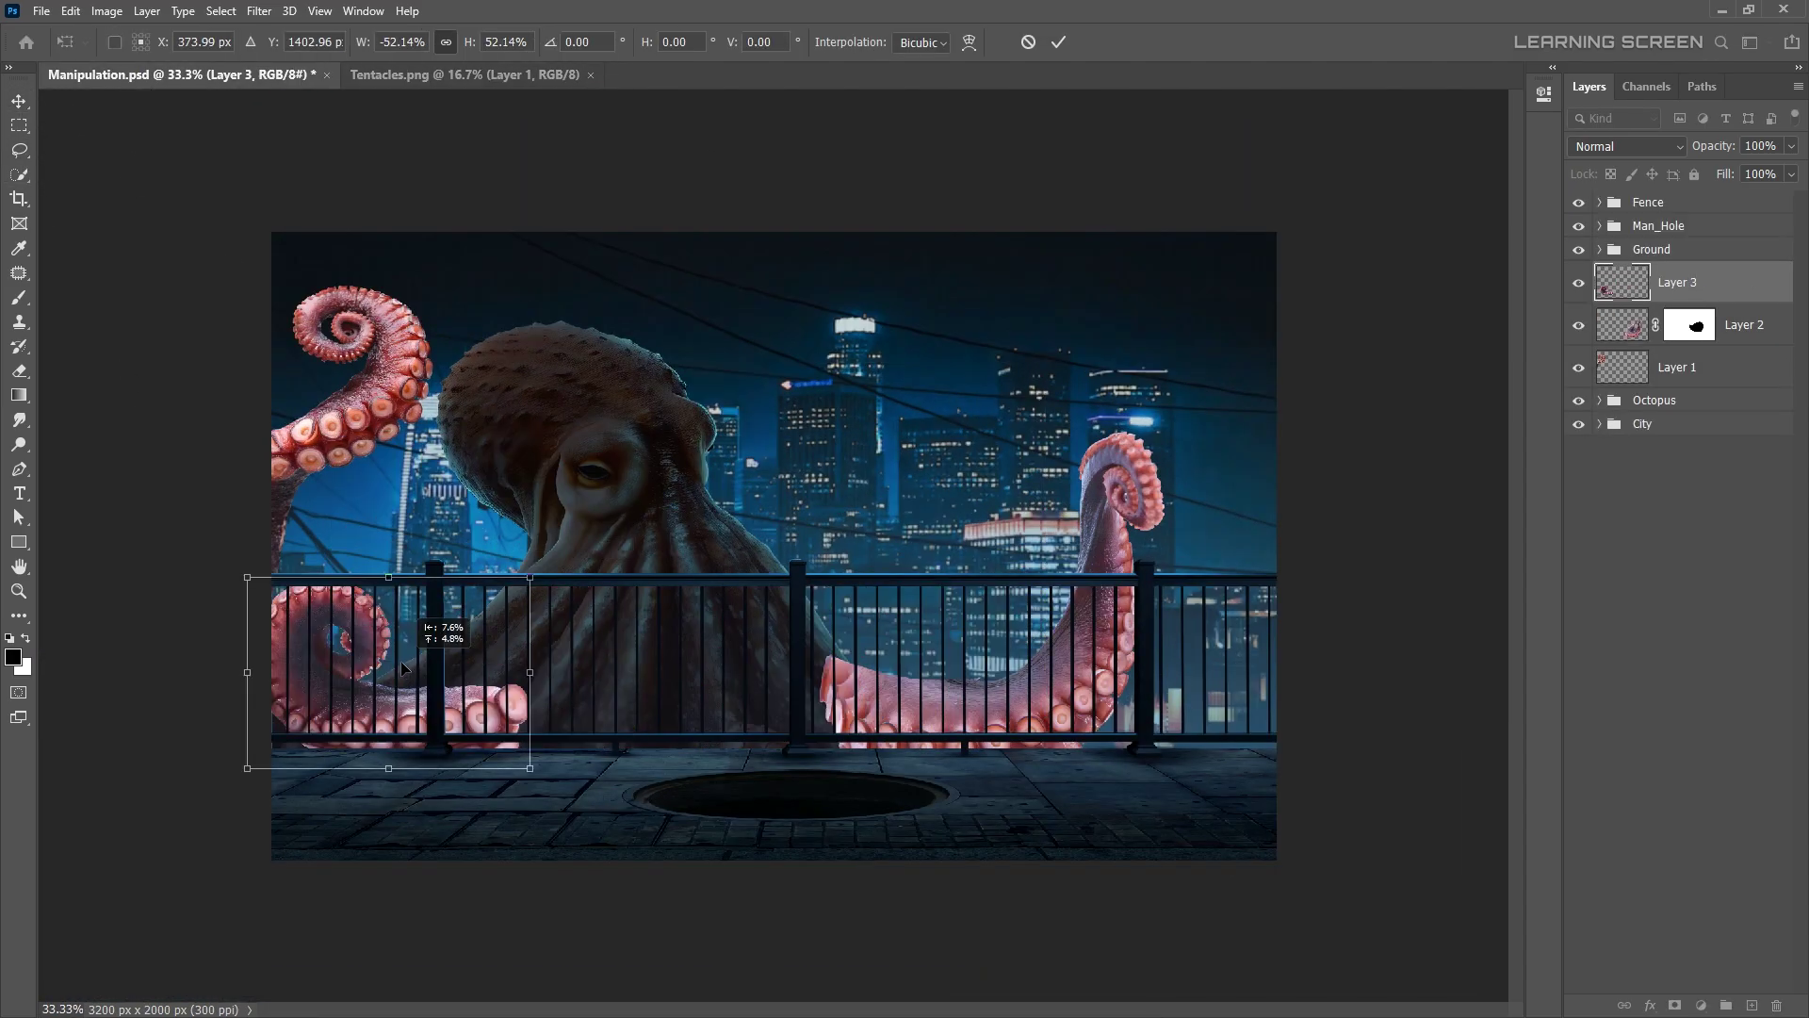
left_click_drag(399, 659, 459, 685)
key("ctrl+alt+w")
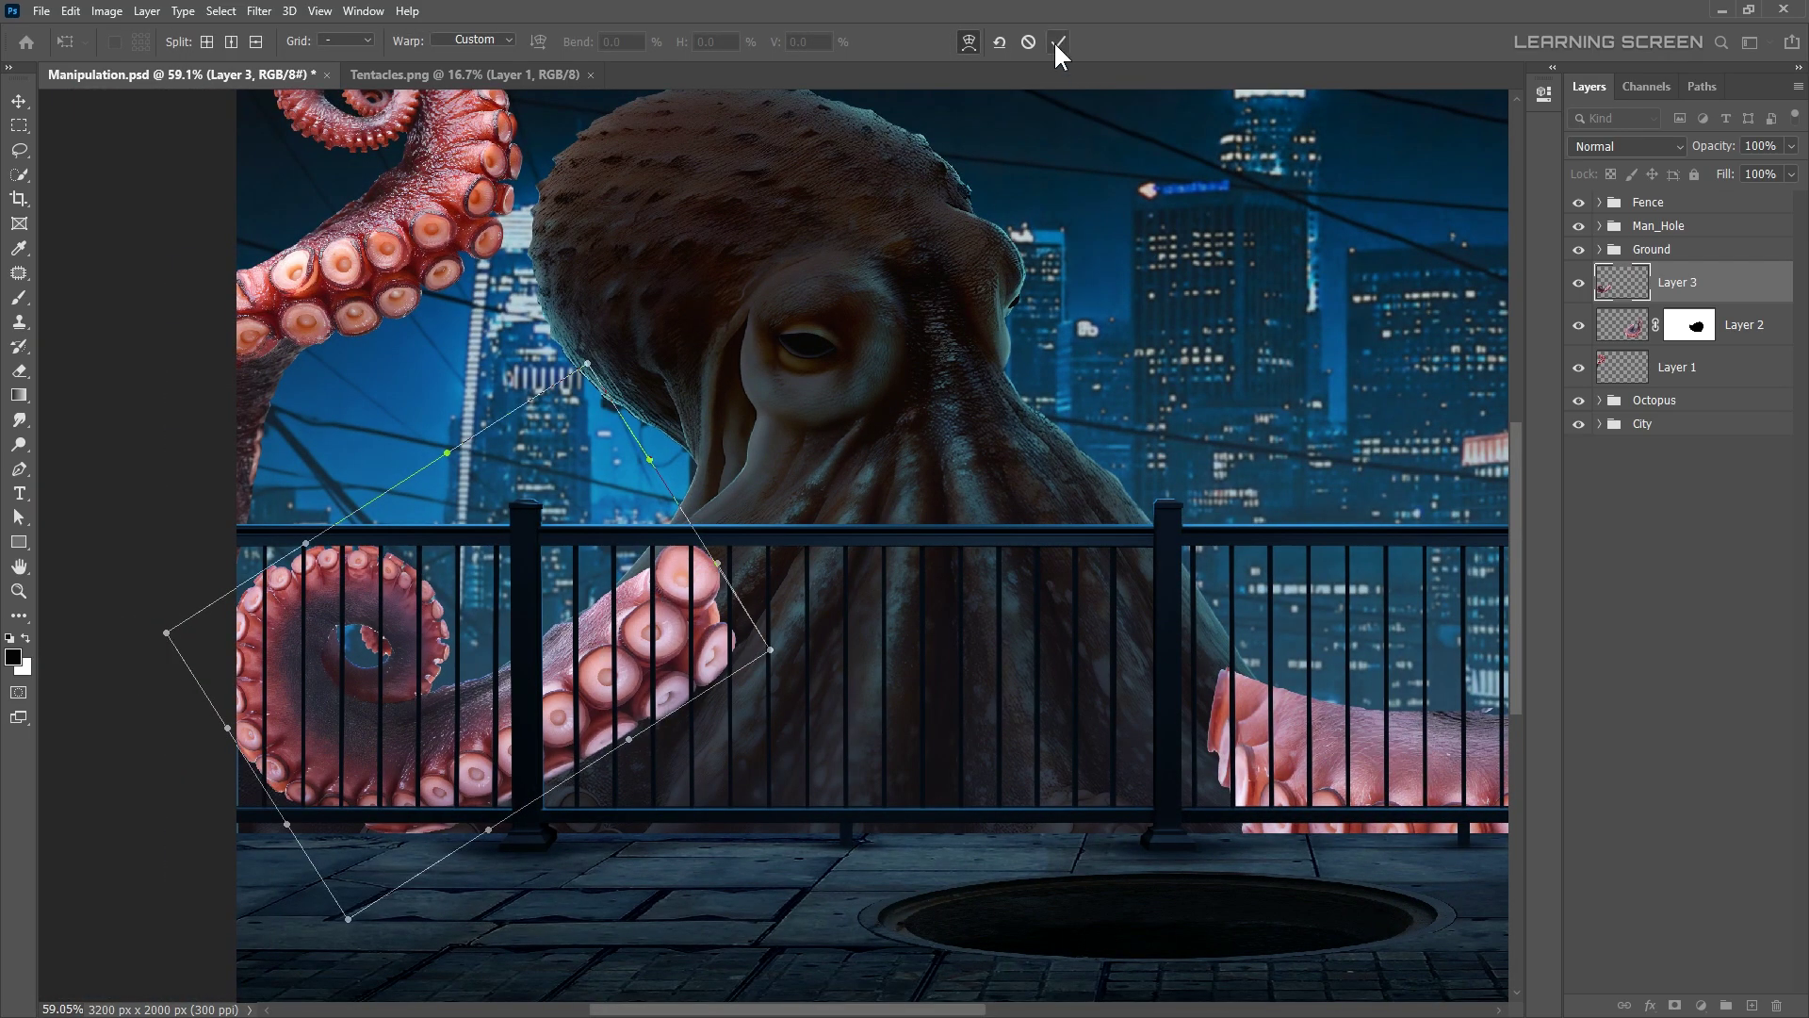
left_click(1056, 43)
key("ctrl+0")
- Mask Layer 3 to hide the tentacle suckers over the octopus body
left_click(1676, 1004)
scroll(245, 647, "up", 5)
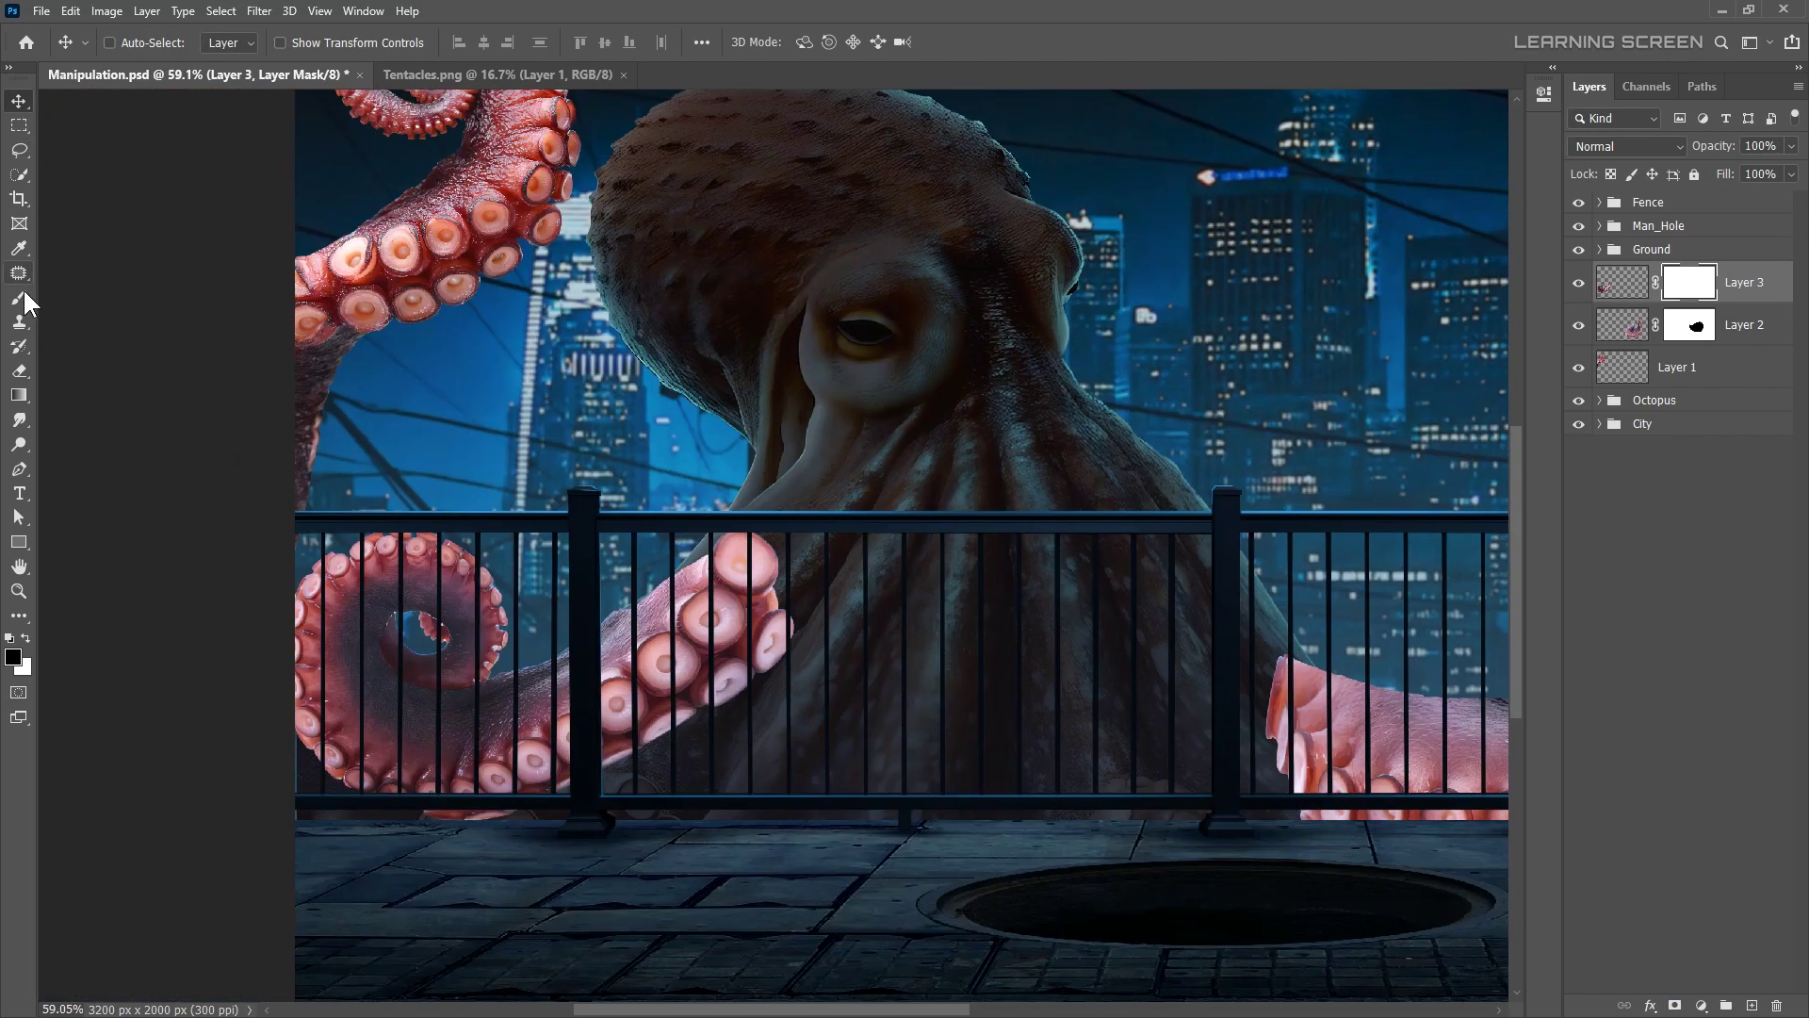
left_click_drag(833, 590, 613, 735)
scroll(618, 694, "up", 2)
key("bracketleft")
scroll(597, 510, "up", 3)
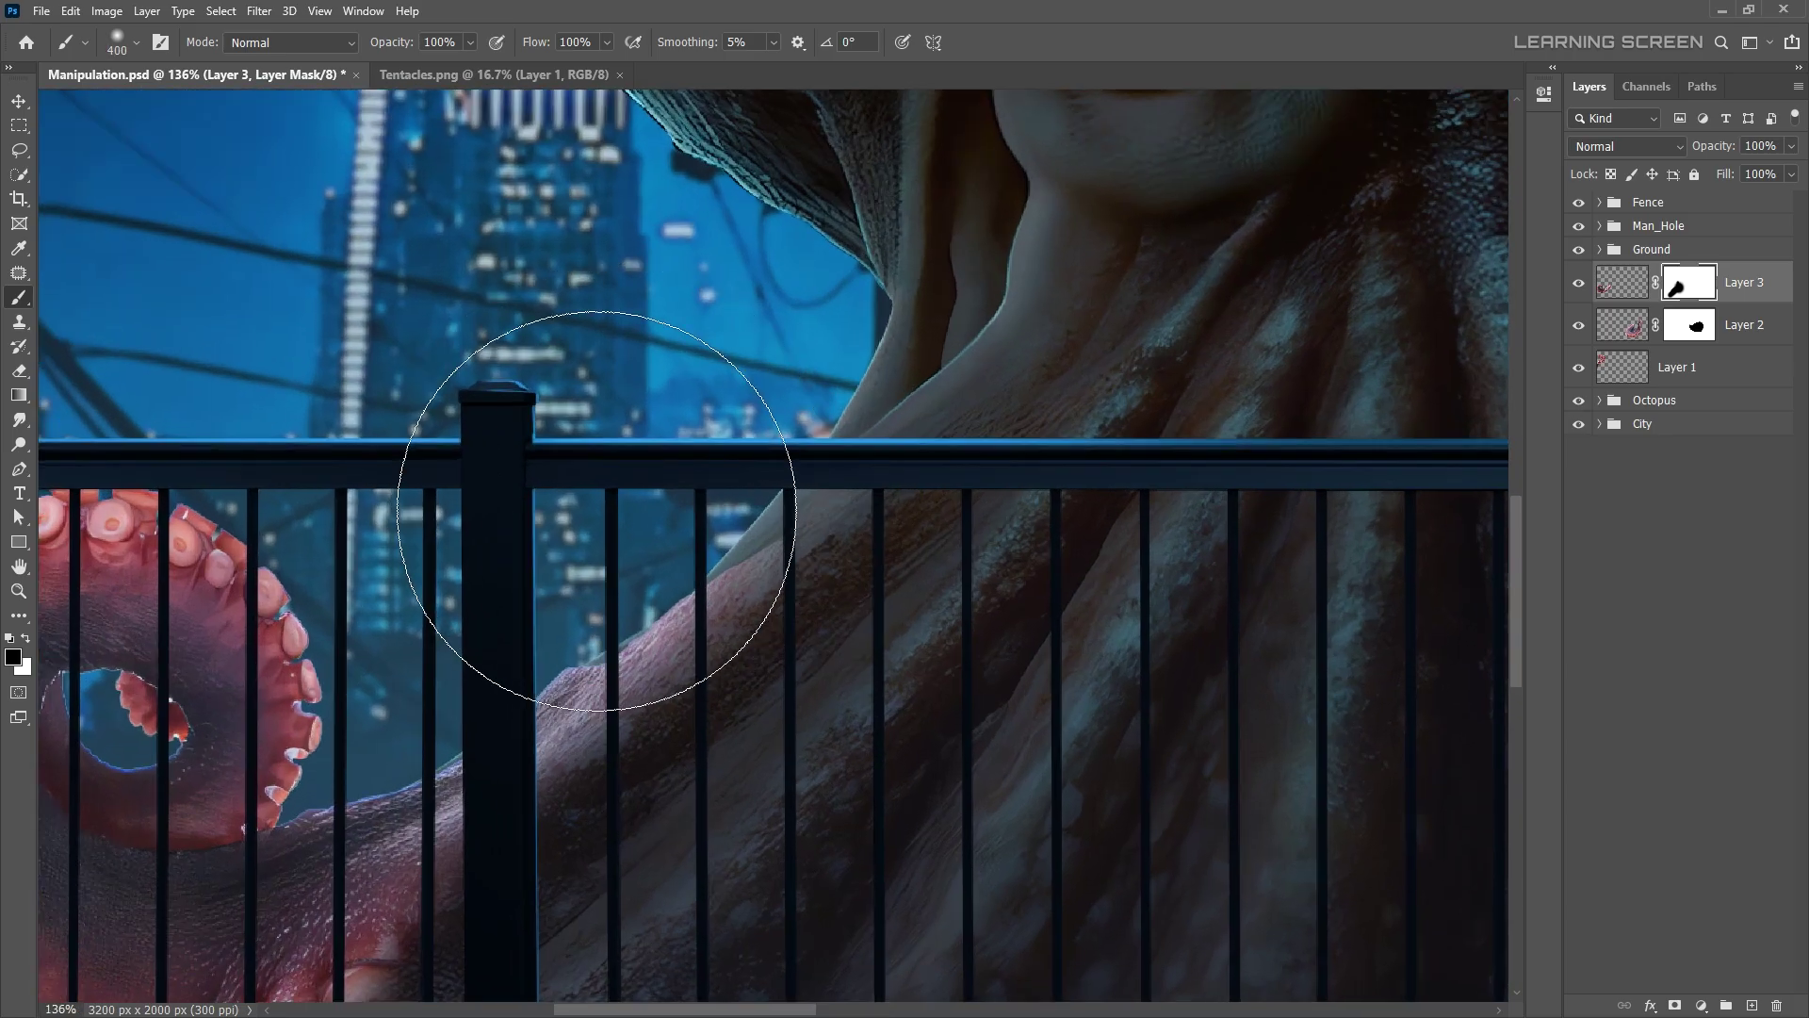
scroll(862, 434, "down", 3)
scroll(861, 433, "down", 2)
- Enlarge the left tentacle slightly and apply the warp on Layer 1
left_click(19, 100)
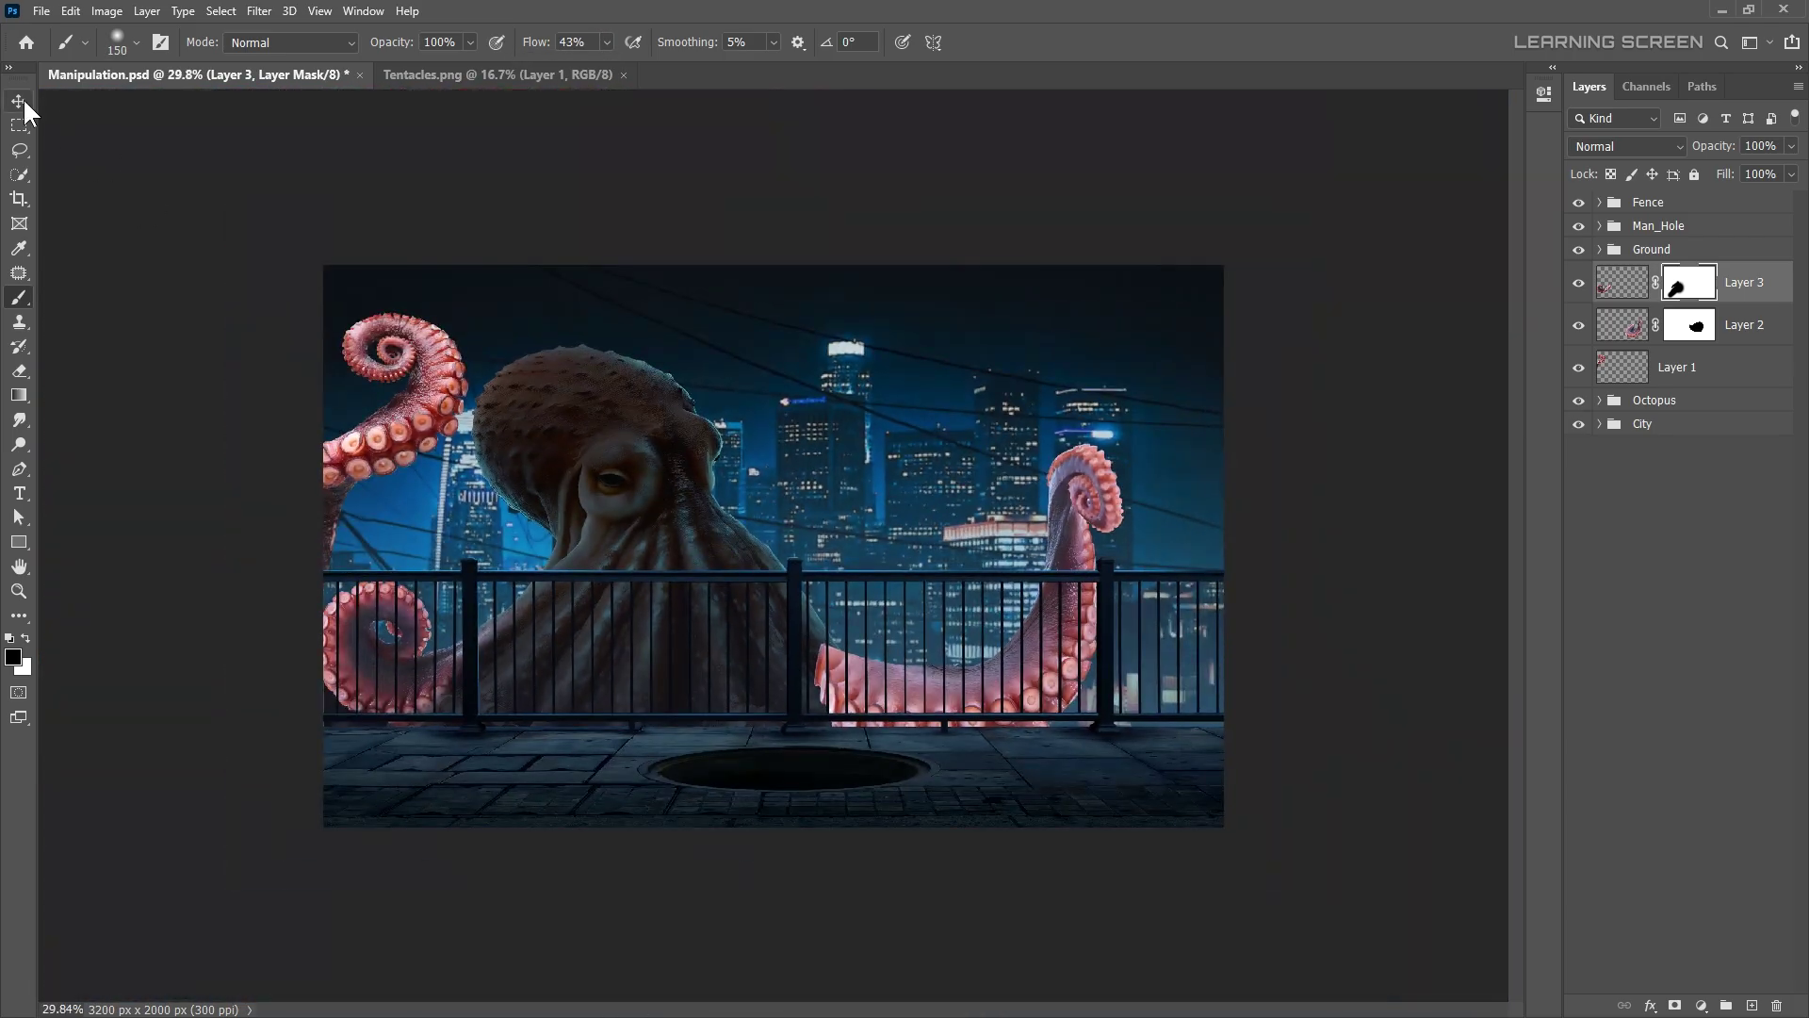
scroll(415, 753, "up", 2)
scroll(414, 754, "up", 1)
key("ctrl+t")
left_click_drag(228, 557, 216, 544)
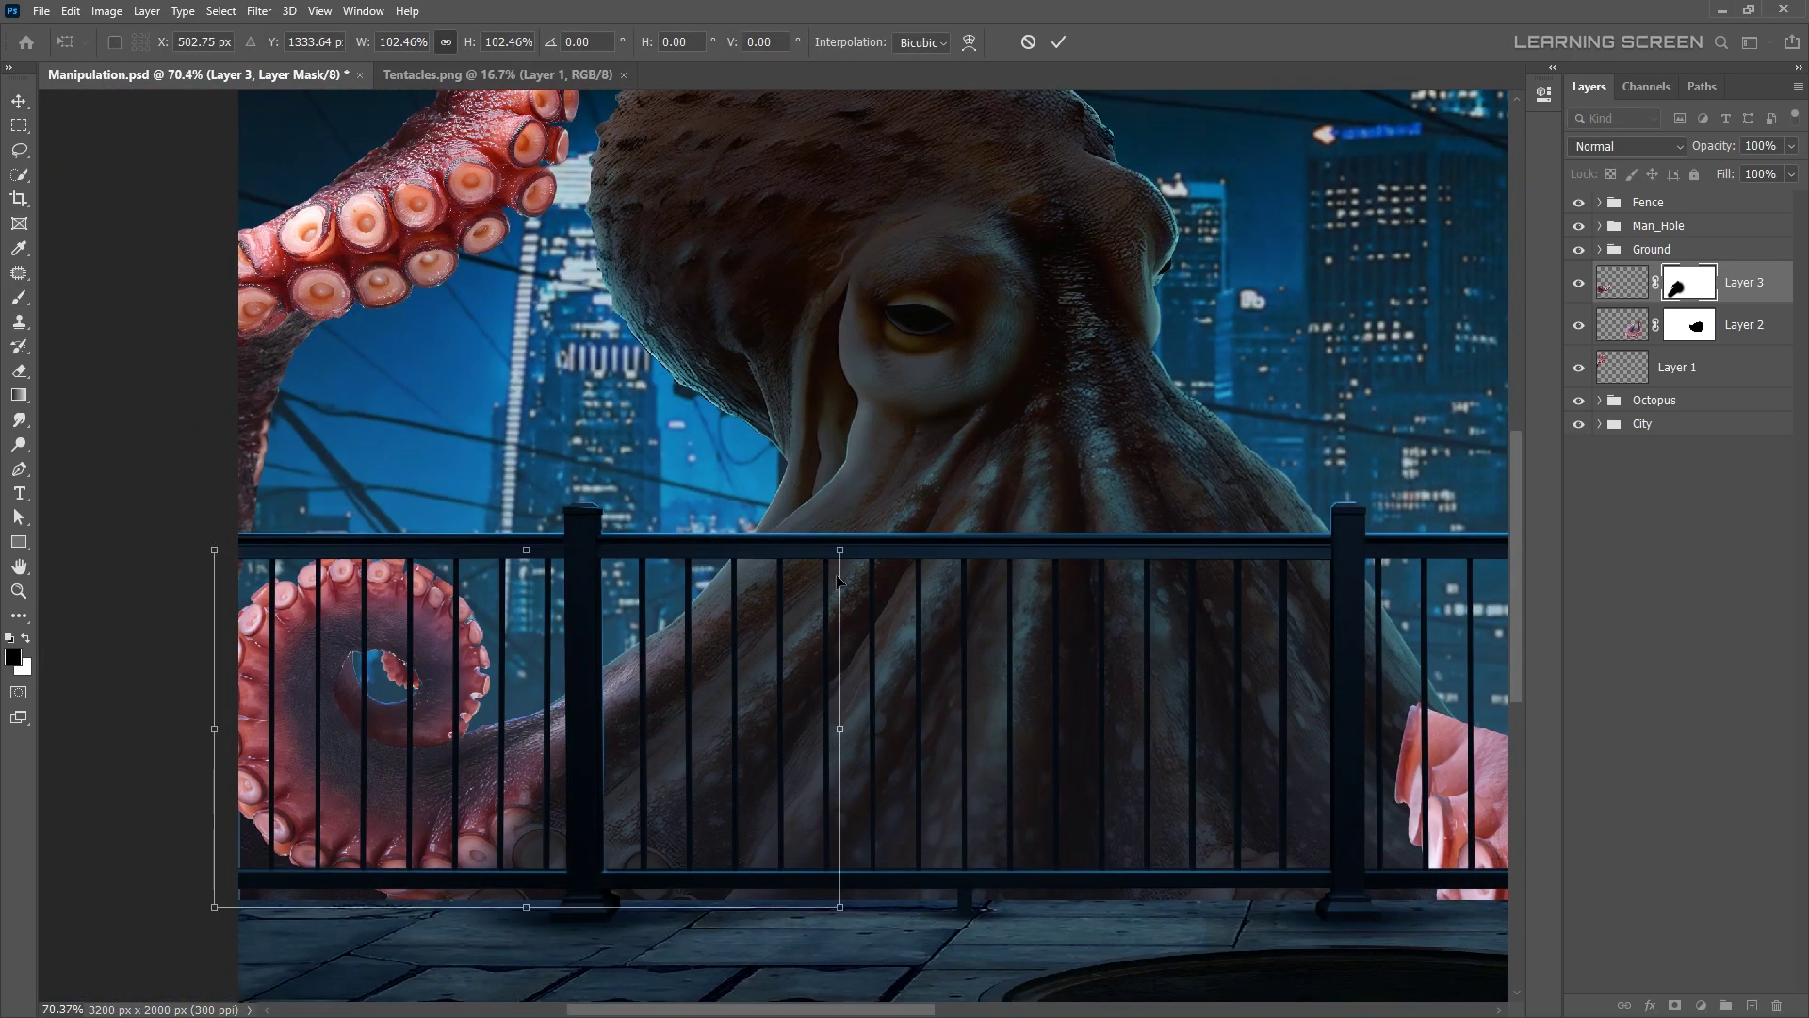
key("Return")
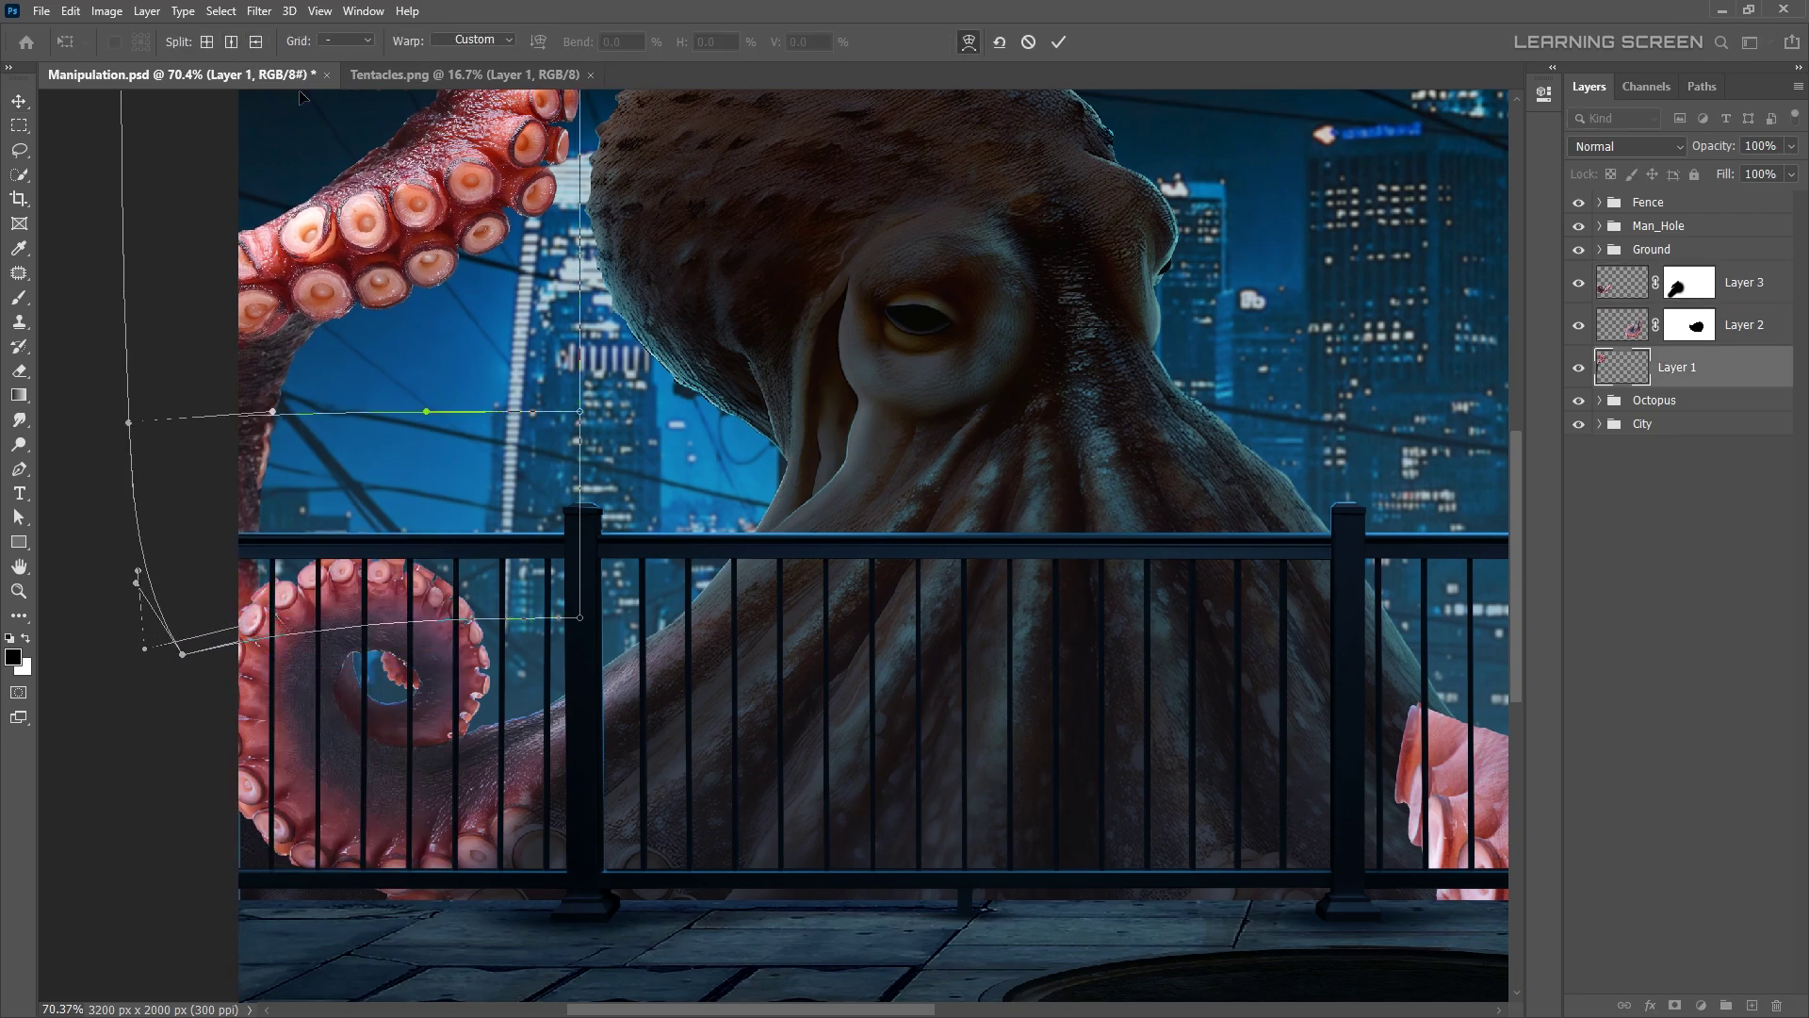
left_click(1058, 42)
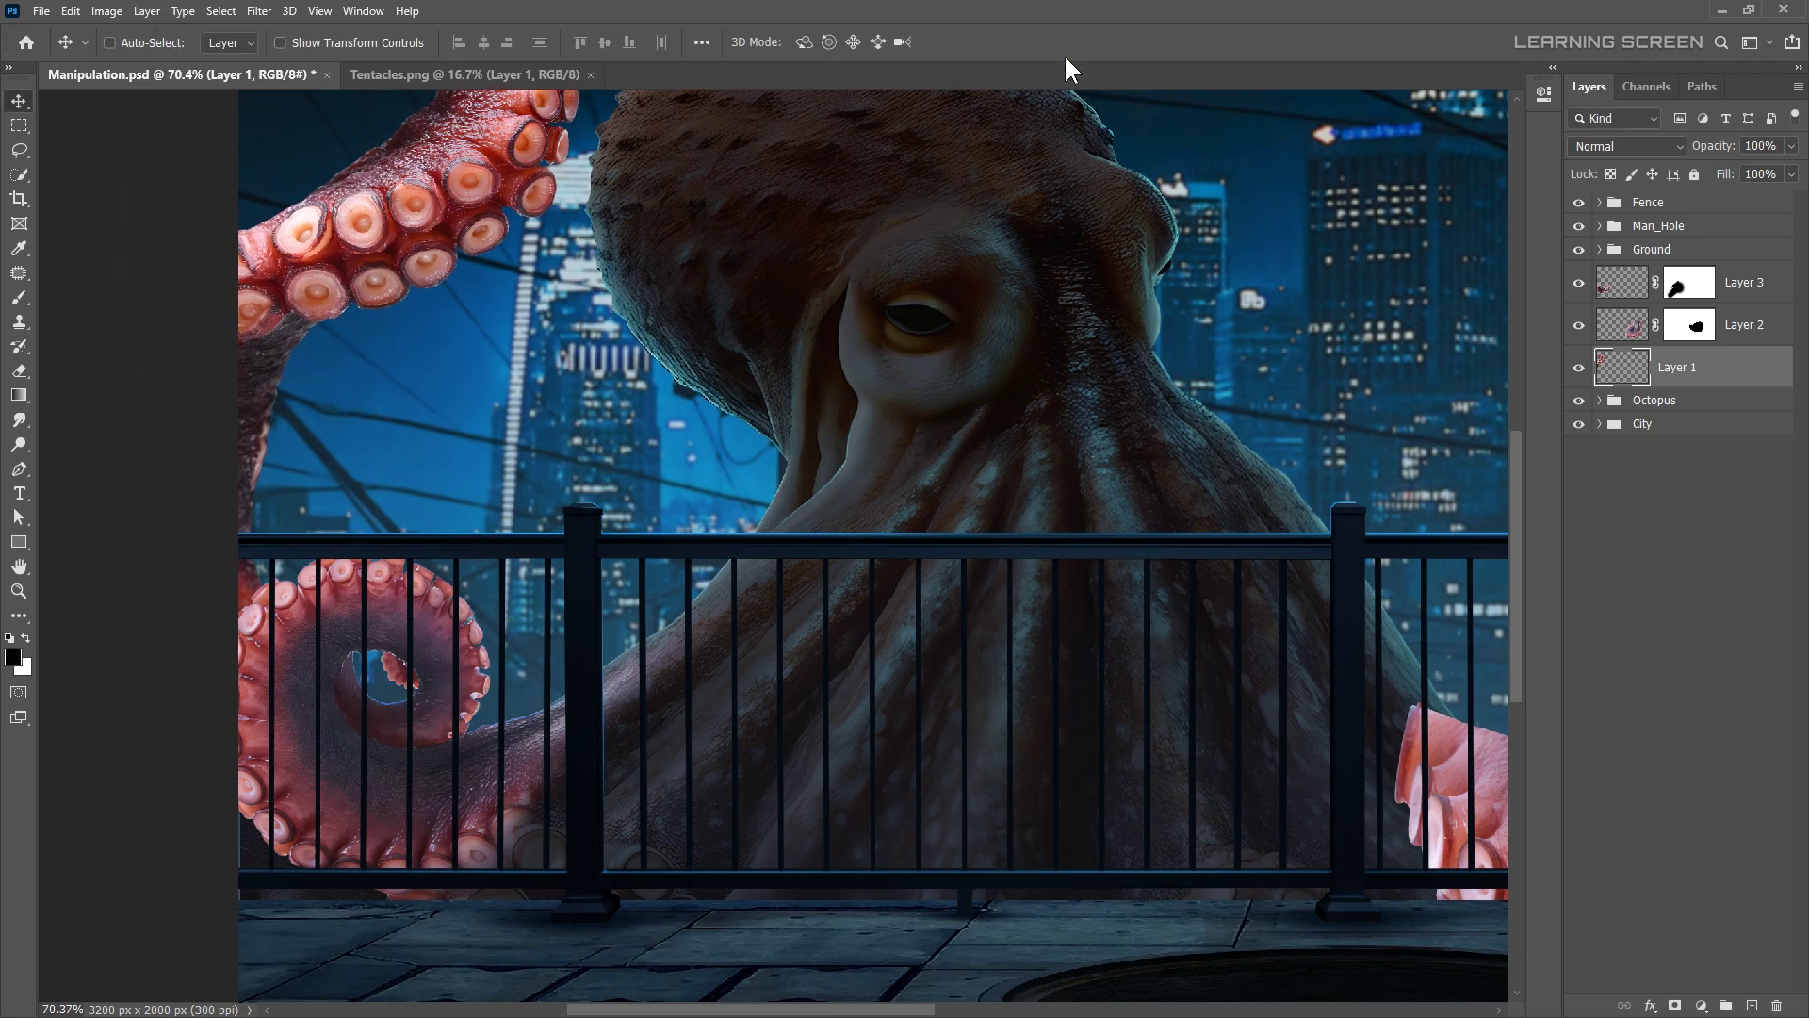
key("ctrl+minus")
key("ctrl+minus")
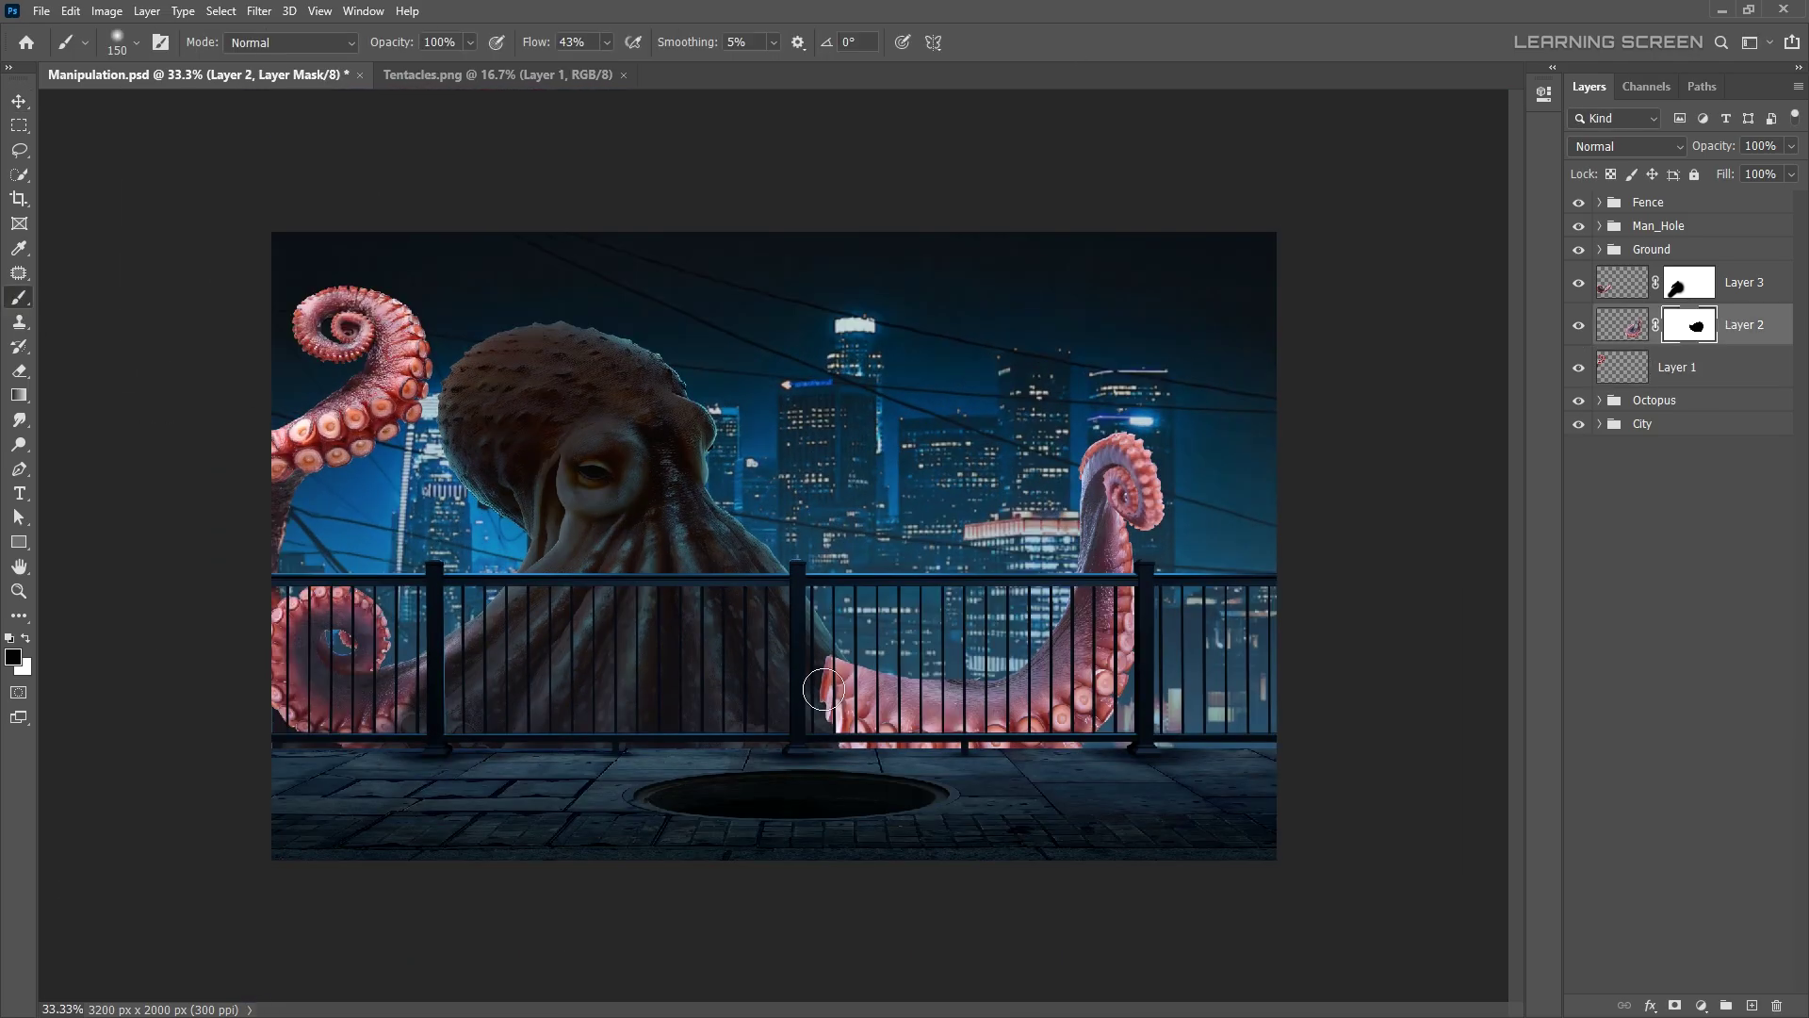
scroll(823, 690, "up", 5)
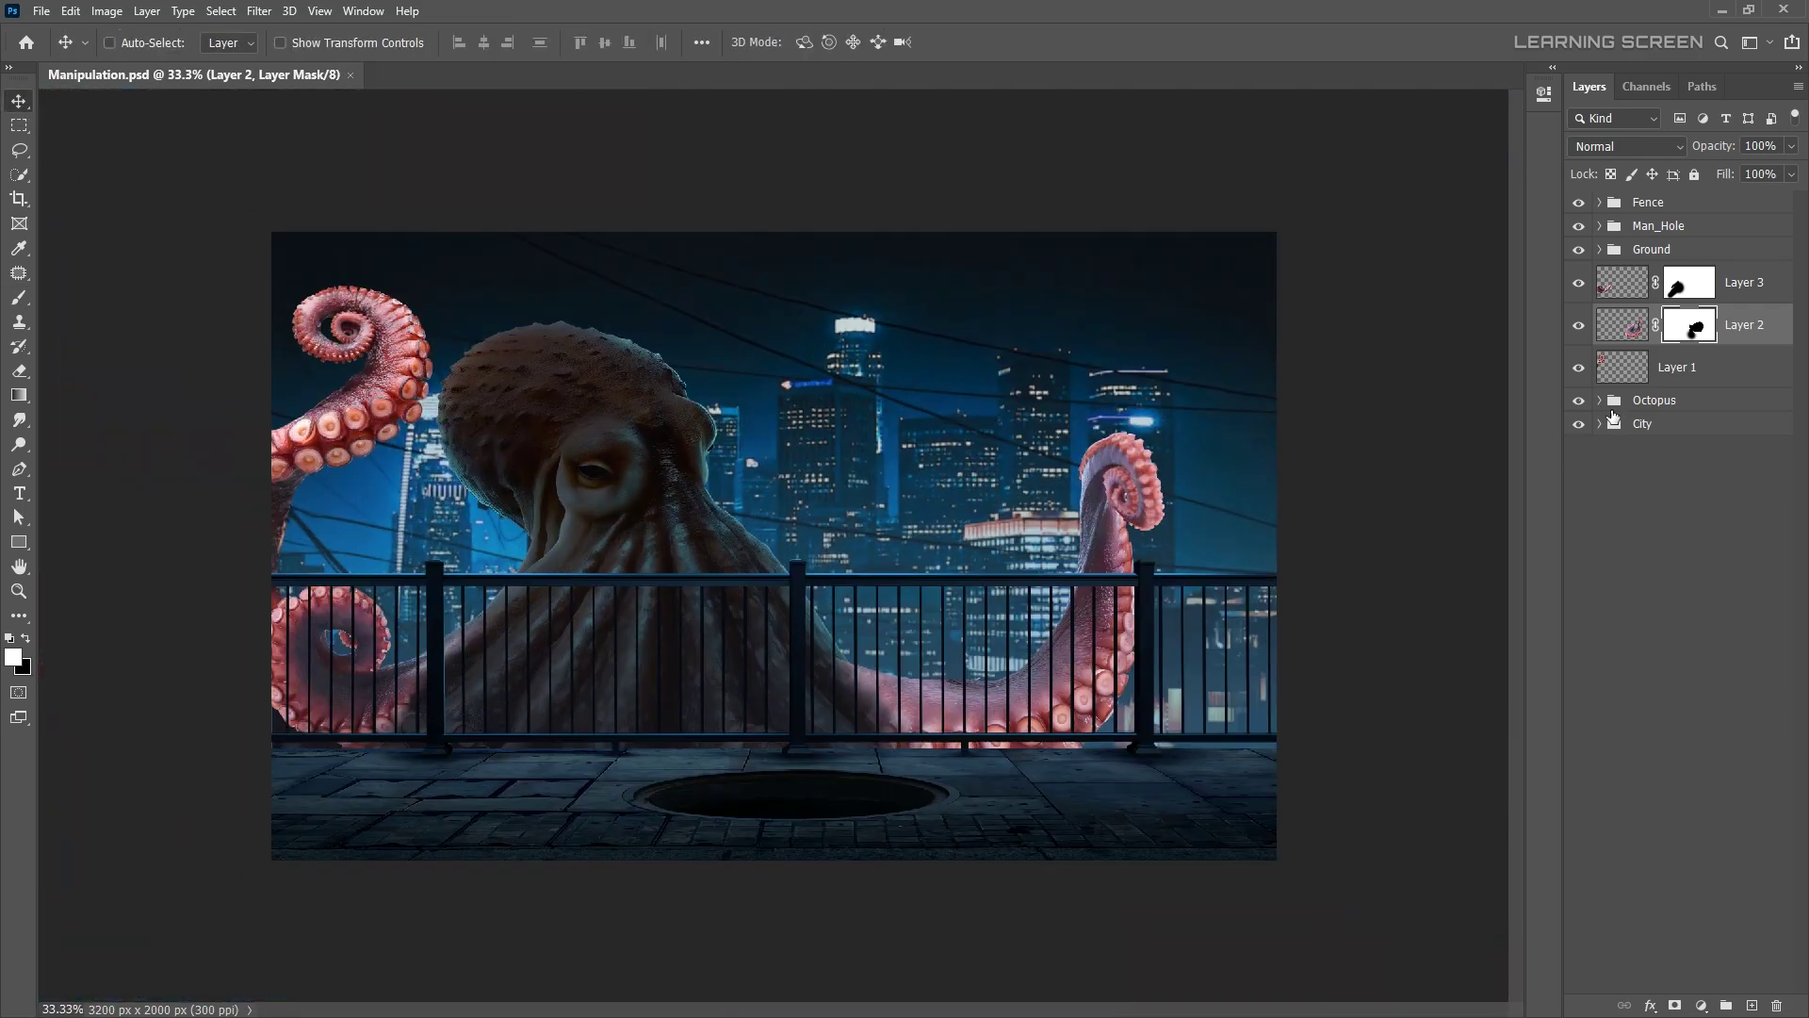
- Merge the three tentacle layers into Tentacle and darken it with clipped Levels 8
right_click(1678, 377)
left_click(1602, 783)
left_click(1746, 278)
type("Tentacle")
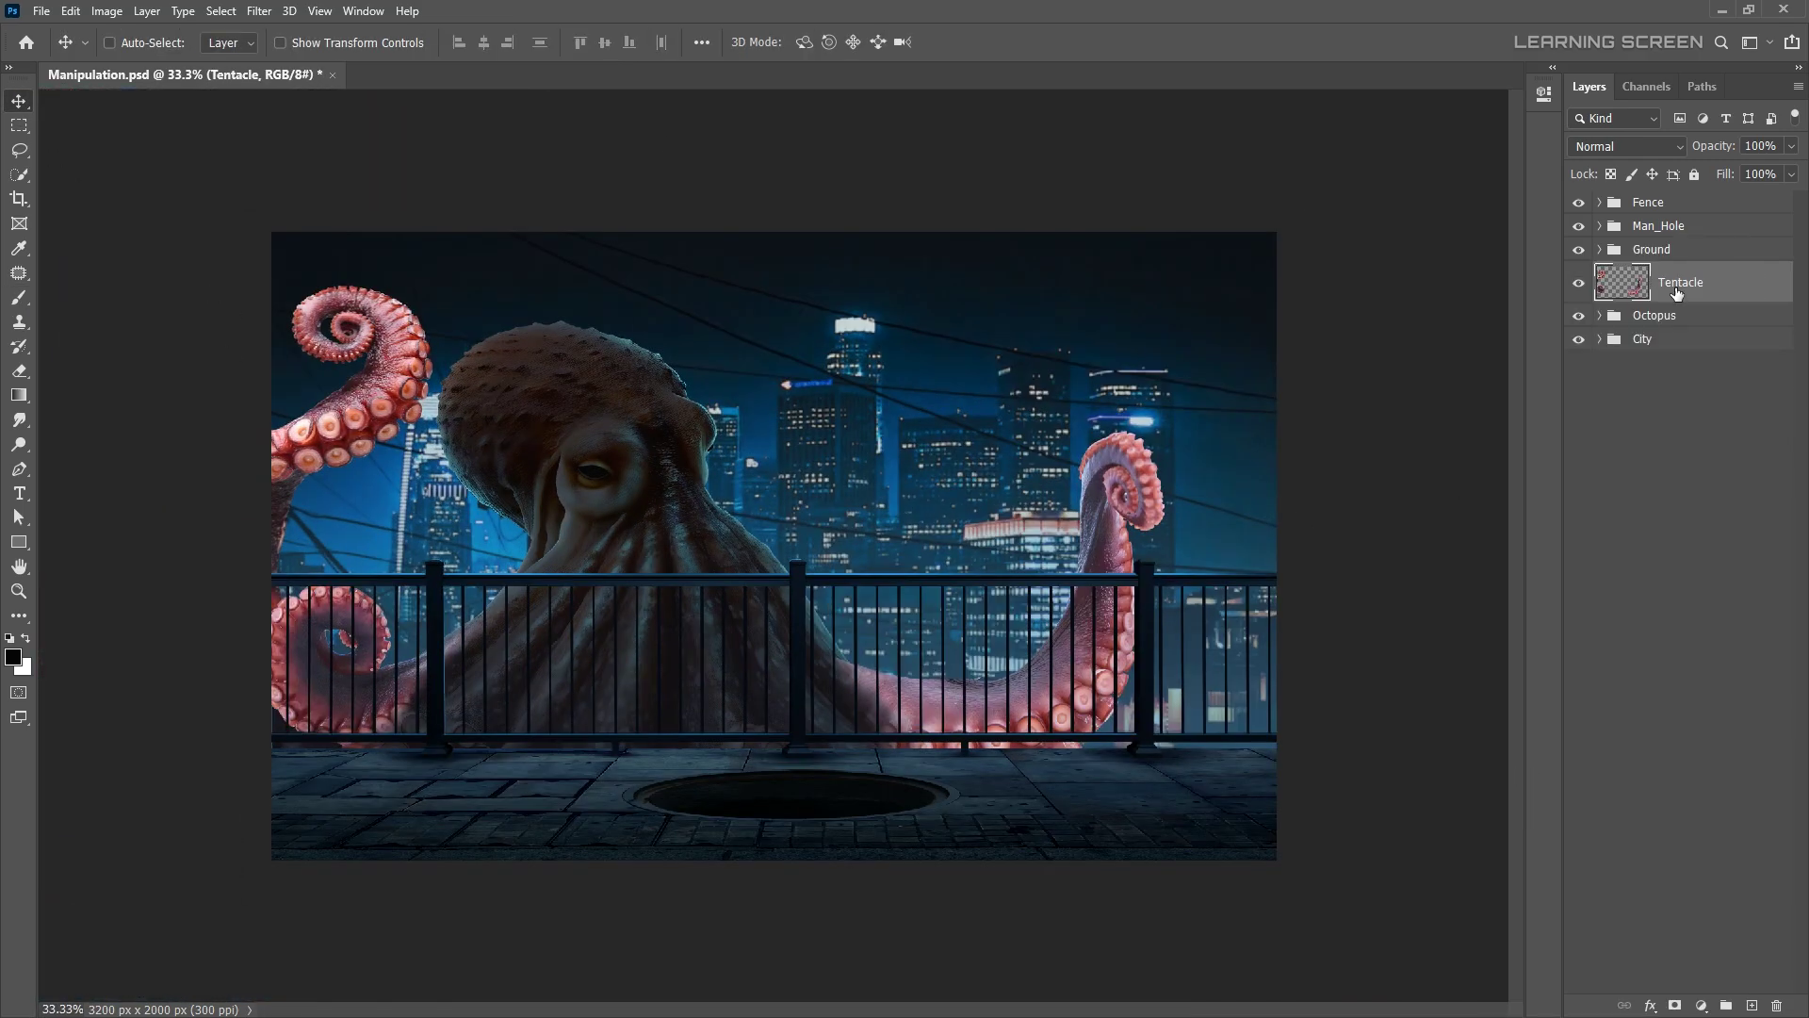
left_click(1702, 1005)
left_click(1687, 759)
key("ctrl+alt+g")
left_click_drag(1470, 350, 1370, 349)
left_click(1649, 281)
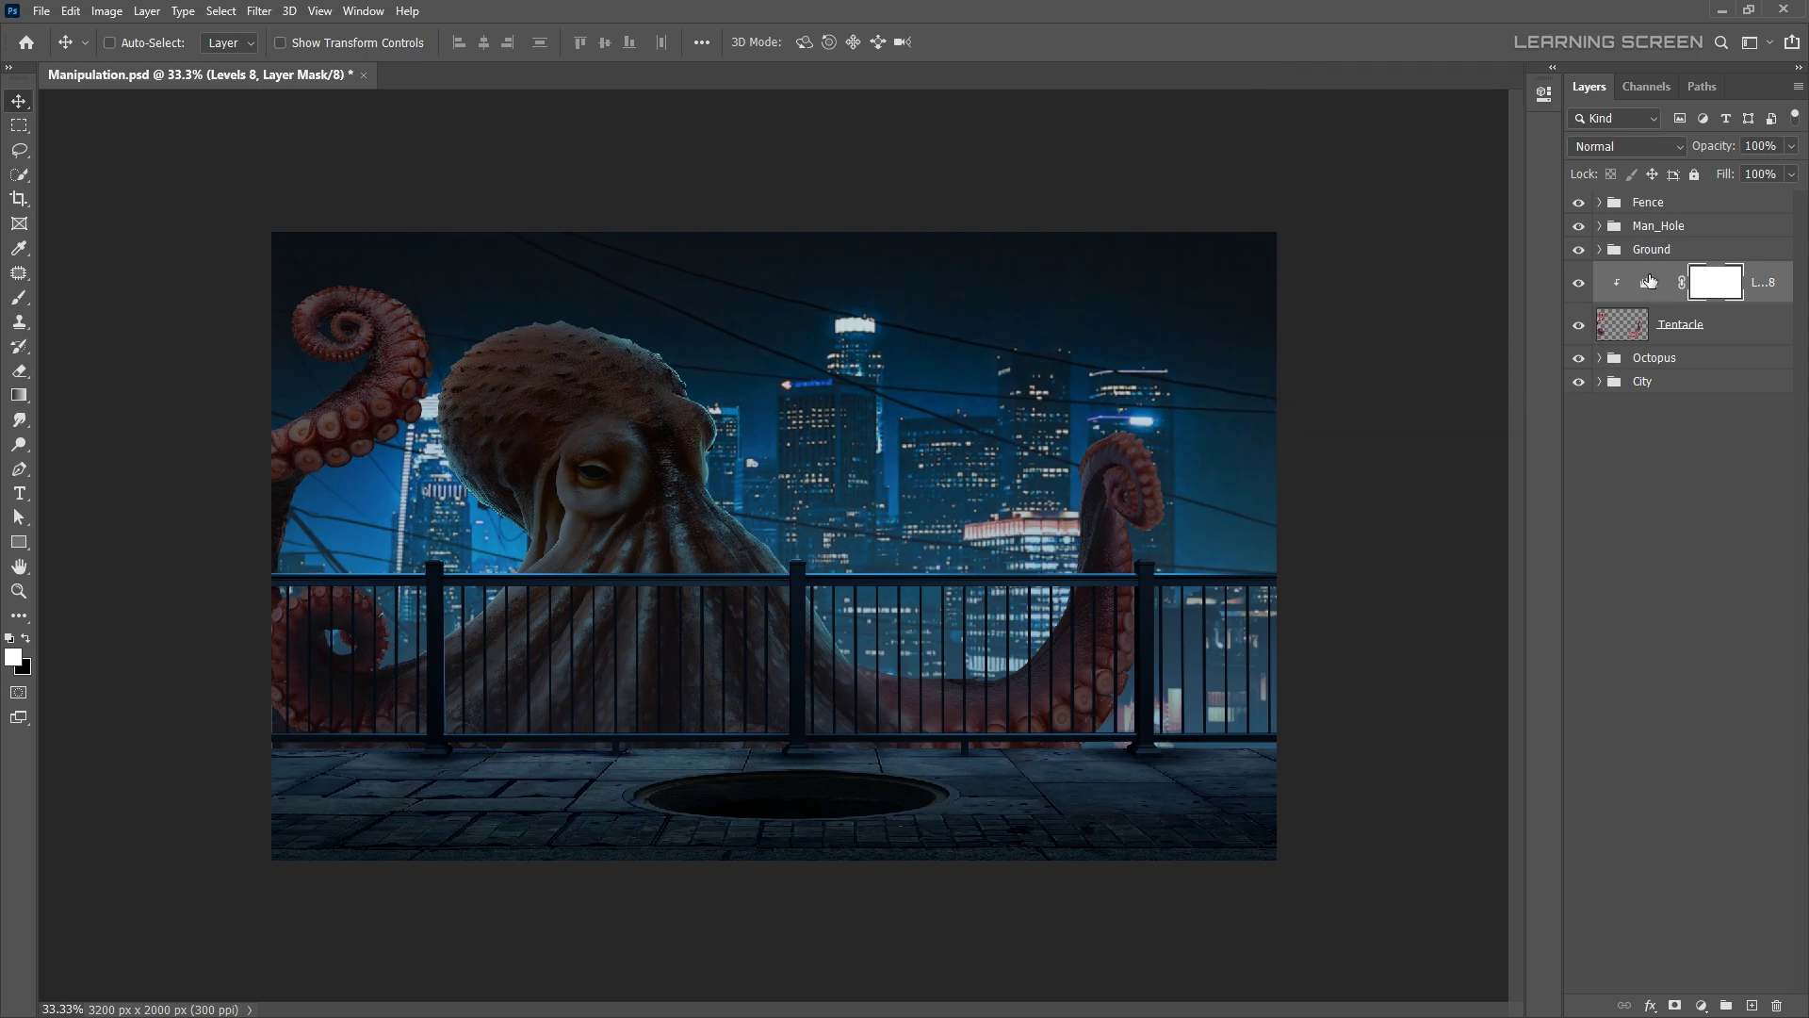
- Add clipped Levels 9 with lowered output white to darken the tentacles further
left_click(1702, 1005)
left_click(1687, 759)
key("ctrl+alt+g")
left_click_drag(1499, 349, 1445, 351)
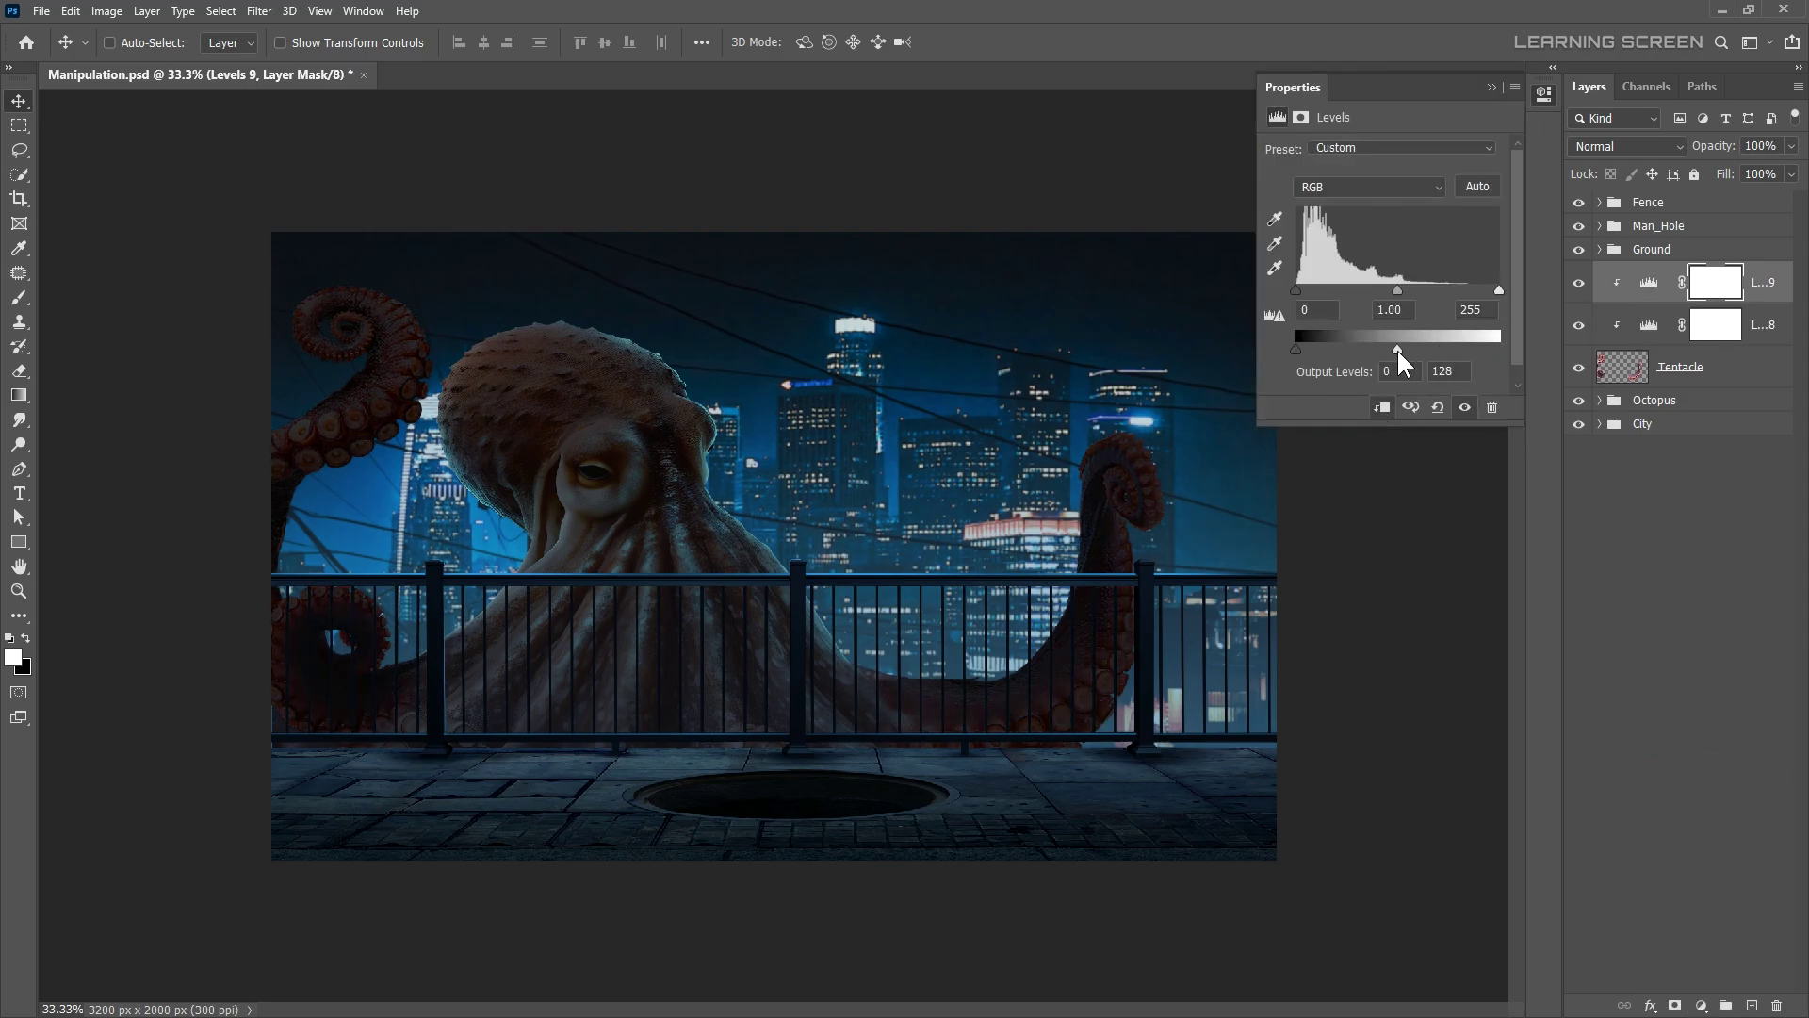
- Invert the Levels 9 mask and paint the darkening back onto the upper-left tentacle
left_click(1301, 117)
key("ctrl+i")
key("b")
scroll(728, 124, "up", 5)
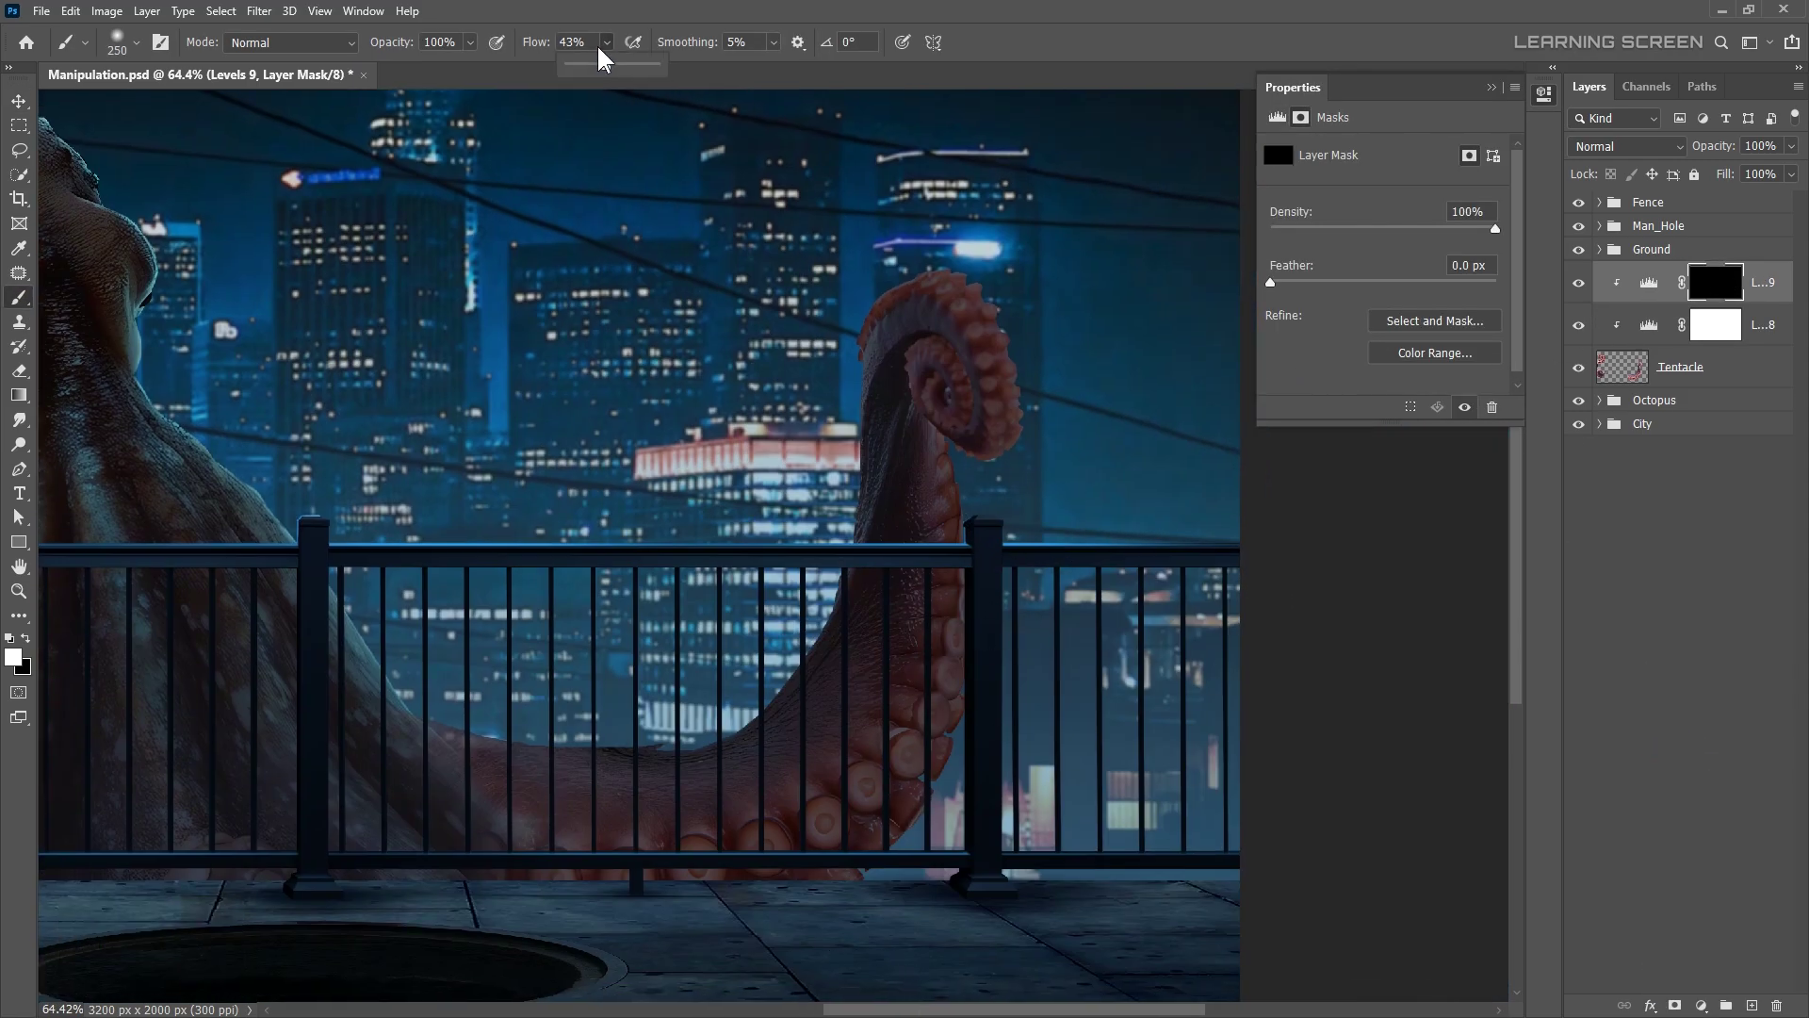
scroll(977, 464, "down", 5)
scroll(484, 505, "up", 5)
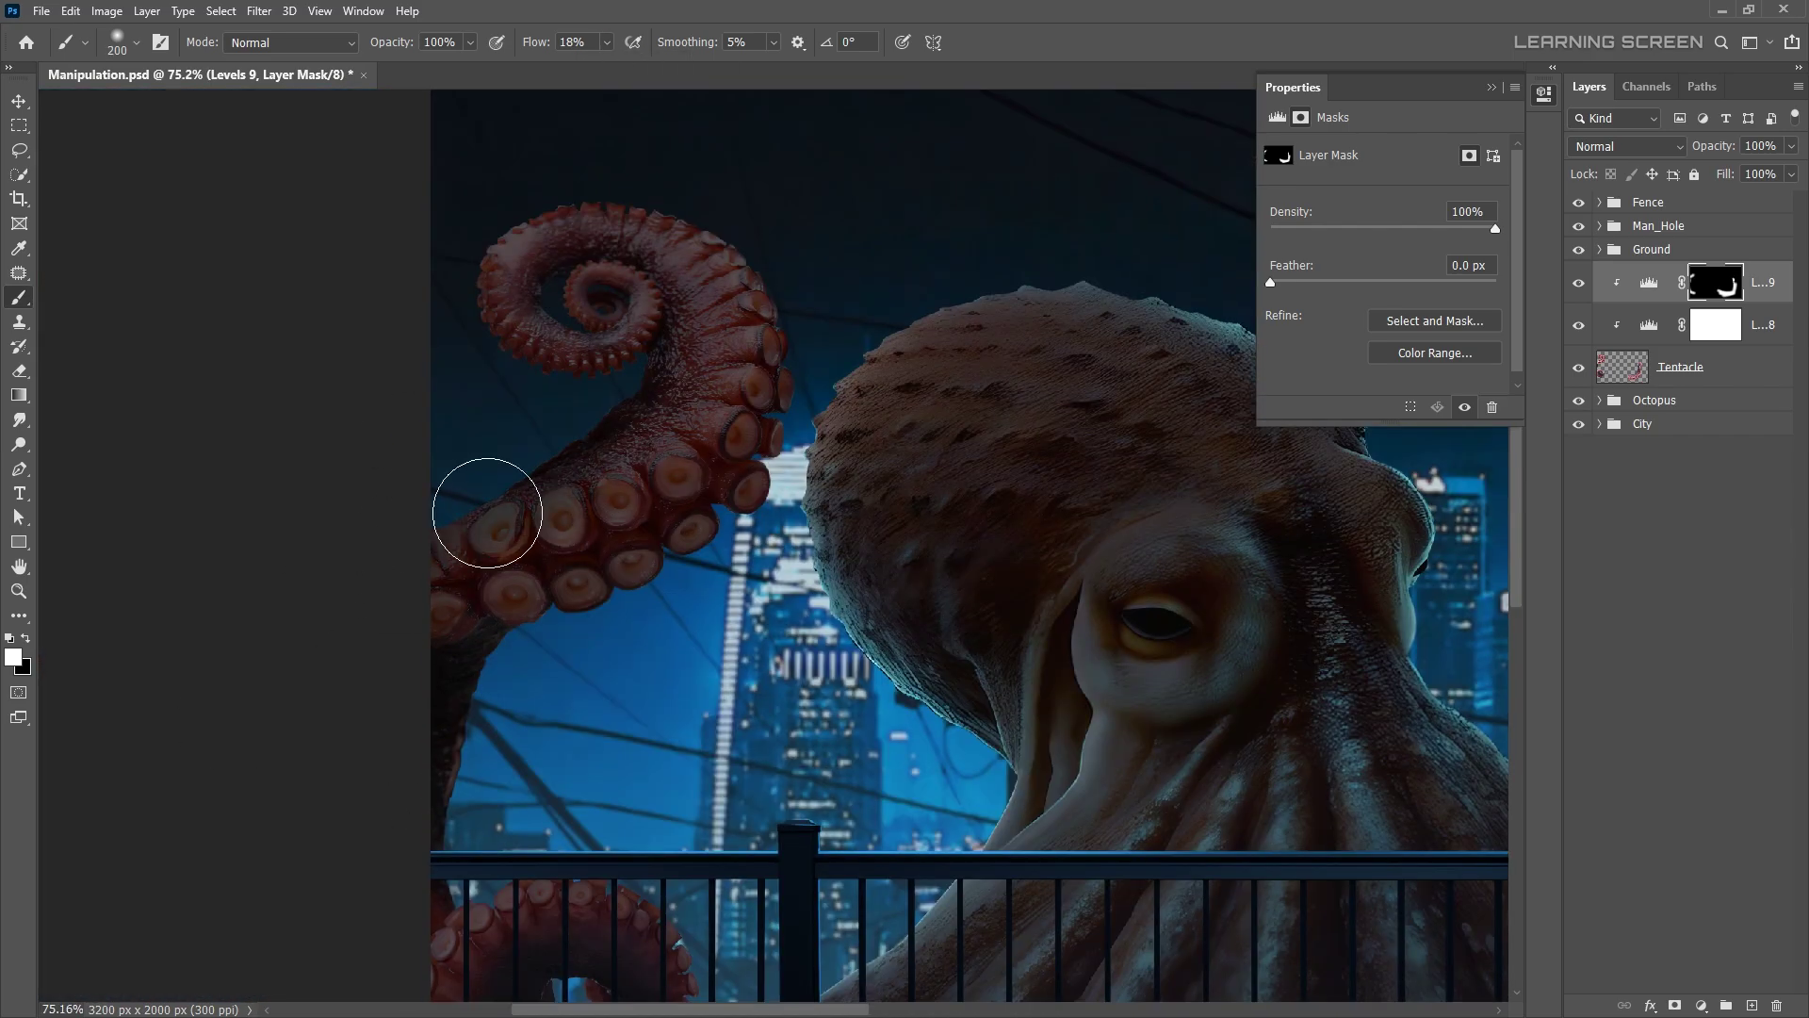
key("bracketright")
key("bracketright")
key("bracketright")
left_click_drag(471, 471, 454, 342)
scroll(545, 697, "down", 4)
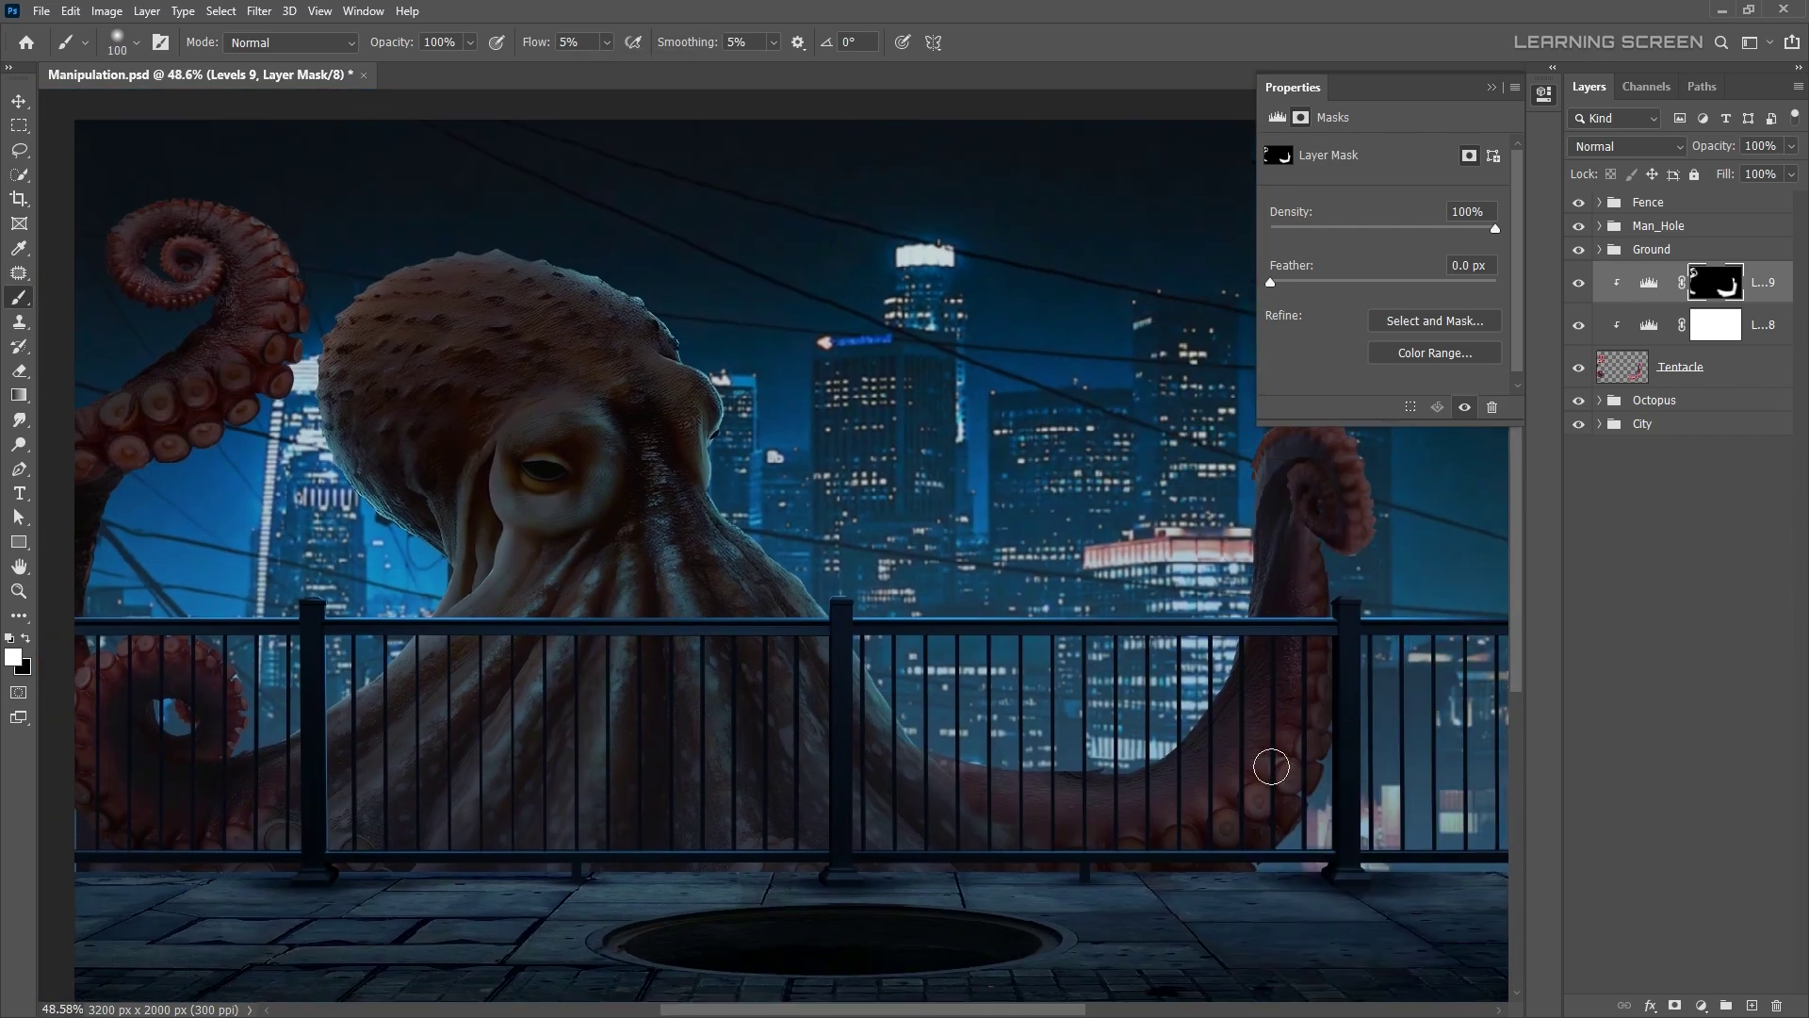
- Add a clipped sky-blue Colorize Hue/Saturation layer in Linear Dodge (Add) mode
left_click(1702, 1005)
left_click(1687, 823)
key("ctrl+alt+g")
left_click(1366, 336)
mouse_move(1272, 227)
left_mouse_down()
mouse_move(1421, 227)
mouse_move(1401, 253)
left_mouse_up()
left_click(1626, 146)
left_click(1623, 356)
left_click(1650, 1005)
- Split the Blend If Underlying Layer slider to soften the blue glow
left_click(1687, 809)
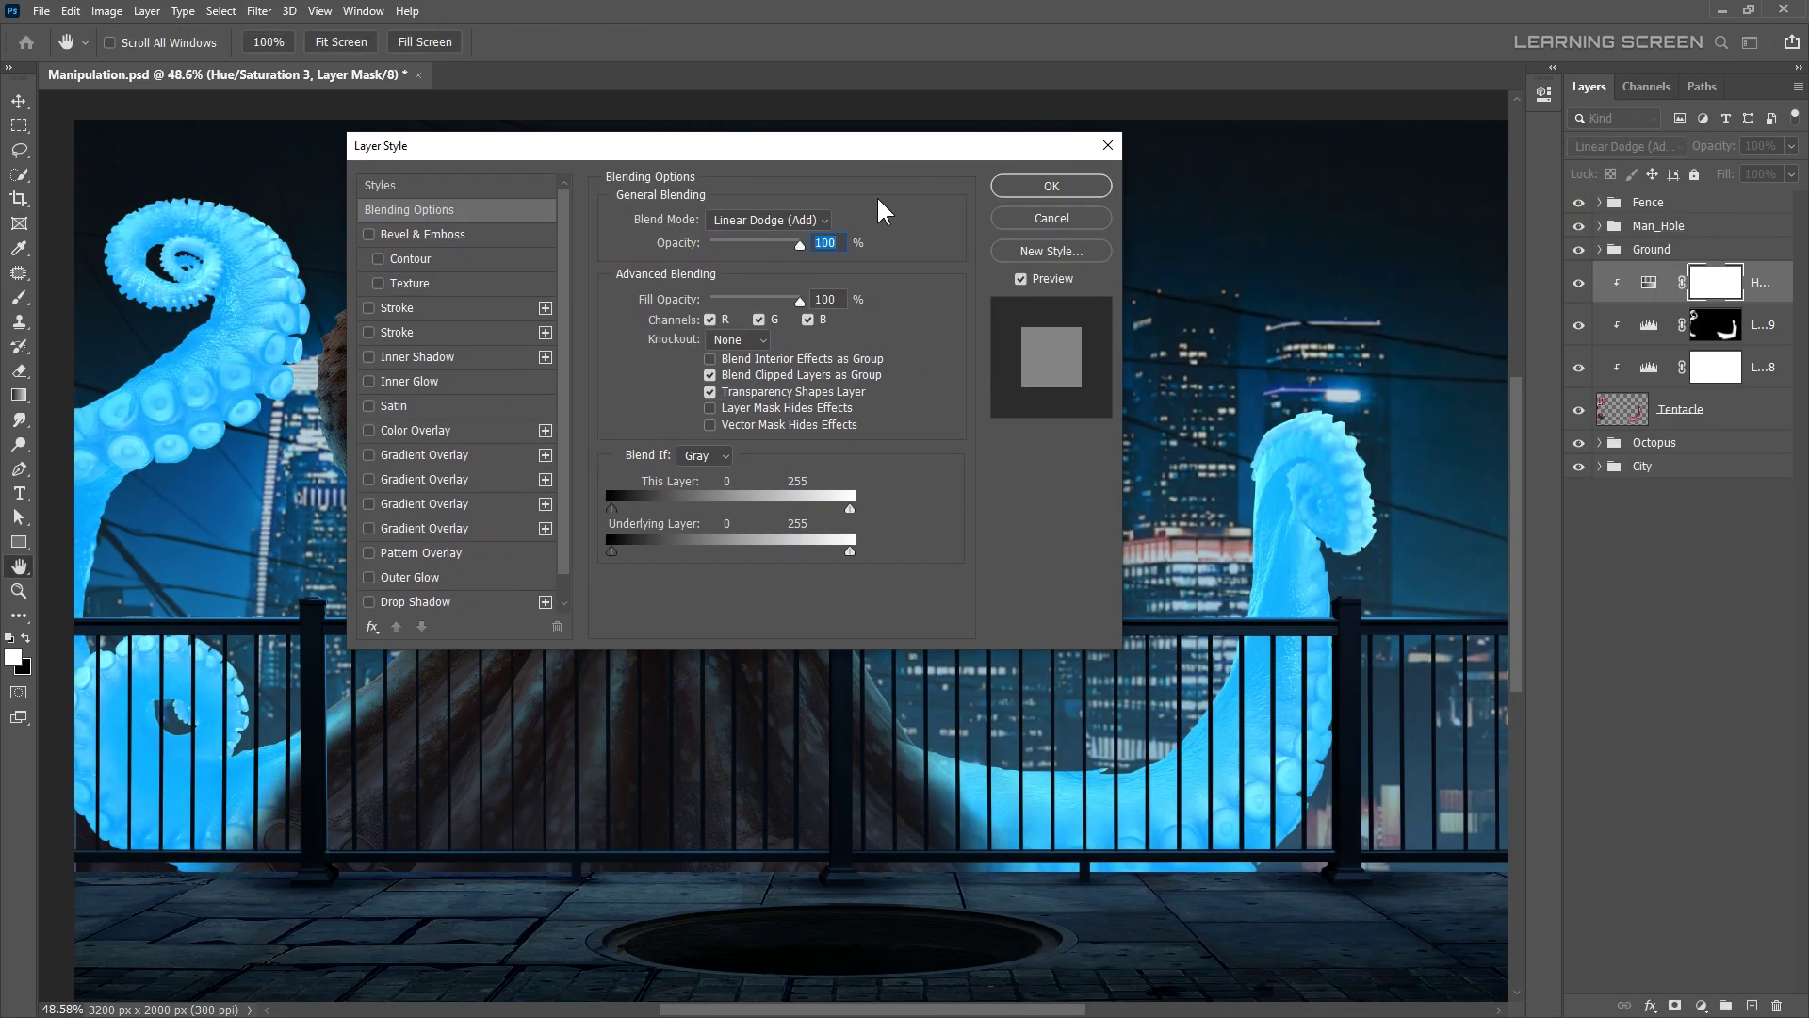
left_click_drag(612, 551, 662, 556)
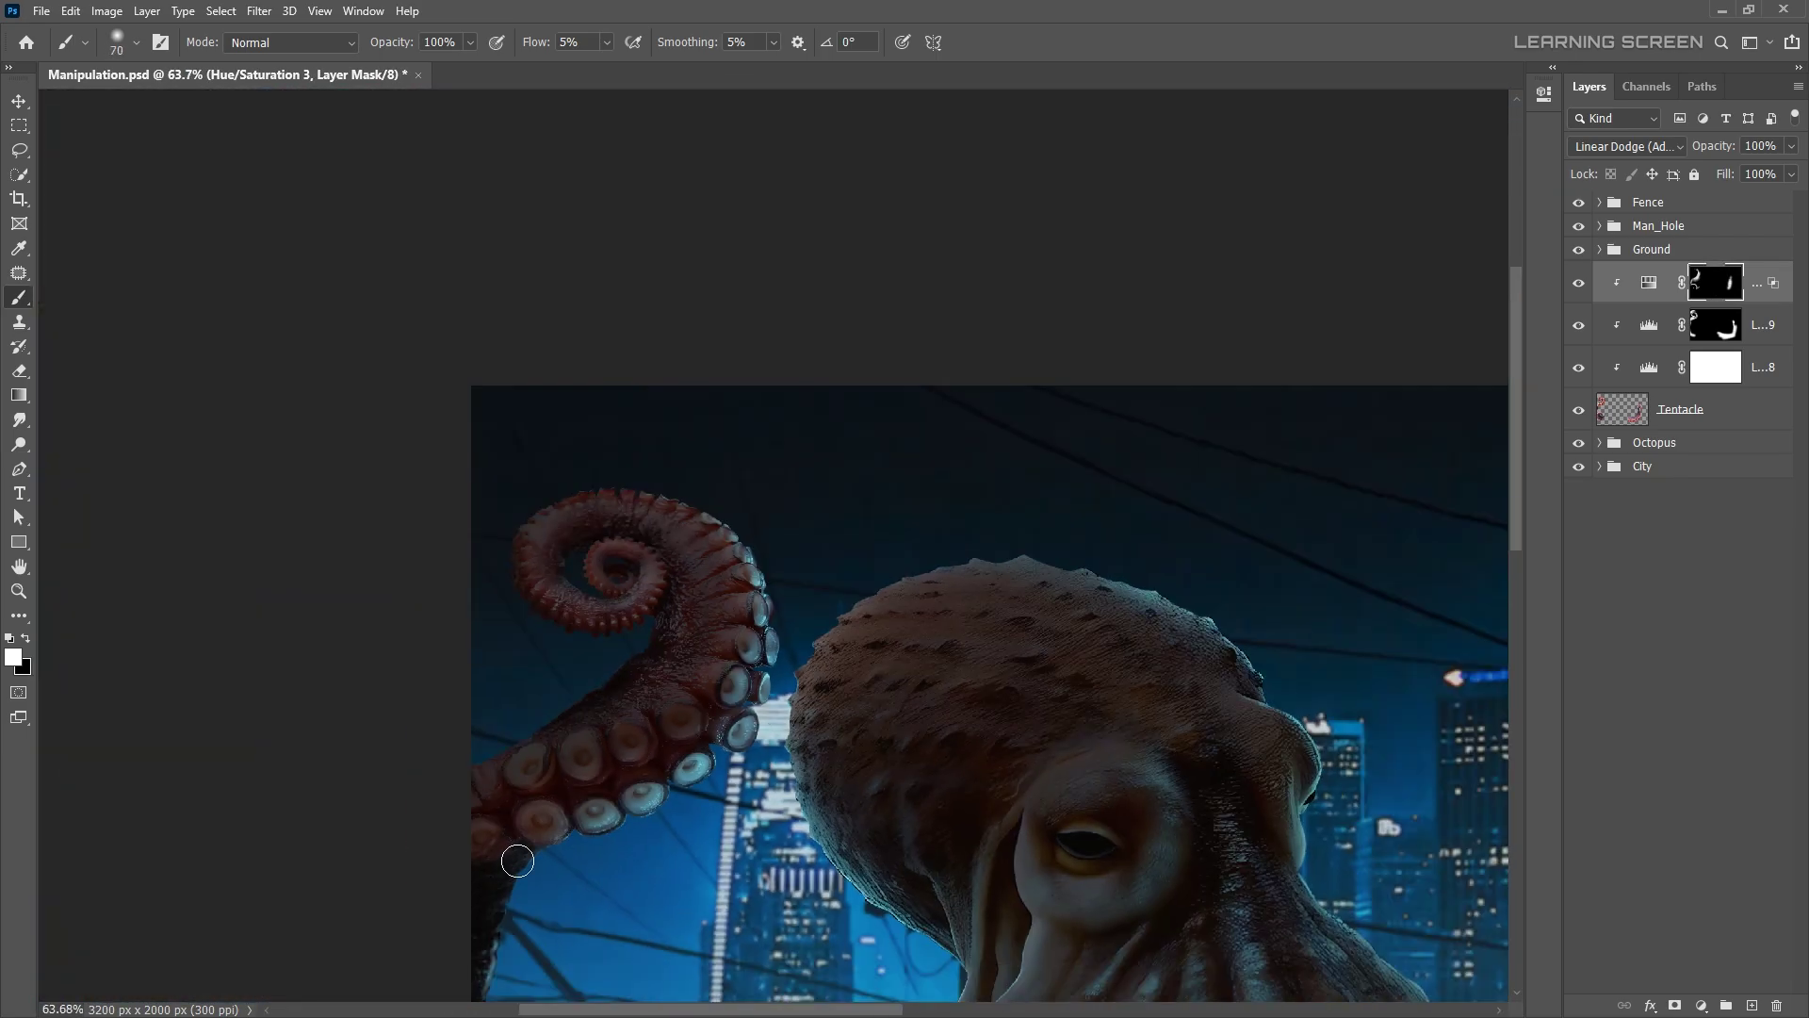
key("ctrl+0")
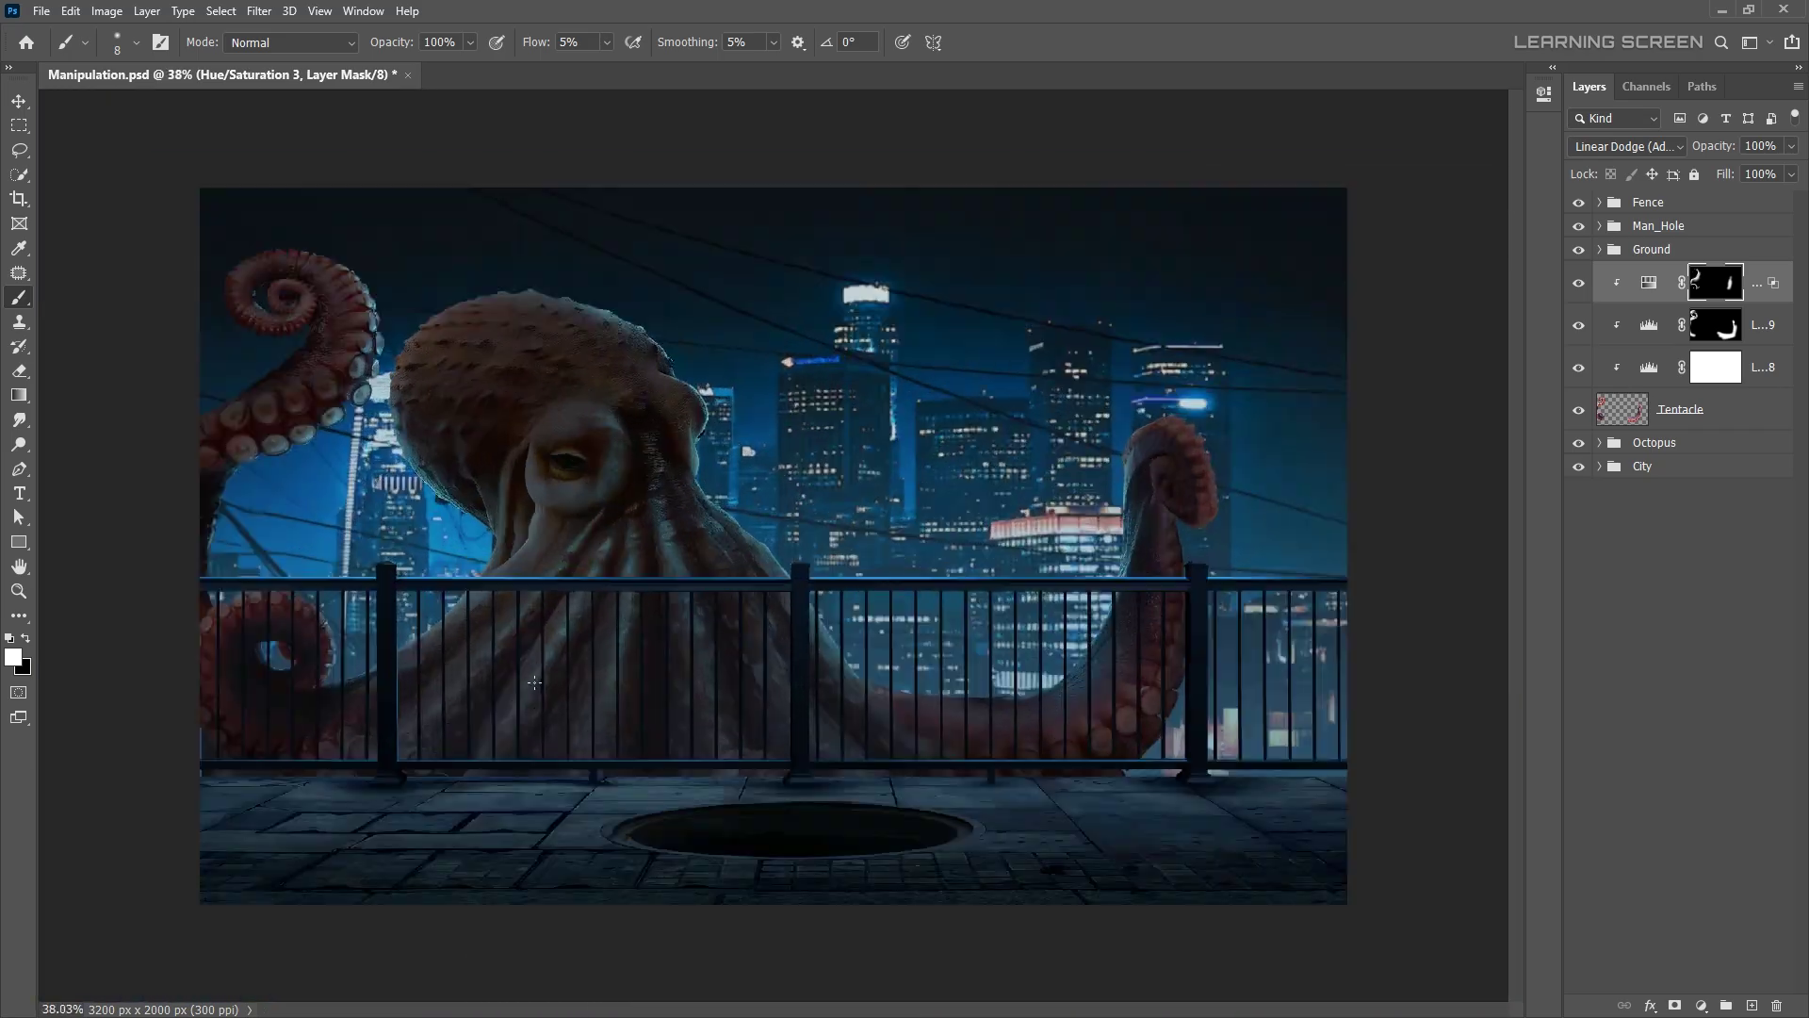
- Add Hue/Saturation 4 at Hue +23 and mask it with a black 70 px brush
left_click(1701, 1005)
left_click(1659, 845)
mouse_move(1383, 227)
left_mouse_down()
mouse_move(1409, 227)
mouse_move(1323, 269)
left_mouse_up()
left_click(1716, 285)
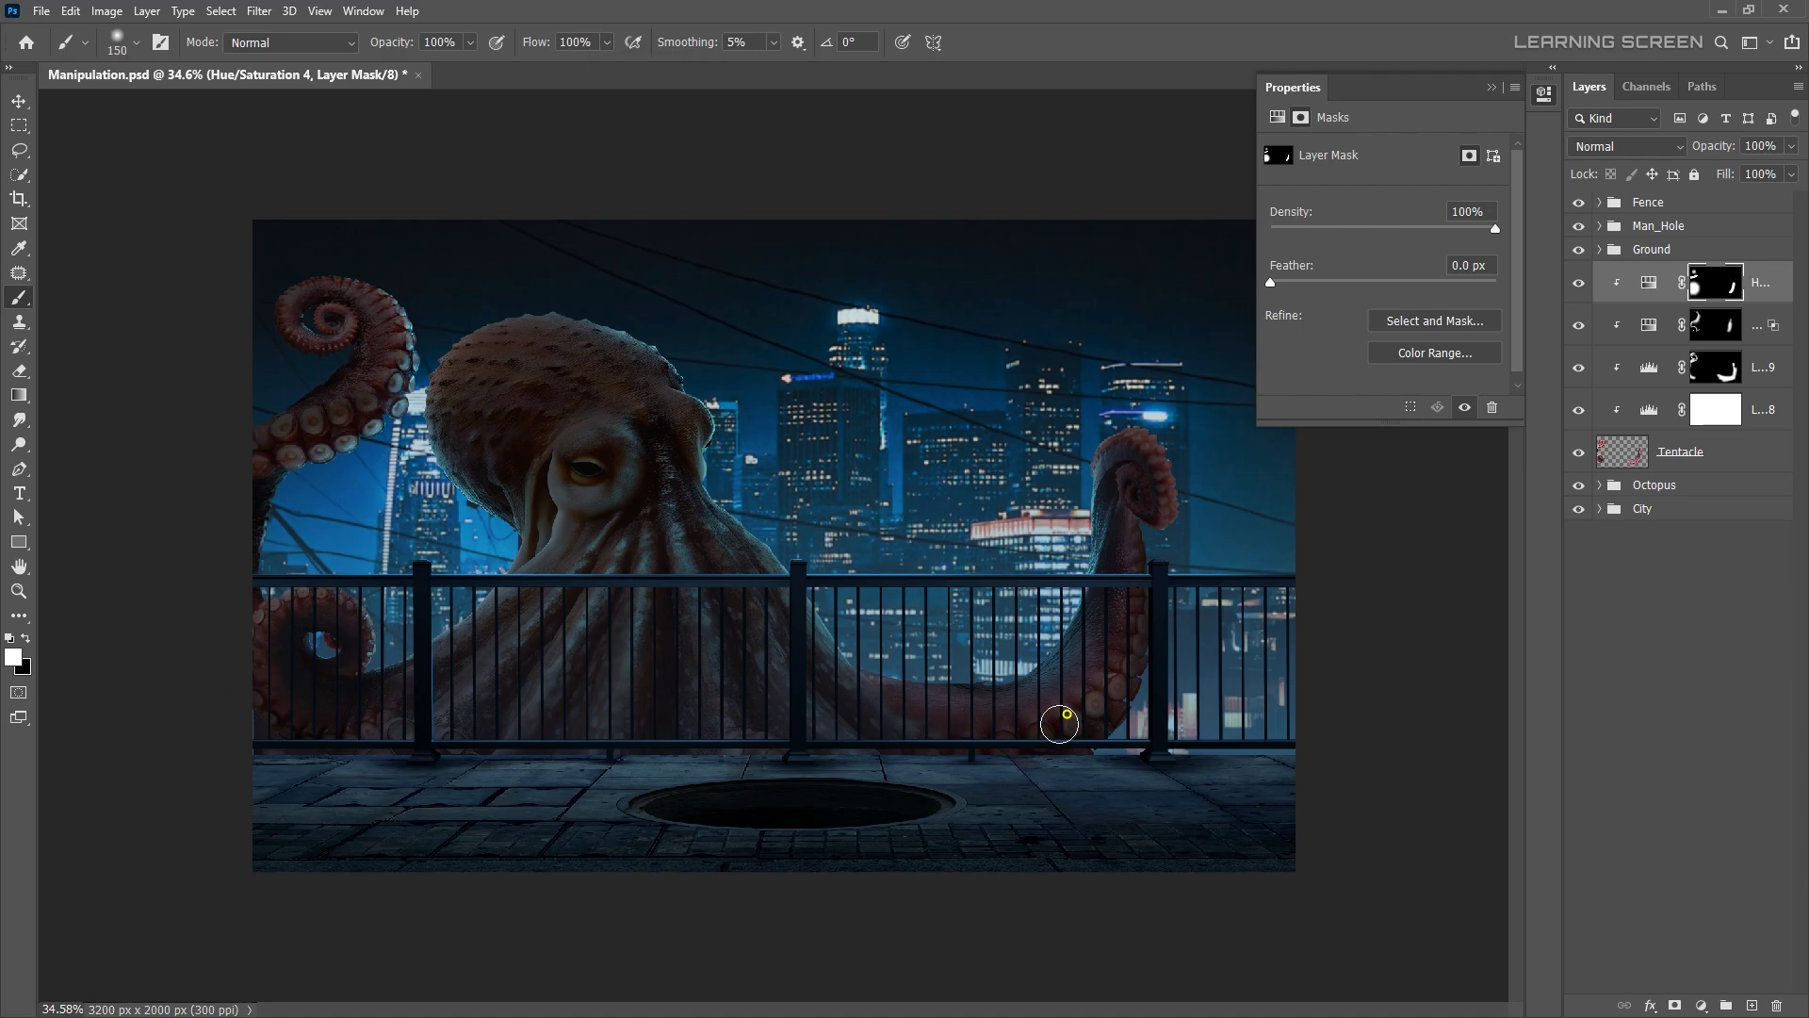
scroll(801, 701, "up", 5)
key("x")
key("bracketright")
key("bracketright")
key("bracketright")
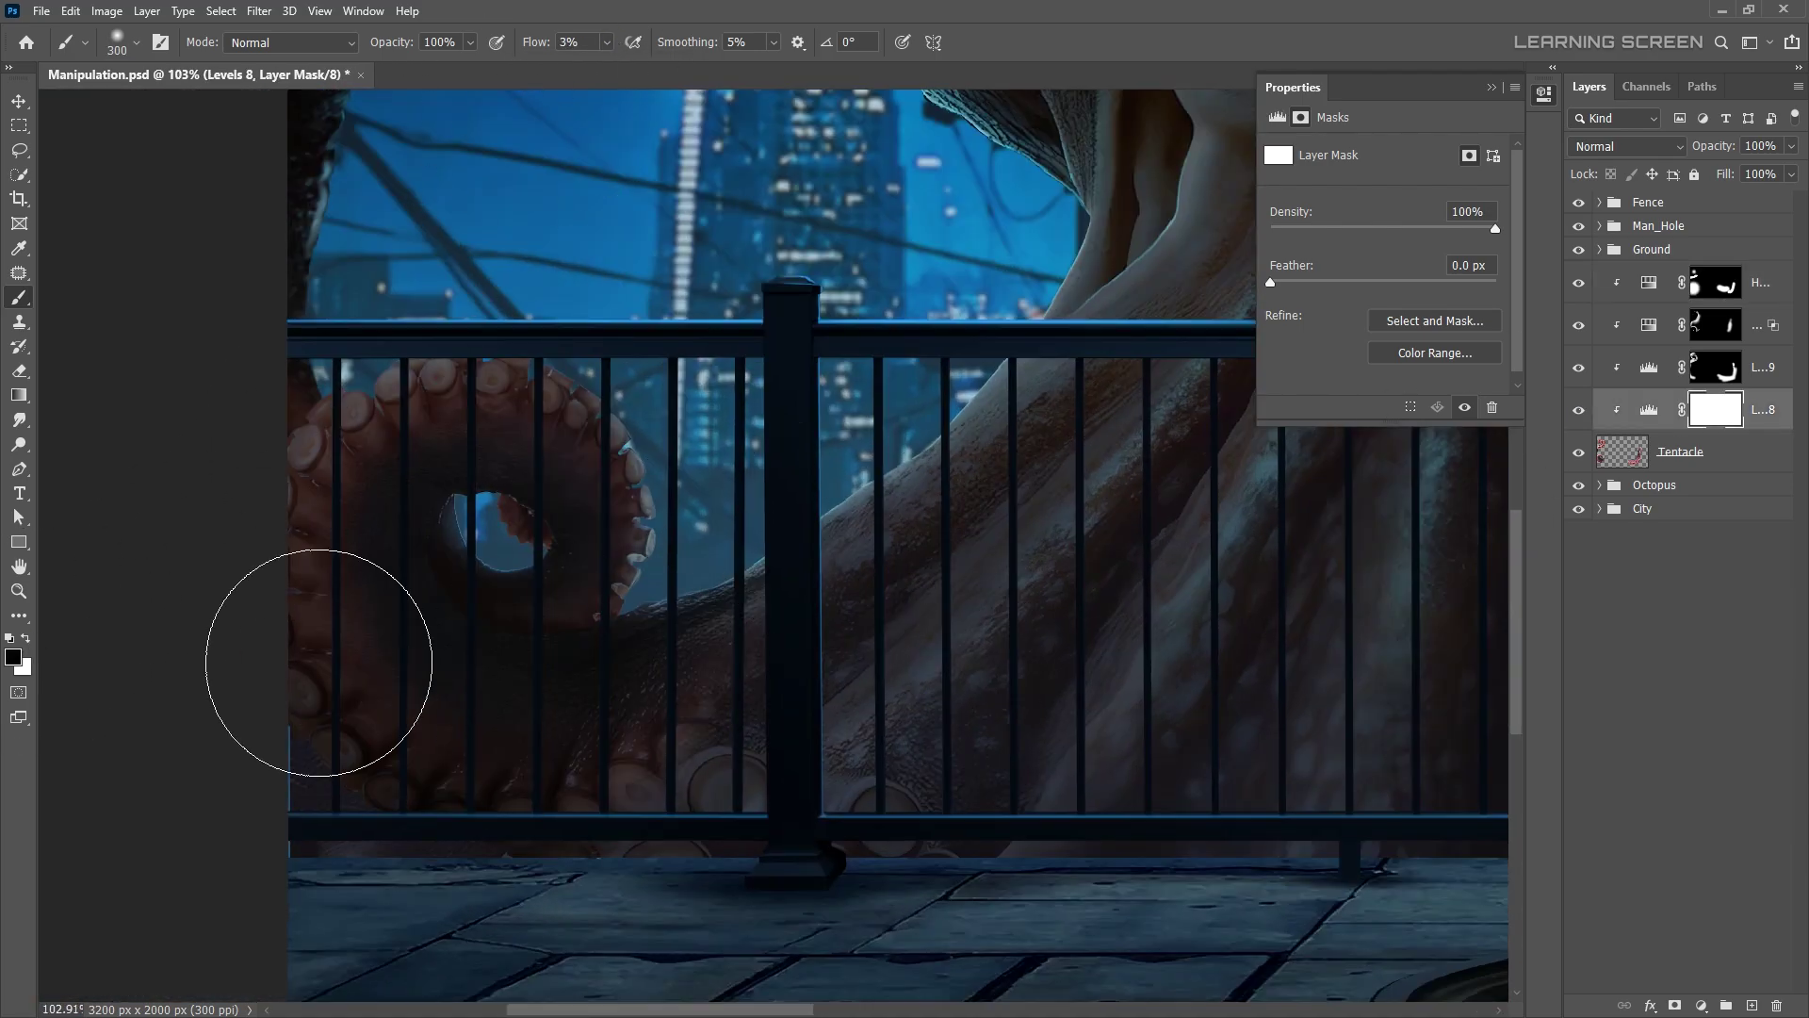
scroll(562, 724, "up", 3)
key("bracketleft")
key("bracketleft")
key("bracketleft")
scroll(477, 764, "down", 5)
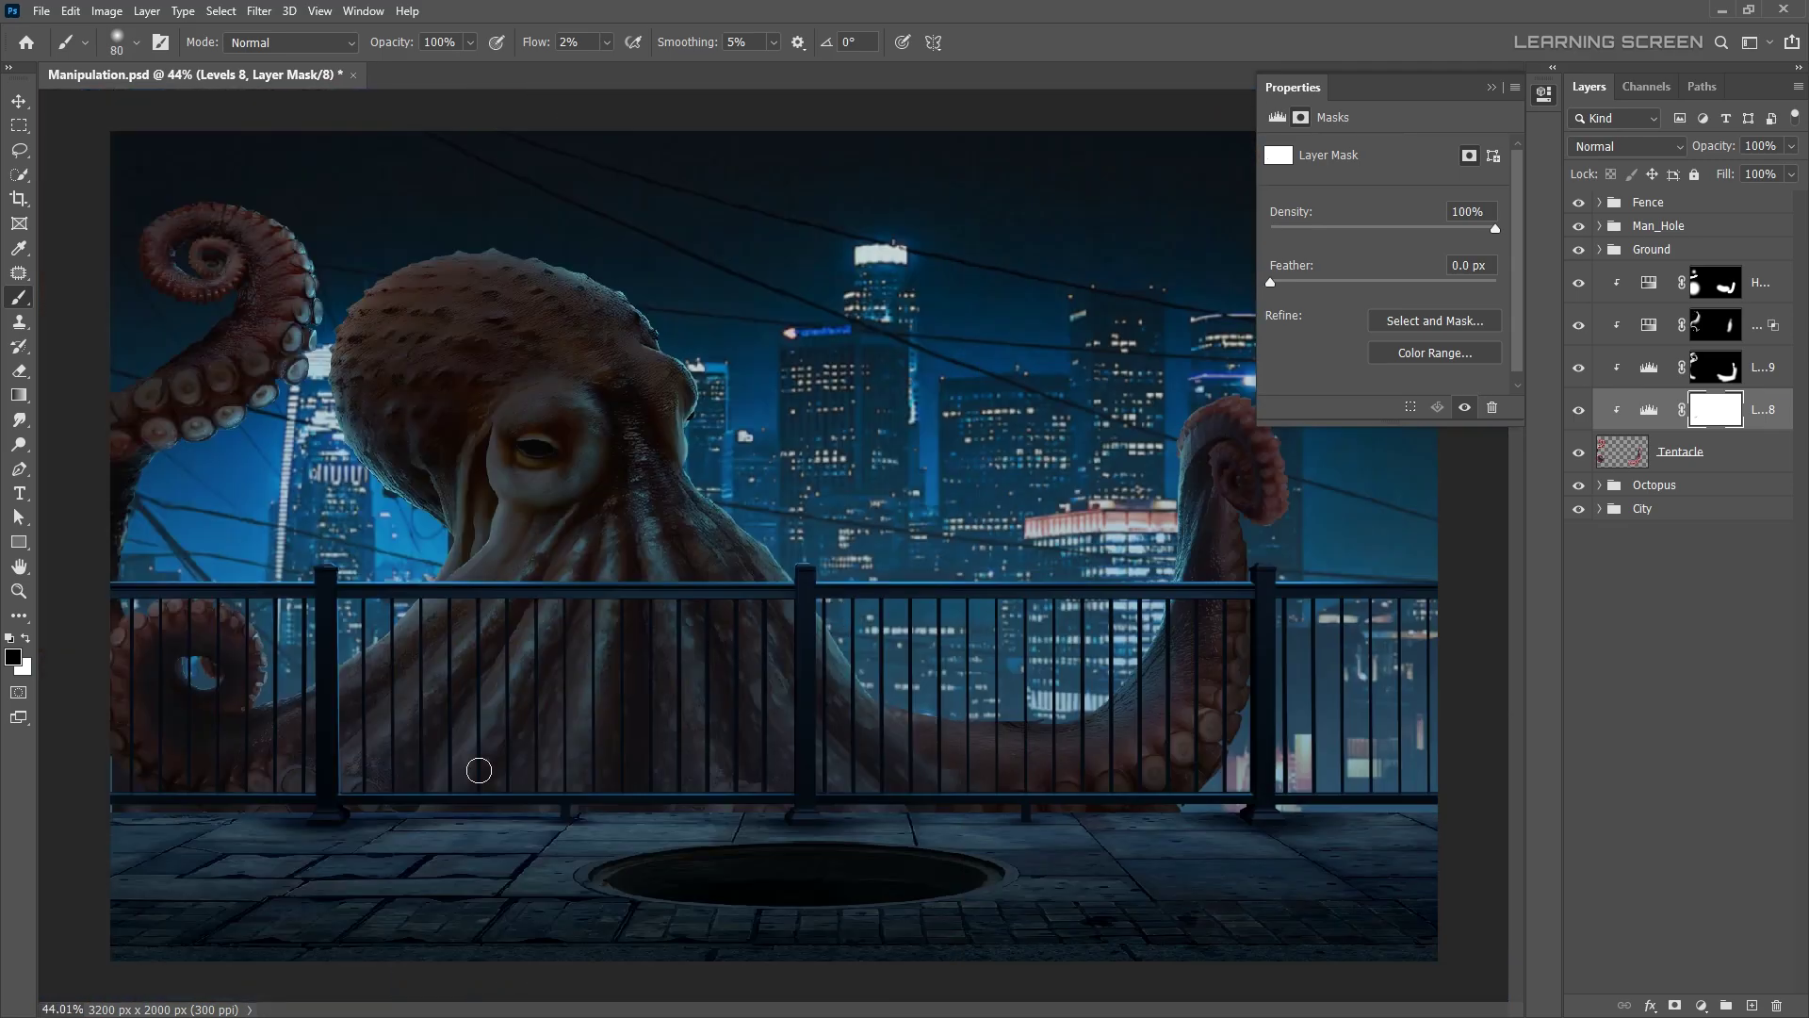
scroll(477, 675, "down", 4)
scroll(355, 719, "up", 4)
scroll(542, 673, "down", 2)
- Expand the Octopus group and add a new Levels 10 layer to it
key("v")
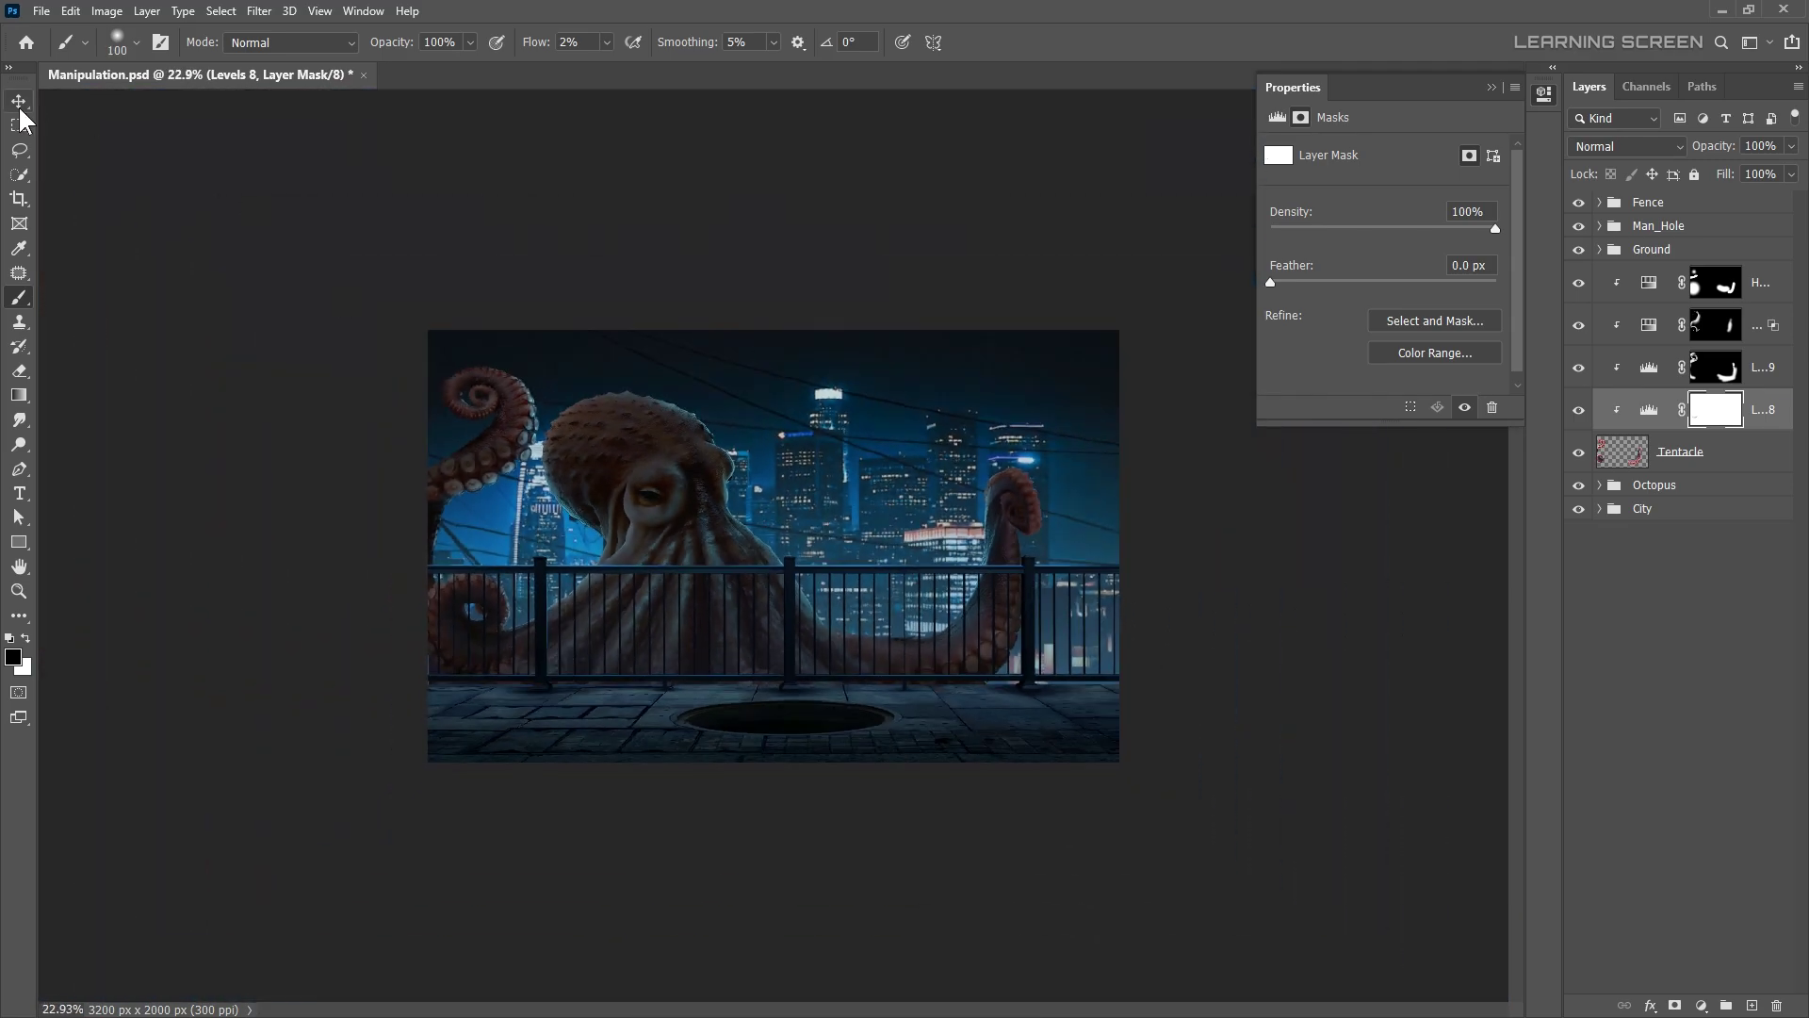
scroll(302, 727, "up", 3)
left_click(1599, 485)
left_click(1649, 409)
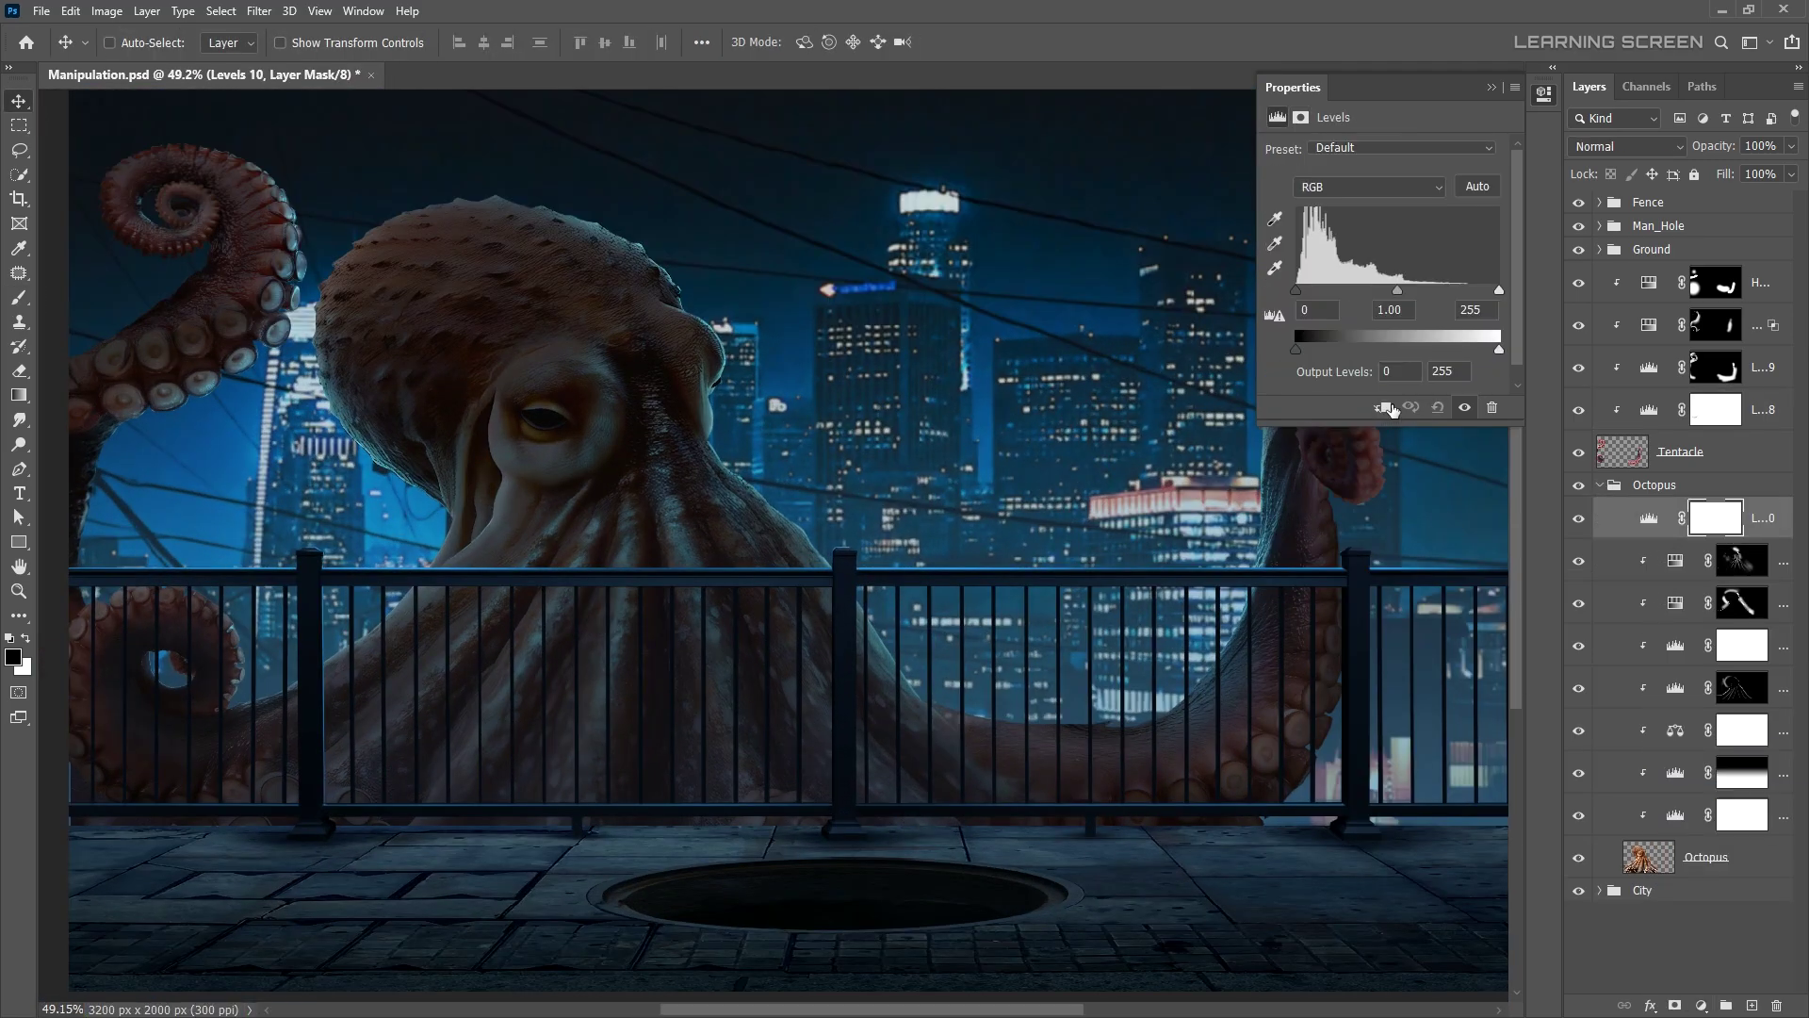
- Set Levels 10 to 20/1.21/255 with output 225, then invert and paint its mask
left_click_drag(1663, 762, 1668, 514)
left_click_drag(1404, 291, 1393, 291)
left_click(1301, 117)
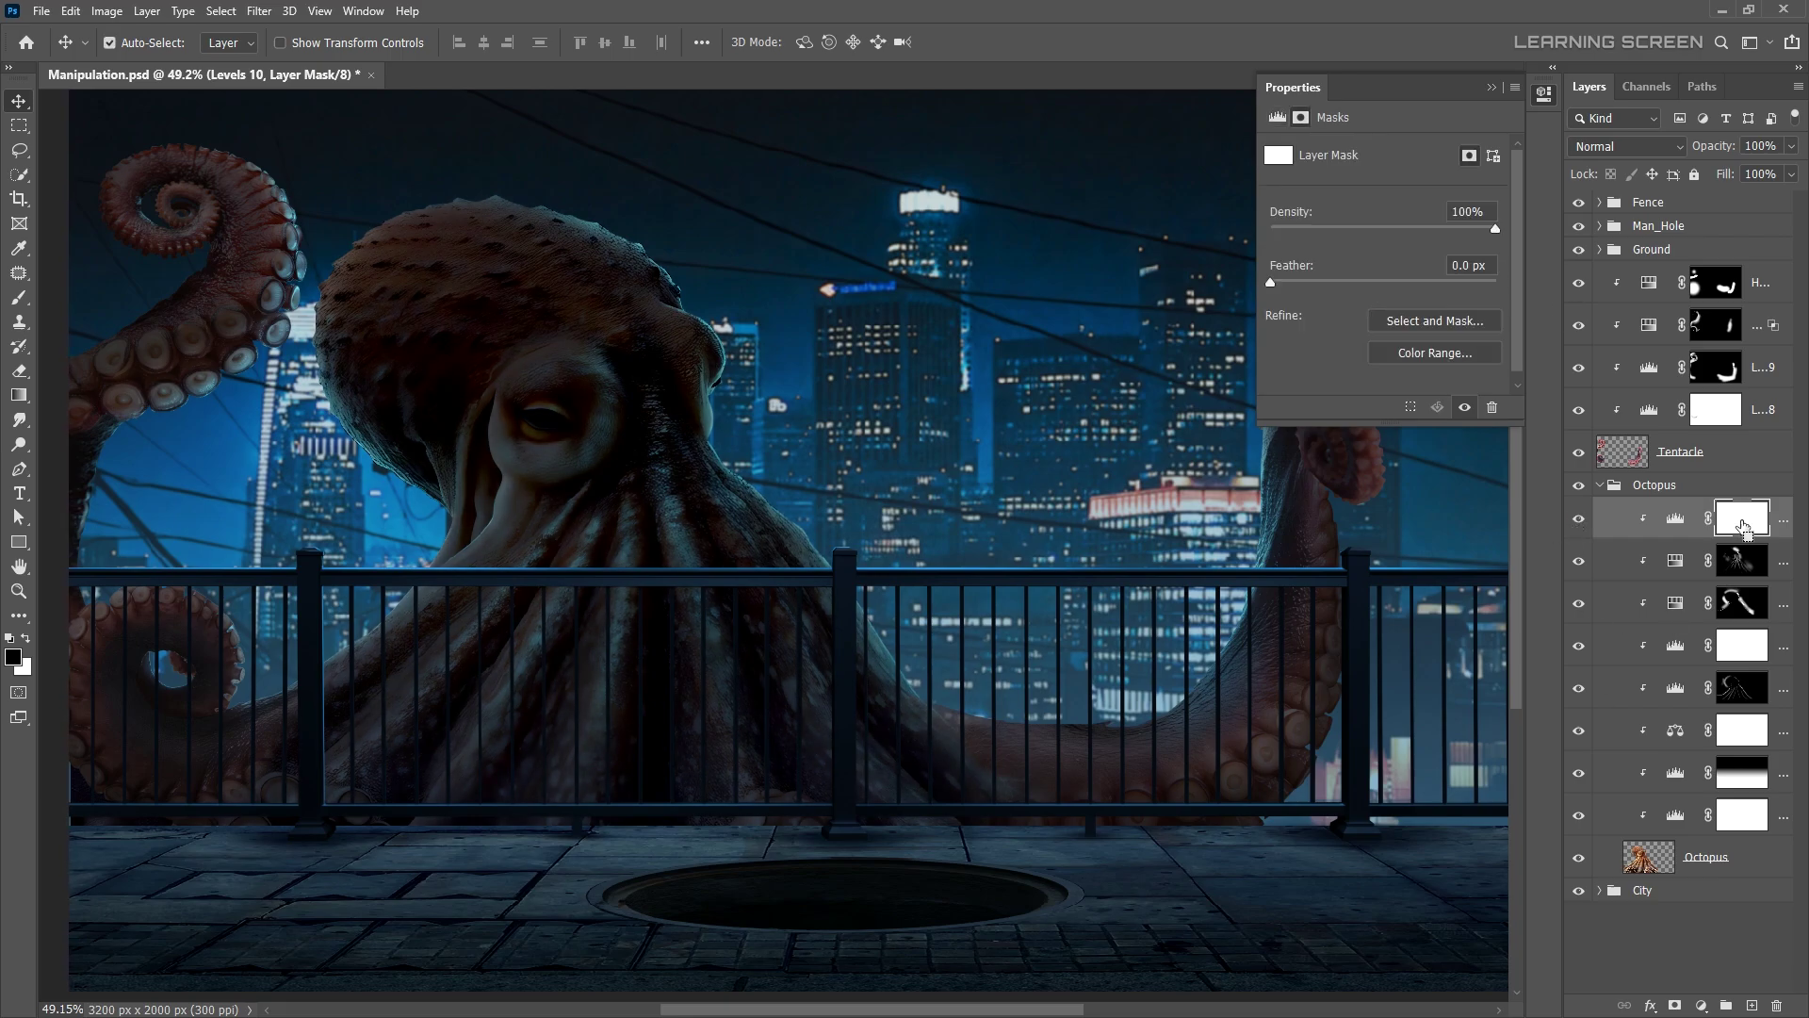
key("ctrl+i")
key("b")
left_click(27, 640)
scroll(578, 748, "up", 2)
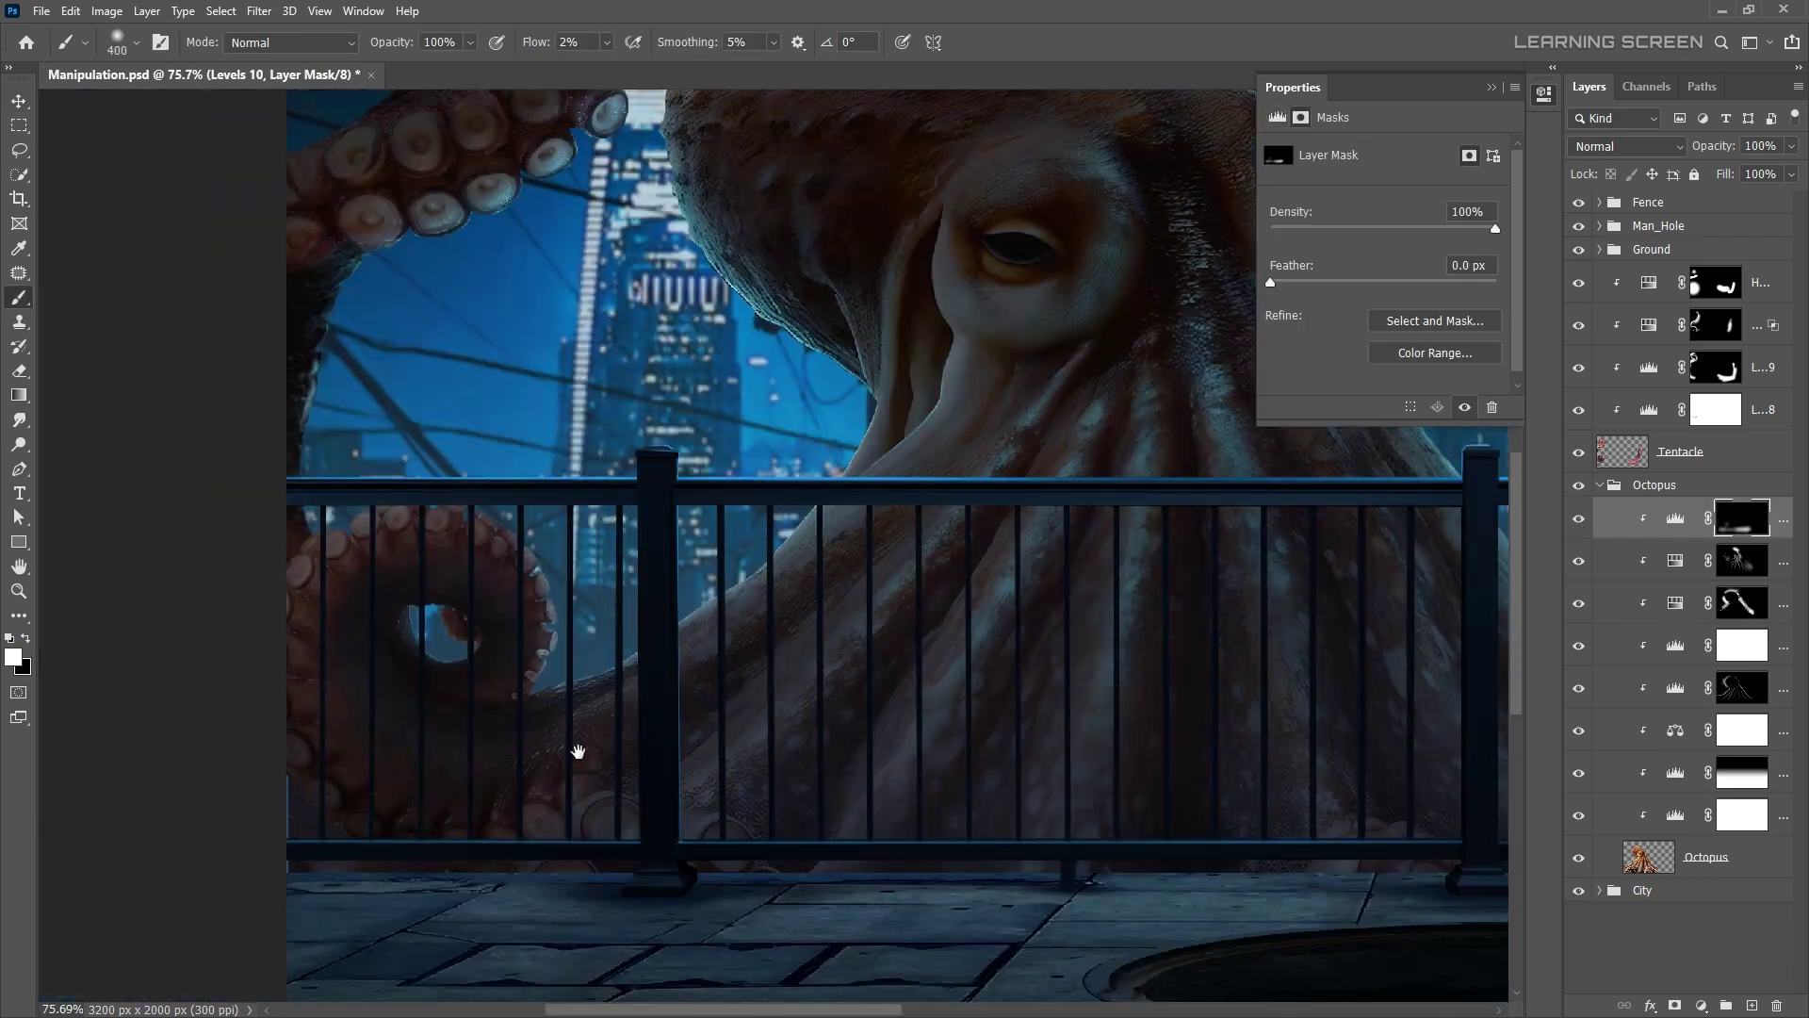
- Erase stray edges from the Tentacle layer
key("e")
key("x")
scroll(760, 689, "up", 1)
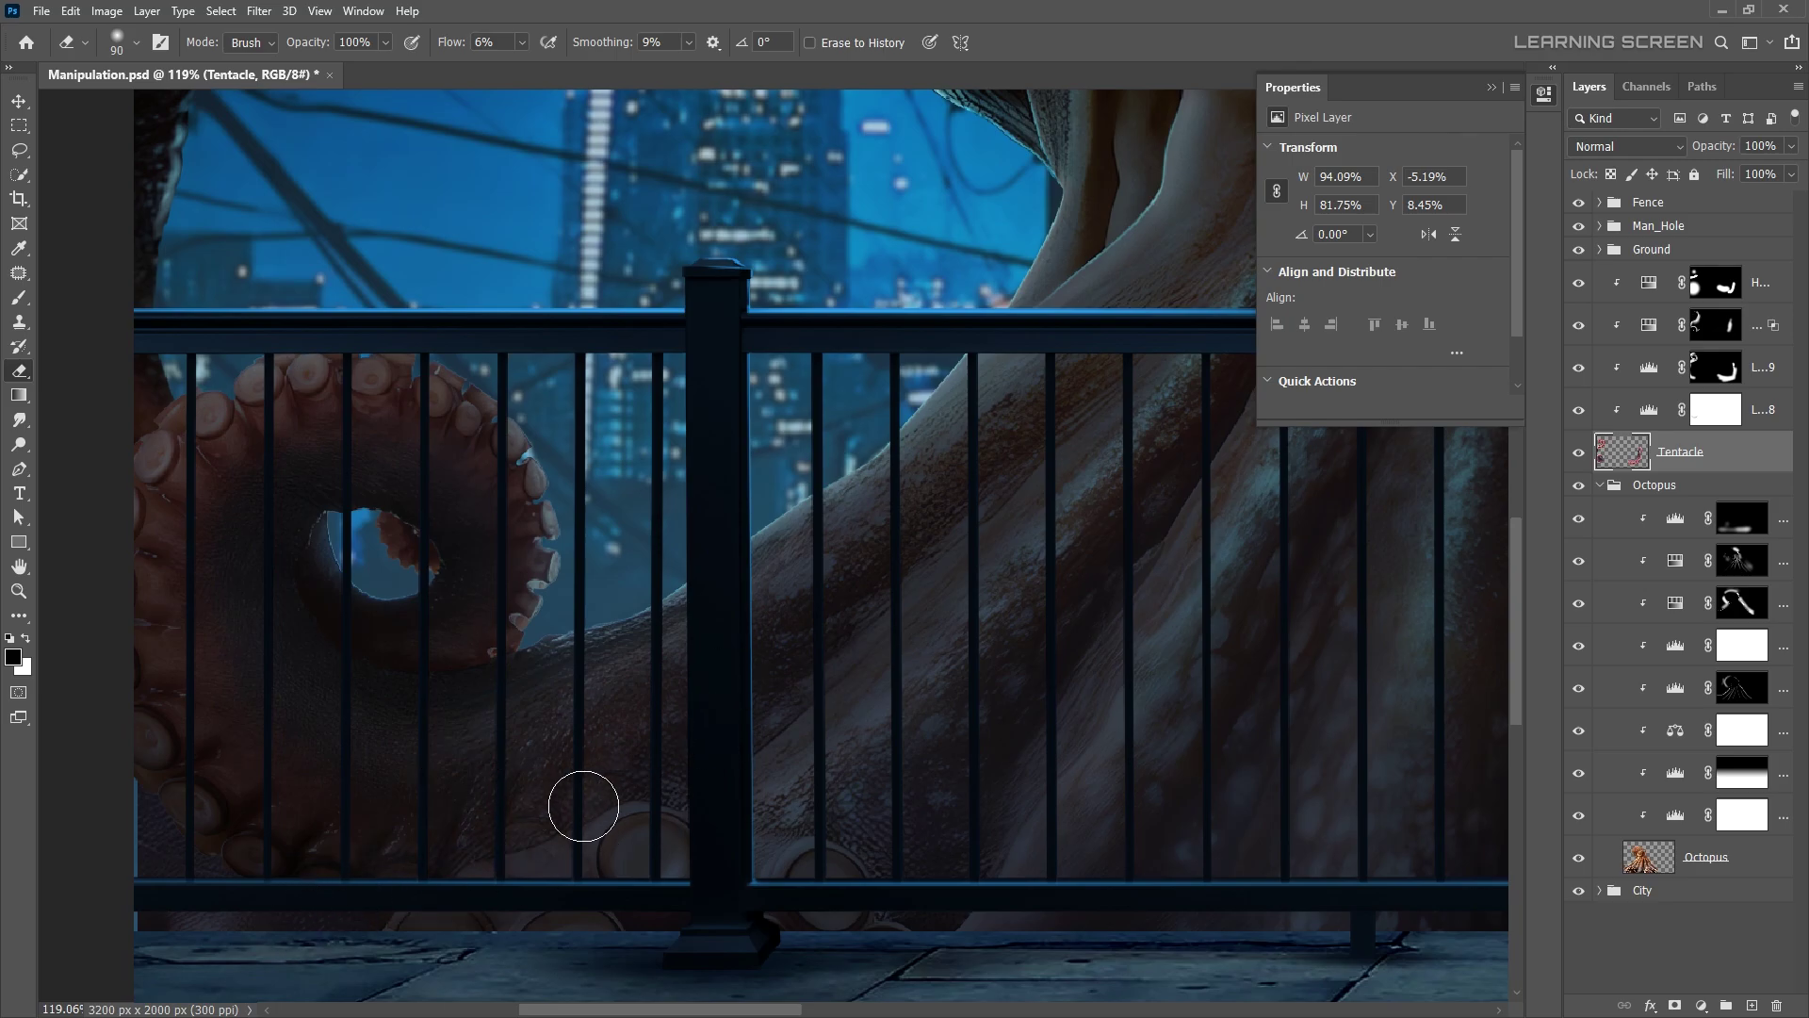
scroll(583, 805, "down", 5)
- Move the Tentacle layer and its adjustments into the Octopus group
left_click(1599, 249)
left_click(1655, 272)
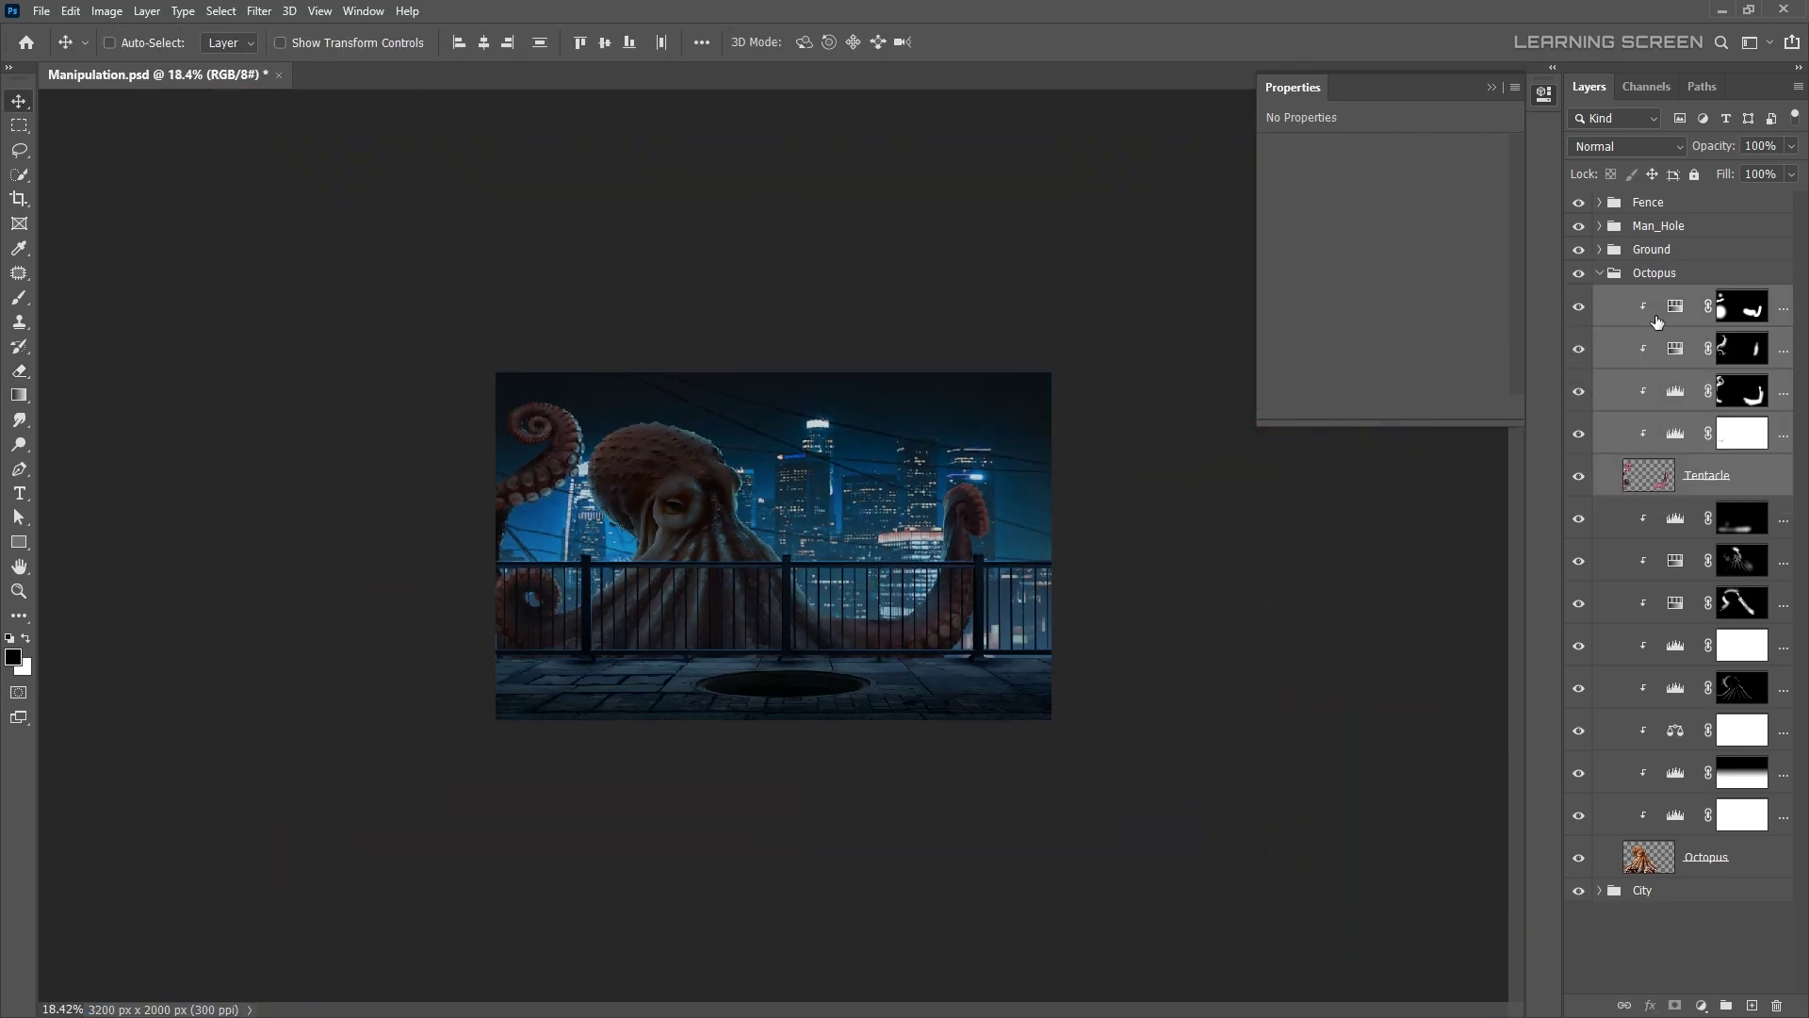
left_click(1599, 272)
scroll(1380, 489, "up", 3)
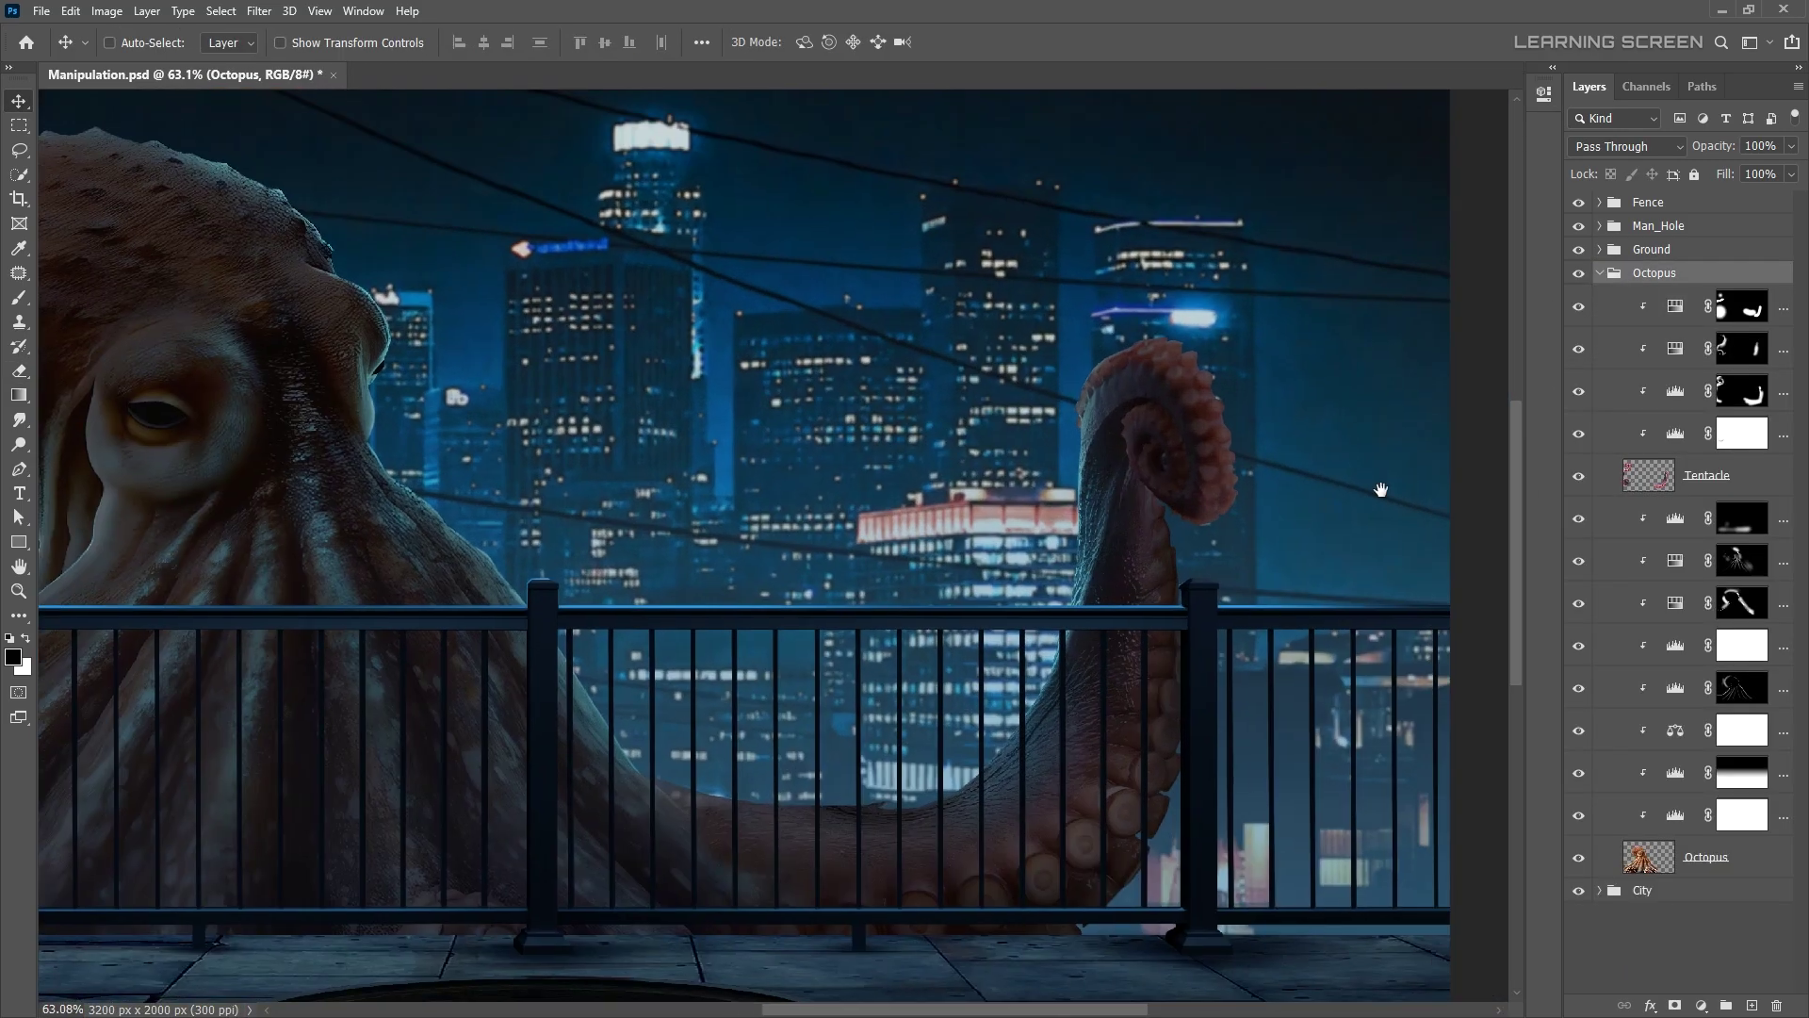
key("ctrl+minus")
- Refine the Levels 9 mask edges with a small white brush
left_click(1743, 391)
scroll(1121, 471, "up", 5)
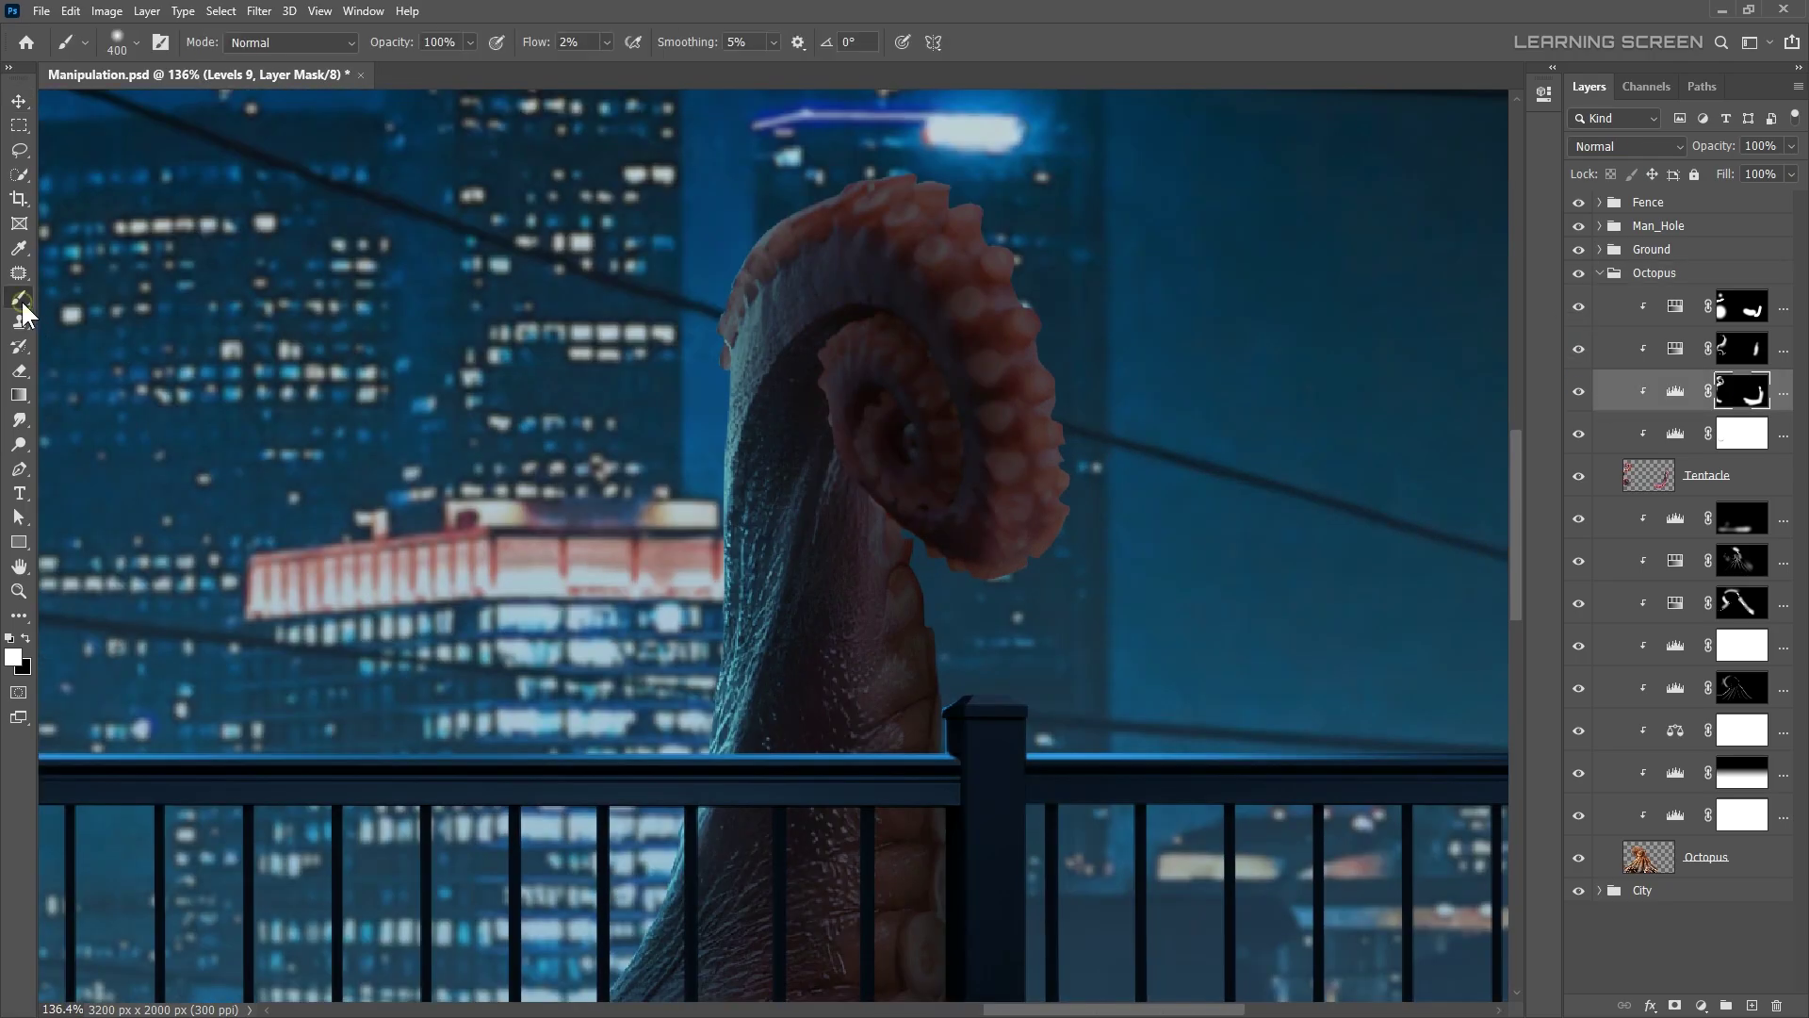
key("b")
key("x")
right_click(971, 513)
key("Escape")
key("bracketleft")
key("bracketleft")
key("bracketleft")
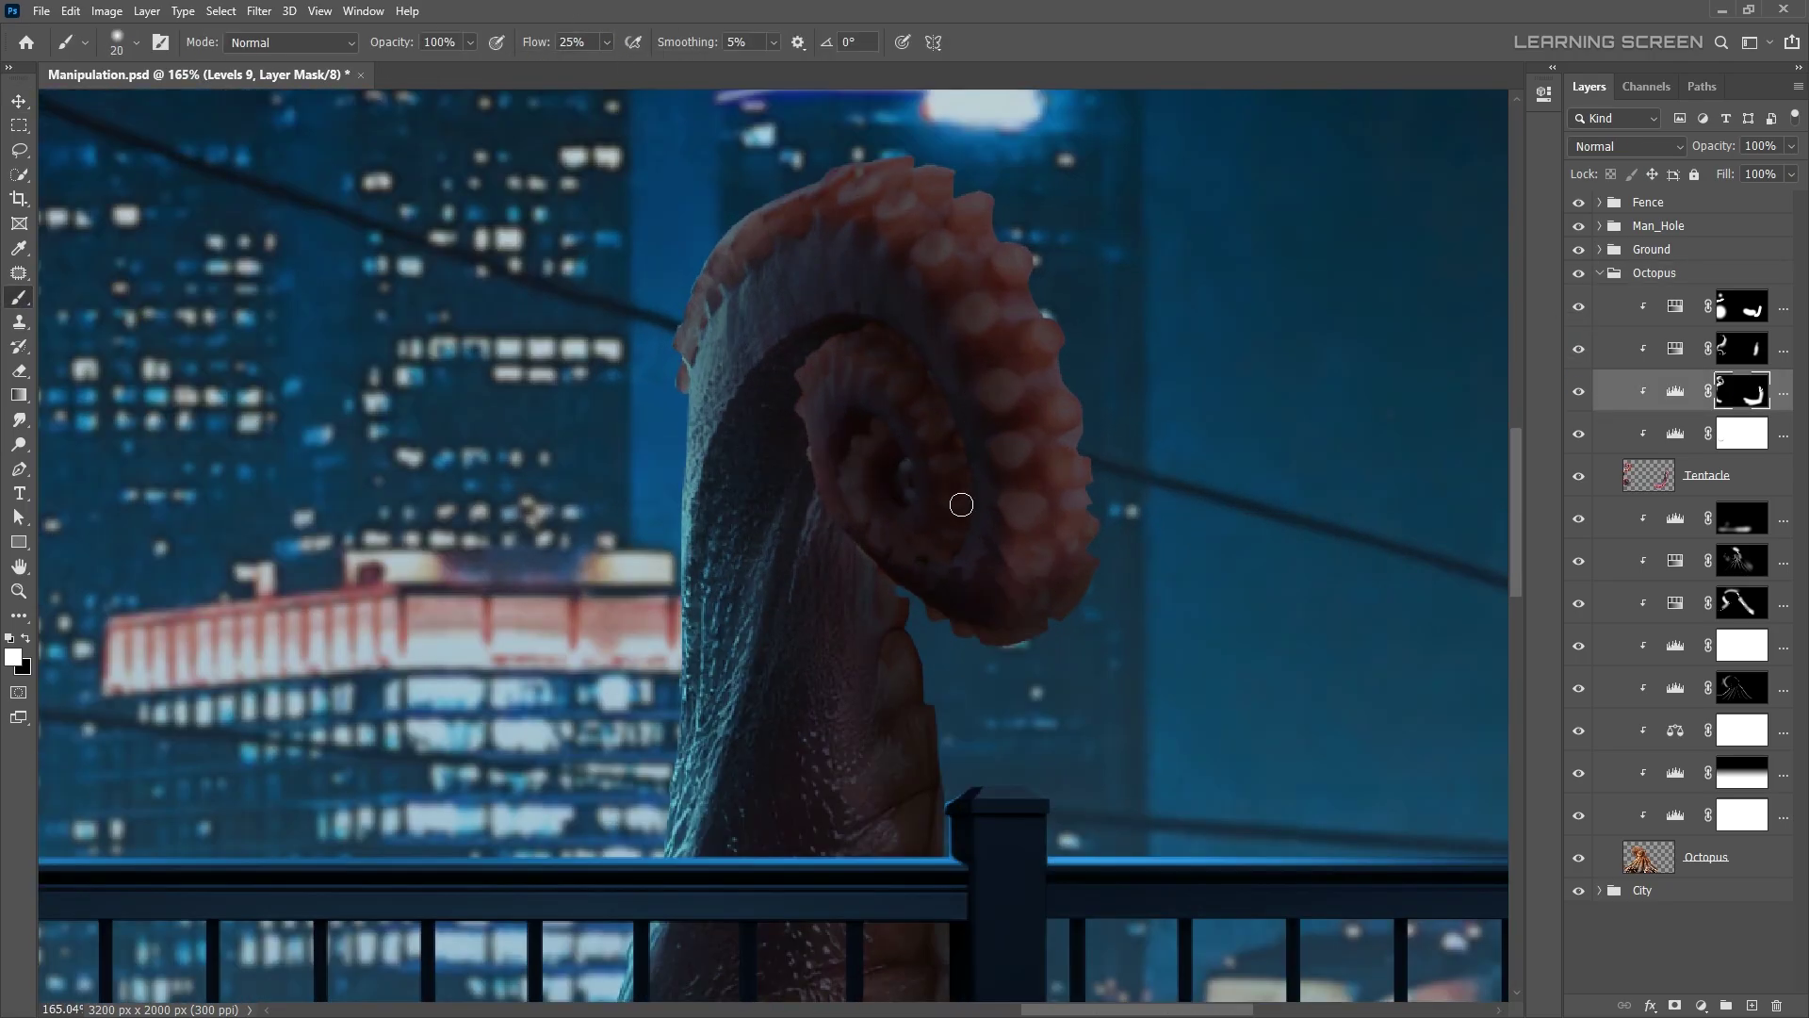
scroll(961, 506, "up", 3)
scroll(828, 303, "up", 2)
- Paint the Levels 9 mask at 12% flow with a 200 px brush, then add Hue/Saturation 5 atop the Octopus group
key("shift+1")
key("shift+2")
scroll(946, 557, "down", 5)
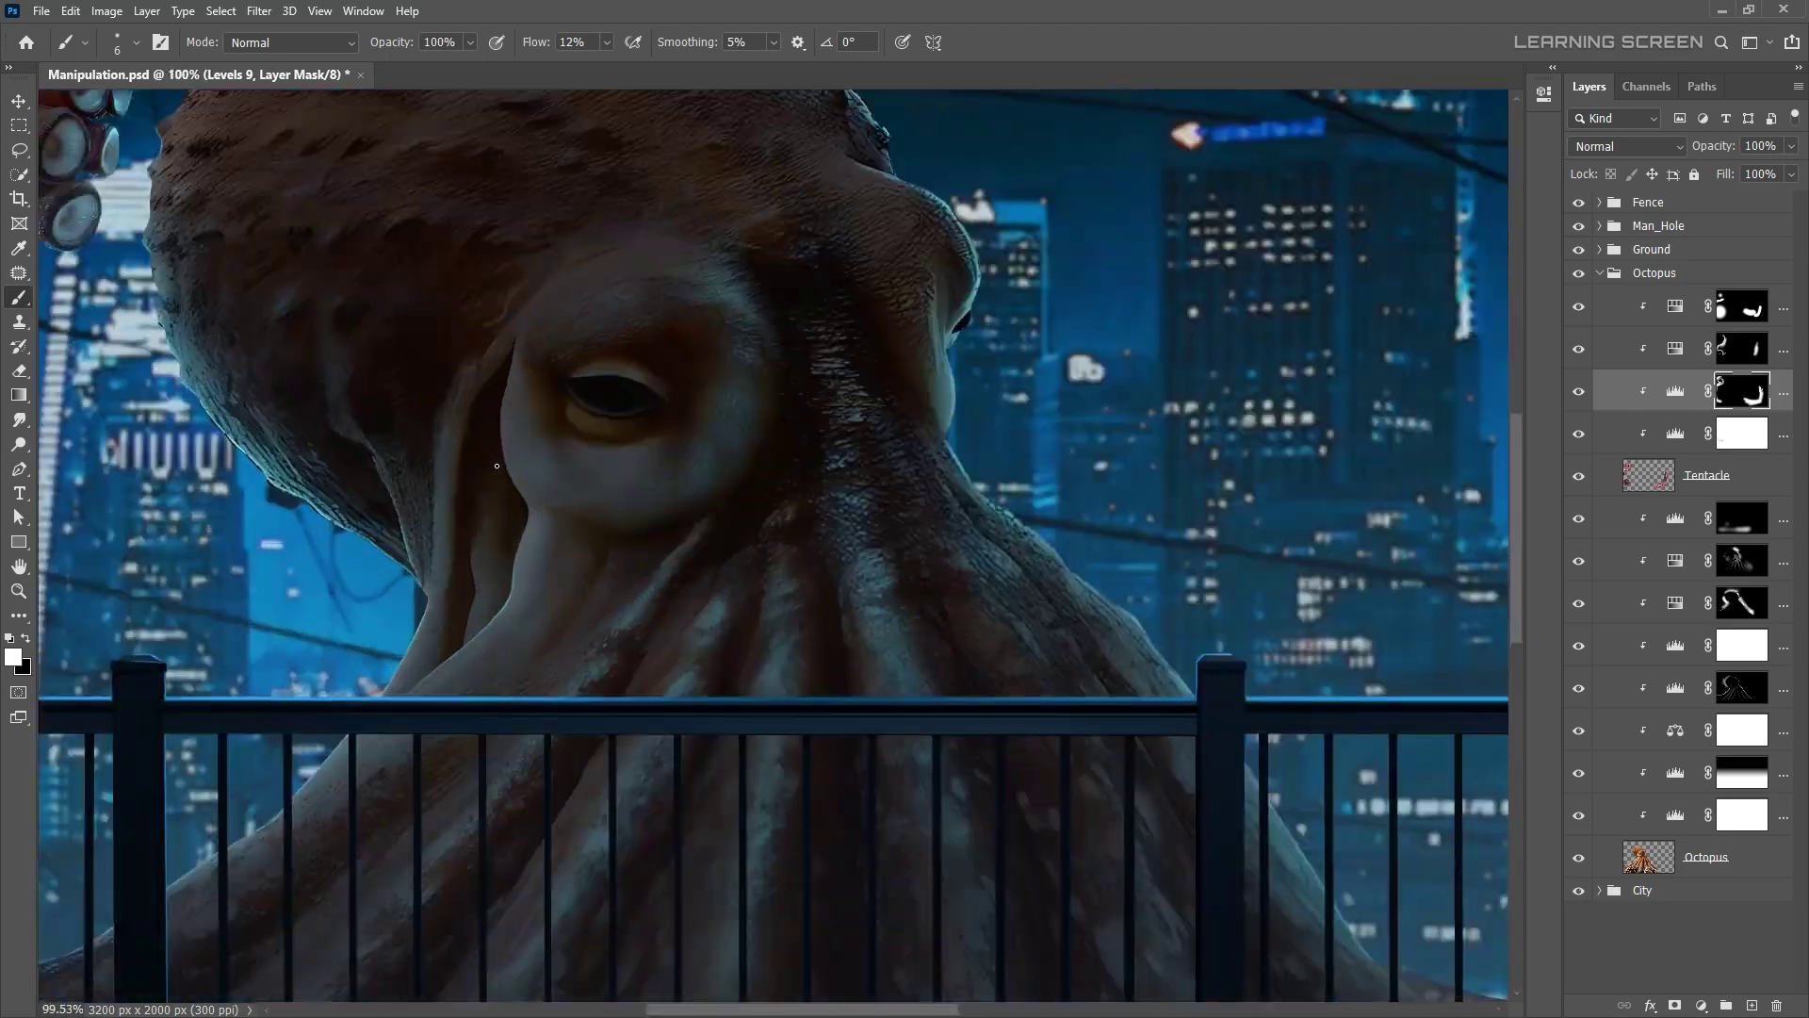
scroll(946, 558, "down", 4)
scroll(949, 416, "up", 10)
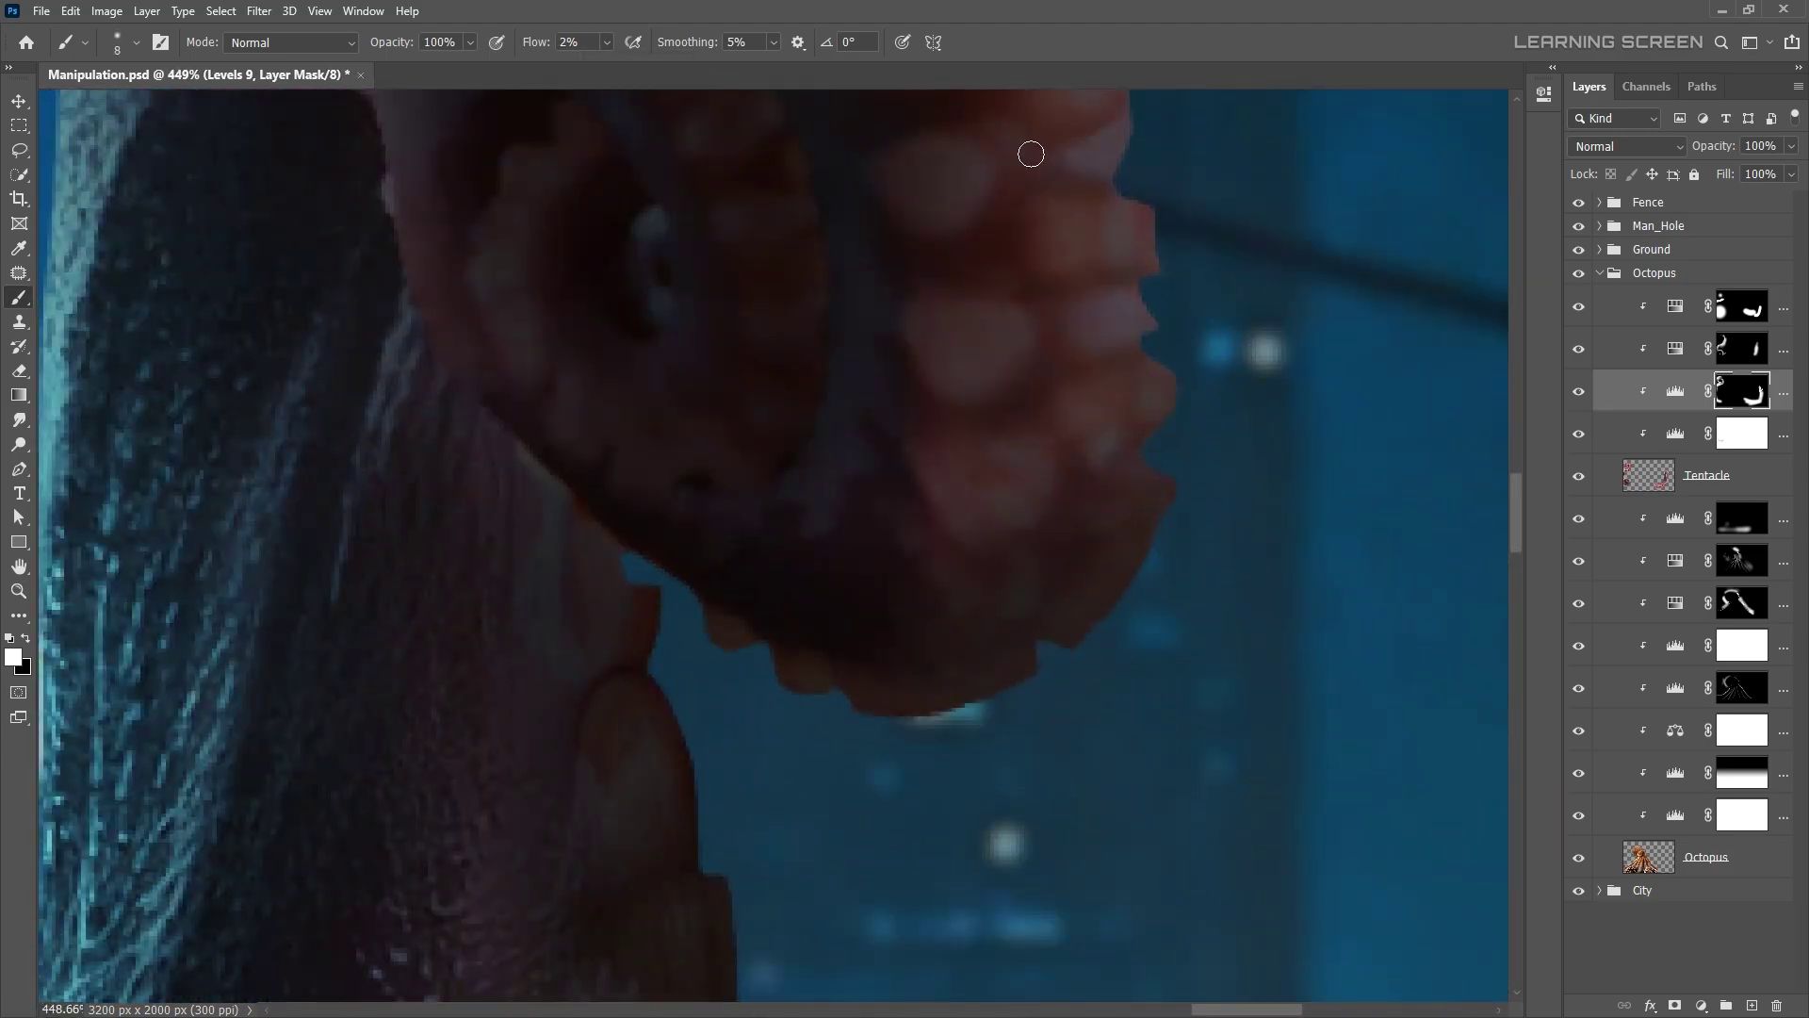
scroll(1056, 170, "down", 3)
scroll(854, 398, "down", 3)
scroll(740, 771, "down", 4)
key("bracketright")
key("bracketright")
key("bracketright")
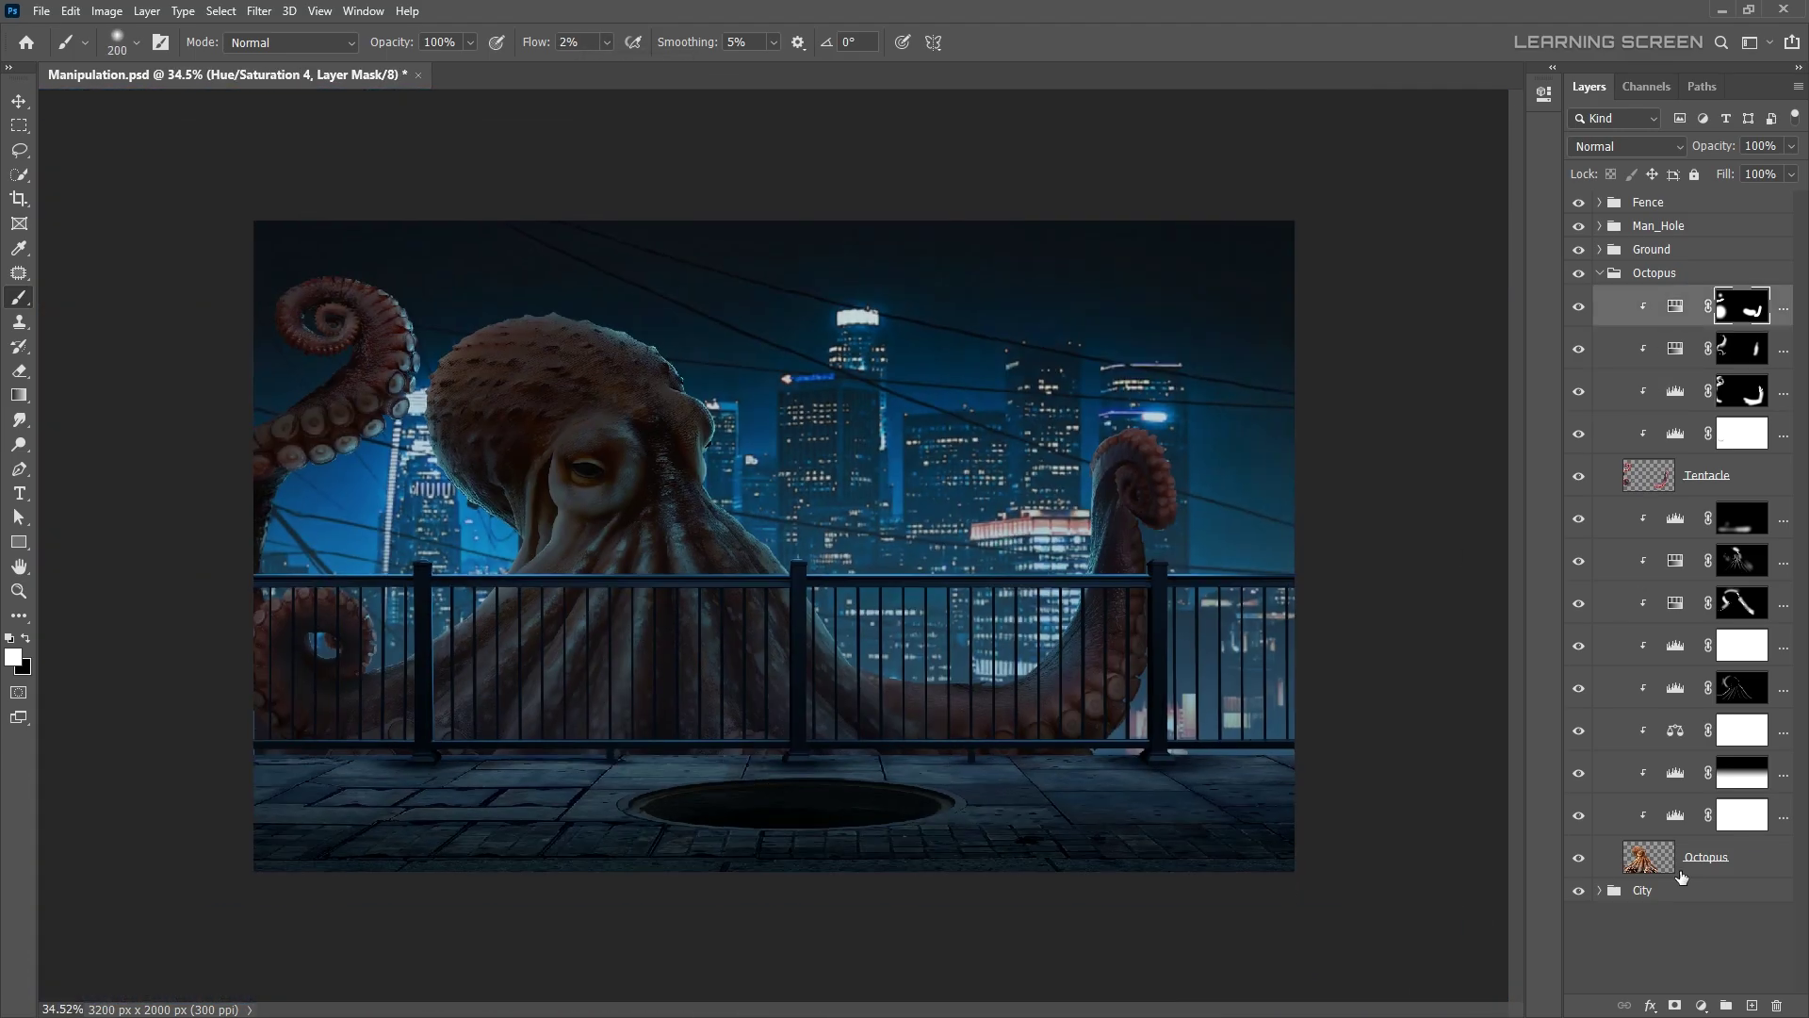
left_click(1702, 1006)
left_click(1687, 834)
- Tint the new Hue/Saturation layer blue, set its strength, and invert its mask to black
mouse_move(1282, 227)
left_mouse_down()
mouse_move(1396, 224)
mouse_move(1356, 269)
left_mouse_up()
left_click_drag(1383, 310, 1389, 309)
left_click(1492, 87)
key("ctrl+i")
- Enlarge the brush and select the Hue/Saturation 2 layer's mask
scroll(489, 736, "up", 2)
scroll(489, 736, "up", 1)
key("bracketright")
key("bracketright")
key("bracketright")
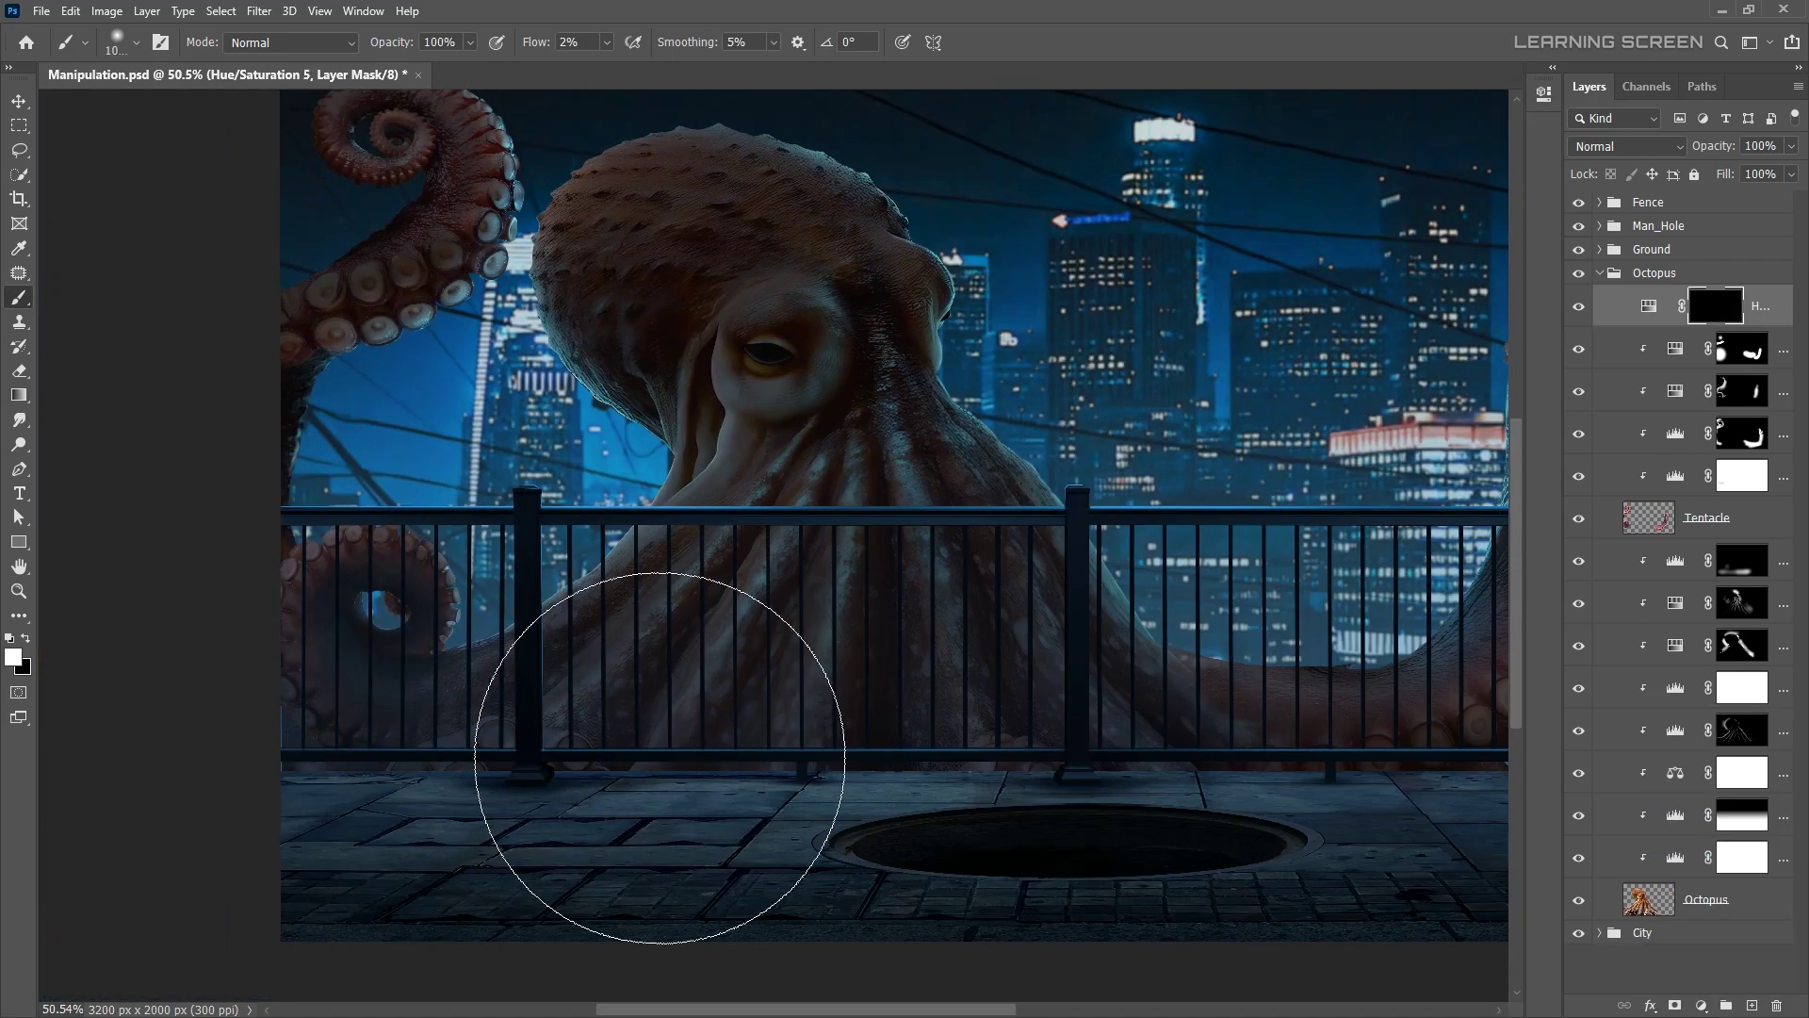
scroll(495, 778, "down", 2)
scroll(868, 787, "down", 2)
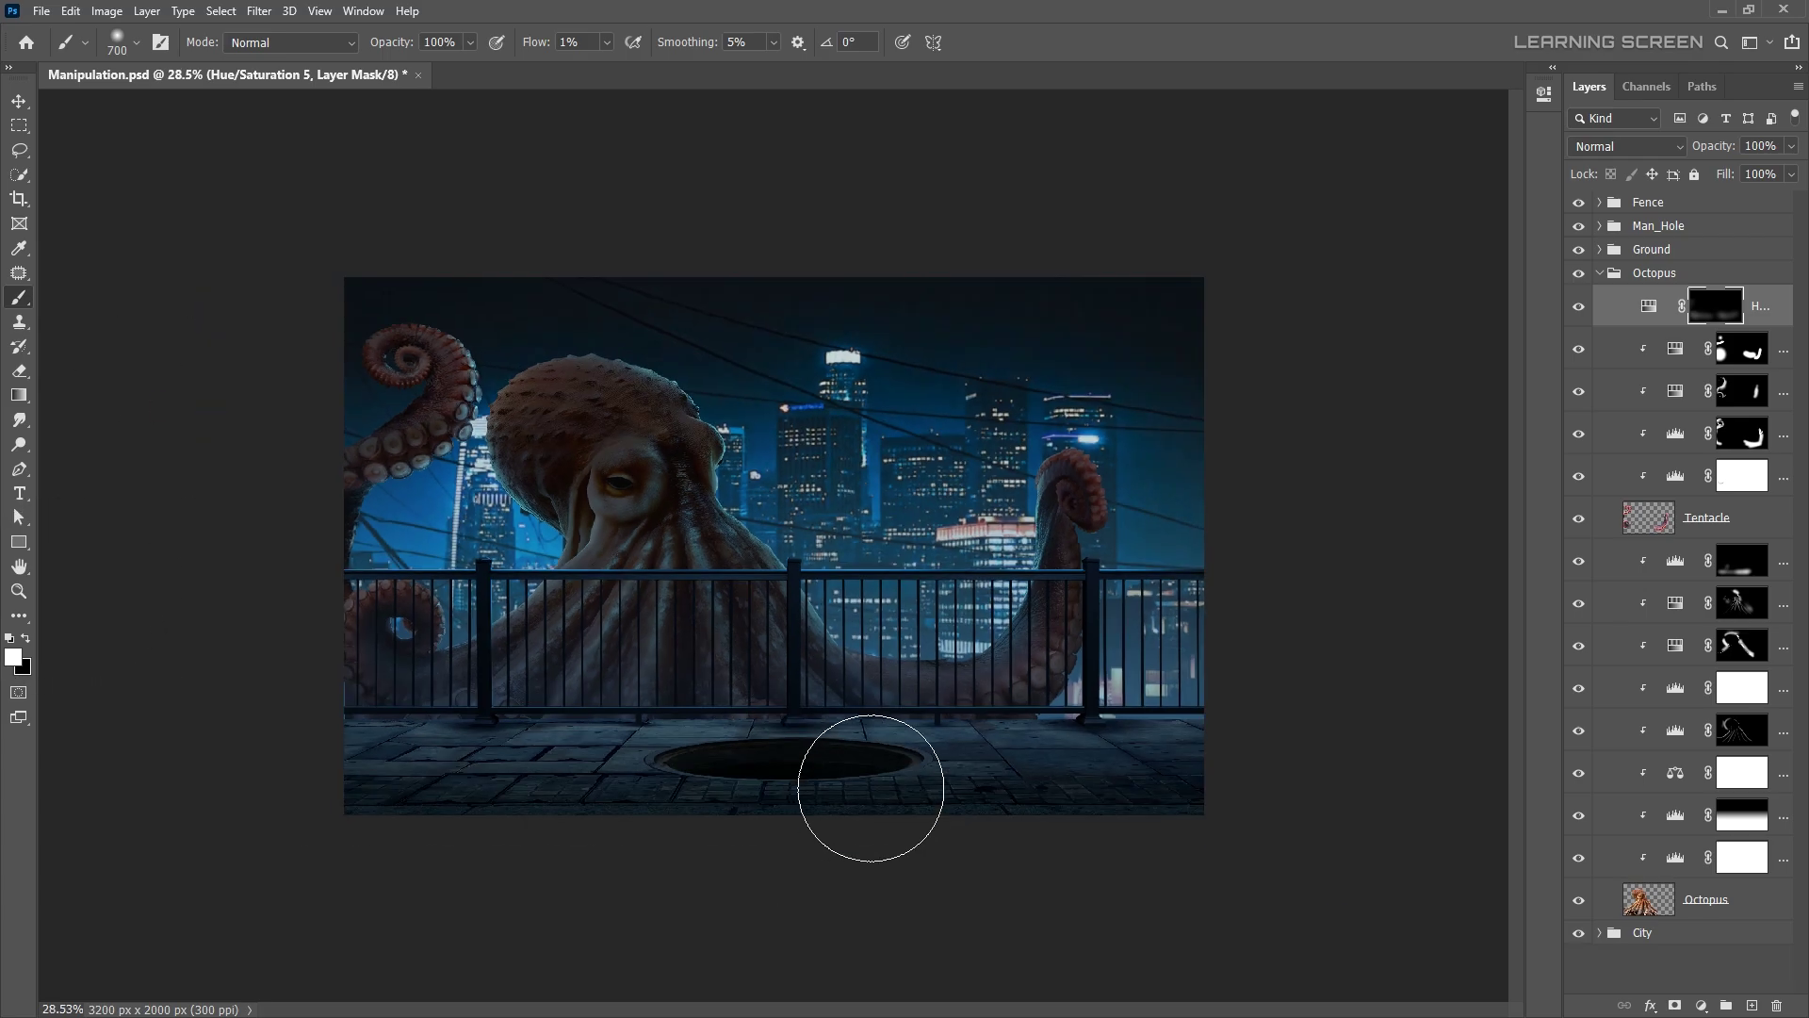
scroll(942, 716, "down", 1)
key("v")
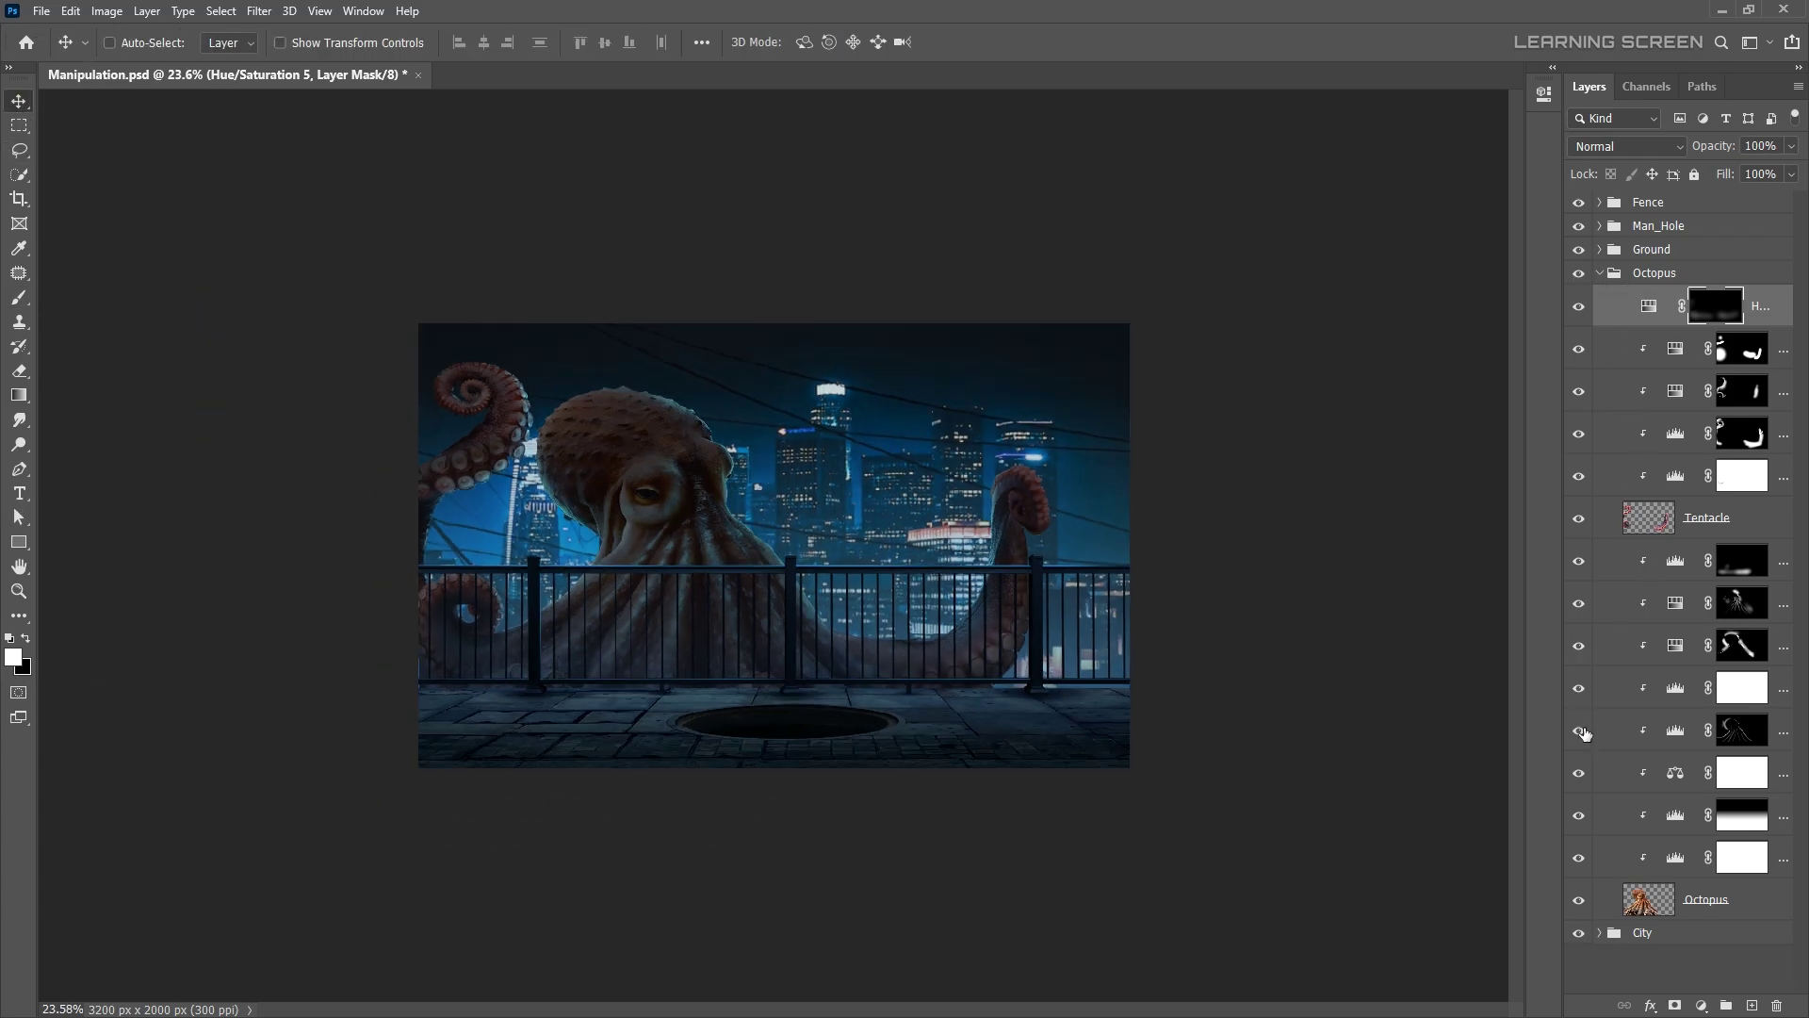
left_click(1742, 603)
- Set a 600 px brush with white as the colour for painting the mask
scroll(715, 506, "up", 3)
key("bracketright")
key("bracketright")
key("bracketright")
scroll(645, 487, "down", 1)
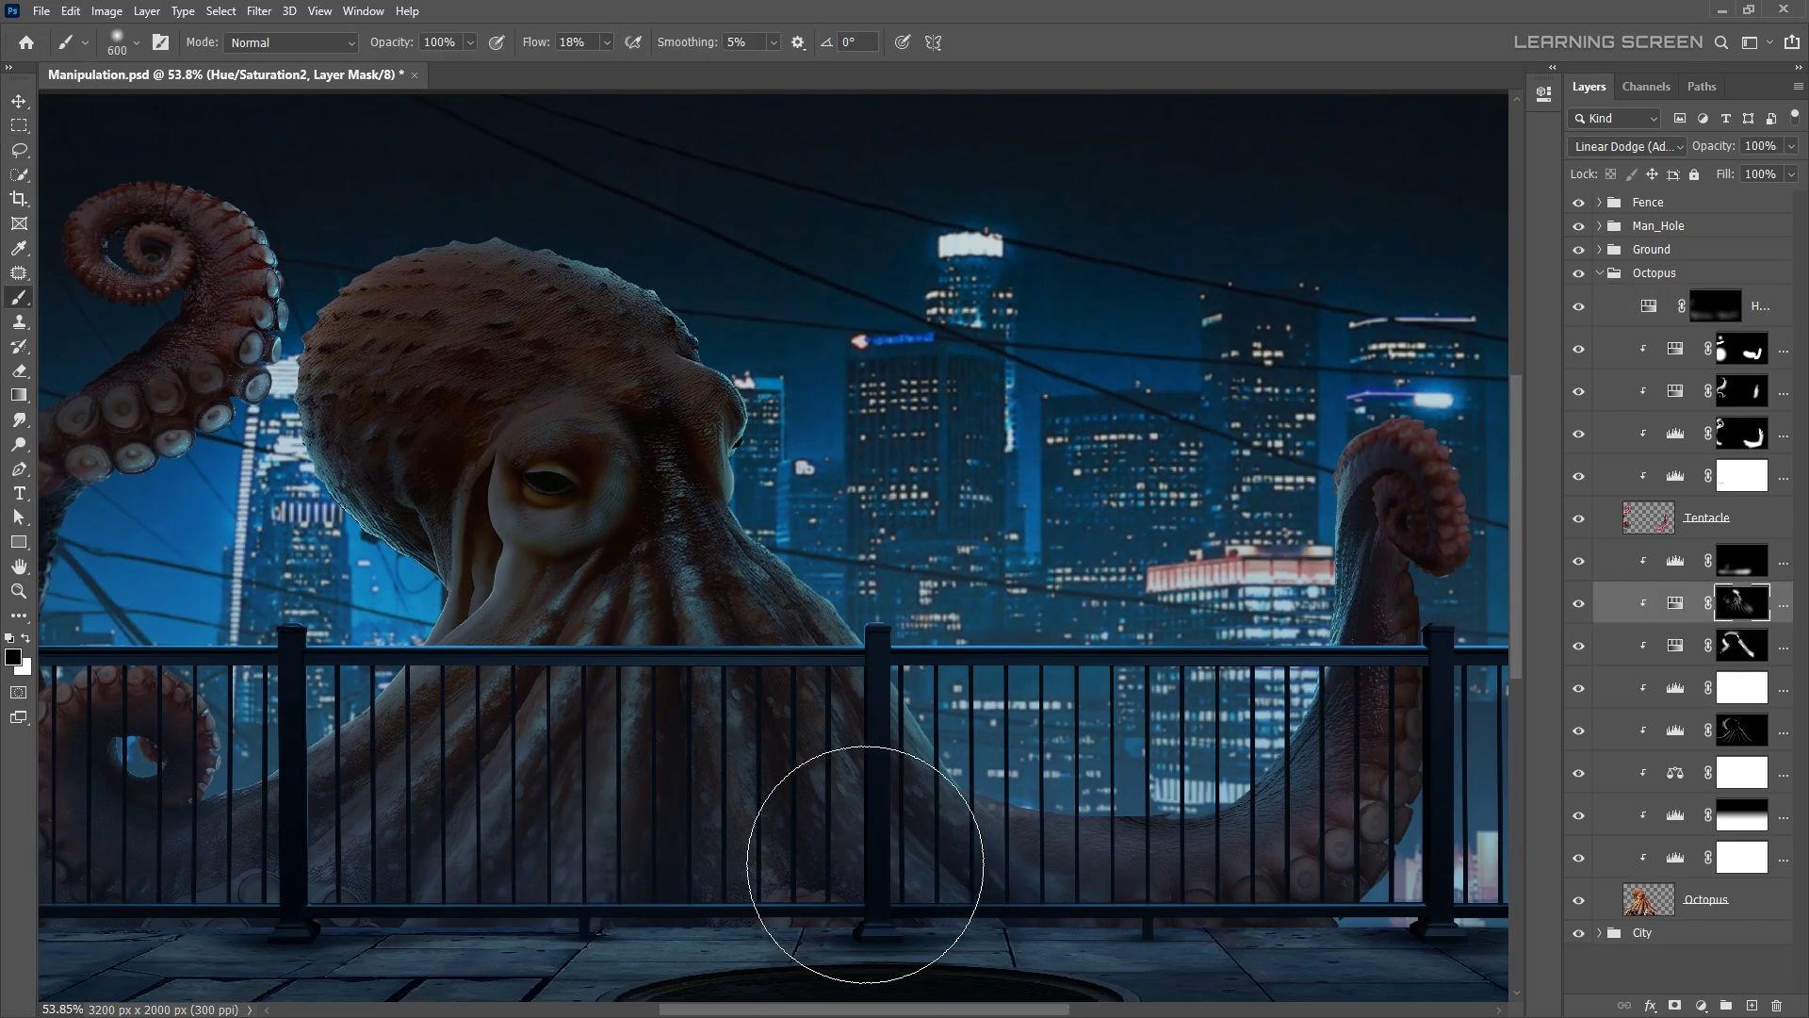
scroll(816, 577, "down", 5)
scroll(773, 546, "up", 2)
scroll(773, 547, "up", 1)
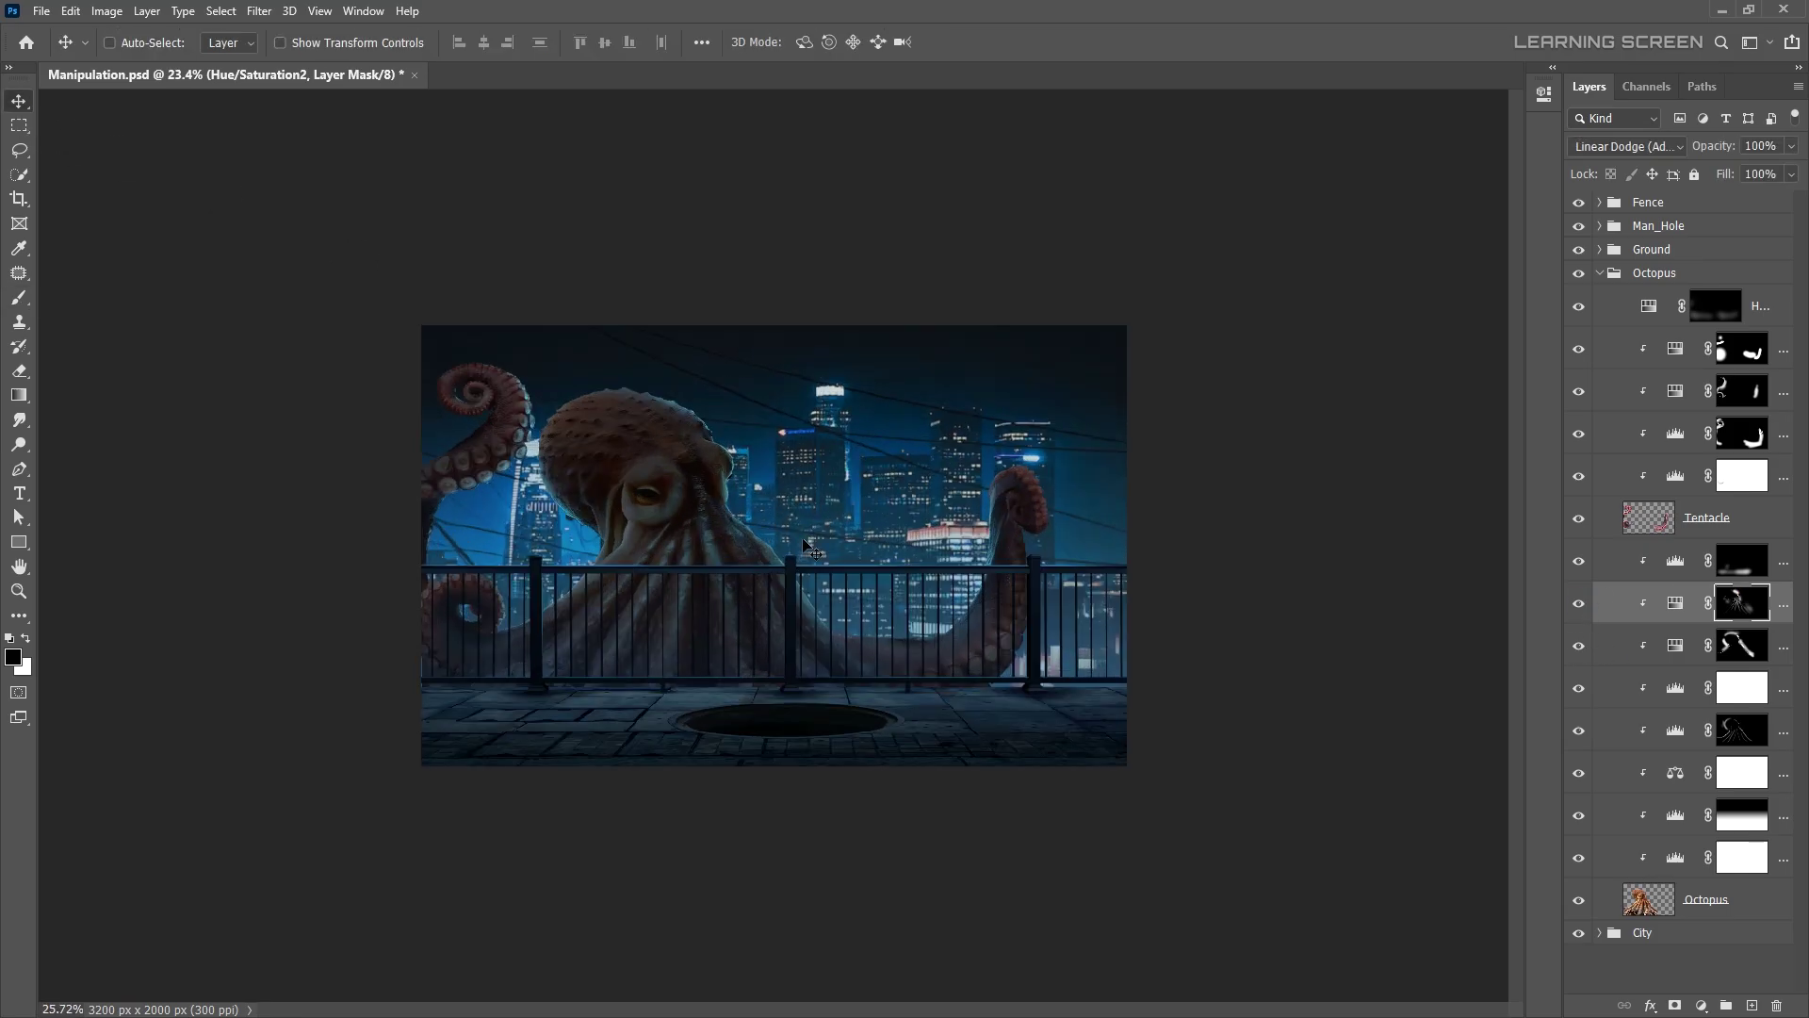
scroll(773, 547, "up", 3)
key("b")
key("x")
- Resize the brush and set full flow to paint rim glow along the tentacle edges
scroll(289, 679, "up", 3)
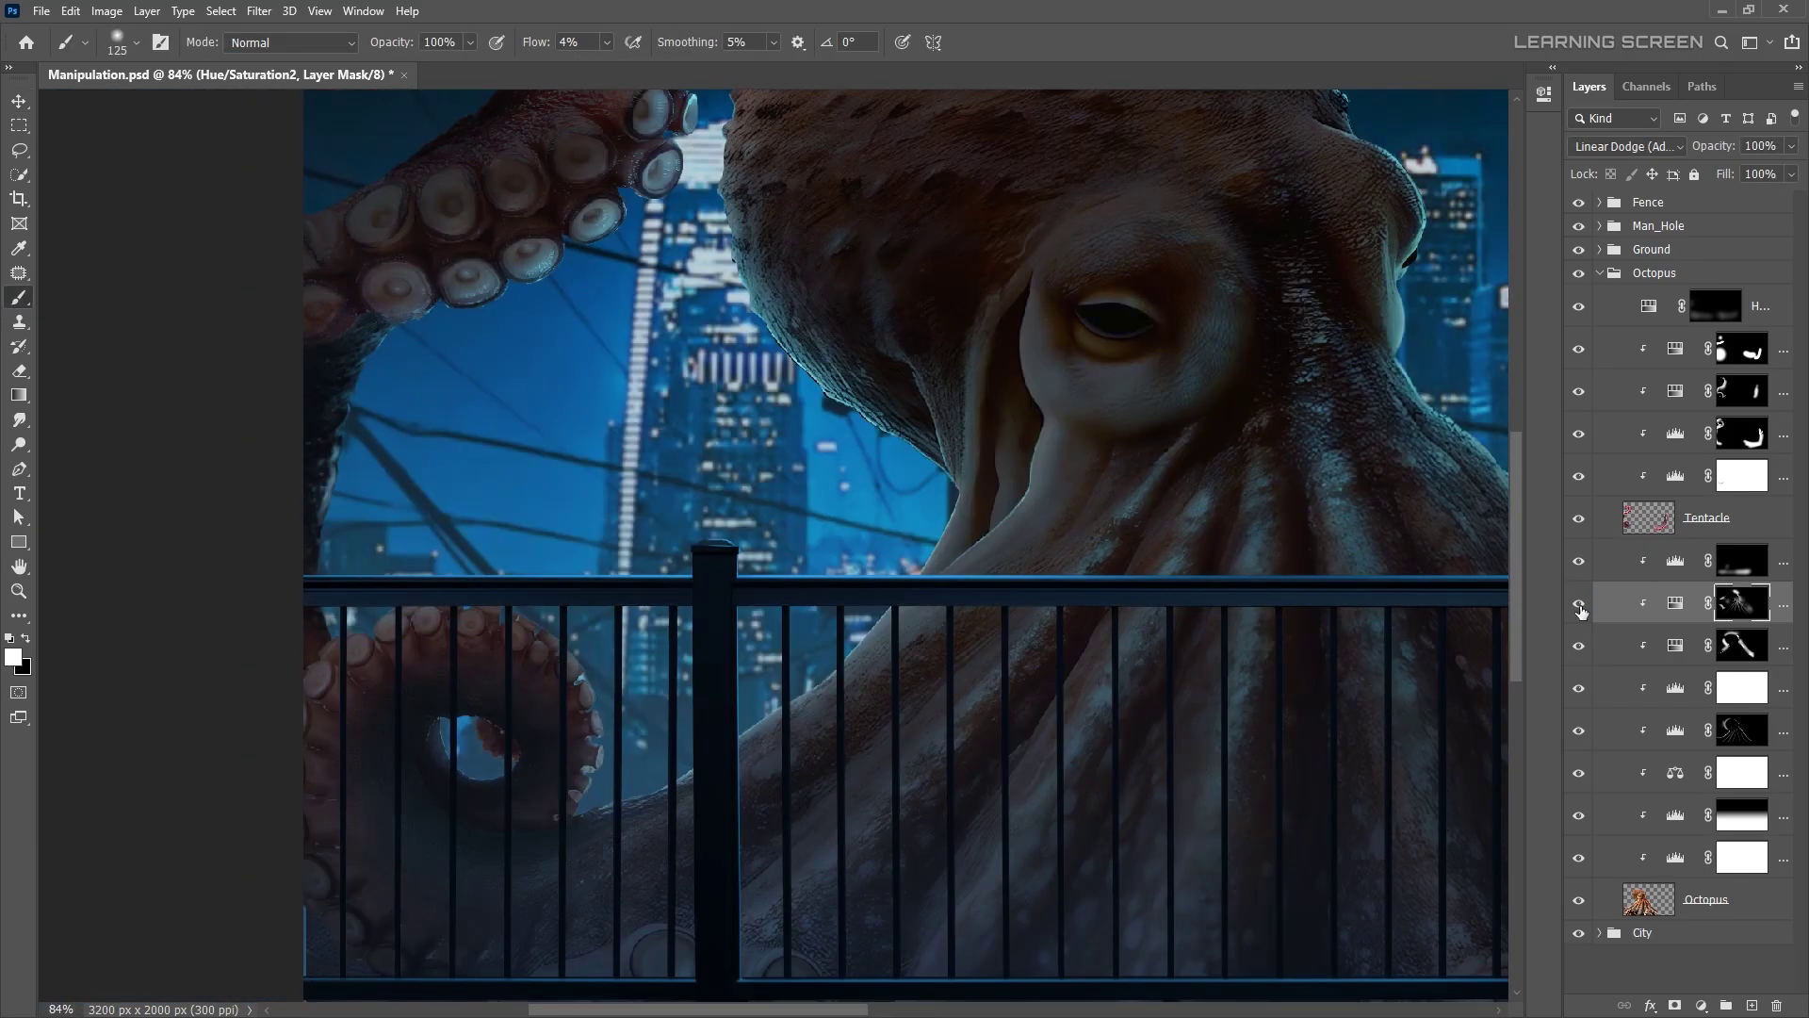
key("alt+bracketright")
key("alt+bracketright")
key("alt+bracketright")
scroll(626, 727, "up", 2)
scroll(606, 424, "up", 2)
key("bracketleft")
key("bracketleft")
key("bracketleft")
key("shift+0")
scroll(621, 192, "up", 3)
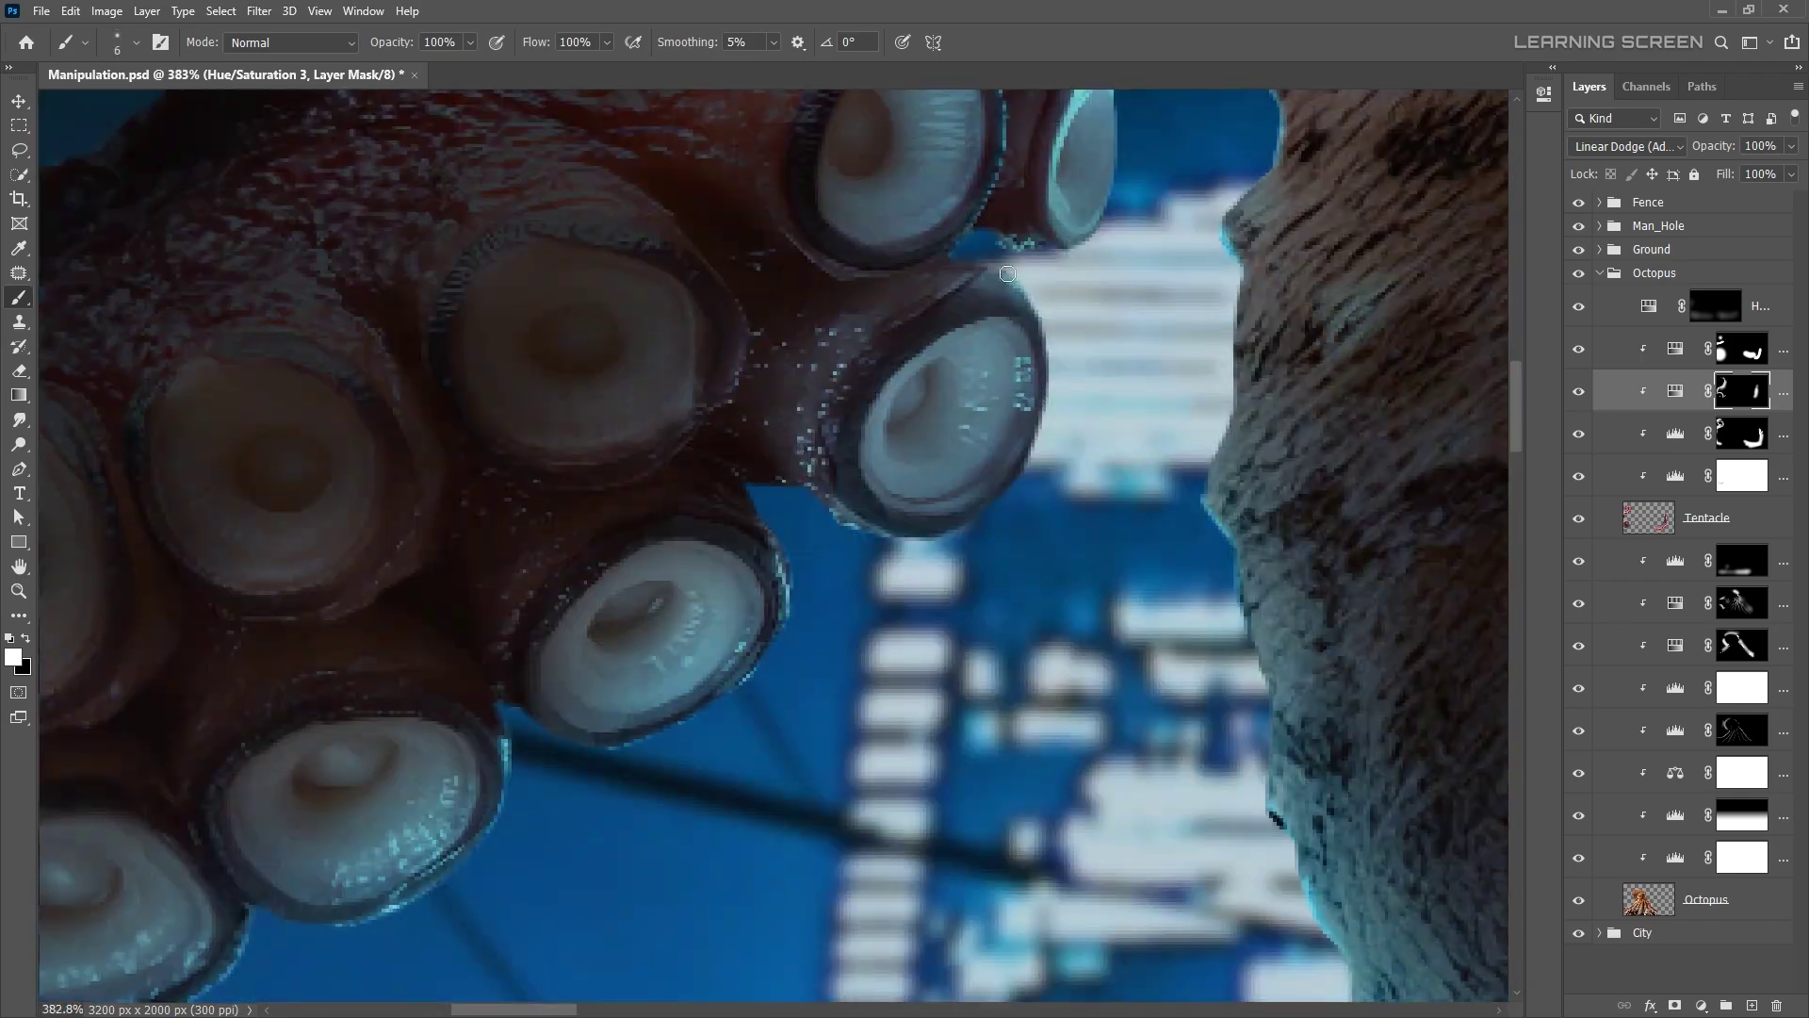
scroll(999, 434, "up", 2)
scroll(889, 598, "down", 3)
scroll(828, 457, "up", 4)
- Shrink the brush for fine tentacle edge work, then swap to painting with black
key("bracketleft")
key("bracketleft")
key("bracketleft")
scroll(828, 457, "down", 5)
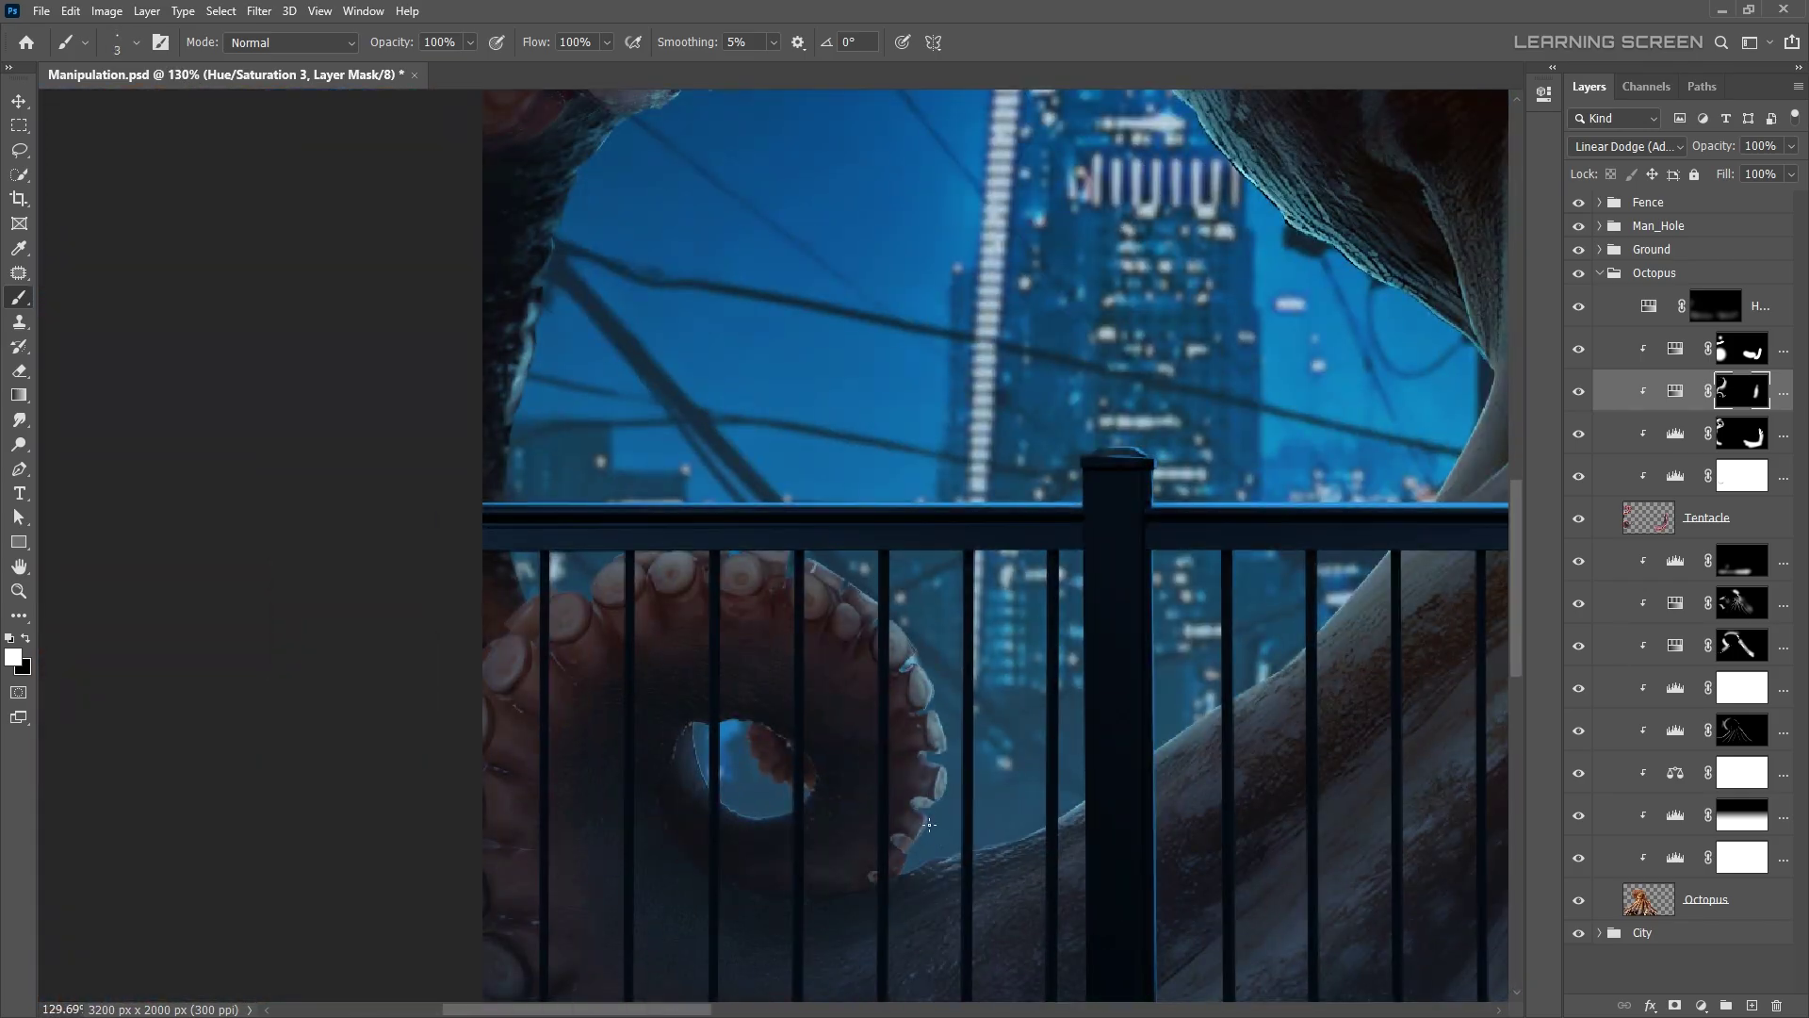
scroll(659, 613, "up", 3)
scroll(434, 737, "down", 3)
key("alt+bracketleft")
key("x")
key("bracketright")
key("bracketright")
key("bracketright")
- Fit the image in view, collapse the Octopus group, and open Bench.png
key("ctrl+0")
key("v")
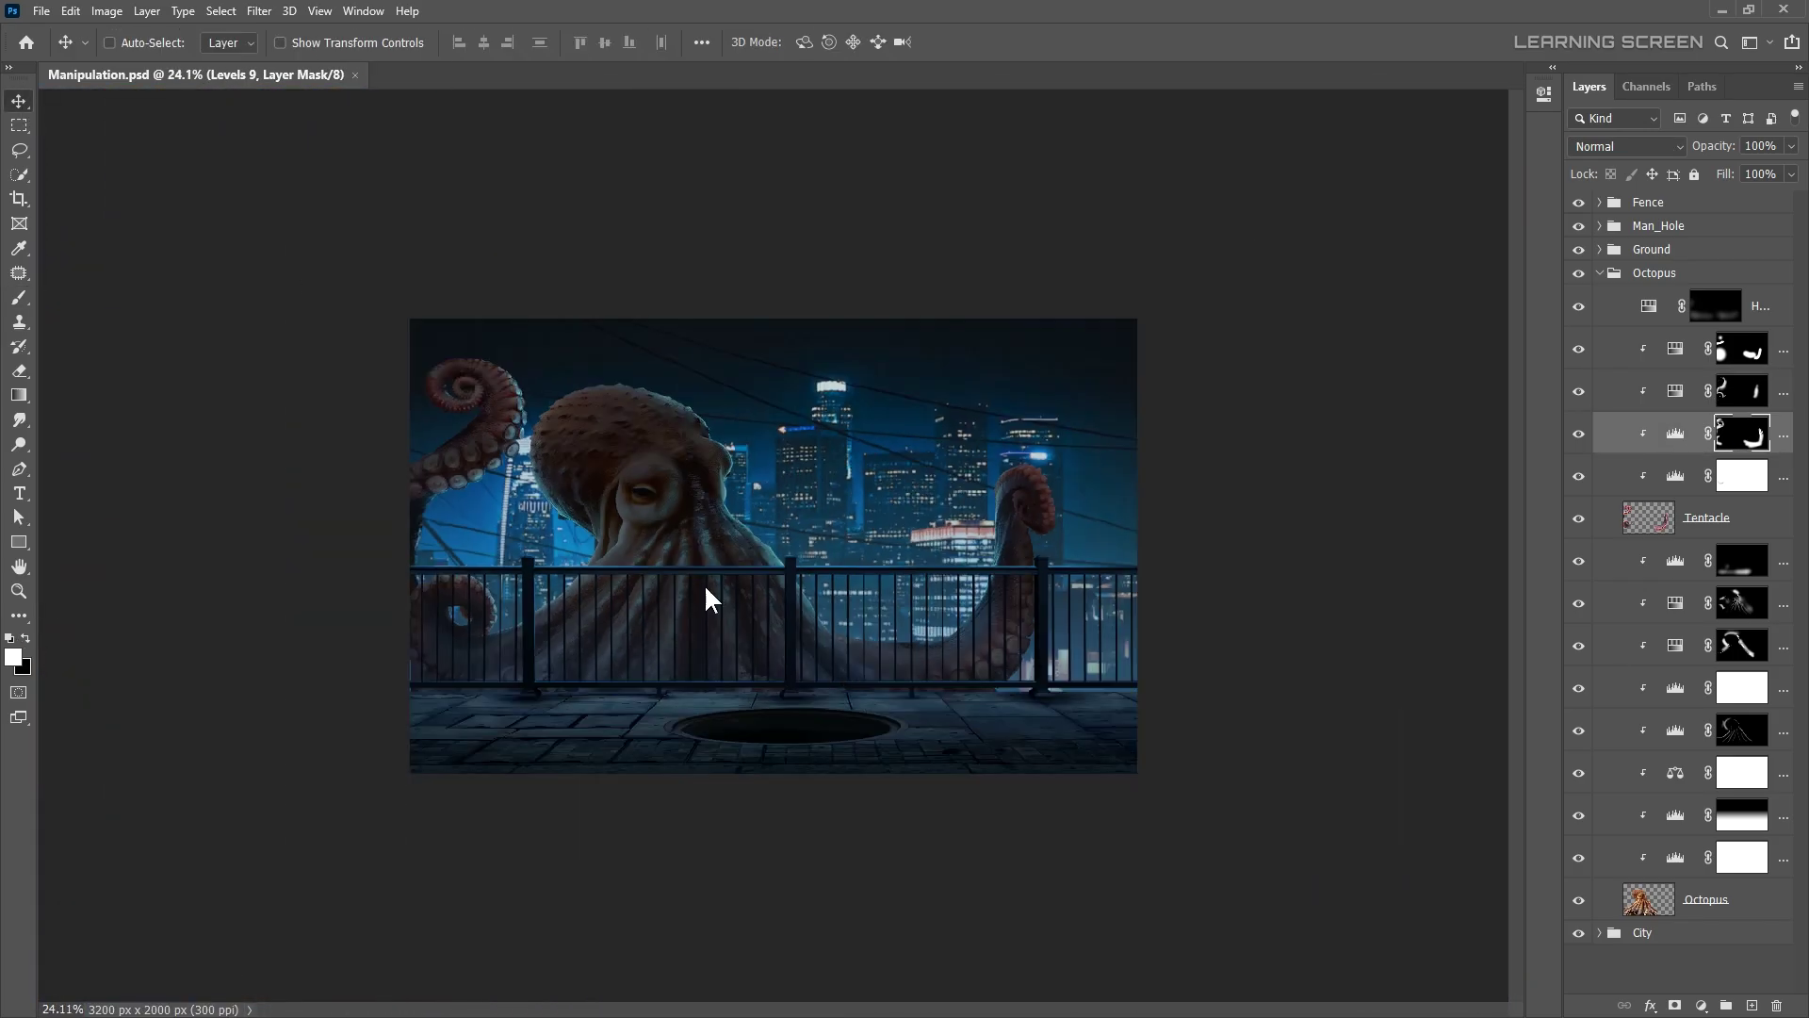
left_click(1599, 274)
left_click(42, 11)
left_click(66, 42)
double_click(990, 175)
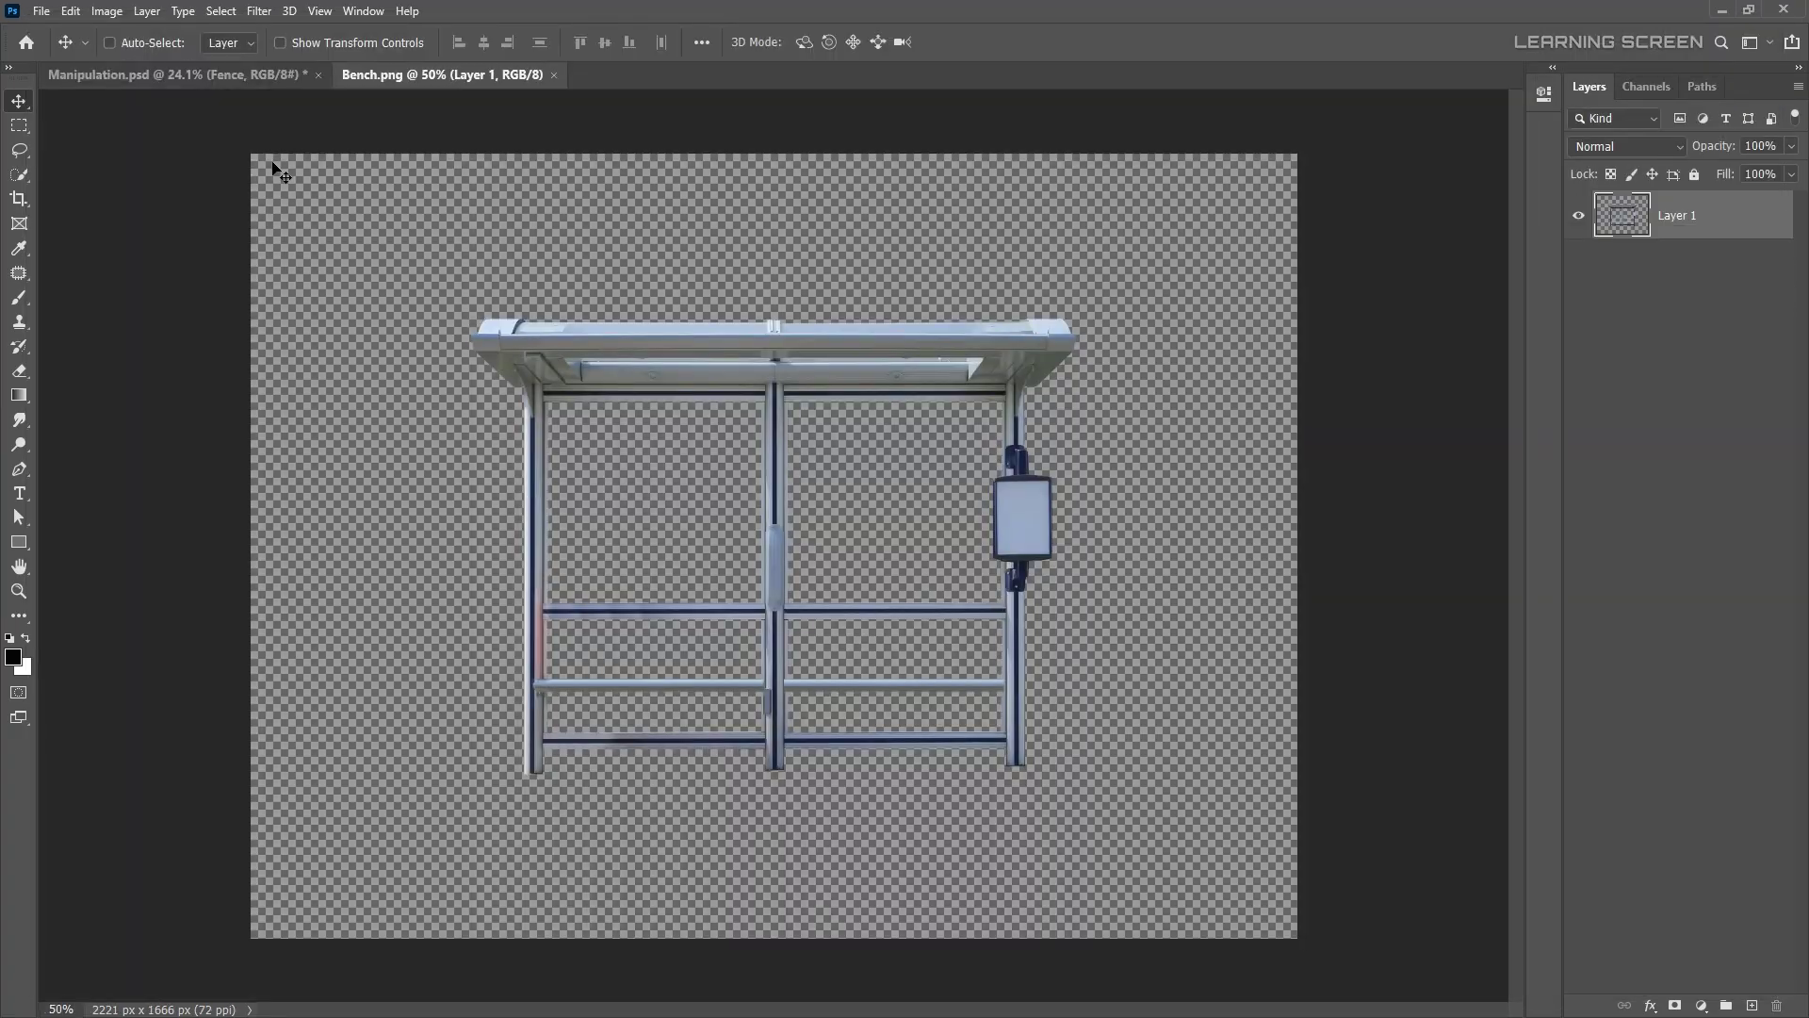
- Paste the Bench.png bus stop into Manipulation.psd, enlarged and placed at the right edge
key("ctrl+a")
key("ctrl+c")
key("ctrl+Tab")
key("ctrl+v")
left_click_drag(818, 497, 989, 497)
key("ctrl+t")
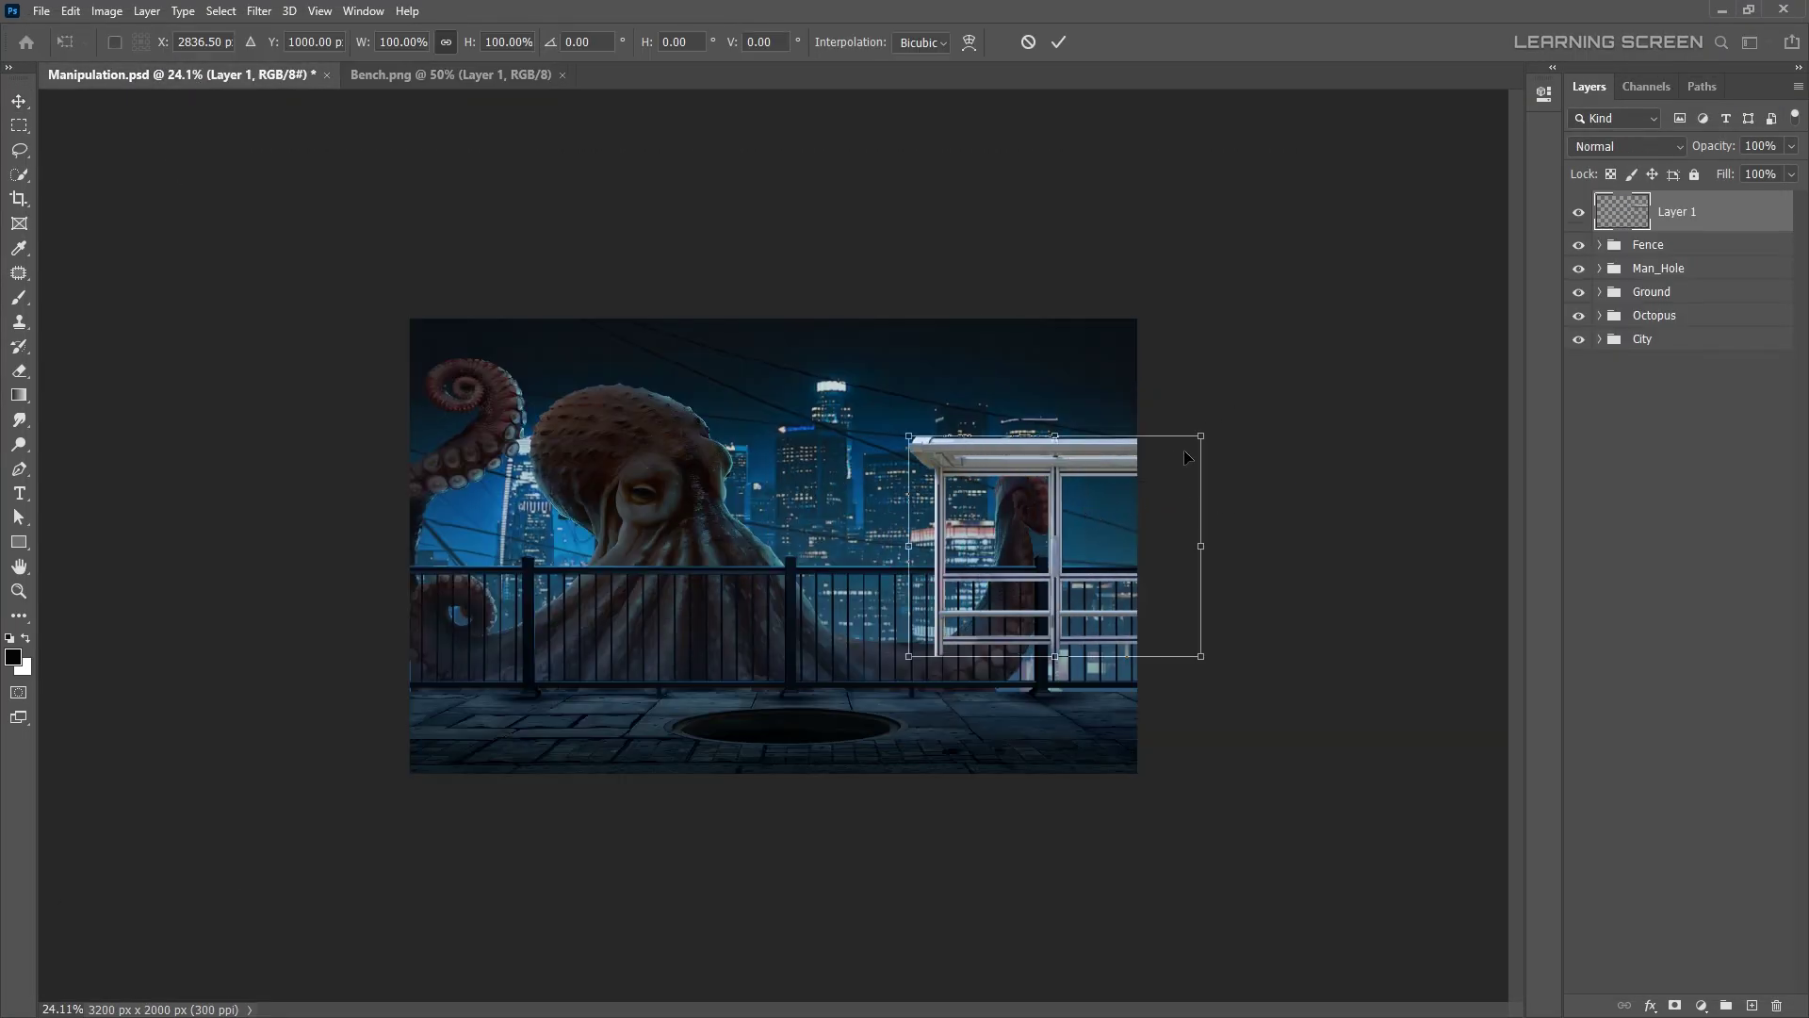
left_click_drag(1184, 449, 1495, 348)
left_click_drag(1066, 402, 1068, 410)
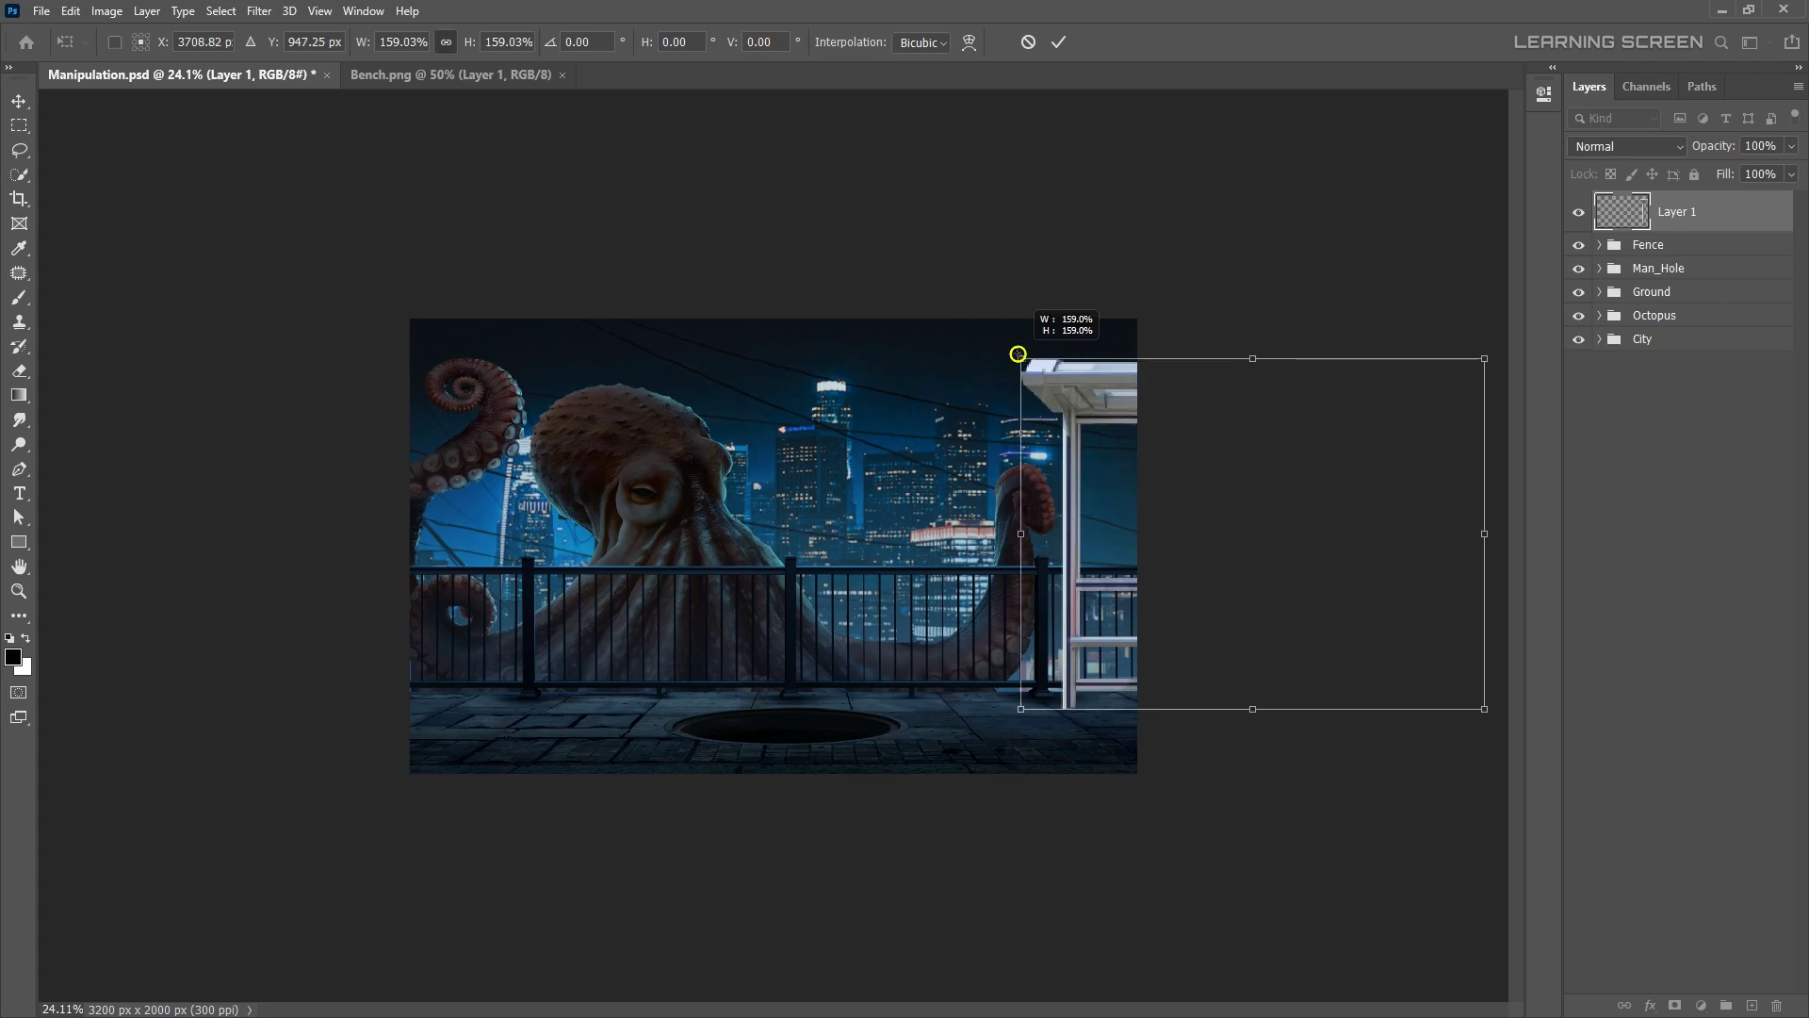
key("Return")
- Rename the layer Bus_Stop and add a Levels adjustment with output white 70
type("top")
key("Return")
scroll(1165, 517, "up", 4)
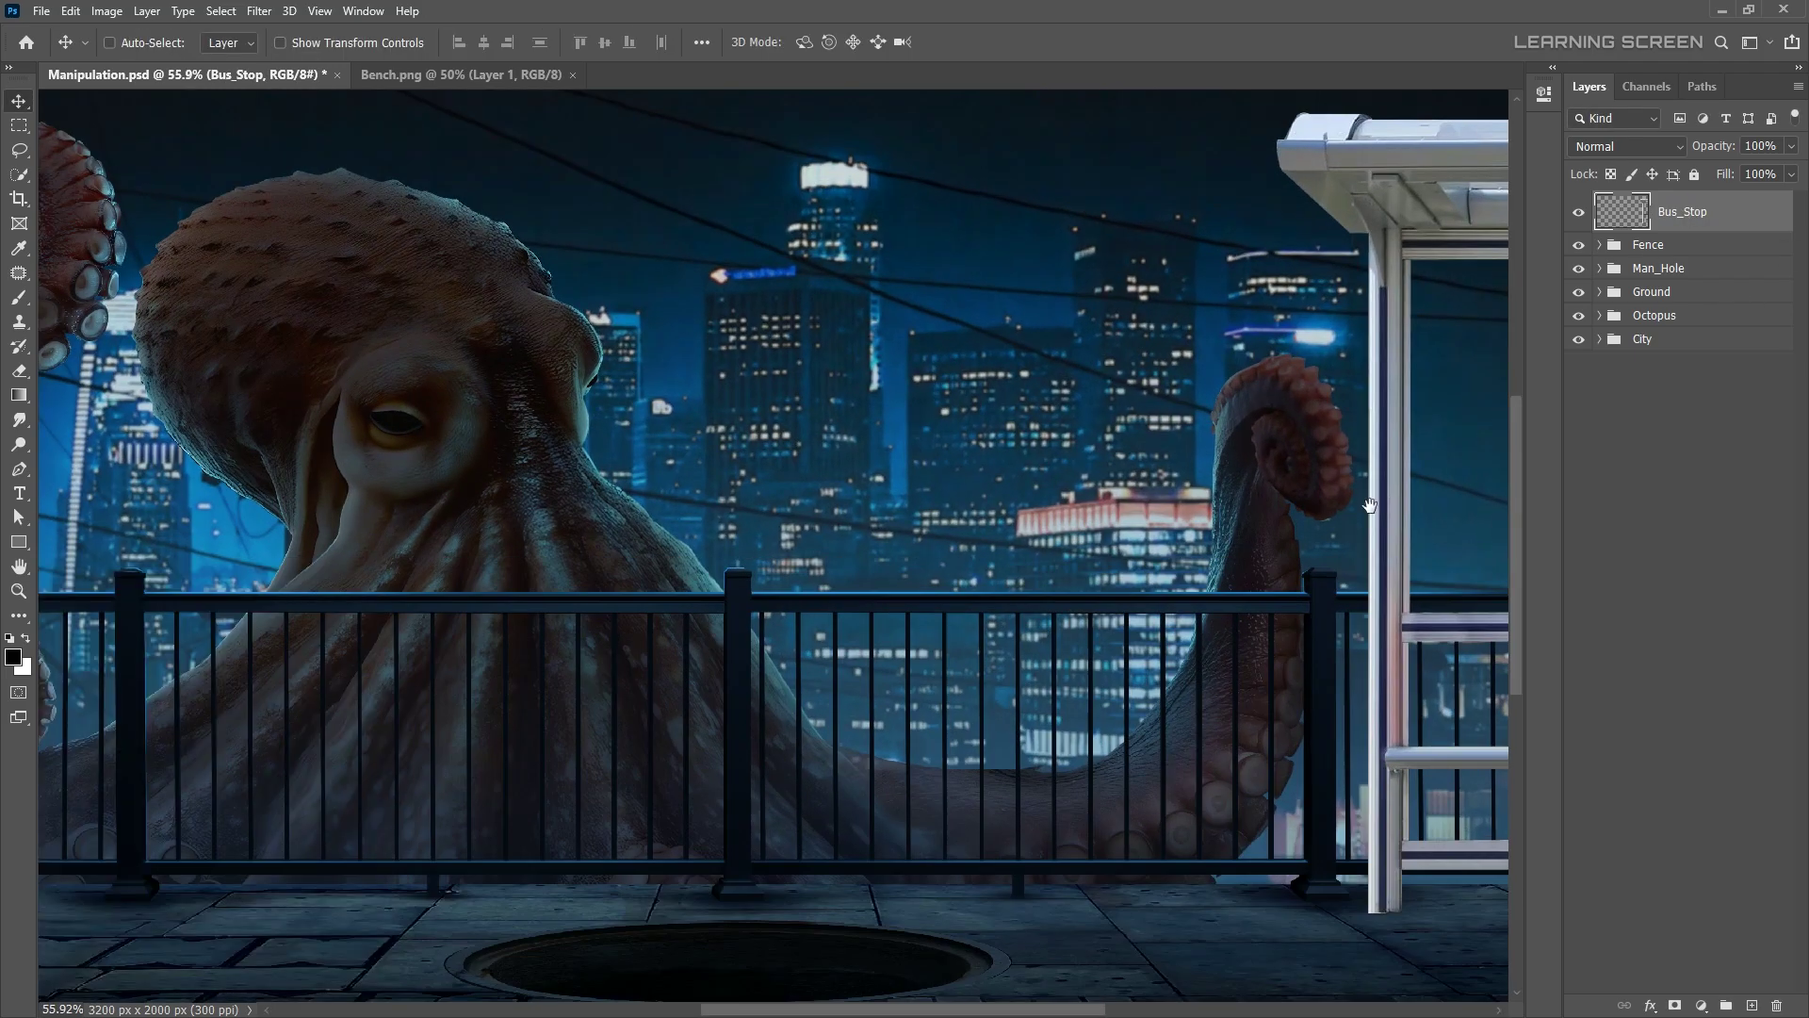
left_click(1701, 1006)
left_click(1678, 735)
left_click_drag(1500, 349, 1352, 349)
- Add a Color Balance layer and a second Levels clipped to the bus stop with an inverted mask
left_click(1701, 1005)
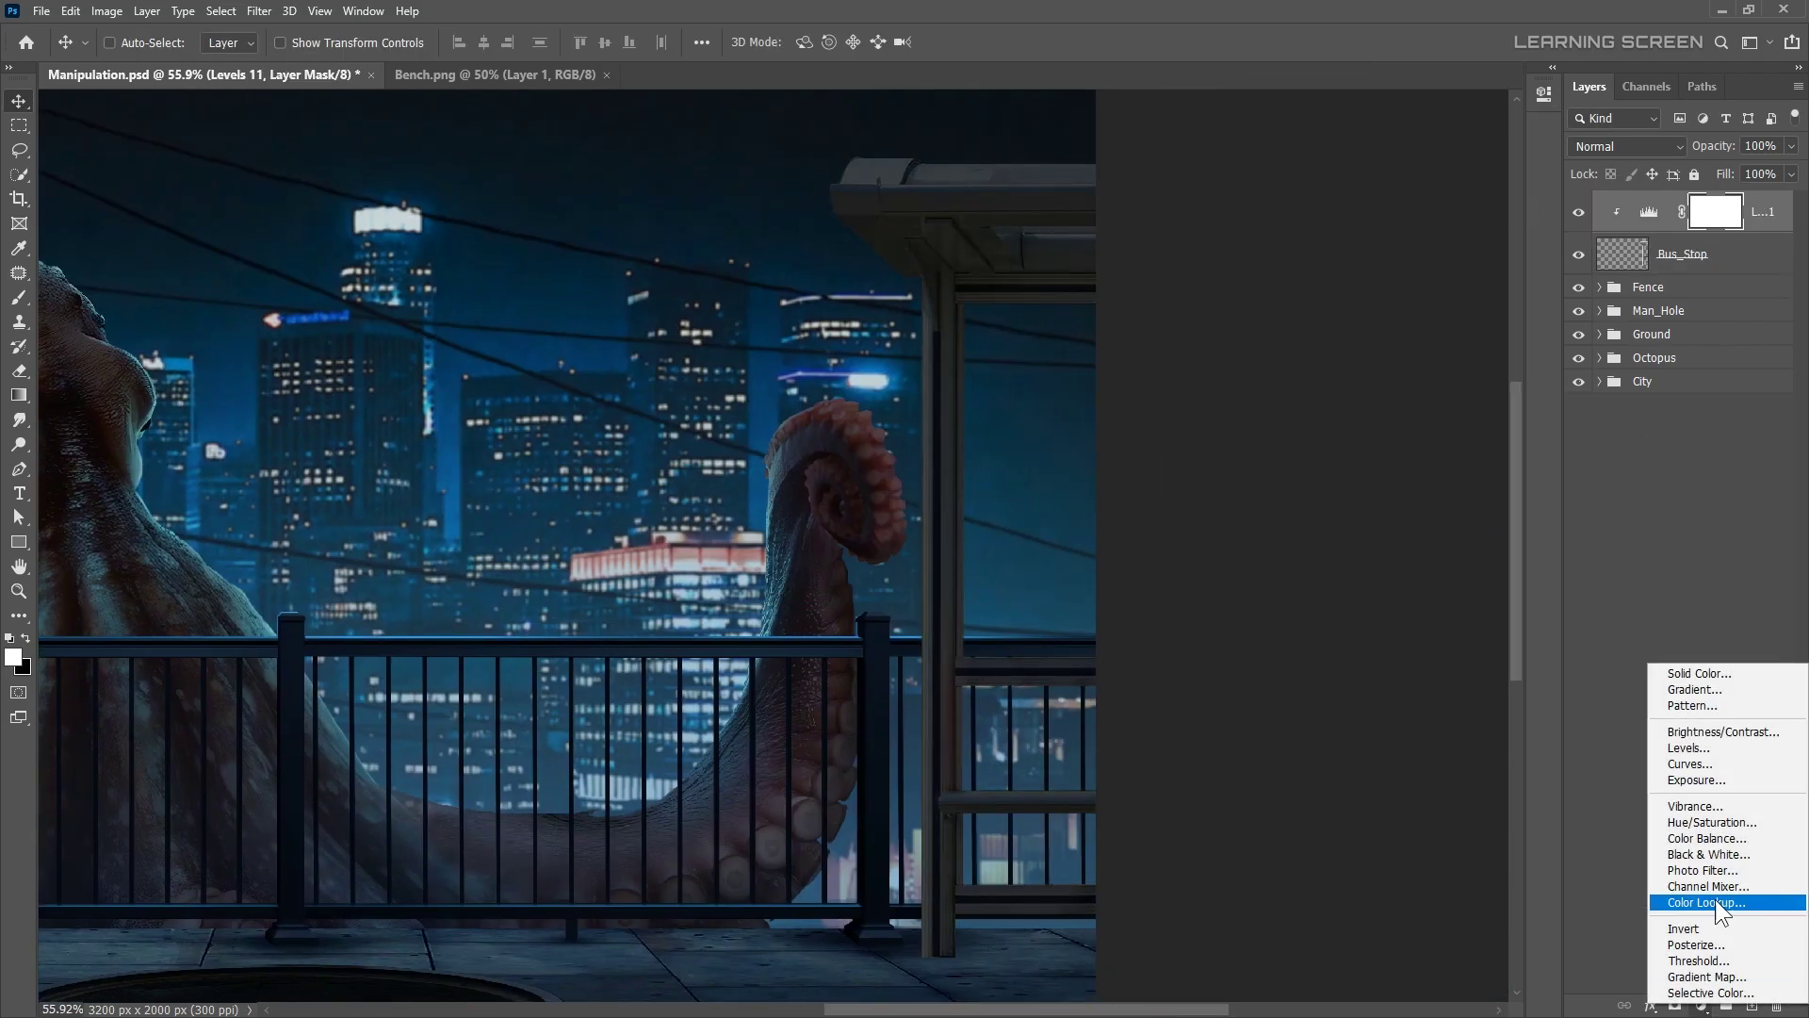
left_click(1710, 840)
left_click(1701, 1005)
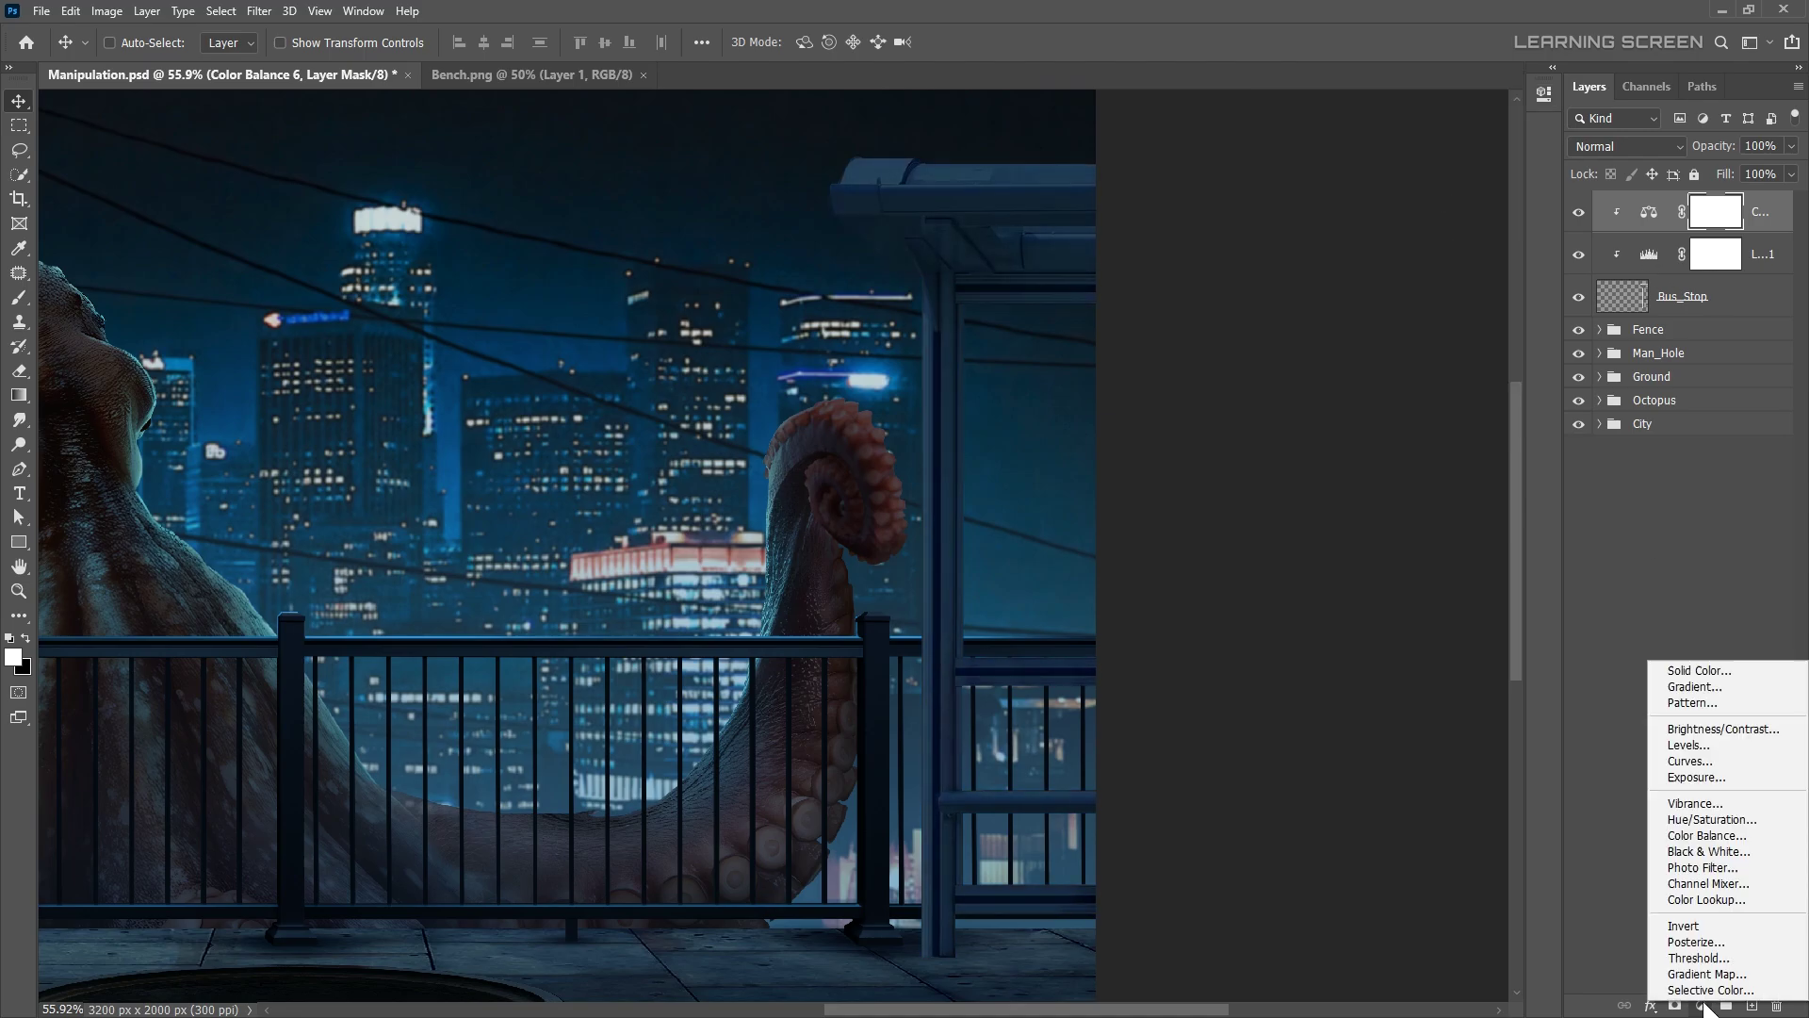
left_click(1678, 735)
left_click(1300, 116)
key("ctrl+i")
- Size a soft brush for the Levels mask, then add a Hue/Saturation adjustment
scroll(556, 366, "up", 3)
key("b")
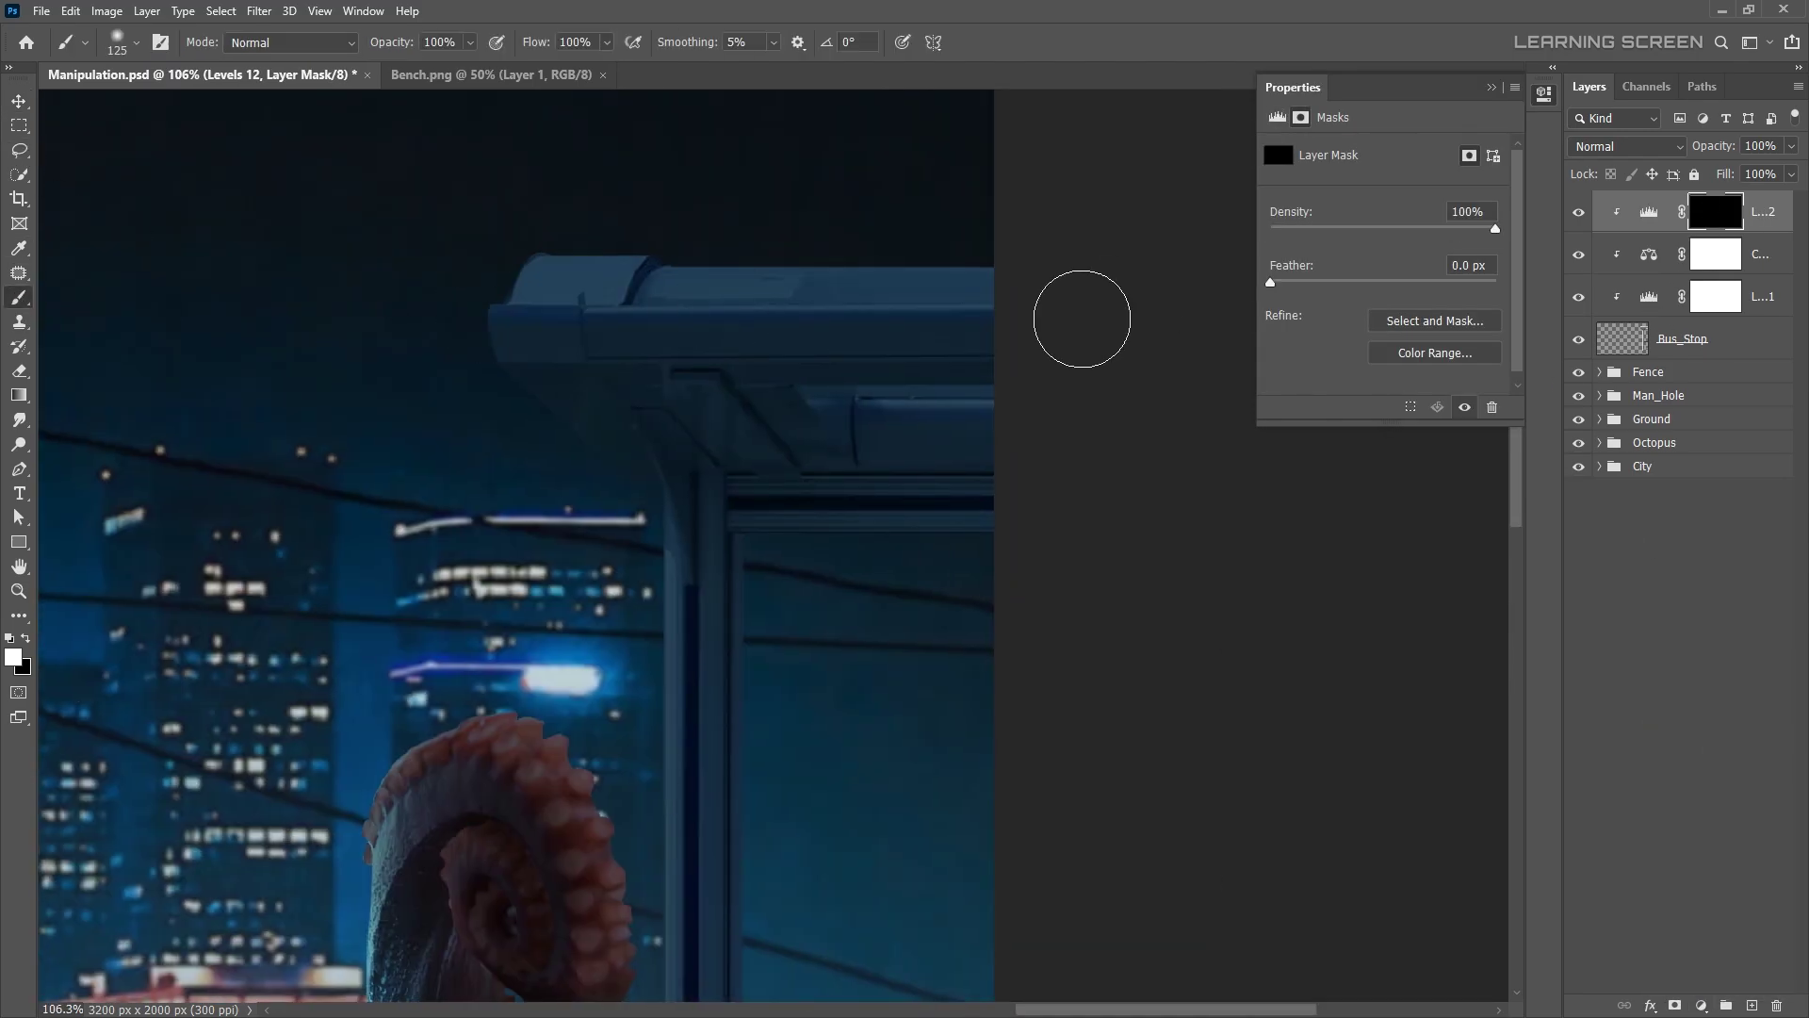
right_click(603, 297)
key("Escape")
key("bracketright")
key("bracketright")
key("bracketright")
scroll(678, 926, "down", 2)
scroll(677, 980, "up", 2)
scroll(679, 476, "down", 2)
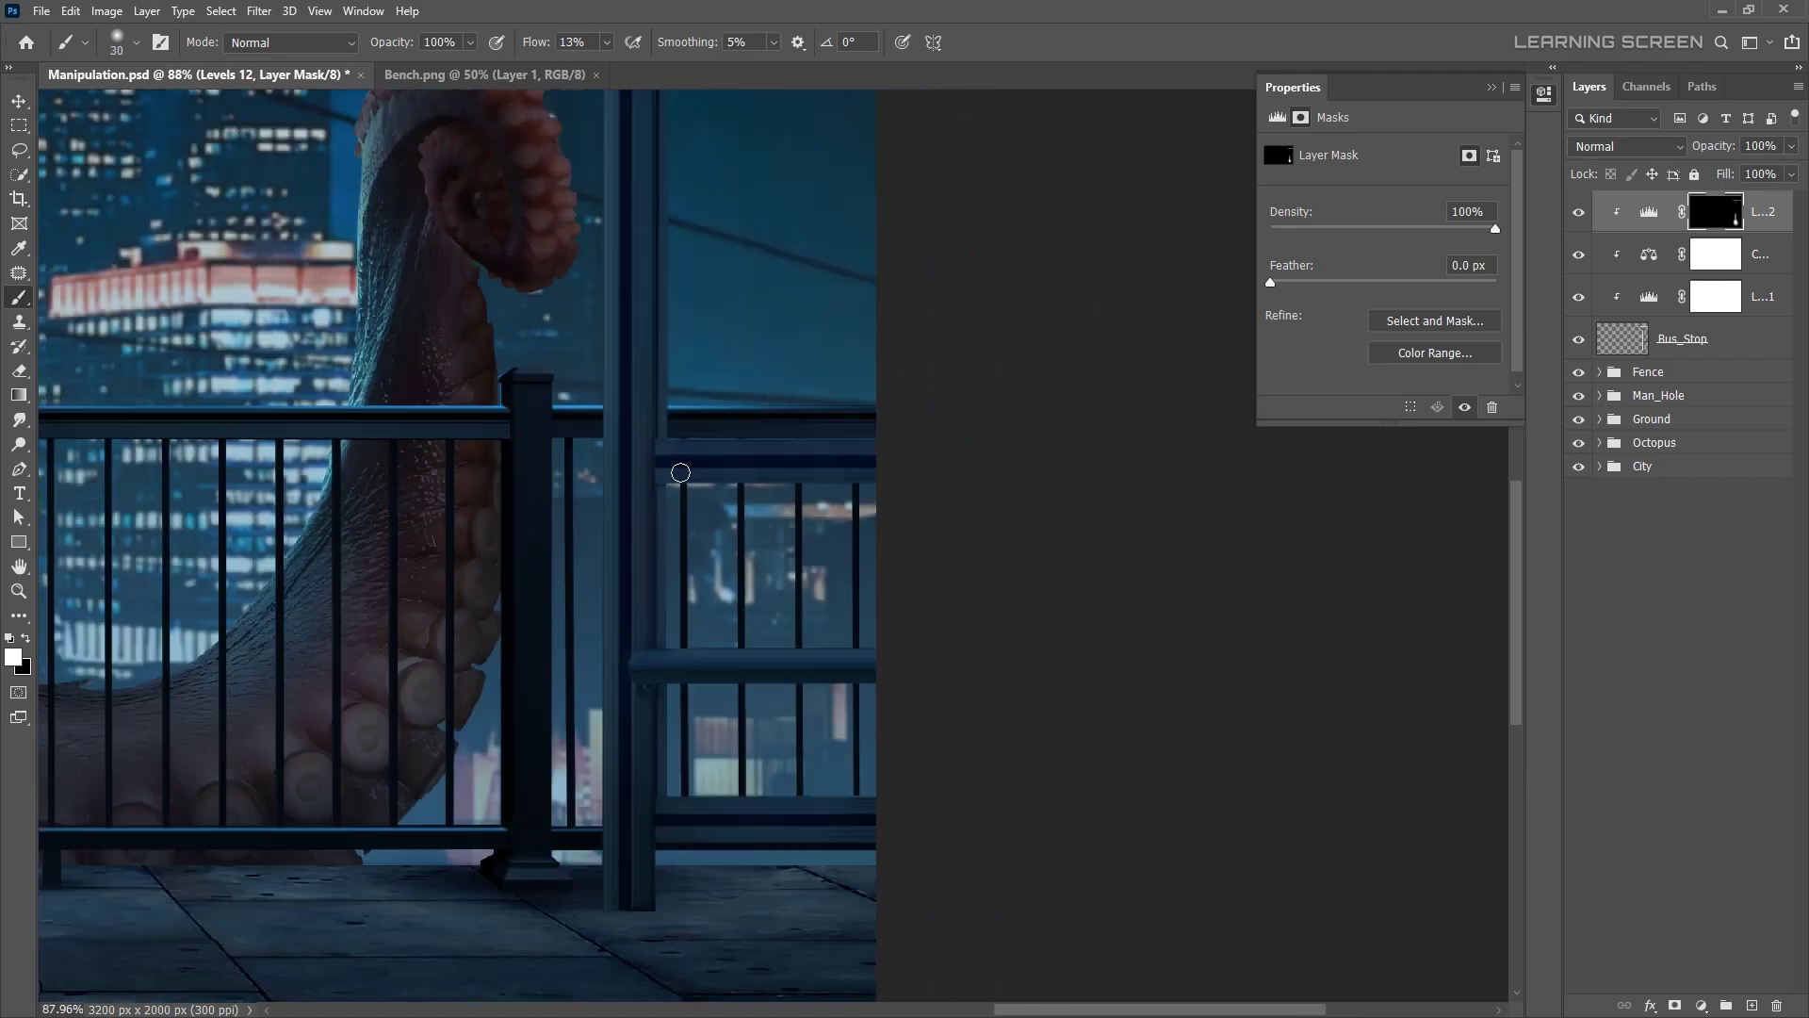
scroll(1220, 497, "down", 3)
scroll(883, 614, "up", 1)
key("bracketleft")
key("bracketleft")
key("bracketleft")
scroll(883, 614, "up", 1)
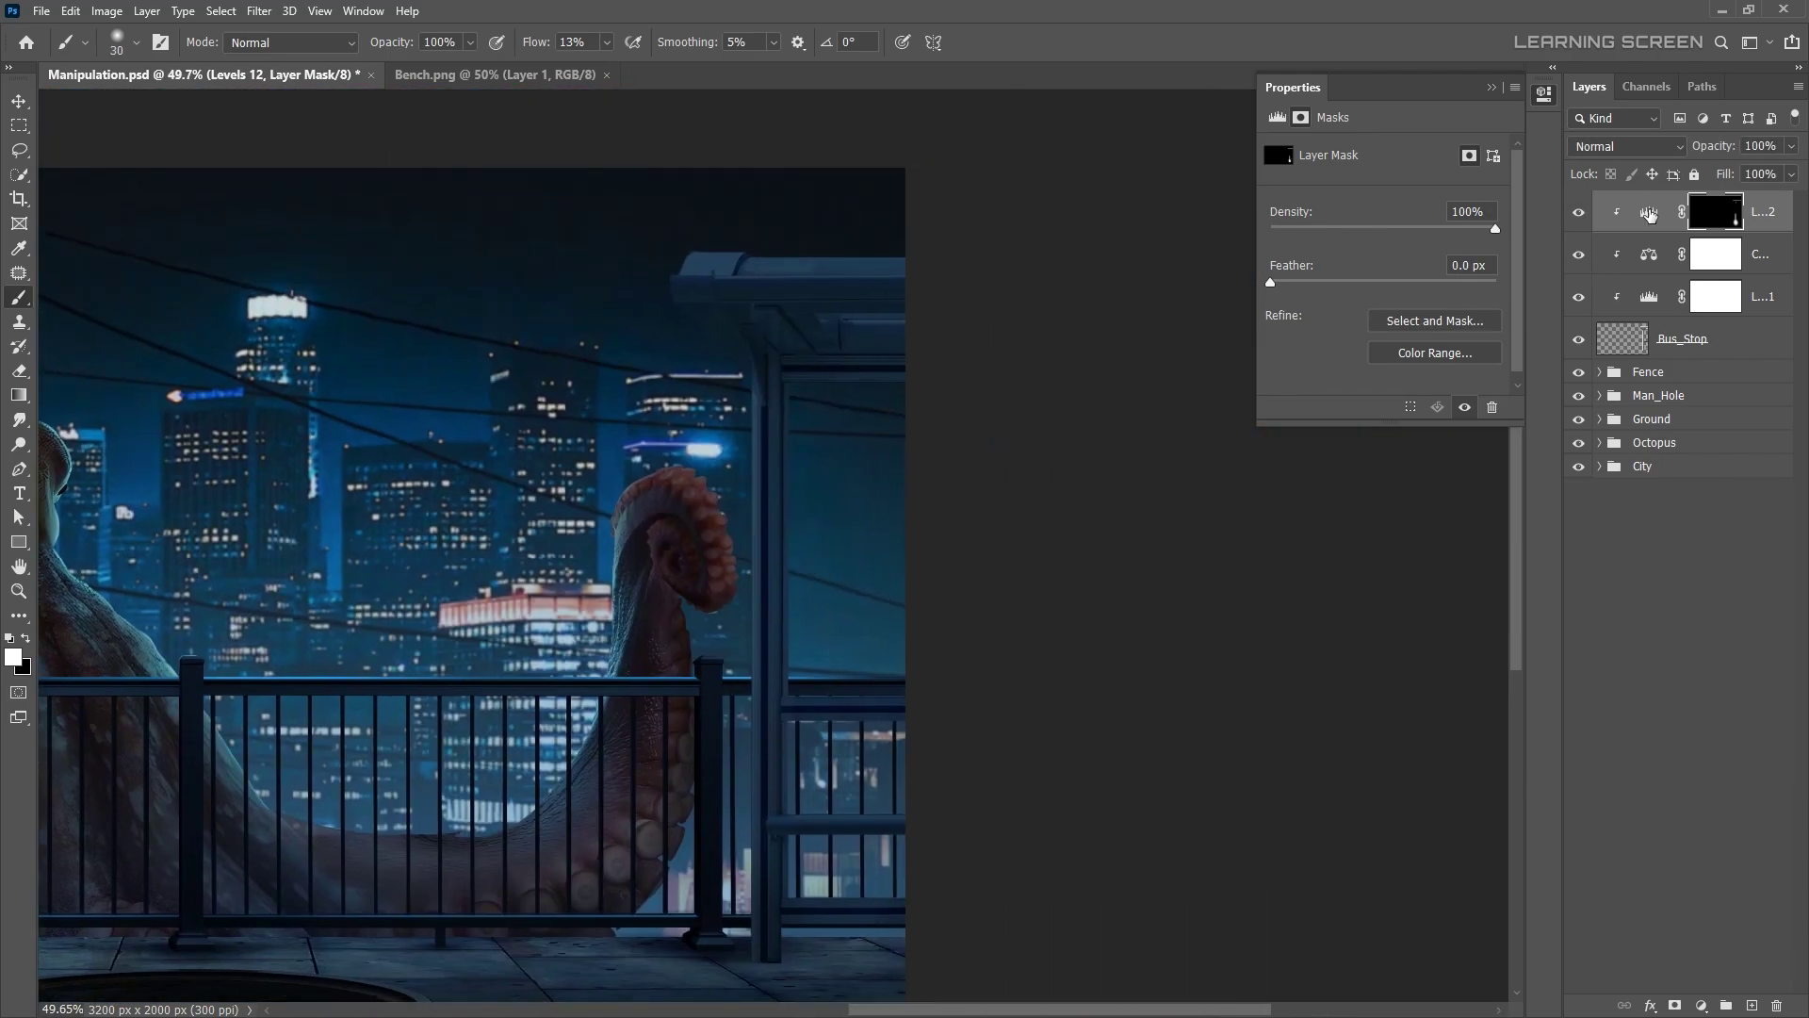
left_click(1702, 1006)
left_click(1721, 841)
- Tint the bus stop bright blue in Screen mode, hidden behind an inverted black mask
left_click_drag(1282, 223, 1394, 222)
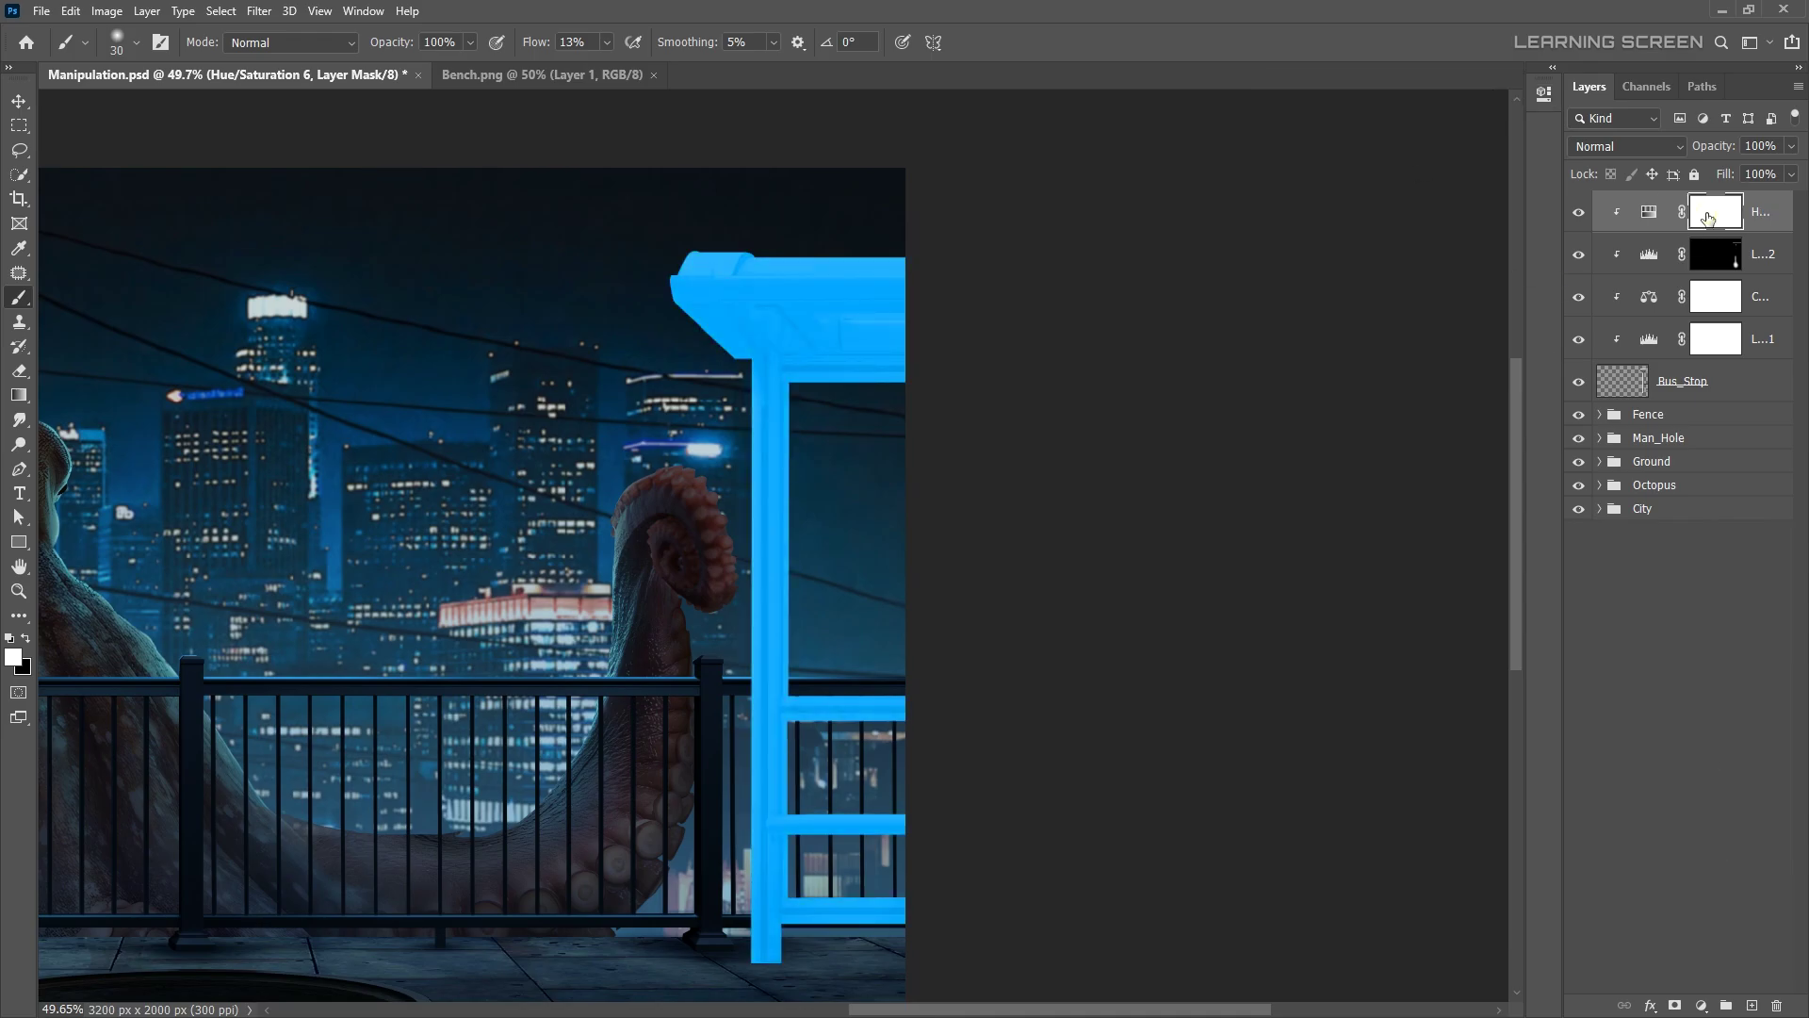
left_click(1627, 147)
left_click(1602, 340)
key("ctrl+i")
- Set up a full-strength 150 px brush with swapped painting colour, fitting the image in view
scroll(844, 715, "up", 2)
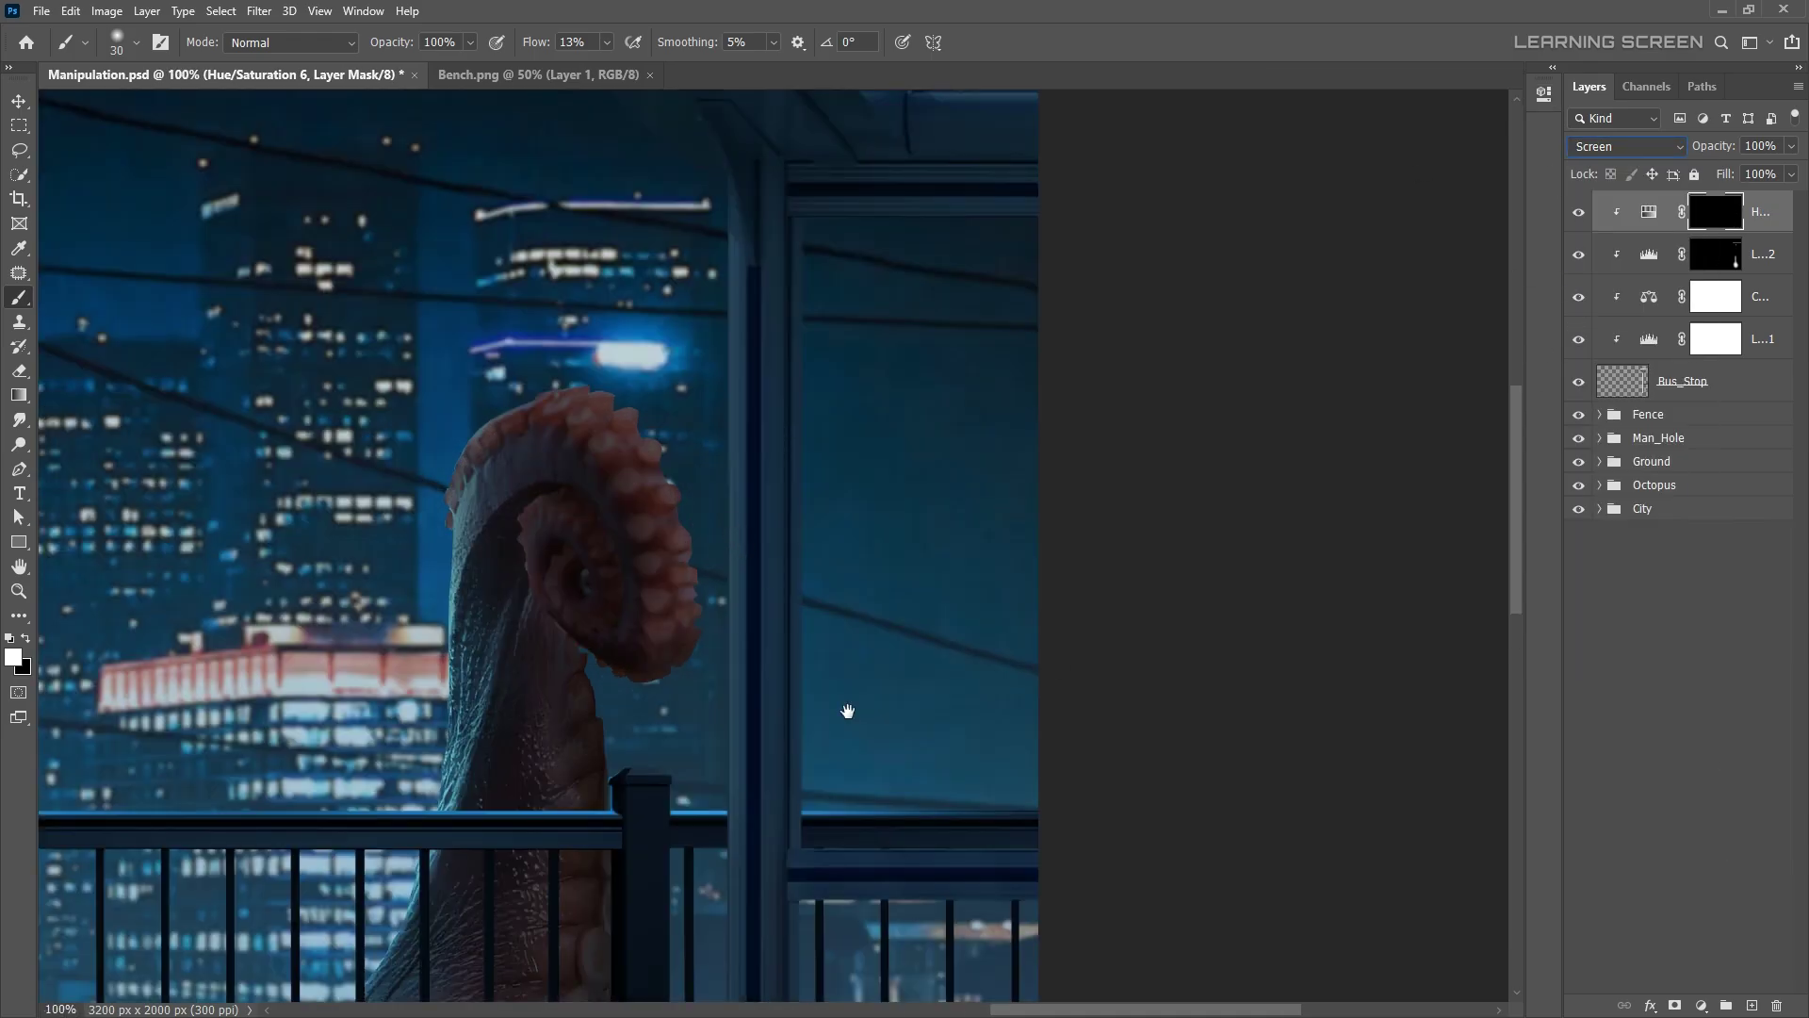
scroll(412, 545, "up", 2)
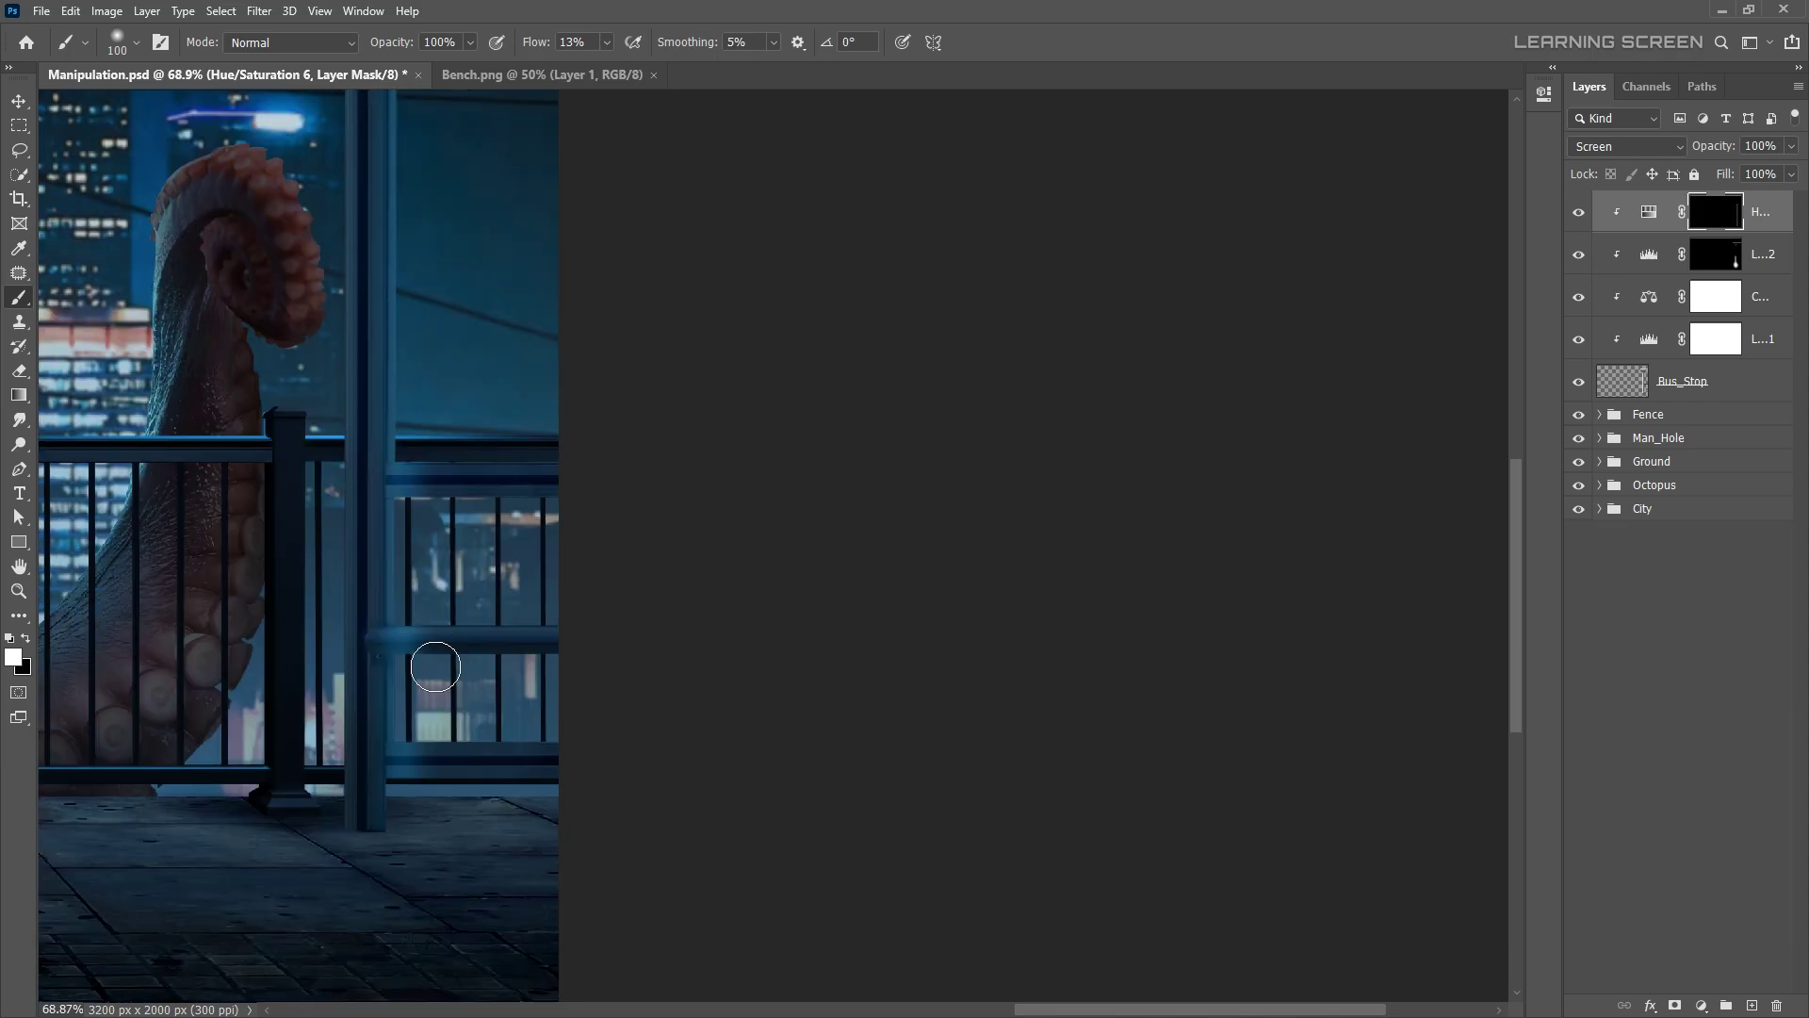
scroll(411, 545, "up", 3)
key("x")
key("shift+0")
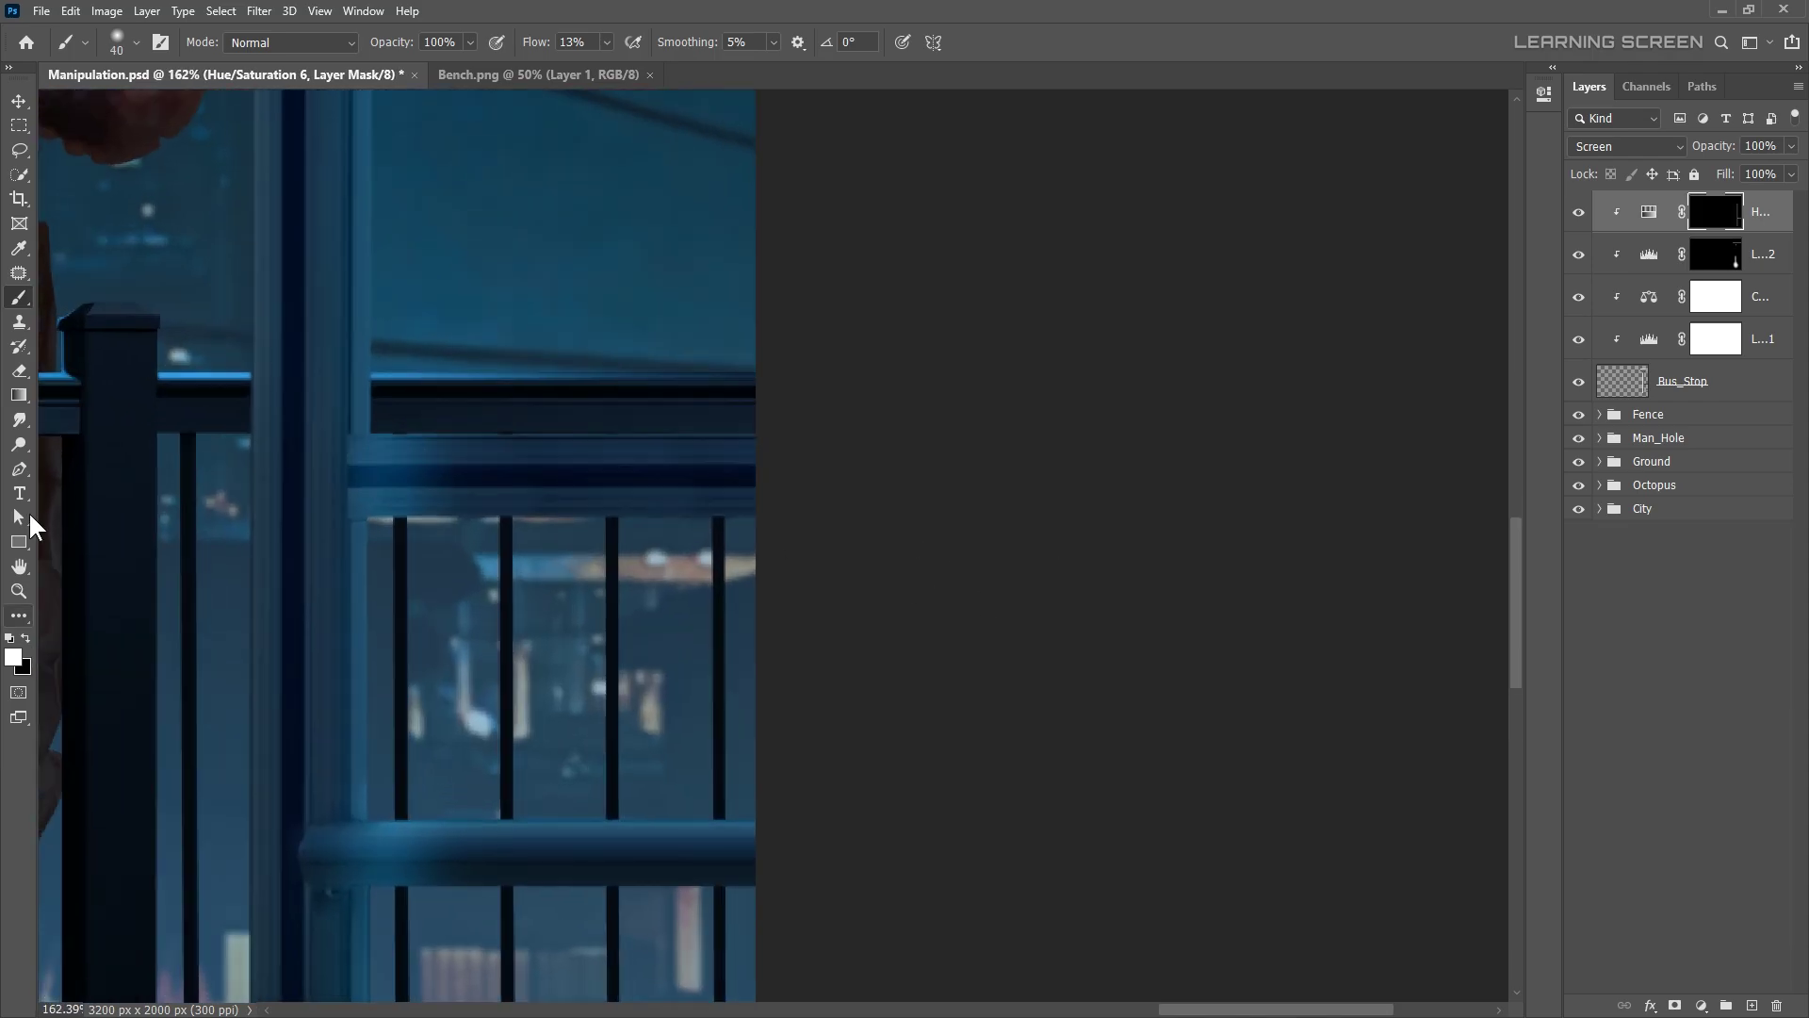
scroll(471, 566, "up", 2)
scroll(810, 600, "up", 2)
right_click(810, 600)
left_click_drag(829, 745, 905, 744)
key("Return")
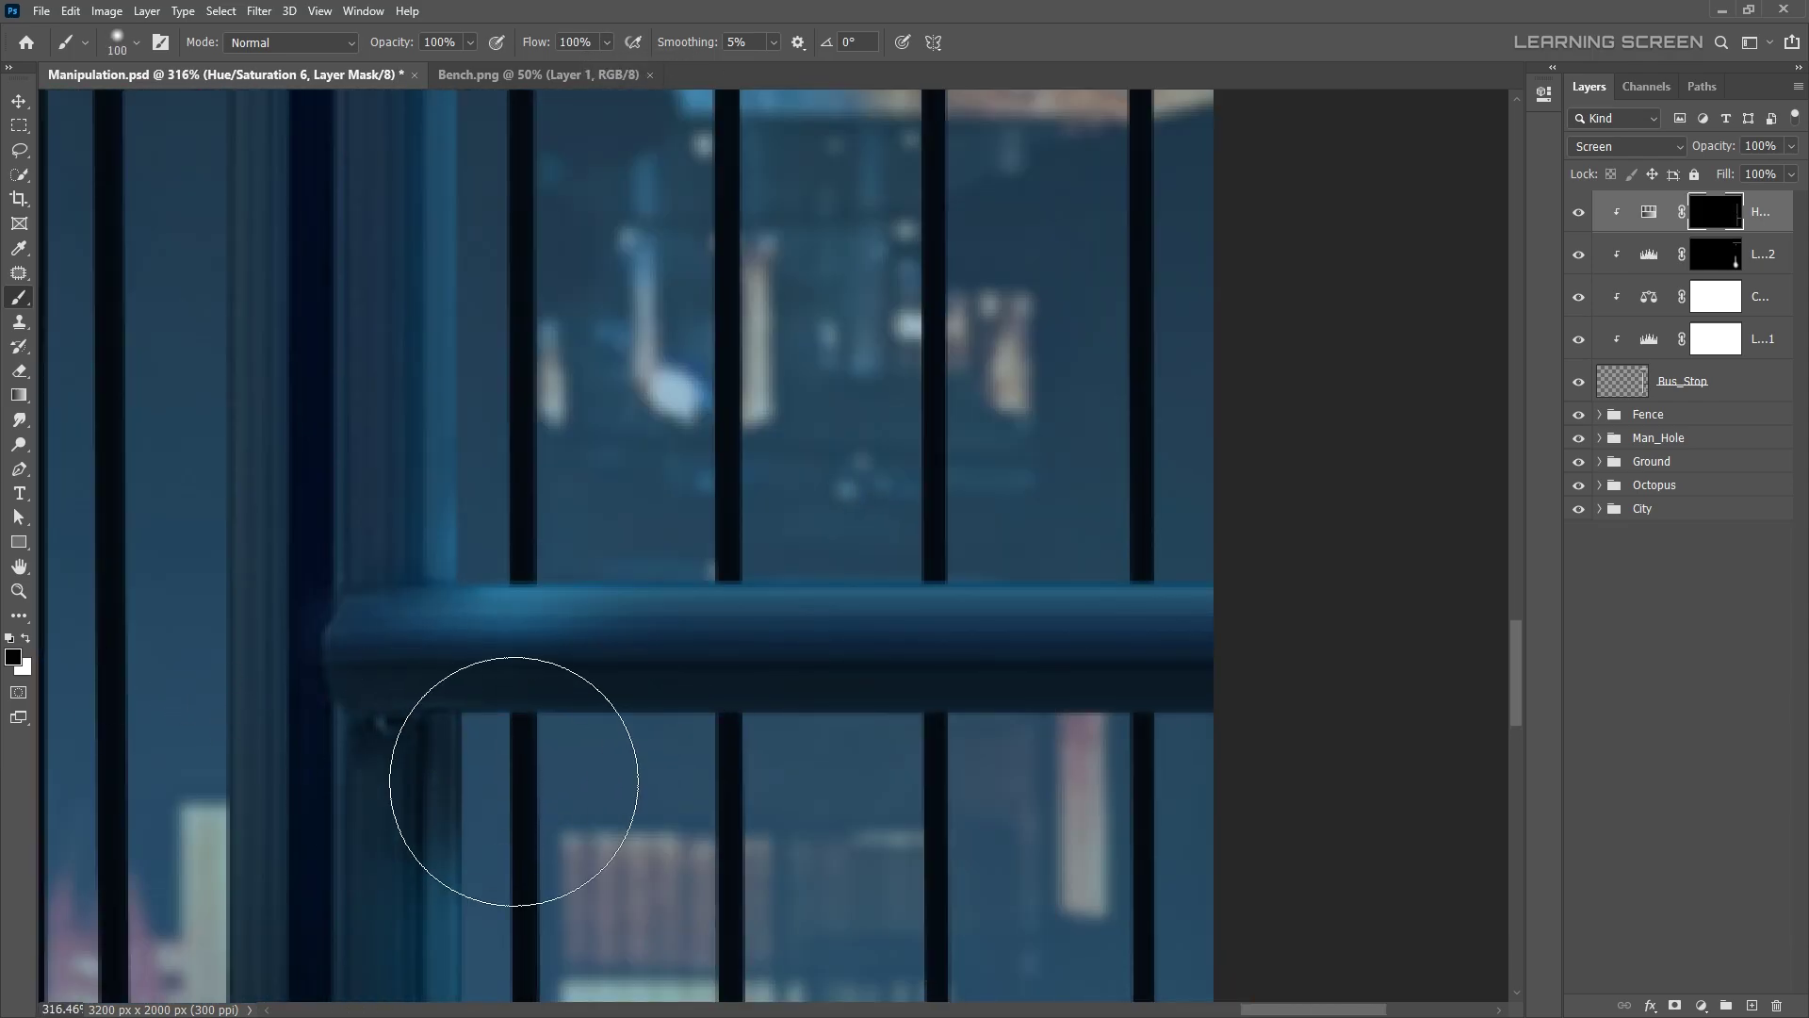
key("ctrl+0")
- Shrink the brush and swap painting colours while zooming around the bus stop
scroll(596, 834, "up", 5)
scroll(673, 946, "down", 3)
key("x")
key("bracketleft")
key("bracketleft")
key("bracketleft")
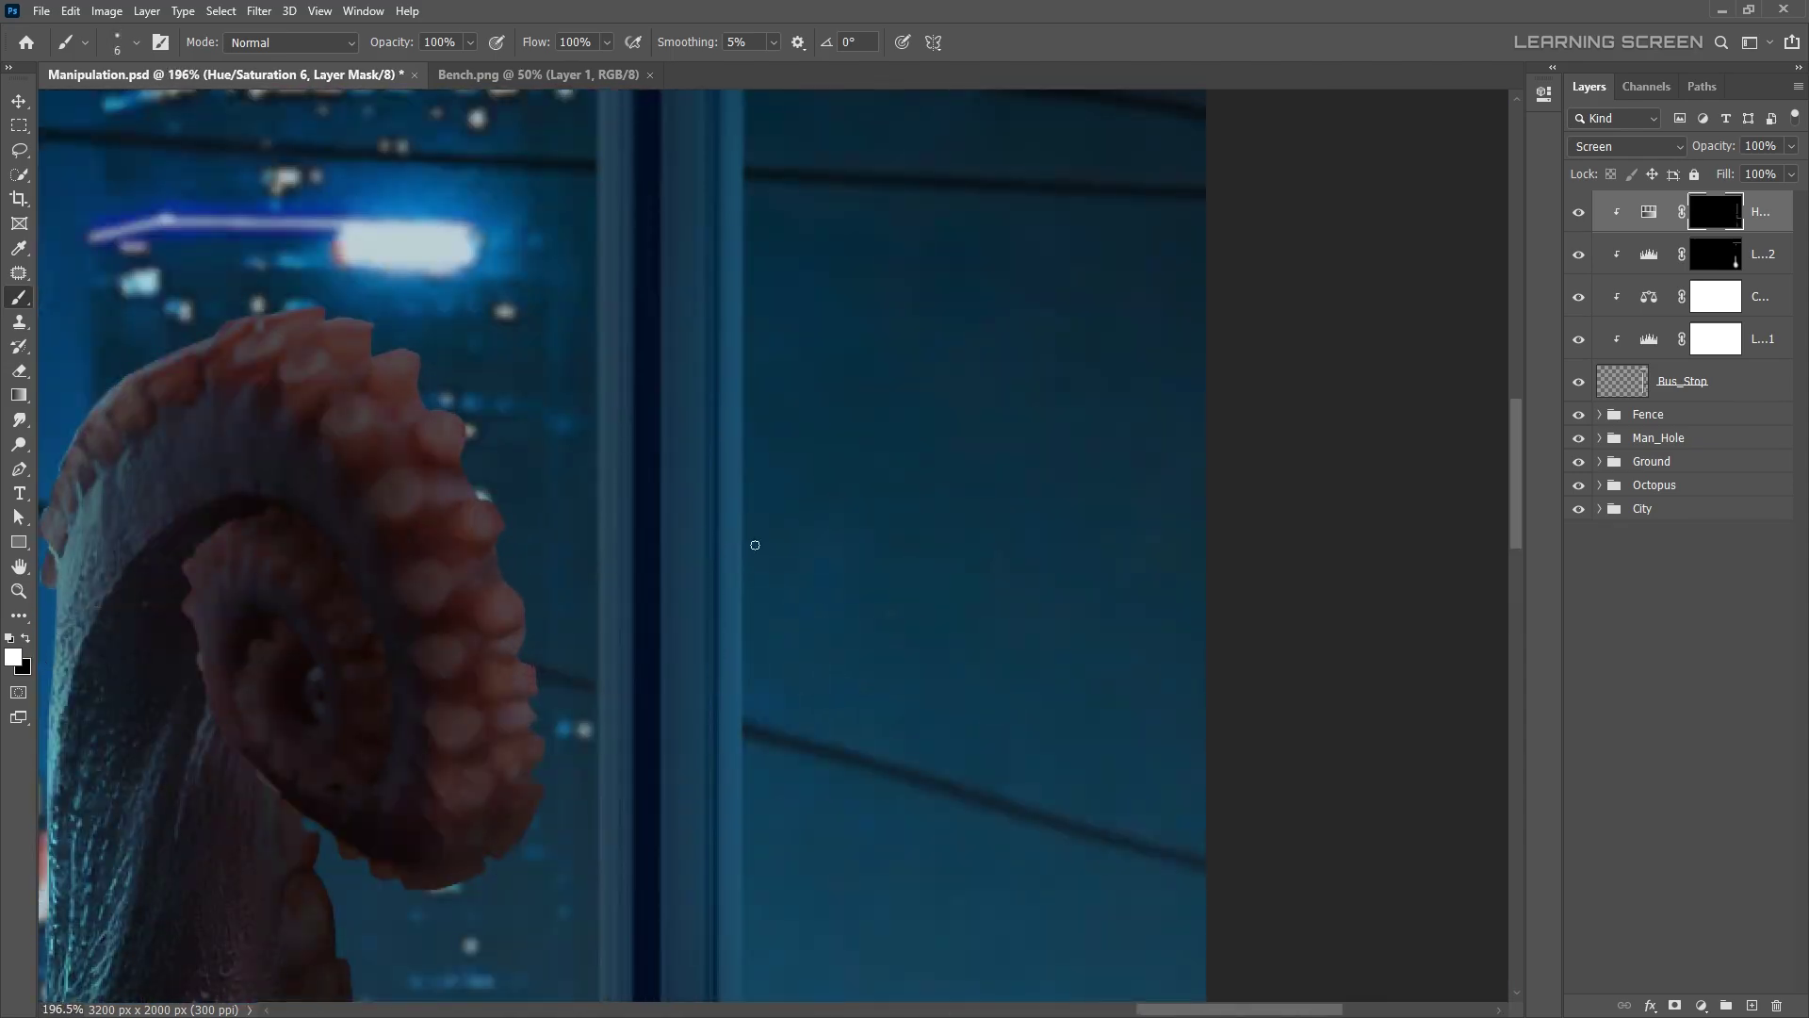
scroll(787, 560, "up", 3)
scroll(724, 787, "up", 2)
scroll(633, 741, "down", 5)
scroll(949, 755, "up", 3)
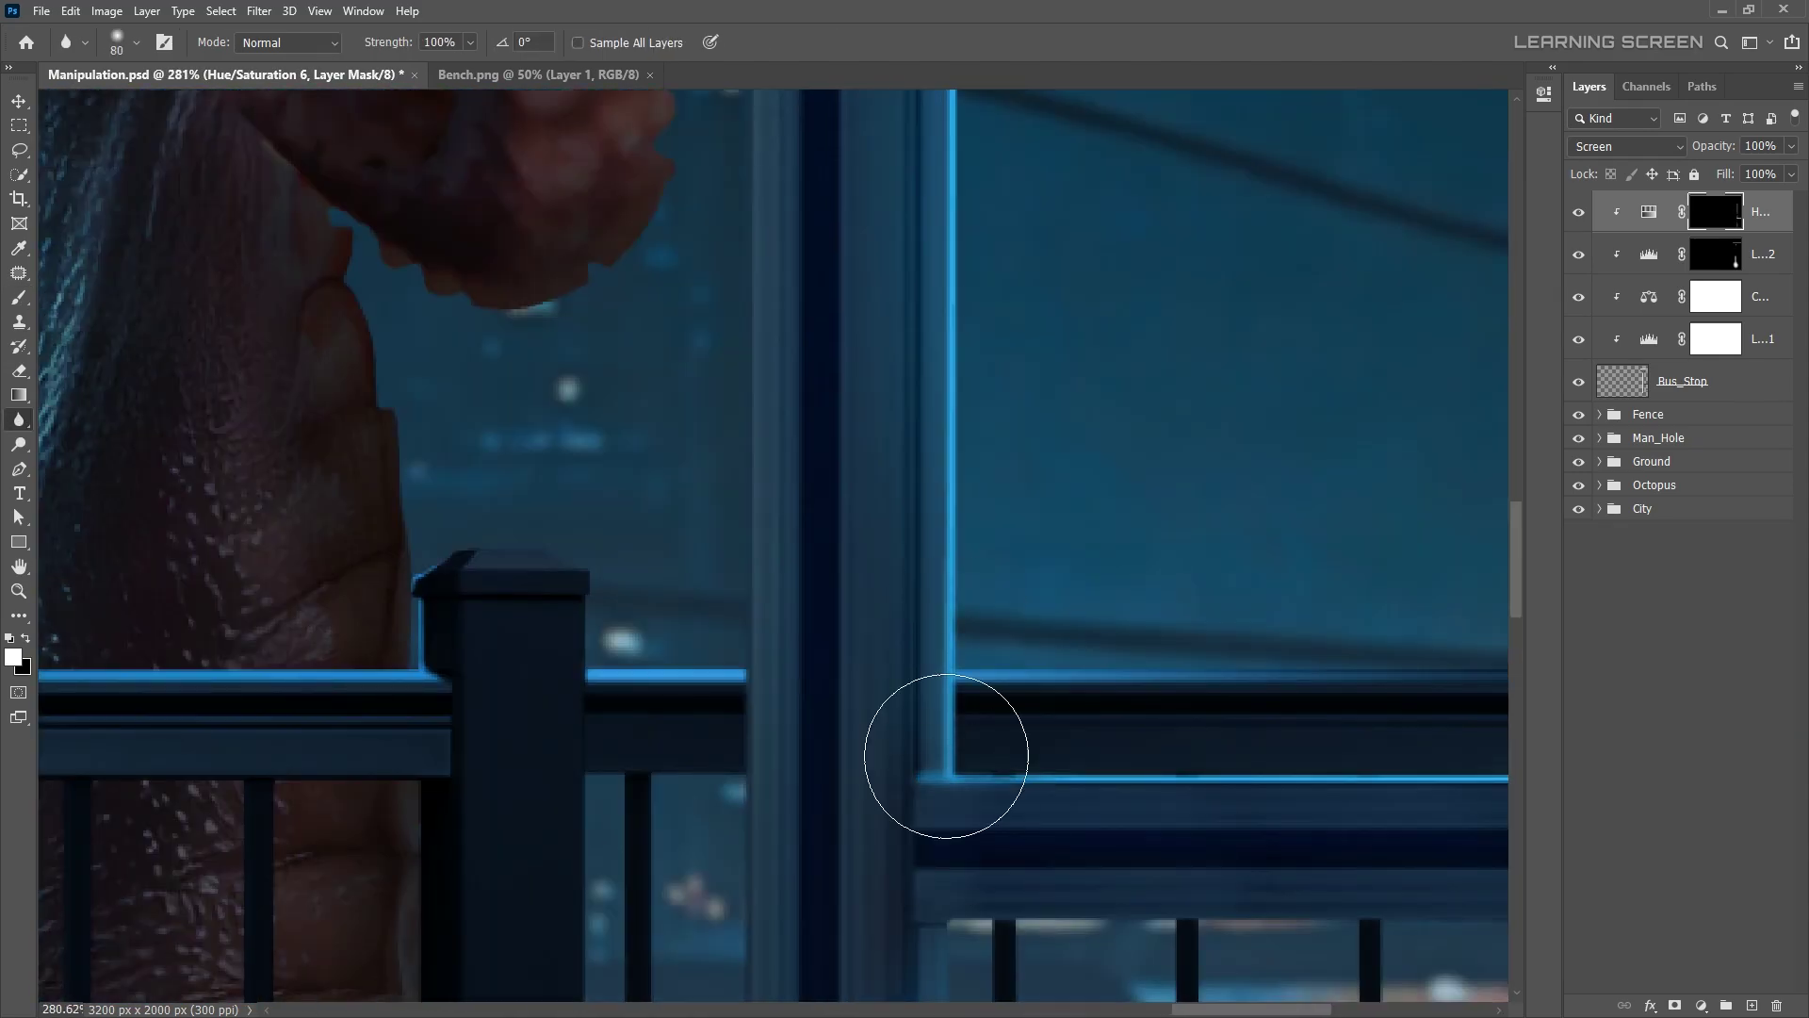
scroll(820, 267, "down", 4)
key("b")
key("x")
scroll(557, 999, "up", 2)
scroll(811, 505, "up", 2)
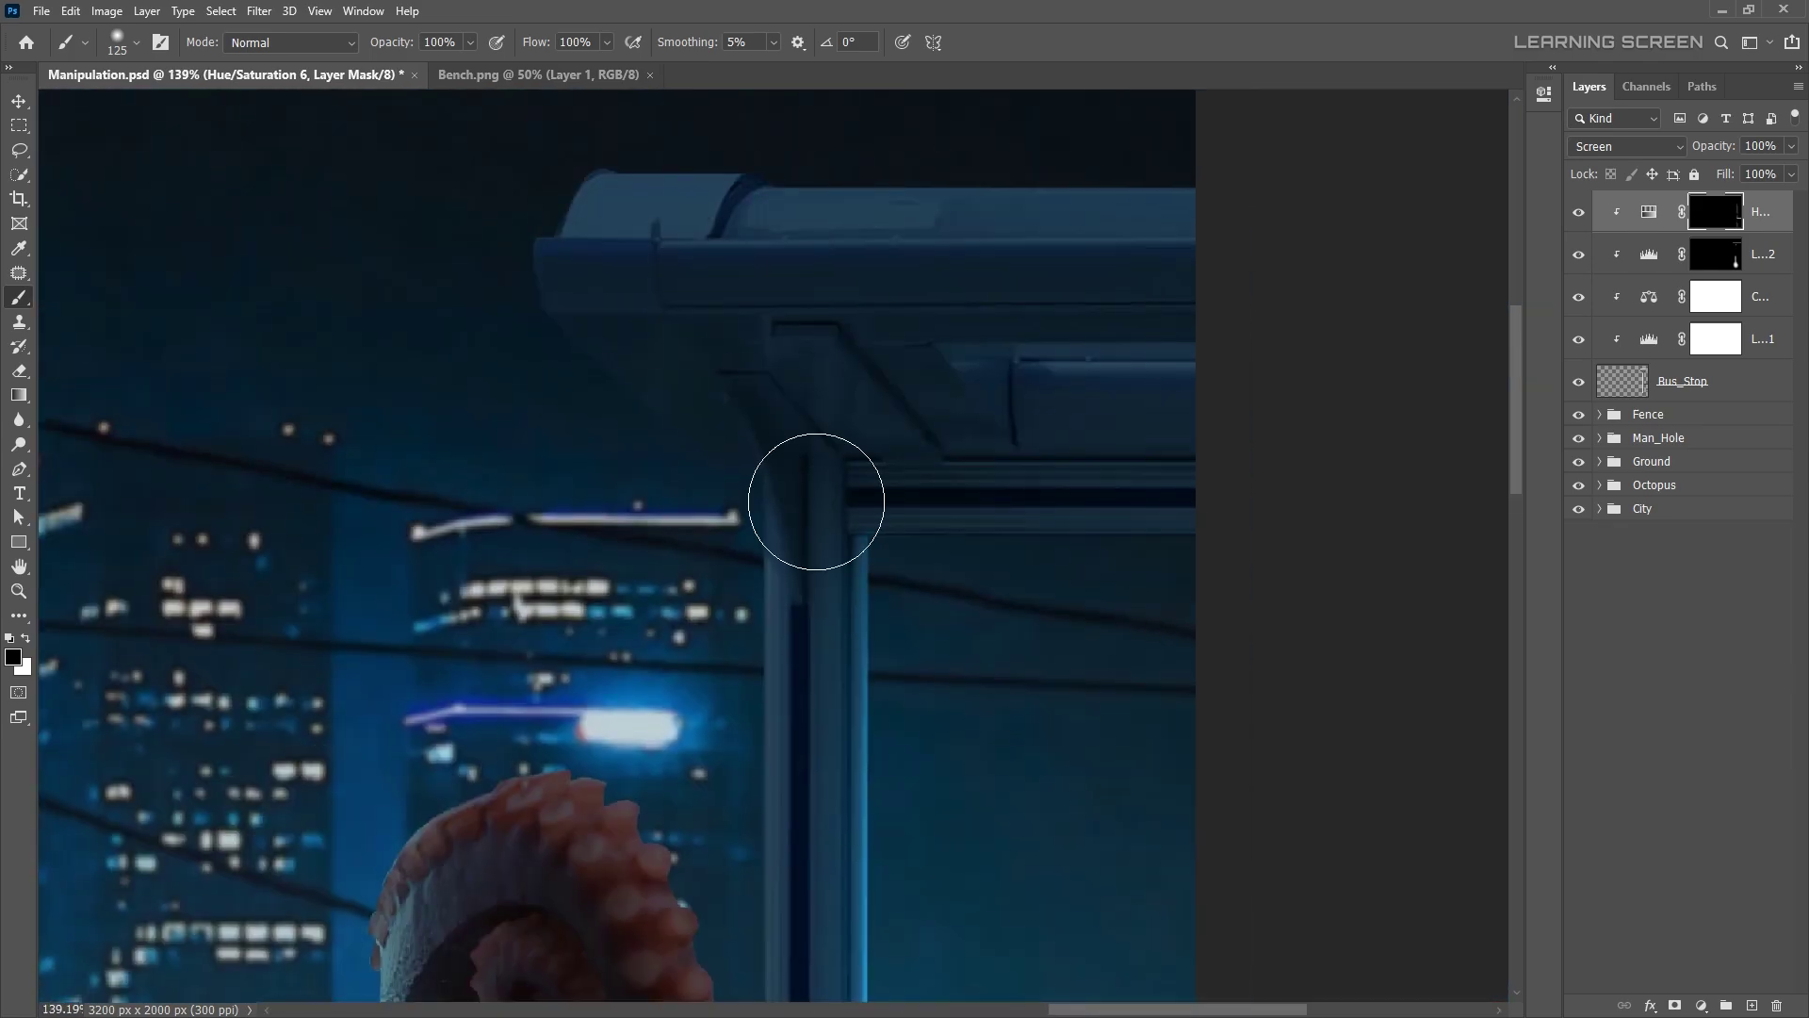
scroll(683, 323, "up", 2)
scroll(699, 364, "up", 1)
scroll(699, 364, "down", 3)
scroll(820, 597, "up", 2)
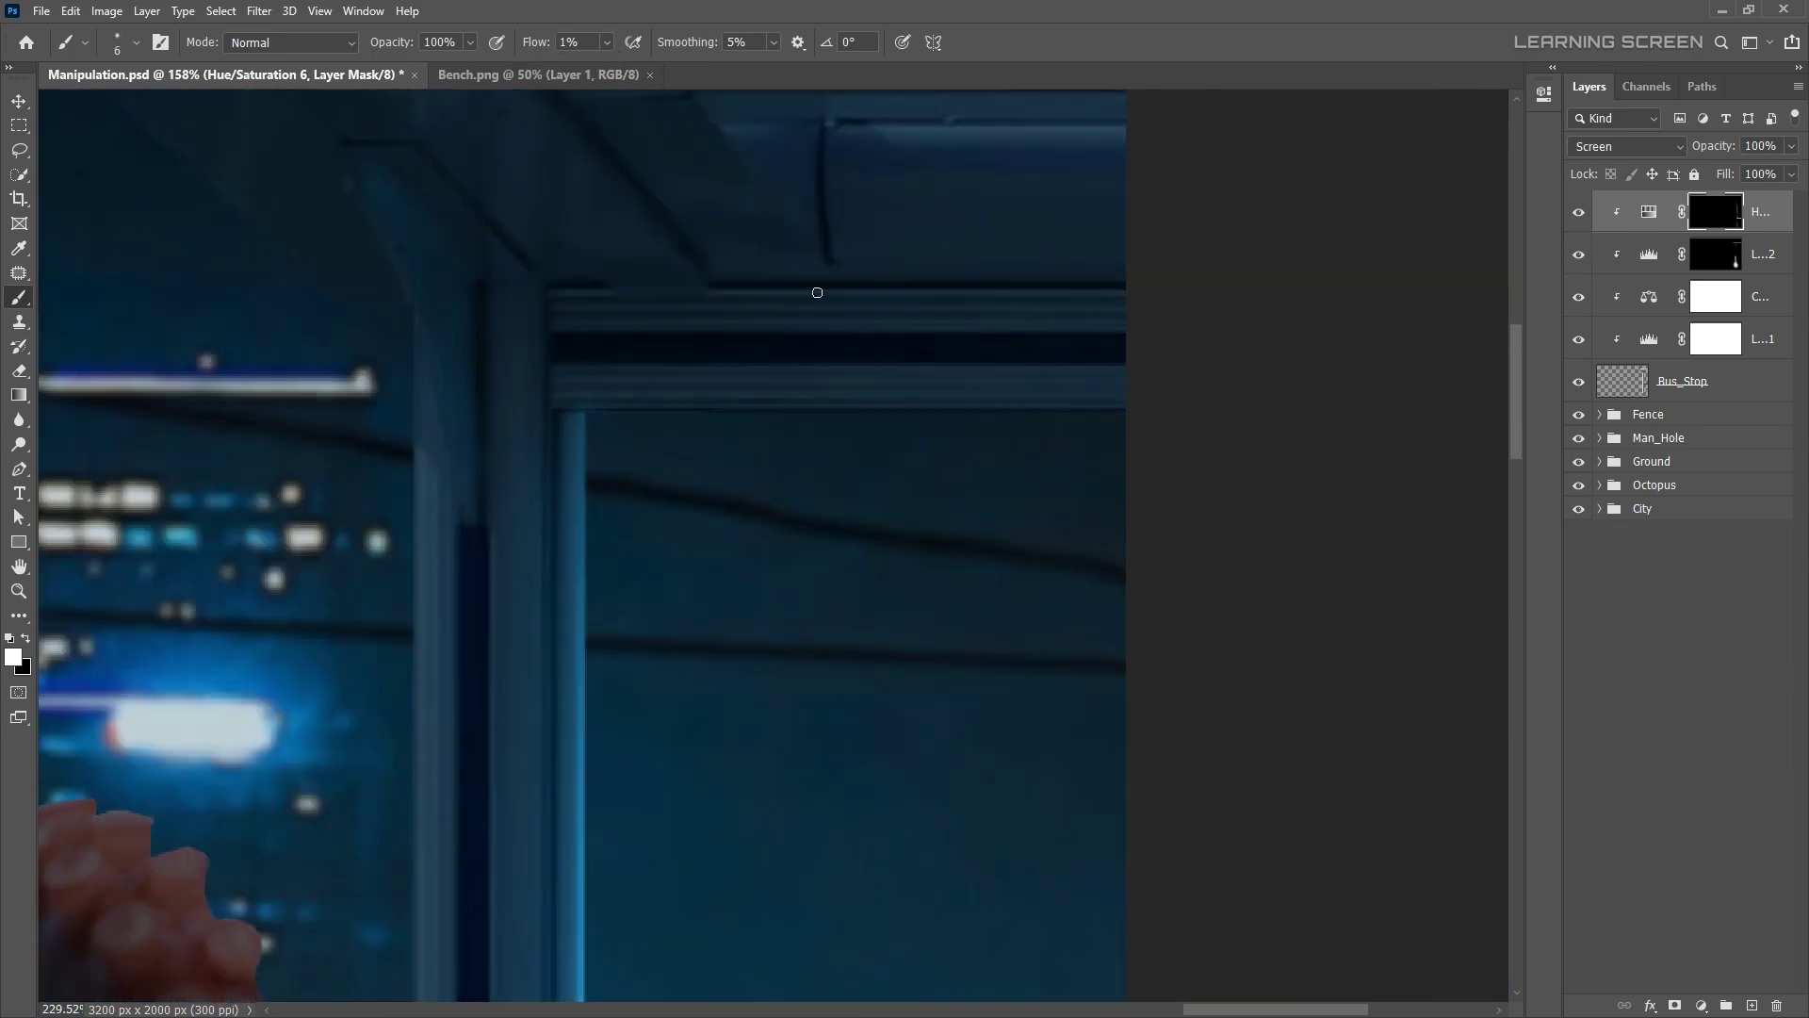
scroll(820, 292, "up", 2)
- Select the bus stop roof edge with Polygonal Lasso and paint blue glow onto it
key("l")
scroll(348, 198, "right", 5)
scroll(338, 189, "left", 5)
left_click(337, 185)
left_click(1047, 178)
left_click(1036, 477)
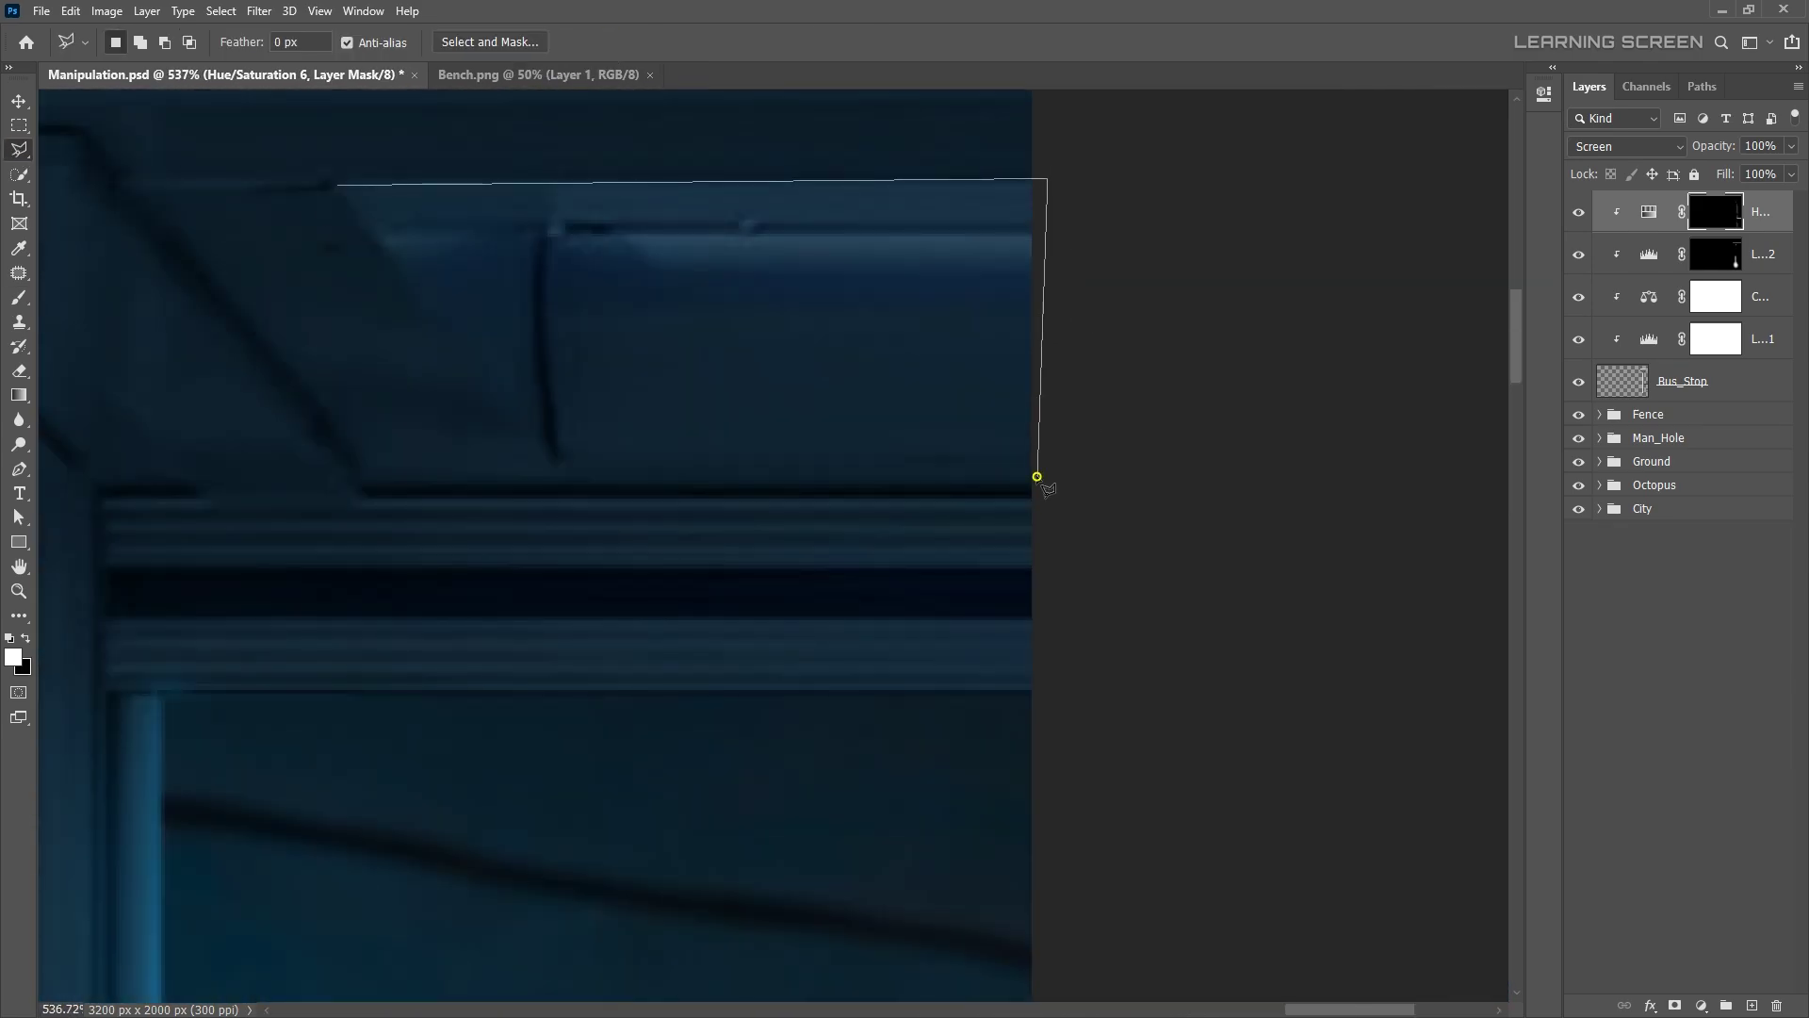
left_click(28, 296)
left_click_drag(660, 236, 801, 377)
scroll(931, 237, "down", 2)
scroll(740, 300, "down", 1)
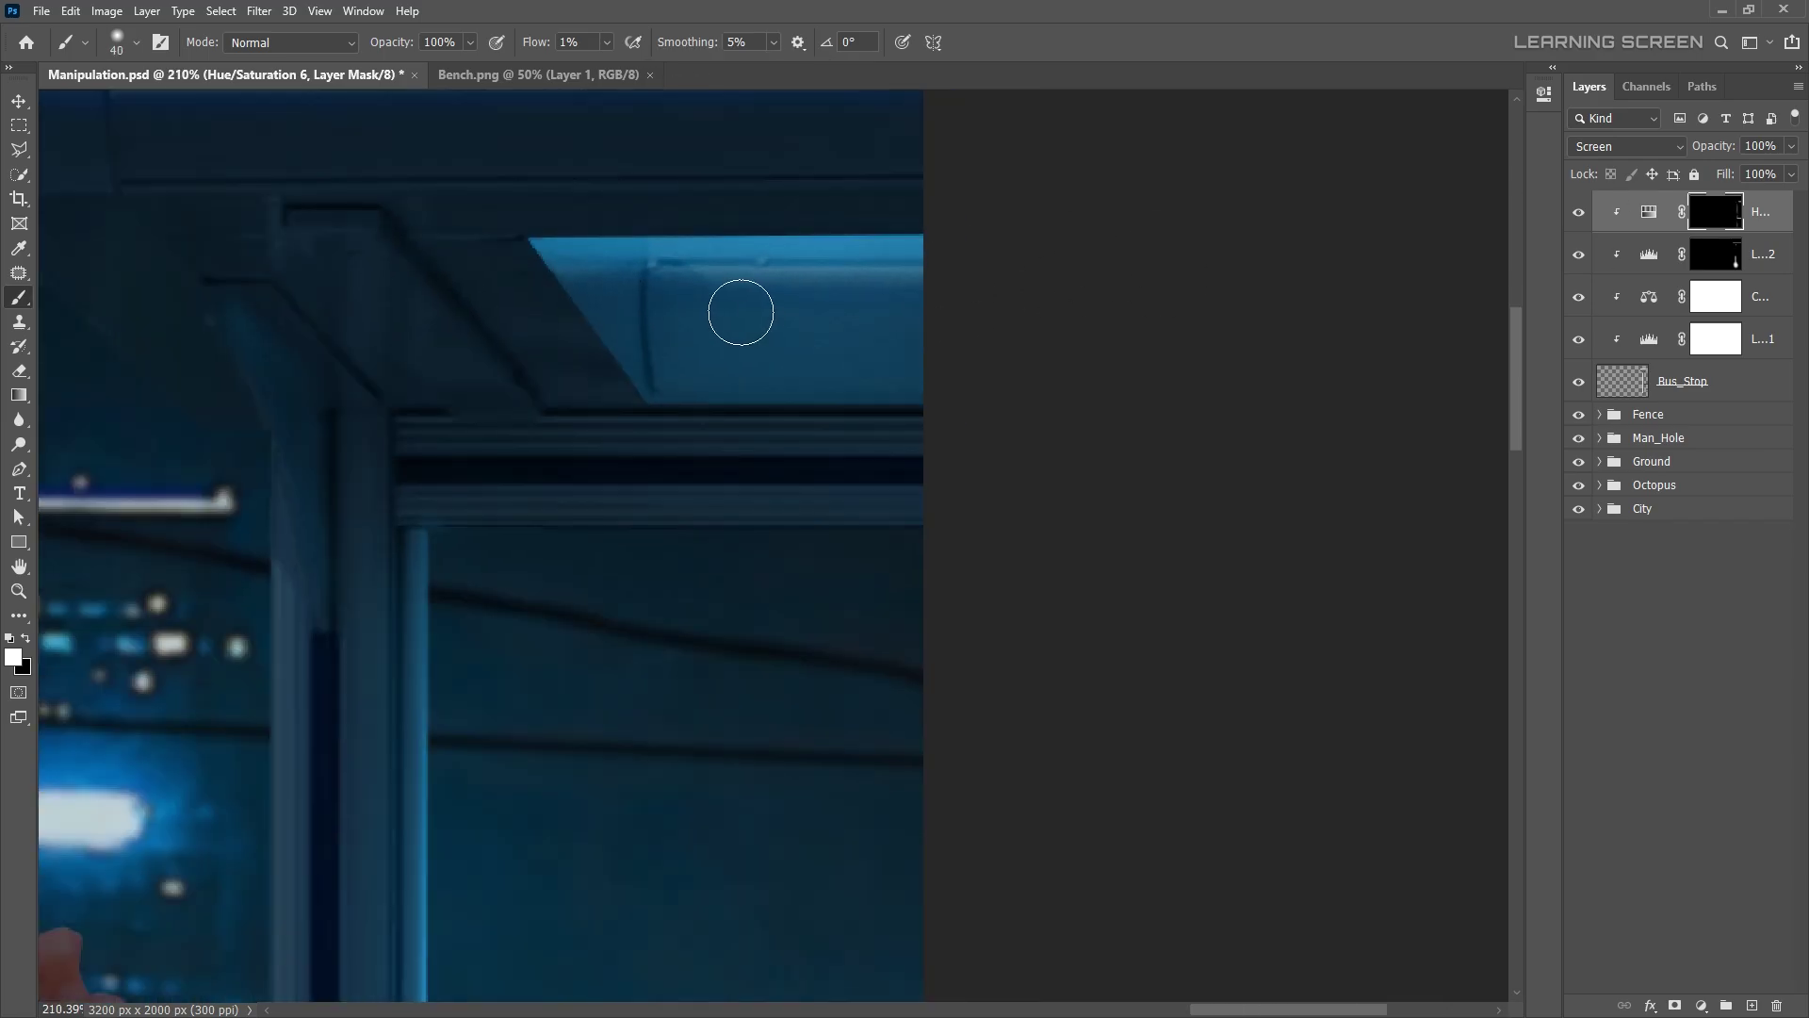
key("bracketleft")
key("bracketleft")
key("bracketleft")
scroll(934, 387, "down", 2)
scroll(877, 392, "down", 5)
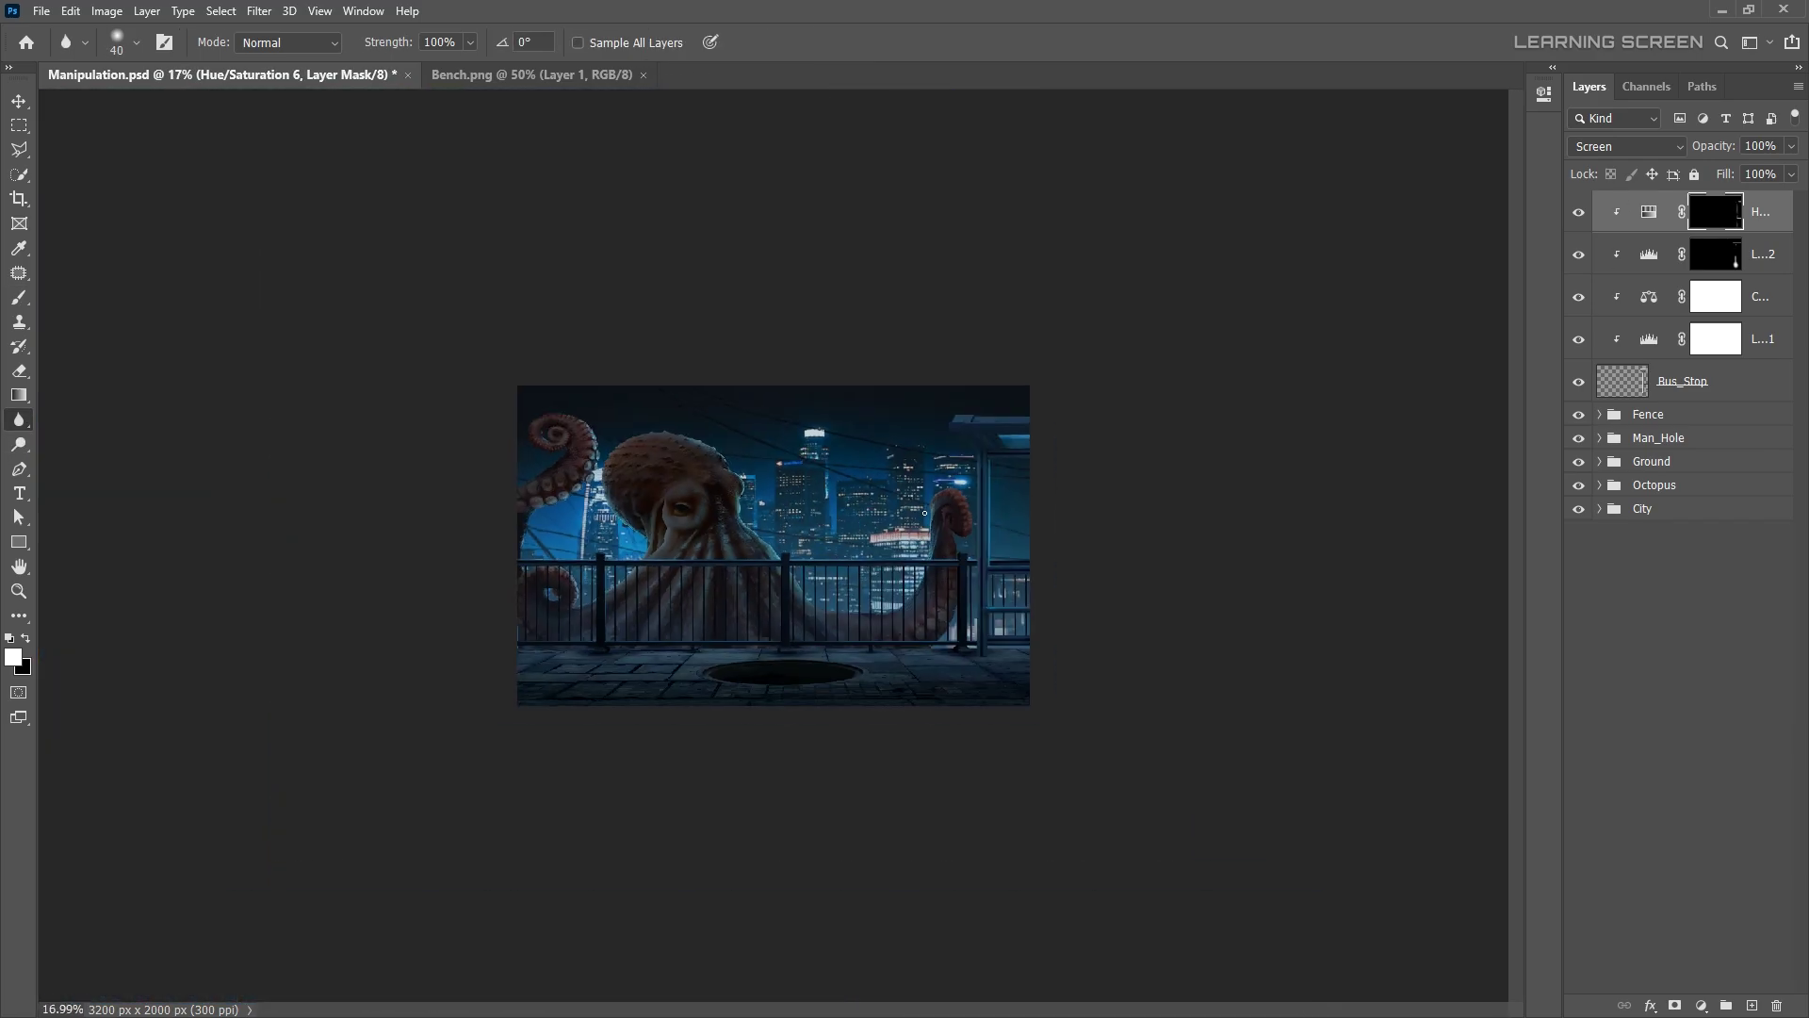
scroll(1137, 622, "up", 2)
scroll(1136, 623, "up", 3)
- Add a Levels adjustment with an inverted black mask, clipped to the bus stop
left_click(1701, 1005)
left_click(1687, 760)
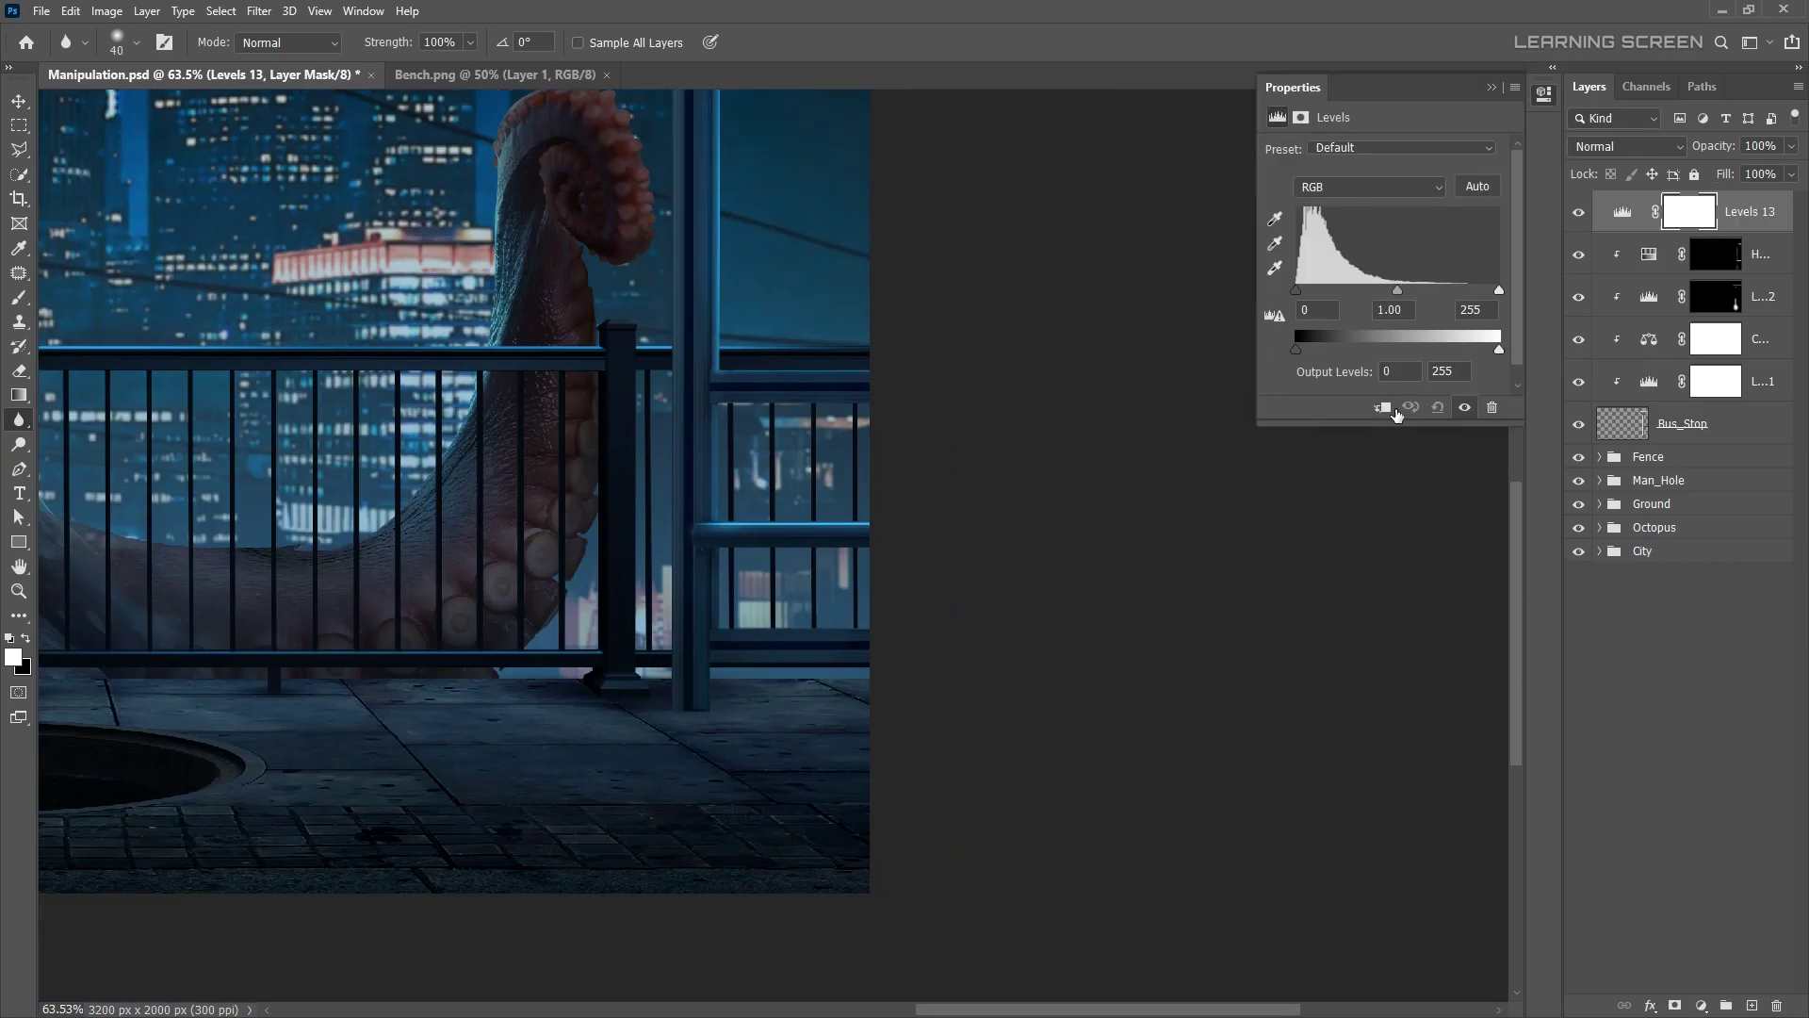
left_click_drag(863, 351, 735, 757)
key("ctrl+i")
left_click(1703, 215)
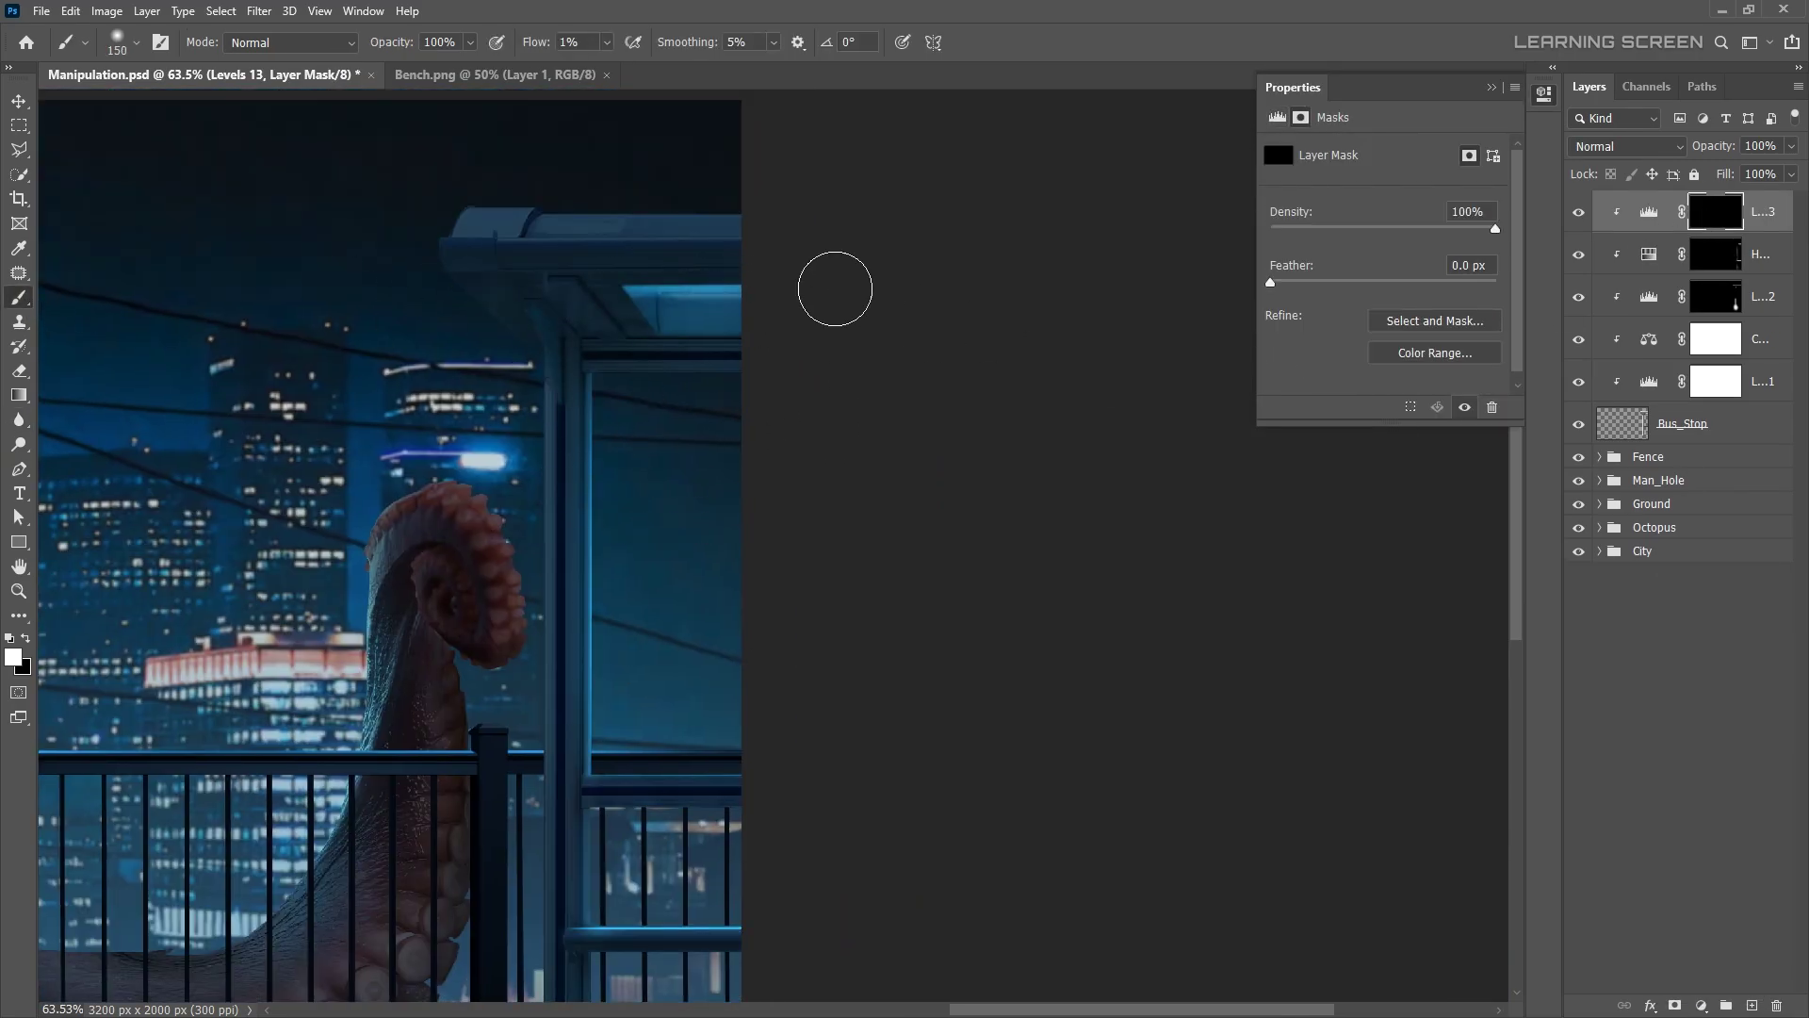
- Group all the bus stop layers into a group named Bus_Stop
scroll(622, 779, "down", 3)
scroll(549, 371, "up", 2)
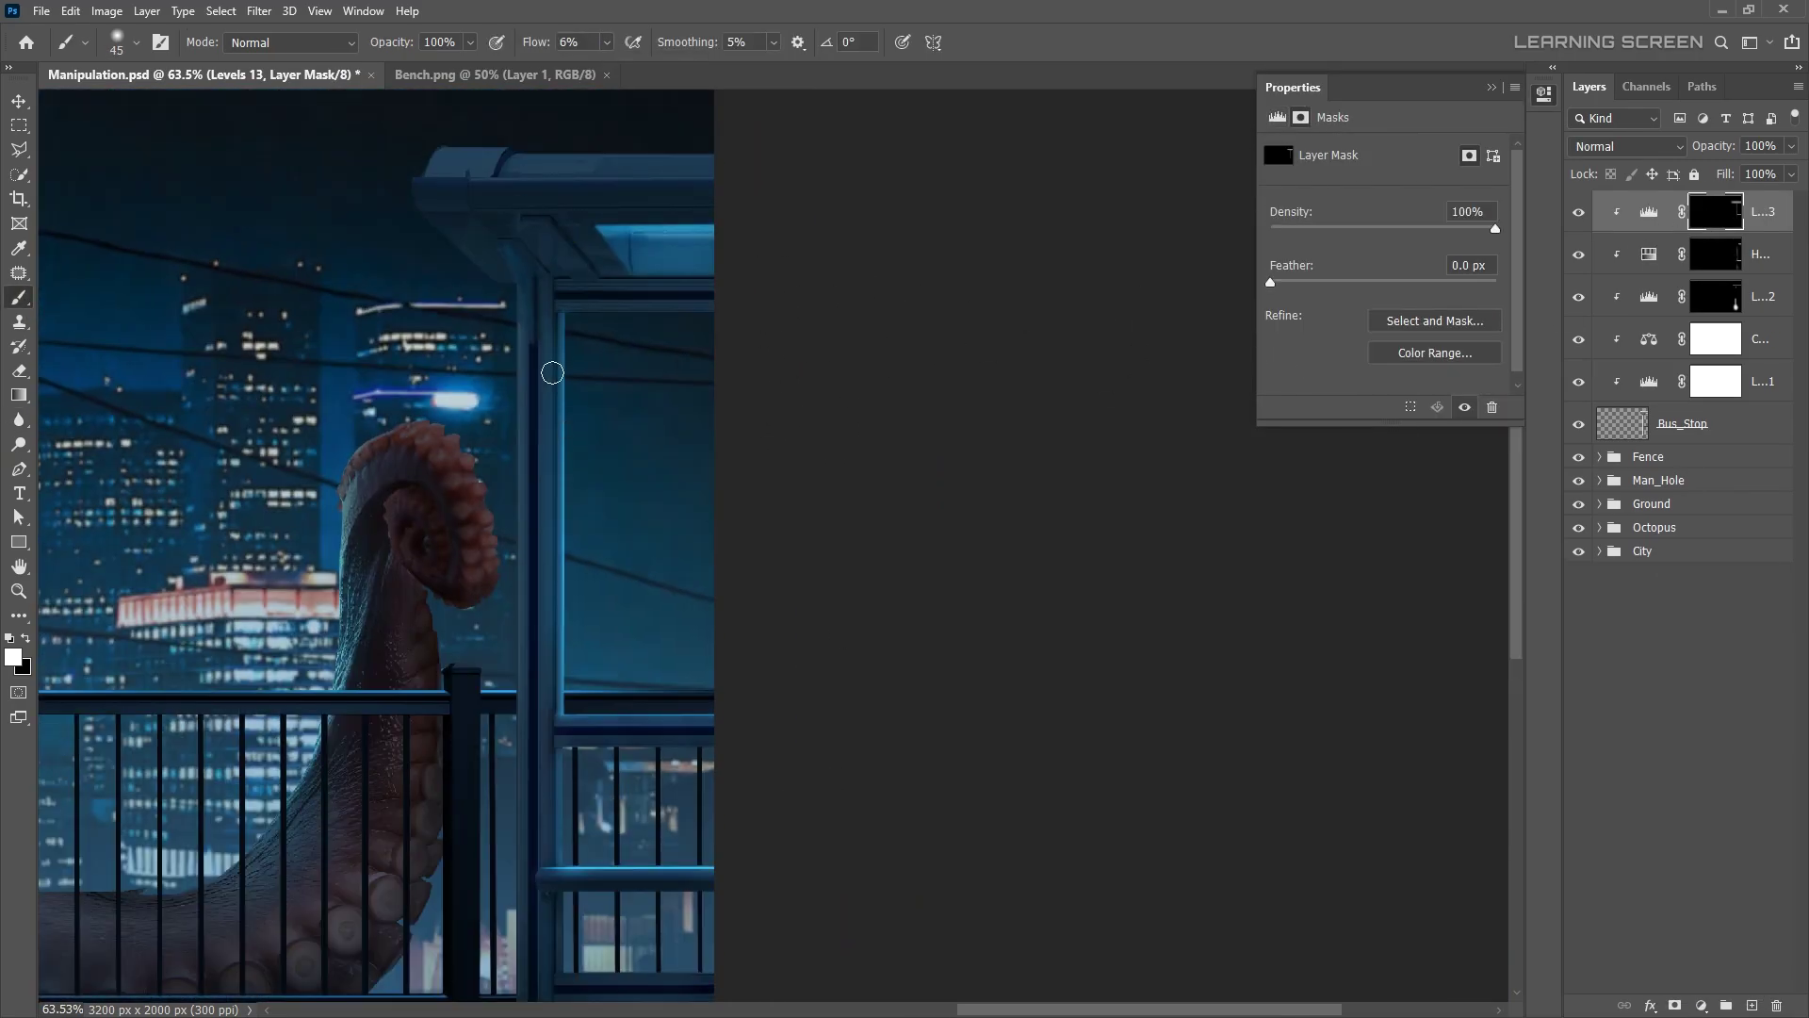
scroll(1346, 601, "left", 5)
scroll(1347, 601, "down", 6)
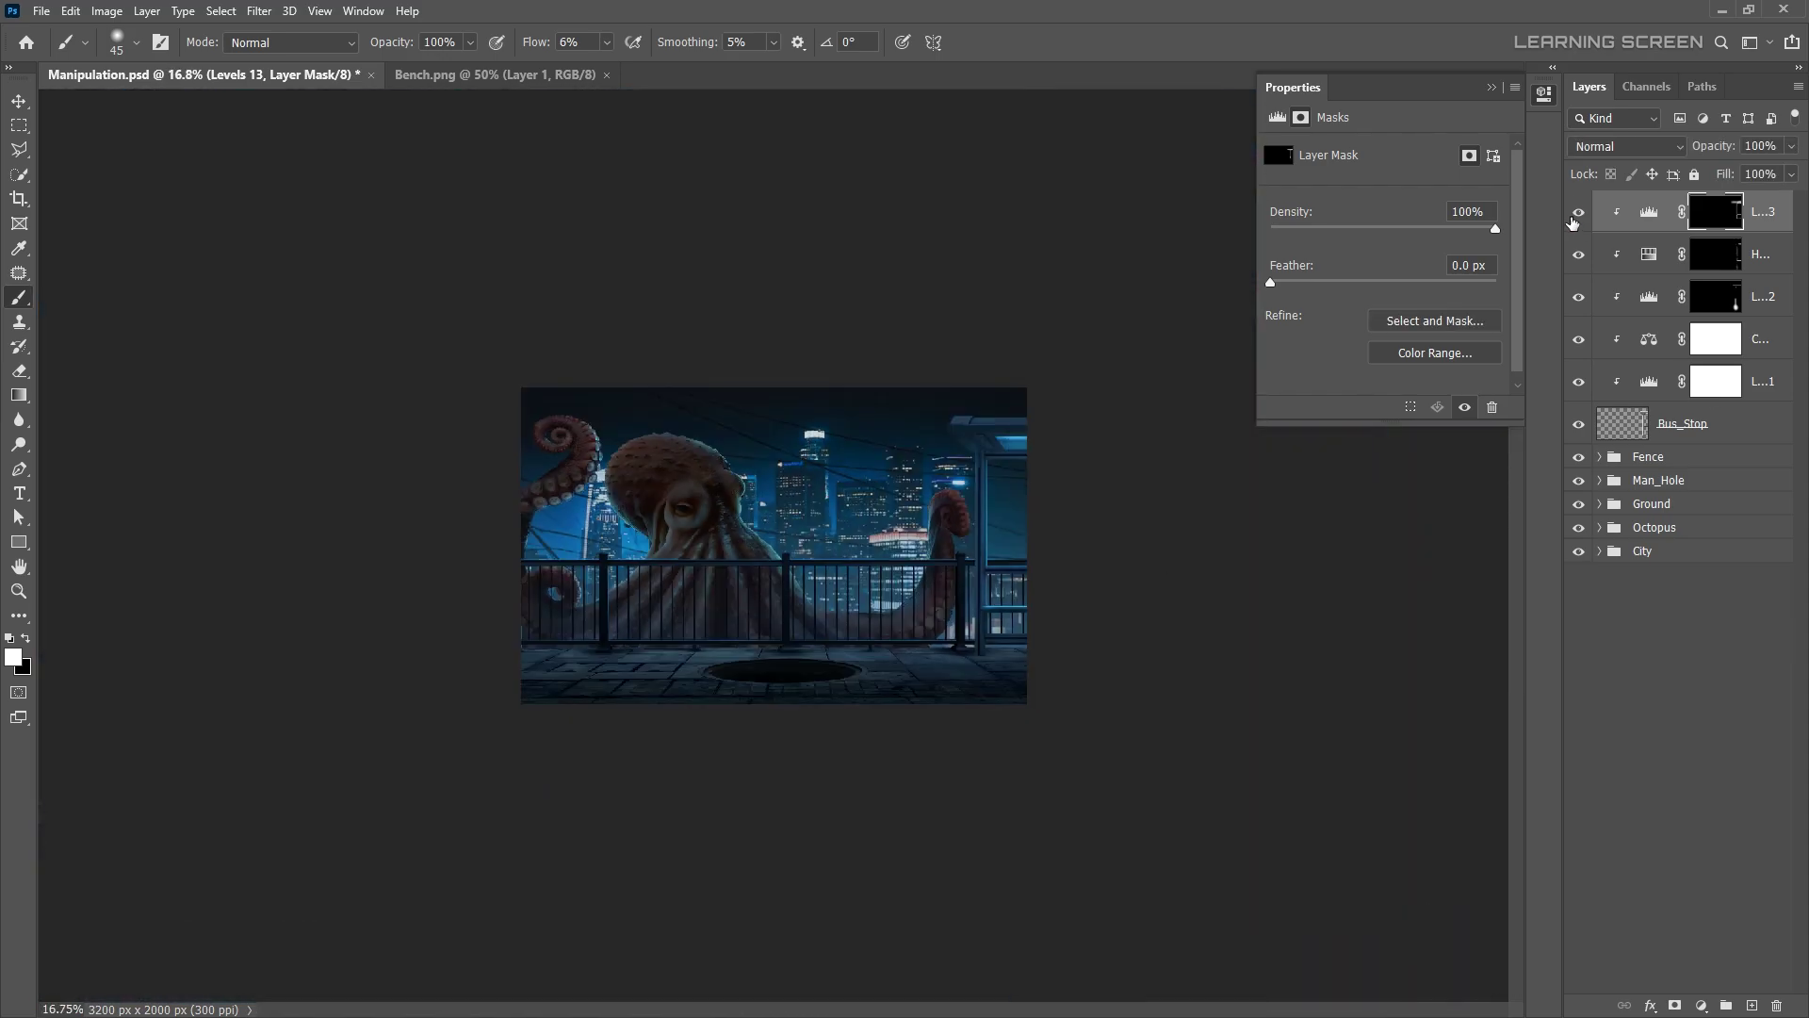
left_click(1682, 423, "shift")
key("ctrl+g")
type("Bus_Stop")
key("Return")
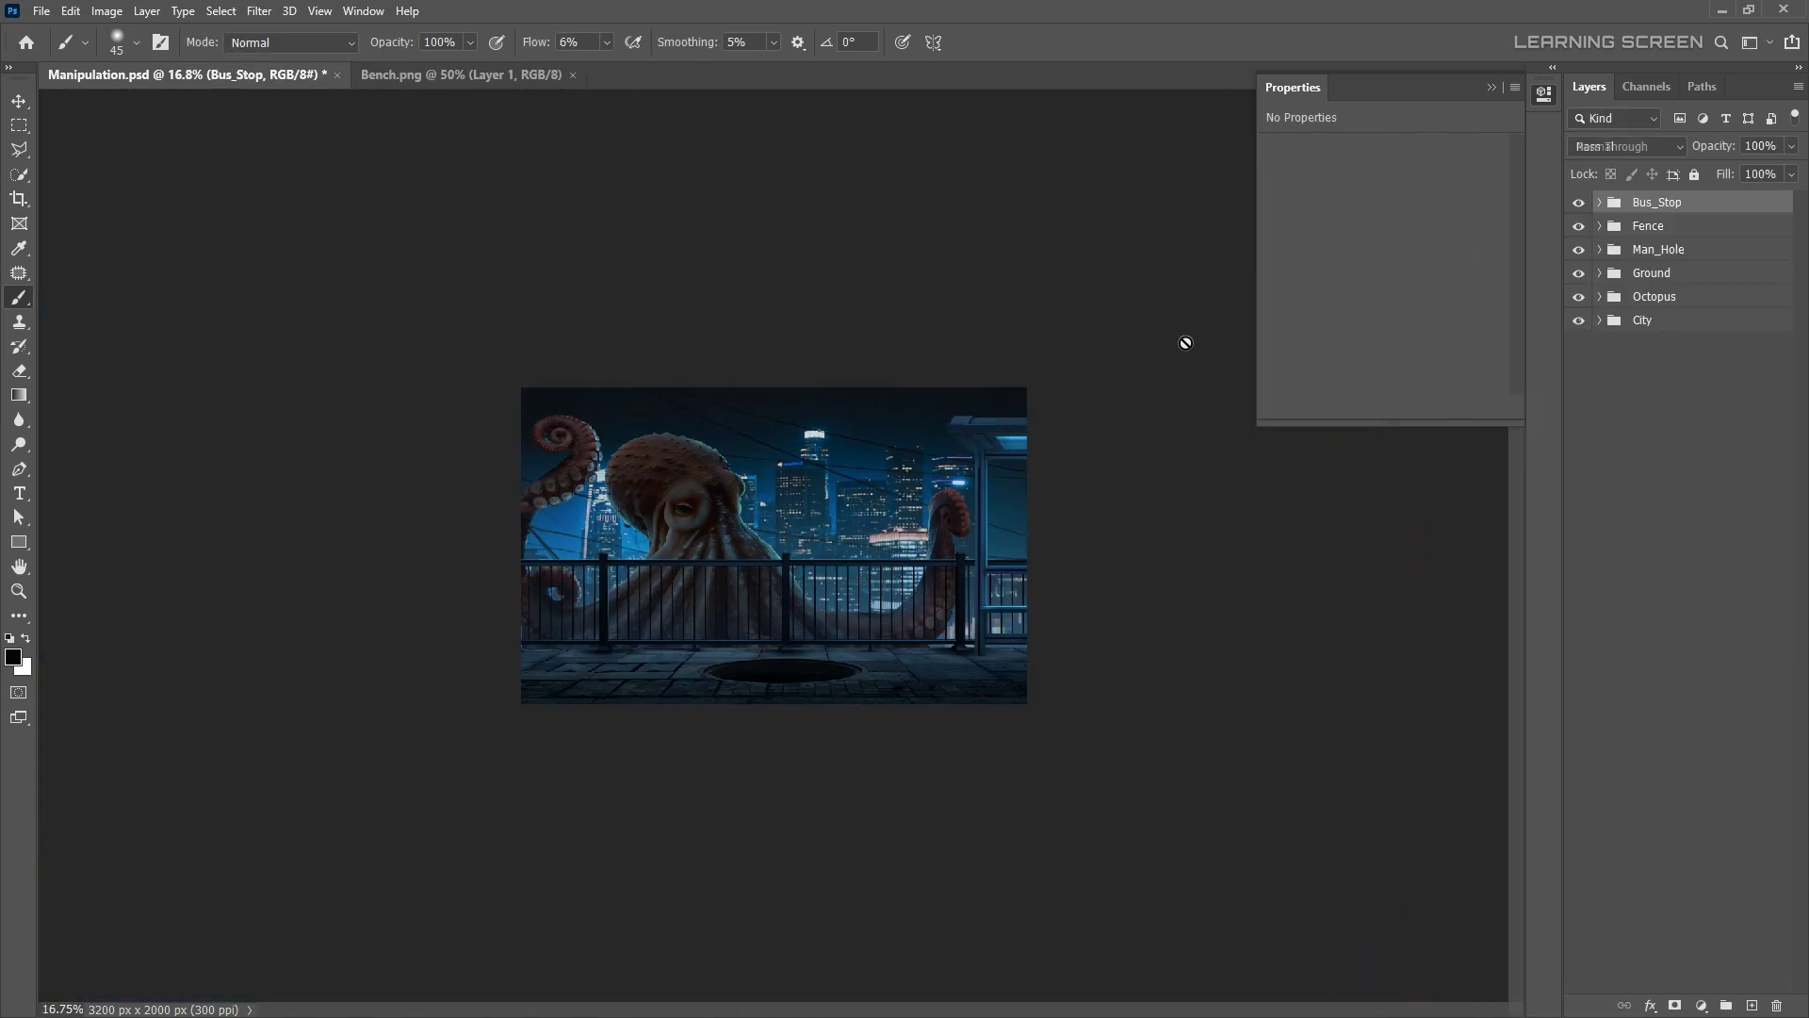
- Paint the Shadow layer mask under the fence posts with a 250 px brush
left_click(1715, 429)
scroll(773, 545, "up", 10)
right_click(792, 697)
double_click(895, 905)
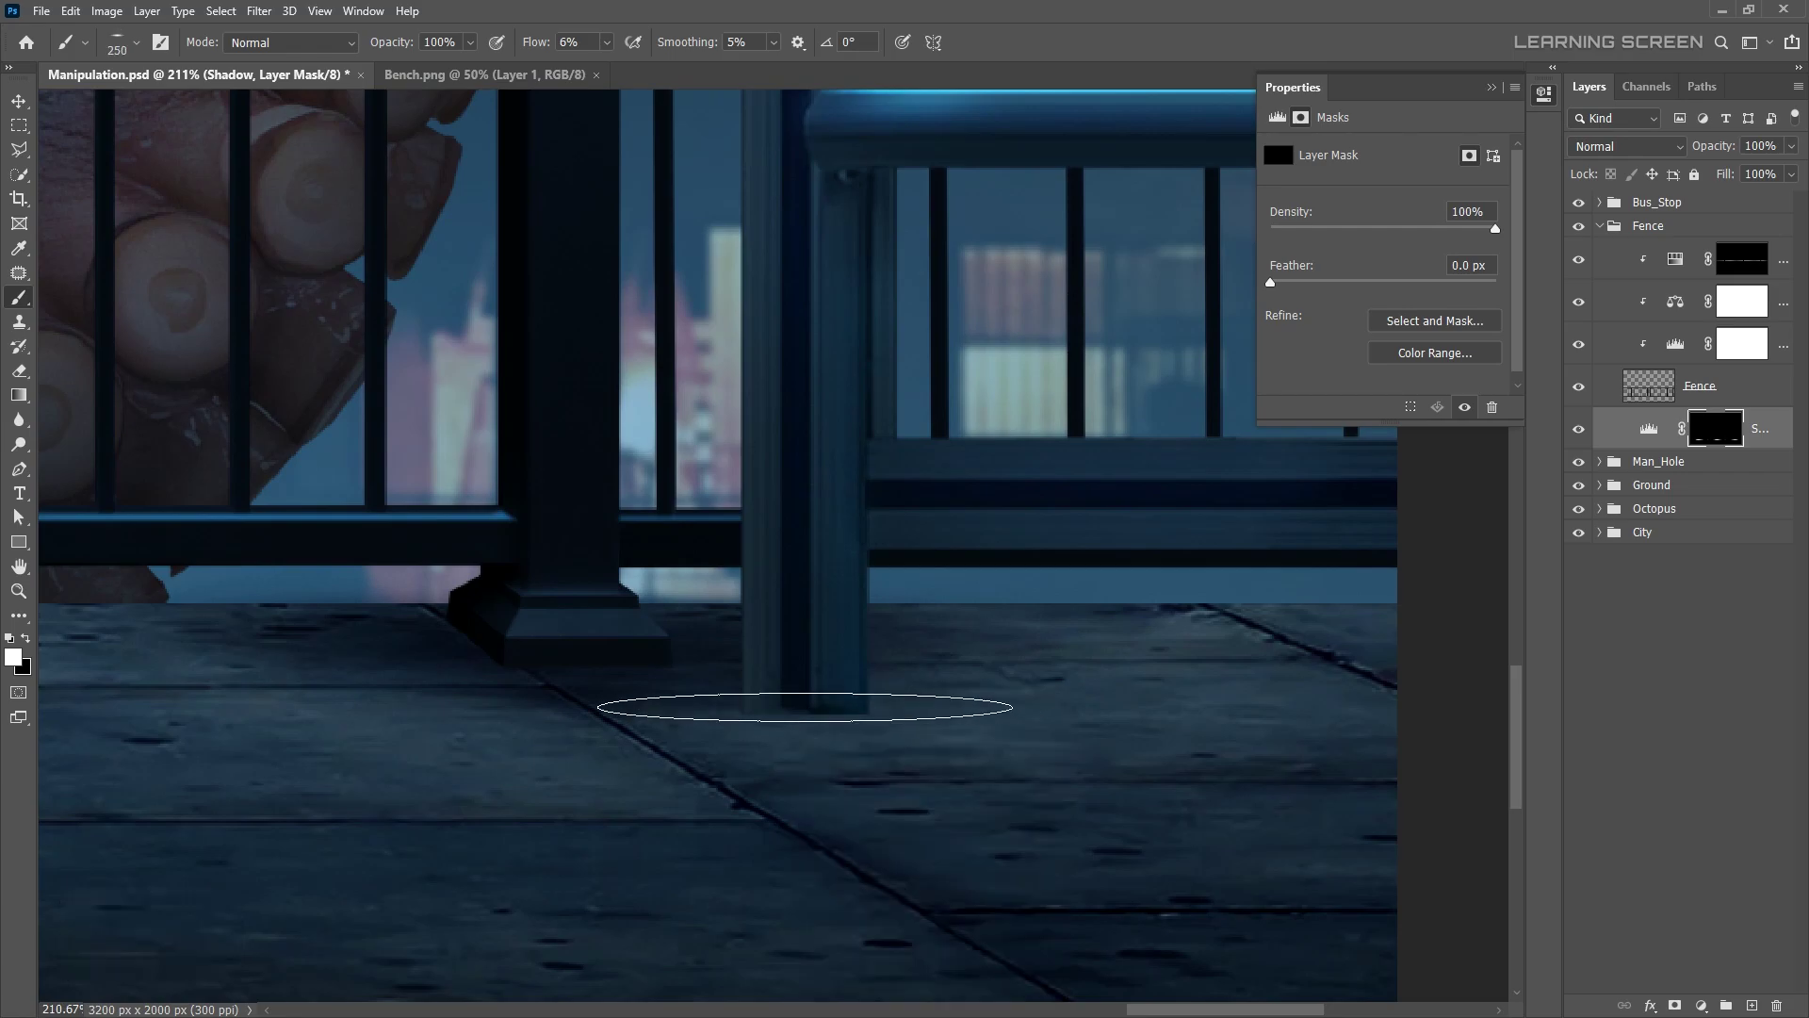
scroll(1037, 709, "down", 5)
scroll(930, 721, "down", 3)
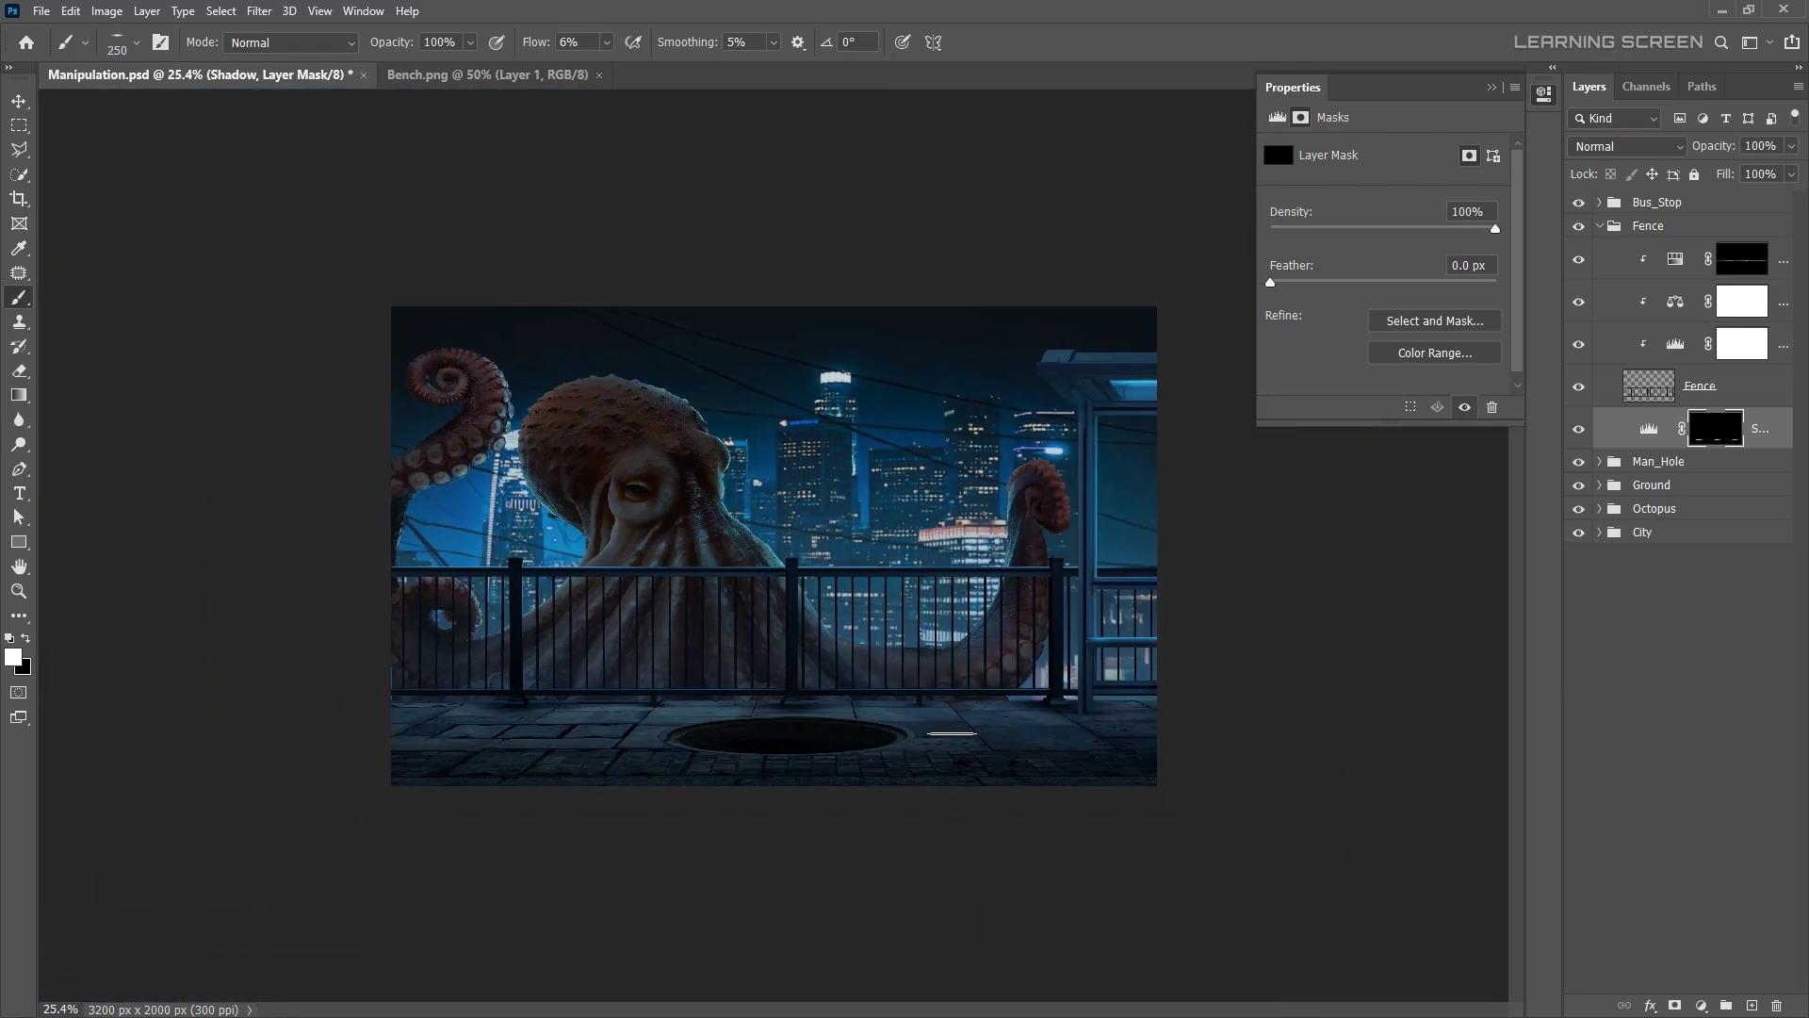
scroll(930, 721, "down", 2)
scroll(1048, 596, "up", 5)
scroll(1048, 596, "up", 3)
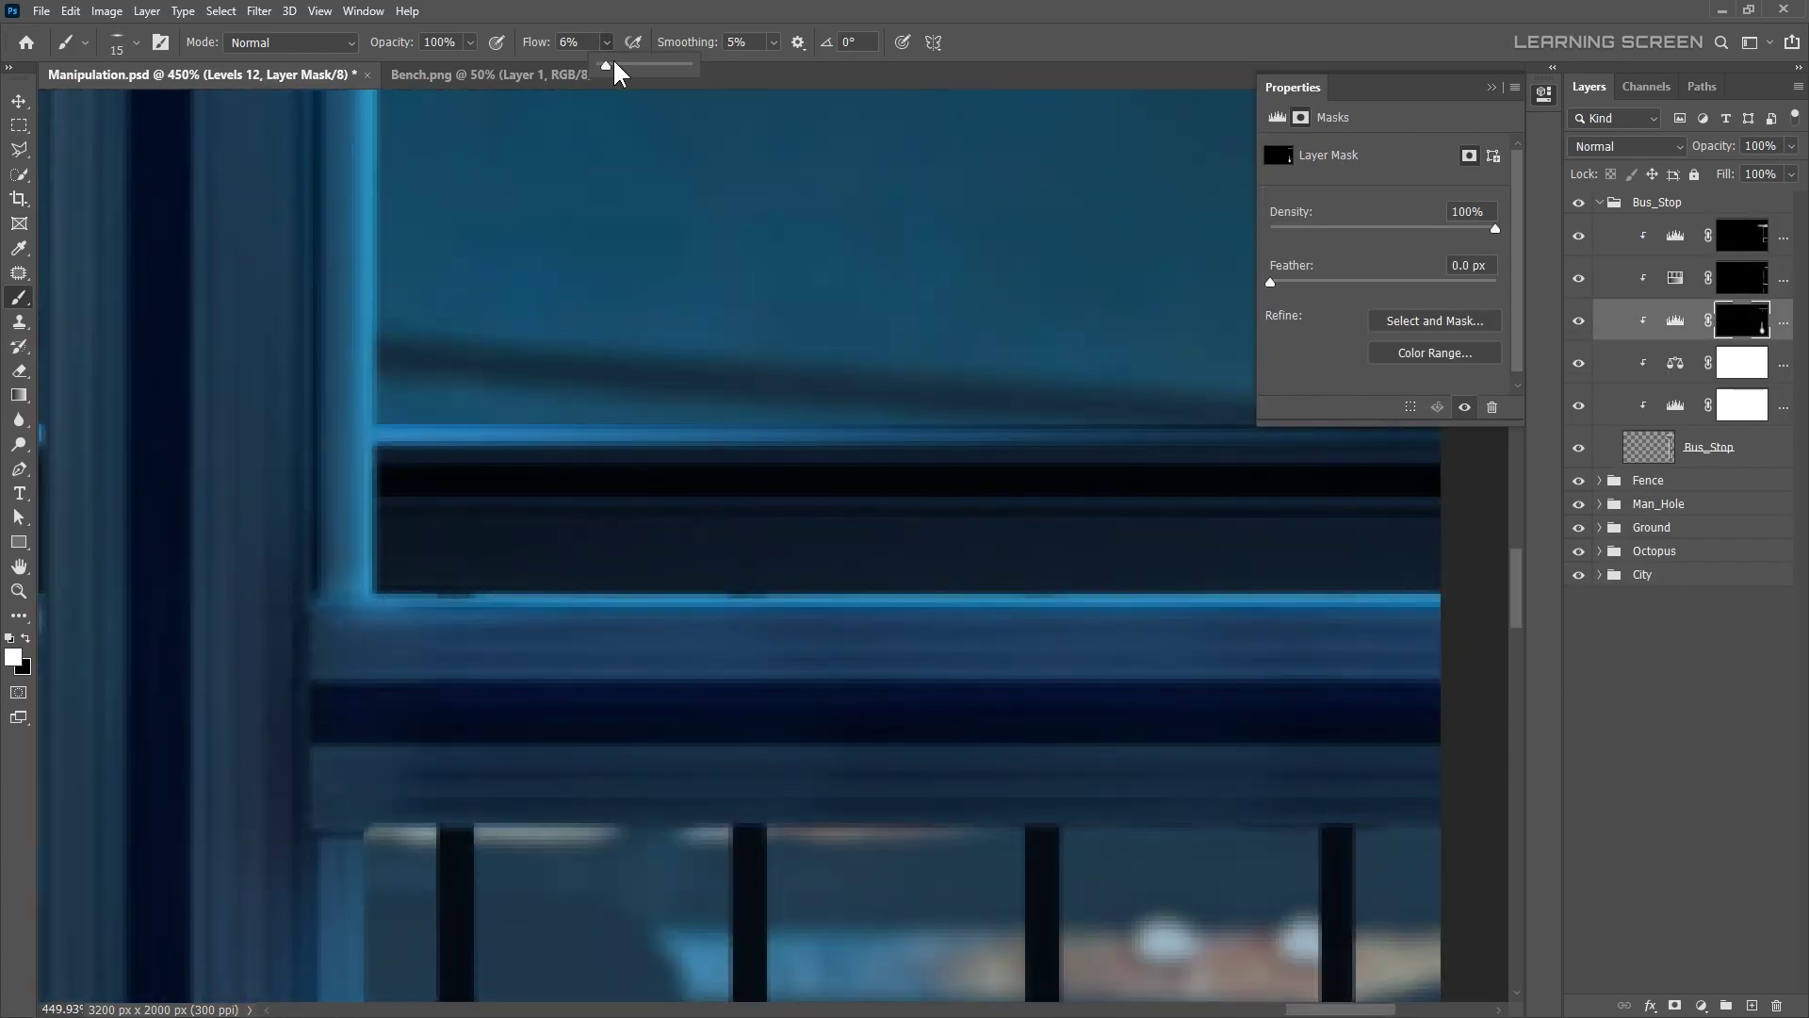
scroll(1048, 596, "up", 2)
- Select the Hue/Saturation 6 layer's mask for painting
left_click(1757, 290)
scroll(701, 491, "down", 5)
scroll(701, 491, "down", 5)
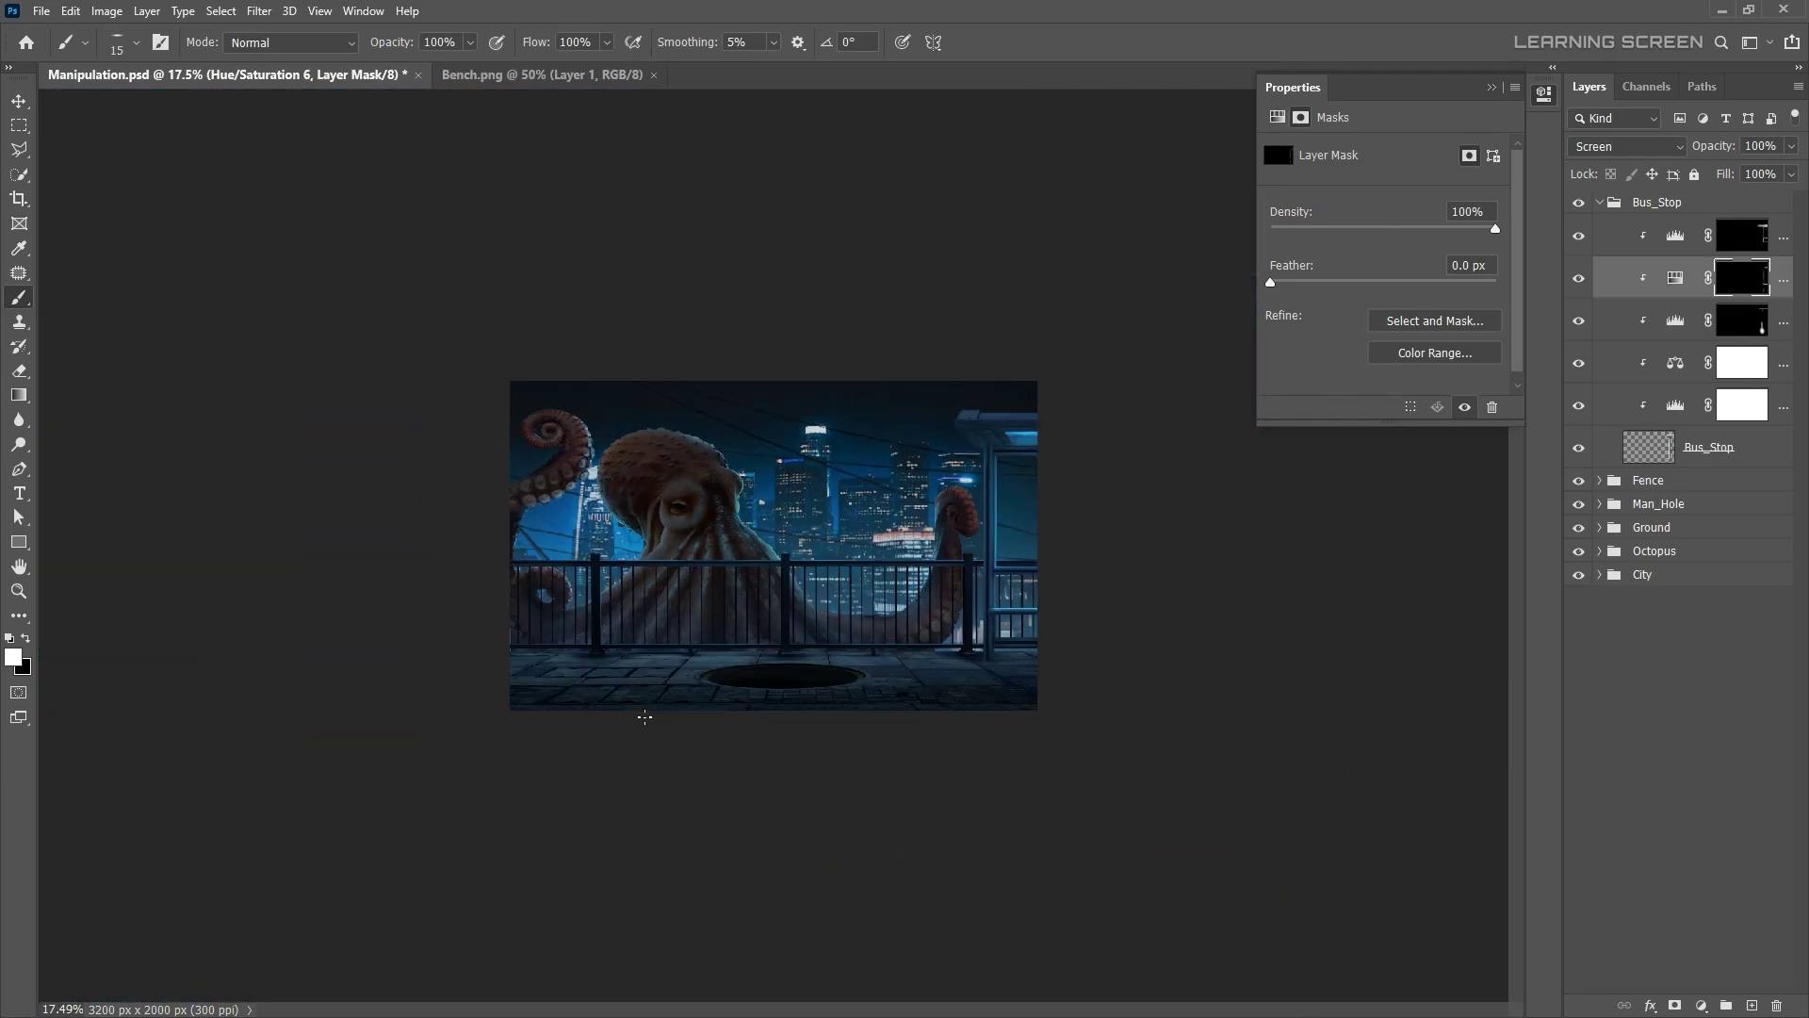
scroll(701, 491, "down", 1)
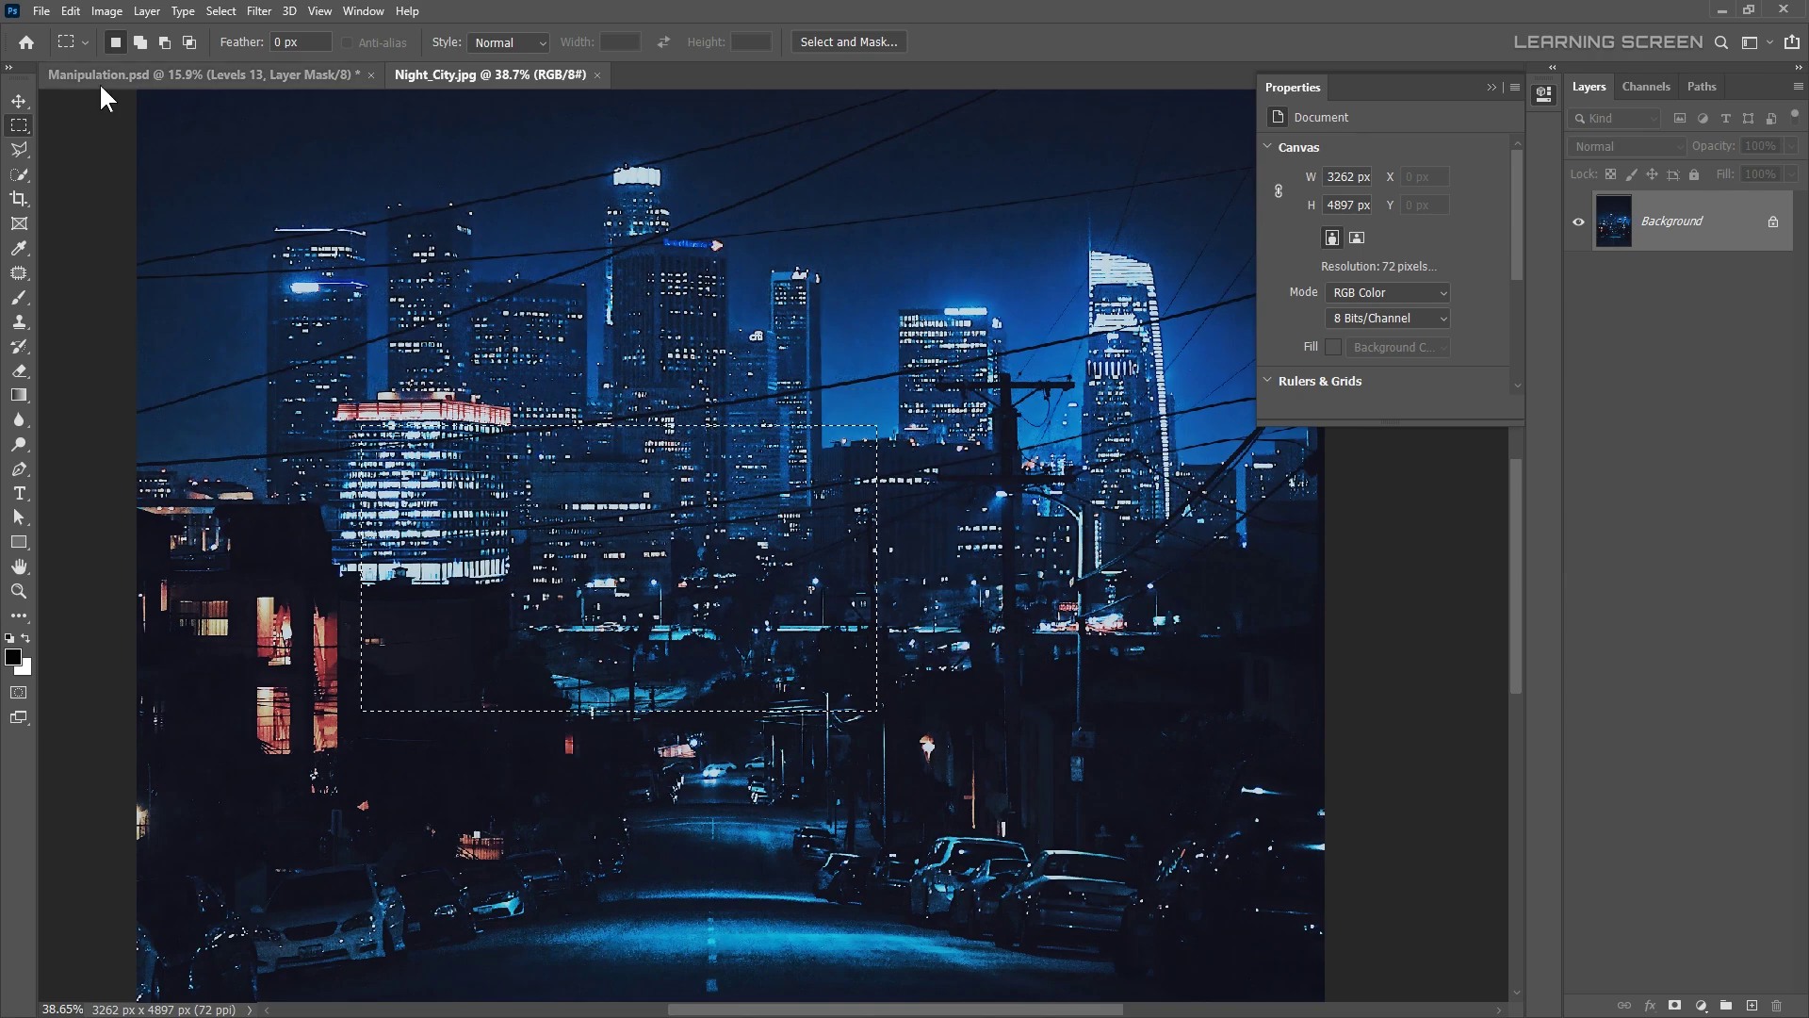
- Paste the copied Night_City.jpg slice into the Manipulation composite at 61% opacity
key("ctrl+c")
left_click(104, 75)
key("ctrl+v")
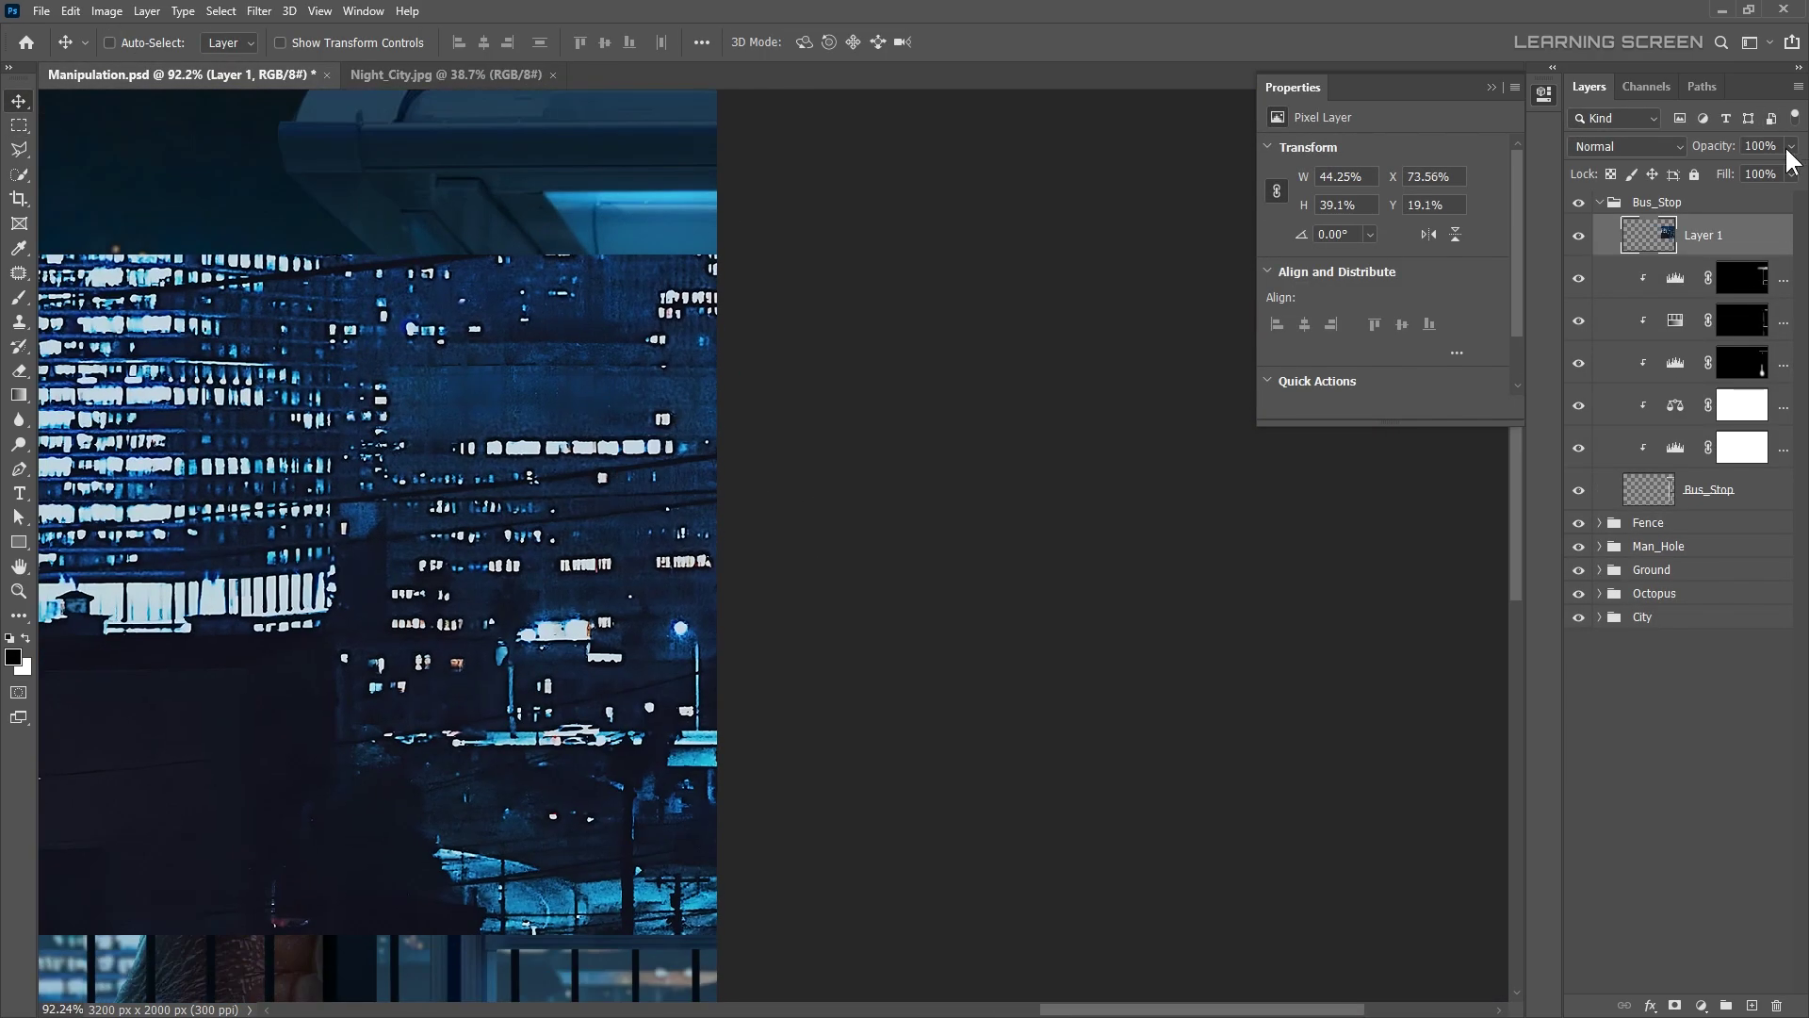
key("6")
key("1")
scroll(981, 521, "up", 5)
- Mask the pasted city lights to the bus stop glass panel using a Polygonal Lasso selection
key("l")
left_click(288, 725)
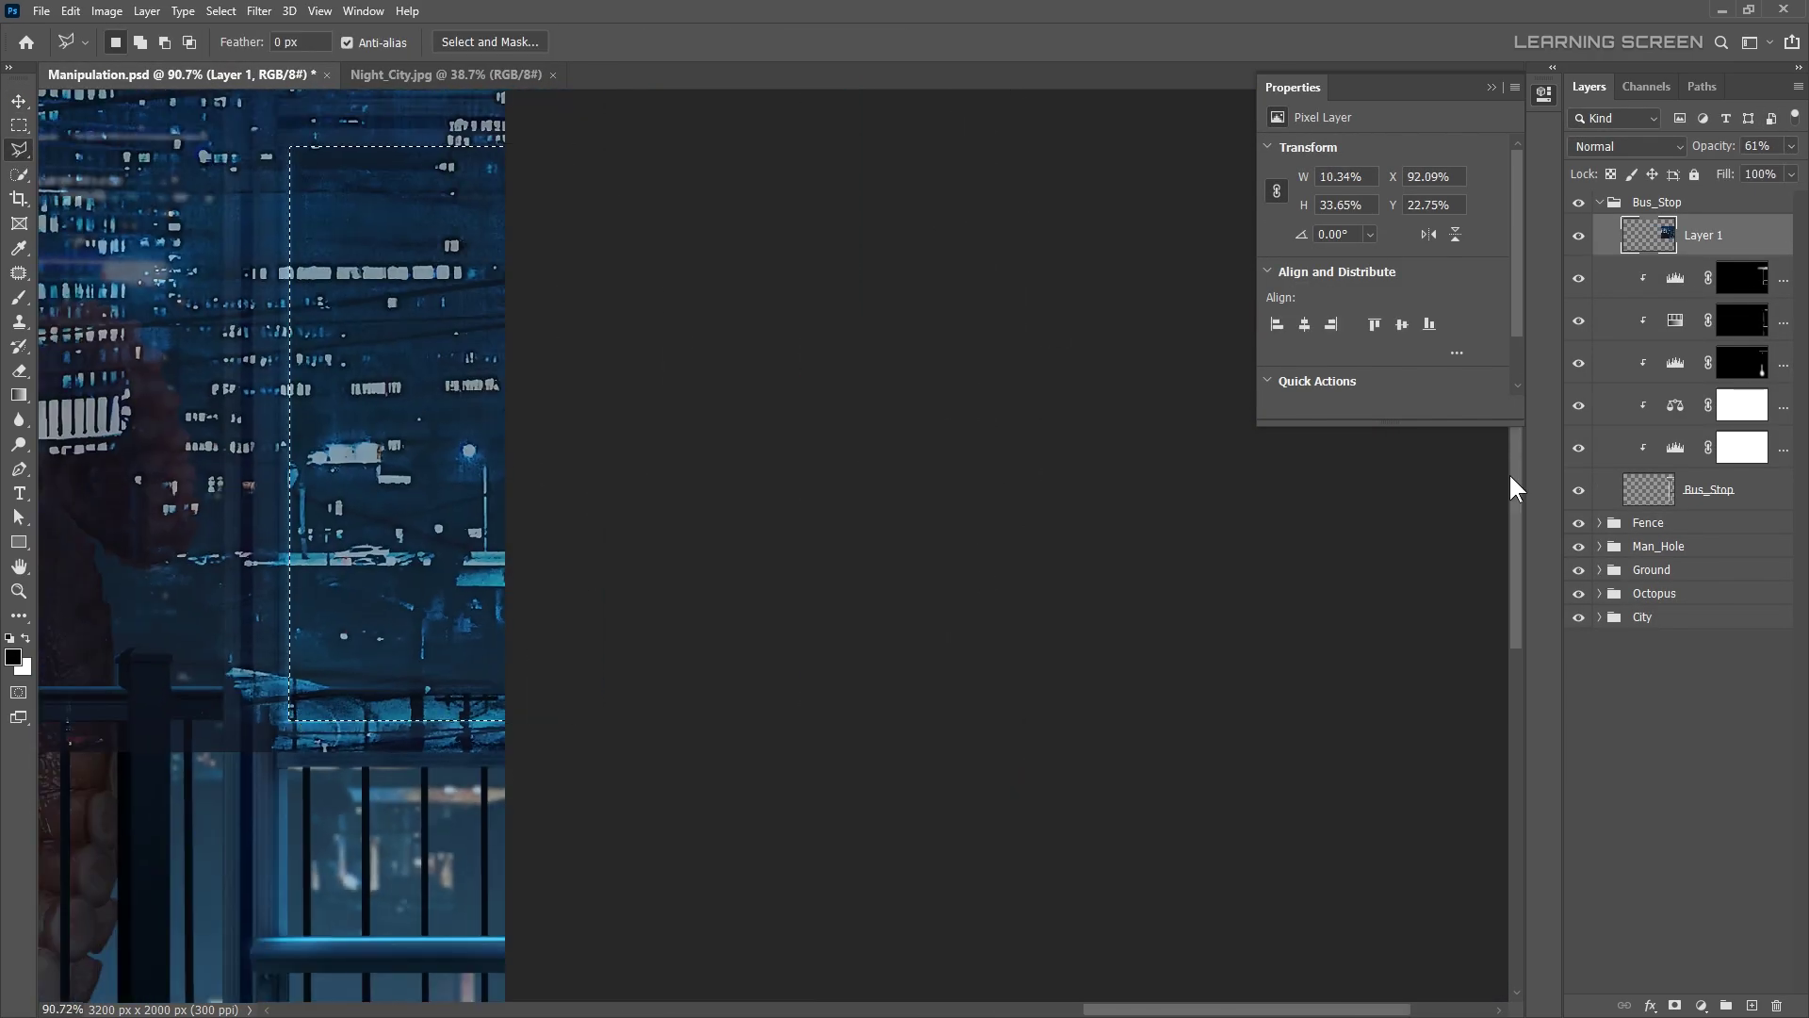
left_click(1675, 1005)
key("ctrl+0")
scroll(1042, 491, "up", 3)
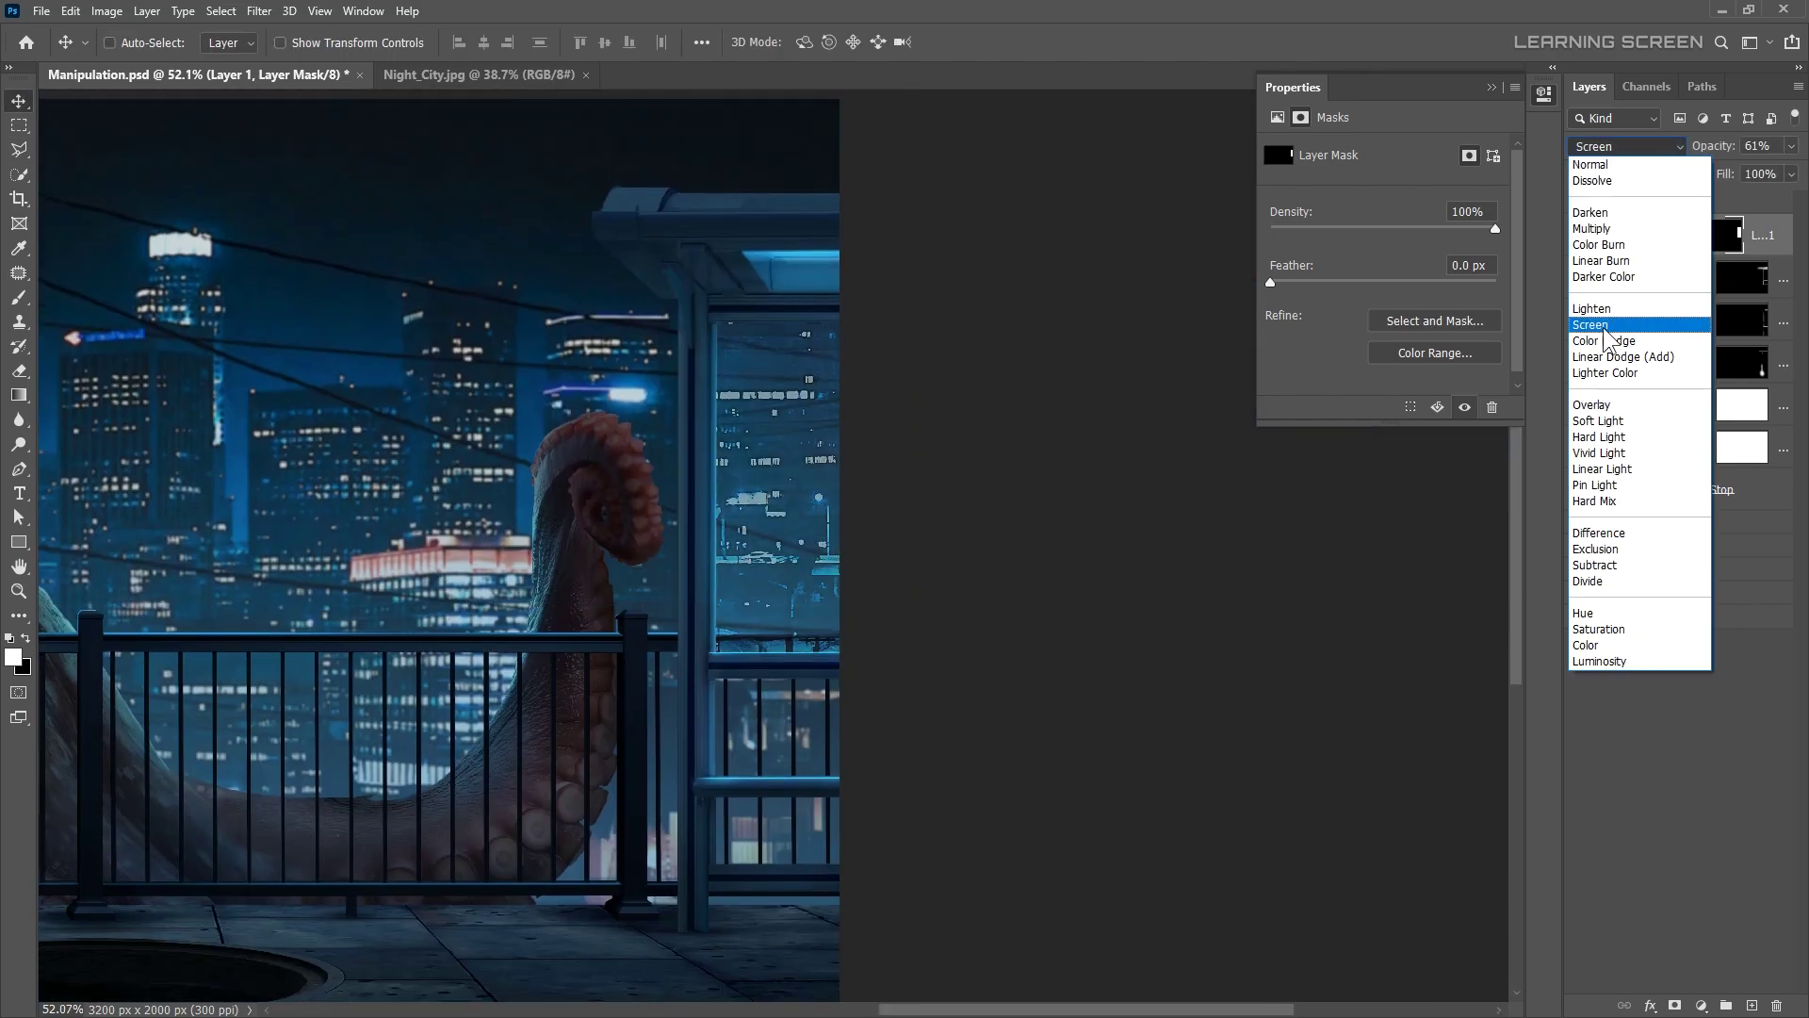
- Set the reflection to Screen, shift it right within the glass, and raise opacity to 76%
left_click(1603, 325)
left_click(1681, 238)
left_click_drag(835, 554, 875, 554)
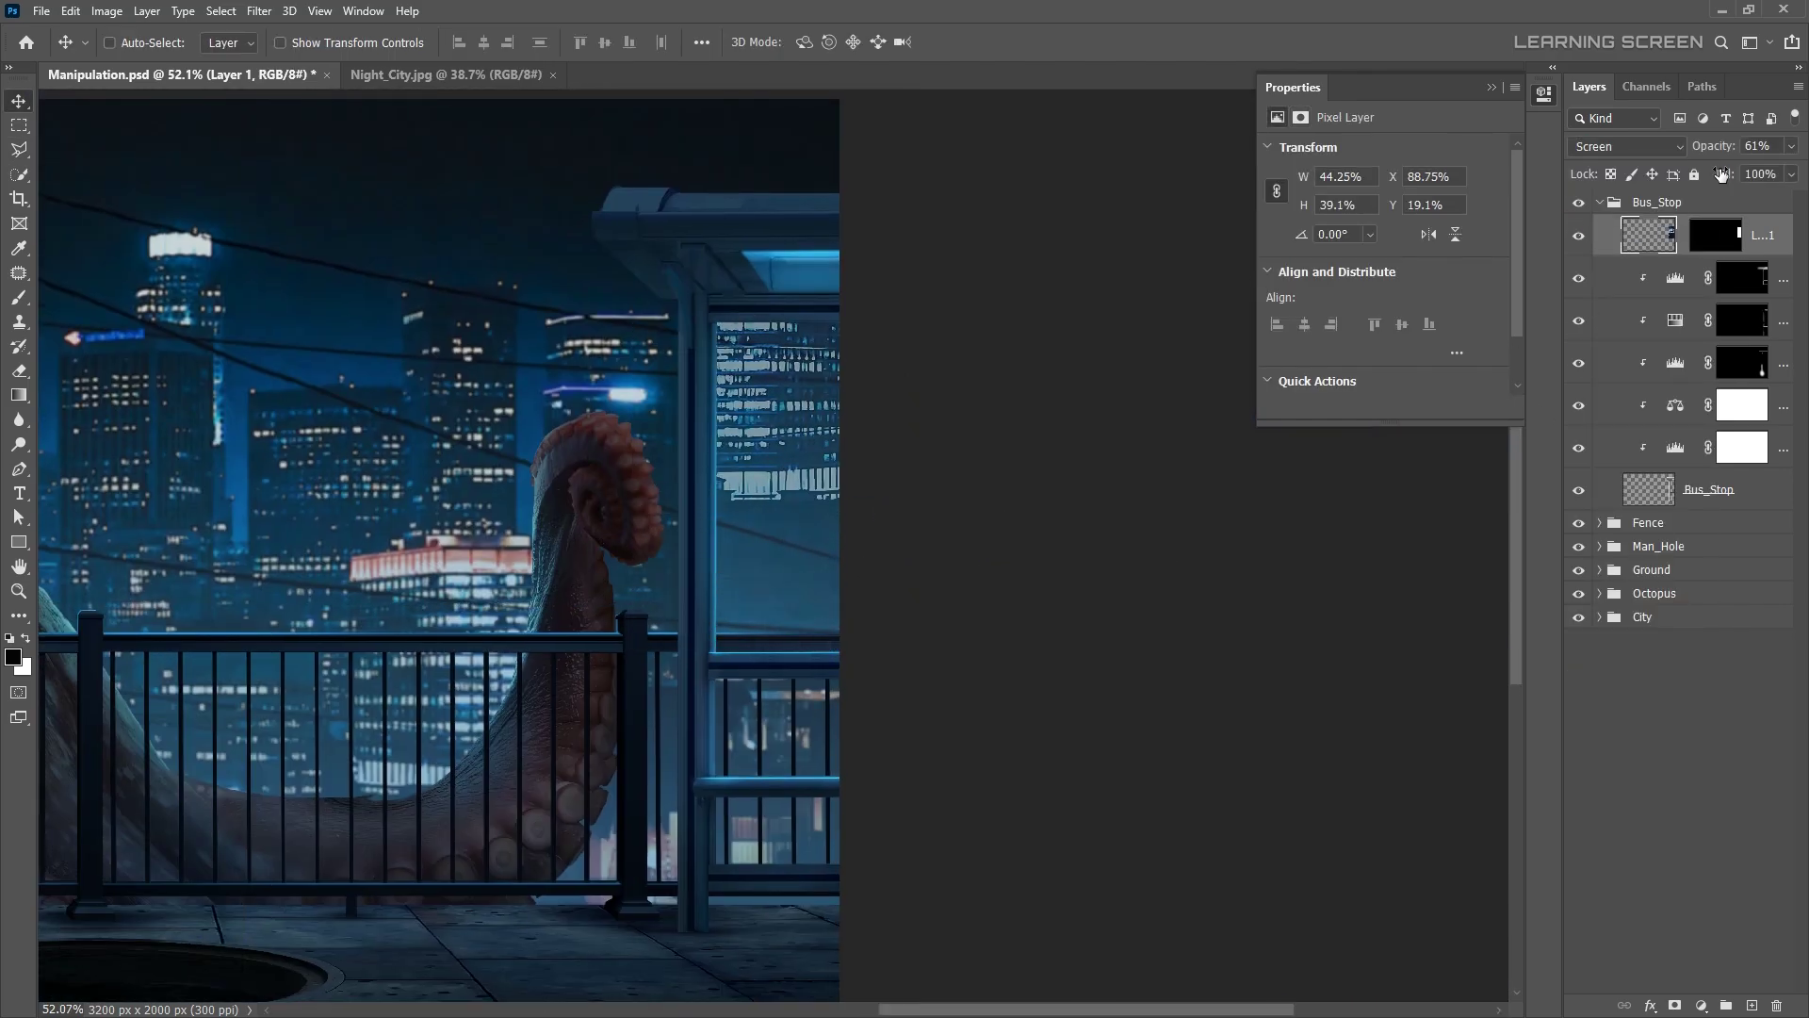
scroll(875, 555, "down", 5)
key("7")
key("6")
left_click(1492, 87)
scroll(1030, 626, "up", 2)
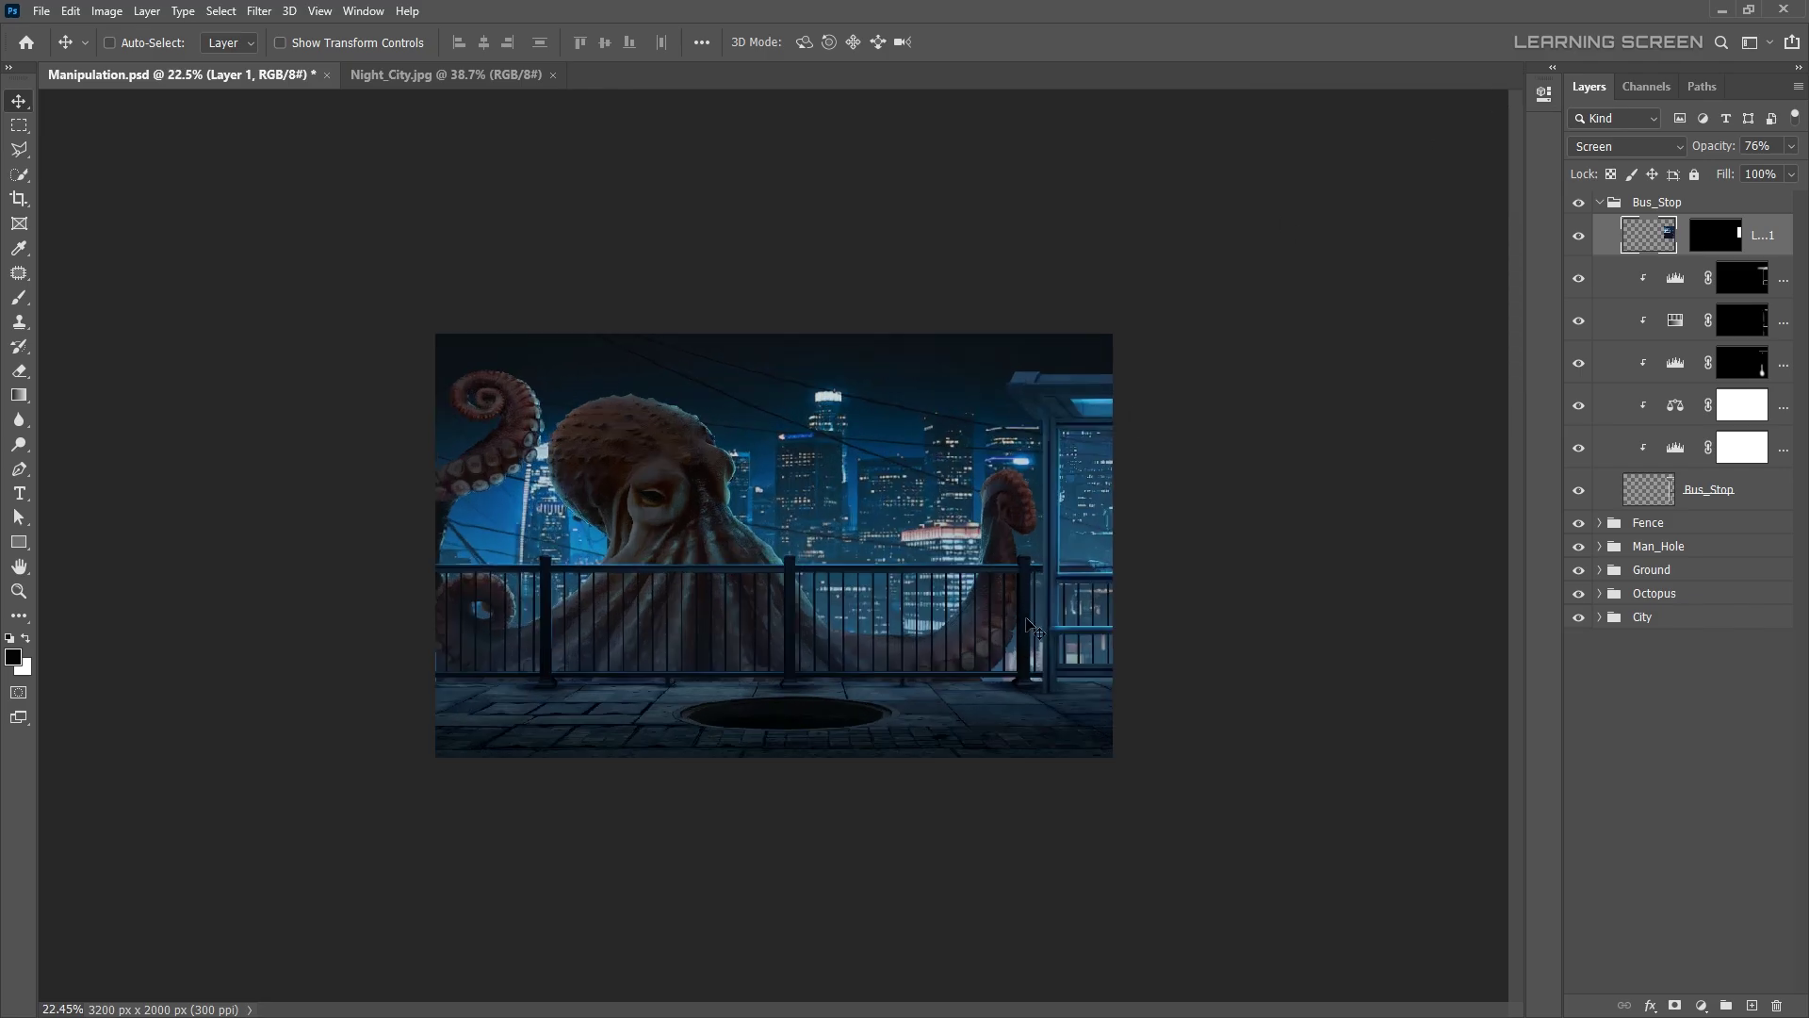
left_click(1599, 201)
- Add a cyan #3ceefe Solid Color fill layer inside the Ground group
left_click(1600, 272)
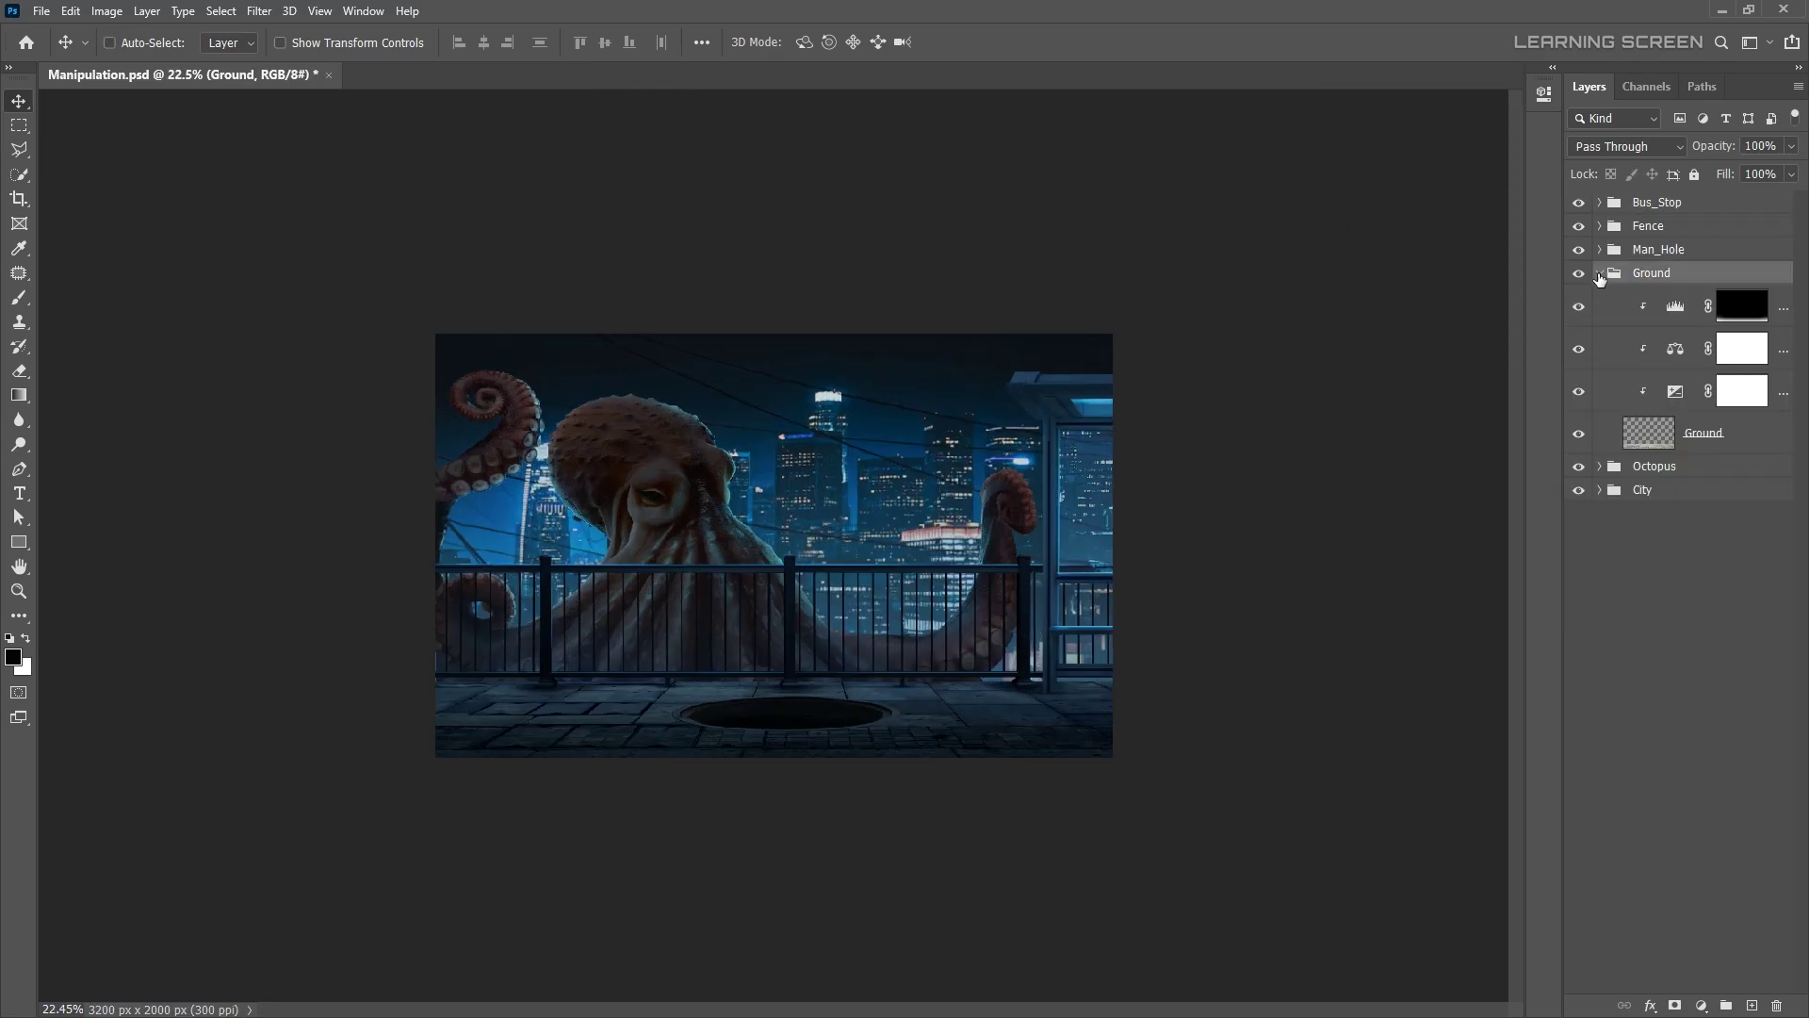
left_click(1701, 1006)
left_click(1716, 674)
left_click(311, 796)
left_click(283, 683)
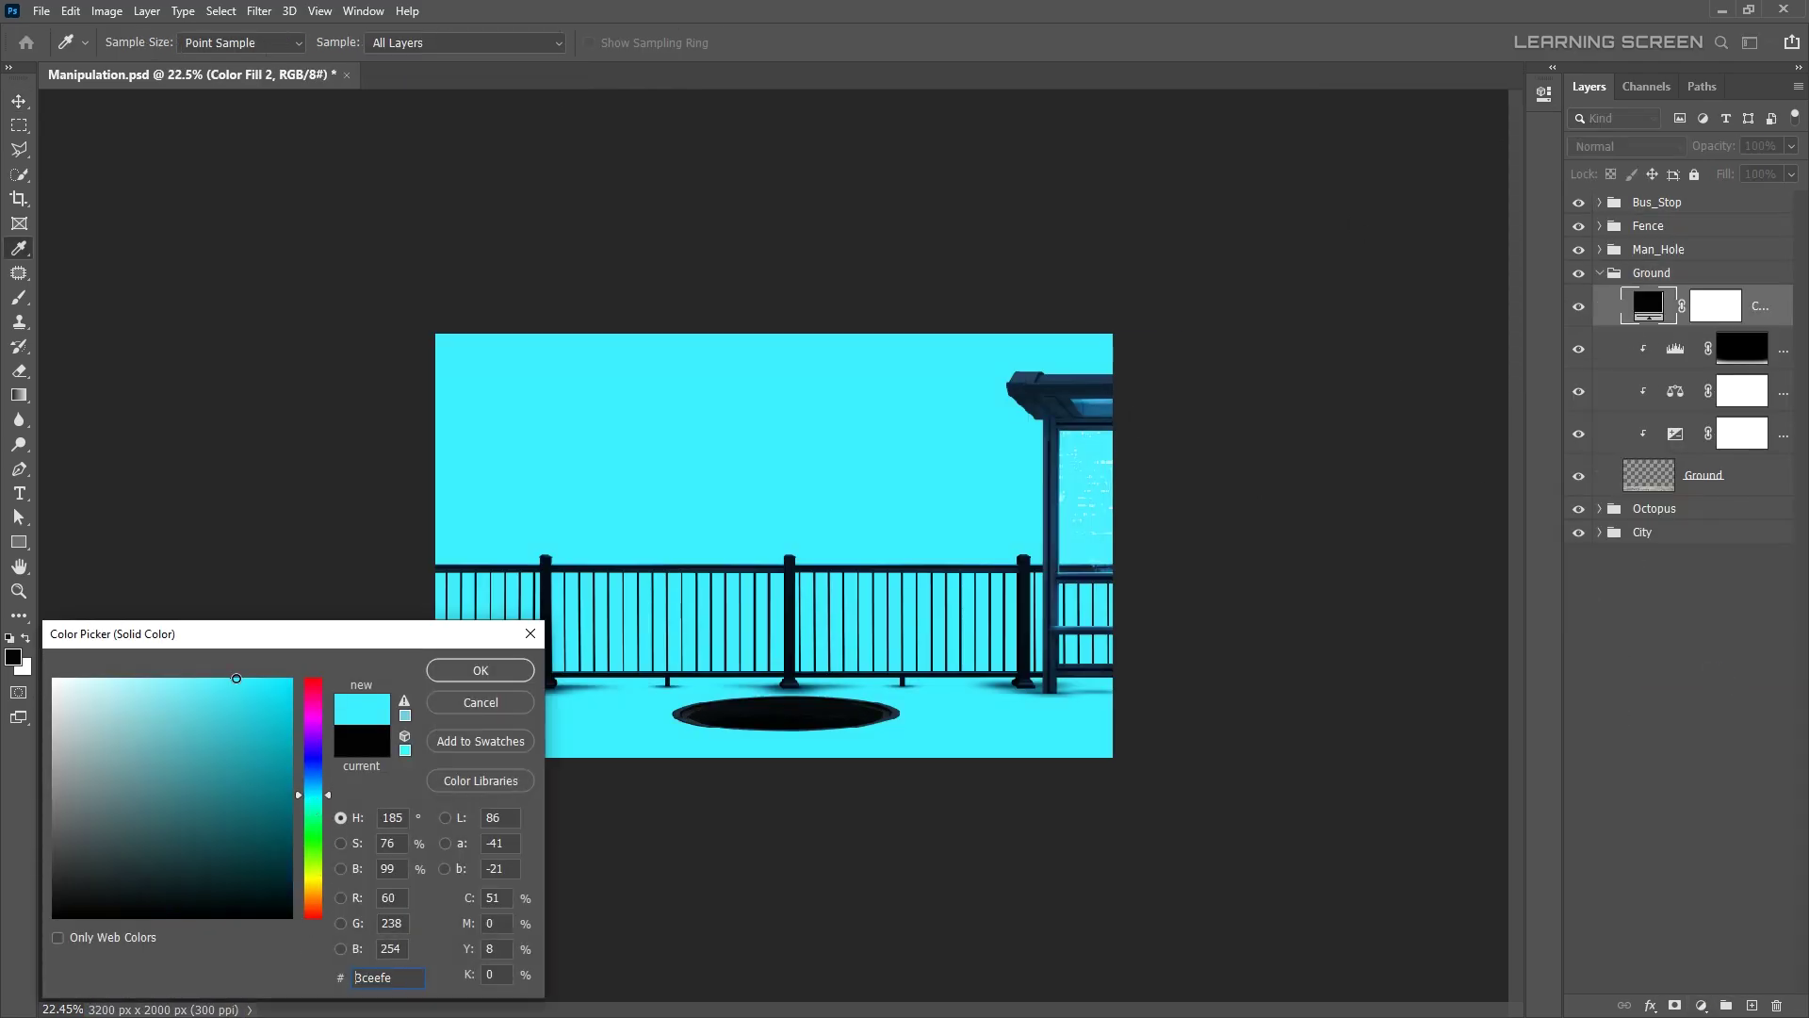
left_click(481, 666)
- Set the cyan fill layer to Color Dodge with 65% fill
left_click(1628, 146)
left_click(1597, 341)
left_click_drag(1790, 174, 1758, 194)
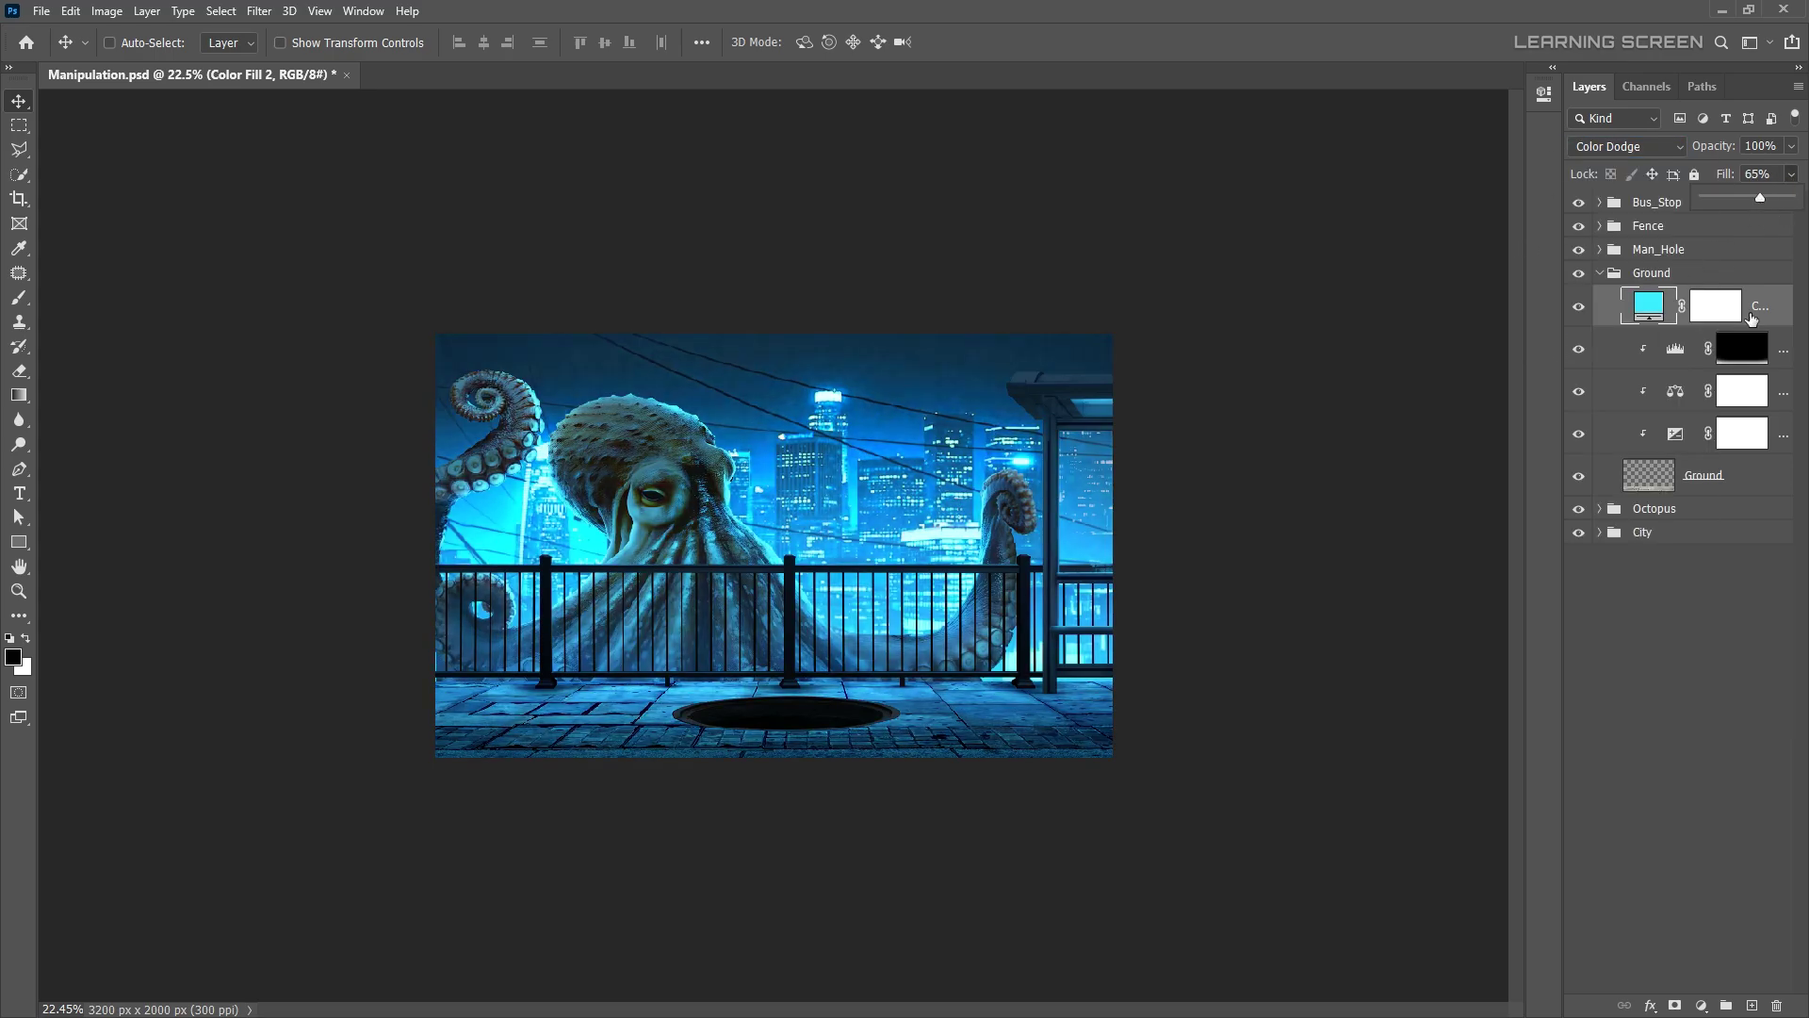
right_click(1739, 318)
key("Escape")
- Adjust the fill layer's Blend If sliders so the glow favours brighter underlying areas
left_click(1650, 1005)
left_click(1672, 816)
left_click_drag(612, 551, 656, 552)
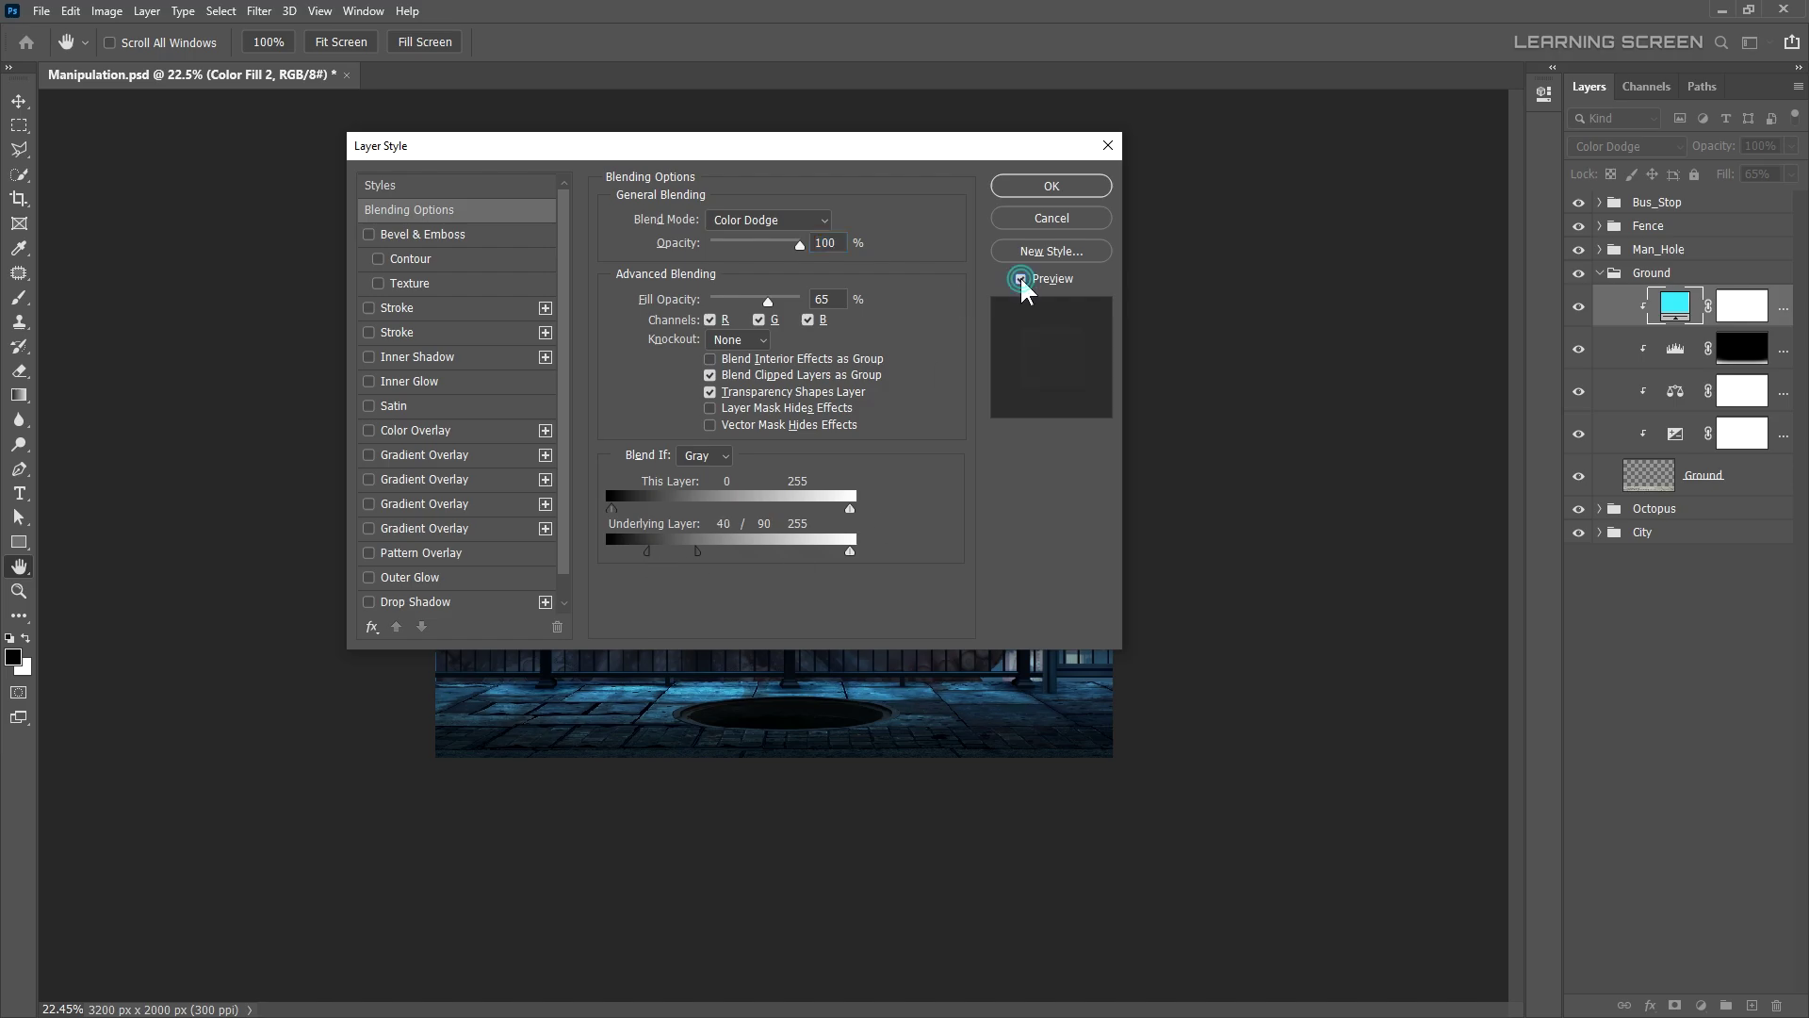
left_click(1052, 186)
left_click(1650, 1005)
left_click(1686, 825)
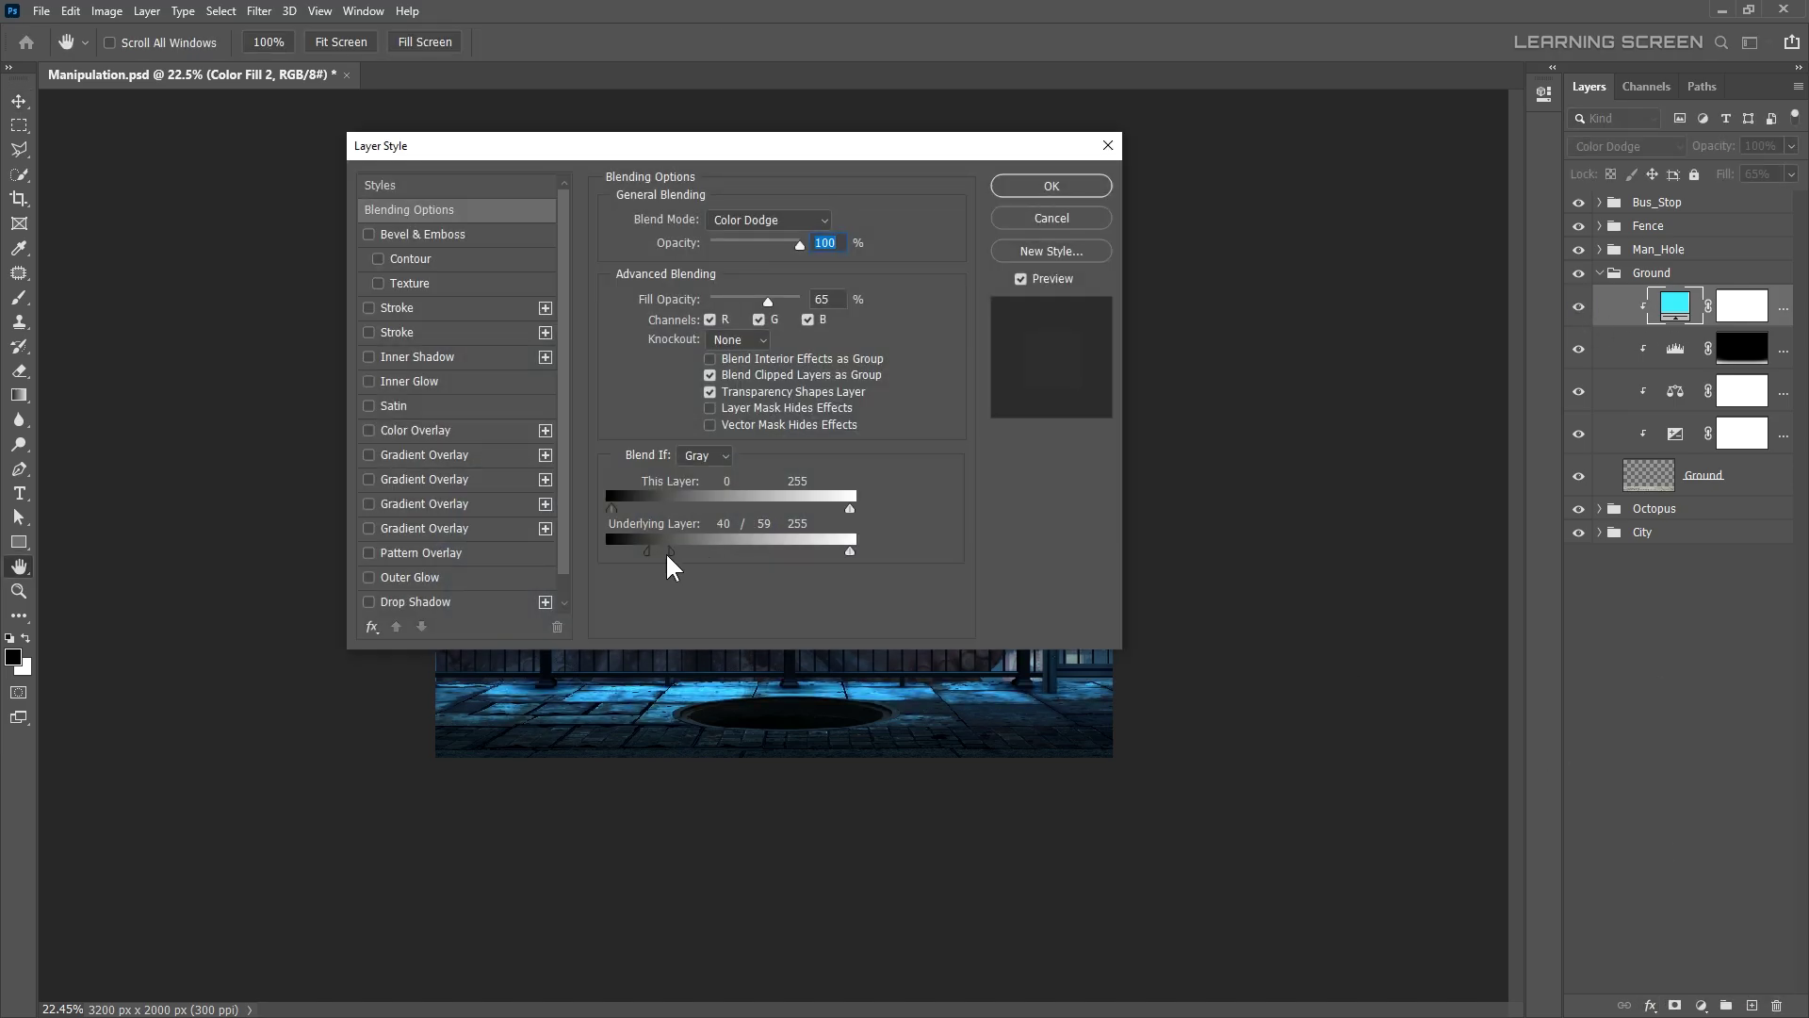
left_click_drag(698, 552, 637, 554)
left_click(1051, 186)
- Invert the glow mask to black, then brush the cyan glow back onto the pavement
key("x")
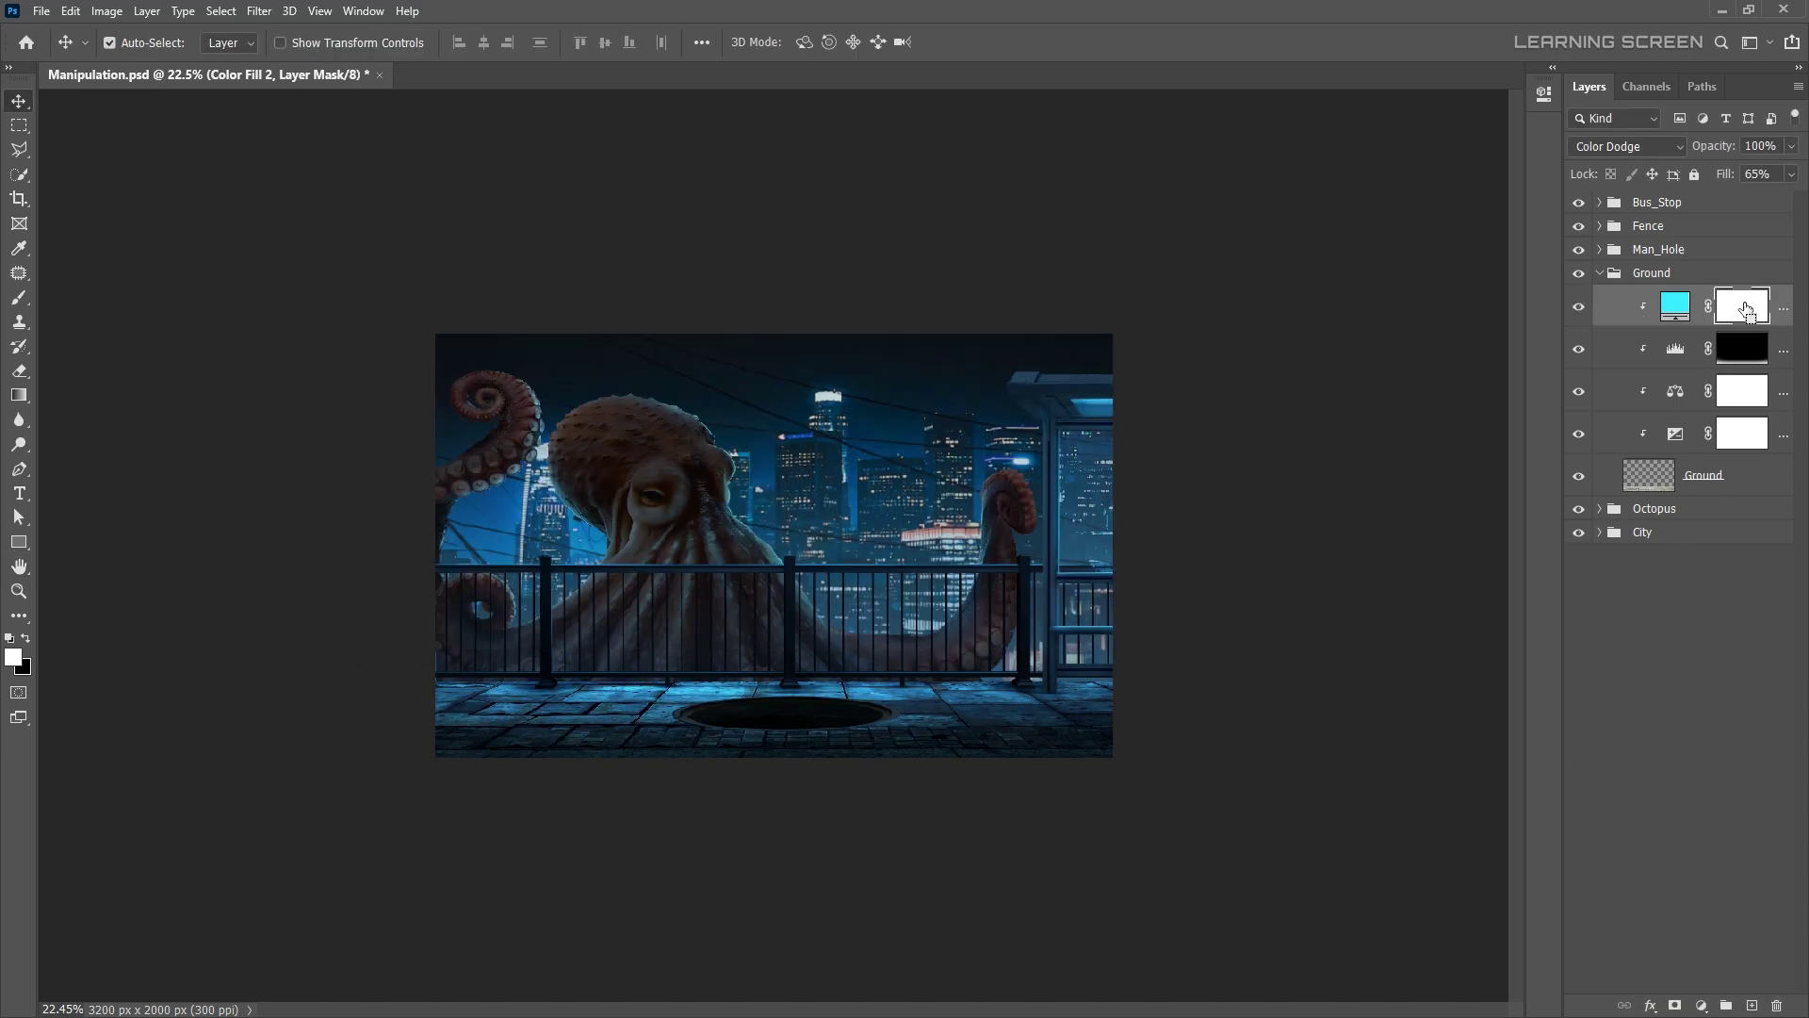
key("ctrl+i")
key("b")
right_click(603, 641)
key("Escape")
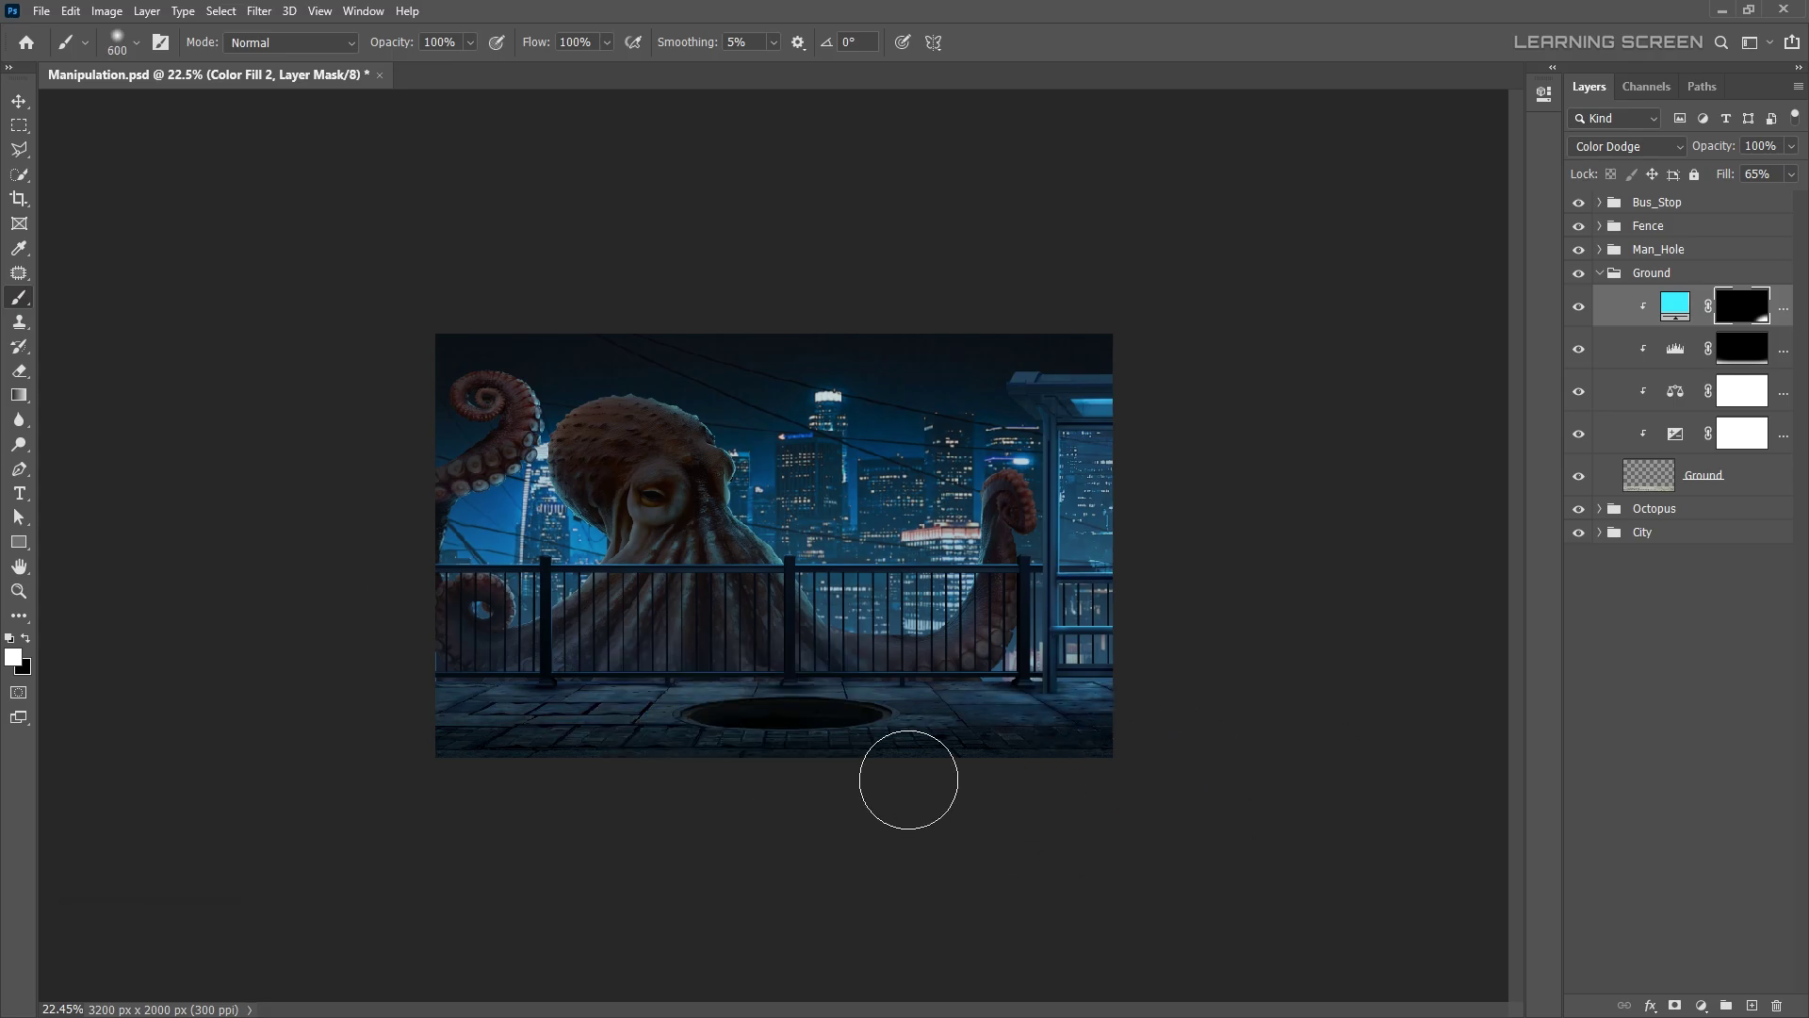
key("bracketleft")
key("bracketleft")
key("bracketleft")
key("ctrl+plus")
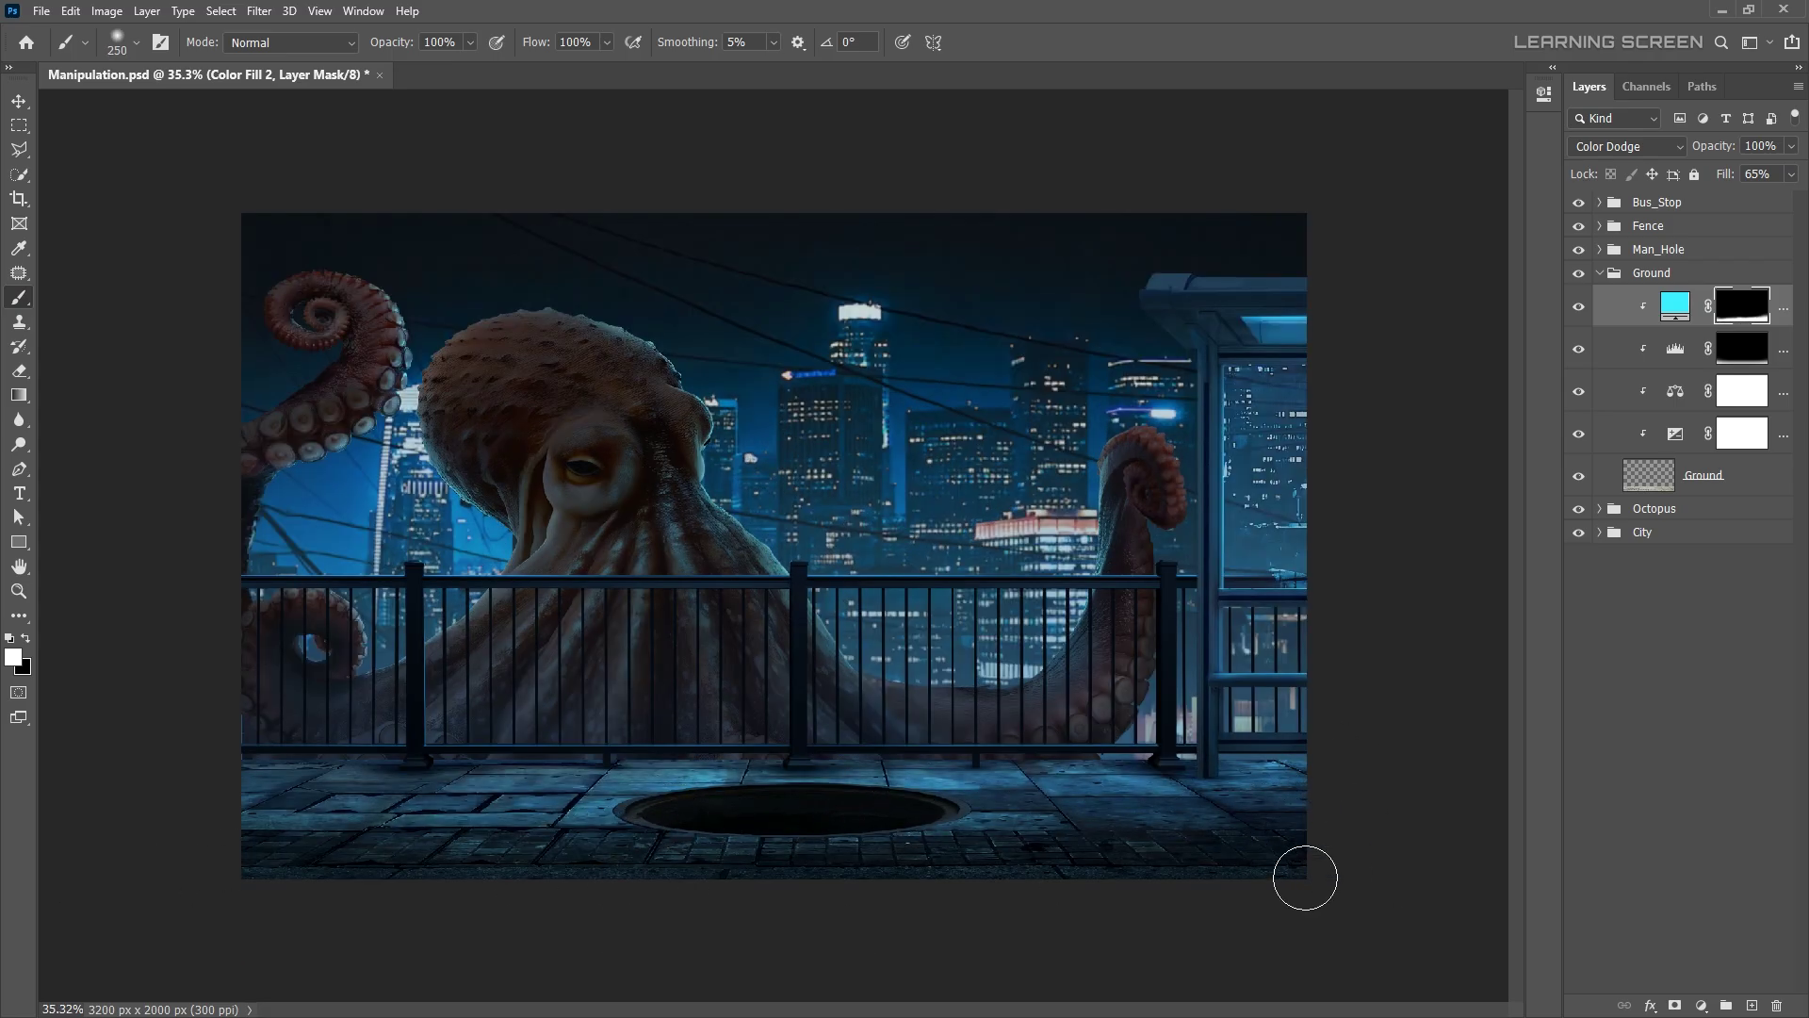
key("ctrl+plus")
left_click(26, 640)
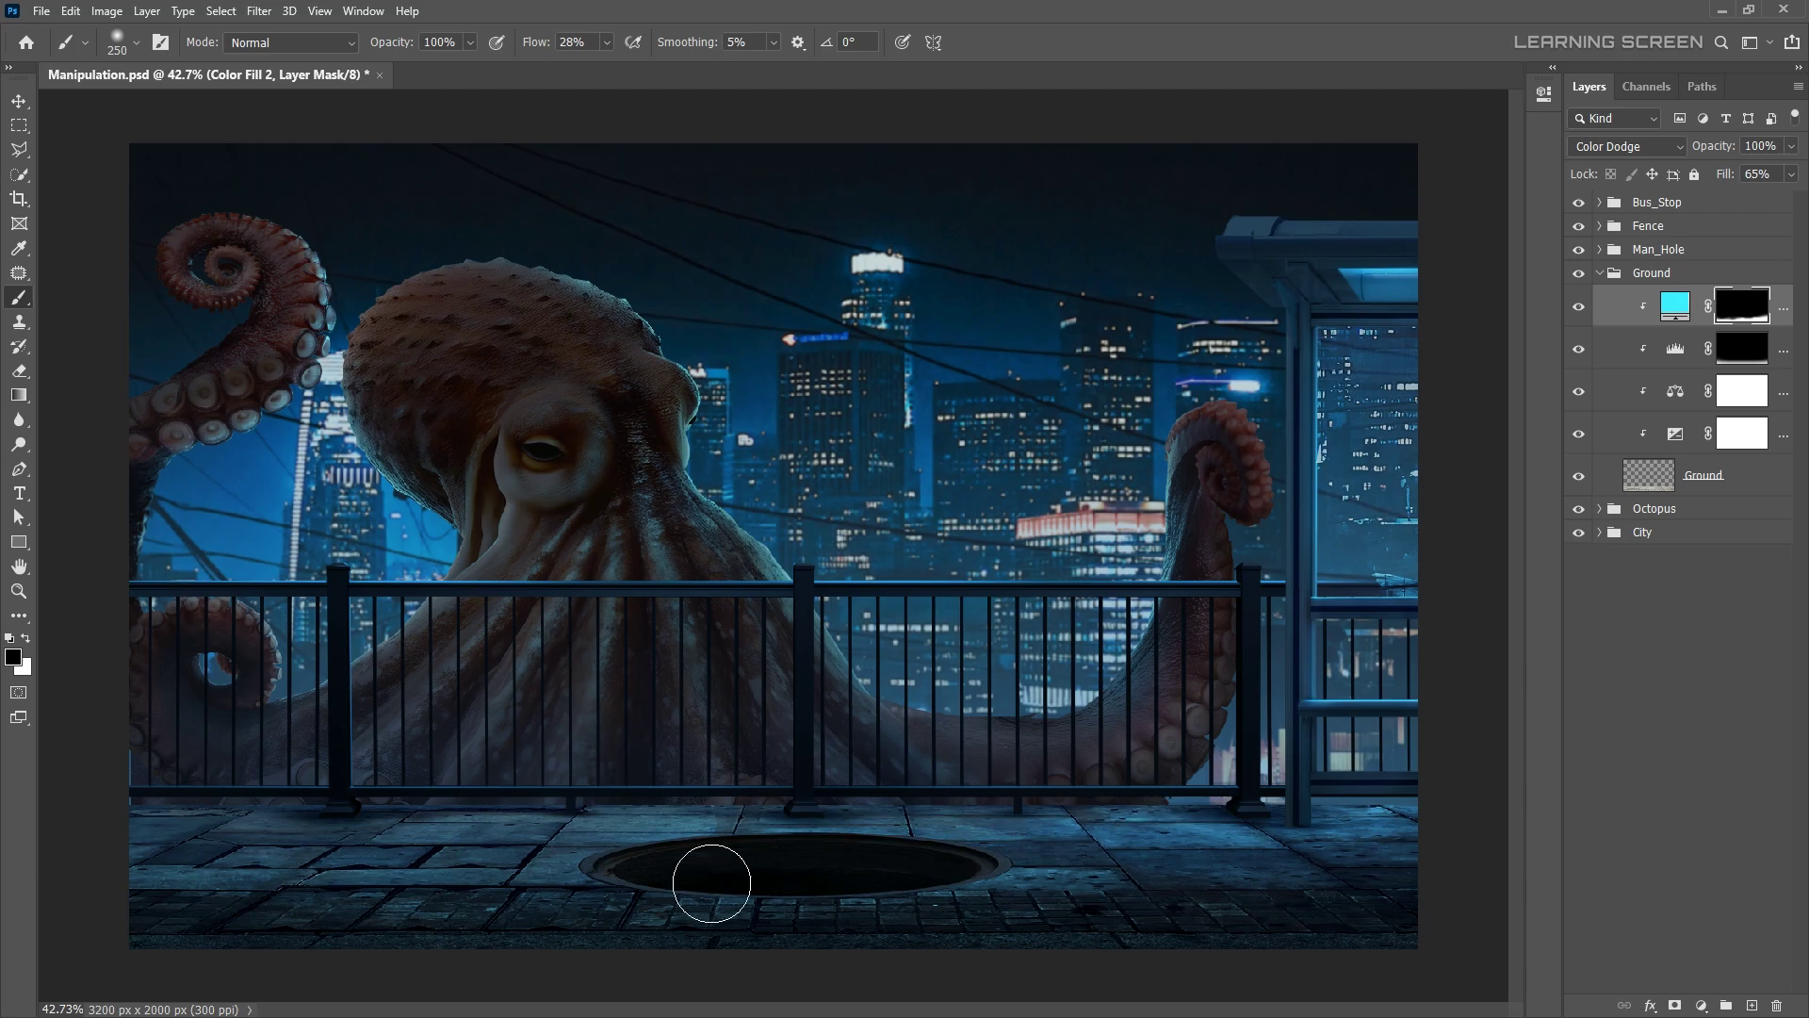
scroll(711, 883, "down", 3)
scroll(533, 800, "up", 2)
scroll(384, 748, "up", 4)
scroll(250, 310, "up", 3)
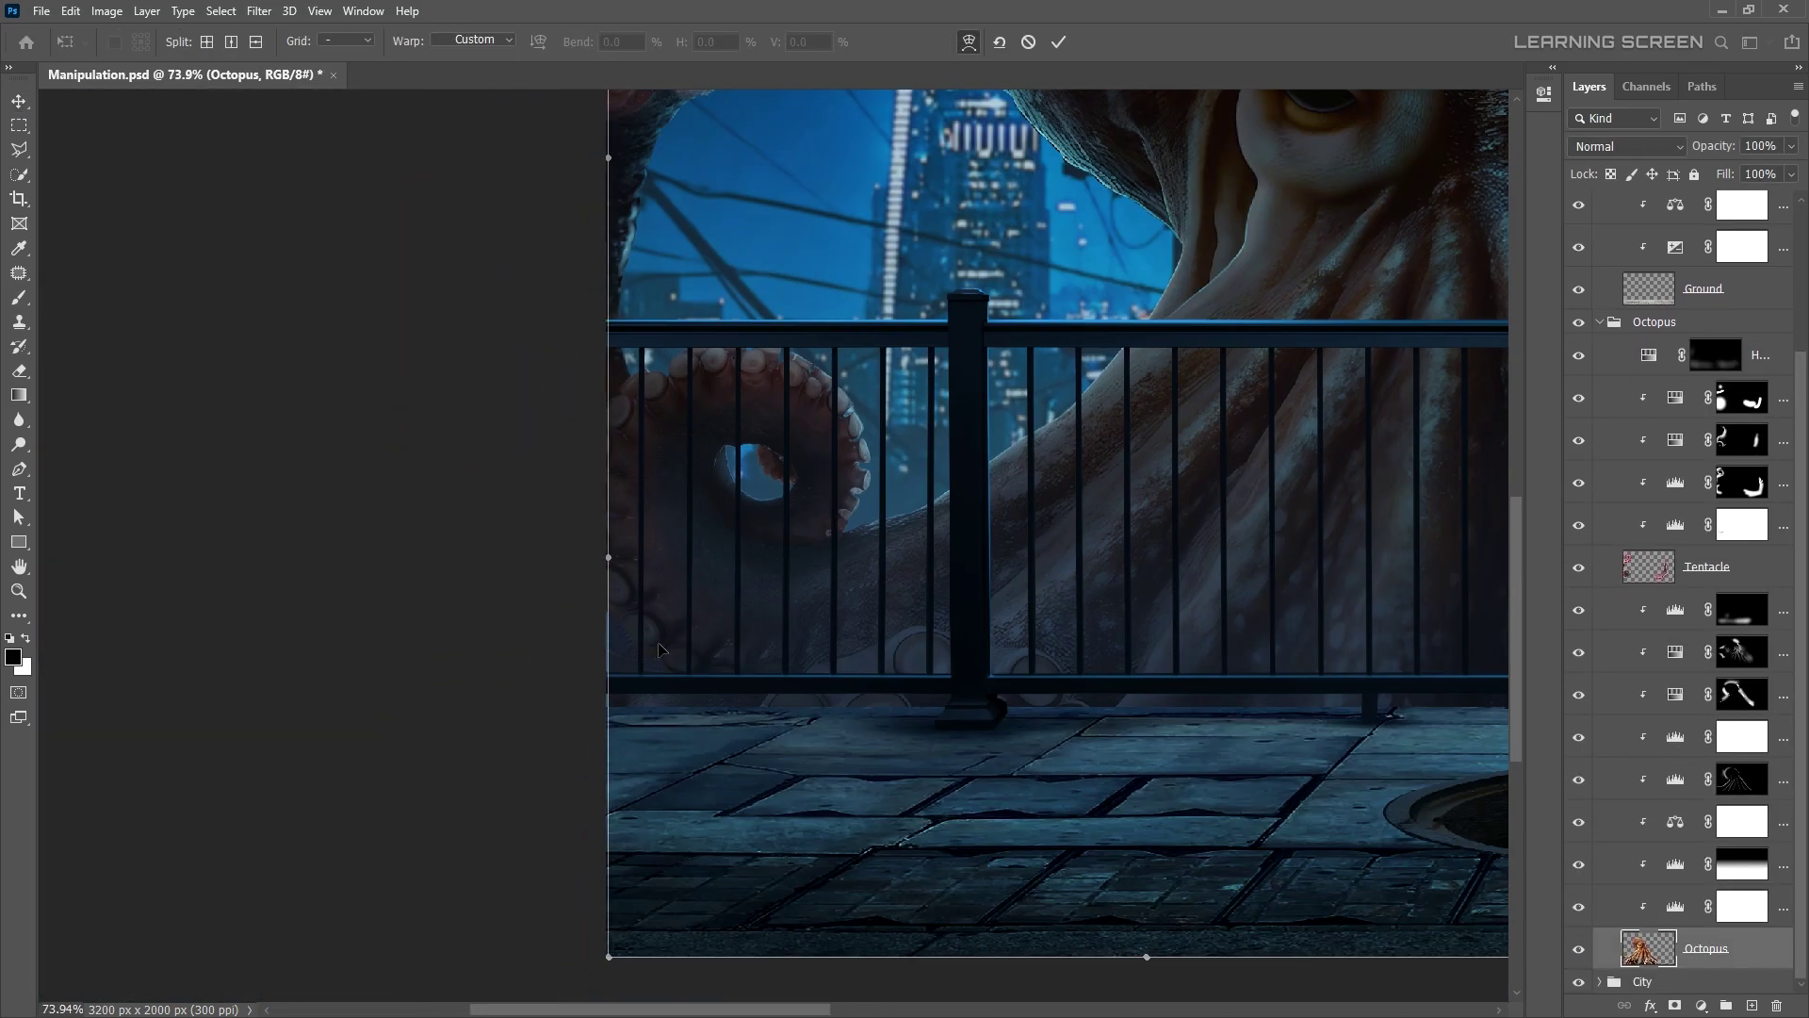
scroll(659, 650, "up", 1)
left_click(260, 10)
left_click(283, 173)
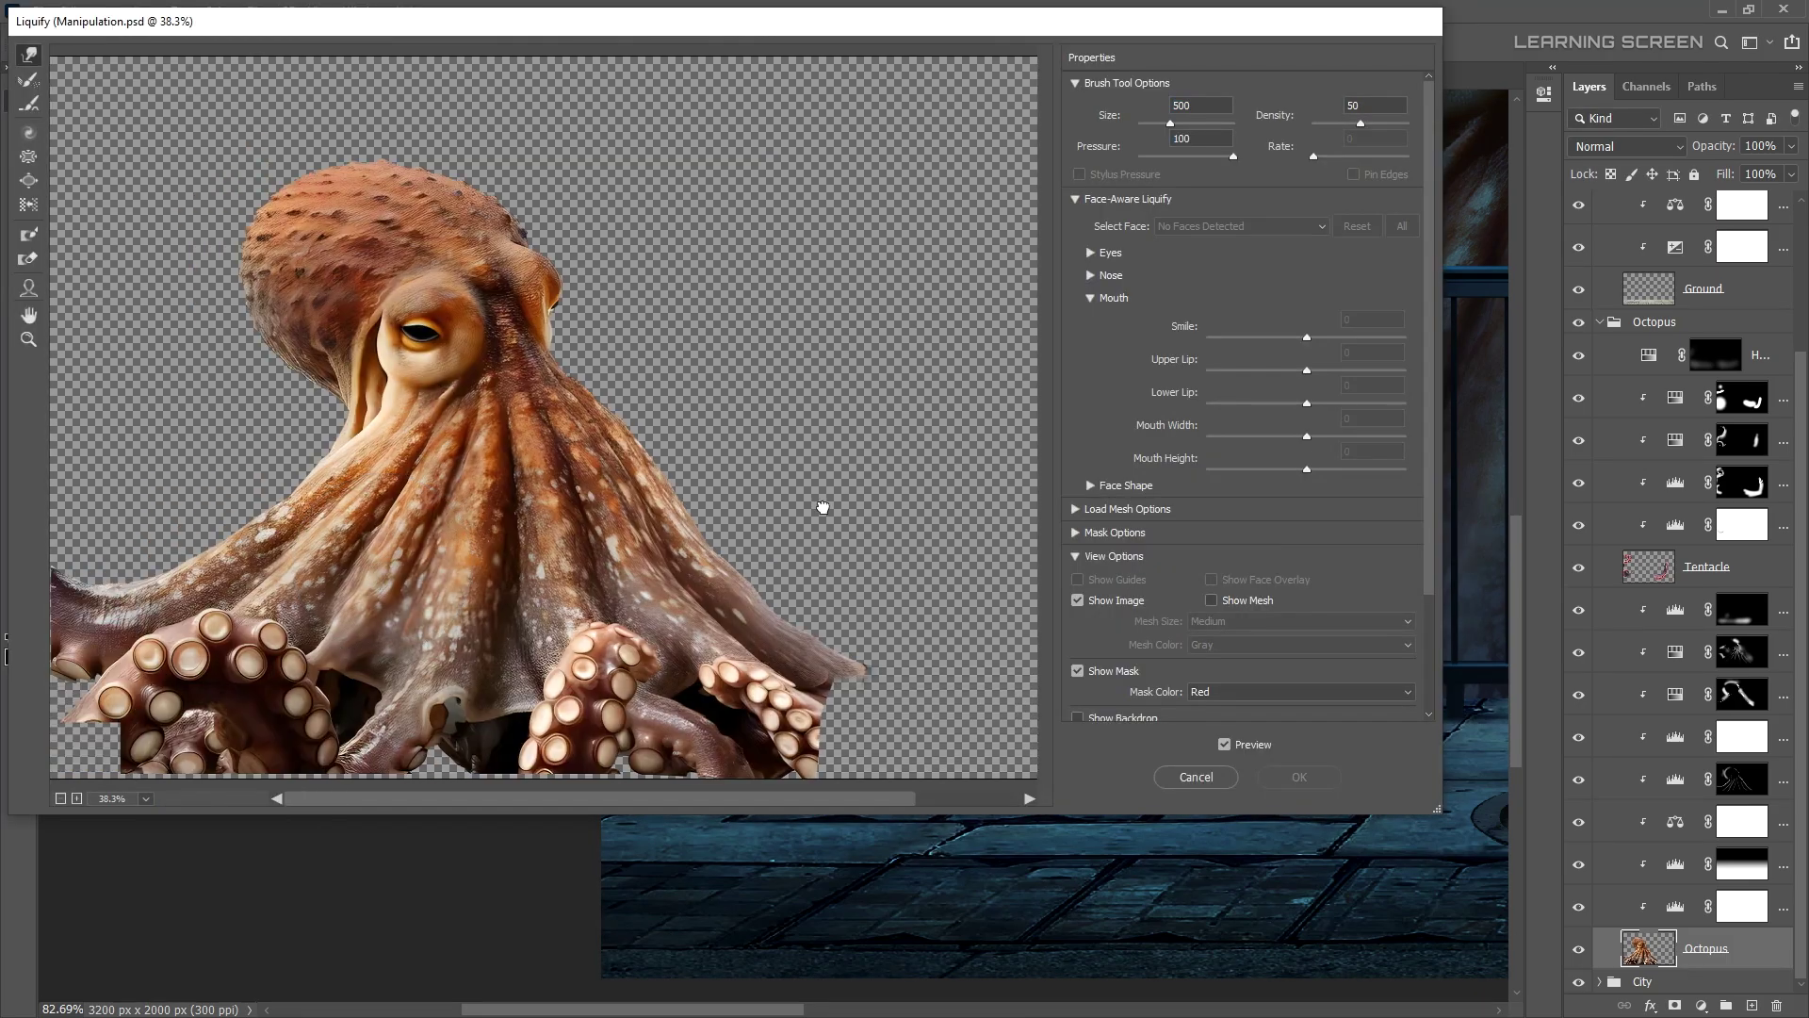
left_click(1299, 776)
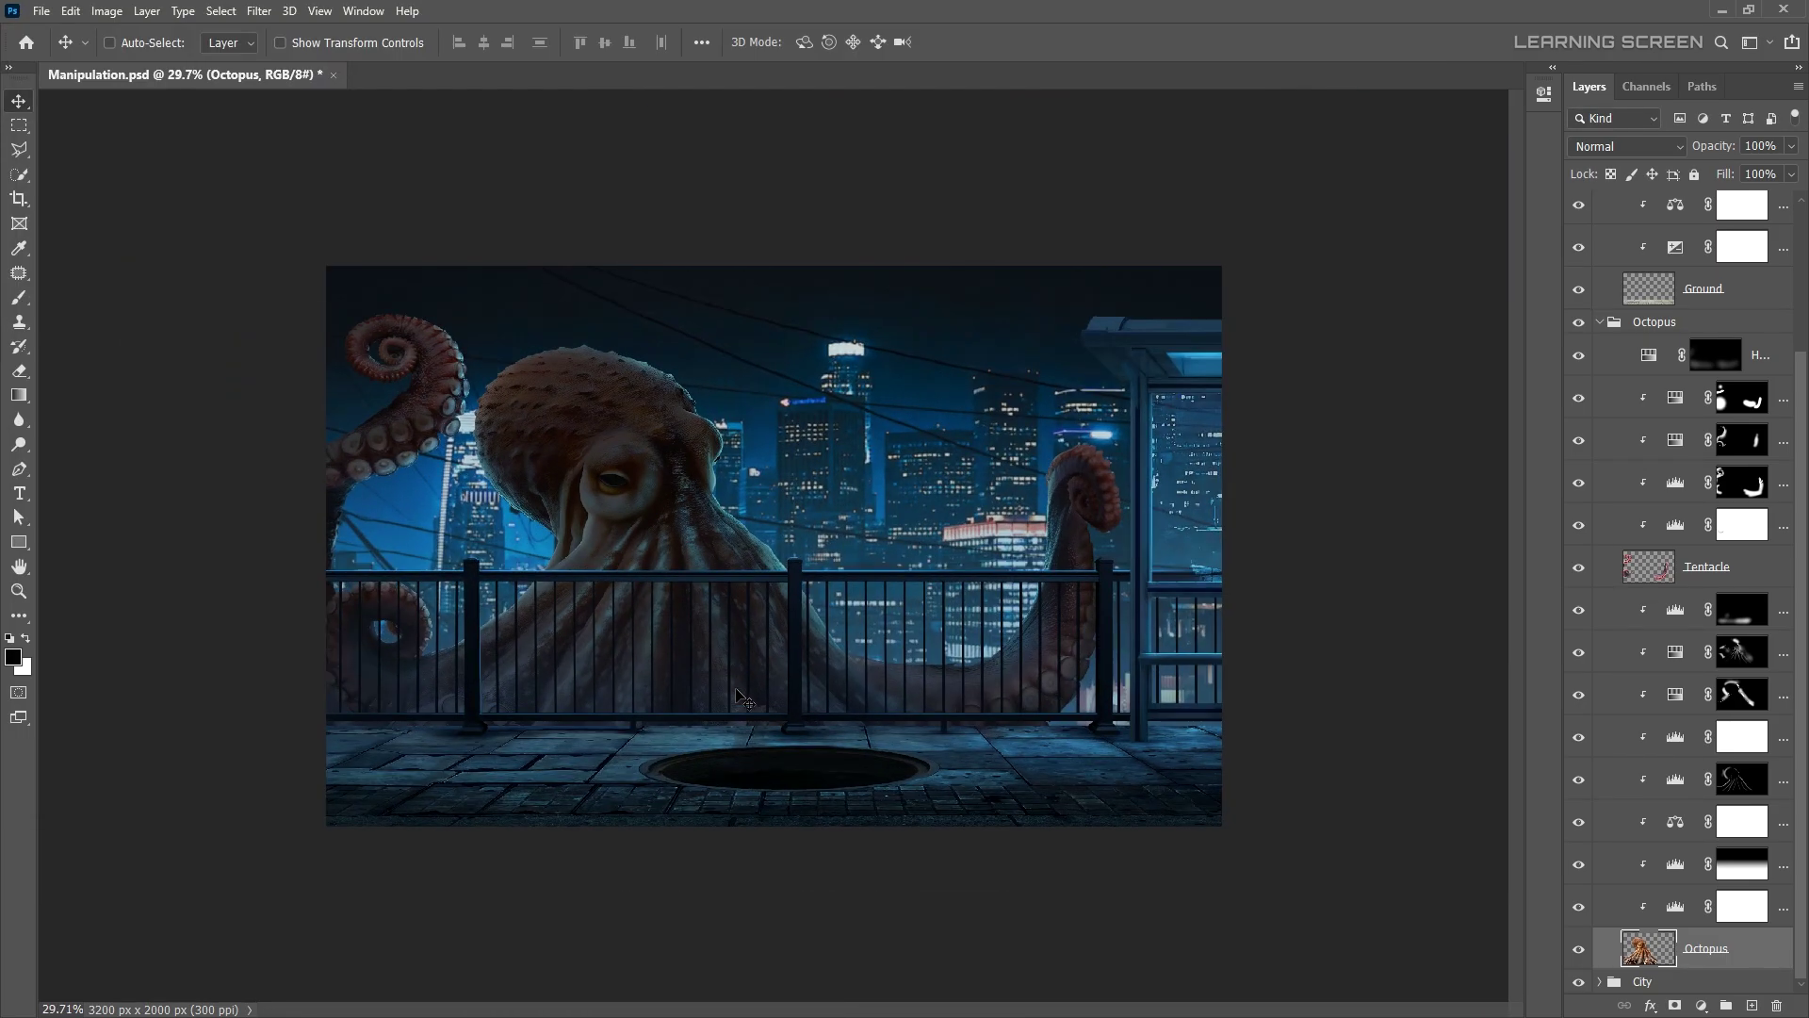
left_click(1602, 307)
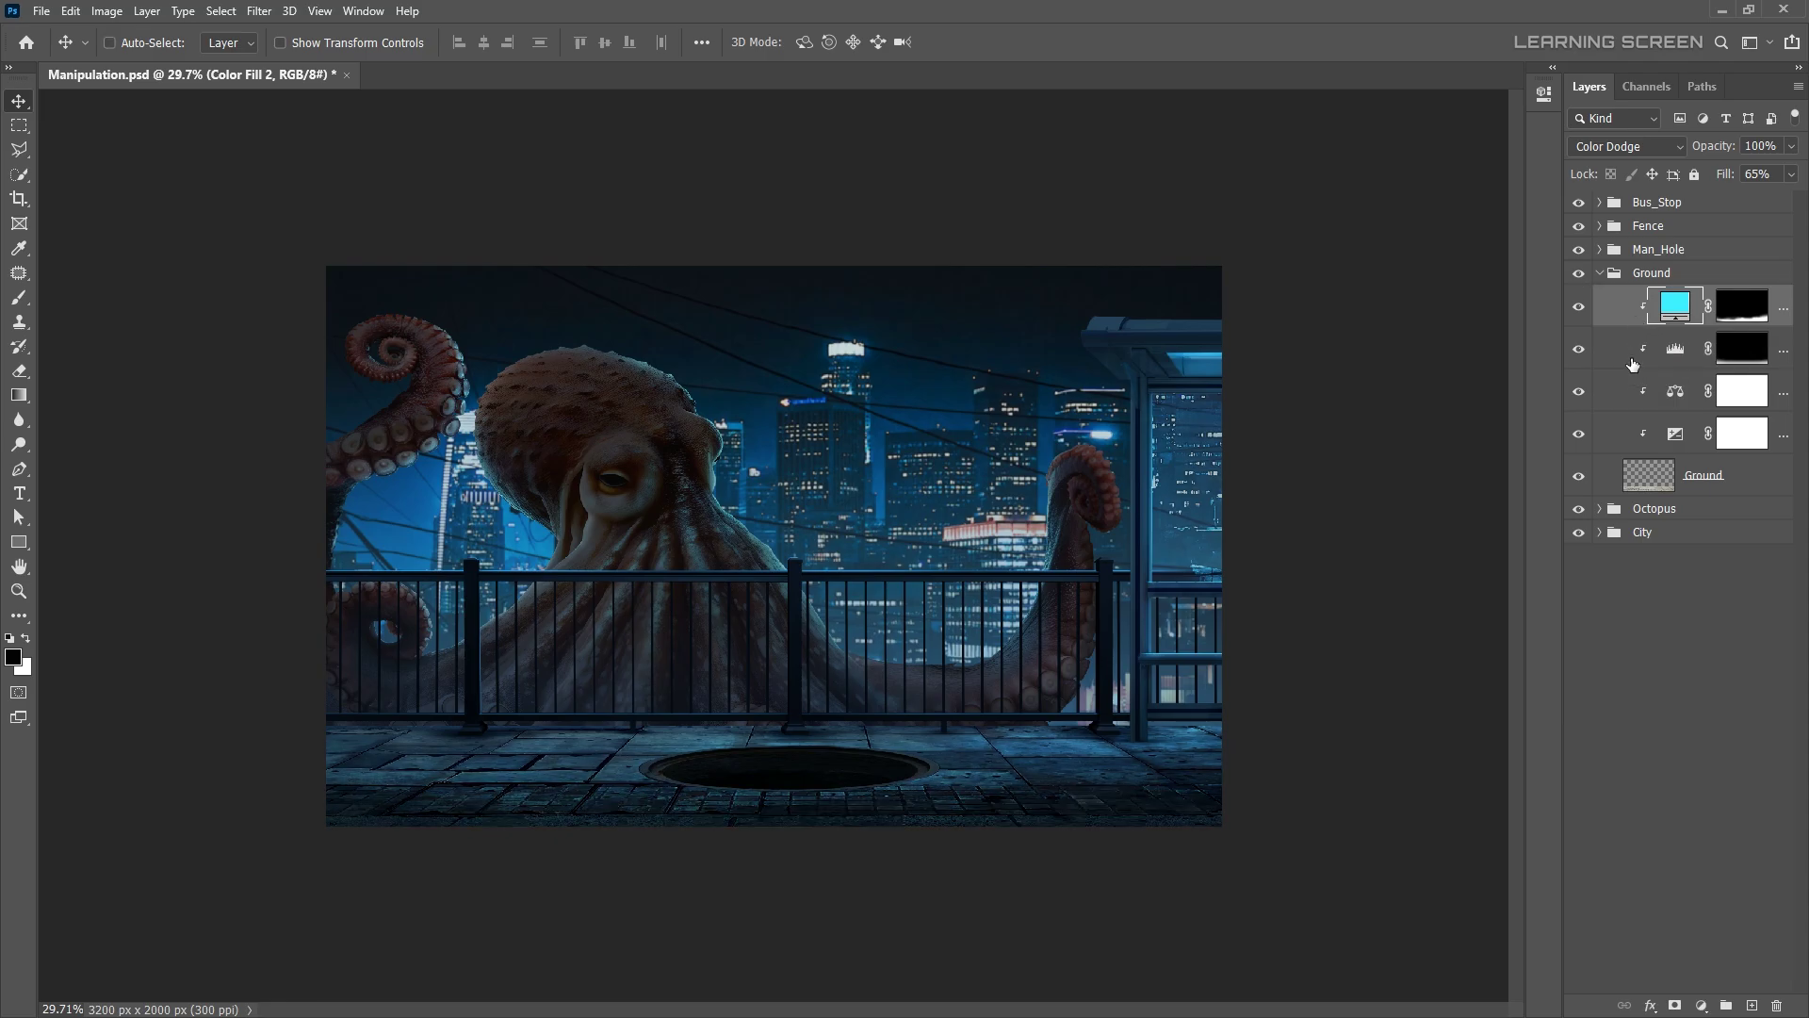
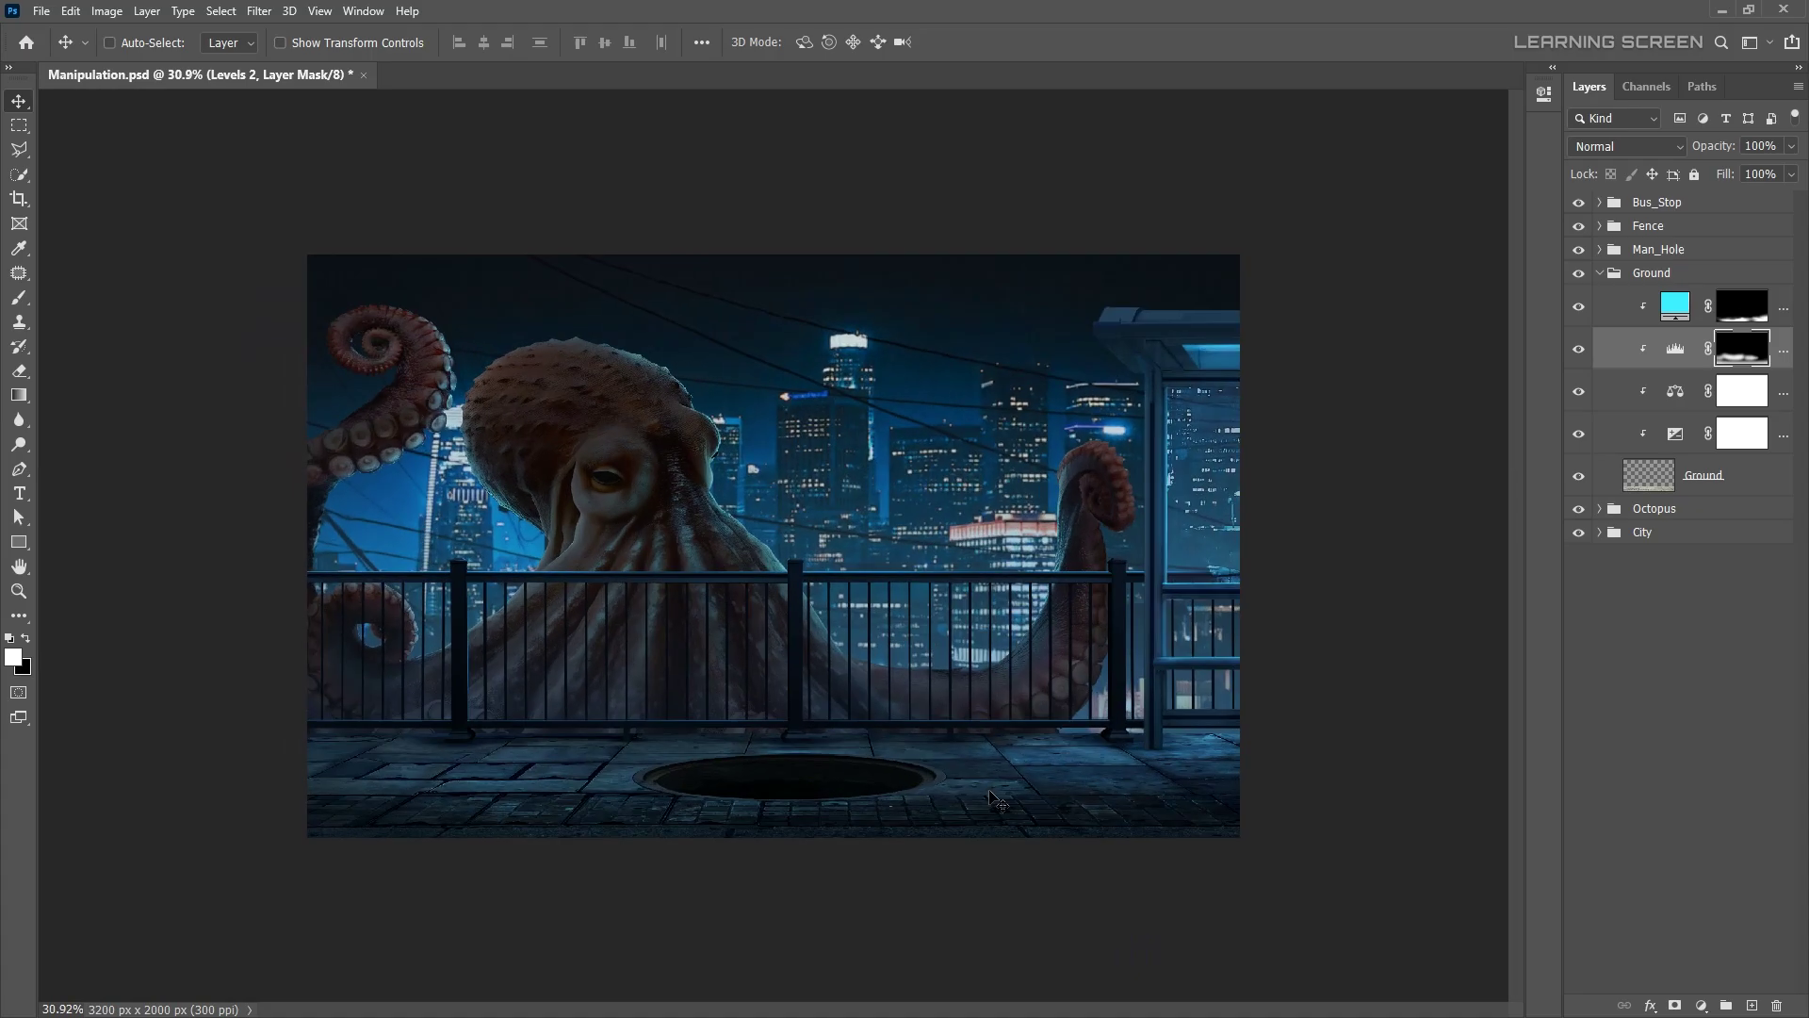
- Duplicate the Color Fill layer, move the copy lower in the Ground group, and invert its mask to black
right_click(1674, 314)
left_click(1602, 330)
key("Return")
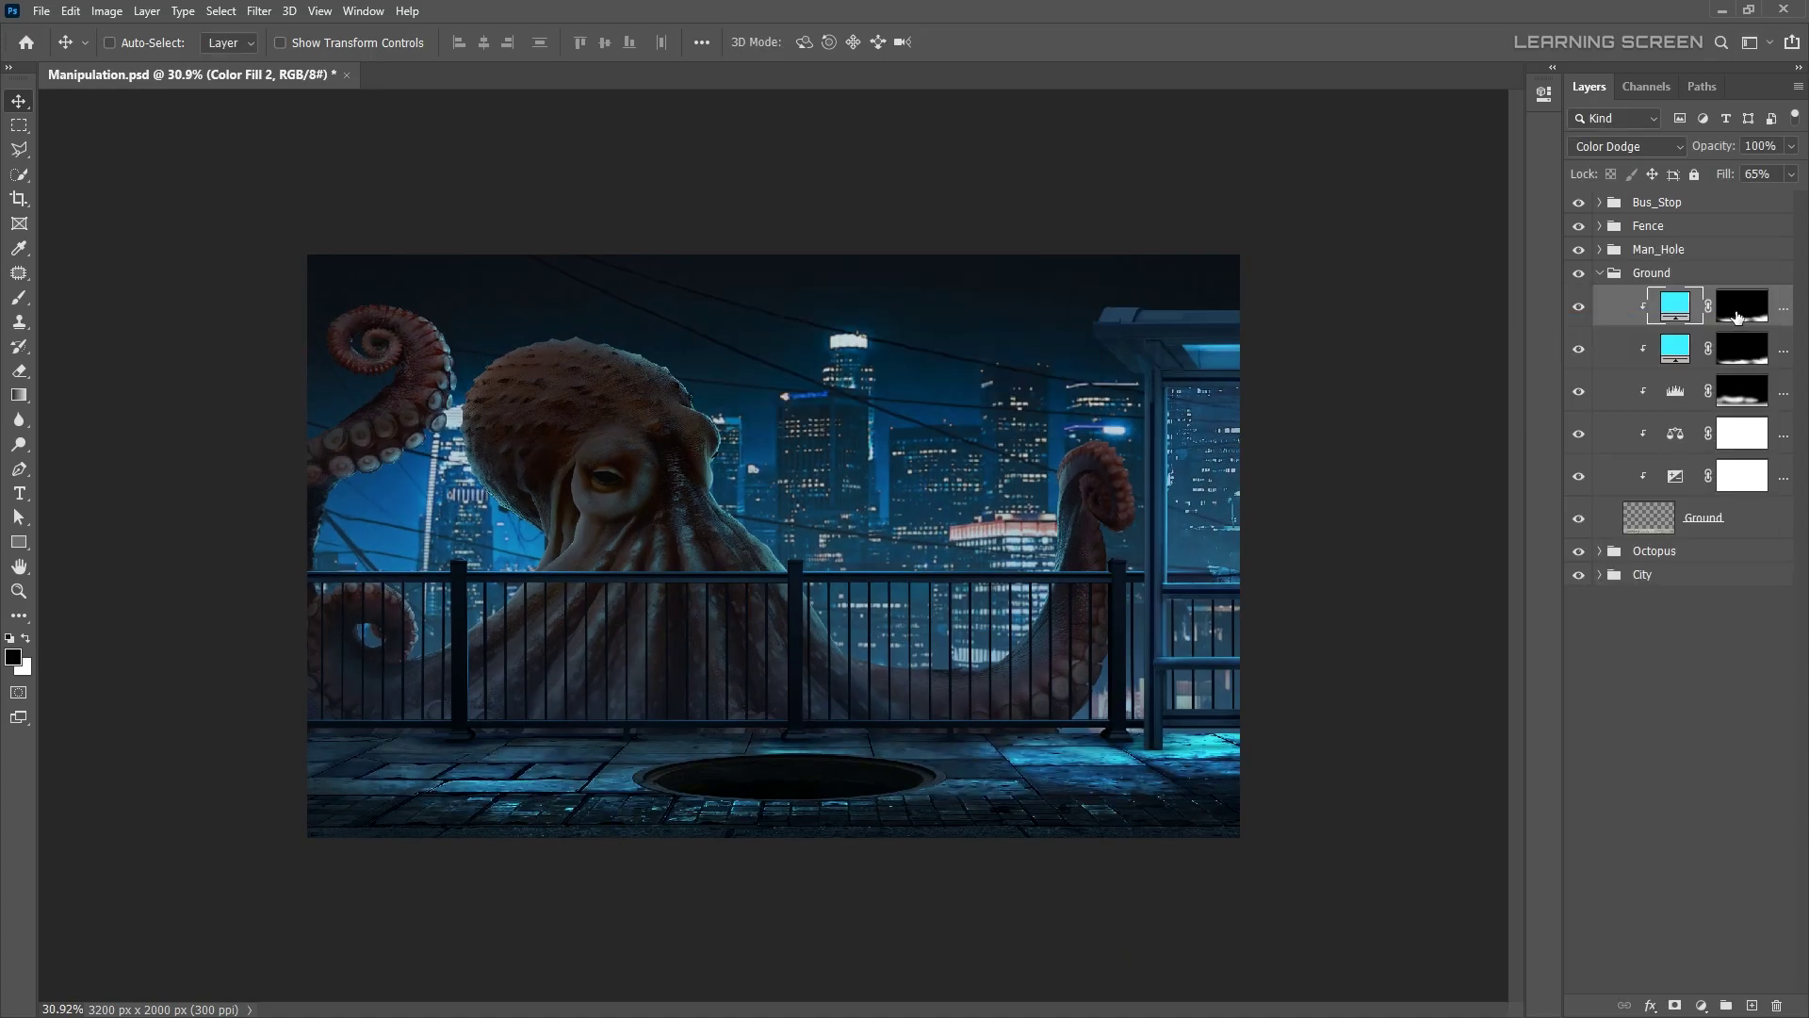
left_click_drag(1673, 306, 1674, 411)
key("ctrl+i")
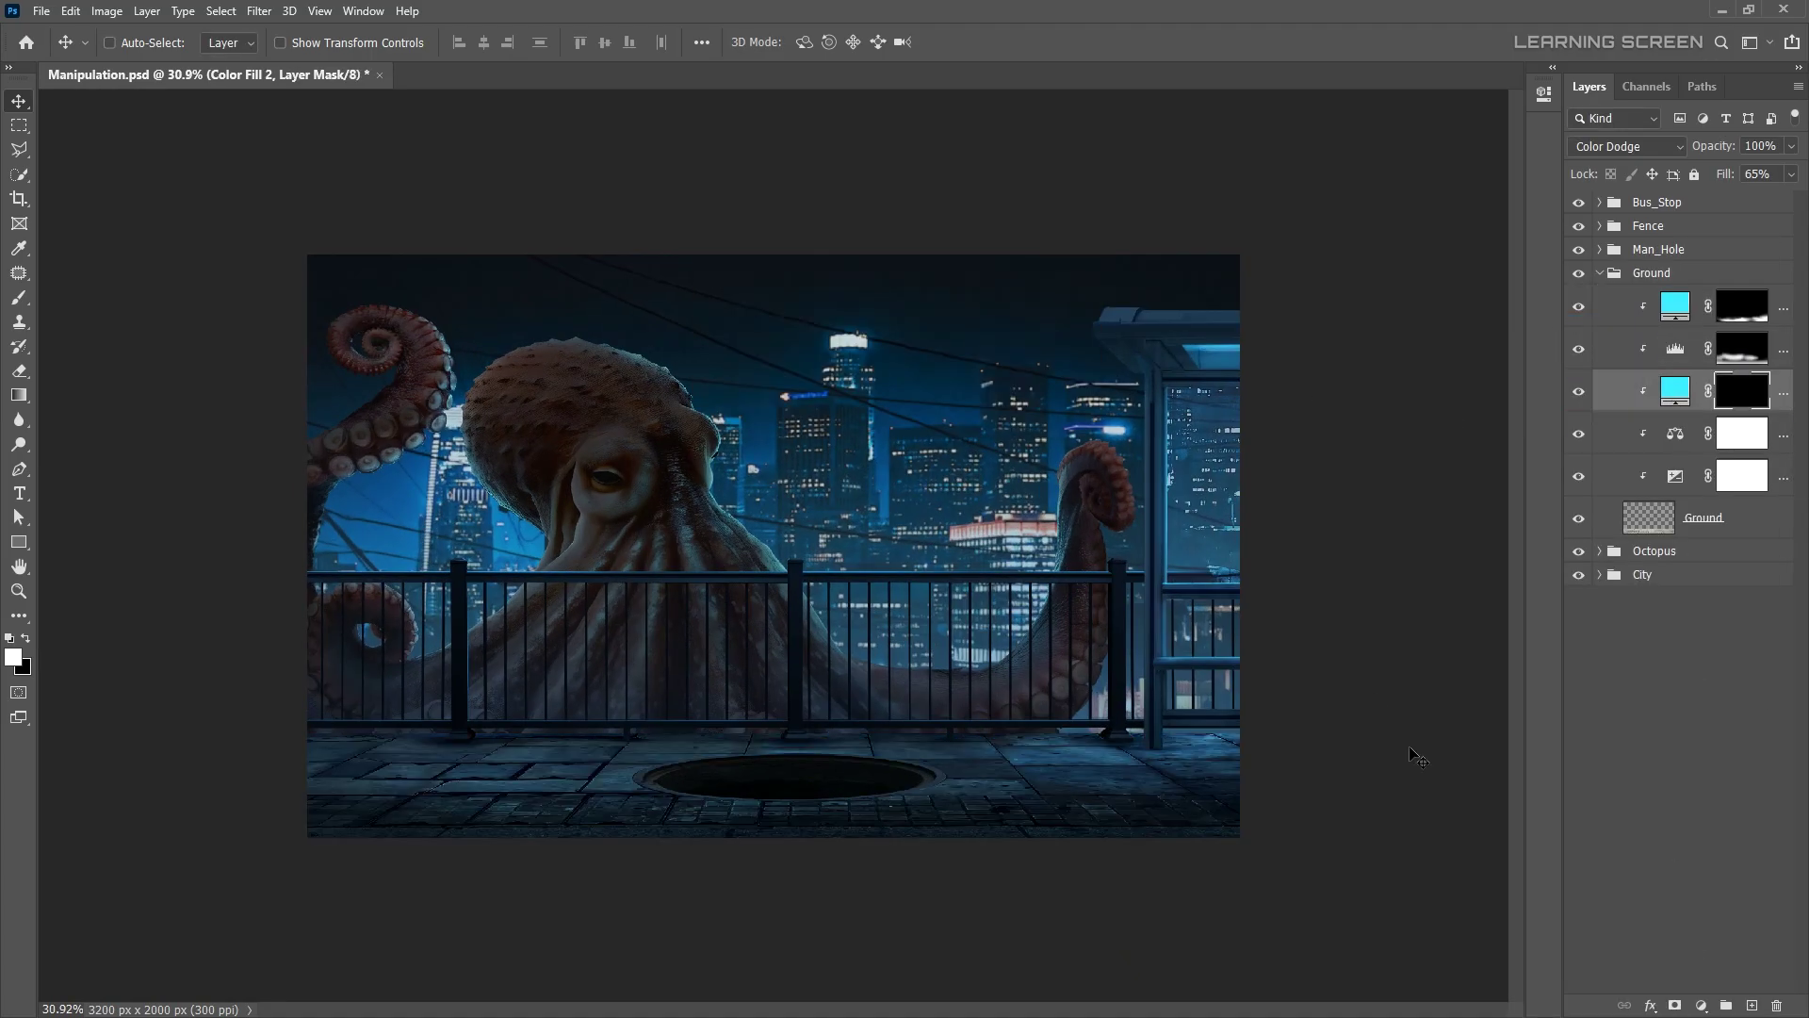
- Create Color Fill 3 and clip it inside the Octopus group
scroll(1262, 785, "up", 2)
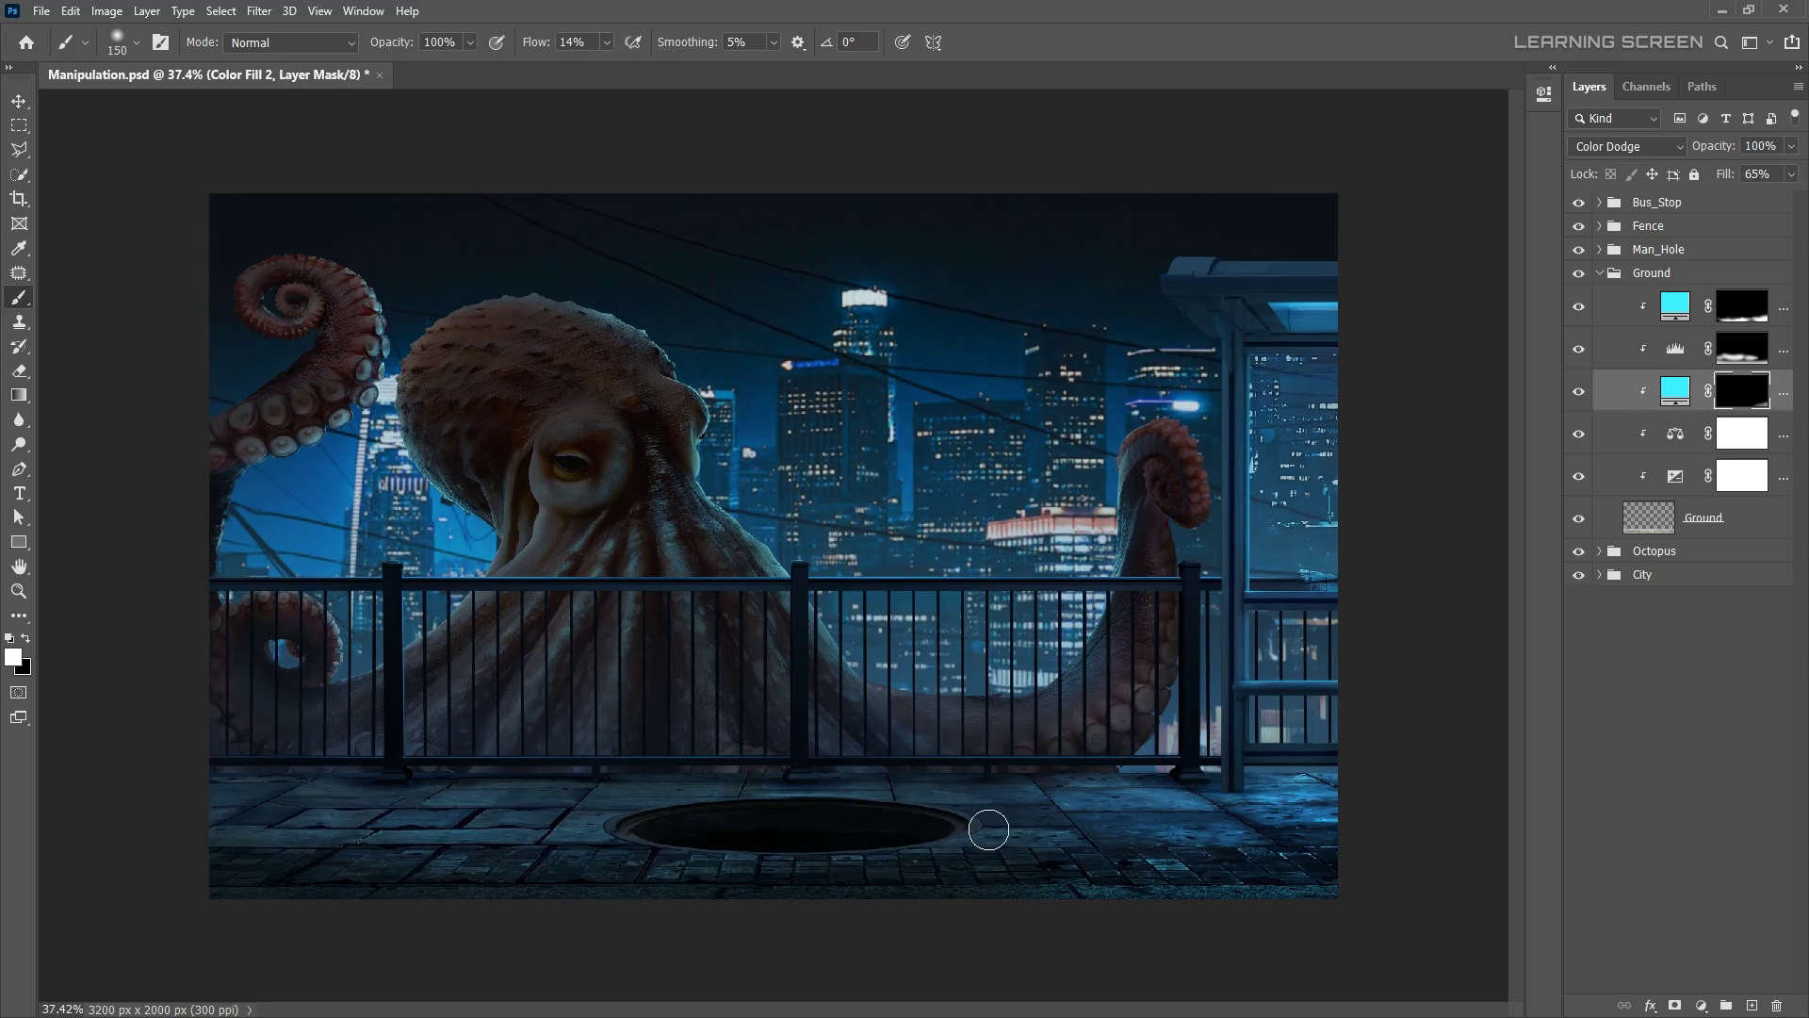
scroll(297, 803, "down", 1)
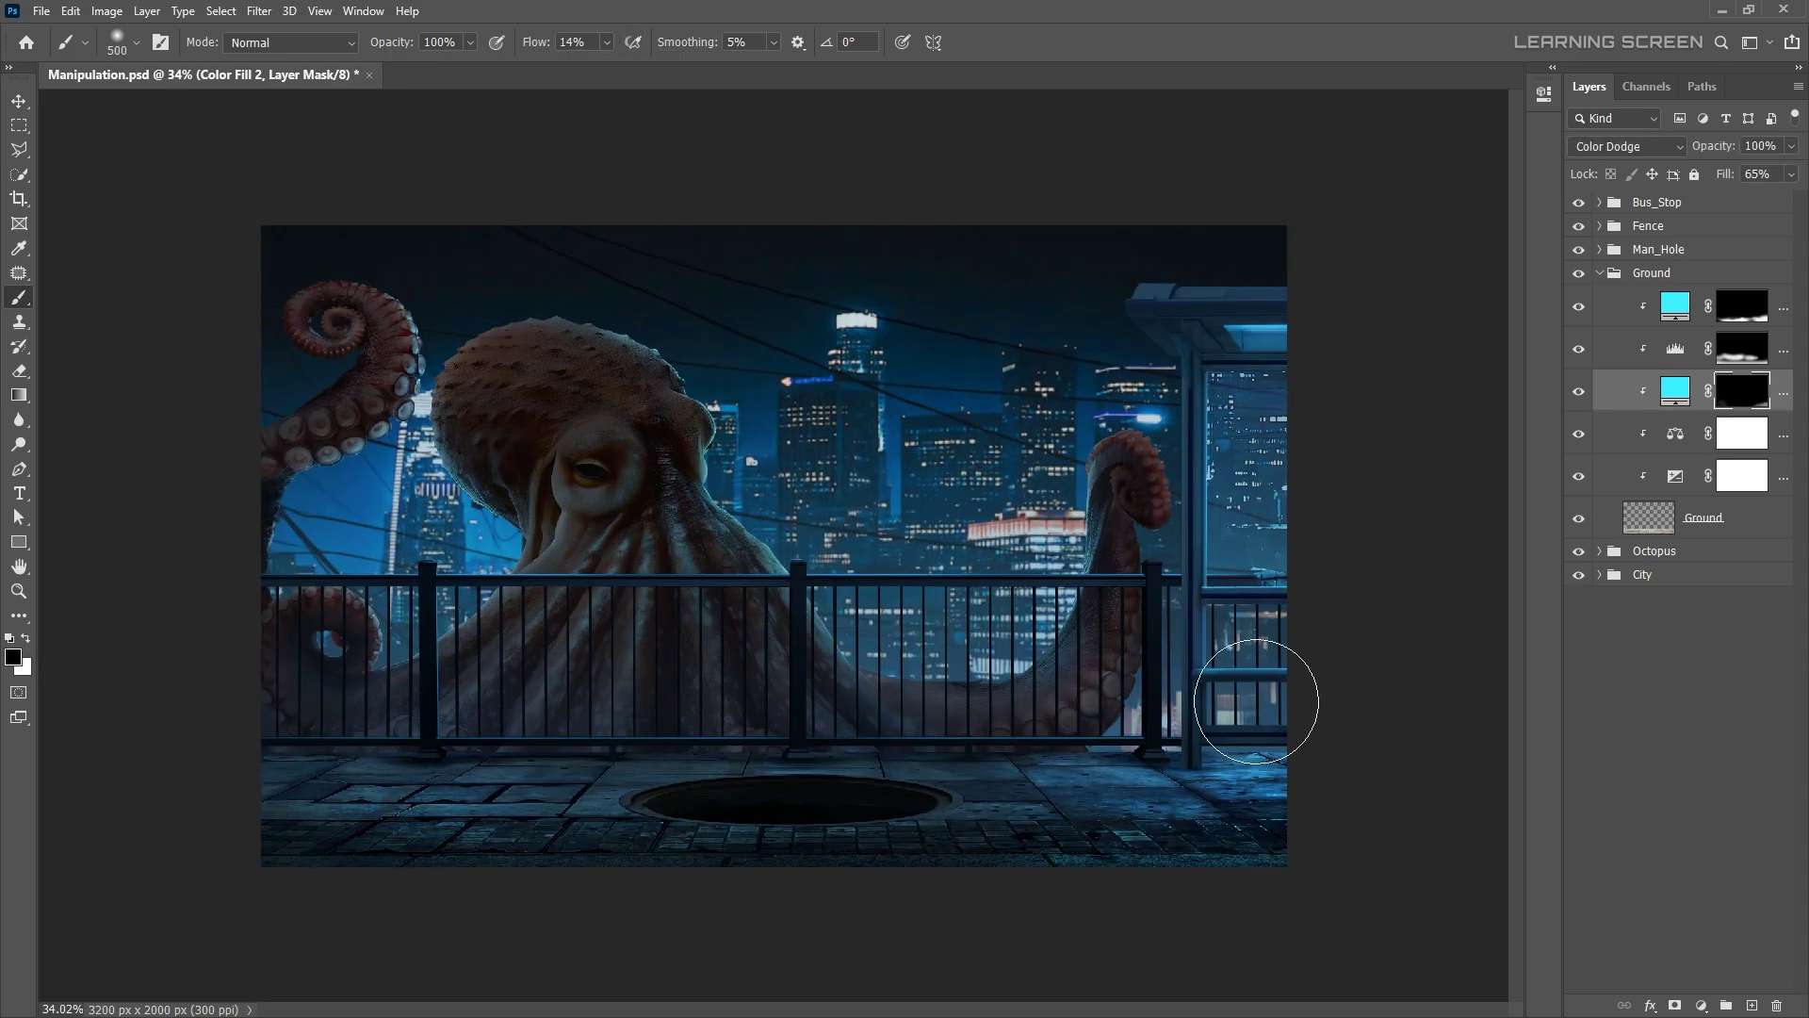
scroll(1256, 701, "down", 5)
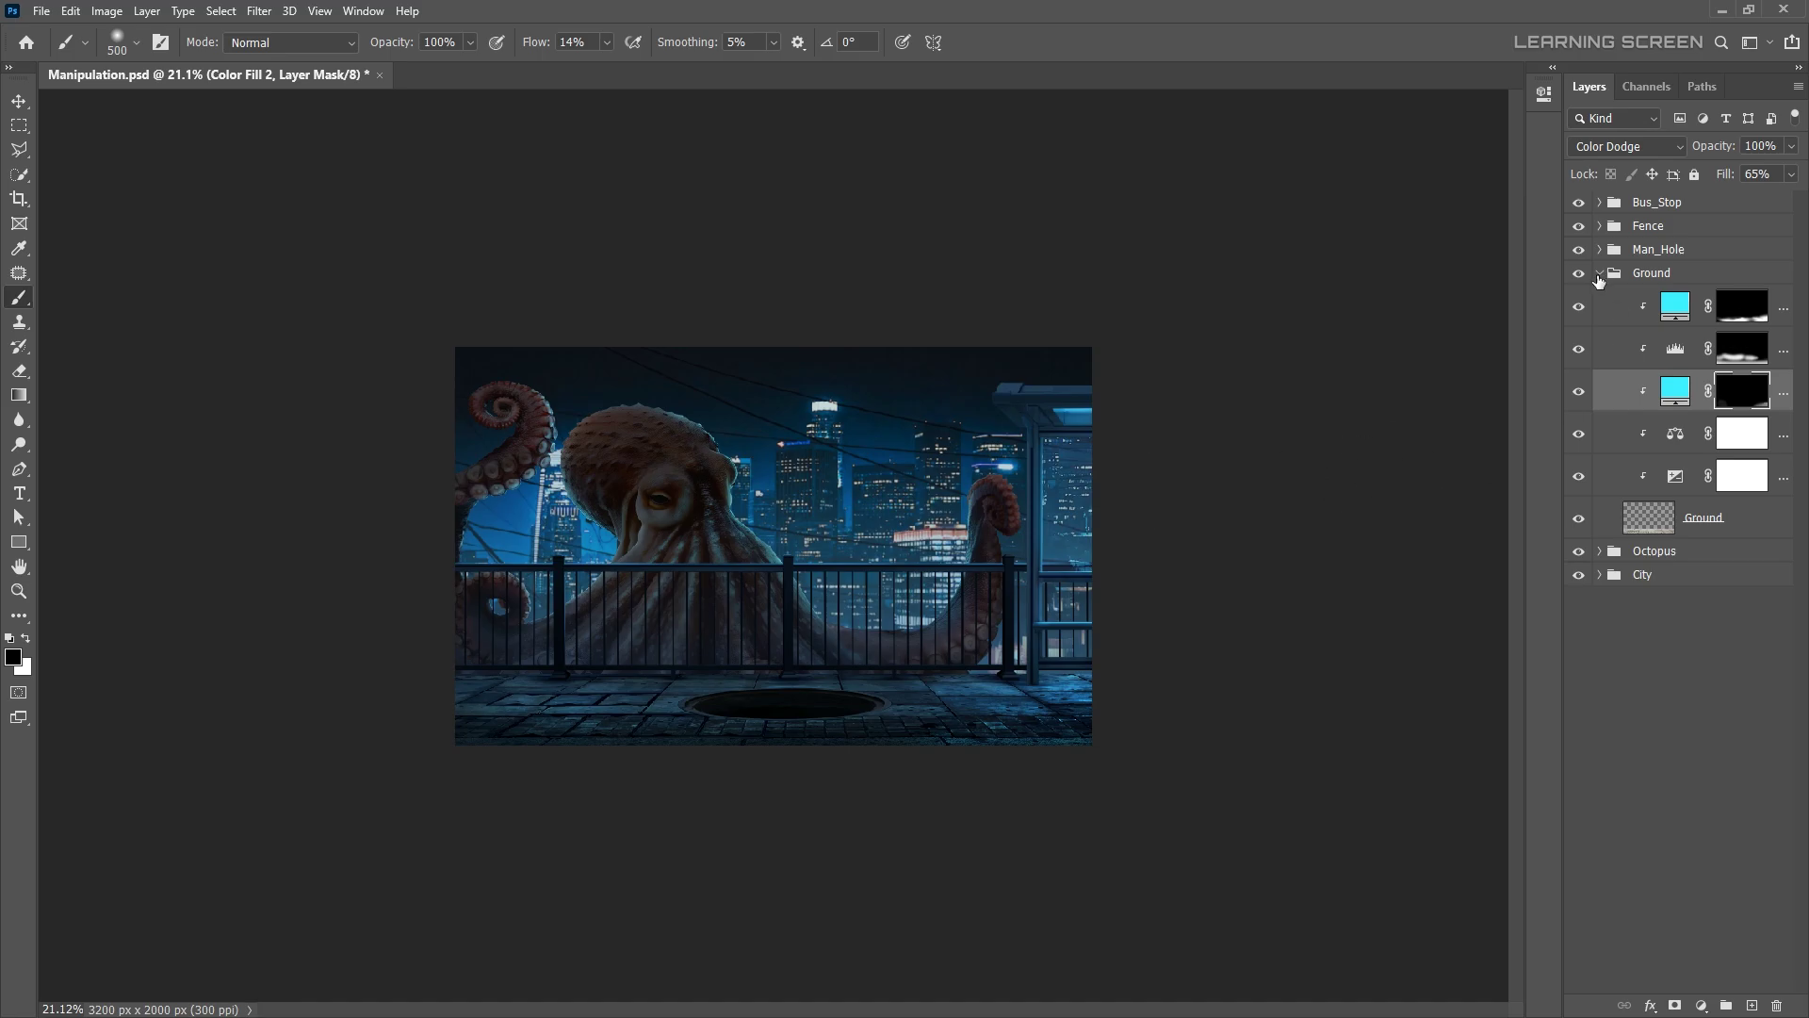
right_click(1680, 311)
left_click(1602, 335)
key("Return")
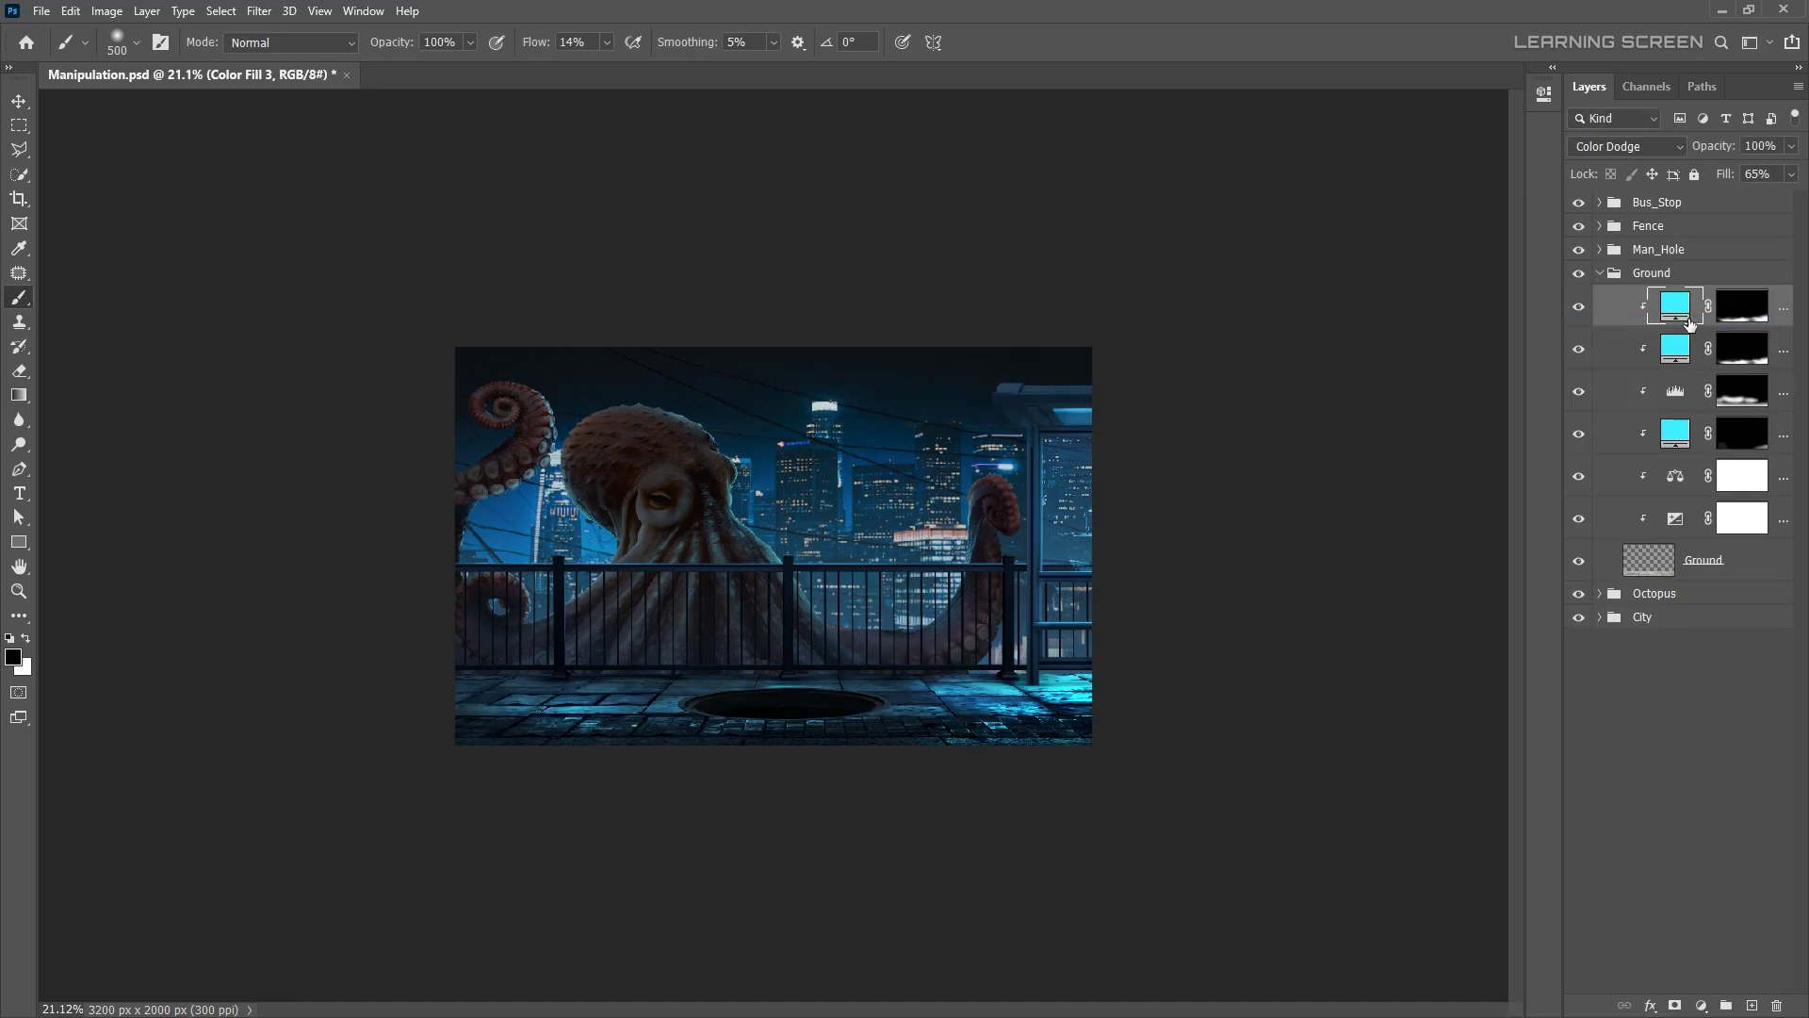
left_click_drag(1637, 293, 1659, 391)
left_click(1599, 345)
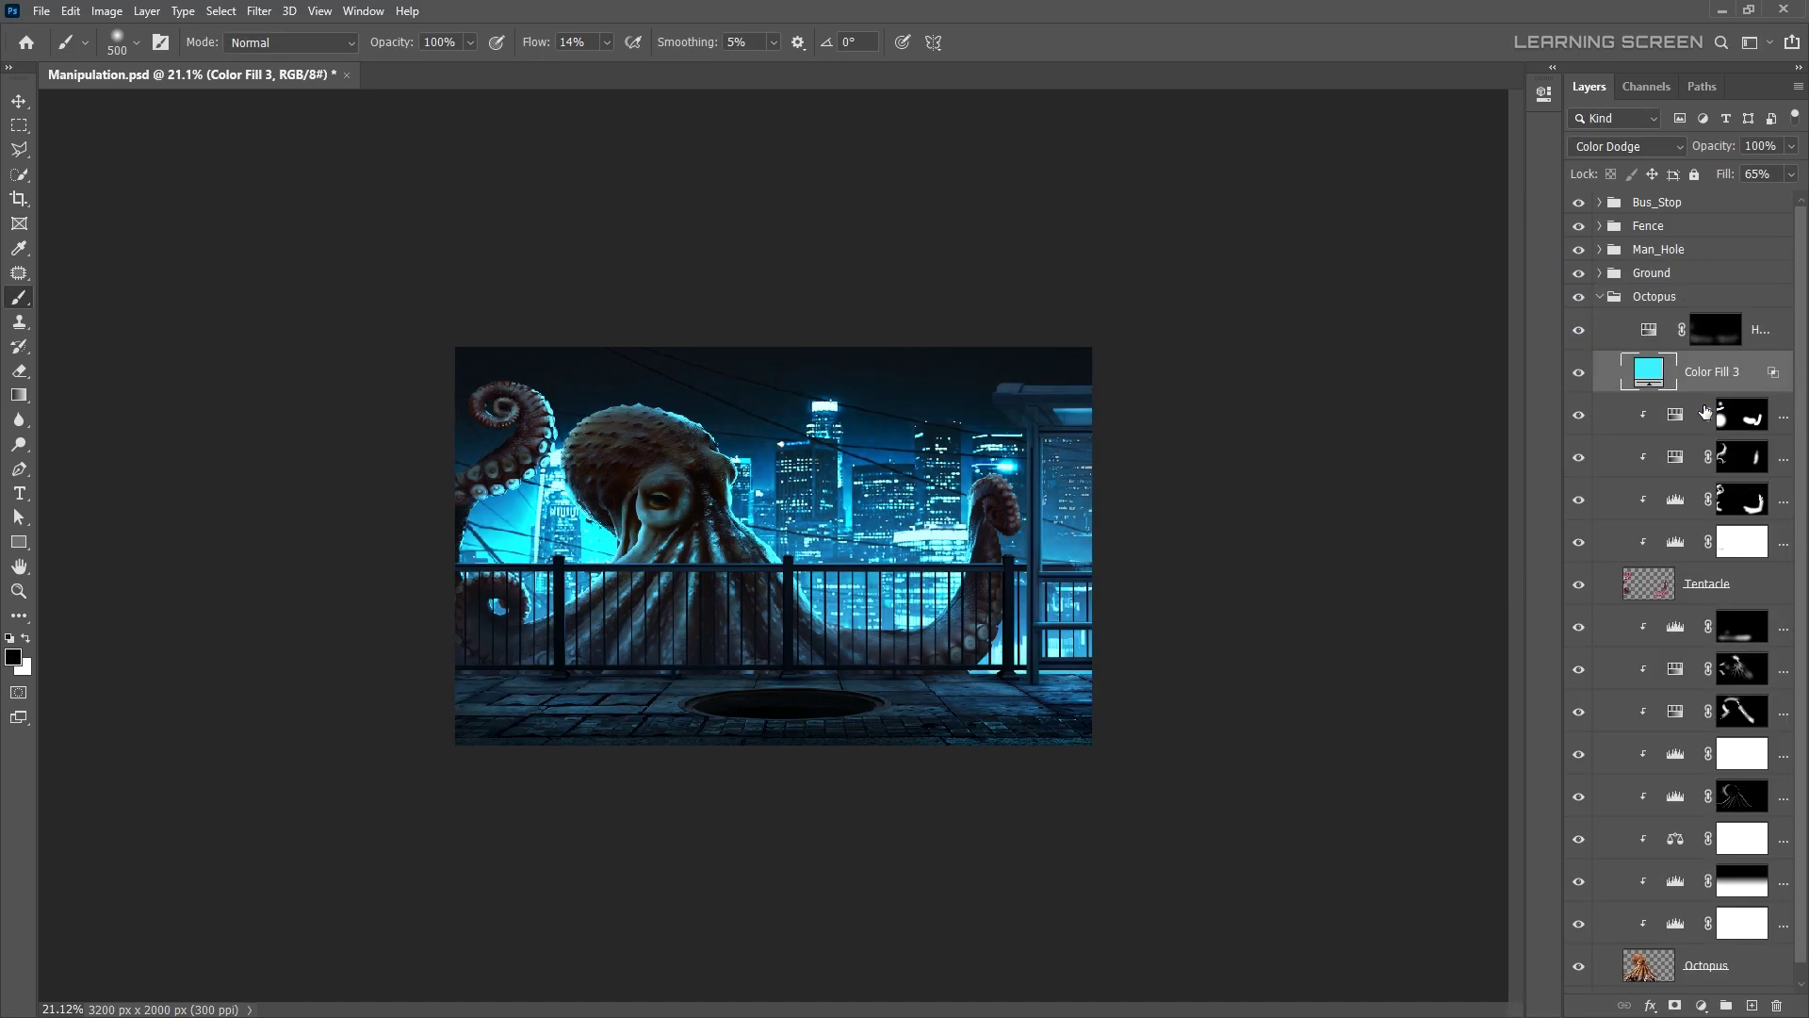
- Invert Color Fill 3's mask to black and start painting white along the sucker edges with a small brush
key("ctrl+i")
scroll(999, 509, "up", 10)
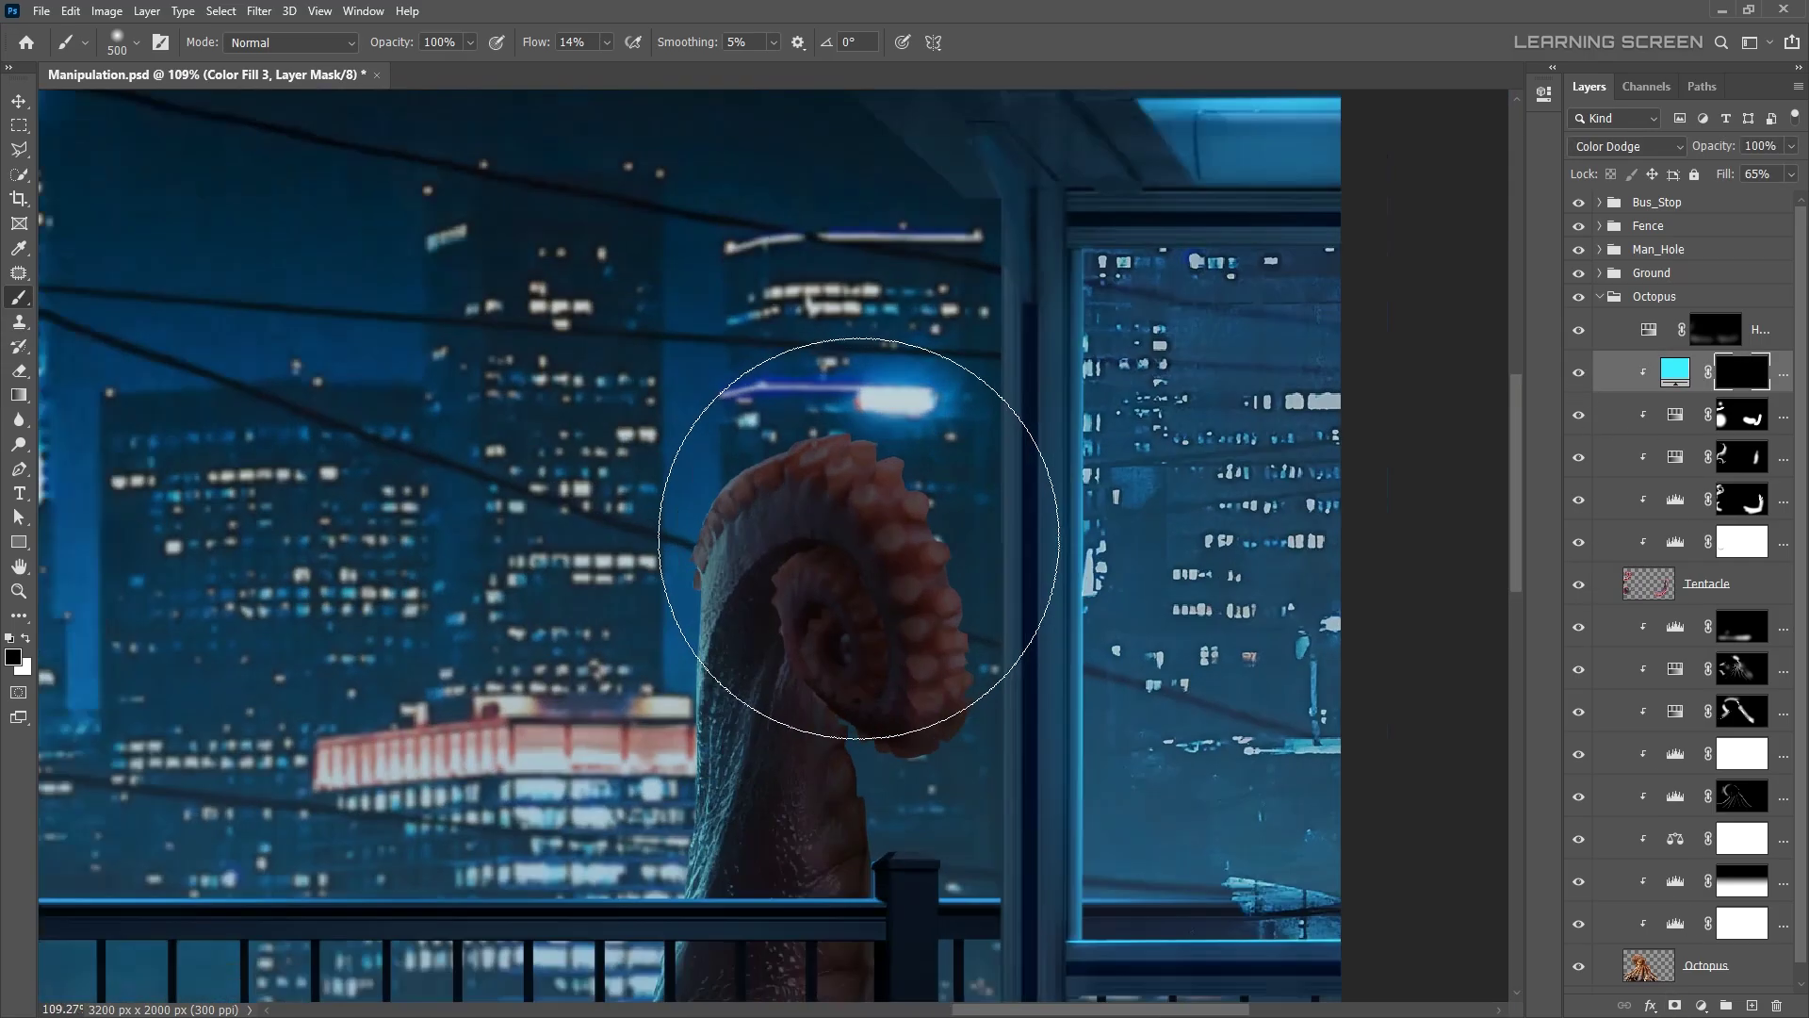
scroll(992, 479, "down", 5)
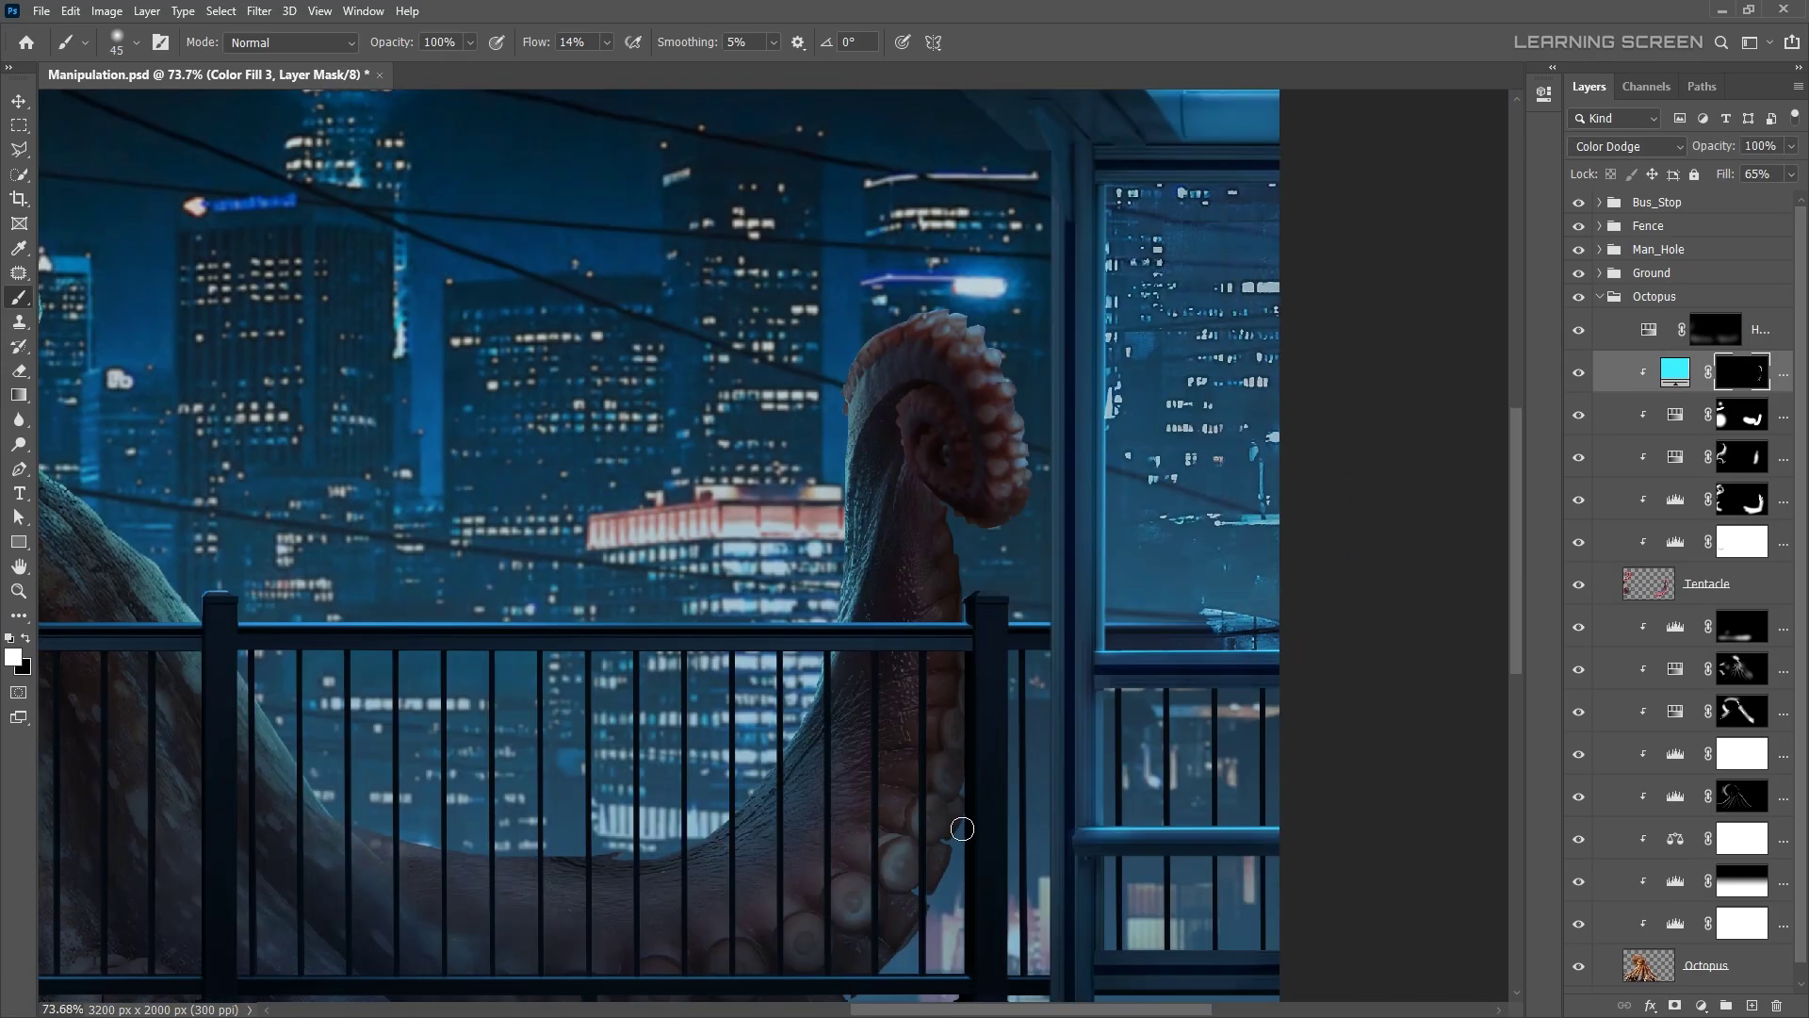
scroll(961, 824, "down", 5)
key("bracketleft")
key("bracketleft")
key("bracketleft")
scroll(1237, 359, "down", 3)
scroll(646, 764, "up", 5)
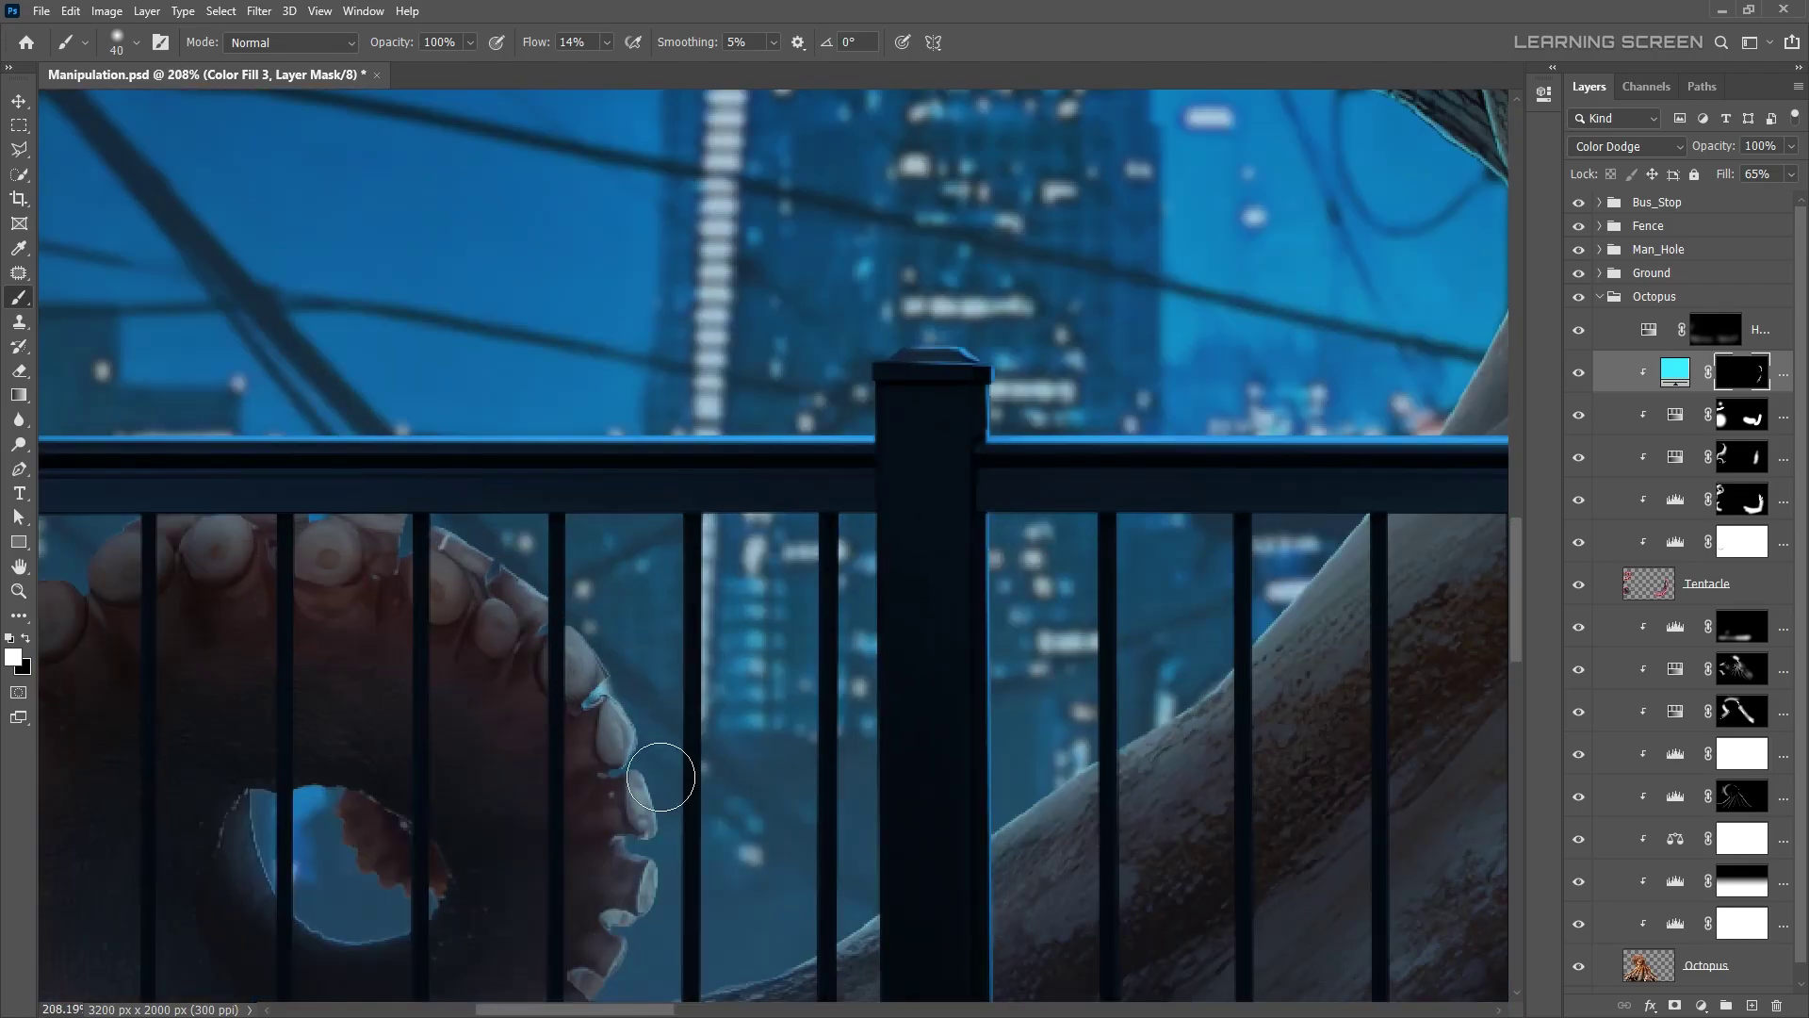
scroll(566, 848, "up", 2)
scroll(282, 568, "up", 2)
key("bracketright")
- Finish the cyan rim glow along the right tentacle's suckers, varying brush size and flow
scroll(282, 568, "down", 2)
scroll(753, 527, "down", 3)
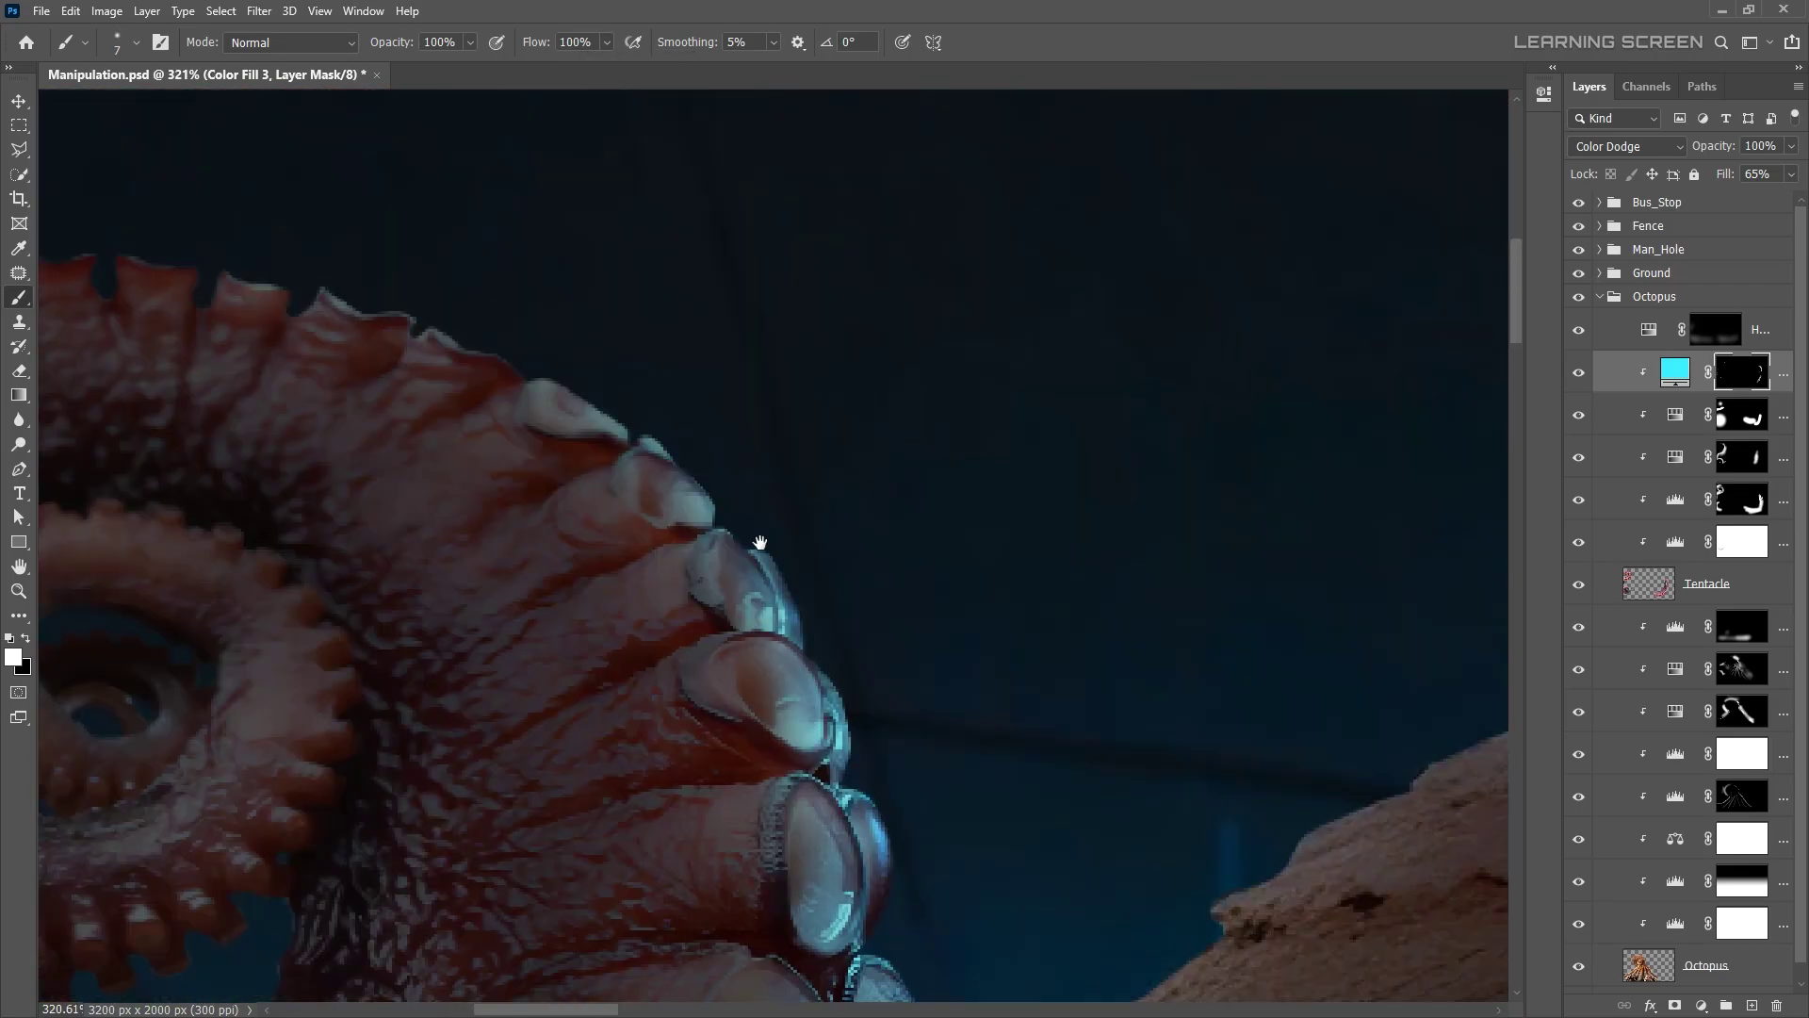
scroll(647, 848, "down", 3)
key("bracketleft")
key("bracketleft")
key("bracketleft")
key("shift+0")
scroll(251, 192, "up", 4)
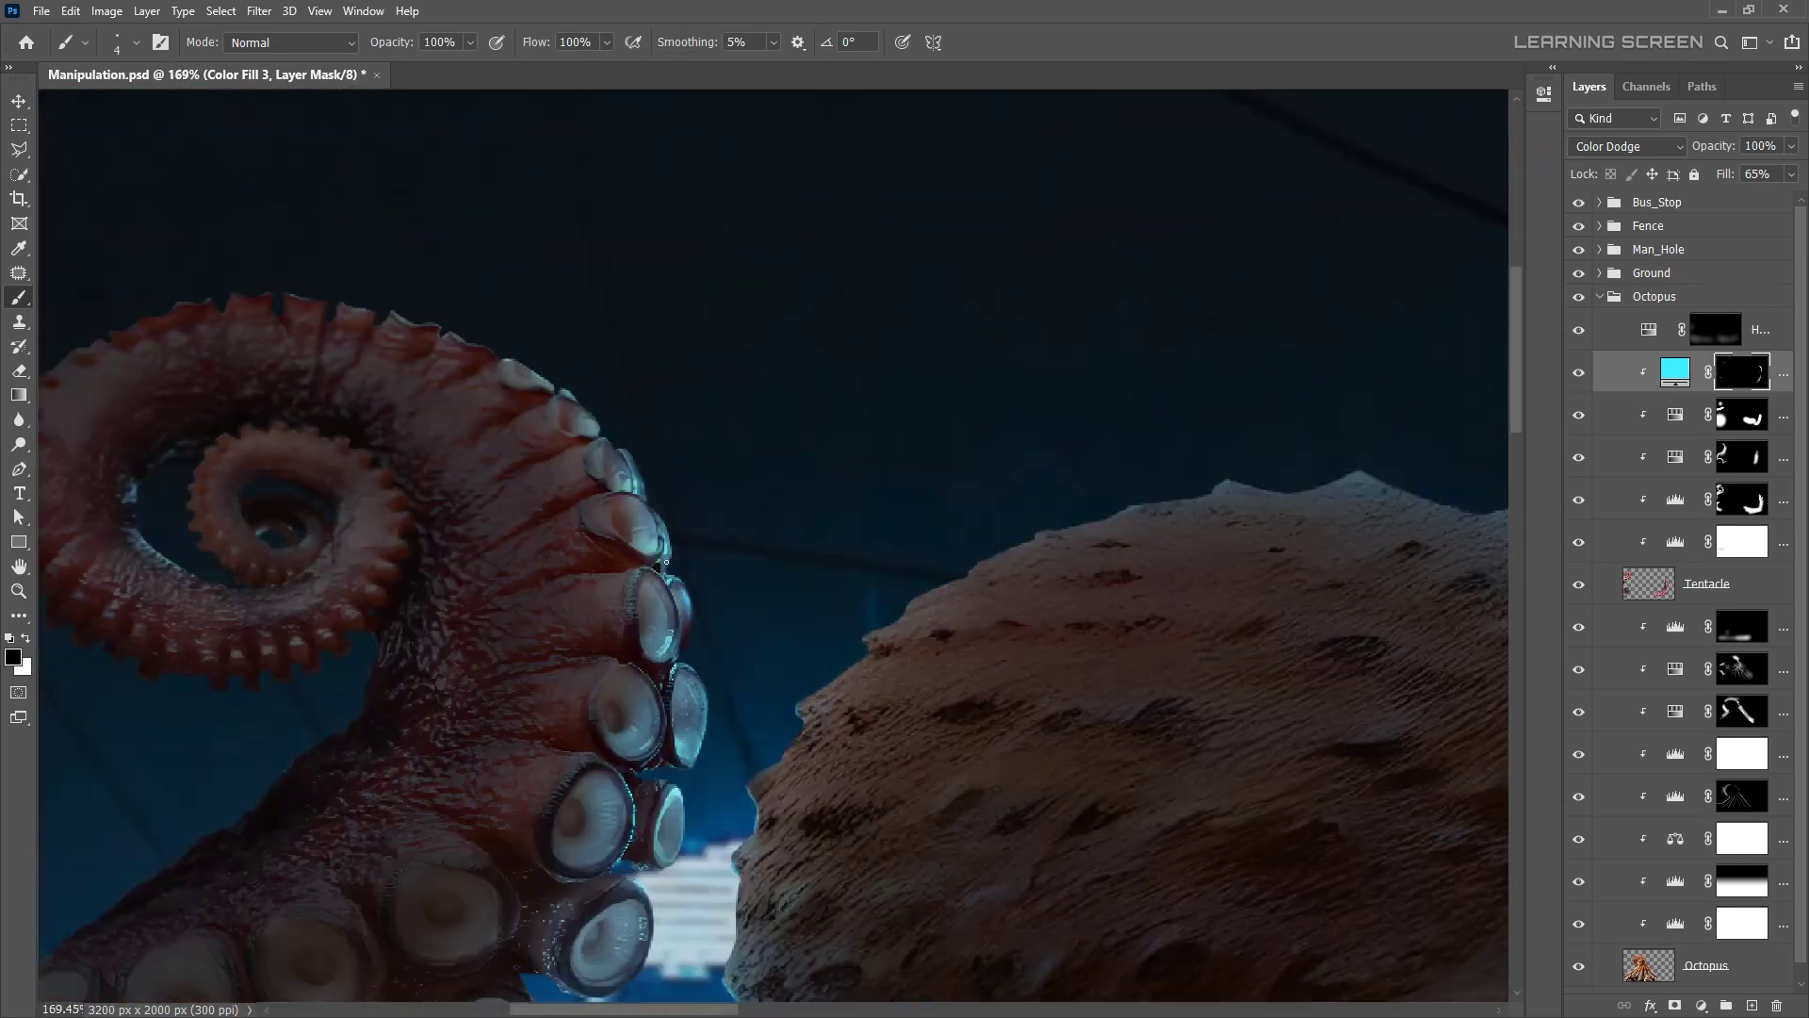
scroll(754, 528, "down", 6)
scroll(754, 528, "up", 4)
key("bracketright")
key("bracketright")
key("bracketright")
key("shift+2")
key("shift+1")
scroll(642, 453, "up", 3)
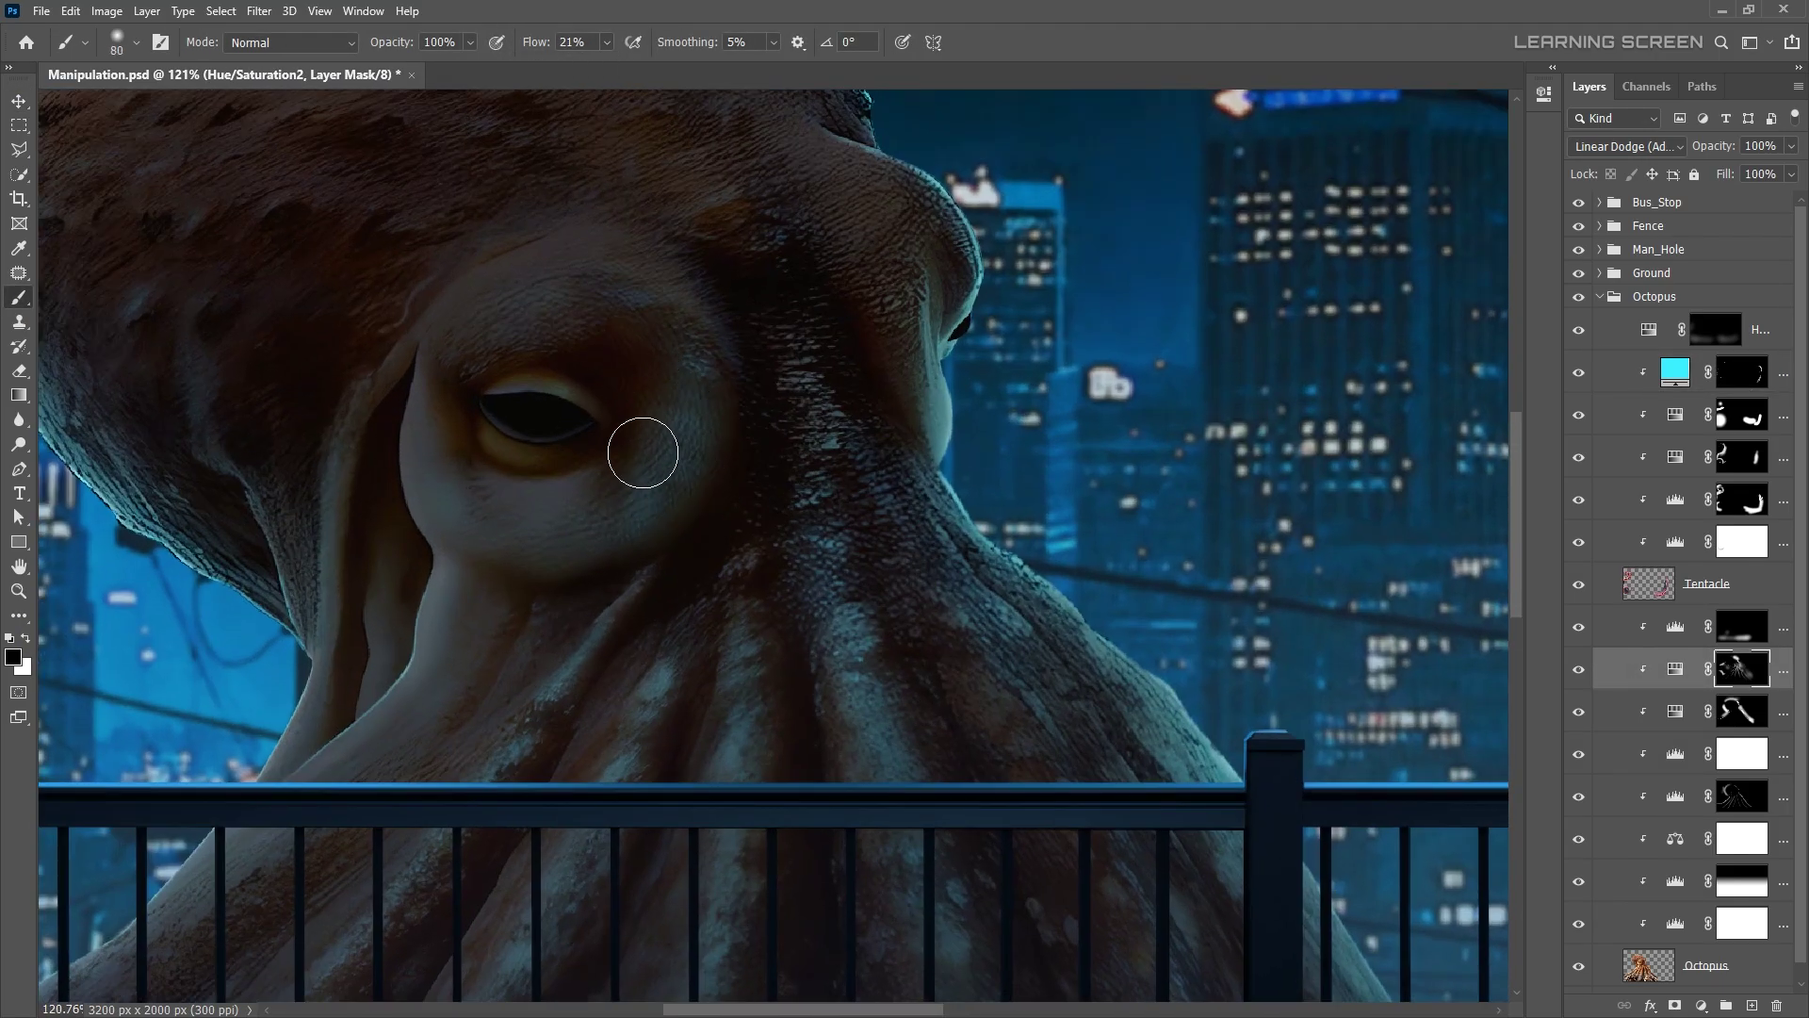
scroll(545, 496, "down", 4)
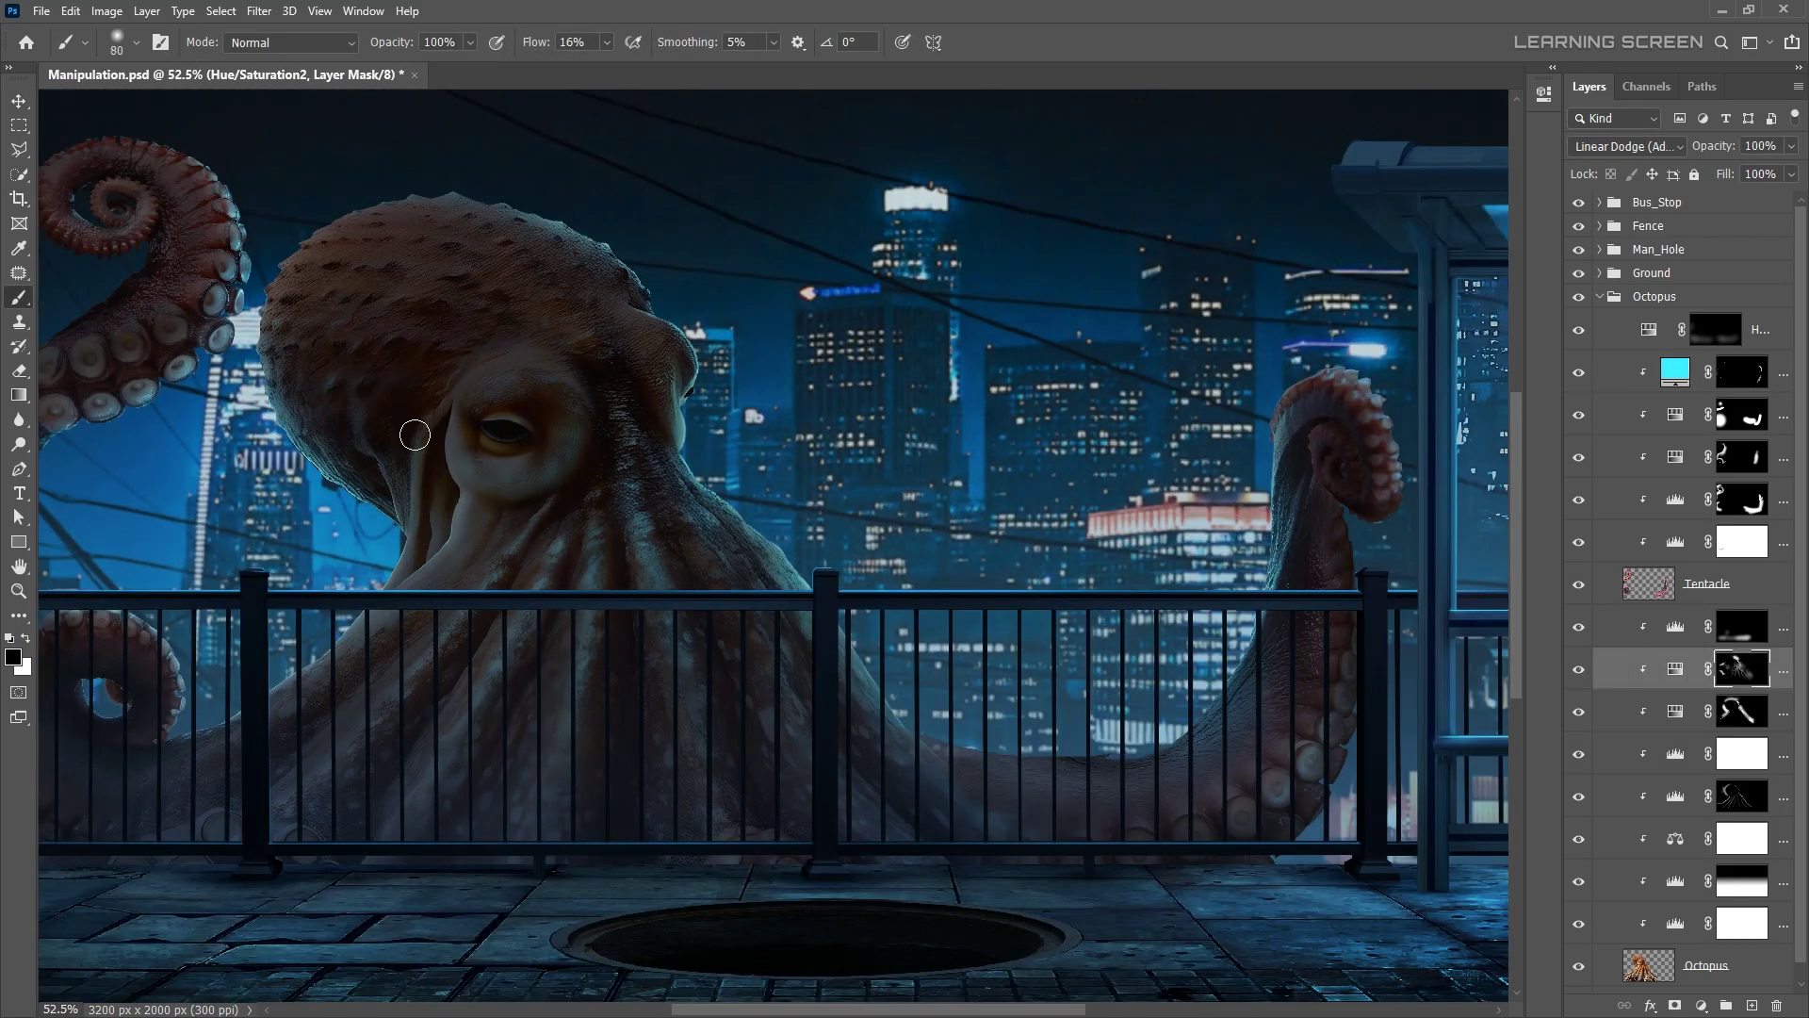
scroll(415, 435, "down", 2)
- Add a clipped Color Dodge Hue/Saturation layer and paint its glow onto the octopus eye
scroll(525, 436, "up", 6)
left_click(1741, 627)
left_click(1701, 1005)
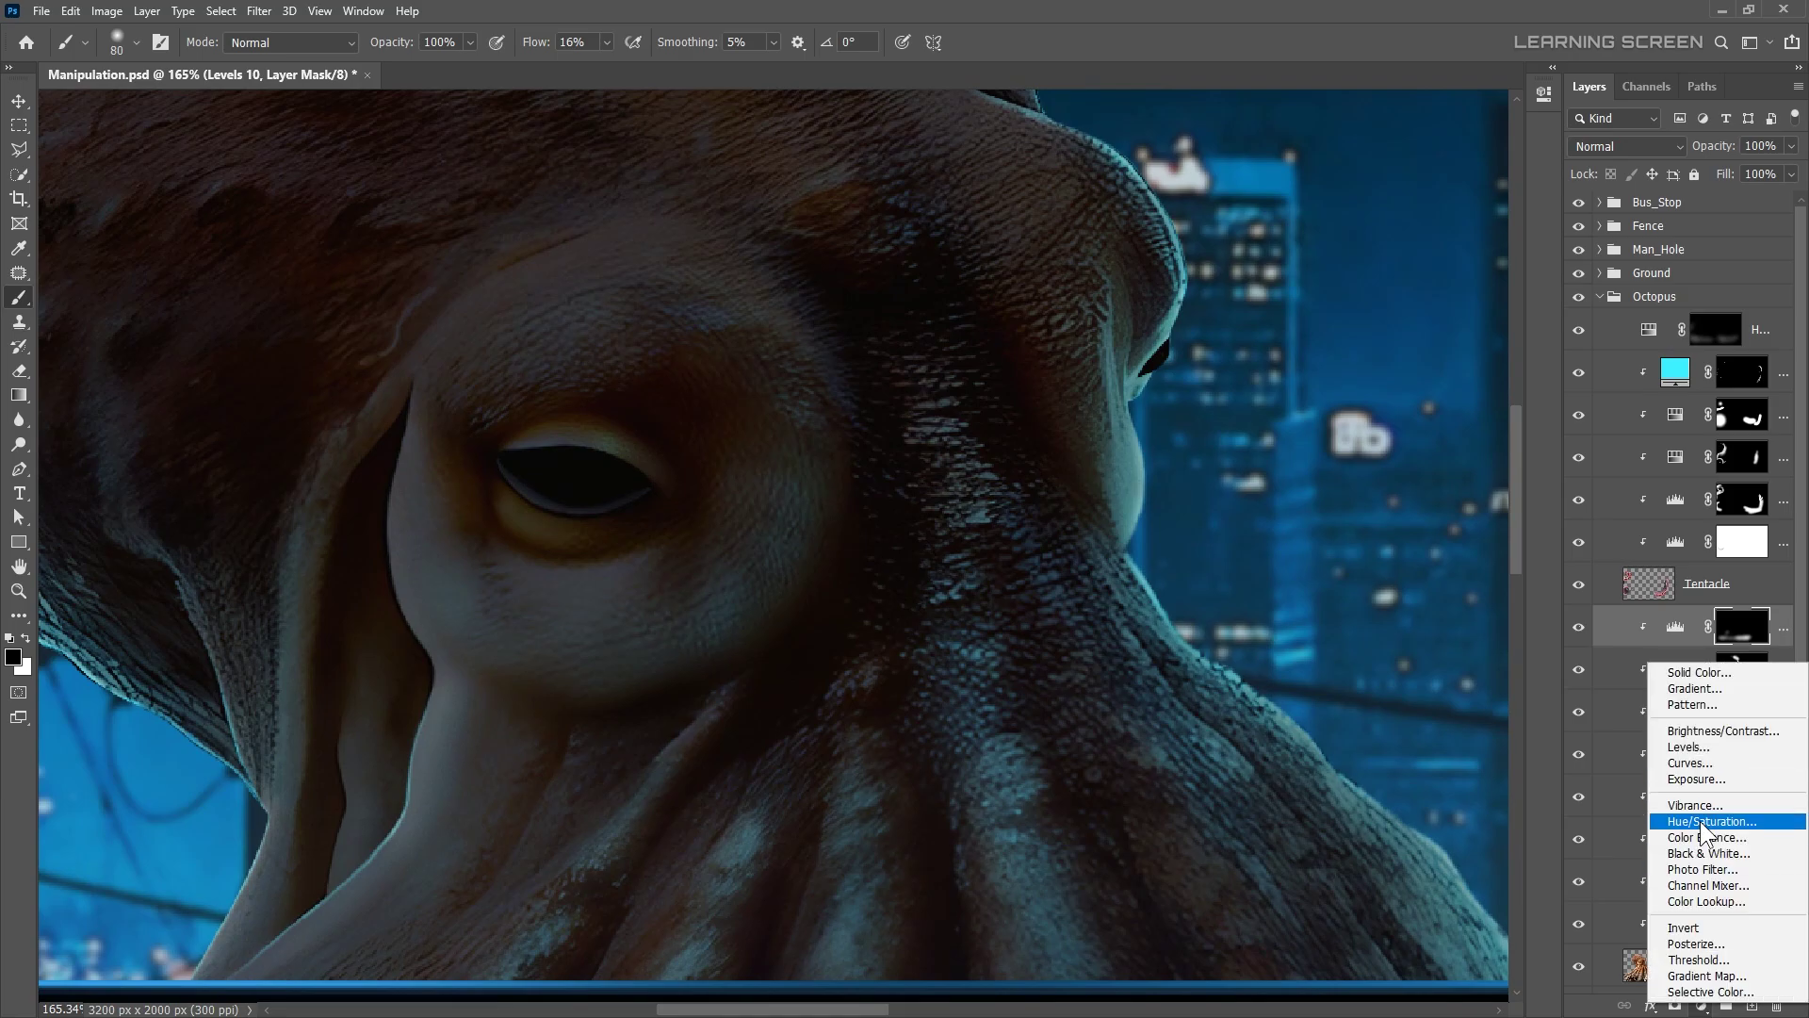
left_click(1700, 822)
key("ctrl+i")
key("x")
key("bracketright")
key("bracketright")
key("bracketright")
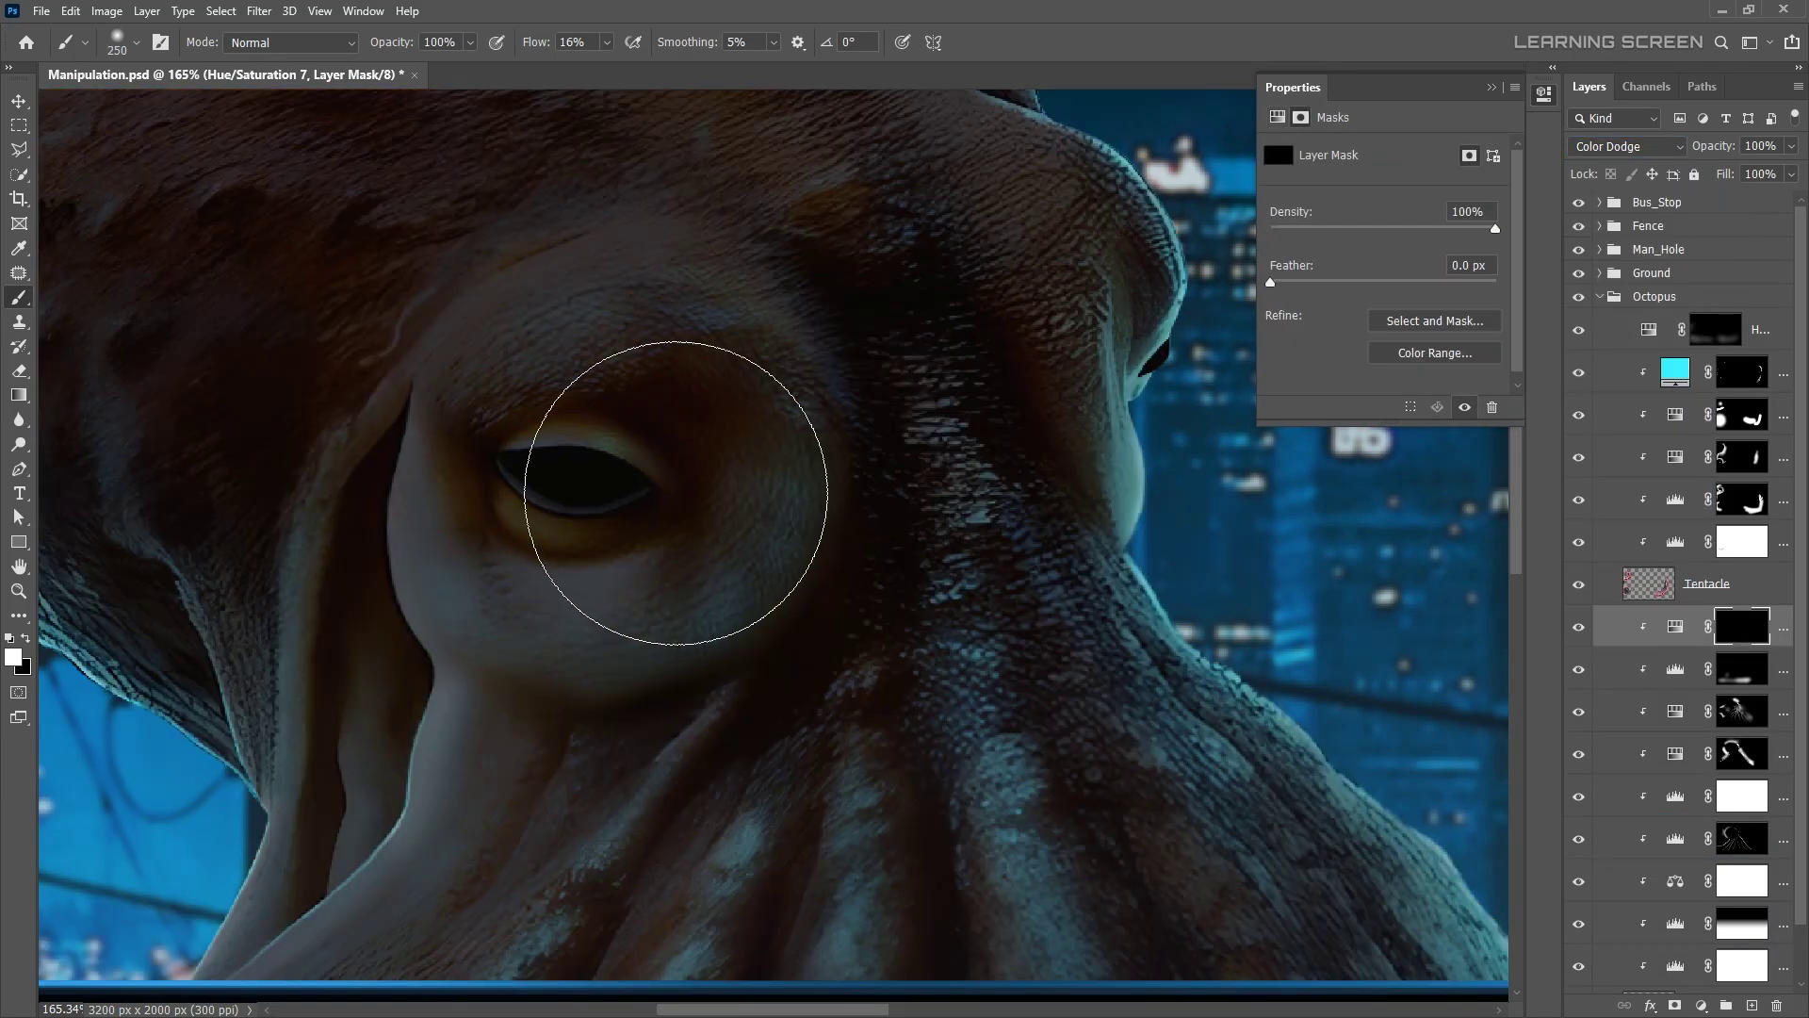
left_click(676, 492)
key("bracketleft")
key("bracketleft")
key("bracketleft")
scroll(675, 493, "down", 5)
key("x")
left_click(1676, 626)
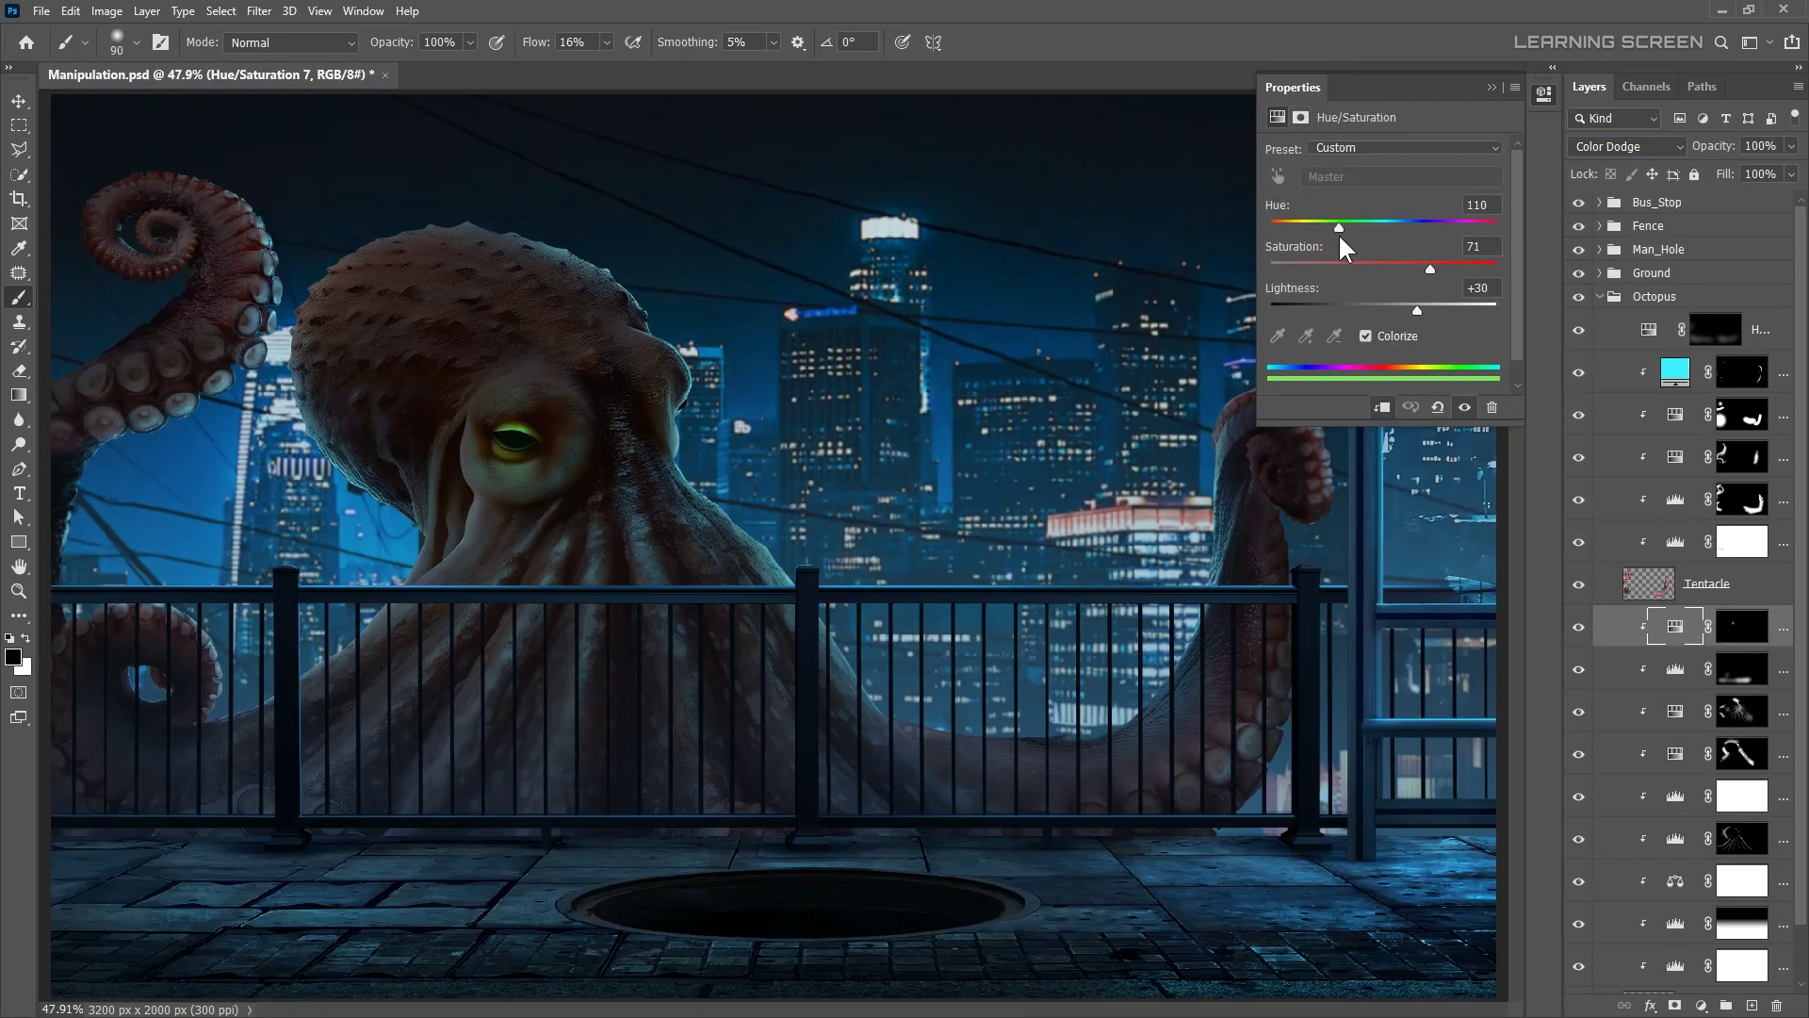
- Duplicate the eye glow layer, shift its hue toward red, and repaint the pupil through an inverted mask
key("ctrl+i")
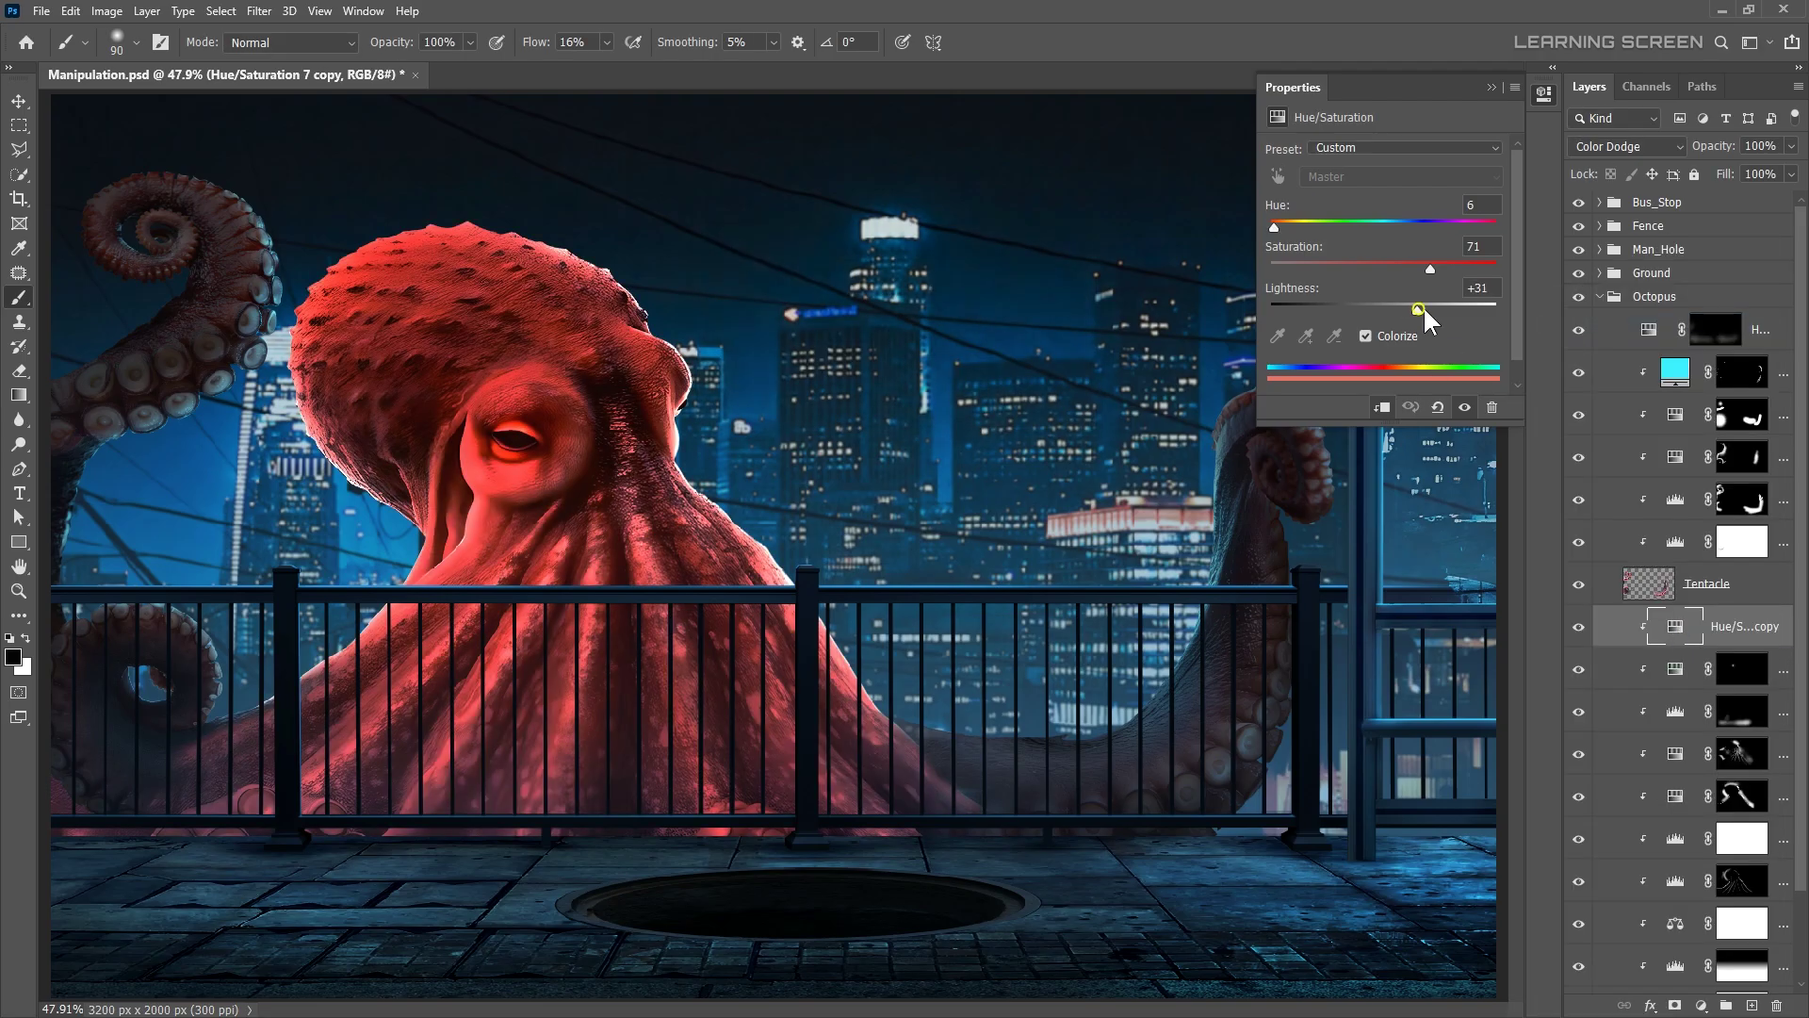
left_click_drag(1274, 227, 1292, 227)
key("ctrl+i")
scroll(596, 504, "up", 5)
scroll(596, 504, "up", 8)
key("bracketleft")
key("bracketleft")
key("bracketleft")
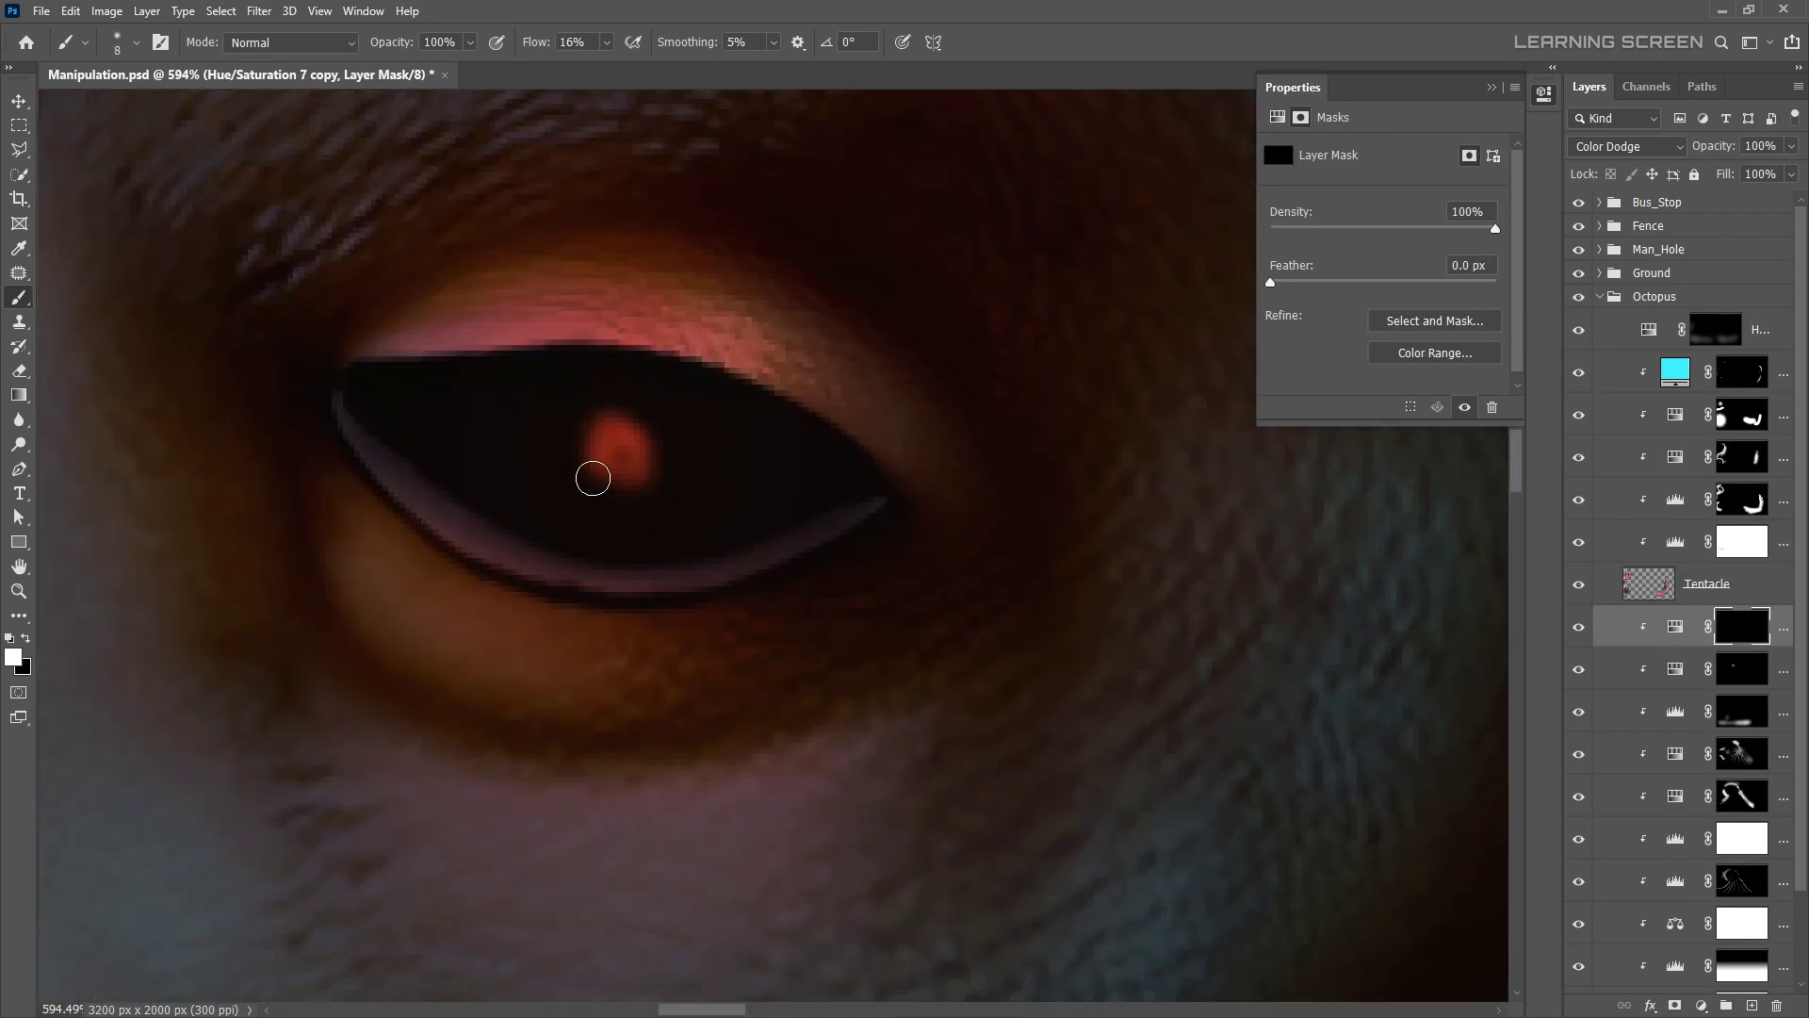
scroll(697, 475, "down", 6)
key("bracketright")
key("bracketright")
key("bracketright")
scroll(744, 517, "down", 4)
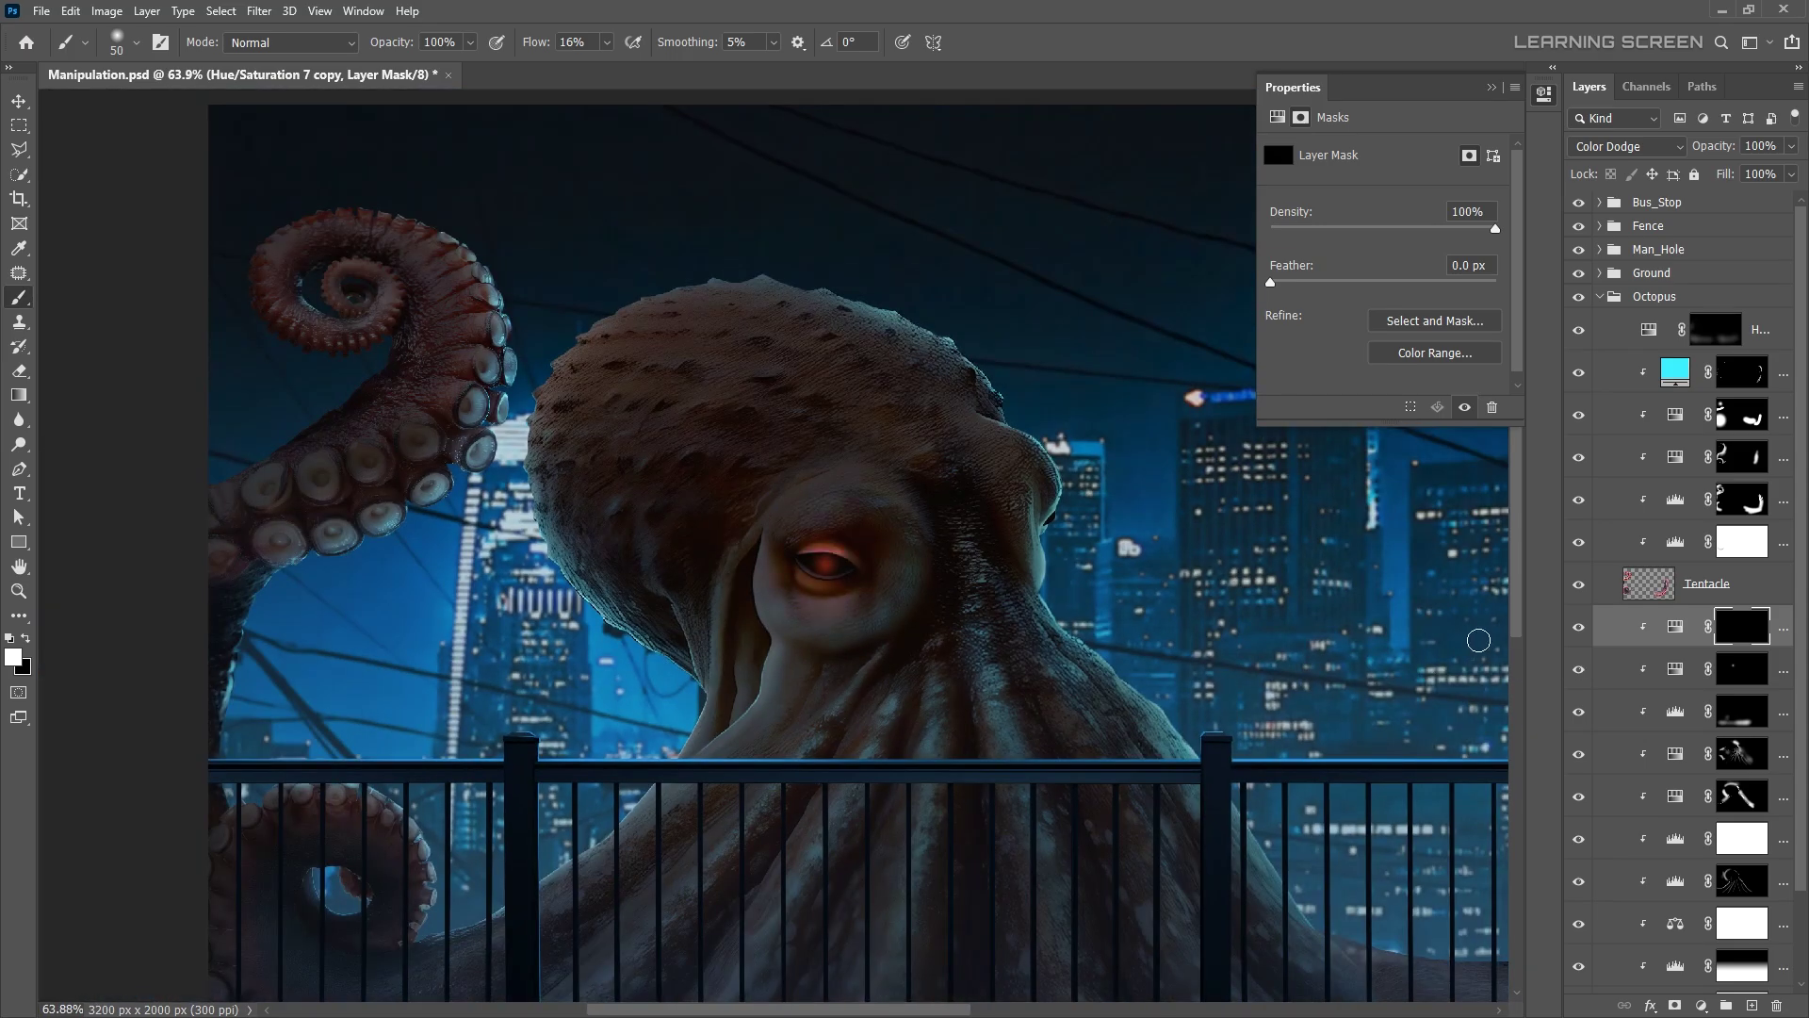
scroll(615, 455, "up", 5)
key("bracketleft")
key("bracketleft")
key("bracketleft")
scroll(598, 497, "down", 3)
scroll(698, 537, "down", 5)
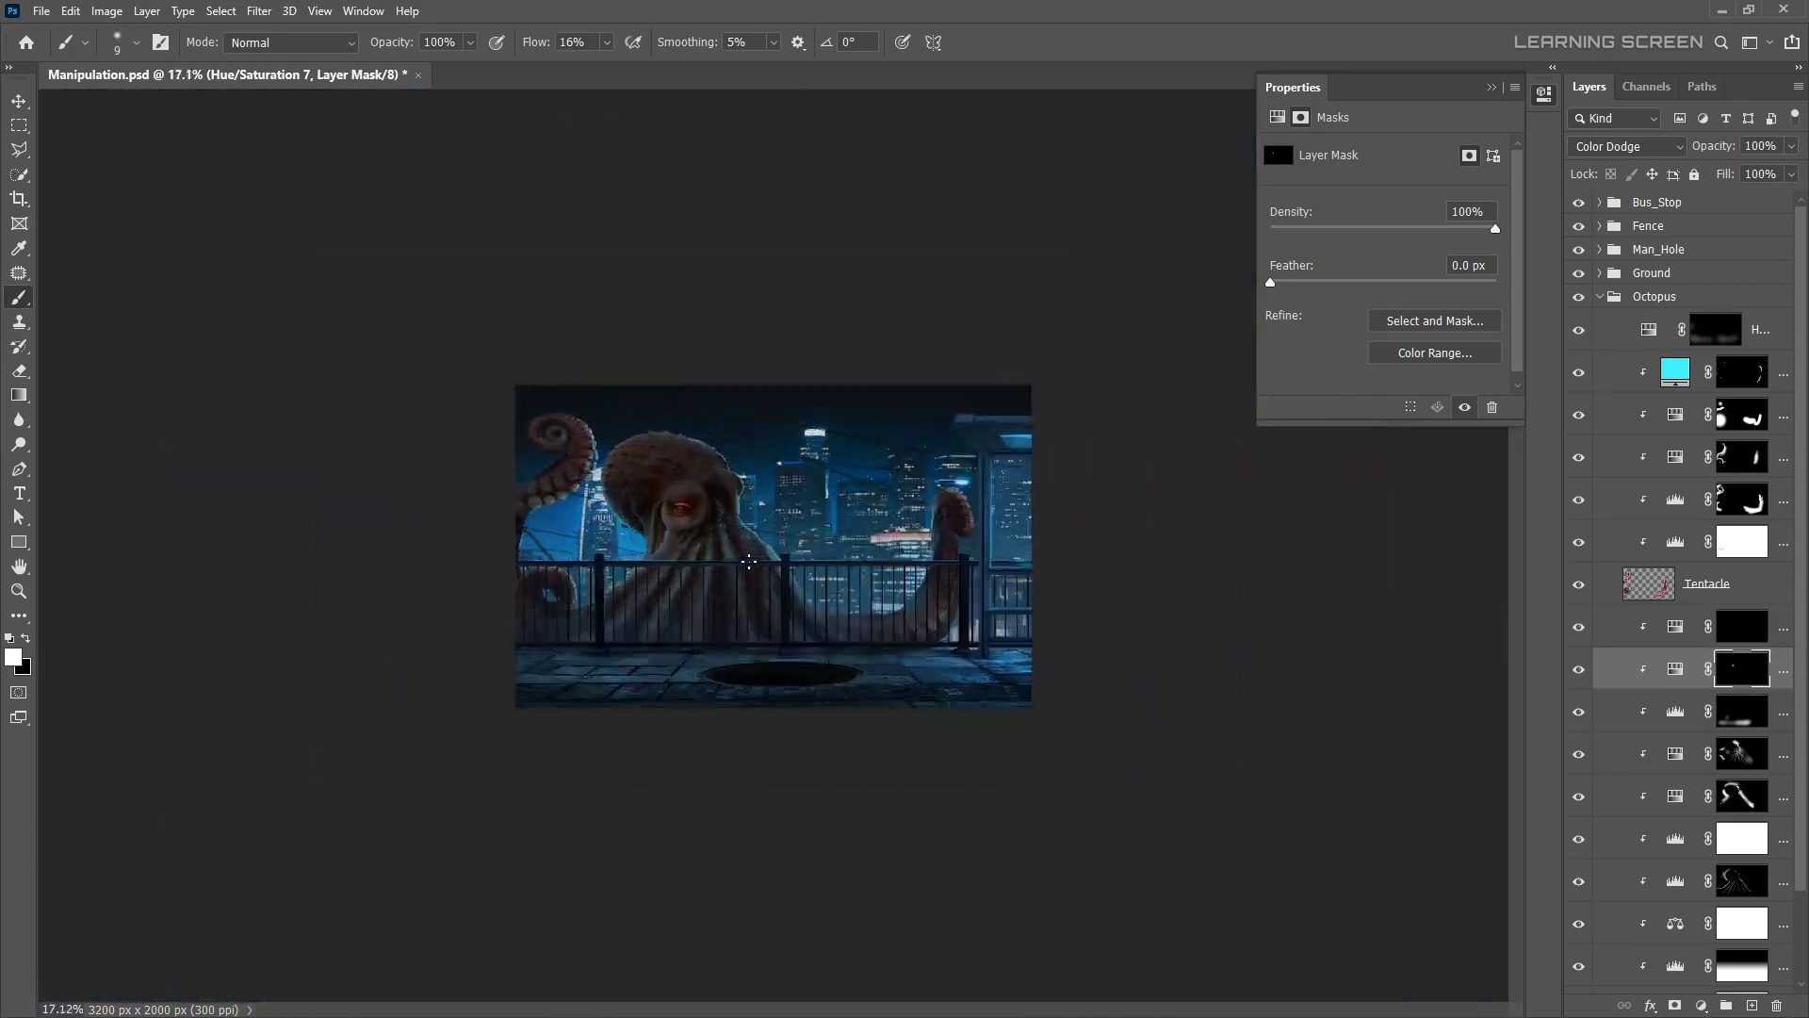
- Shift the lower eye glow's hue toward yellow-green and collapse the Octopus group
left_click(1666, 667)
left_click_drag(1308, 228, 1319, 223)
scroll(735, 536, "up", 4)
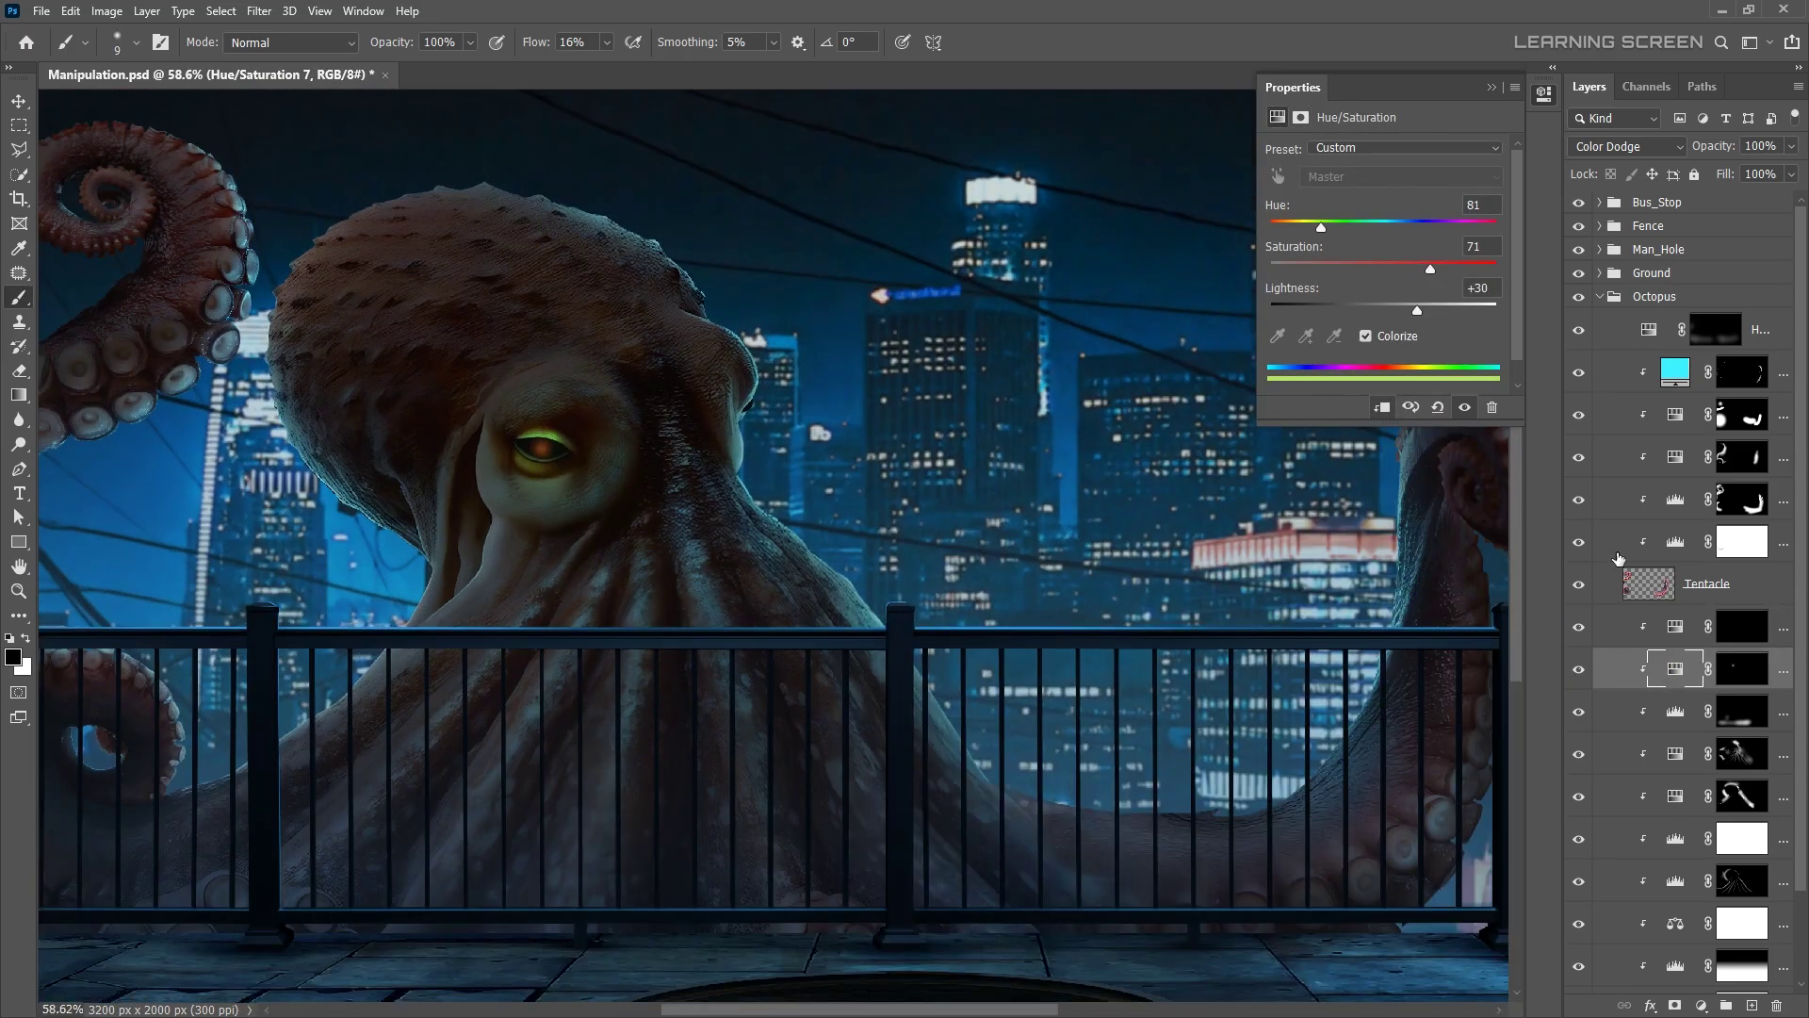
key("alt+bracketright")
scroll(773, 547, "down", 8)
key("v")
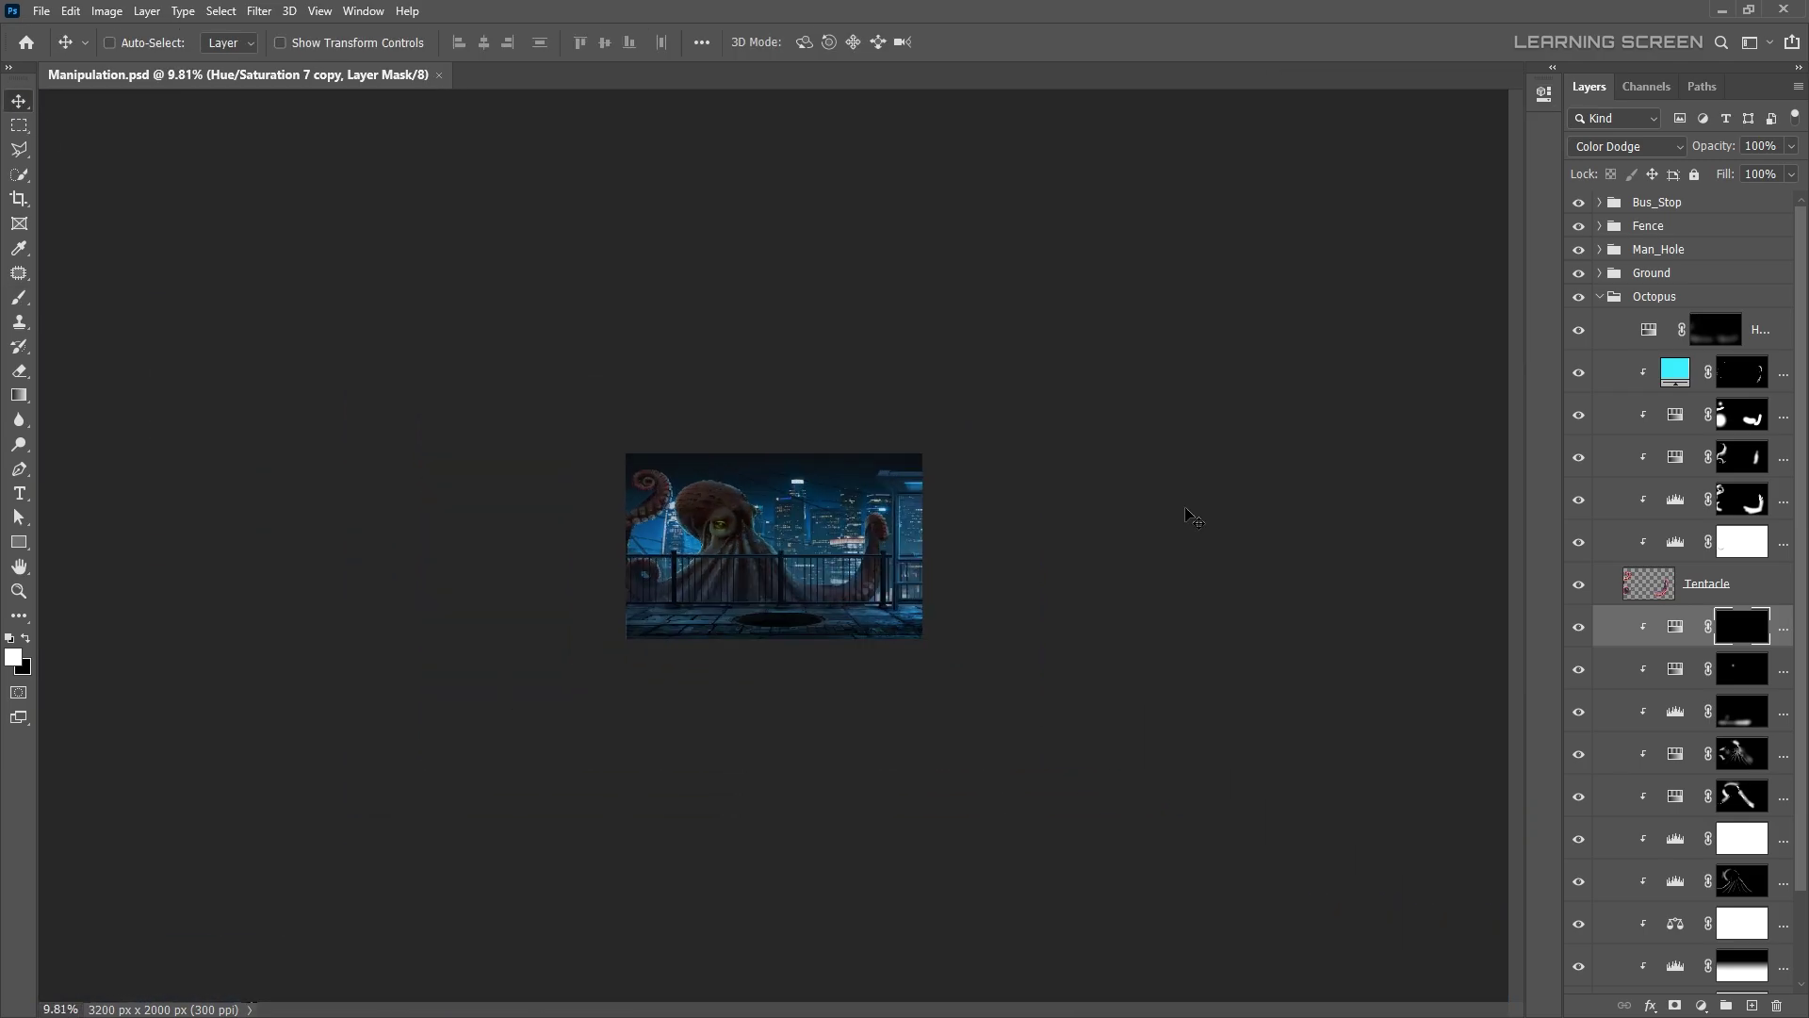
left_click(1599, 296)
- Save the composite and place a tentacle from Tentacles.png rotated about 17 degrees
key("ctrl+plus")
key("ctrl+plus")
key("ctrl+plus")
key("ctrl+s")
left_click(42, 10)
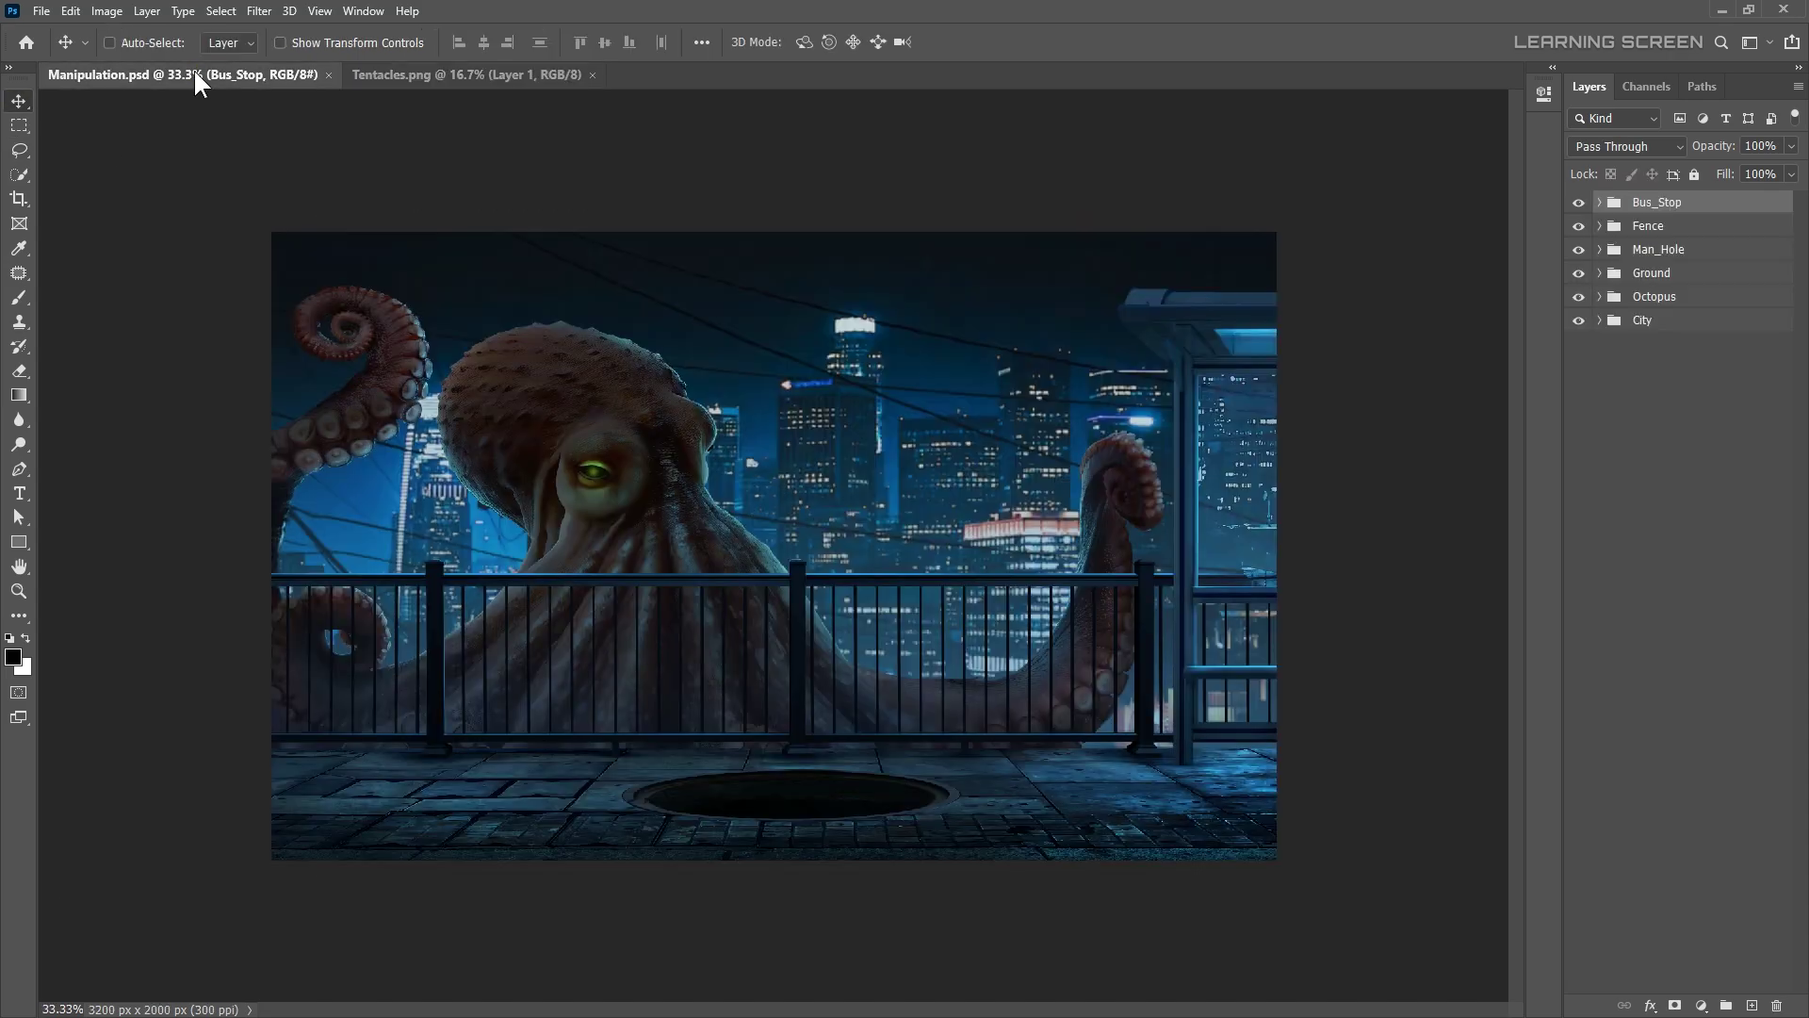
left_click_drag(822, 878, 839, 886)
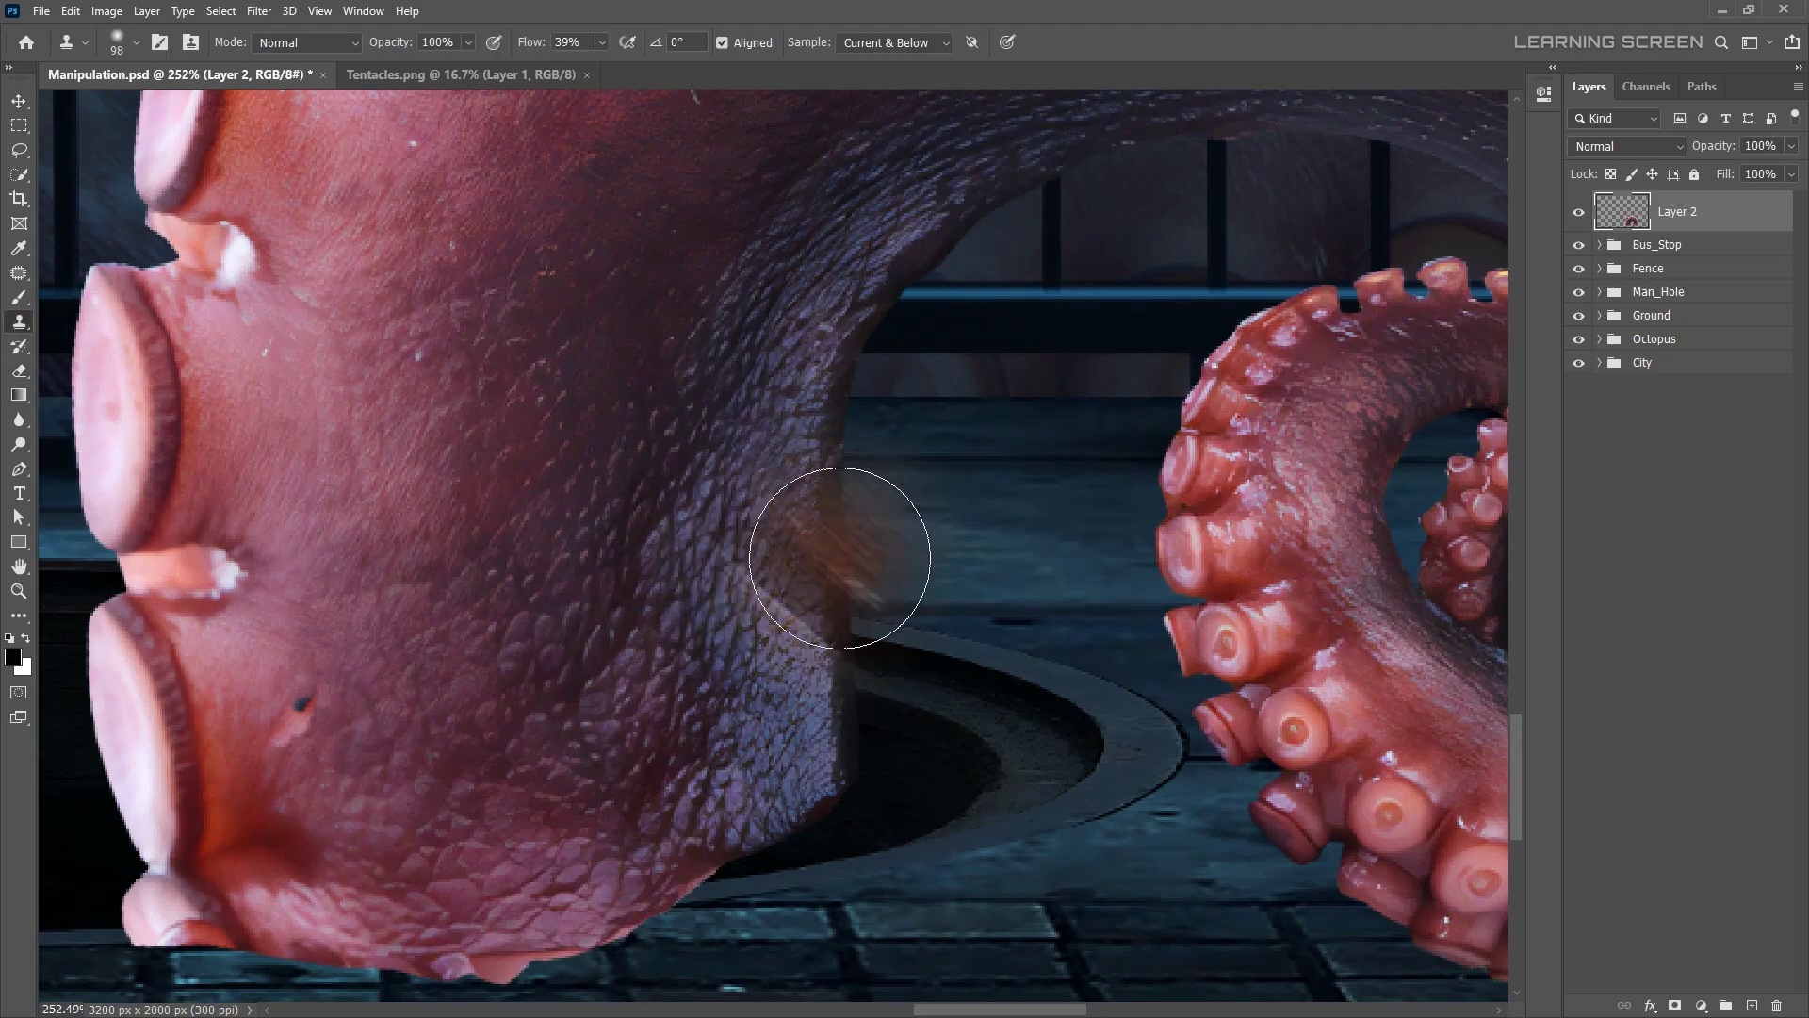
left_click(893, 42)
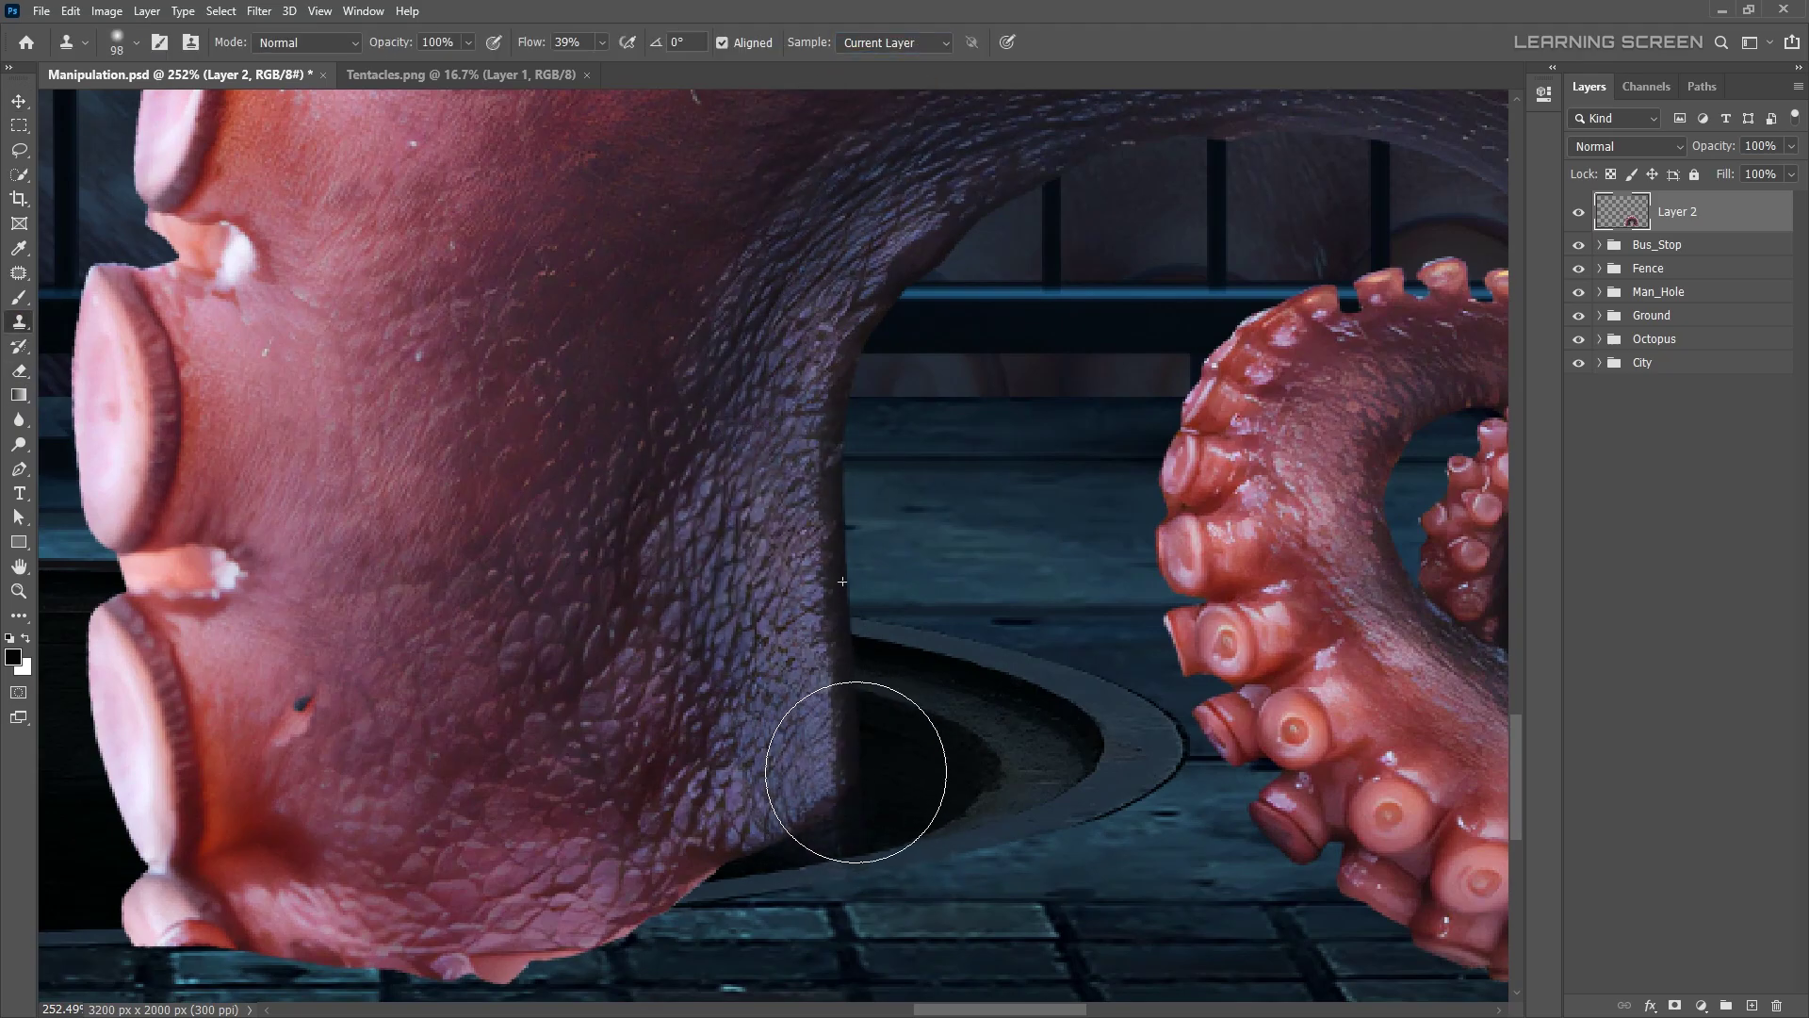
- Scale the second tentacle down to about a third of its size
scroll(830, 574, "down", 3)
key("v")
scroll(827, 569, "down", 2)
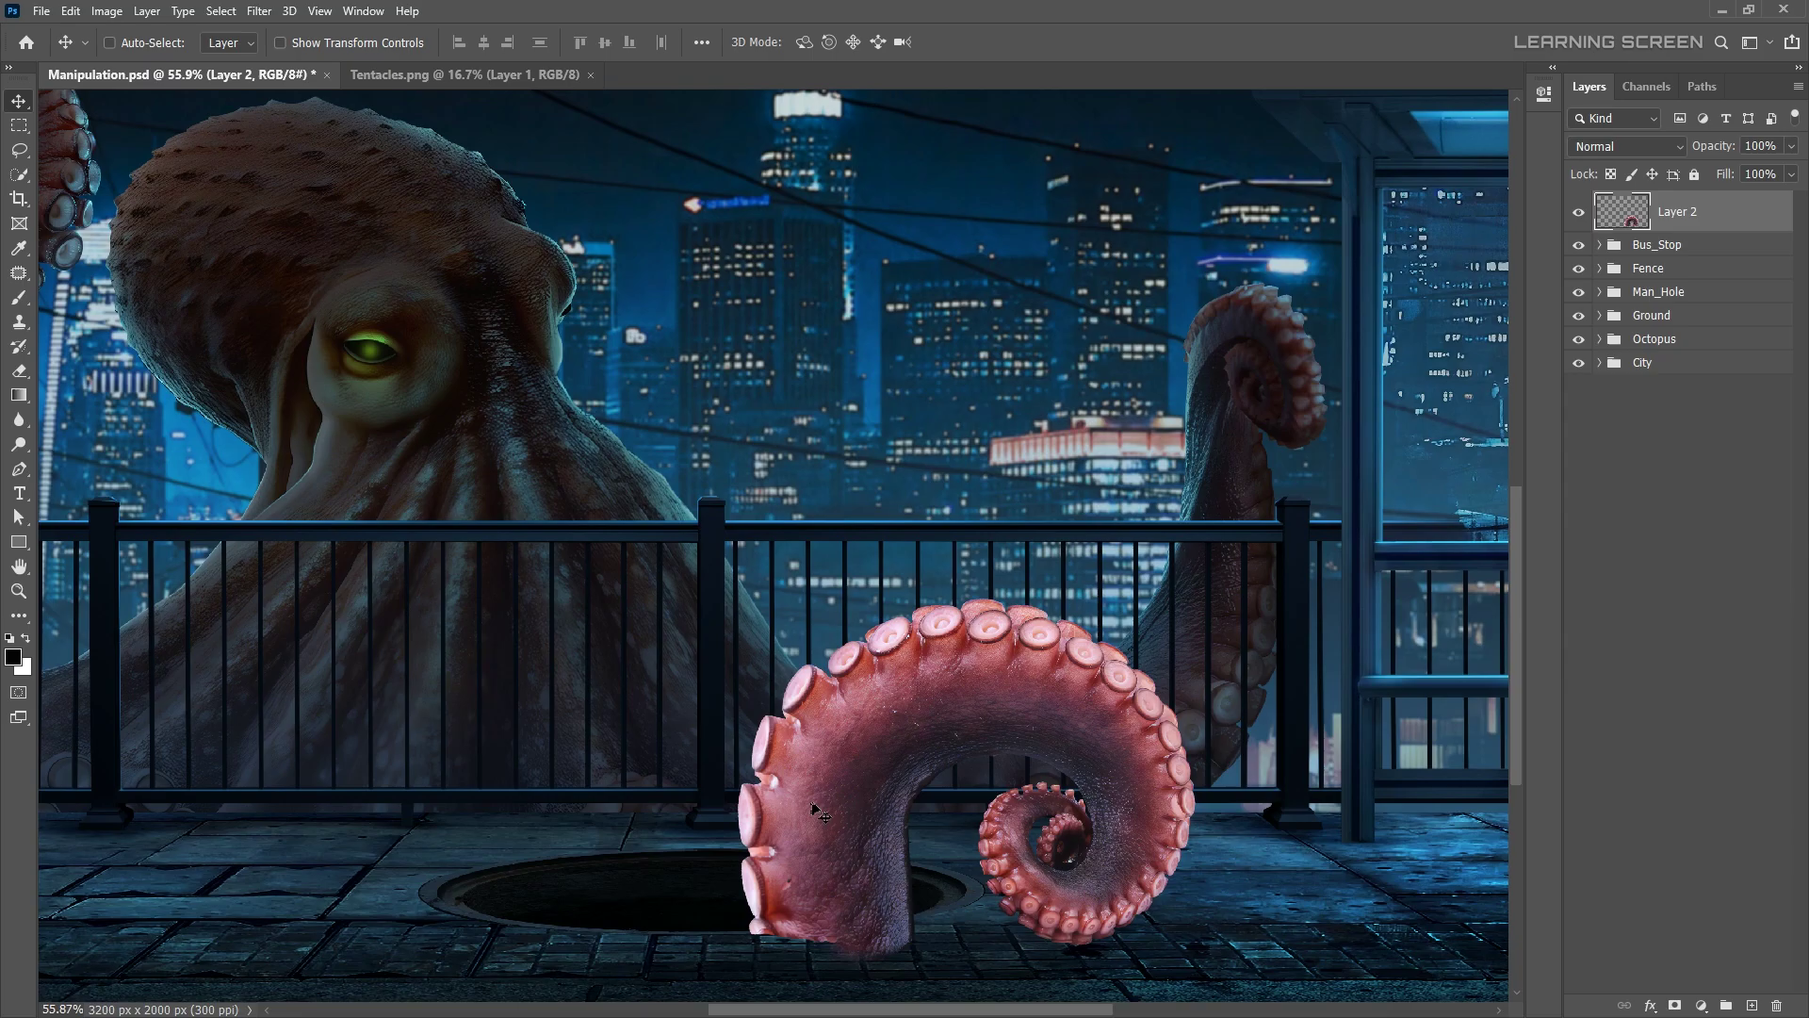
key("ctrl+t")
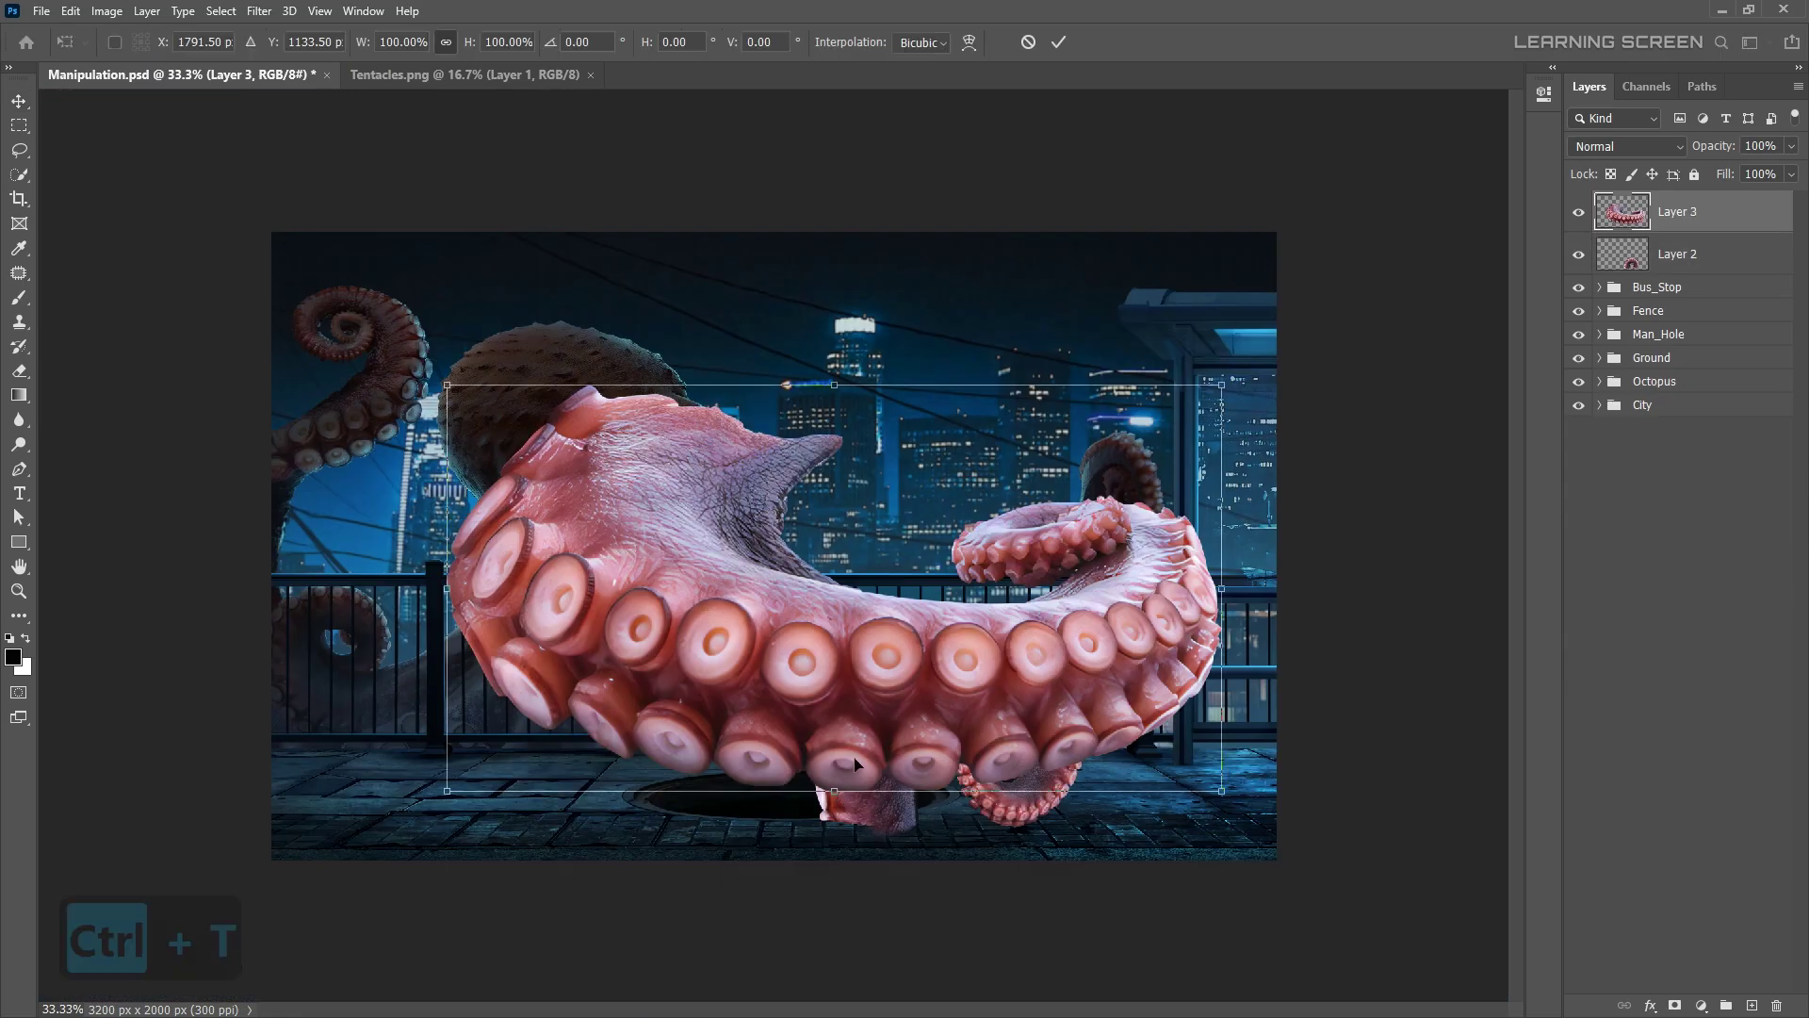
left_click_drag(1248, 307, 774, 734)
key("Return")
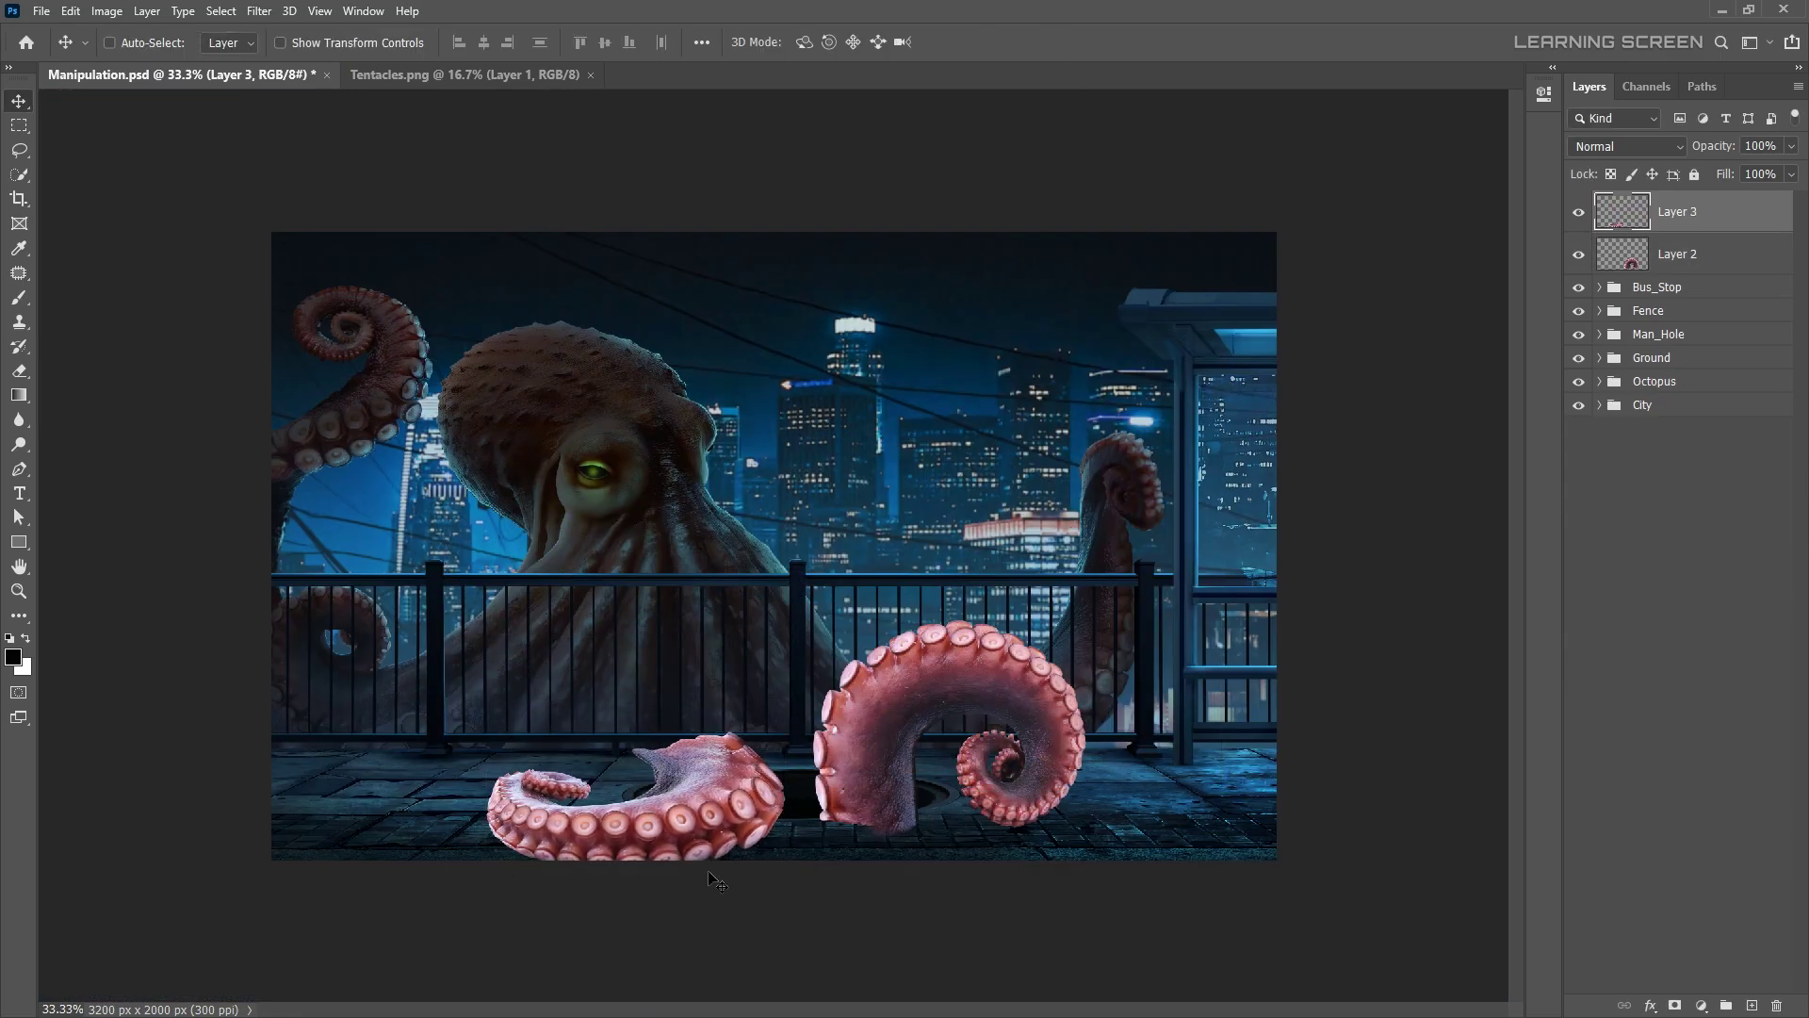
- Pen-trace the unwanted tentacle end and delete it
key("ctrl+plus")
key("ctrl+plus")
key("ctrl+plus")
key("p")
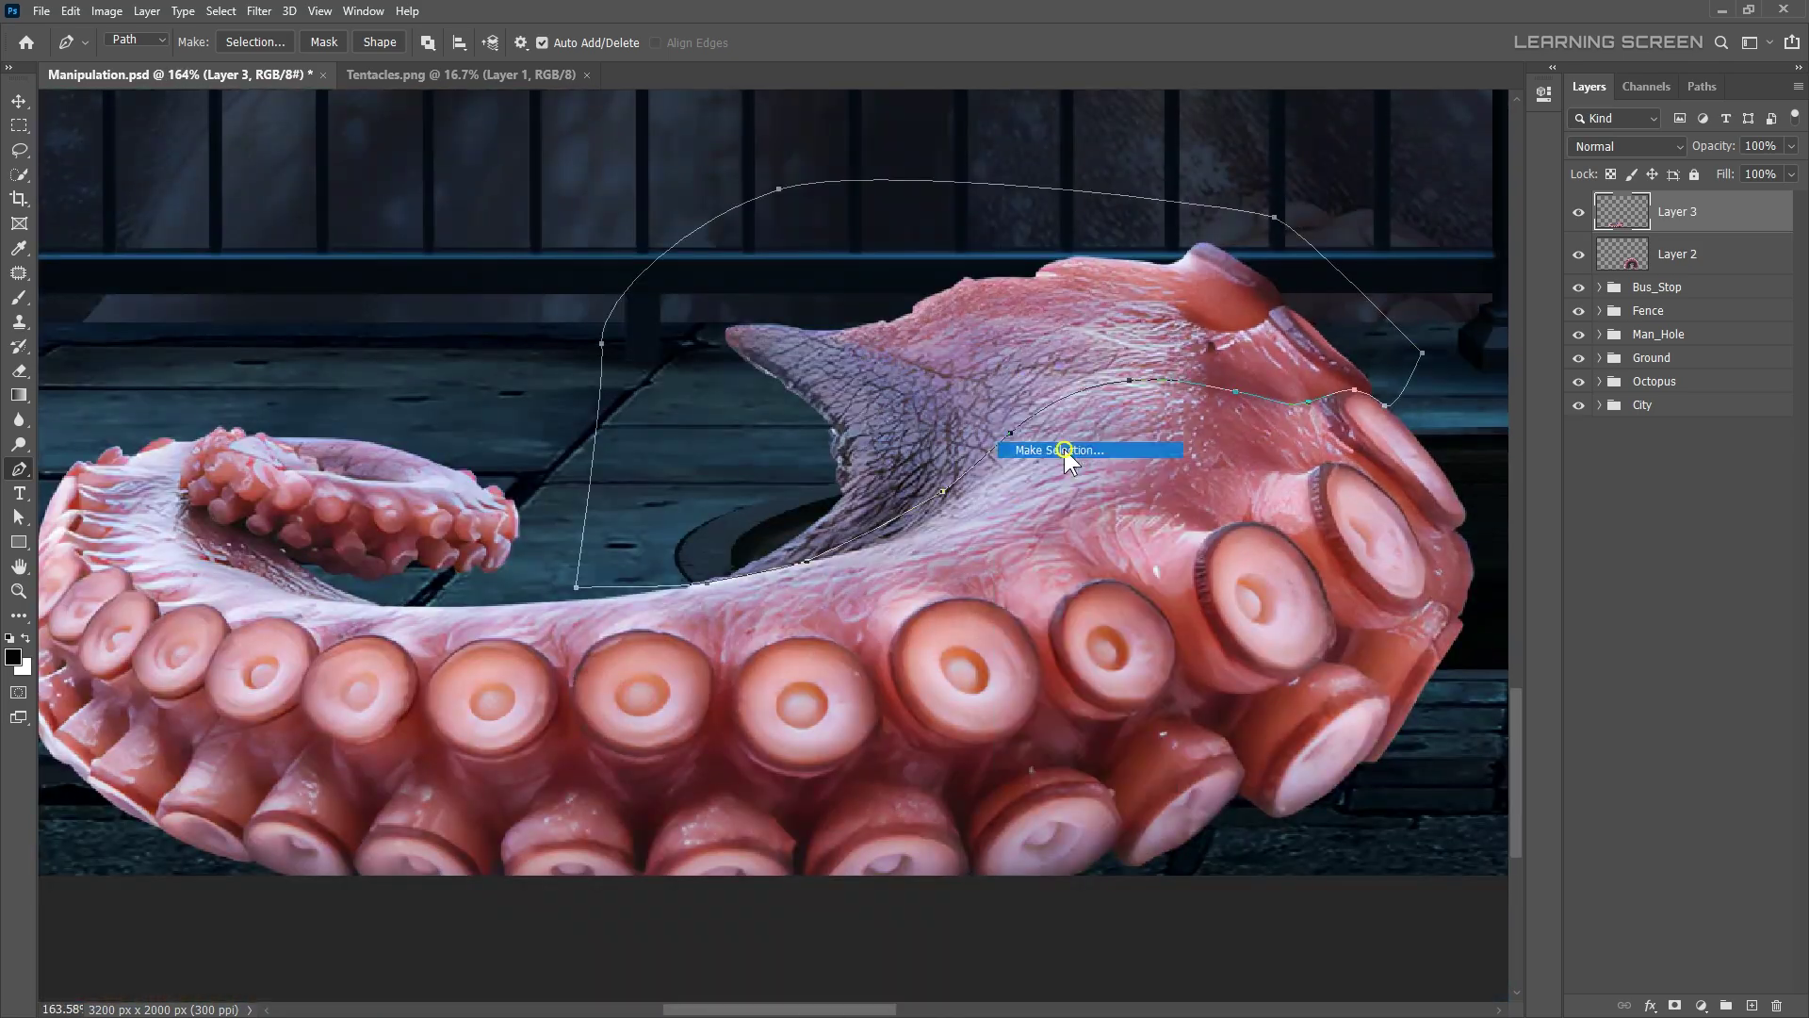
left_click(1065, 450)
key("Delete")
key("ctrl+d")
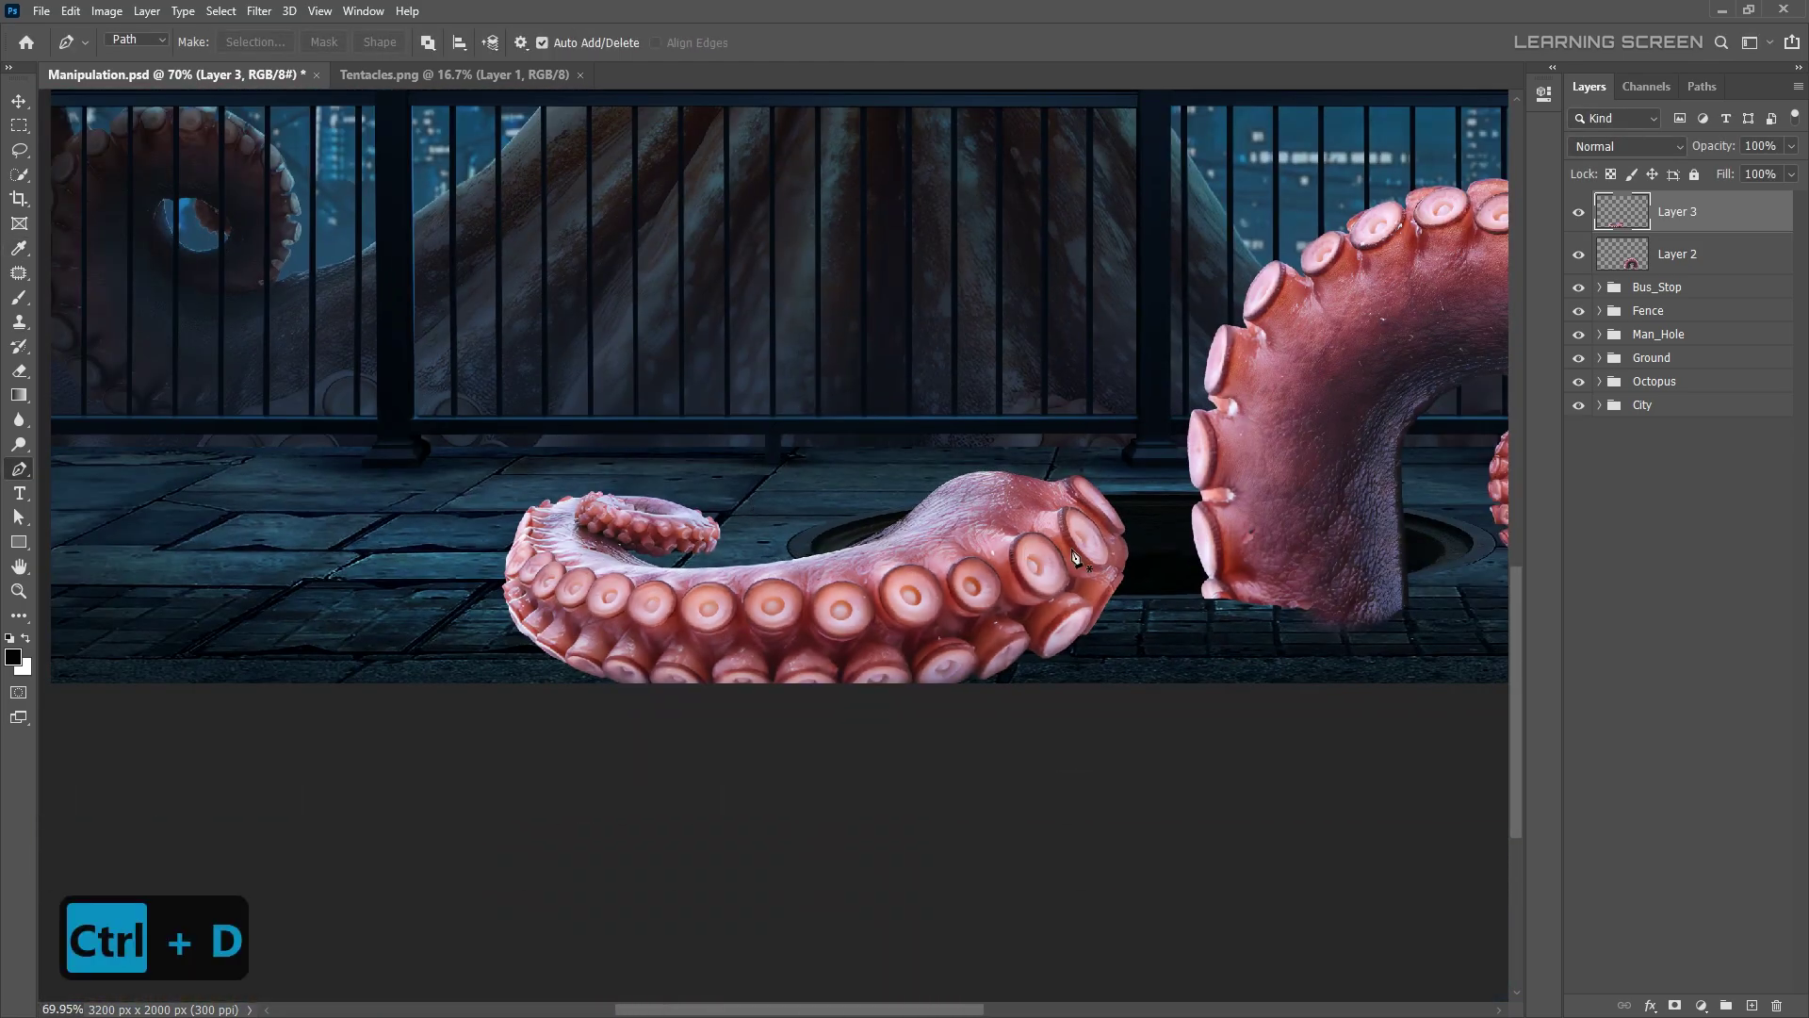
key("v")
- Resize and position the trimmed tentacle lying on the pavement beside the manhole
key("ctrl+plus")
left_click_drag(749, 919, 721, 585)
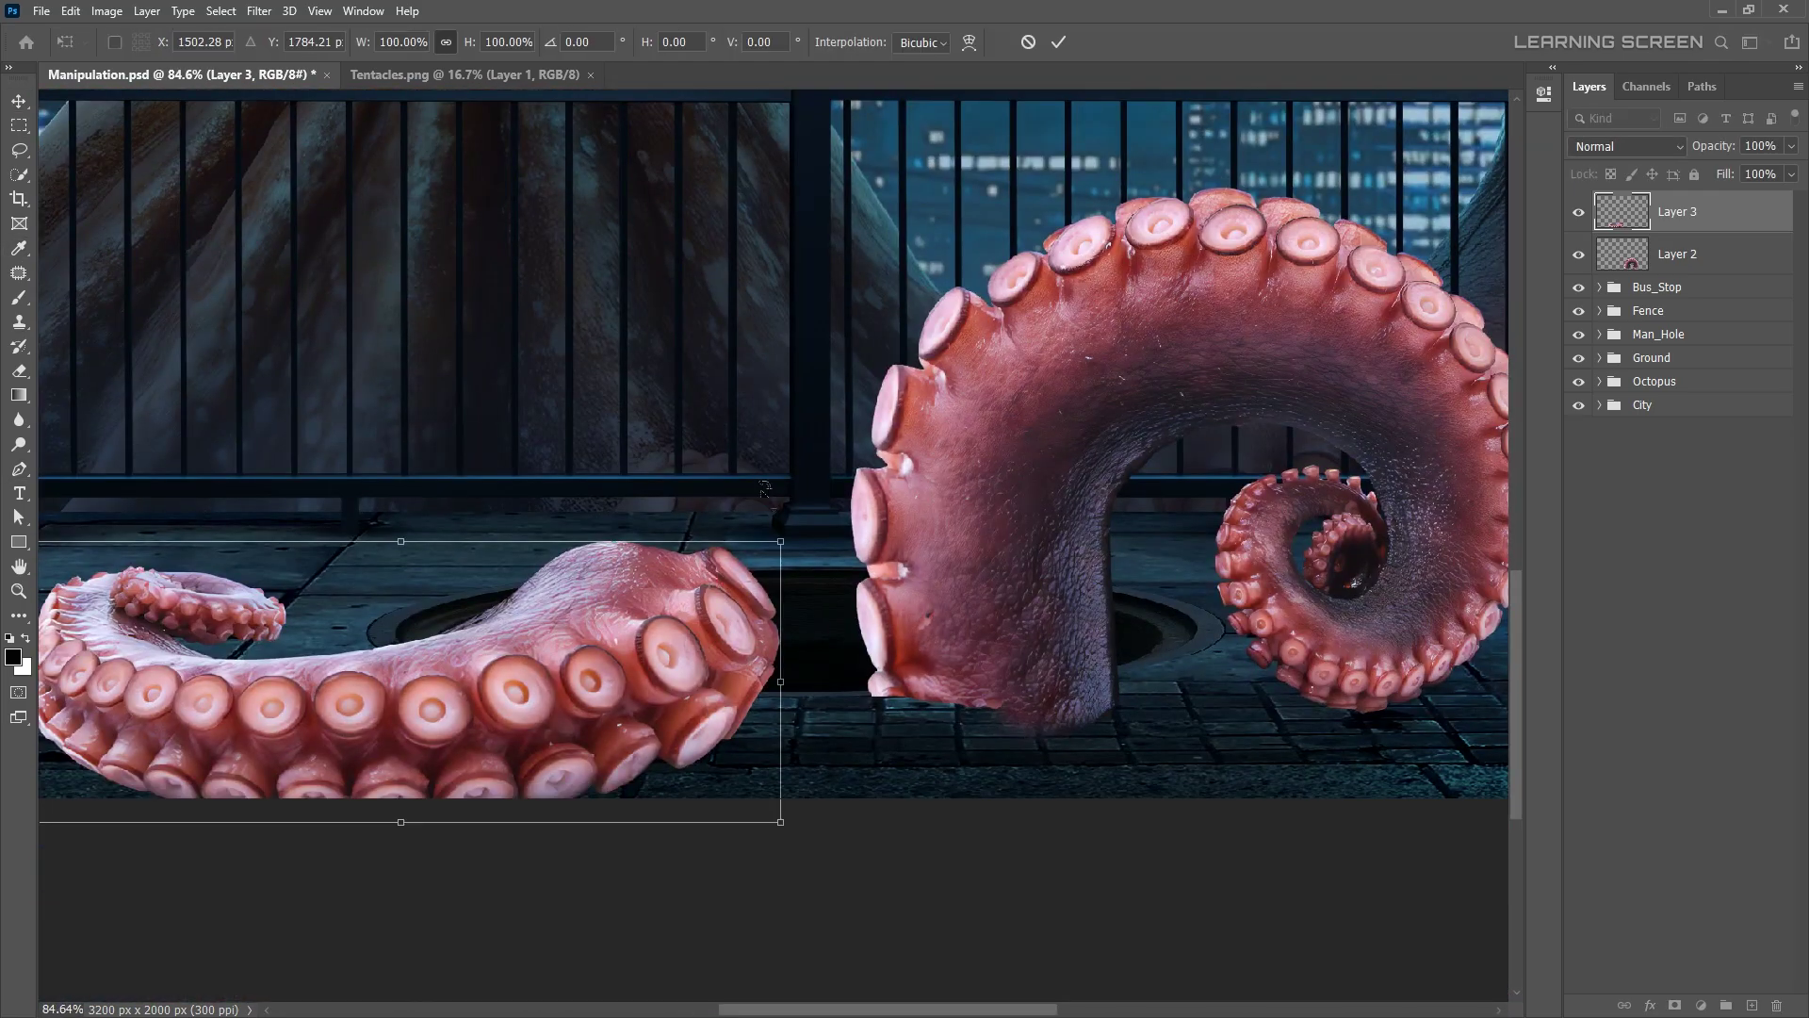
key("Return")
scroll(764, 487, "up", 2)
scroll(848, 660, "down", 3)
scroll(933, 822, "down", 2)
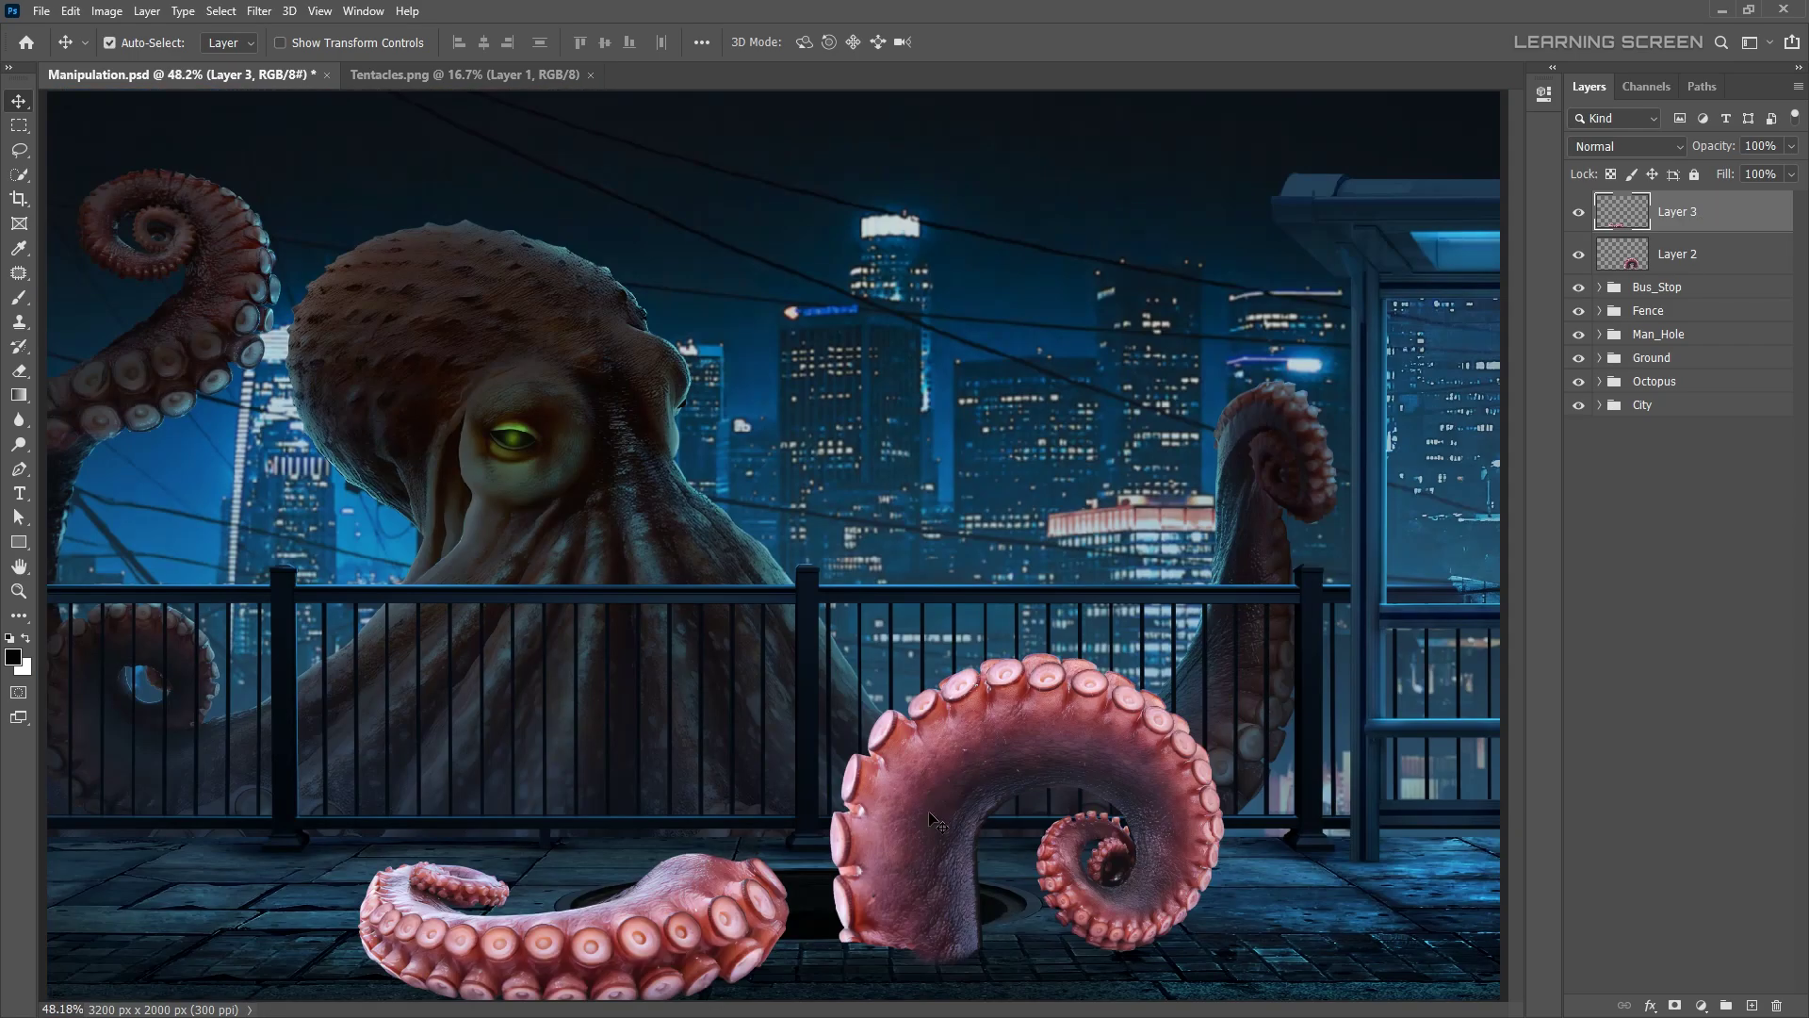
key("ctrl+v")
key("ctrl+t")
left_click_drag(768, 565, 803, 937)
key("Return")
left_click(464, 74)
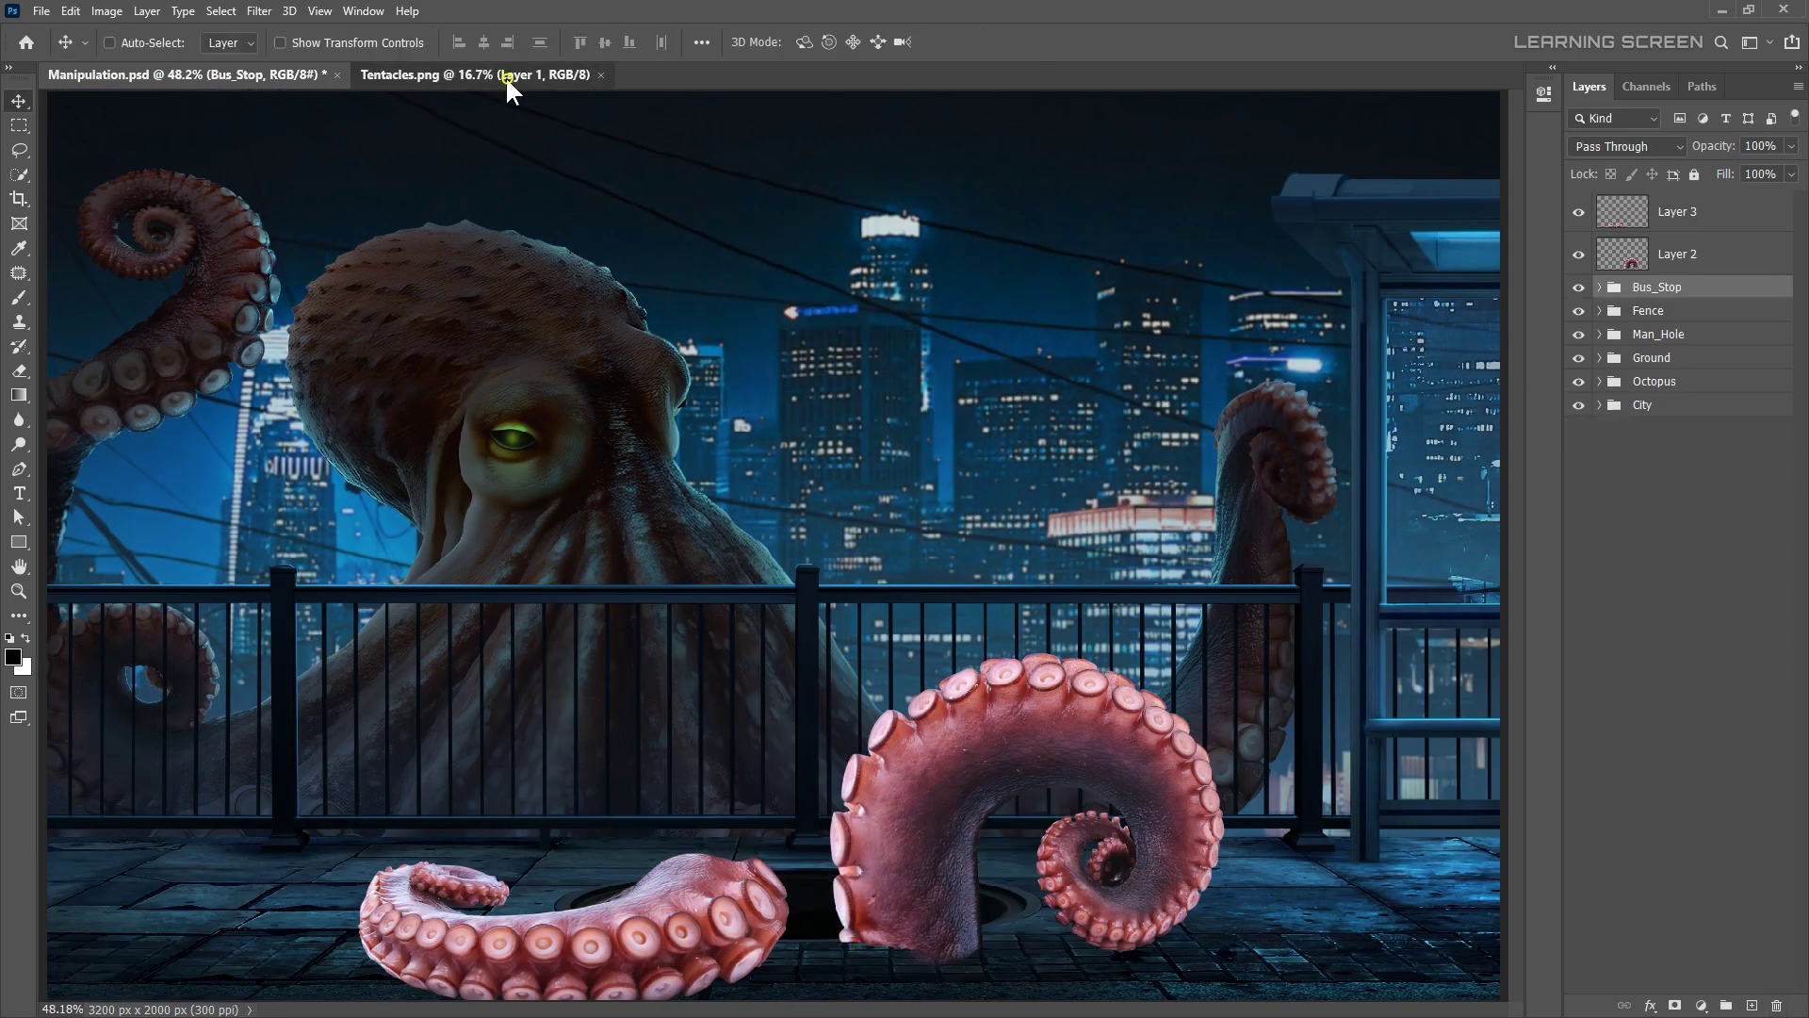
- Paste a lassoed tentacle piece, warp it into a curve, and place it beside the big tentacle
key("ctrl+Tab")
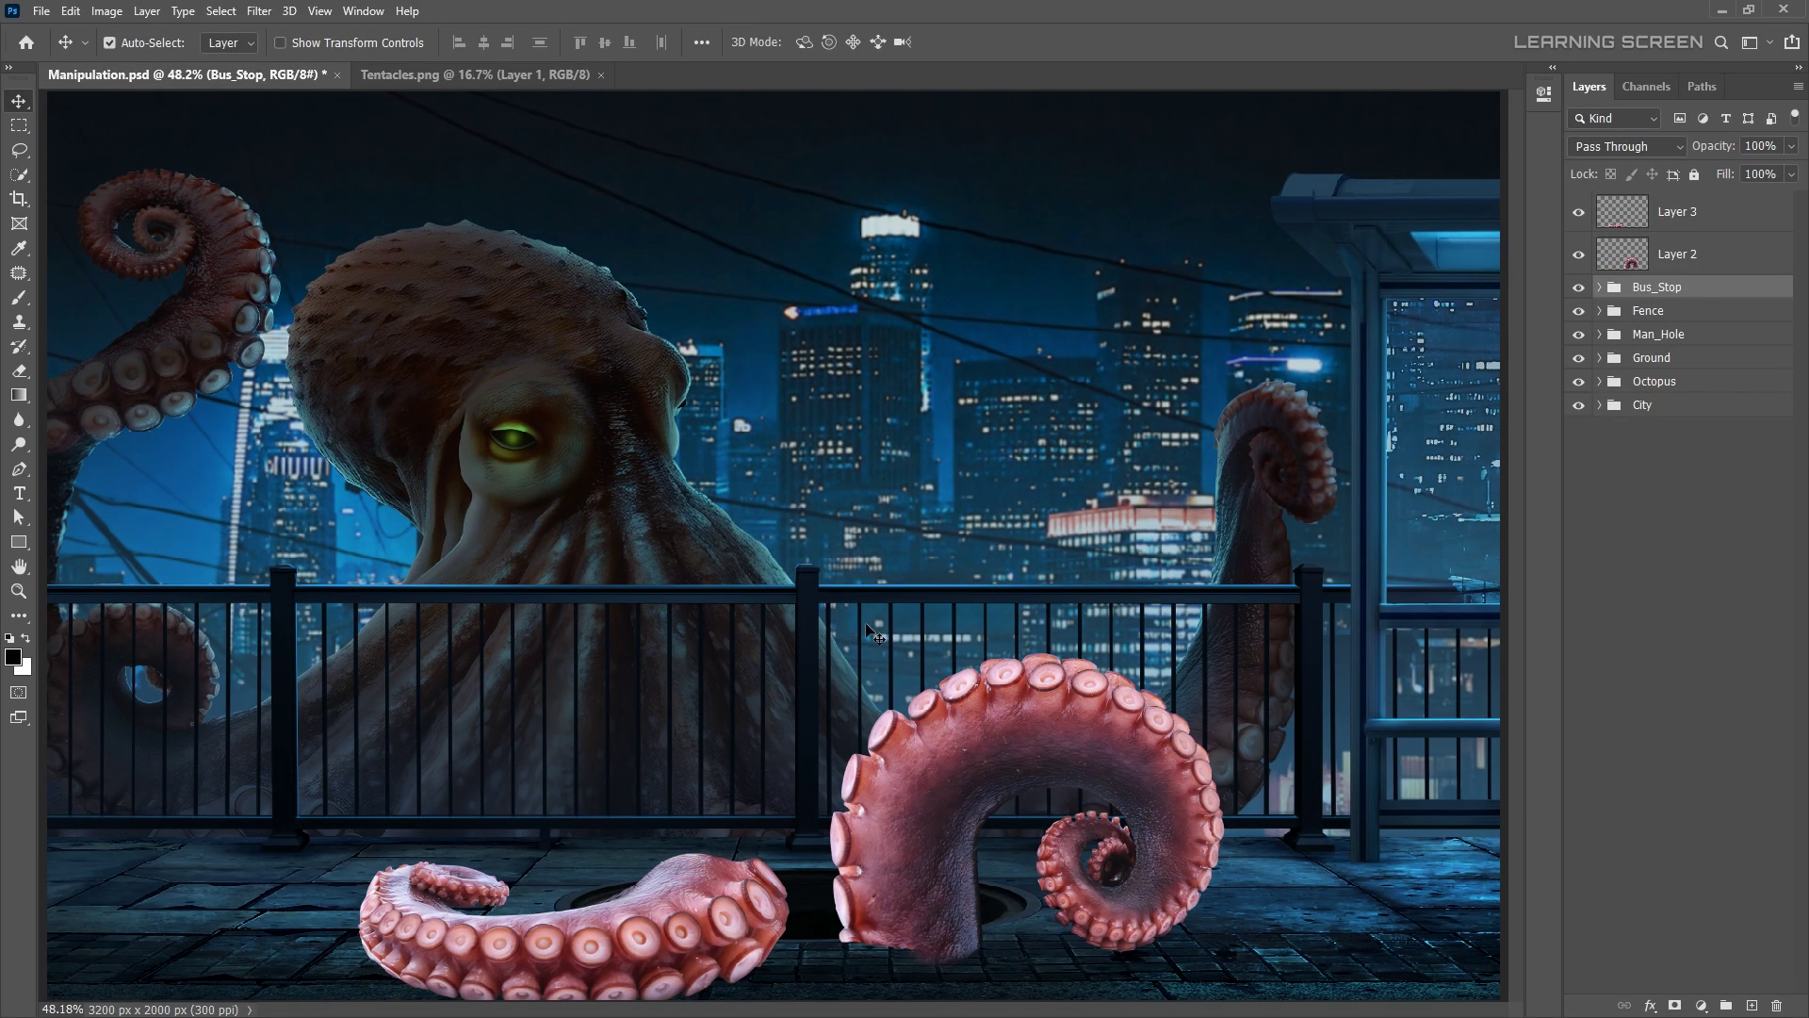
key("ctrl+v")
key("ctrl+t")
right_click(758, 634)
left_click(782, 799)
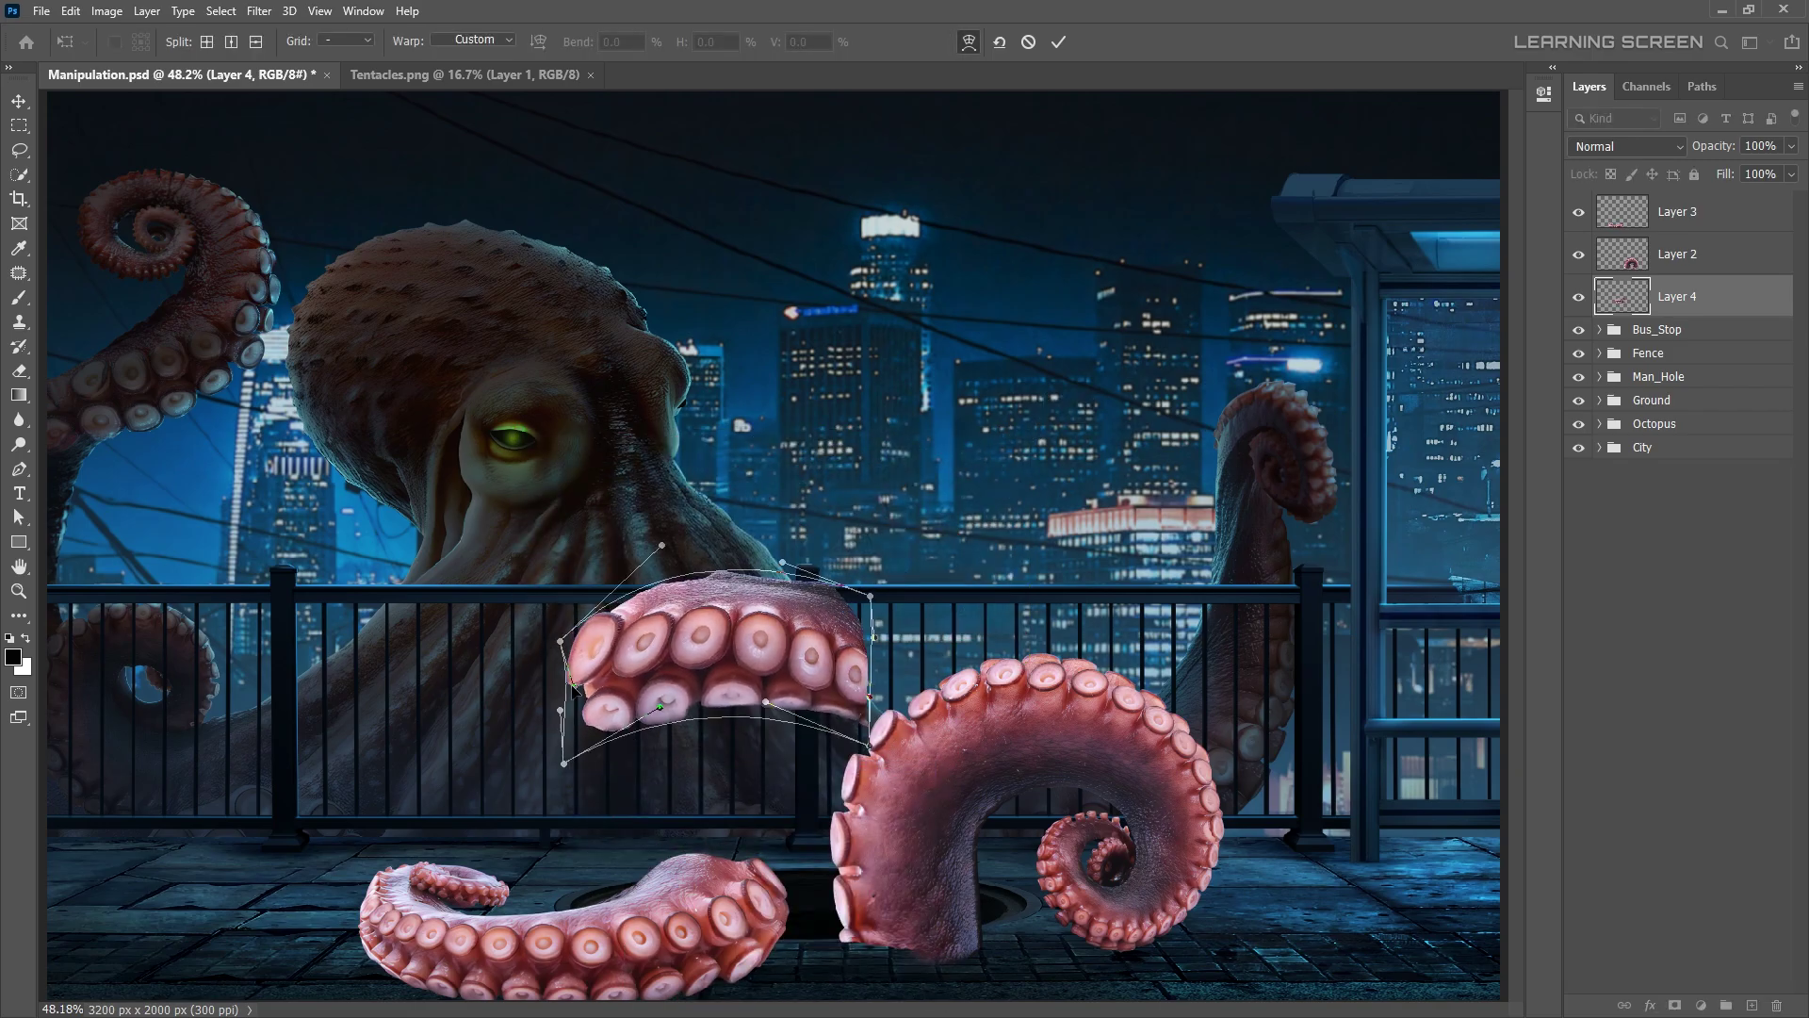
left_click_drag(574, 688, 876, 862)
key("ctrl+1")
left_click_drag(862, 646, 792, 639)
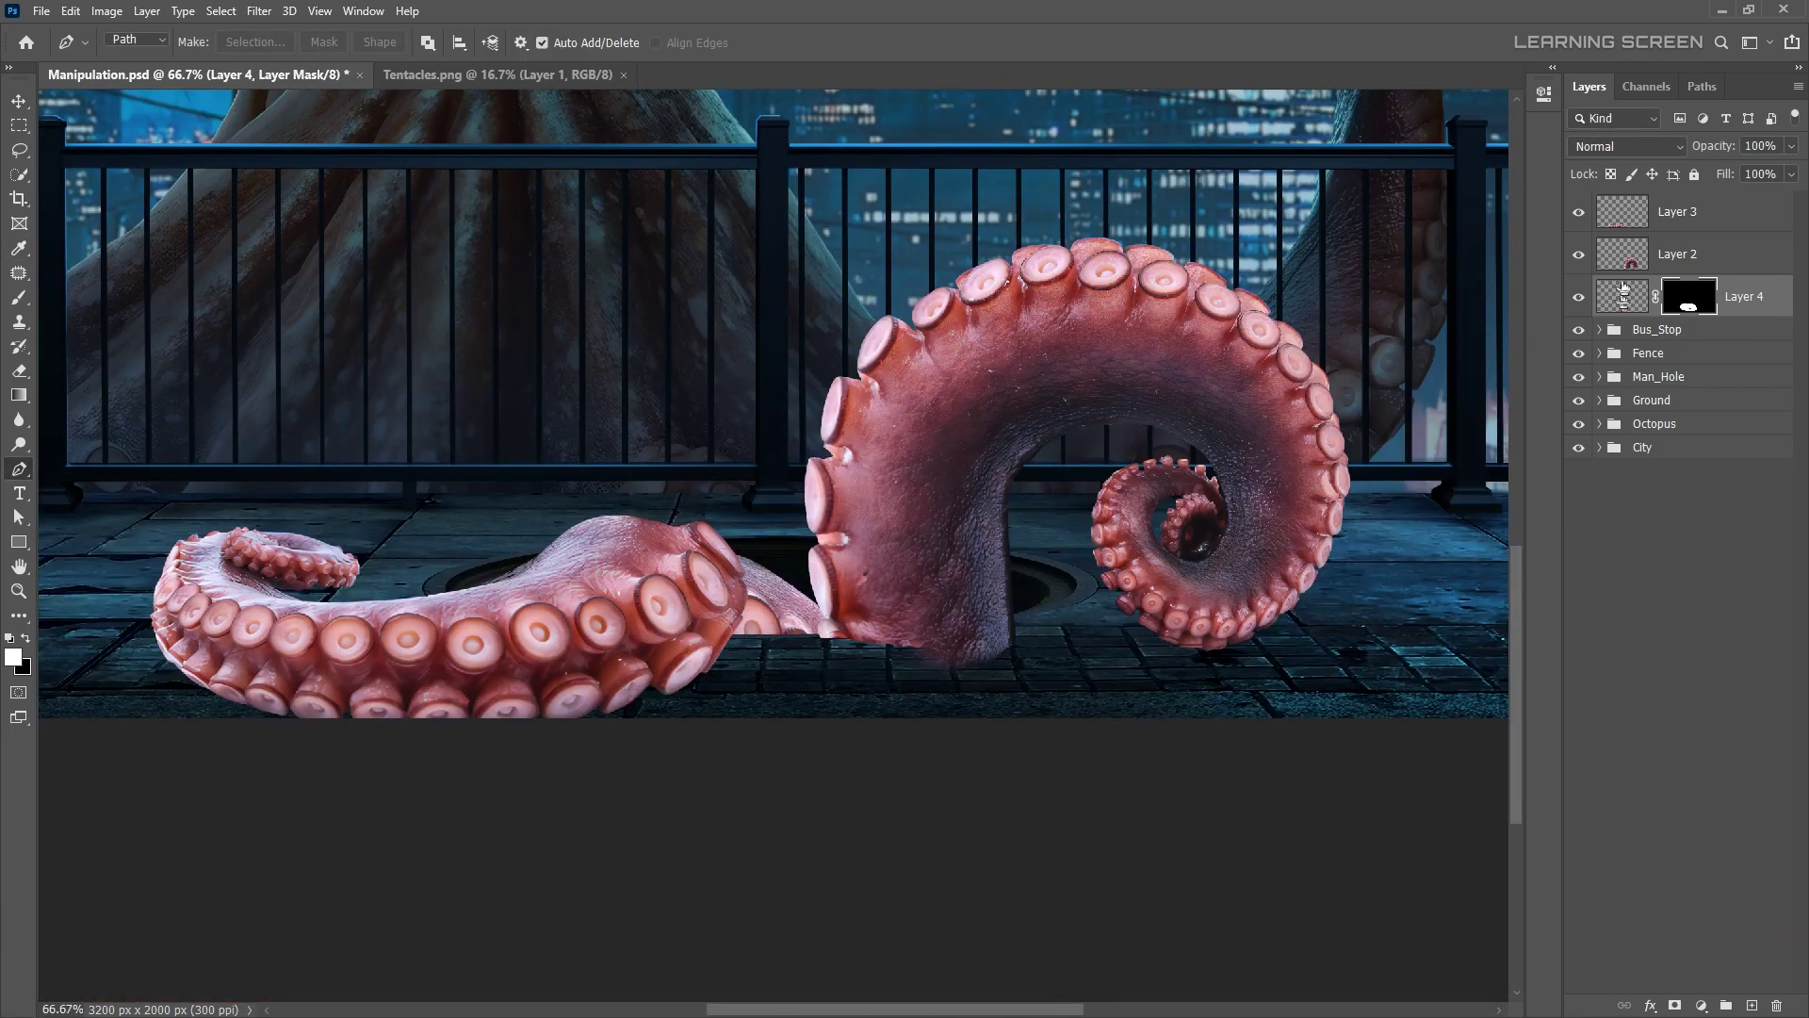
- Reshape the lying tentacle in Liquify and re-transform the Layer 4 piece
left_click(1622, 211)
key("ctrl+shift+x")
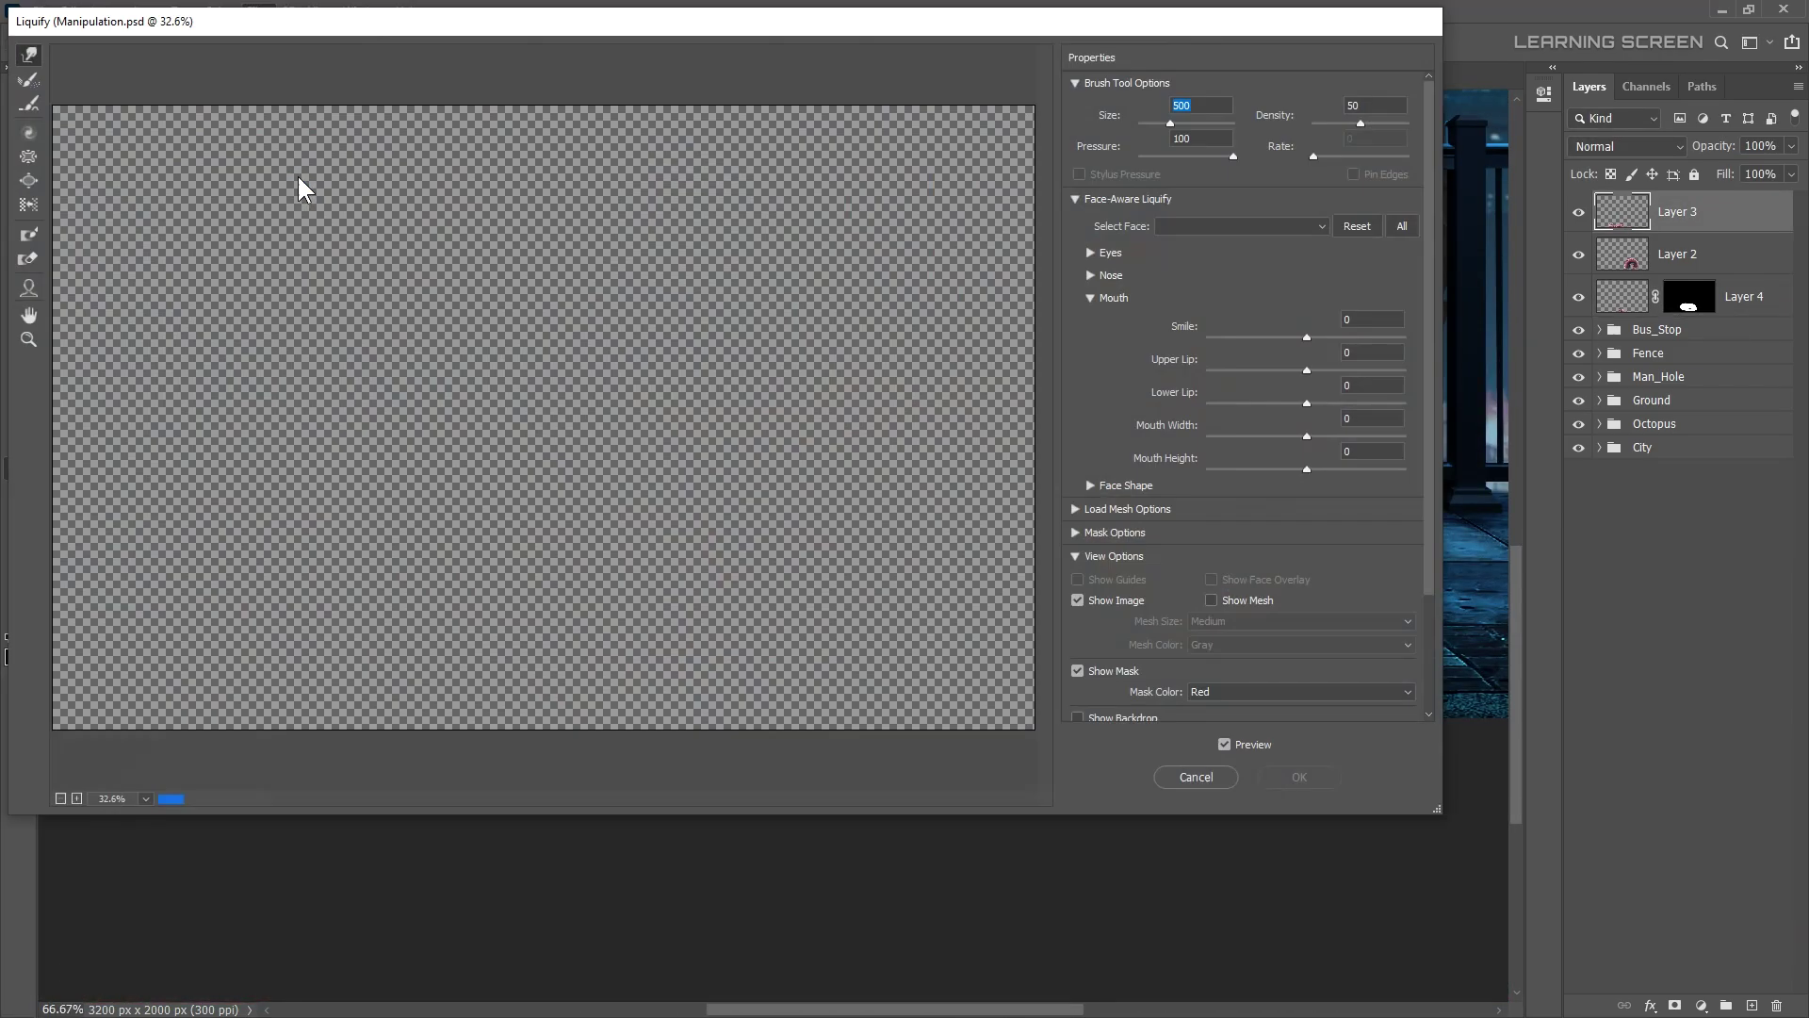
scroll(549, 682, "up", 2)
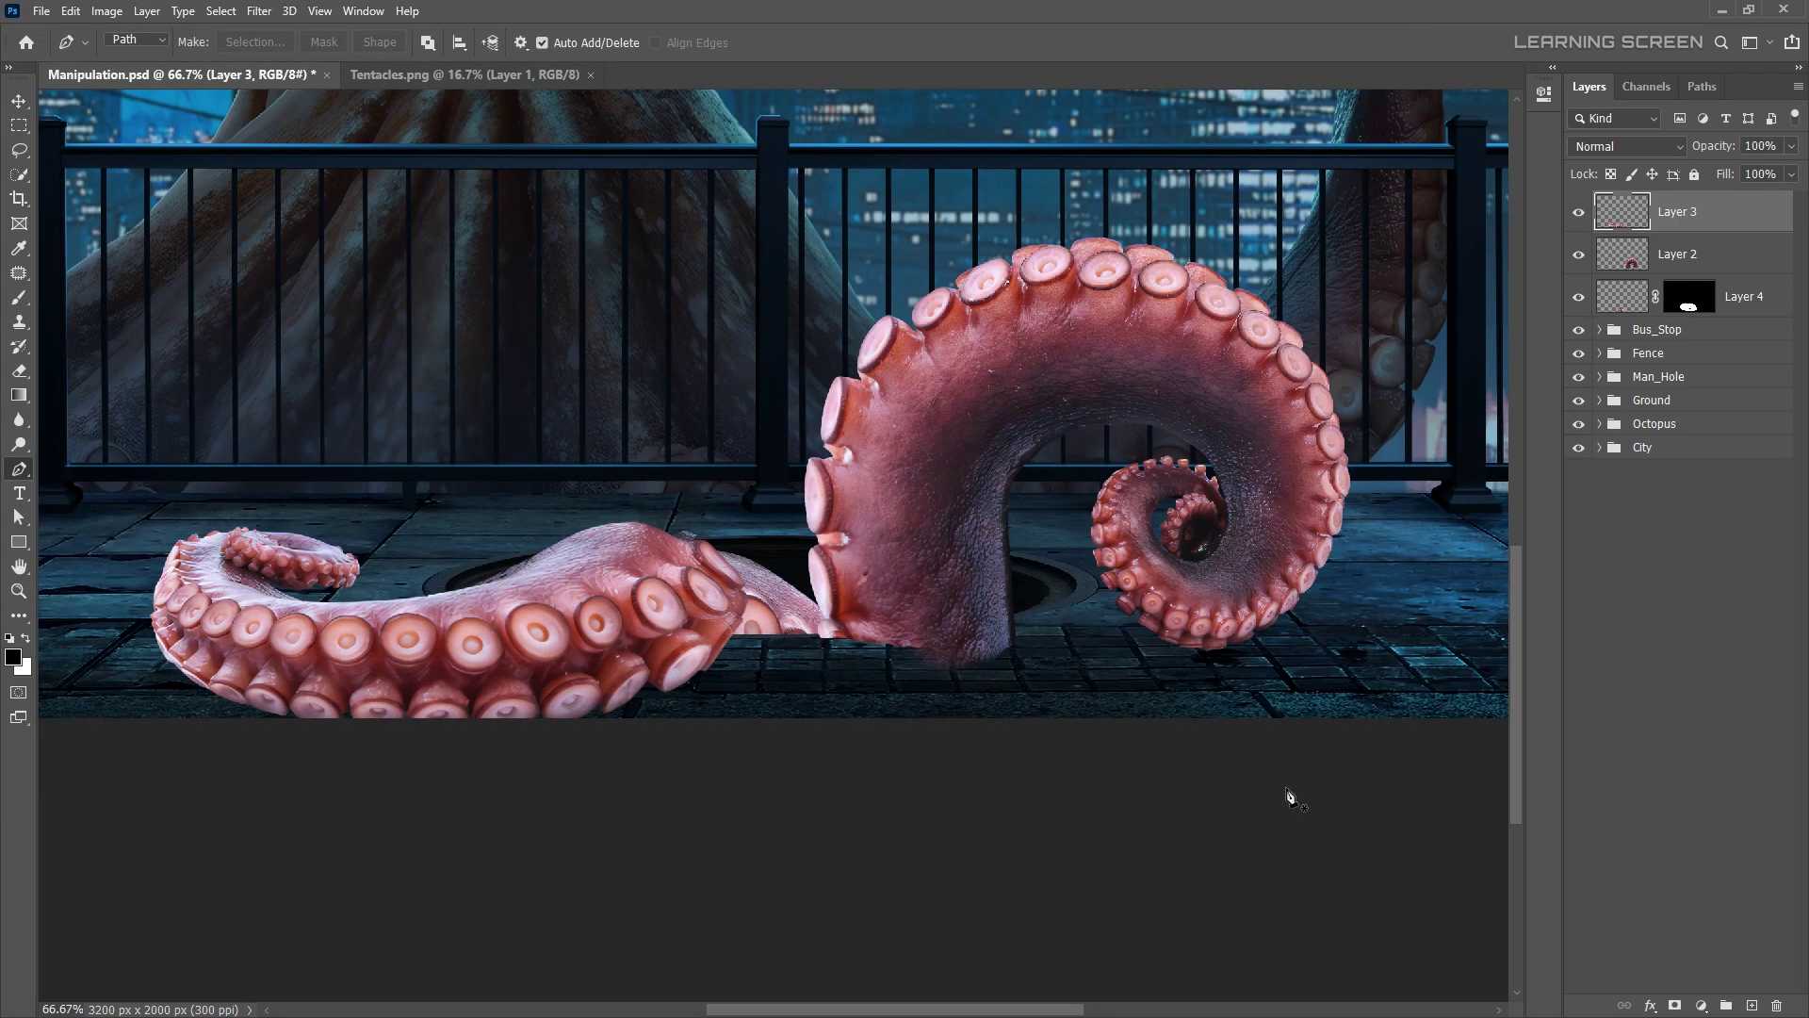
scroll(556, 503, "up", 2)
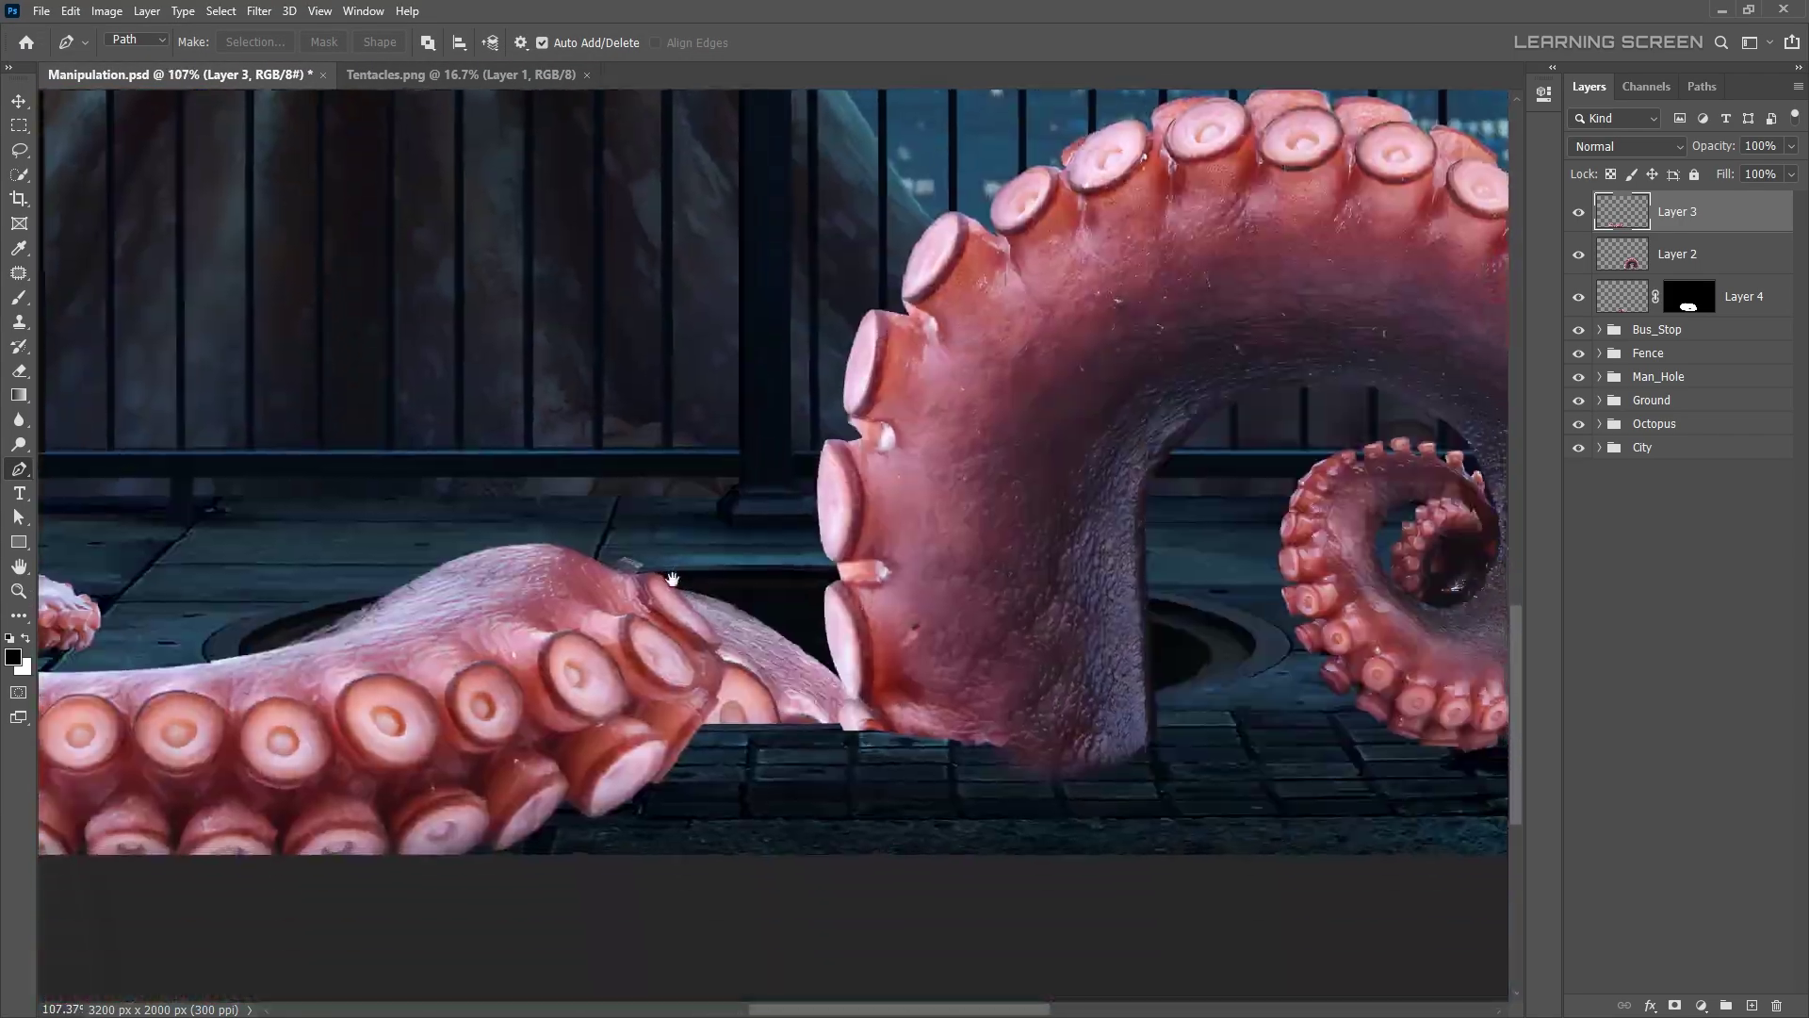
scroll(556, 502, "up", 2)
scroll(556, 502, "up", 2)
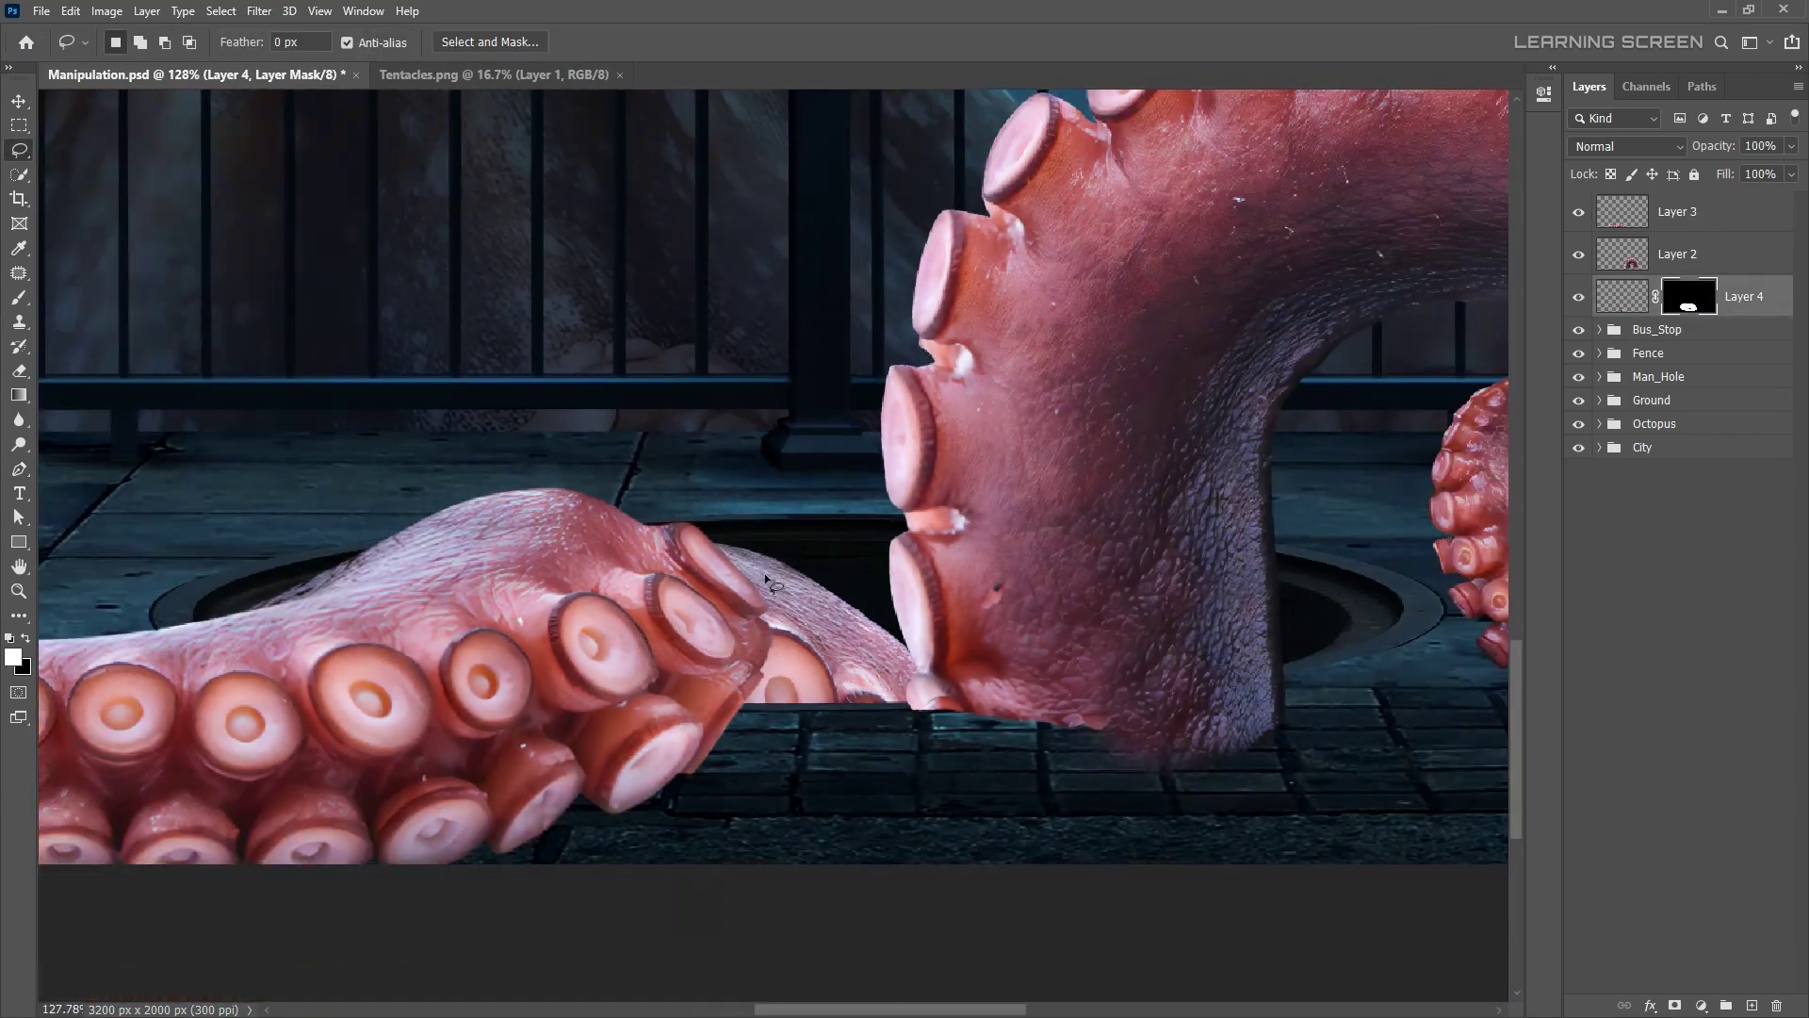
left_click_drag(701, 562, 729, 569)
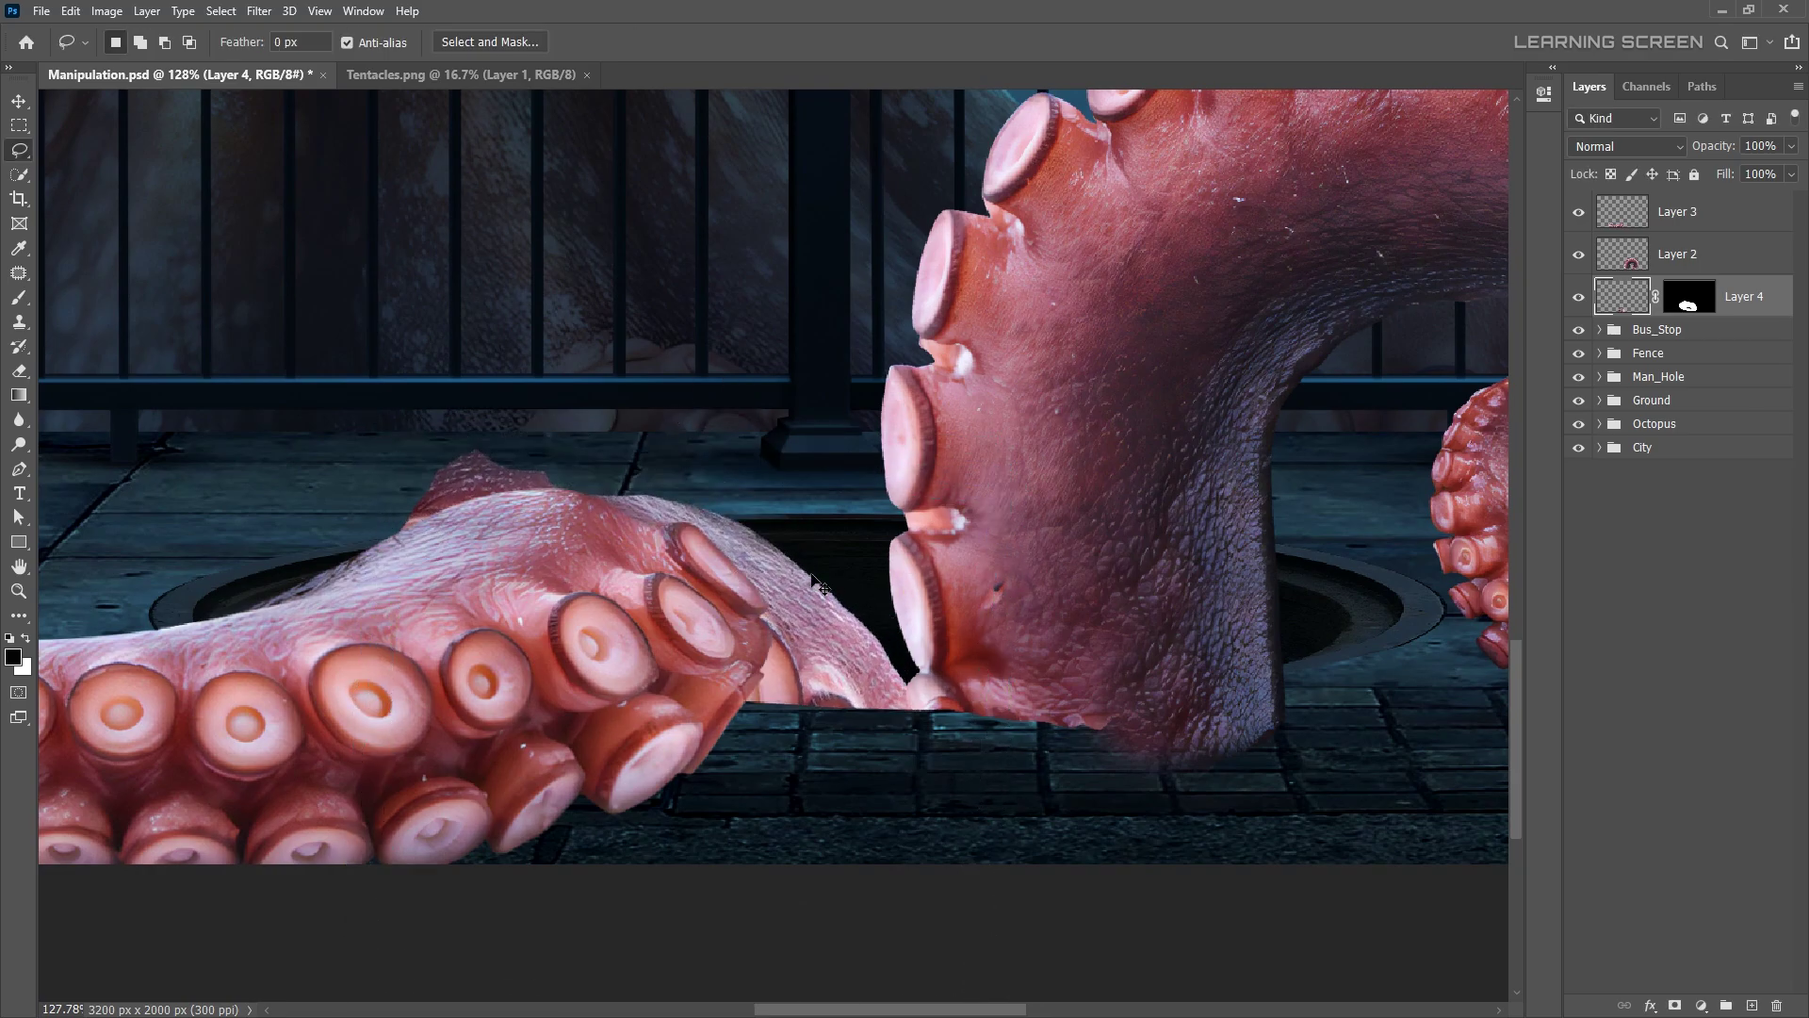
key("ctrl+t")
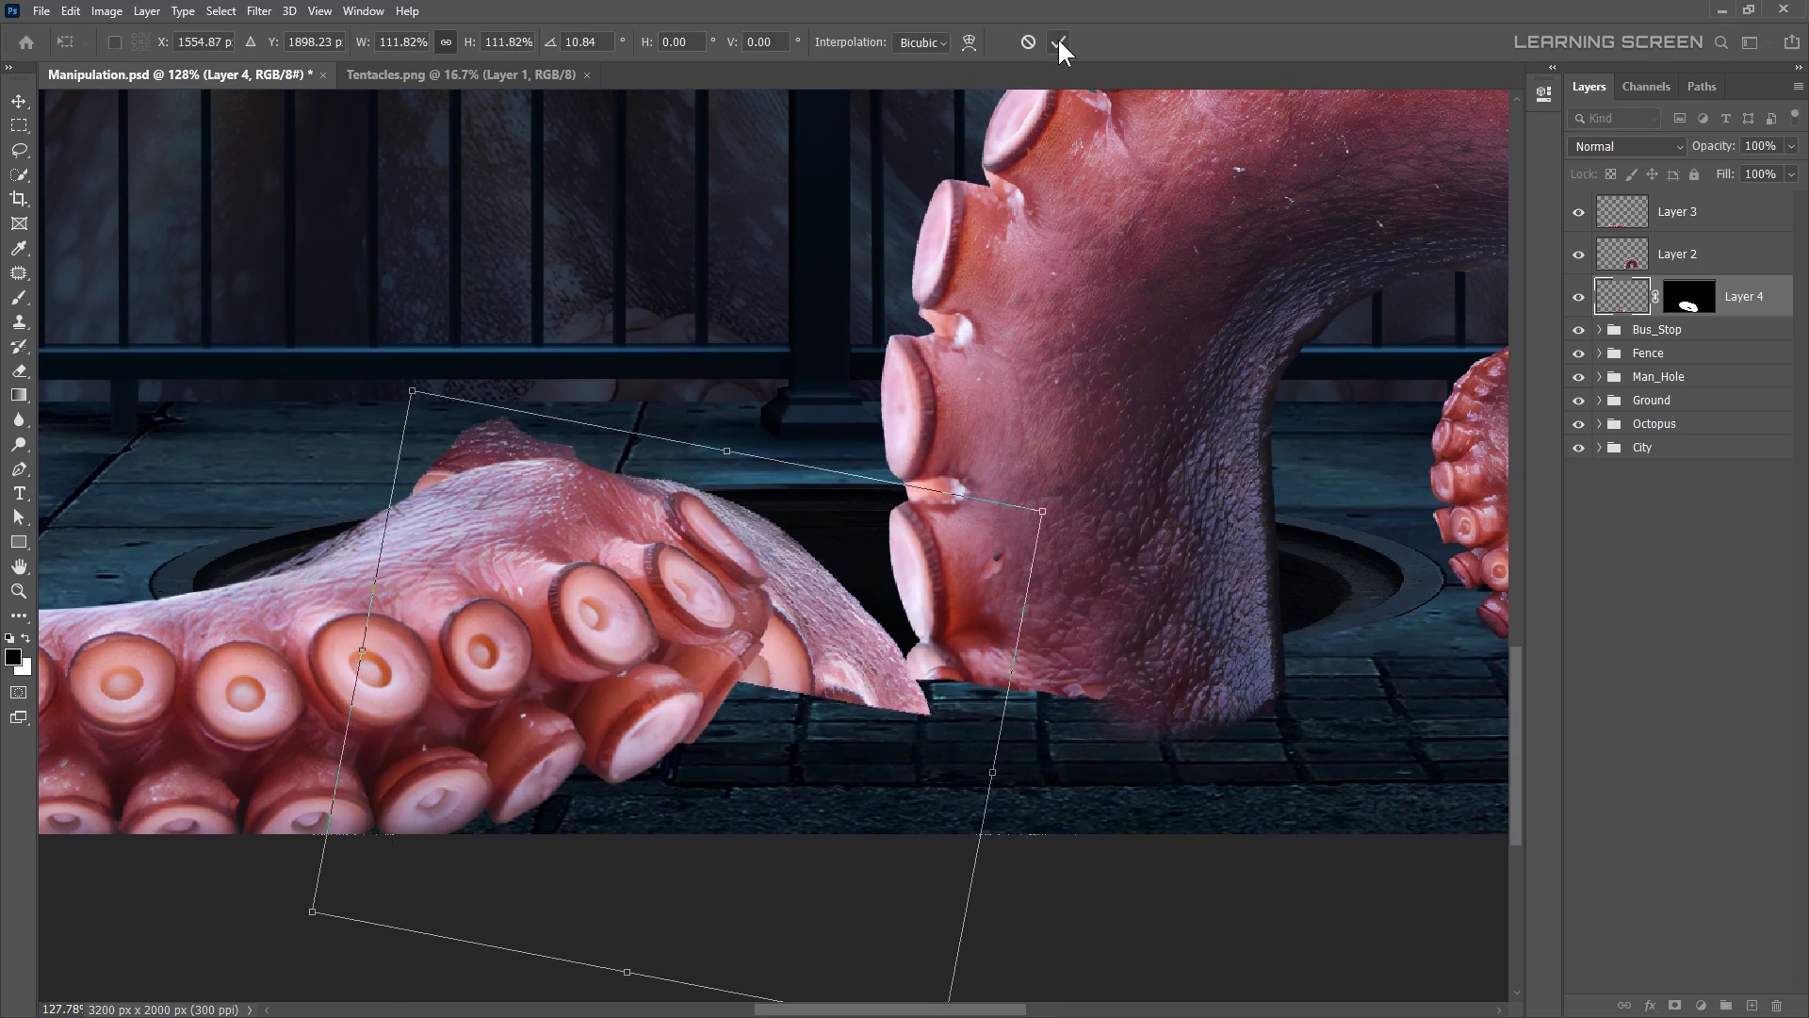
left_click(1060, 47)
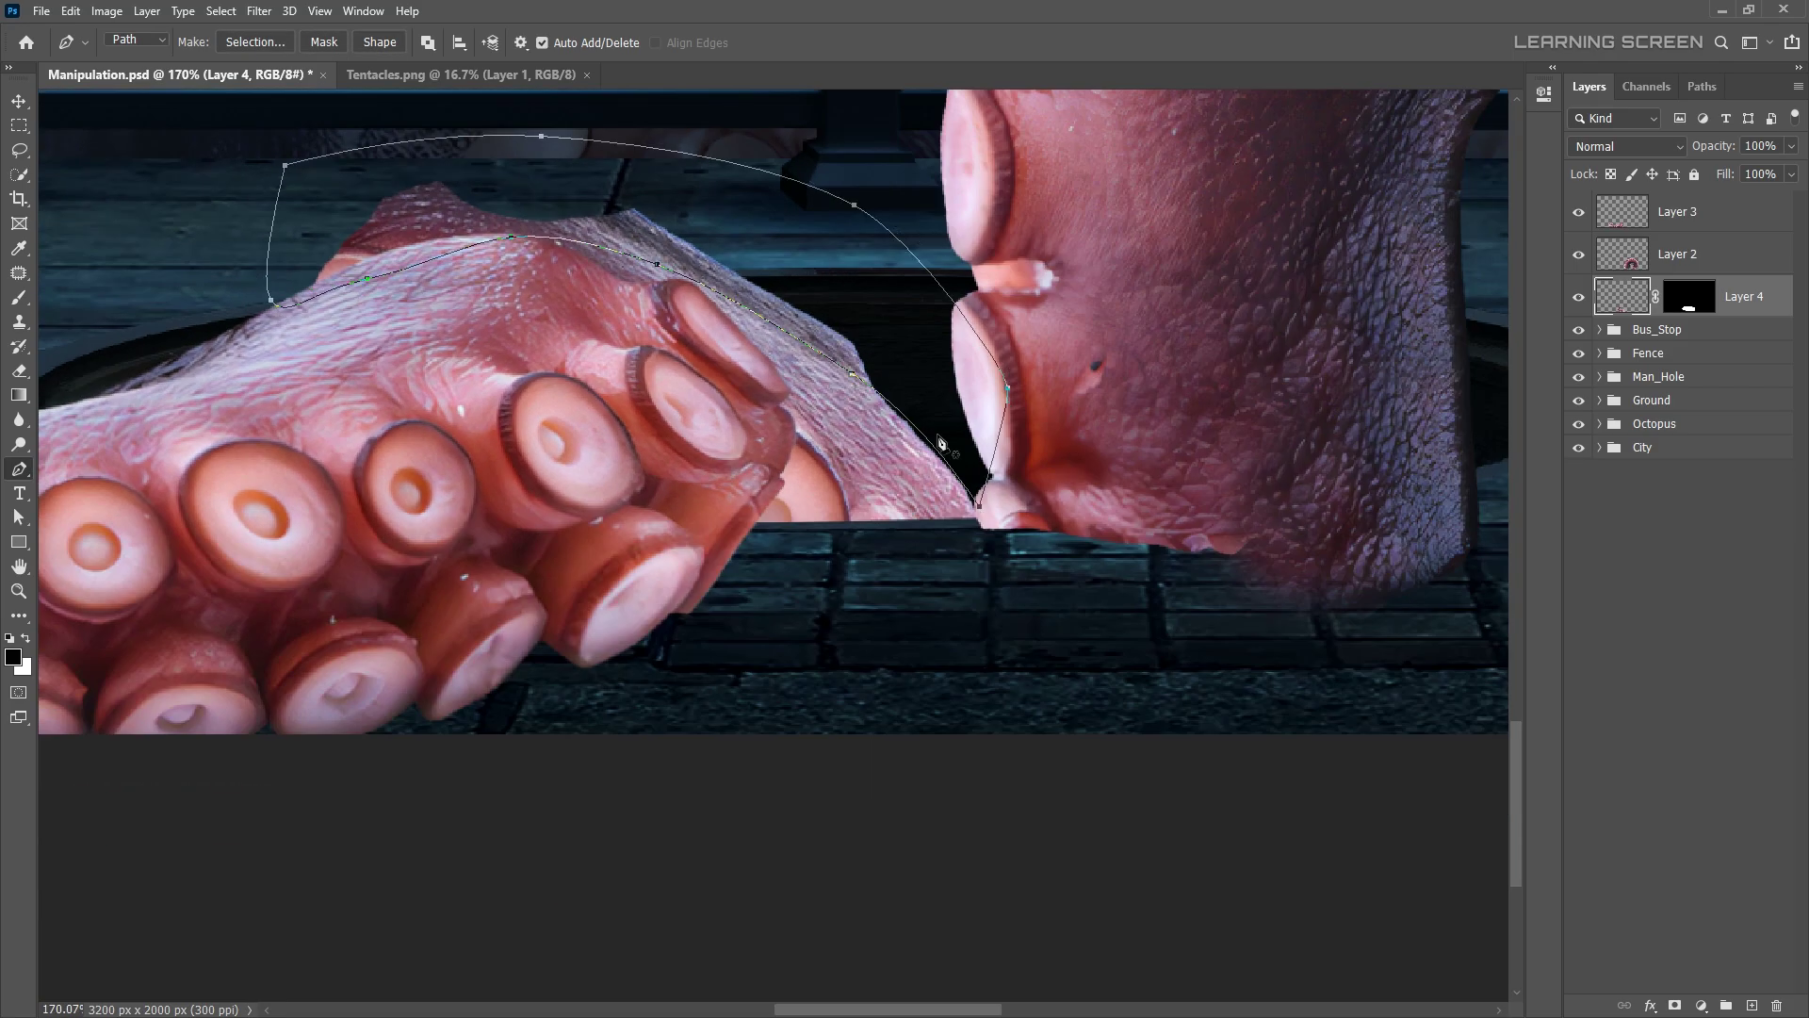
- Deselect, fit the view, and adjust the Layer 3 tentacle's transform at the manhole
key("ctrl+d")
key("ctrl+0")
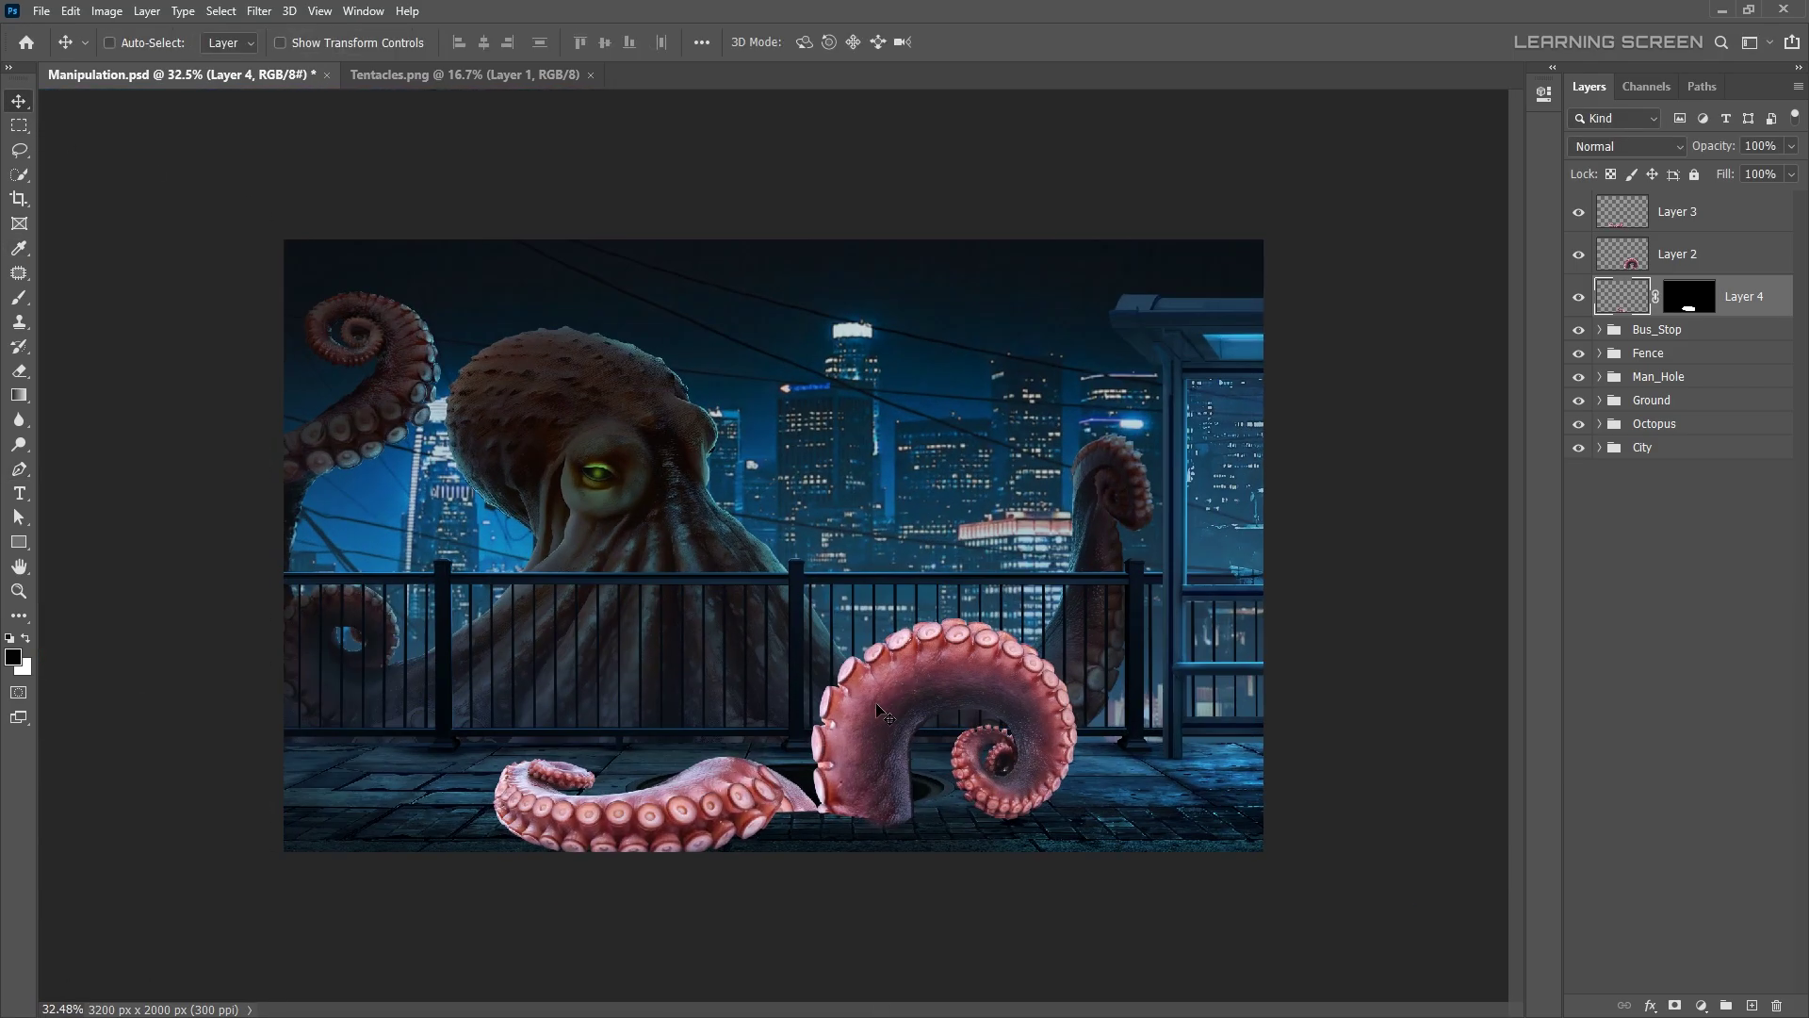
left_click(405, 886, "ctrl")
key("ctrl+t")
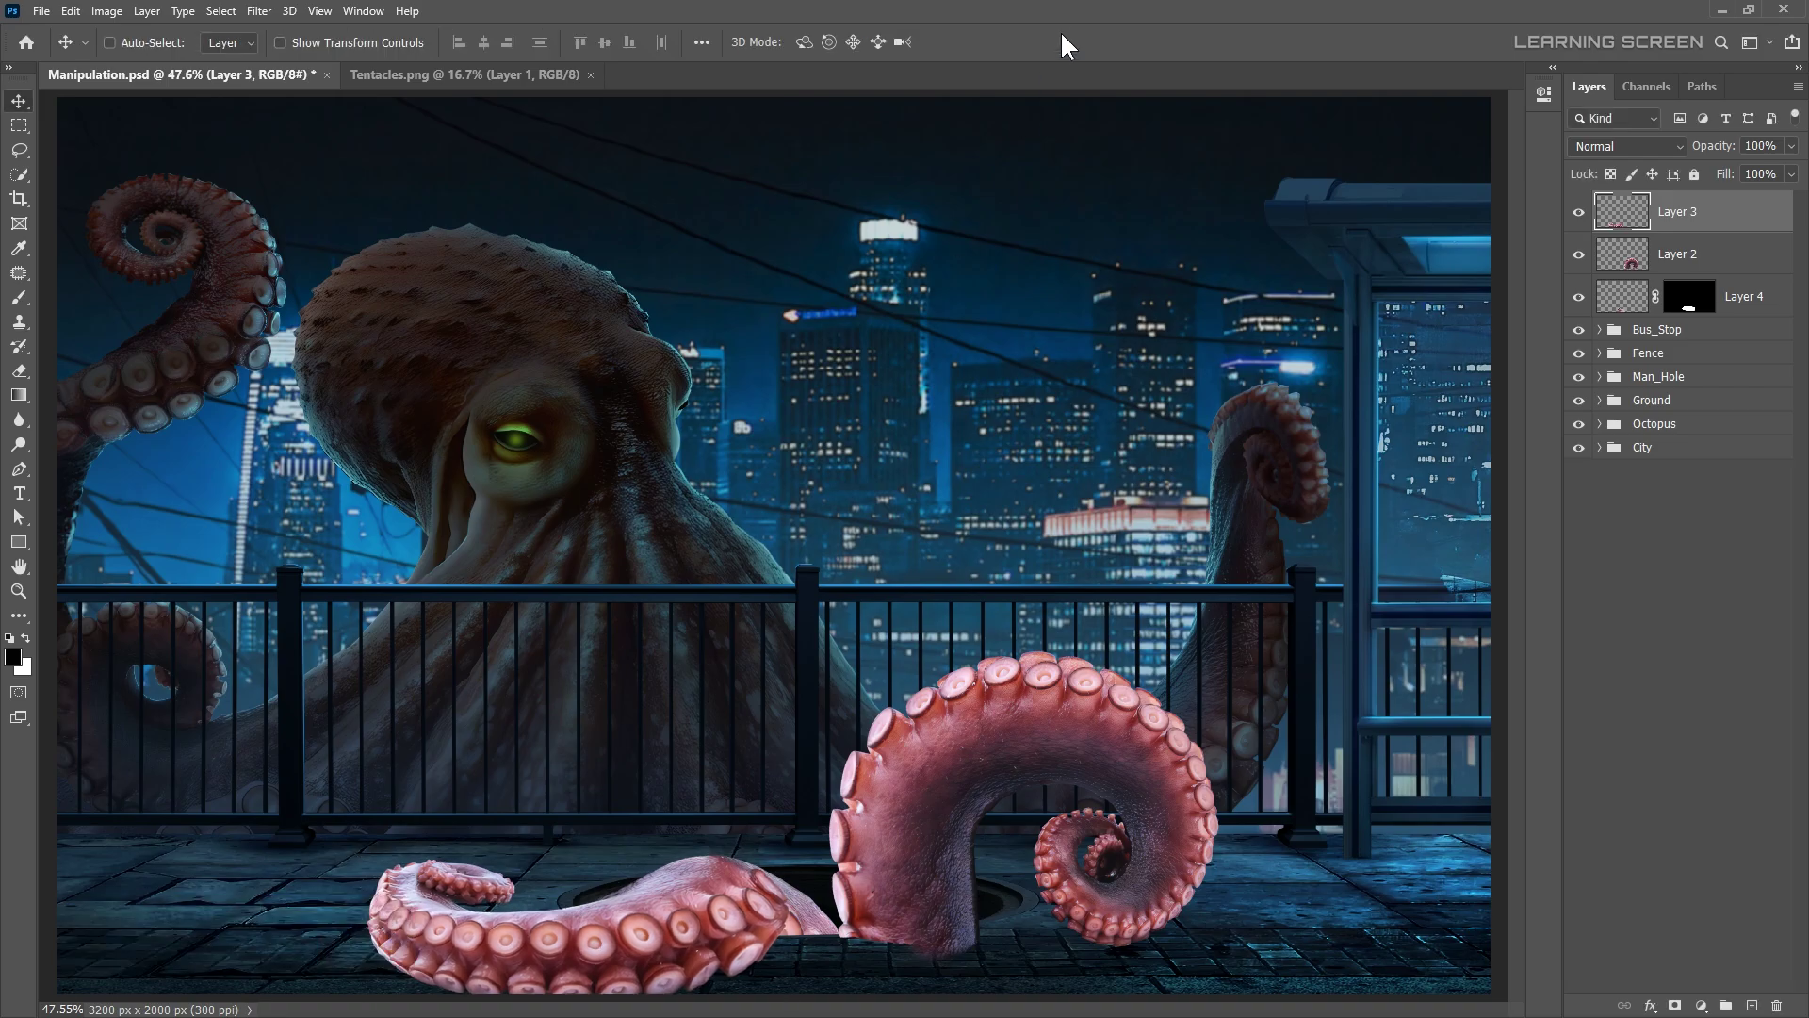
scroll(1389, 594, "up", 2)
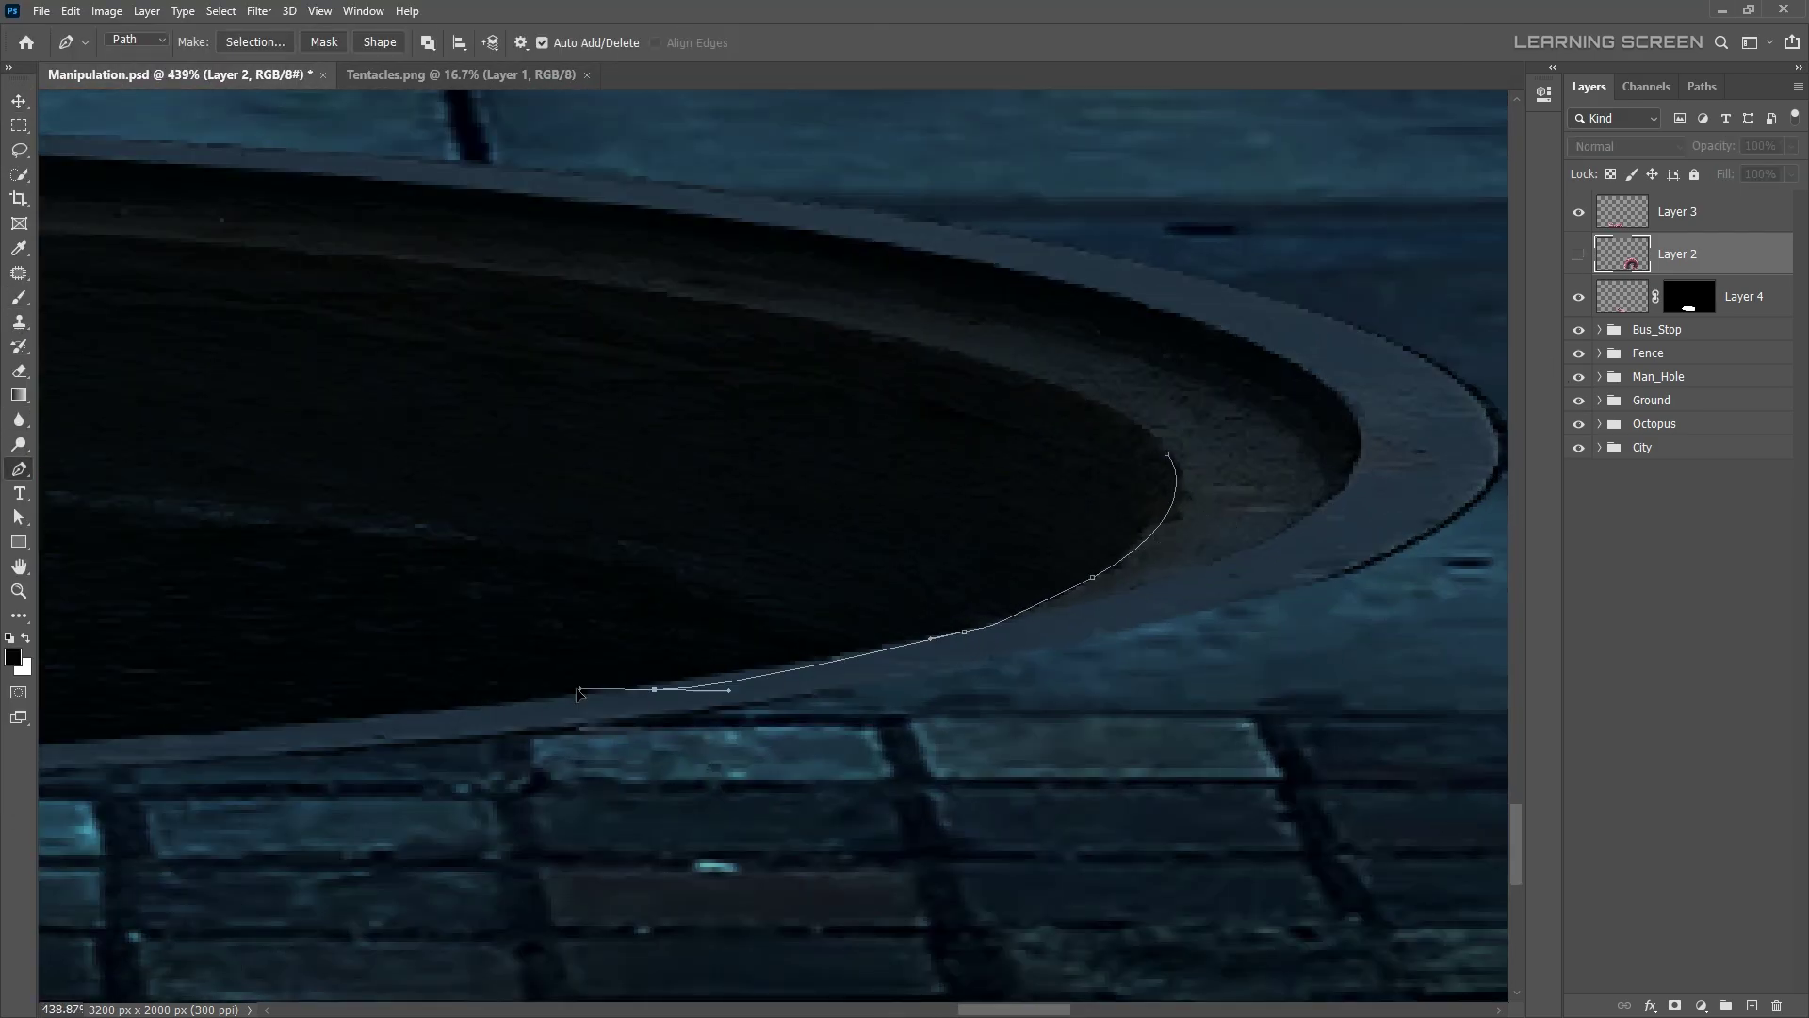
scroll(578, 693, "left", 3)
scroll(771, 673, "left", 3)
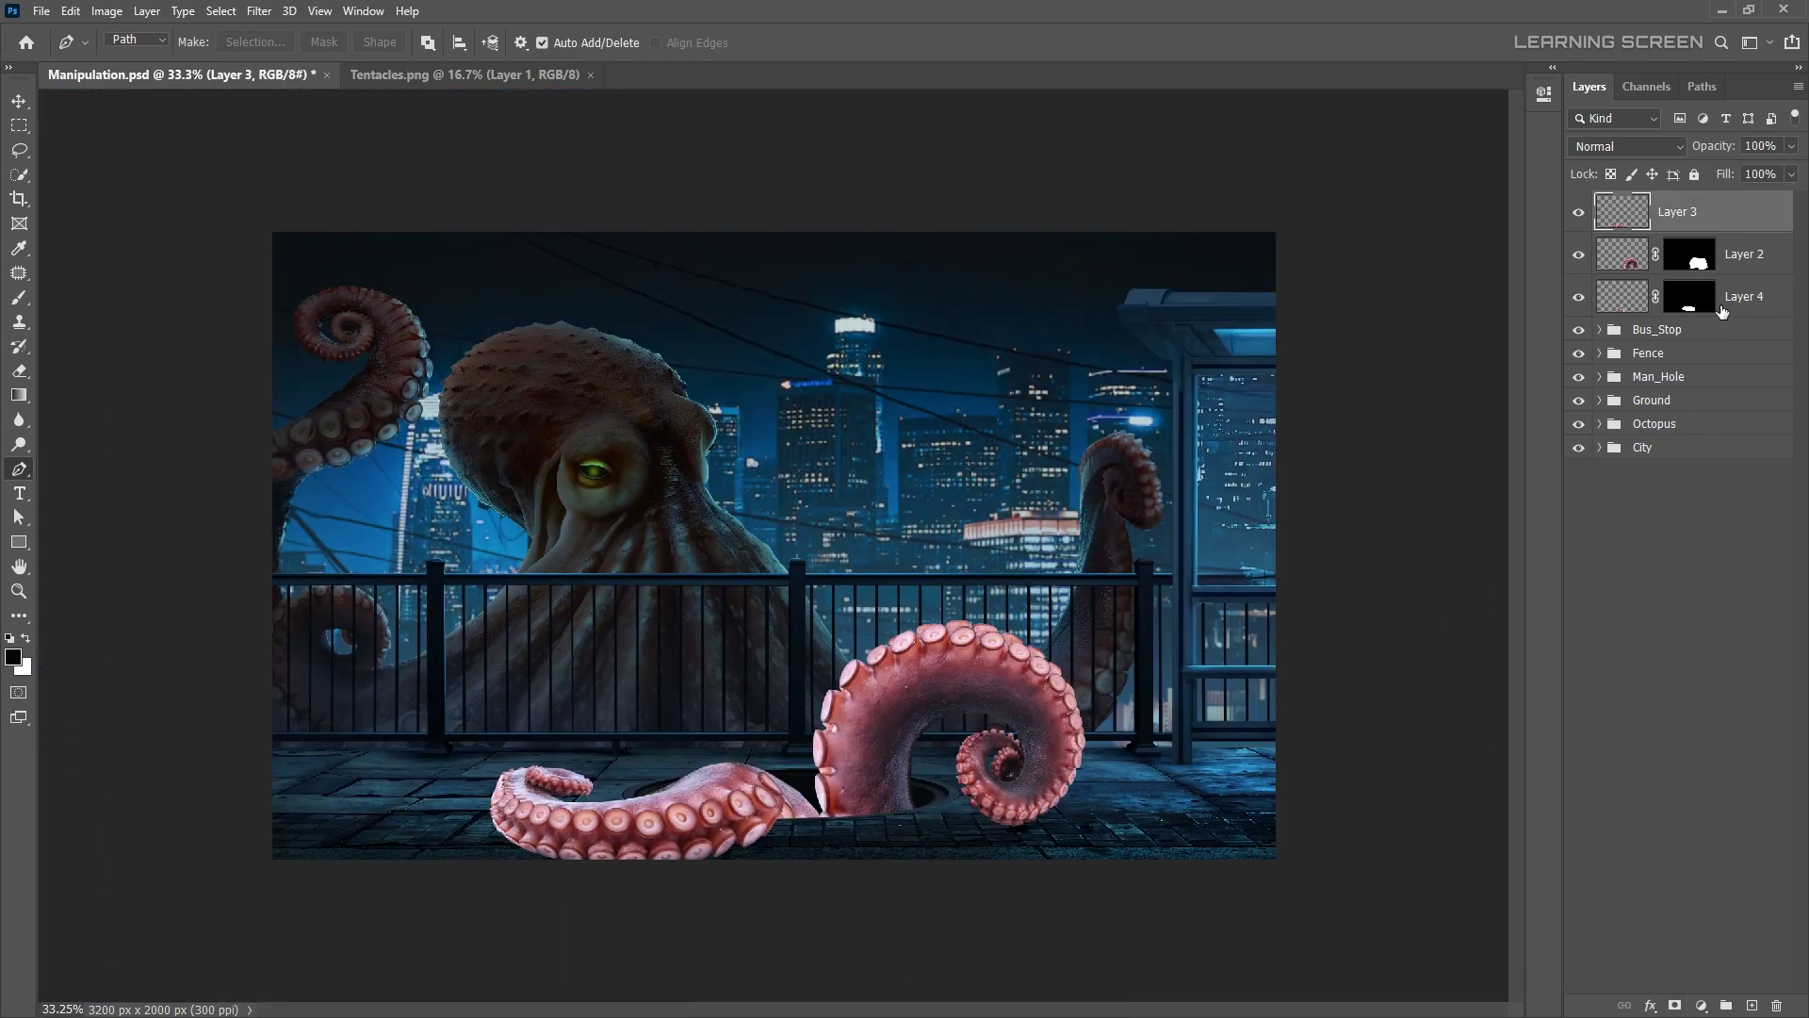
right_click(1722, 311)
- Merge the tentacle layers into 'Tentacle' and clip a Levels with output highlights 83 to it
left_click(1579, 650)
double_click(1685, 212)
type("Tentacle")
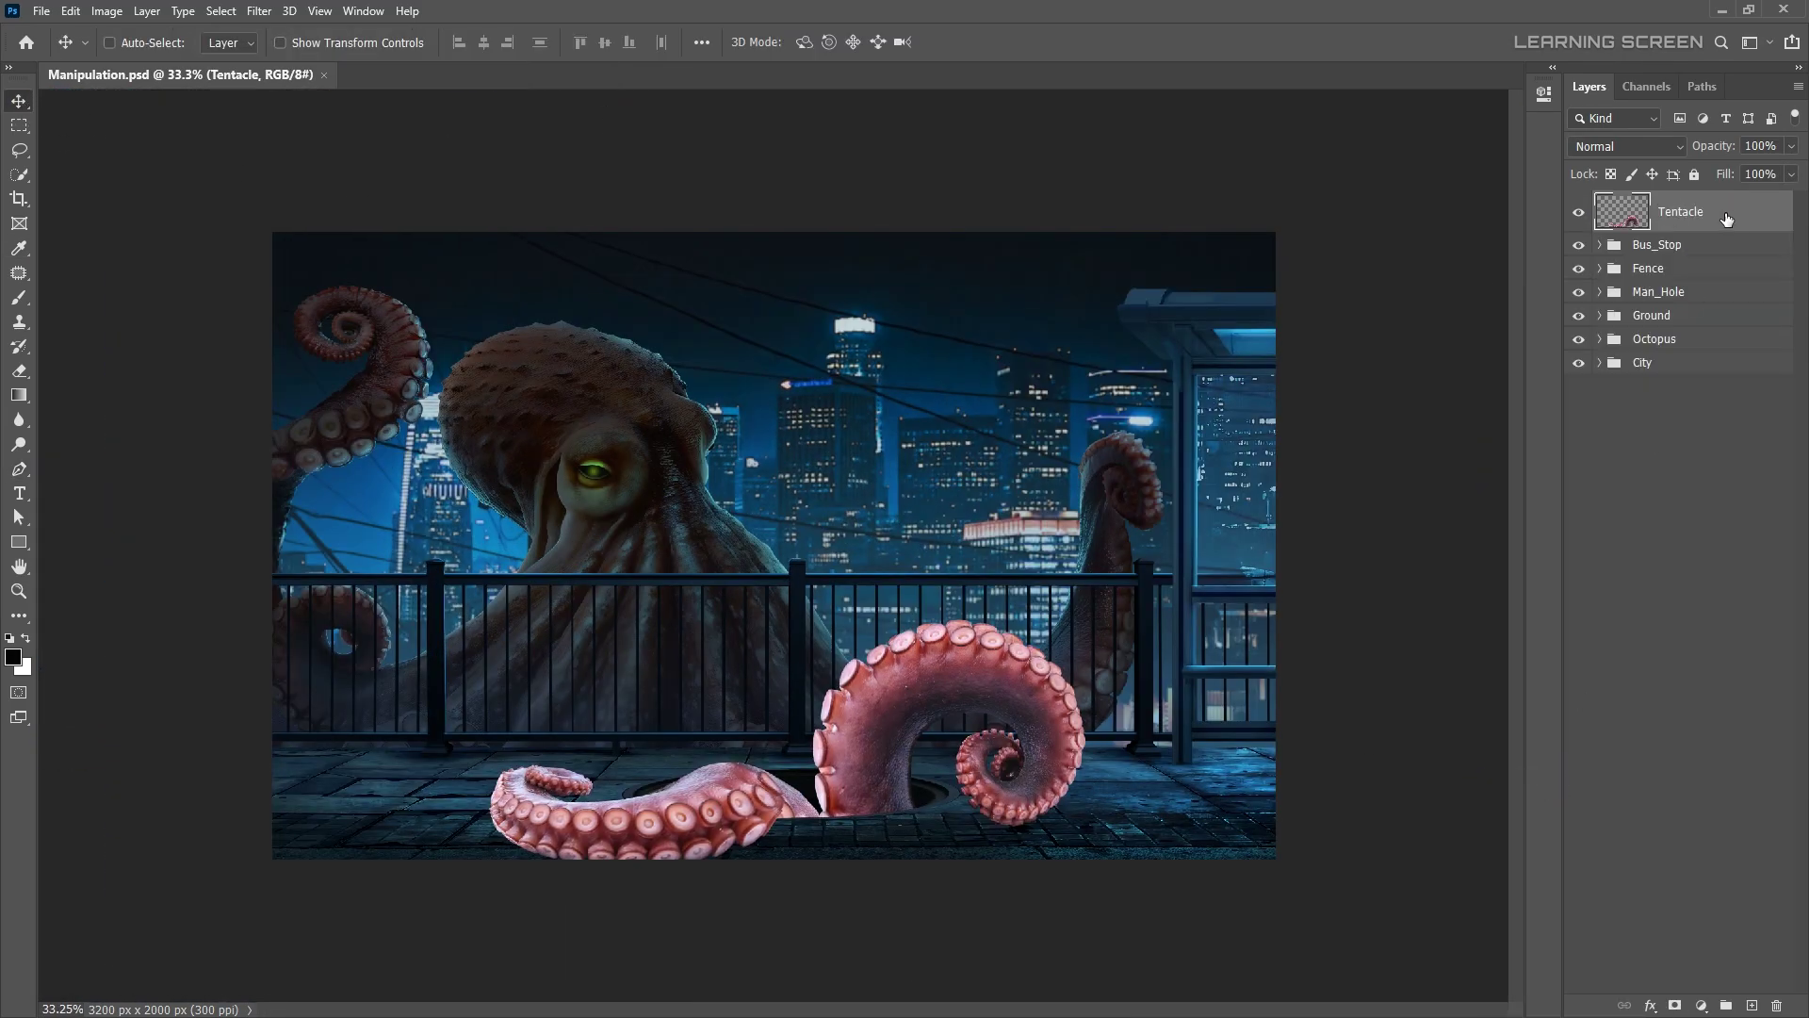
left_click(1700, 1006)
left_click(1696, 739)
left_click_drag(1499, 349, 1362, 350)
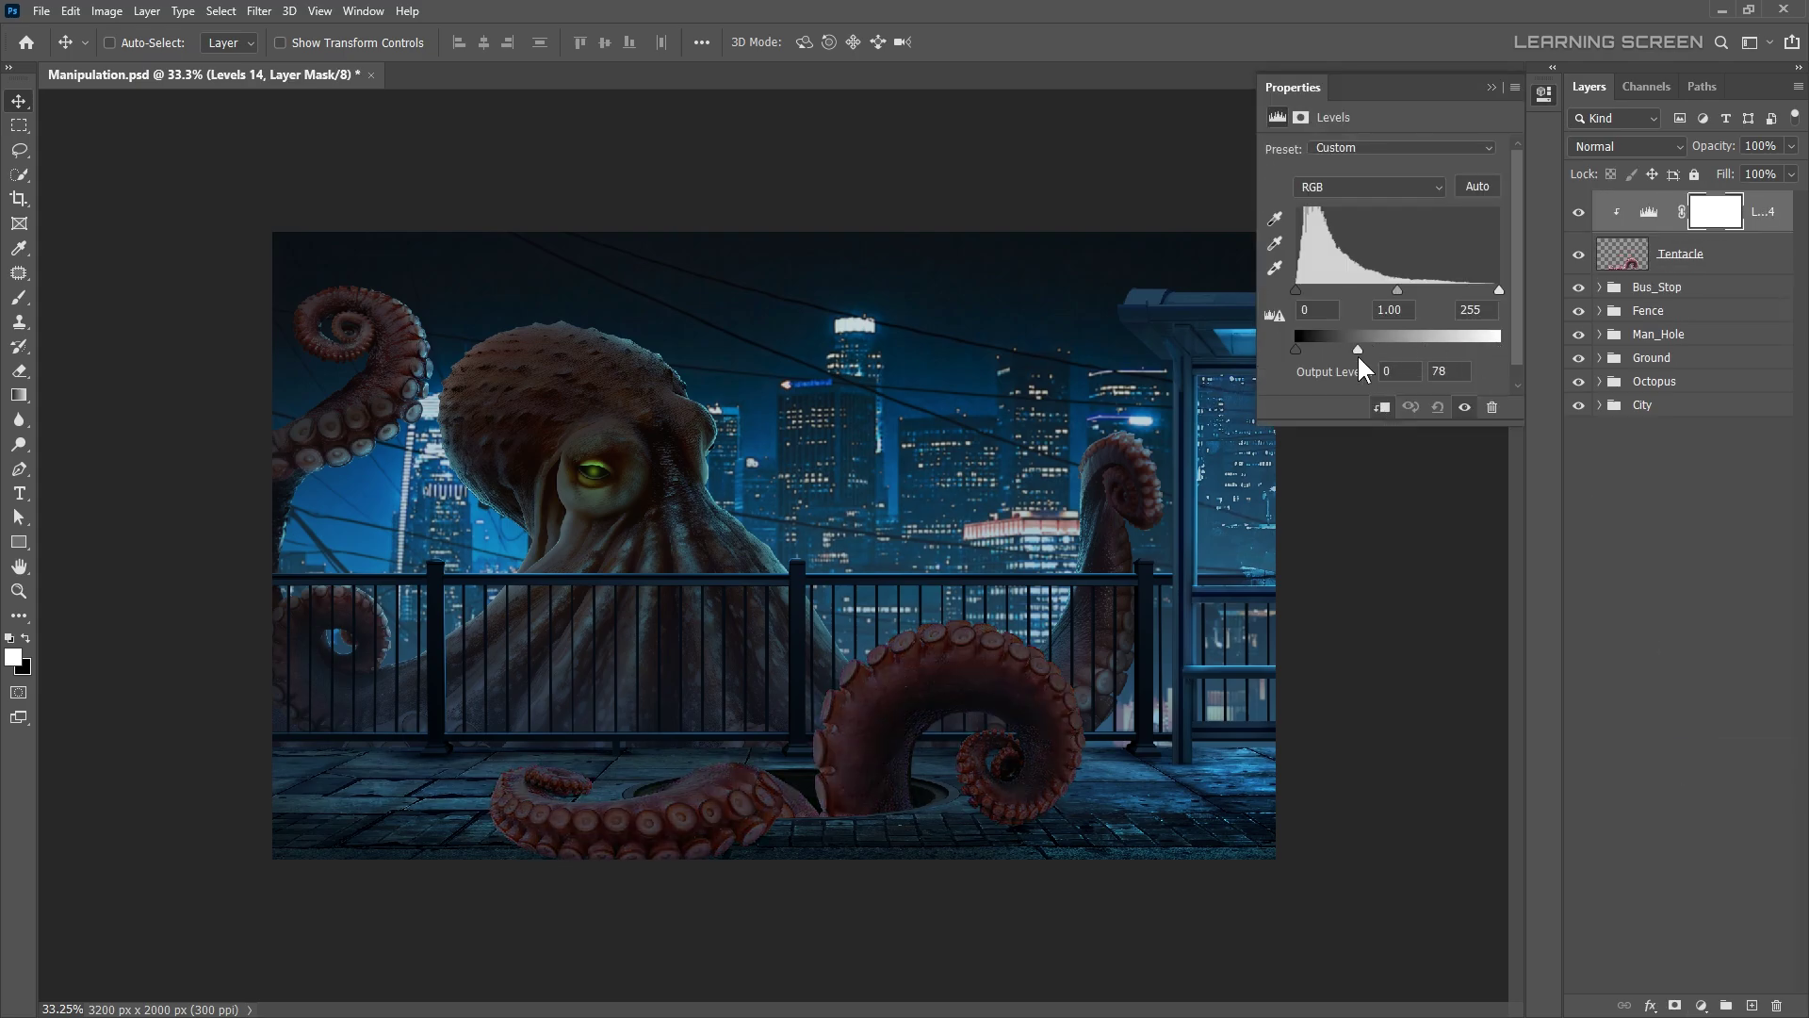
left_click(1492, 87)
- Add a Color Balance and a second darkening Levels adjustment to the tentacle
left_click(1701, 1005)
left_click(1696, 848)
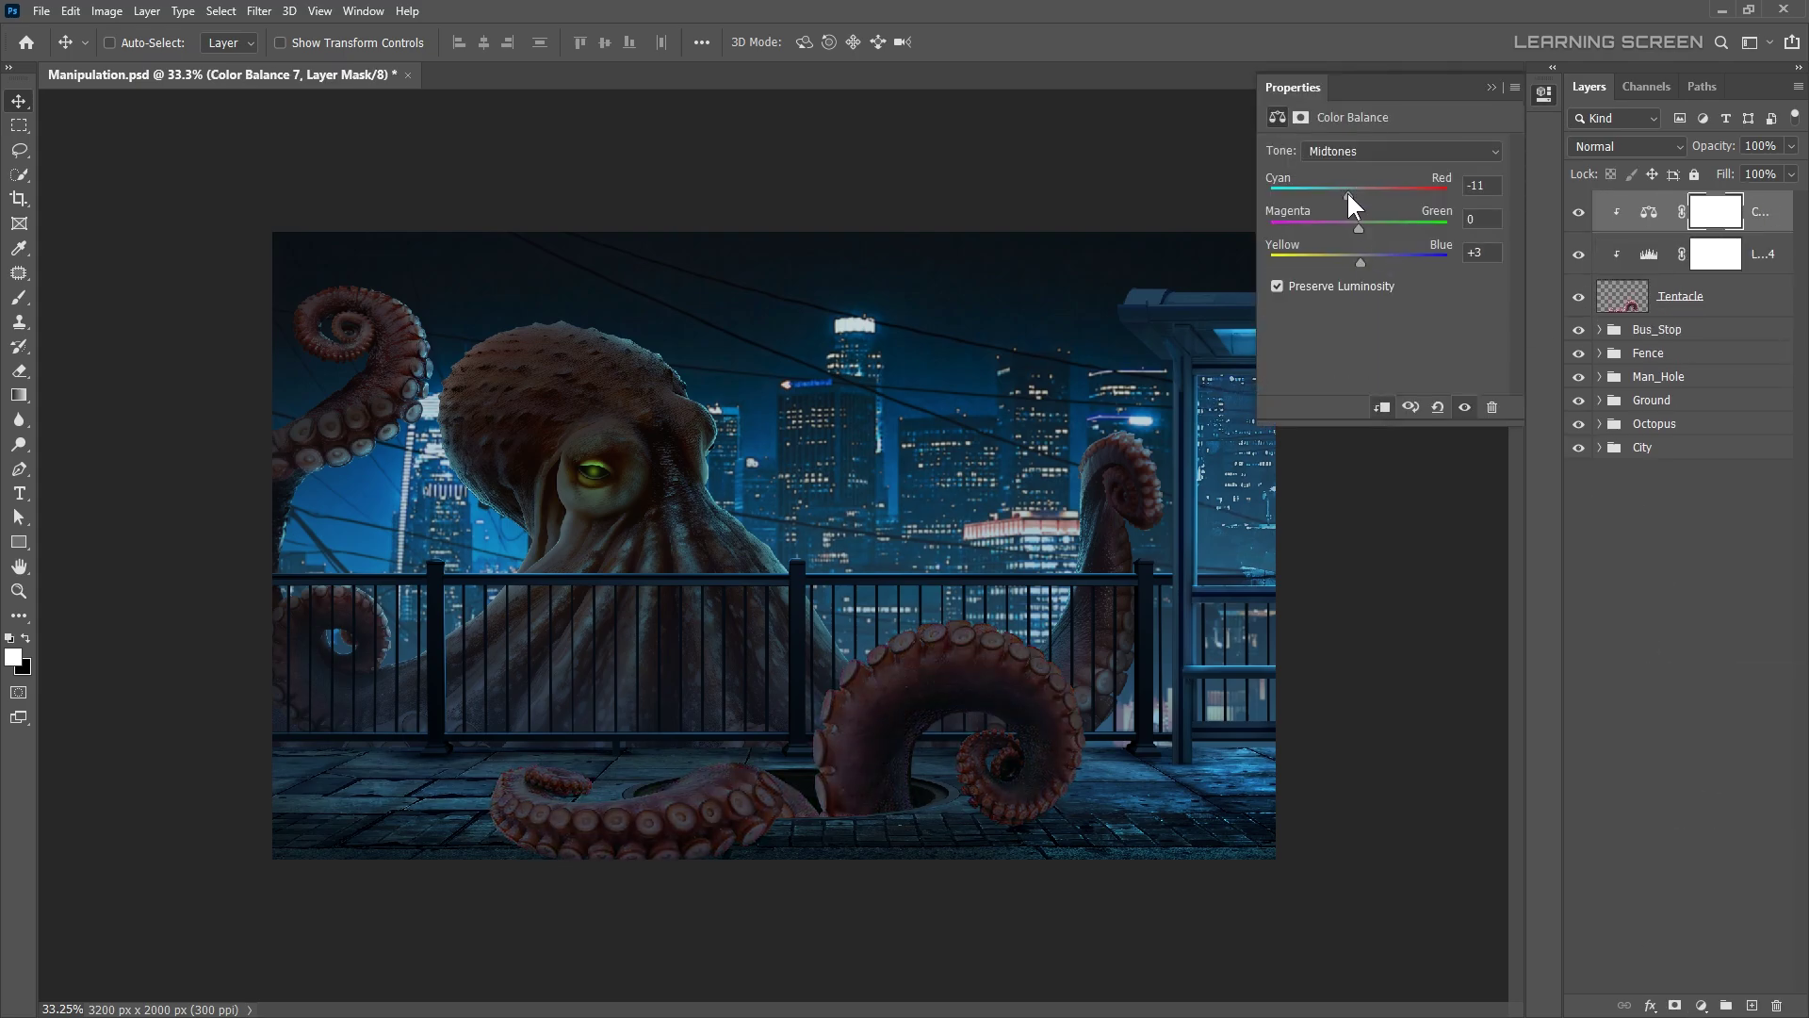
left_click(1492, 88)
left_click(1701, 1005)
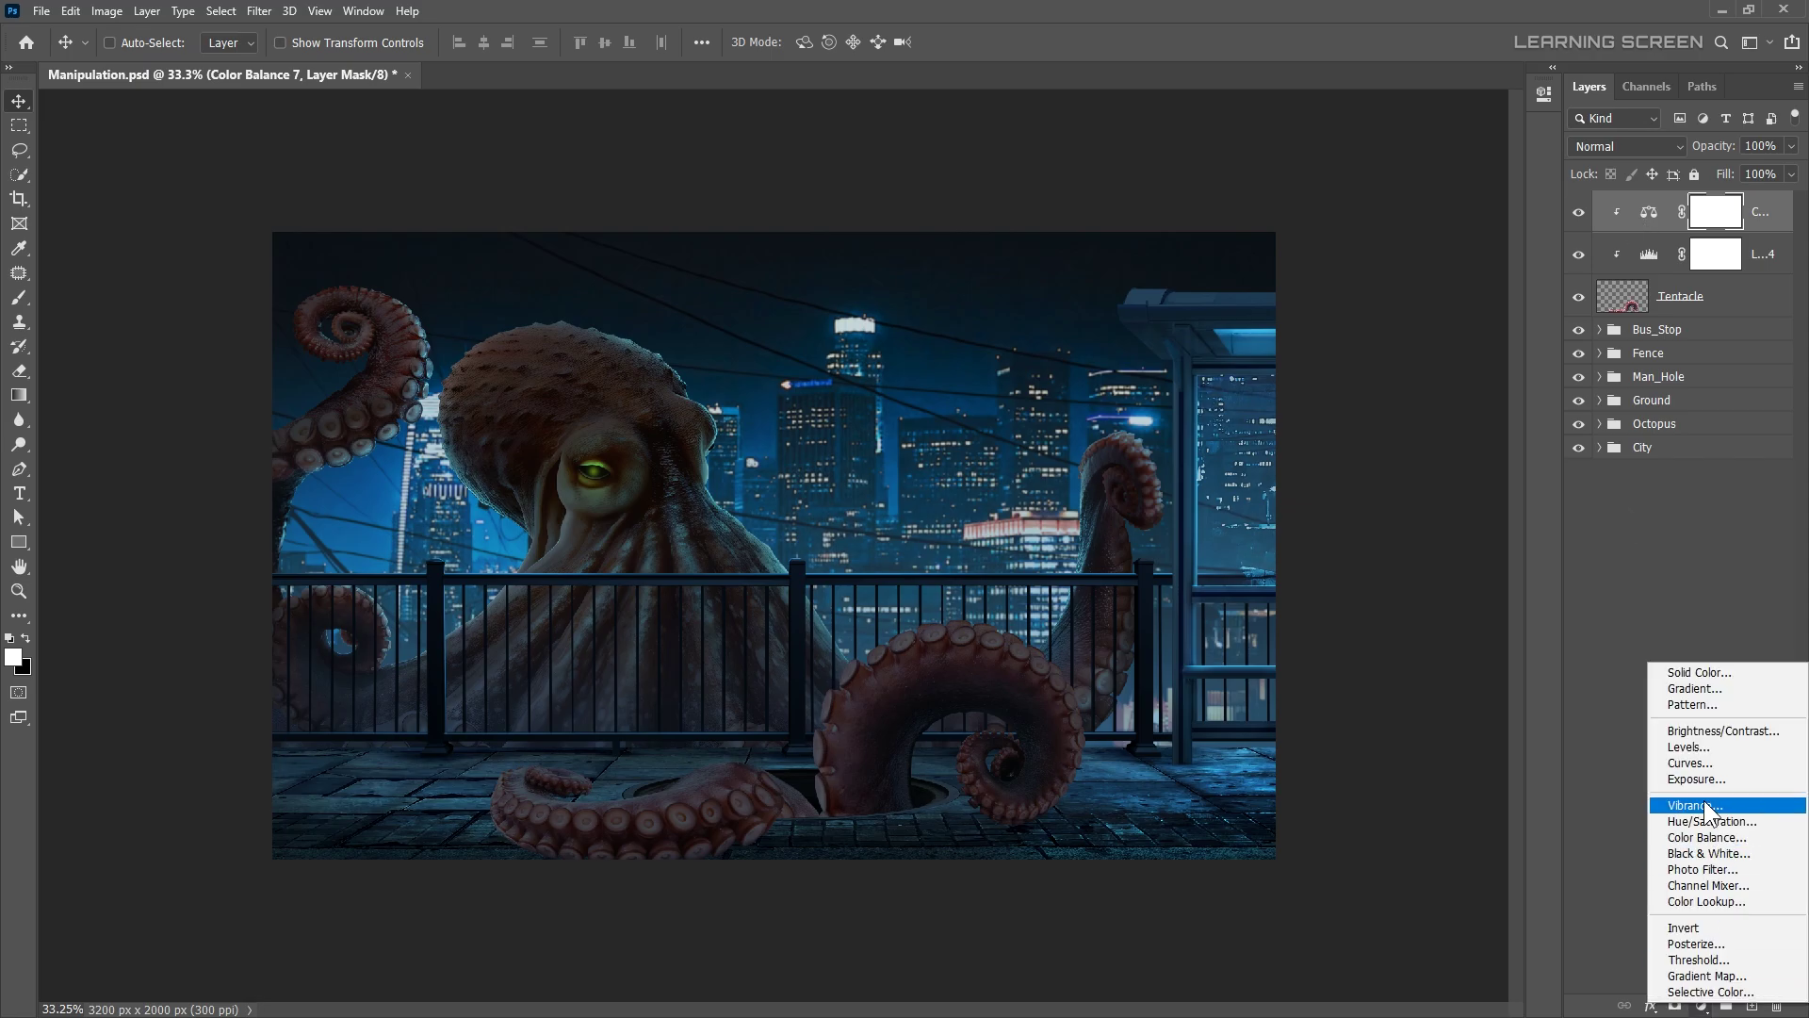
left_click(1688, 746)
left_click_drag(1487, 347, 1366, 347)
left_click(1491, 87)
- Invert the second Levels mask and brush shadow onto the tentacle base
key("ctrl+i")
scroll(1278, 674, "up", 5)
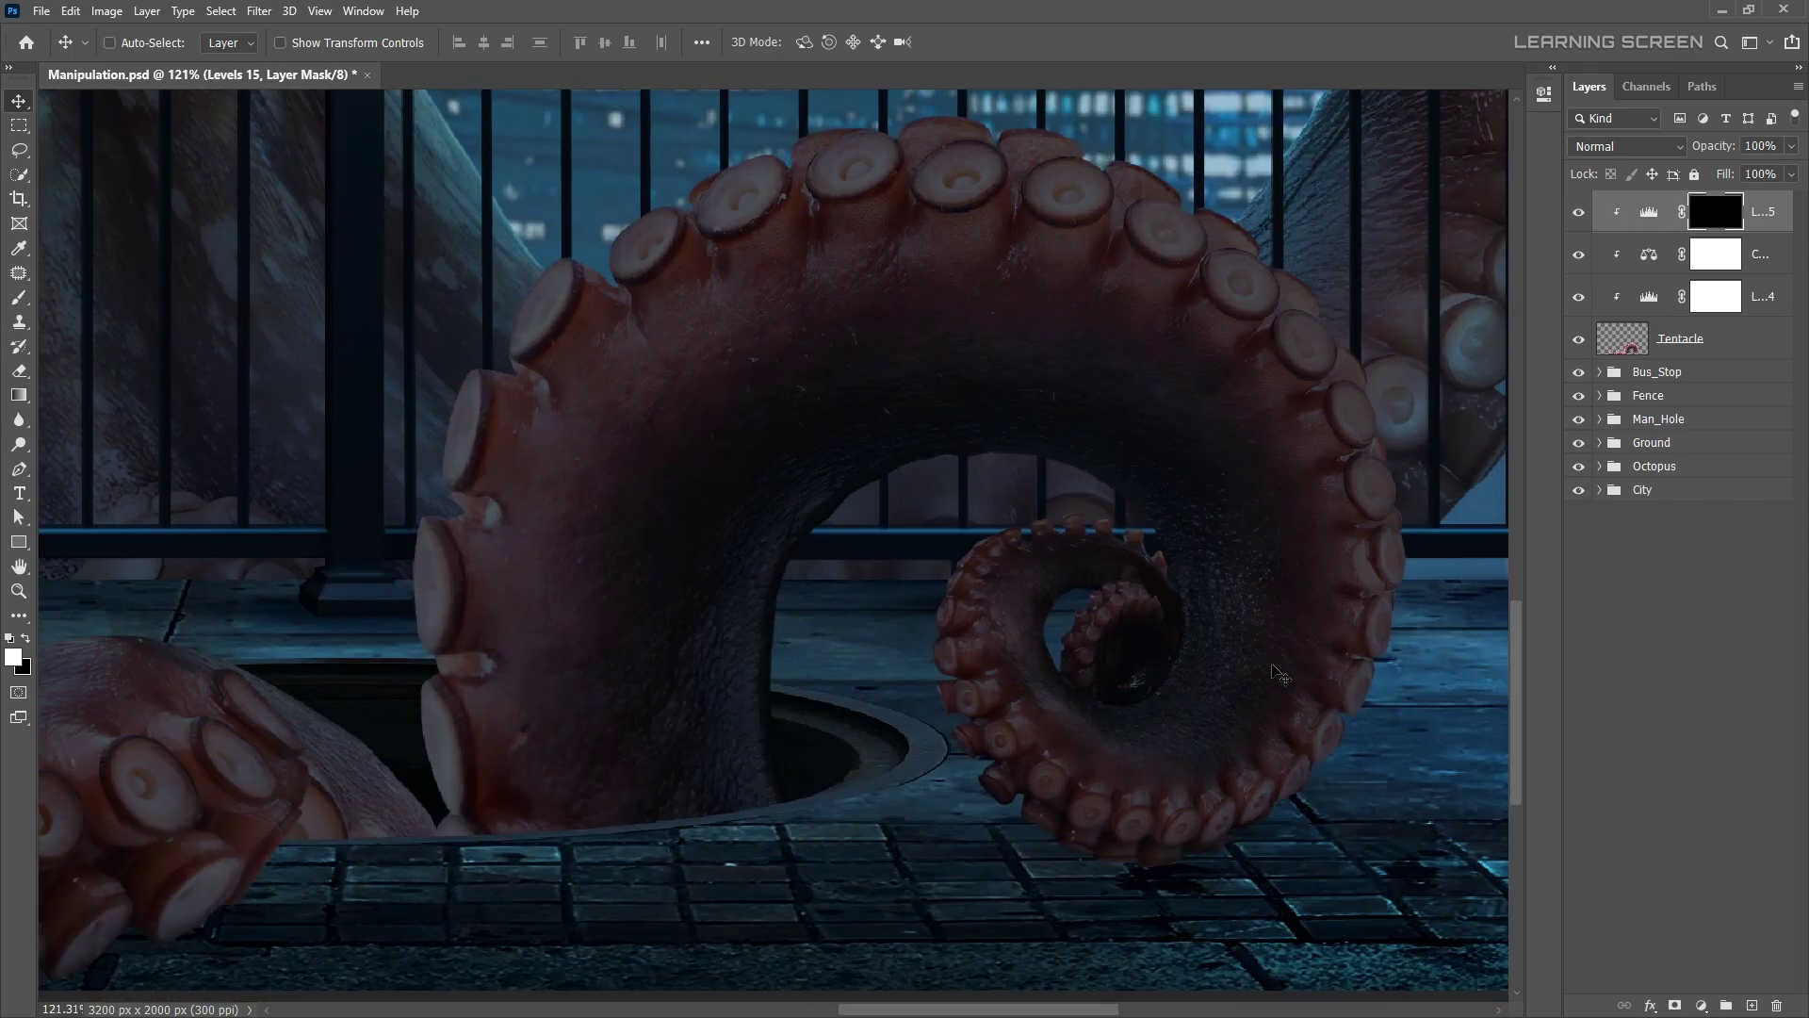
key("b")
scroll(800, 384, "down", 2)
scroll(800, 384, "left", 3)
scroll(674, 372, "down", 3)
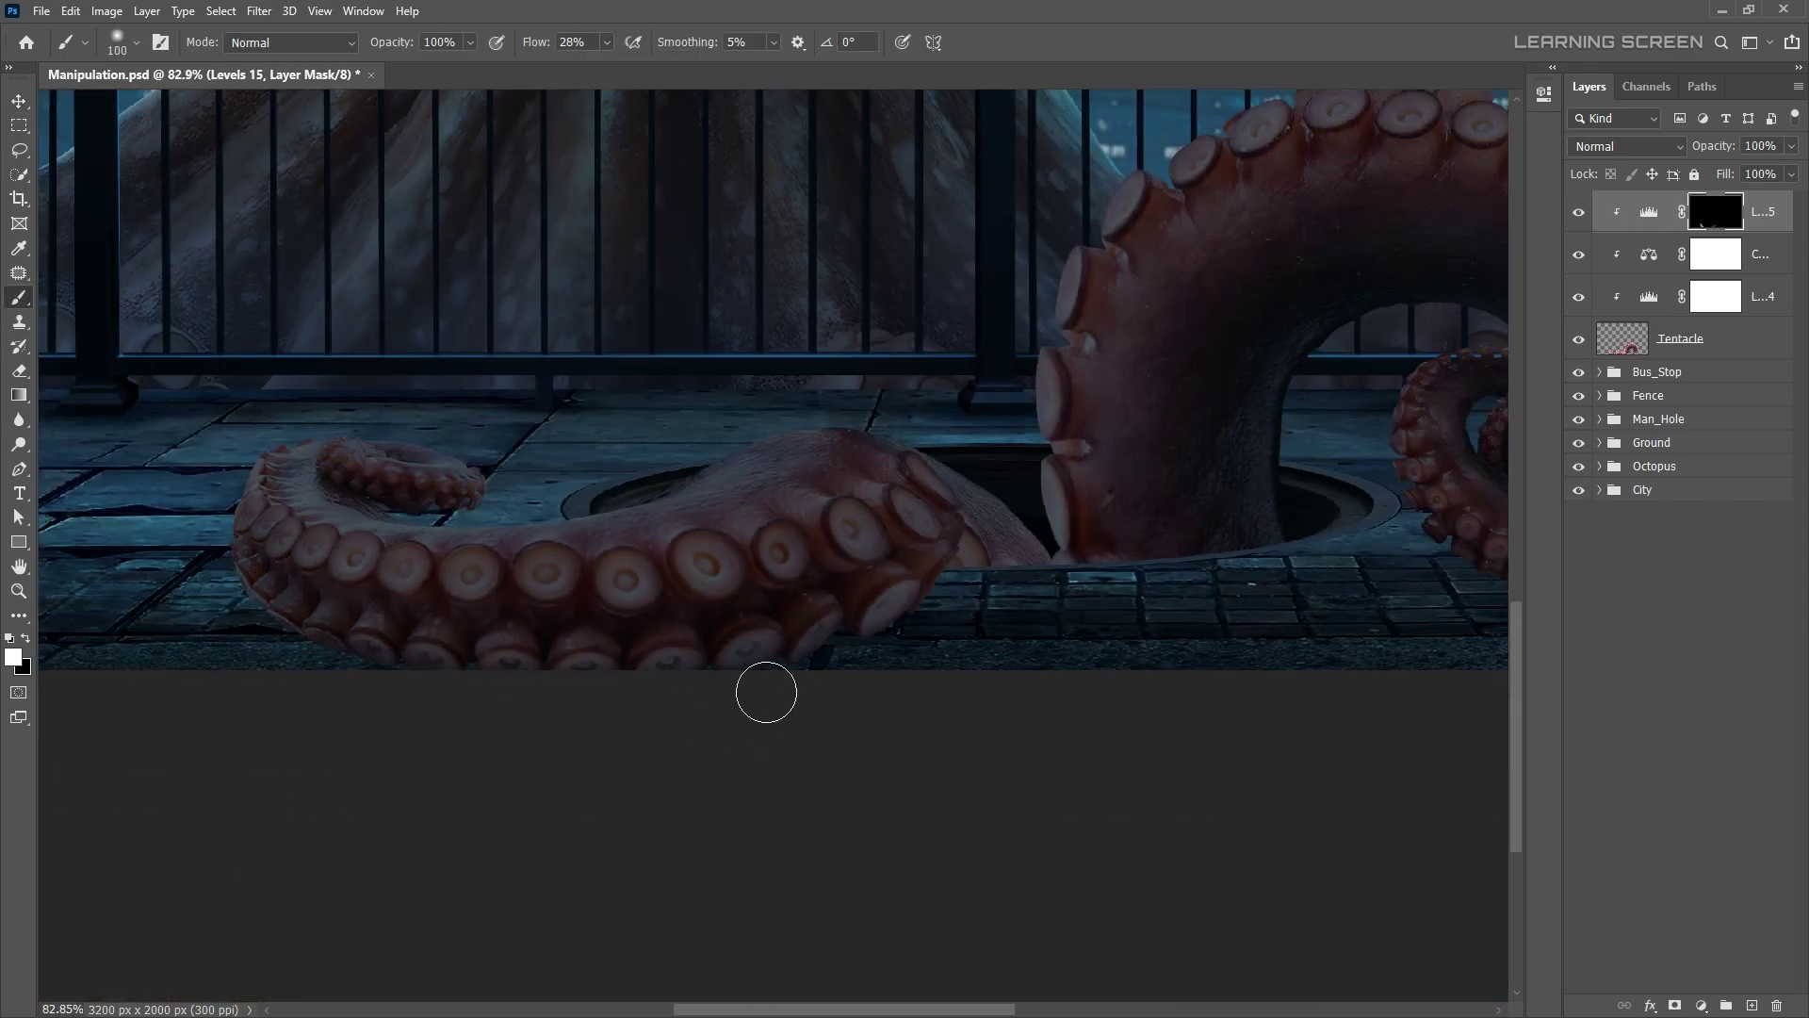
scroll(766, 692, "right", 5)
scroll(766, 693, "up", 1)
key("bracketright")
key("bracketright")
left_click_drag(1215, 566, 1135, 602)
scroll(692, 660, "down", 3)
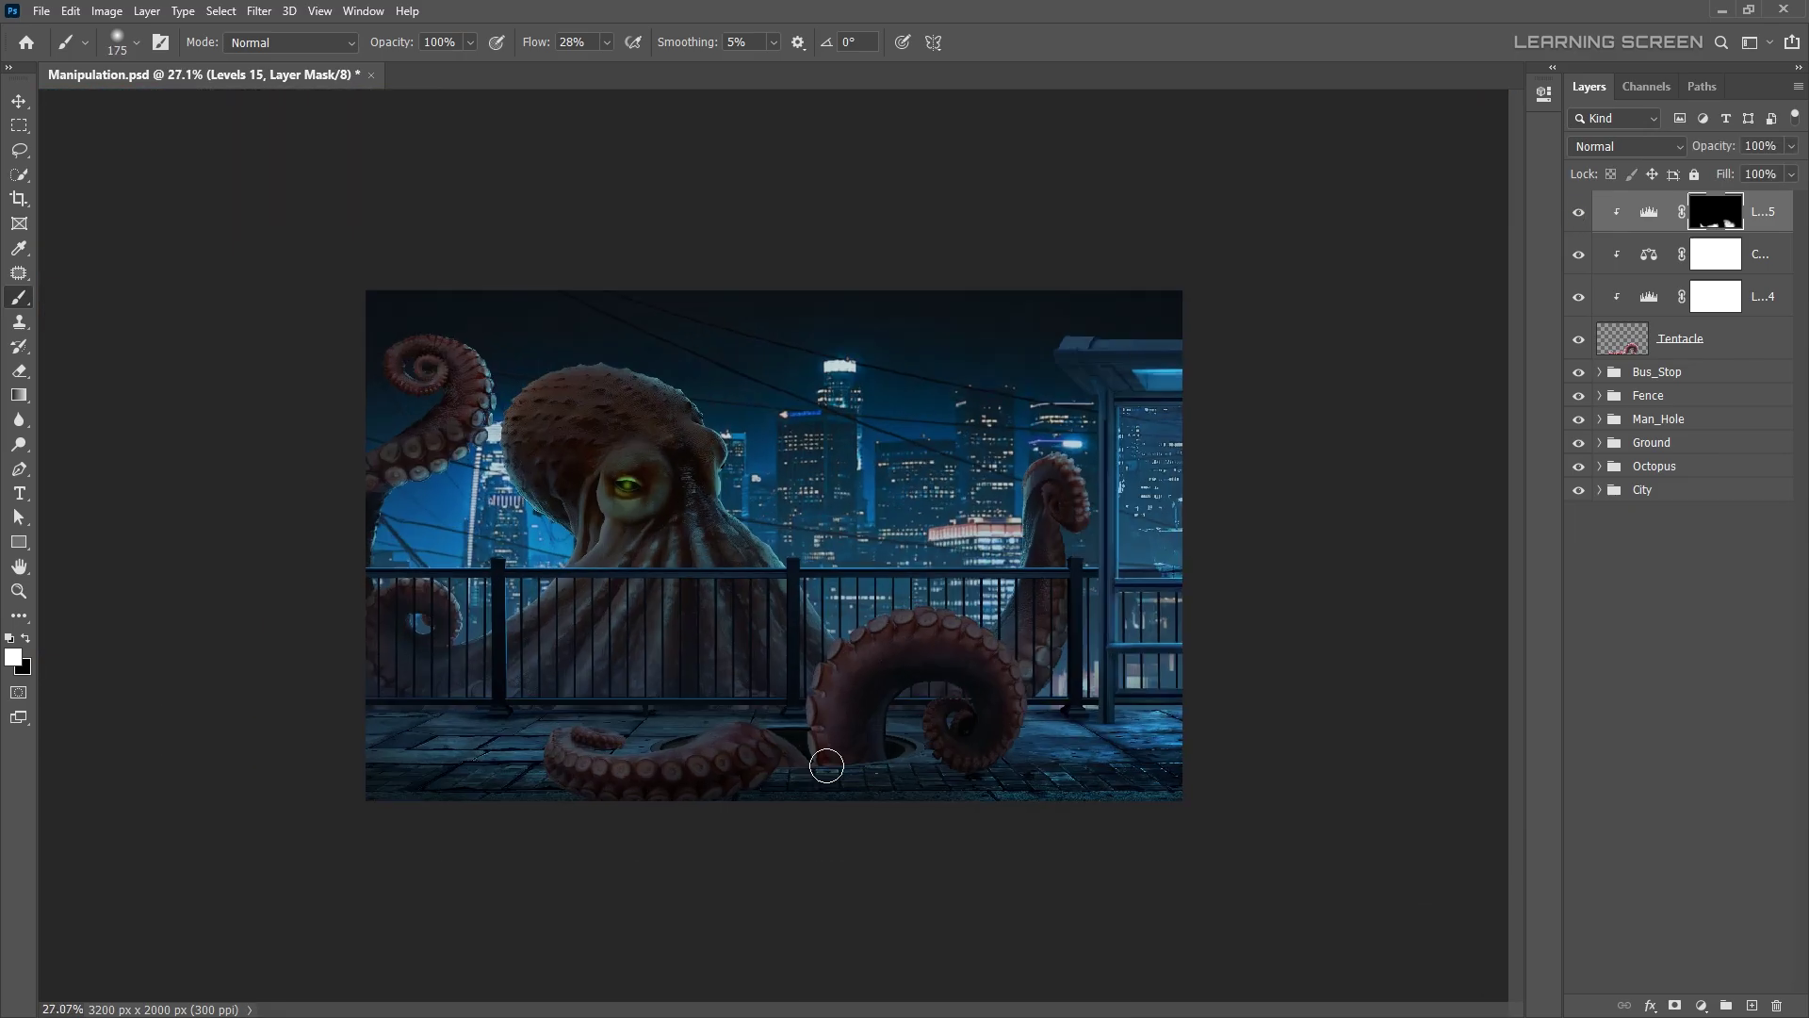
key("ctrl+0")
key("bracketright")
key("bracketright")
key("bracketright")
- Add a colorized Hue/Saturation adjustment, shifting the tentacle's hue, saturation and lightness
left_click(1702, 1005)
left_click(1696, 805)
left_click_drag(1327, 269, 1409, 269)
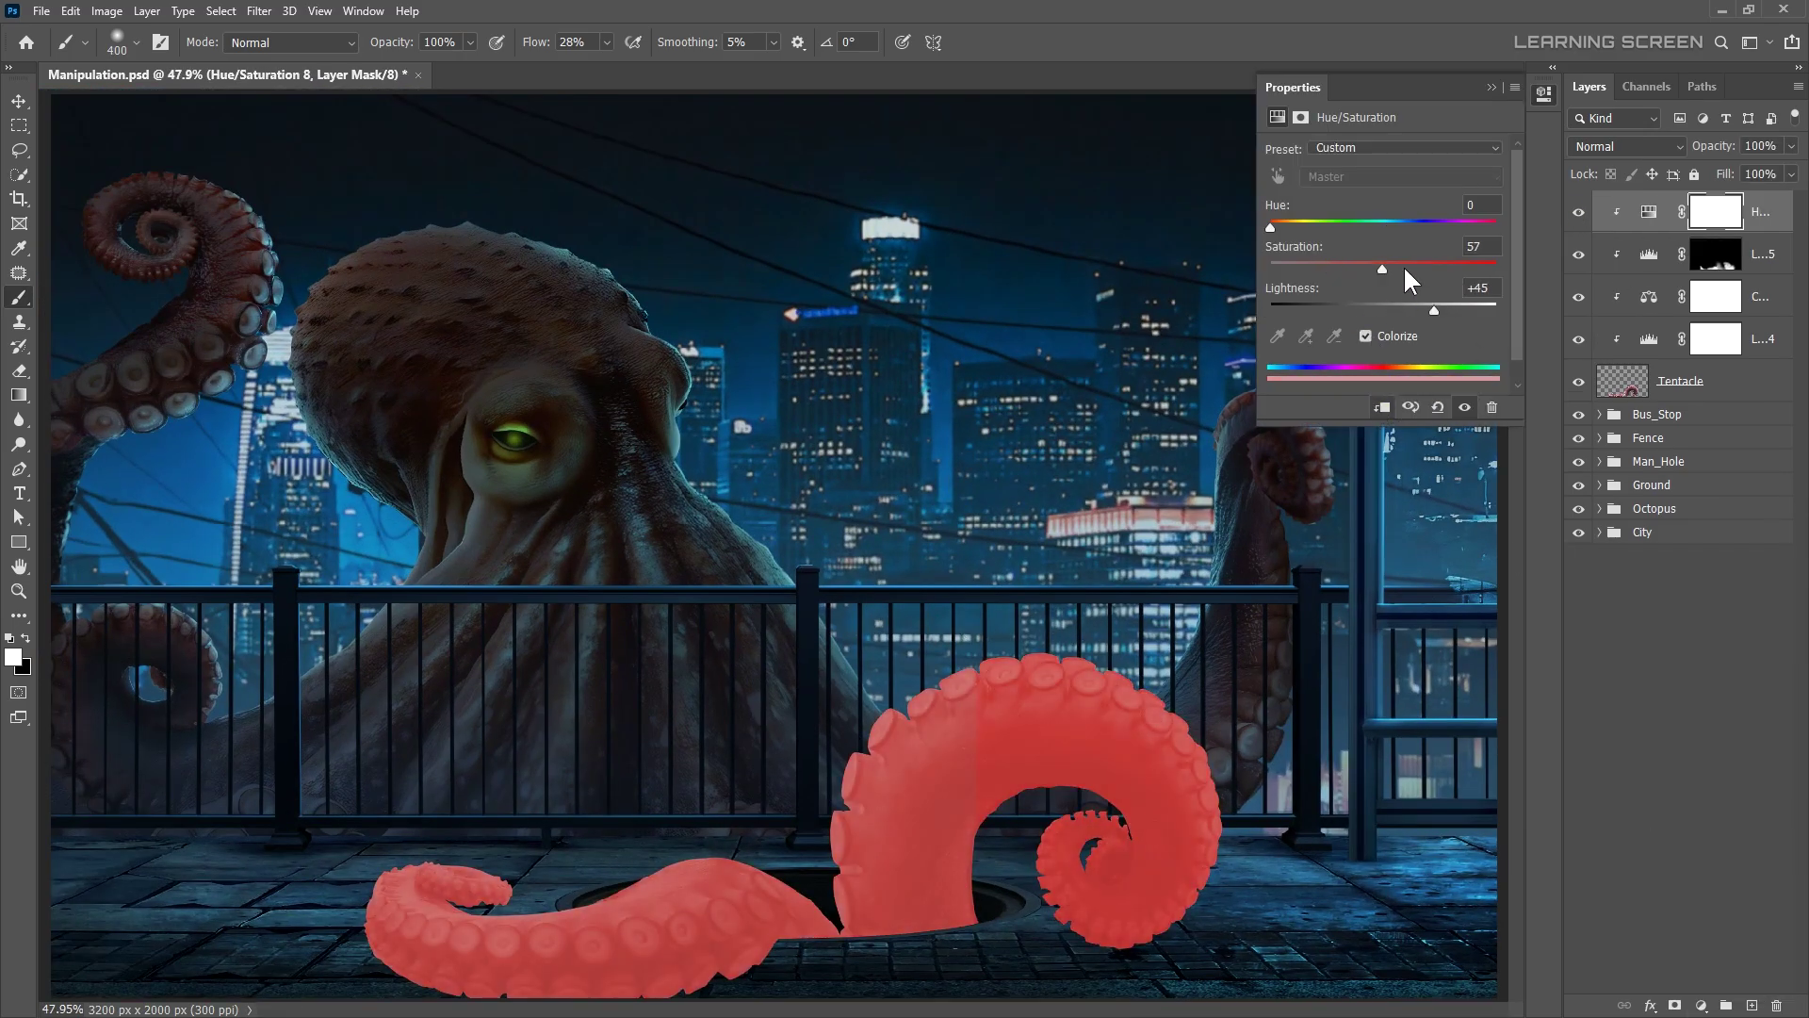
left_click_drag(1270, 227, 1412, 224)
left_click(1491, 87)
- Limit the glow to brighter underlying areas via Blend If and set Color Dodge blending
left_click(1651, 1005)
left_click(1664, 823)
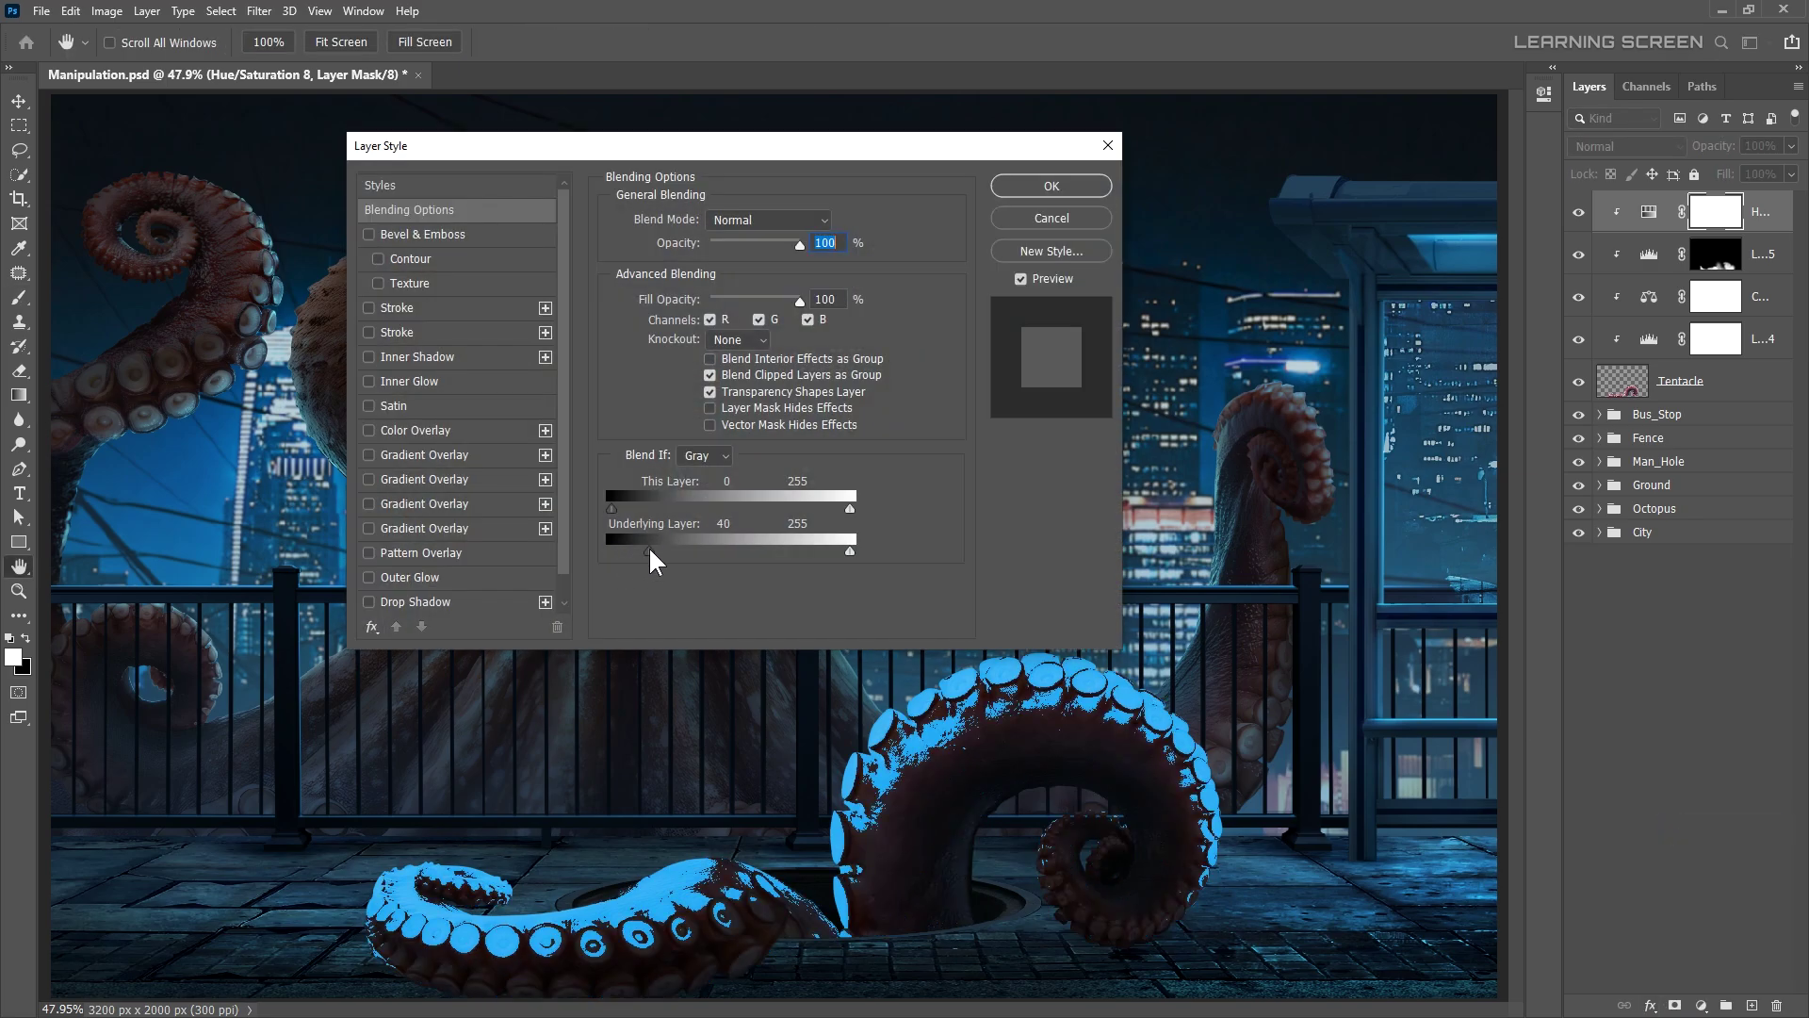
left_click_drag(612, 558, 688, 558)
key("Return")
scroll(887, 497, "down", 1)
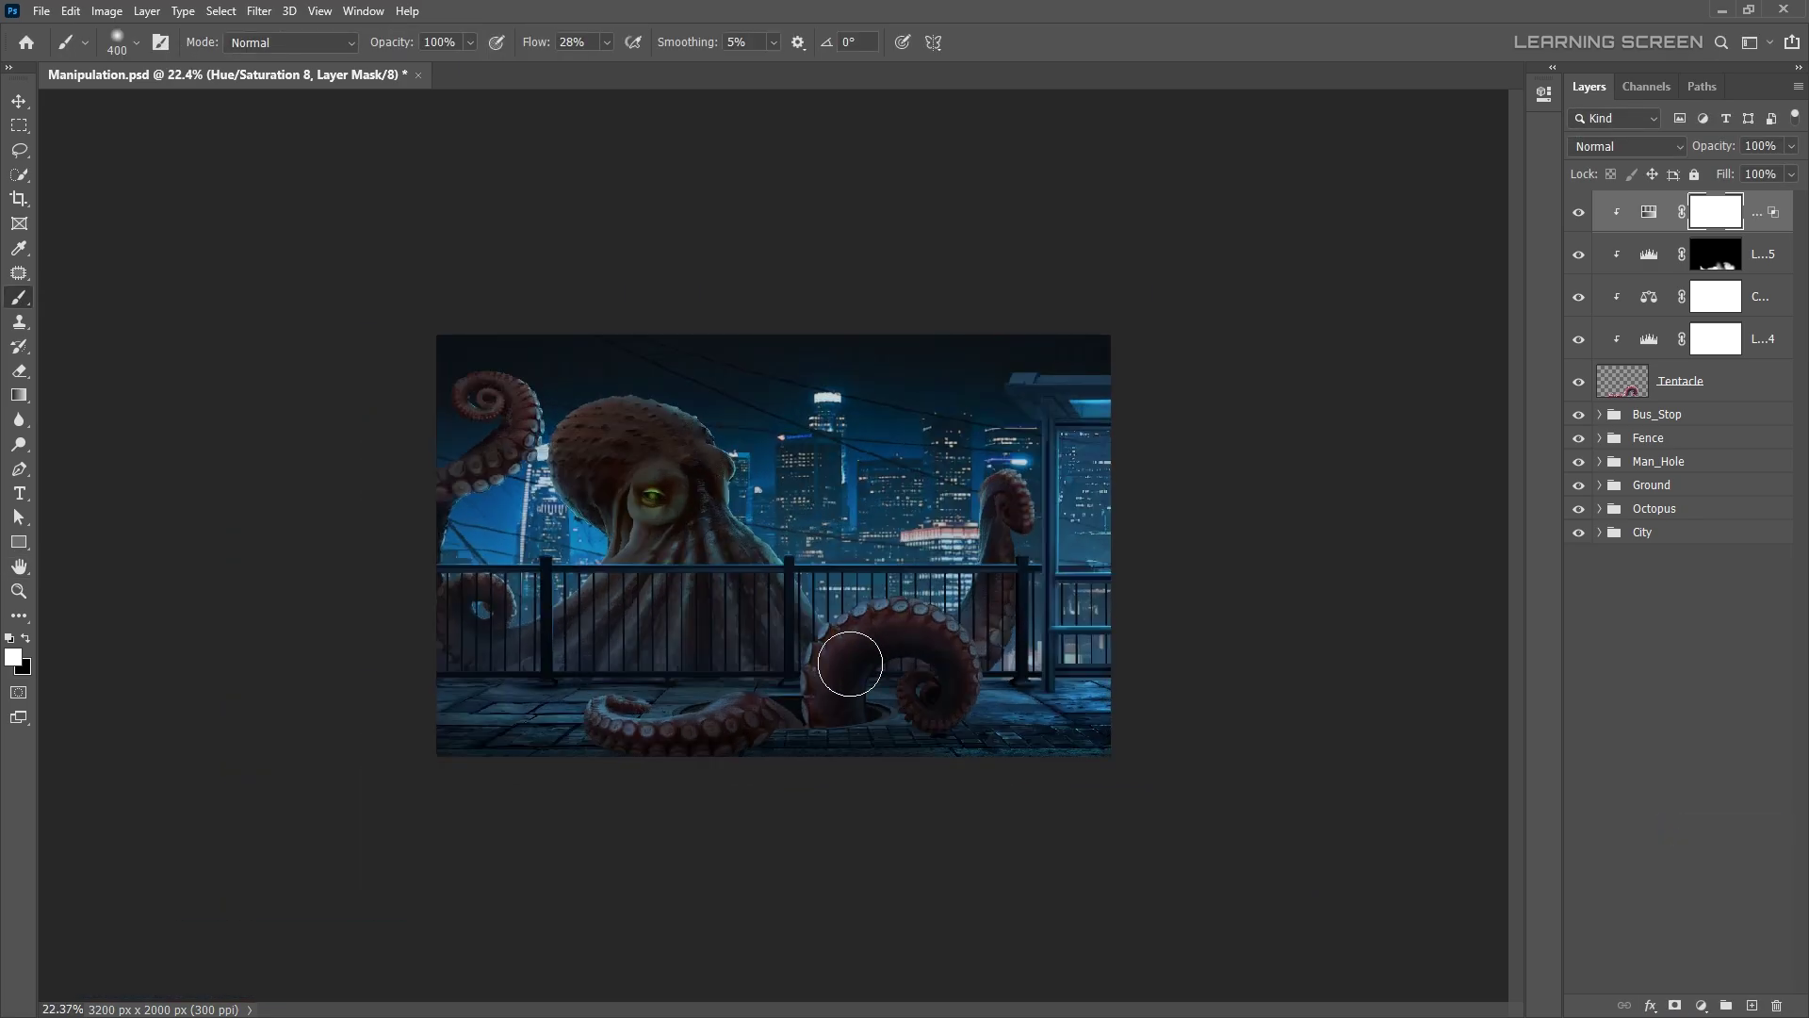
left_click(1627, 147)
left_click(1621, 350)
scroll(1147, 680, "down", 4)
scroll(720, 424, "up", 3)
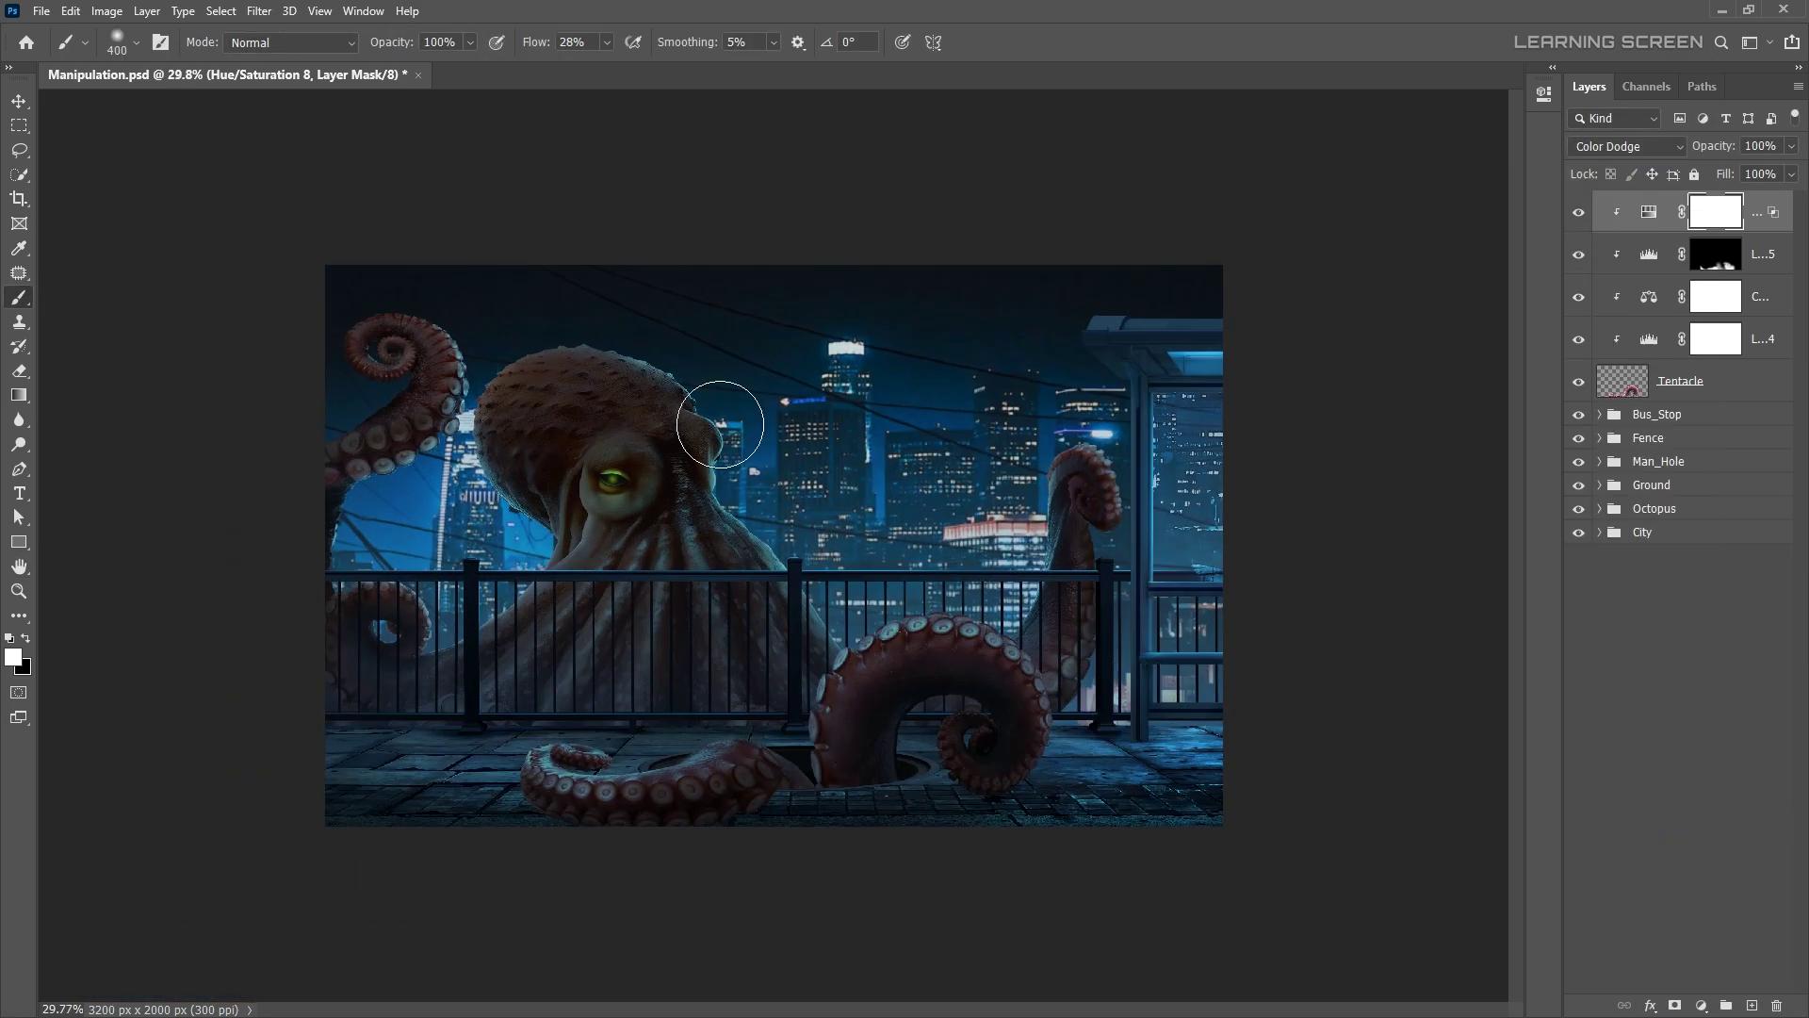
- Group the selected tentacle layers into a new group named Tentacles
right_click(1732, 386)
left_click(1687, 382)
key("Return")
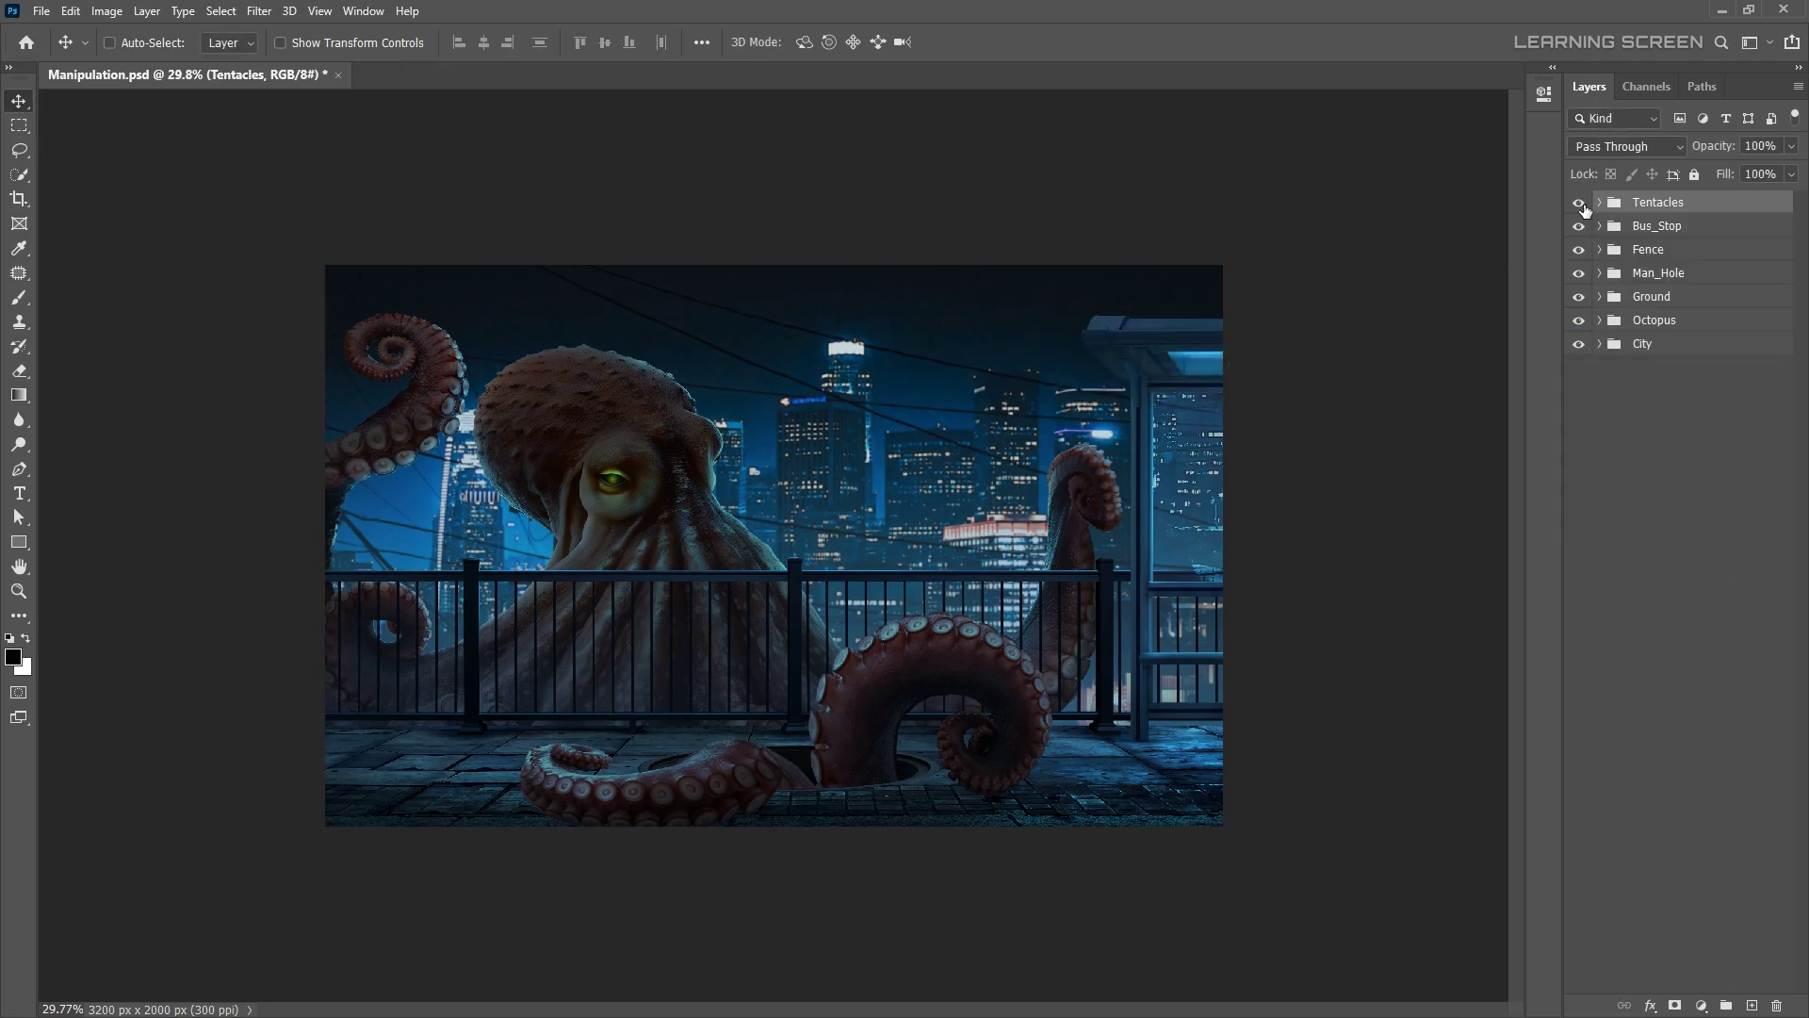
left_click(42, 11)
- Place Boy.png on the tentacle and clip a Levels lowering output white to darken him
left_click(57, 55)
double_click(375, 179)
left_click_drag(782, 577, 675, 377)
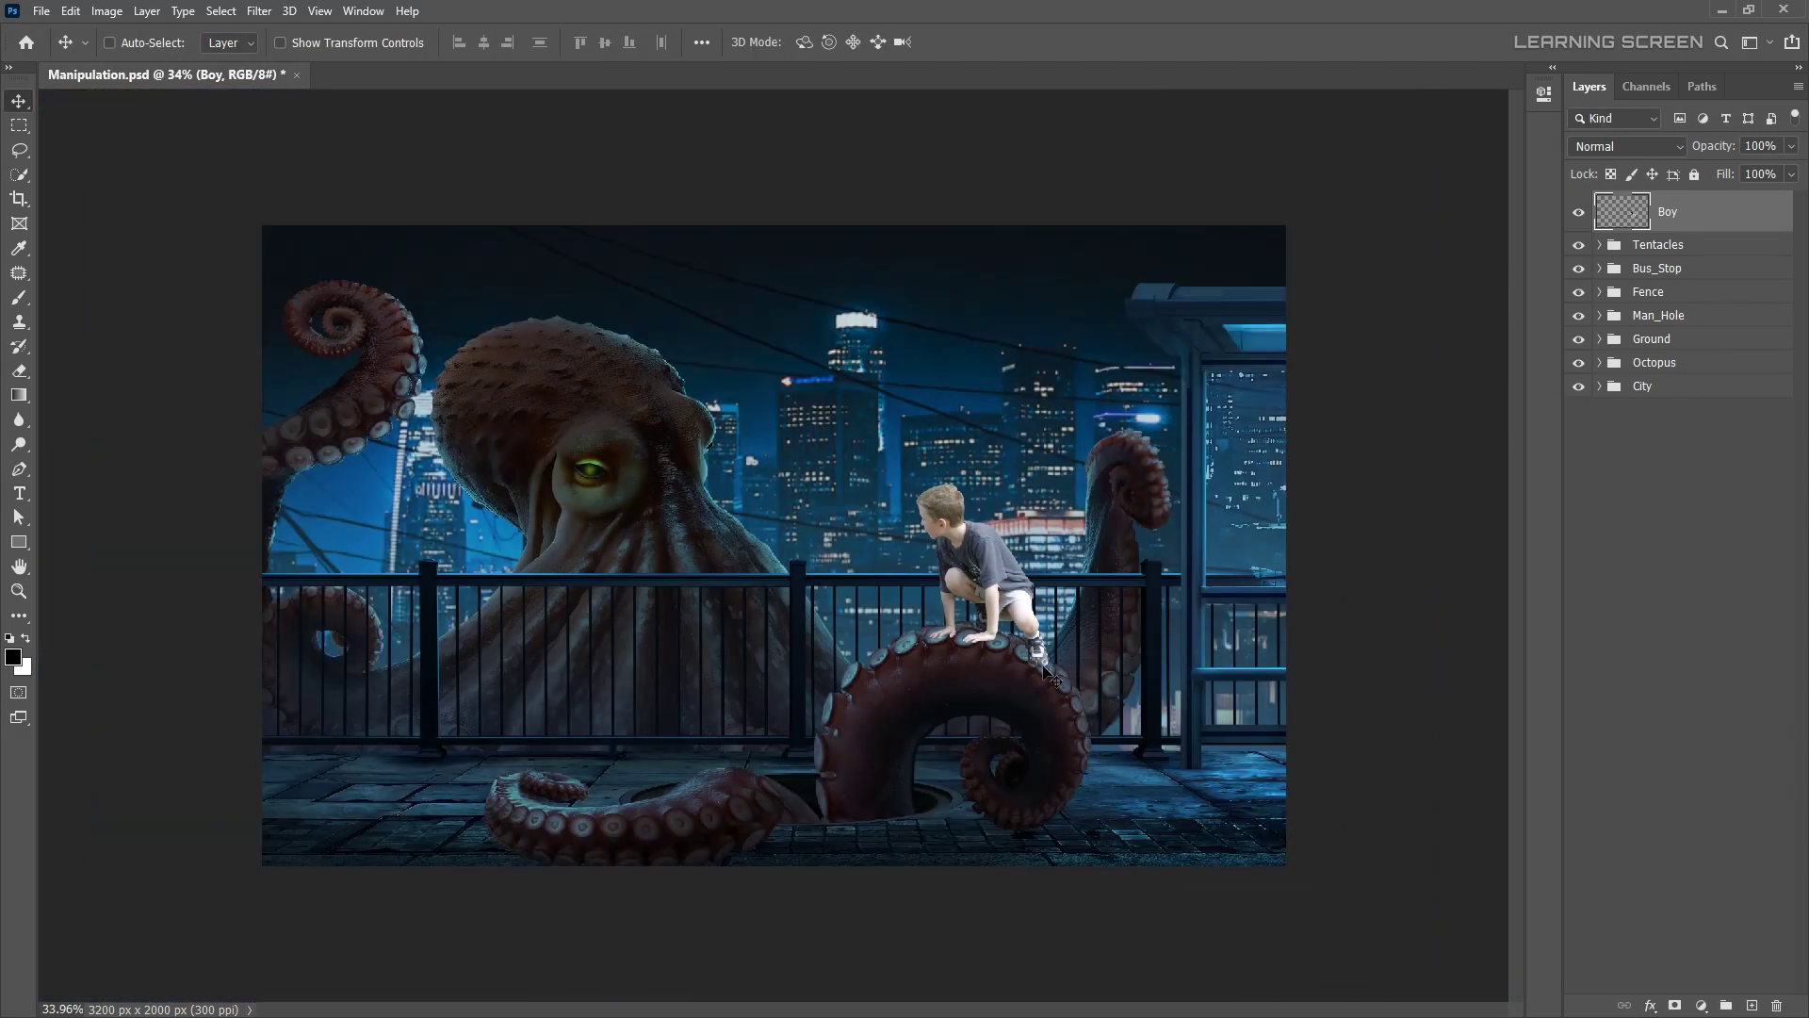
left_click(1702, 1006)
left_click(1686, 750)
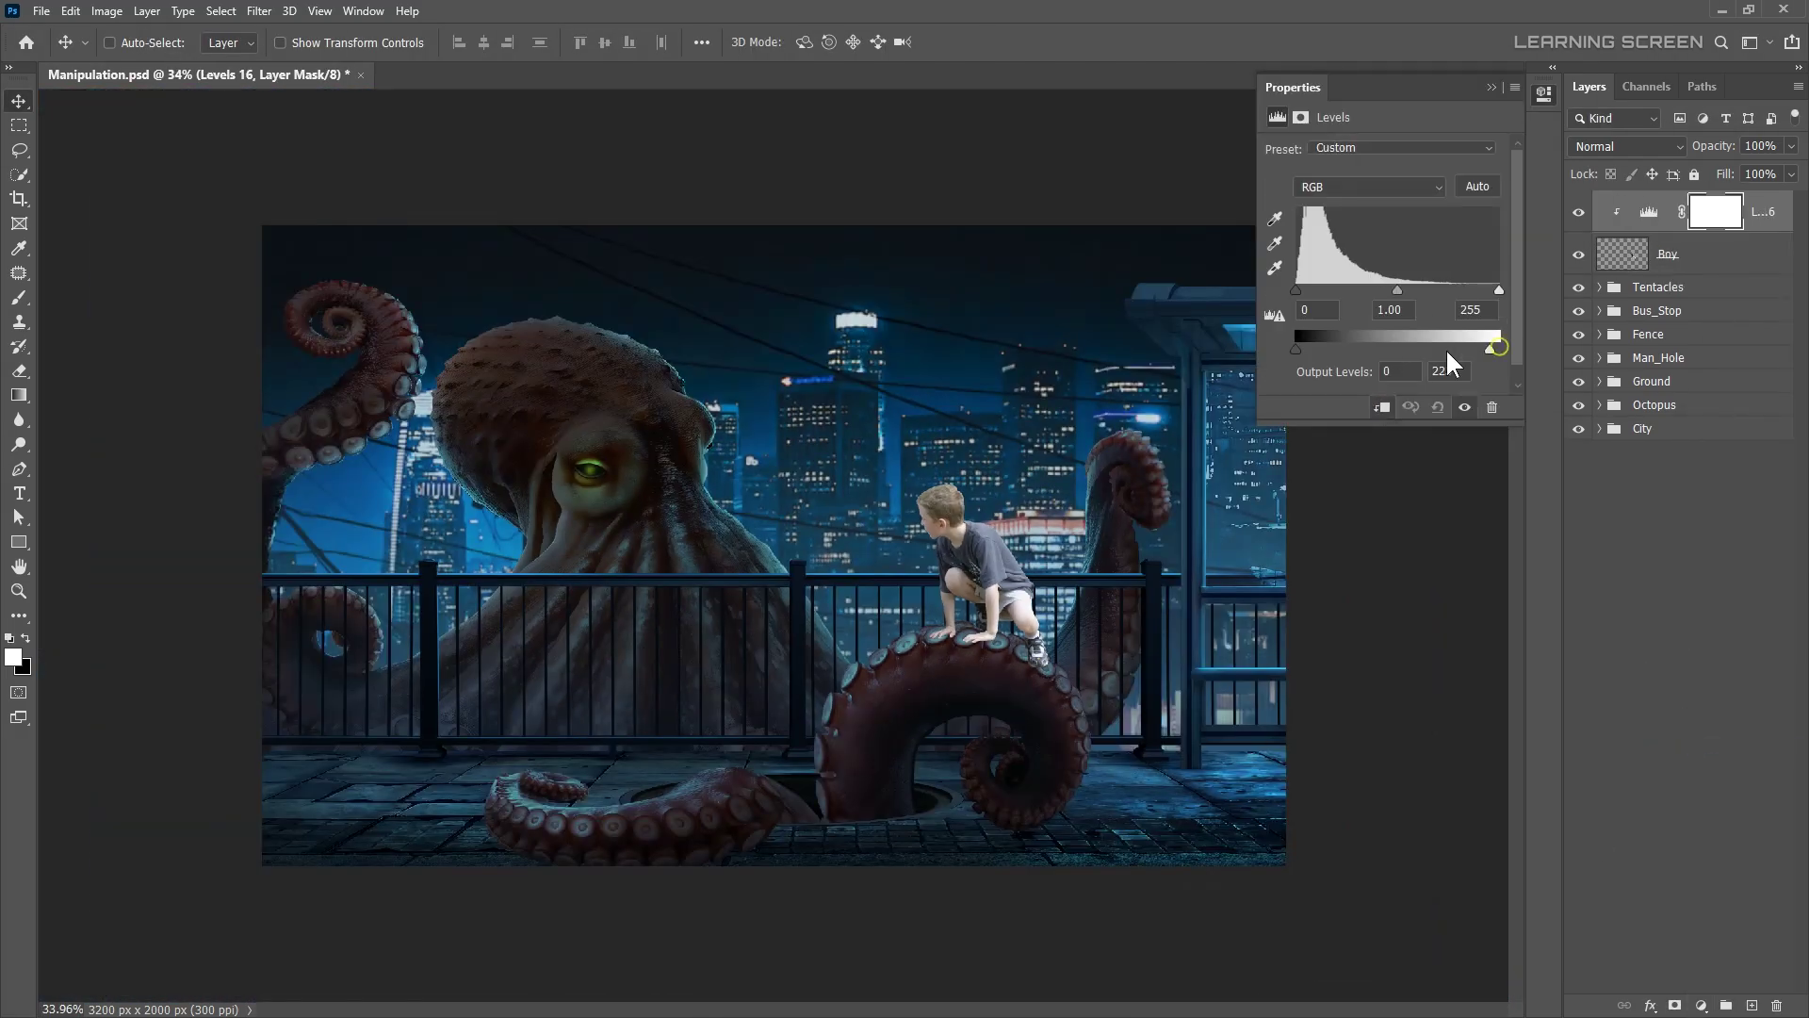
left_click(1382, 408)
left_click_drag(1498, 349, 1359, 350)
- Clip a Color Balance to the boy, adjusting the shadow tones
left_click(1702, 1005)
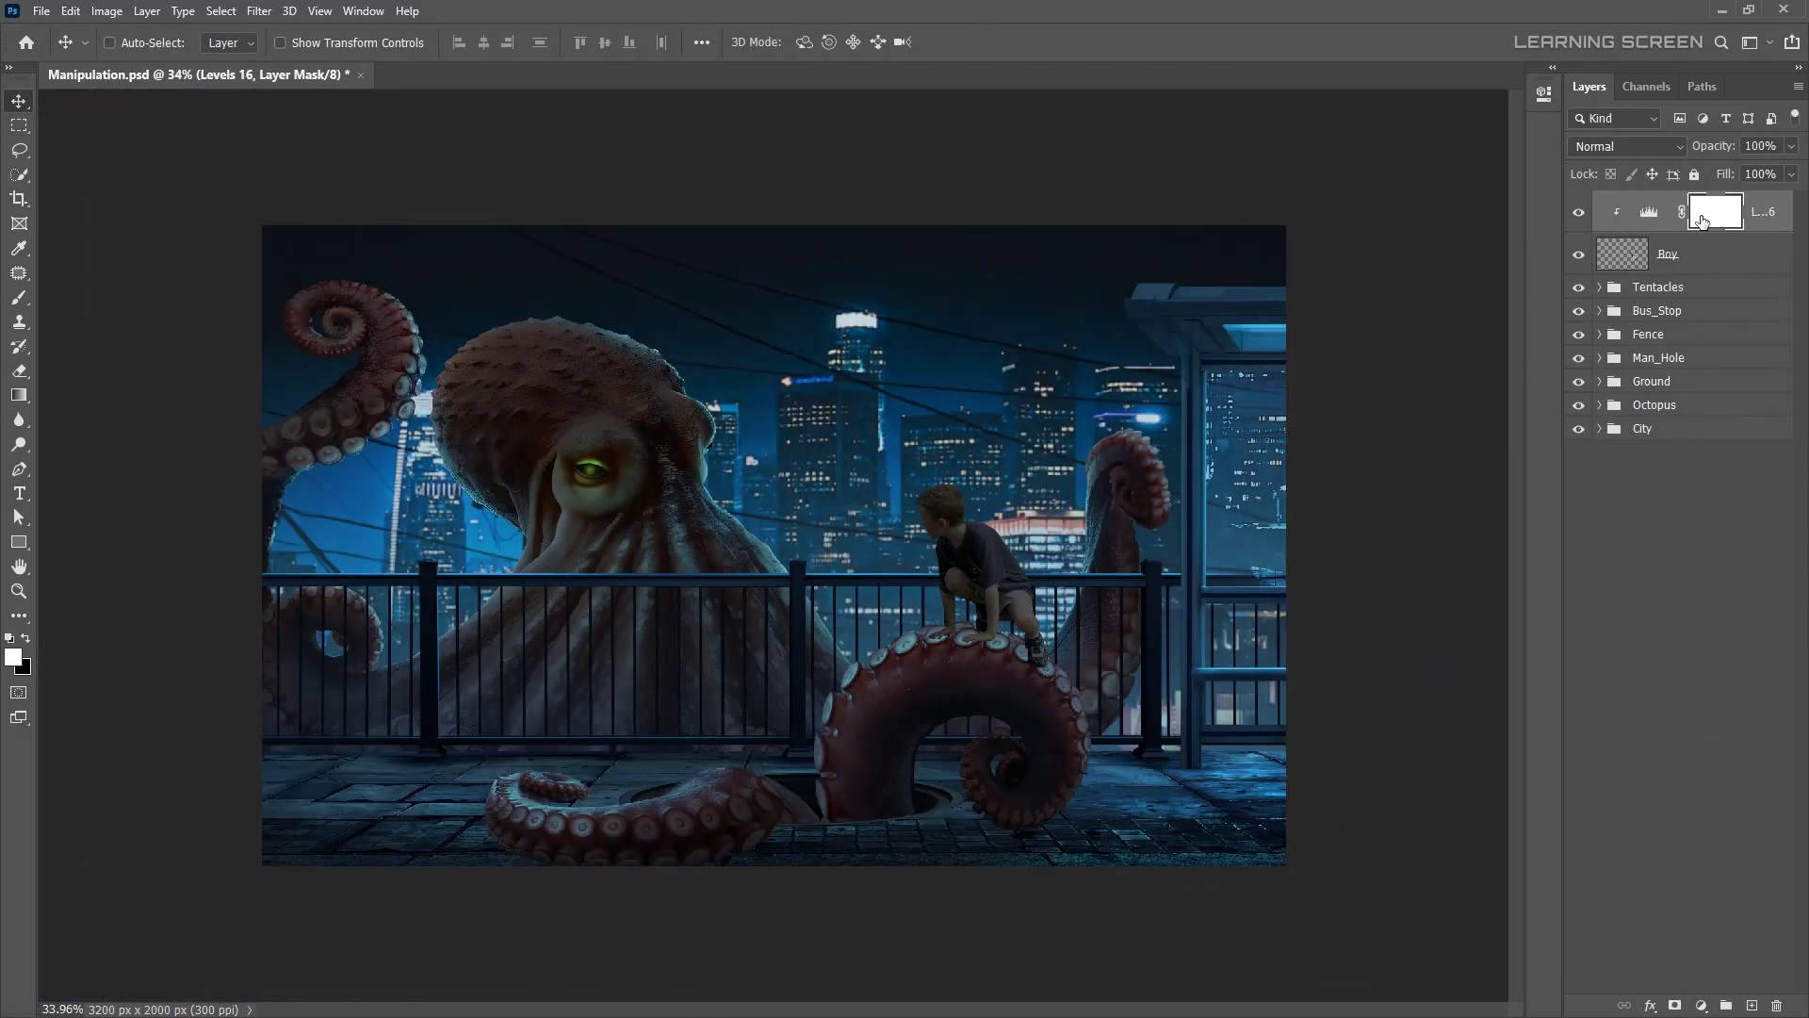
left_click(1686, 861)
left_click(1382, 407)
left_click(1357, 150)
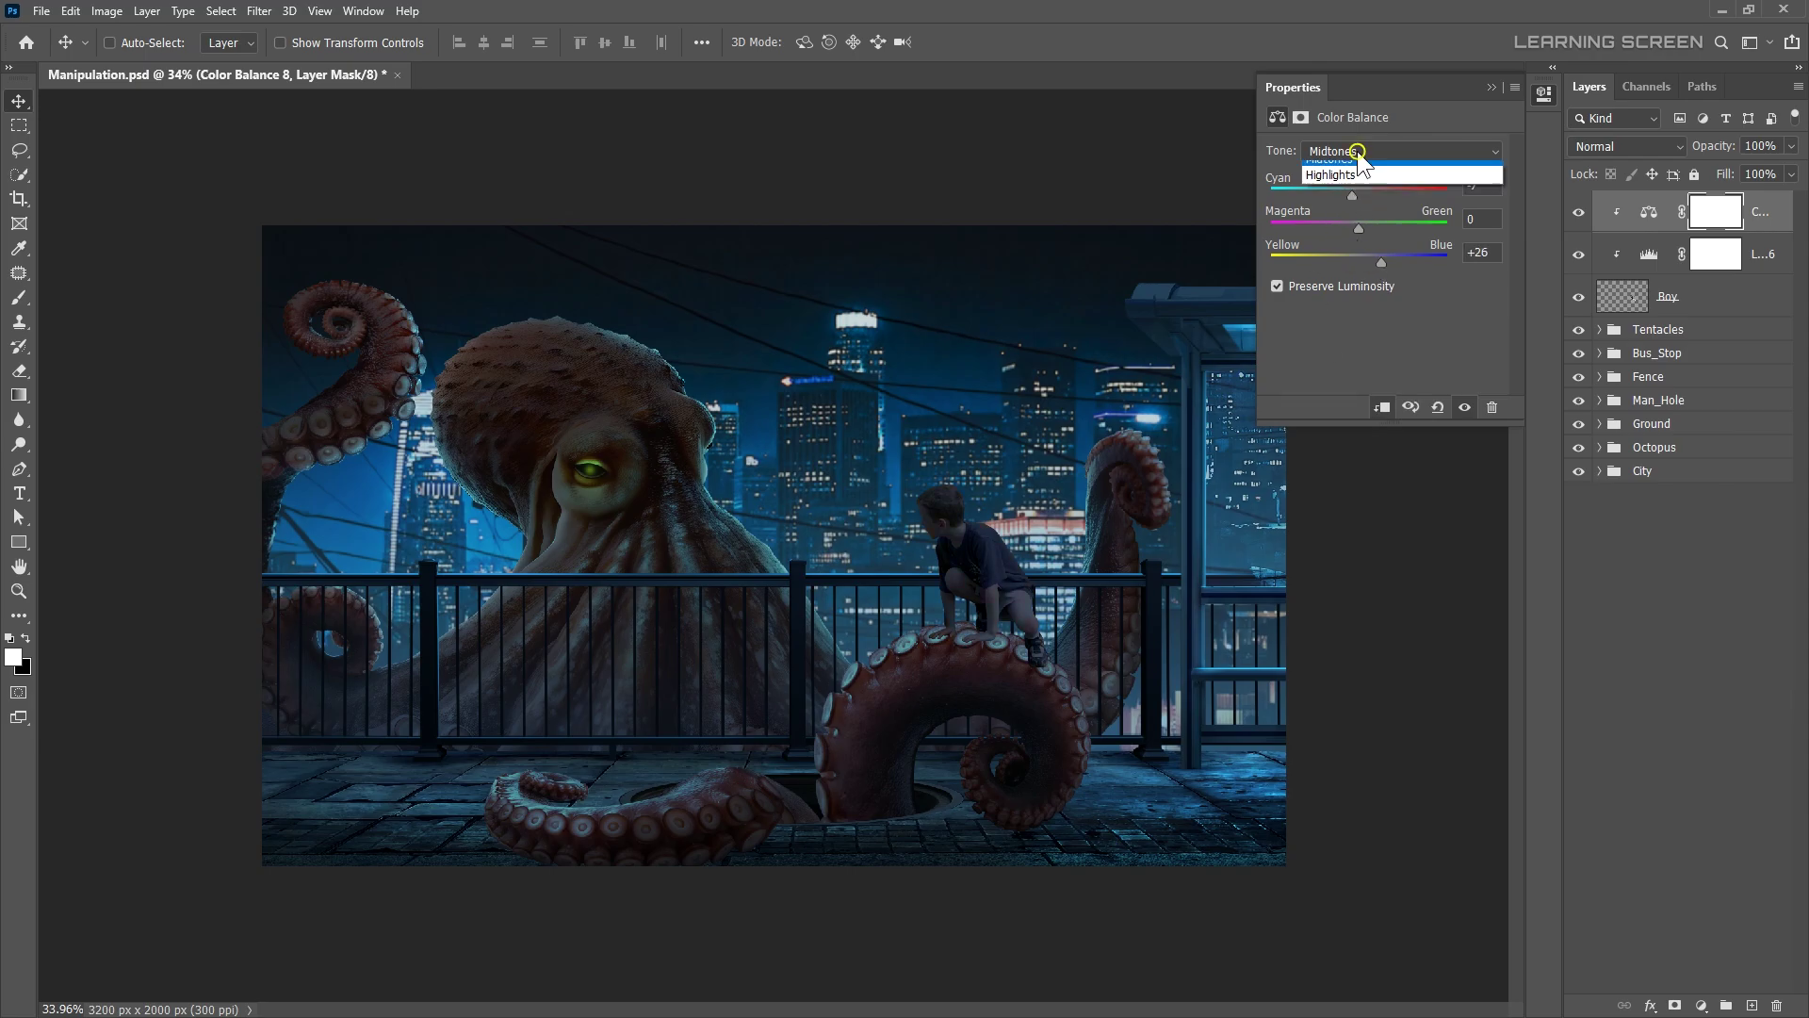
left_click(1492, 88)
- Clip a blue Colorize Hue/Saturation to the boy in Color Dodge mode with reduced fill
left_click(1702, 1005)
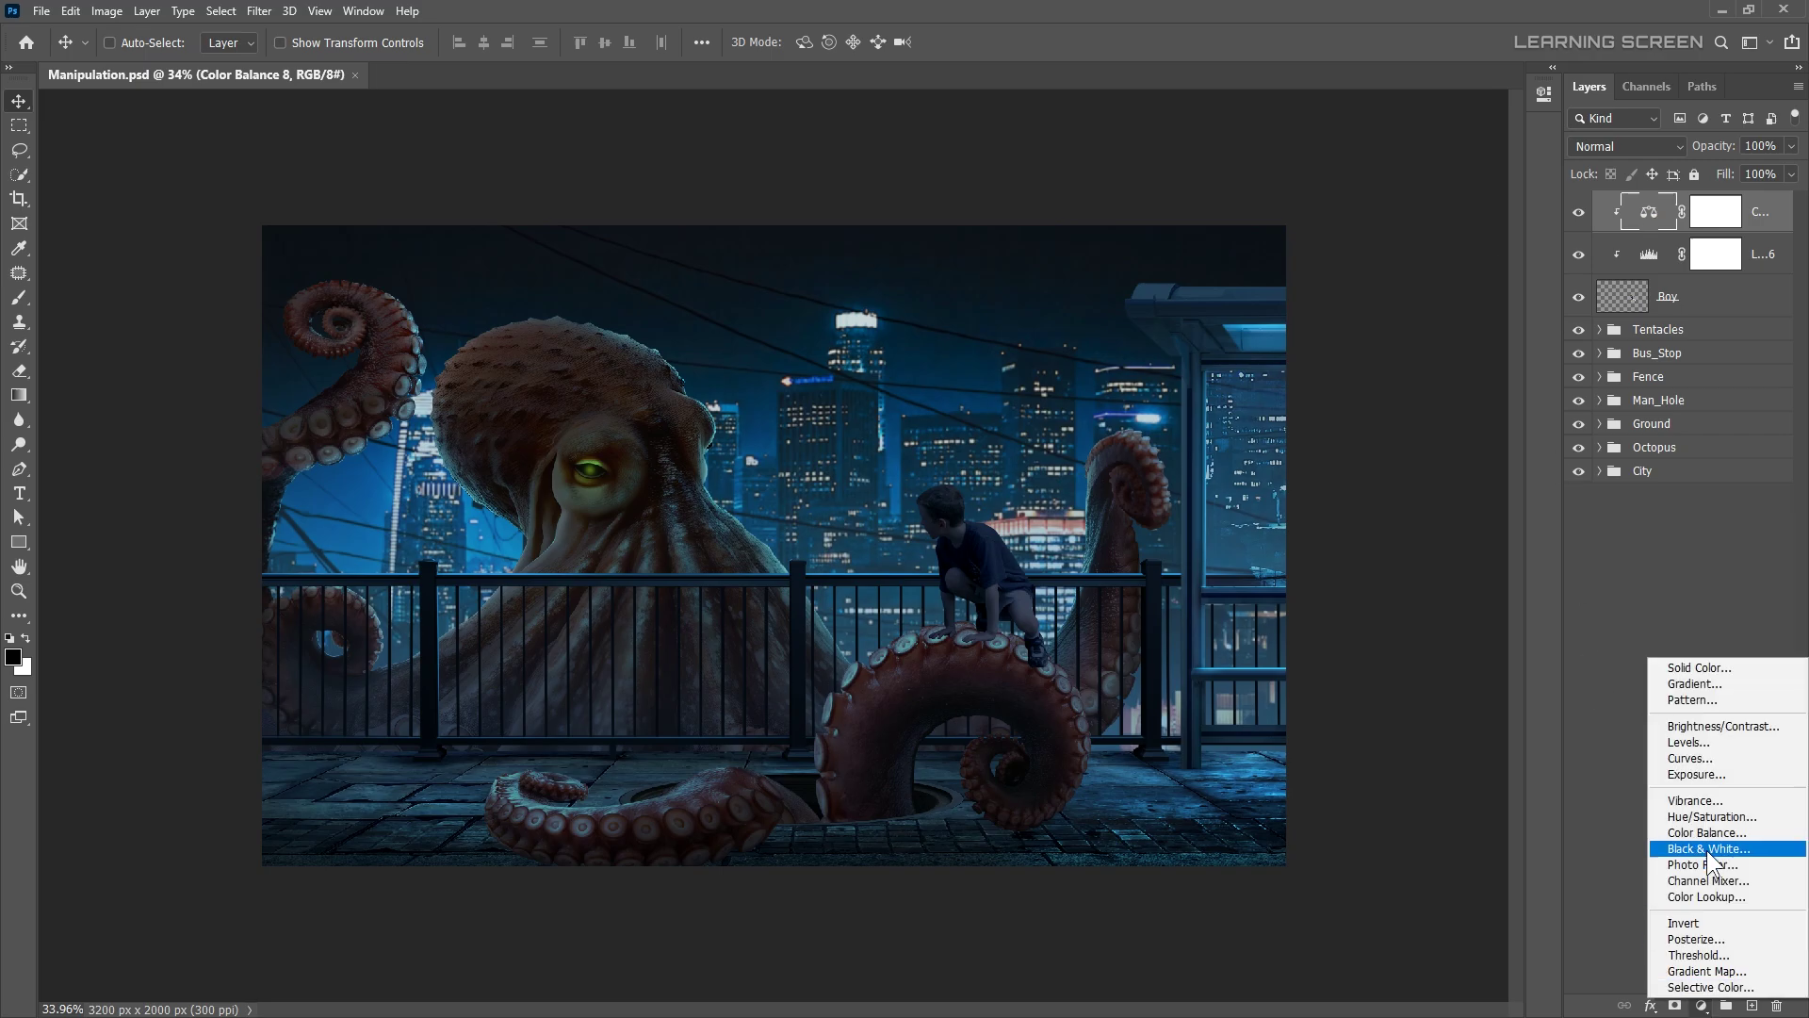
left_click(1711, 816)
left_click(1373, 337)
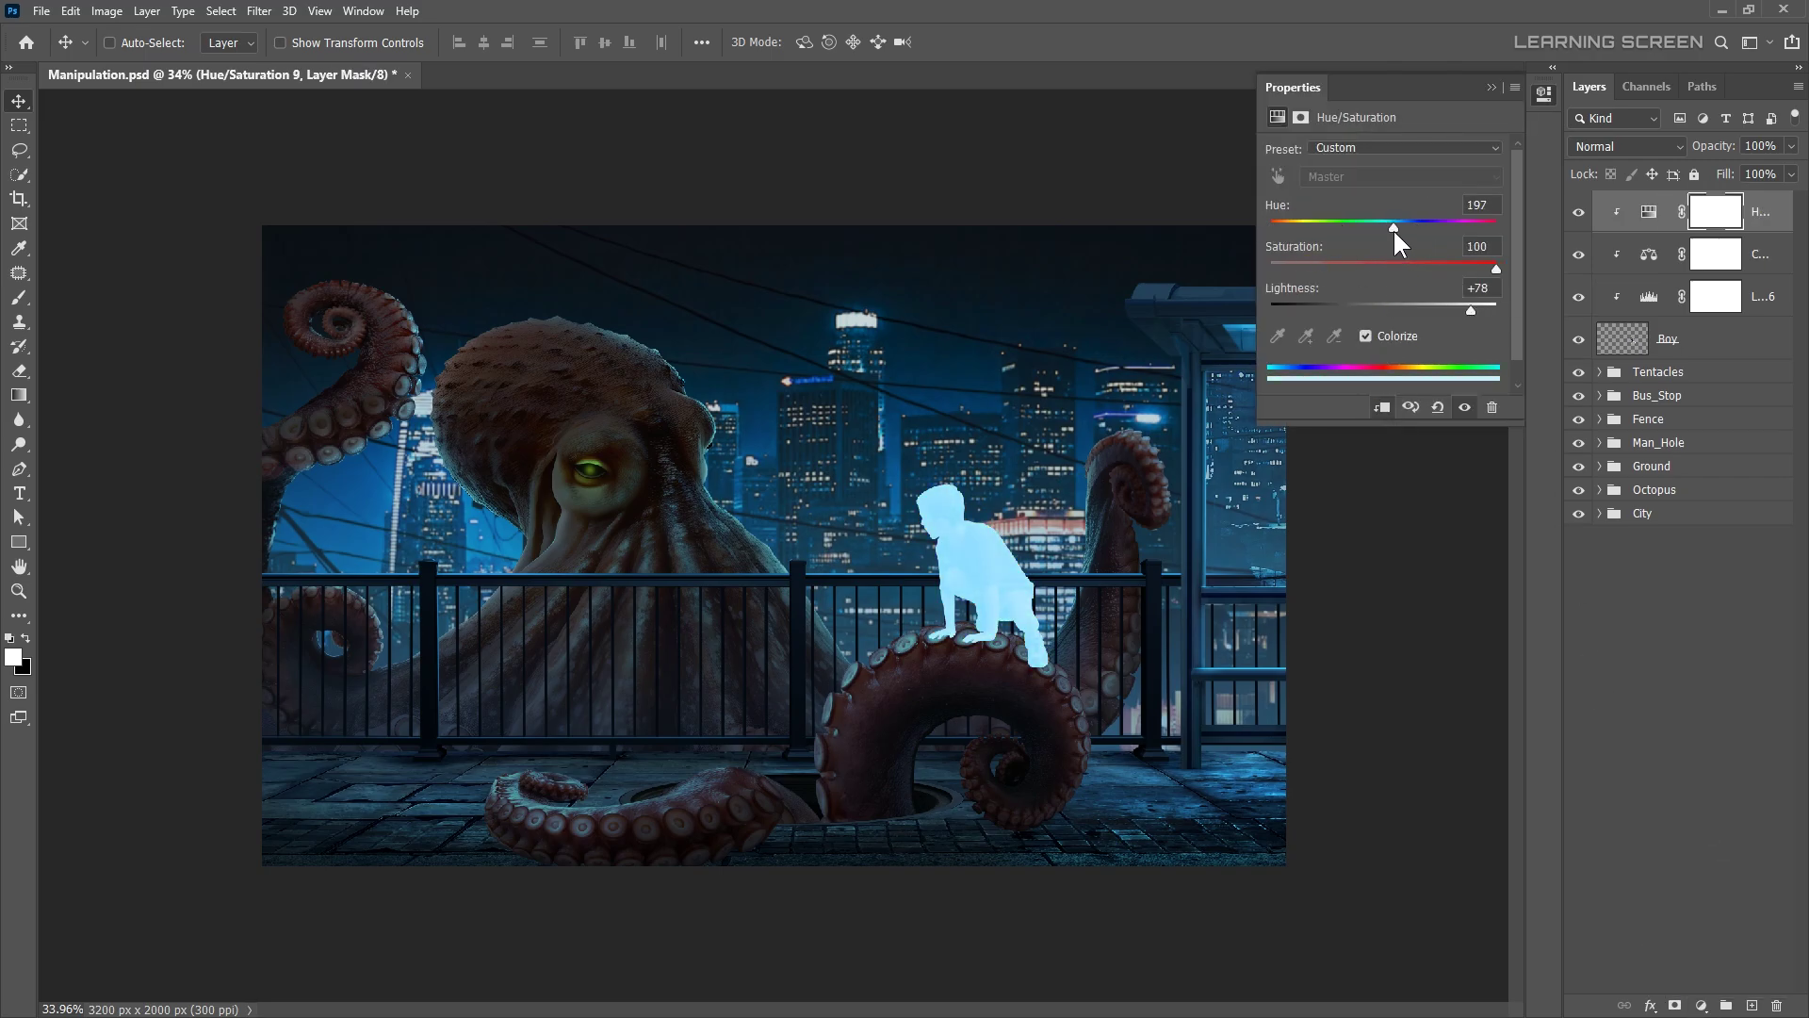
left_click_drag(1471, 310, 1426, 311)
left_click(1492, 87)
left_click(1602, 146)
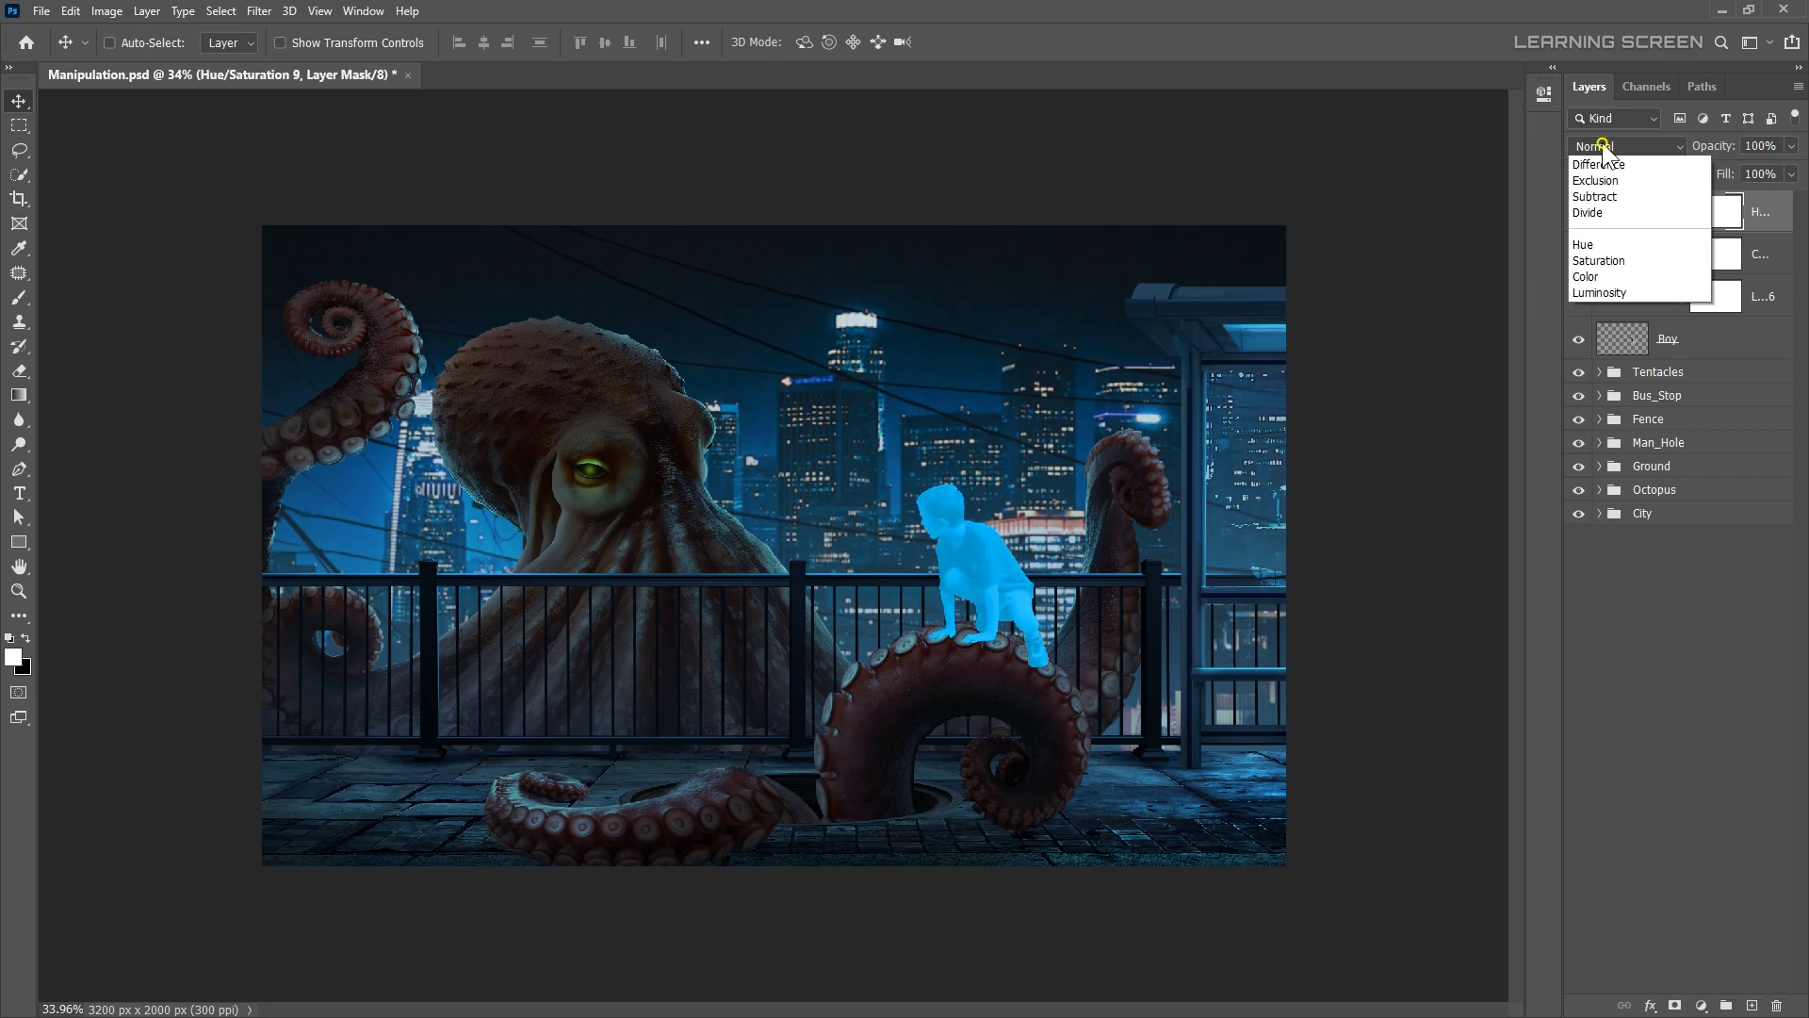
left_click(1791, 174)
left_click_drag(1790, 196, 1778, 196)
double_click(1648, 218)
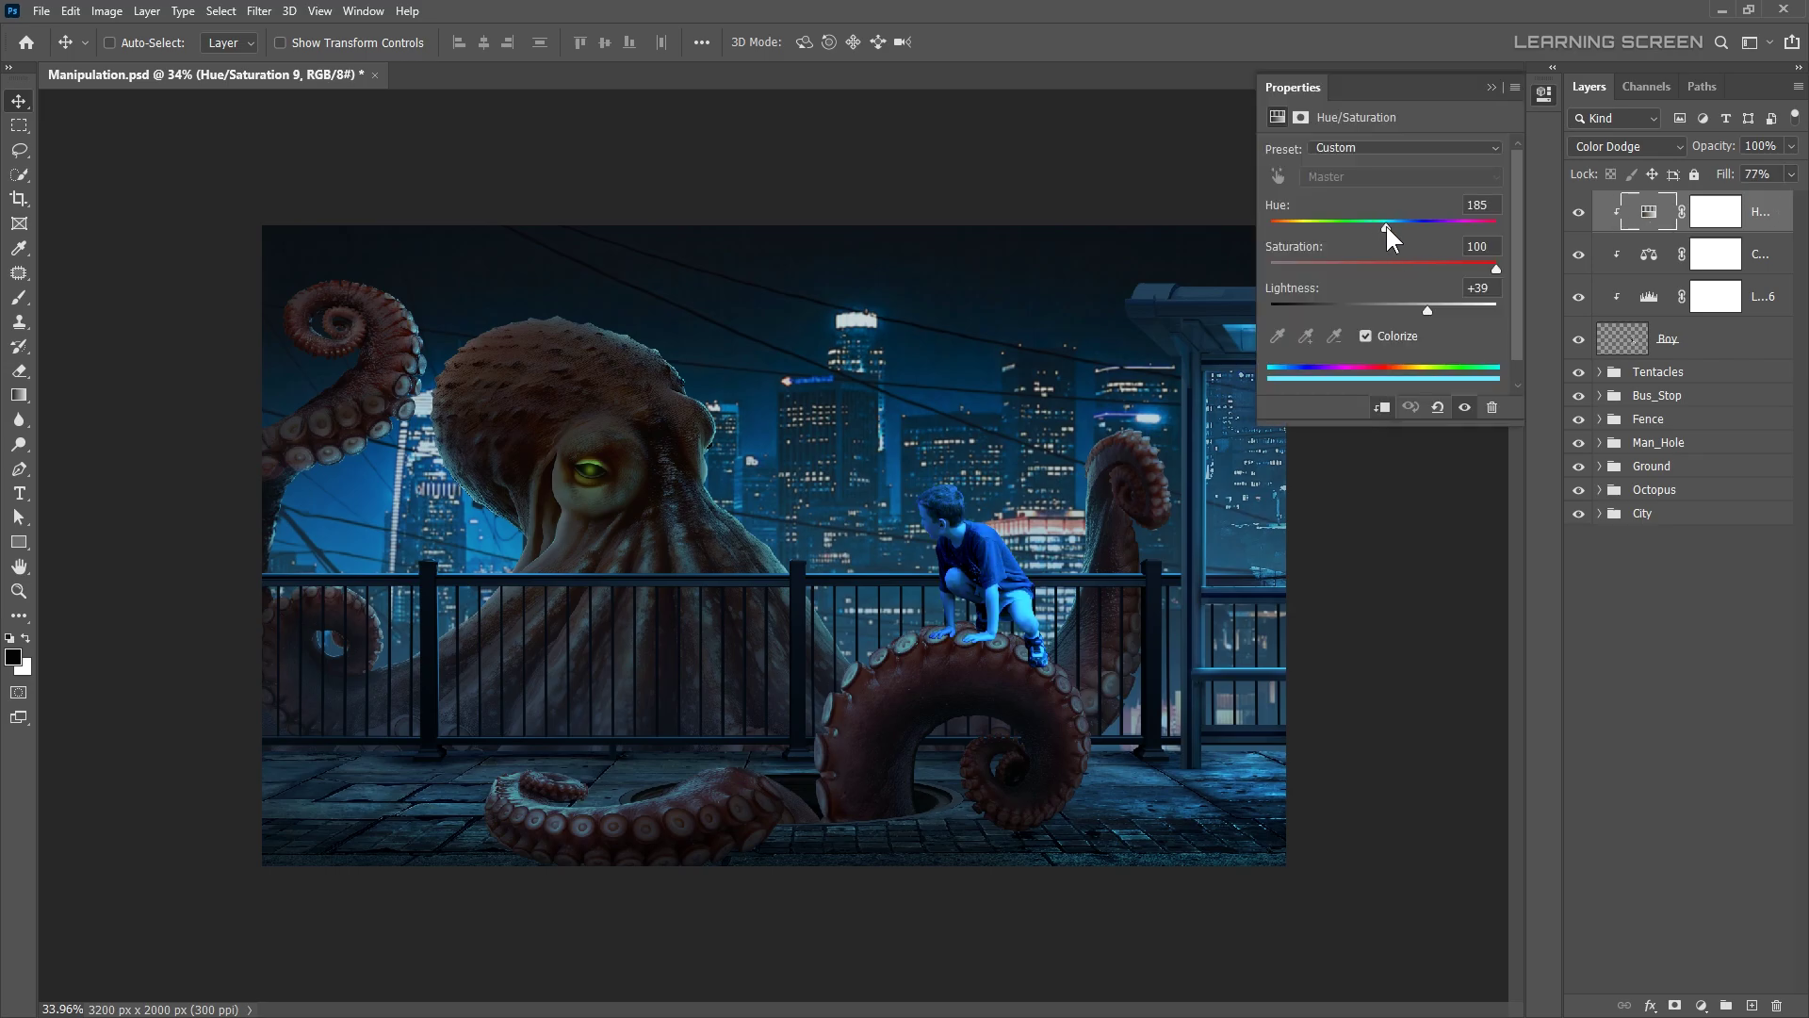
left_click_drag(1385, 223, 1368, 217)
- Invert the tint's mask to black and brush white blue rim glow along the boy's hair
left_click(1727, 215)
key("ctrl+i")
scroll(945, 520, "up", 5)
key("b")
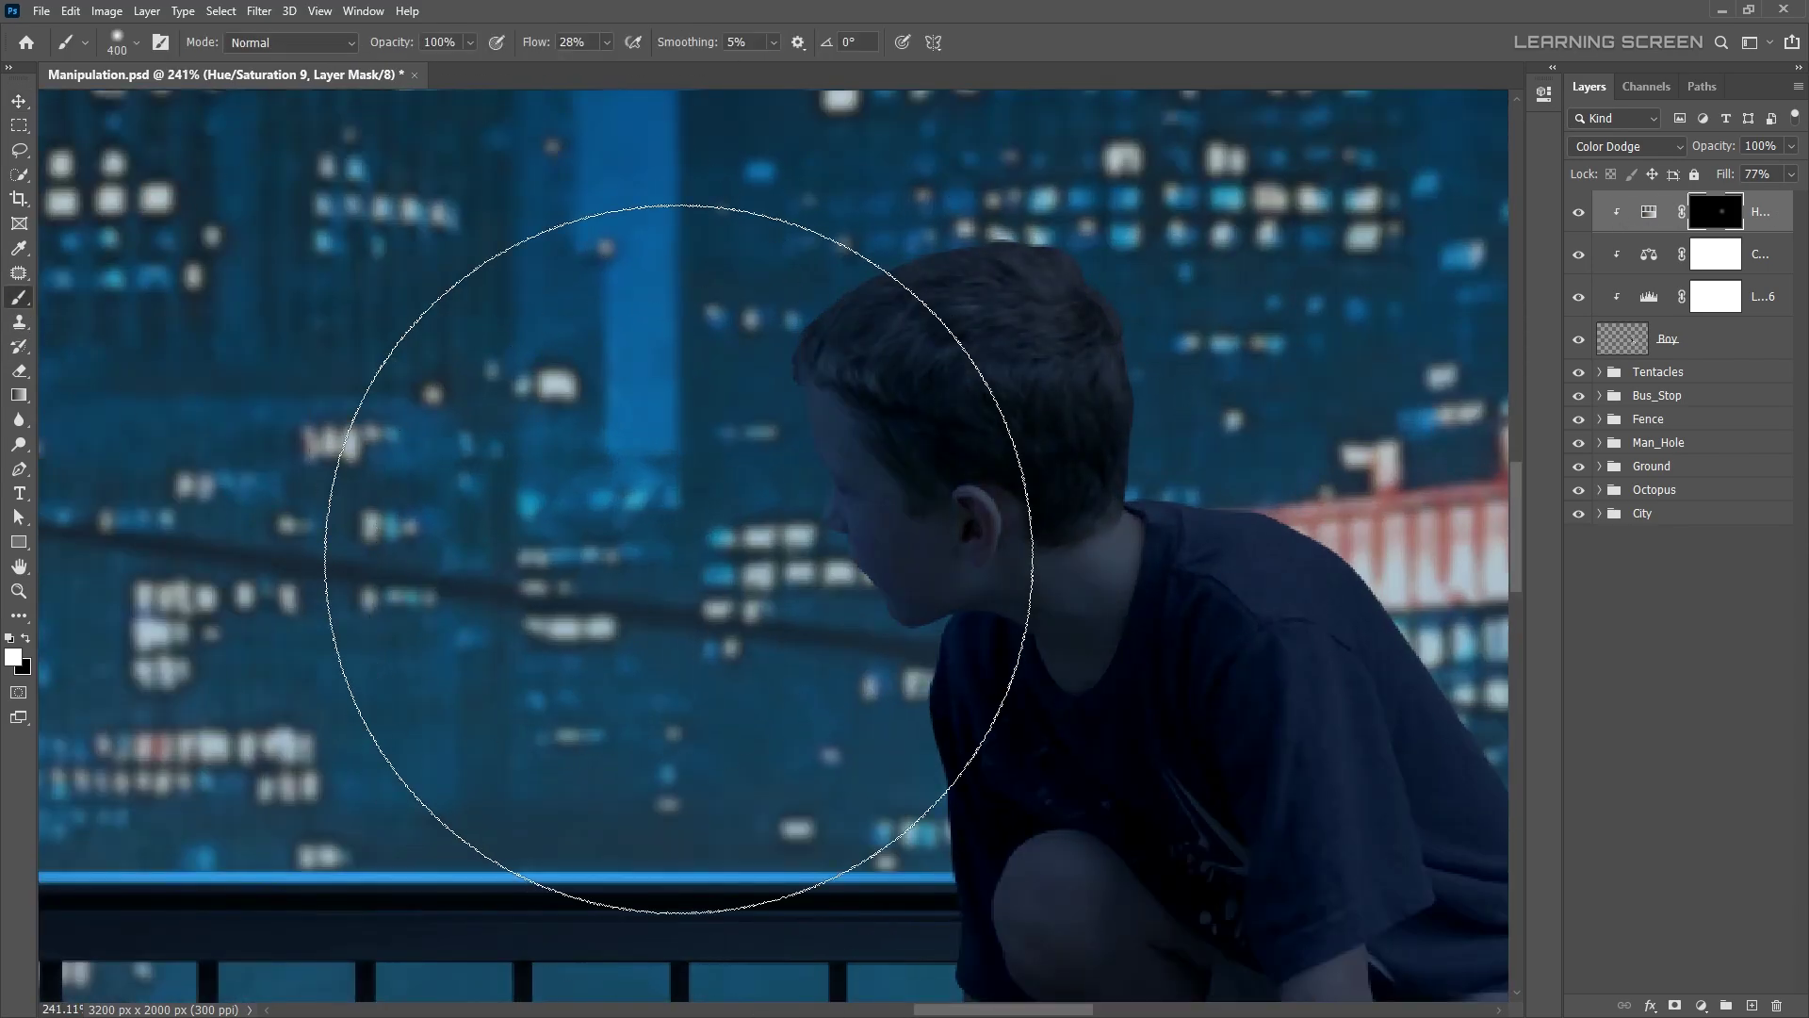
scroll(734, 671, "up", 3)
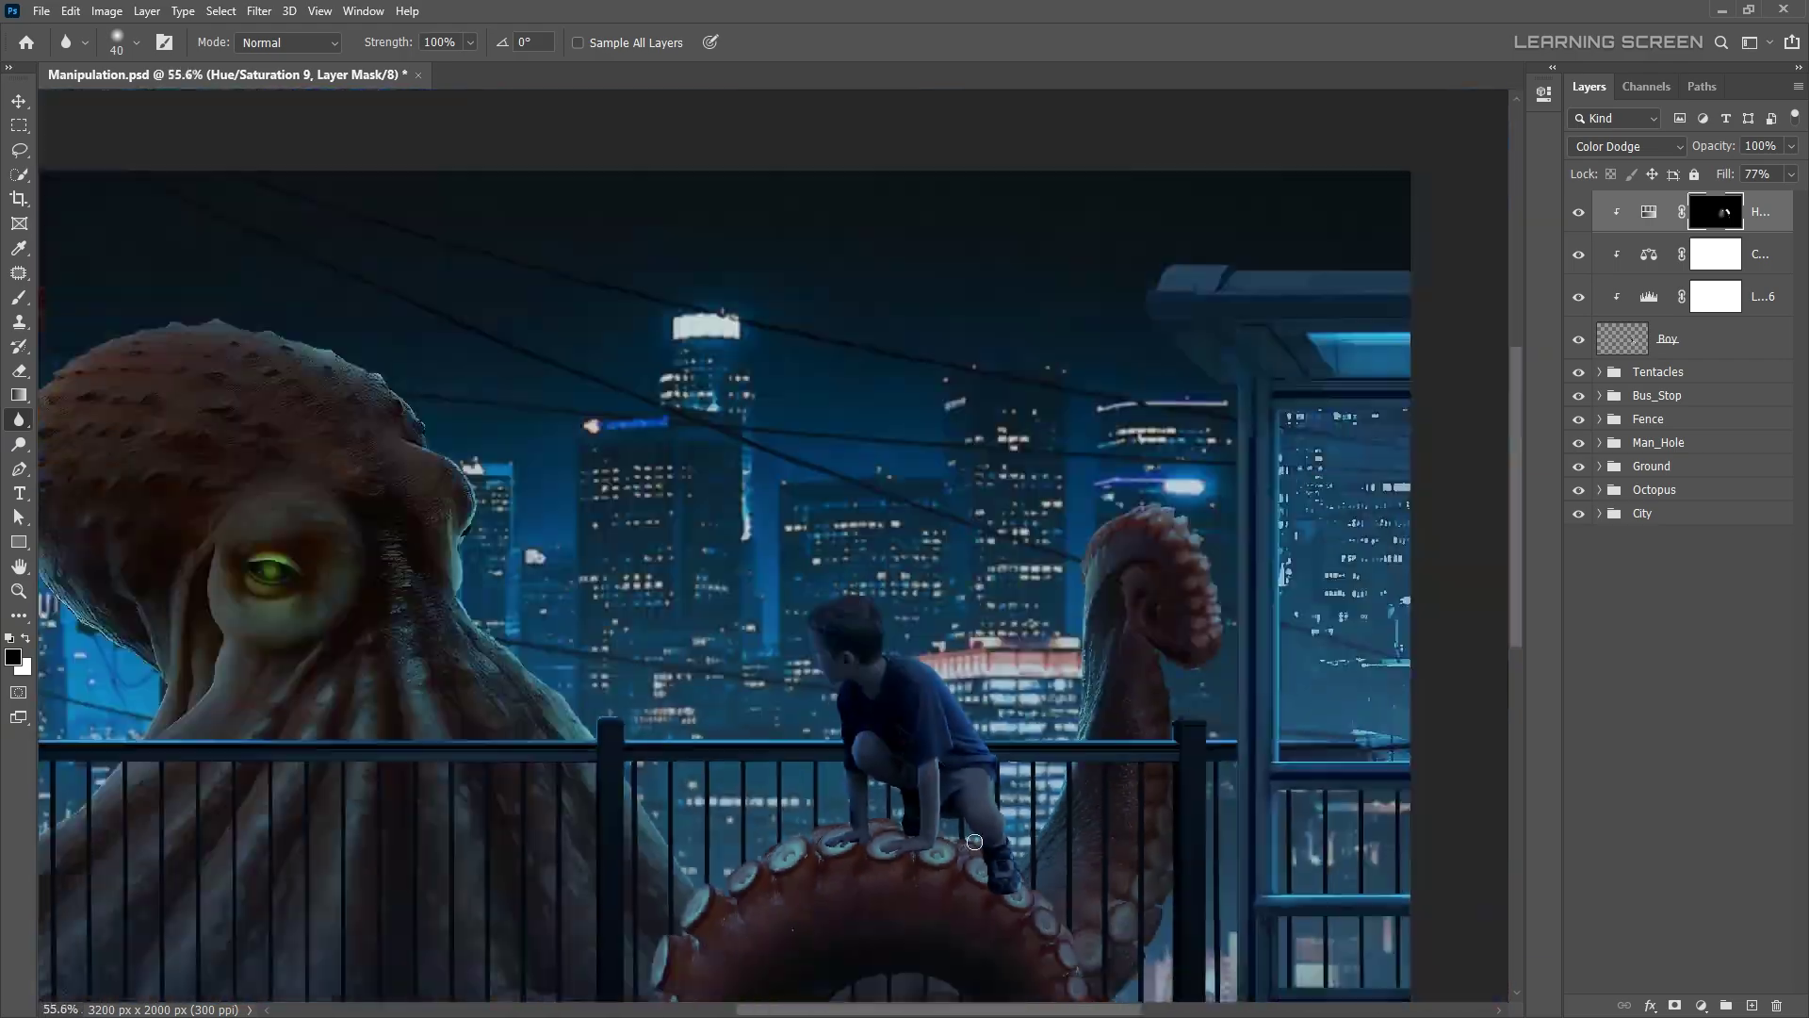
scroll(904, 718, "up", 5)
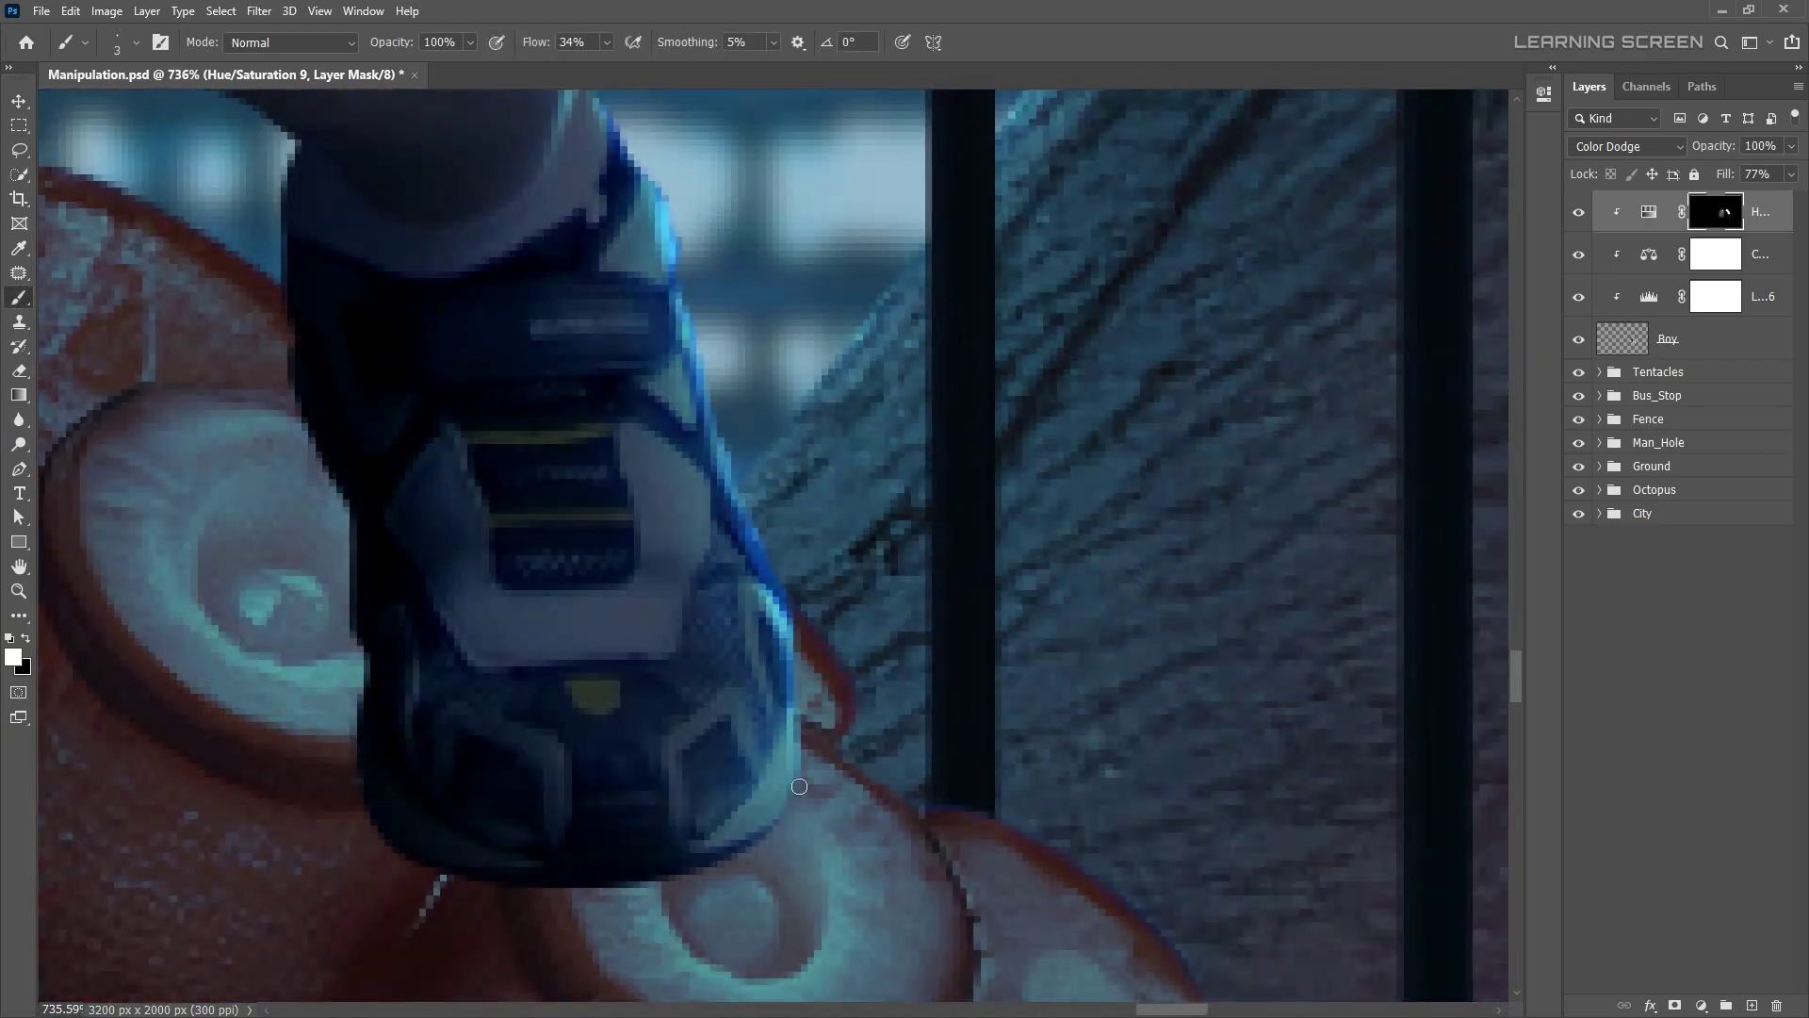
key("x")
key("bracketleft")
key("bracketleft")
scroll(206, 457, "down", 10)
key("b")
scroll(714, 819, "up", 6)
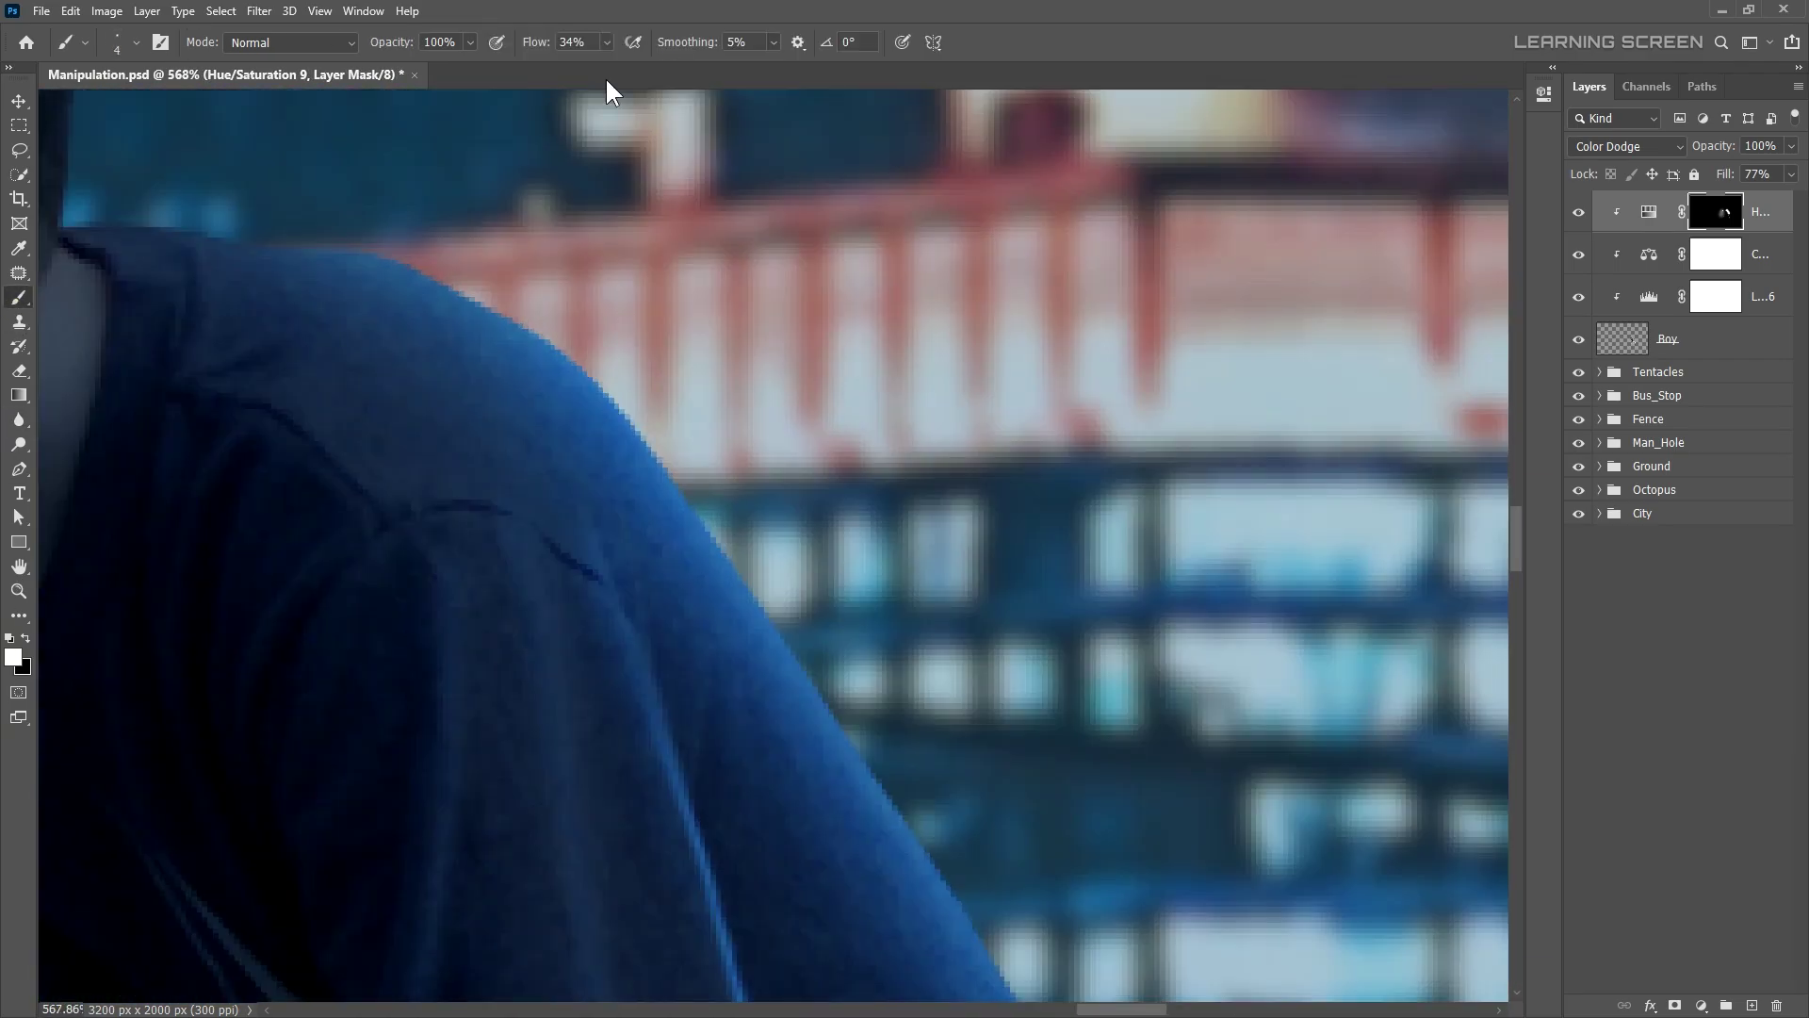
scroll(713, 820, "up", 2)
scroll(713, 819, "down", 5)
scroll(734, 645, "up", 5)
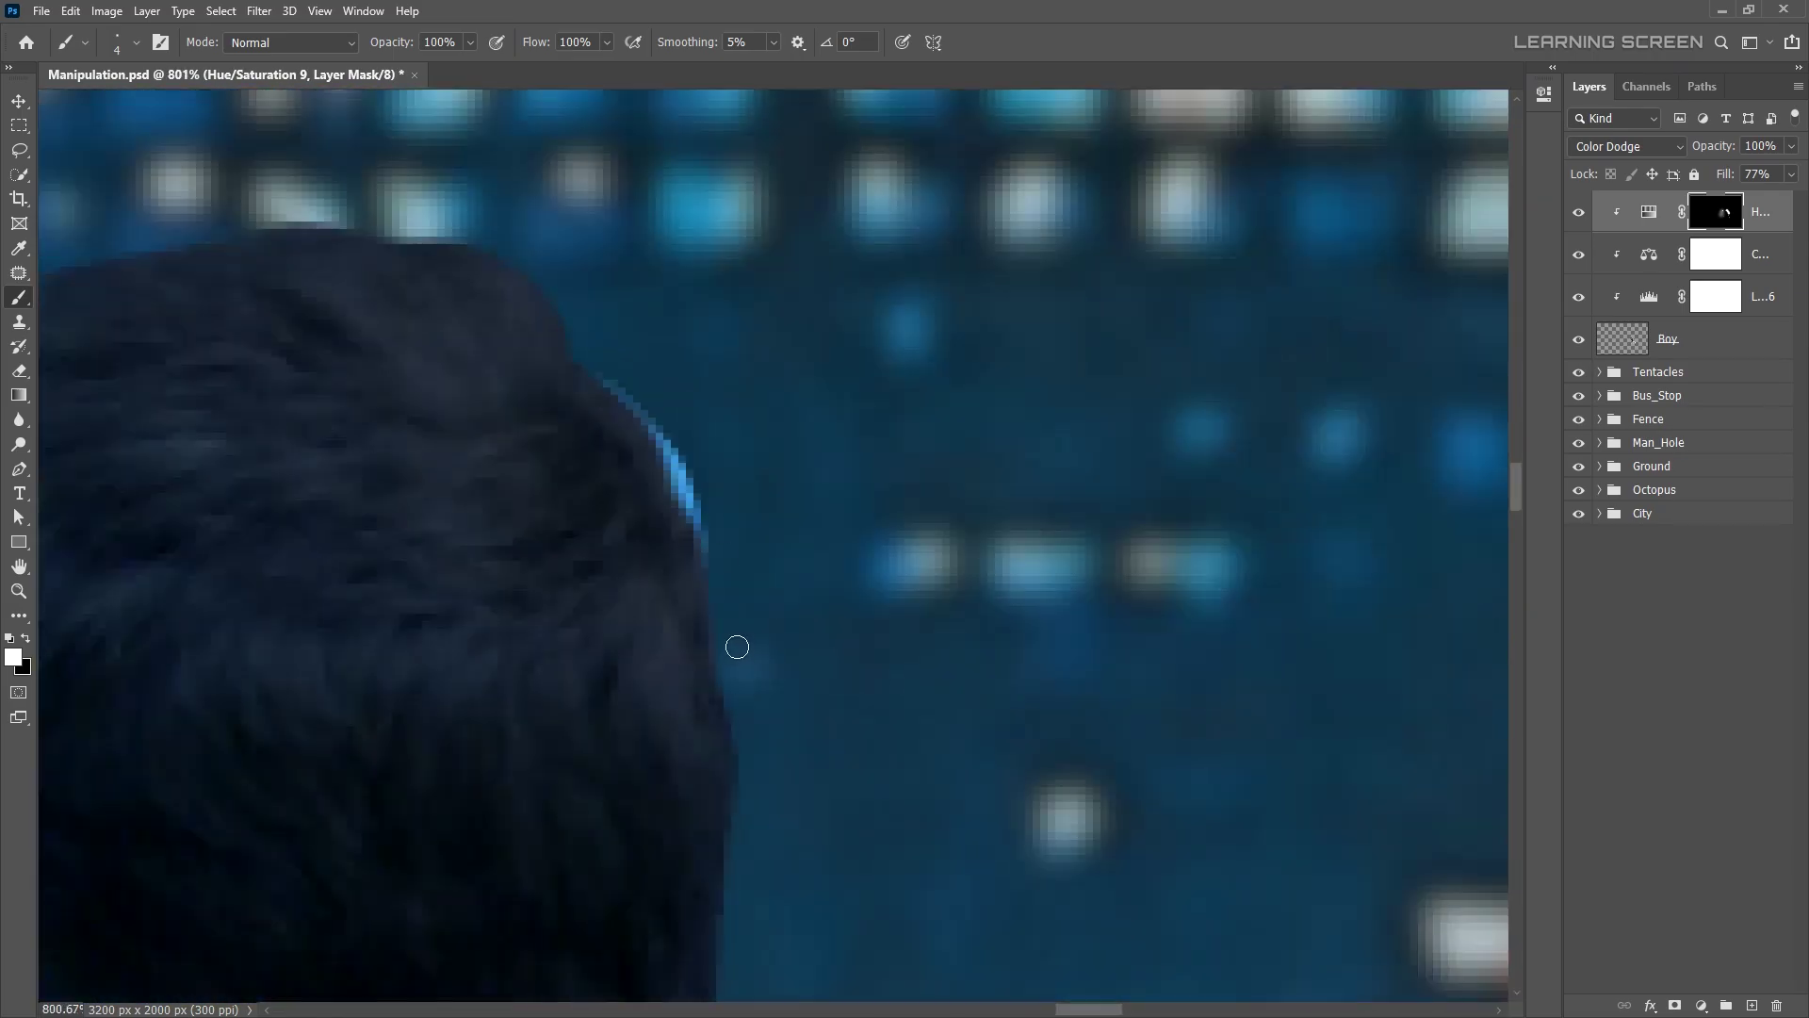
scroll(734, 646, "down", 2)
scroll(573, 438, "up", 3)
- Refine the rim glow on hair and shoulder with a smaller brush and save Manipulation.psd
key("bracketleft")
key("bracketleft")
key("bracketleft")
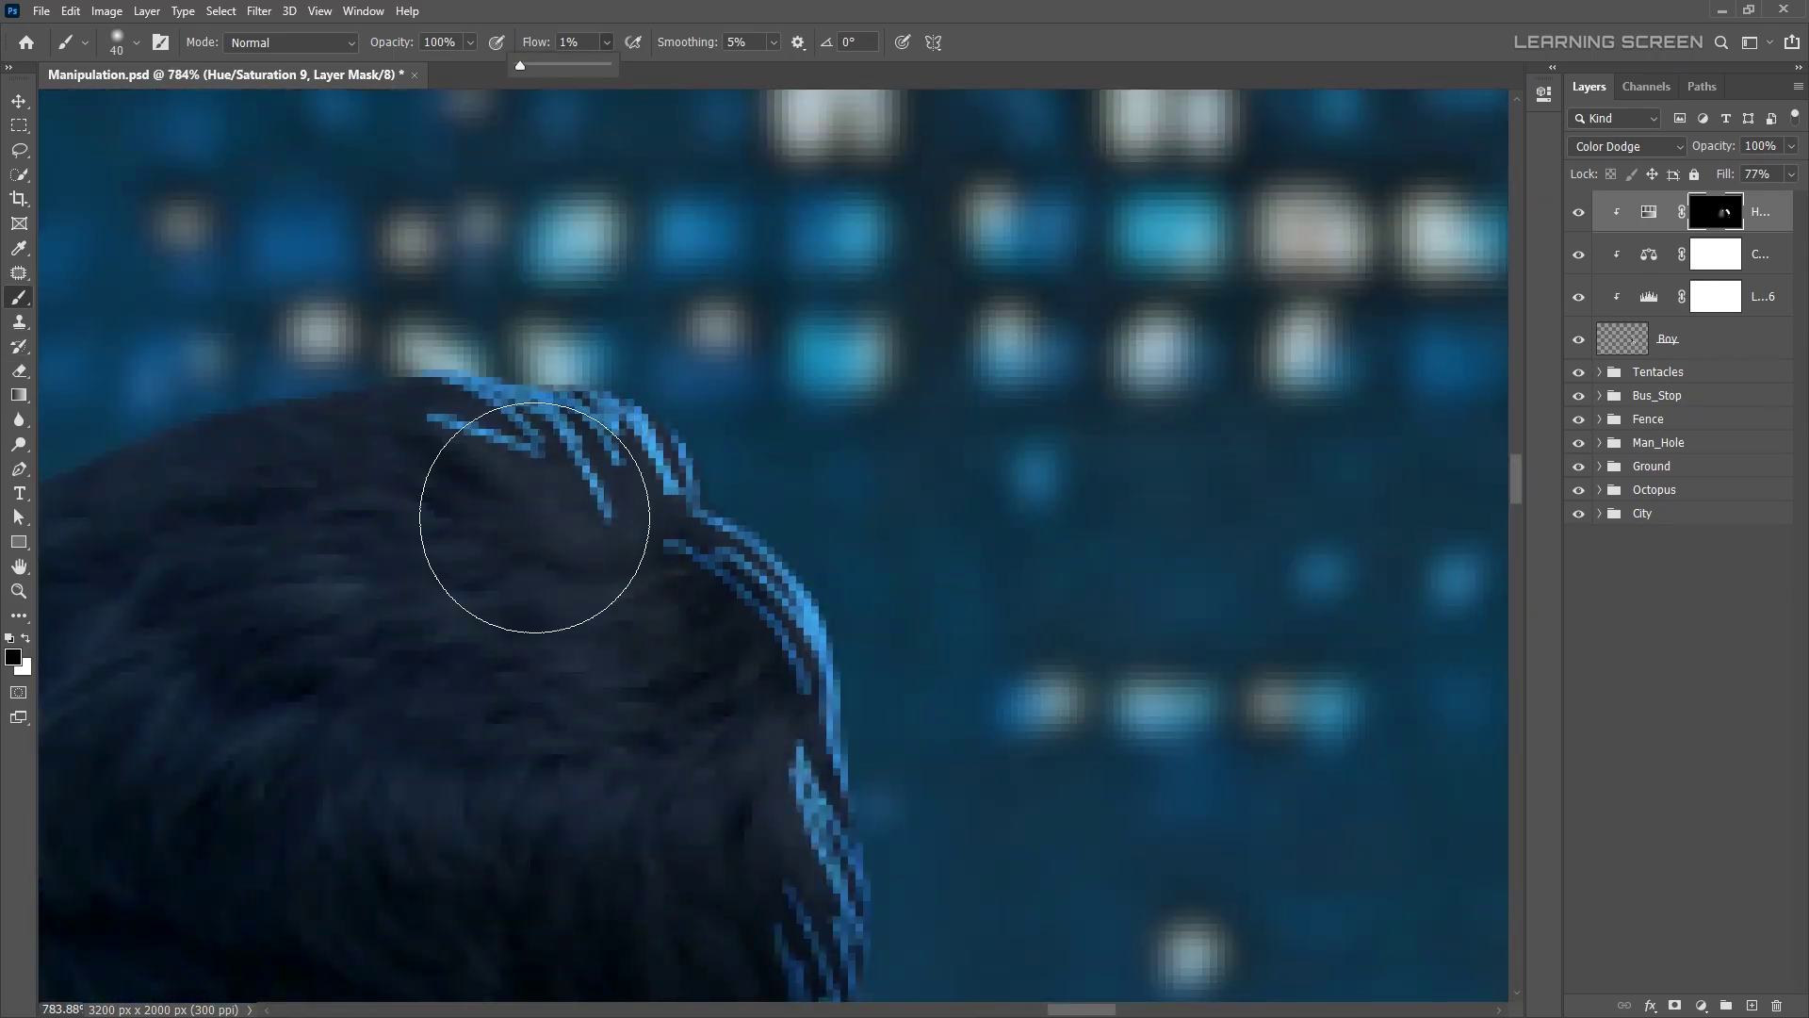
scroll(772, 733, "down", 2)
scroll(678, 416, "down", 3)
scroll(808, 525, "up", 5)
key("x")
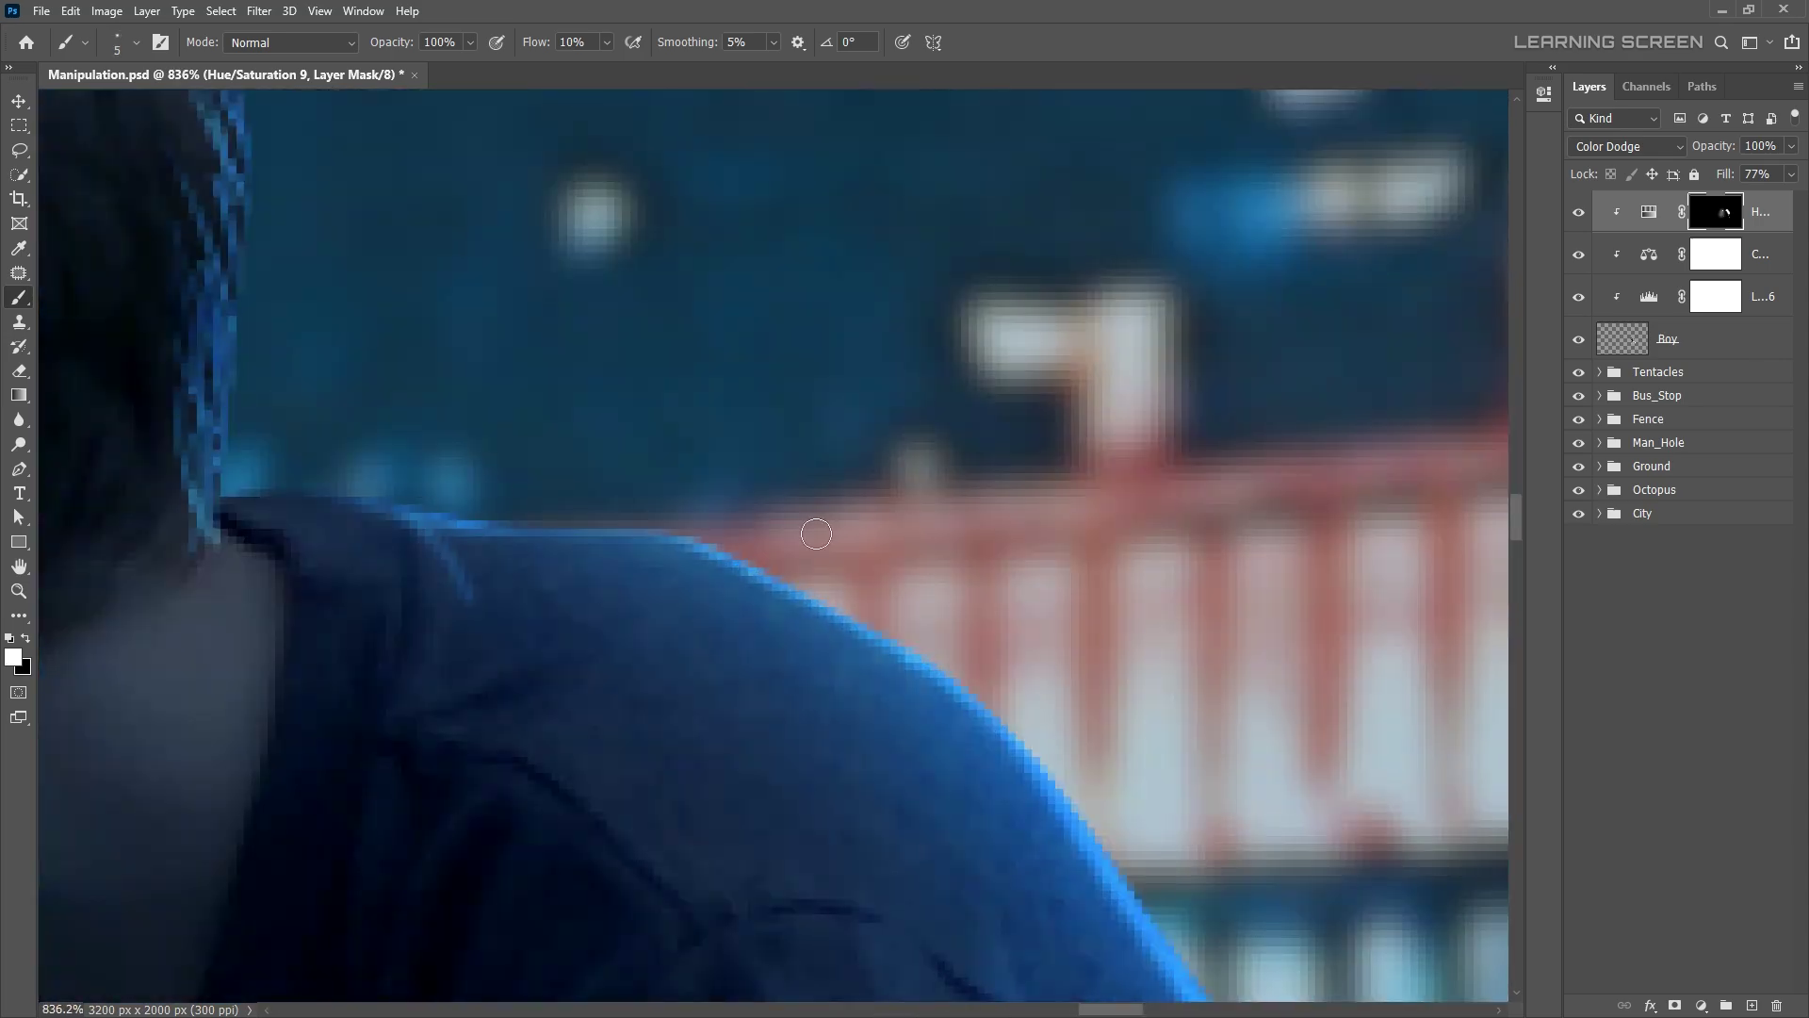
key("bracketleft")
key("bracketleft")
key("bracketleft")
scroll(659, 471, "down", 5)
scroll(848, 565, "down", 5)
key("v")
key("ctrl+s")
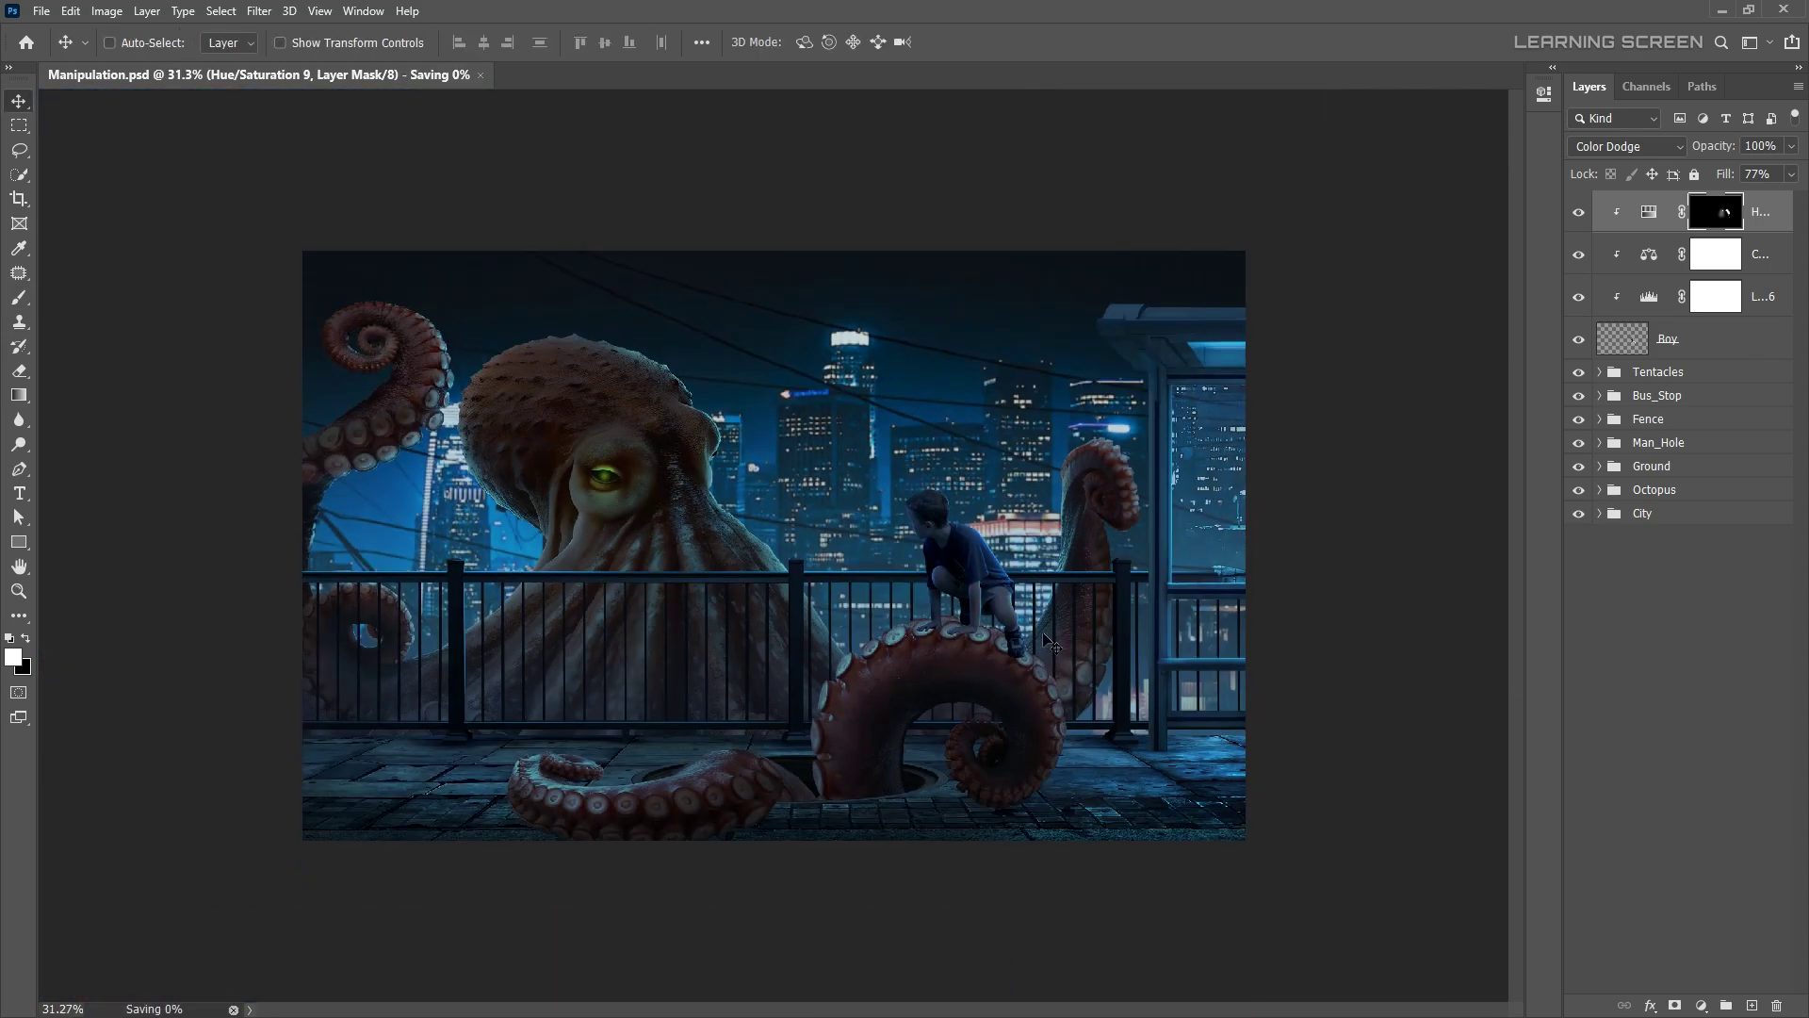
- Group the boy and his adjustment layers into a group named Boy
left_click(1746, 340, "shift")
key("ctrl+g")
type("Boy")
key("Return")
left_click(1599, 321)
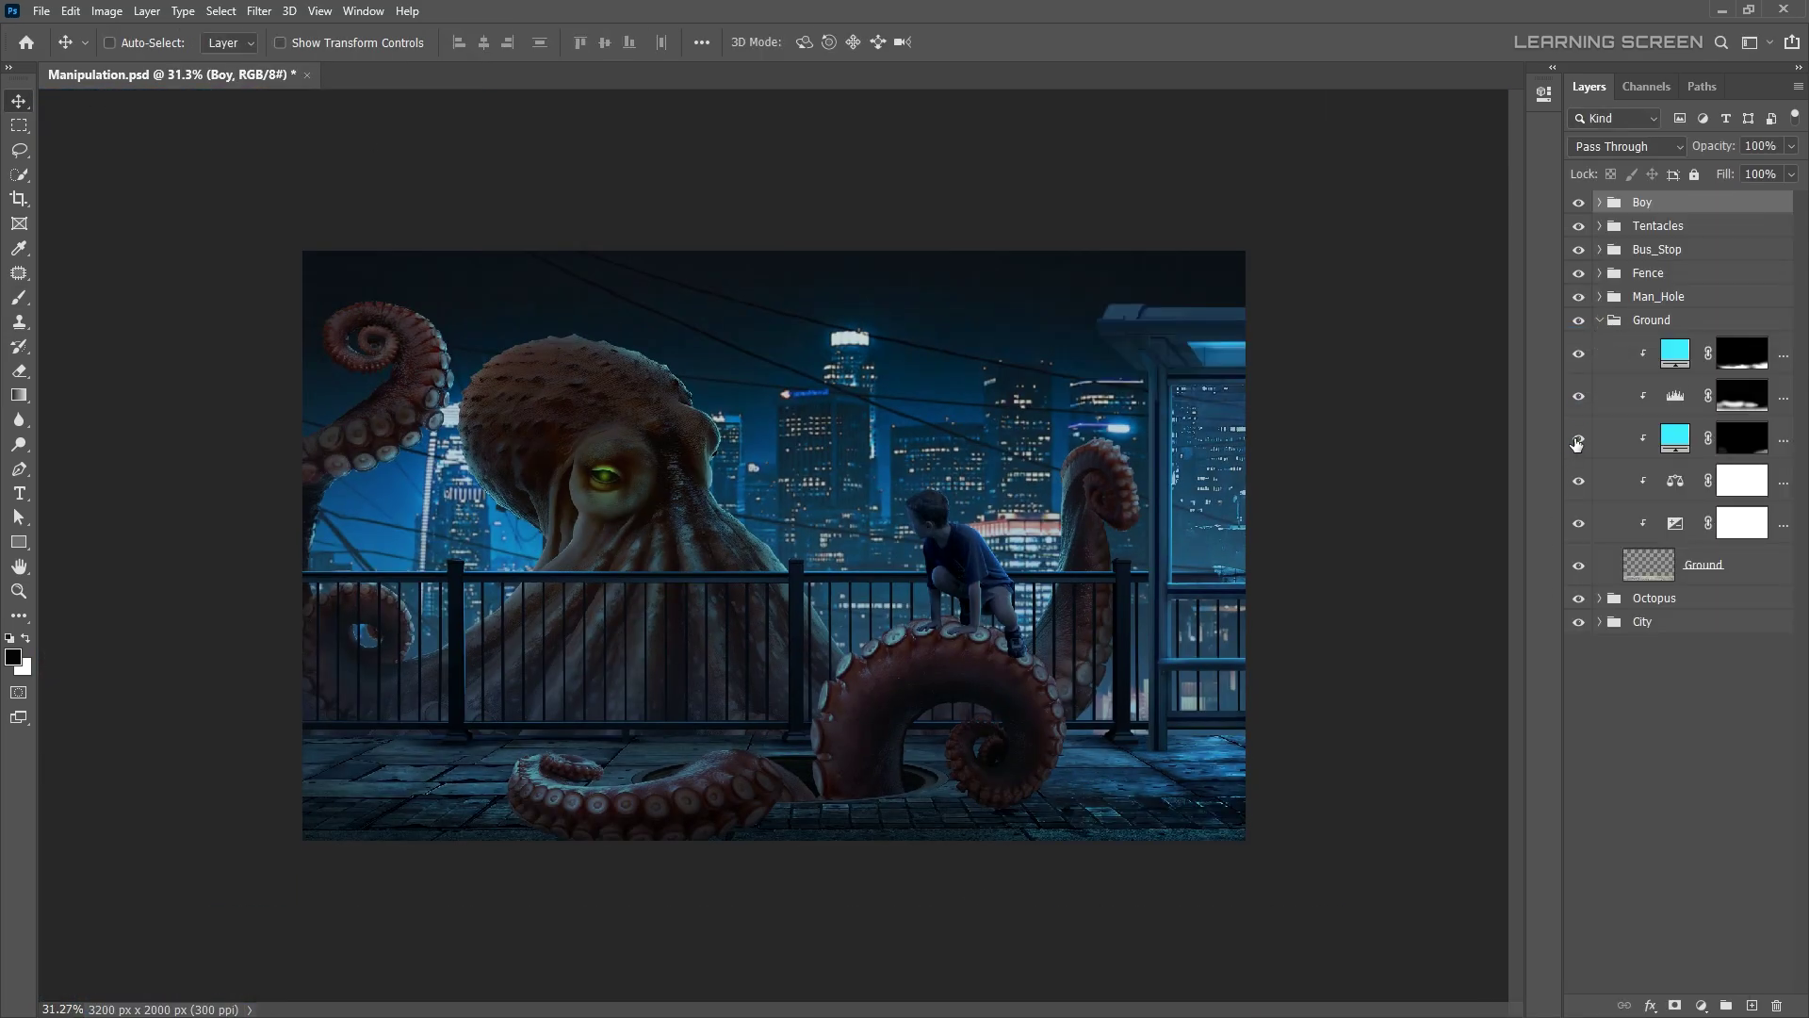
- Set up a size-500 flattened elliptical soft brush on the Shadow layer's mask
left_click(1715, 476)
scroll(980, 744, "up", 5)
key("b")
right_click(593, 558)
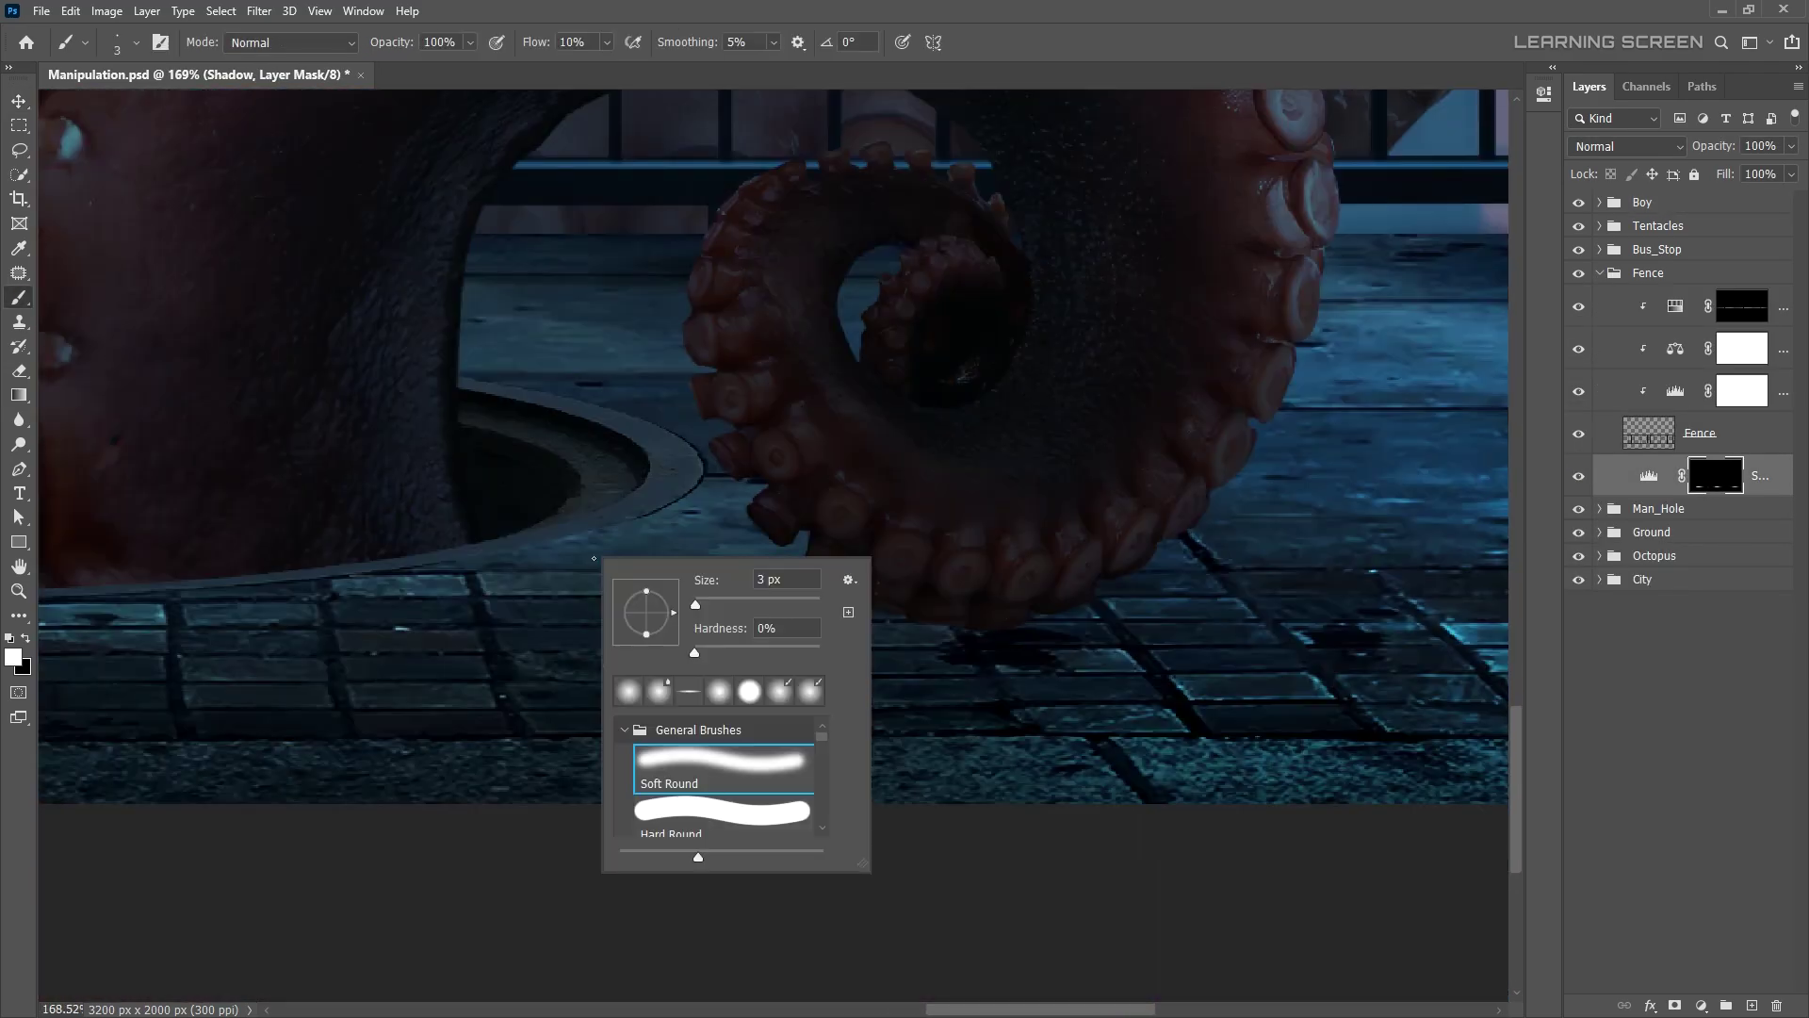
type("500")
key("Return")
right_click(911, 597)
left_click_drag(964, 639, 964, 650)
key("Return")
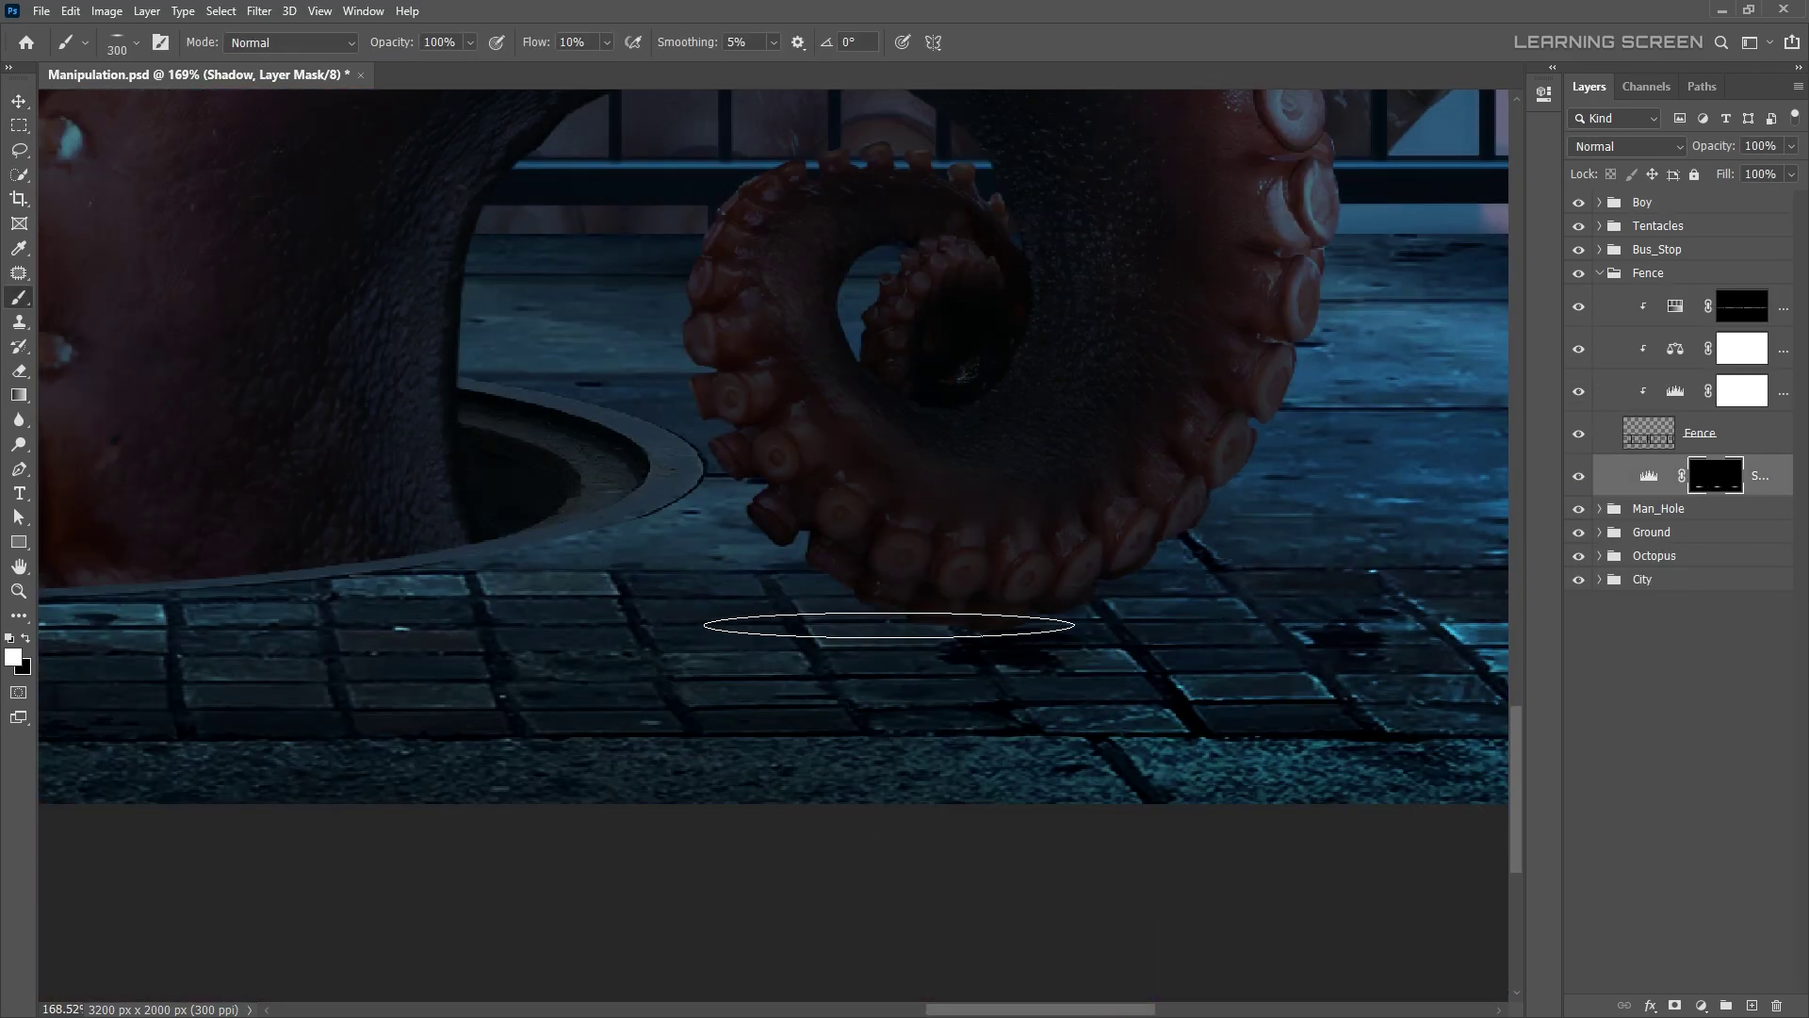
- Paint soft contact shadows on the pavement beneath the tentacles
scroll(696, 629, "down", 3)
scroll(1100, 517, "down", 2)
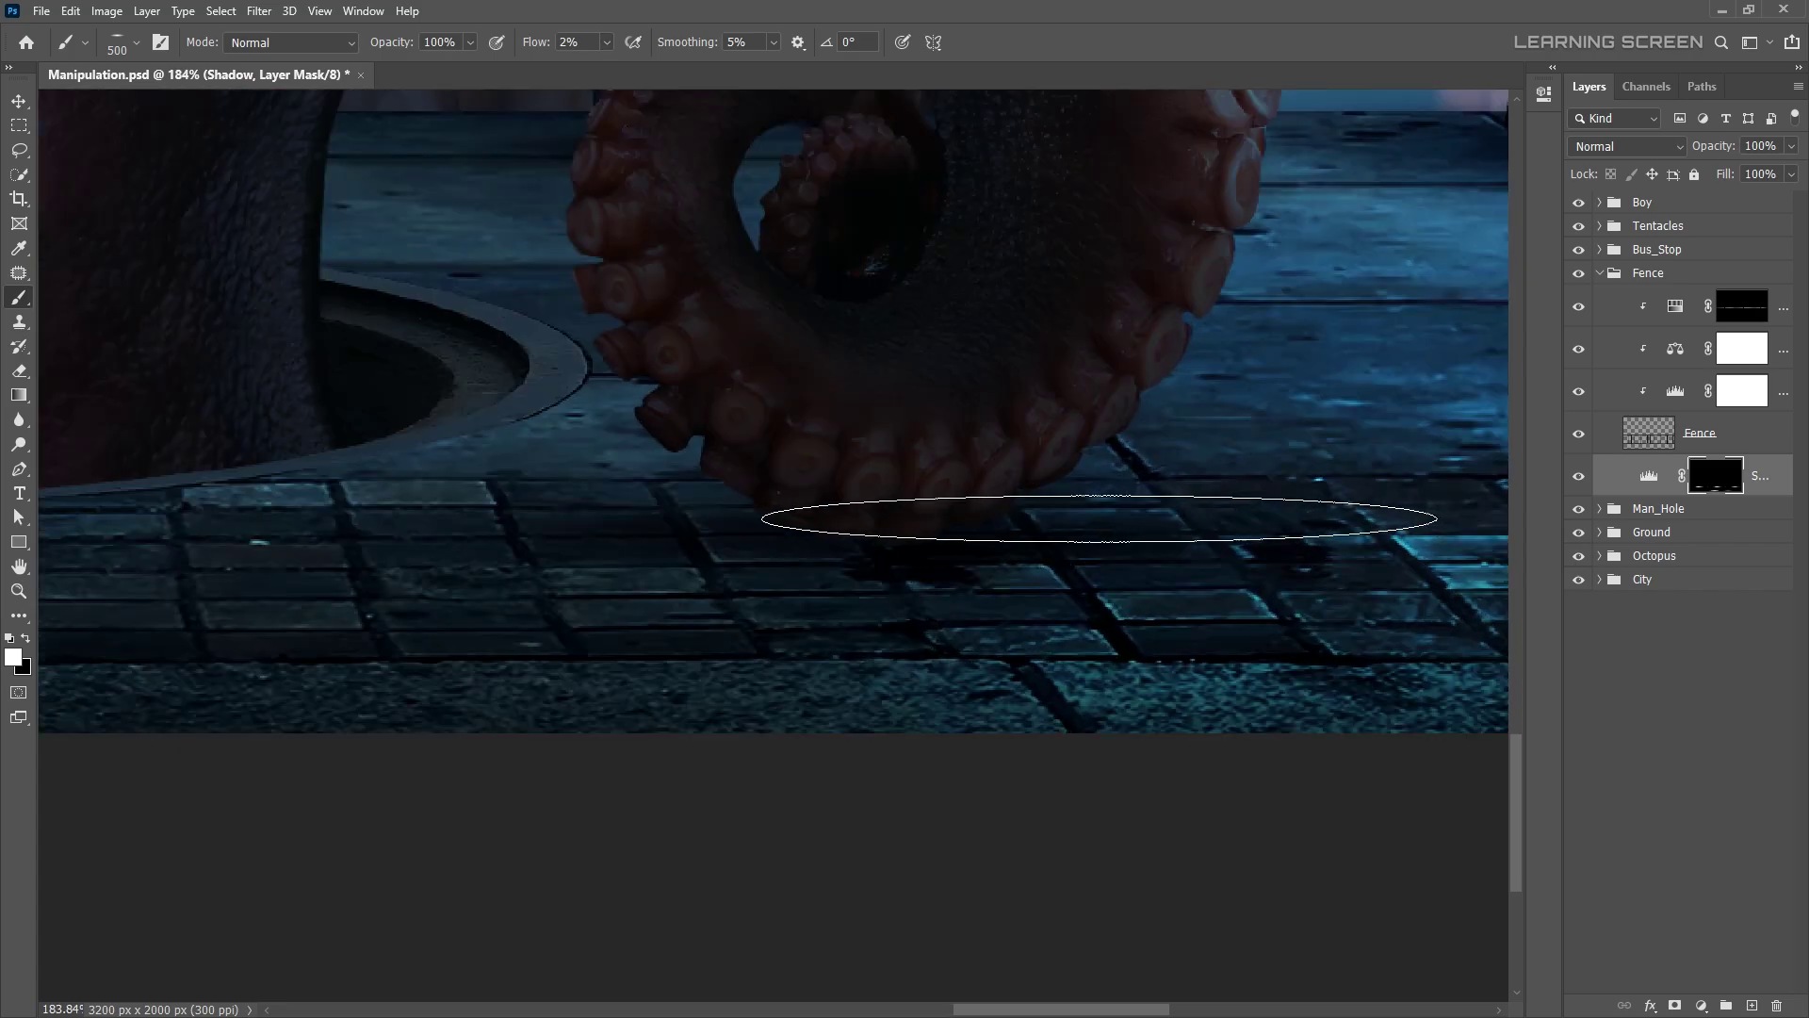
key("bracketleft")
scroll(890, 517, "down", 3)
scroll(848, 624, "up", 3)
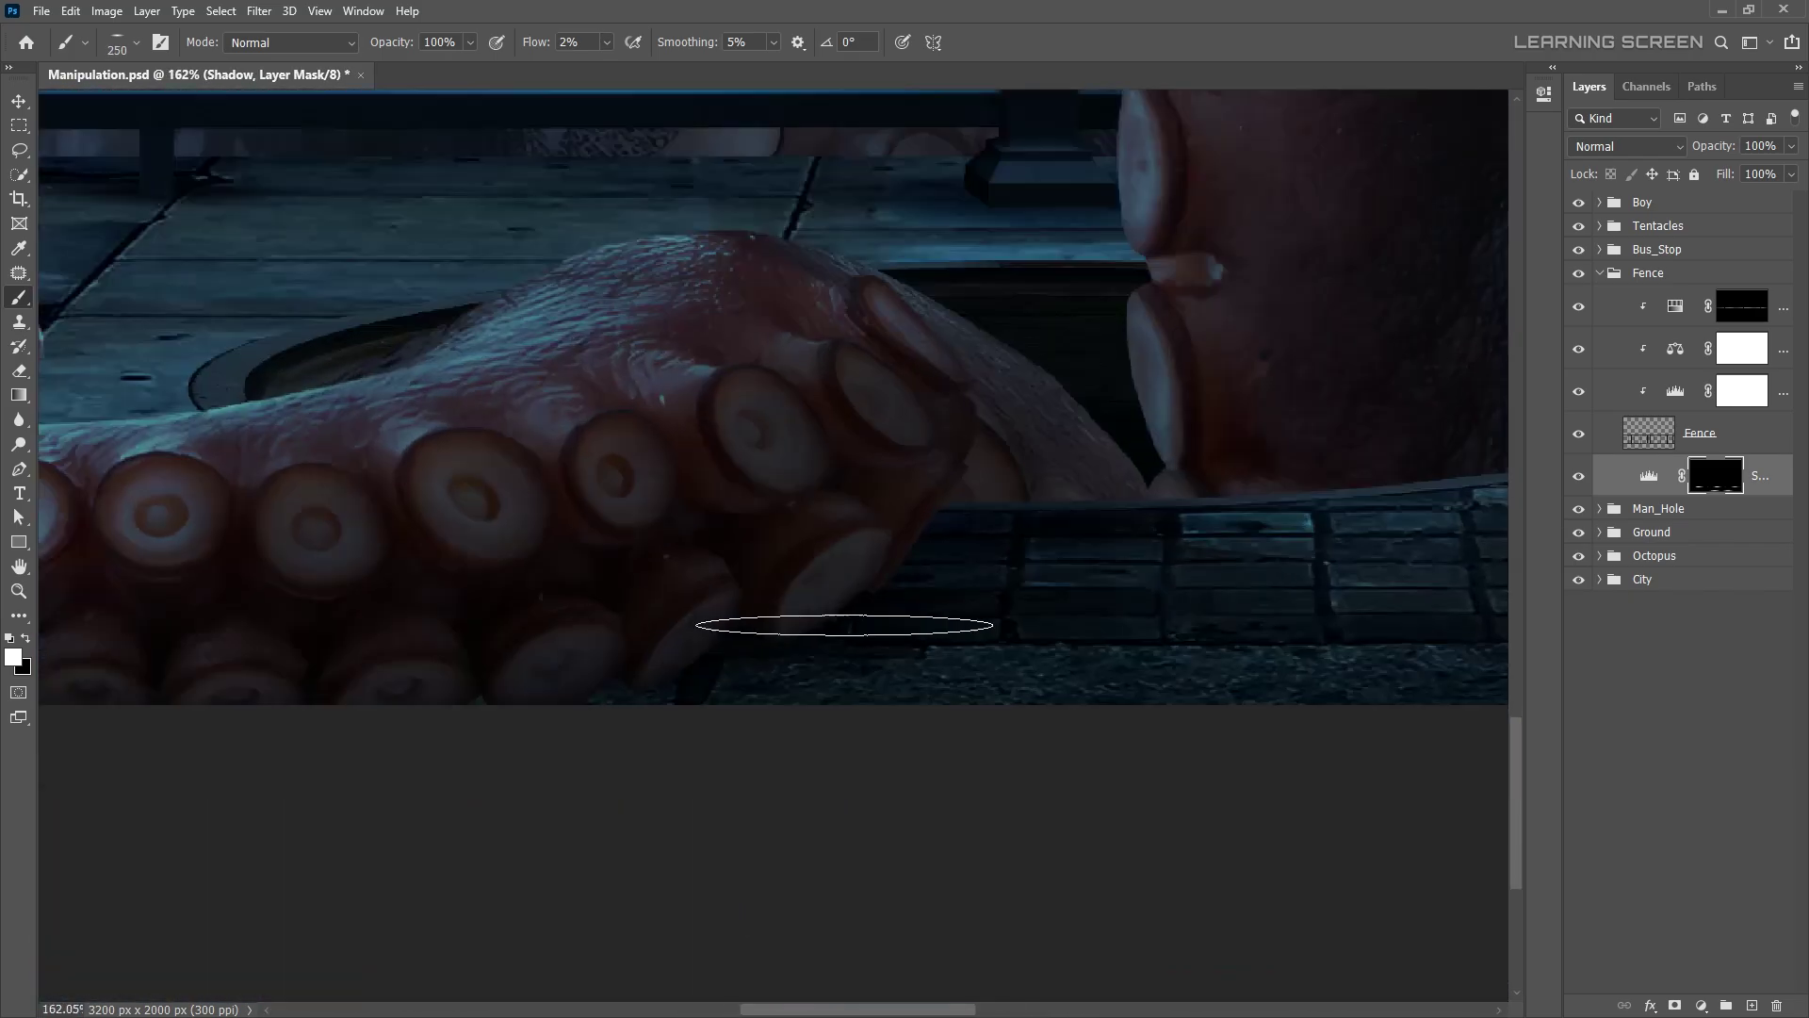
scroll(808, 606, "up", 2)
scroll(120, 686, "down", 3)
key("bracketleft")
scroll(1007, 811, "down", 2)
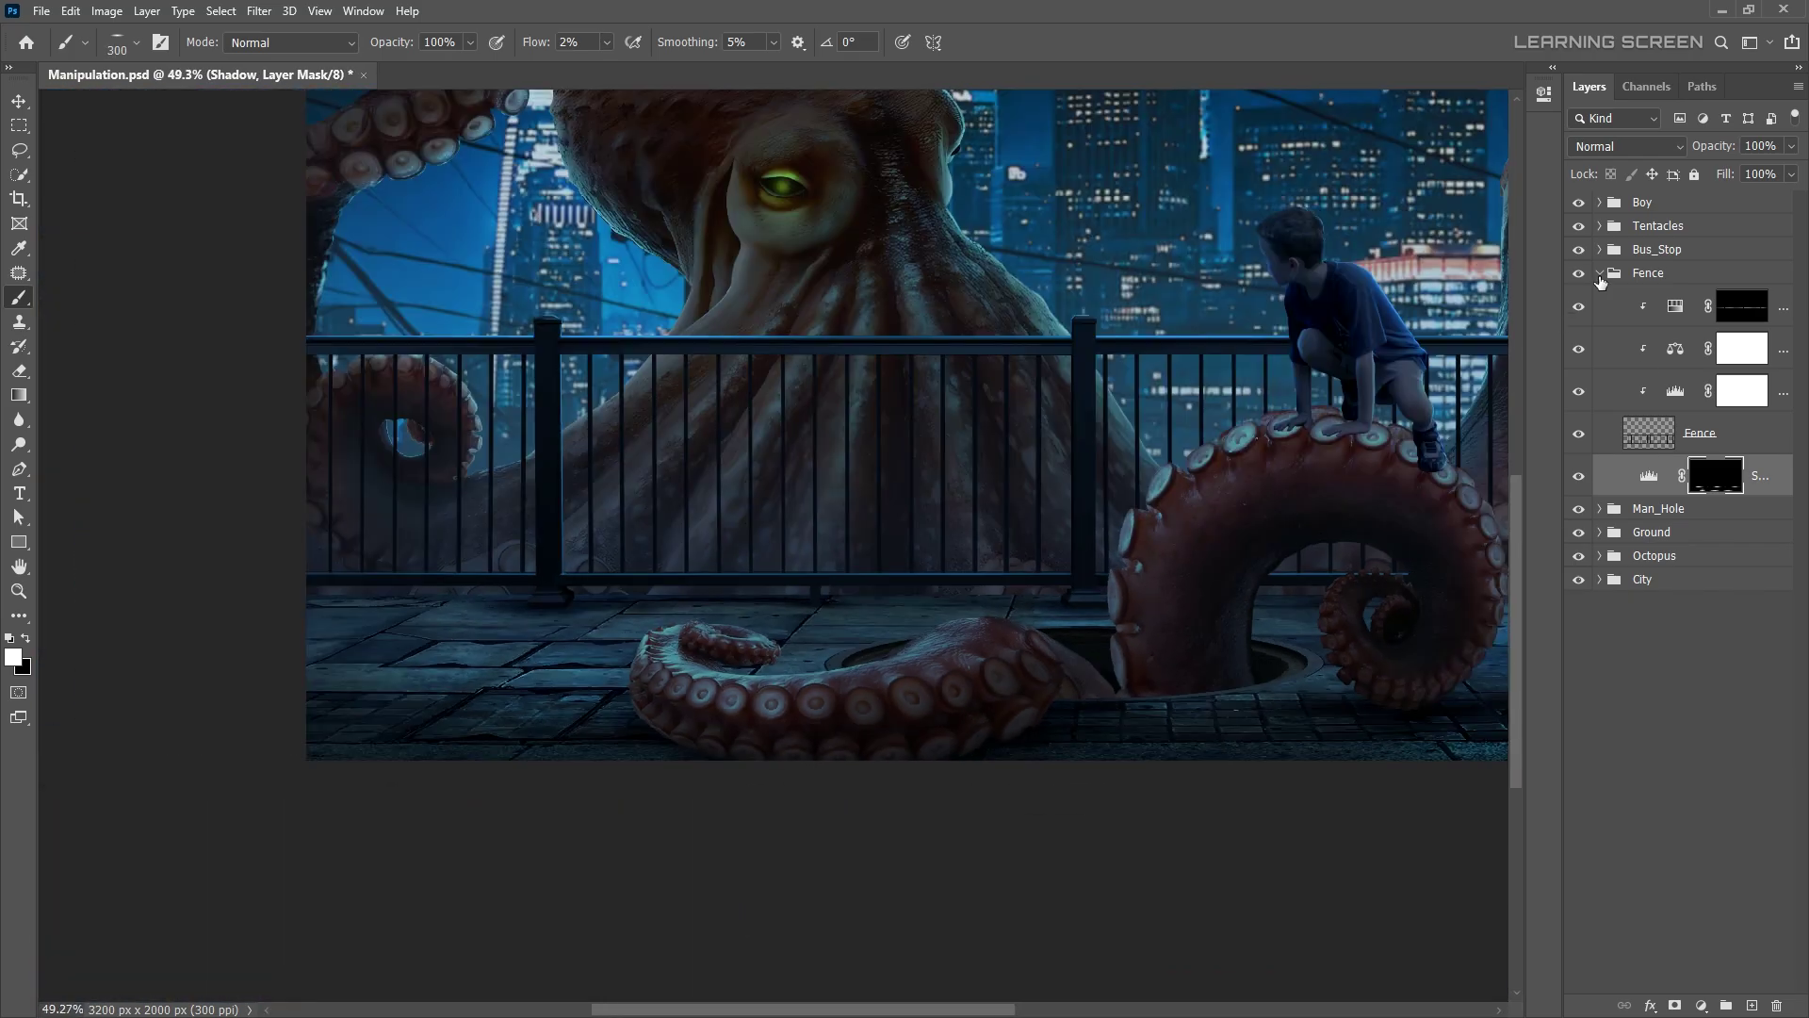
scroll(1292, 855, "down", 2)
scroll(938, 768, "down", 2)
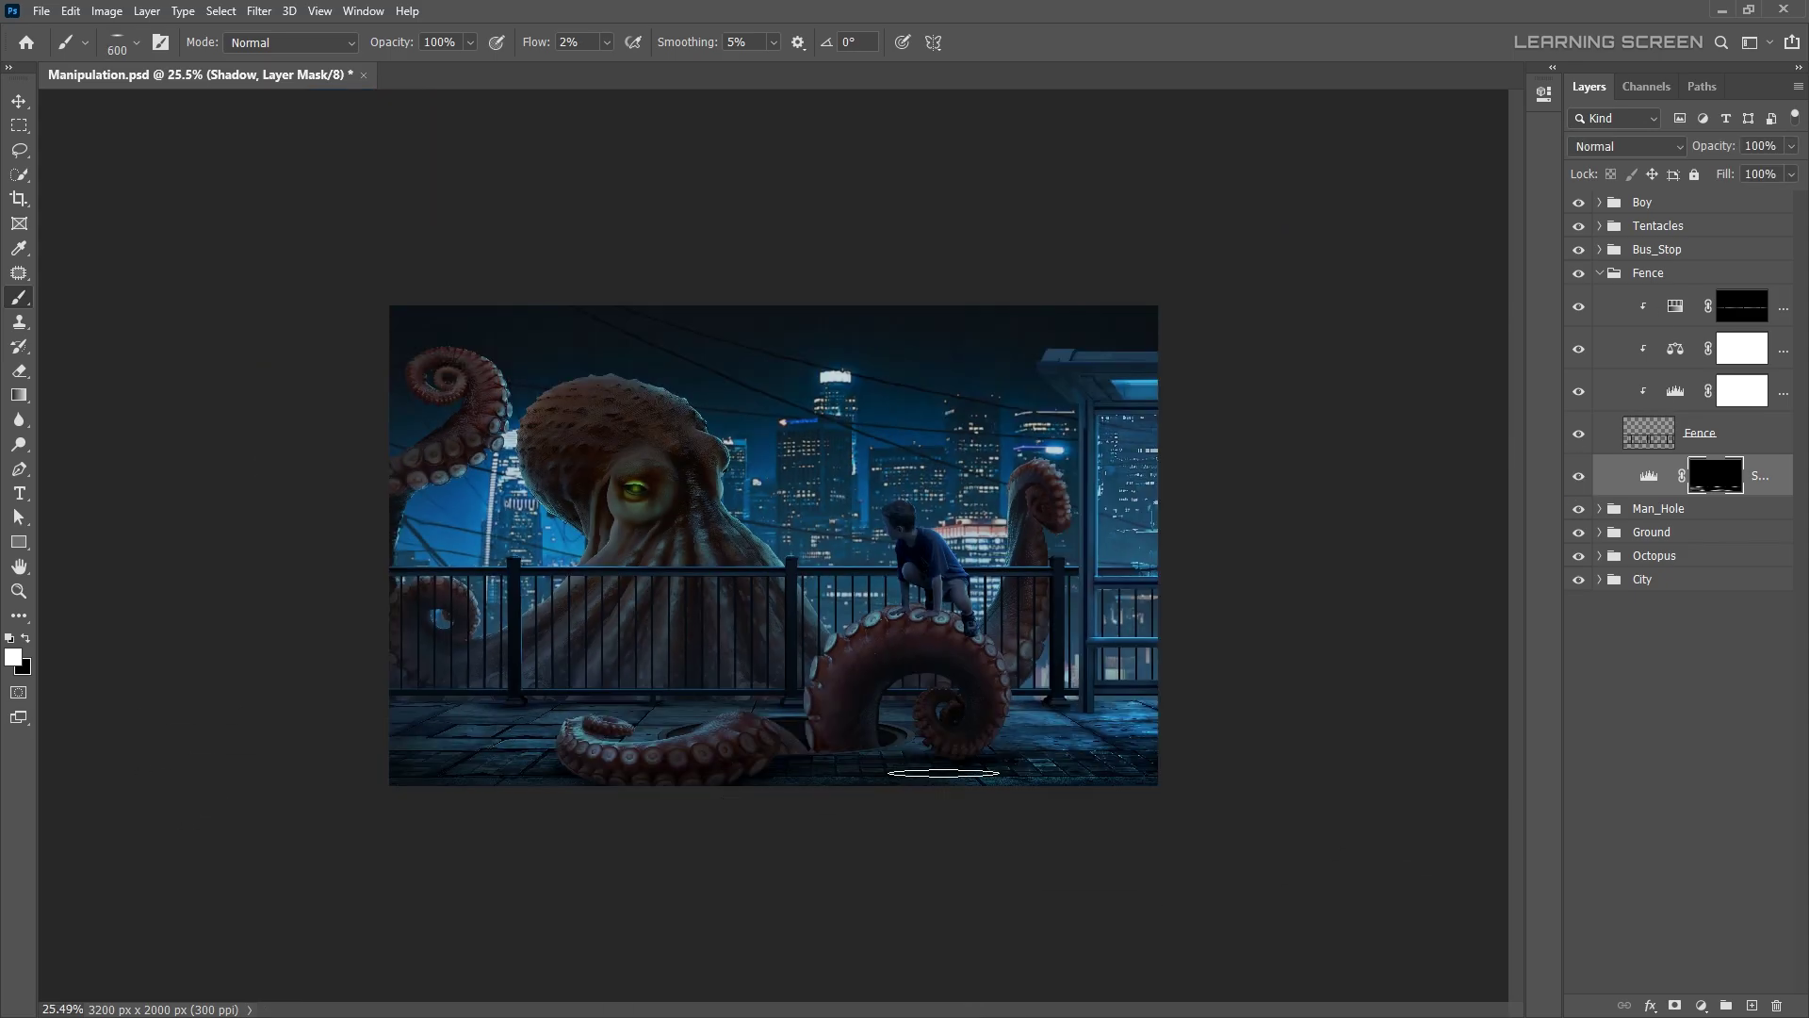
scroll(808, 869, "up", 5)
key("bracketright")
key("bracketright")
key("bracketright")
left_click(1599, 272)
left_click(1599, 226)
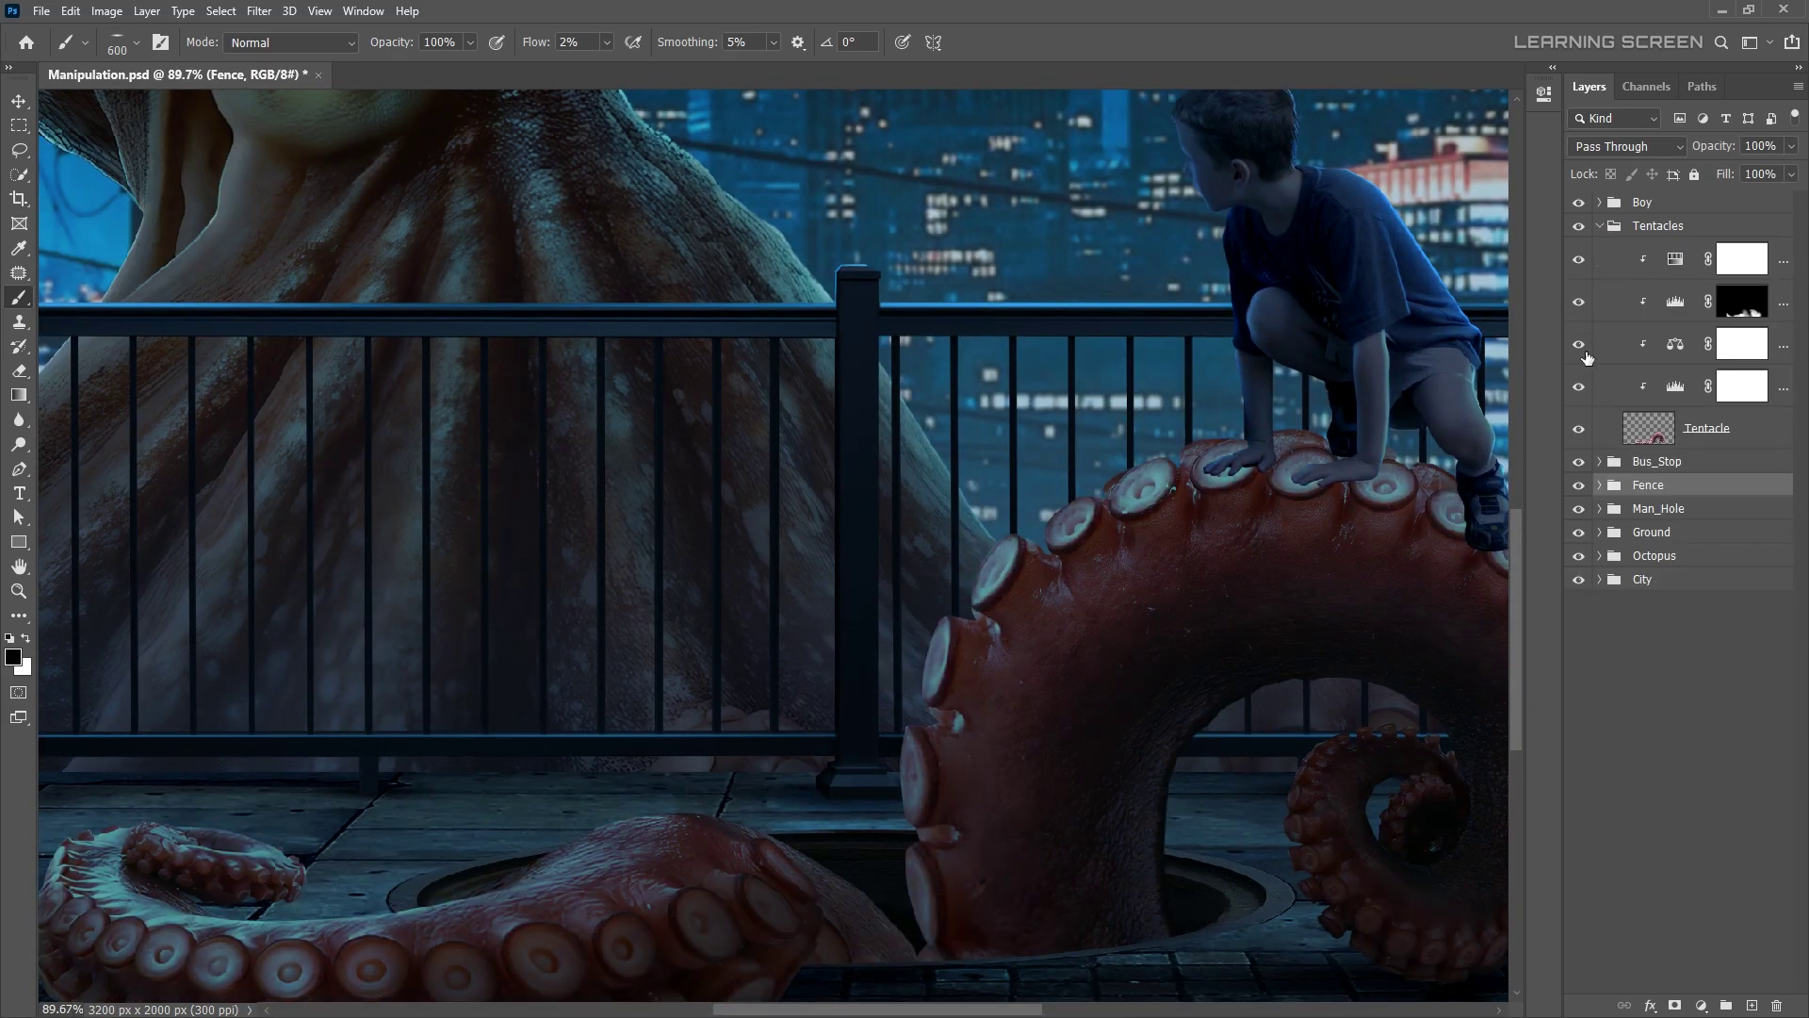
- Duplicate the tentacle Hue/Saturation layer and shift its hue to cyan 185
right_click(1753, 253)
left_click(1601, 315)
key("Return")
key("ctrl+0")
key("x")
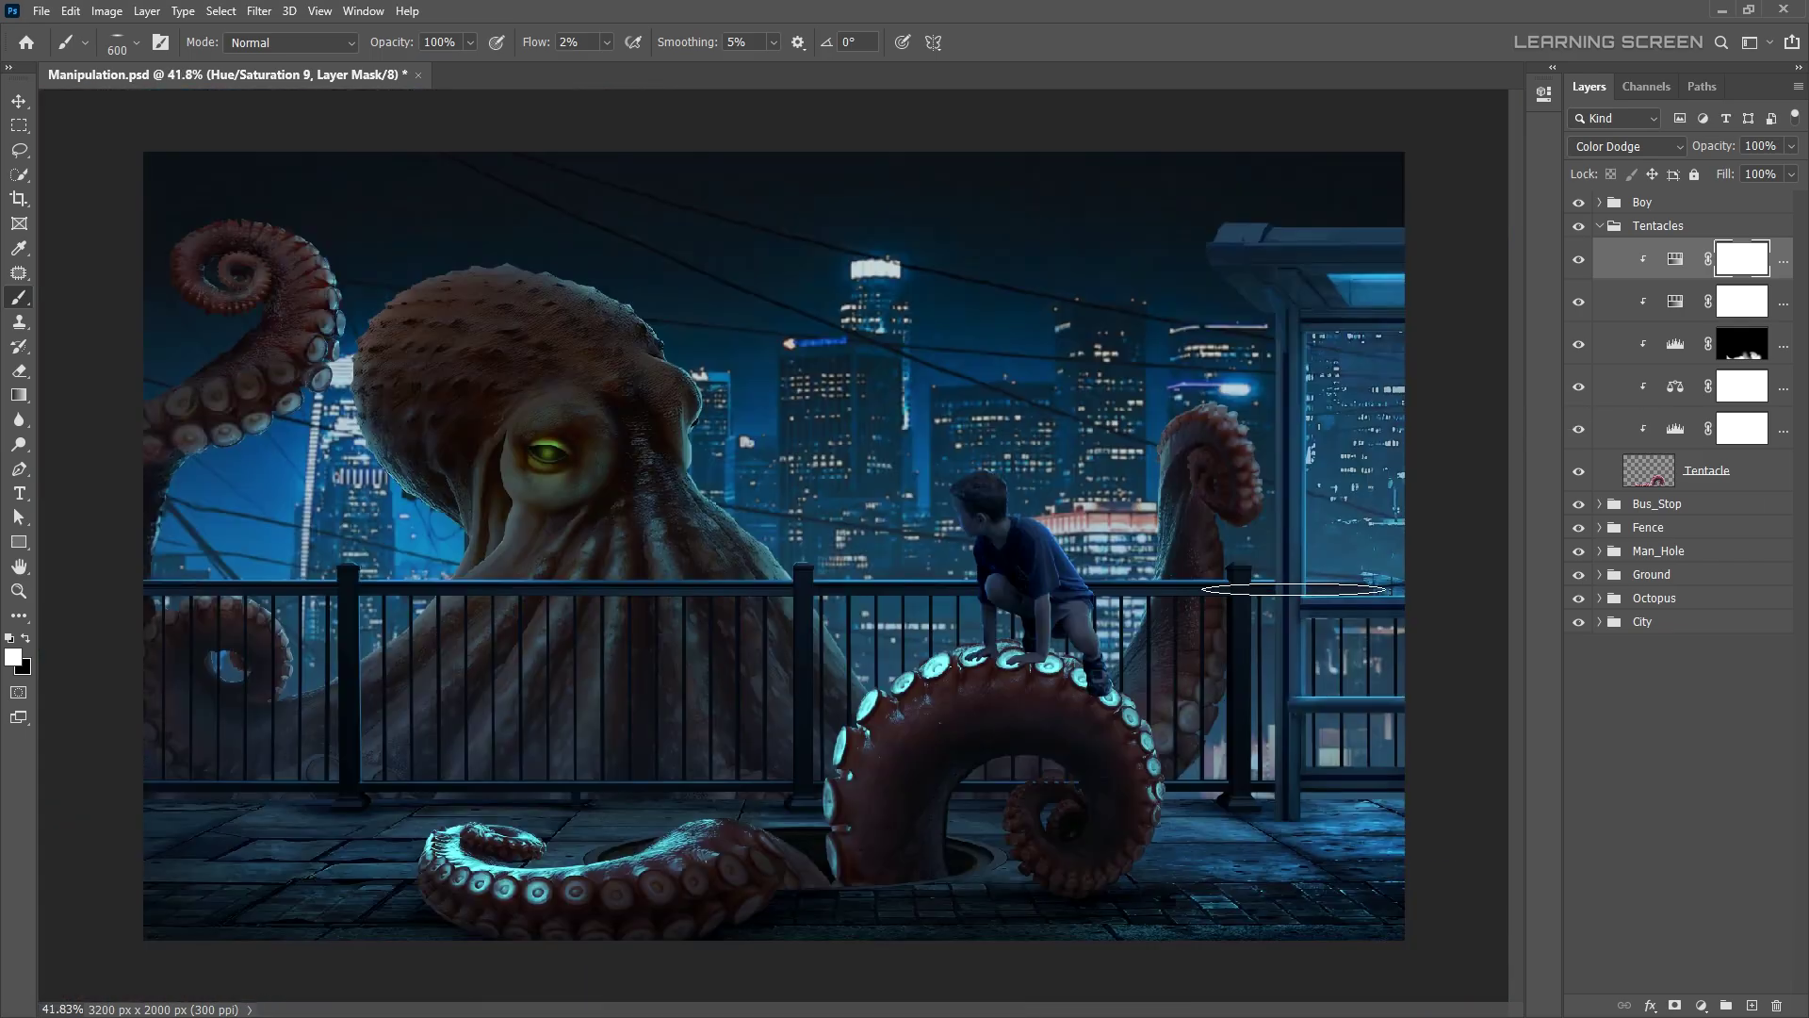
double_click(1576, 269)
key("Escape")
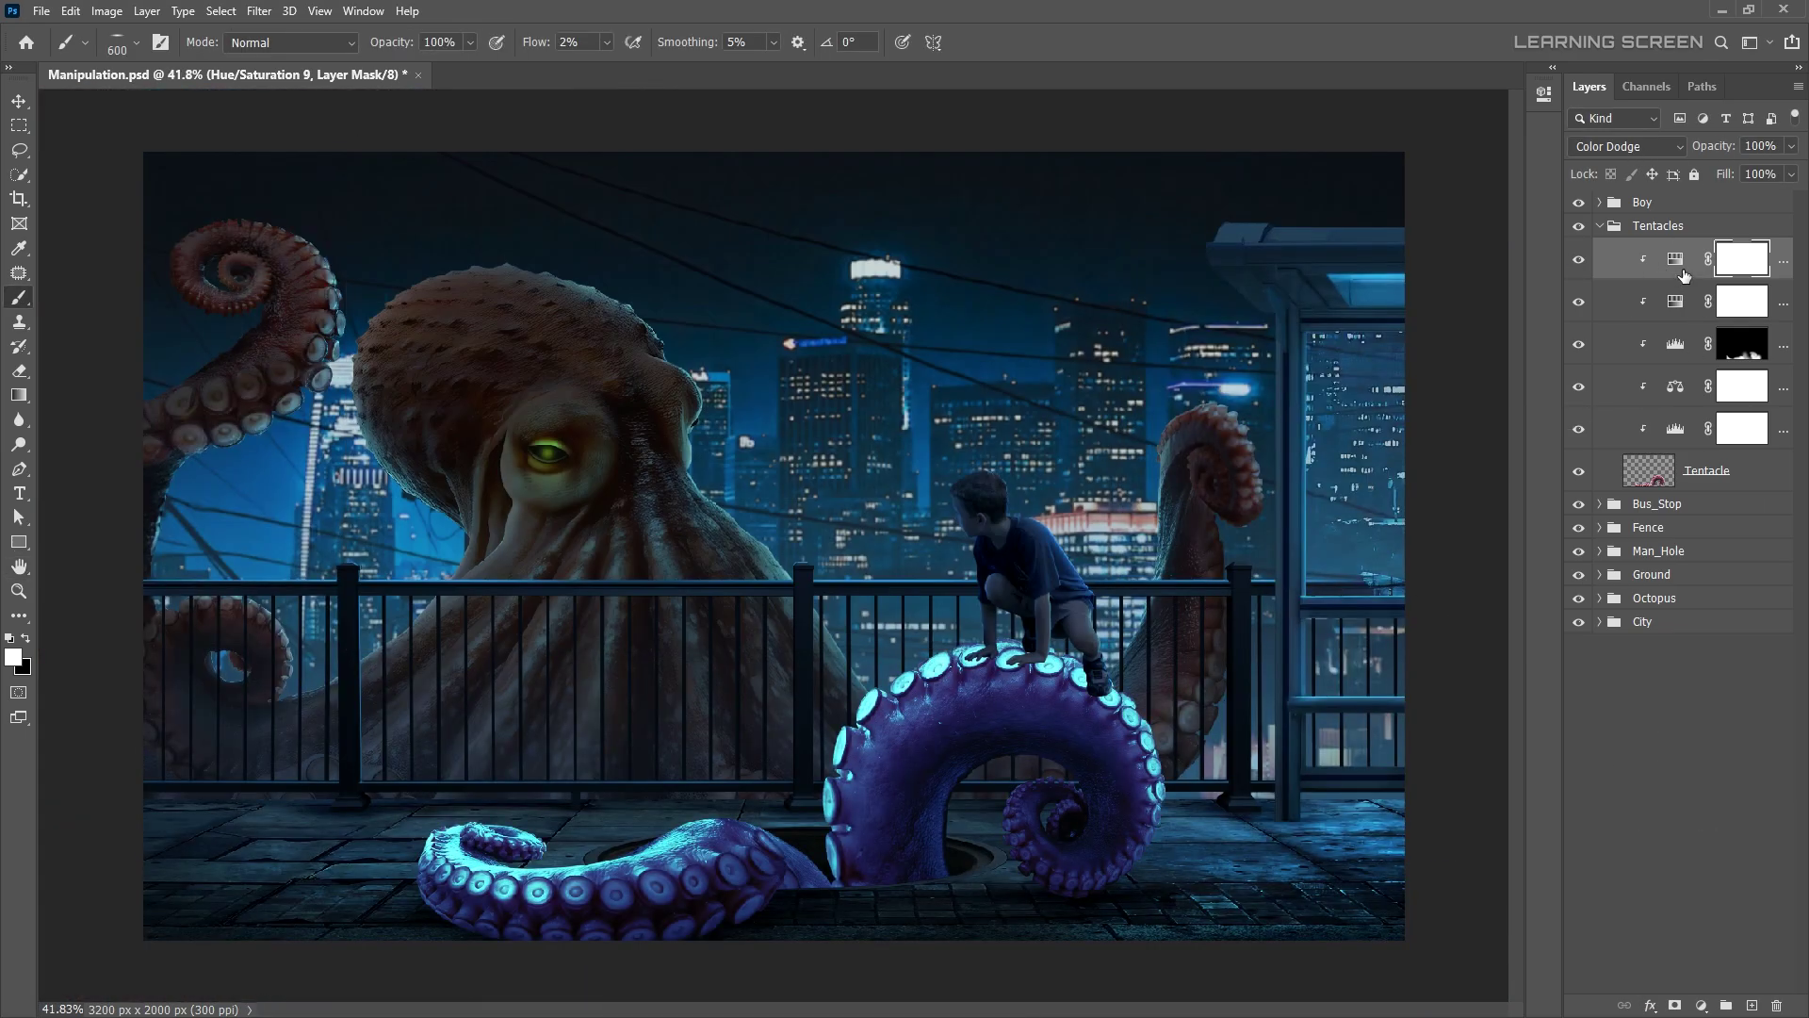
double_click(1675, 258)
left_click_drag(1428, 226, 1386, 226)
- Invert the duplicate's mask, brush cyan glow onto the tentacle, and add a Levels adjustment on top
key("ctrl+i")
key("x")
scroll(748, 862, "up", 8)
key("bracketleft")
key("bracketleft")
key("bracketleft")
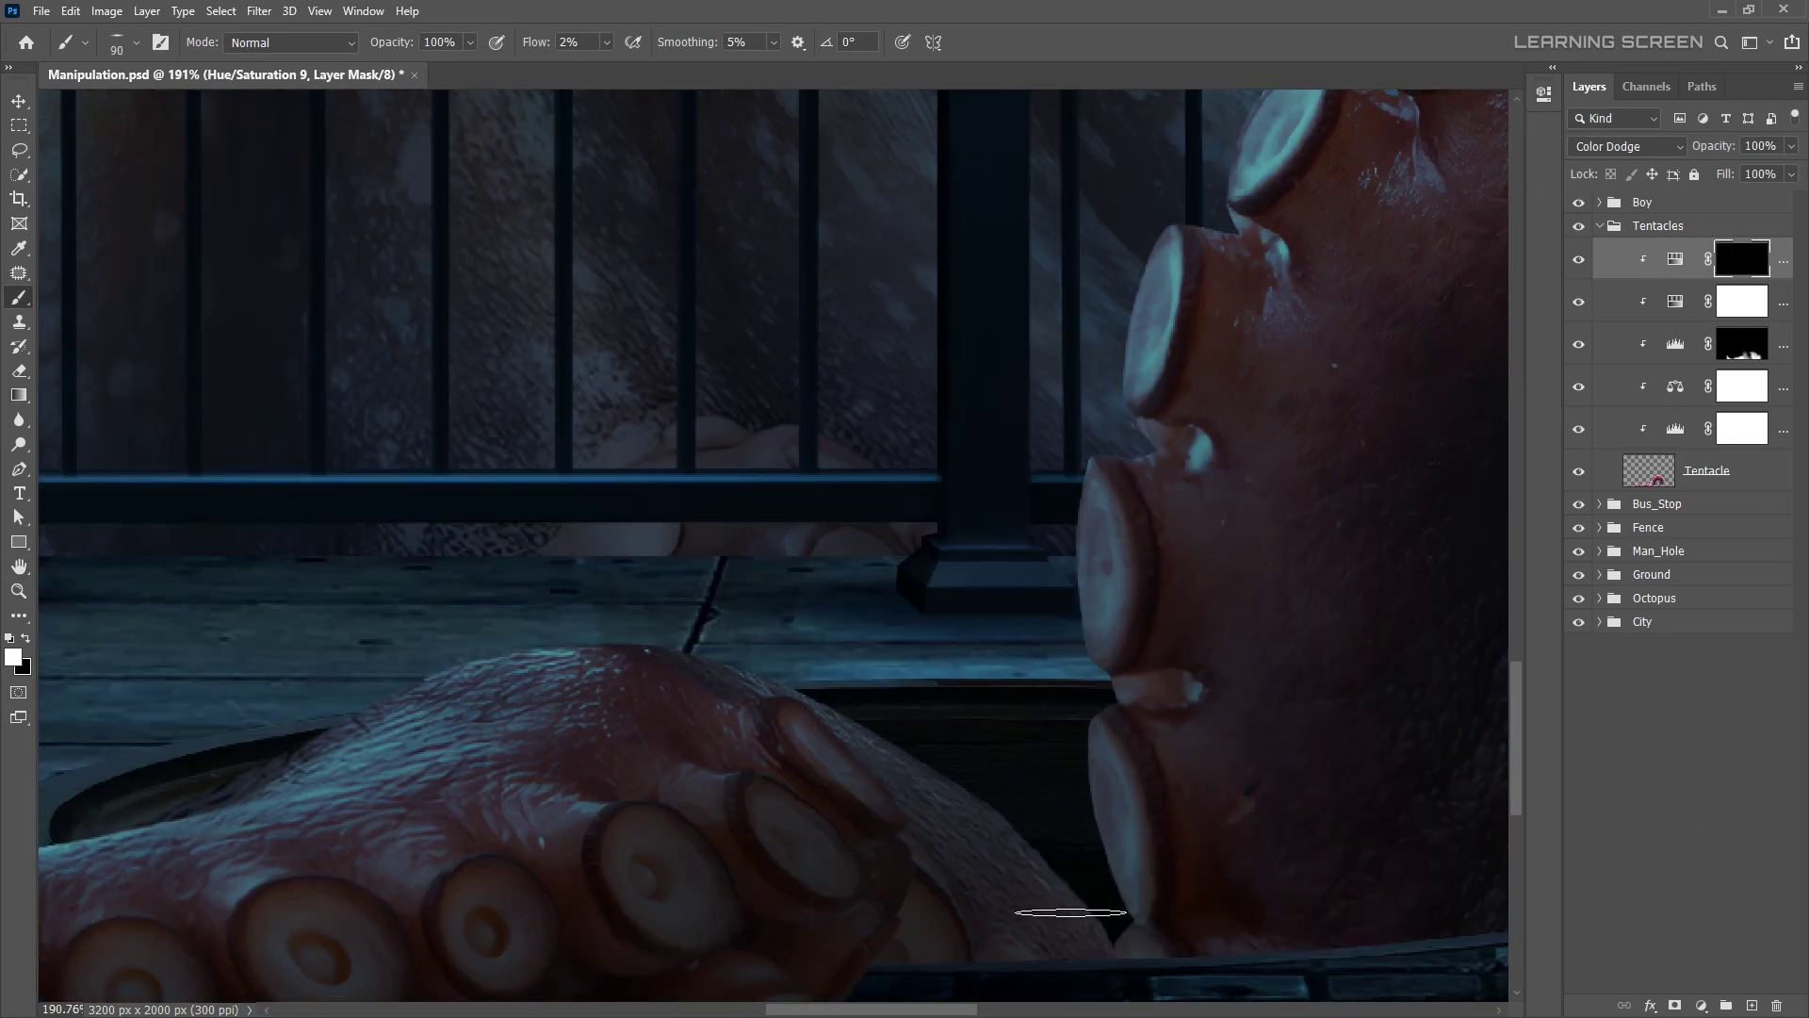
key("ctrl+0")
scroll(1296, 615, "up", 3)
key("bracketleft")
key("bracketleft")
key("bracketleft")
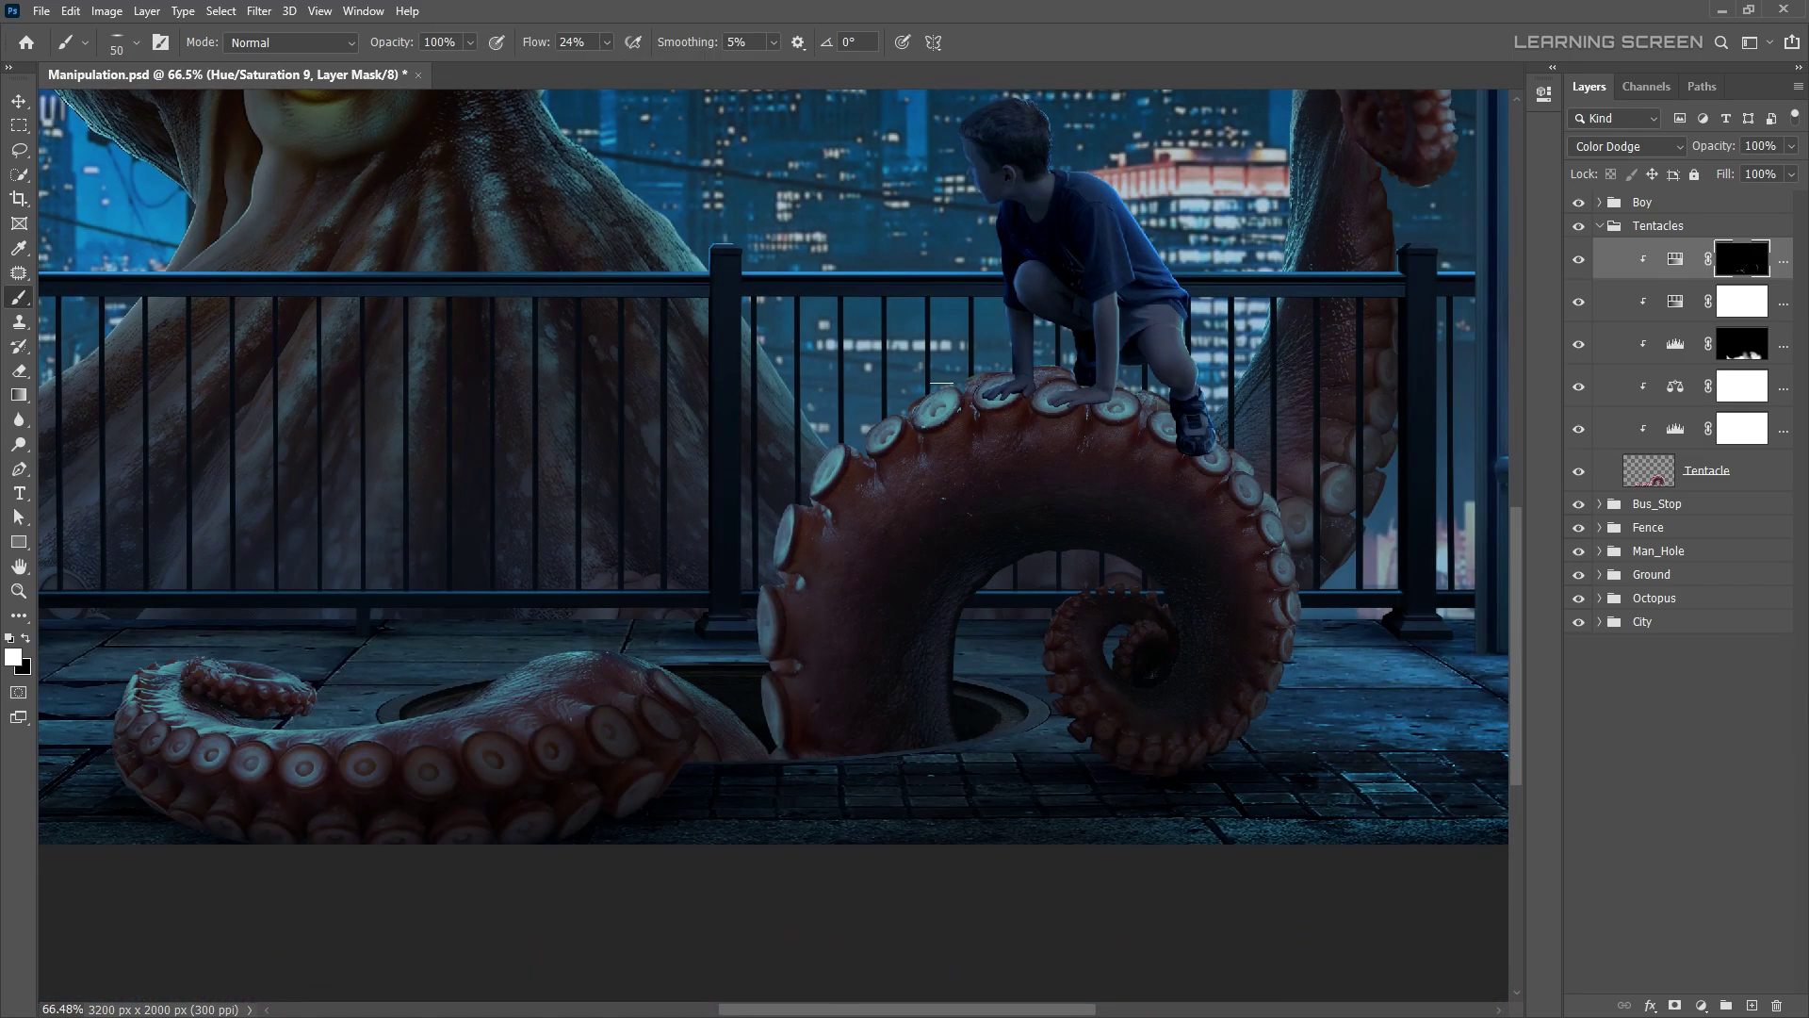
scroll(942, 384, "down", 6)
left_click(20, 102)
double_click(1674, 261)
- Clip Levels 17 to the tentacle, darken its output levels, and invert its mask
left_click(1701, 1006)
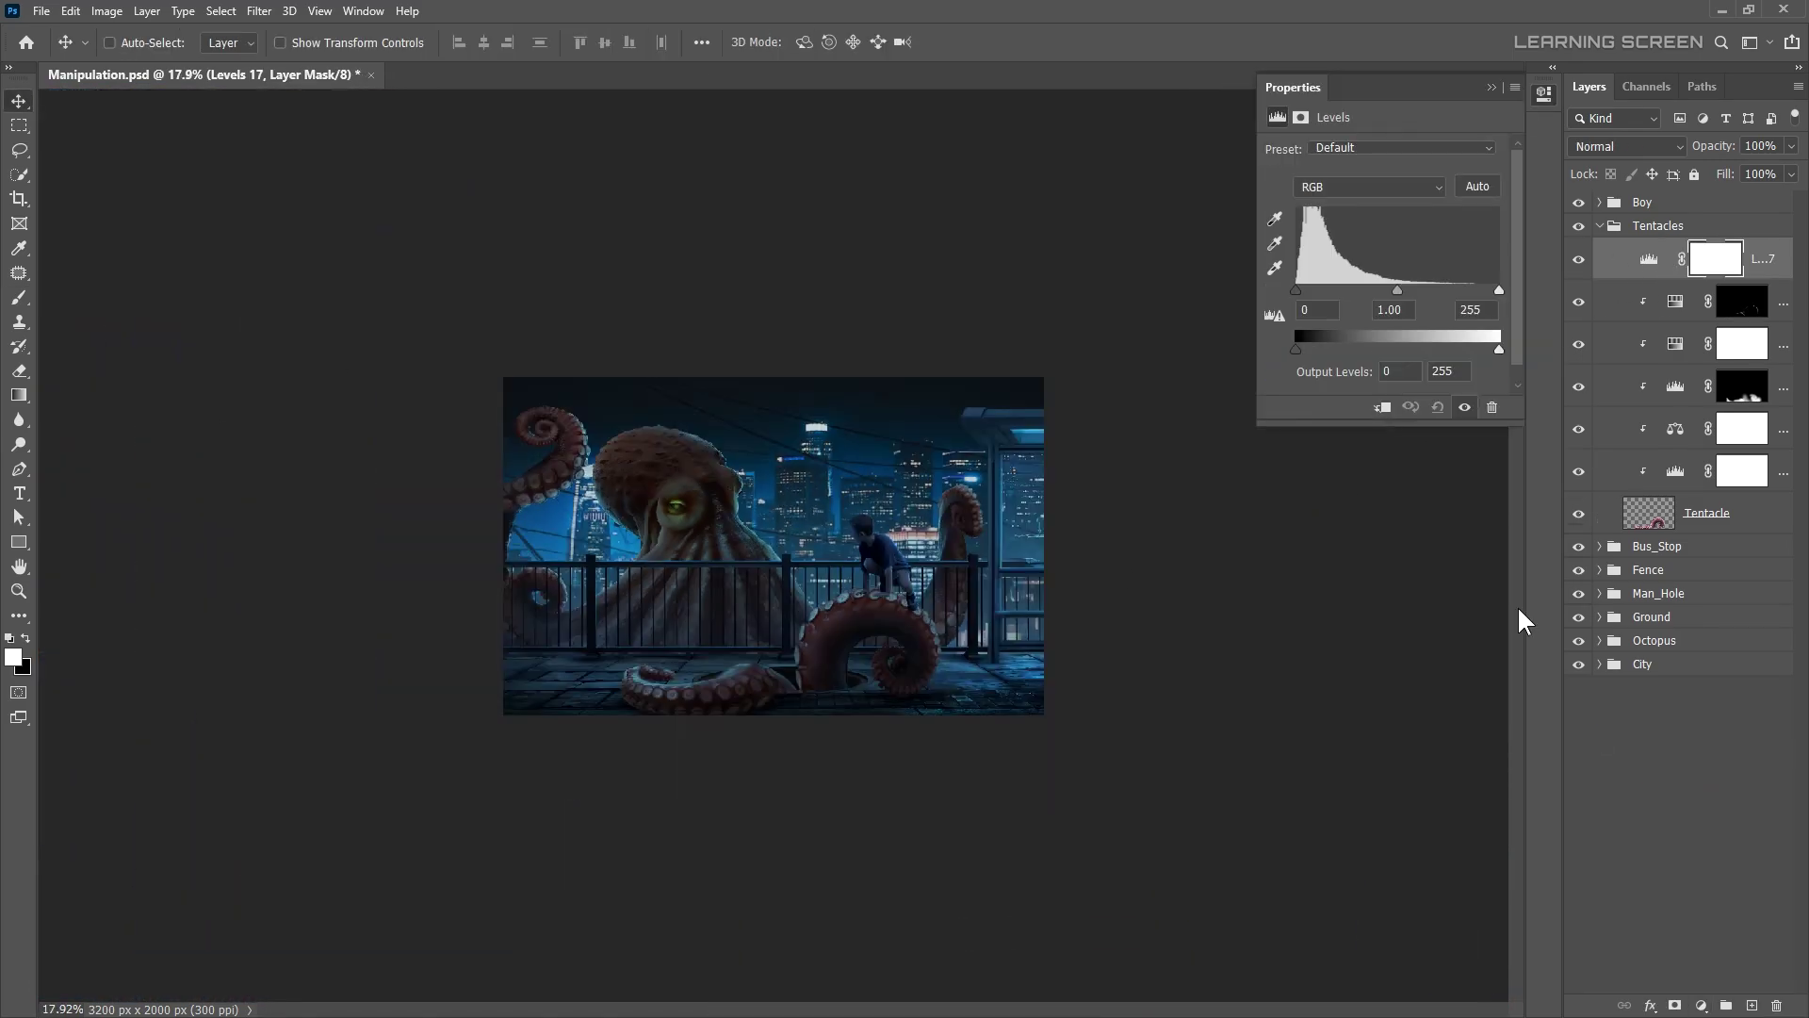
left_click_drag(1499, 350, 1345, 350)
key("ctrl+i")
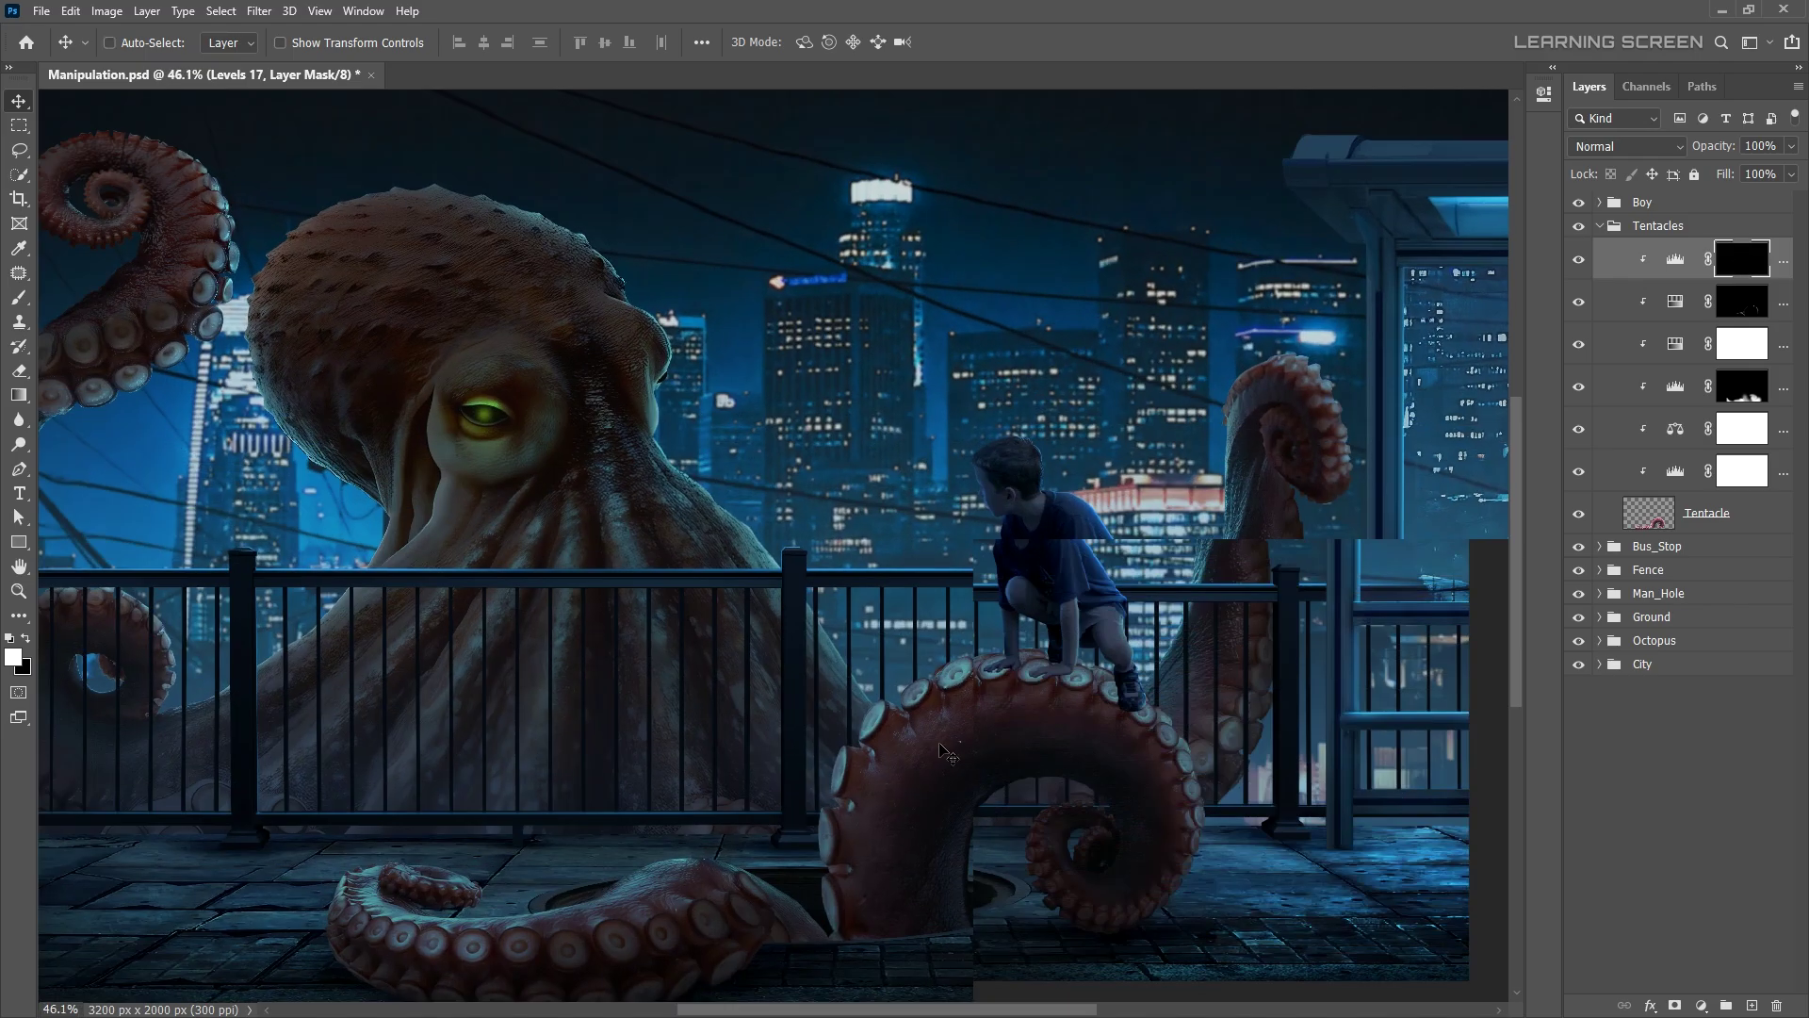
- Faintly paint the Levels 17 mask near the boy's hands with a small brush at 4% flow
scroll(877, 575, "up", 10)
key("b")
left_click(607, 43)
left_click_drag(601, 62, 588, 62)
right_click(854, 396)
left_click_drag(942, 436, 899, 446)
key("Return")
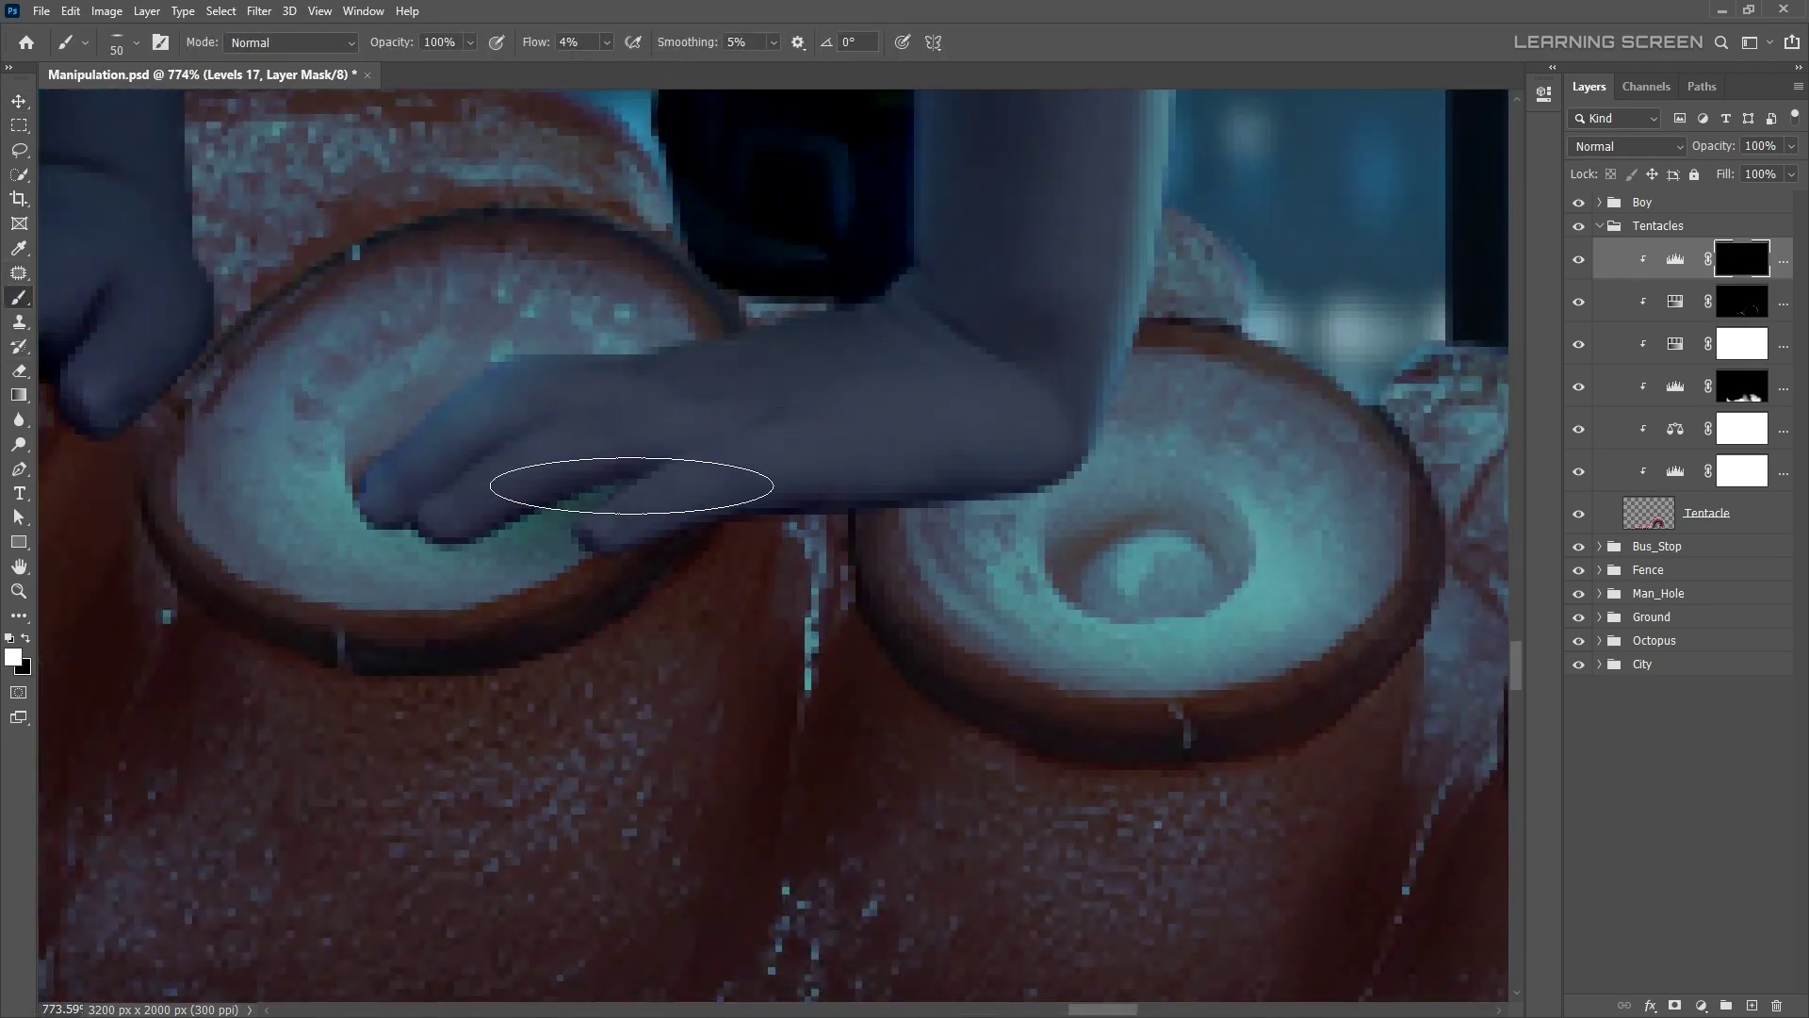
left_click_drag(626, 477, 755, 597)
left_click_drag(1021, 496, 868, 634)
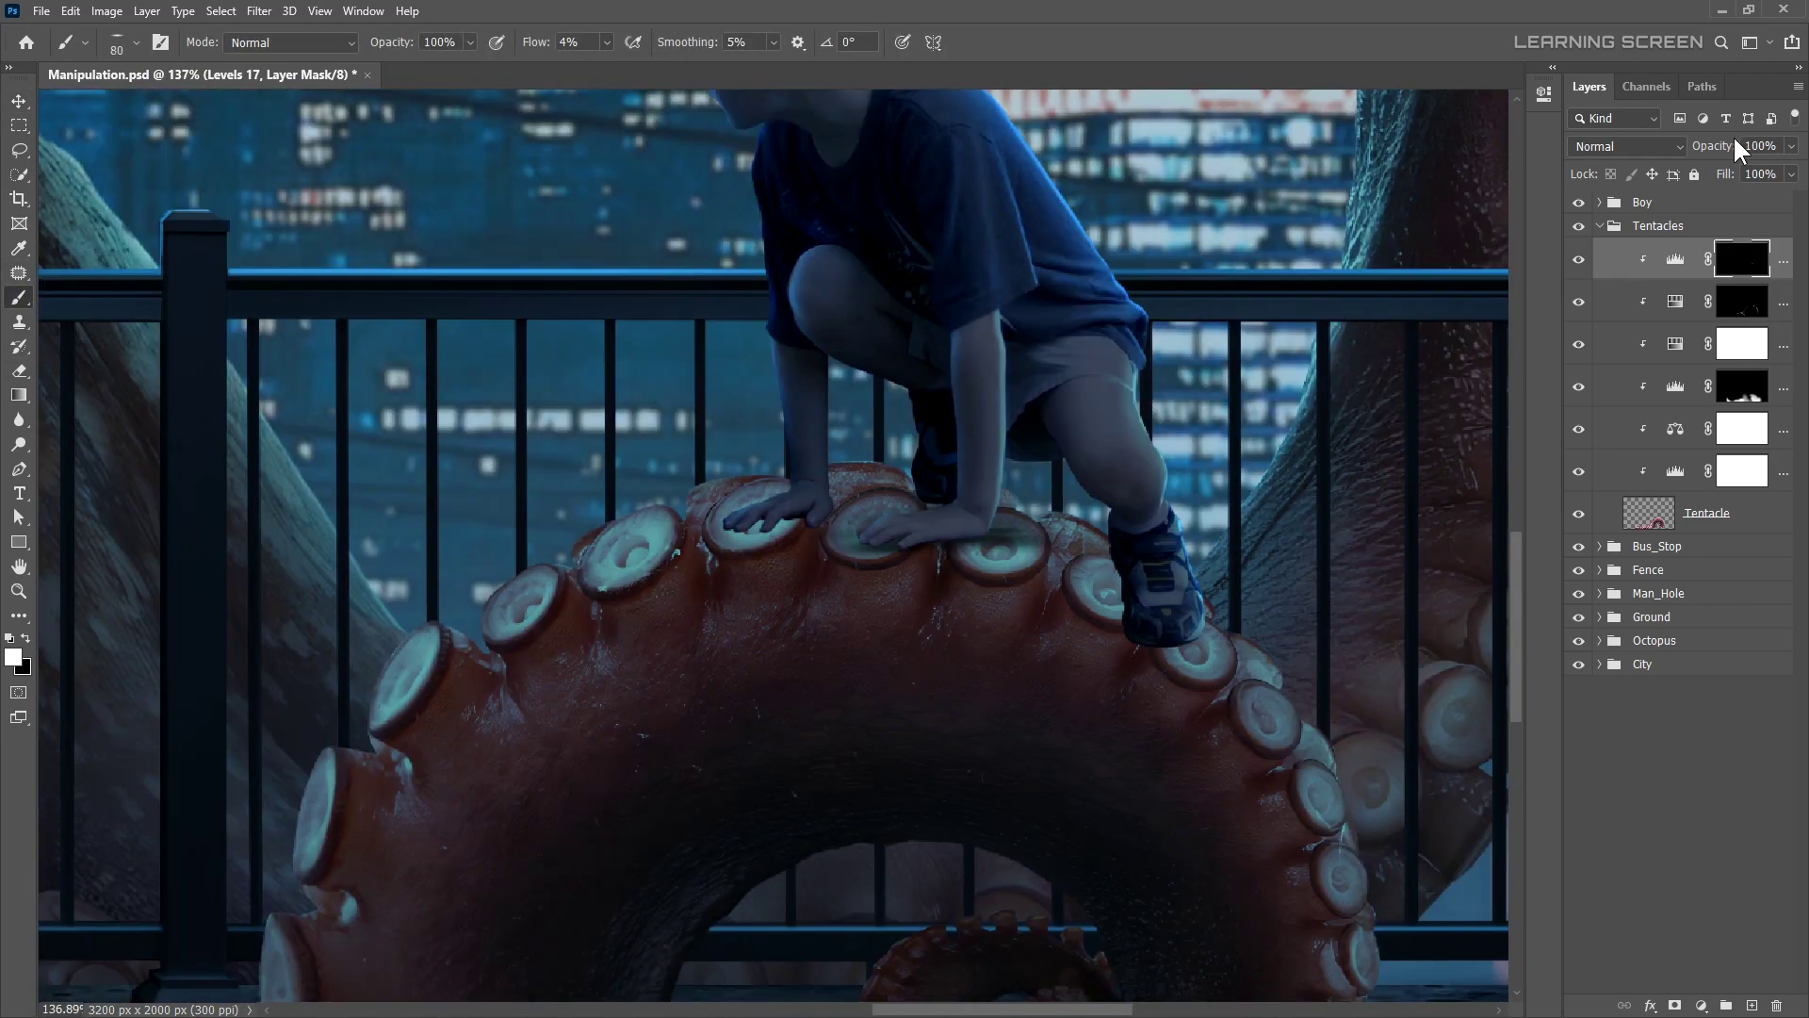
- Set the Levels 17 layer to Multiply blending and target its mask
scroll(867, 635, "down", 10)
left_click(1627, 146)
left_click(1602, 247)
double_click(1656, 269)
left_click(1741, 259)
- Darken the mask around the boy's hands and foot, then collapse the Tentacles group
key("x")
scroll(540, 497, "up", 5)
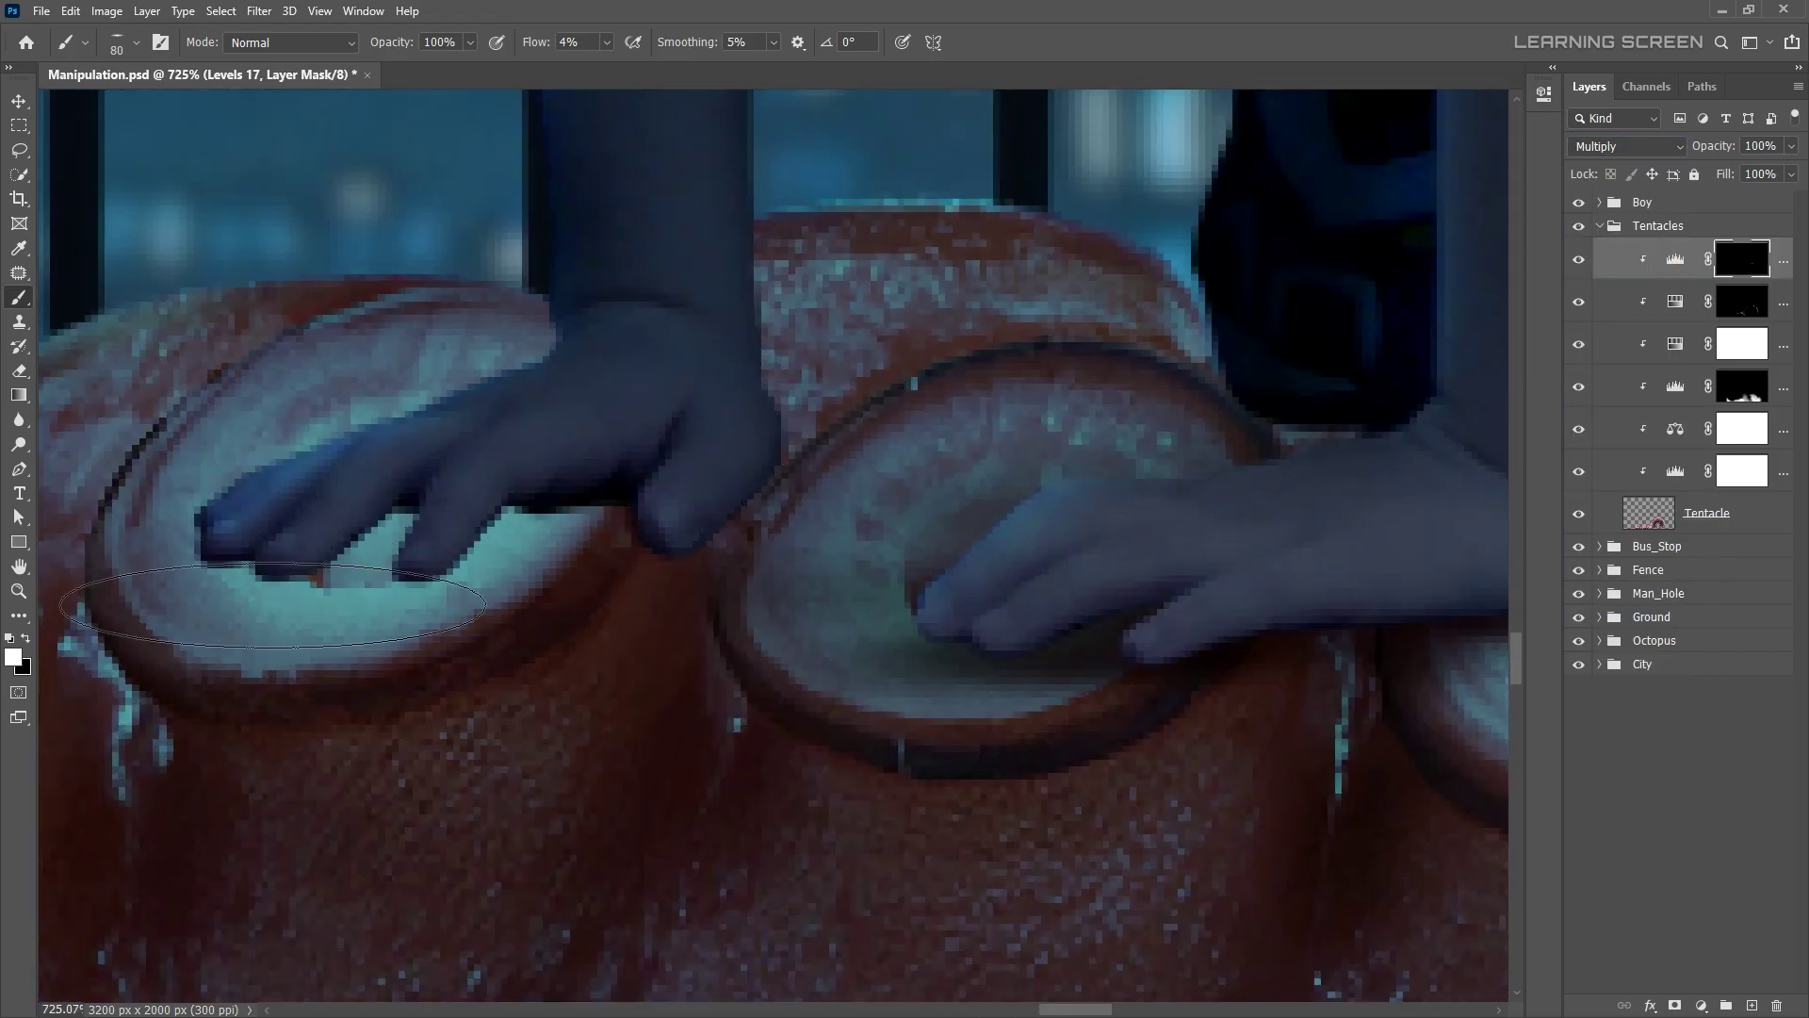
left_click_drag(377, 527, 541, 497)
scroll(961, 683, "down", 3)
mouse_move(961, 682)
left_mouse_down()
mouse_move(1206, 777)
mouse_move(775, 678)
left_mouse_up()
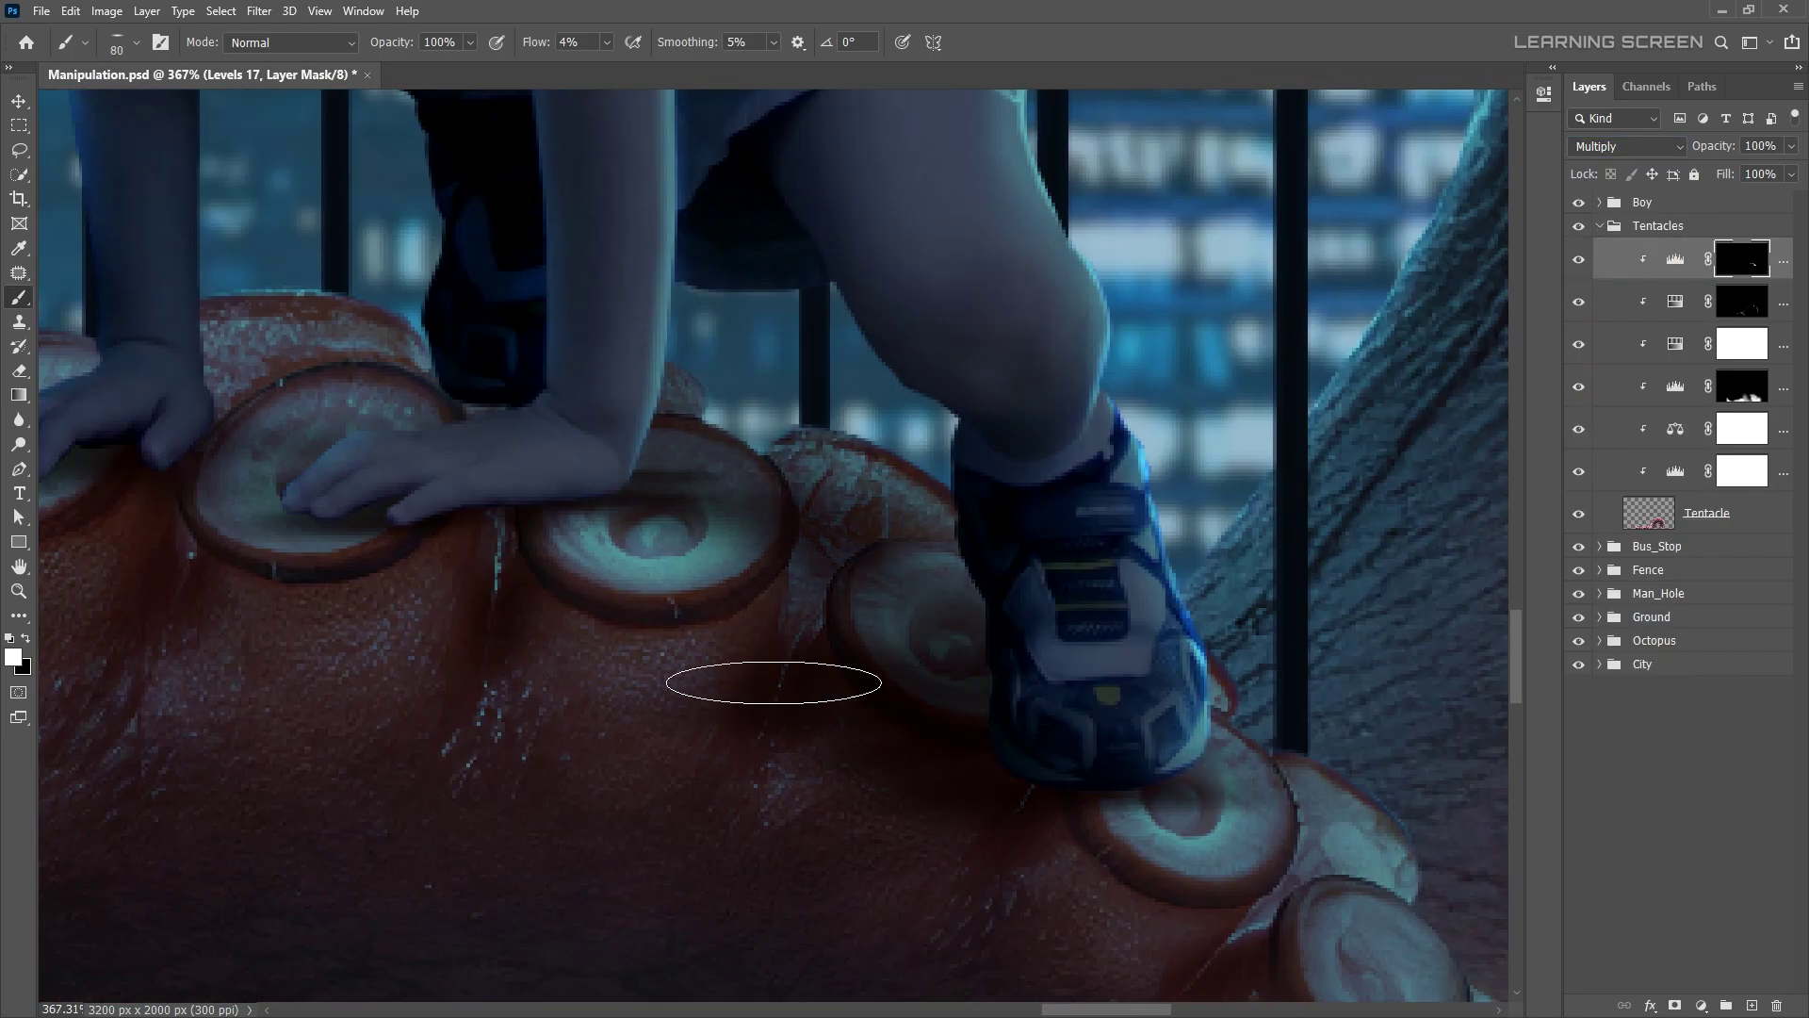
scroll(776, 678, "down", 10)
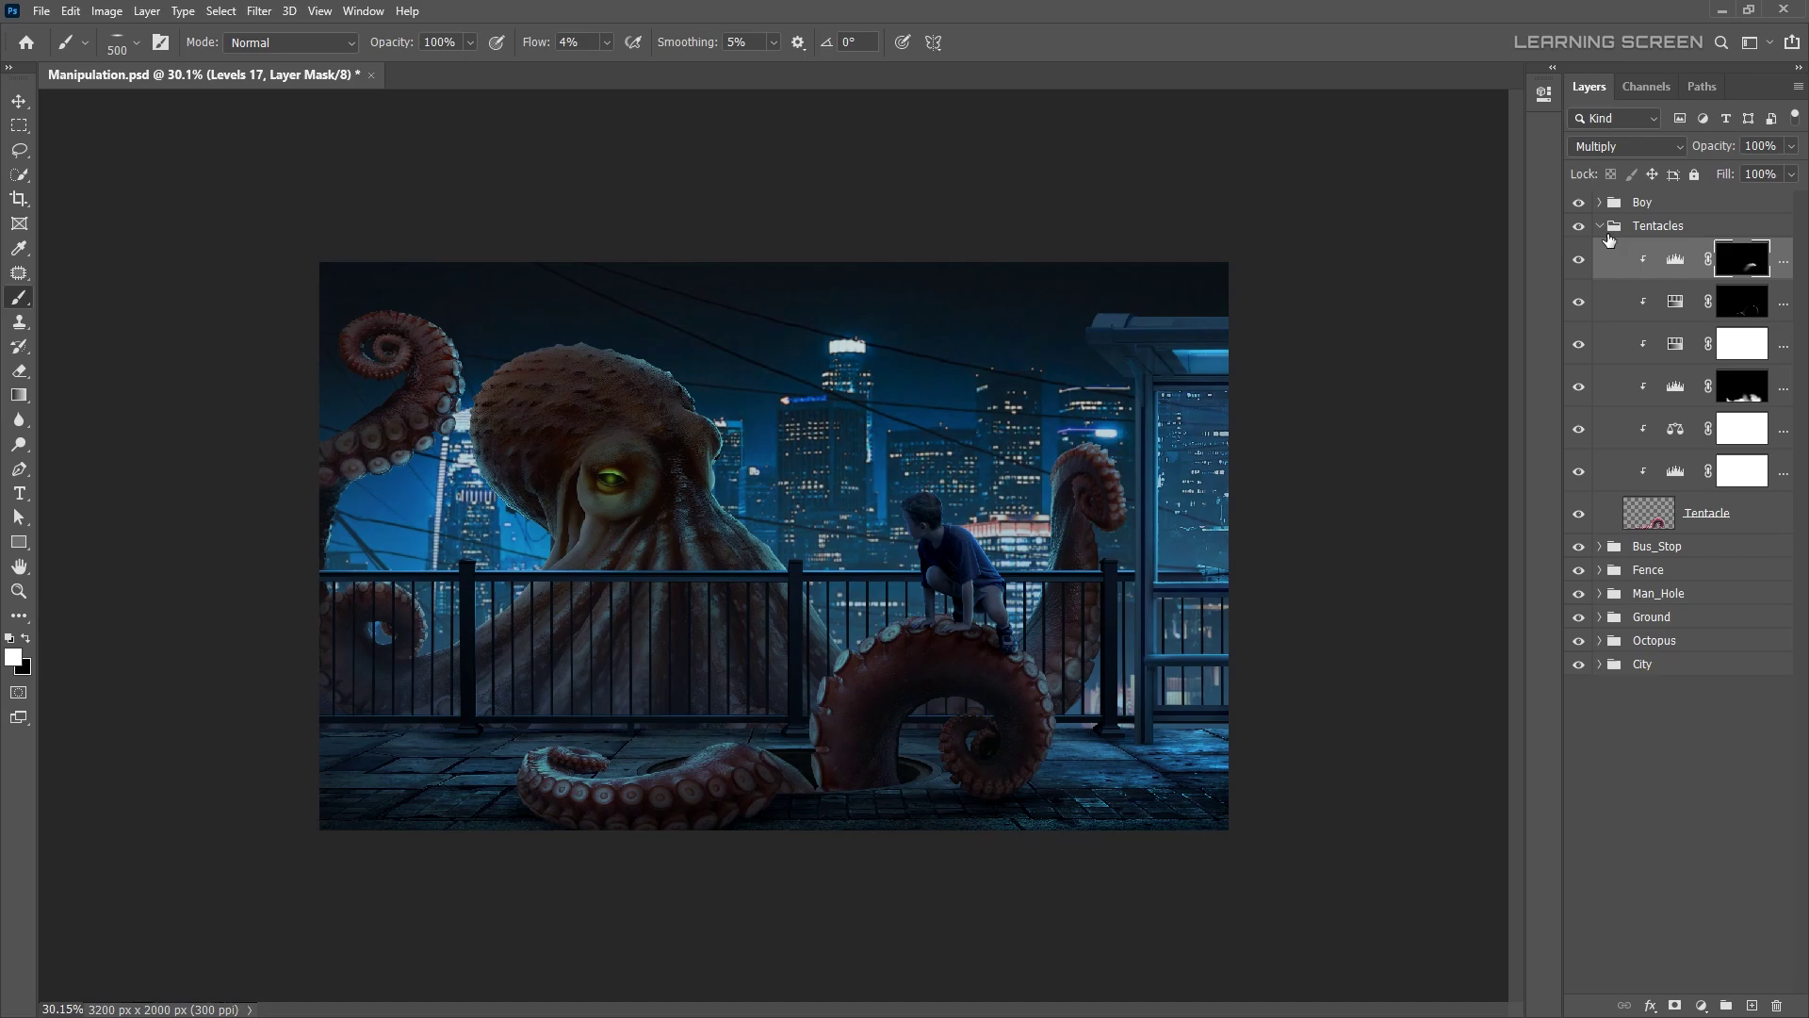
left_click(1611, 226)
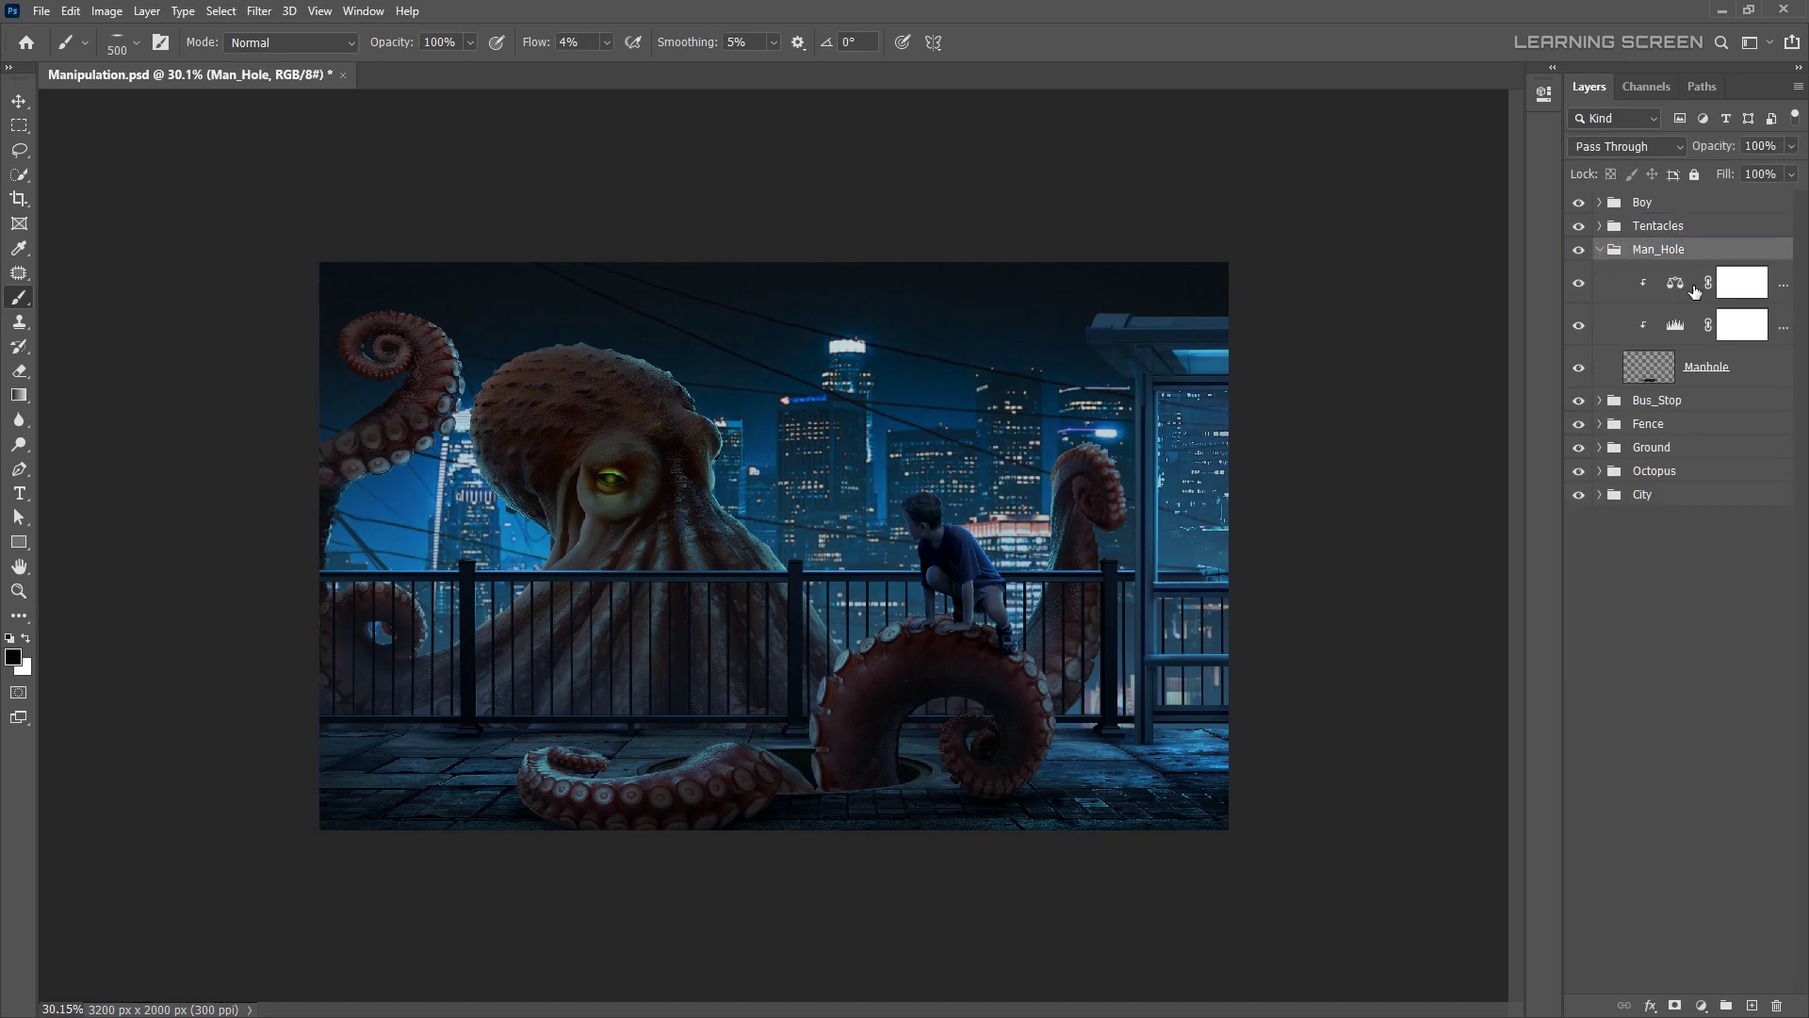
- Add a green Solid Color fill layer to the Man_Hole group
scroll(977, 488, "up", 4)
scroll(977, 488, "up", 4)
left_click(1702, 1006)
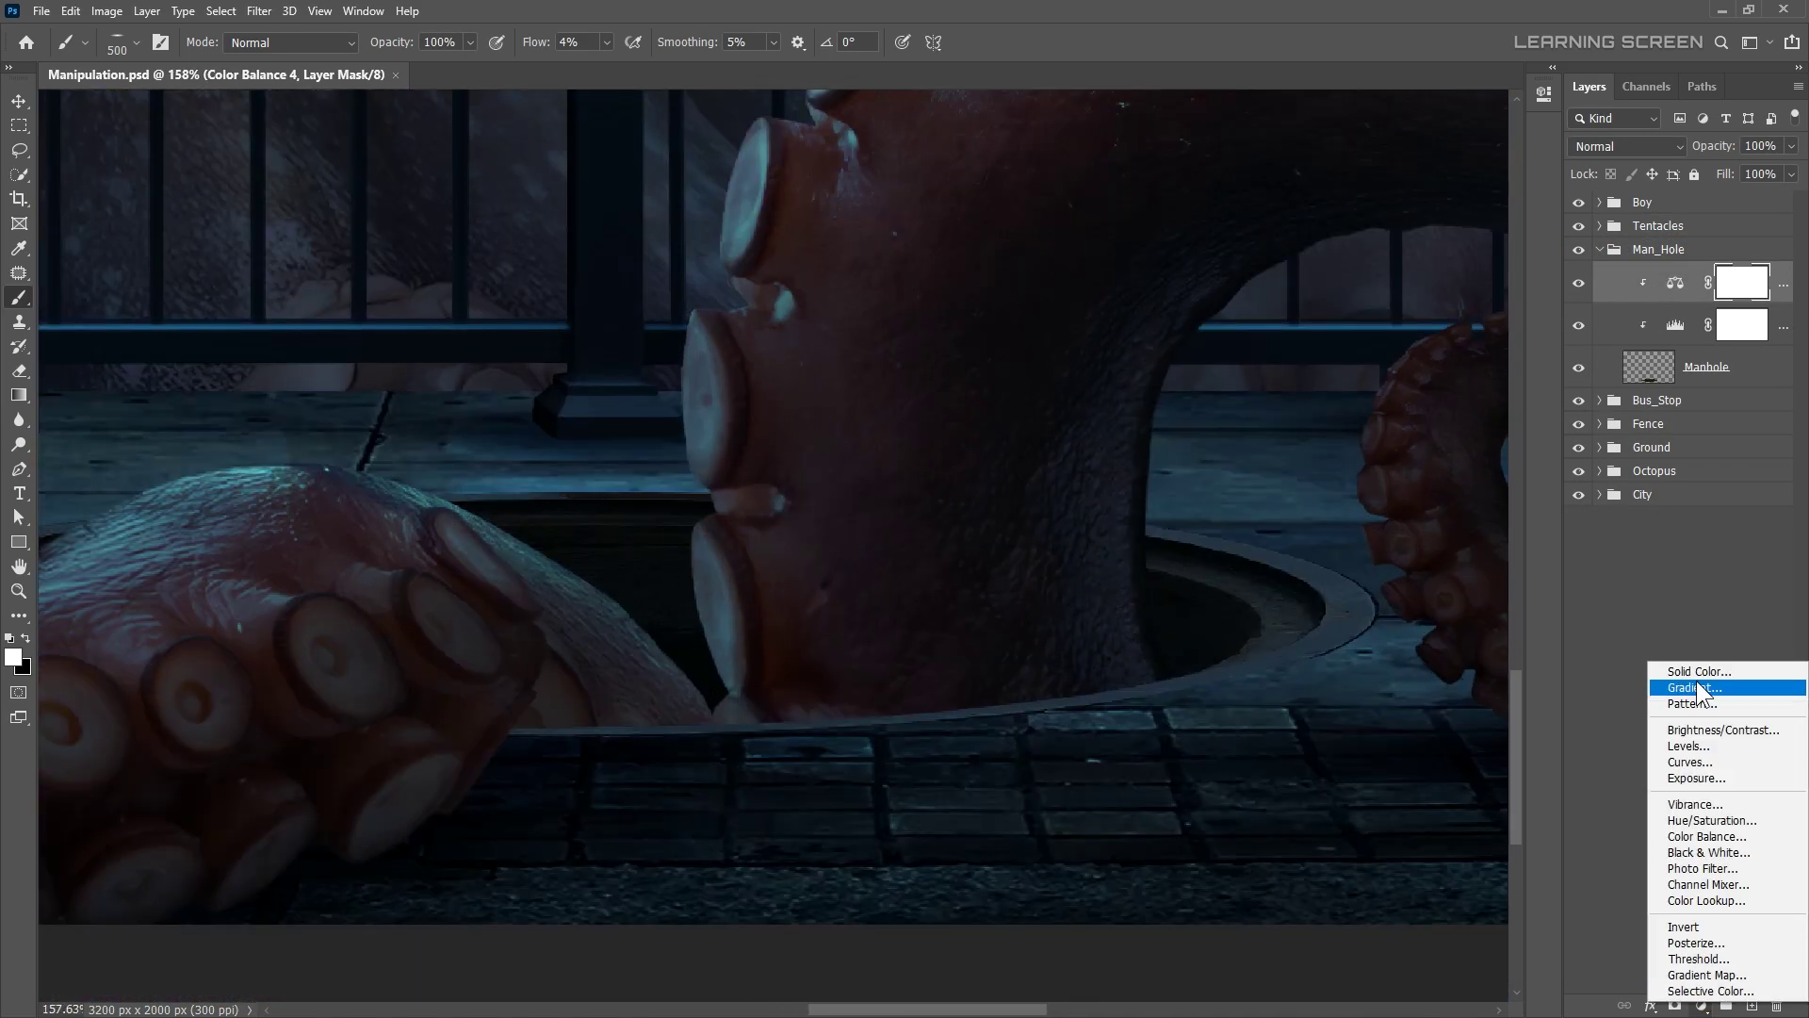
left_click(1687, 667)
left_click(283, 683)
left_click(469, 670)
- Invert the green fill's mask and load the smoke brush set, choosing a smoke brush
key("b")
key("ctrl+i")
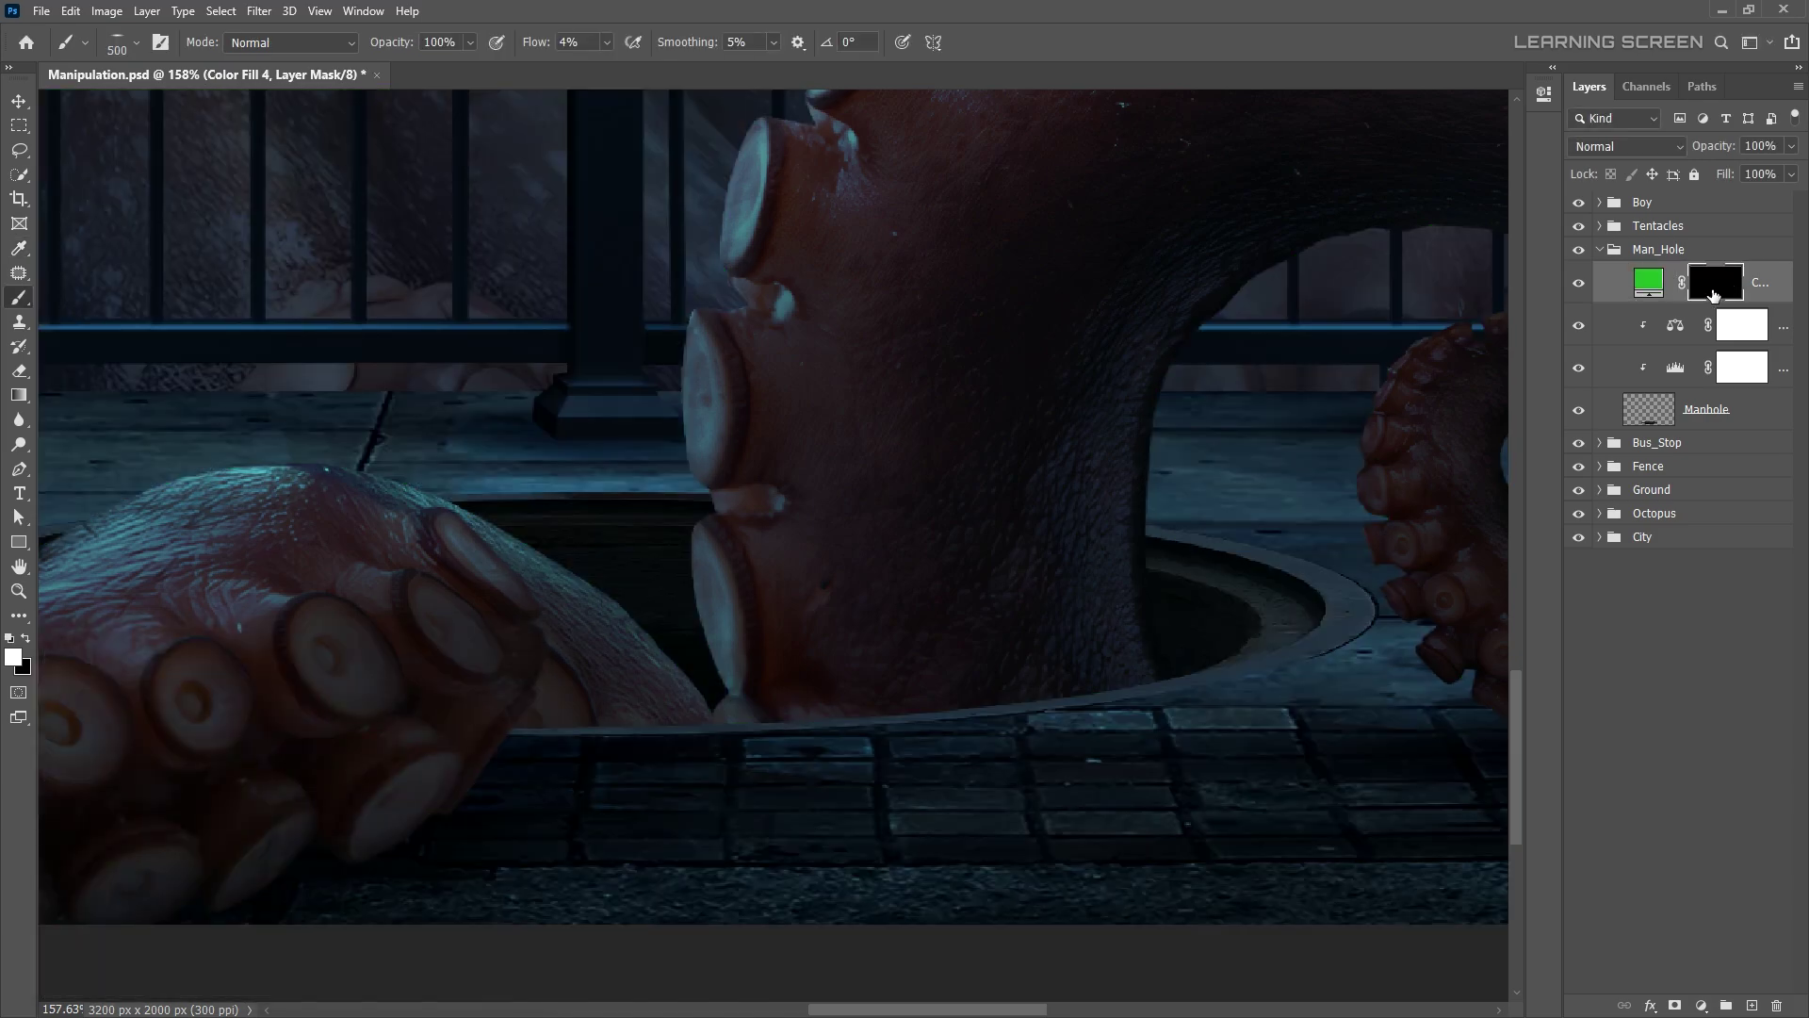
right_click(593, 367)
left_click(836, 386)
left_click(910, 639)
double_click(270, 162)
left_click(726, 590)
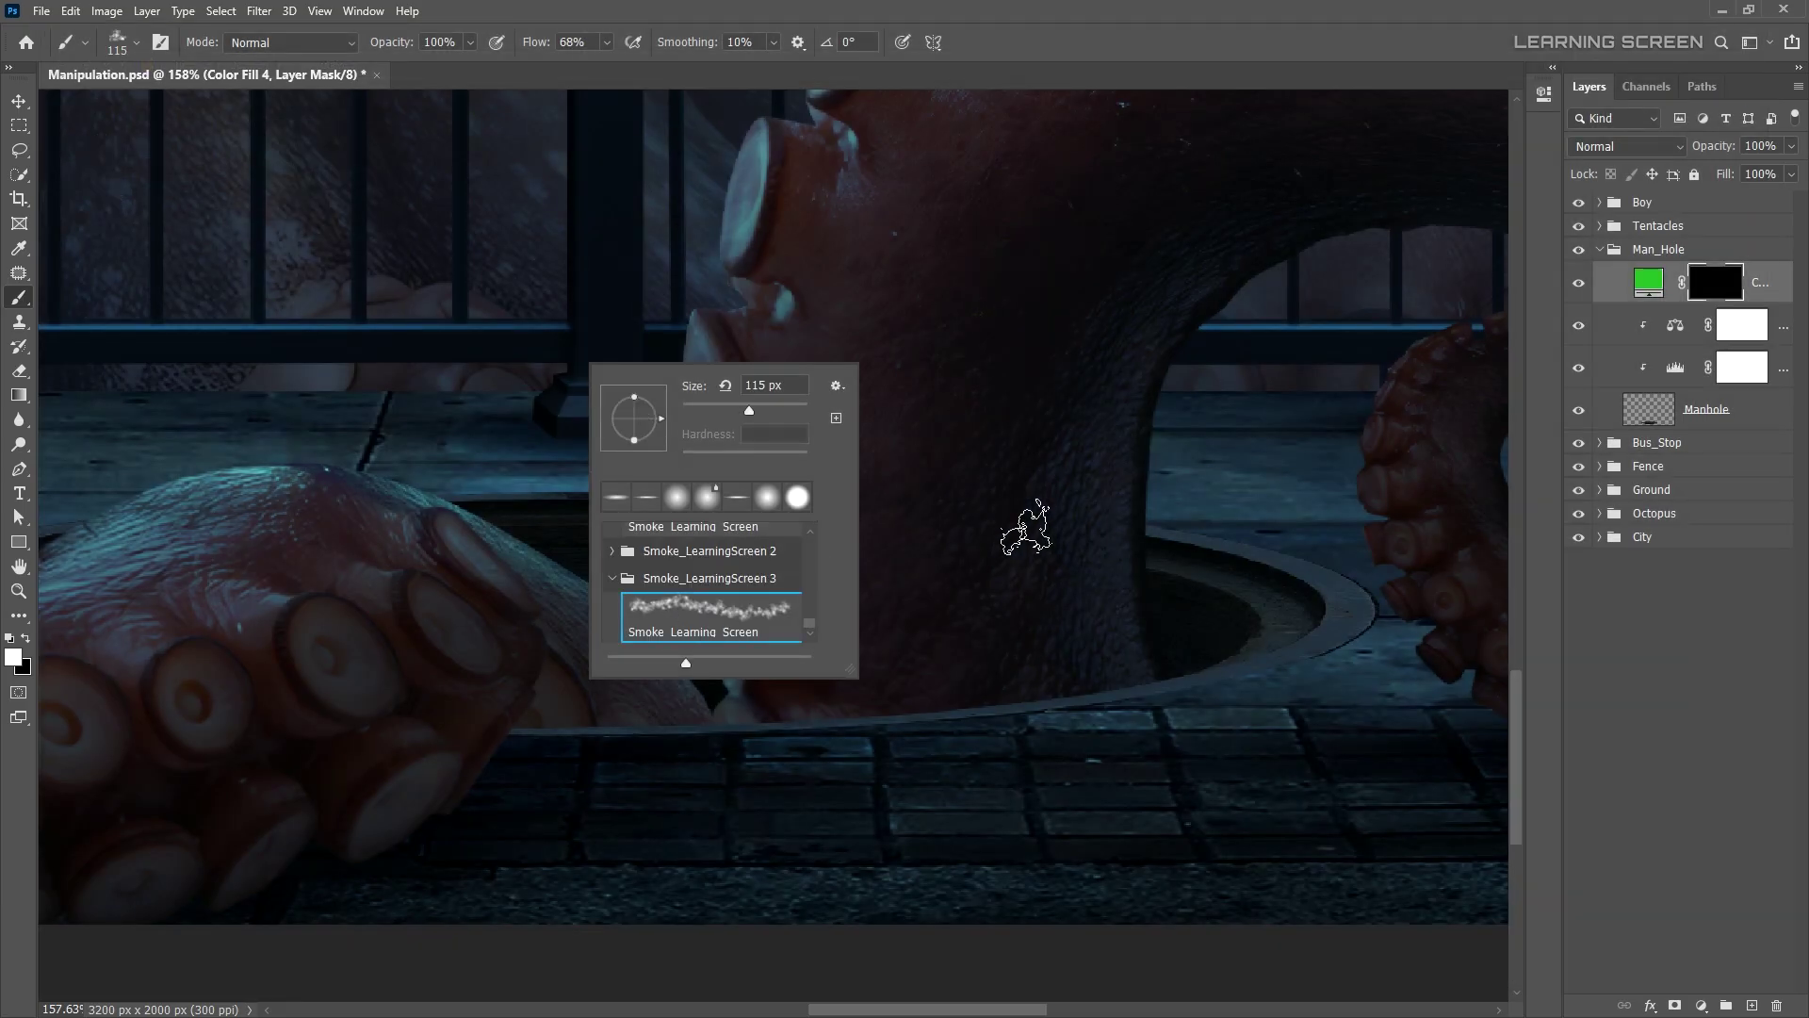
- Paint green smoke around the manhole at 100% brush flow
scroll(707, 603, "down", 4)
left_click_drag(629, 520, 679, 565)
scroll(678, 566, "down", 3)
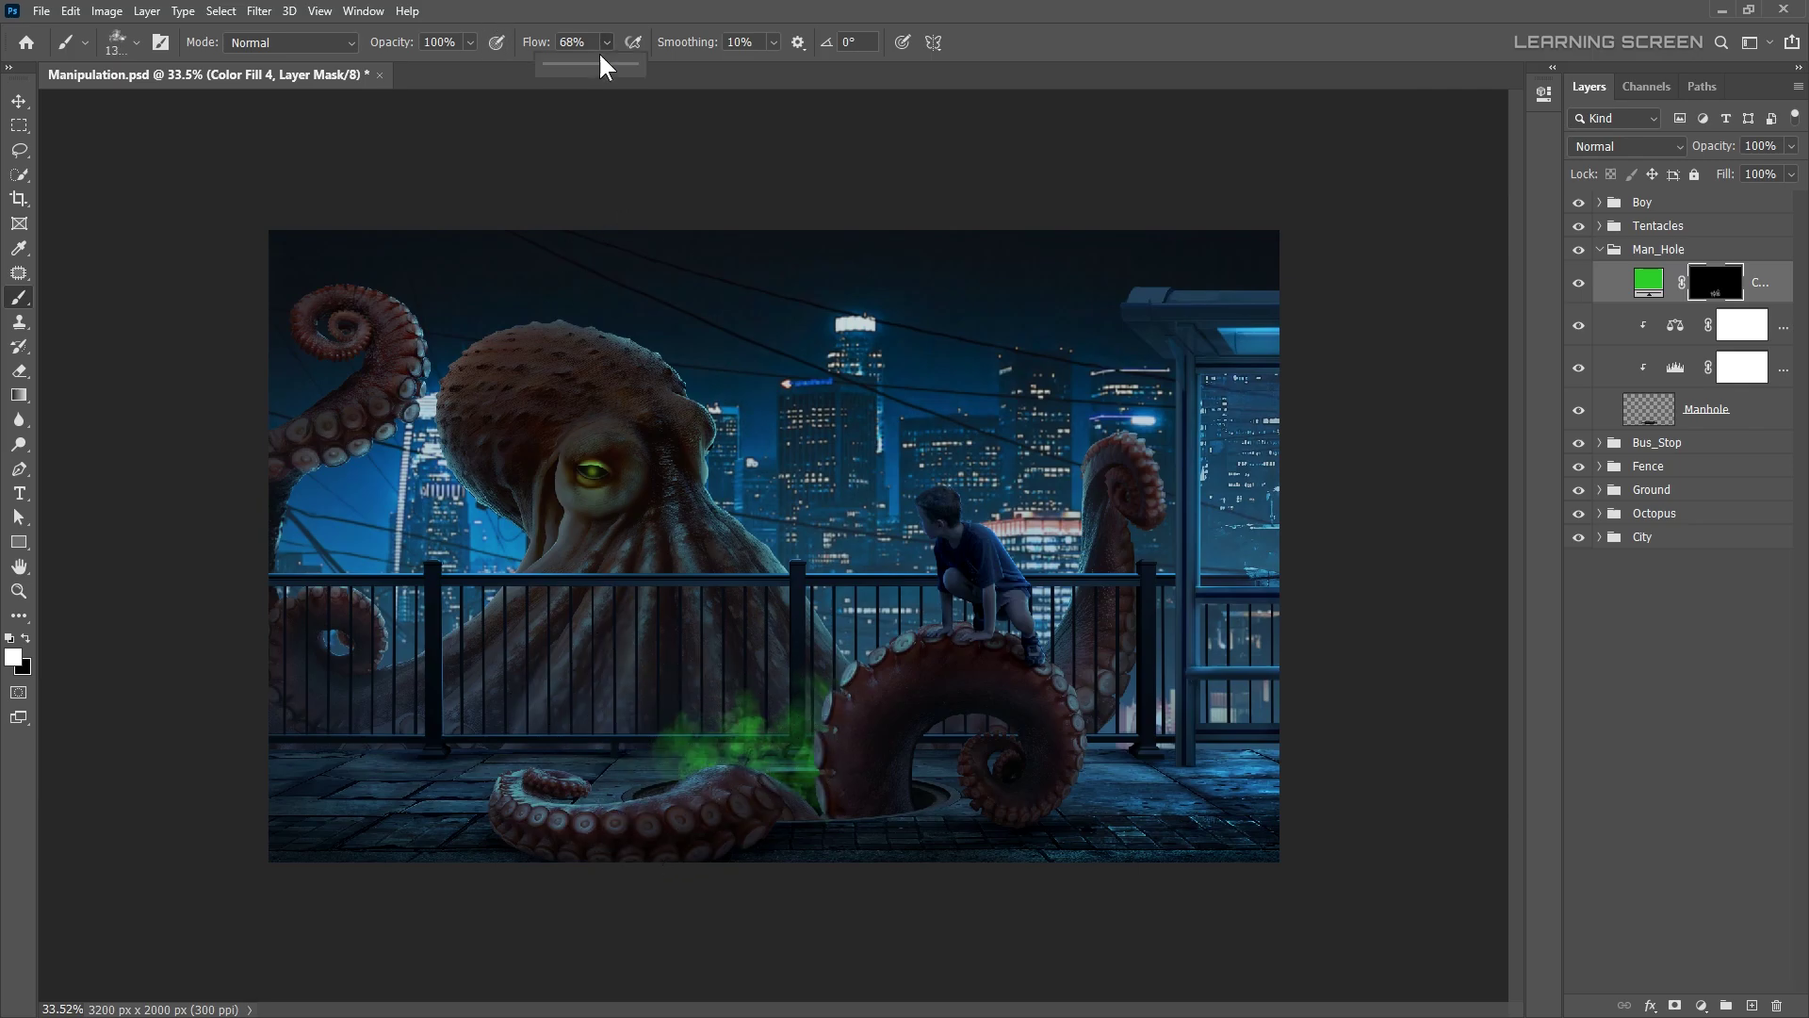
left_click_drag(603, 66, 676, 65)
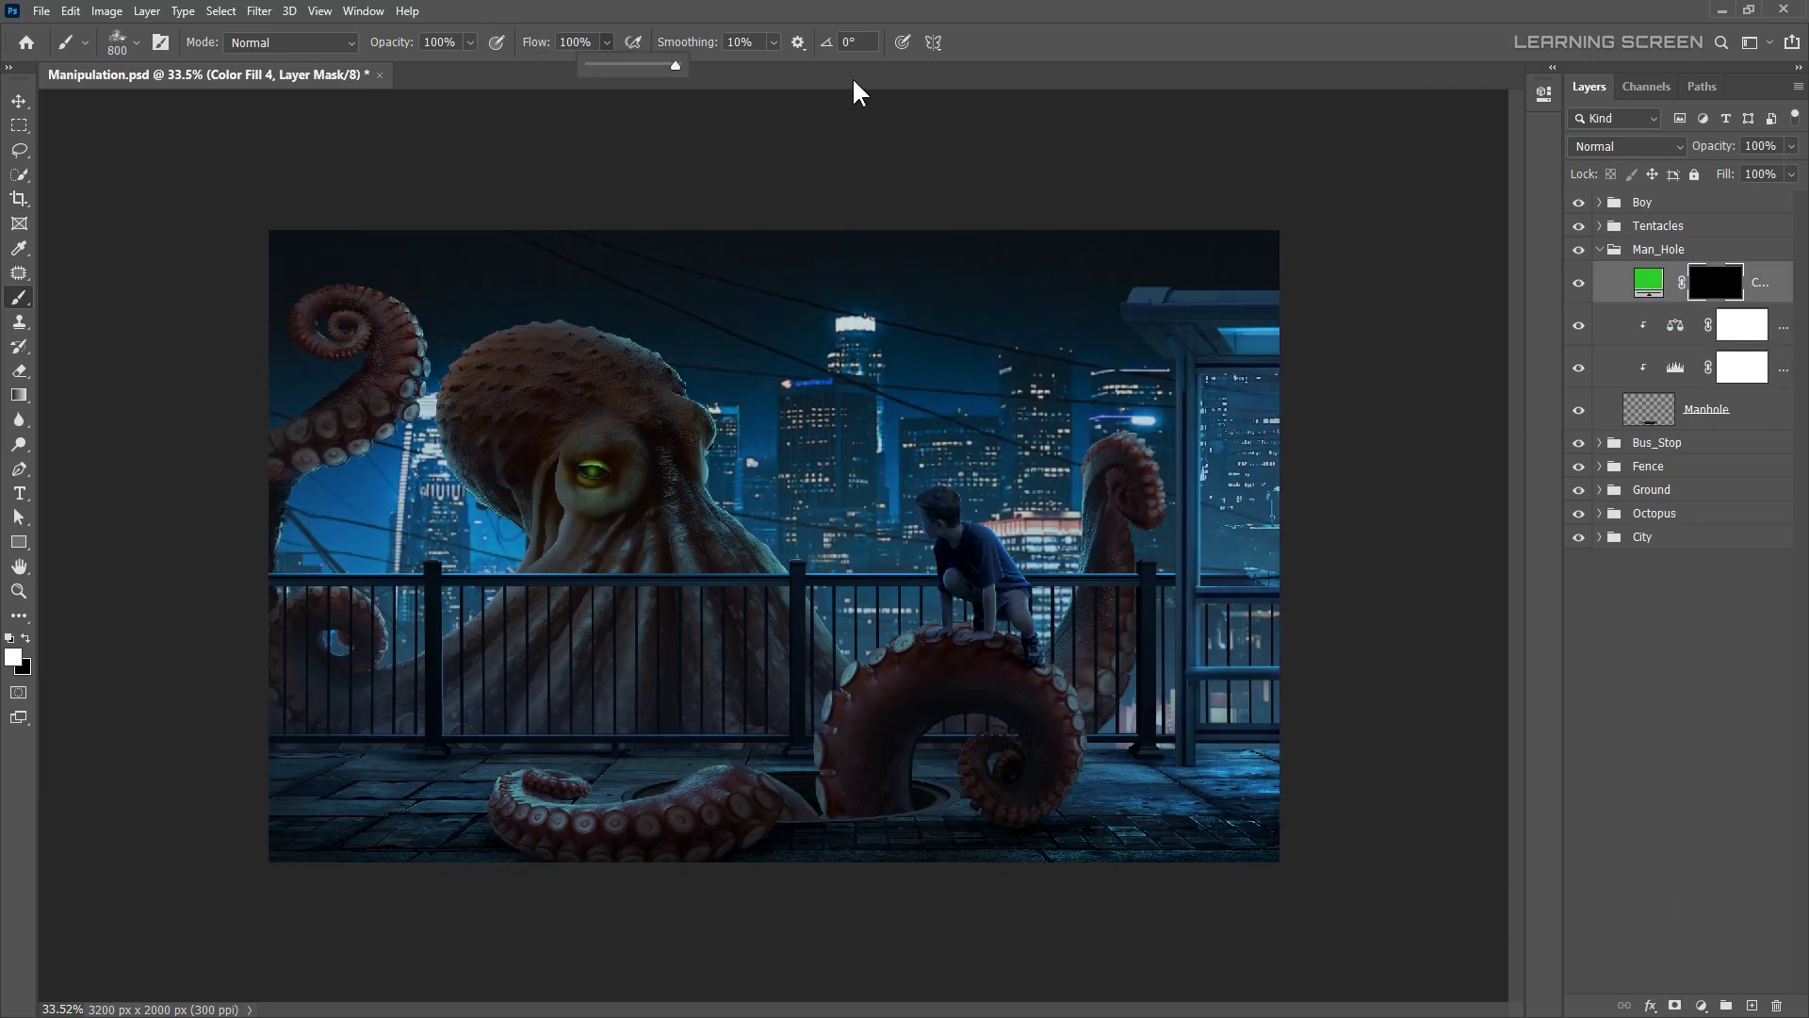
left_click_drag(707, 763, 810, 490)
left_click_drag(527, 706, 849, 452)
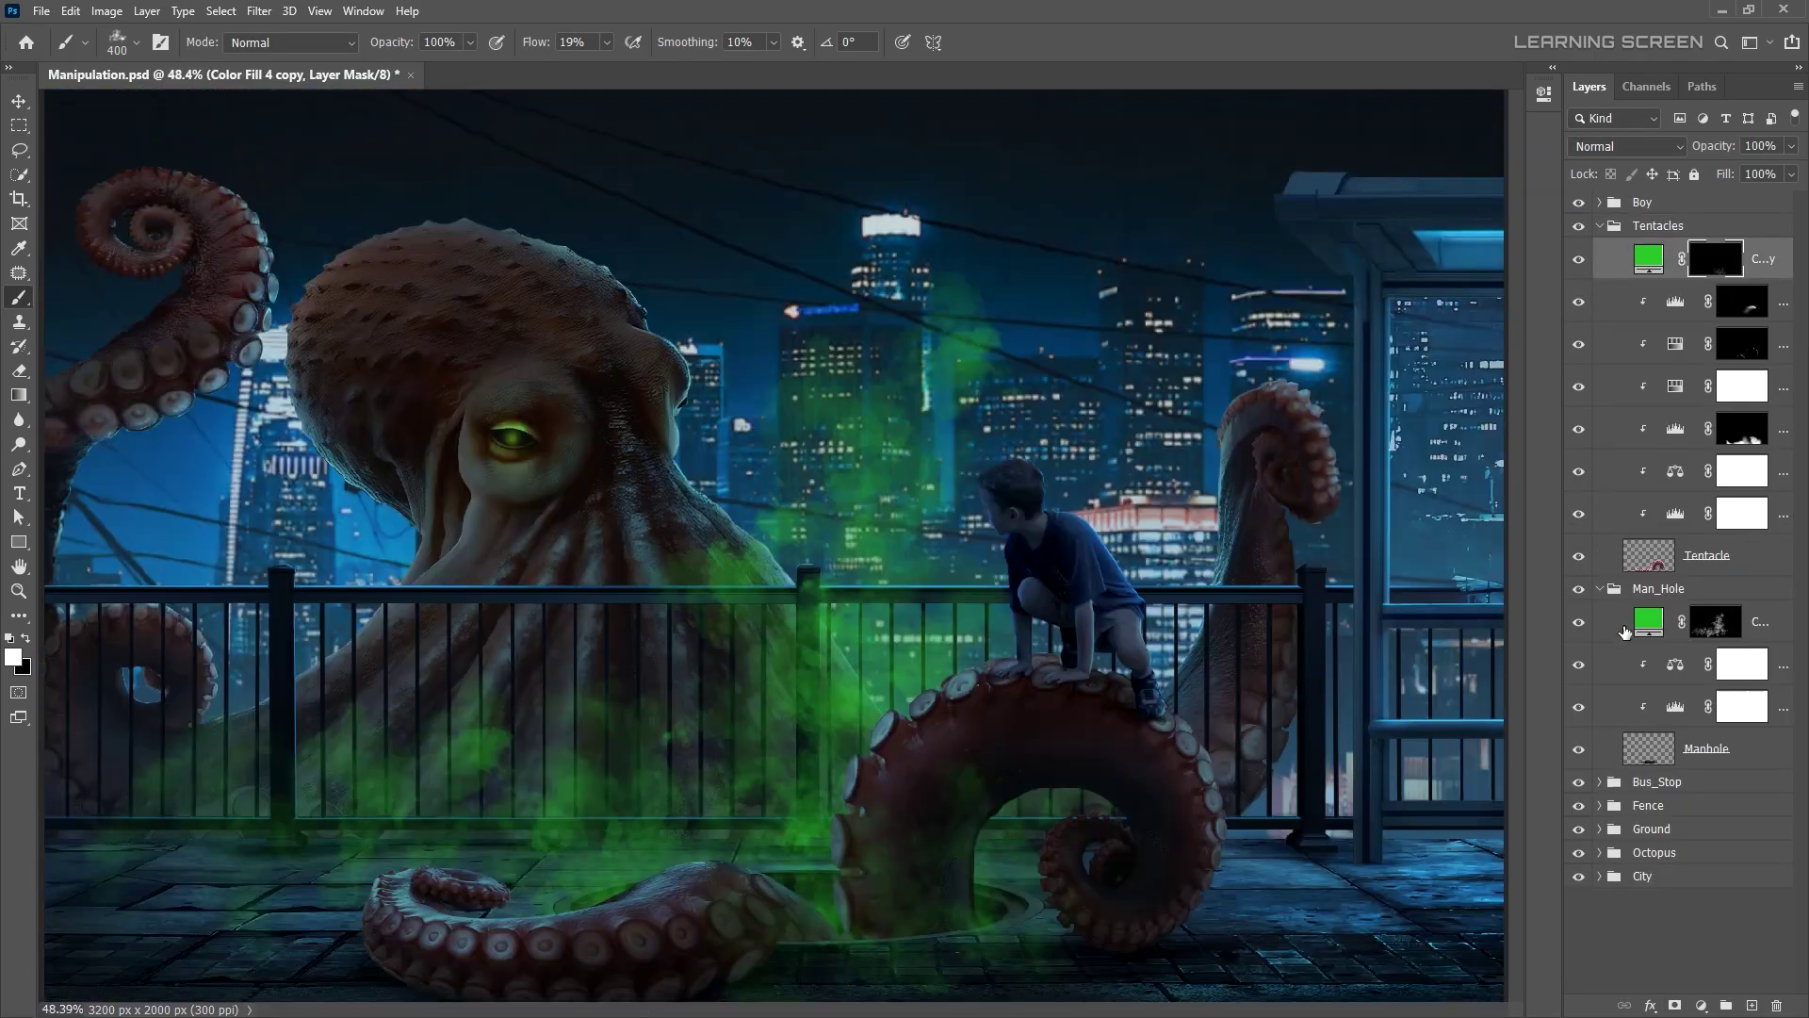
- Clip a copy of the green fill to the tentacle, invert its mask, and set Color Dodge
left_click(1649, 622)
scroll(1032, 673, "up", 5)
left_click(1599, 226, "ctrl")
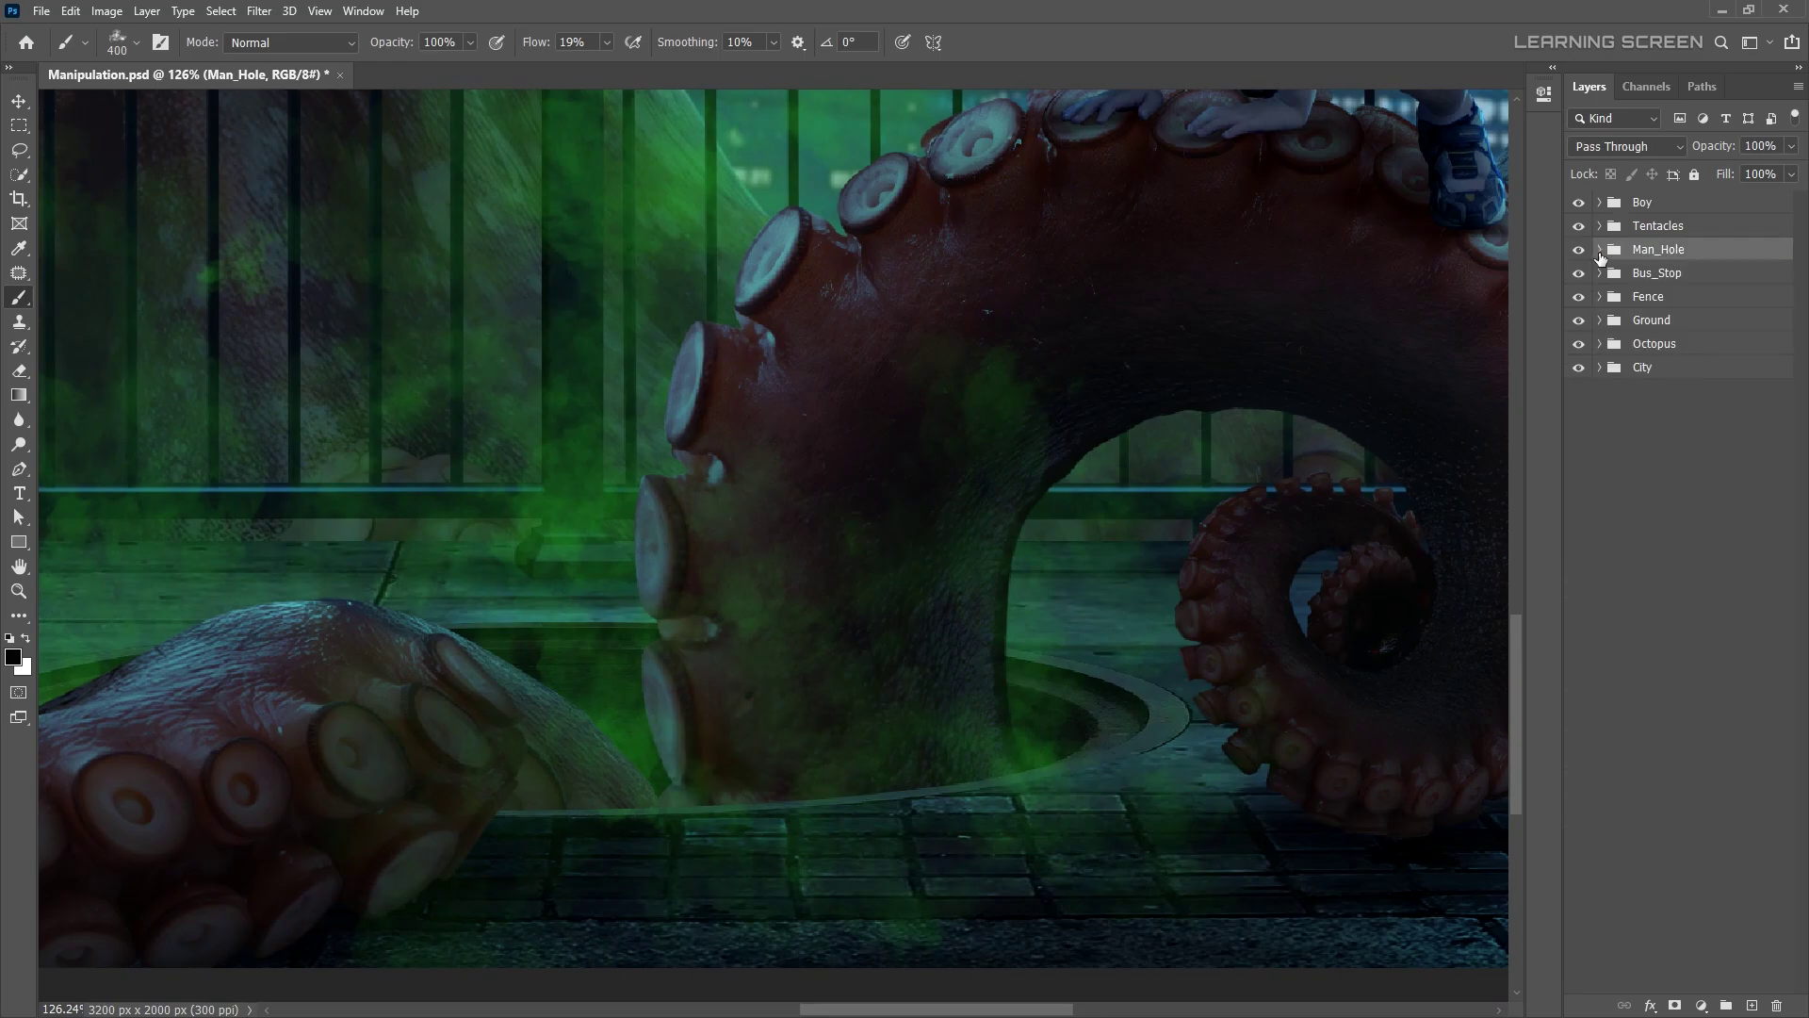
left_click(1701, 1005)
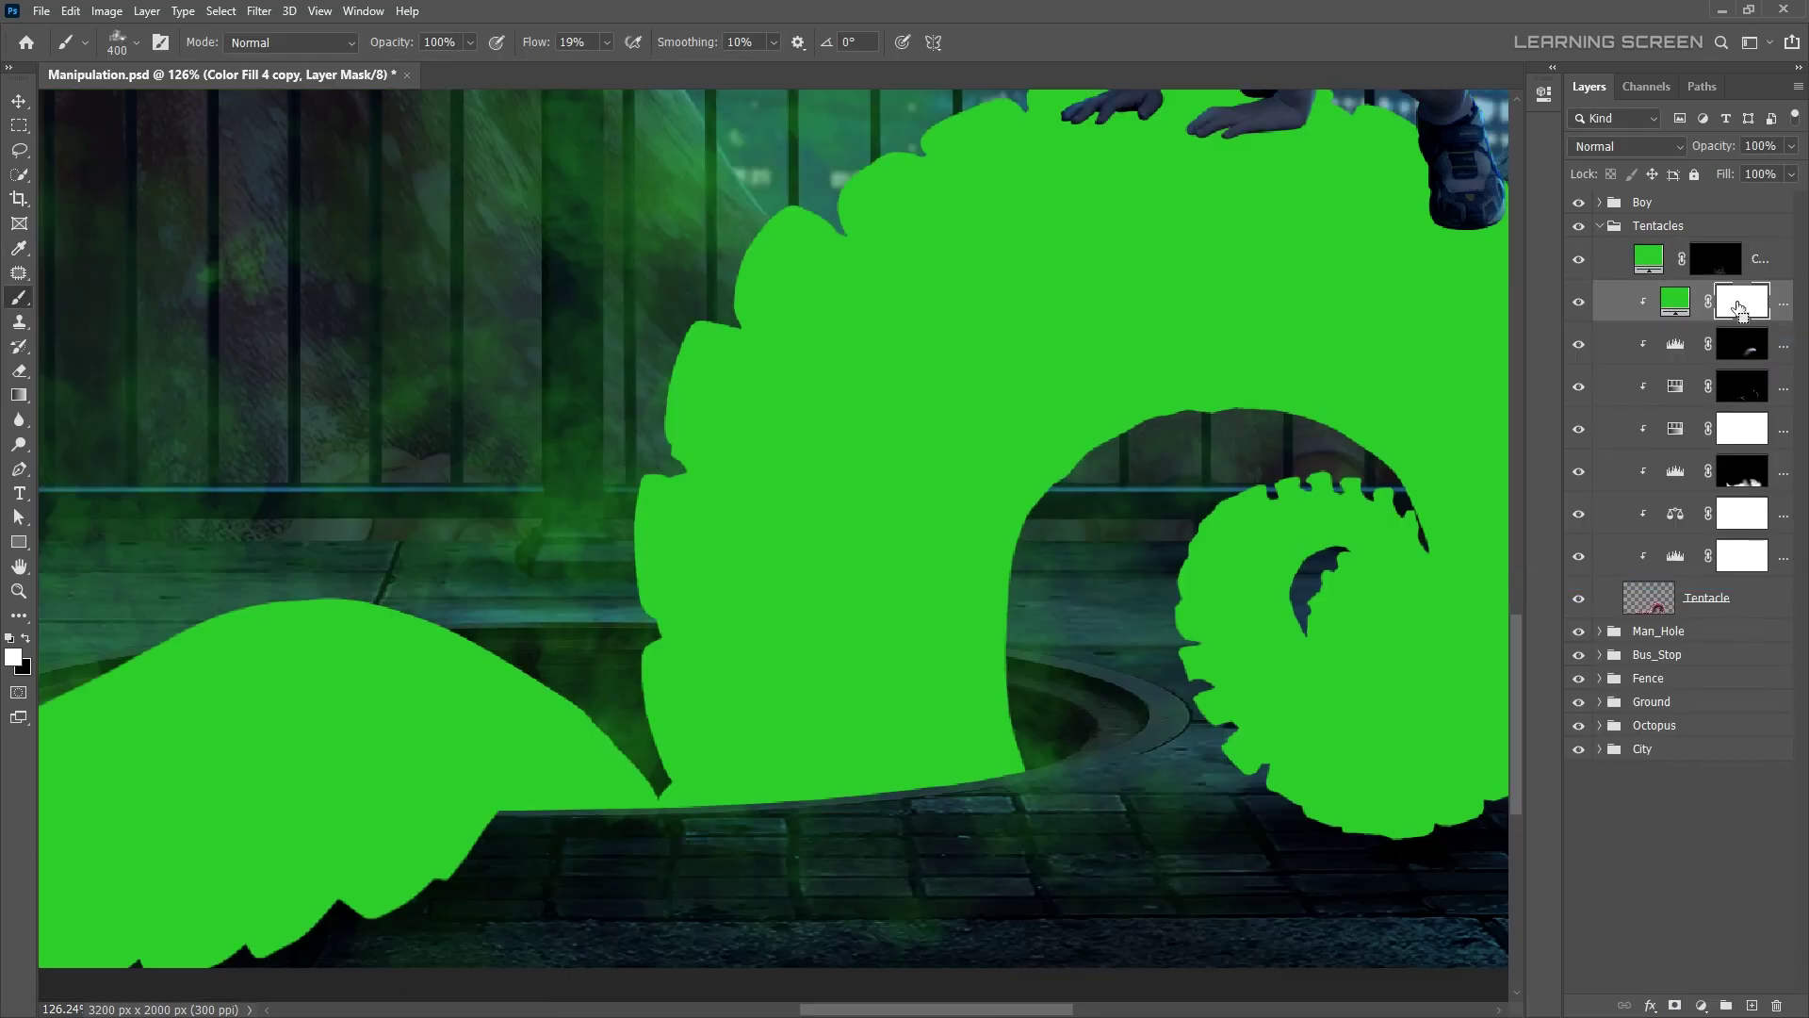
key("ctrl+i")
scroll(978, 632, "up", 3)
right_click(824, 582)
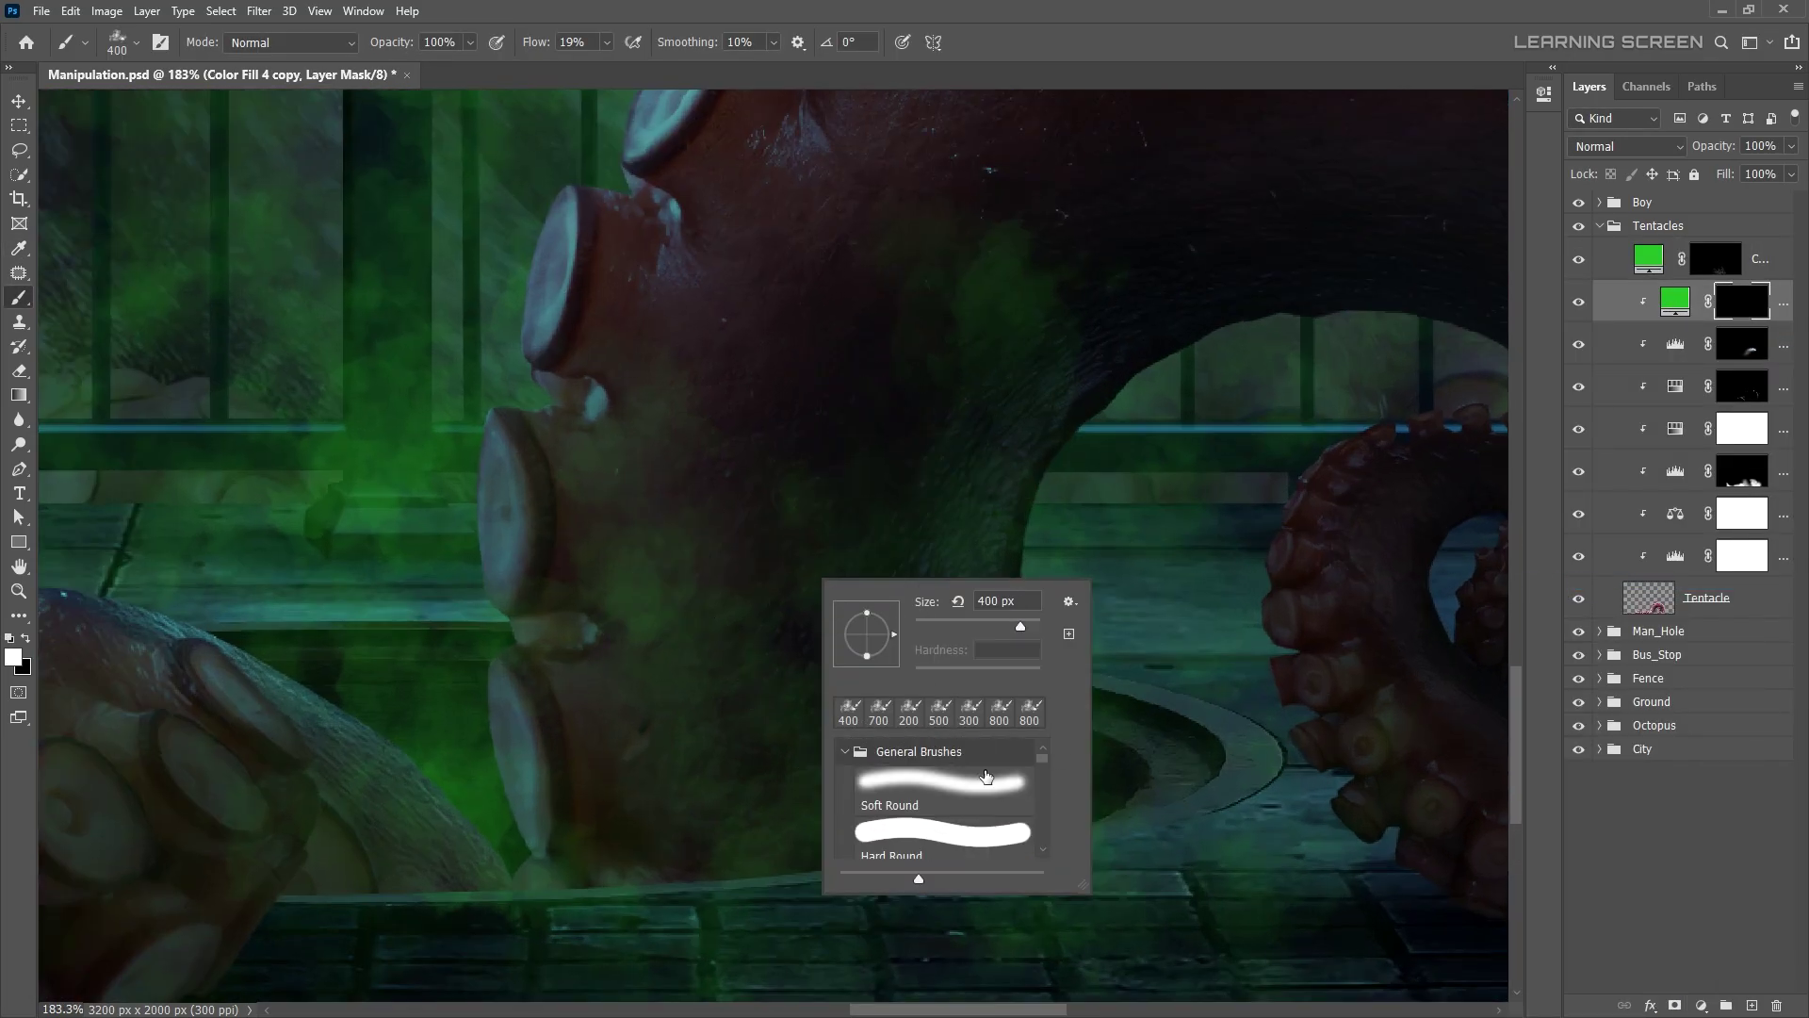
left_click(1626, 146)
left_click(1612, 328)
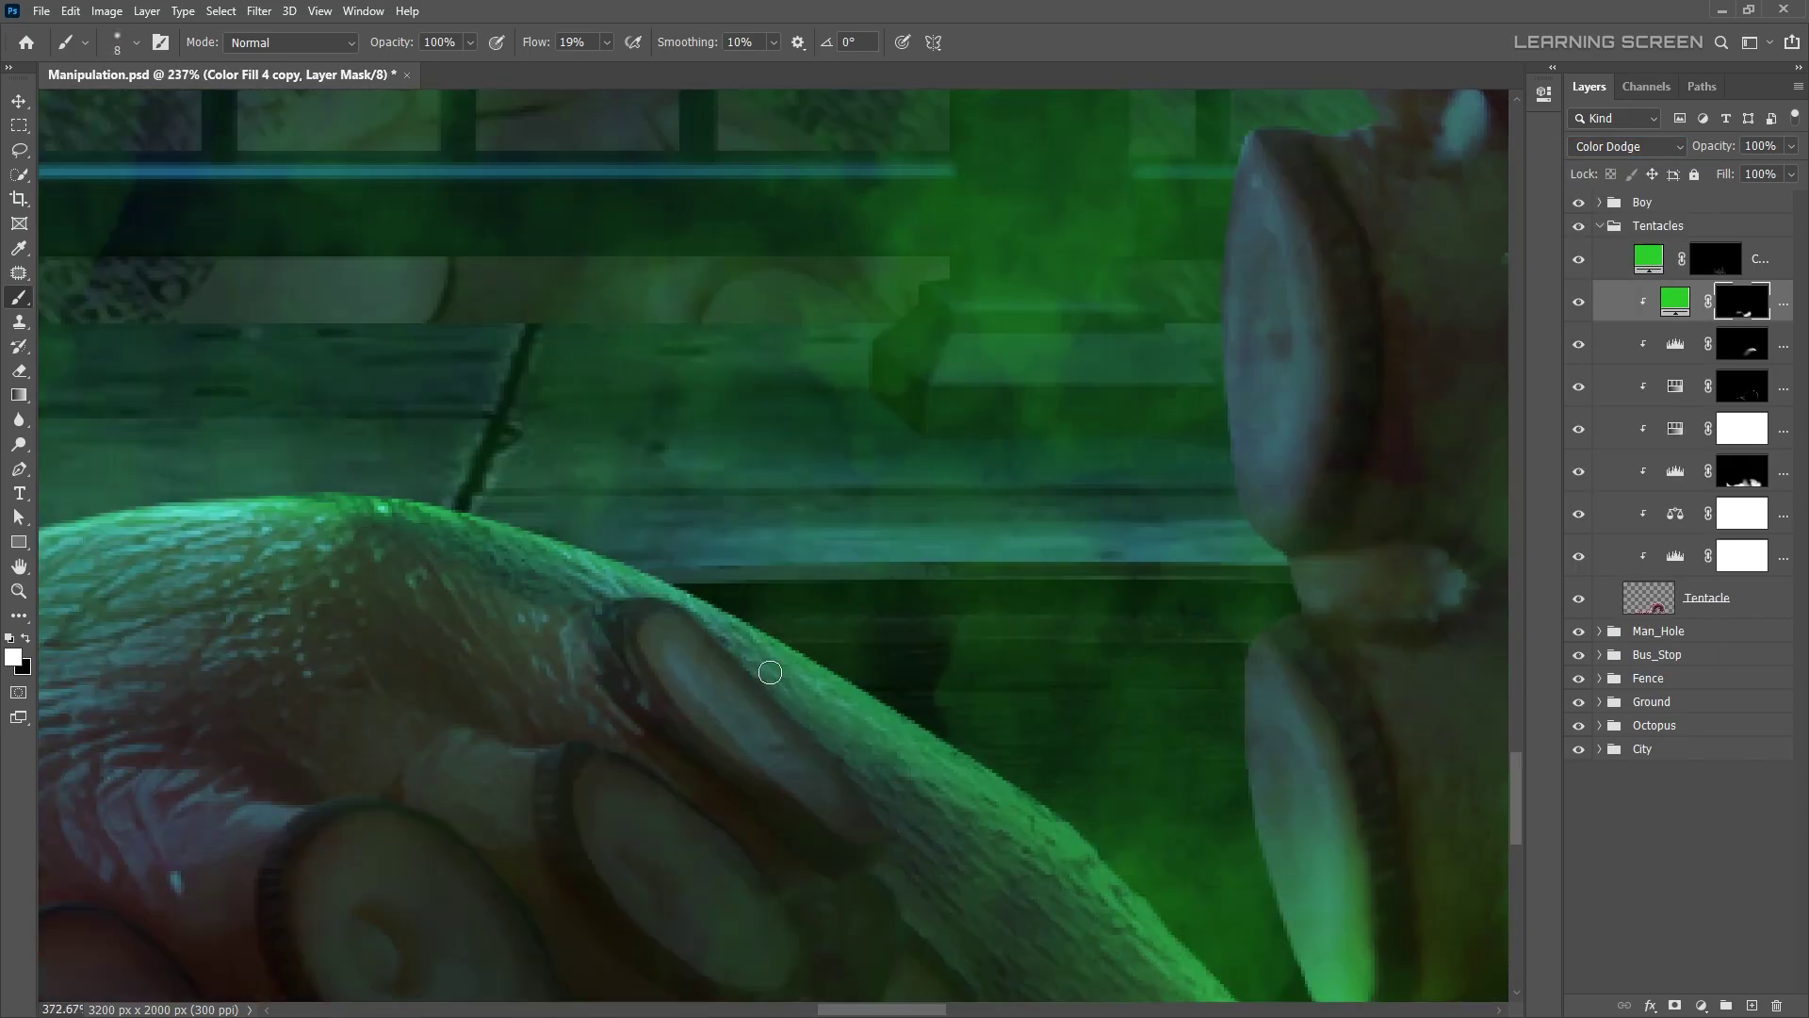
- Paint green glow along the tentacle edges with a fine brush at 100% flow
scroll(770, 672, "up", 5)
key("bracketleft")
key("bracketleft")
key("bracketleft")
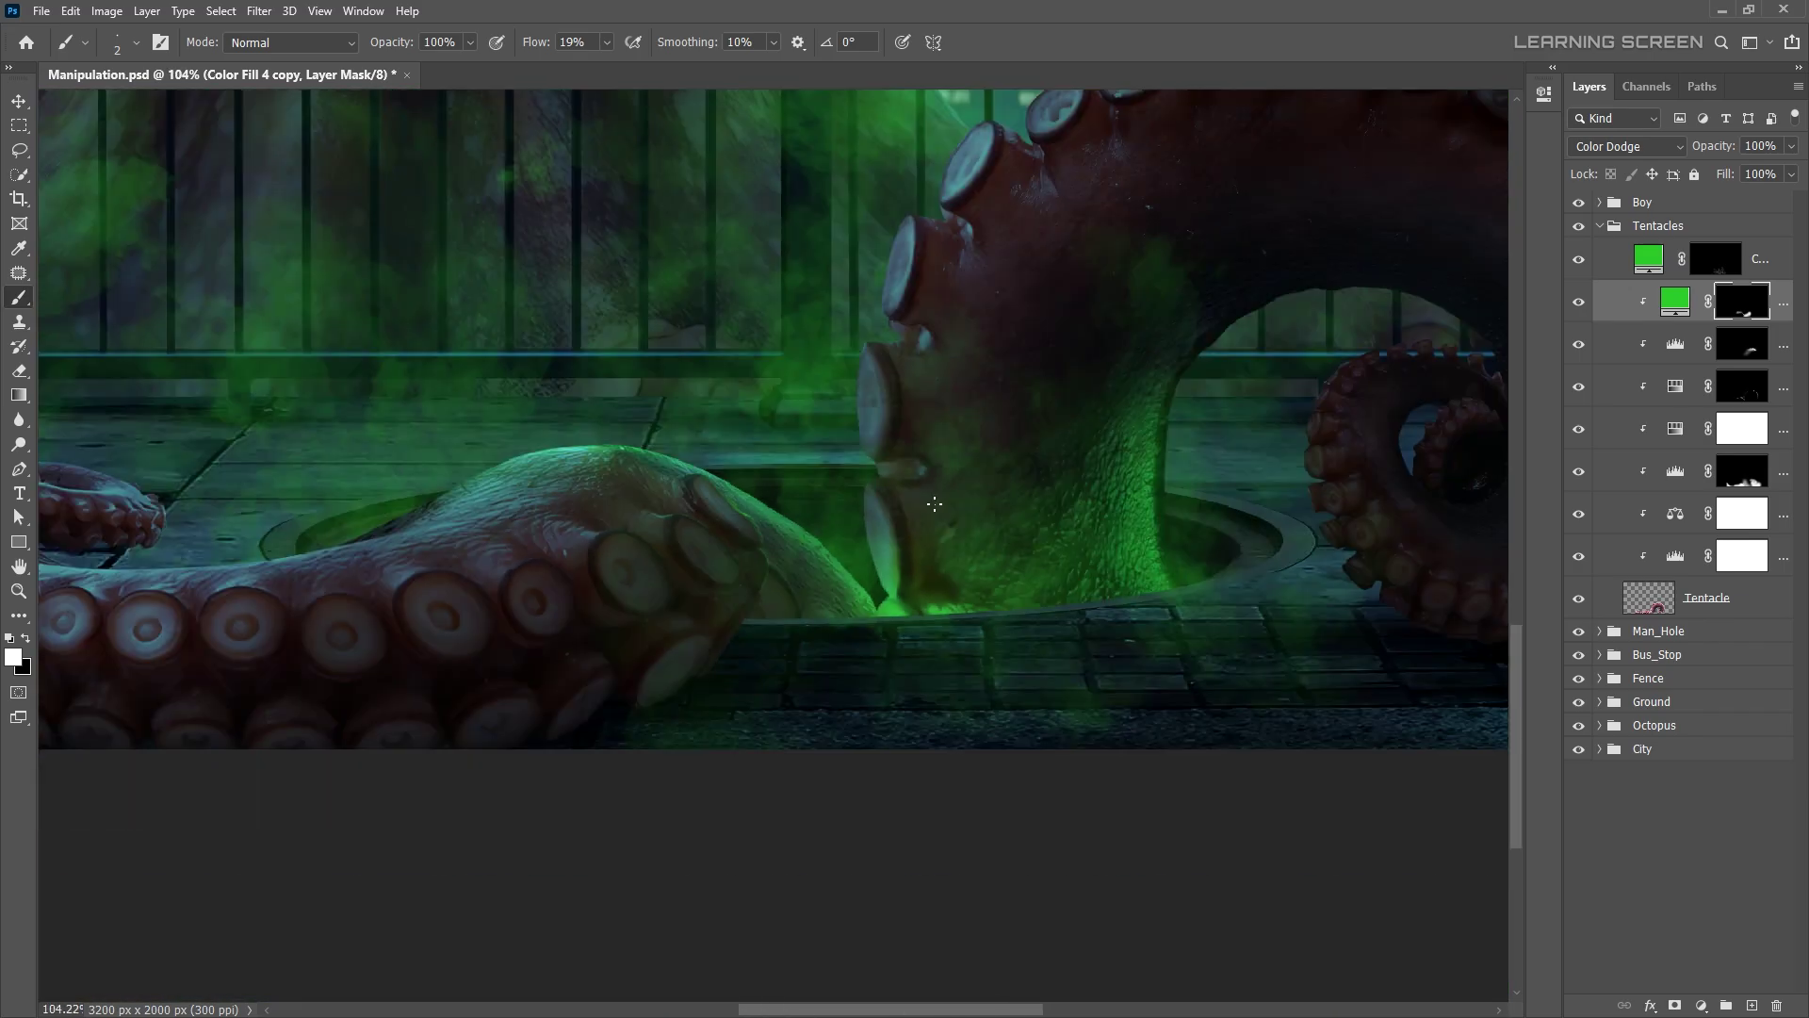
key("bracketleft")
key("bracketleft")
key("bracketright")
key("bracketright")
key("bracketright")
scroll(710, 774, "down", 3)
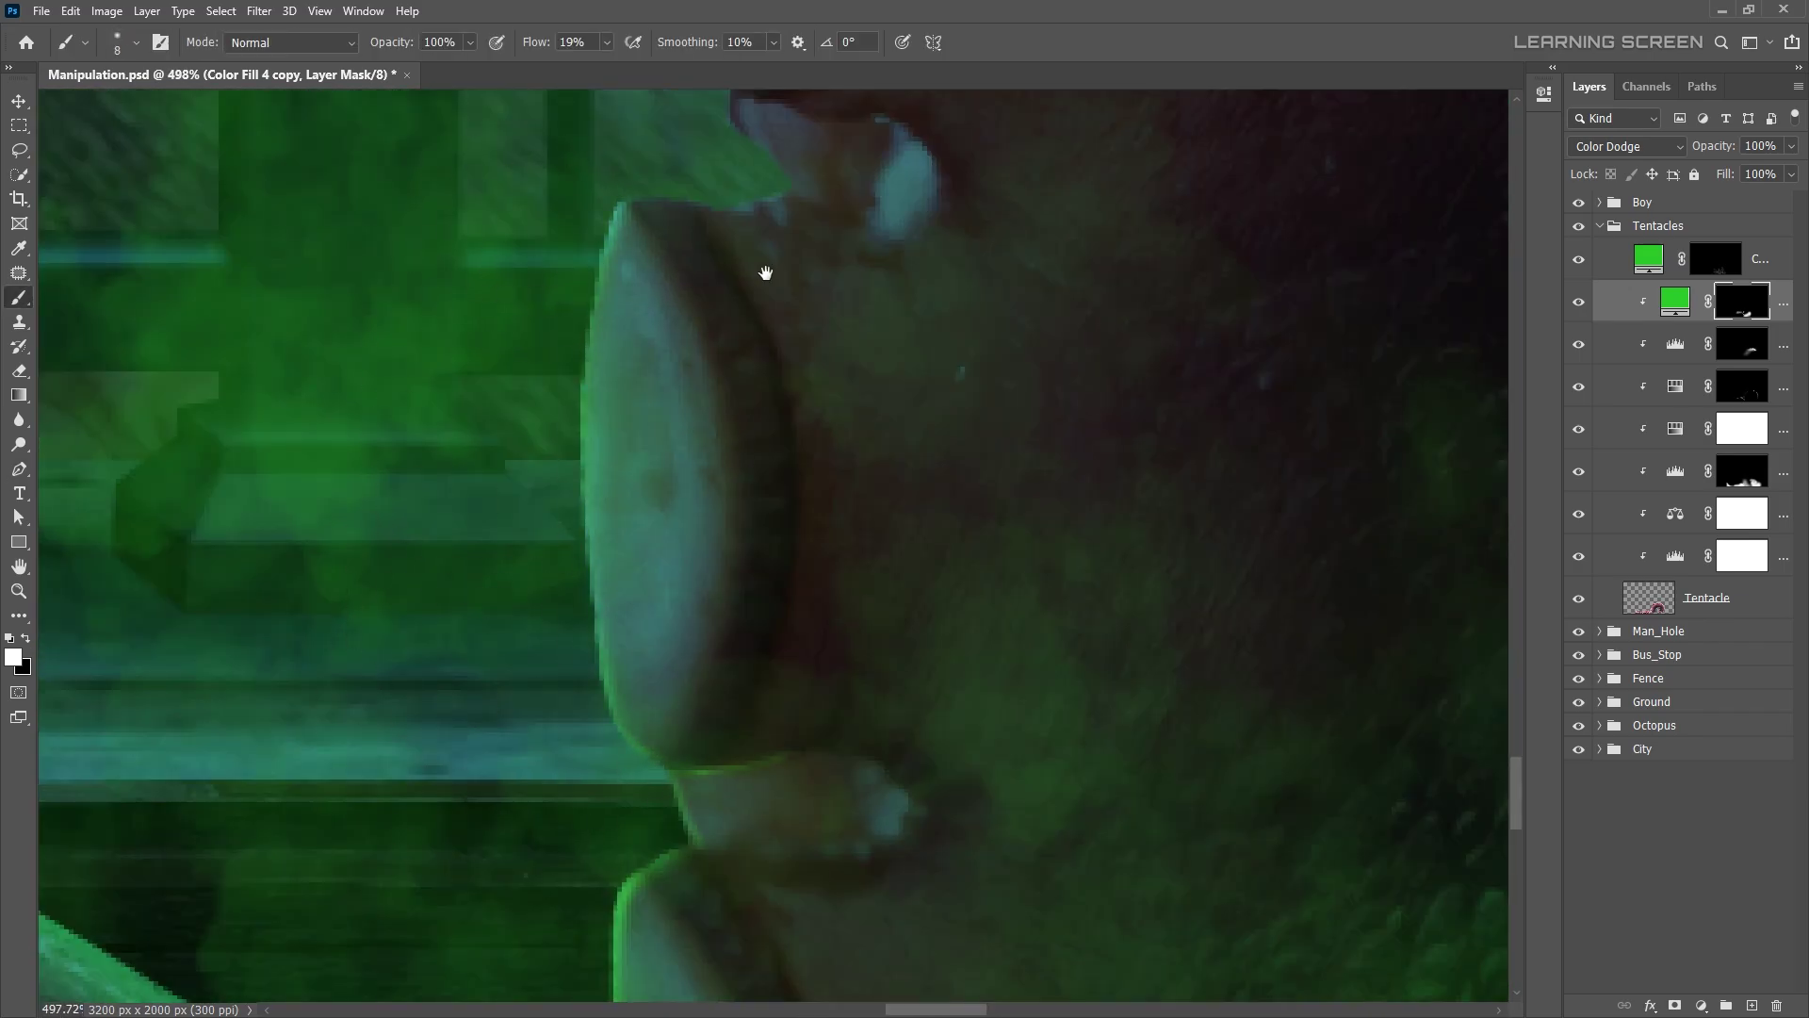
key("bracketright")
key("bracketright")
key("bracketright")
scroll(758, 621, "down", 3)
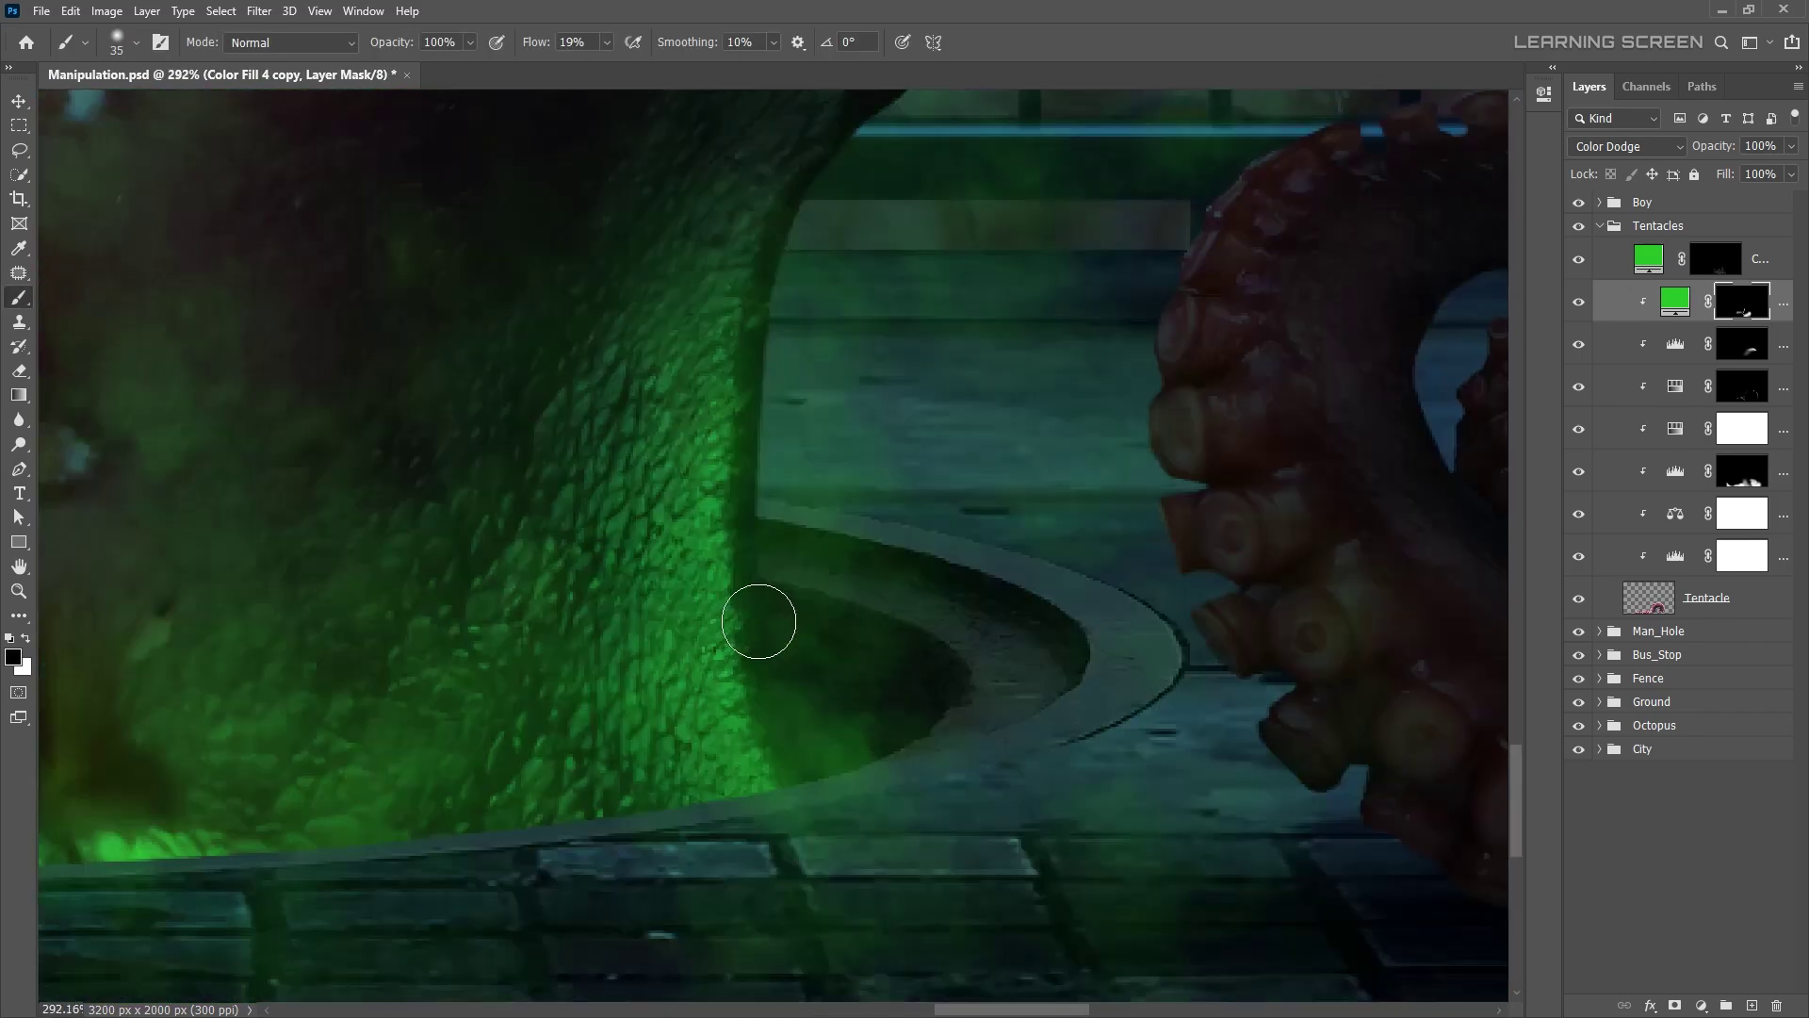
key("ctrl+0")
scroll(796, 464, "up", 5)
key("bracketleft")
key("bracketleft")
key("bracketleft")
key("shift+0")
key("x")
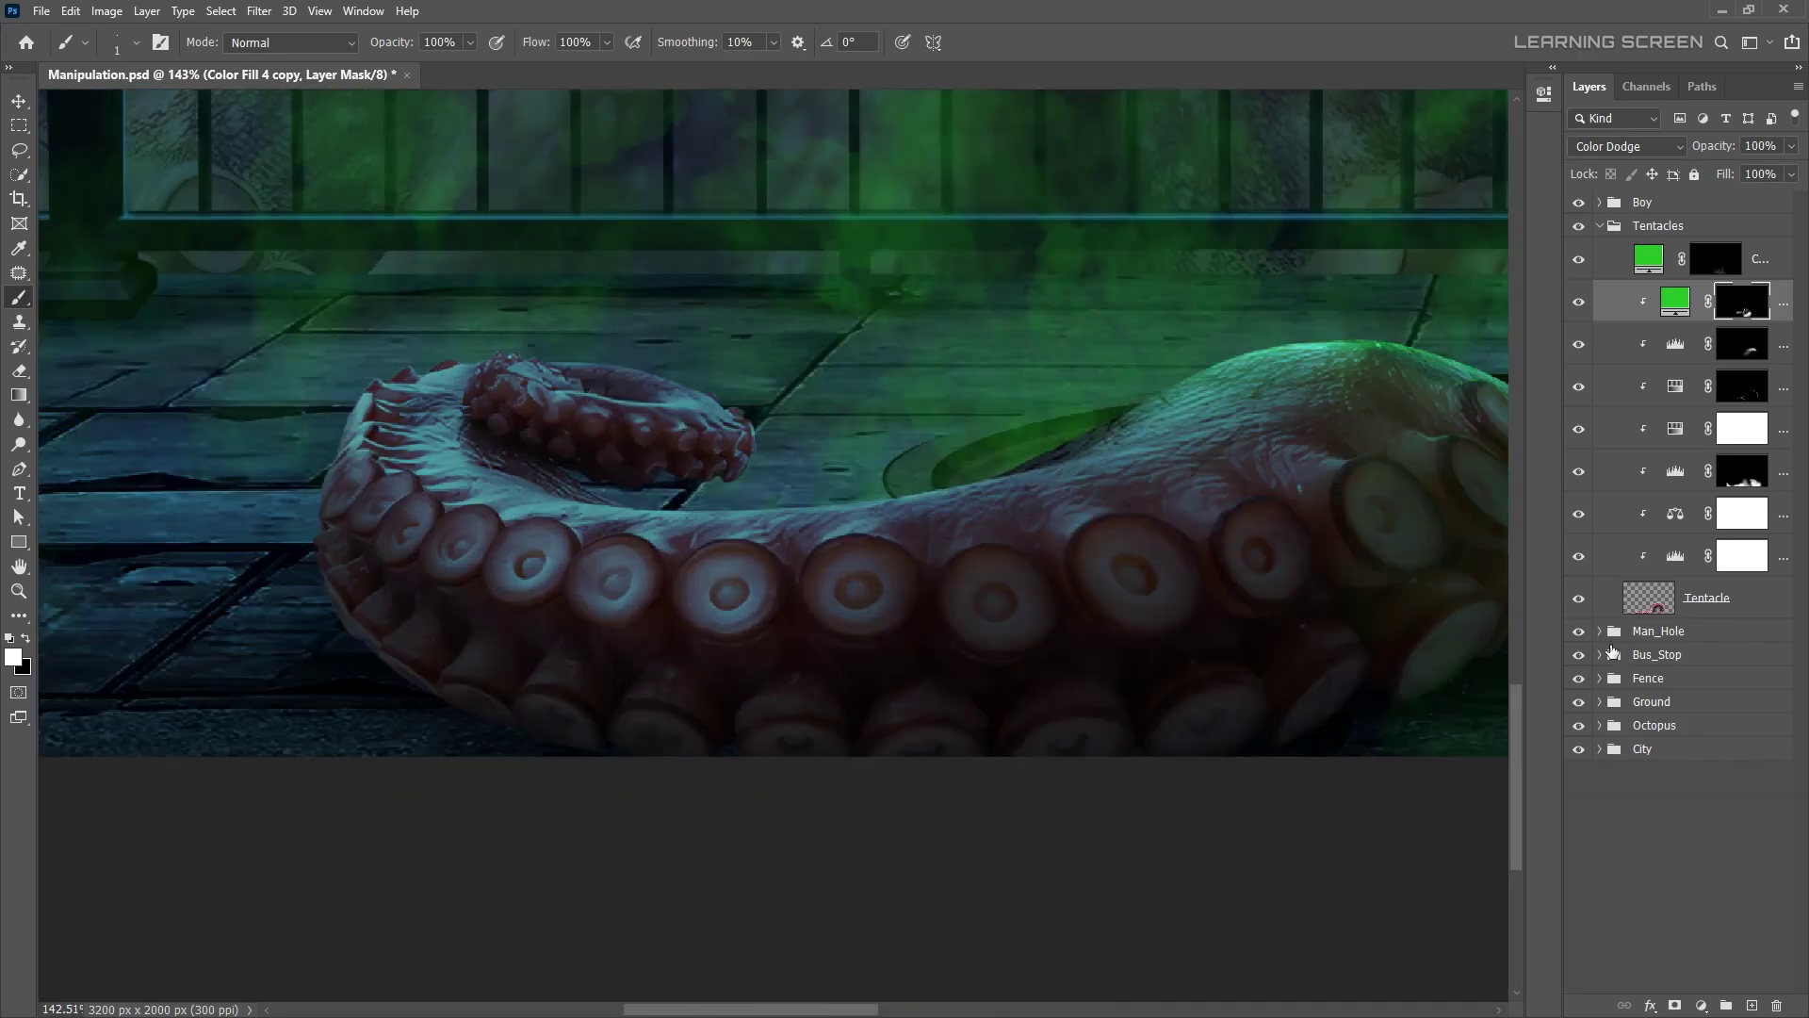
- Continue painting the glow mask with brush sizes from 25 to 300 pixels
scroll(744, 443, "up", 4)
scroll(868, 465, "down", 4)
key("ctrl+0")
scroll(1218, 525, "up", 5)
key("bracketright")
key("bracketright")
key("bracketright")
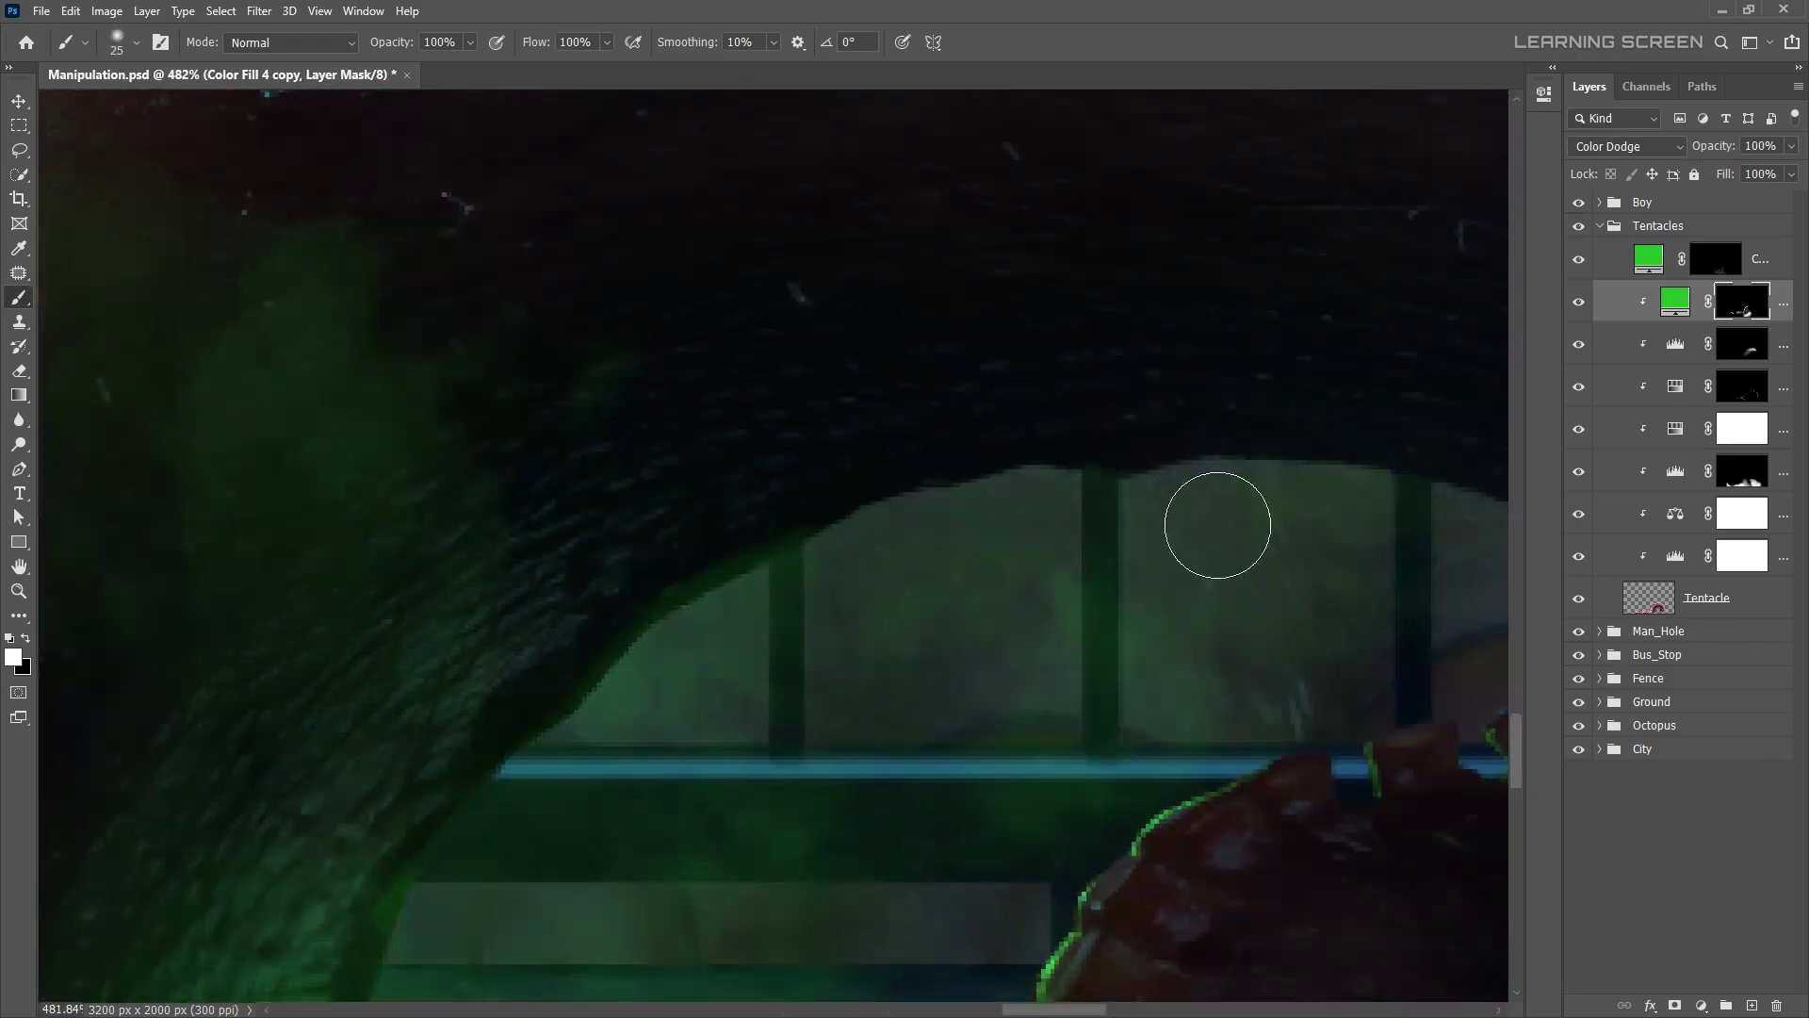
scroll(1217, 525, "down", 6)
key("bracketright")
key("bracketright")
key("bracketright")
scroll(1009, 808, "up", 2)
scroll(903, 815, "down", 3)
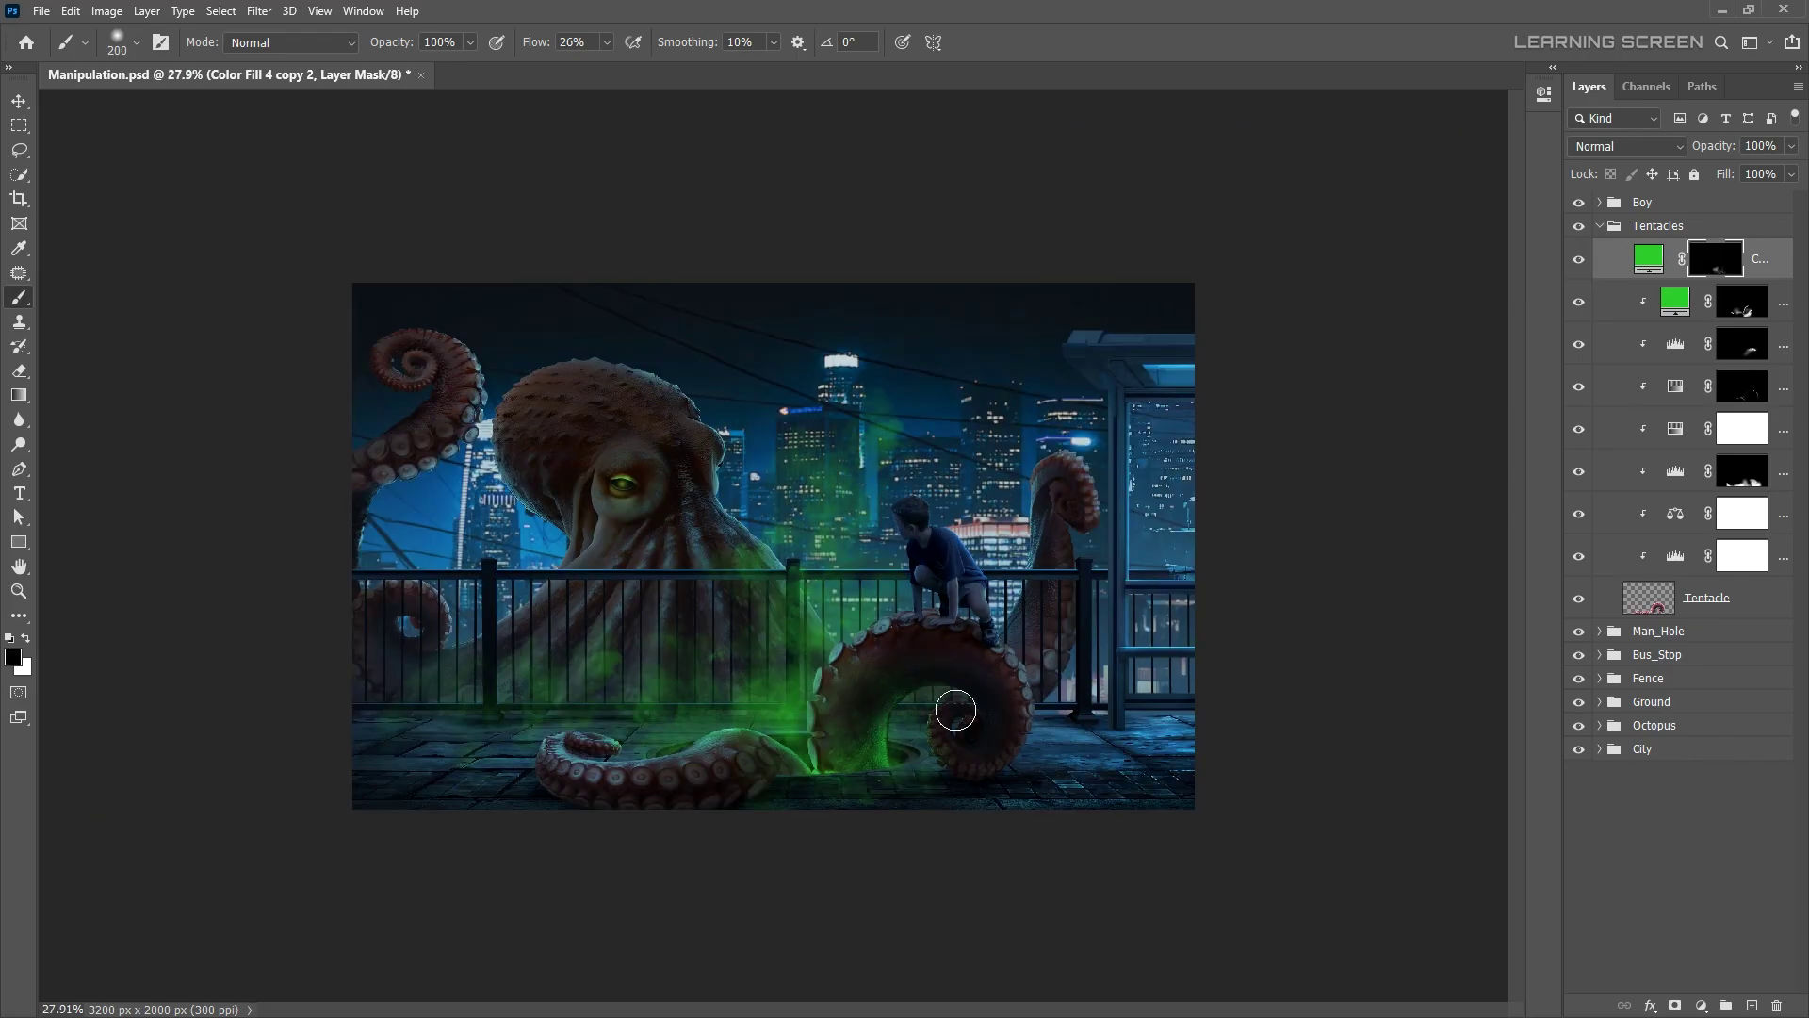
scroll(961, 768, "up", 10)
- Refine the glow near the manhole rim with a 1-6 pixel brush
key("alt+bracketleft")
key("alt+bracketleft")
key("alt+bracketleft")
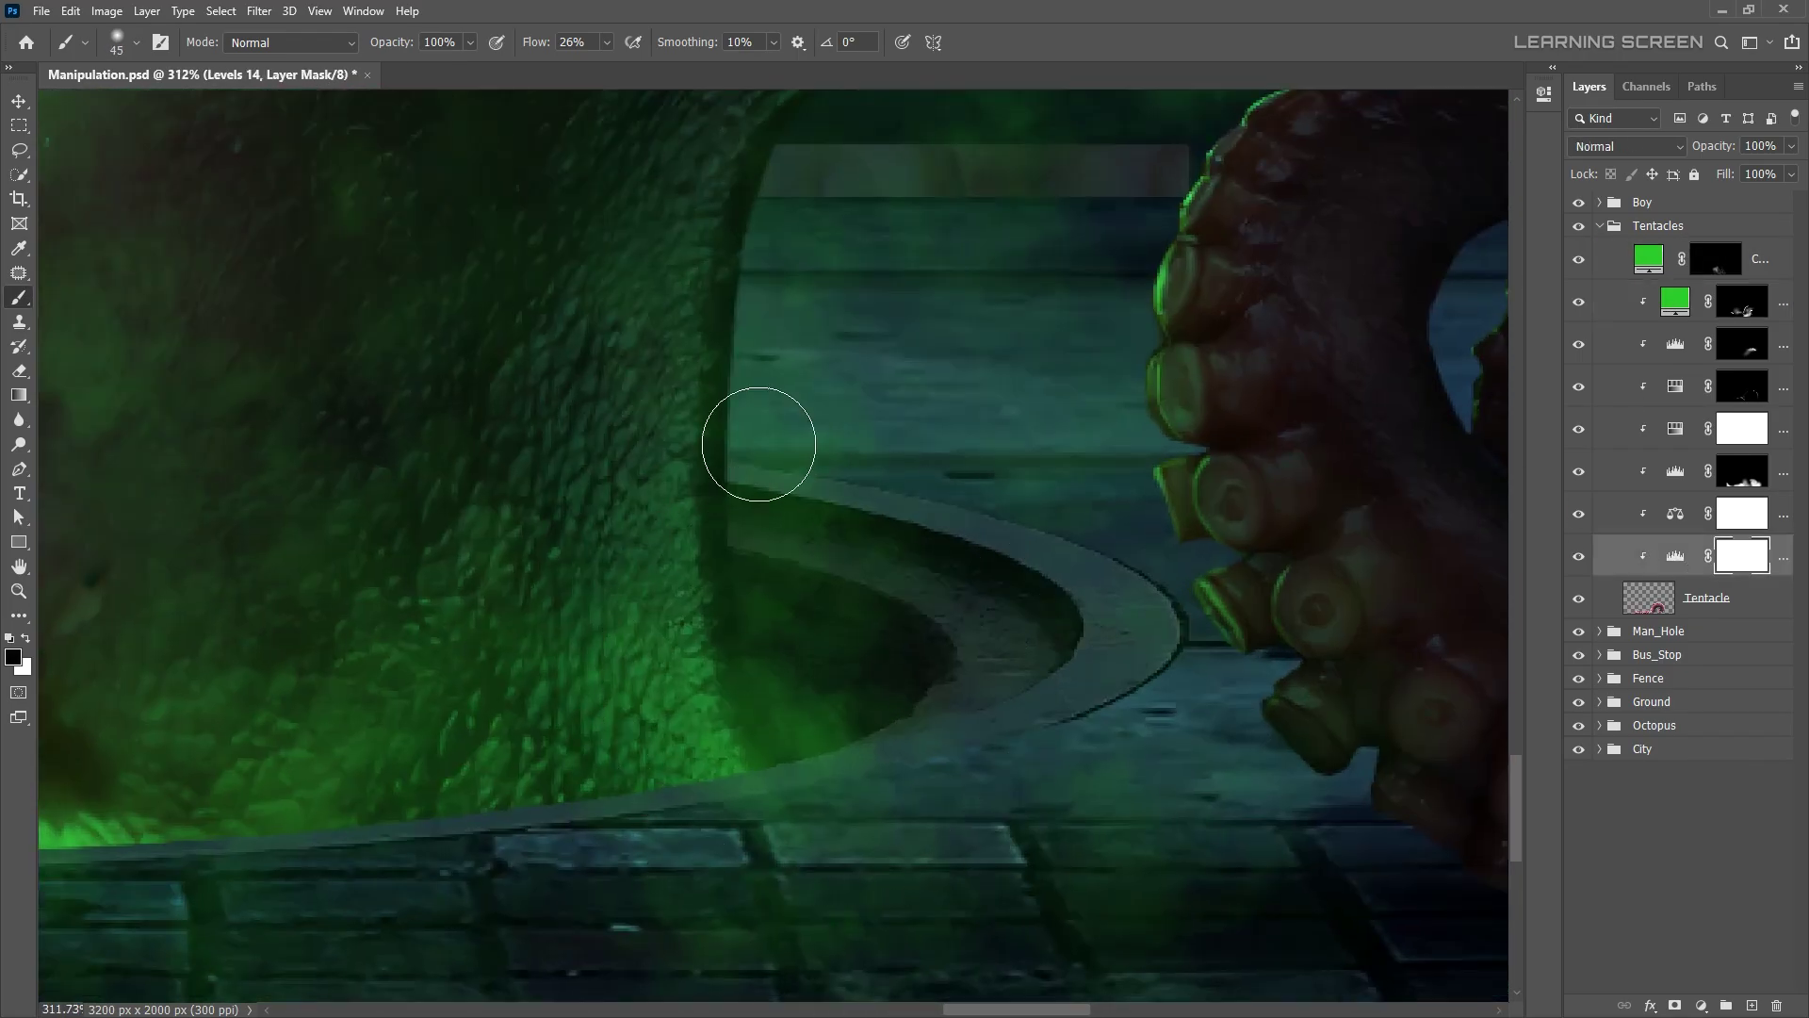
key("bracketleft")
key("bracketleft")
key("bracketleft")
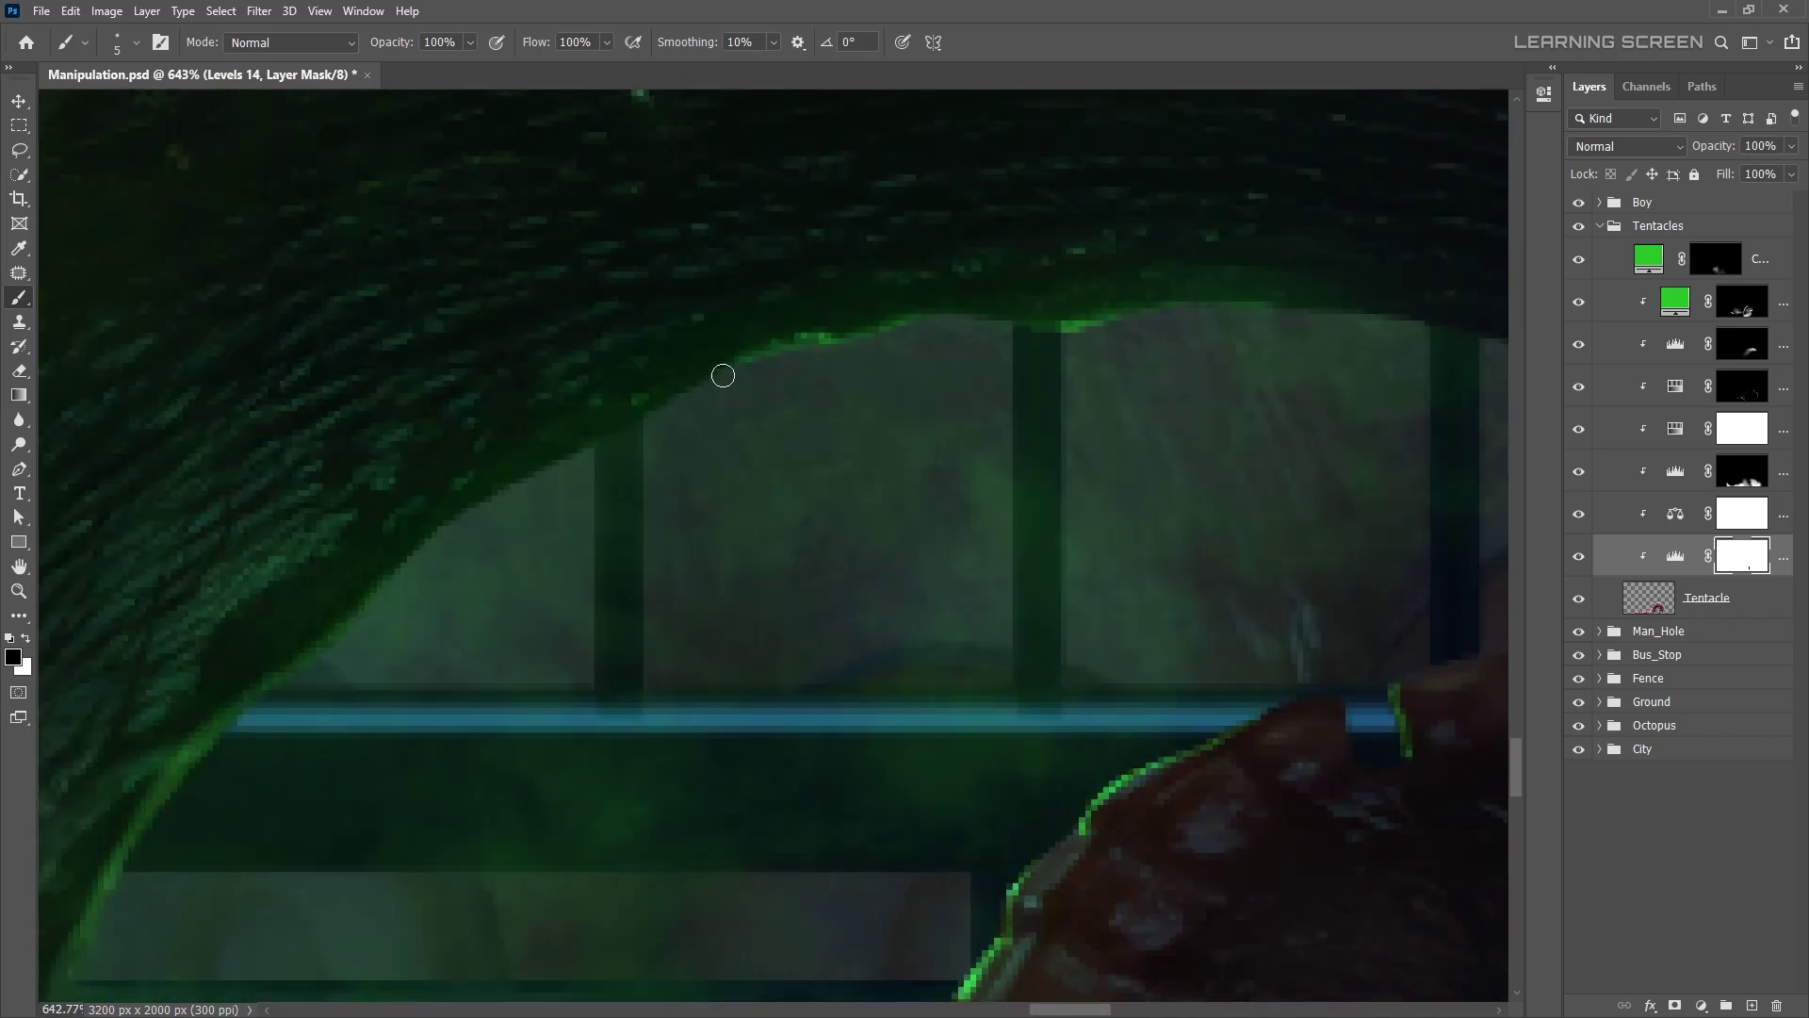
scroll(356, 571, "up", 3)
key("alt+bracketright")
key("alt+bracketright")
key("alt+bracketright")
key("x")
key("bracketright")
key("bracketright")
key("bracketright")
scroll(484, 610, "down", 2)
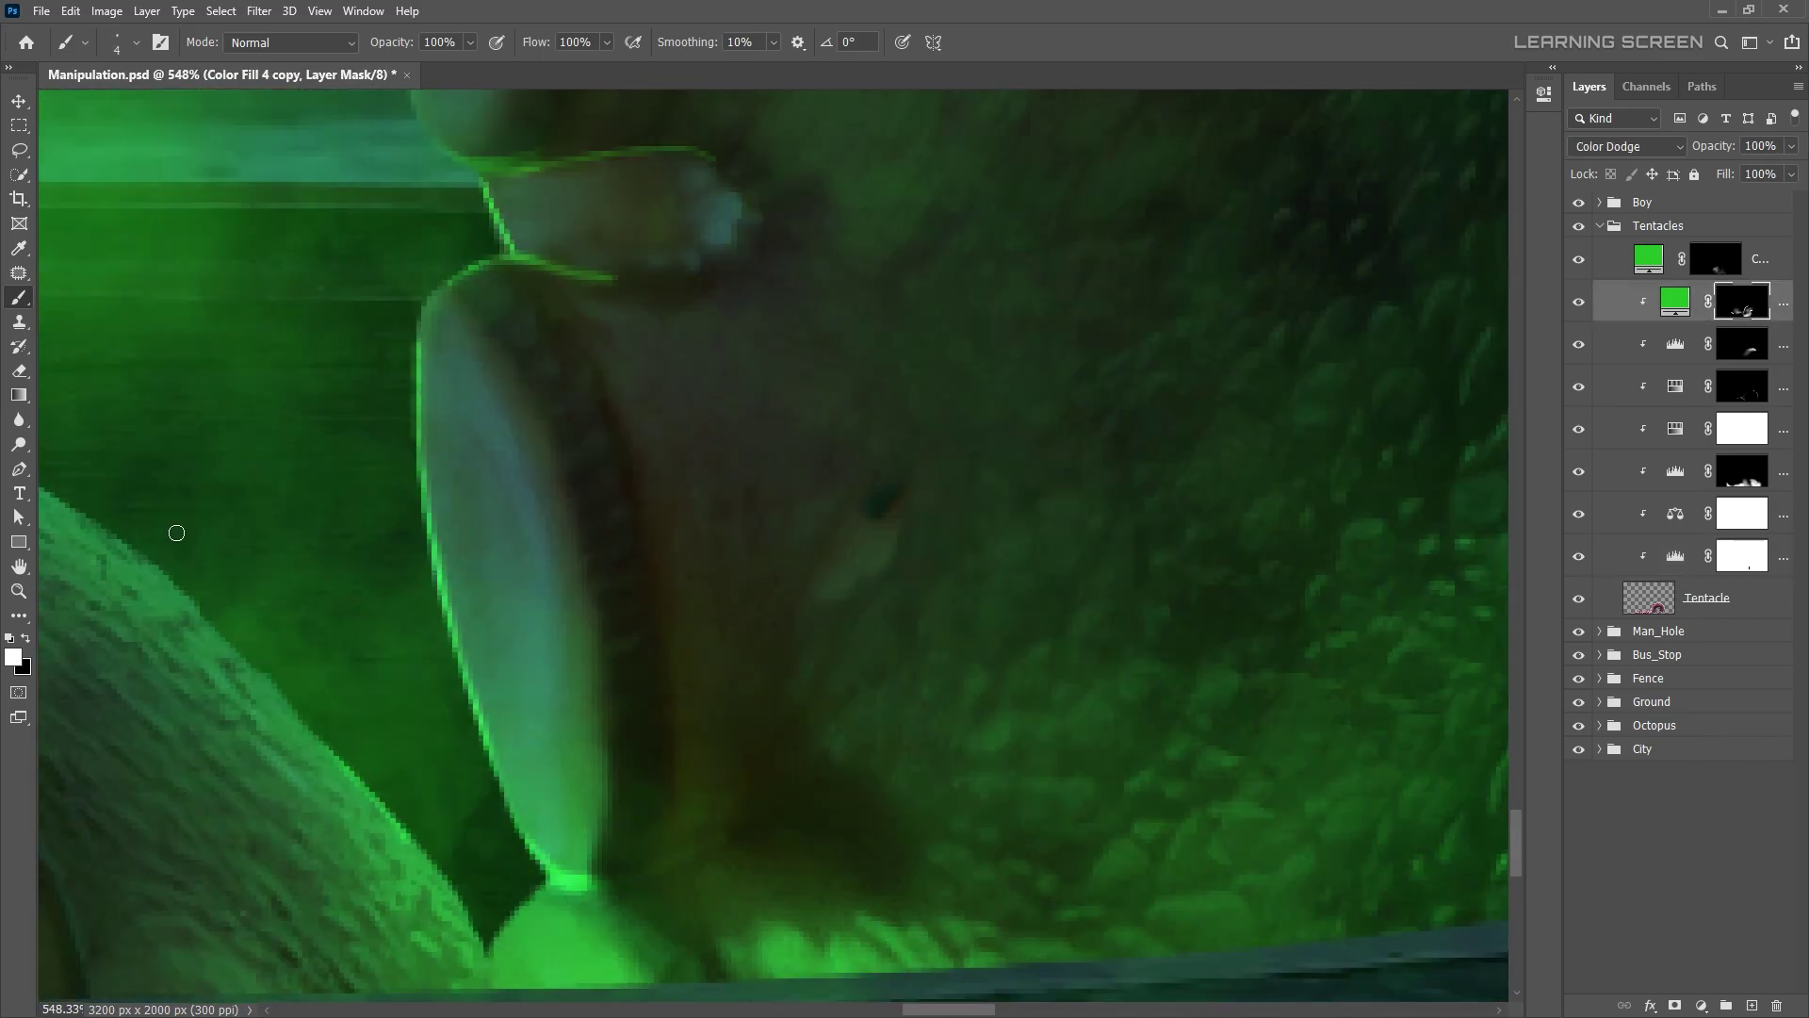
scroll(881, 771, "down", 5)
scroll(881, 771, "down", 4)
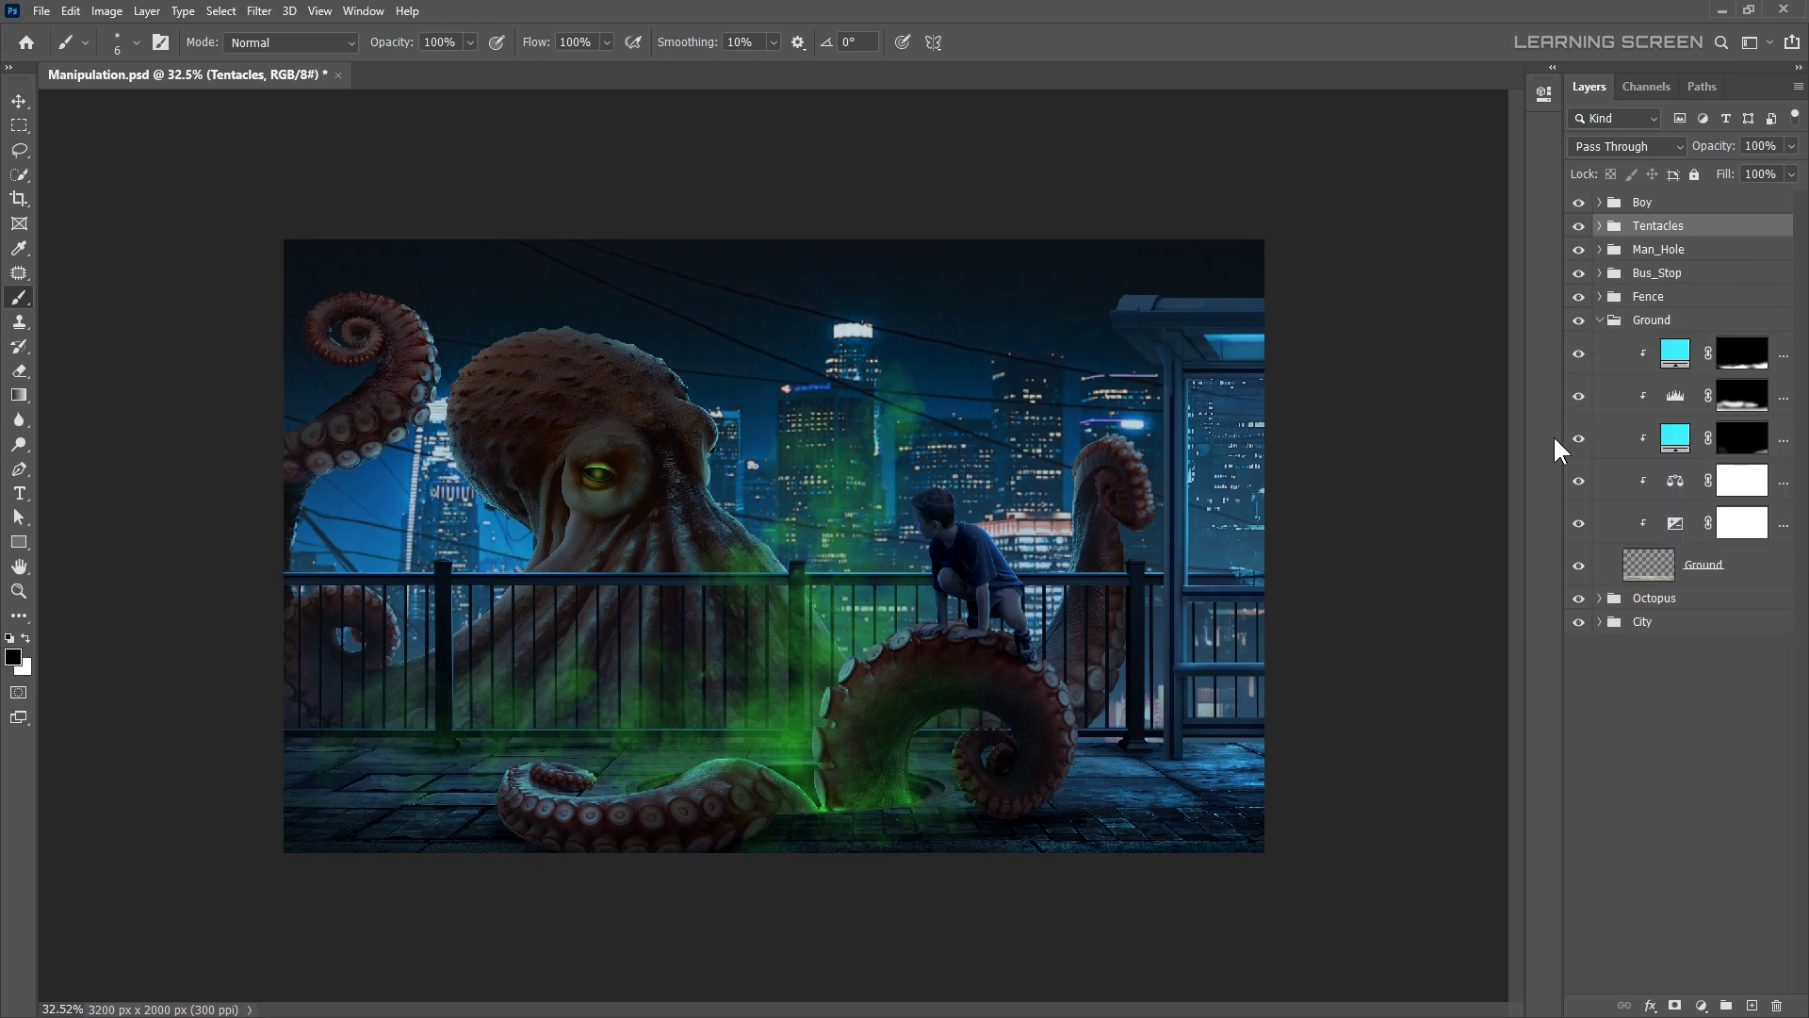
- Repaint the Ground group's Levels 2 mask with a 50-pixel brush
left_click(1741, 395)
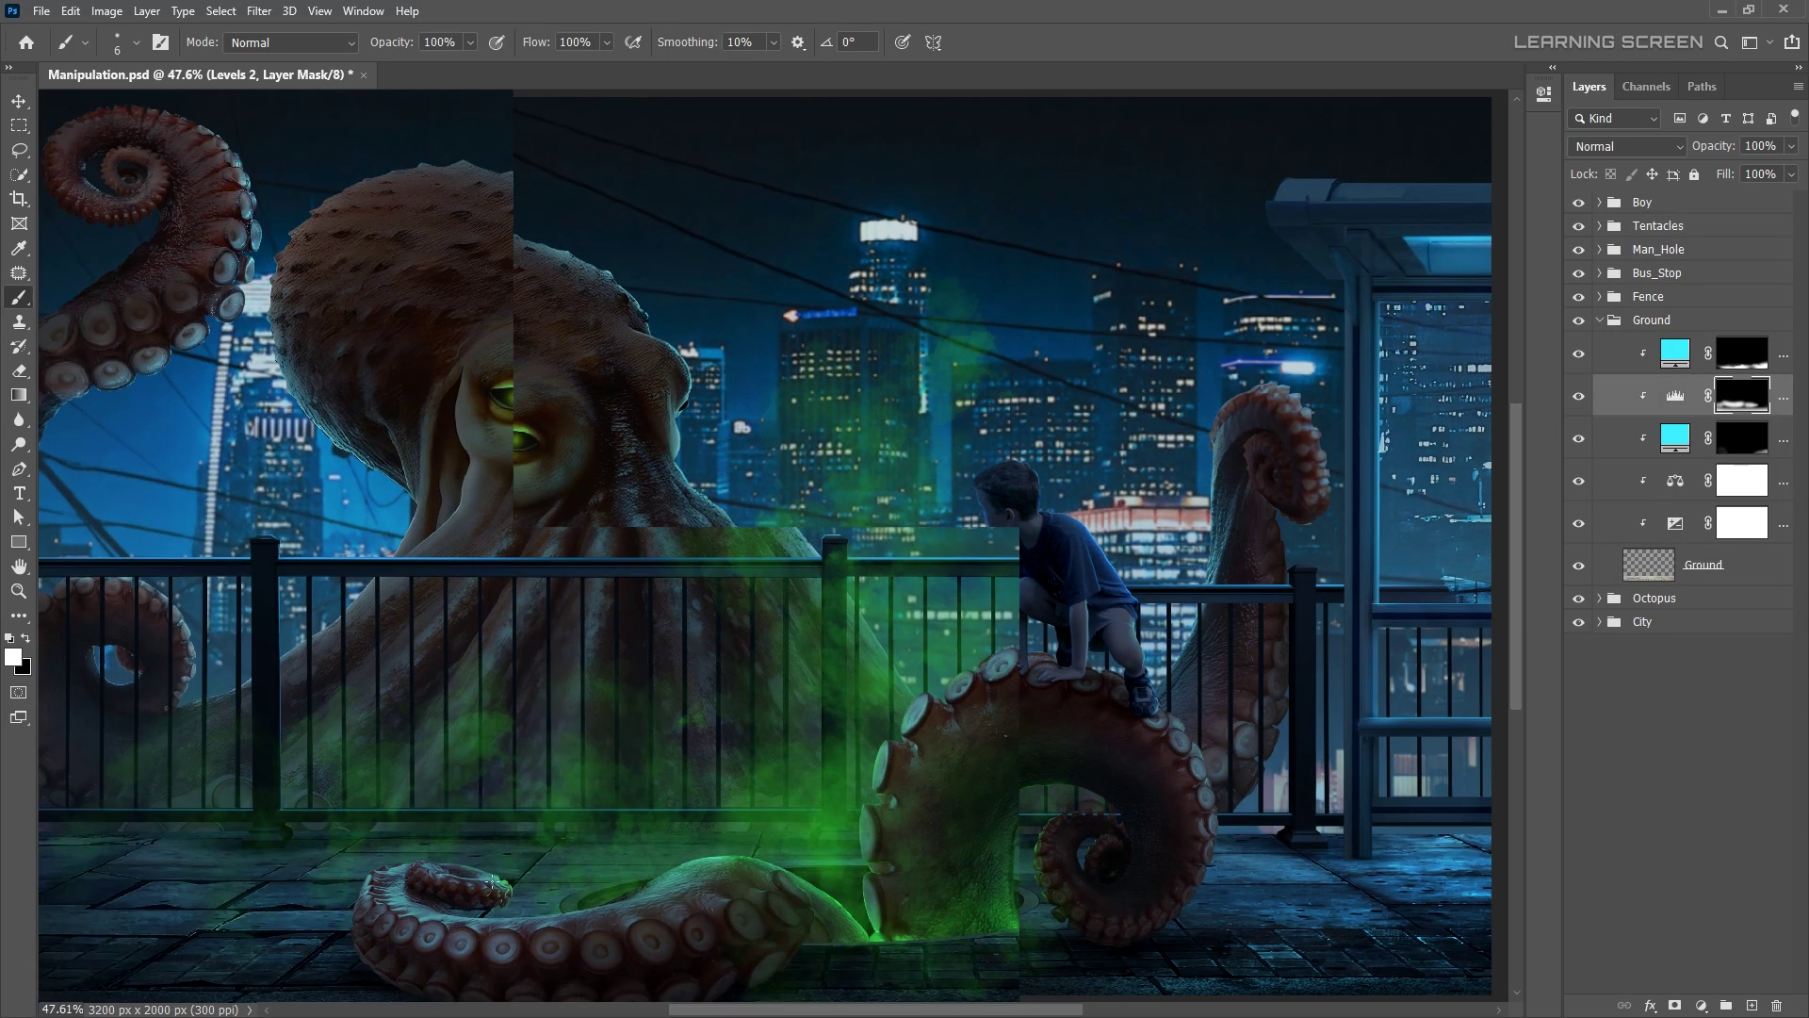
scroll(782, 679, "up", 5)
right_click(780, 675)
scroll(523, 691, "down", 3)
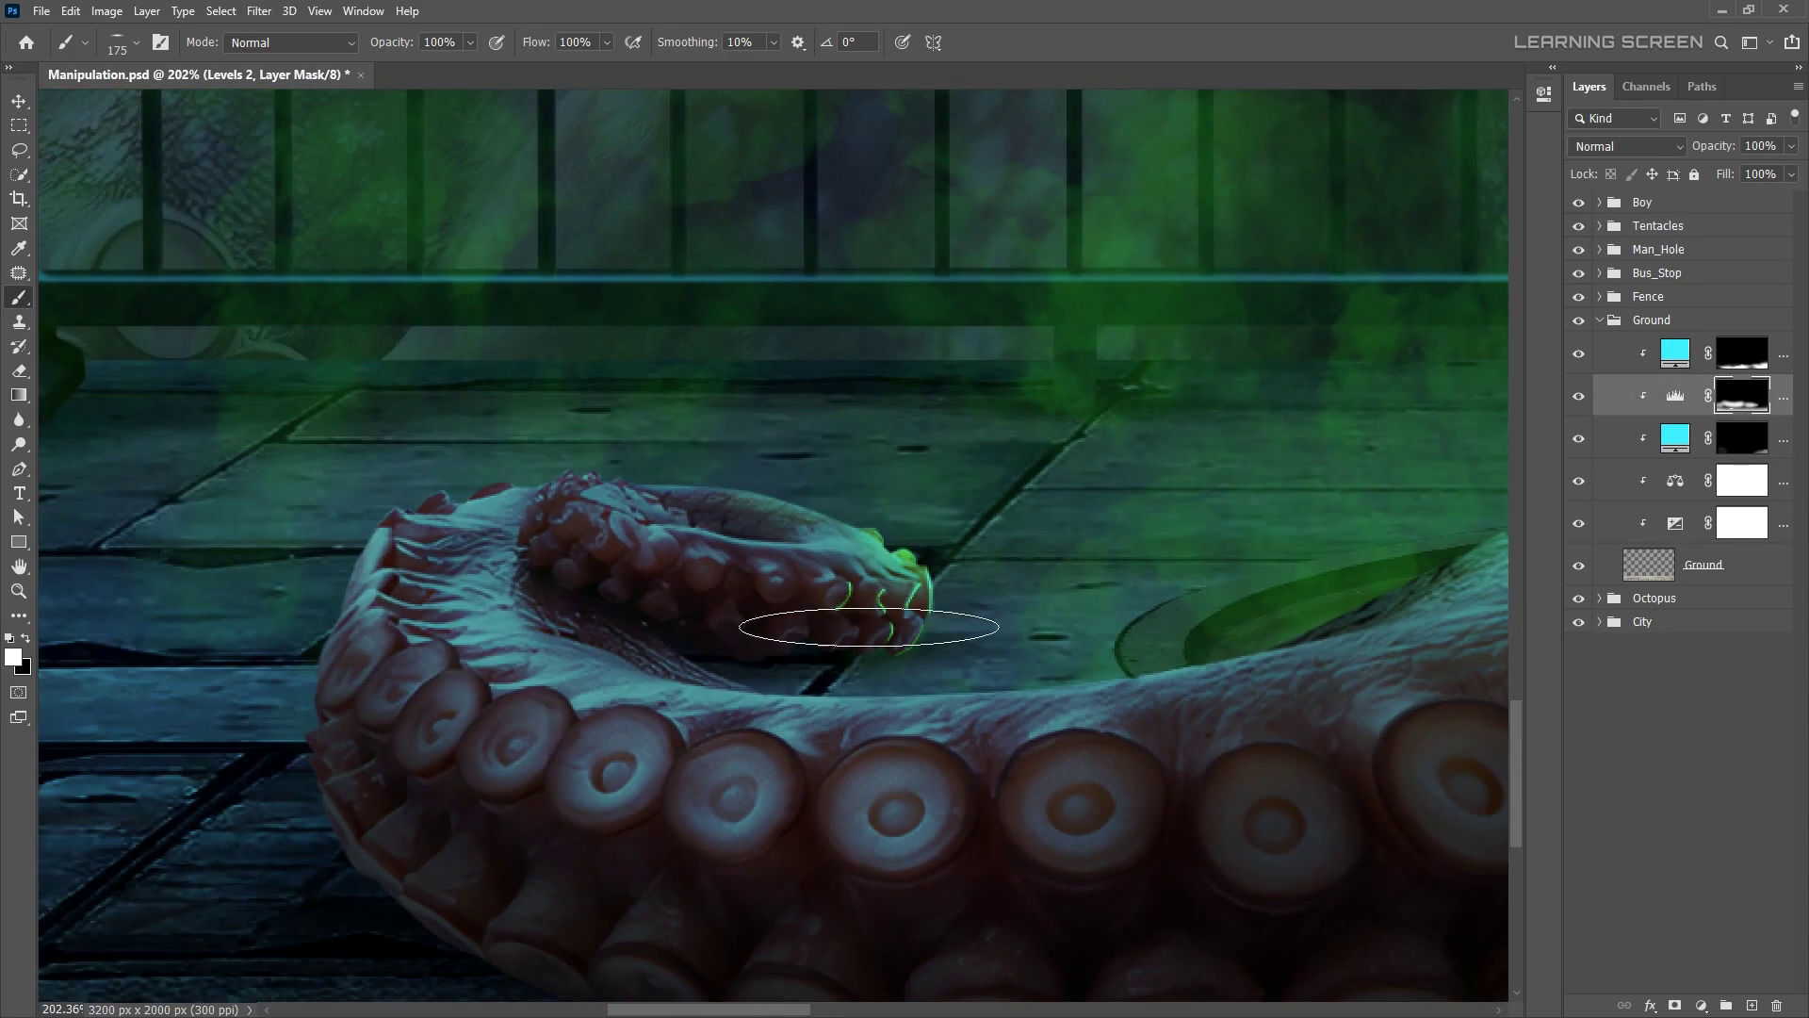
scroll(868, 625, "down", 3)
key("bracketleft")
key("bracketleft")
key("bracketleft")
scroll(719, 674, "up", 5)
scroll(761, 706, "up", 1)
scroll(761, 706, "down", 5)
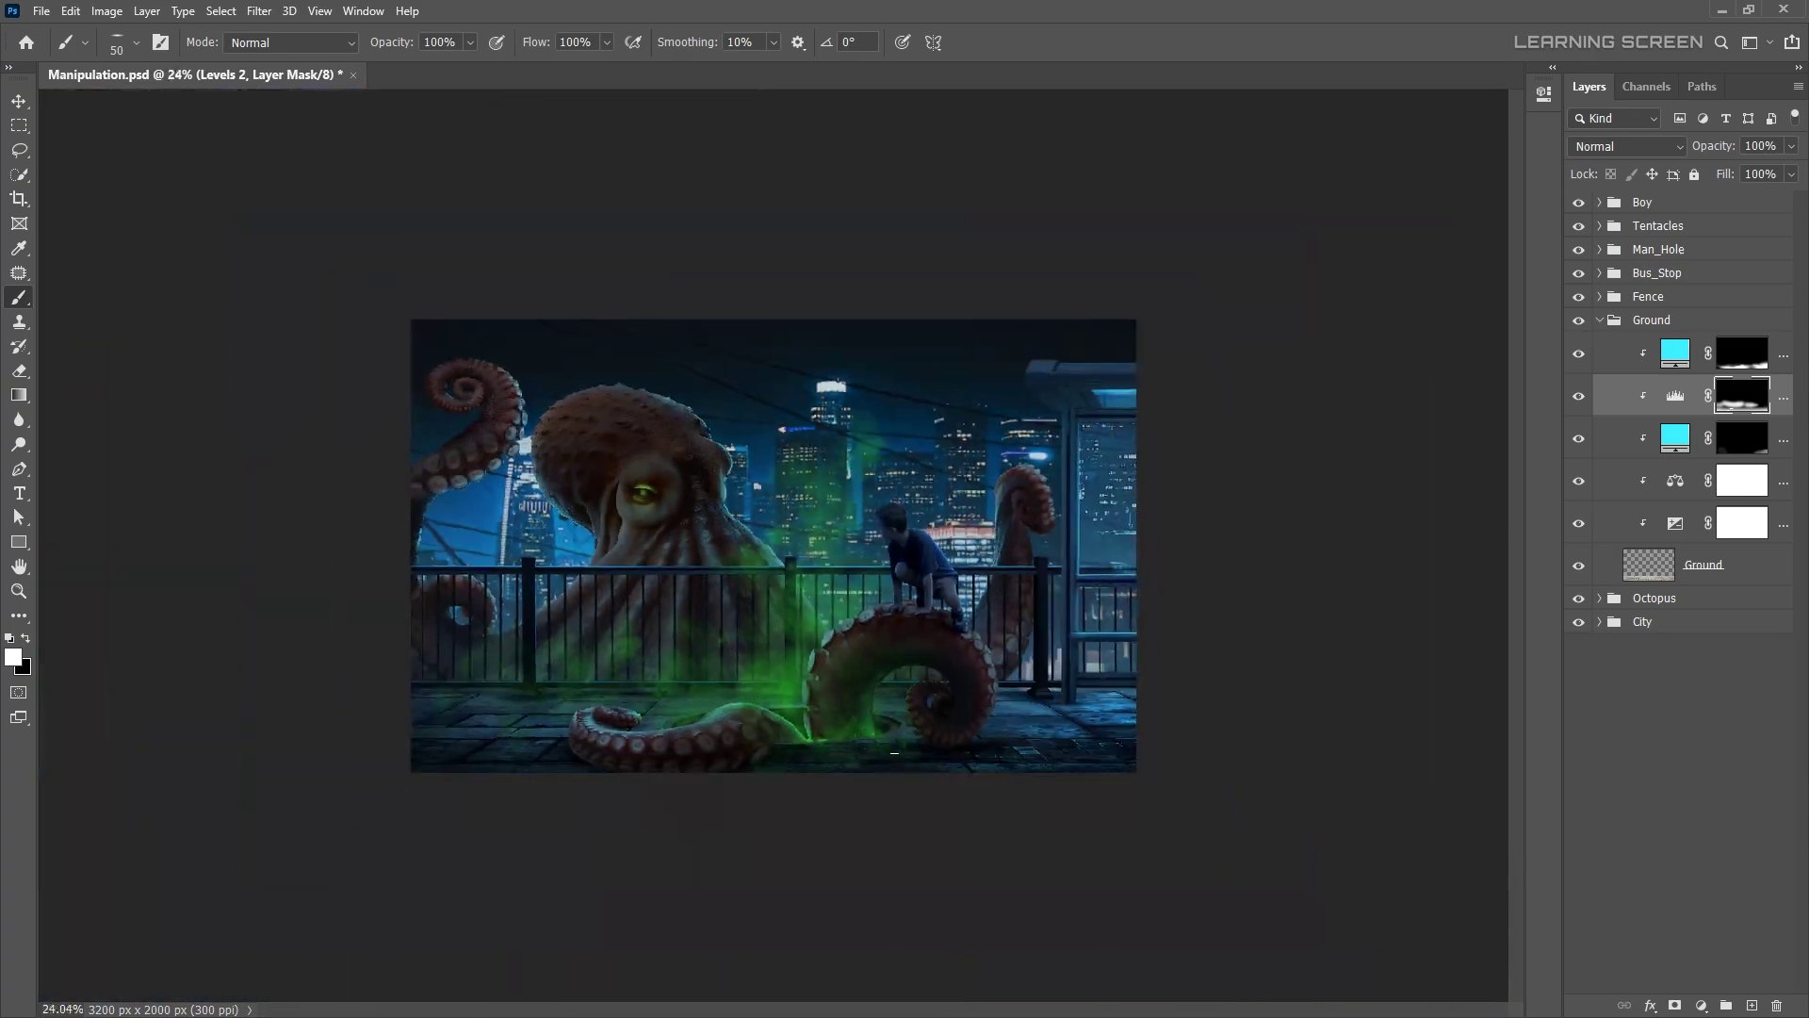
left_click(19, 100)
scroll(919, 547, "up", 5)
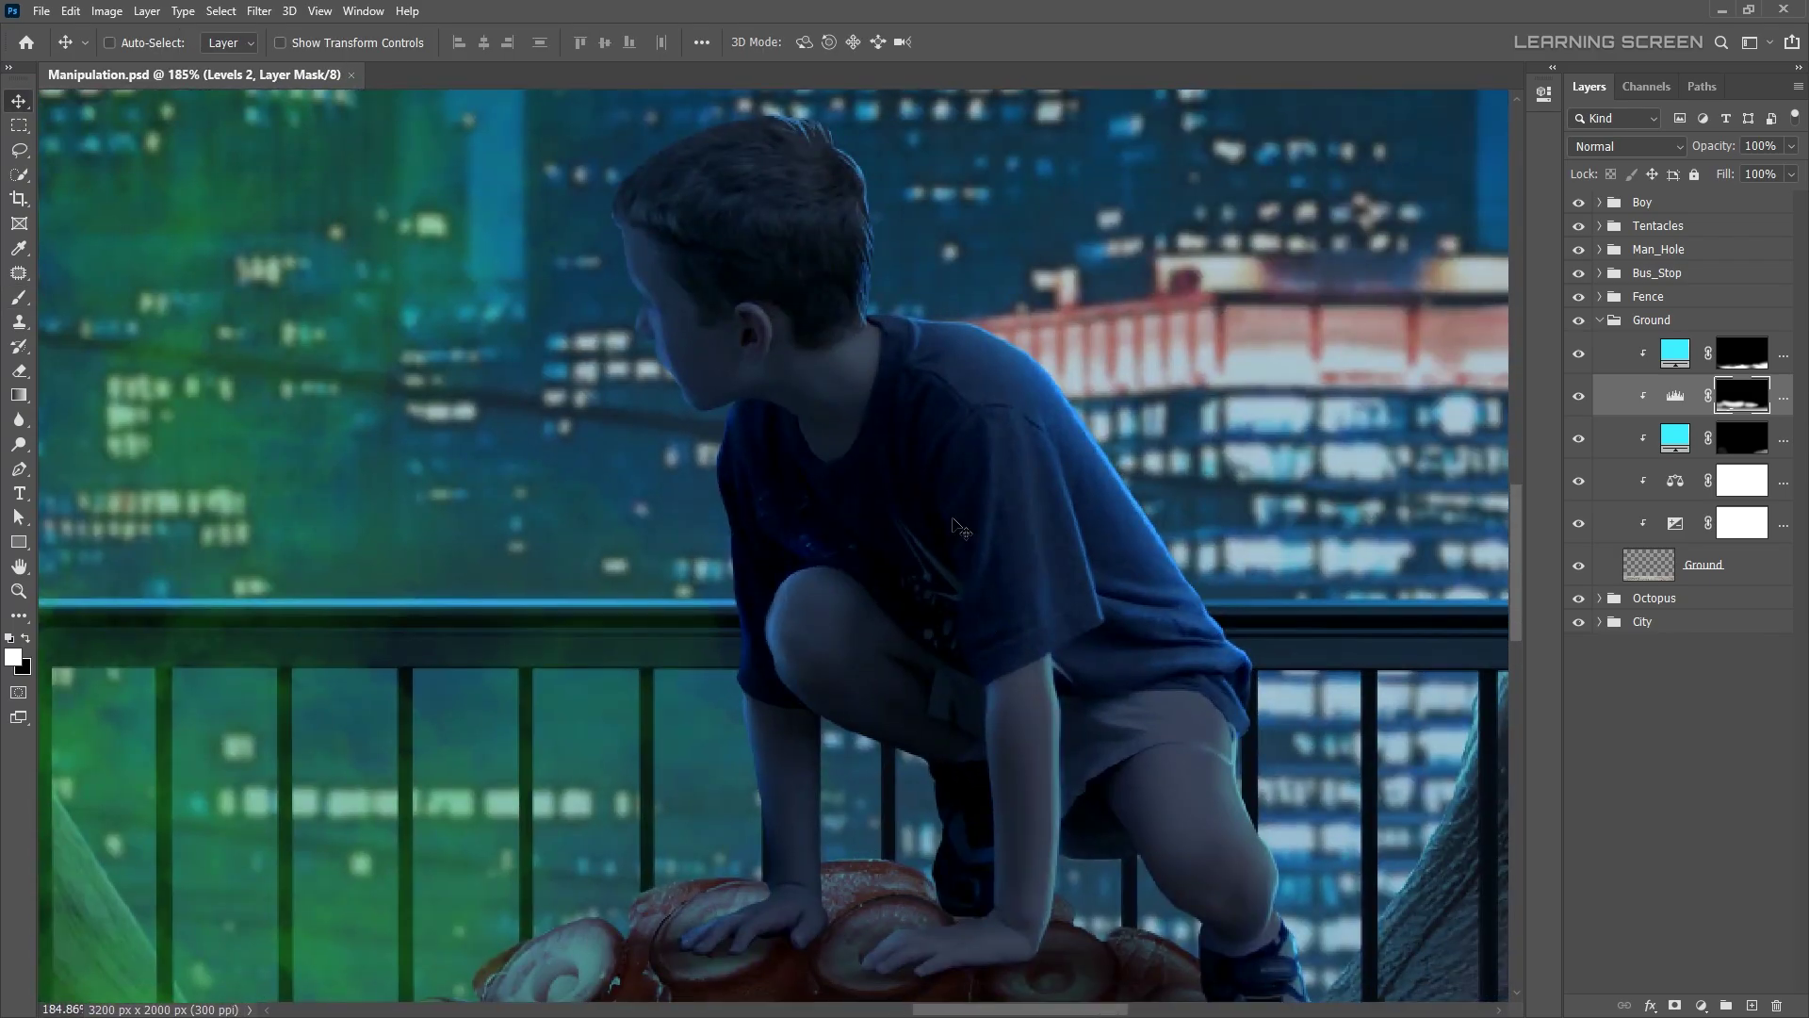
- Add a green Solid Color fill clipped to Boy, with its mask inverted to hide it
left_click(1677, 280)
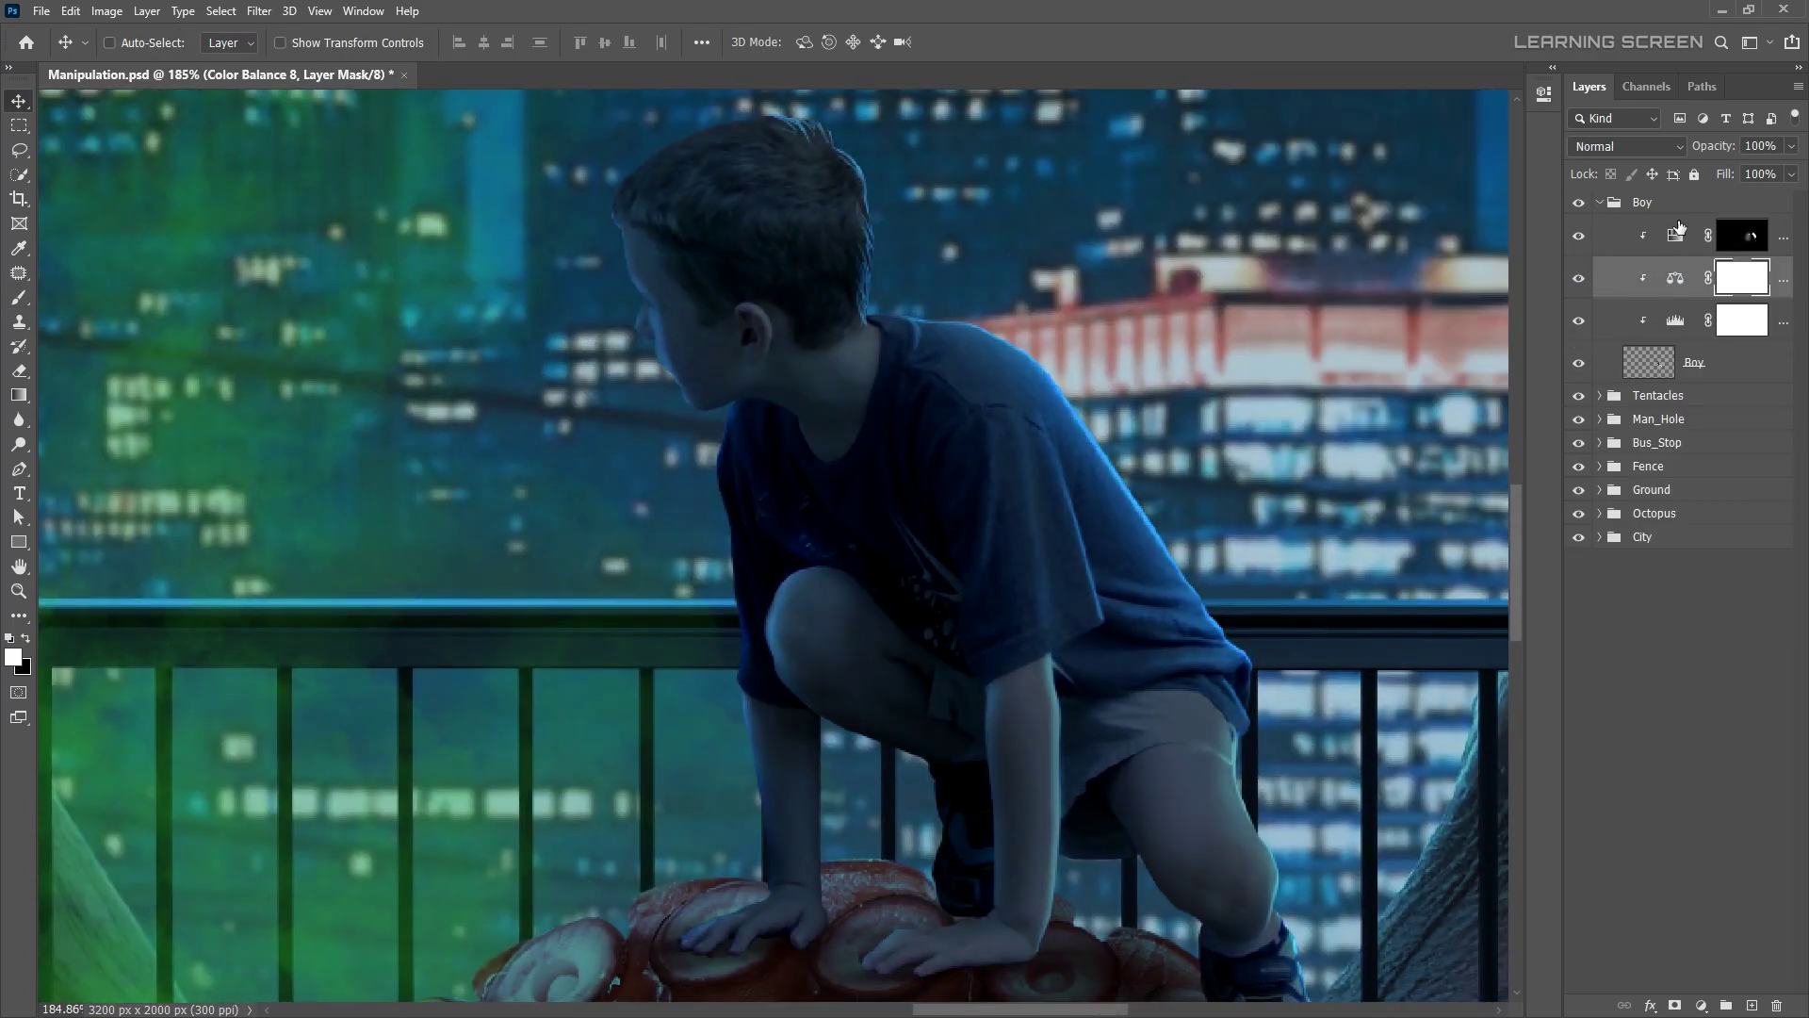
left_click(1701, 1006)
left_click(1687, 671)
key("Return")
key("ctrl+alt+g")
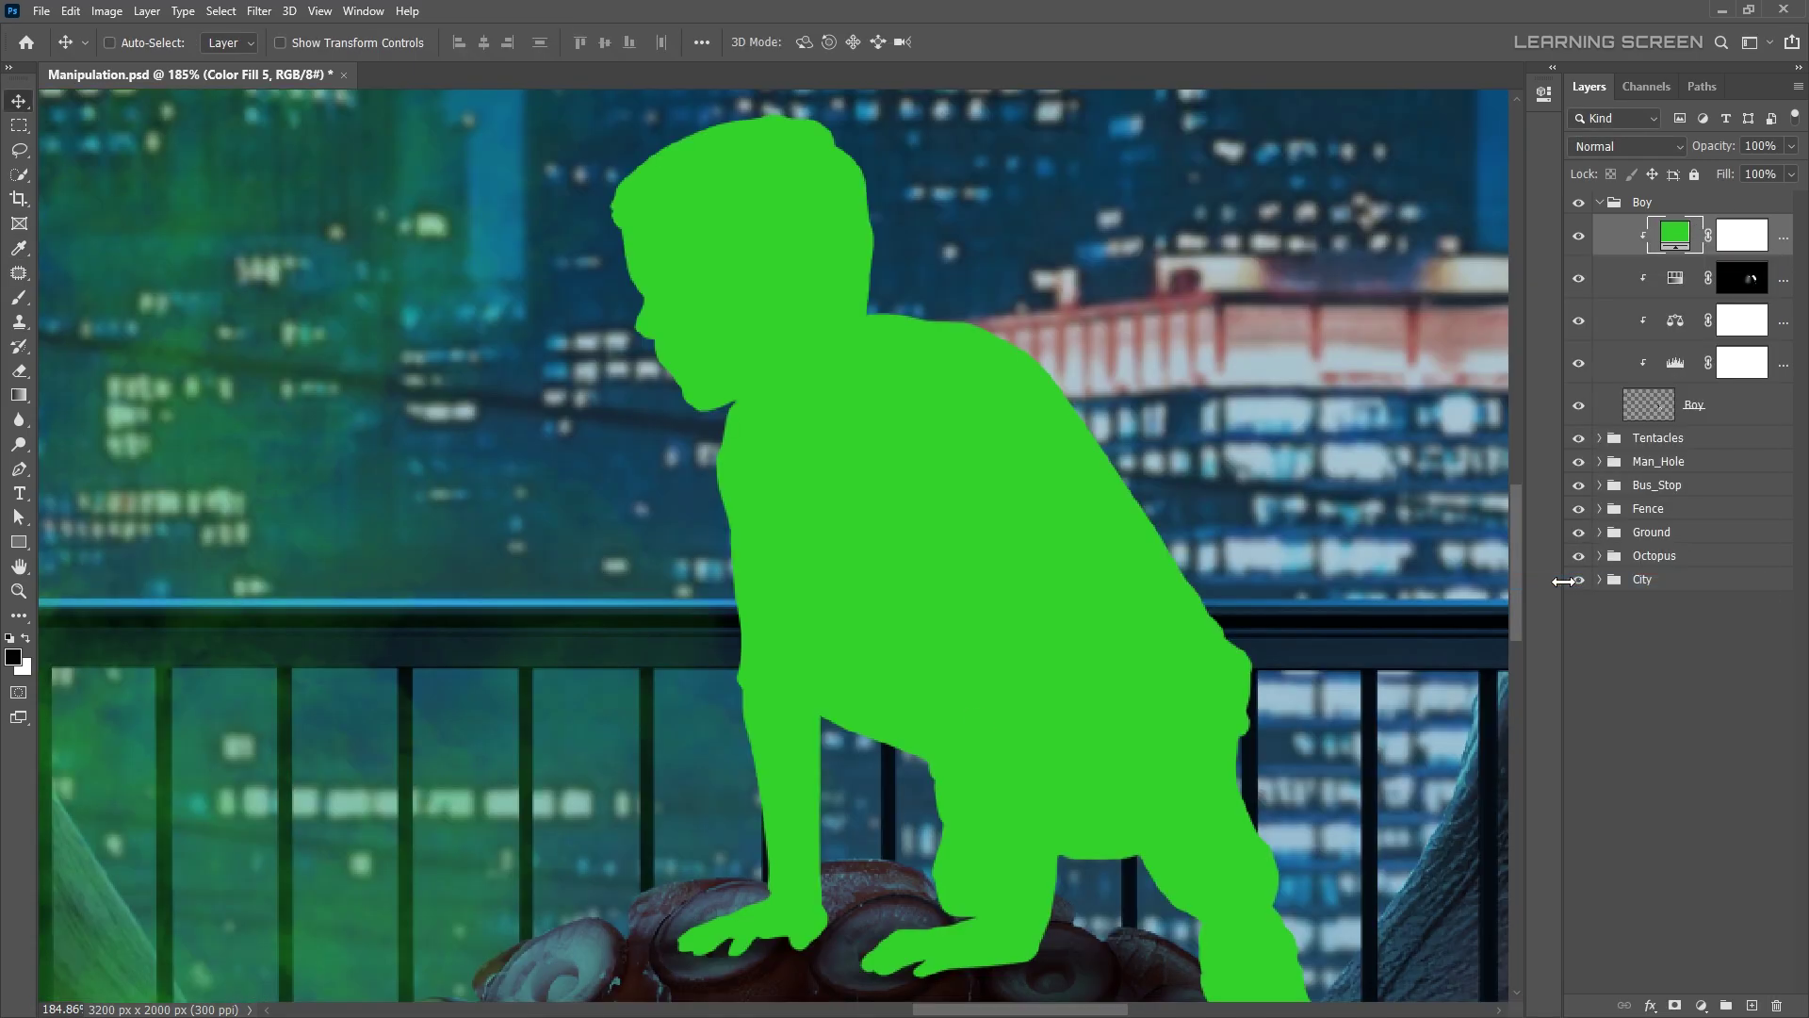
key("ctrl+i")
- With a soft brush, paint green glow along the boy's hair and head edges
scroll(905, 377, "up", 5)
key("b")
scroll(711, 351, "up", 5)
right_click(395, 315)
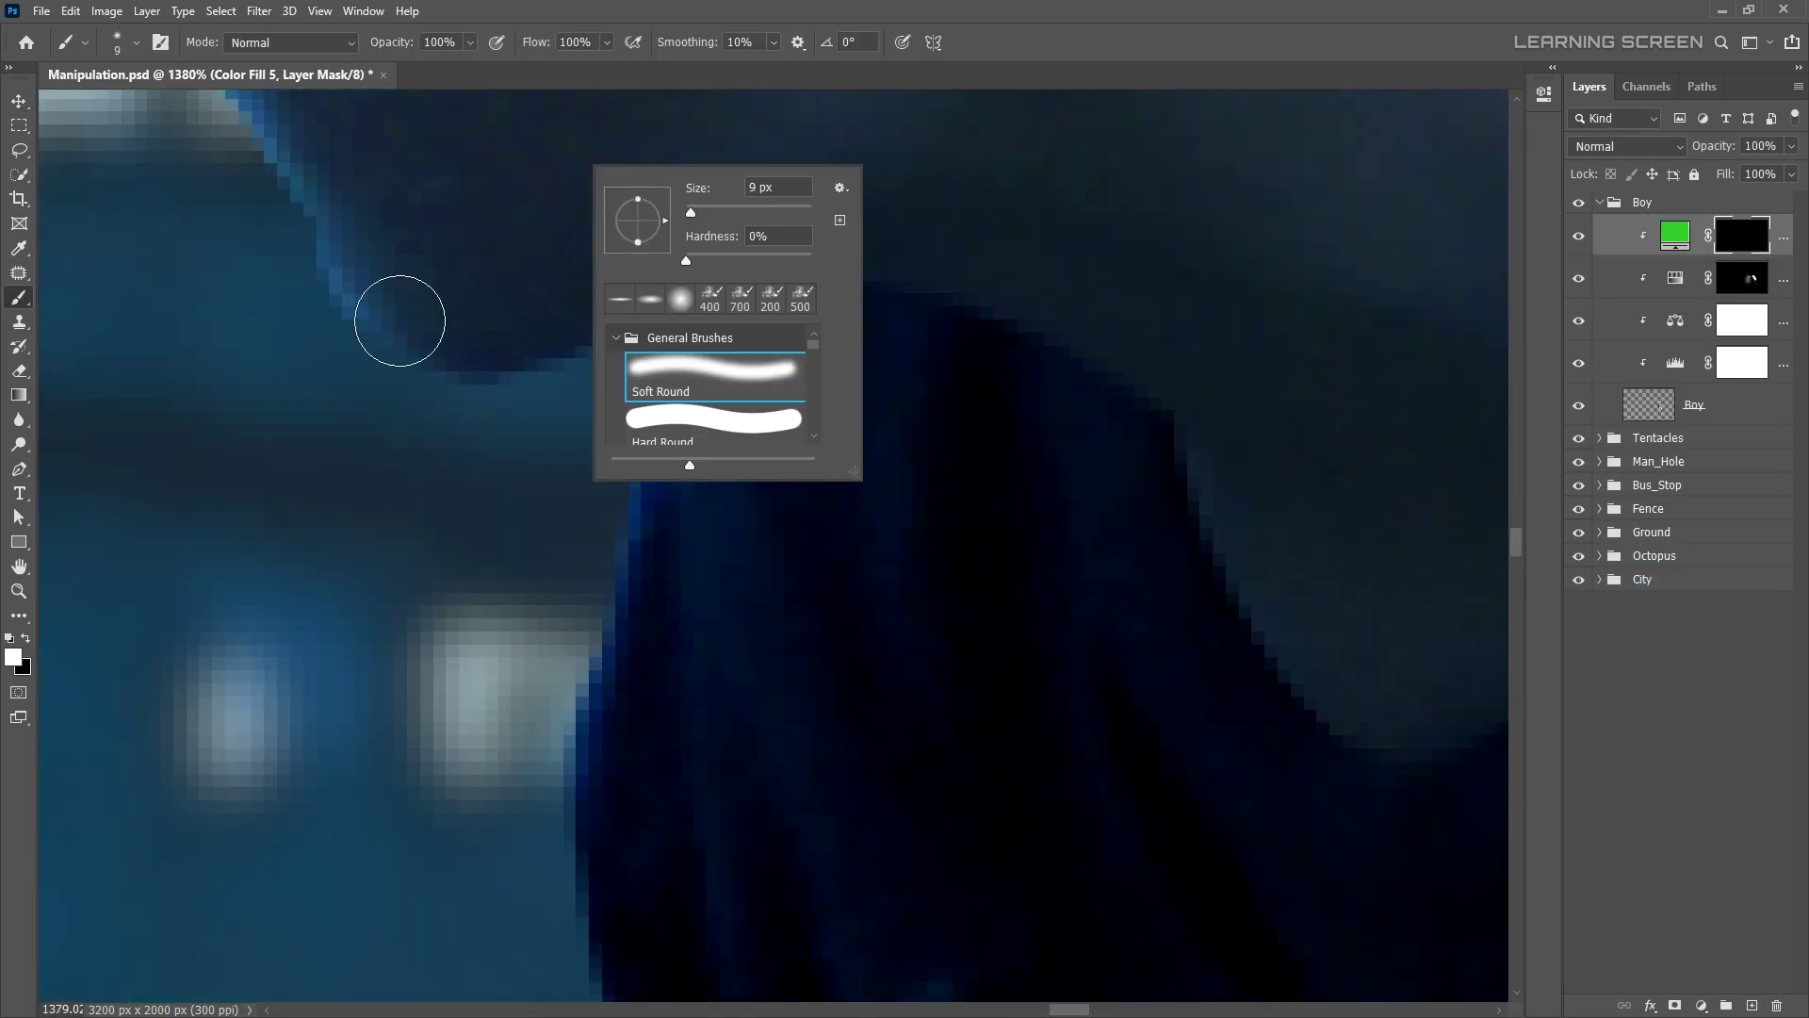
key("Escape")
mouse_move(1129, 459)
left_mouse_down()
mouse_move(1010, 363)
mouse_move(462, 437)
left_mouse_up()
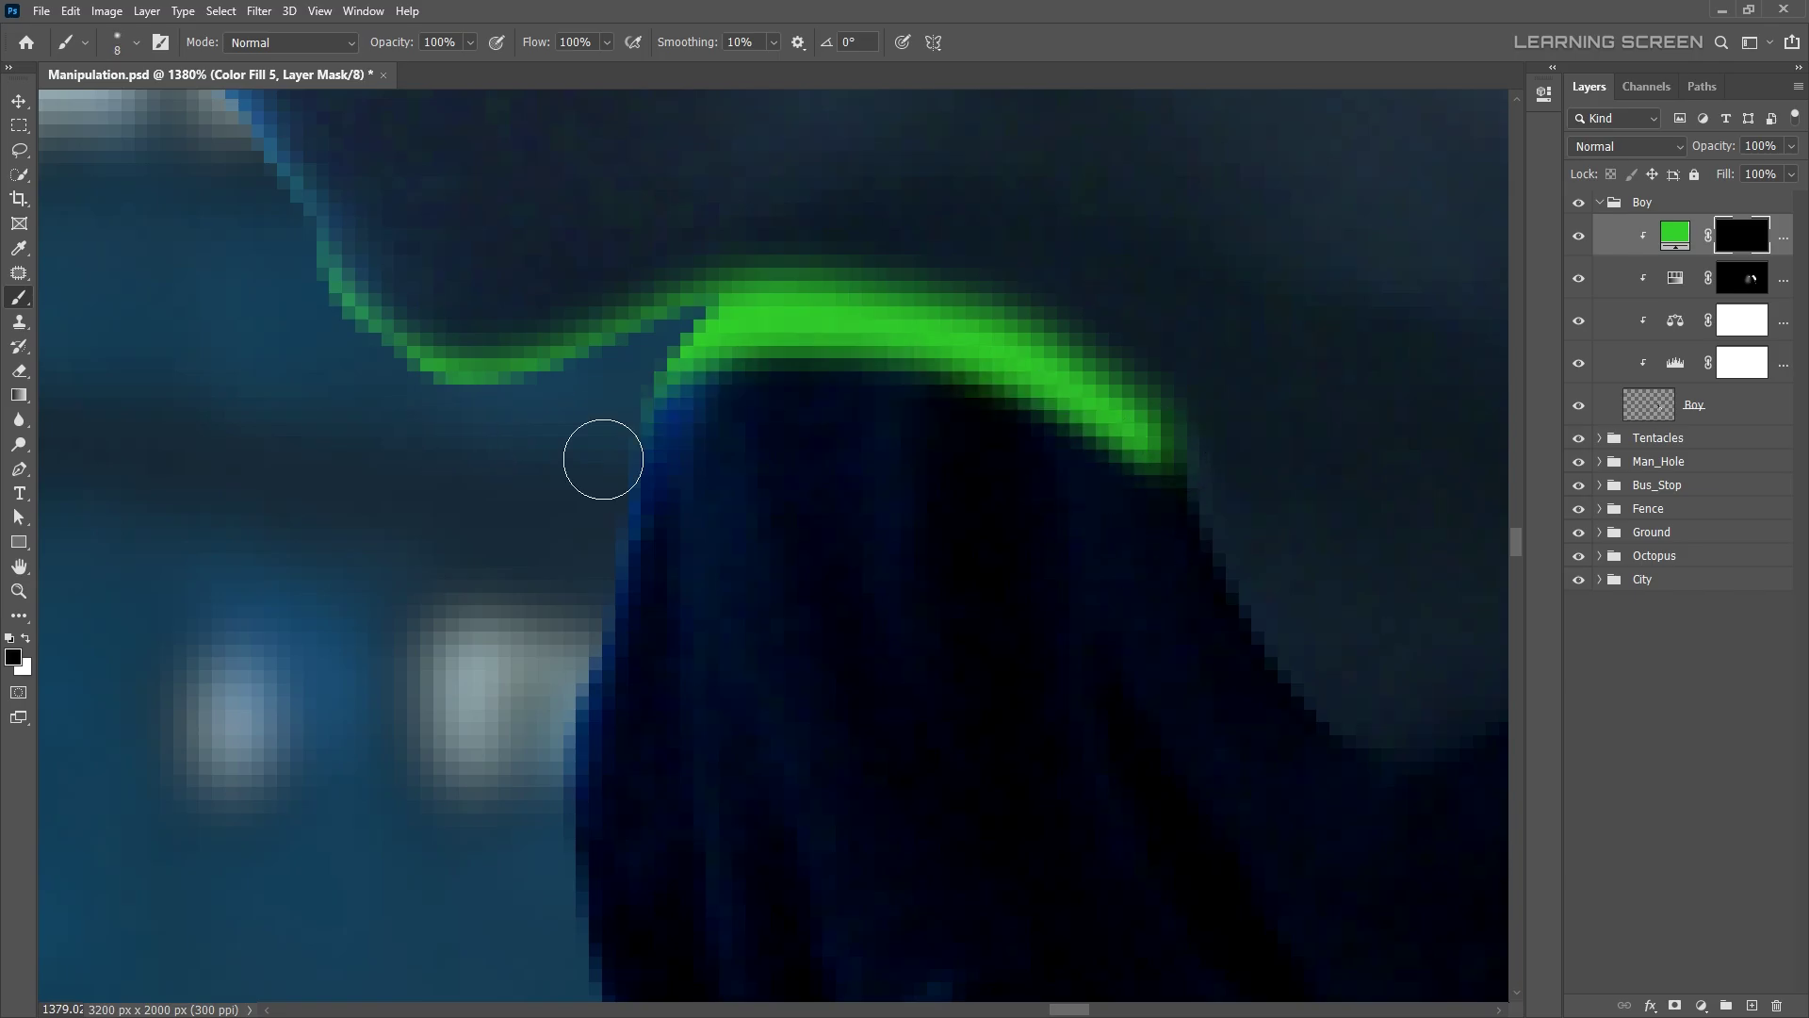
scroll(1036, 395, "down", 10)
scroll(933, 377, "up", 10)
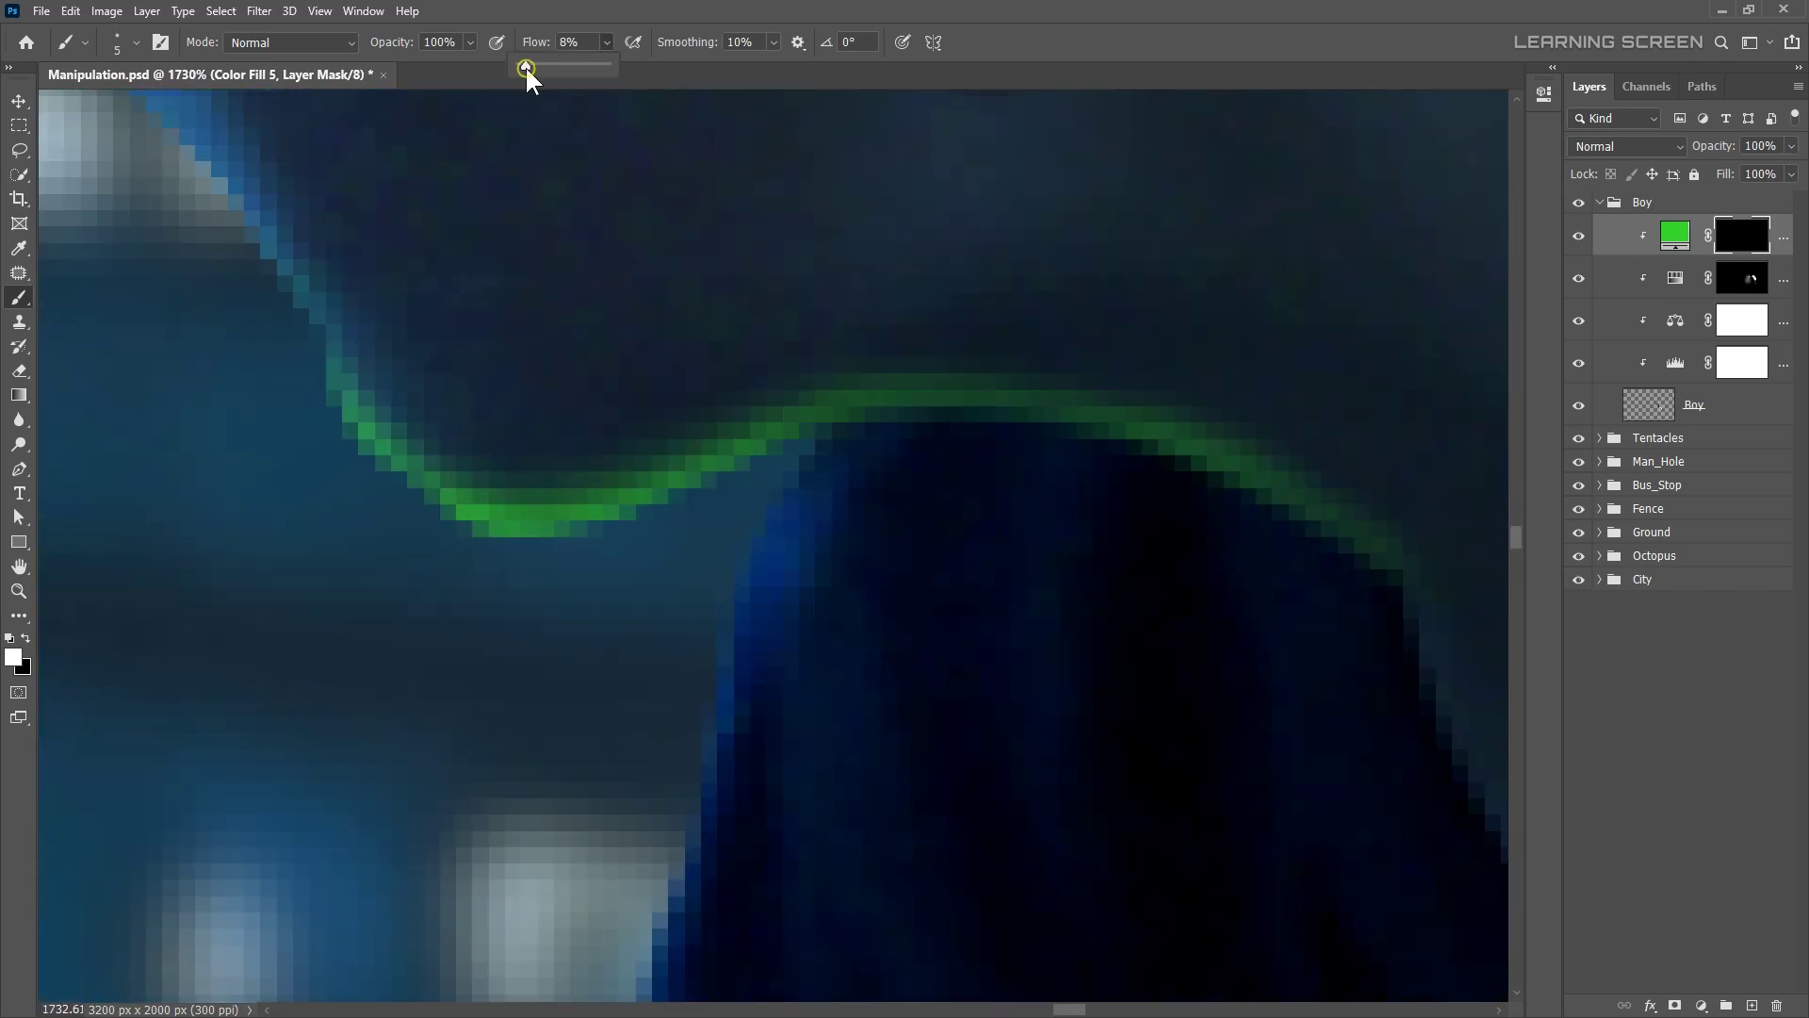
left_click_drag(942, 406, 1127, 279)
scroll(1059, 628, "down", 10)
scroll(1059, 629, "up", 5)
- Paint thin green glow along the thigh, arm and finger edges
scroll(727, 424, "down", 5)
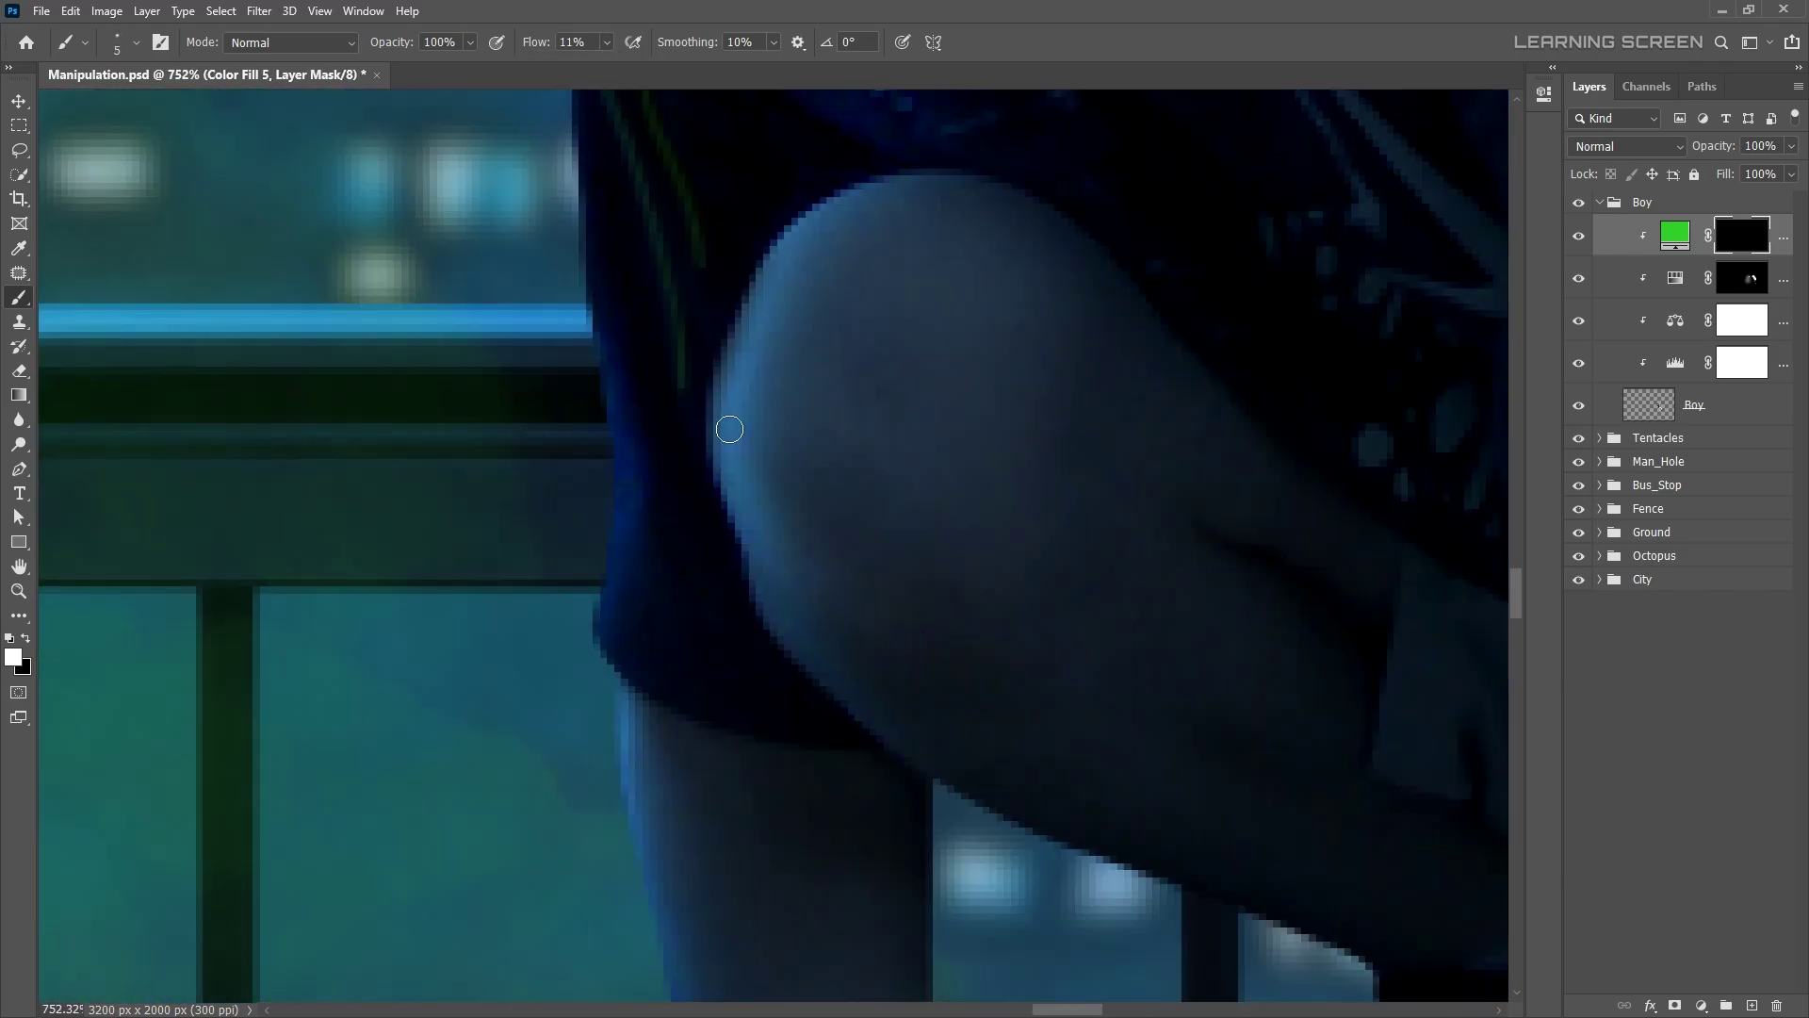
key("x")
left_click_drag(377, 358, 759, 586)
scroll(697, 451, "down", 5)
left_click_drag(697, 452, 712, 617)
scroll(712, 617, "up", 3)
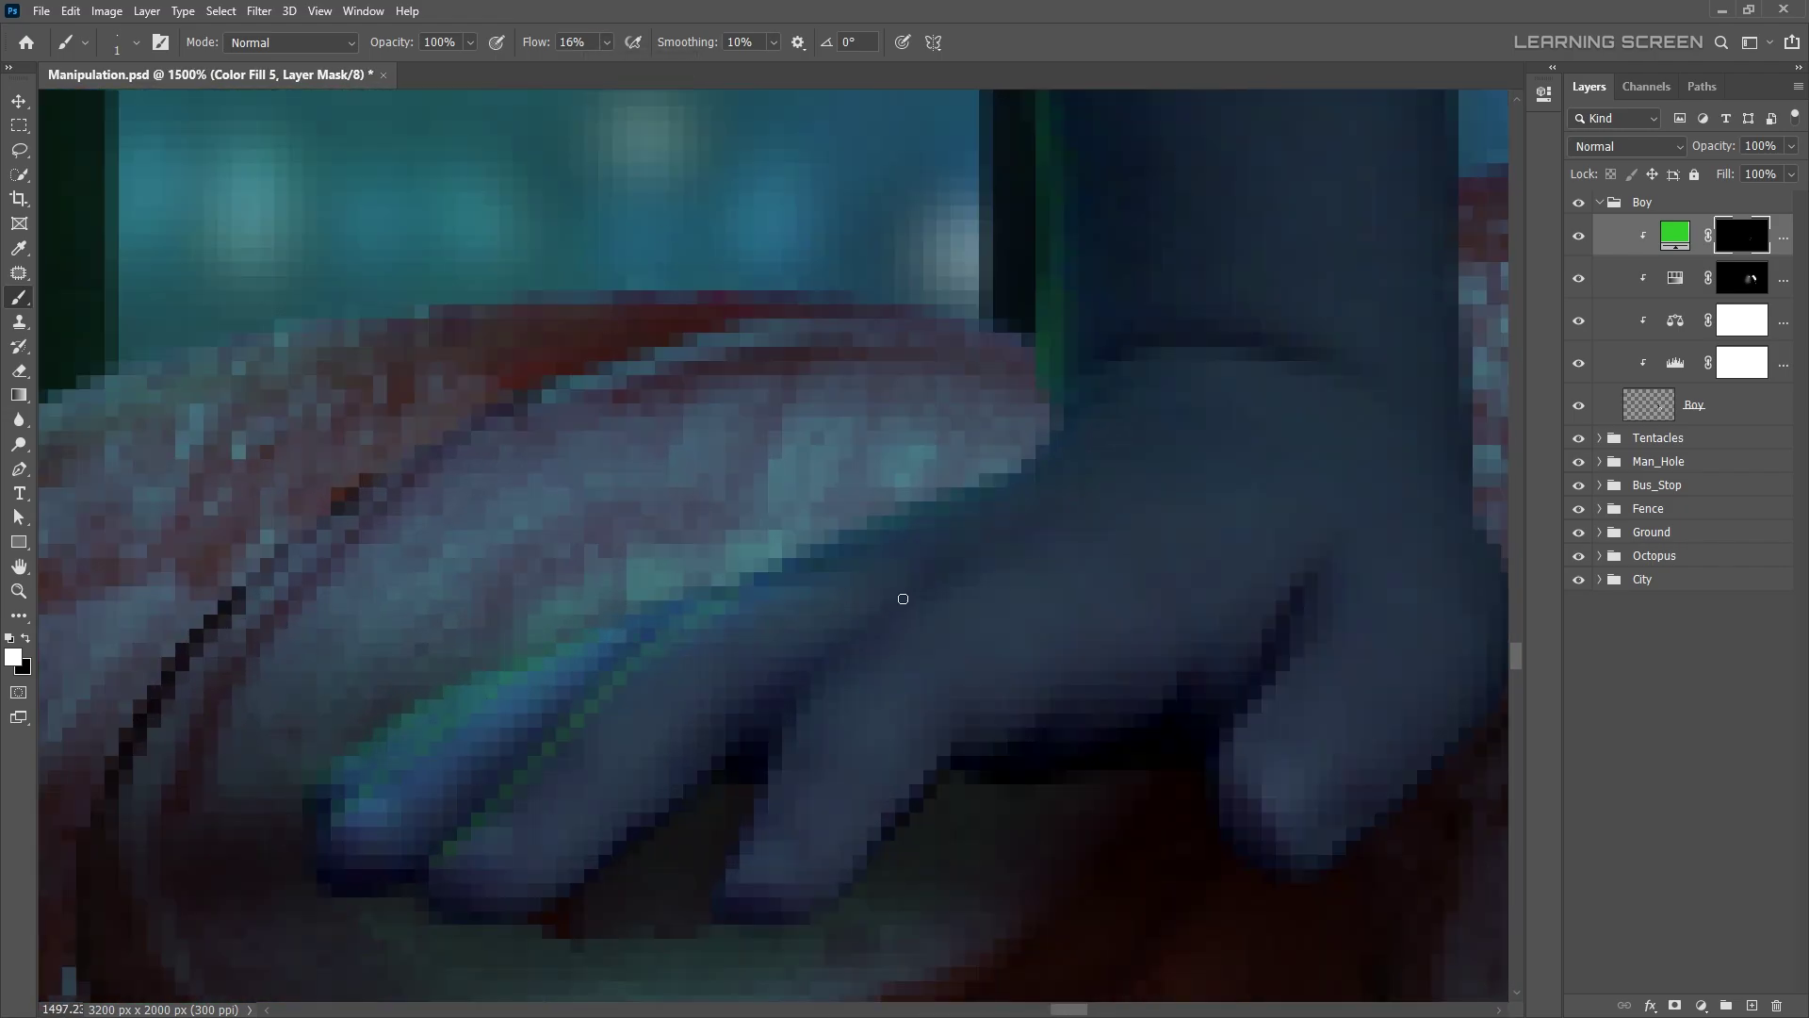
left_click_drag(849, 603, 942, 565)
scroll(753, 603, "up", 3)
scroll(569, 688, "down", 2)
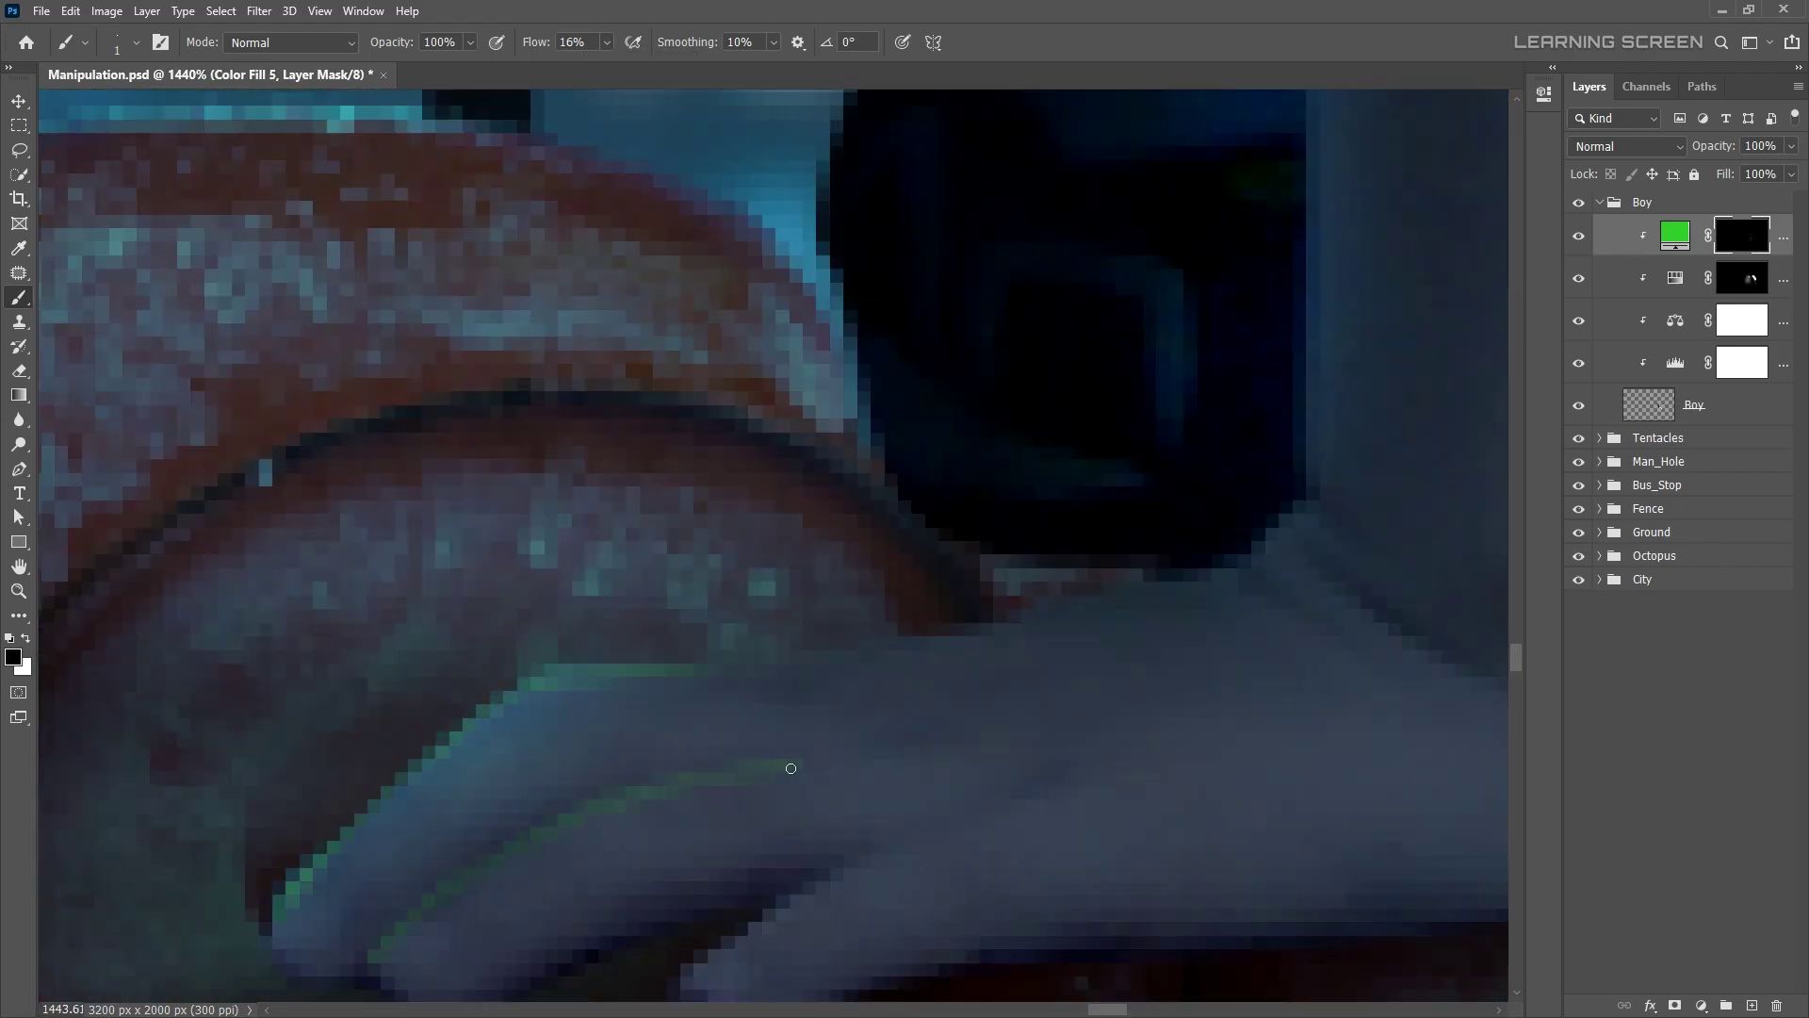
scroll(790, 768, "down", 3)
- Paint green glow along the shirt edge and down the leg edge
key("x")
scroll(970, 586, "down", 3)
left_click_drag(858, 363, 848, 829)
scroll(848, 836, "up", 2)
left_click_drag(863, 132, 797, 729)
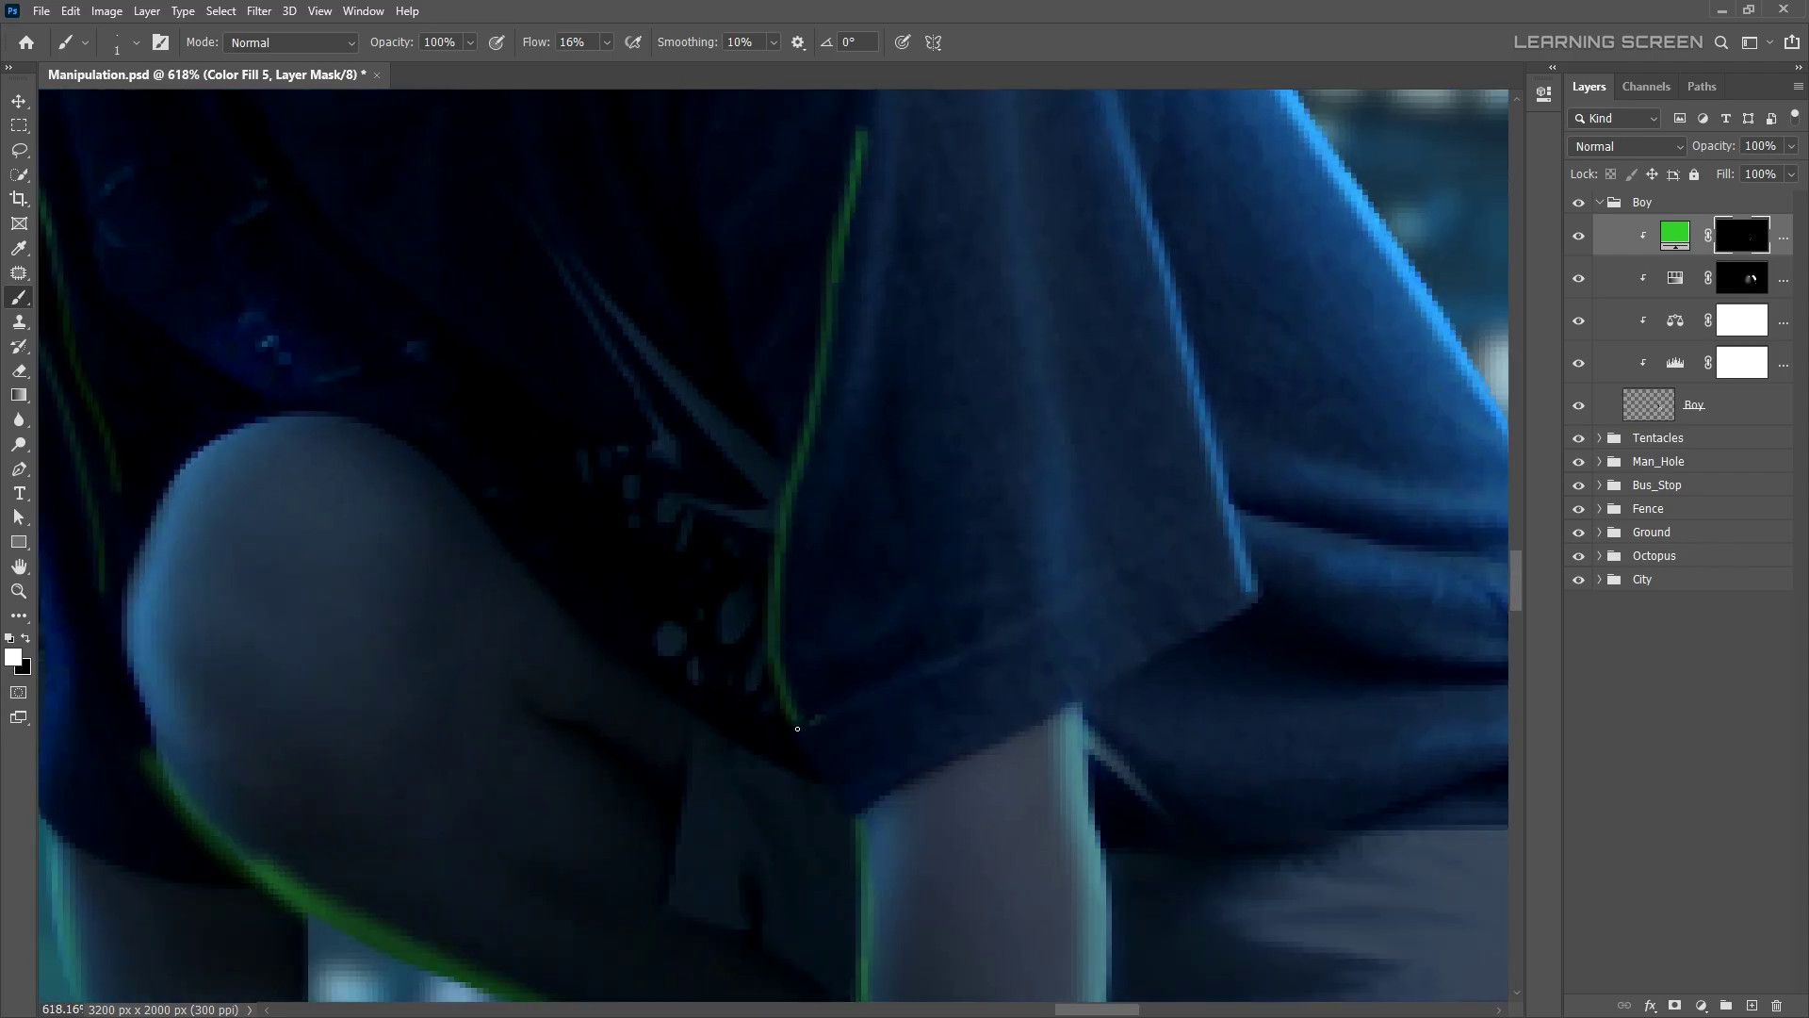
scroll(797, 728, "down", 5)
scroll(605, 661, "up", 3)
scroll(1074, 775, "up", 3)
scroll(1204, 387, "down", 2)
- Adjust brush size and flow and touch up where the rim glow shows
key("bracketright")
key("bracketright")
key("bracketright")
key("shift+3")
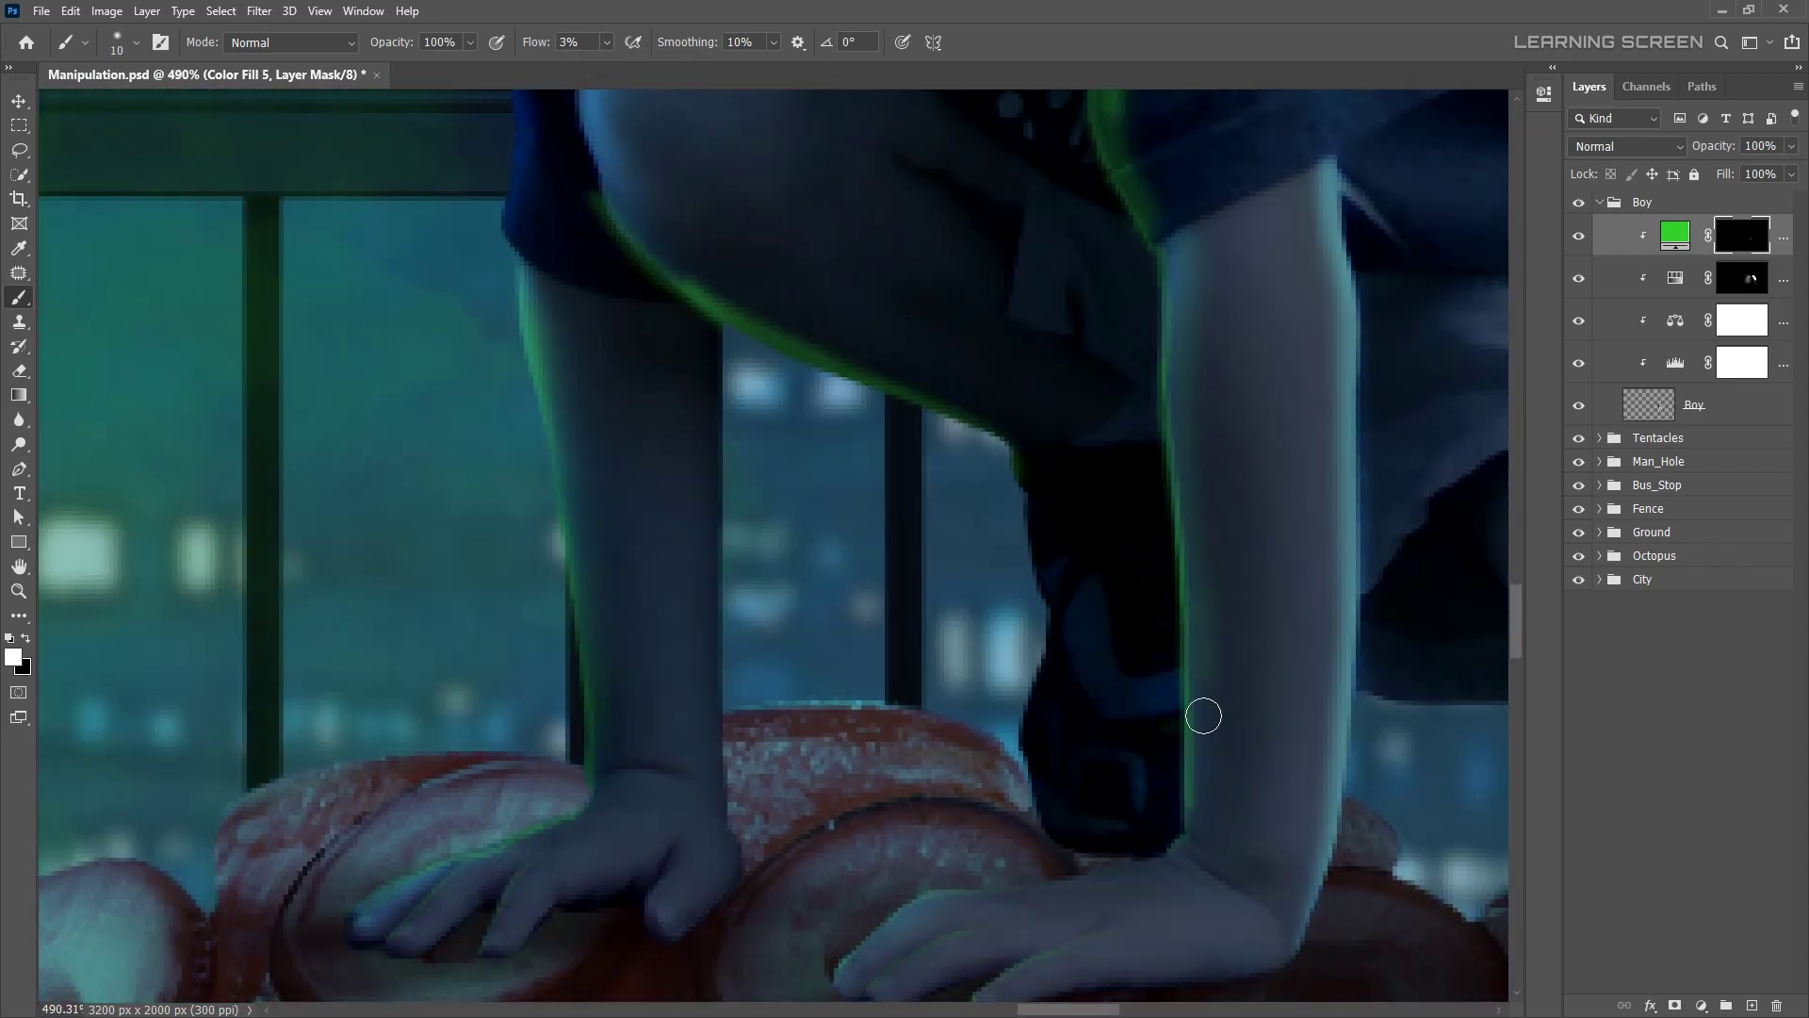
scroll(1235, 200, "down", 3)
scroll(698, 795, "up", 3)
scroll(424, 760, "down", 2)
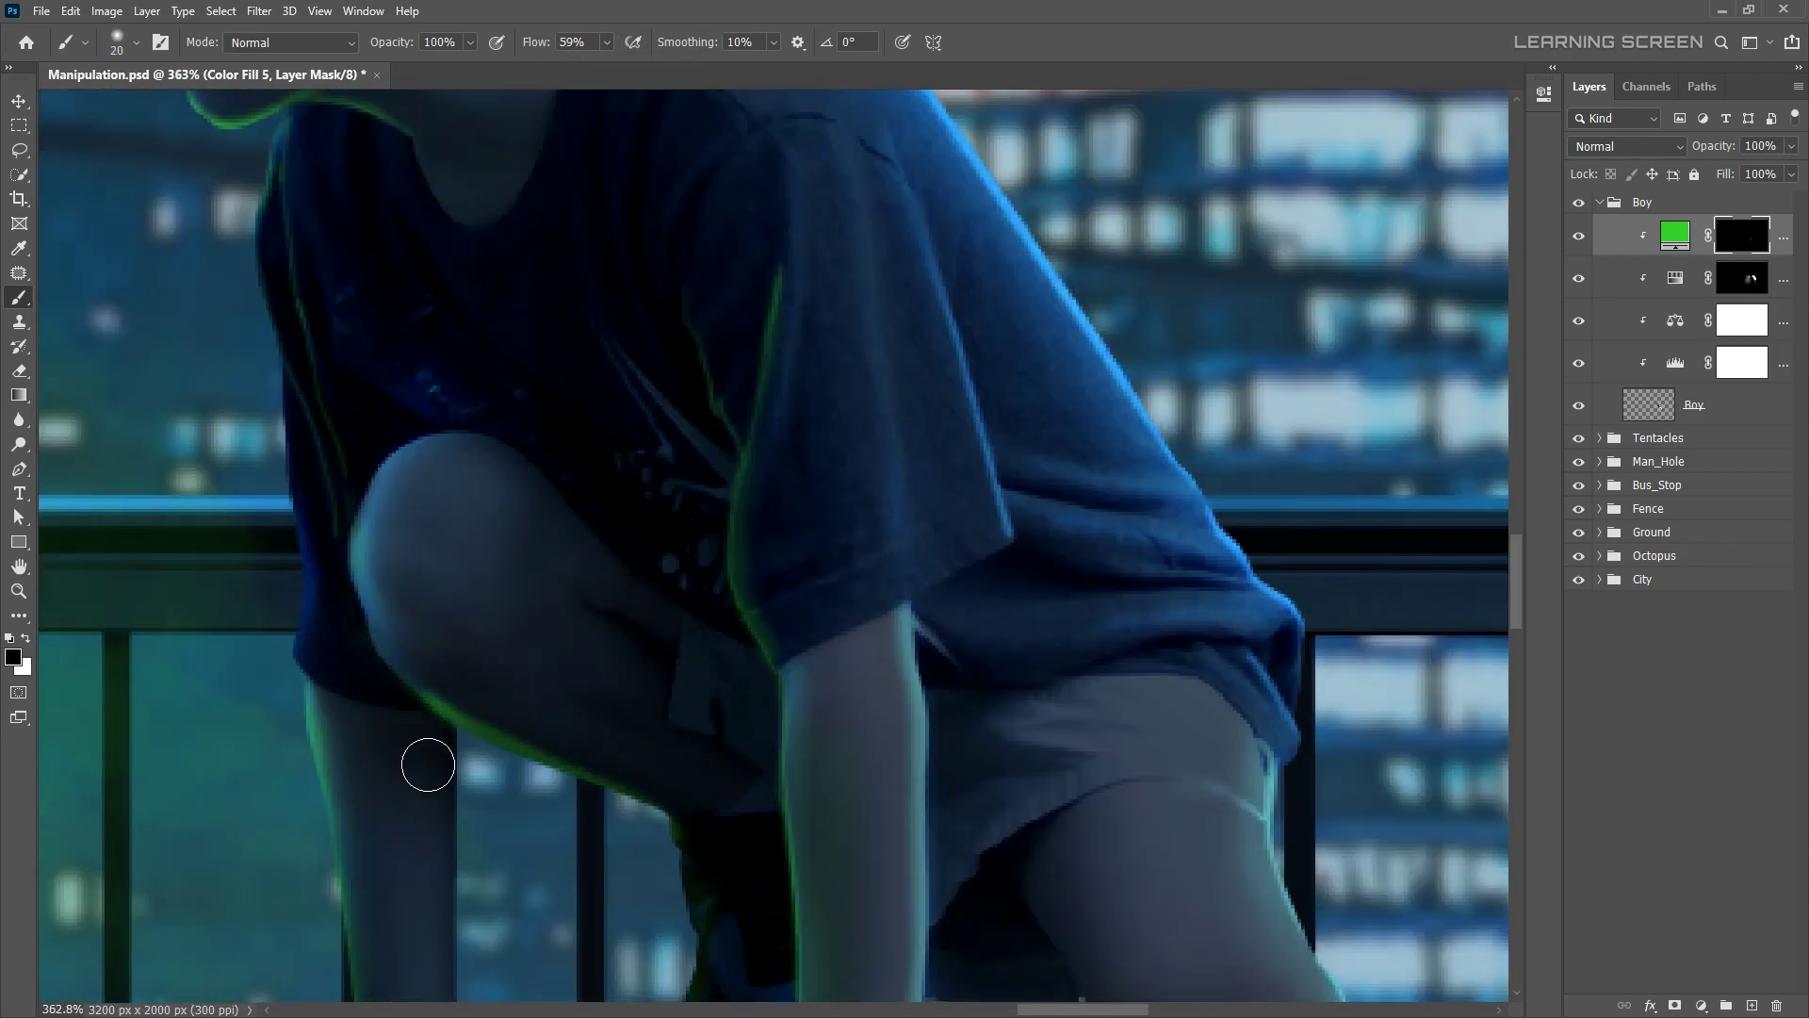
scroll(386, 298, "up", 1)
key("x")
key("bracketleft")
key("shift+5")
key("shift+9")
scroll(386, 297, "down", 5)
scroll(938, 618, "up", 5)
- Shrink the brush and reselect the green fill layer in the Boy group
key("alt+bracketleft")
key("bracketleft")
key("bracketleft")
key("bracketleft")
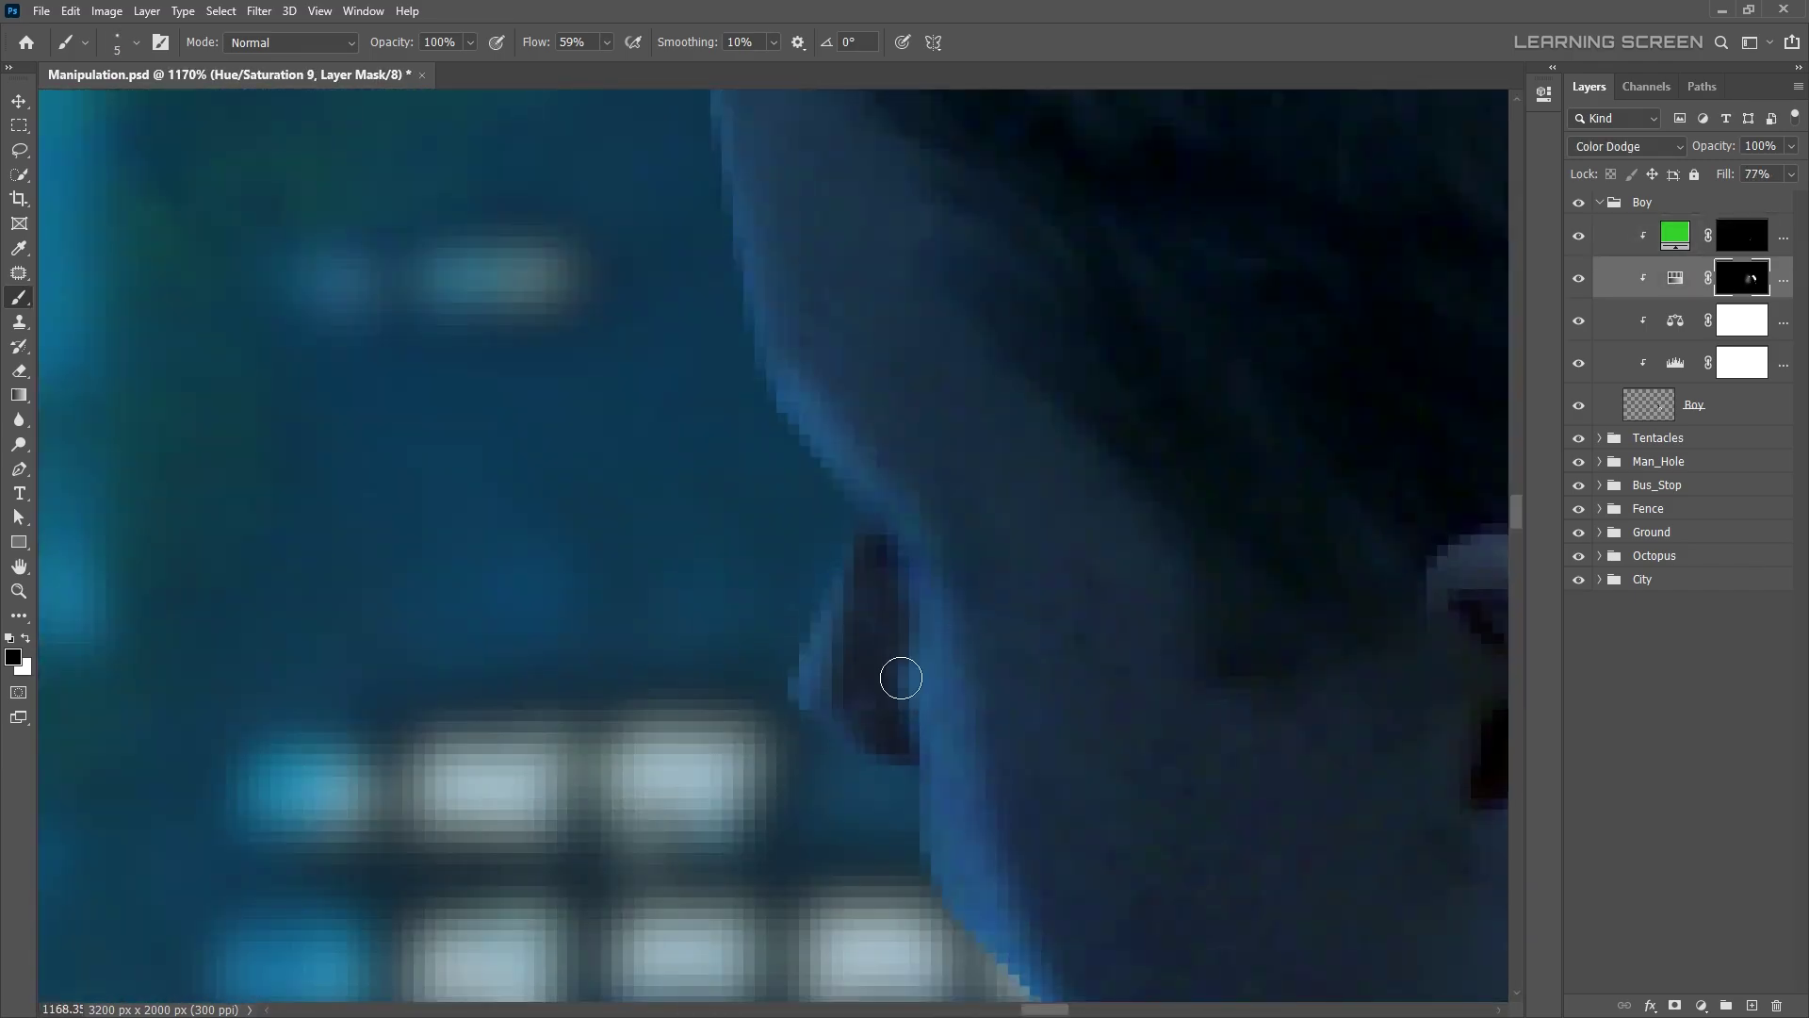
scroll(897, 674, "up", 1)
left_click(27, 638)
key("alt+bracketright")
scroll(795, 719, "down", 3)
scroll(1038, 569, "down", 3)
- Collapse the Boy group and select Color Fill 4 inside the Man_Hole group
scroll(1012, 679, "down", 3)
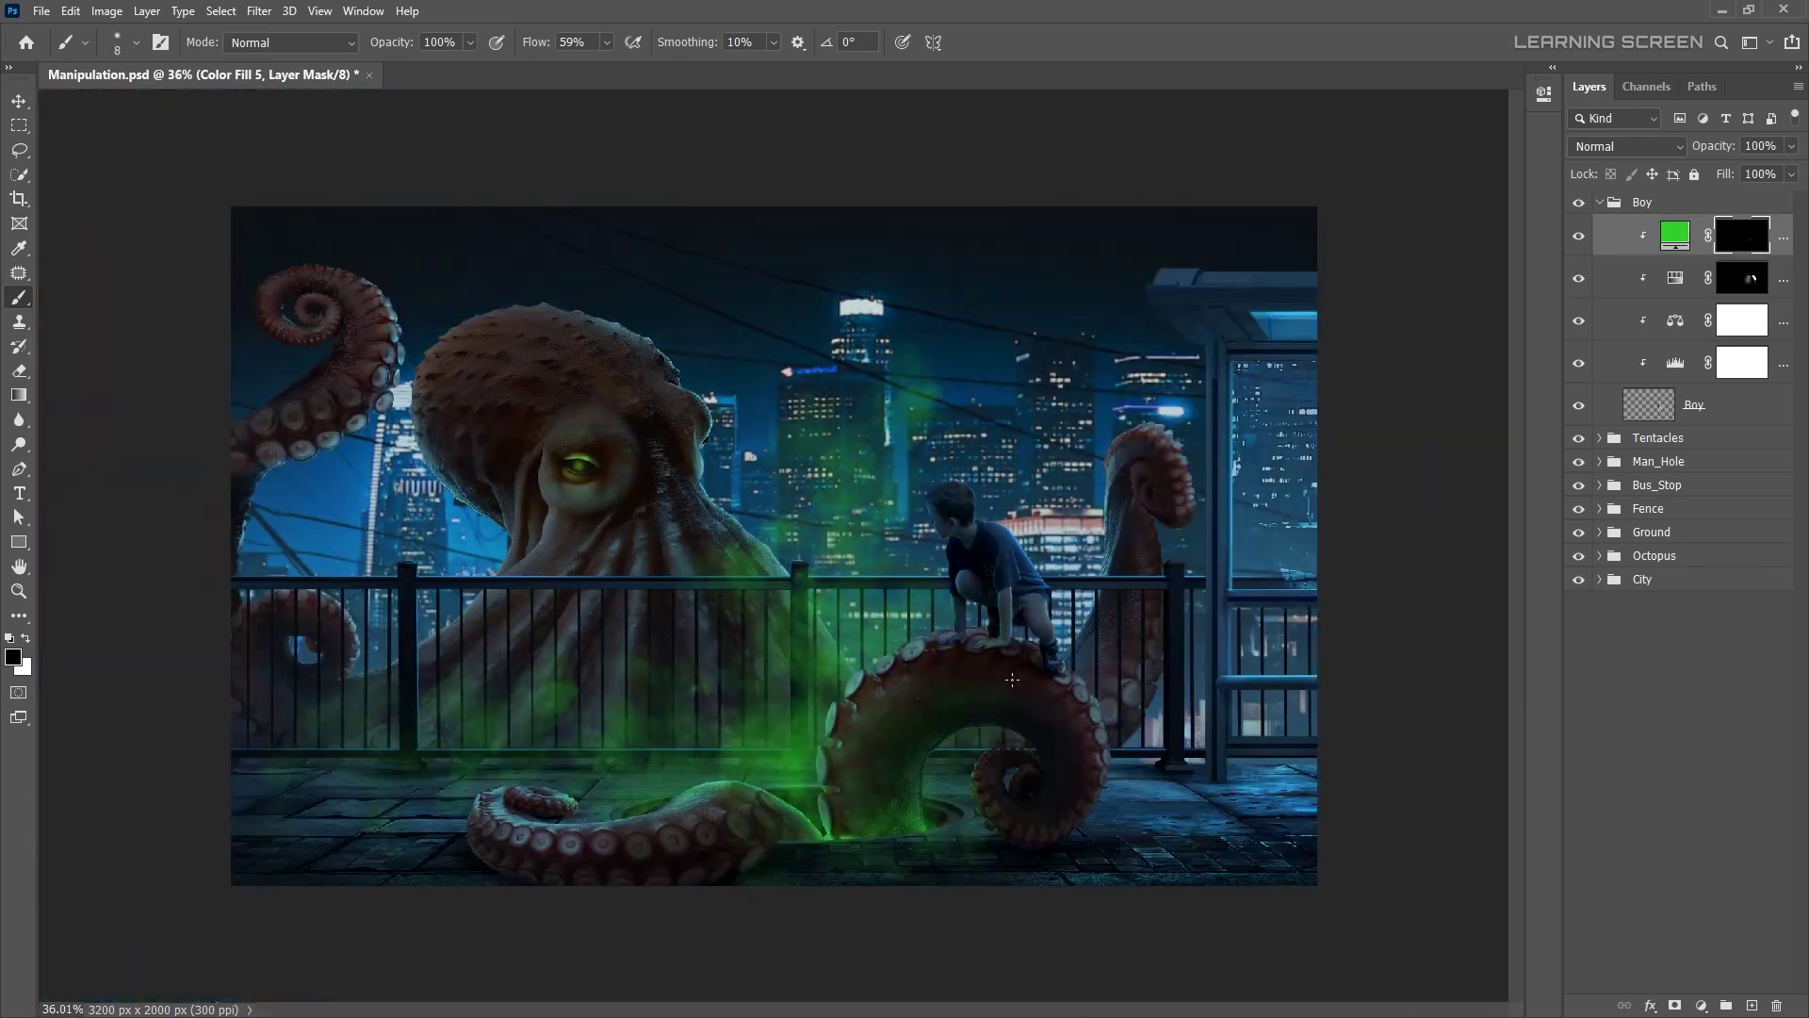
left_click(1602, 203)
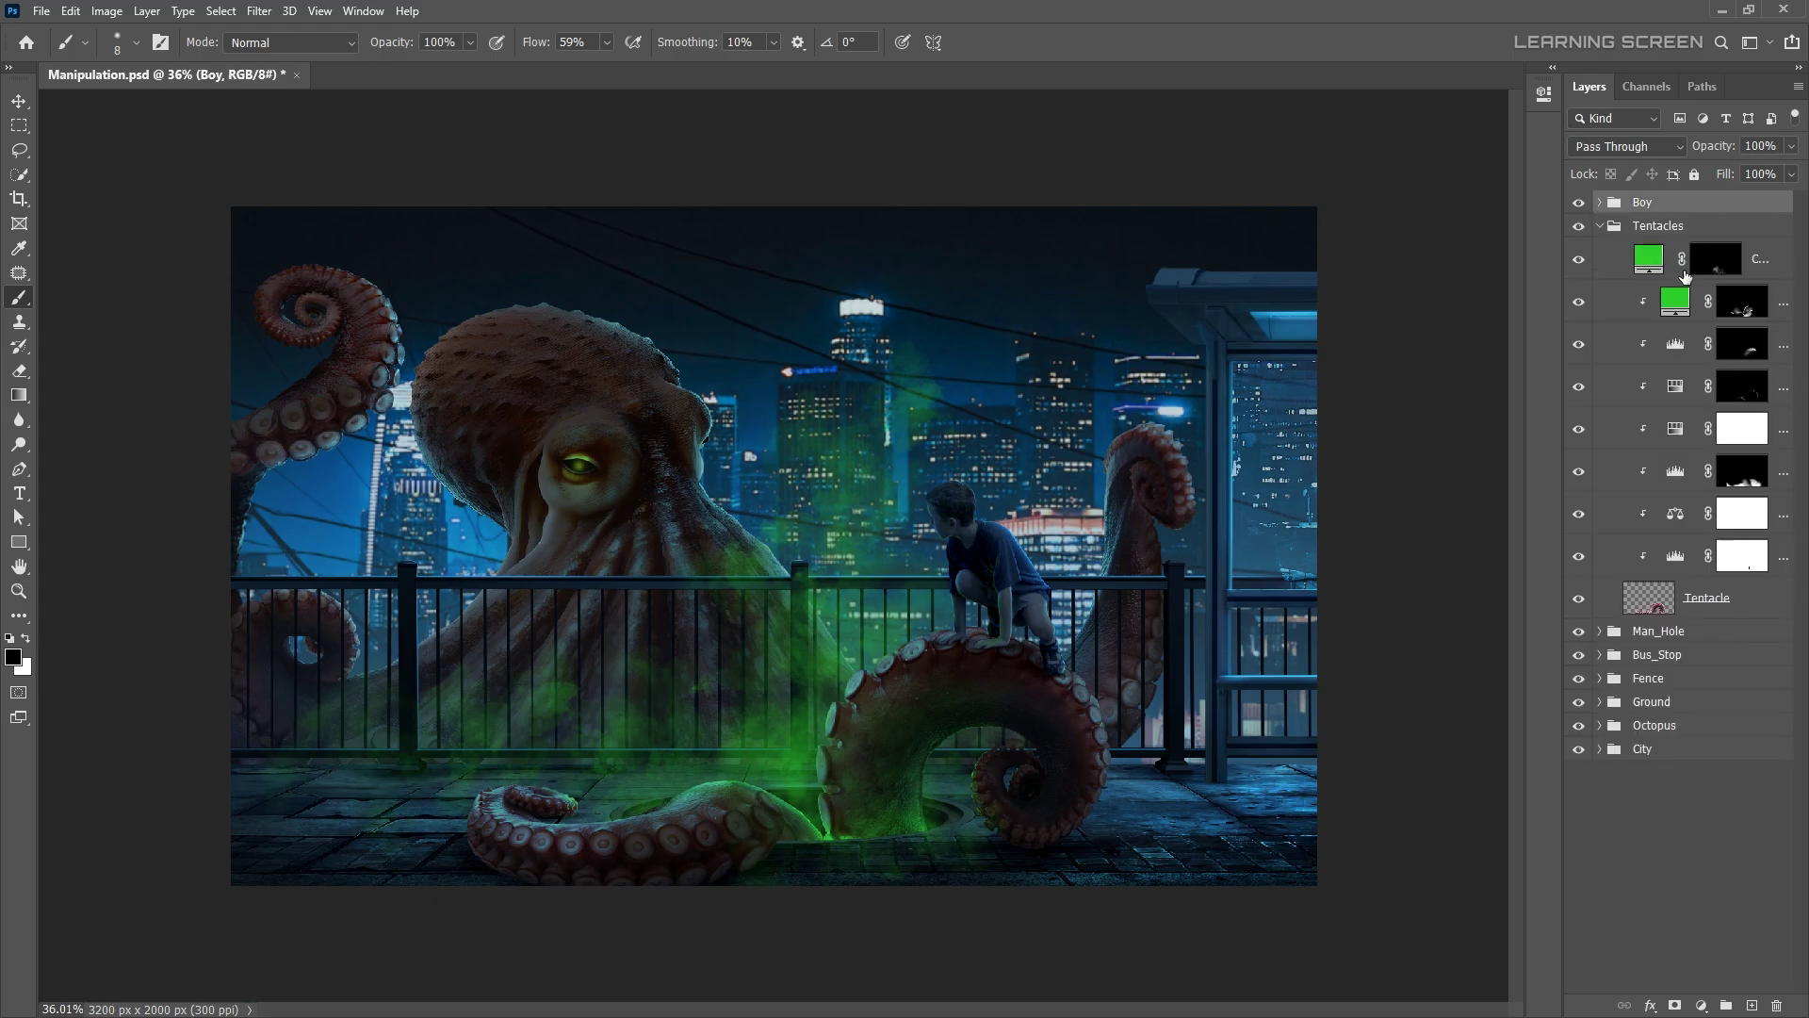
left_click(1600, 250)
left_click(1705, 283)
right_click(1002, 754)
key("Return")
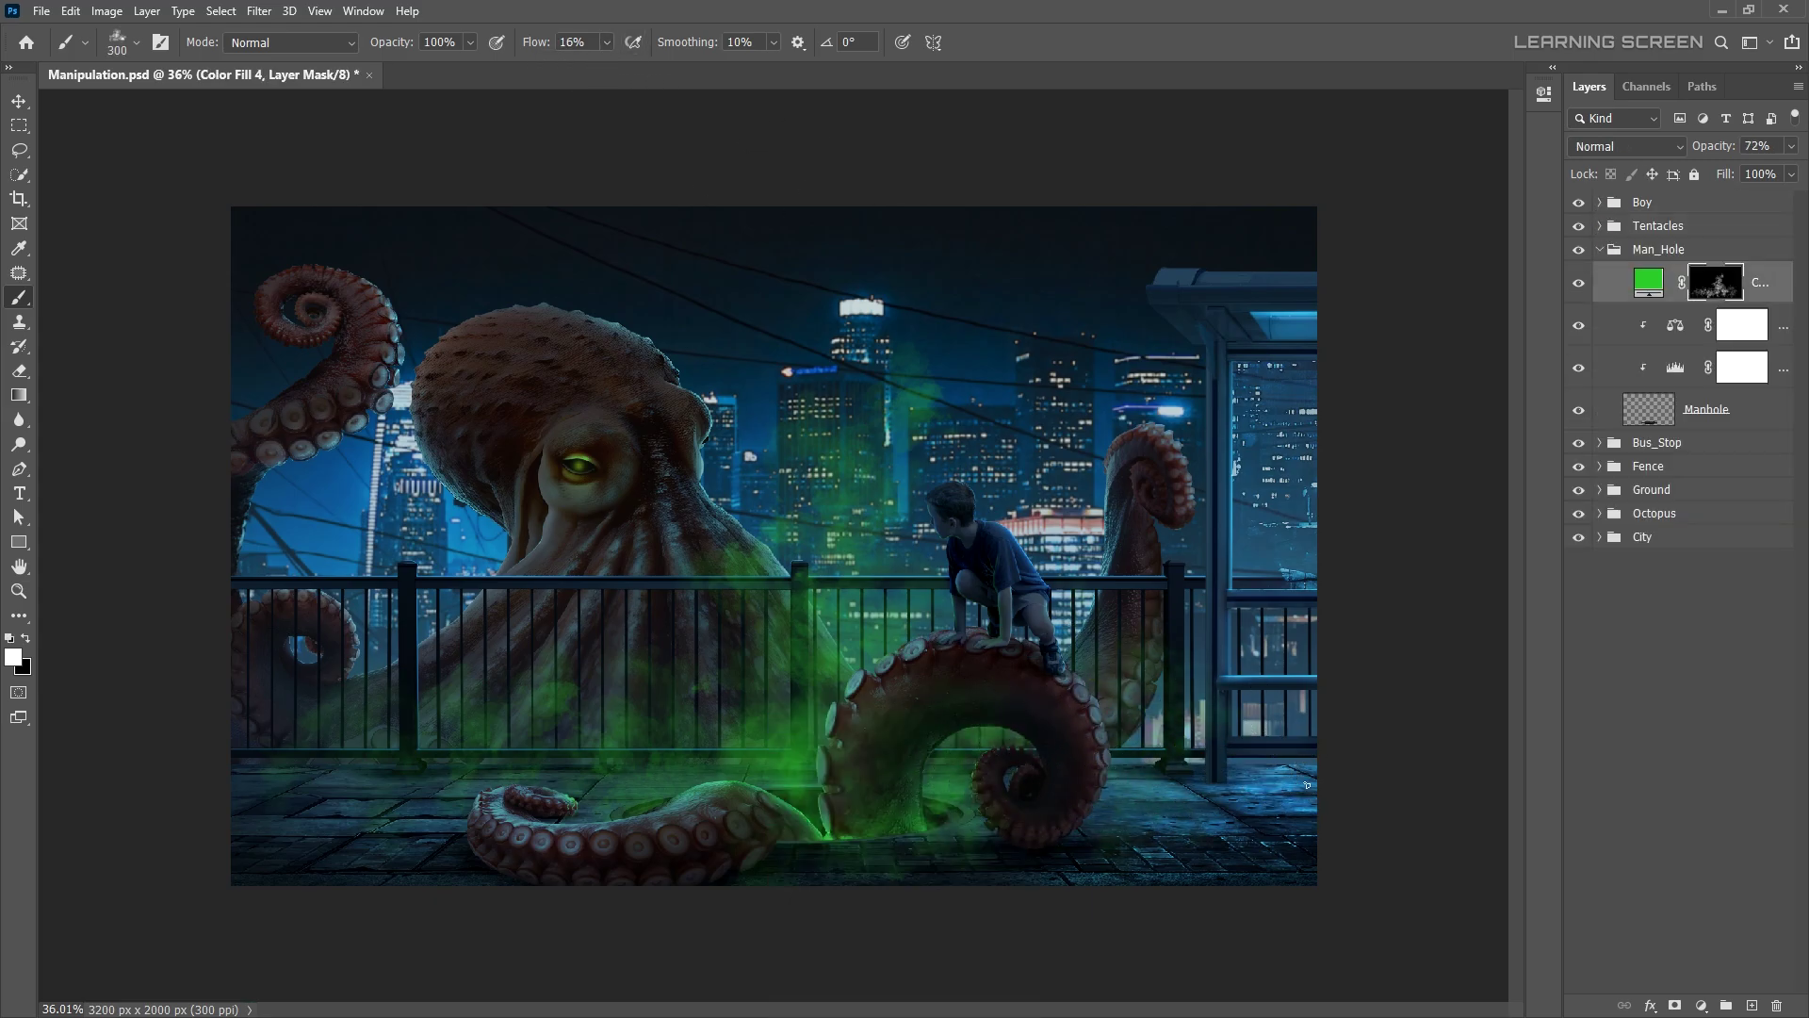
- Collapse Man_Hole and expand the Tentacles group to inspect its layers
left_click(1600, 250)
left_click(1599, 227)
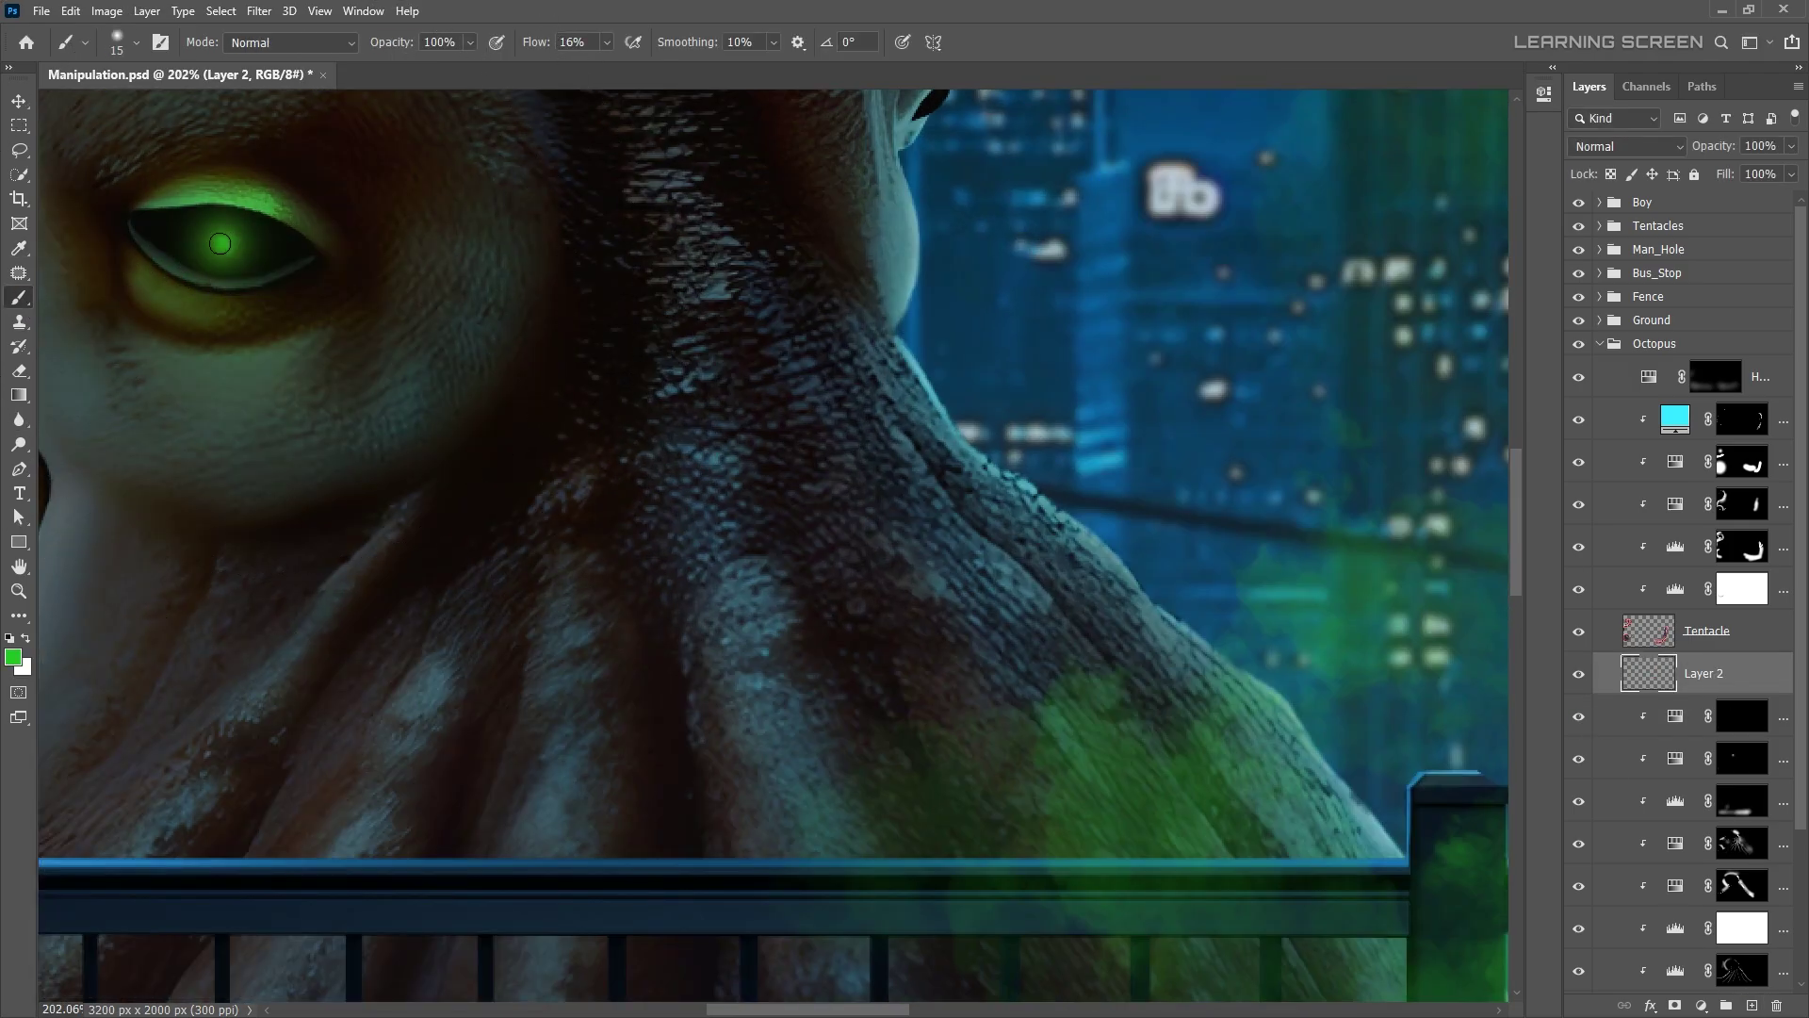
scroll(220, 244, "down", 5)
scroll(566, 377, "down", 2)
scroll(896, 521, "up", 5)
scroll(1210, 619, "up", 4)
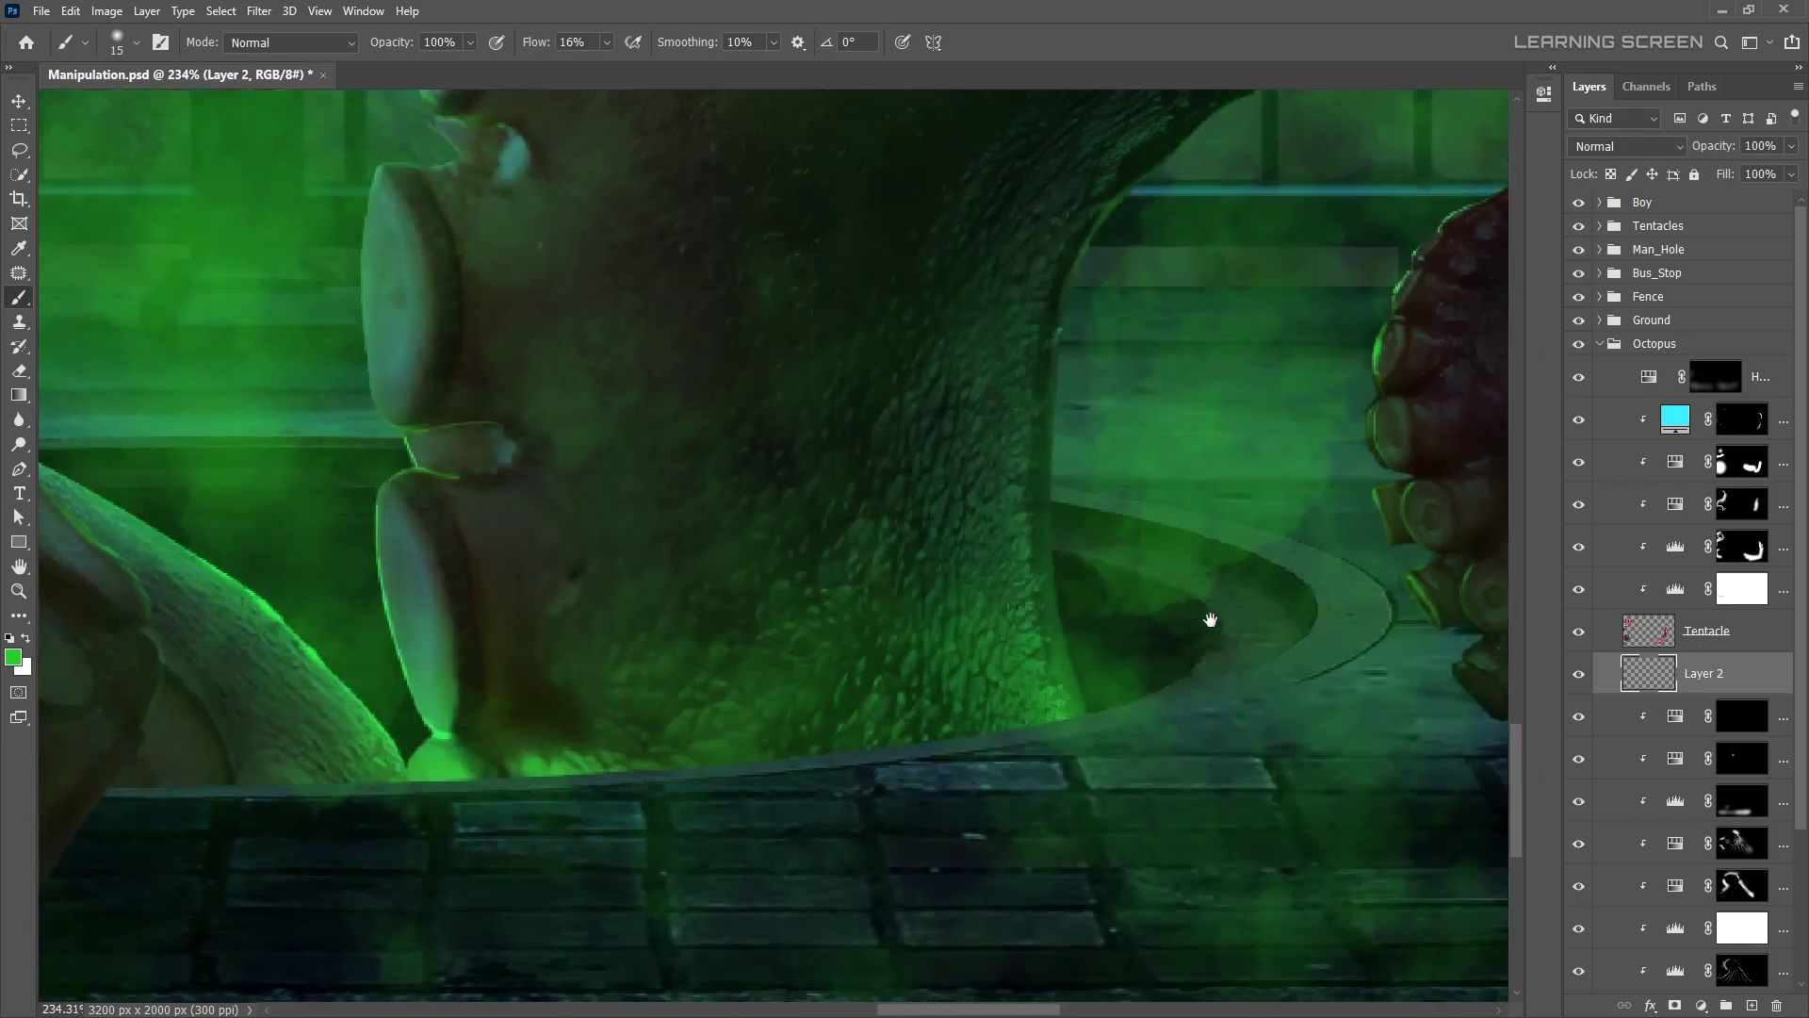
scroll(1210, 619, "down", 3)
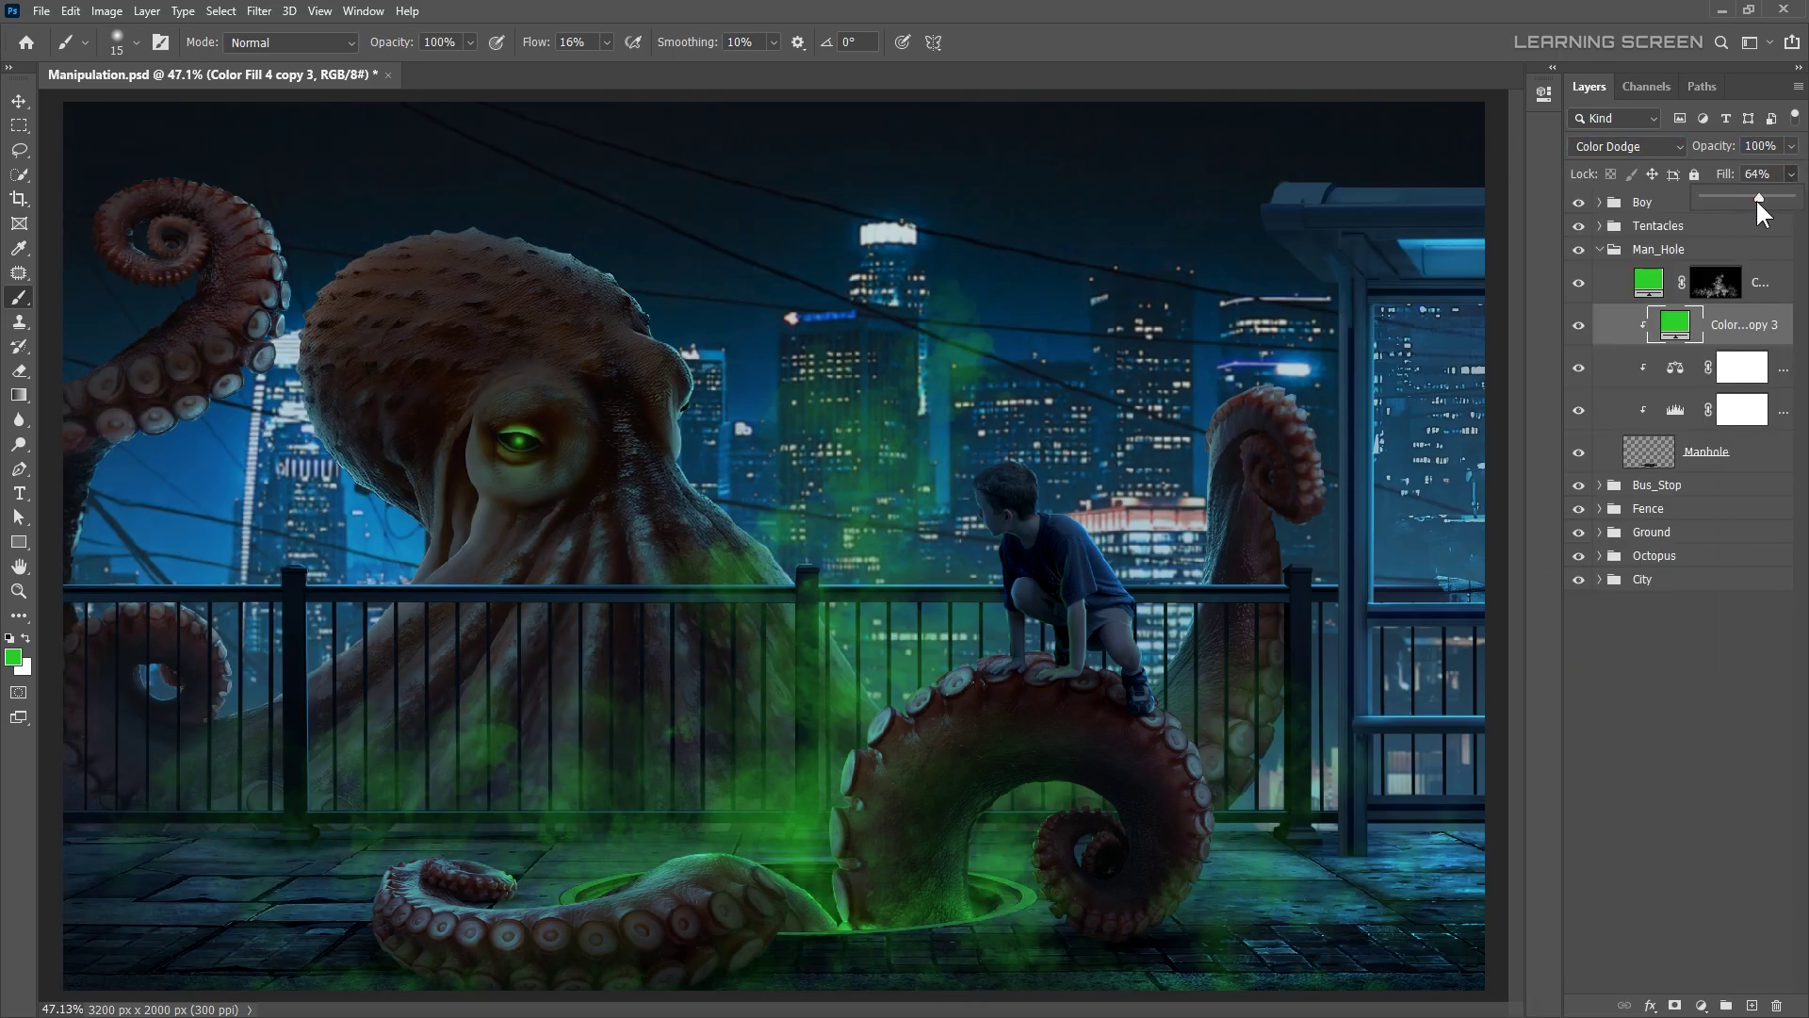
- Set the green fill copy's Fill to 68% and adjust its blending options
left_click_drag(1756, 198, 1762, 189)
double_click(1771, 325)
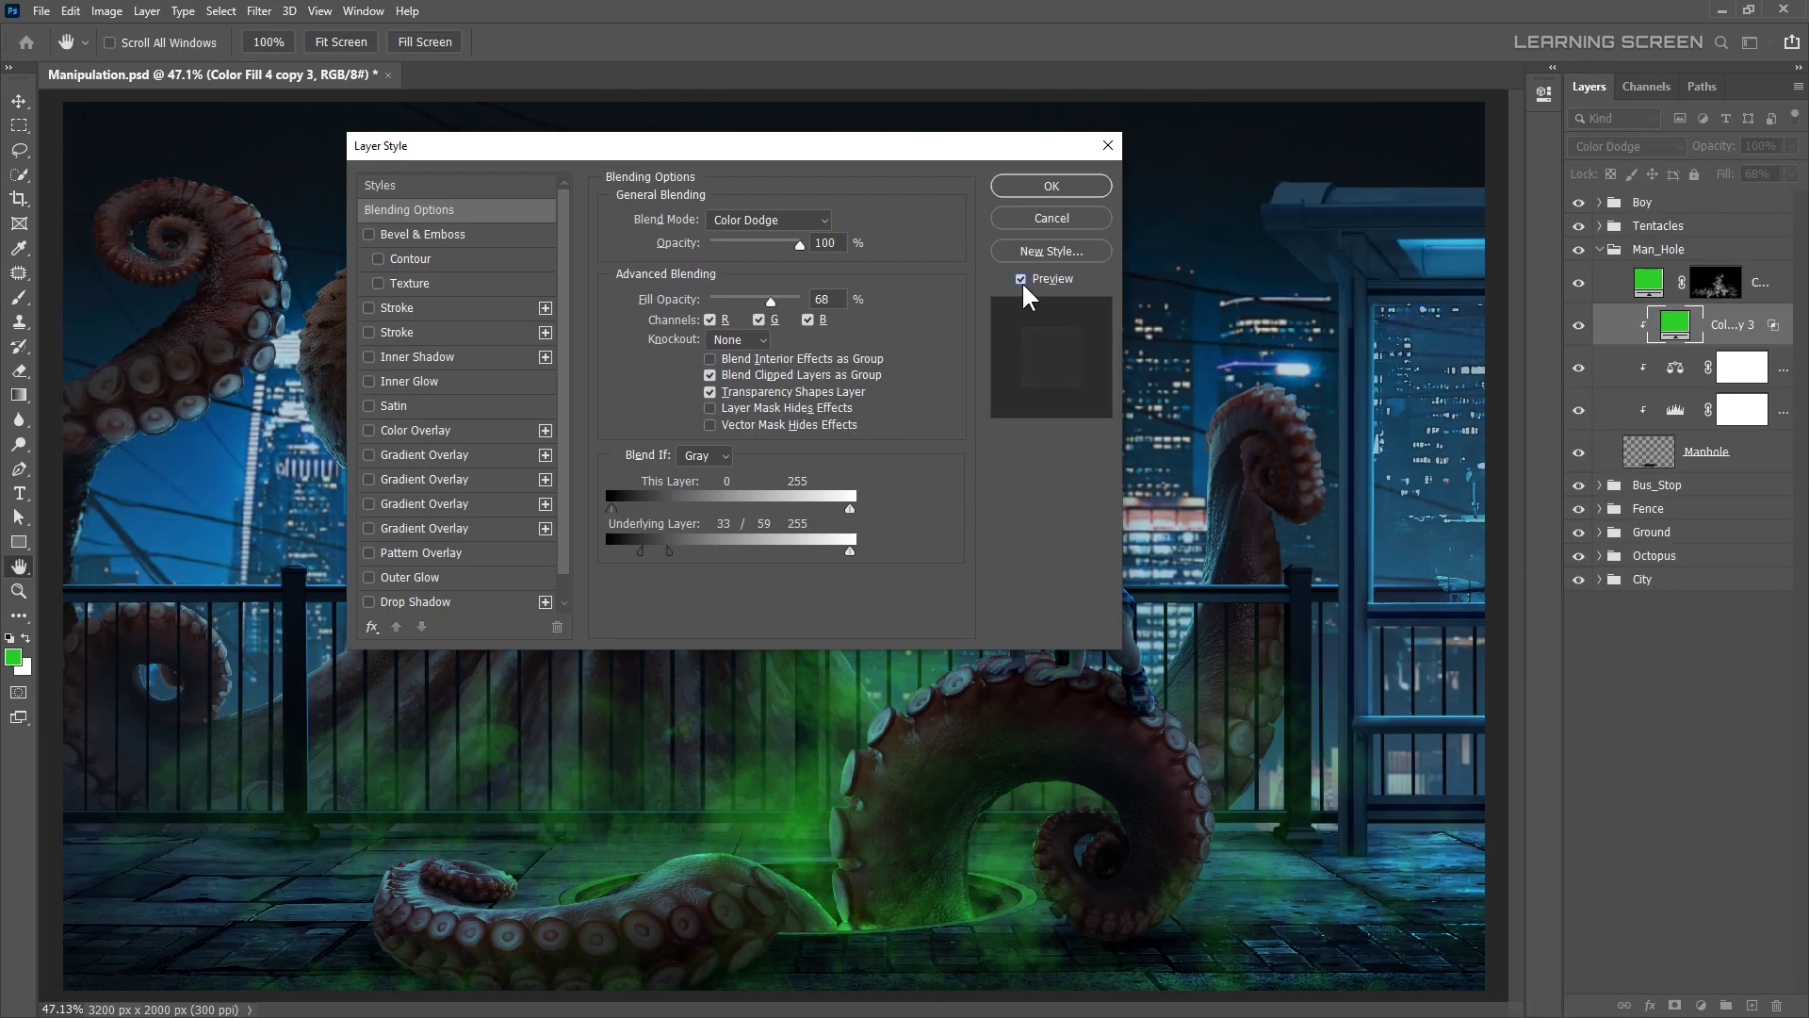
left_click(1072, 193)
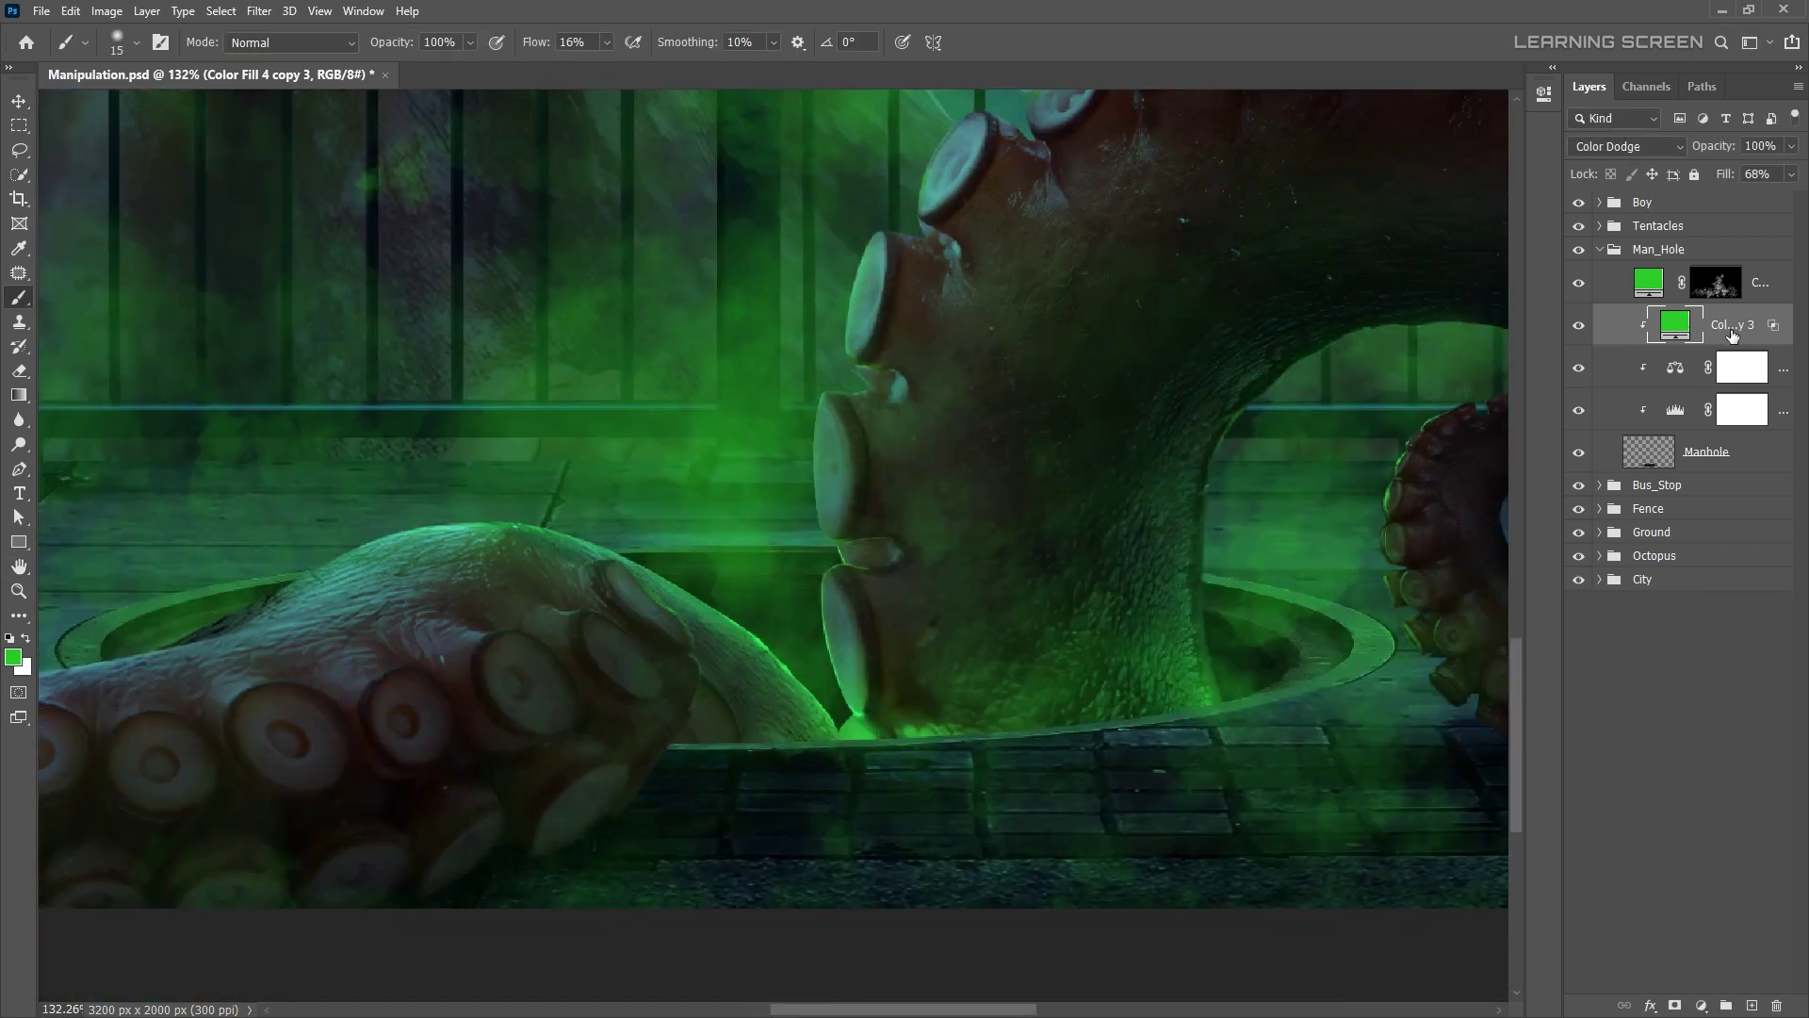
- Add a Luminosity Levels layer (white input 38) with inverted mask, painted along the manhole rim
left_click(1671, 332)
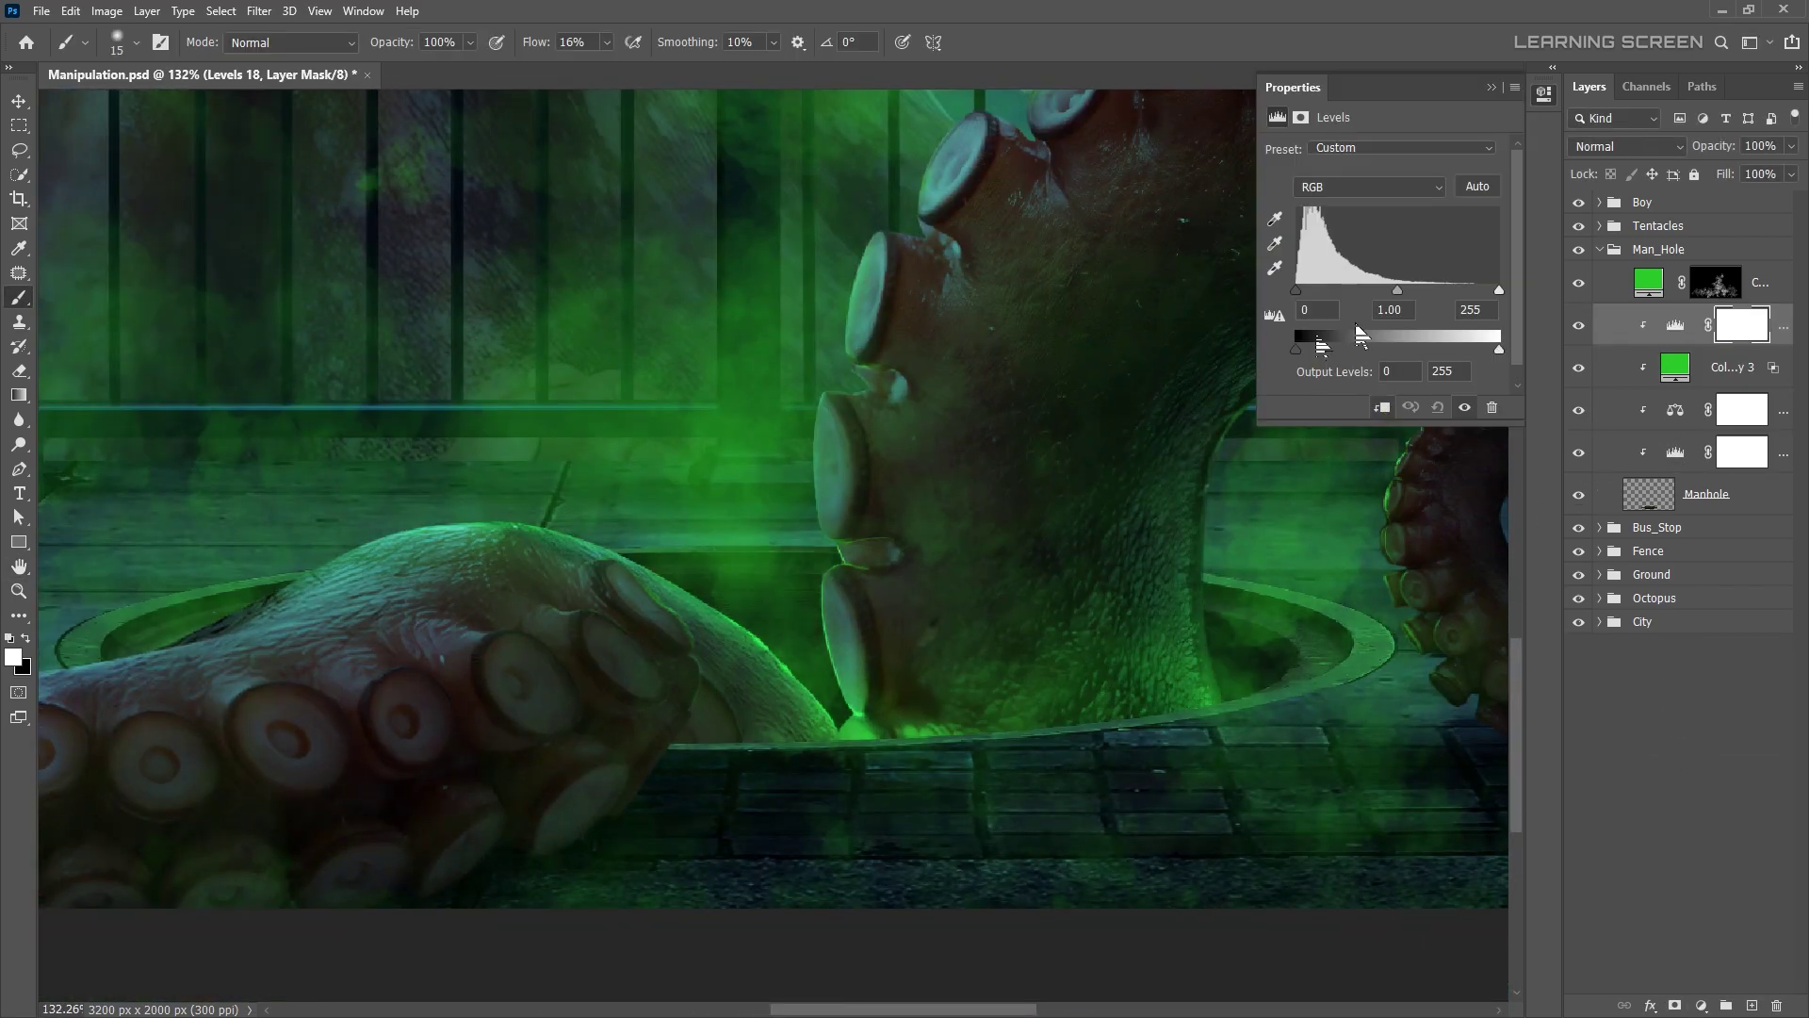
left_click_drag(1499, 290, 1326, 289)
left_click(1627, 146)
left_click(1607, 674)
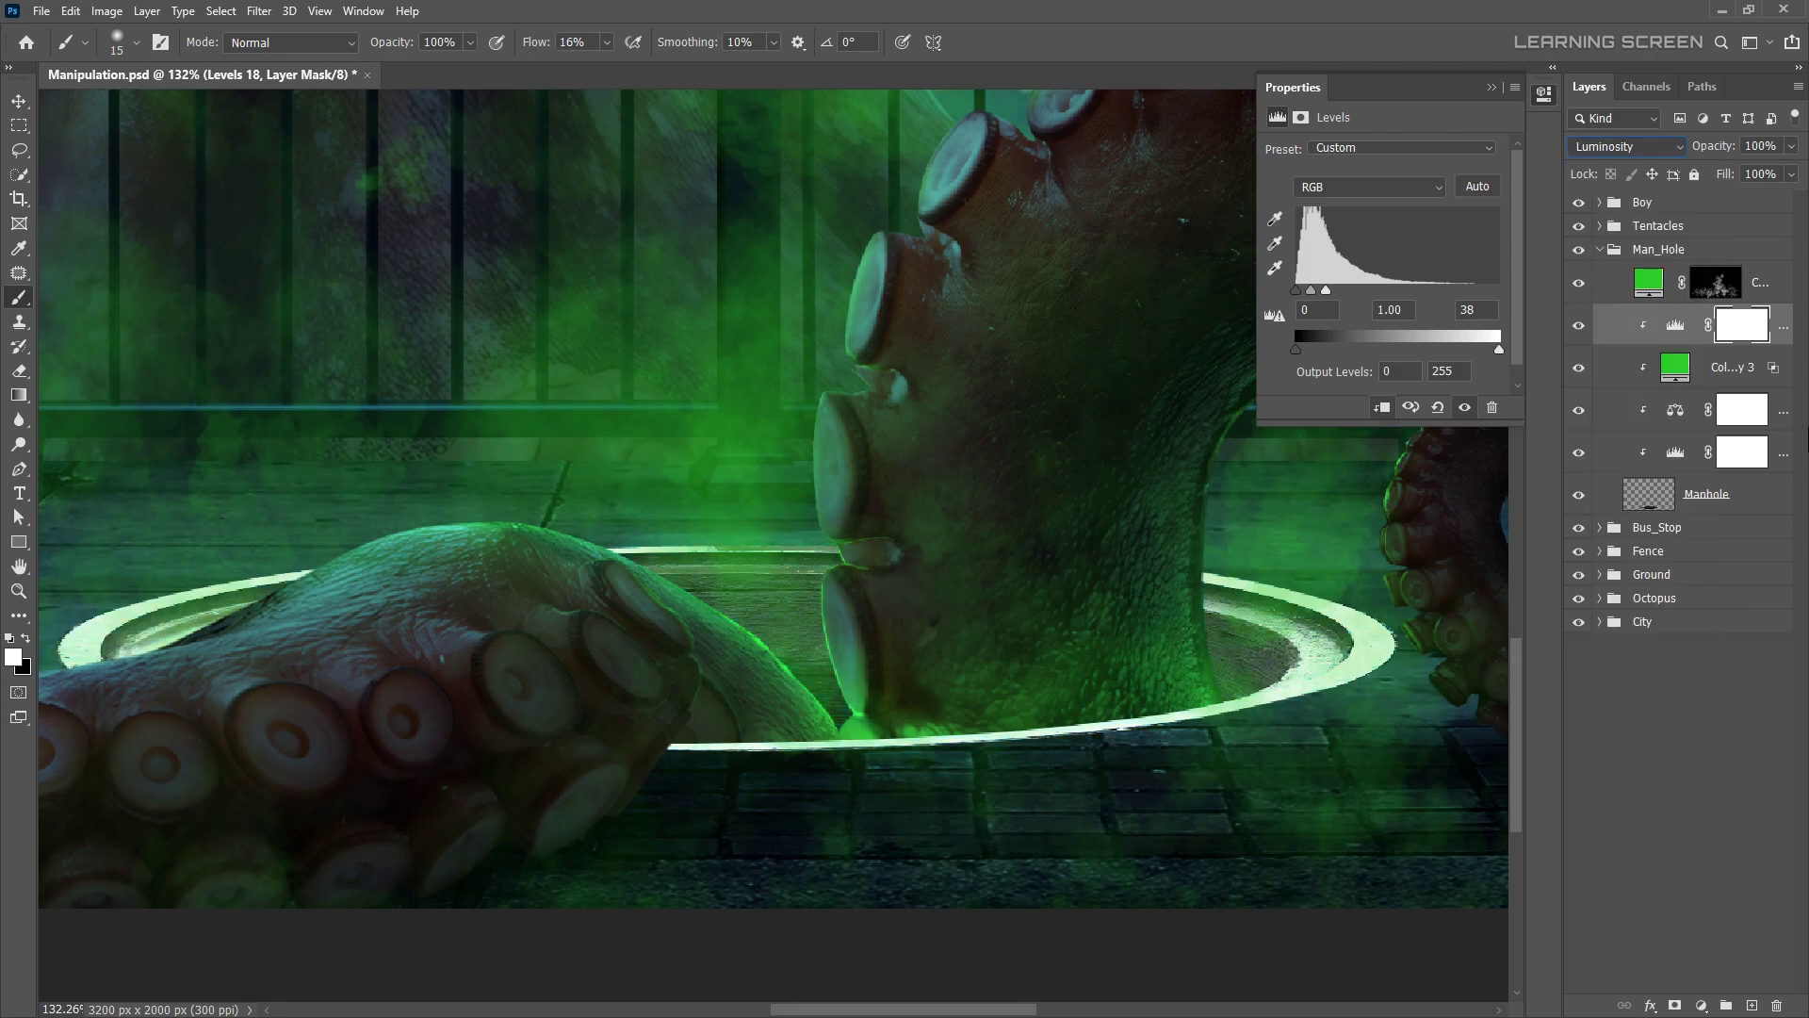
left_click(1300, 117)
key("ctrl+i")
scroll(921, 702, "up", 3)
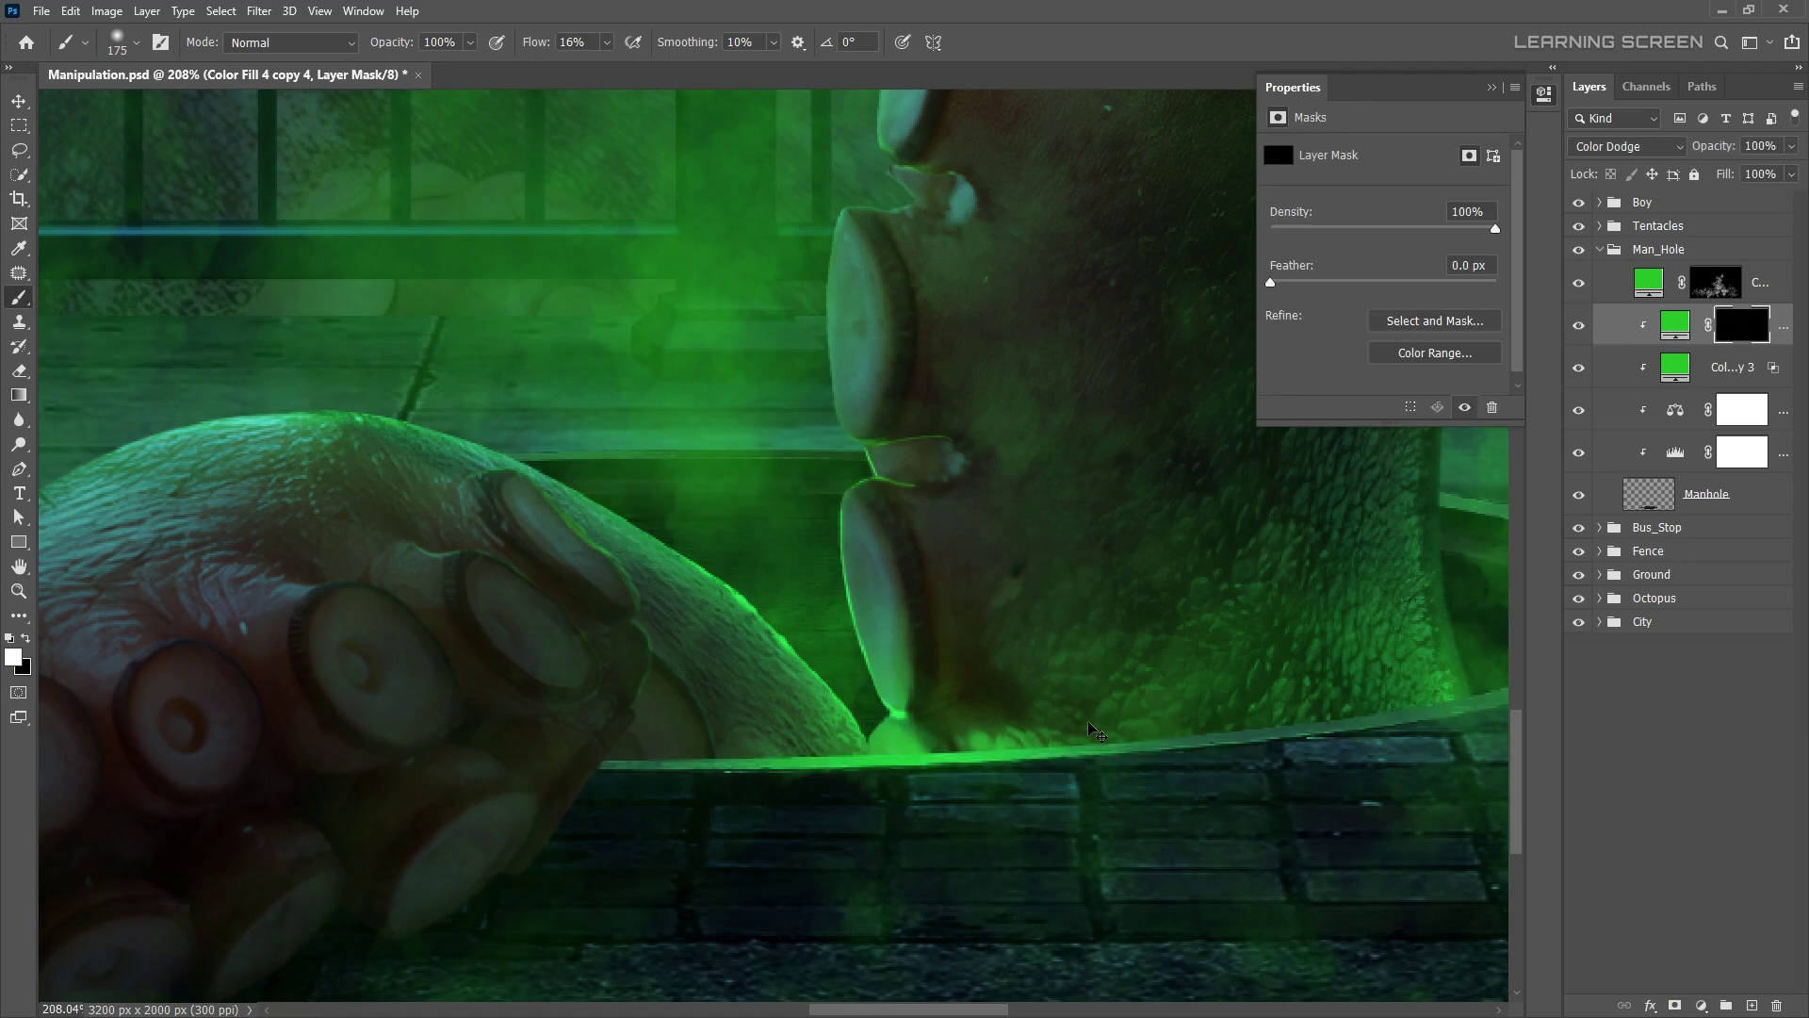
mouse_move(1090, 728)
left_mouse_down()
mouse_move(827, 726)
mouse_move(1364, 686)
left_mouse_up()
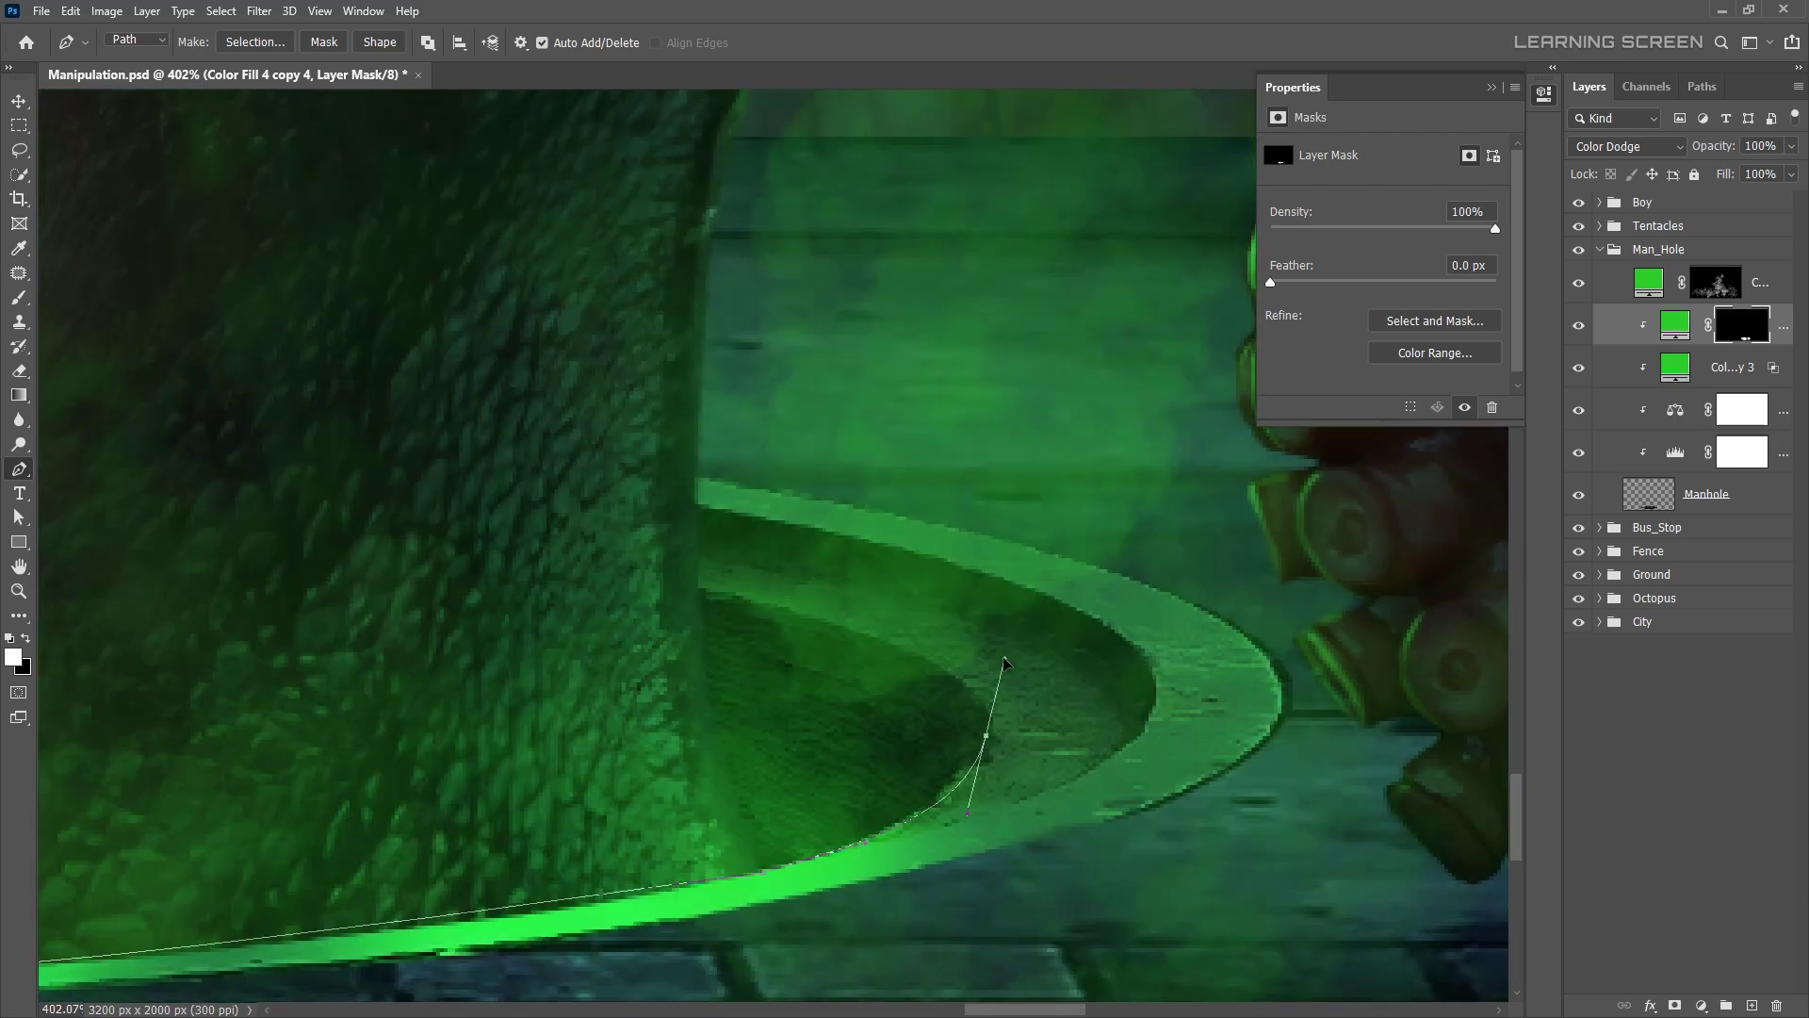
scroll(947, 910, "down", 2)
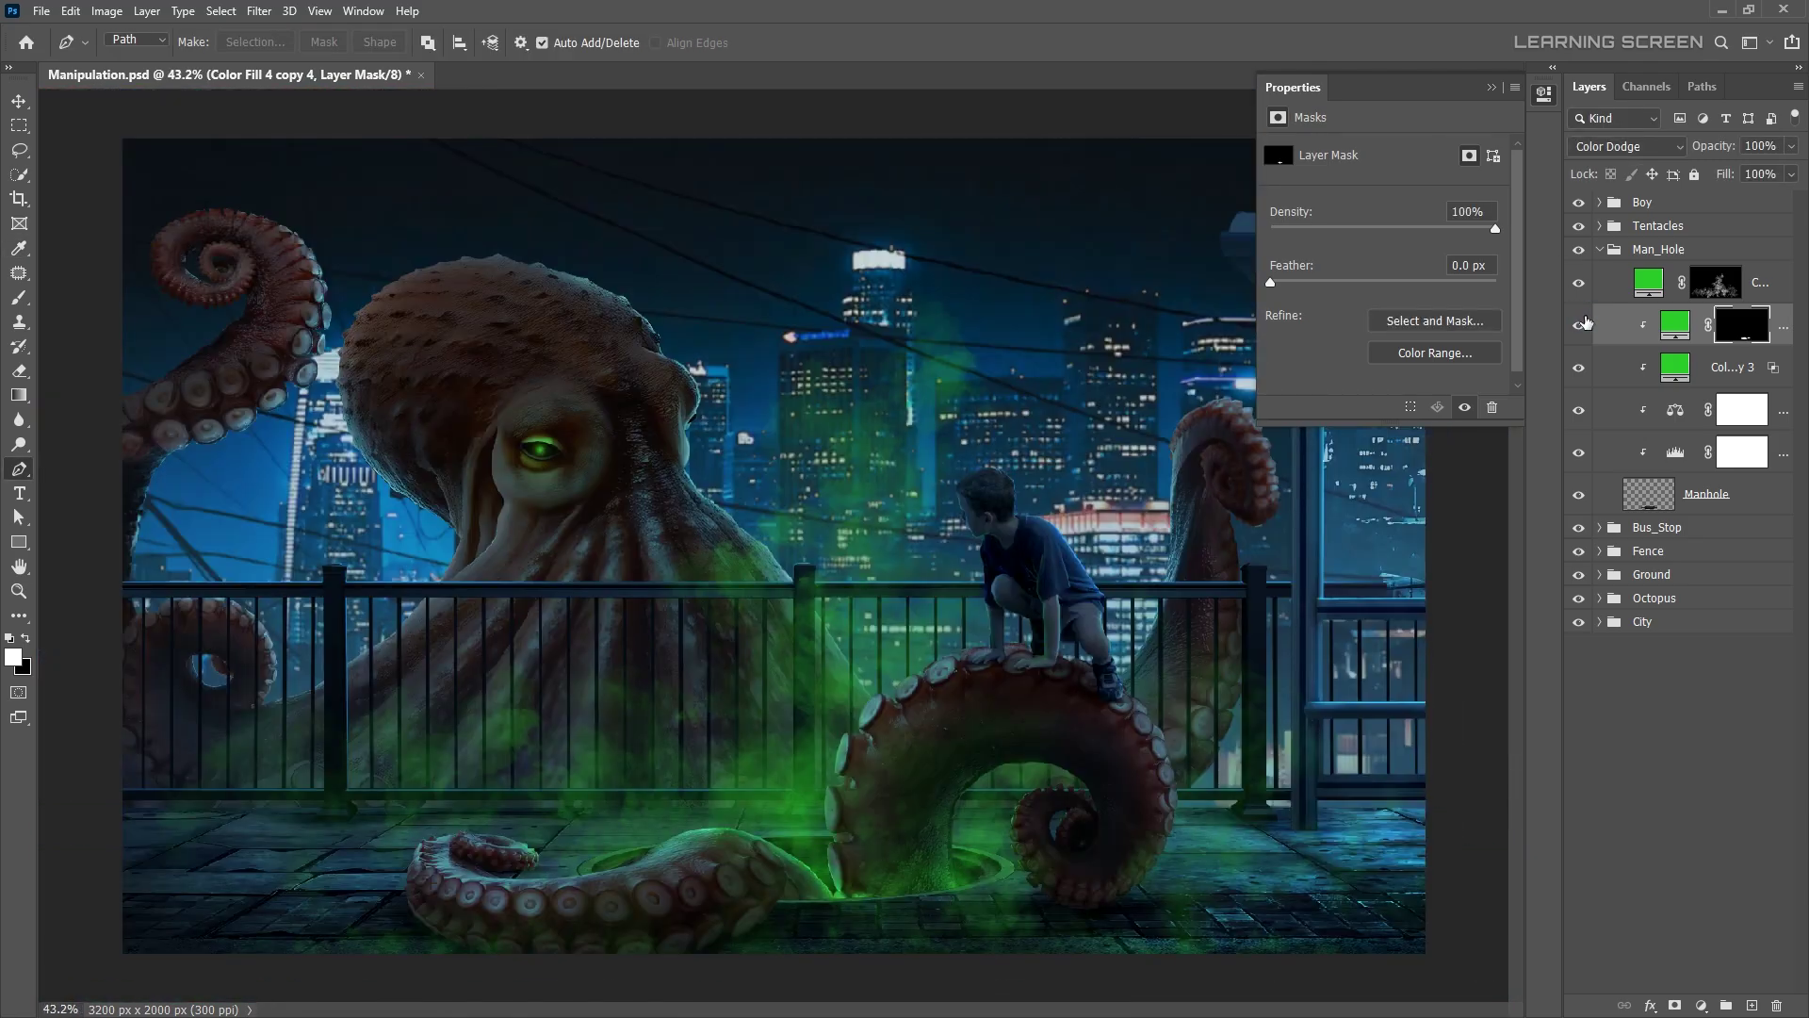
scroll(939, 916, "down", 2)
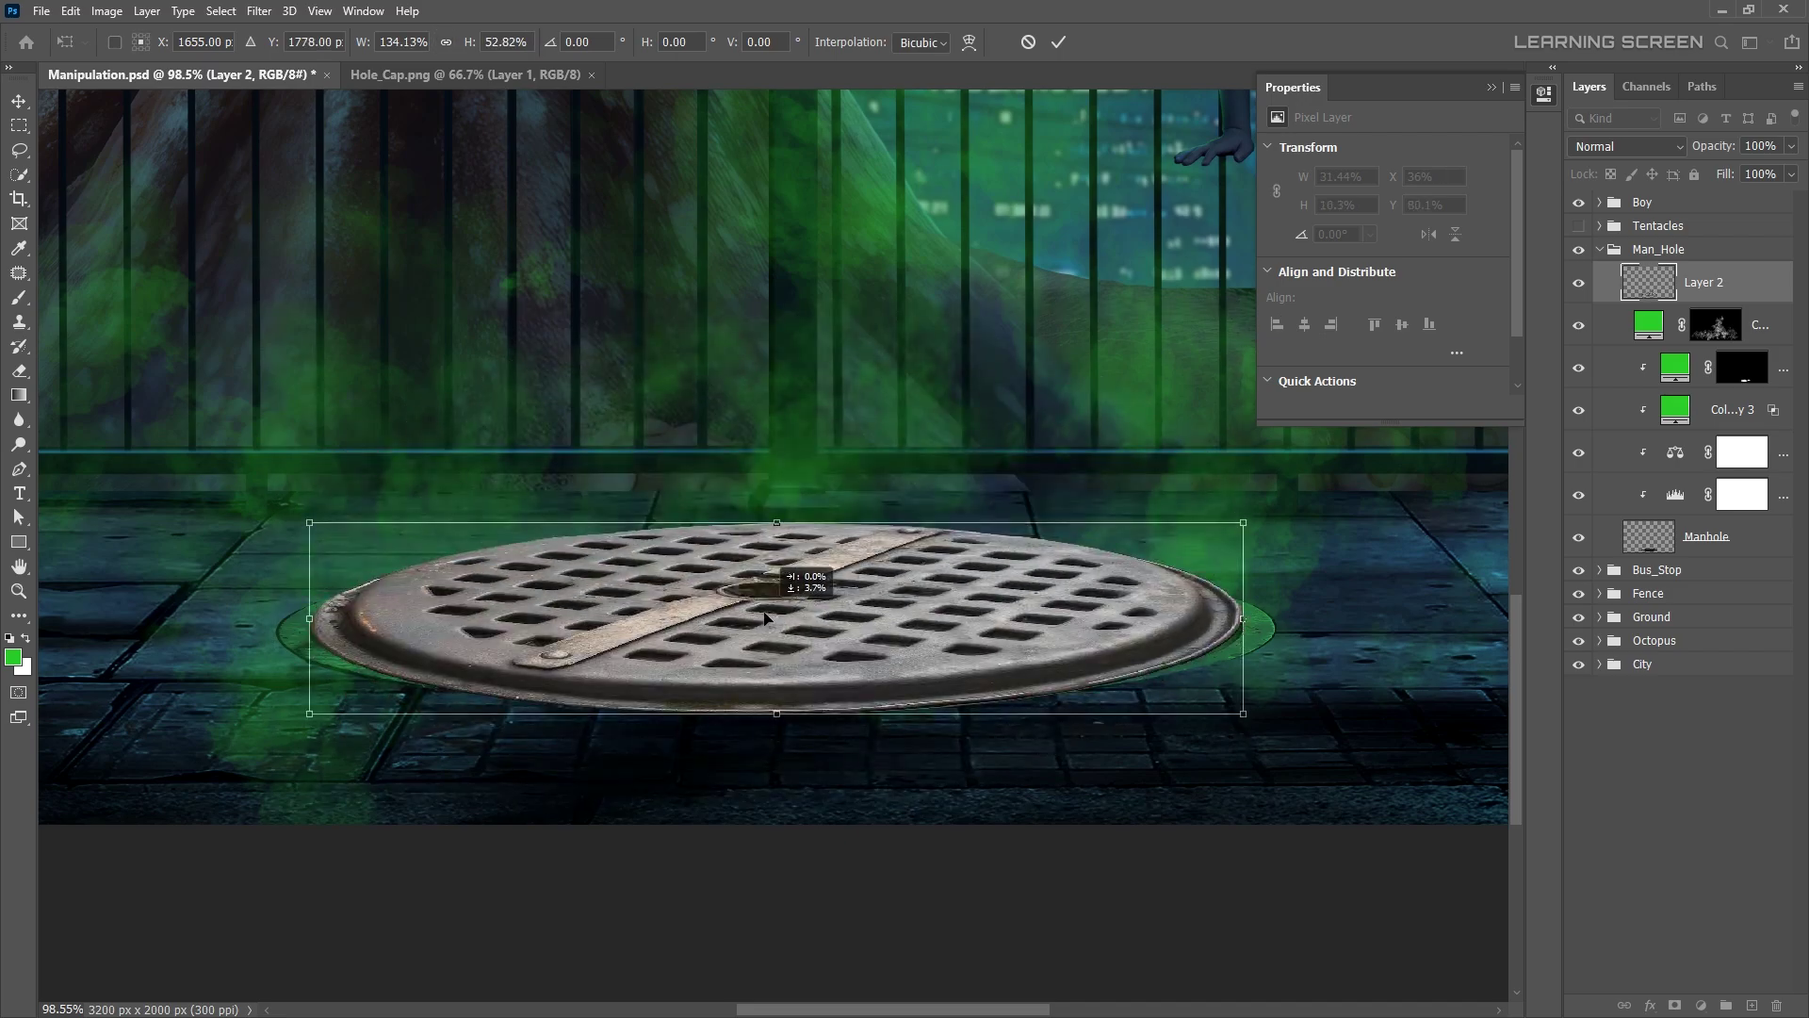
- Flatten the manhole cap into a low ellipse and darken it with a clipped Levels (output white 153)
left_click_drag(773, 544, 842, 589)
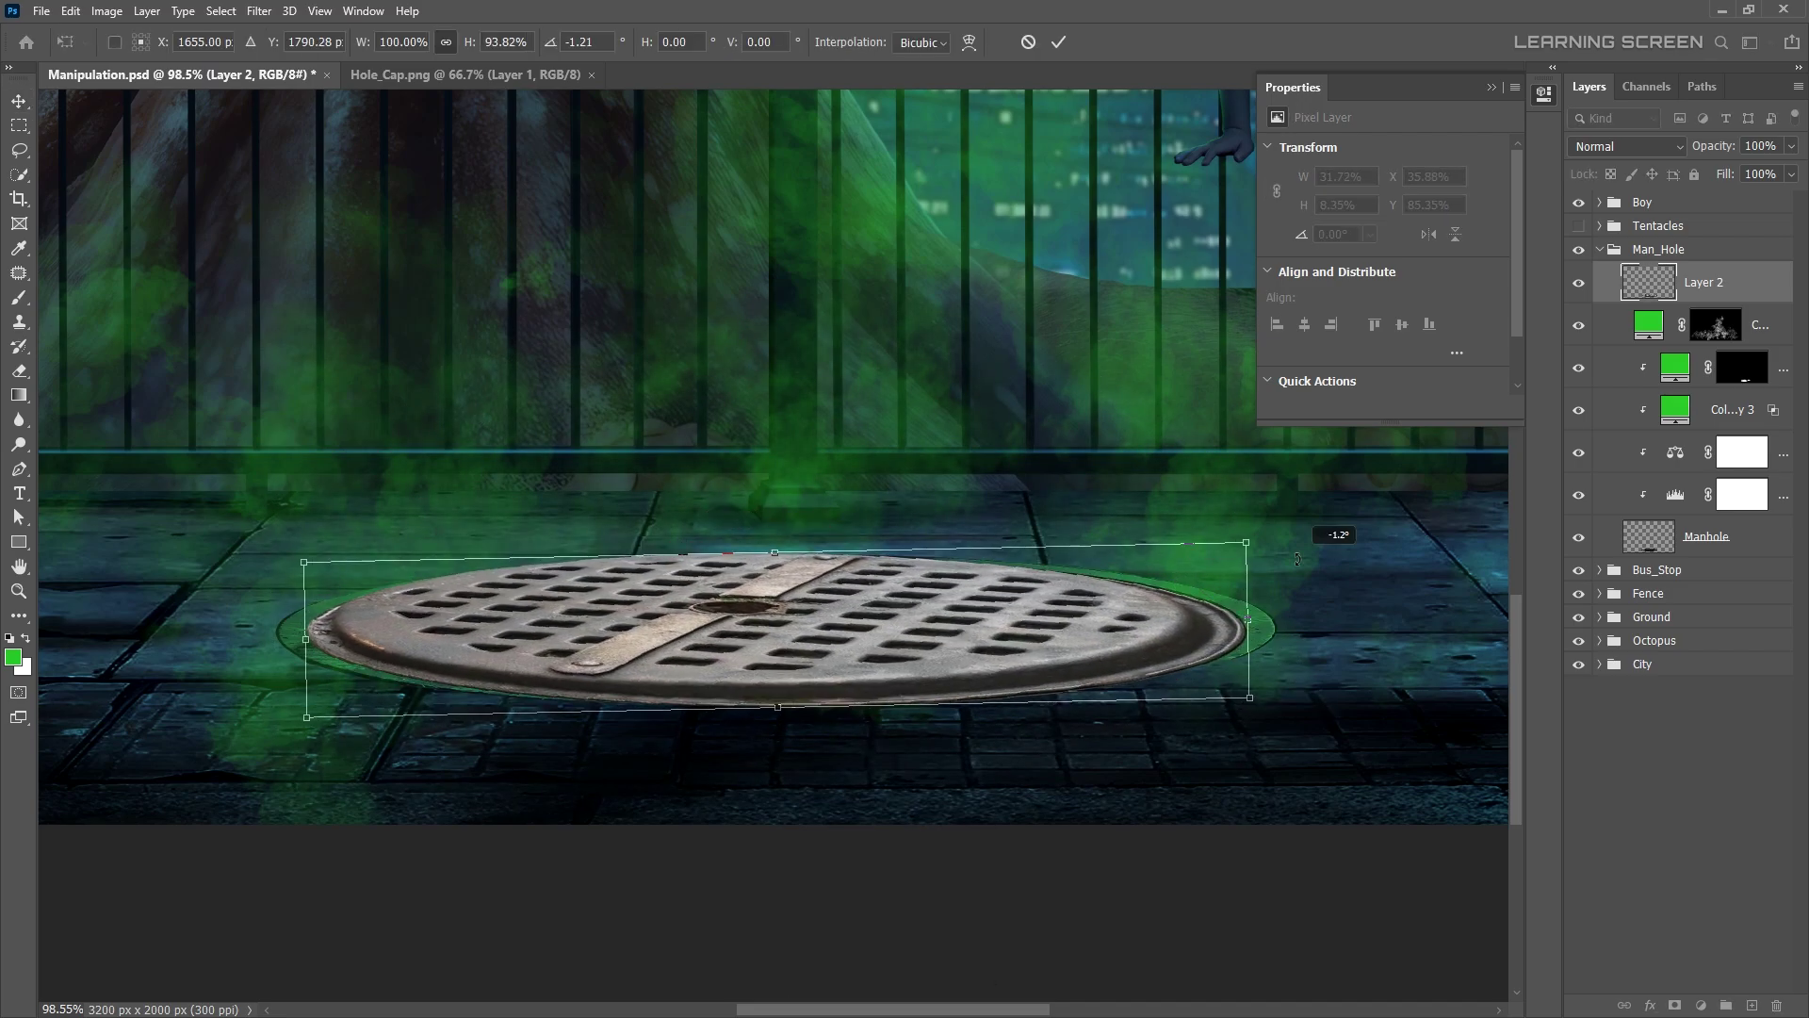
key("Return")
key("ctrl+0")
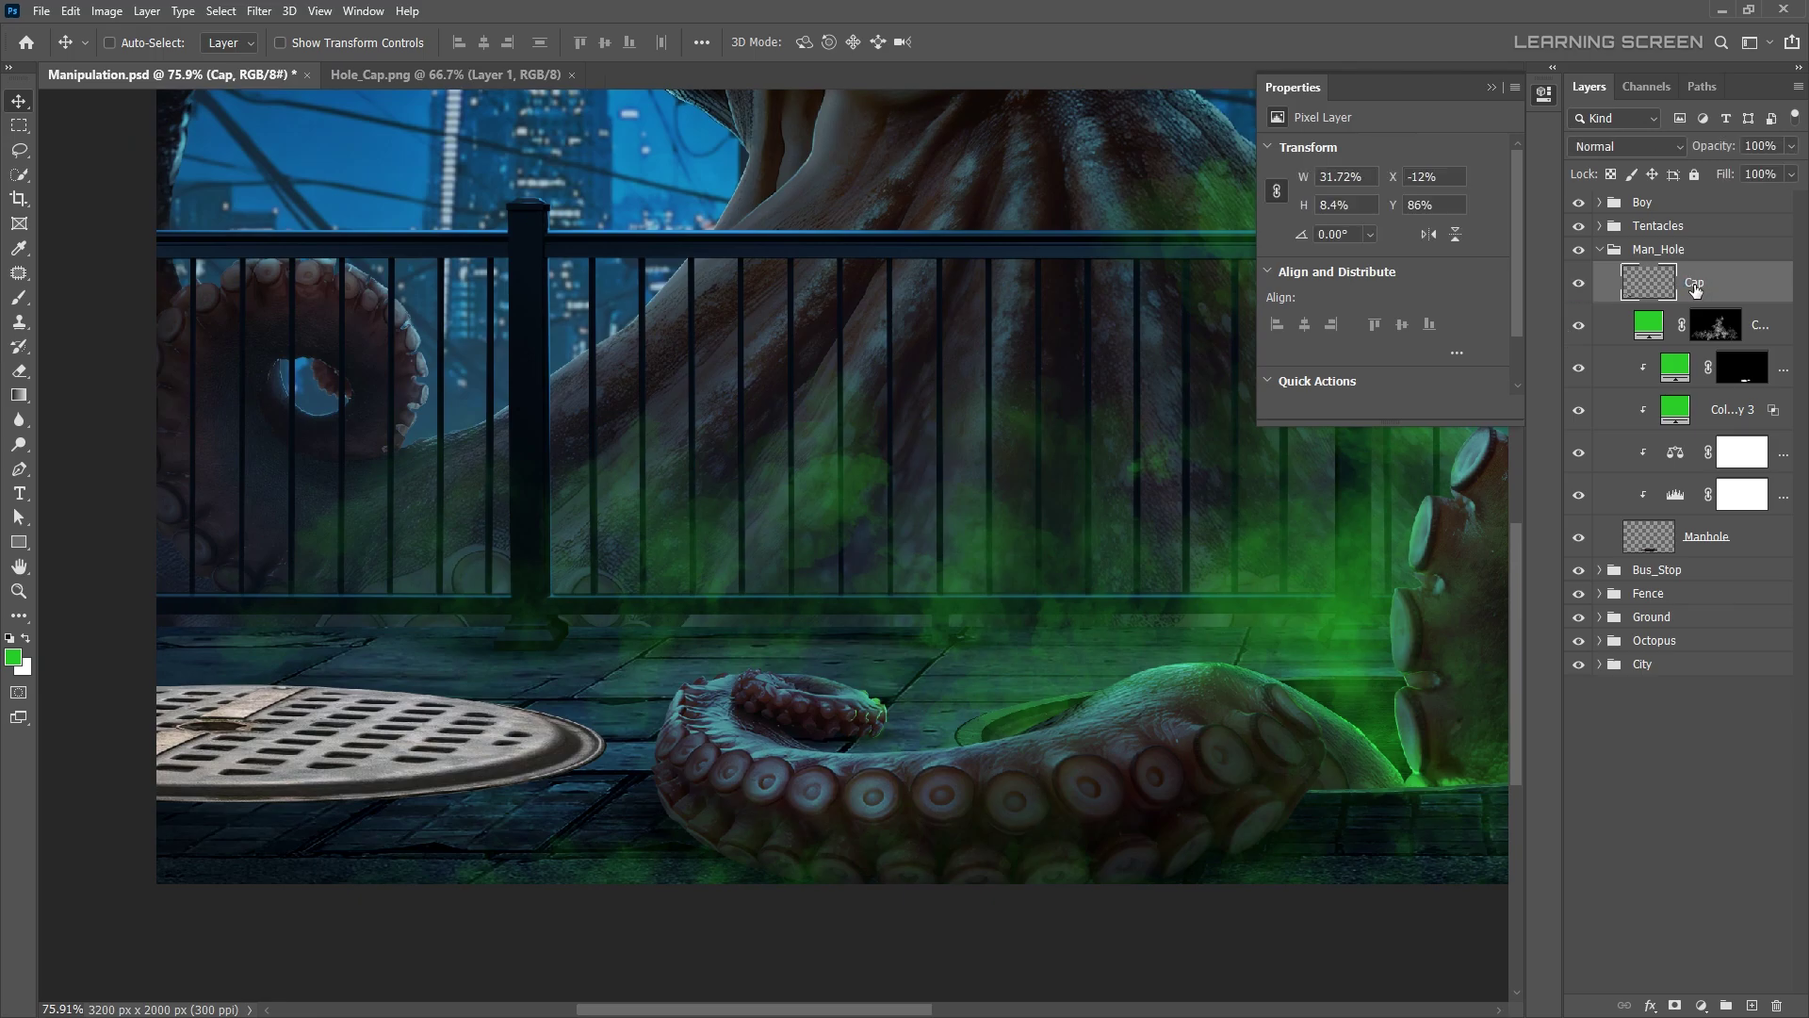
type("Cap")
left_click(1701, 1005)
left_click(1744, 787)
left_click_drag(1499, 349, 1418, 349)
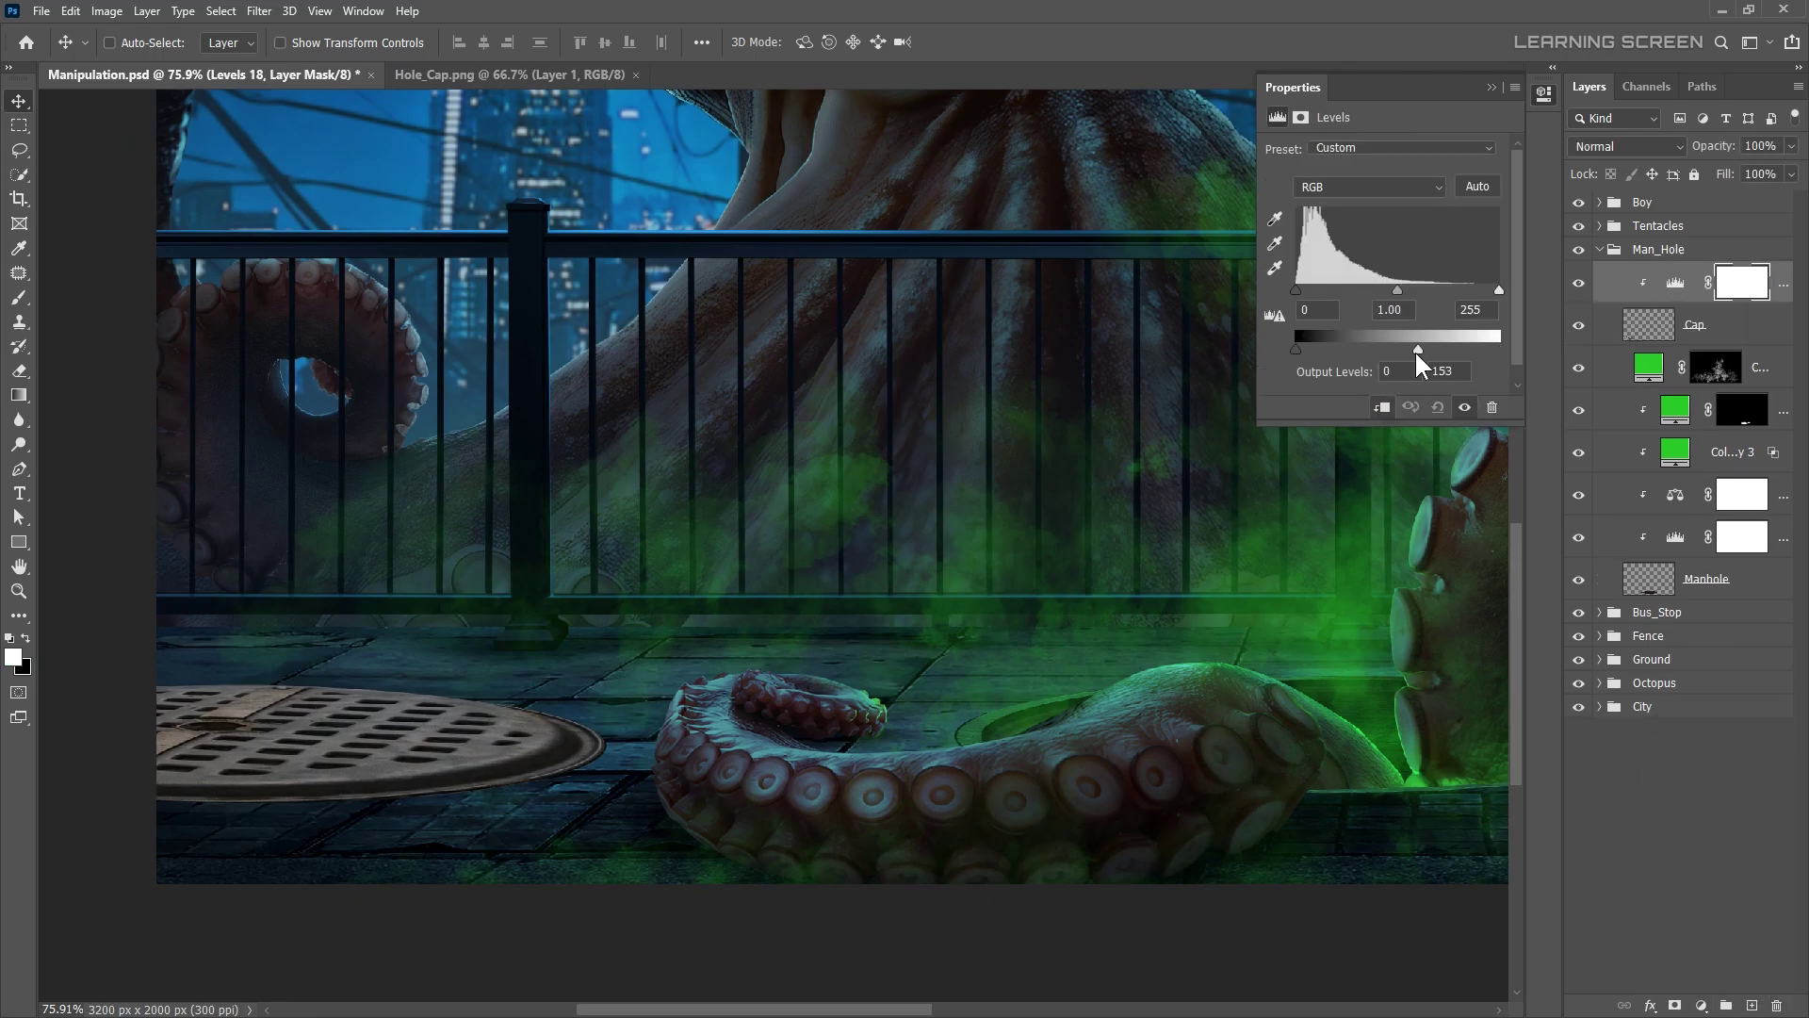
- Add a Color Balance layer shifting manhole shadows toward cyan (about -8)
left_click(1701, 1006)
left_click(1743, 898)
left_click_drag(1358, 195, 1343, 196)
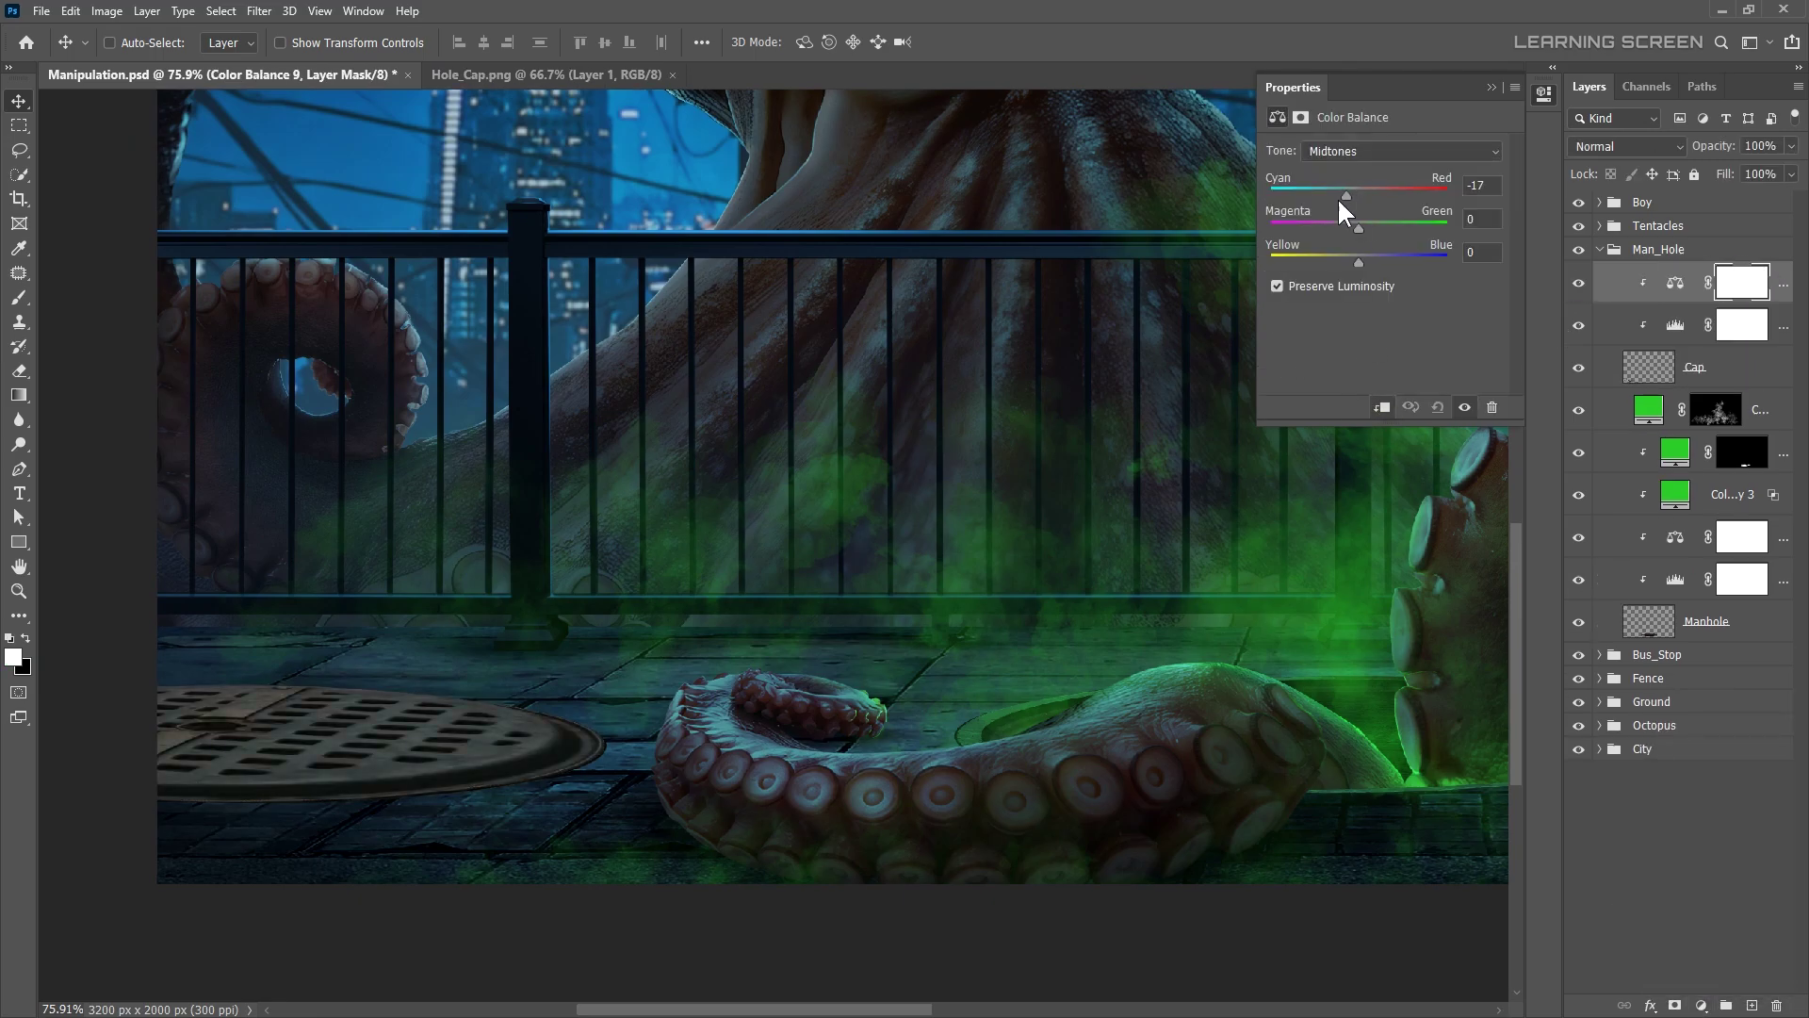
left_click(1490, 86)
scroll(754, 673, "up", 5)
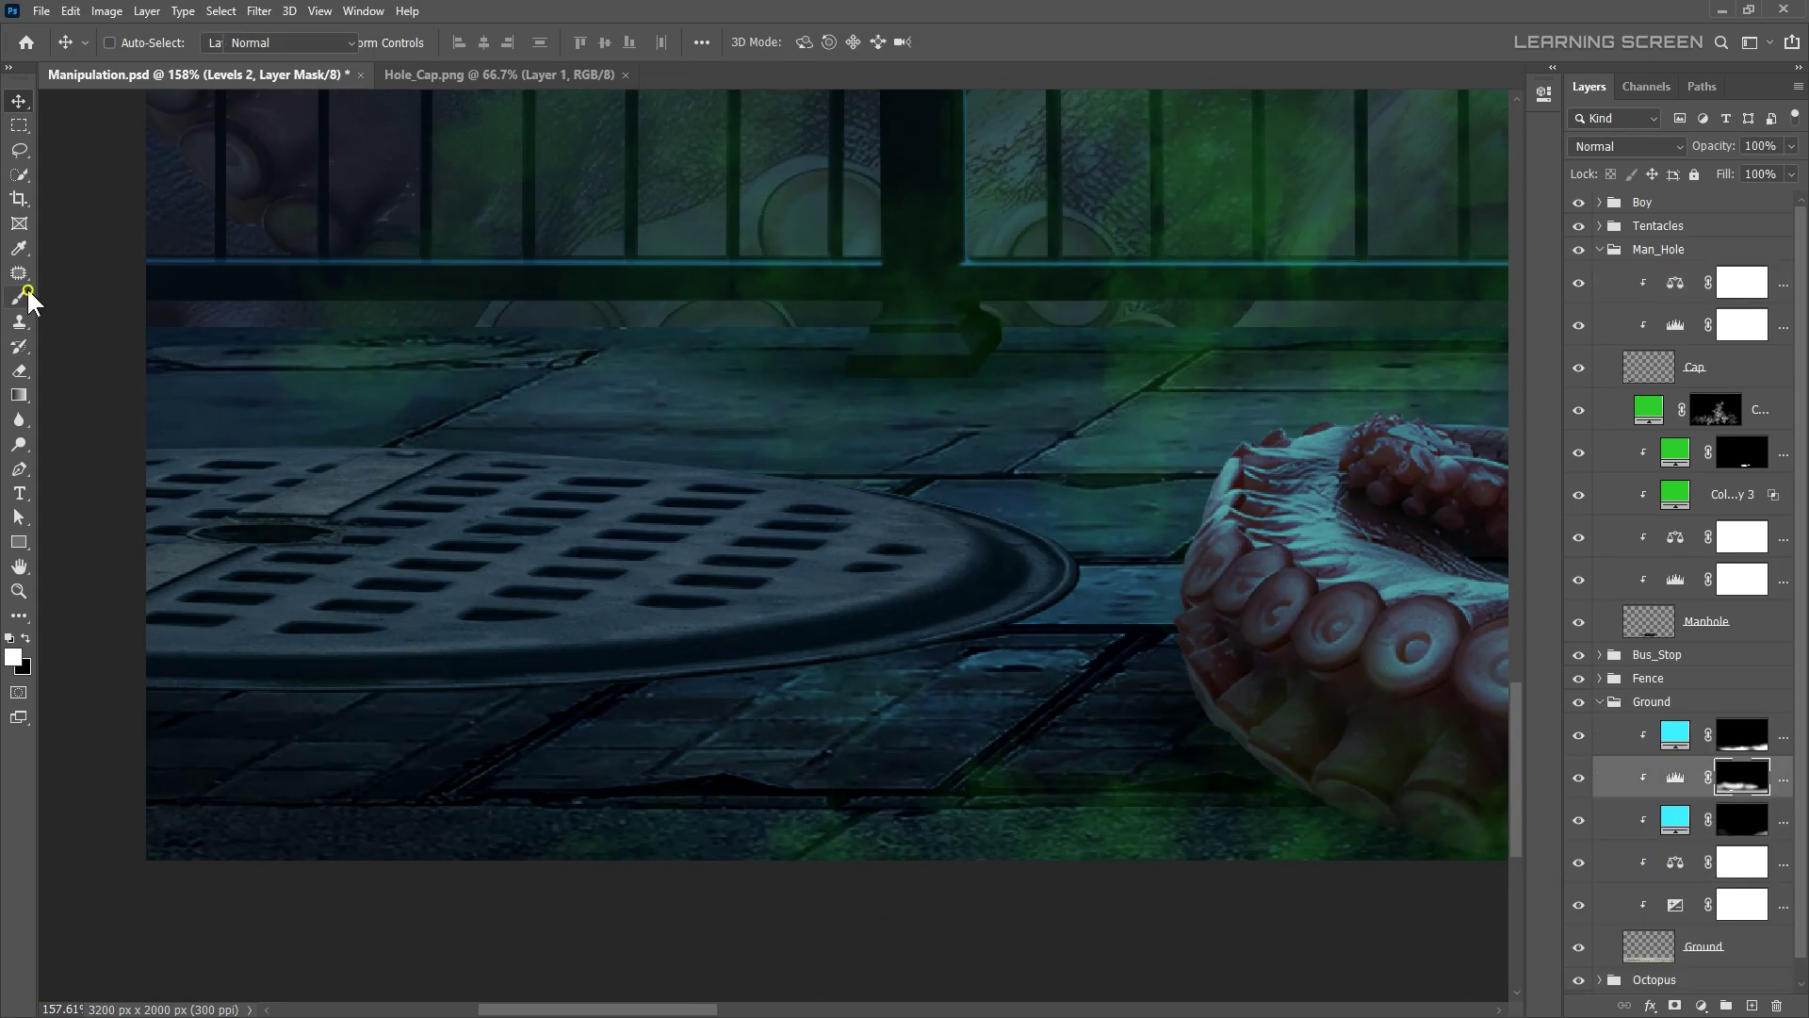
- Set up a soft round brush enlarged to 300 px
left_click(28, 300)
scroll(996, 630, "up", 4)
right_click(1008, 614)
key("Return")
scroll(872, 616, "down", 4)
key("bracketright")
key("bracketright")
key("bracketright")
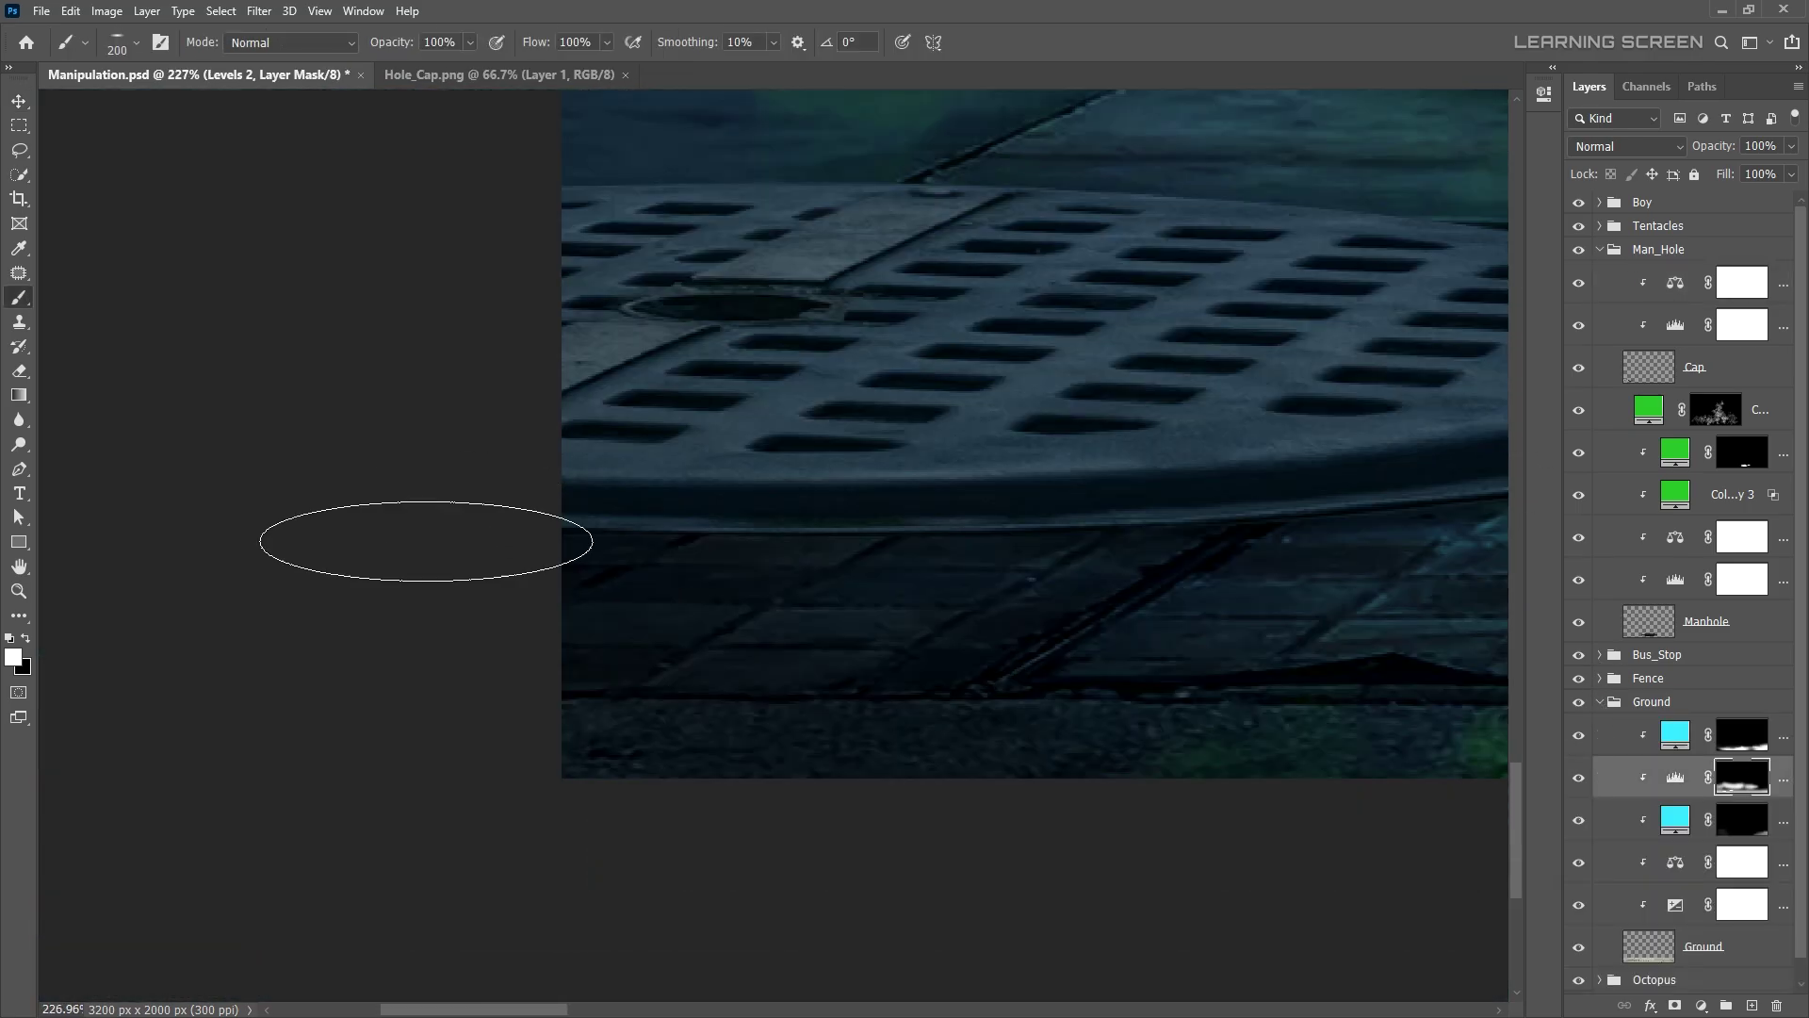
- Add a manhole Levels layer with output white 120 and an inverted mask
left_click(1657, 283)
left_click(1701, 1005)
left_click(1691, 743)
left_click_drag(1499, 348, 1392, 358)
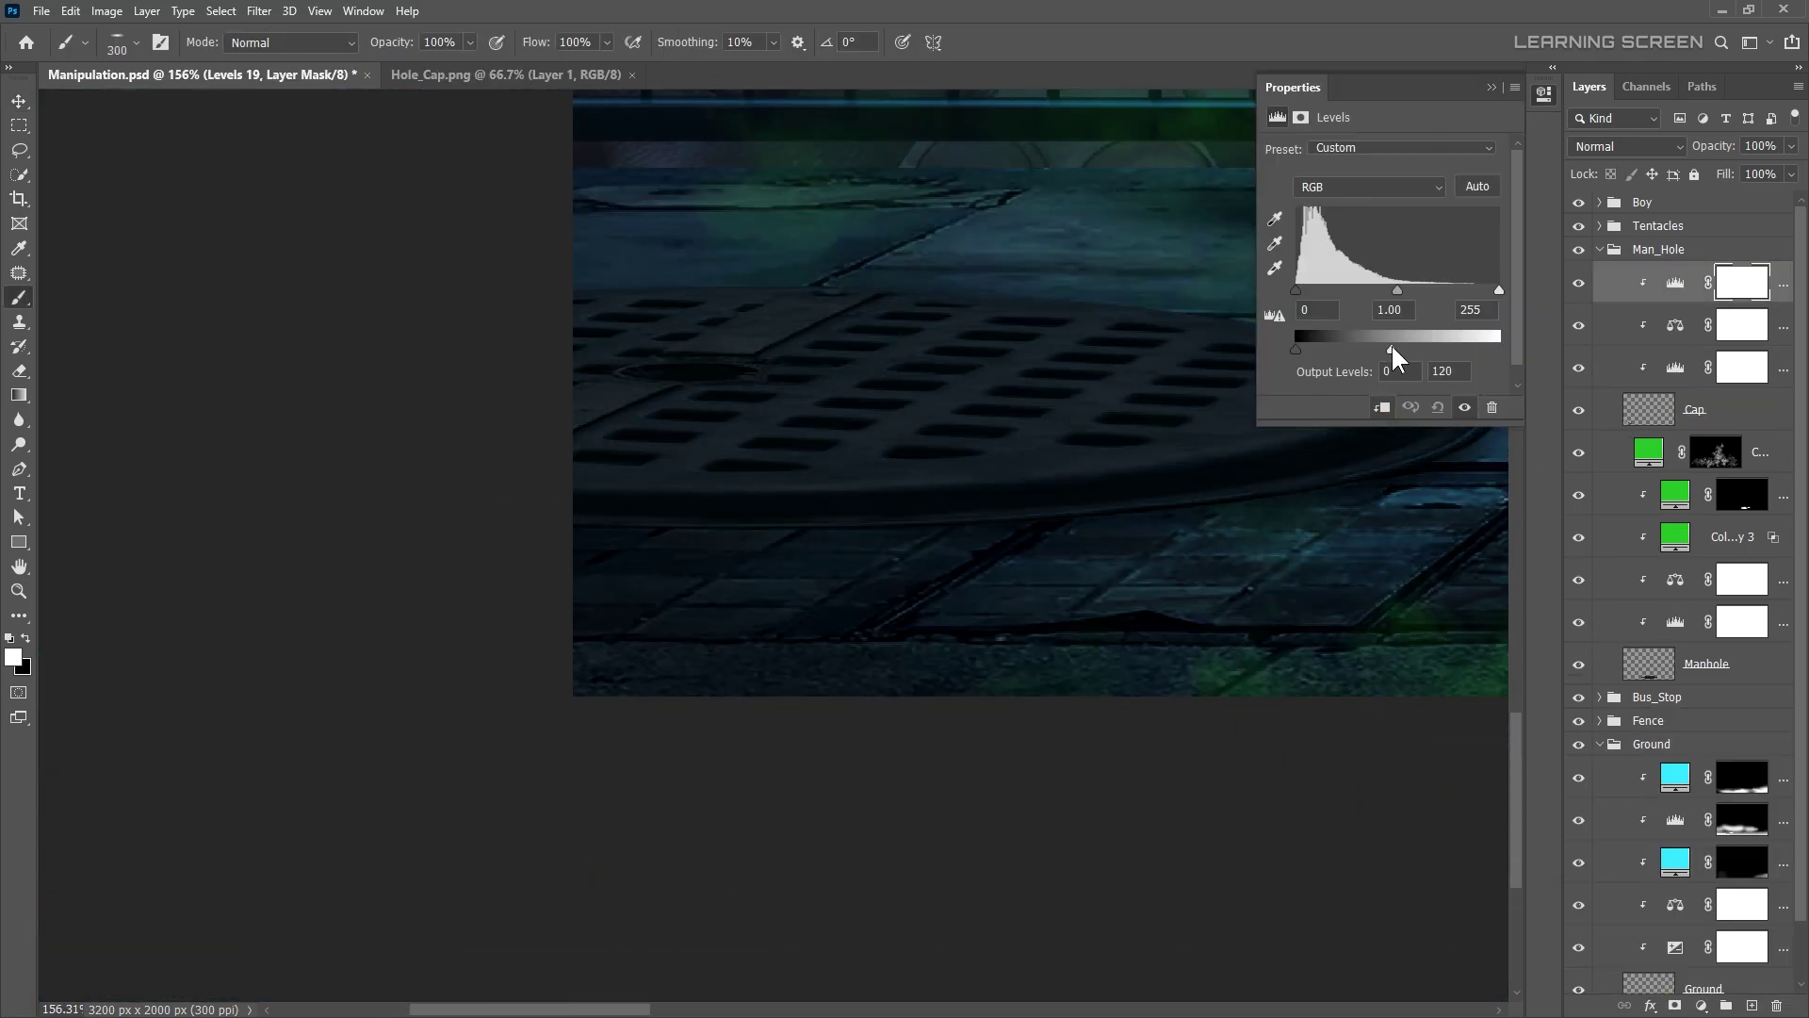
key("ctrl+i")
scroll(303, 556, "down", 2)
- Enlarge the brush to 800 and clip the green fill copy to Ground
key("bracketright")
key("bracketright")
key("bracketright")
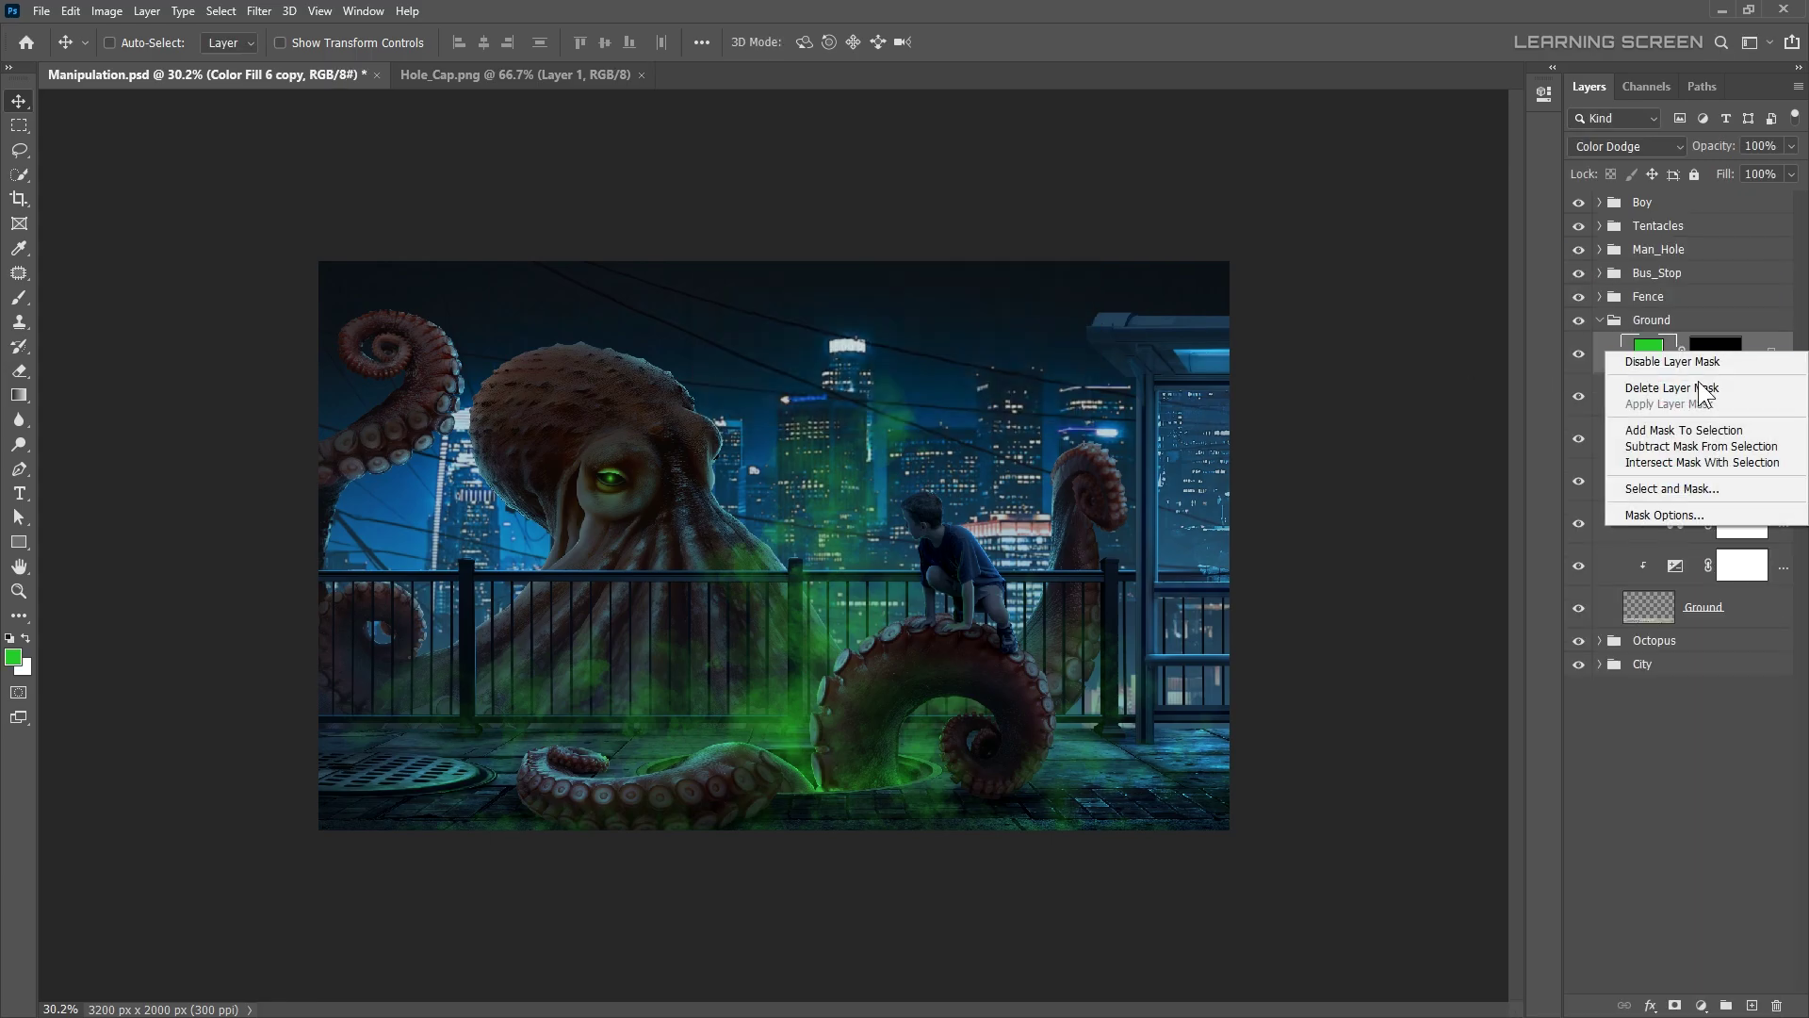
left_click(1647, 581)
key("b")
right_click(513, 721)
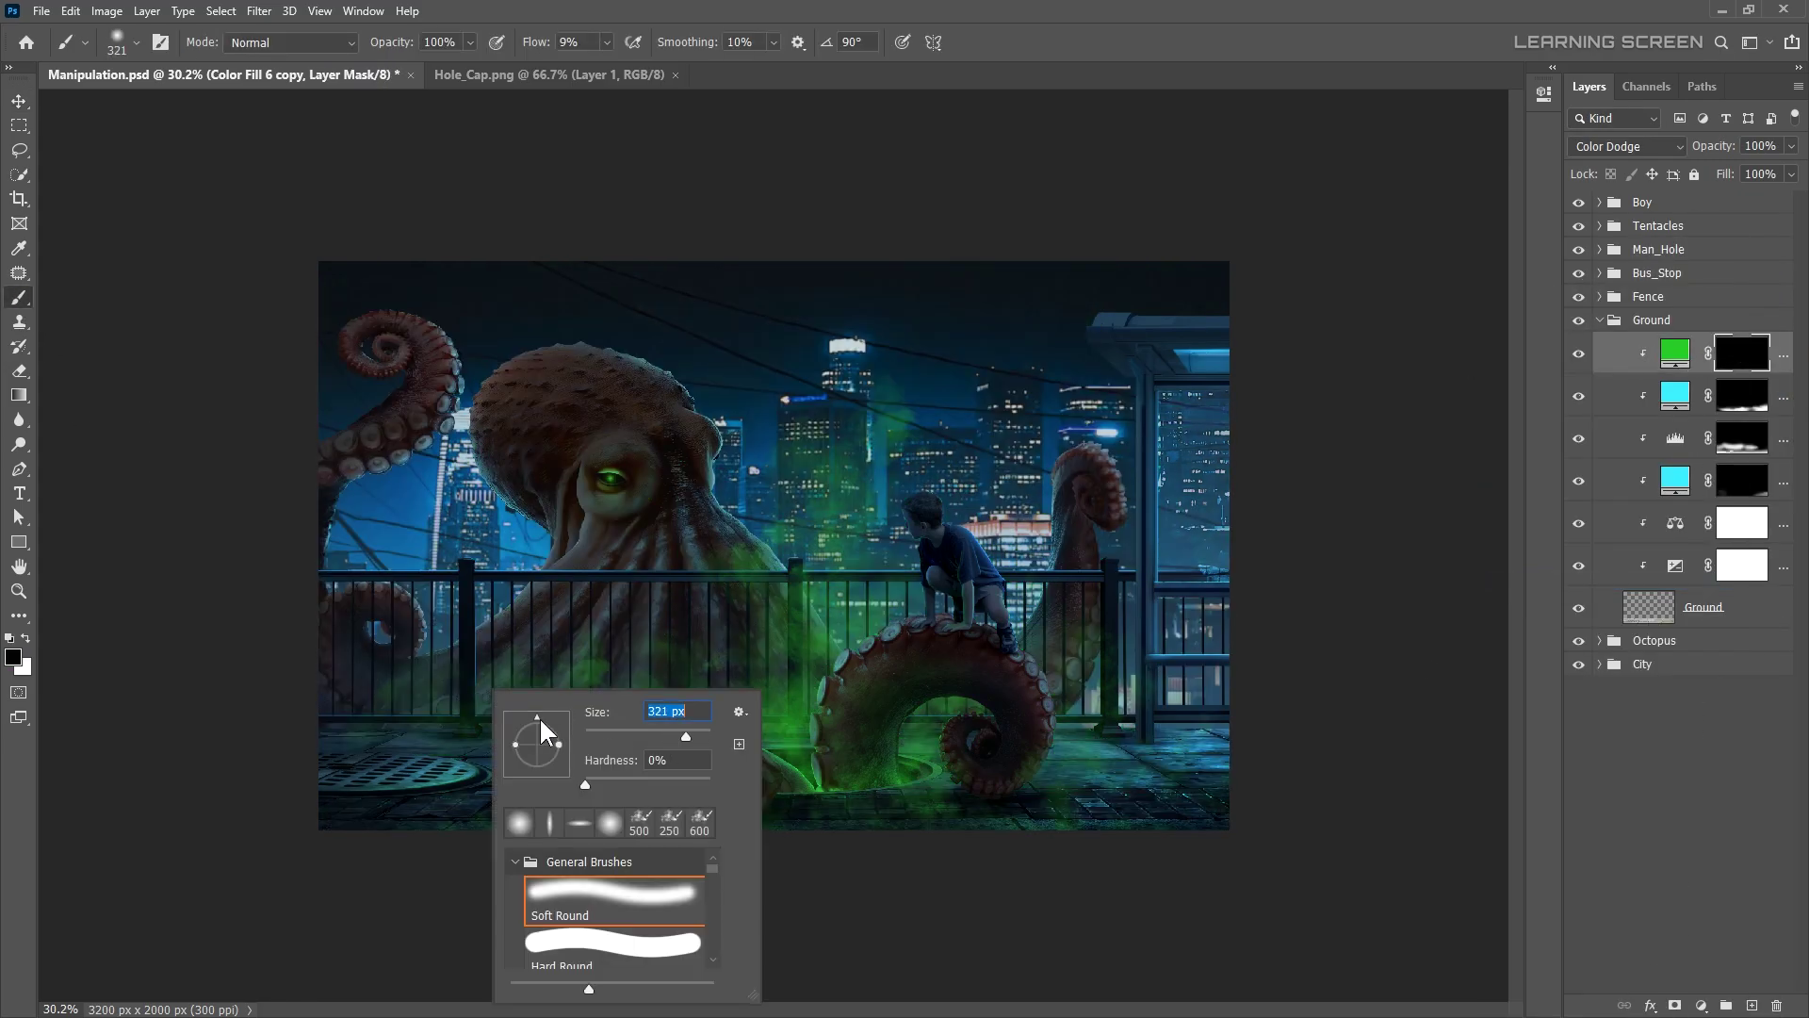
key("Escape")
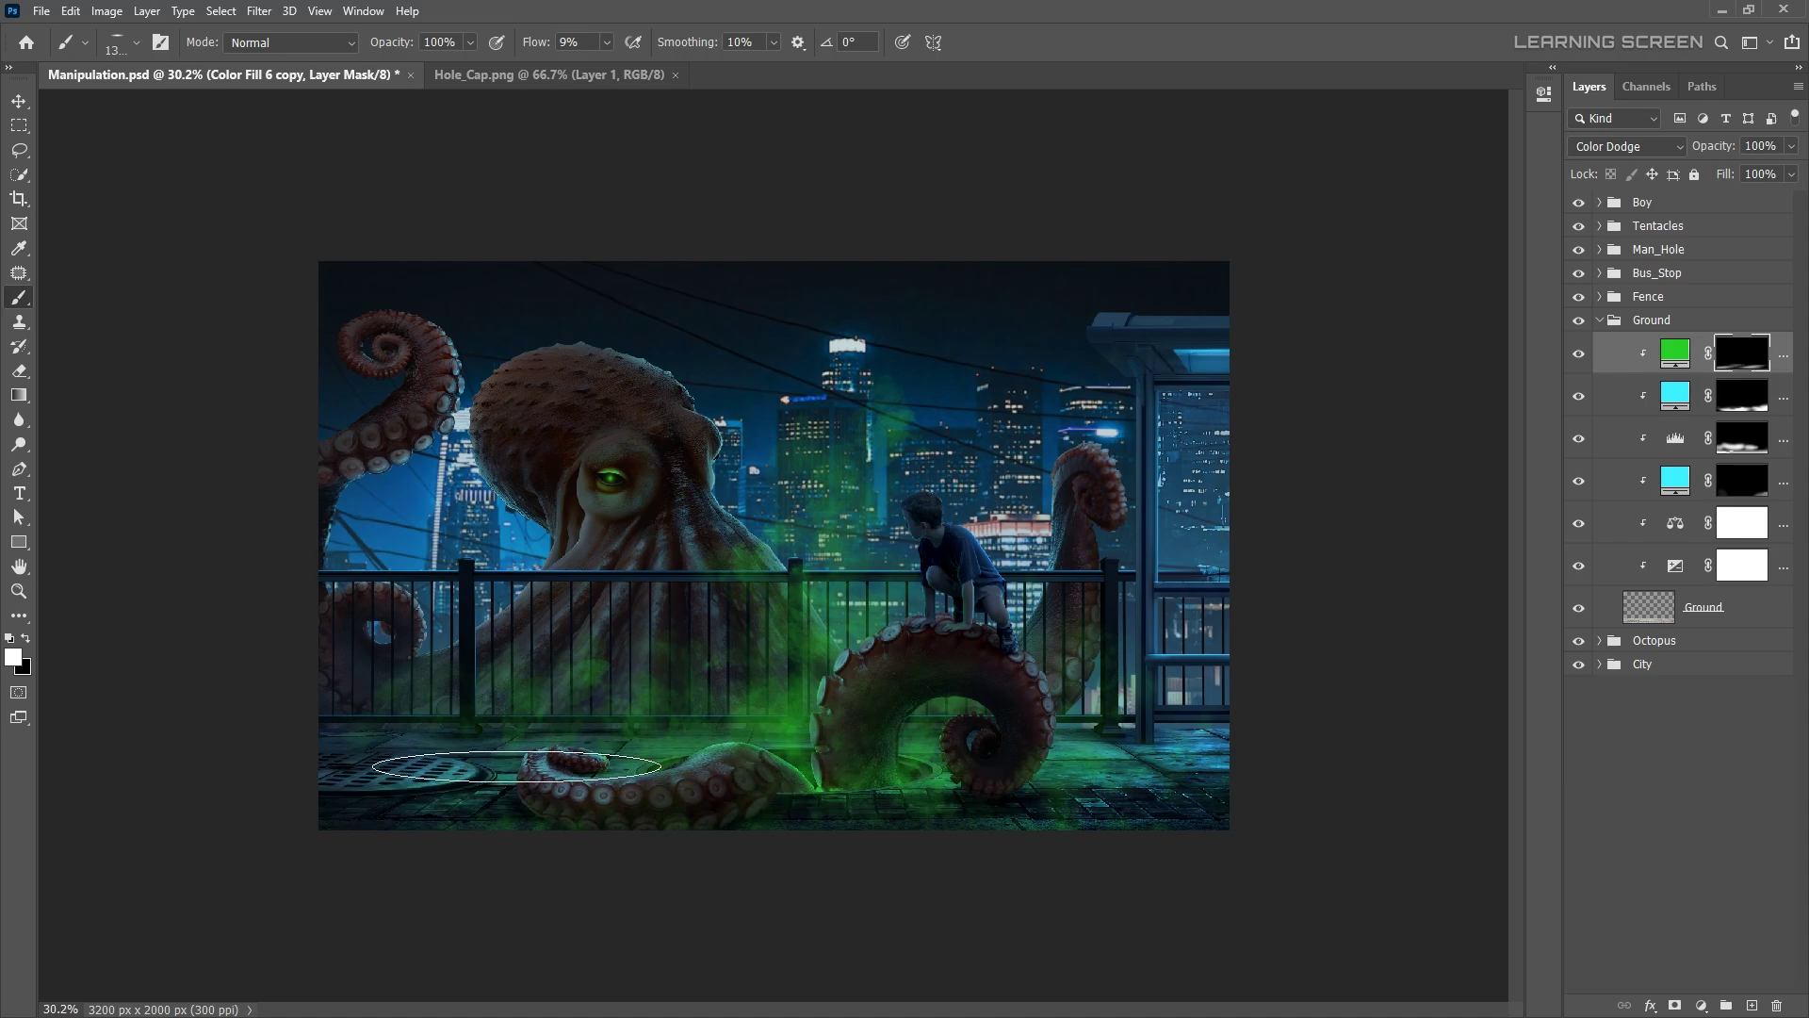
key("ctrl+0")
- Add a new solid green Color Fill layer above the Ground group
right_click(1655, 321)
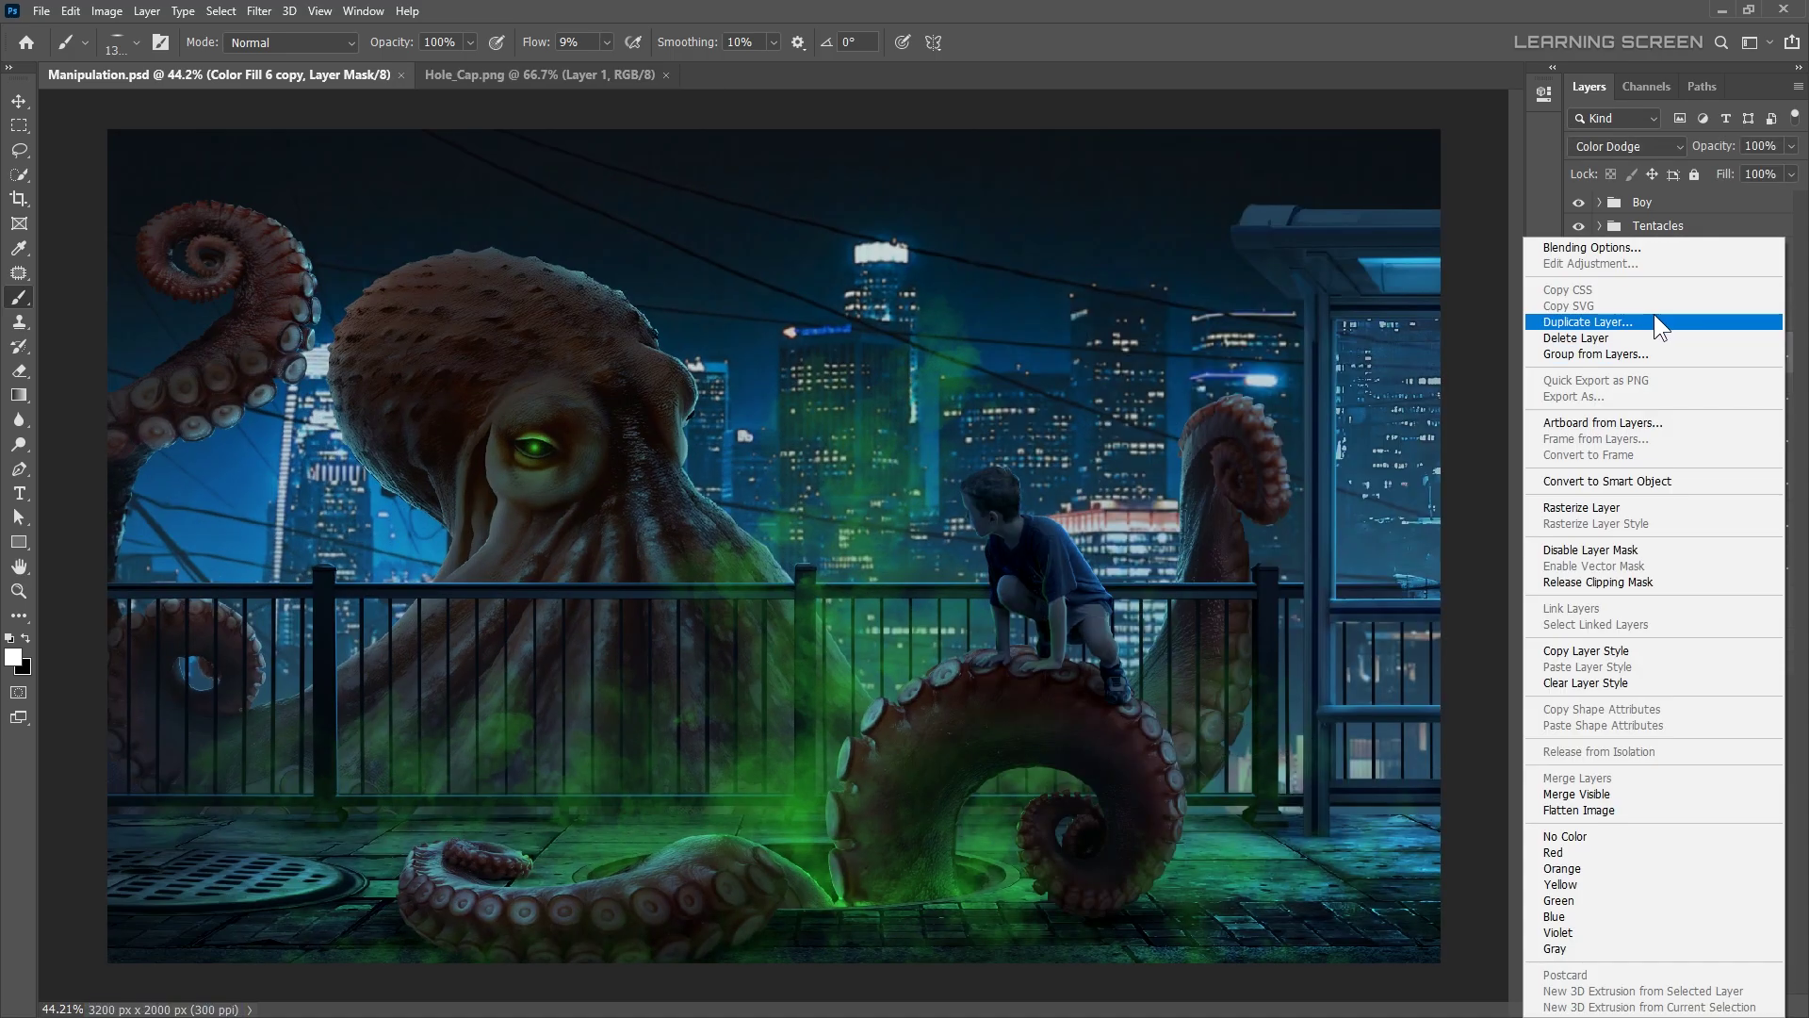
key("Escape")
left_click(1701, 1005)
left_click(1687, 669)
- Hide Color Fill 7 behind a black mask and set a rotated 3 px brush
left_click(484, 670)
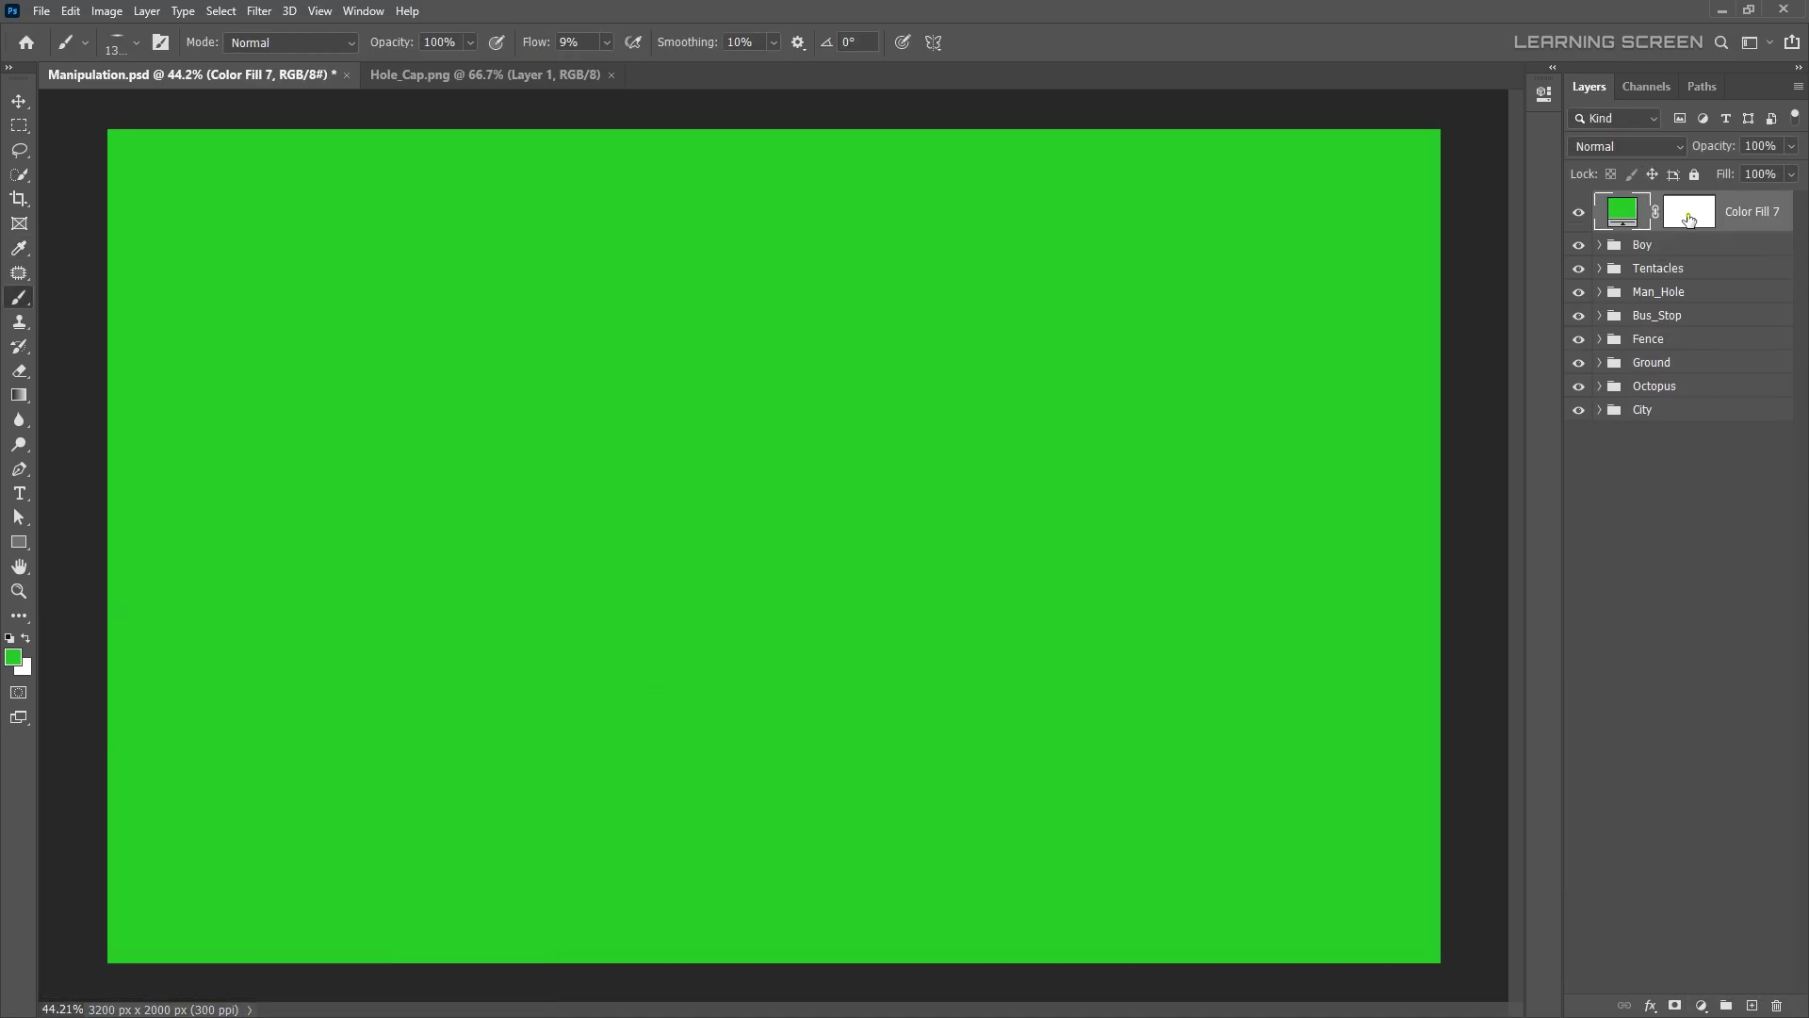
key("ctrl+i")
scroll(905, 490, "up", 10)
right_click(848, 523)
left_click_drag(851, 525, 846, 499)
type("3")
key("Return")
scroll(323, 437, "up", 3)
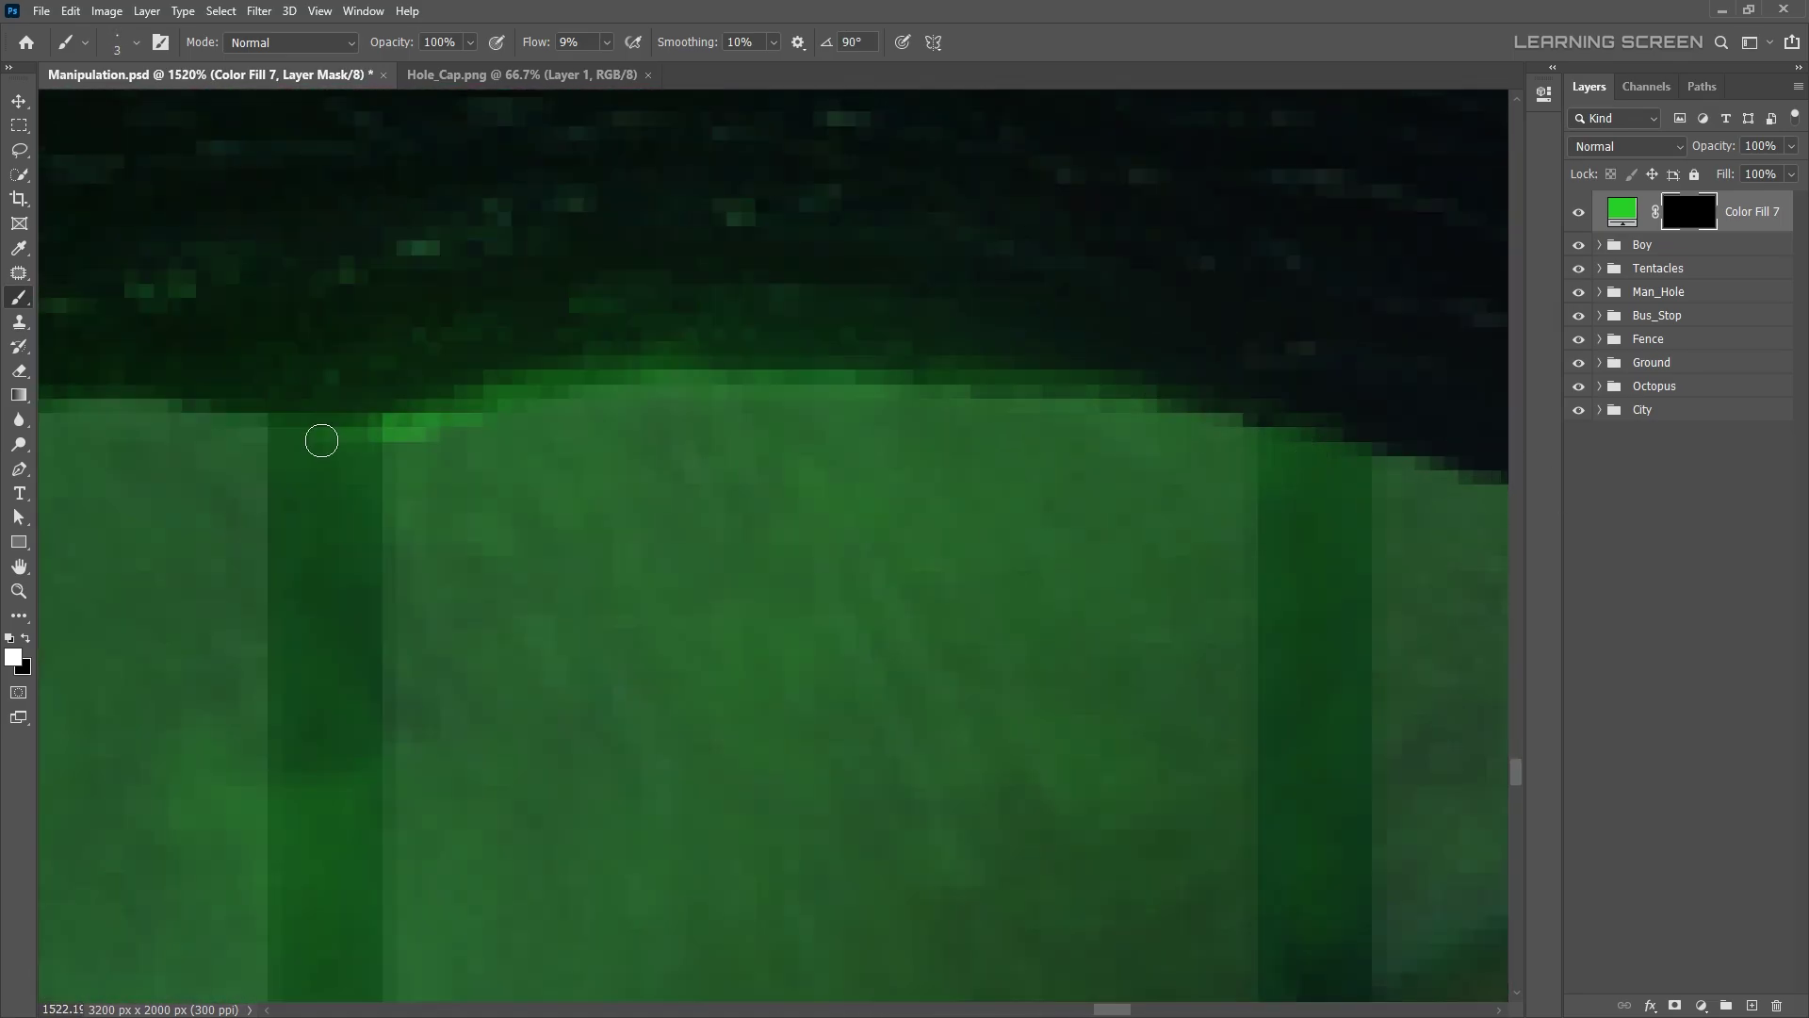
scroll(323, 437, "down", 5)
scroll(475, 277, "up", 5)
scroll(597, 388, "up", 1)
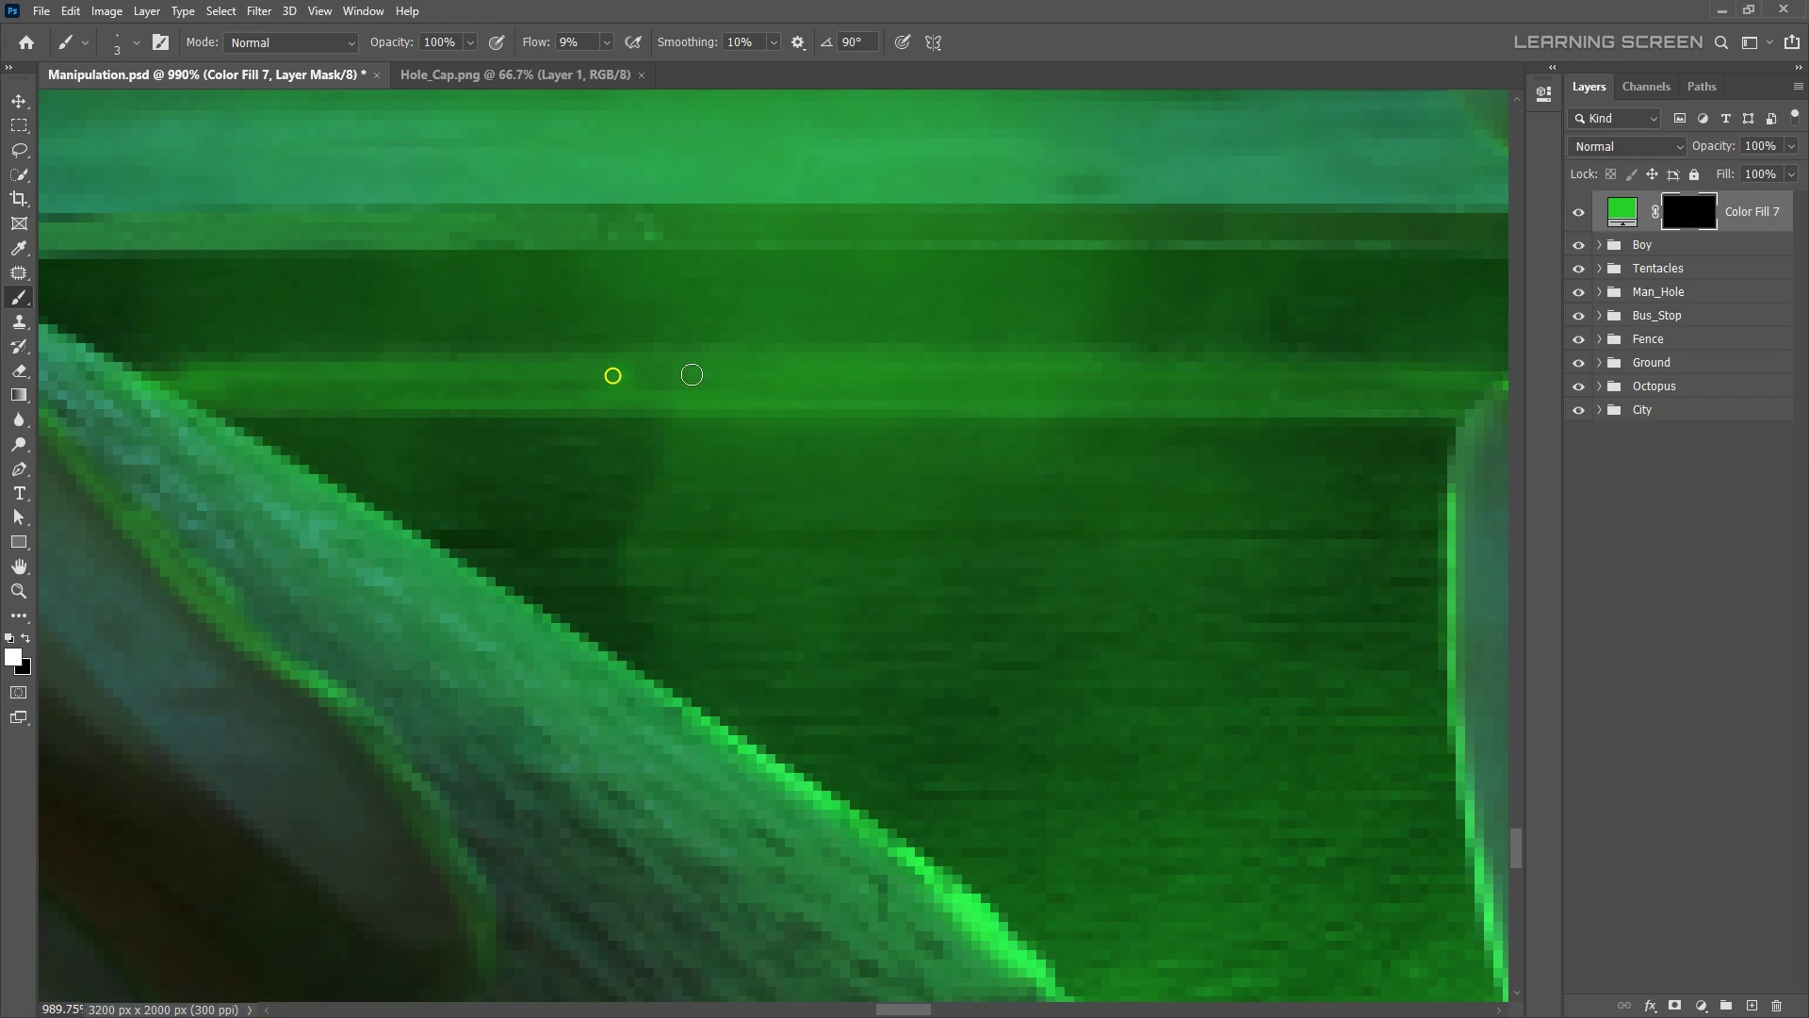
scroll(692, 375, "down", 5)
scroll(691, 375, "down", 2)
scroll(942, 387, "down", 5)
scroll(1248, 400, "down", 2)
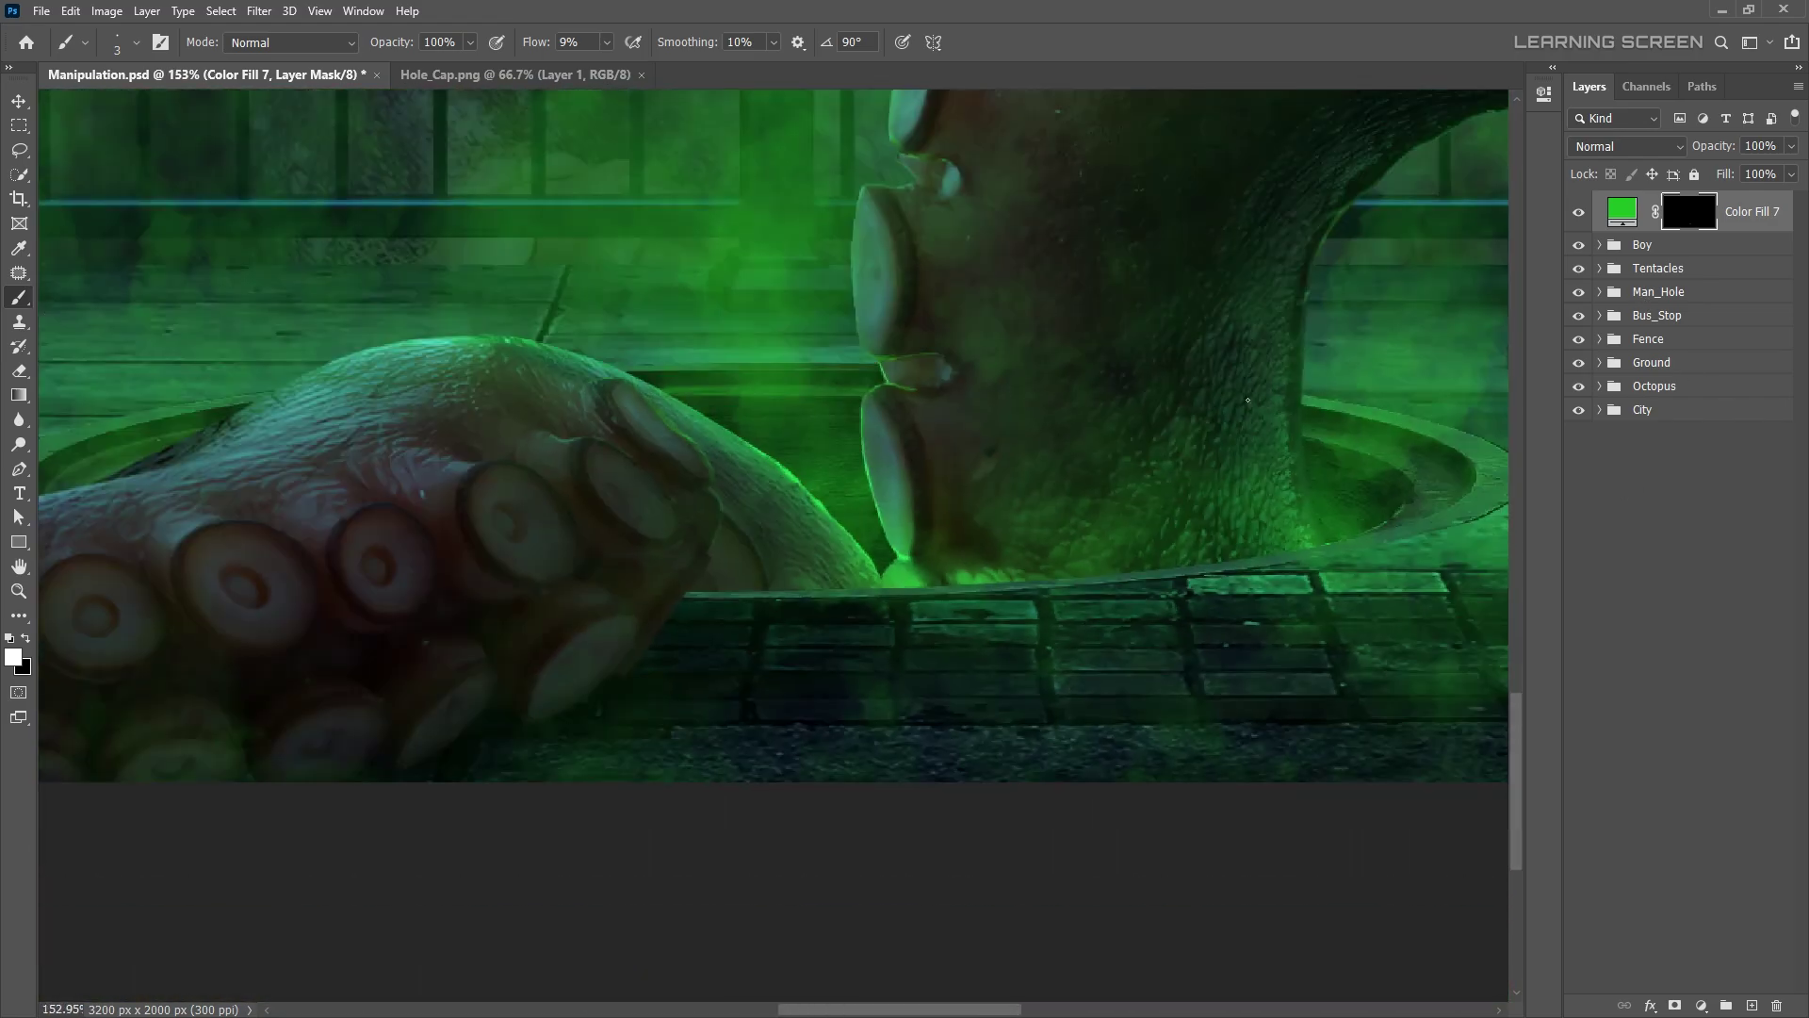
- Add an Exposure adjustment clipped to the manhole
left_click(1691, 614)
left_click(1700, 1006)
left_click(1686, 790)
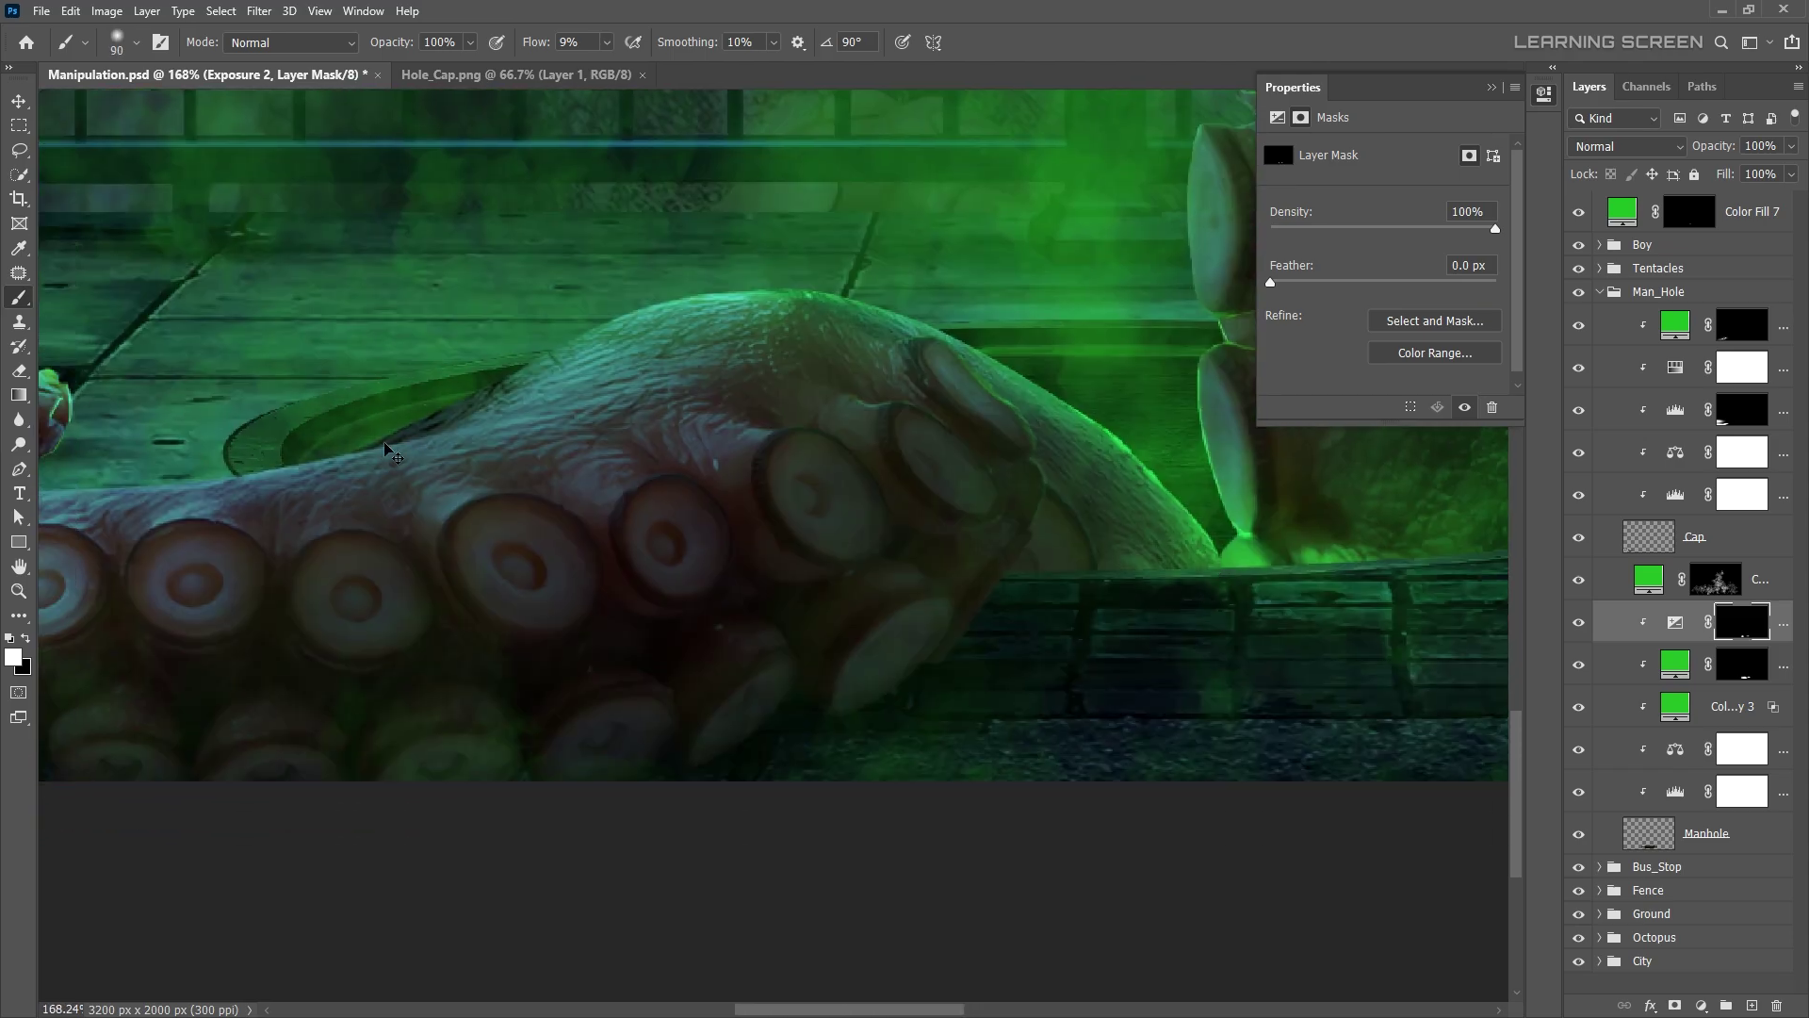
scroll(388, 453, "up", 3)
- Paint thin green glow lines along the fence post and the top rail
key("alt+period")
scroll(615, 303, "up", 2)
scroll(533, 437, "down", 5)
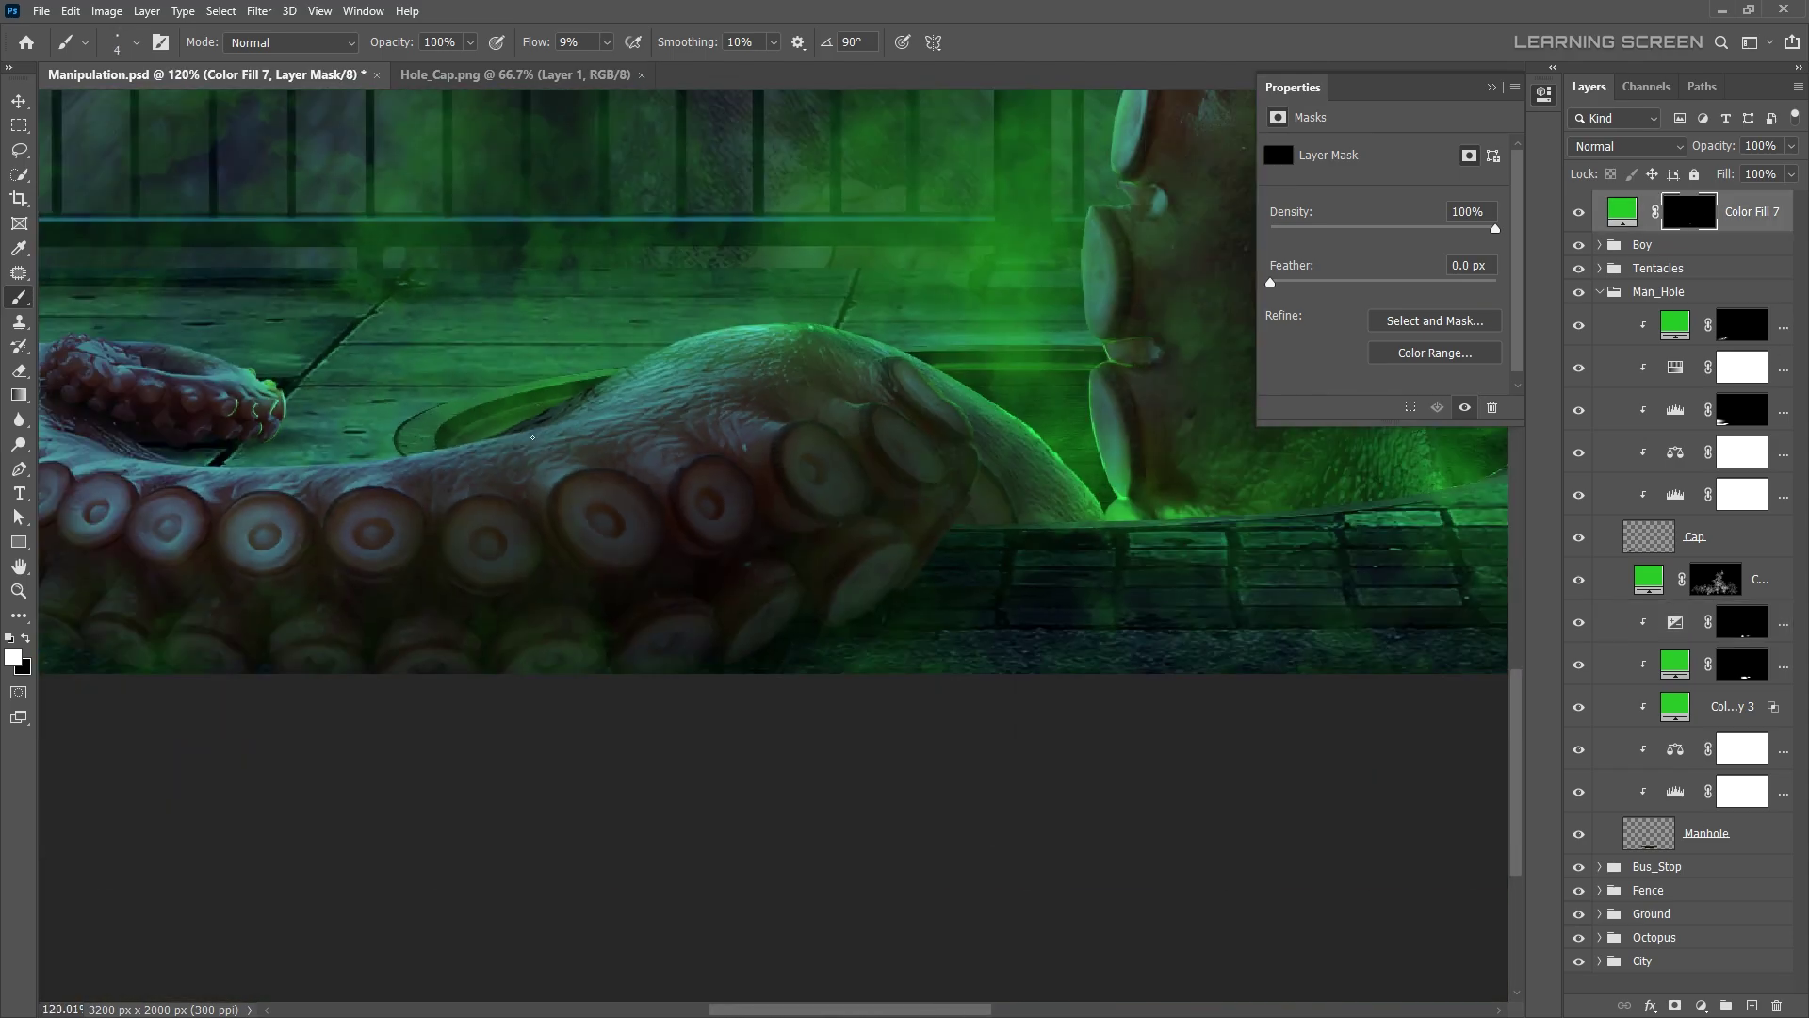
scroll(649, 412, "up", 10)
scroll(726, 346, "down", 5)
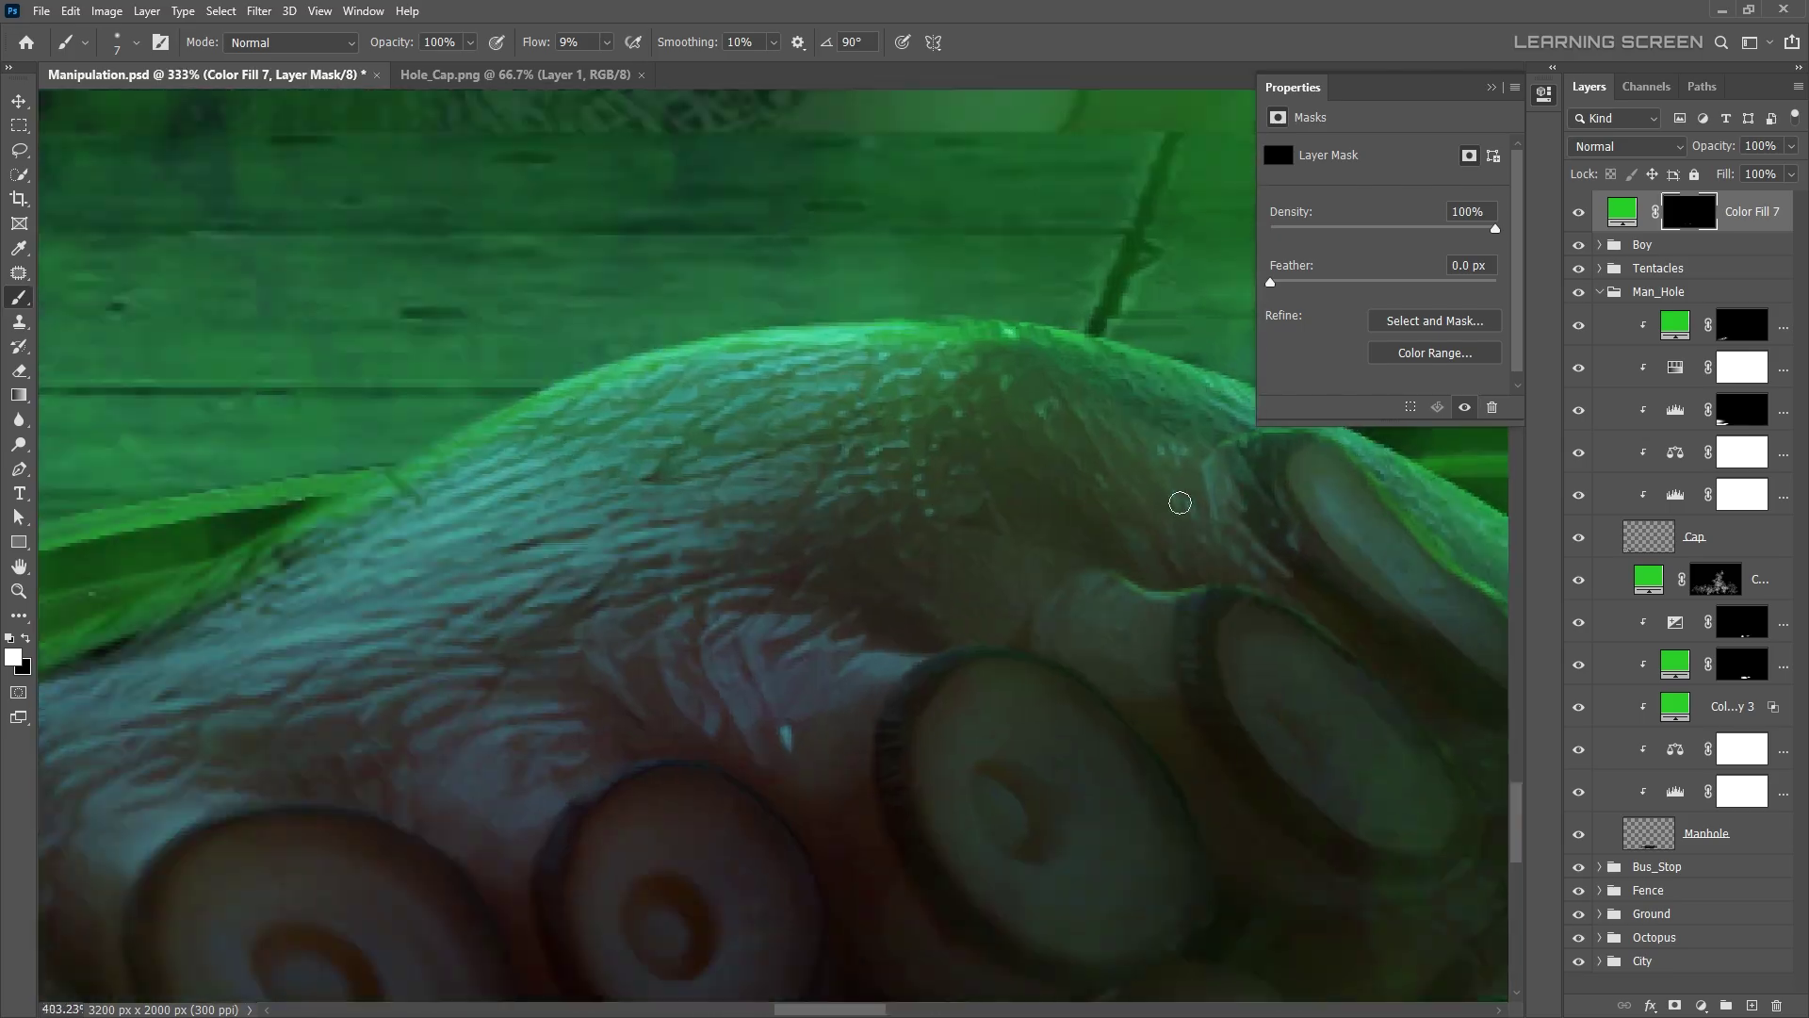
scroll(1179, 505, "down", 3)
scroll(726, 471, "up", 3)
left_click_drag(702, 94, 702, 921)
scroll(729, 919, "down", 5)
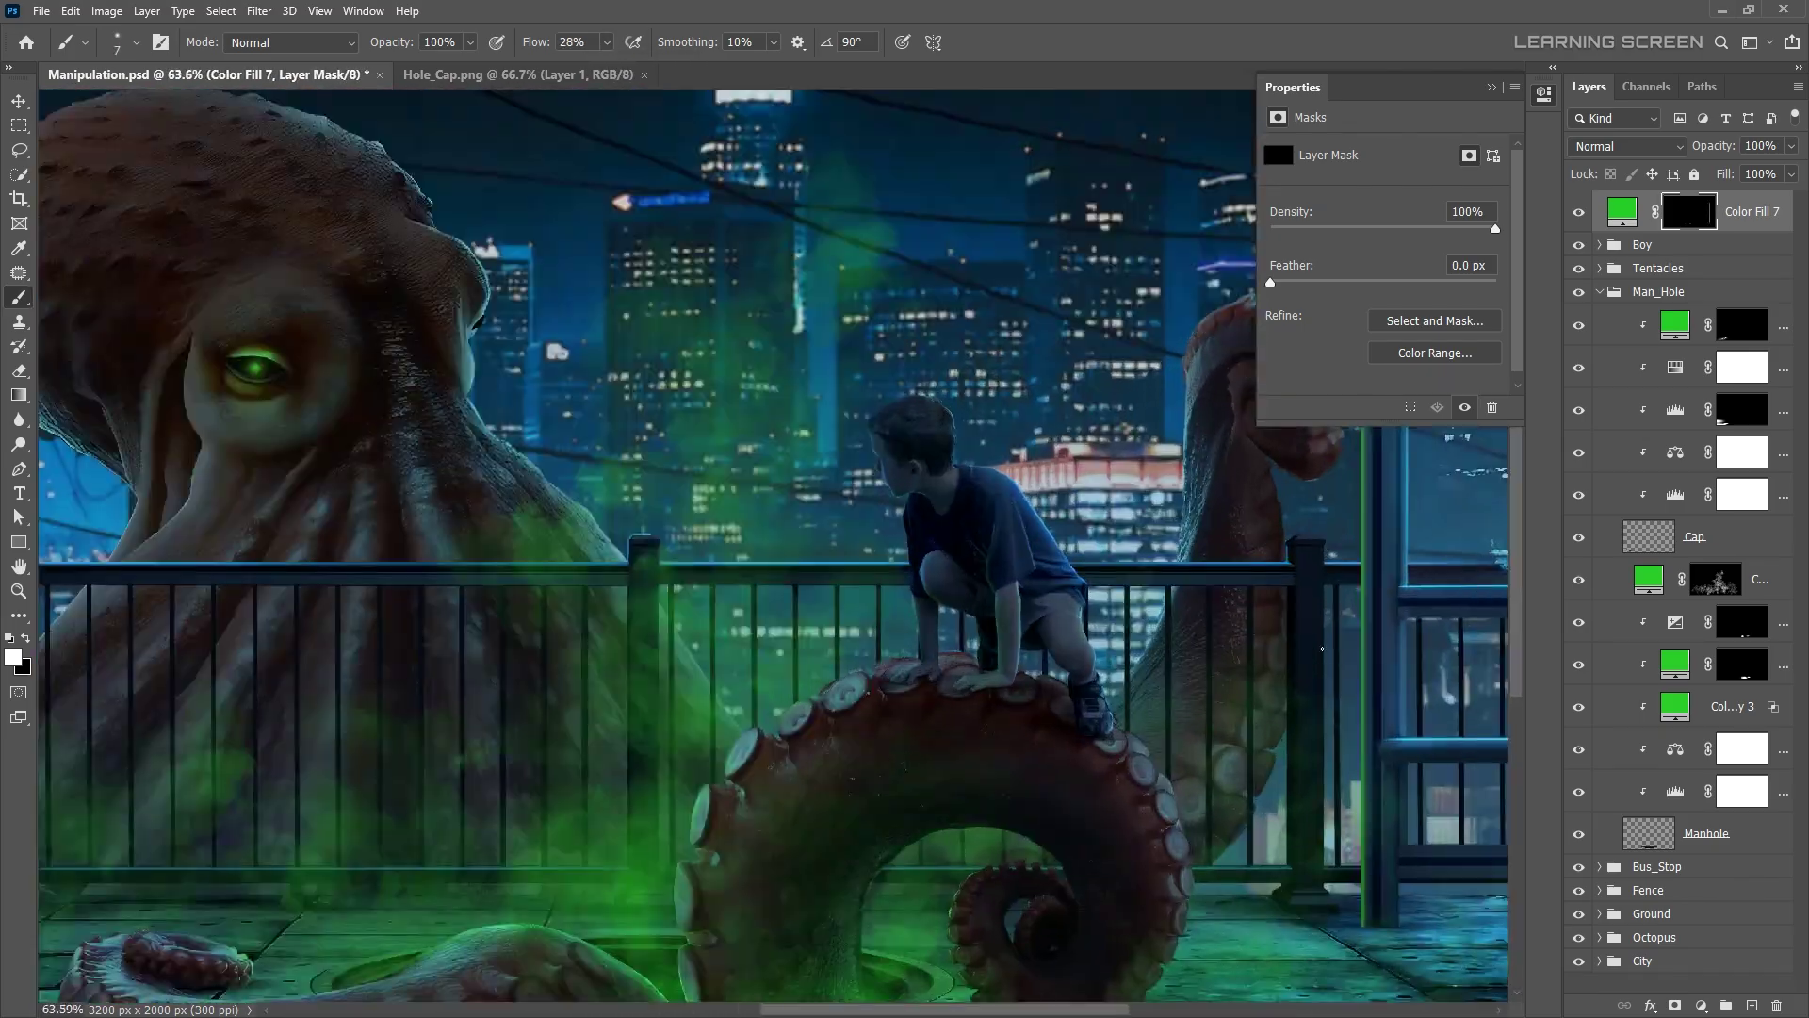
scroll(1195, 433, "up", 3)
scroll(408, 424, "up", 3)
key("bracketright")
key("bracketright")
left_click_drag(408, 440, 727, 440)
scroll(726, 440, "down", 5)
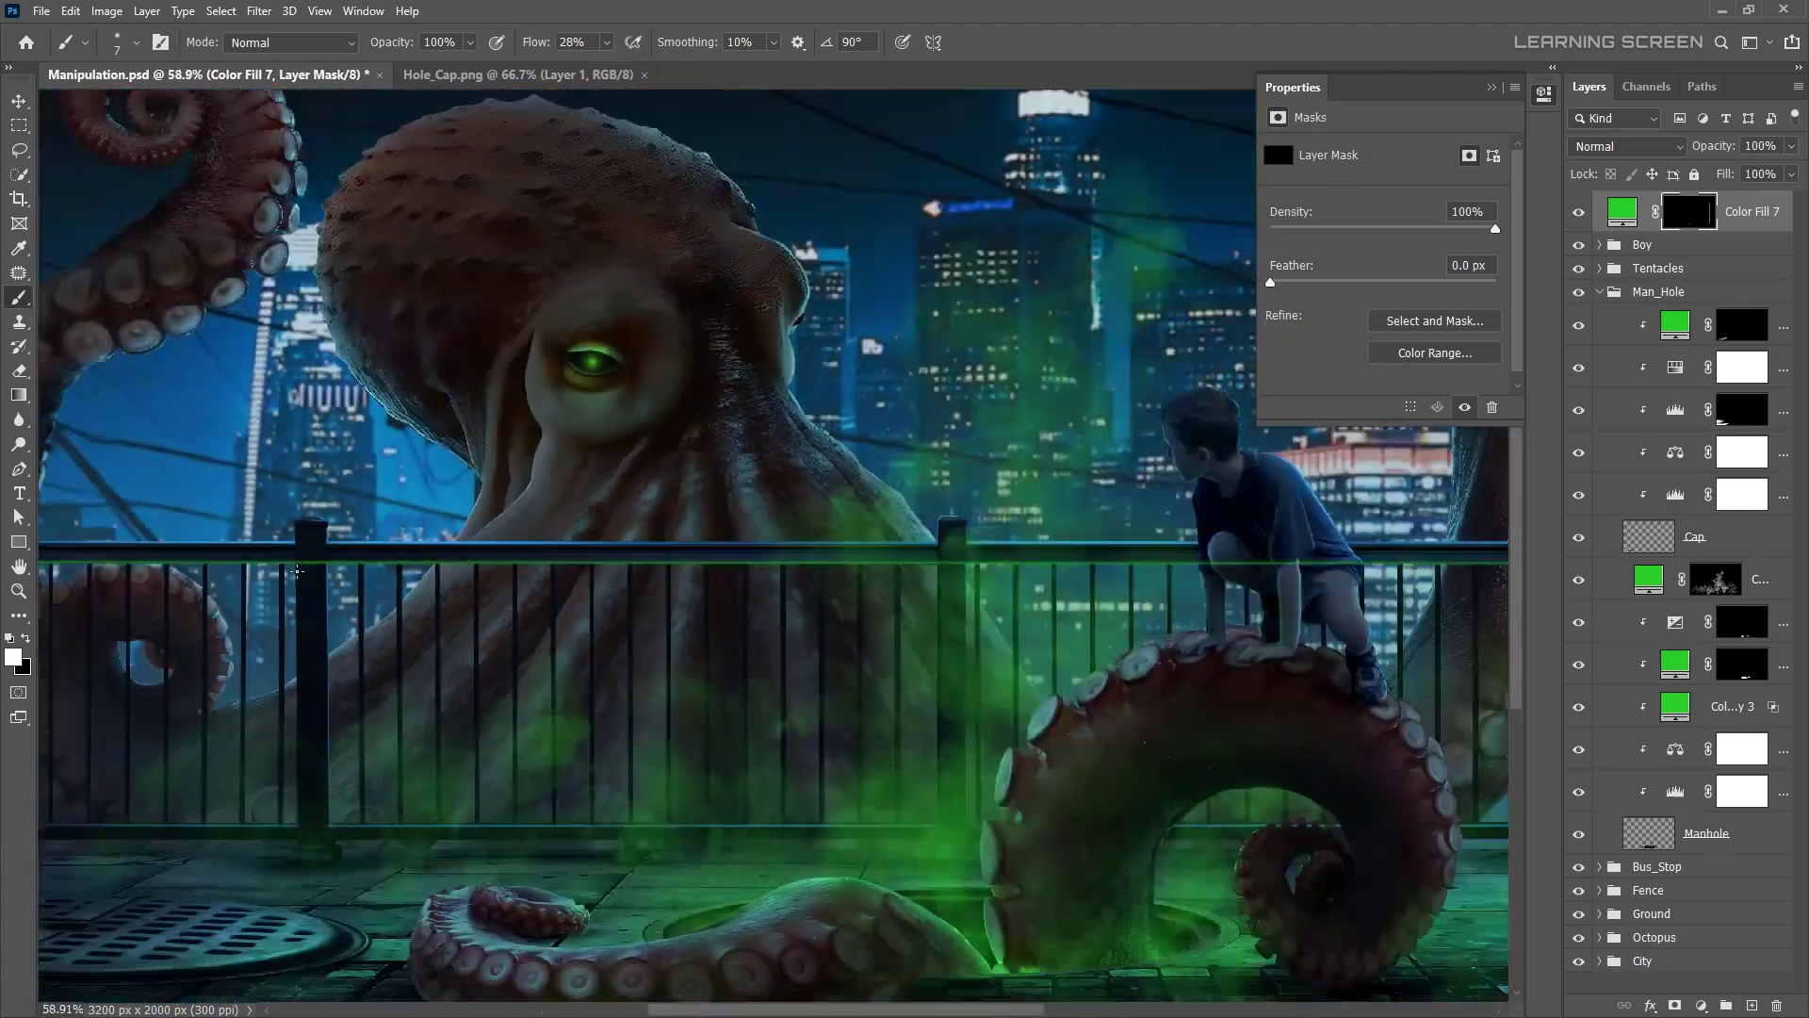
scroll(603, 566, "up", 5)
- Select the green rail line where it crosses the boy with a rectangular marquee
key("m")
left_click_drag(432, 529, 738, 860)
scroll(738, 859, "down", 3)
scroll(309, 627, "up", 4)
left_click_drag(597, 557, 1373, 678)
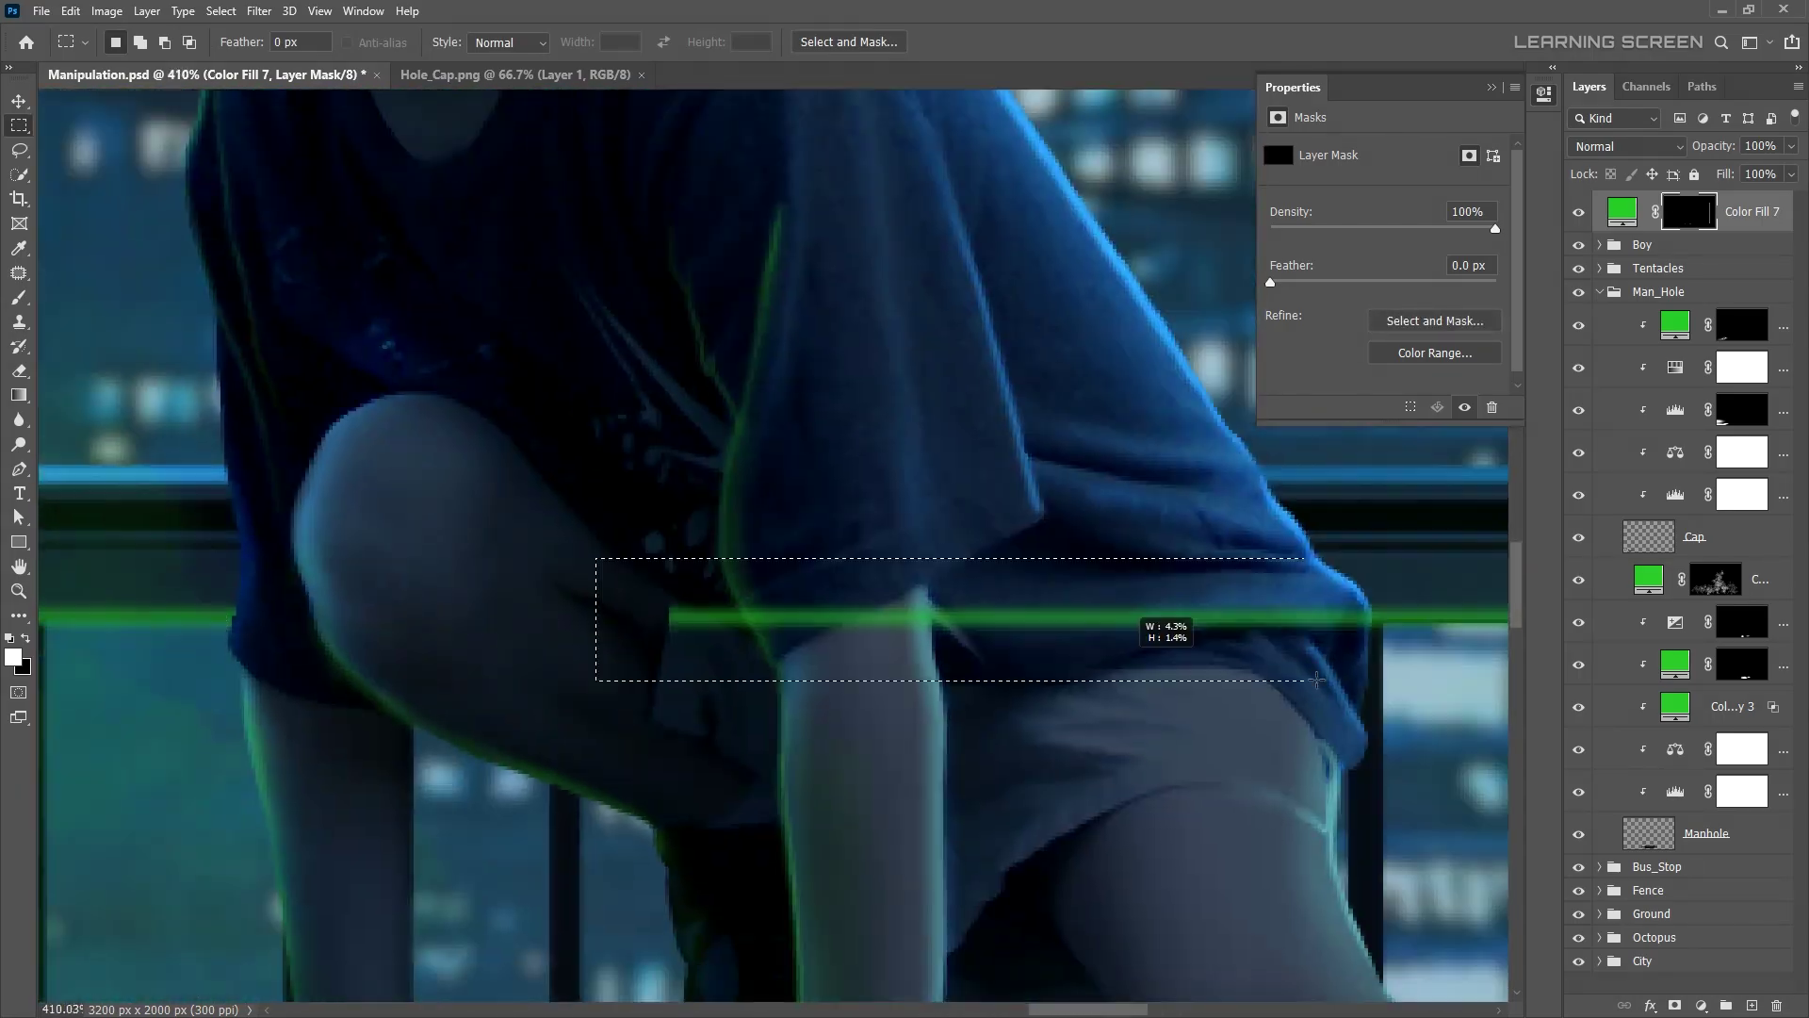
scroll(1150, 634, "down", 5)
scroll(625, 399, "up", 3)
- Hide the boy's green glow in the Boy group behind a black mask
key("b")
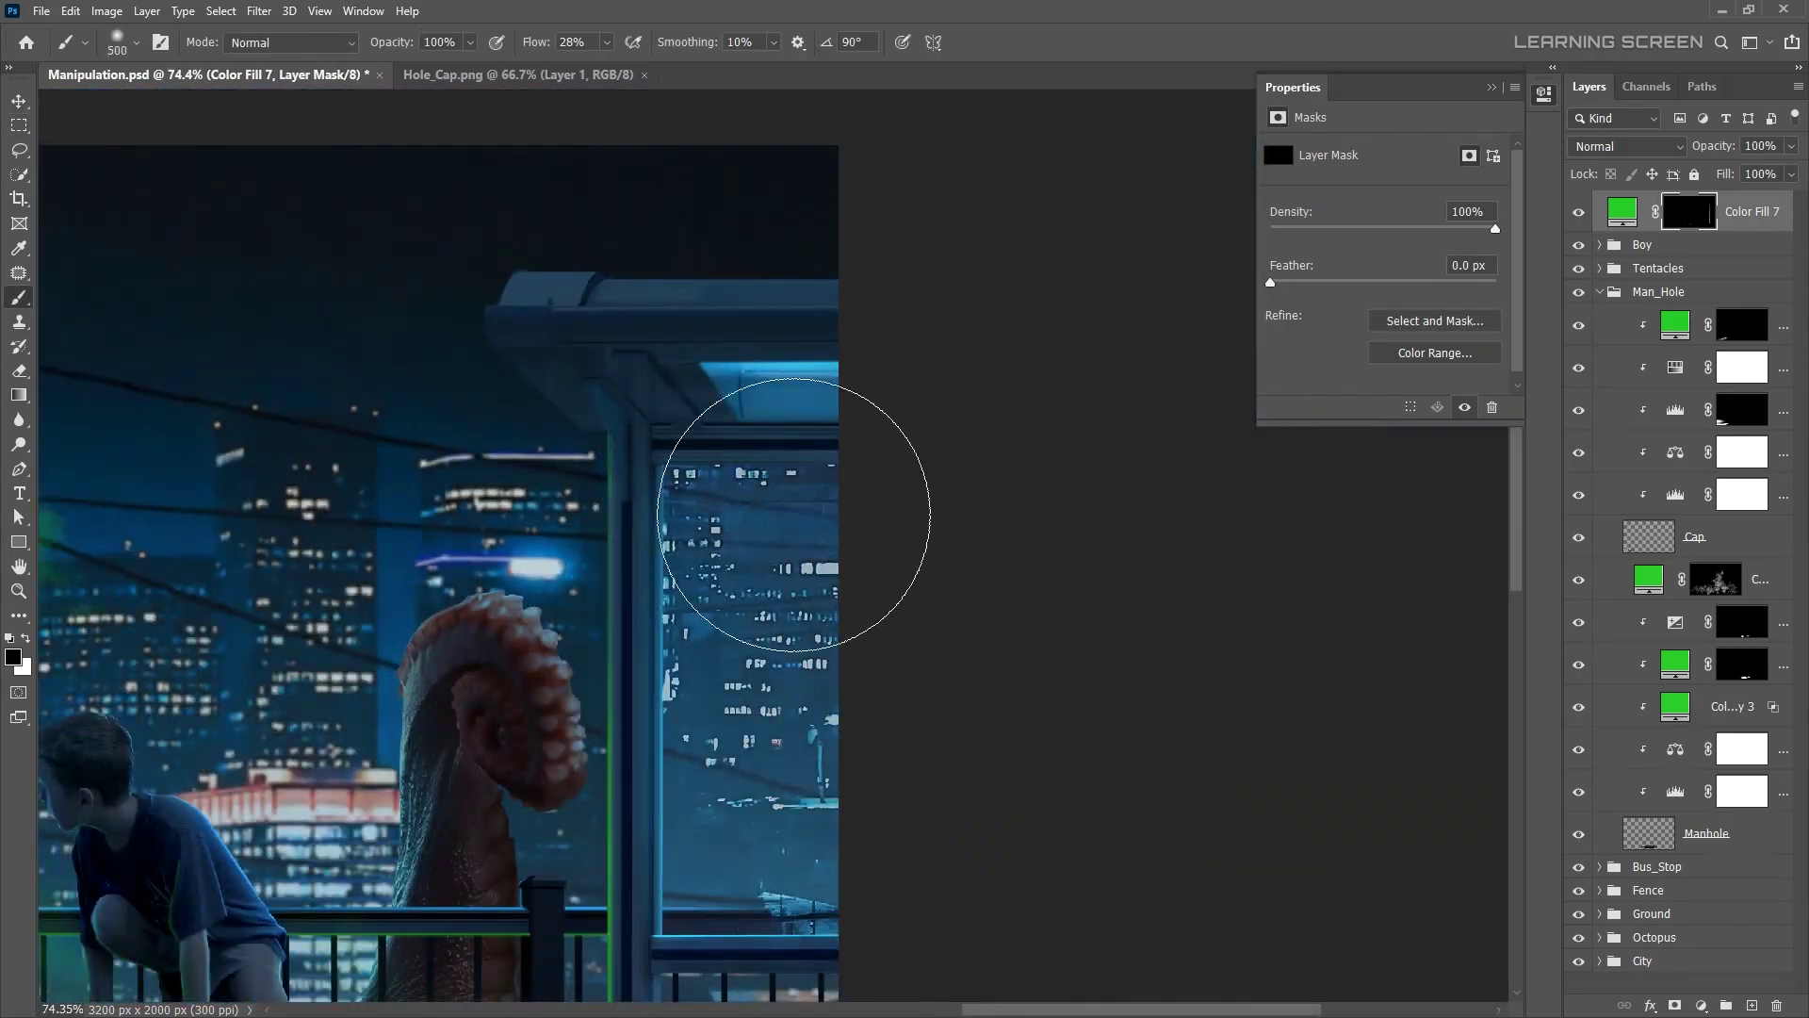
scroll(860, 521, "down", 2)
scroll(860, 525, "down", 3)
scroll(860, 525, "up", 4)
left_click(1599, 245)
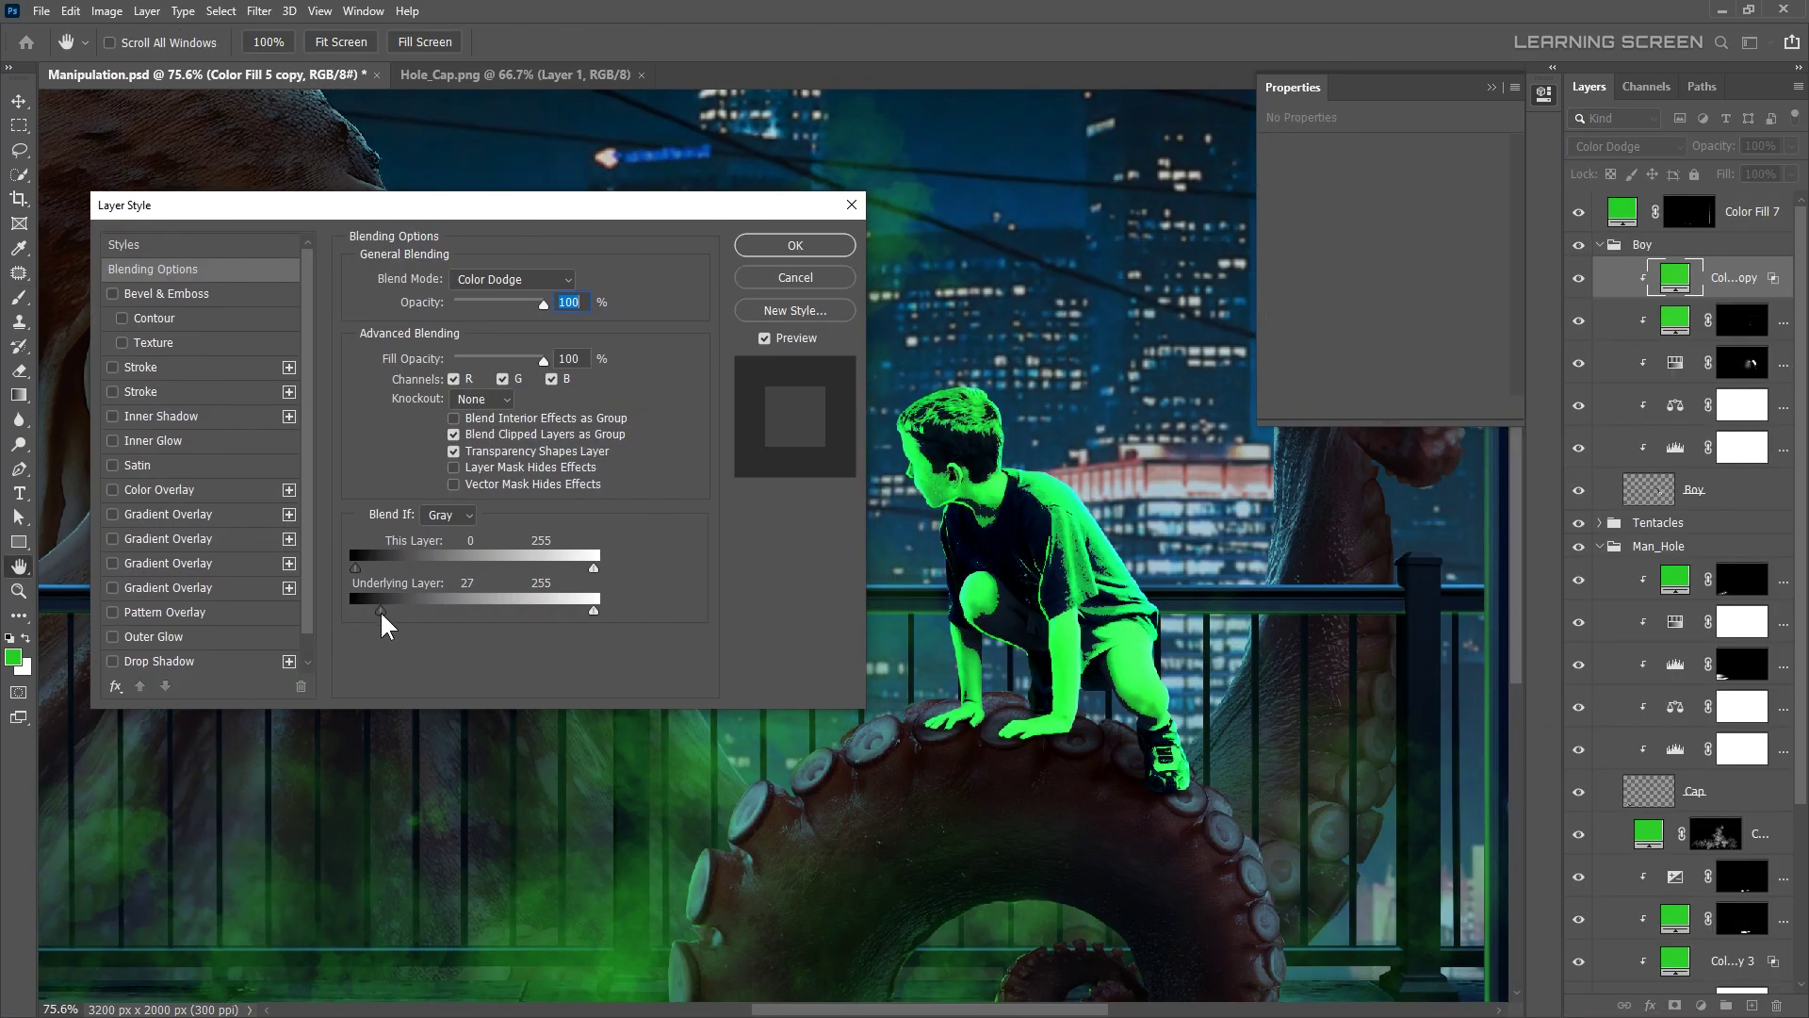
key("ctrl+i")
scroll(781, 540, "up", 3)
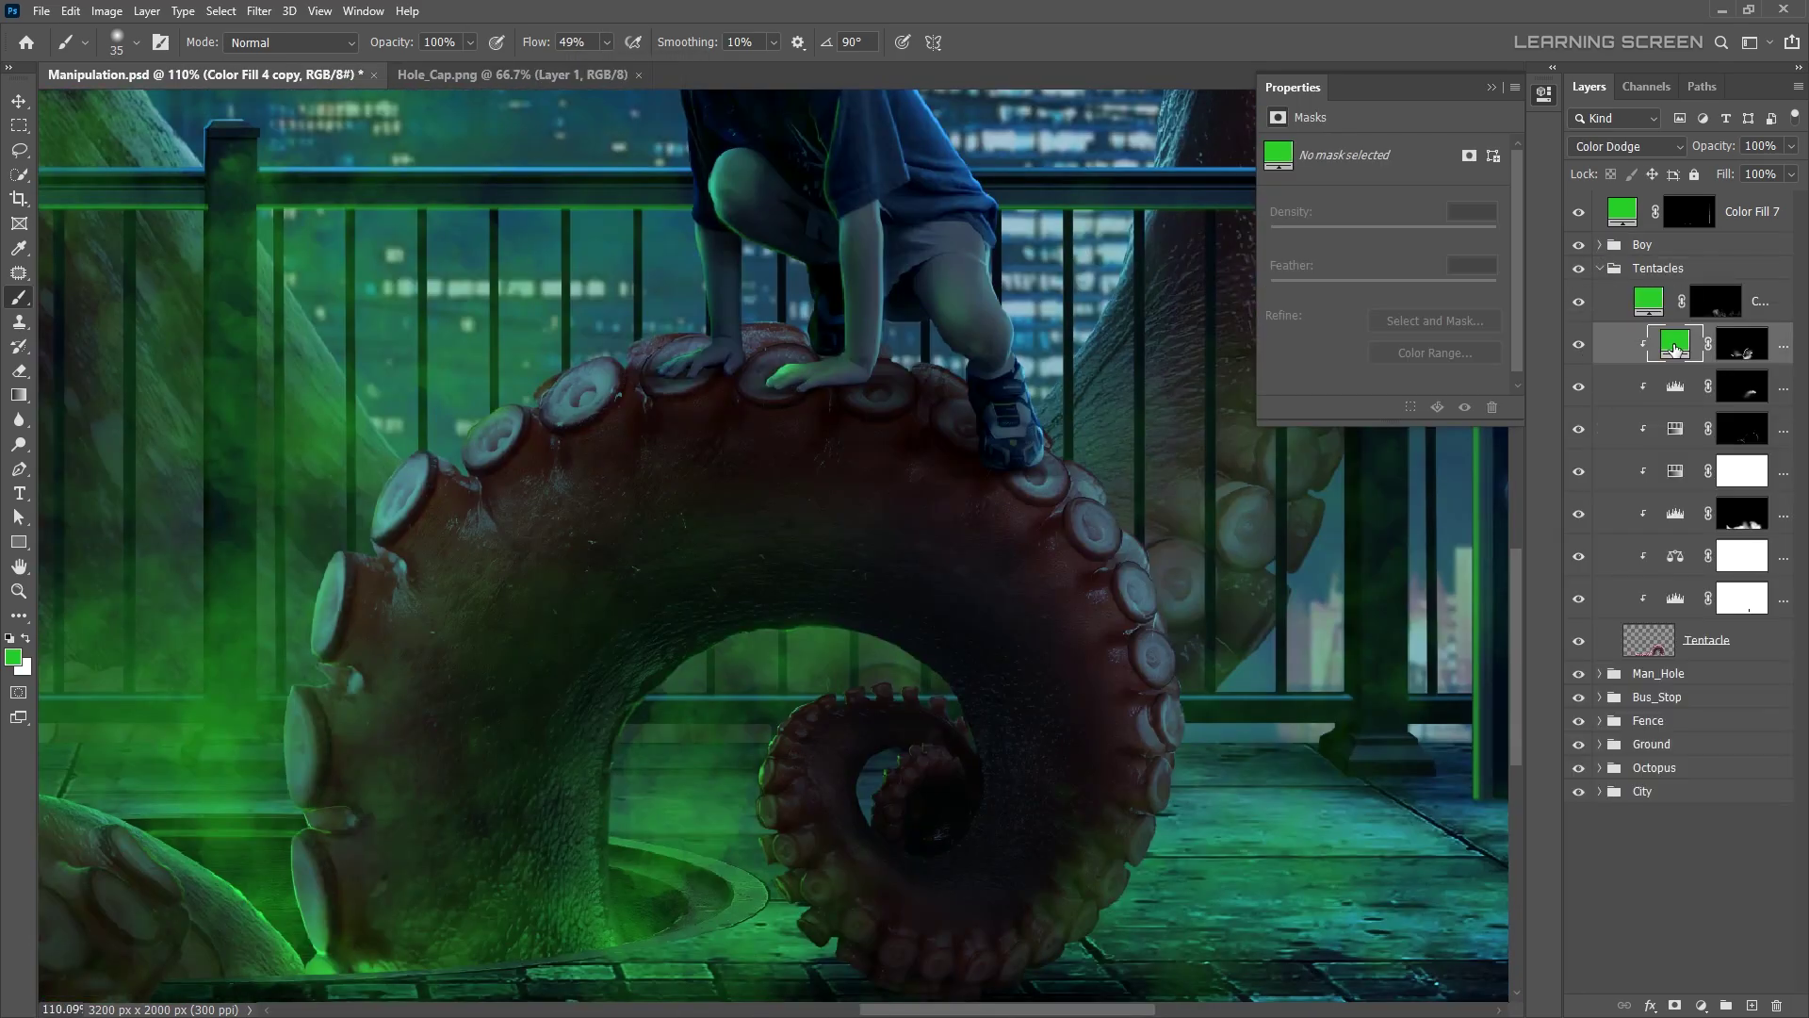
- Reset colours on the tentacle glow mask, then add a solid green fill in the Fence group
left_click(1741, 345)
key("d")
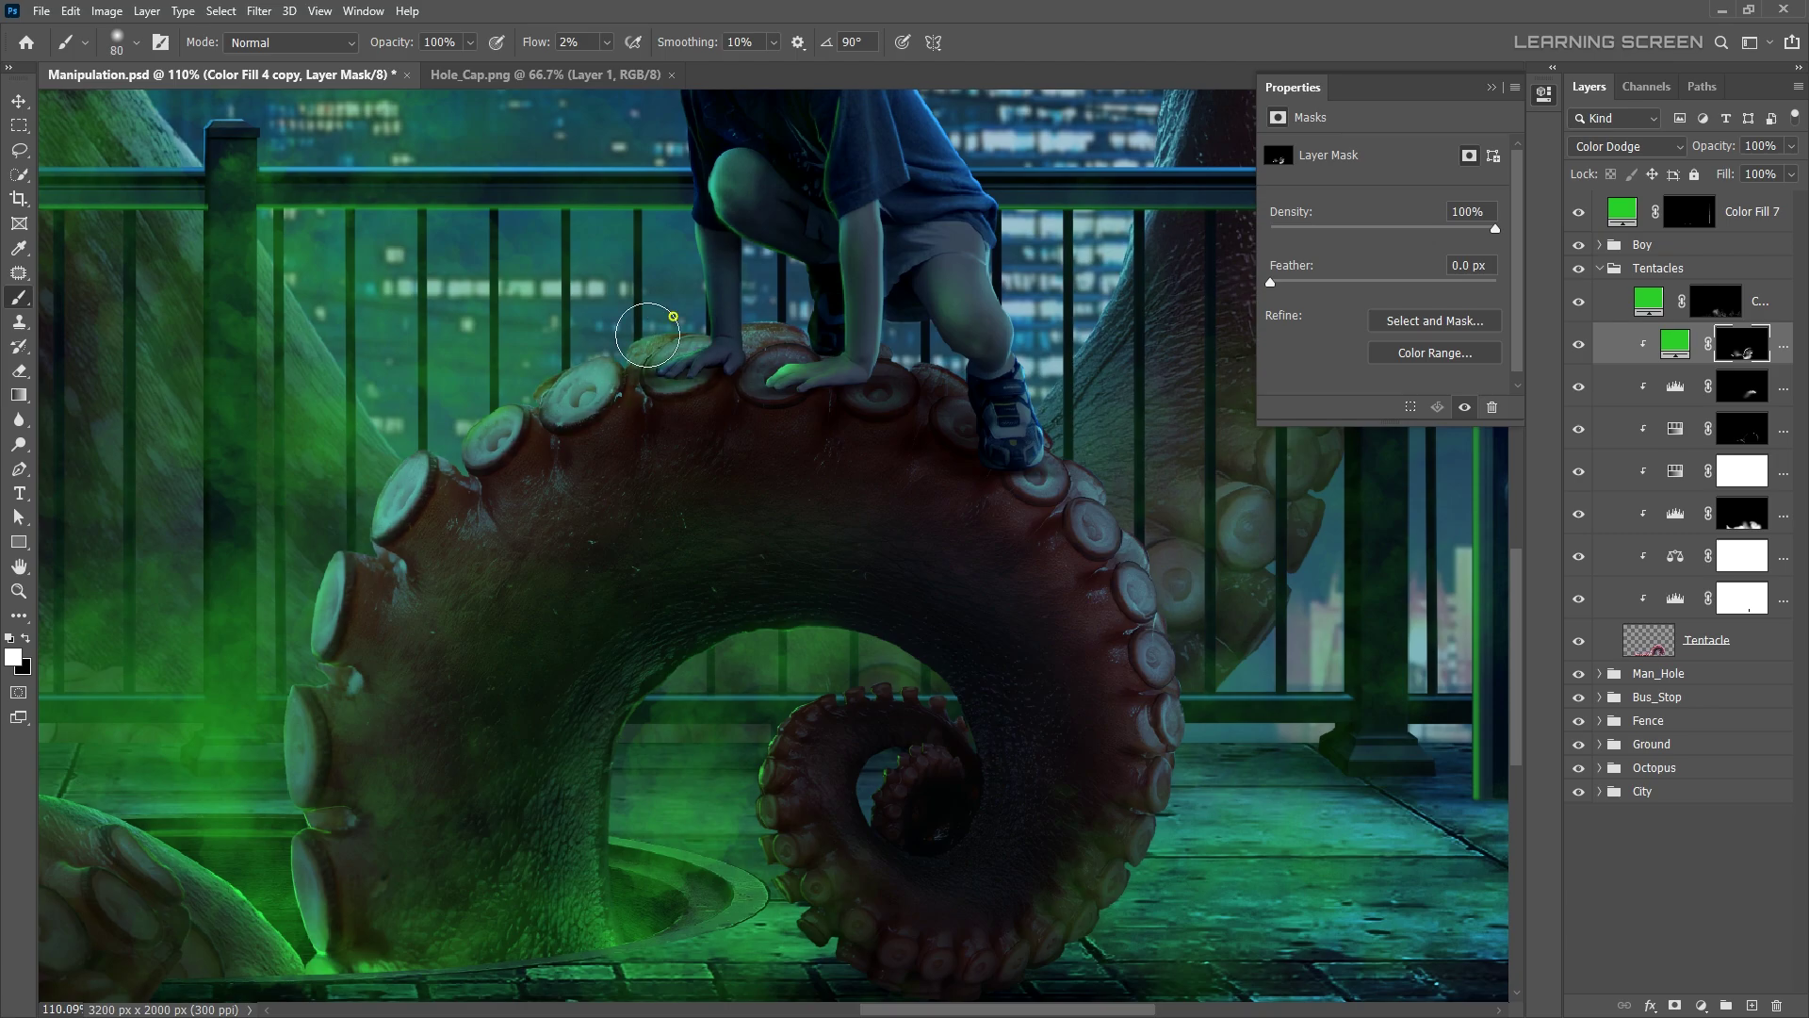
scroll(673, 315, "down", 3)
scroll(889, 836, "down", 3)
scroll(1197, 744, "up", 3)
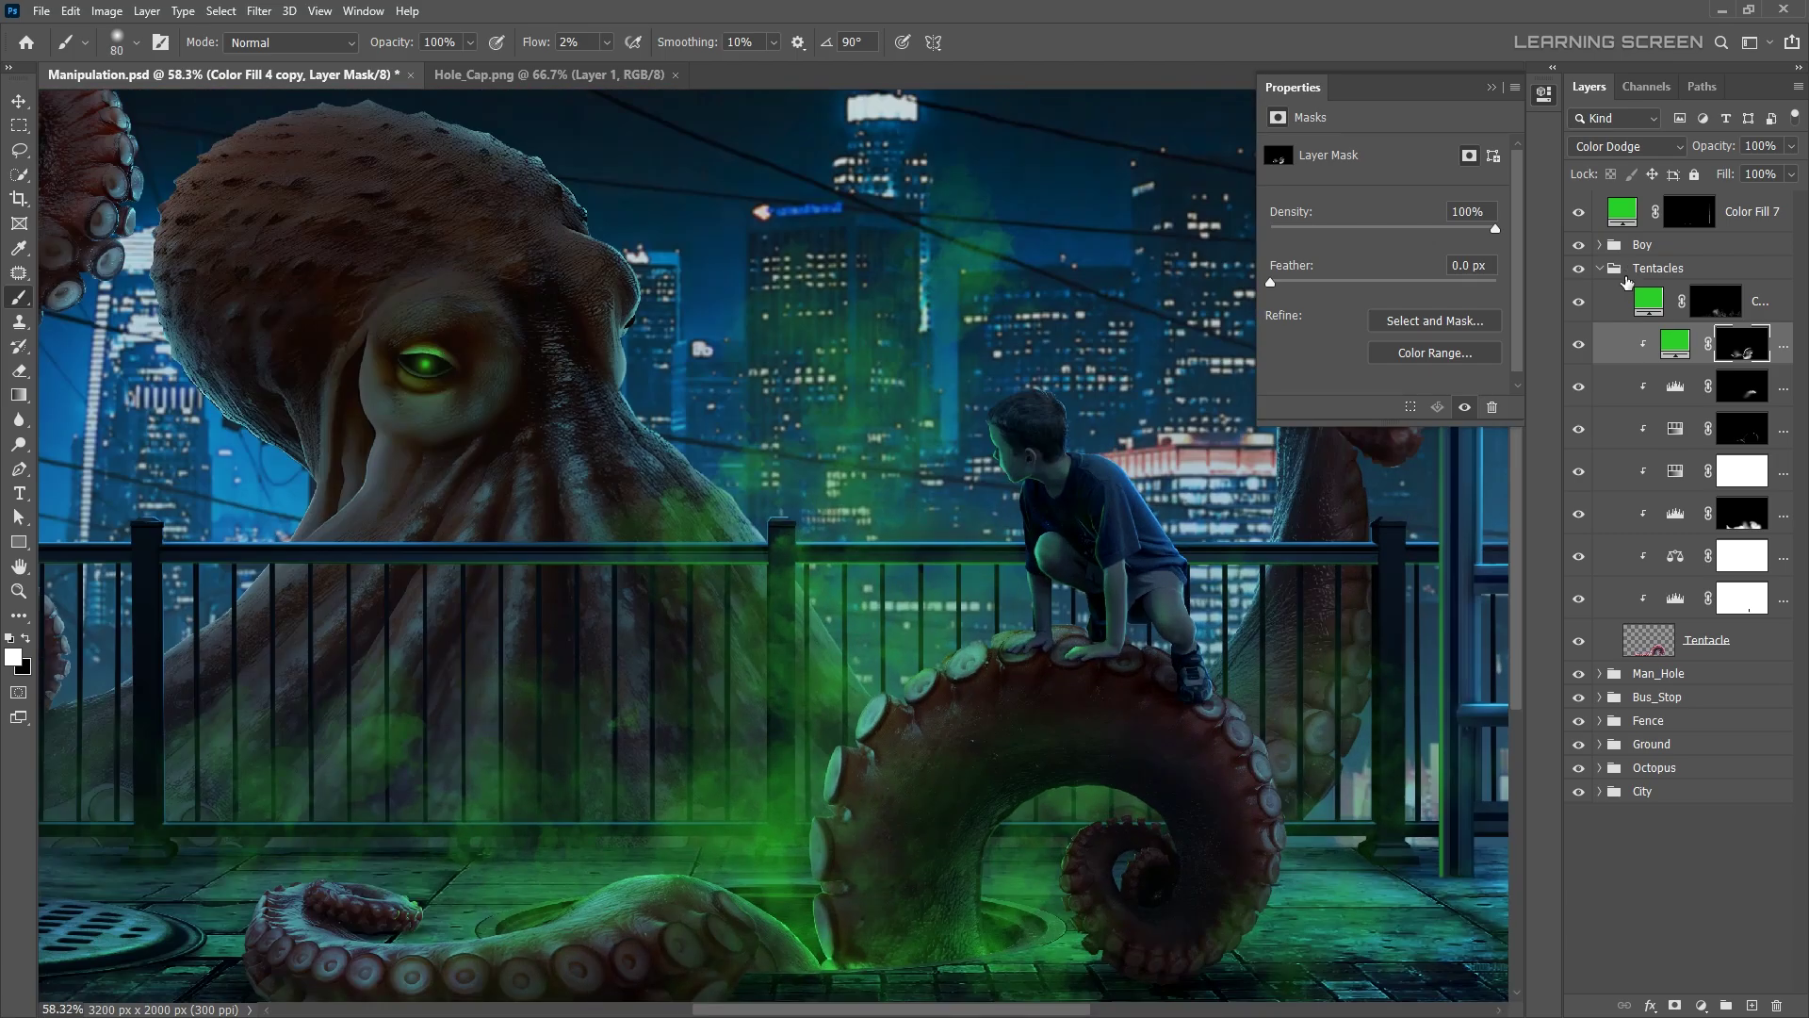
left_click(1600, 268)
left_click(1599, 338)
left_click(1701, 1005)
left_click(1675, 669)
- Clip the green fill to the fence, mask it, paint the lower fence, and set Color Dodge
key("ctrl+alt+g")
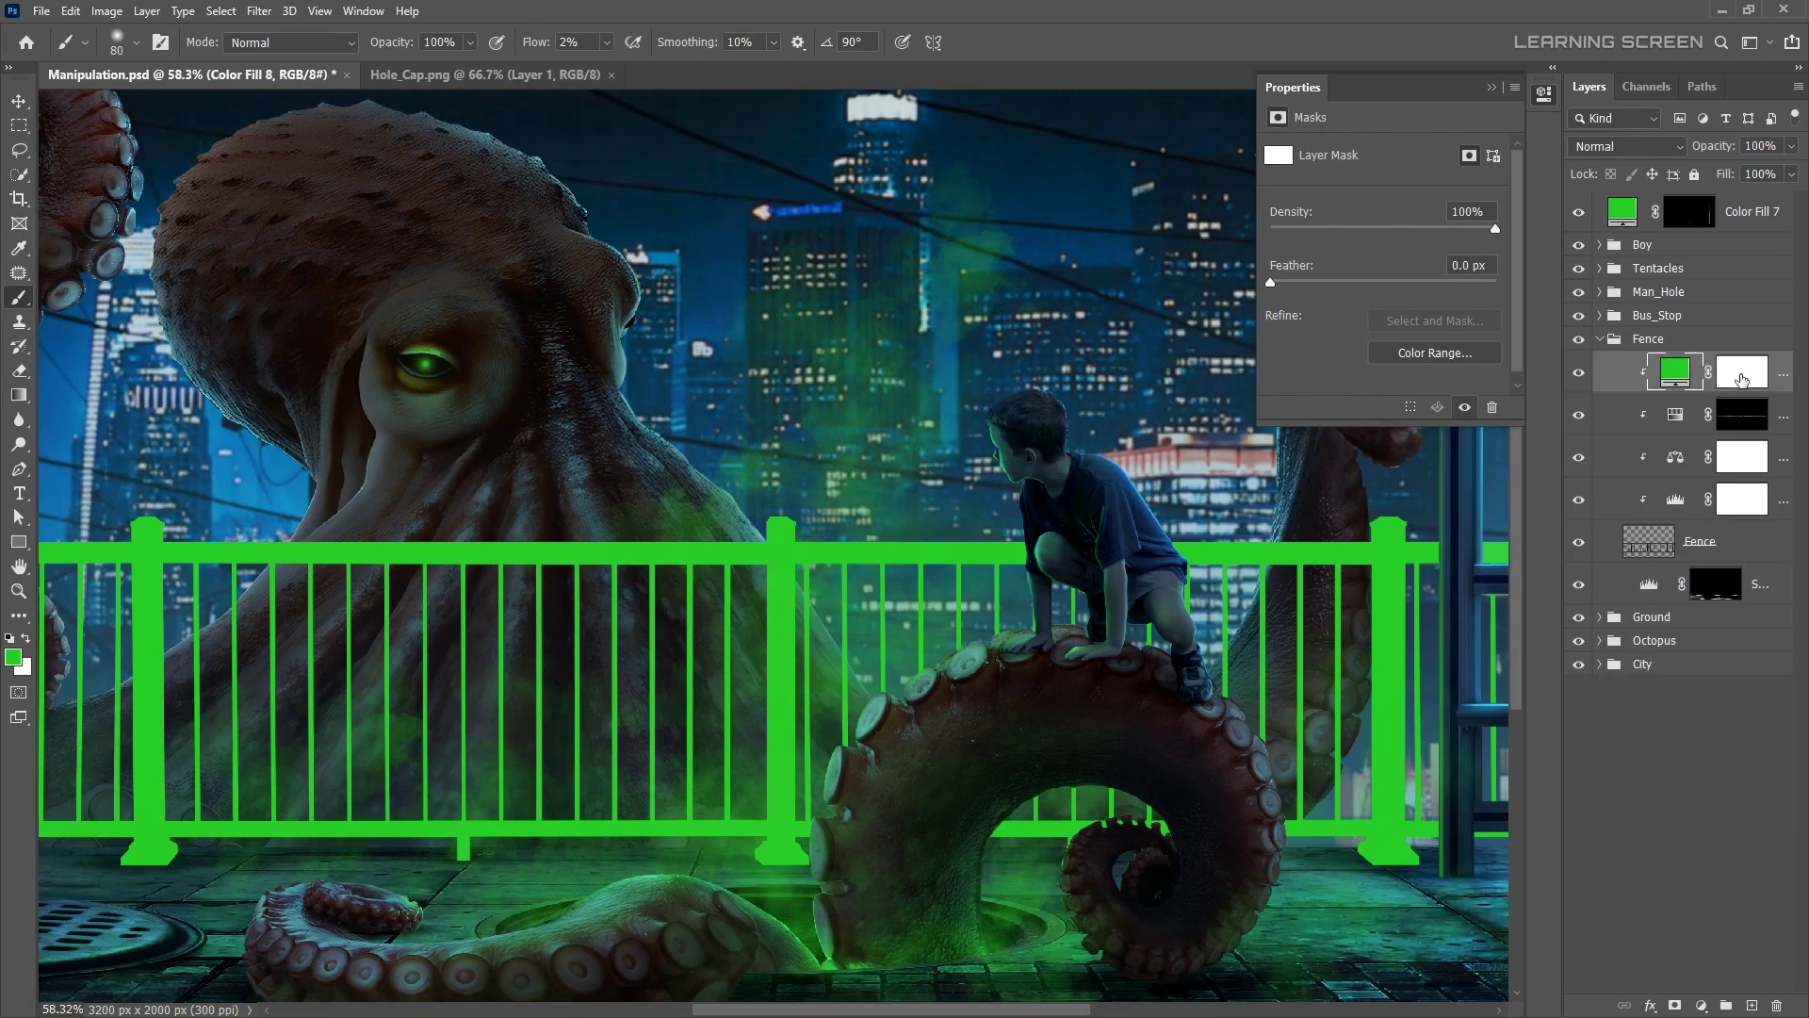
left_click(1742, 379)
key("d")
key("ctrl+i")
left_click_drag(848, 848, 484, 808)
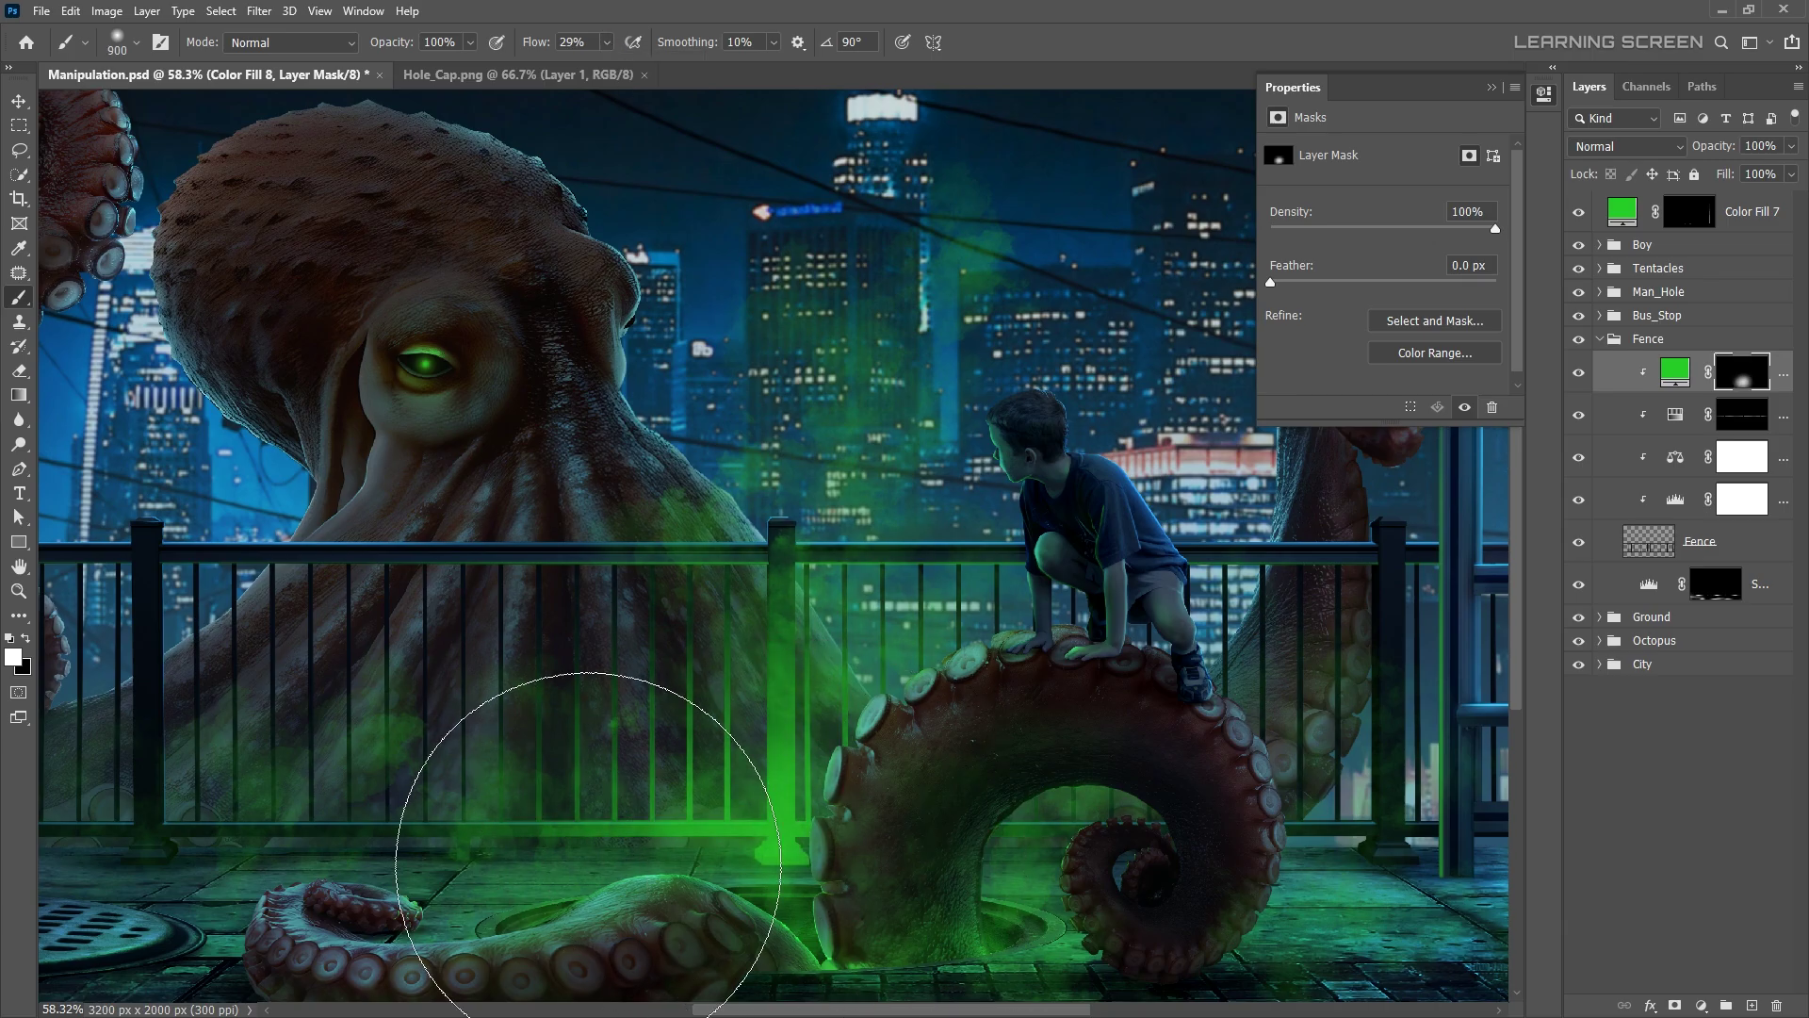
scroll(1090, 747, "down", 1)
left_click(1627, 146)
left_click(1621, 339)
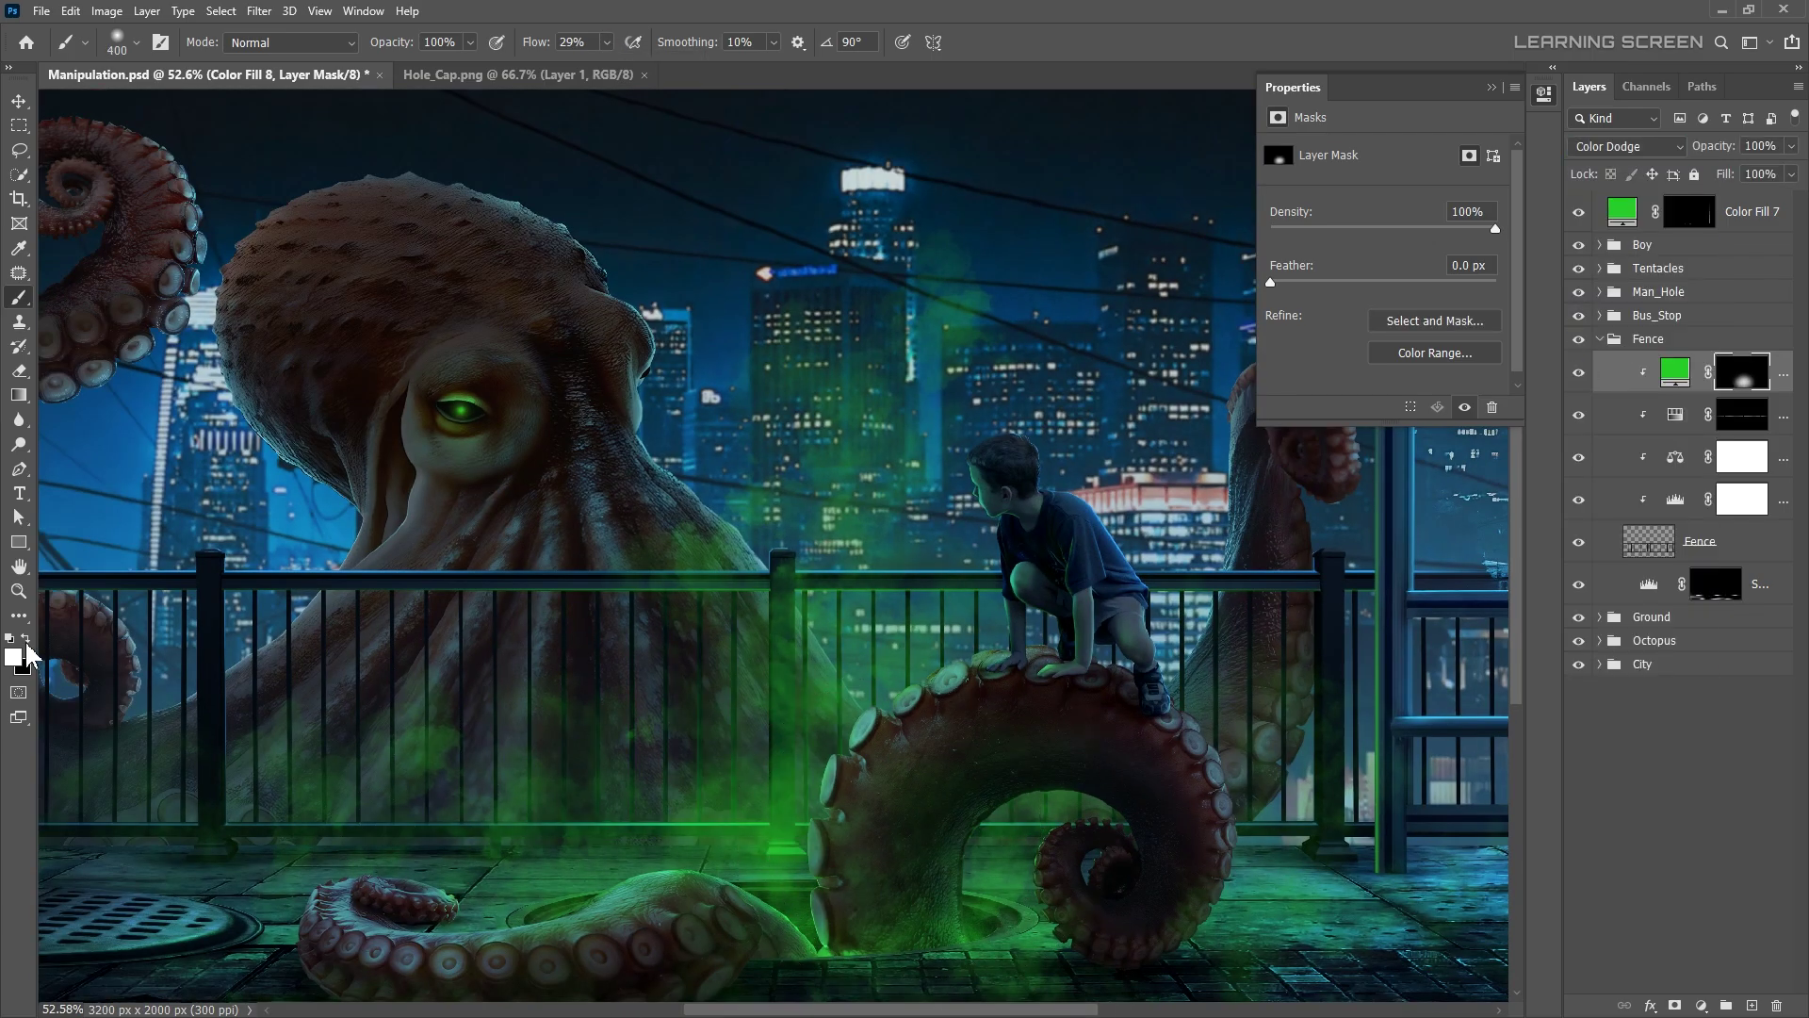
scroll(929, 646, "down", 3)
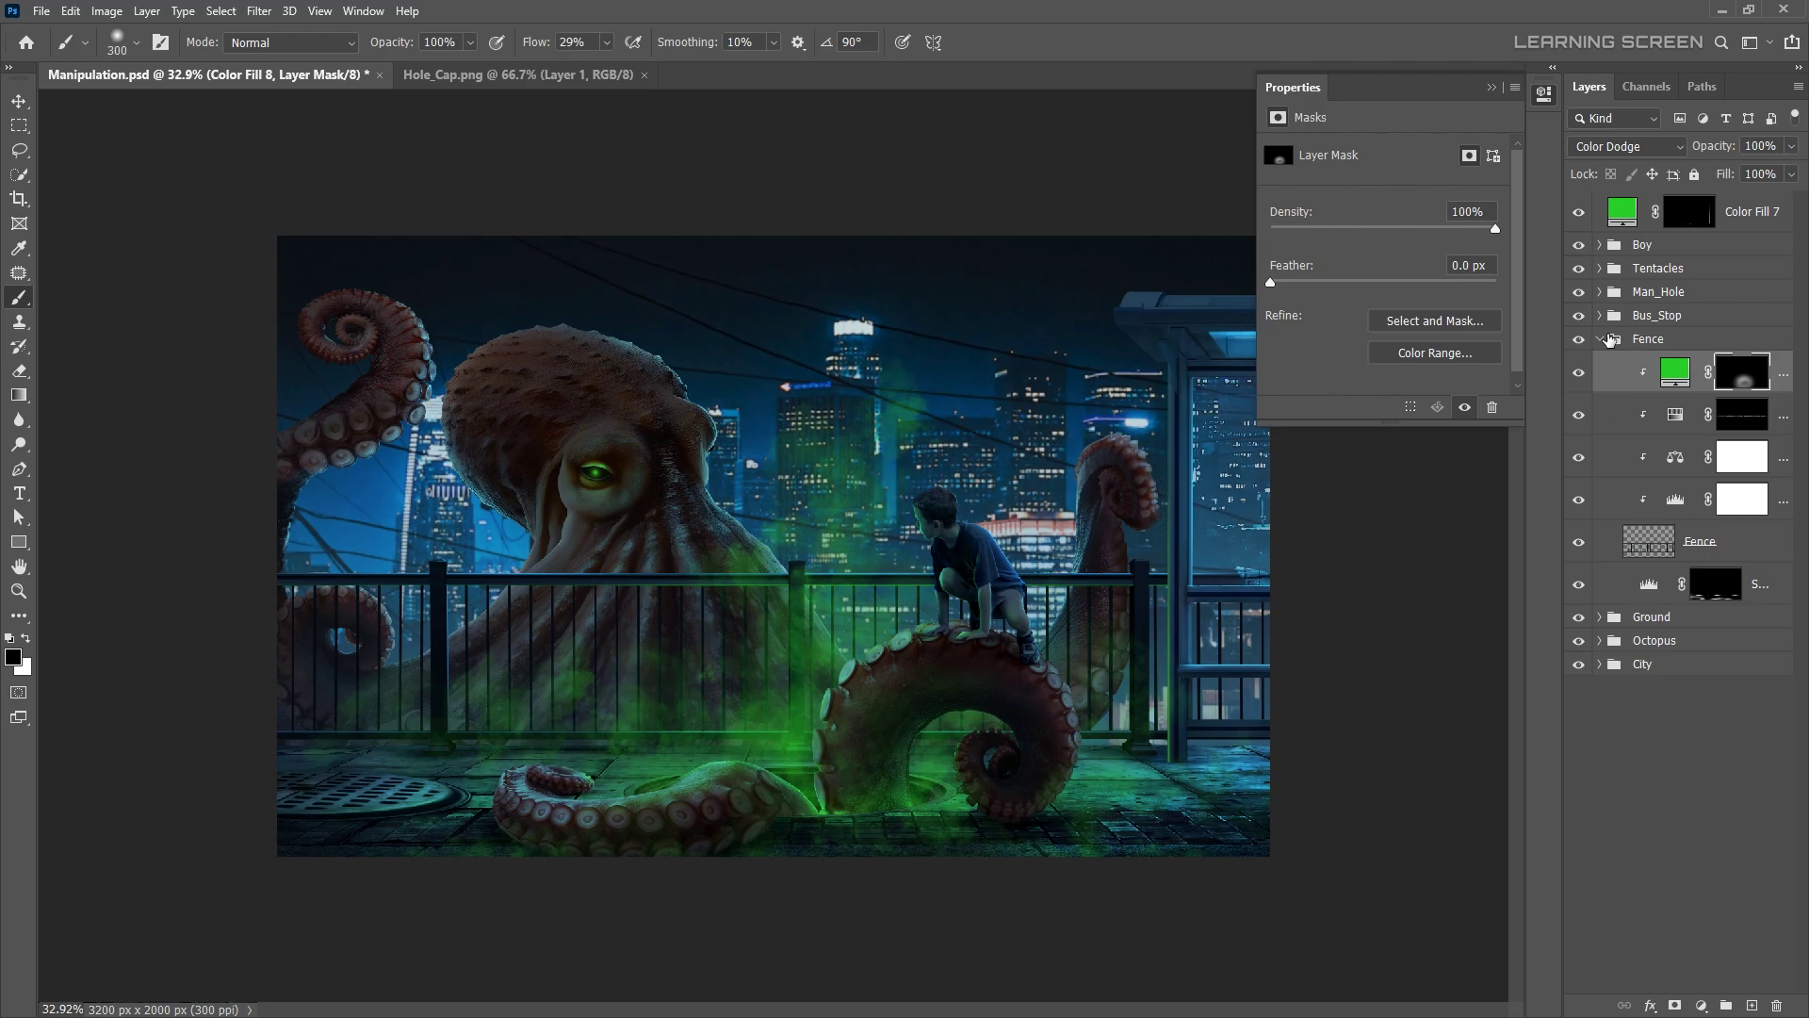
left_click(1669, 400)
- Add a green fill clipped to the bus stop, limit it with Blend If, and mask it black
left_click(1701, 1006)
left_click(1658, 670)
key("Return")
key("ctrl+alt+g")
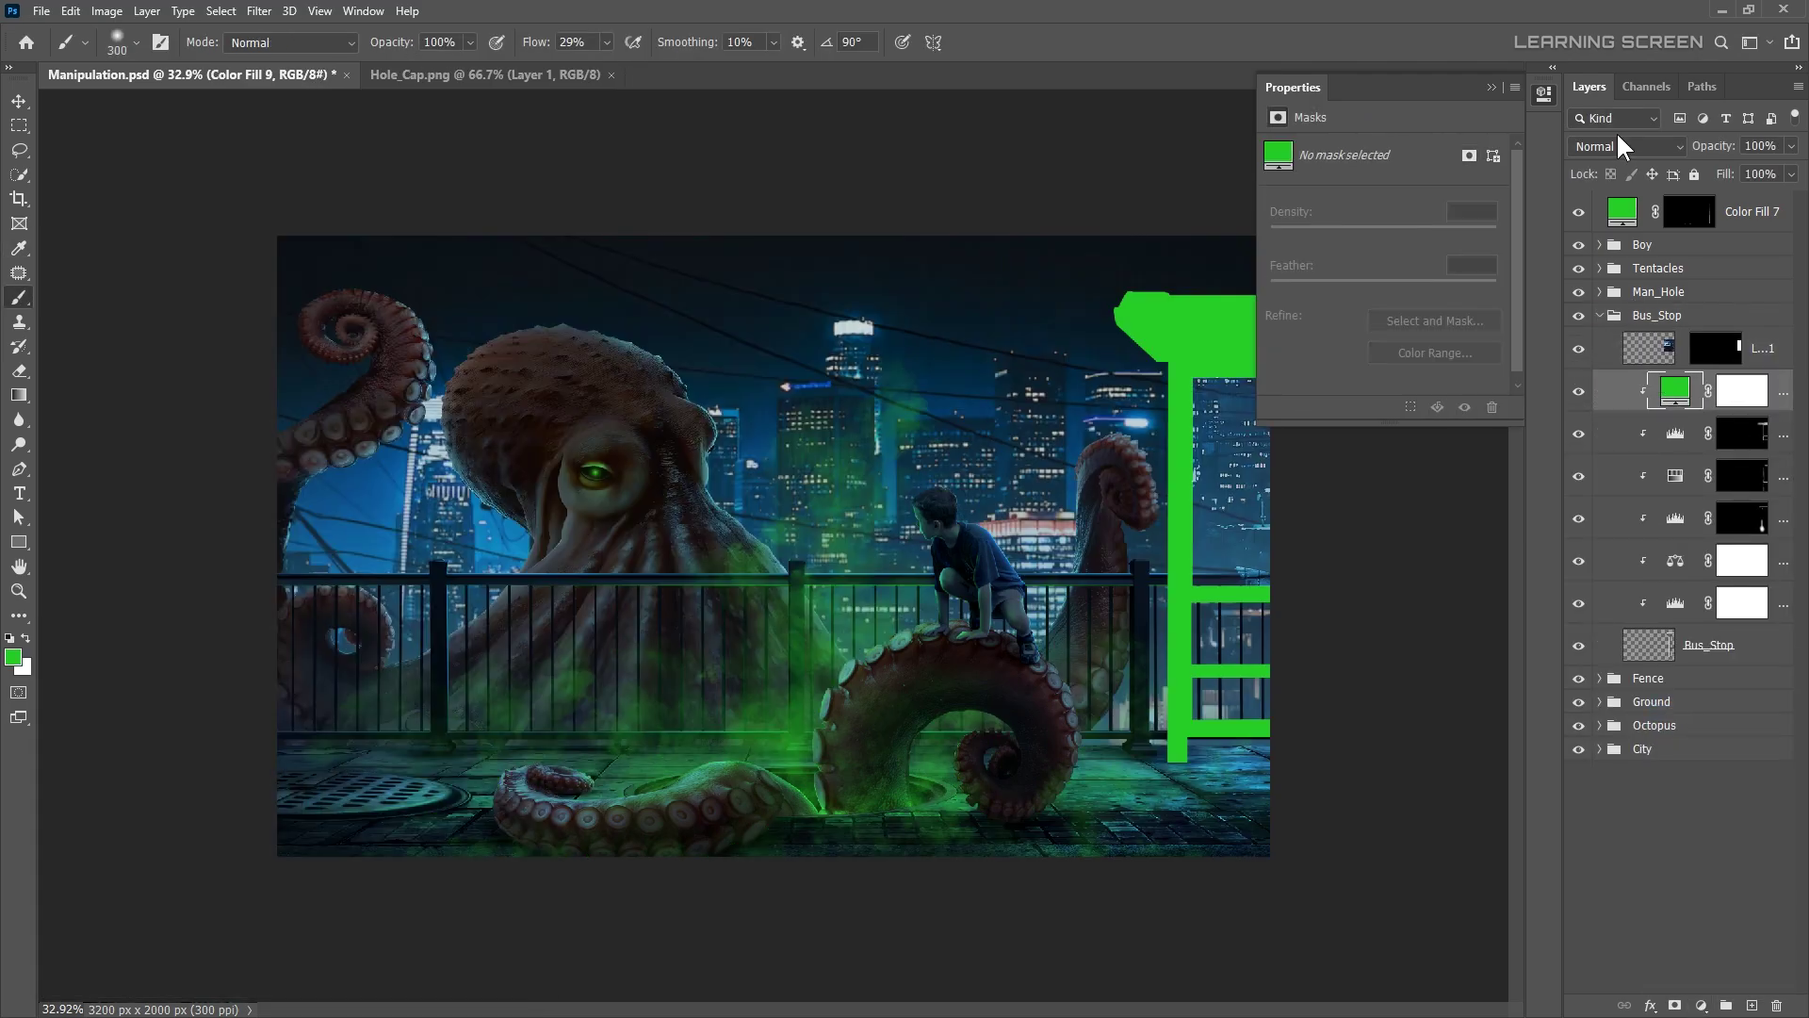
key("alt+shift+d")
left_click(1650, 1005)
left_click(1687, 763)
key("Return")
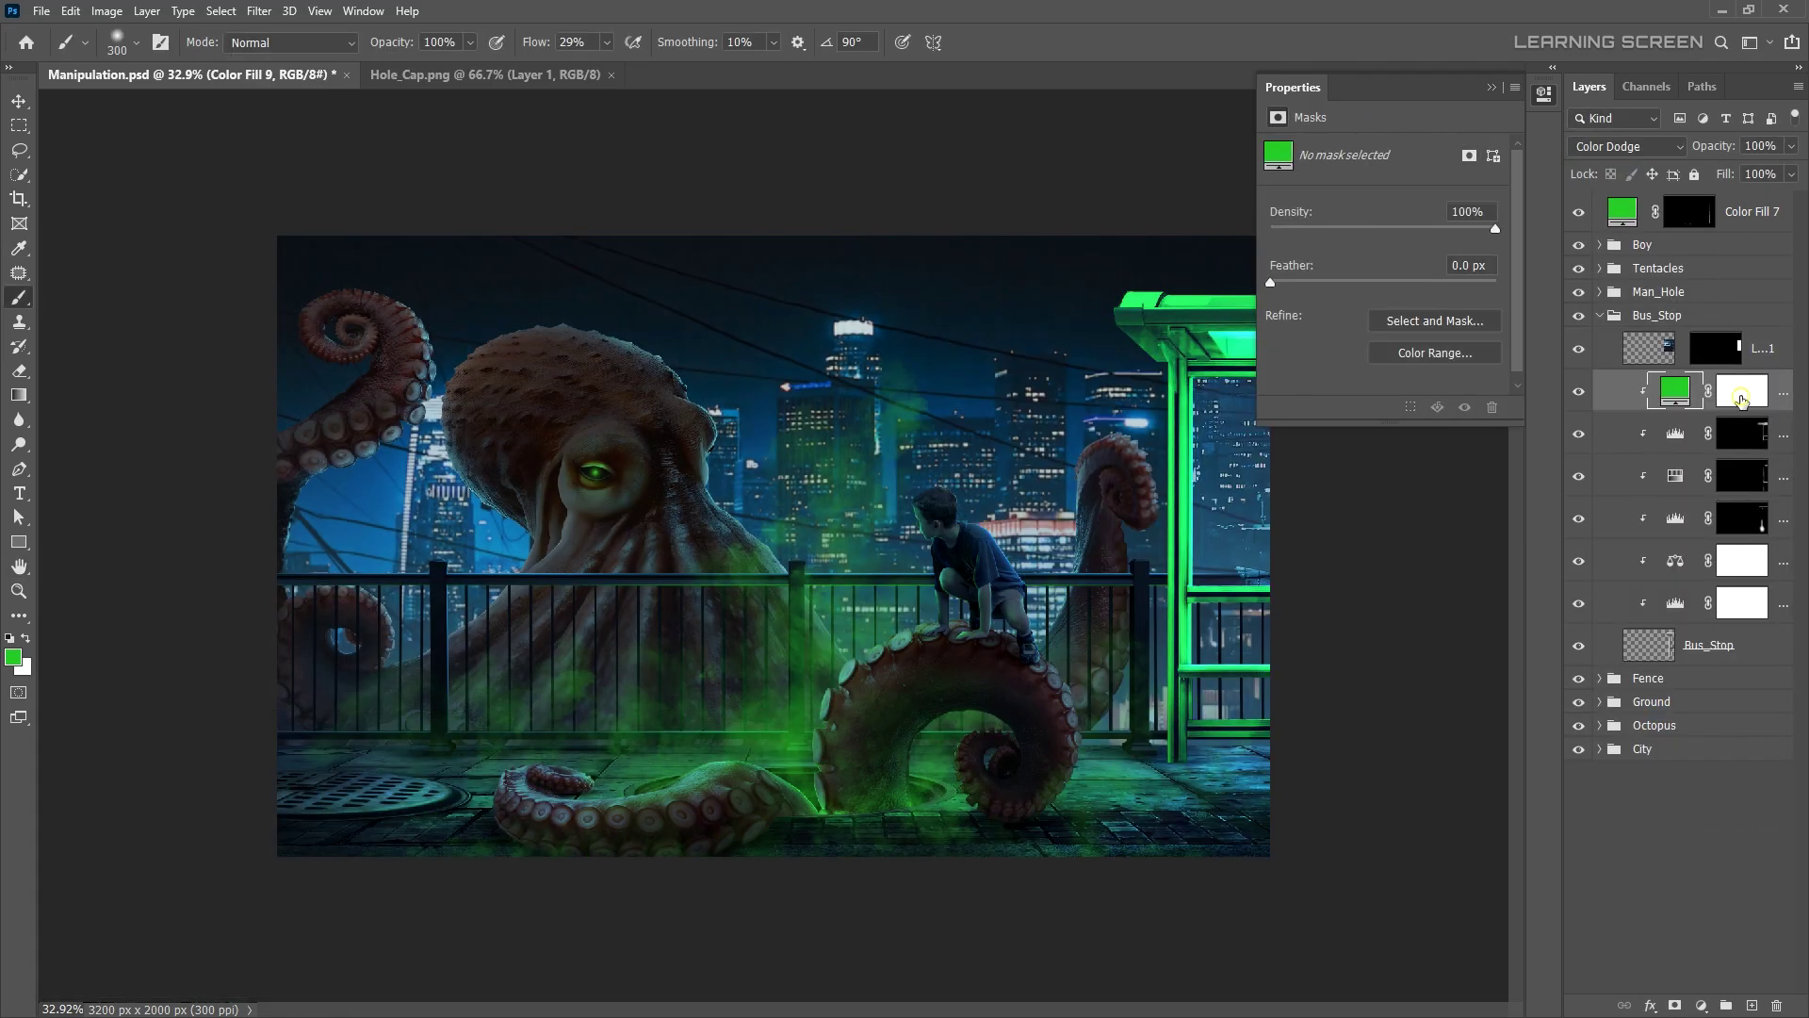
key("ctrl+i")
scroll(1110, 393, "up", 3)
scroll(1110, 393, "down", 3)
- Set the brush to 600 and add a cyan Solid Color fill hidden behind a black mask
key("bracketright")
key("bracketright")
key("bracketright")
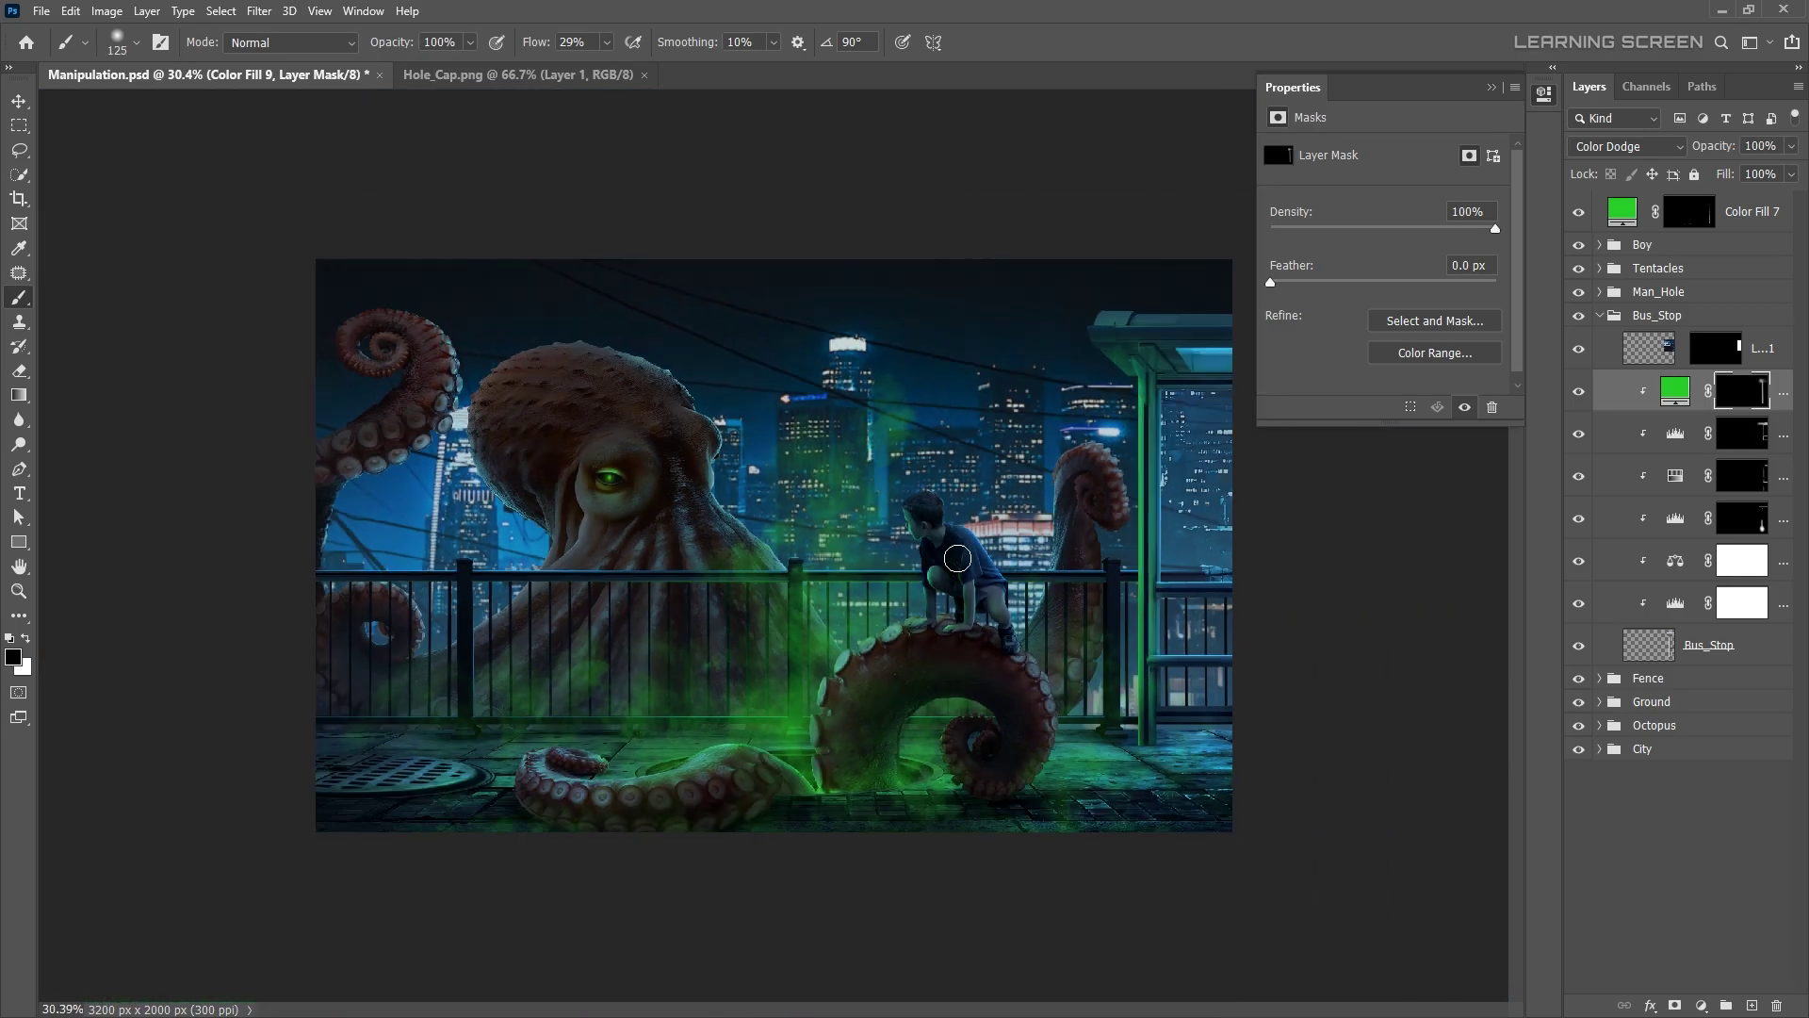
scroll(1062, 629, "down", 5)
scroll(1083, 525, "up", 7)
left_click_drag(1083, 525, 926, 656)
scroll(926, 656, "down", 3)
left_click(1700, 1006)
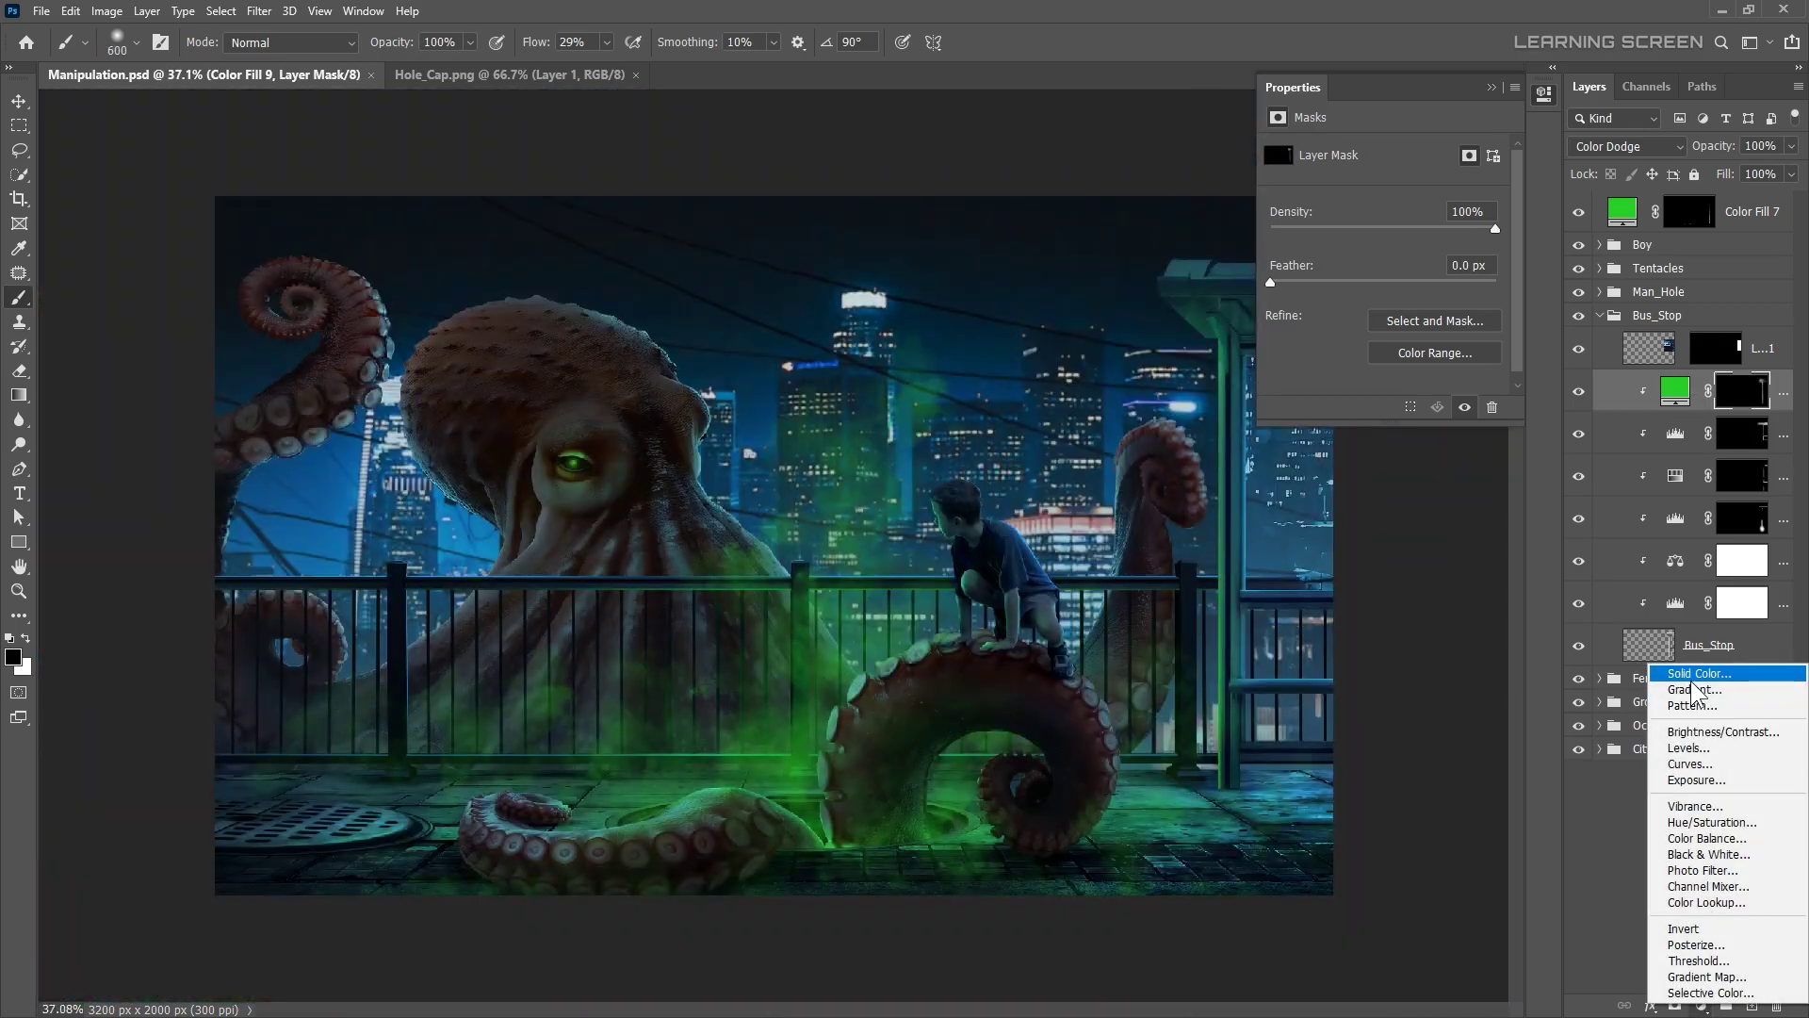
left_click(1603, 670)
left_click(480, 670)
key("ctrl+i")
key("x")
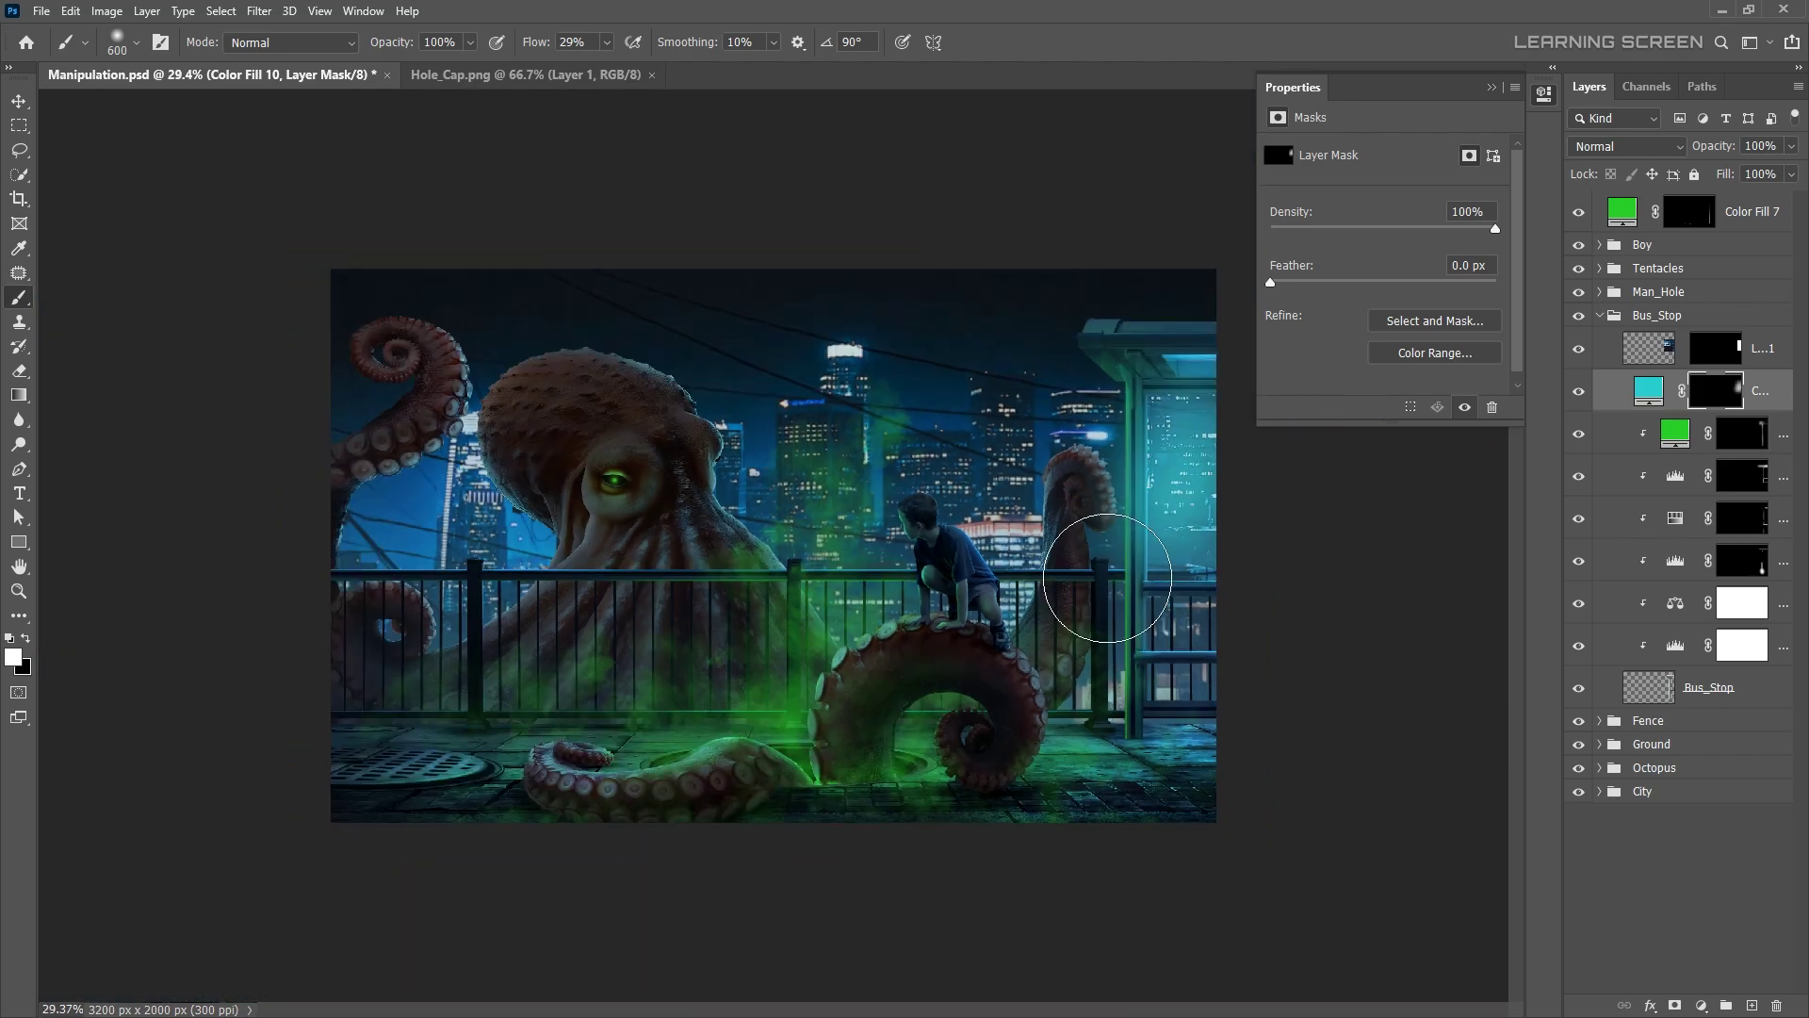
- Paint cyan light near the bus stop at 12% flow, set Screen, and move the fill below Bus_Stop
scroll(1226, 507, "up", 5)
key("bracketright")
key("bracketright")
key("bracketright")
left_click(607, 43)
left_click_drag(604, 64, 591, 64)
scroll(1070, 444, "down", 6)
key("bracketright")
key("bracketright")
key("bracketright")
left_click(1071, 444)
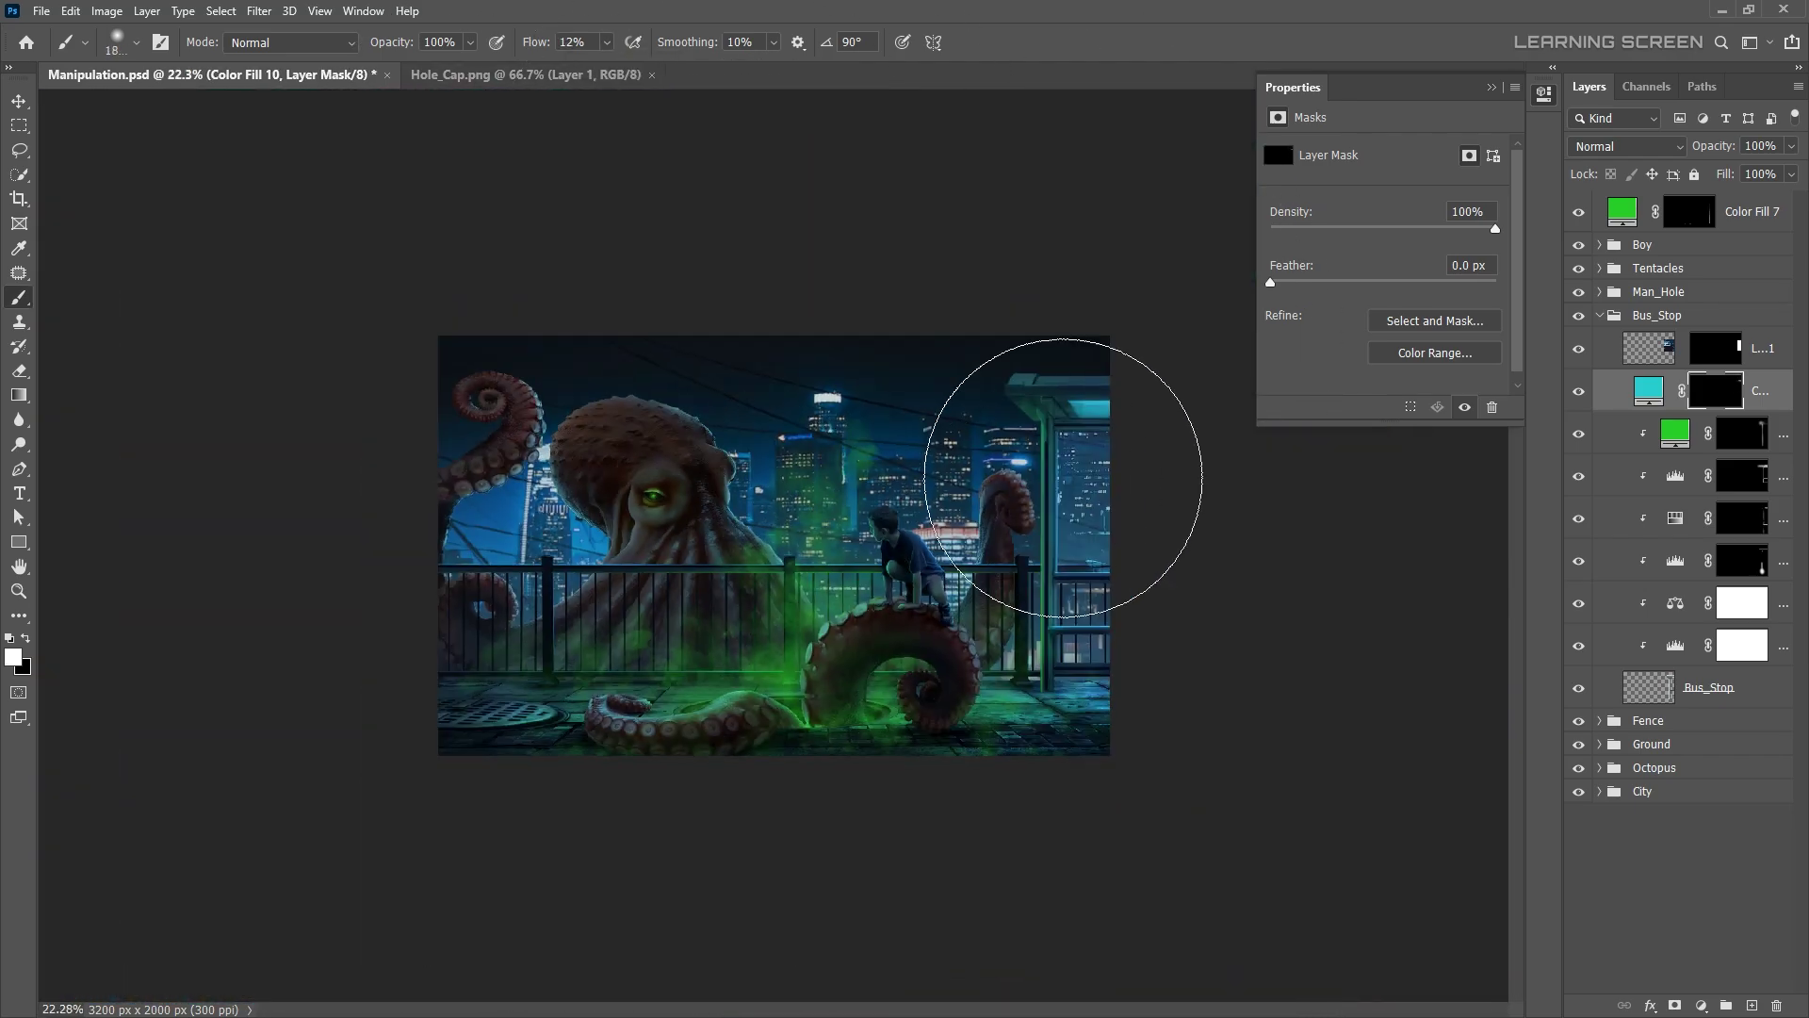
left_click(1626, 146)
left_click(1608, 311)
left_click_drag(1649, 390, 1663, 695)
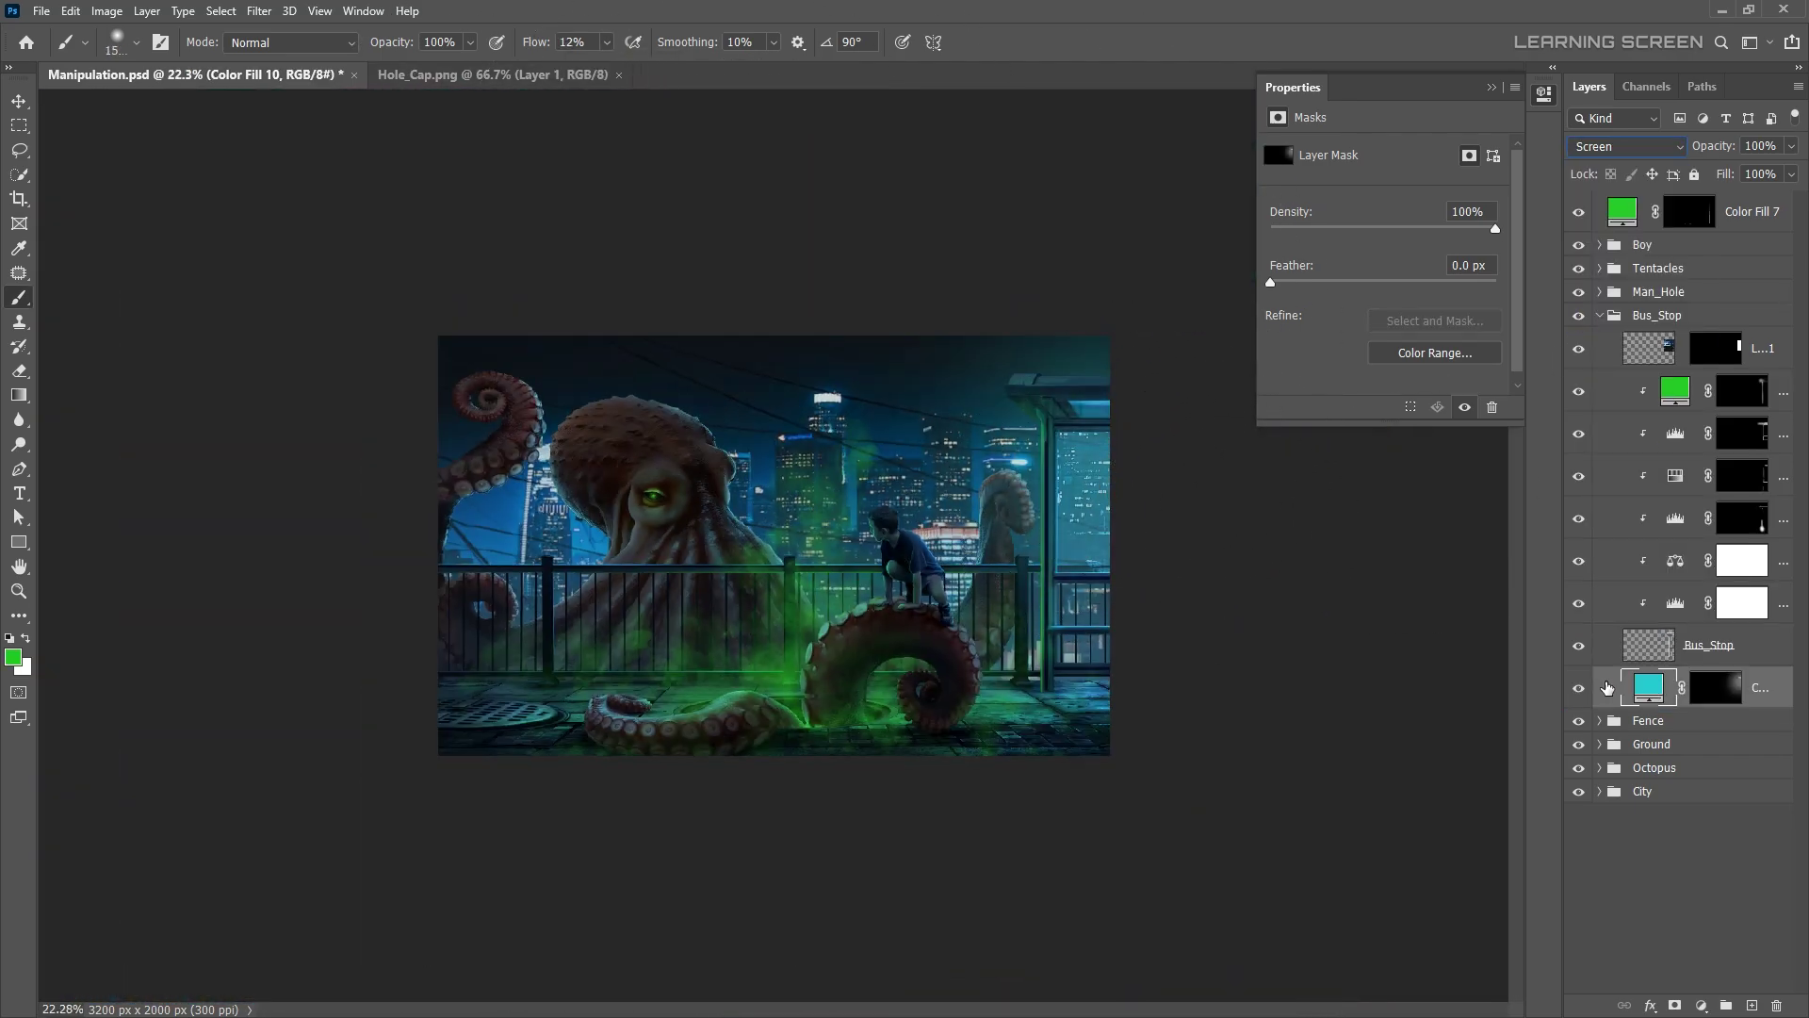
- Adjust the cyan fill colour, add an empty layer, and sample cyan from the bus-stop light
double_click(1648, 389)
left_click(481, 670)
key("ctrl+shift+alt+n")
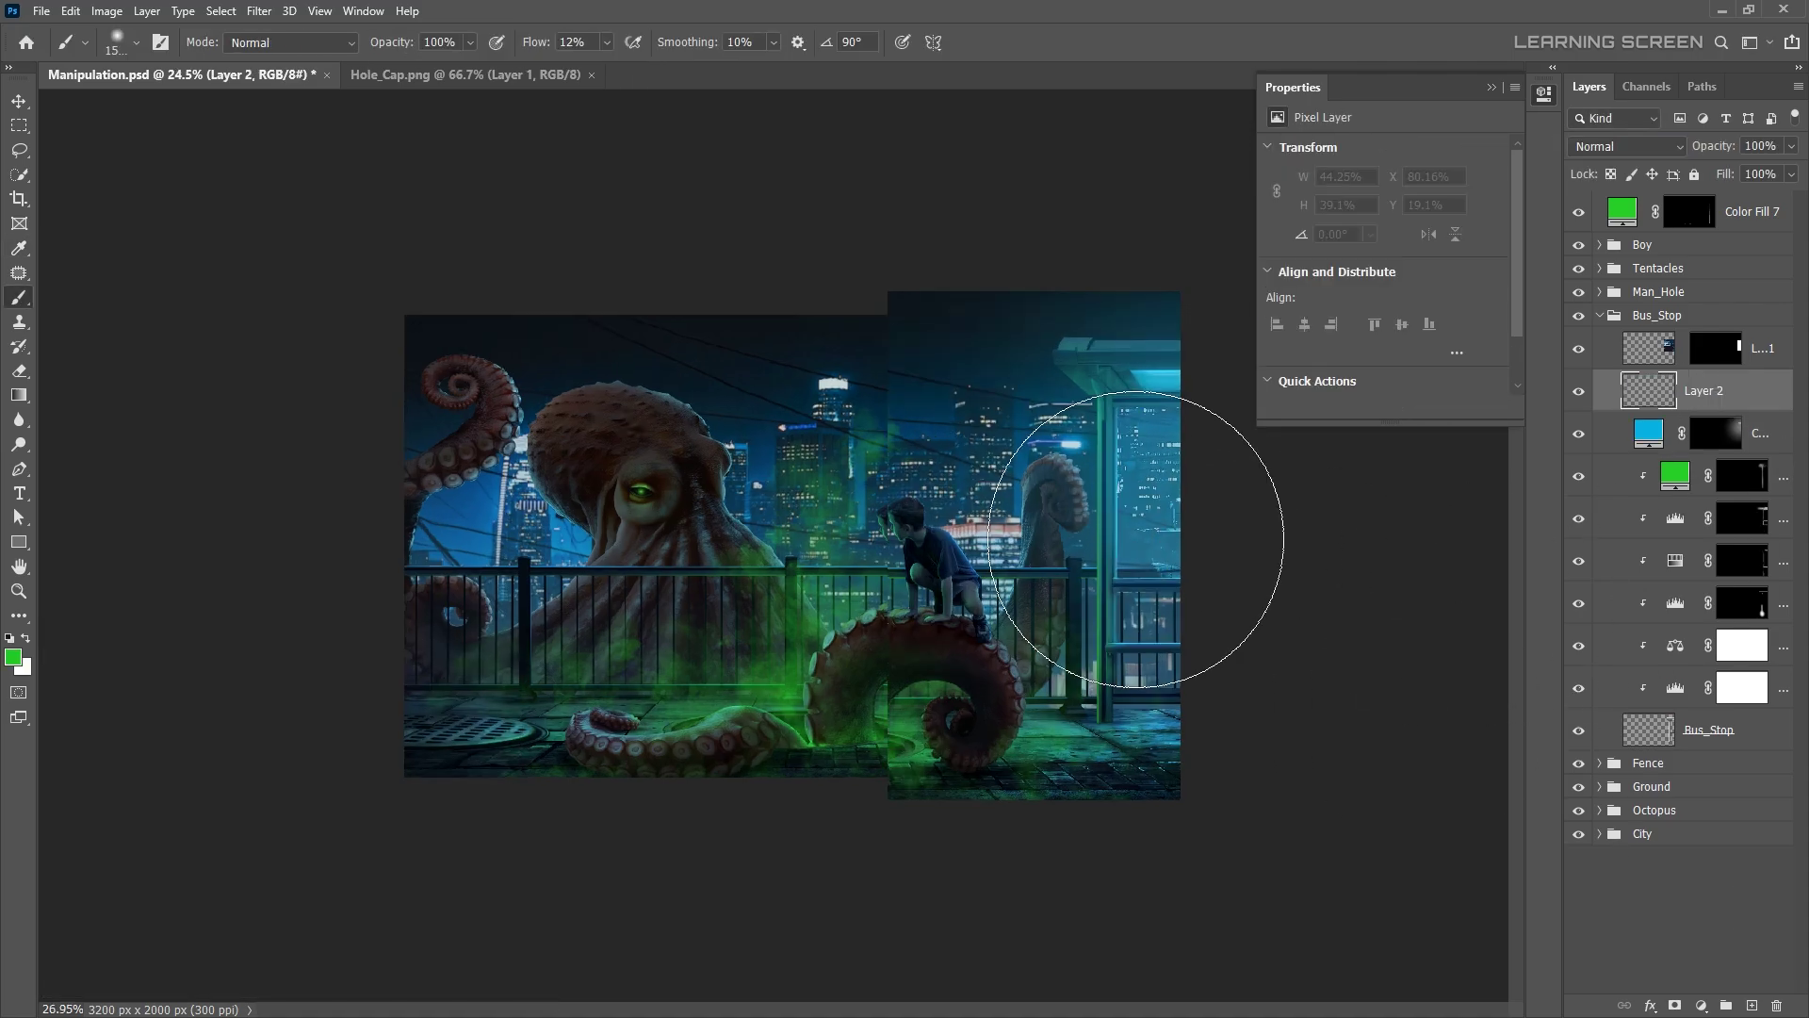
scroll(1212, 485, "up", 5)
left_click(13, 657)
left_click(806, 354)
key("Return")
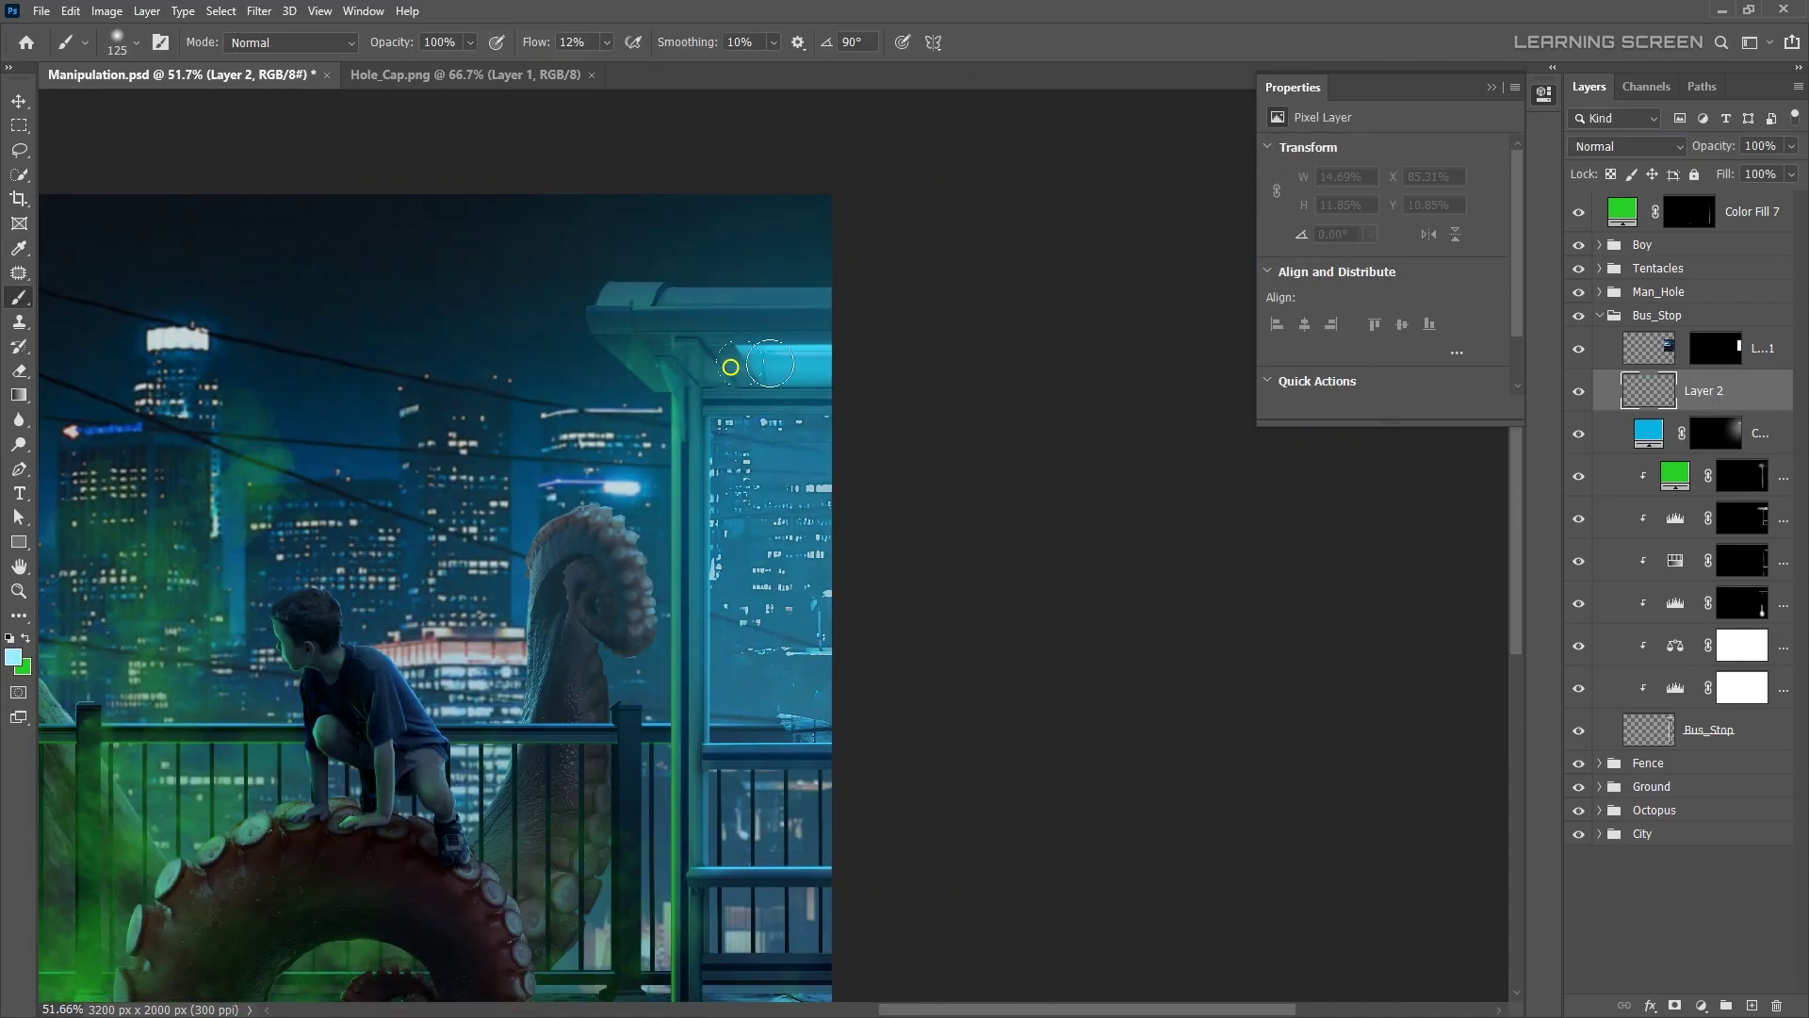
scroll(1030, 396, "up", 5)
scroll(1050, 590, "down", 8)
scroll(721, 672, "up", 6)
left_click(1599, 315)
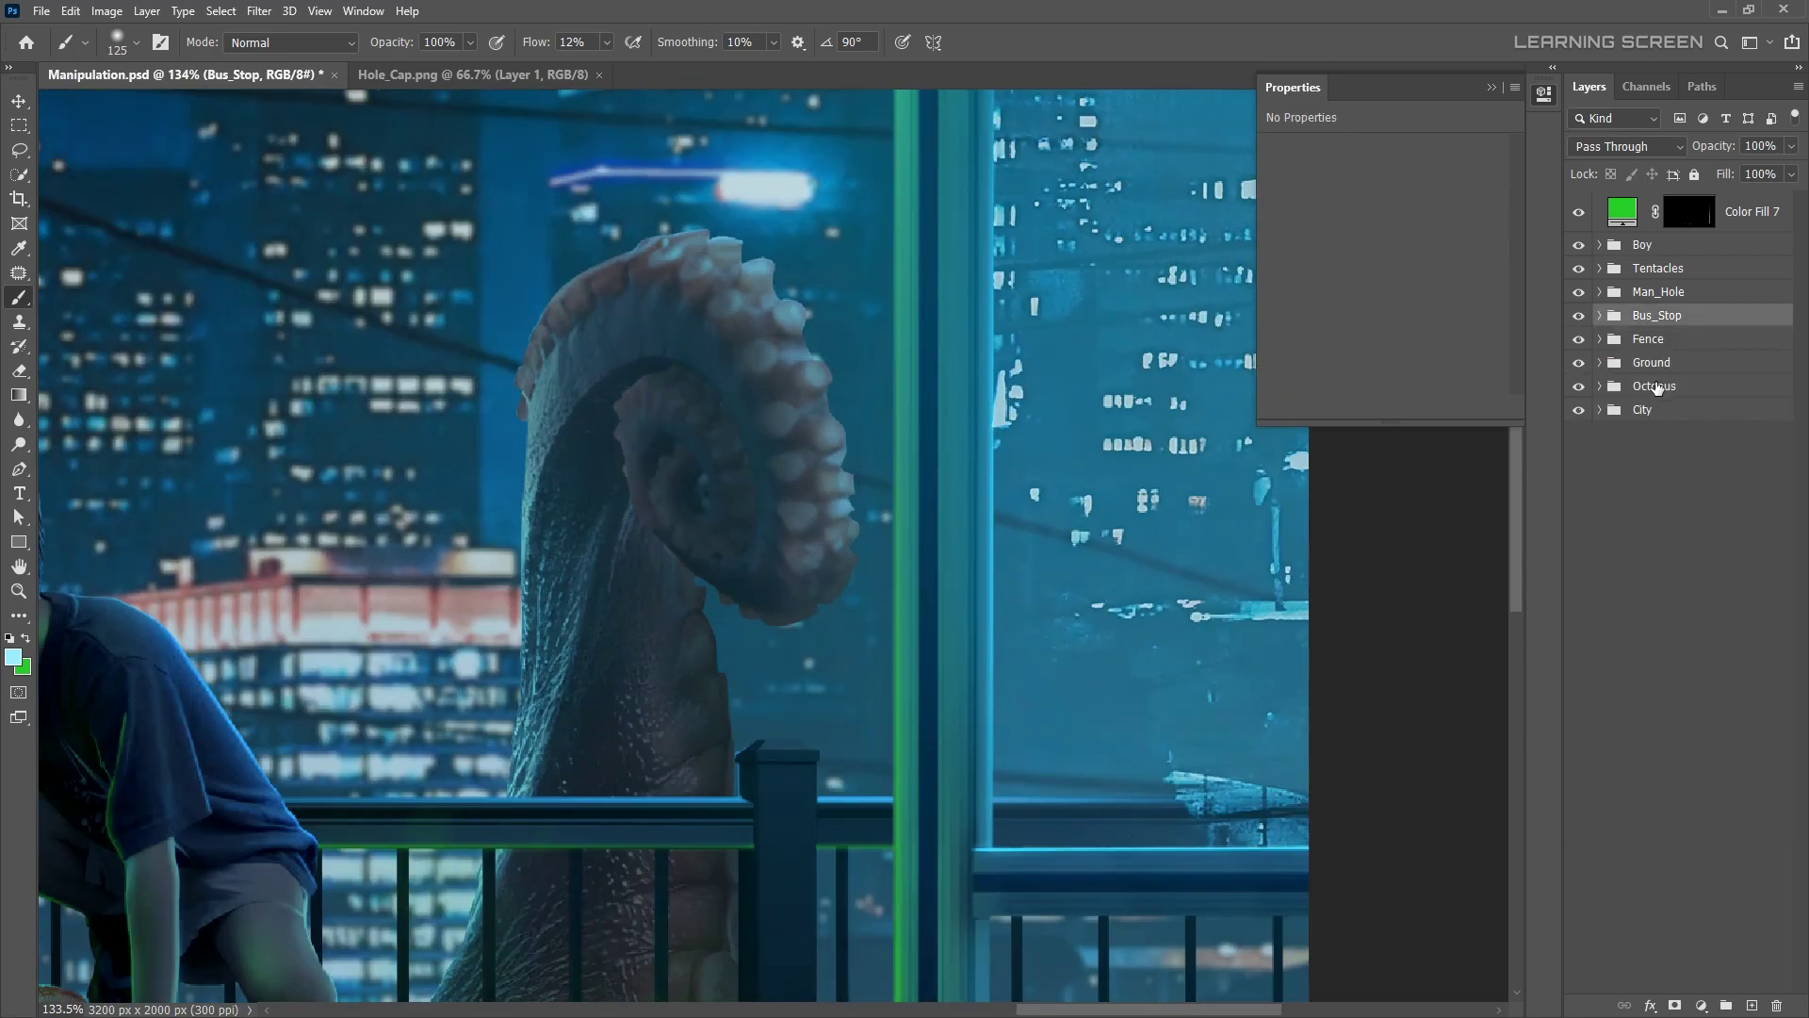
left_click(1599, 385)
scroll(1677, 566, "down", 5)
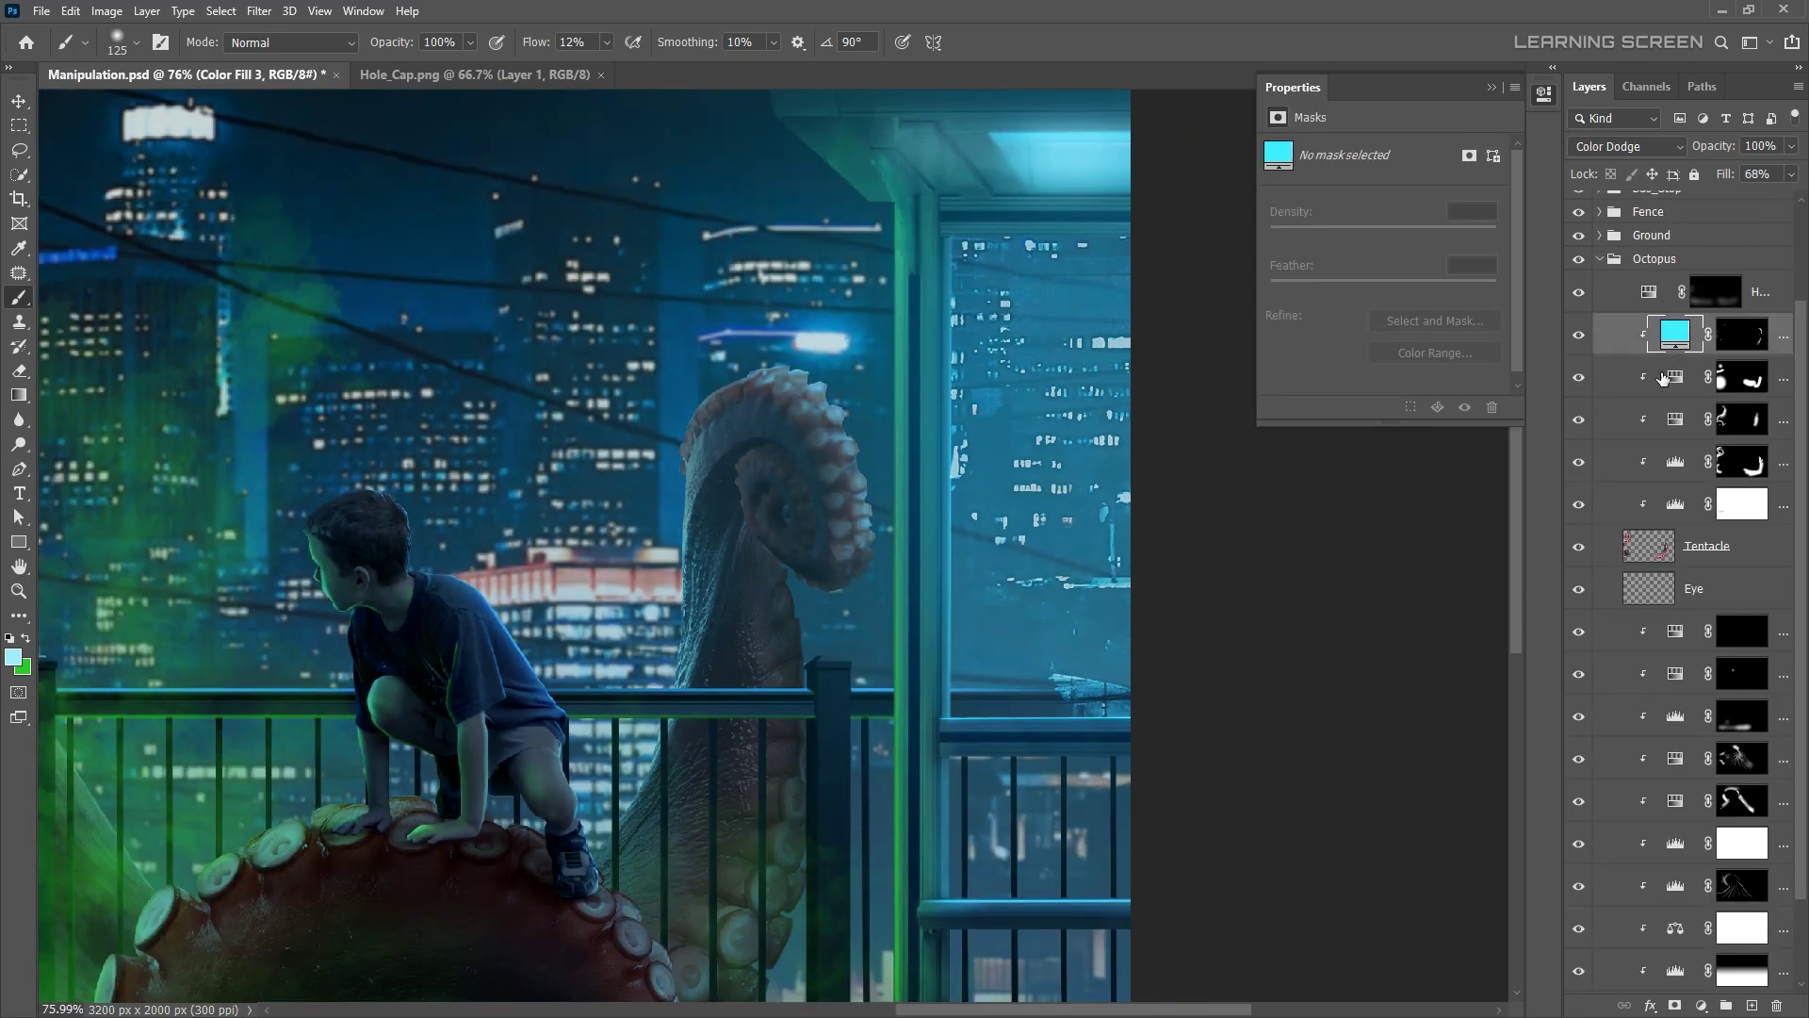
- Add a clipped green solid fill with a black mask and paint the glow onto the back tentacle
left_click(1702, 1006)
left_click(1696, 679)
left_click(477, 671)
key("shift+alt+d")
key("ctrl+alt+g")
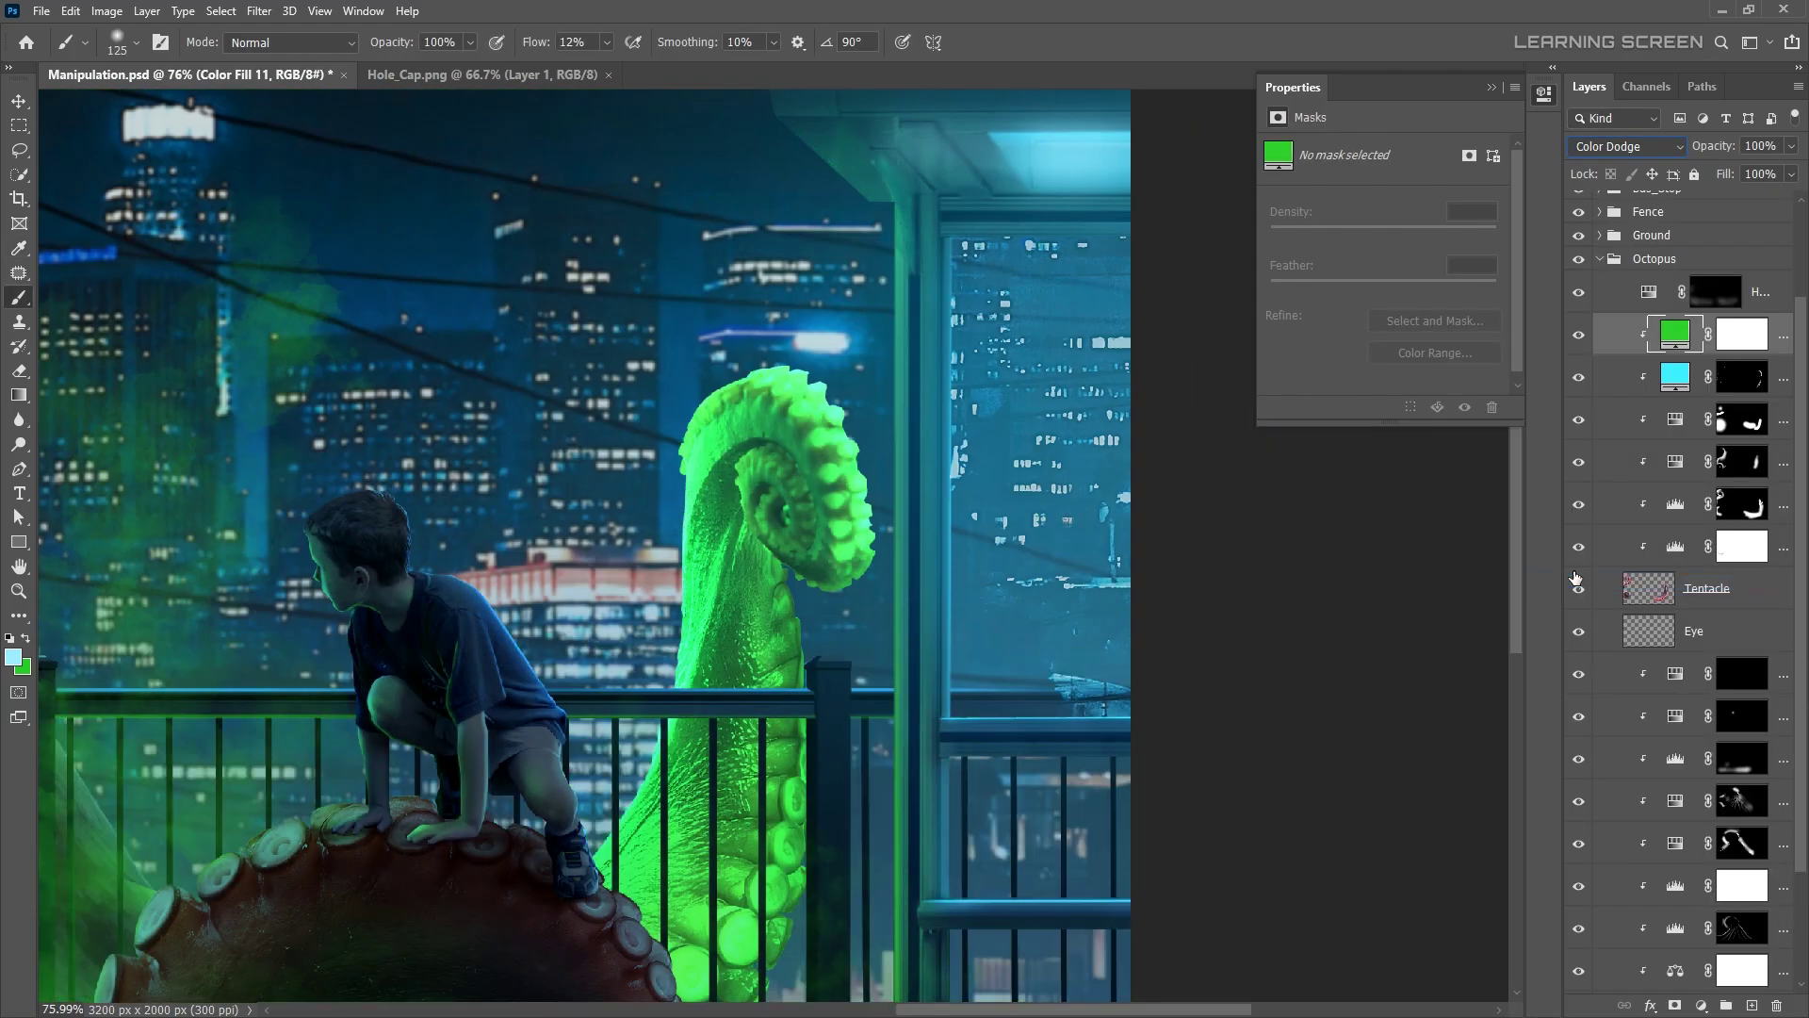
key("ctrl+i")
scroll(828, 505, "up", 2)
left_click_drag(753, 772, 842, 345)
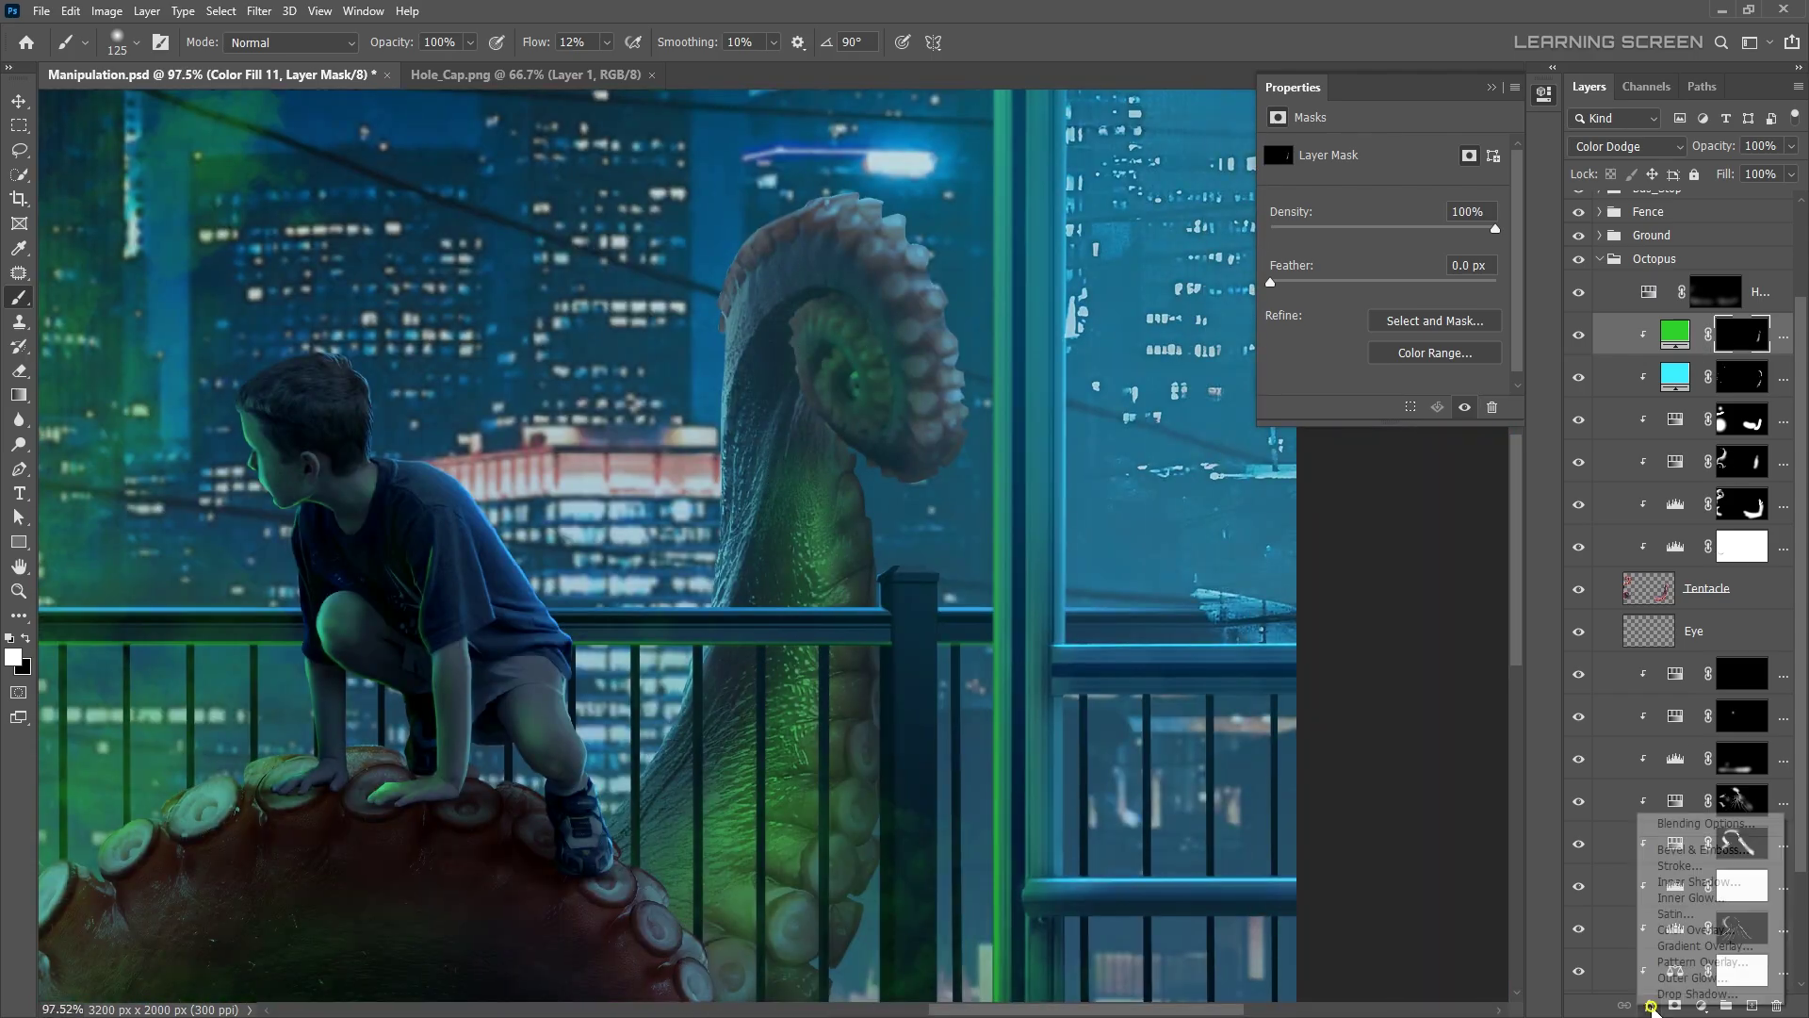
- Release the green fill from its clipping and collapse the Octopus group
left_click(1705, 822)
left_click_drag(1259, 196, 1522, 196)
key("Return")
scroll(320, 625, "down", 3)
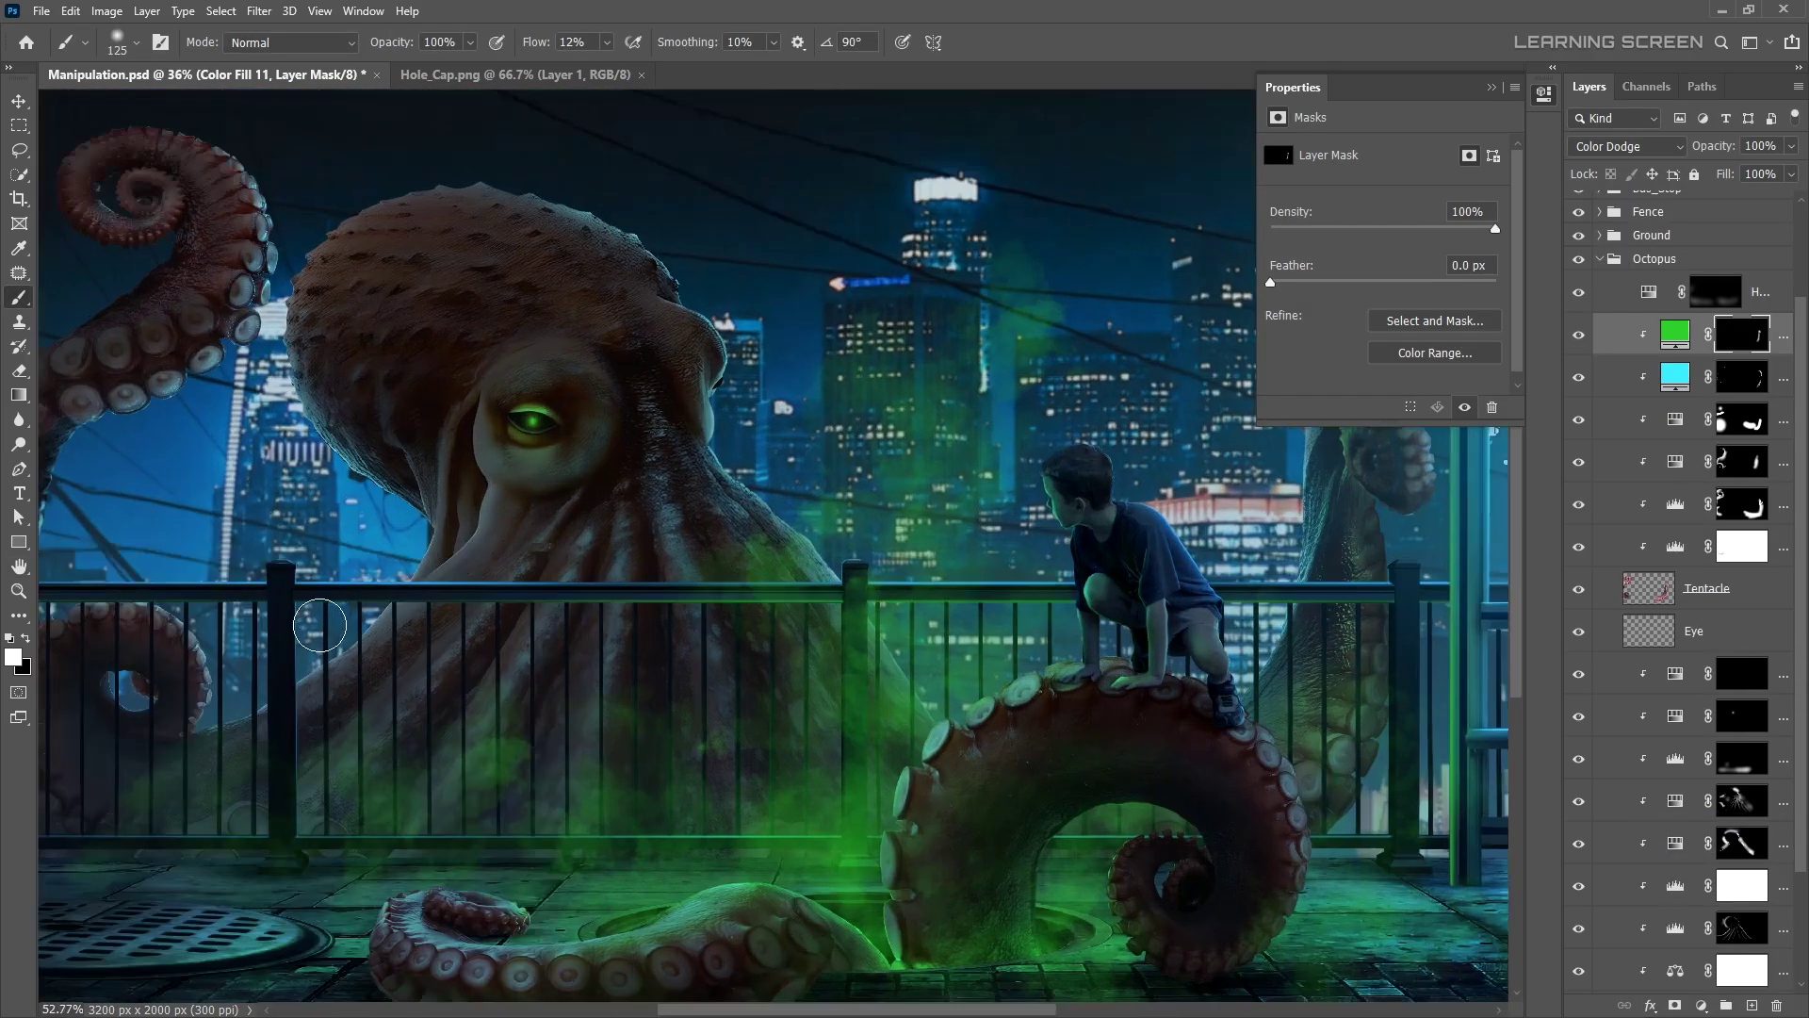
scroll(321, 625, "down", 2)
key("ctrl+alt+g")
key("ctrl+alt+g")
scroll(719, 694, "up", 1)
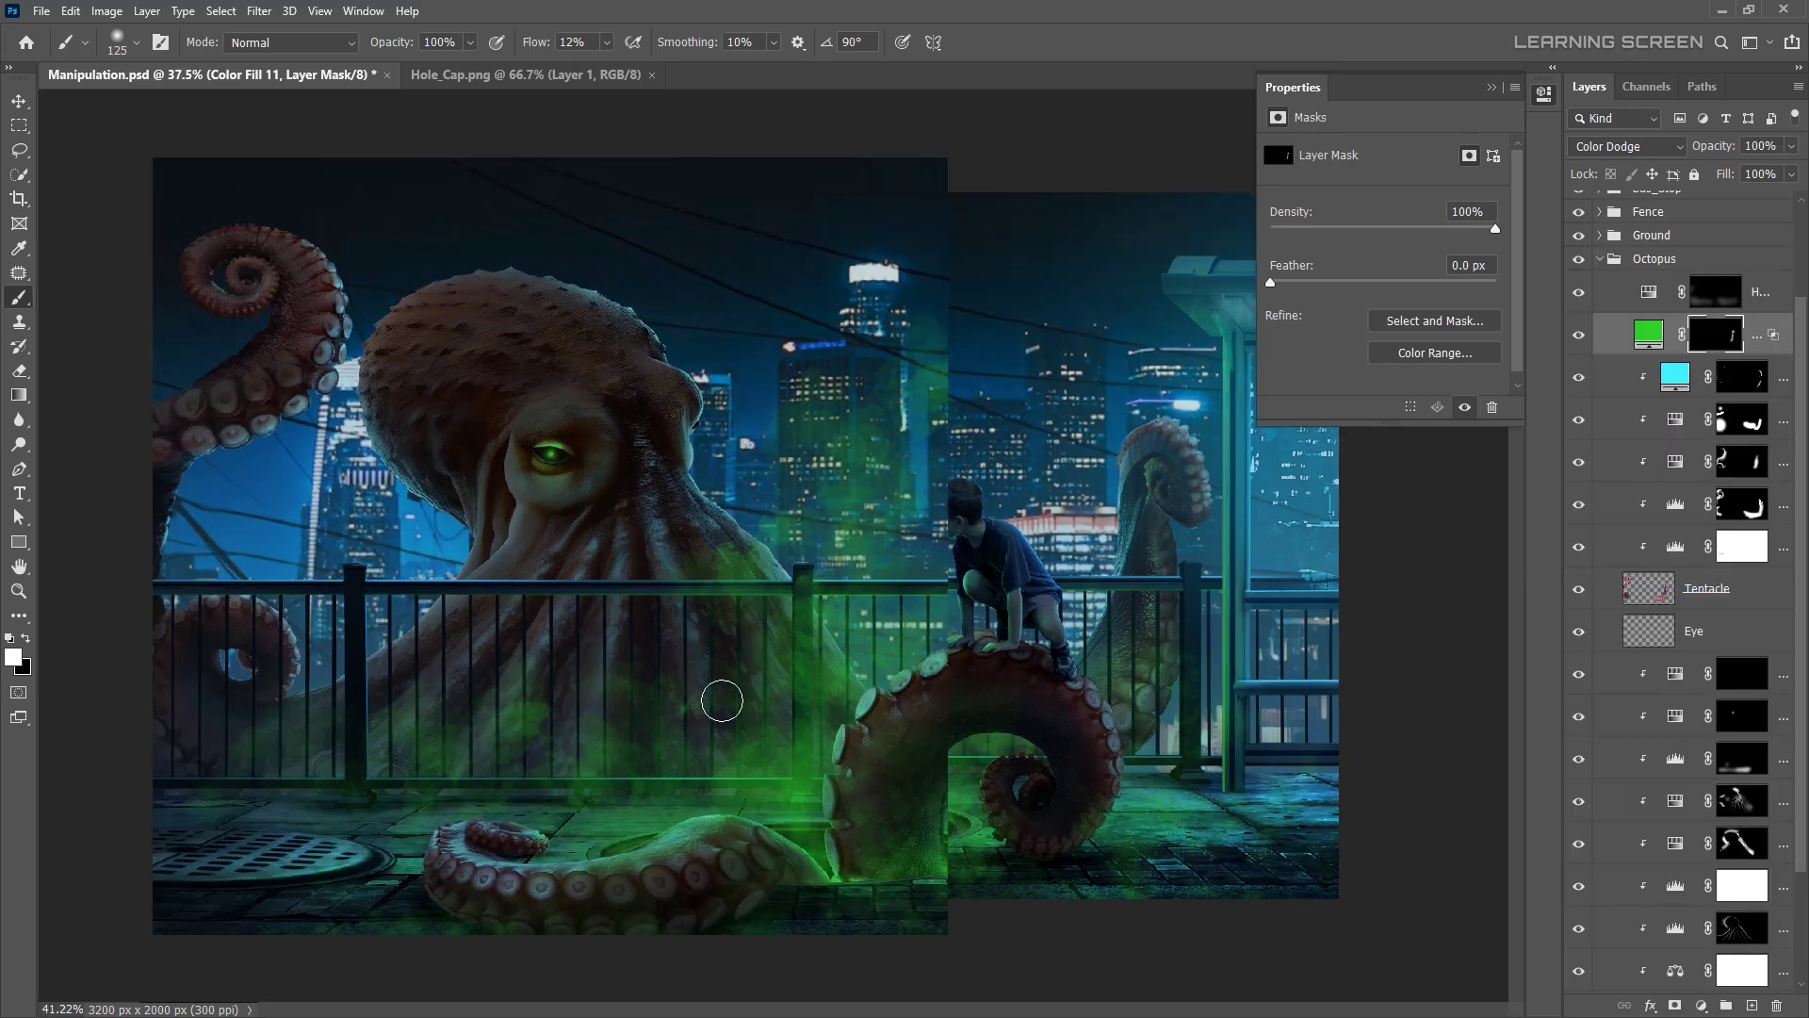
scroll(921, 726, "up", 2)
scroll(639, 389, "up", 3)
scroll(367, 515, "down", 3)
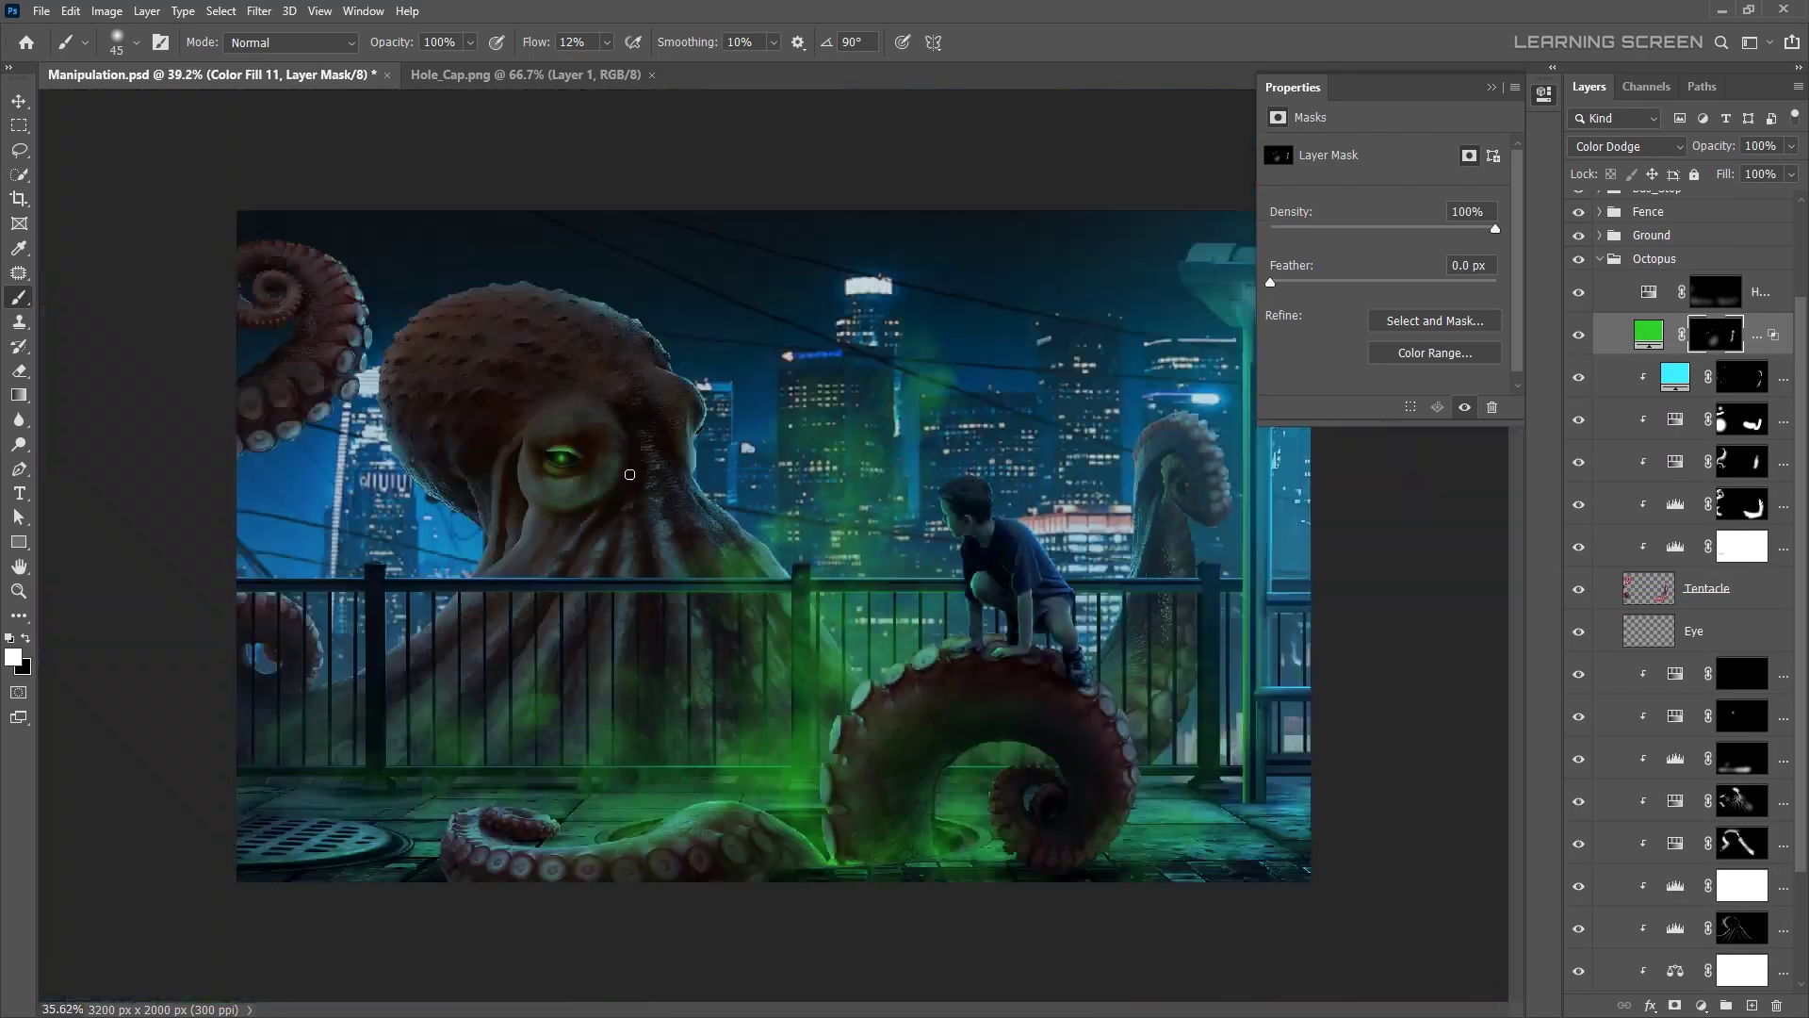
scroll(626, 464, "up", 2)
scroll(612, 490, "down", 4)
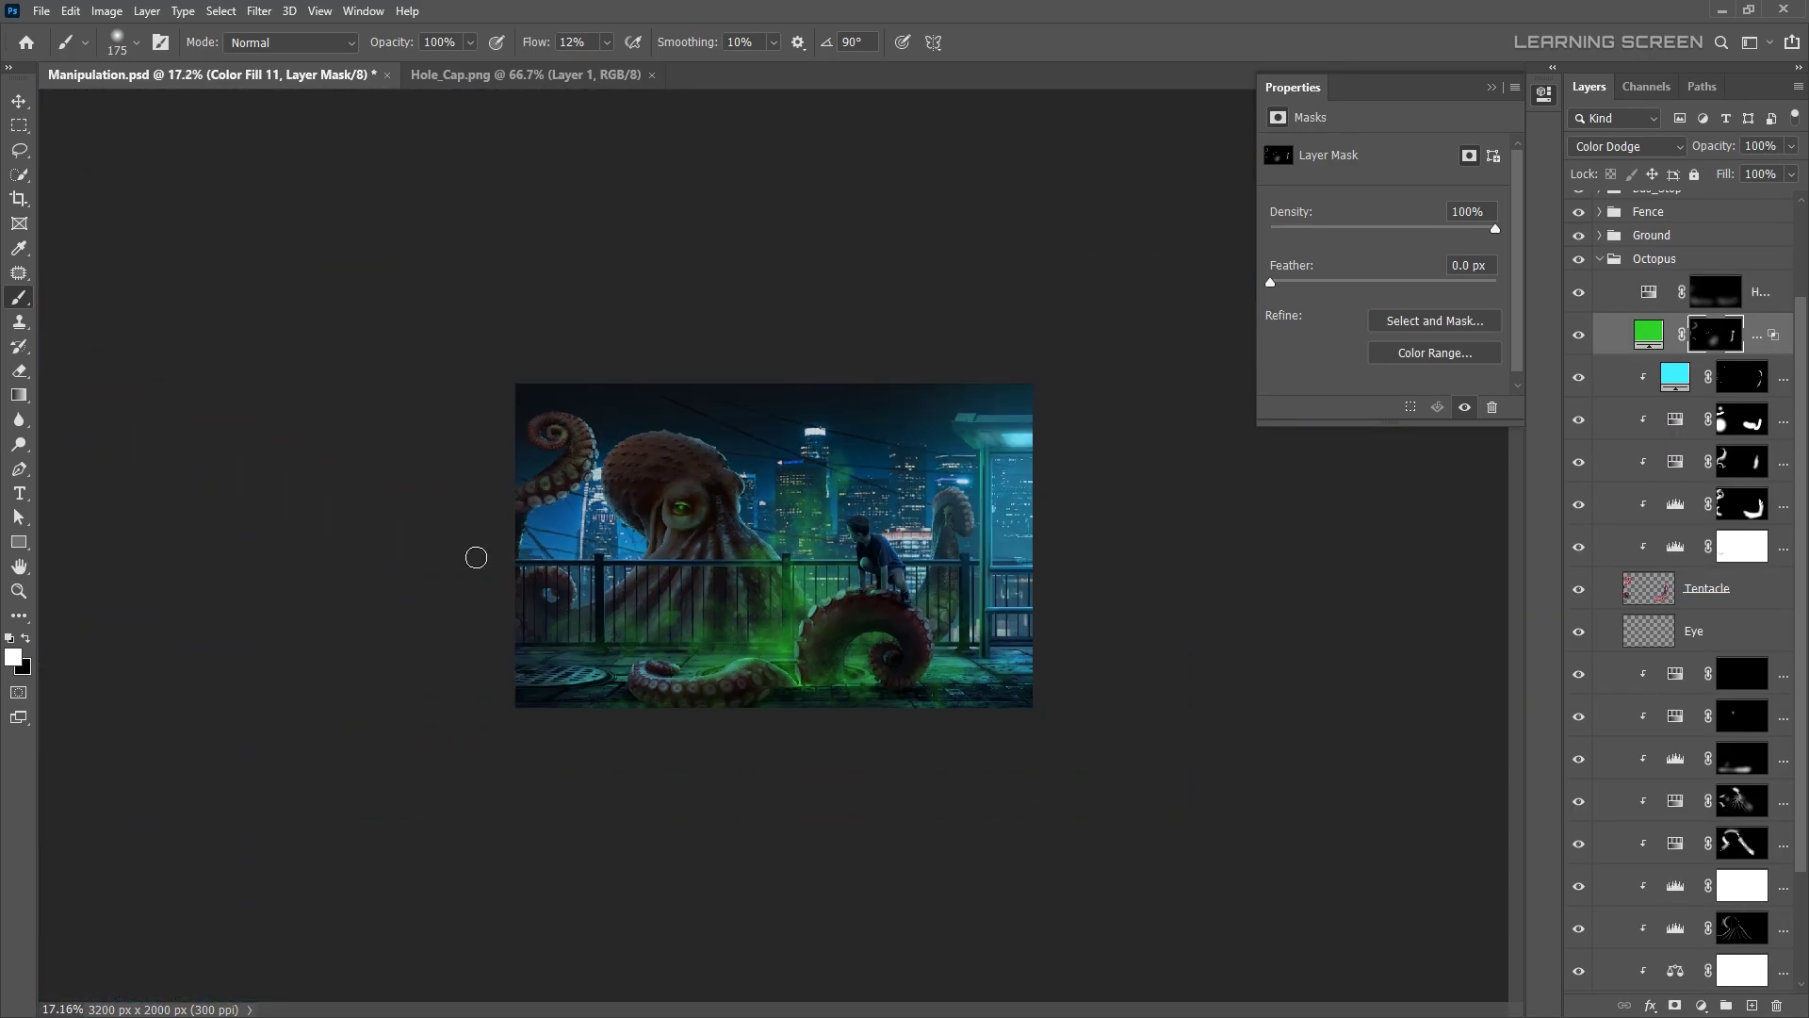
scroll(678, 509, "up", 1)
scroll(894, 475, "down", 1)
left_click(1599, 260)
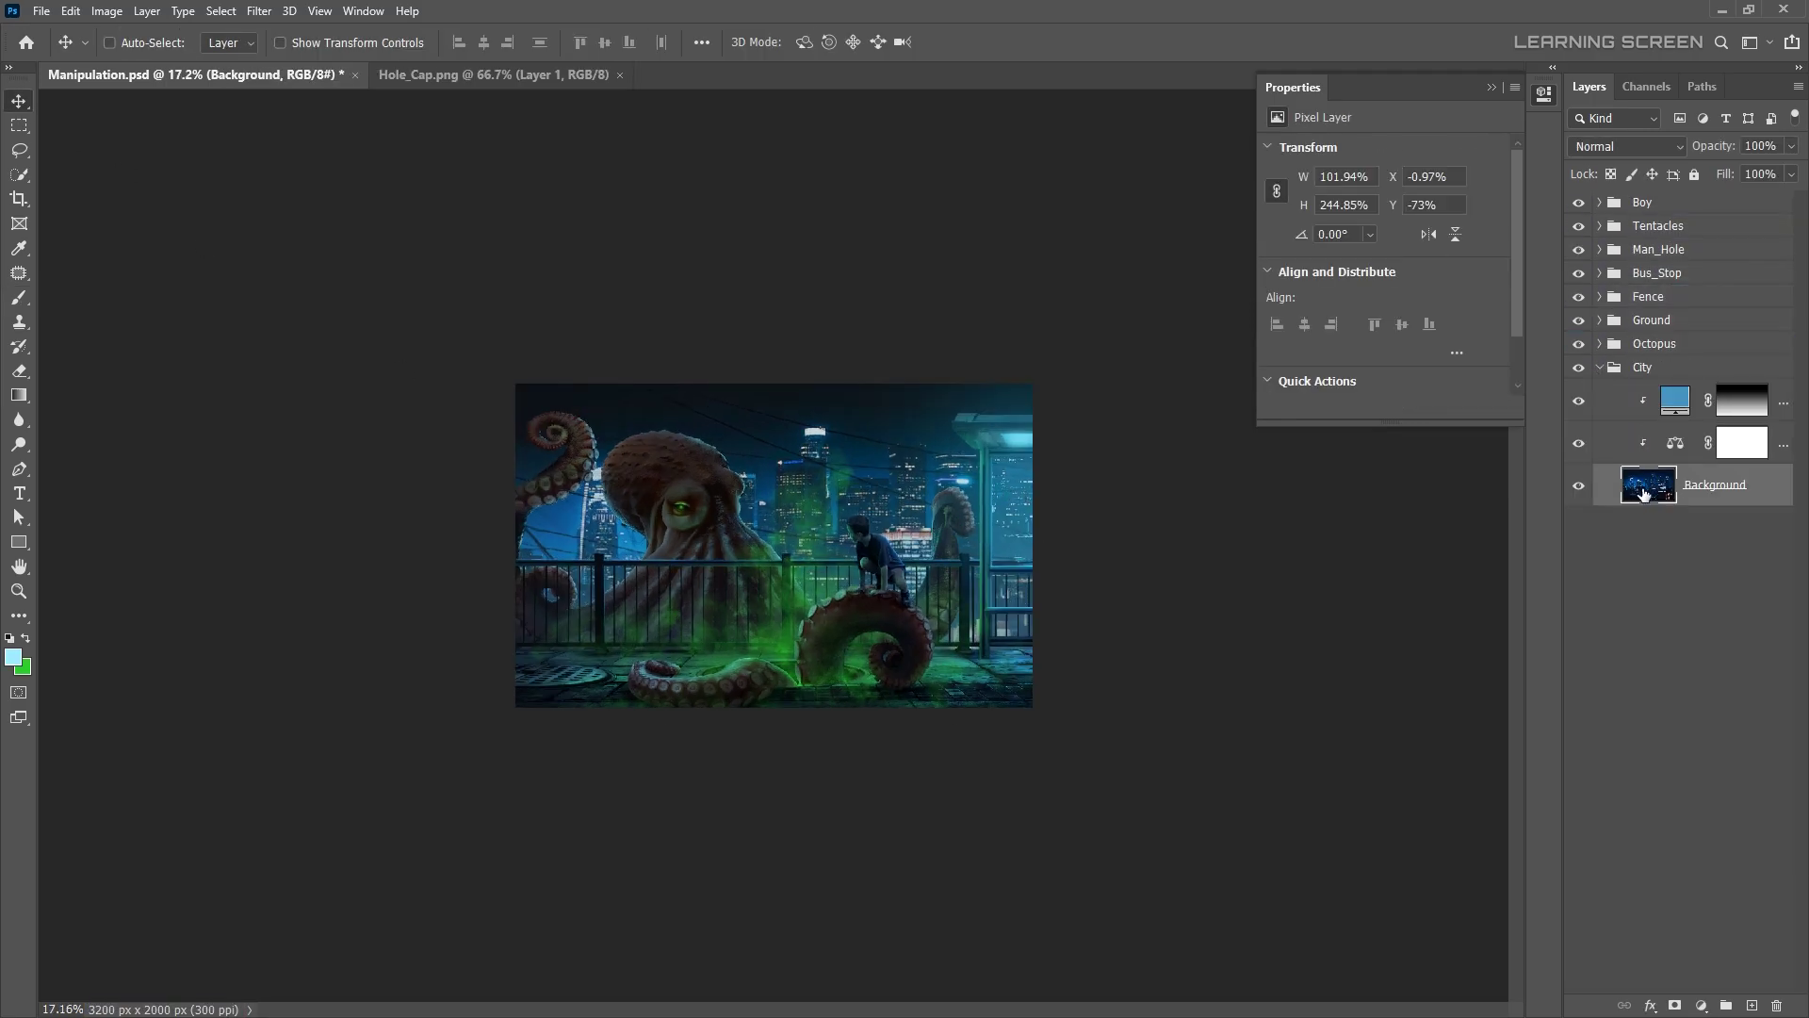
- Add a black-masked Hue/Saturation layer in the City group at Color Dodge, about 55% fill
left_click(1675, 400)
left_click(1702, 1004)
left_click(1626, 146)
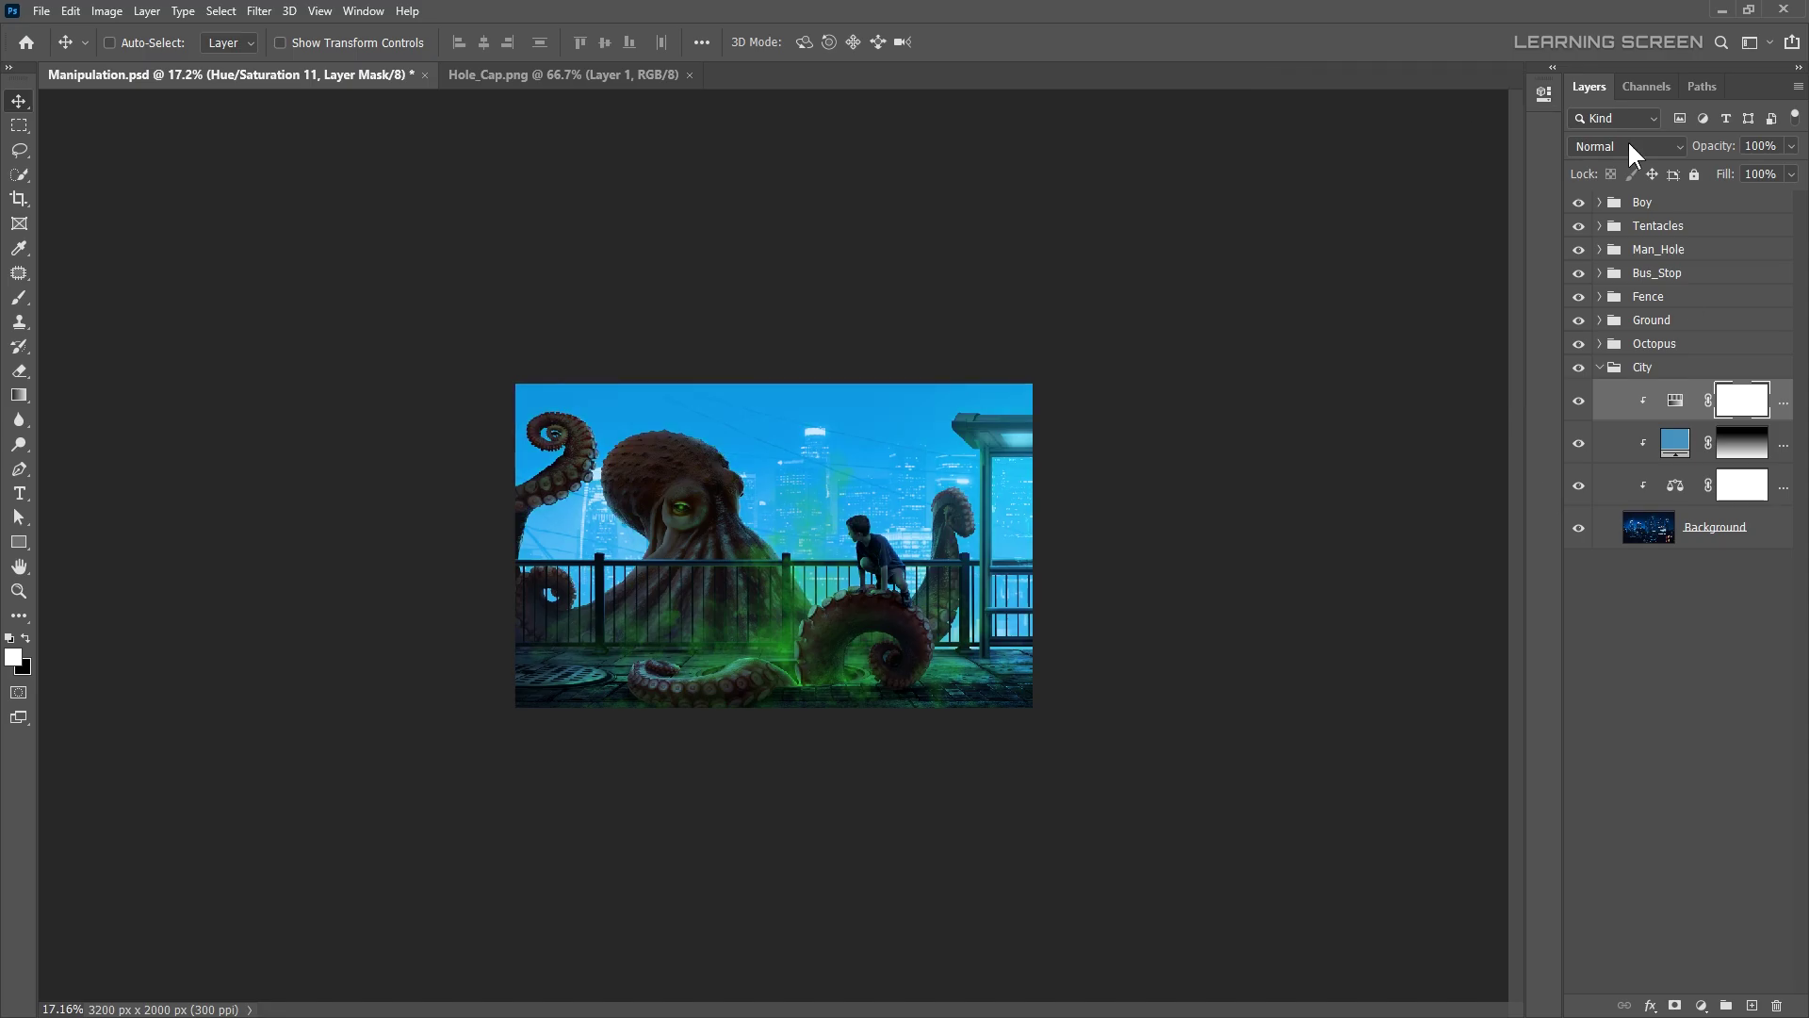
left_click(1621, 345)
left_click_drag(1792, 174, 1751, 198)
key("ctrl+i")
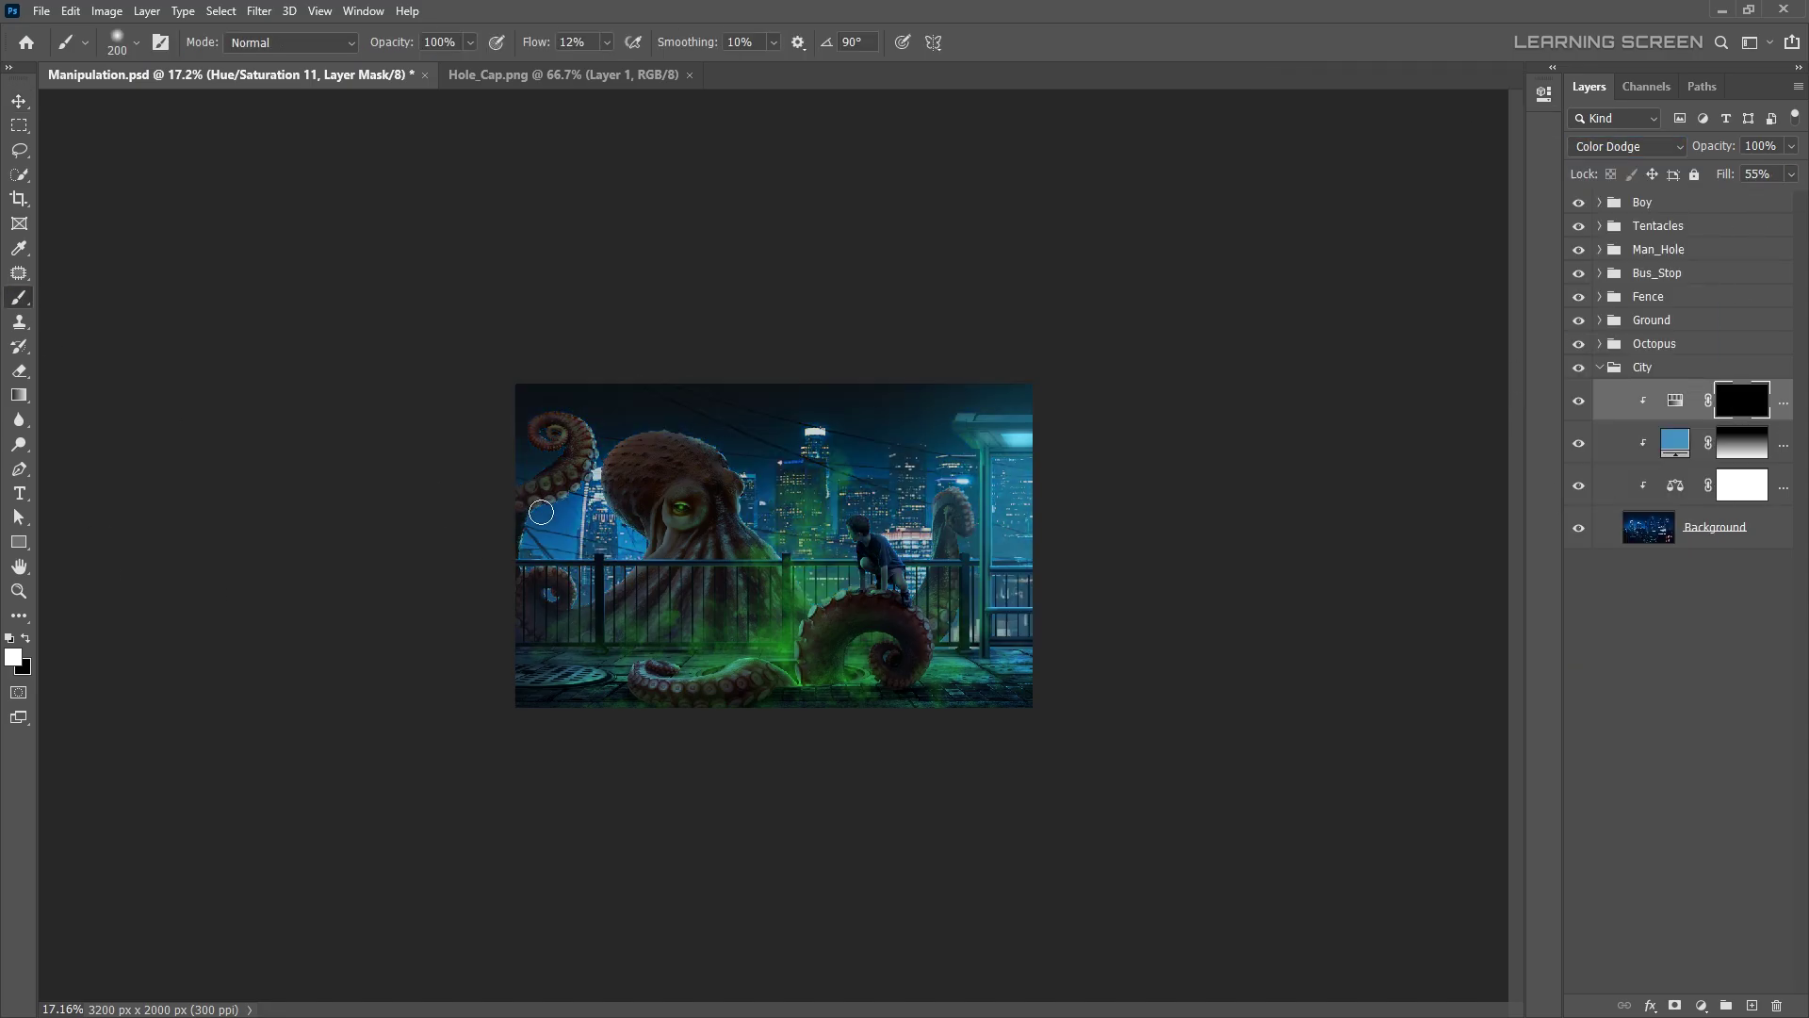
- Paint the mask at 48% brush flow to brighten the city near the bus stop and tentacle
key("ctrl+z")
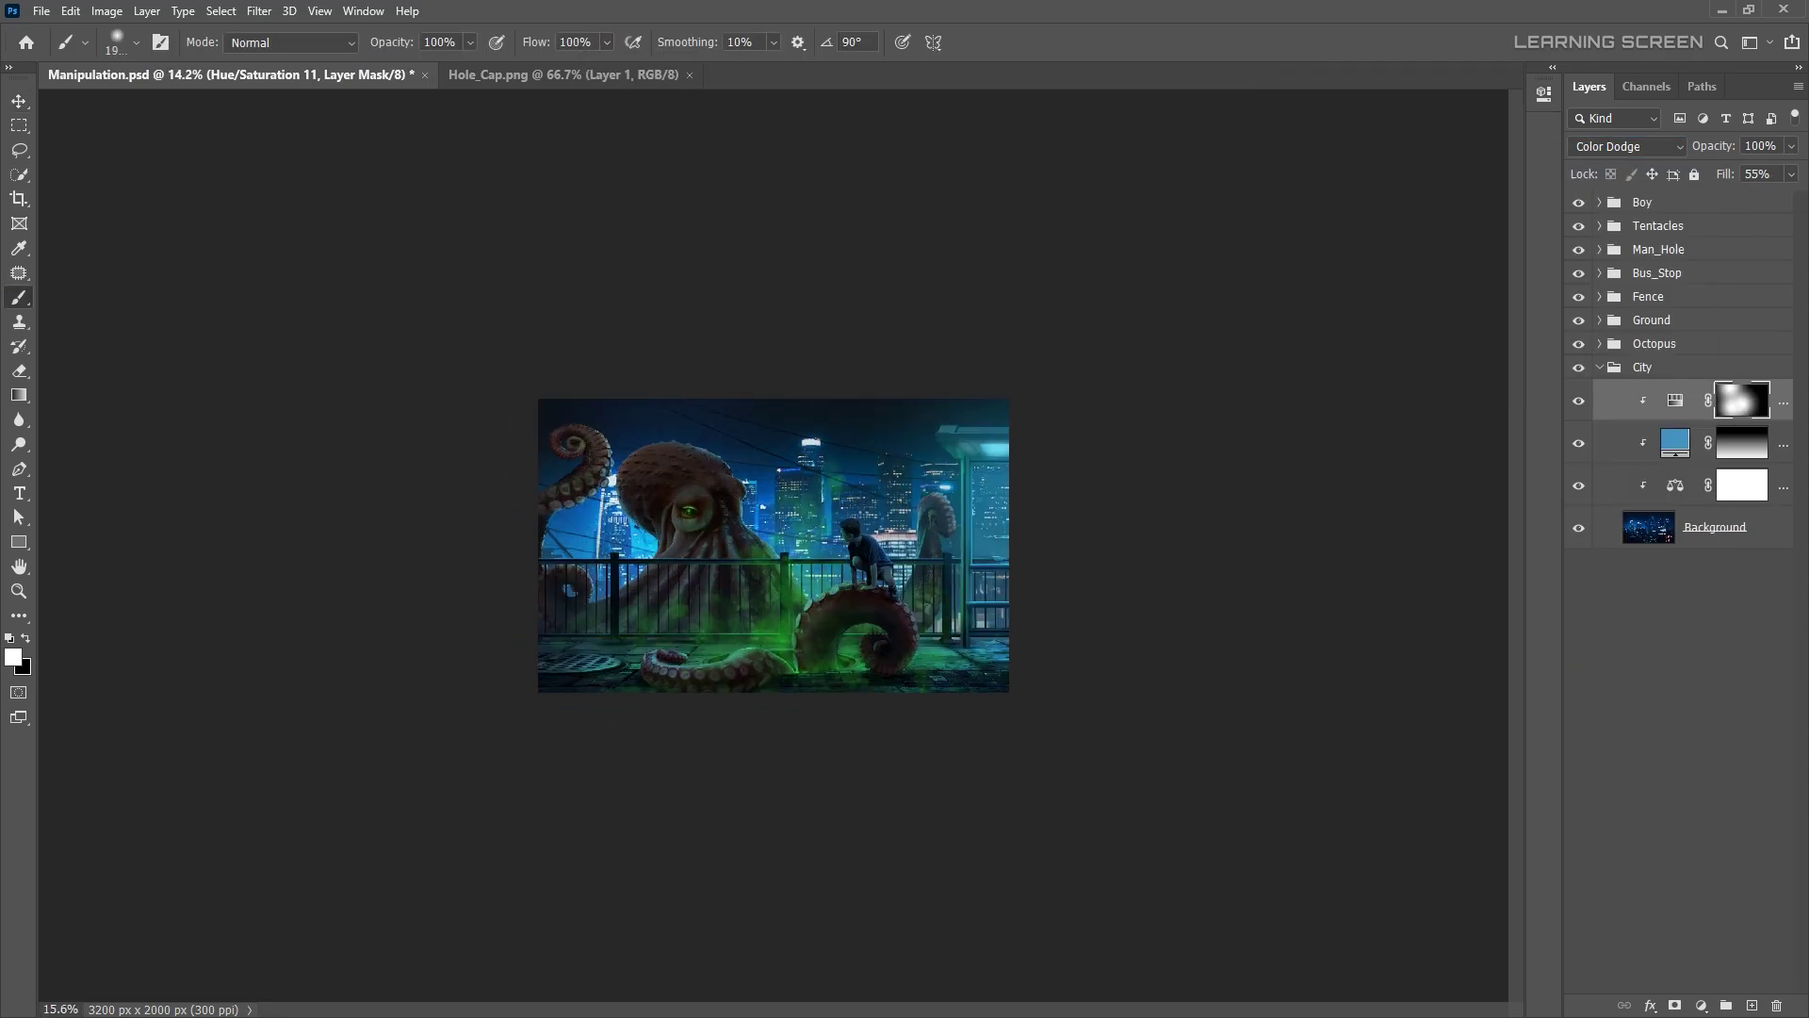
scroll(1008, 504, "up", 1)
left_click_drag(607, 42, 561, 65)
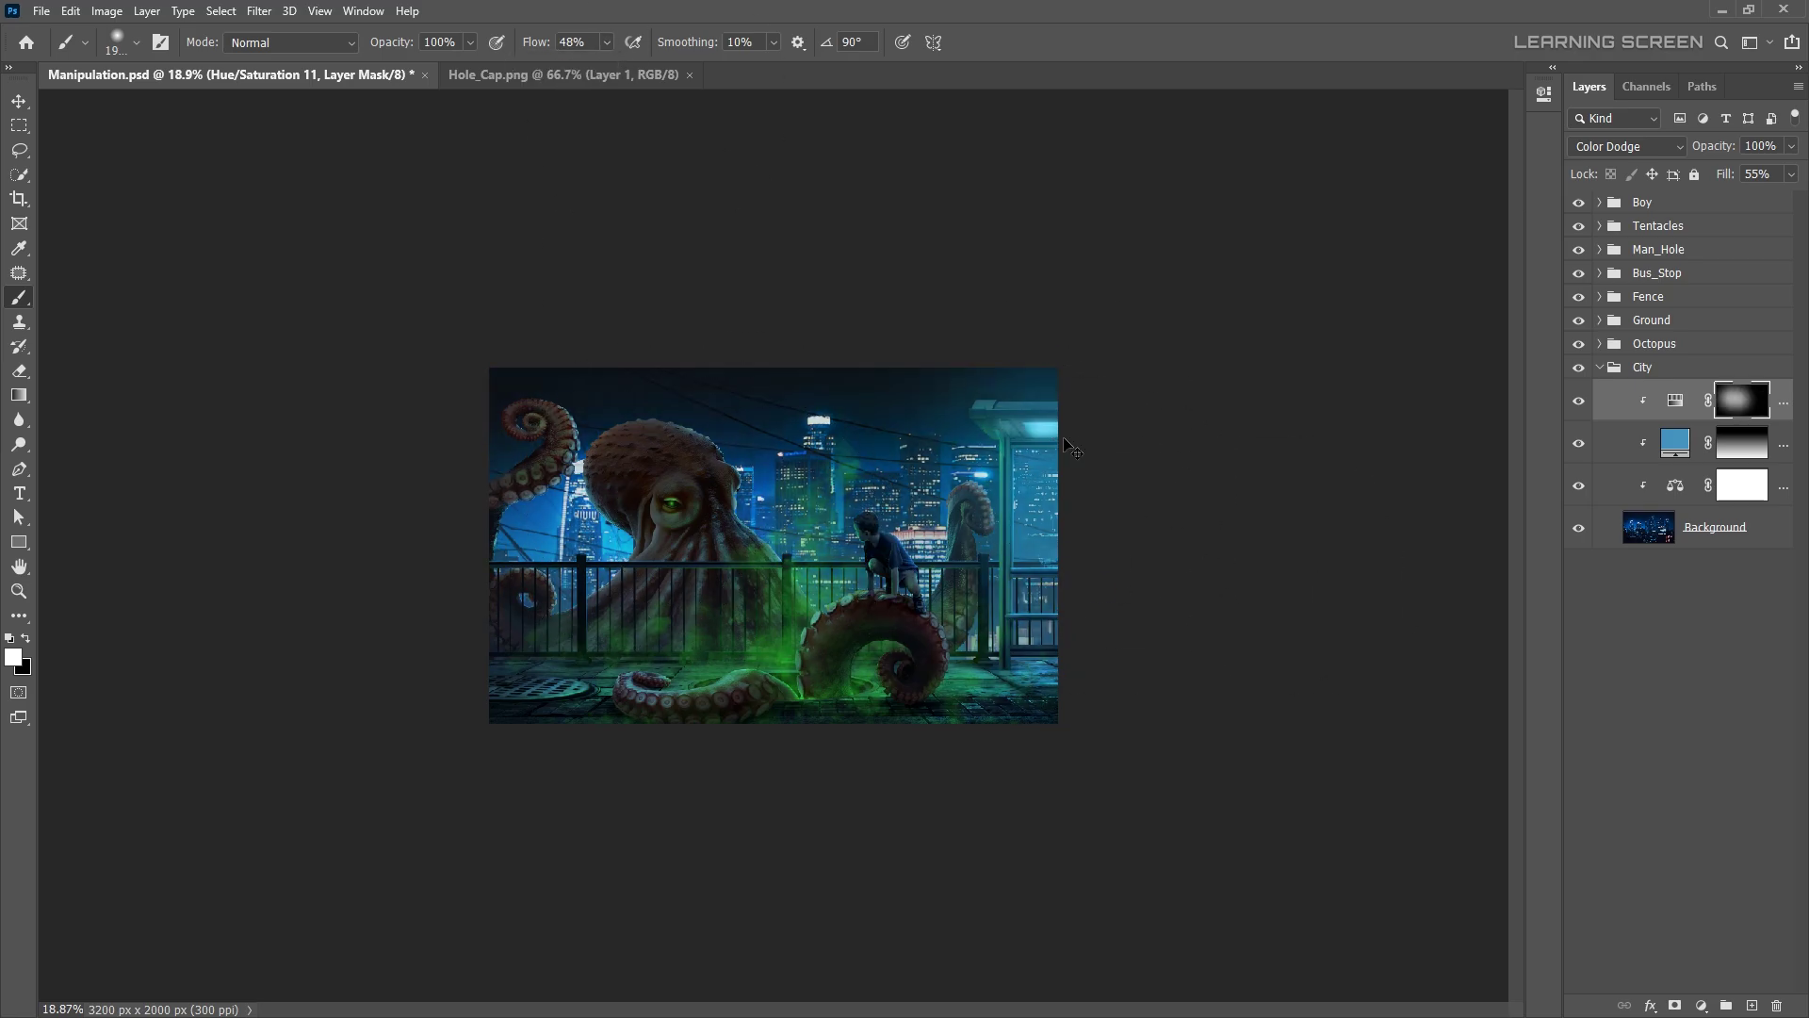
left_click_drag(1018, 512, 1070, 659)
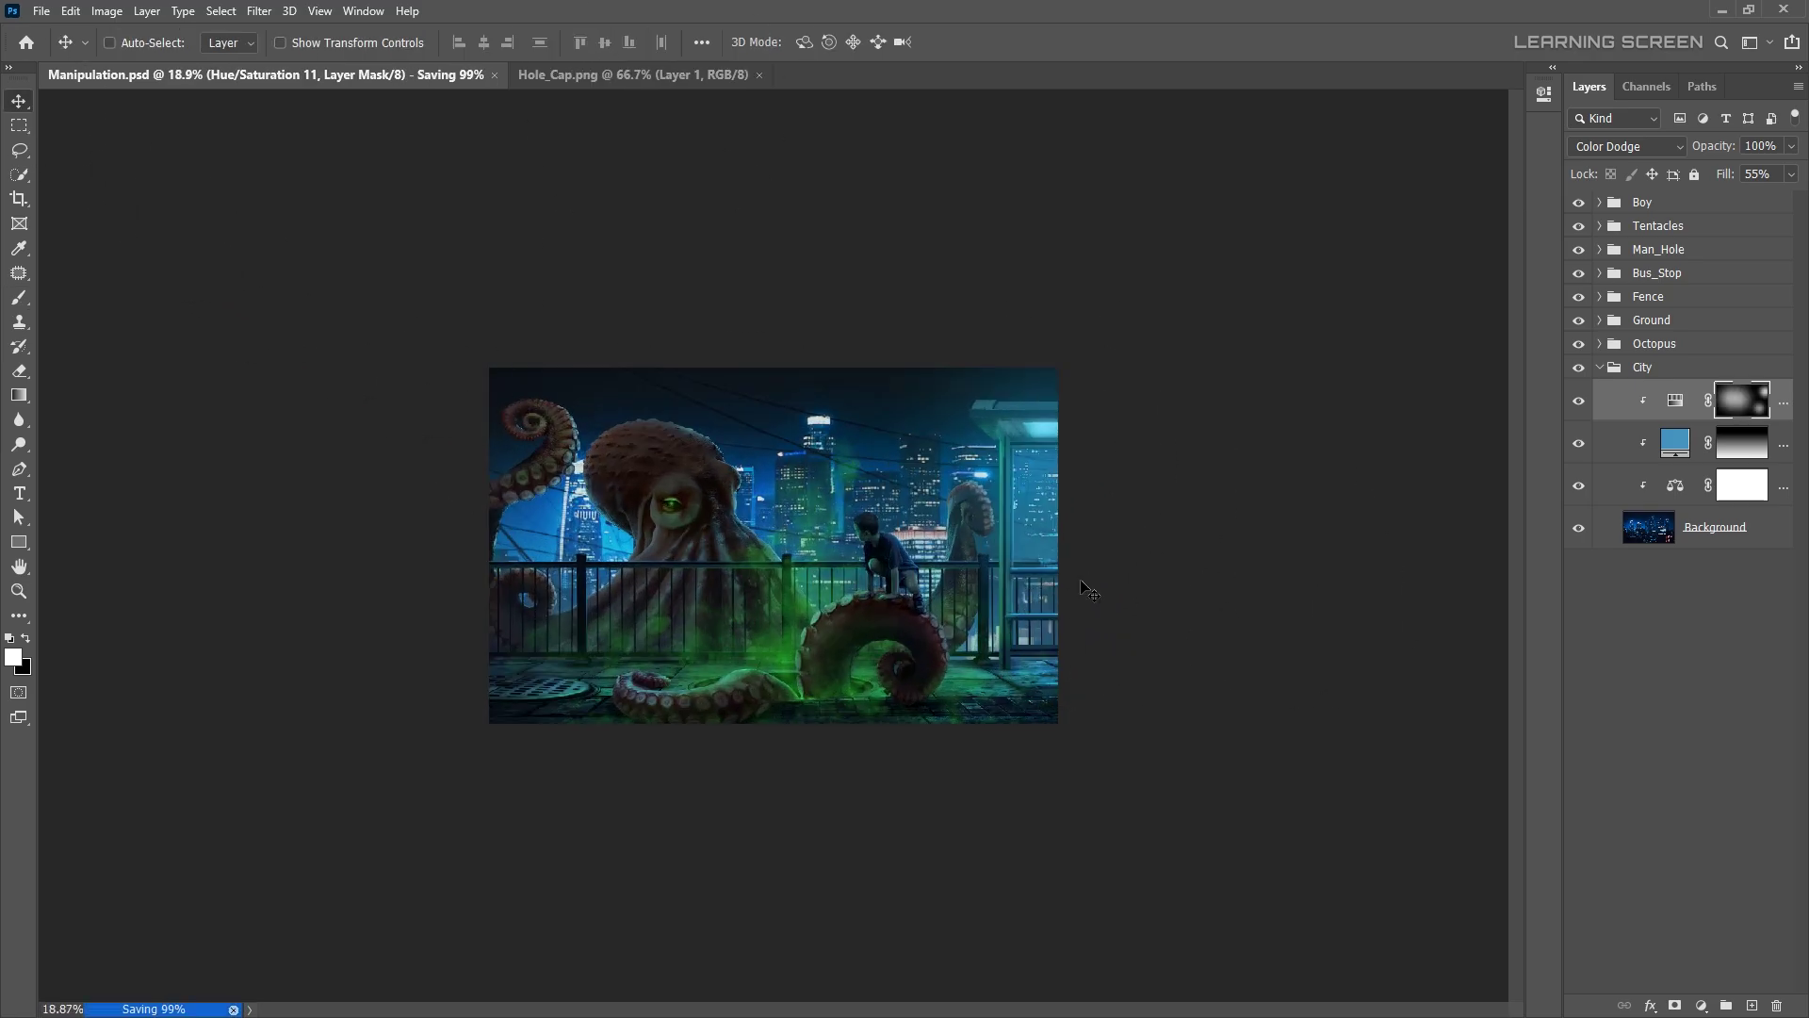
left_click(258, 10)
left_click(301, 32)
- Blur the mask by 2.5, stamp visible layers into Merged_All, and convert it to a Smart Object
key("Return")
left_click(1599, 368)
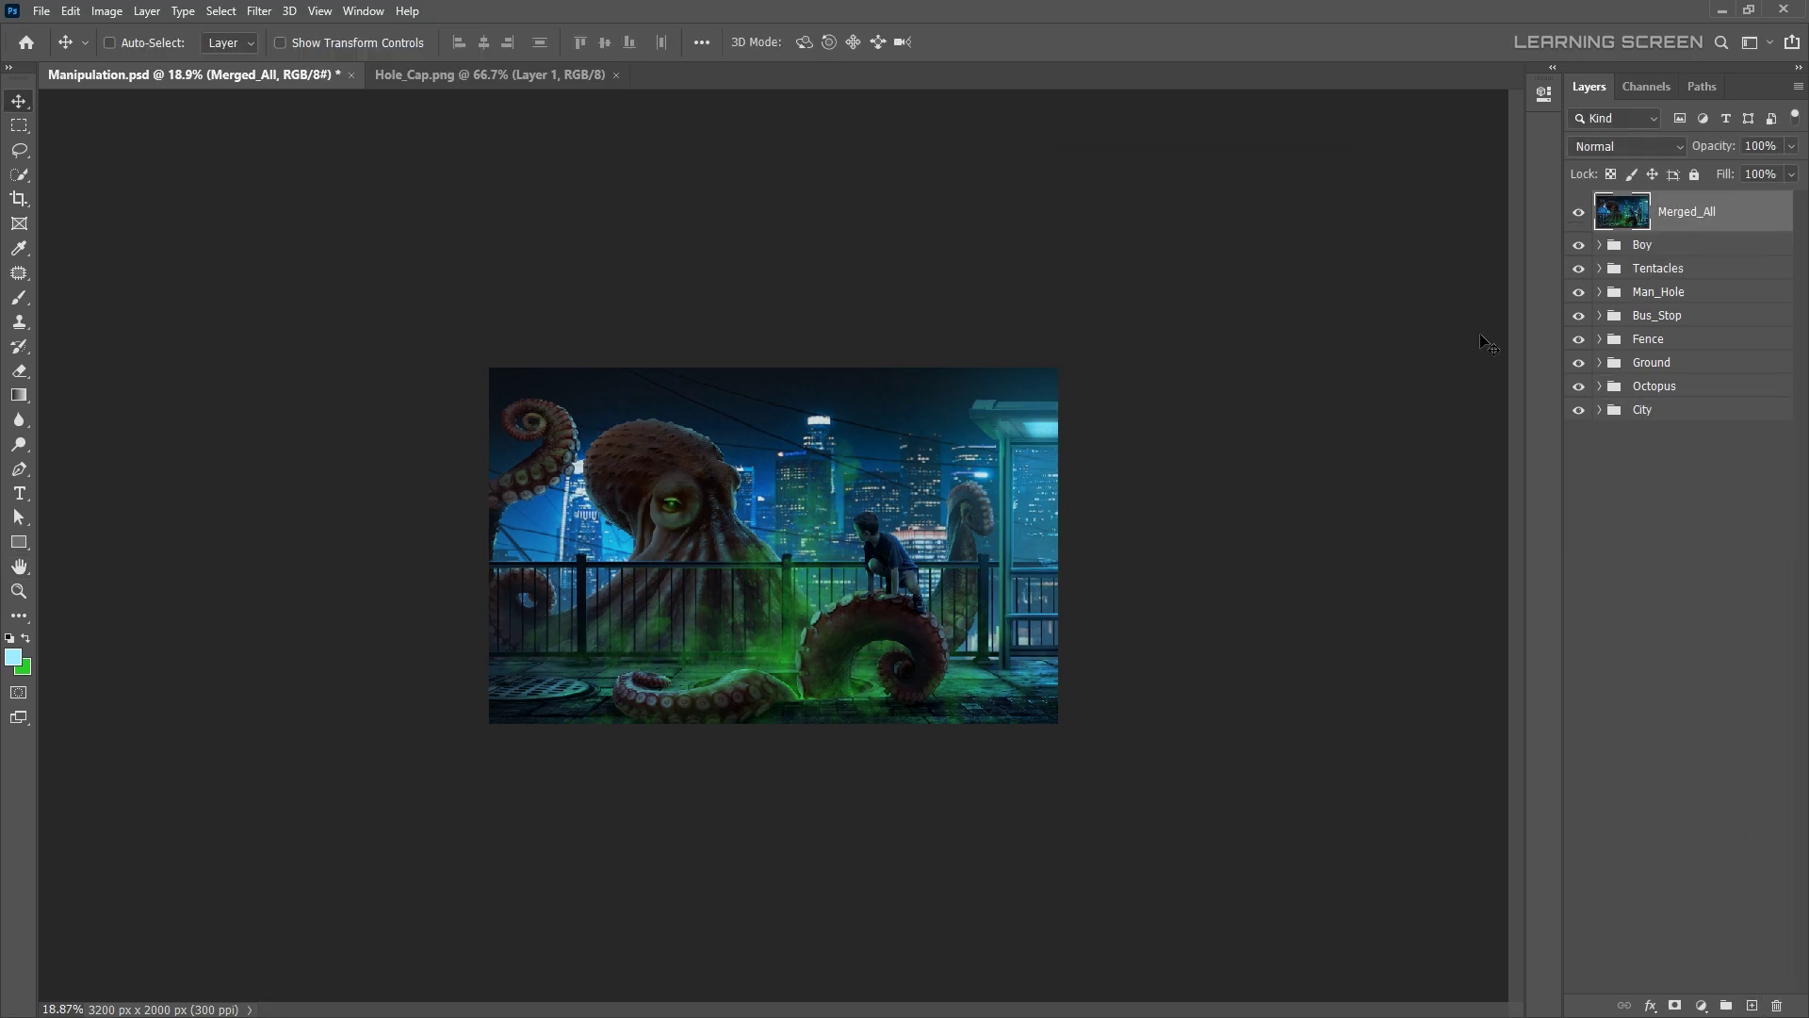
scroll(1484, 341, "up", 3)
left_click(259, 10)
left_click(311, 56)
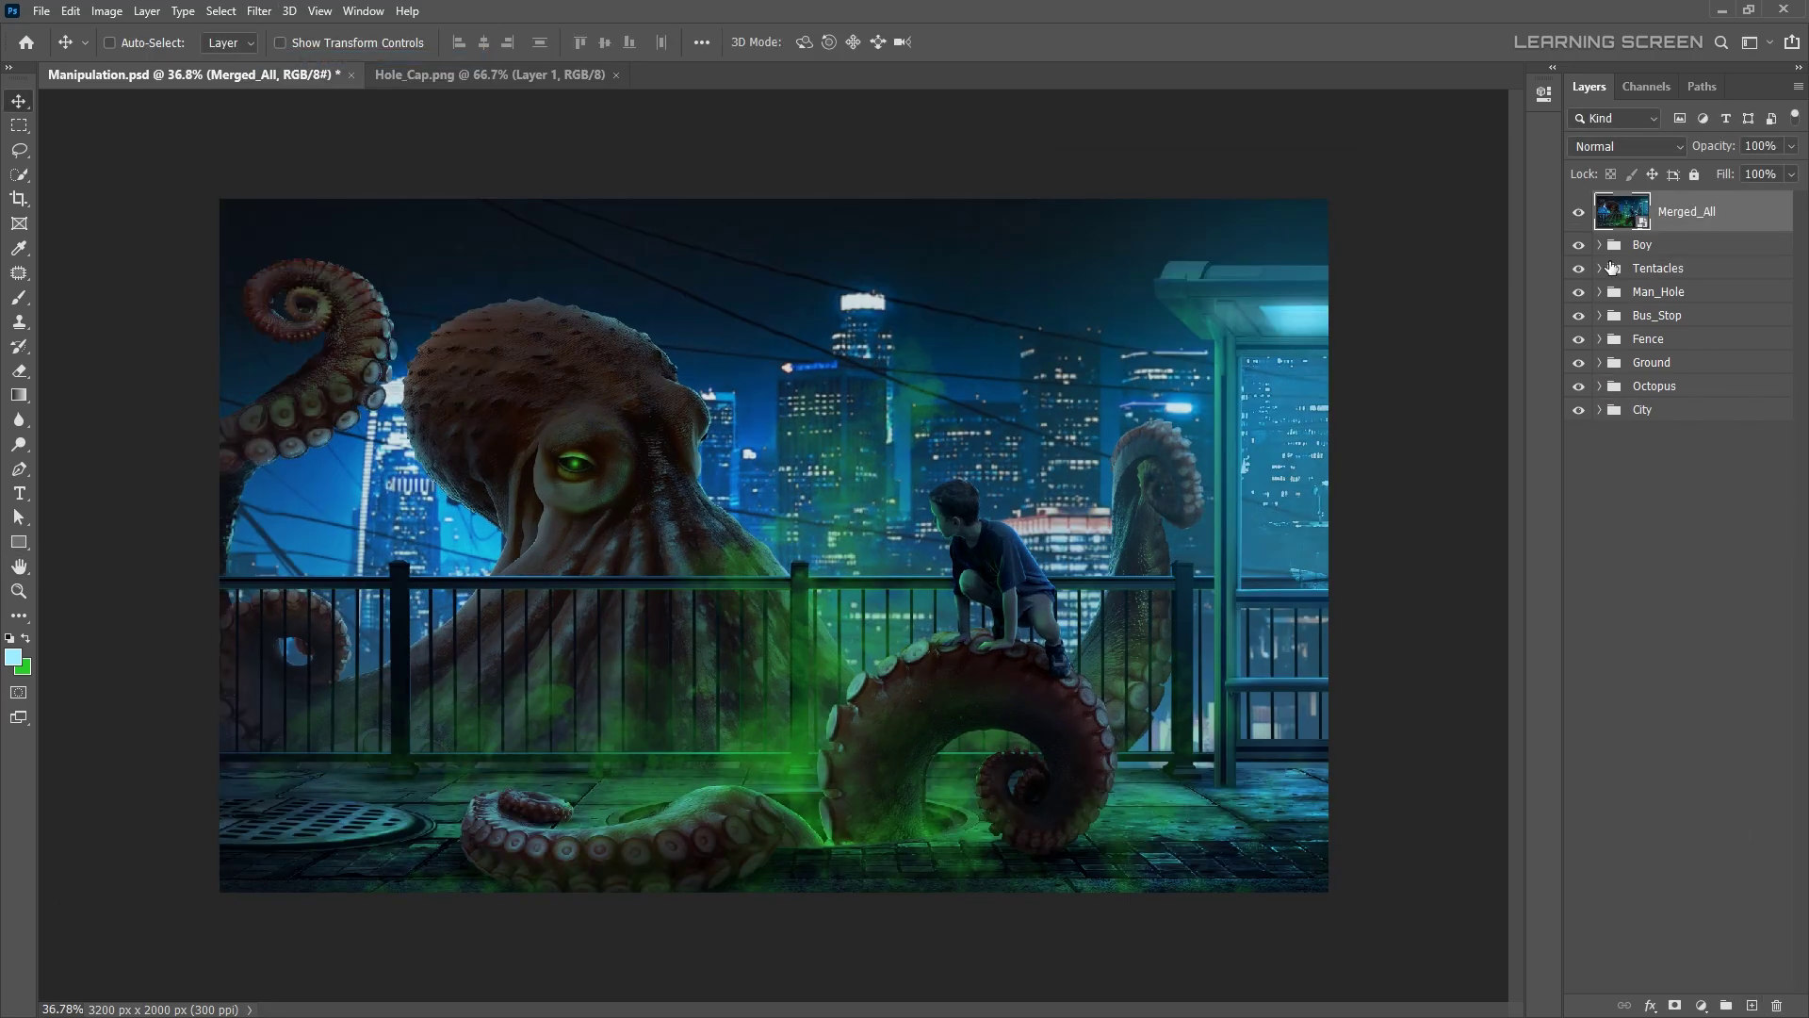
- Apply Unsharp Mask and a Camera Raw Filter to Merged_All
left_click(259, 11)
left_click(529, 420)
key("Return")
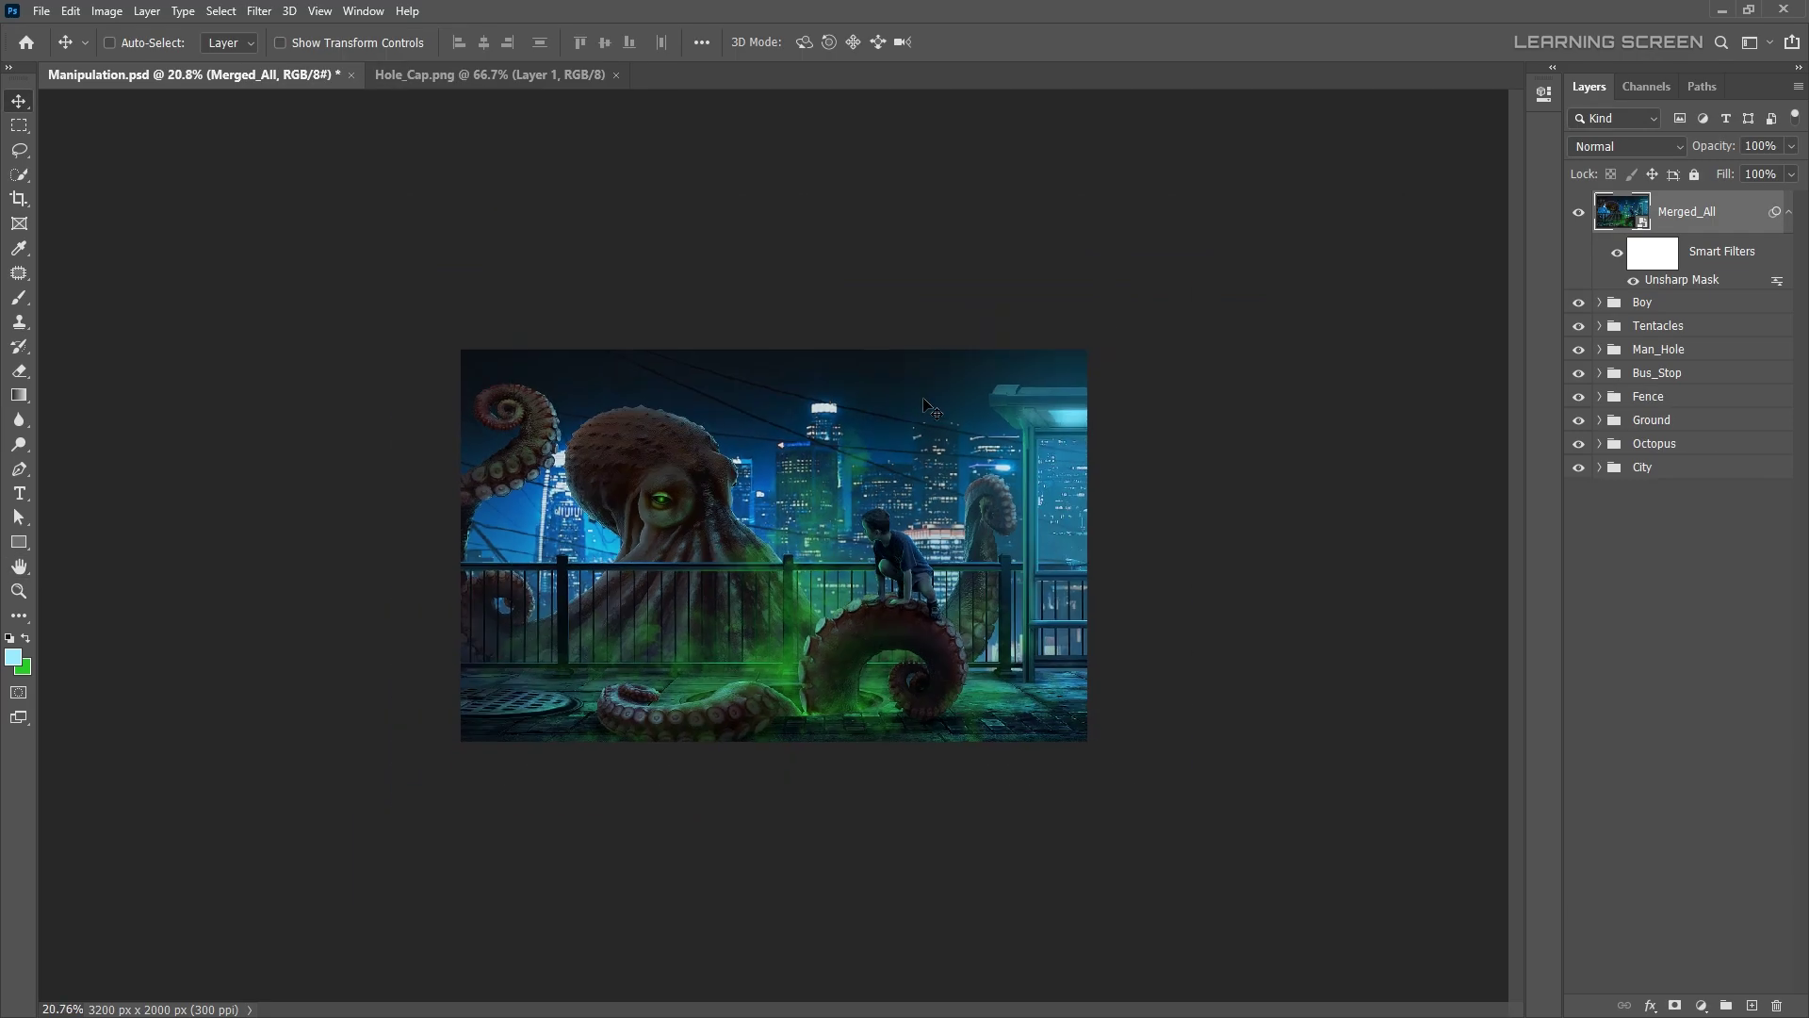
left_click(259, 10)
left_click(339, 132)
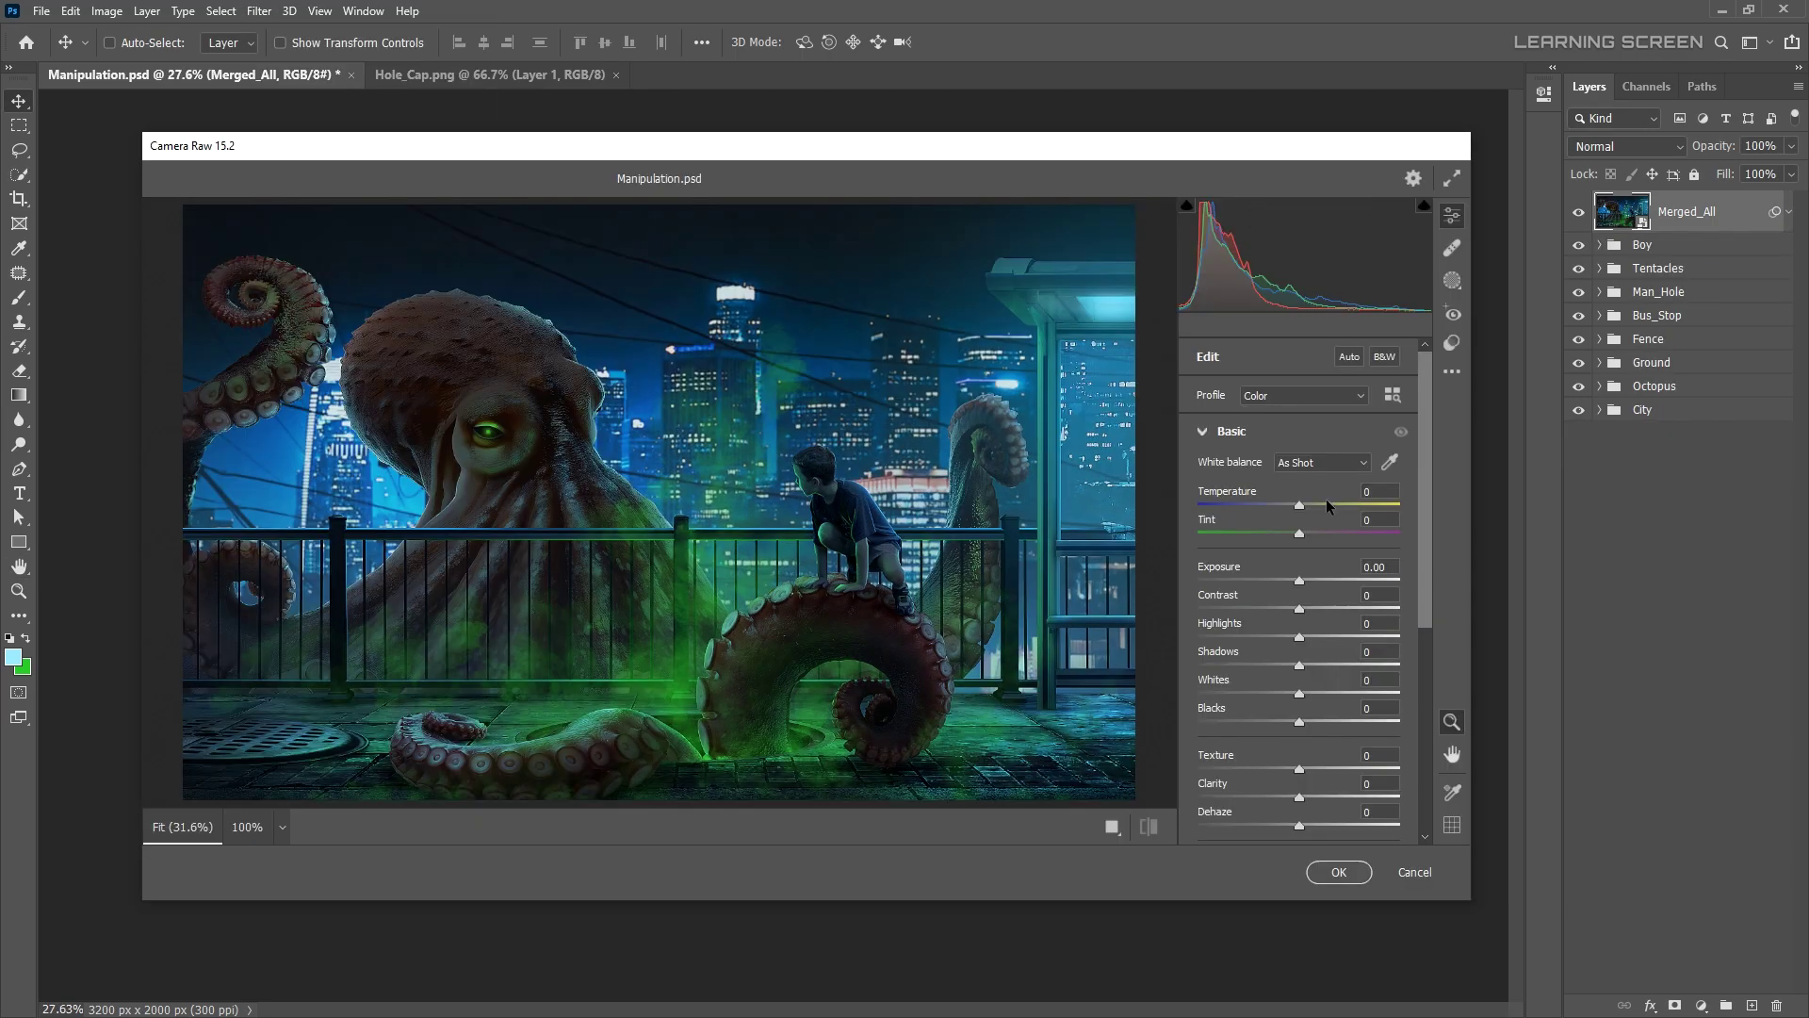
scroll(1287, 512, "down", 5)
left_click(1237, 569, "ctrl")
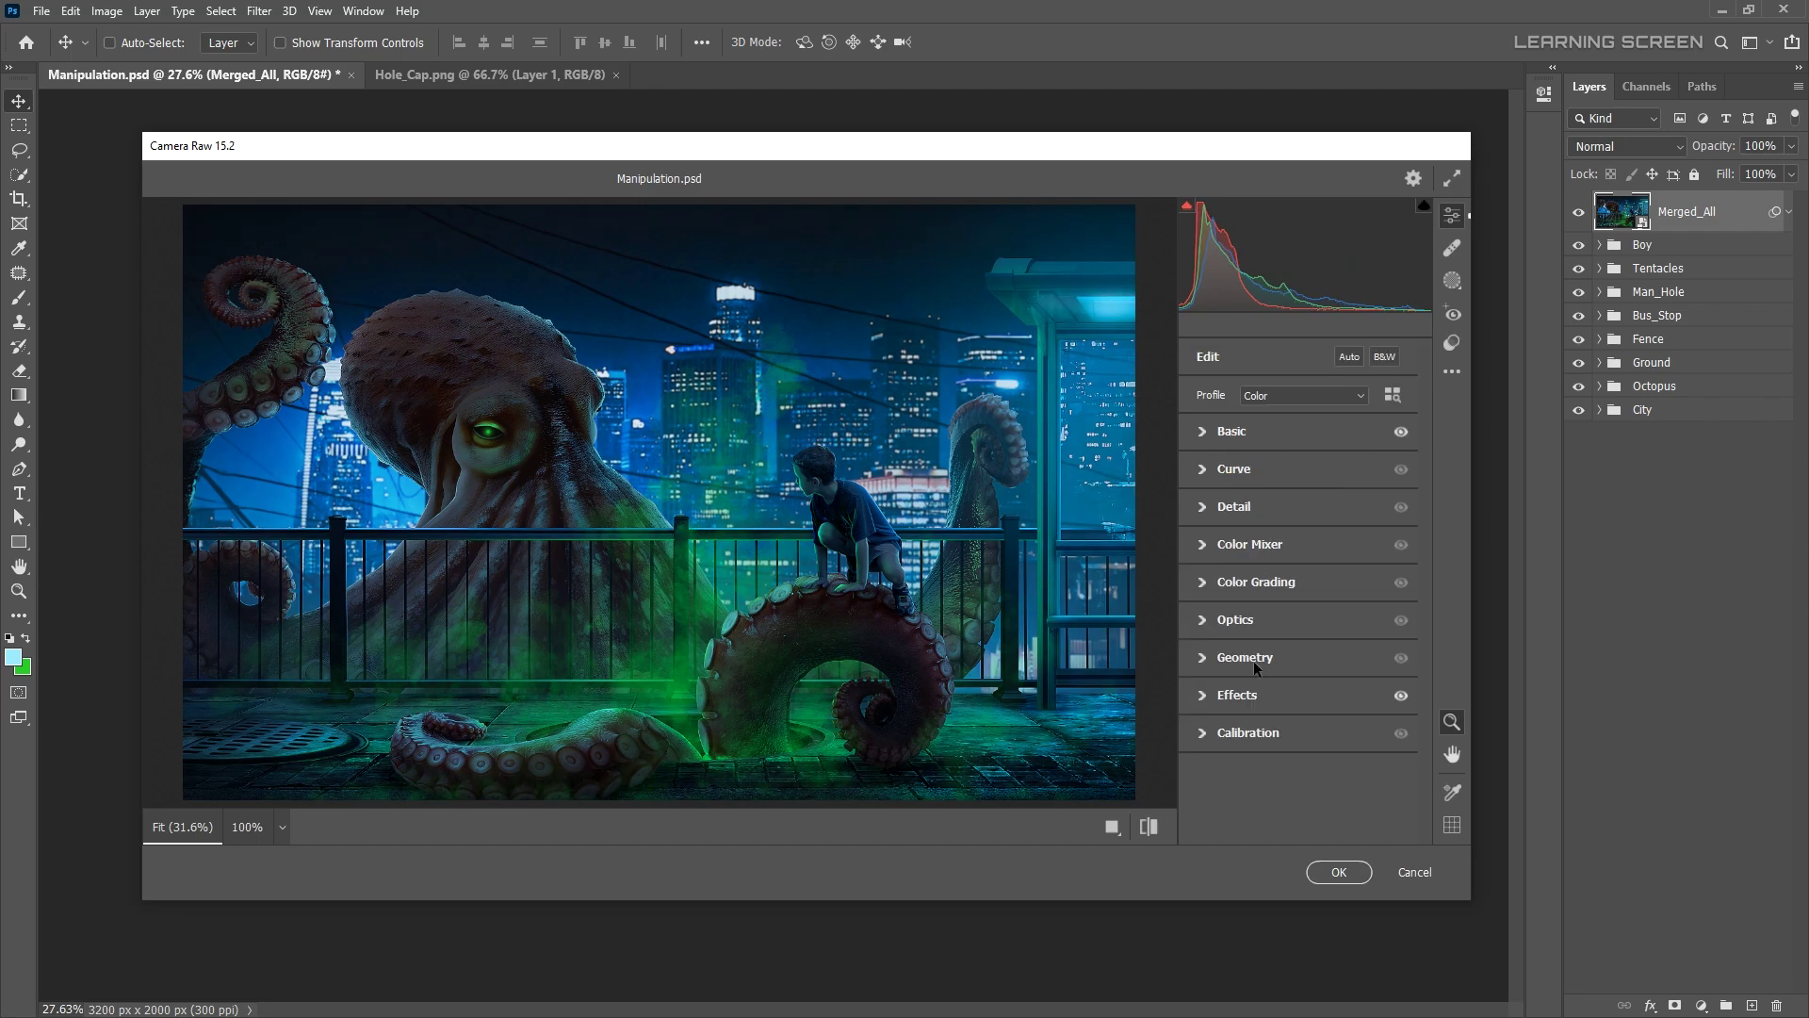
left_click(1244, 474, "ctrl")
left_click(1339, 871)
- Duplicate Merged_All and add a Channel Mixer adjustment layer on top
key("ctrl+j")
left_click(1651, 1006)
left_click(1686, 820)
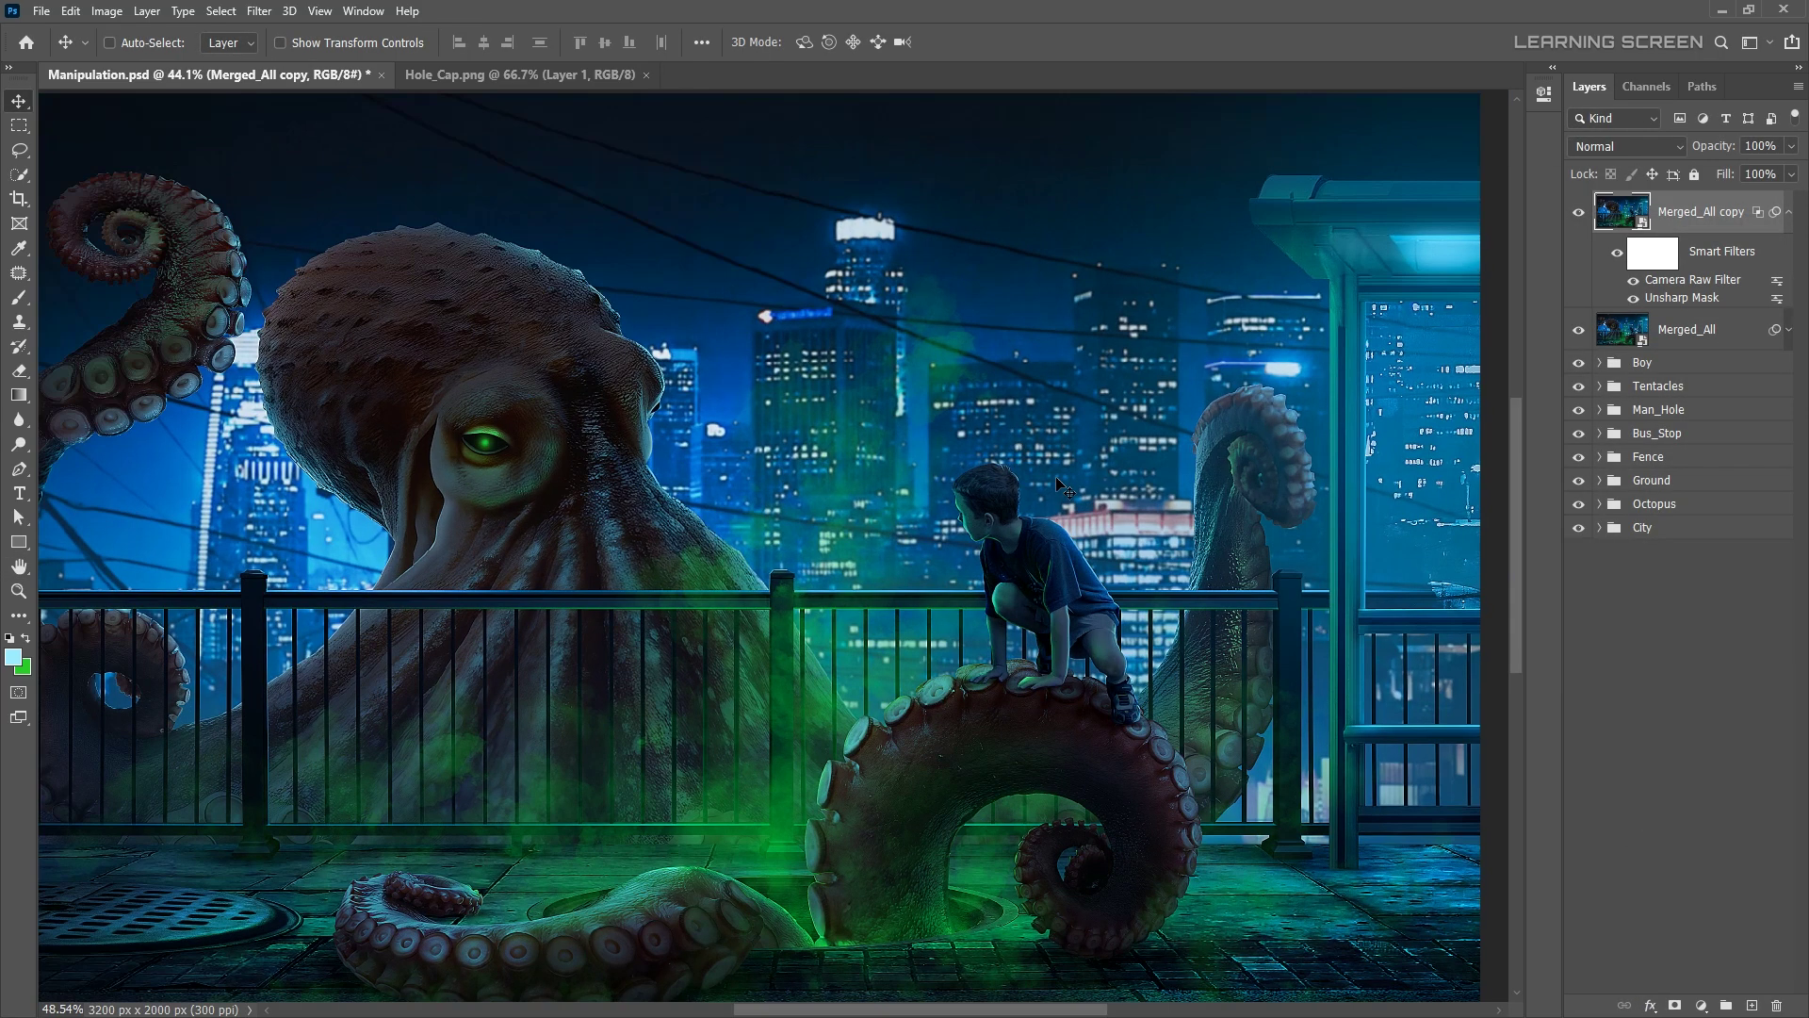
scroll(1007, 490, "down", 5)
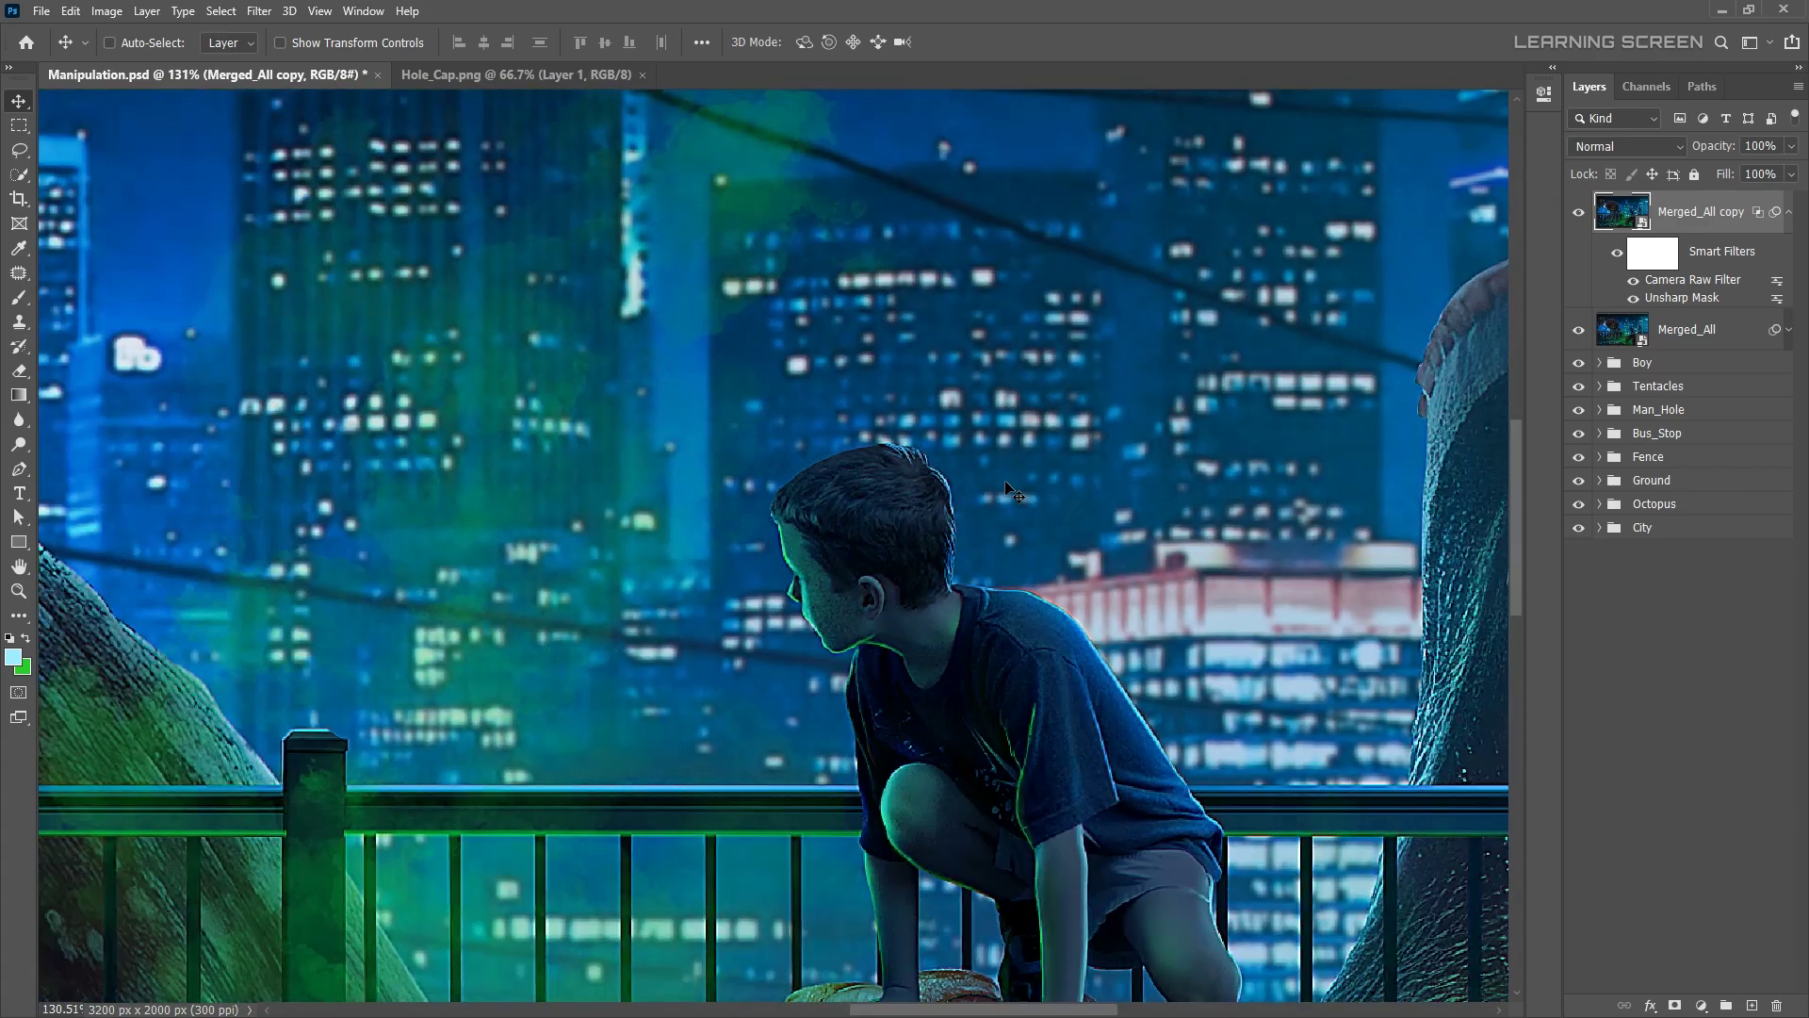
scroll(831, 539, "up", 6)
scroll(834, 539, "down", 2)
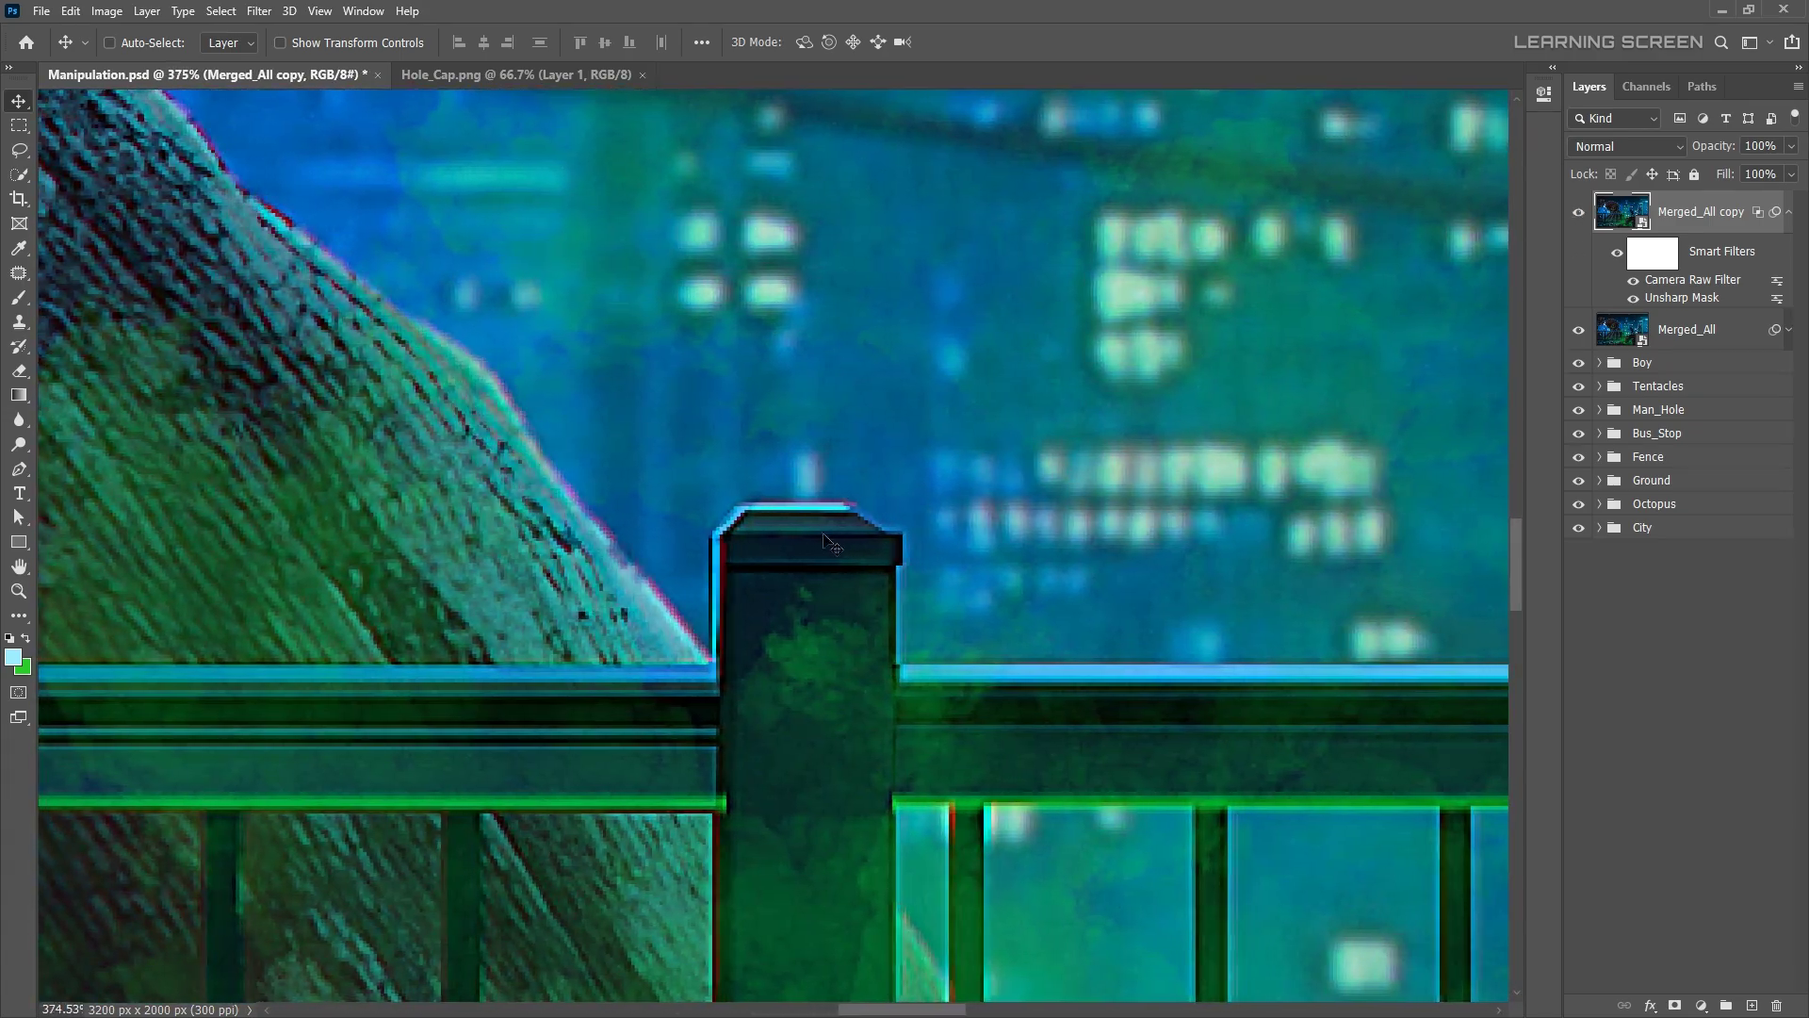
scroll(782, 561, "down", 6)
left_click(1702, 1004)
left_click(1696, 848)
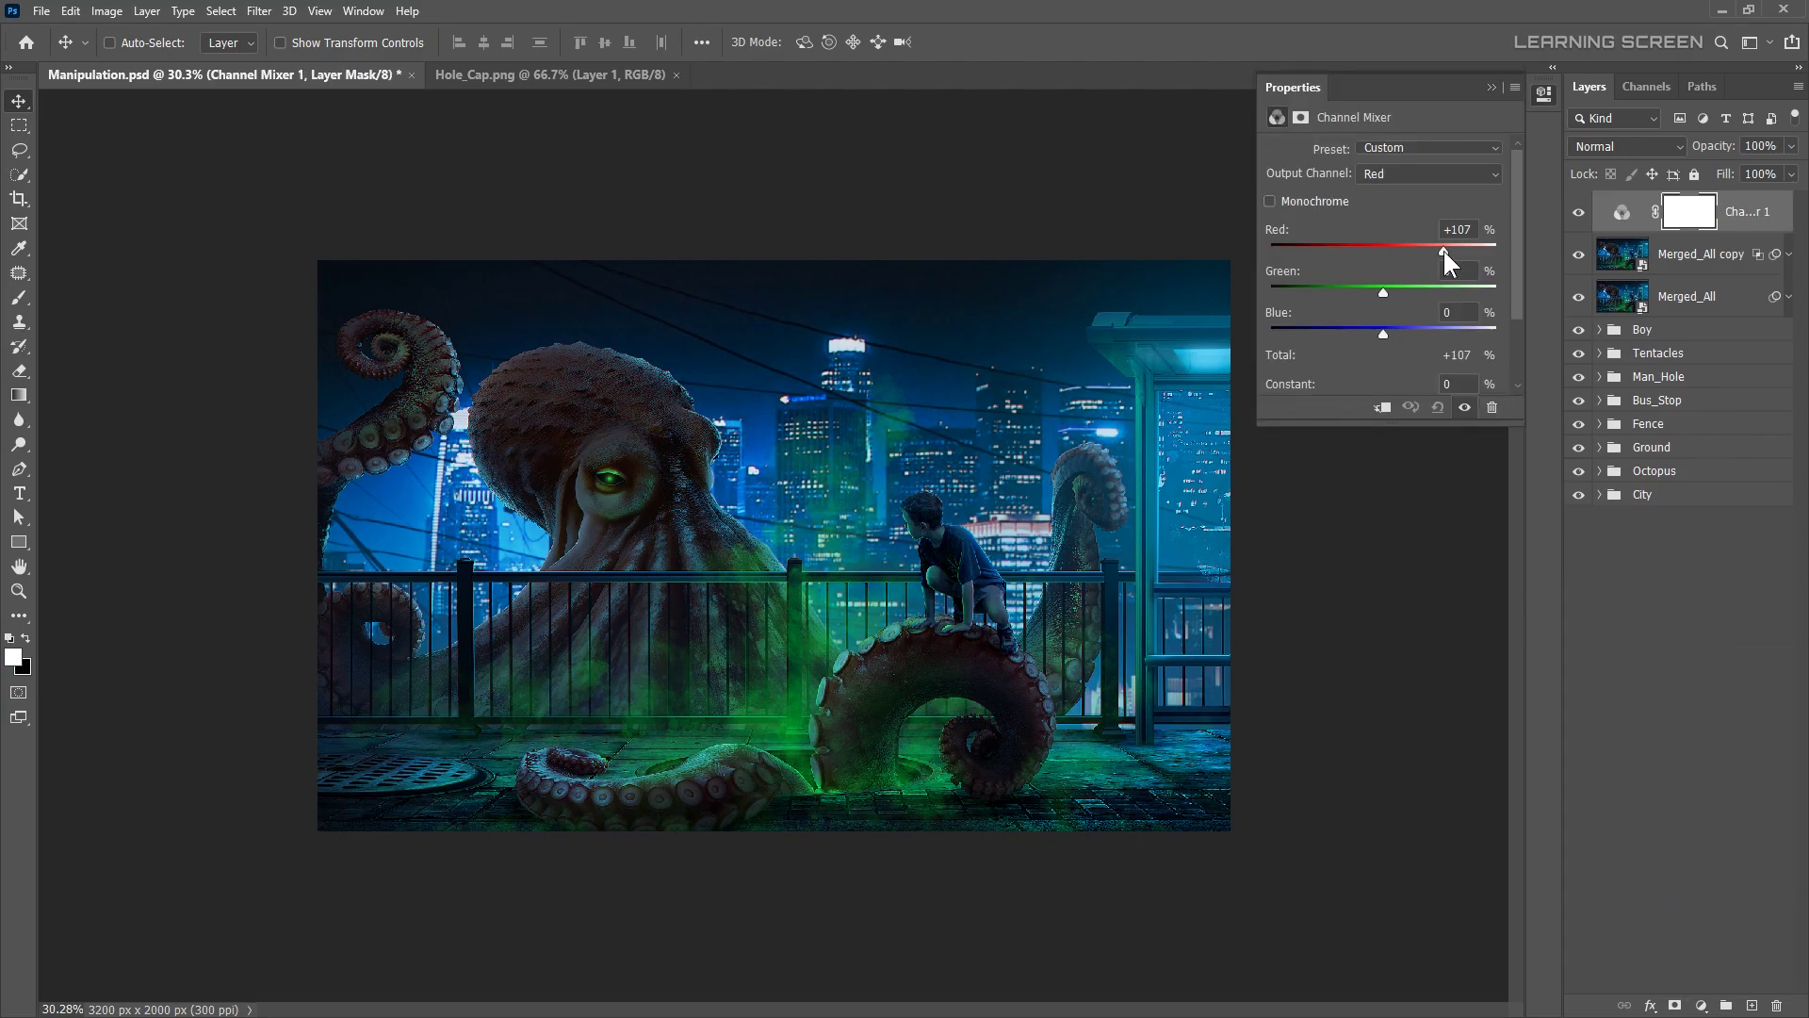